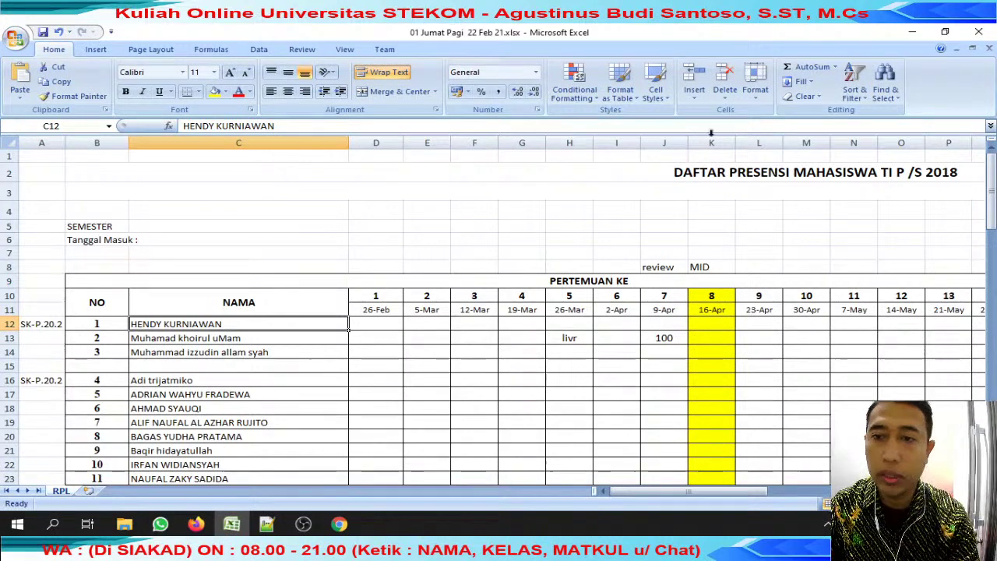
Widen column J and search the WhatsApp chats for the first student's name.
{"action": "left_click_drag", "start_coordinate": [690, 148], "coordinate": [709, 147]}
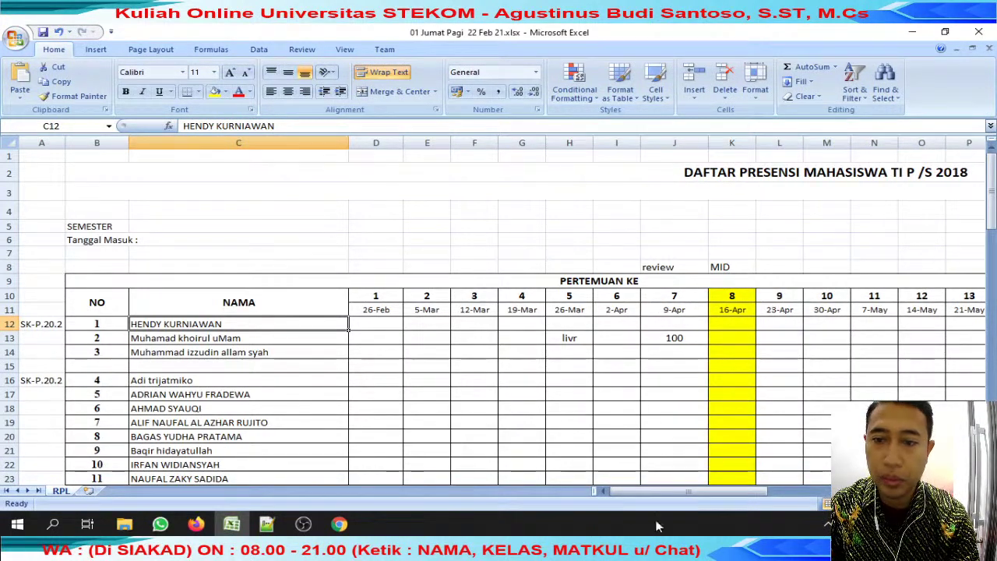
{"action": "left_click_drag", "start_coordinate": [663, 493], "coordinate": [683, 493]}
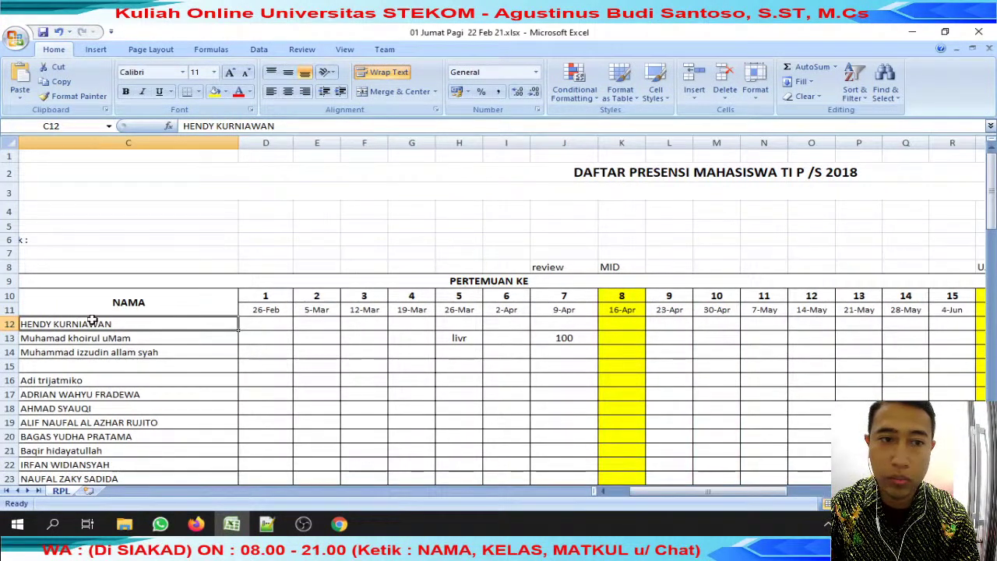
{"action": "left_click", "coordinate": [286, 125]}
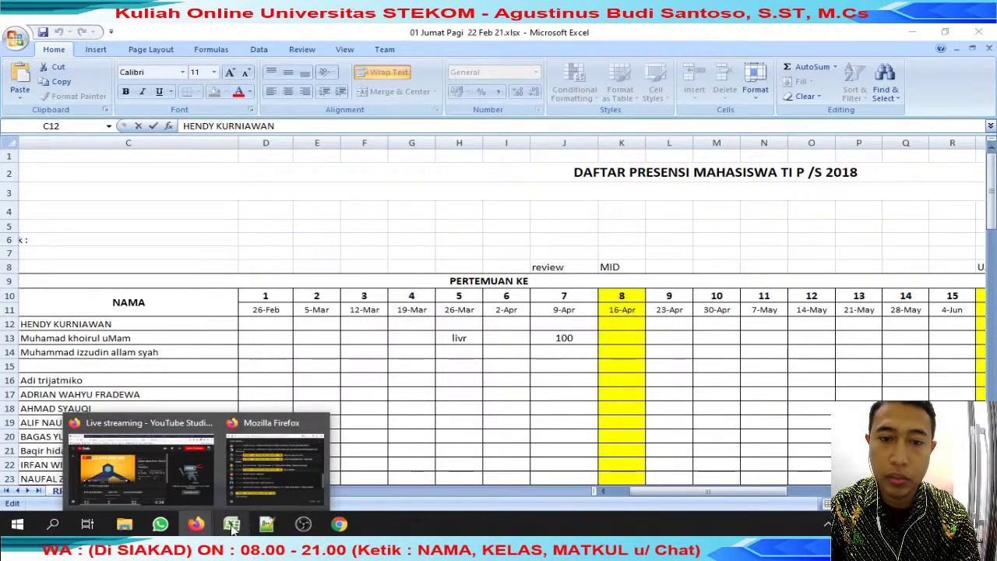
{"action": "left_click", "coordinate": [159, 524]}
{"action": "left_click", "coordinate": [441, 144]}
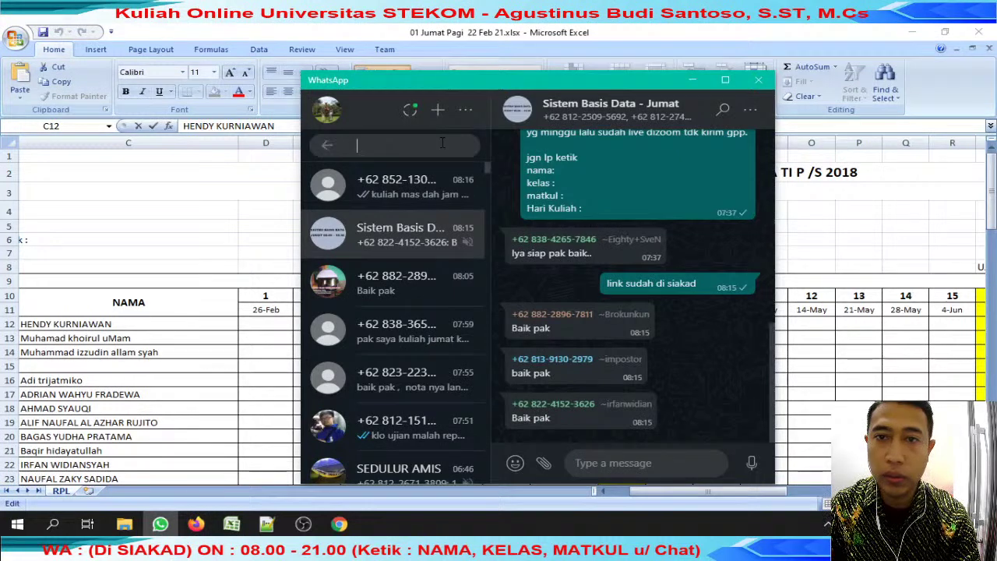
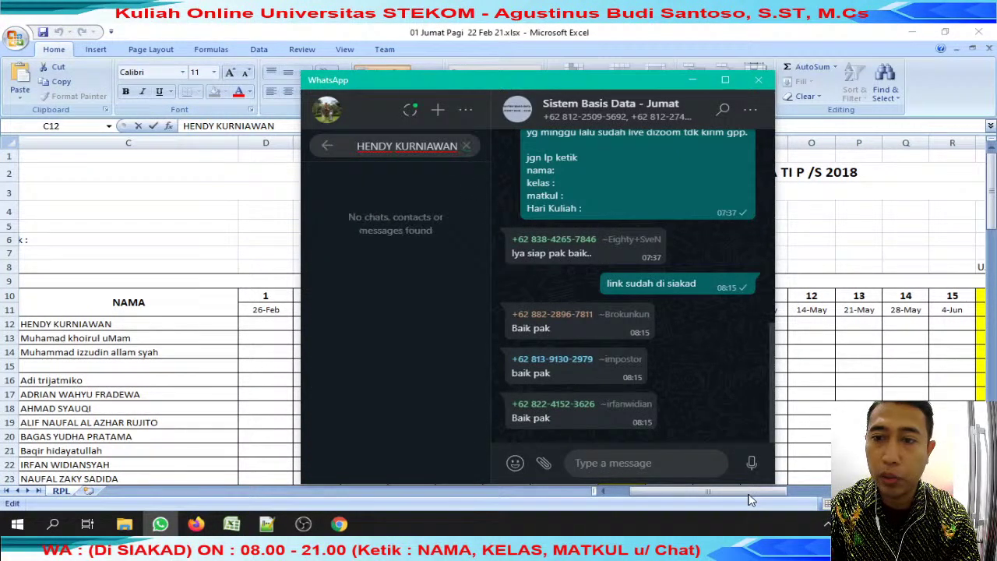
{"action": "left_click", "coordinate": [207, 301]}
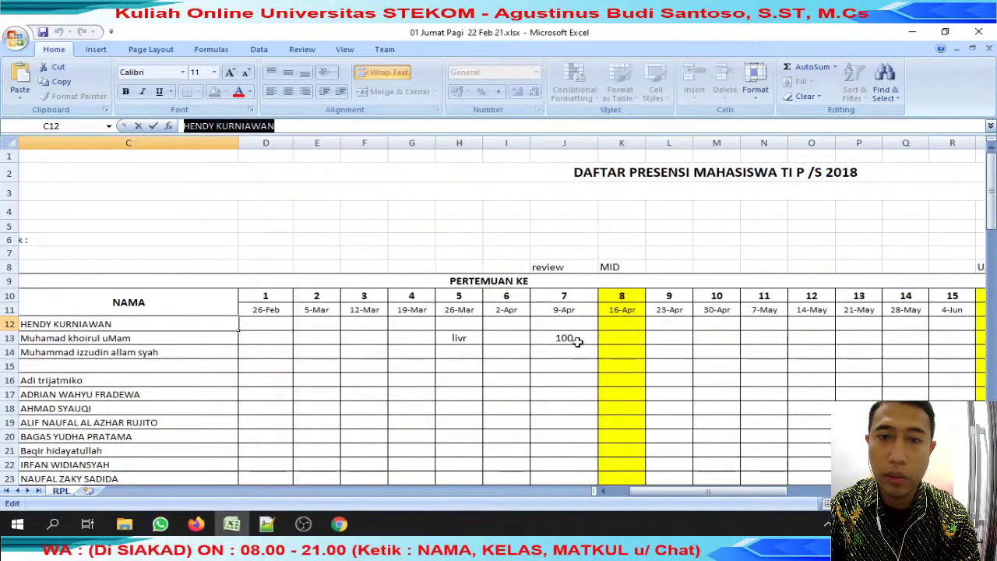
Mark the first student's week-7 cell J12 with an x and fill it yellow.
{"action": "left_click", "coordinate": [575, 325]}
{"action": "key", "text": "Right"}
{"action": "left_click", "coordinate": [570, 322]}
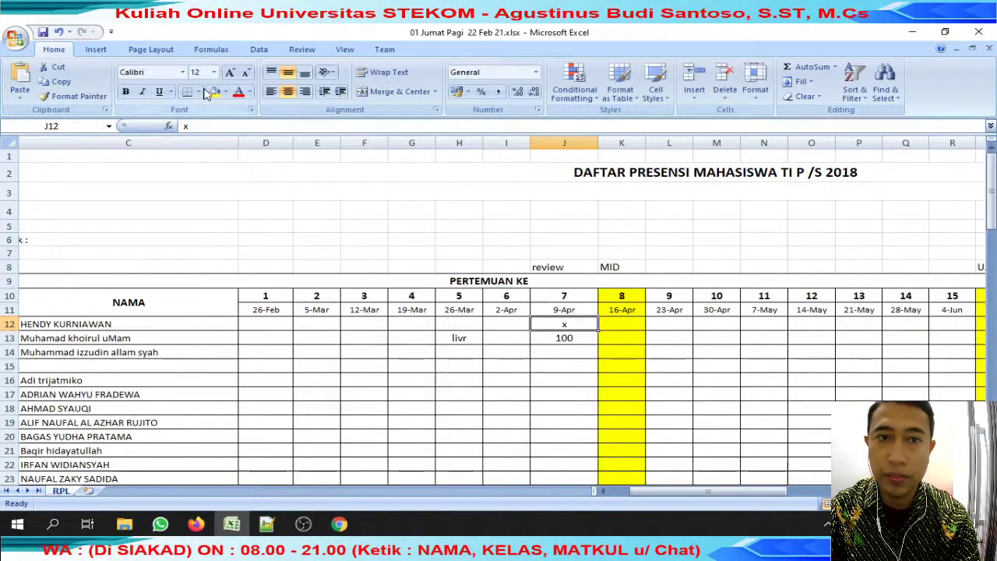
{"action": "left_click", "coordinate": [216, 91]}
{"action": "left_click", "coordinate": [555, 338]}
{"action": "scroll", "coordinate": [543, 351], "scroll_direction": "down", "scroll_amount": 3}
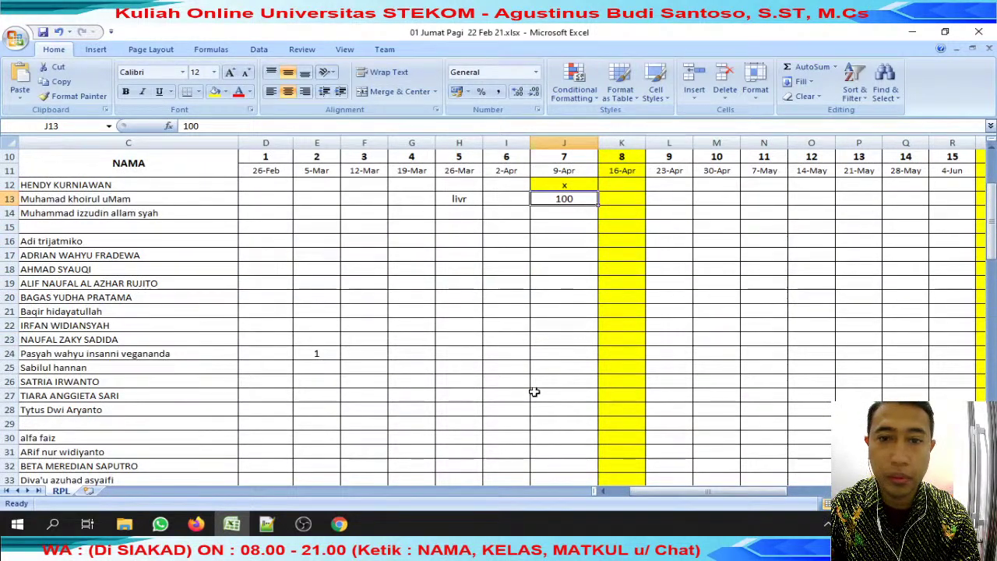
{"action": "scroll", "coordinate": [421, 217], "scroll_direction": "up", "scroll_amount": 1}
Hide columns D through I.
{"action": "left_click_drag", "start_coordinate": [266, 142], "coordinate": [499, 142]}
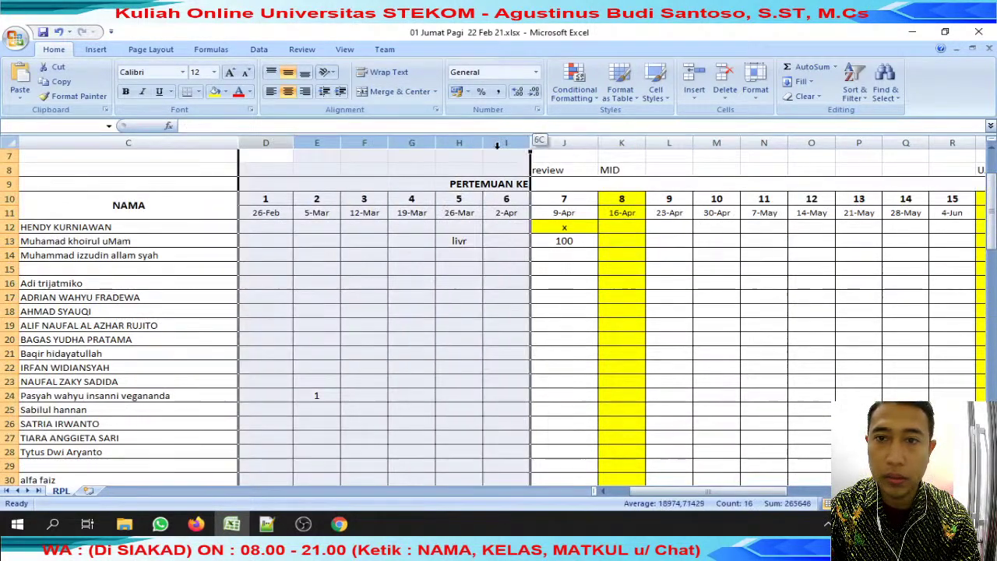
{"action": "right_click", "coordinate": [510, 146]}
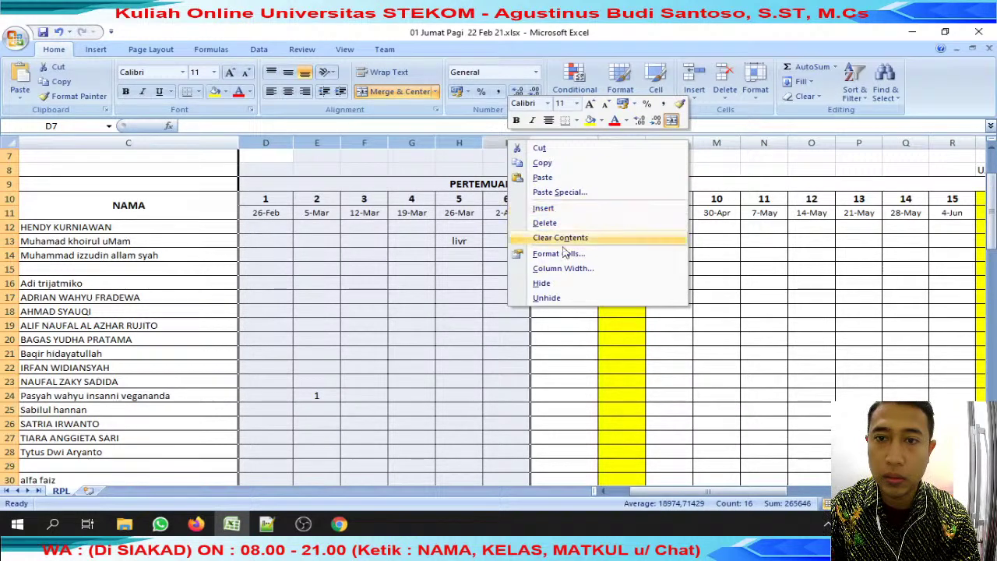
{"action": "left_click", "coordinate": [564, 286]}
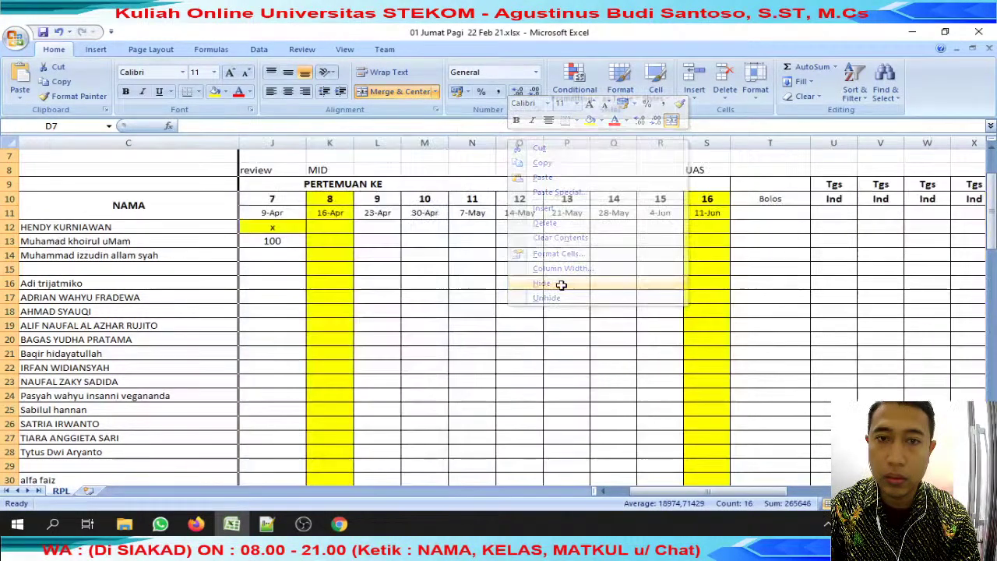
Search WhatsApp chats for the third student's name from C14.
{"action": "left_click_drag", "start_coordinate": [757, 494], "coordinate": [723, 493]}
{"action": "scroll", "coordinate": [449, 286], "scroll_direction": "down", "scroll_amount": 1}
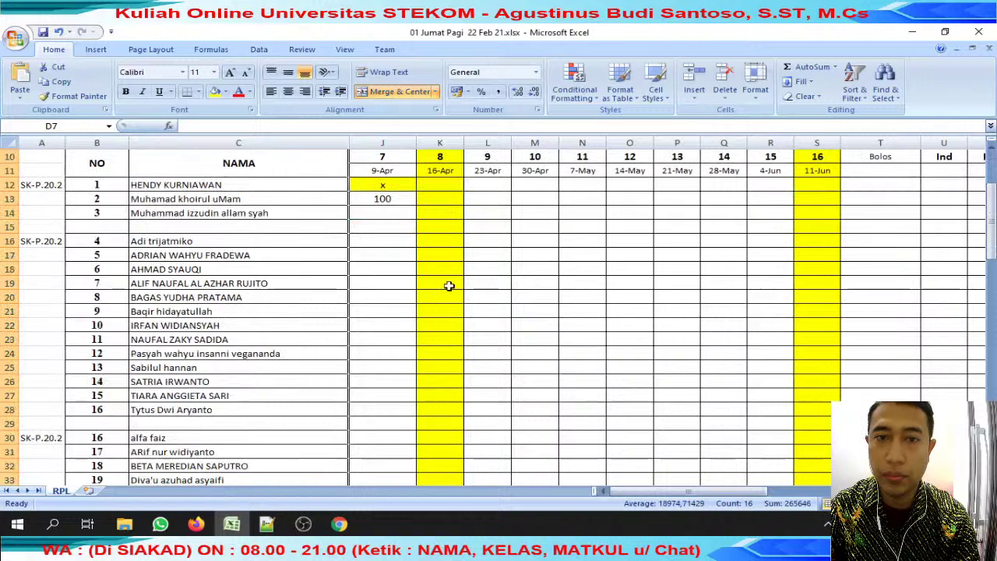
{"action": "left_click", "coordinate": [234, 212]}
{"action": "scroll", "coordinate": [301, 210], "scroll_direction": "up", "scroll_amount": 1}
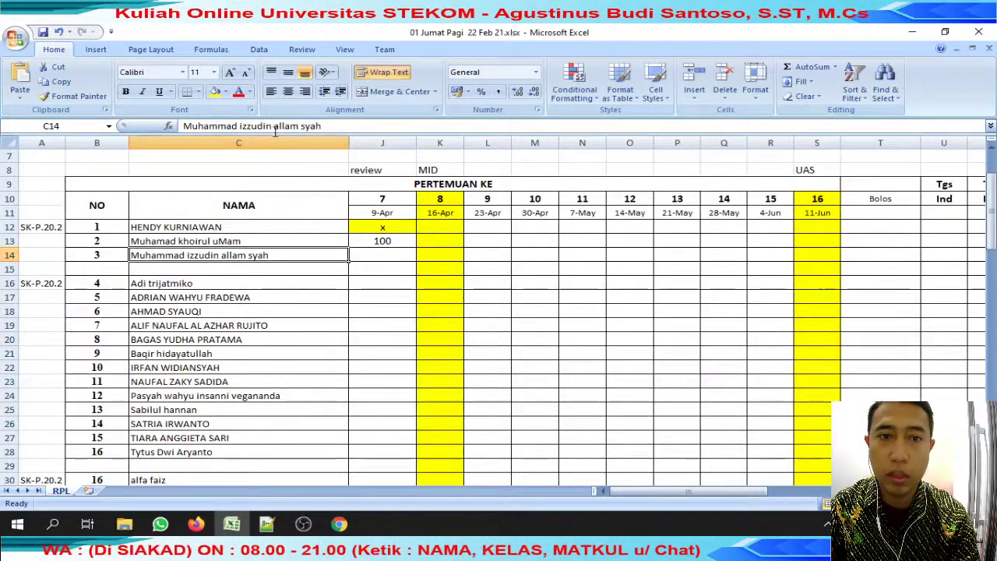
{"action": "left_click_drag", "start_coordinate": [273, 126], "coordinate": [84, 126]}
{"action": "left_click", "coordinate": [160, 524]}
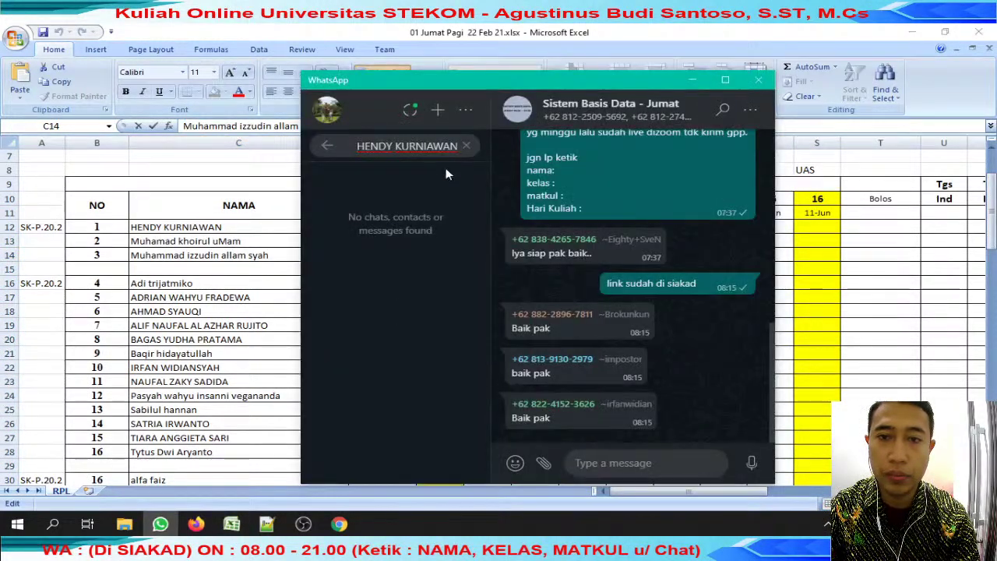
{"action": "left_click", "coordinate": [464, 148]}
{"action": "key", "text": "ctrl+v"}
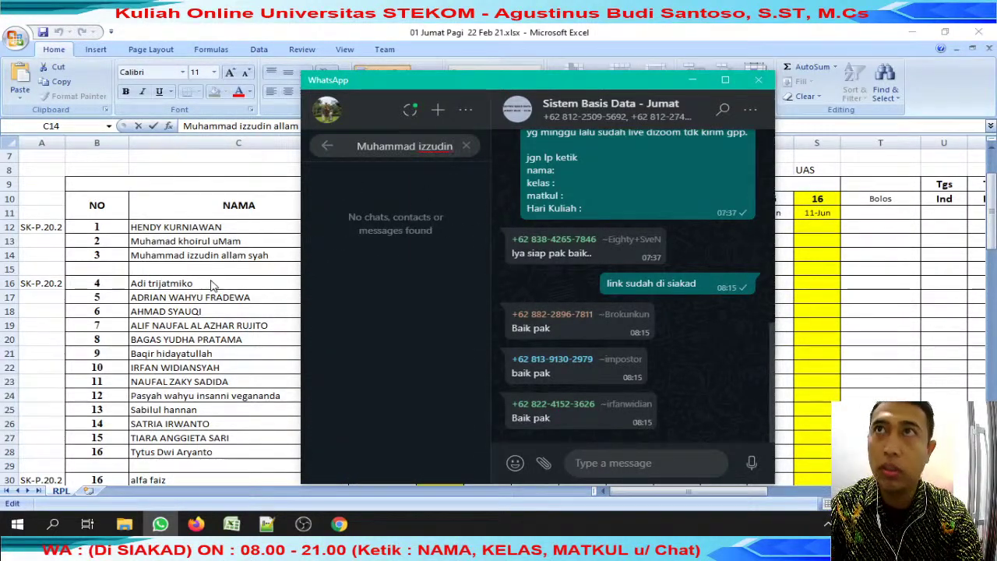
Copy the yellow x from J12 into the third student's cell J14.
{"action": "key", "text": "alt+Tab"}
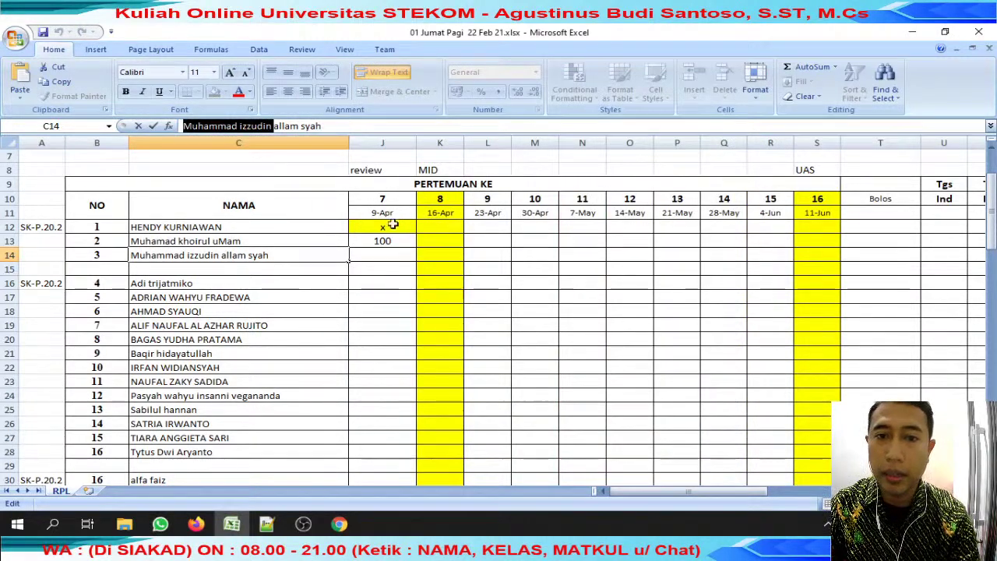
{"action": "left_click", "coordinate": [390, 227]}
{"action": "key", "text": "ctrl+c"}
{"action": "left_click", "coordinate": [394, 256]}
{"action": "key", "text": "ctrl+v"}
Search WhatsApp chats for the fourth student's name from C16.
{"action": "left_click", "coordinate": [327, 286]}
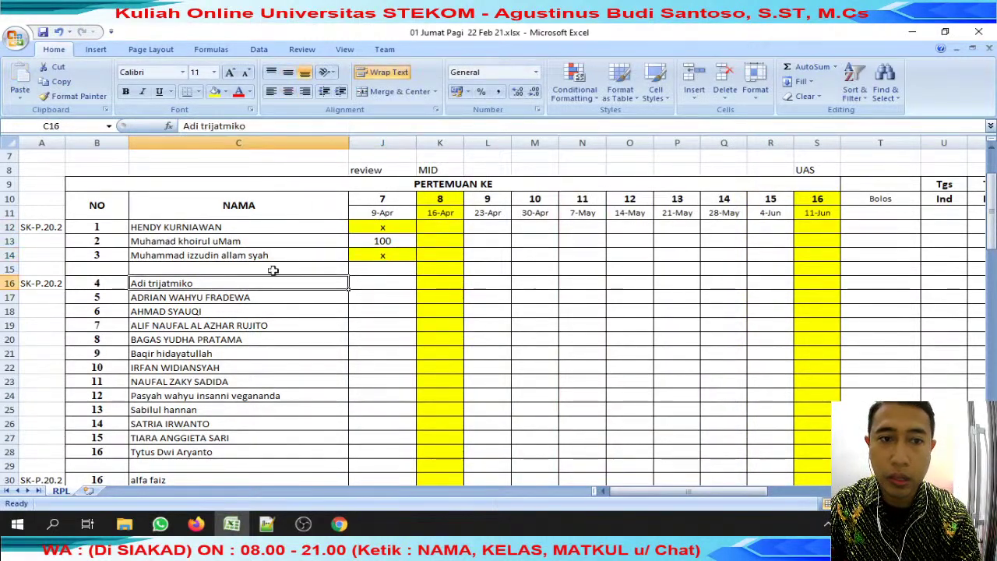
{"action": "triple_click", "coordinate": [253, 126]}
{"action": "key", "text": "ctrl+c"}
{"action": "left_click", "coordinate": [159, 524]}
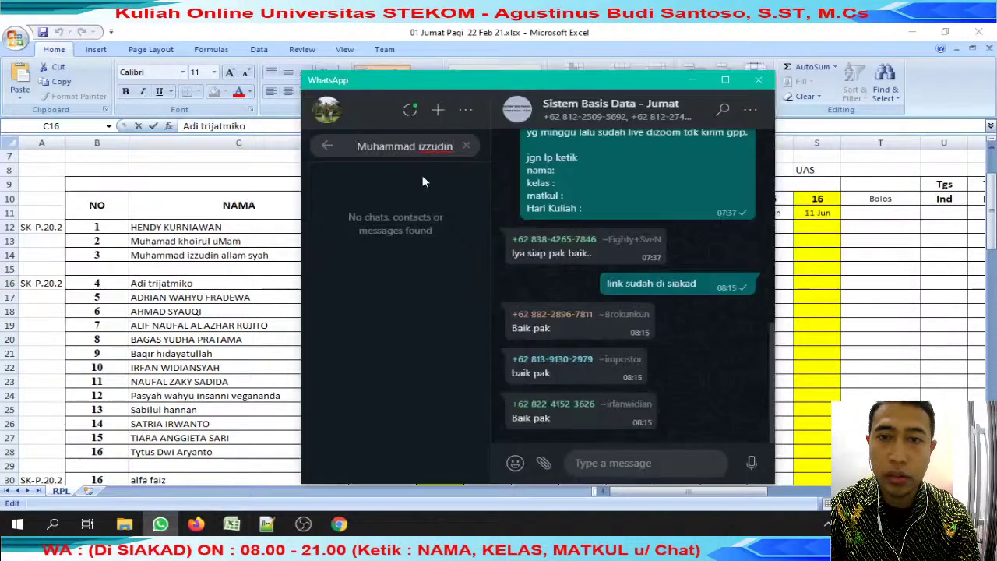
{"action": "key", "text": "ctrl+a"}
{"action": "key", "text": "BackSpace"}
{"action": "key", "text": "ctrl+v"}
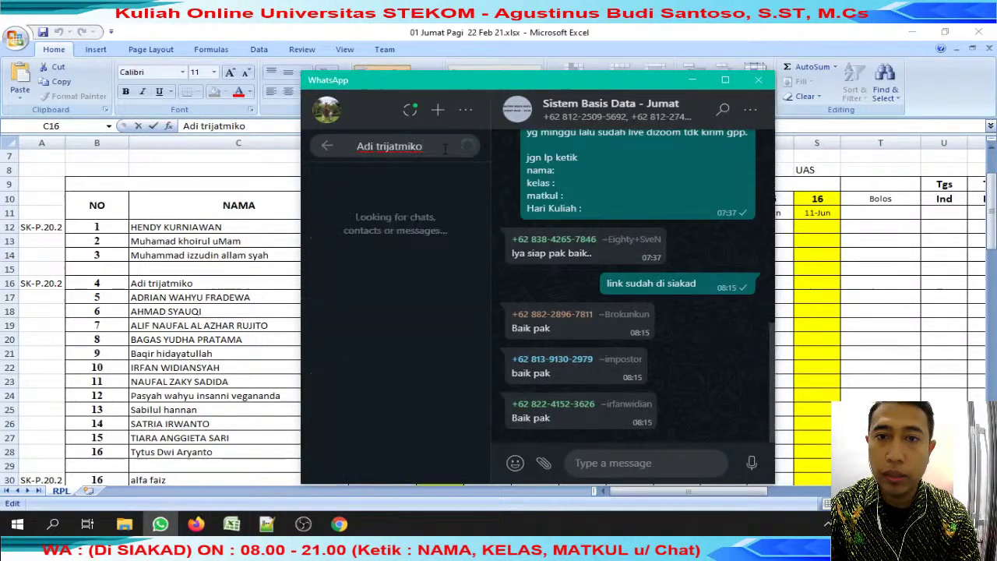
{"action": "left_click", "coordinate": [238, 331]}
Open the next student's chat and their Google Drive assignment link.
{"action": "left_click", "coordinate": [222, 296]}
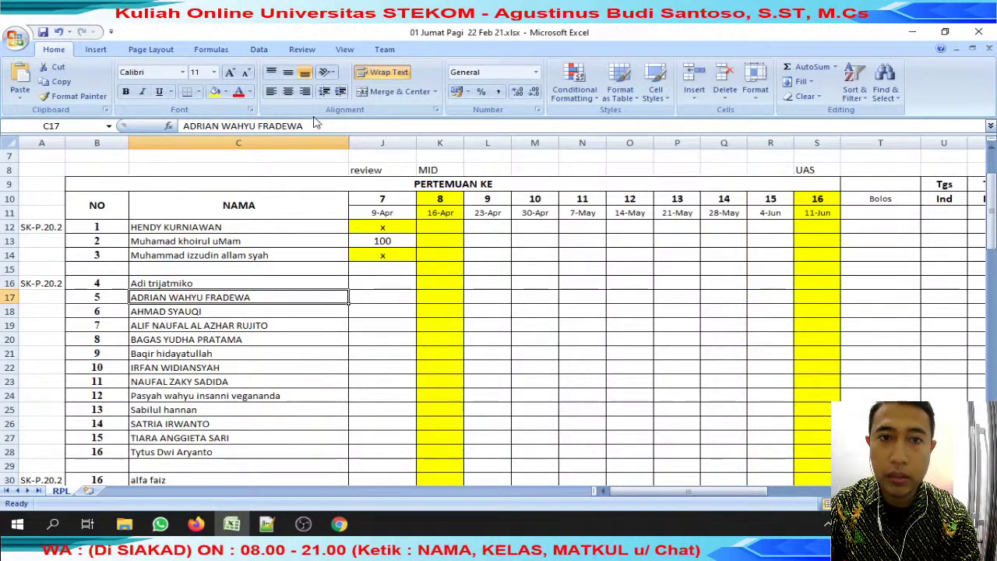
{"action": "triple_click", "coordinate": [257, 125]}
{"action": "key", "text": "ctrl+c"}
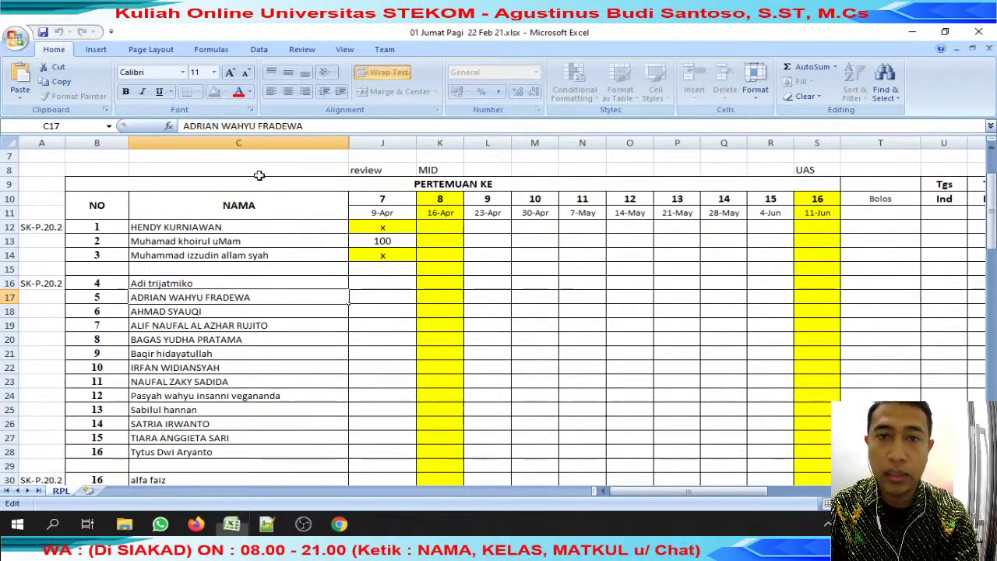
{"action": "left_click", "coordinate": [159, 524]}
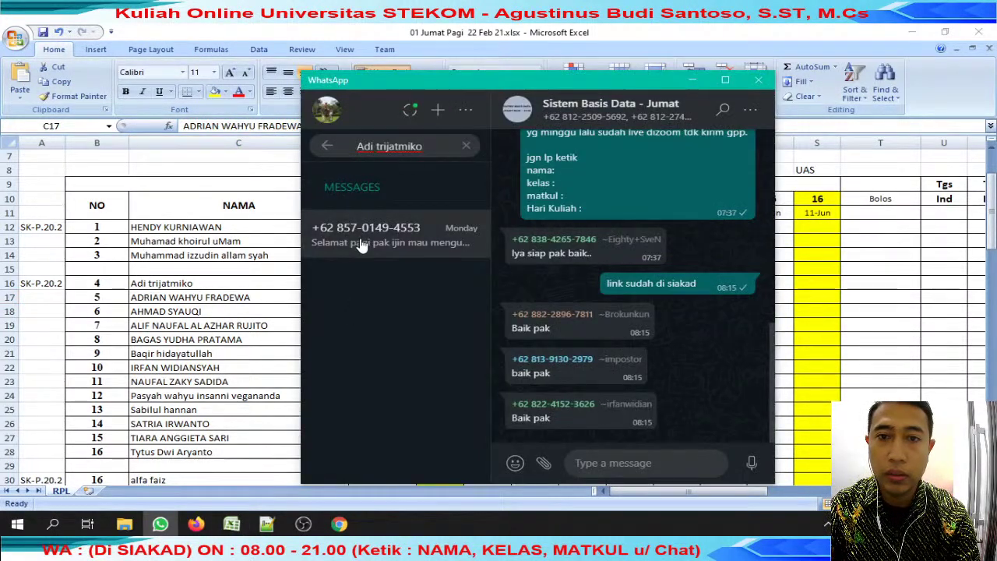
{"action": "left_click", "coordinate": [363, 245]}
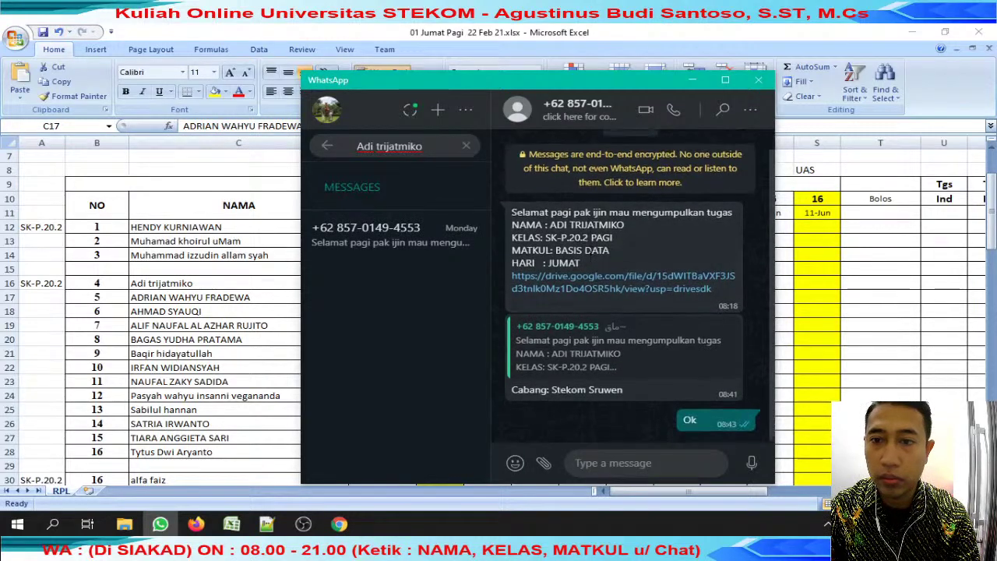
{"action": "left_click", "coordinate": [613, 287]}
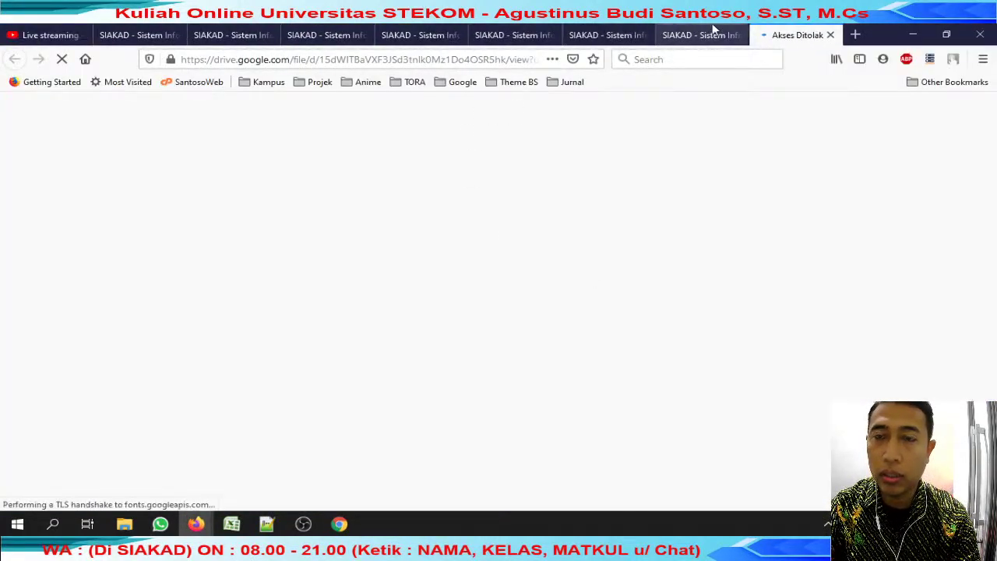
Close the extra SIAKAD course pages in Firefox.
{"action": "left_click", "coordinate": [708, 36]}
{"action": "left_click", "coordinate": [266, 36]}
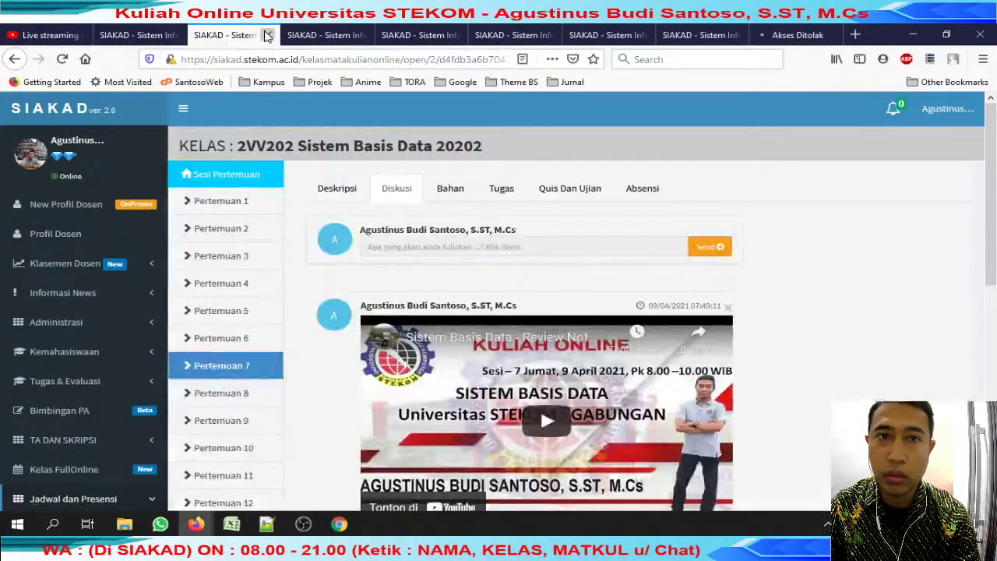
{"action": "left_click", "coordinate": [266, 36]}
{"action": "left_click", "coordinate": [266, 36]}
{"action": "left_click", "coordinate": [266, 36]}
{"action": "left_click", "coordinate": [266, 36]}
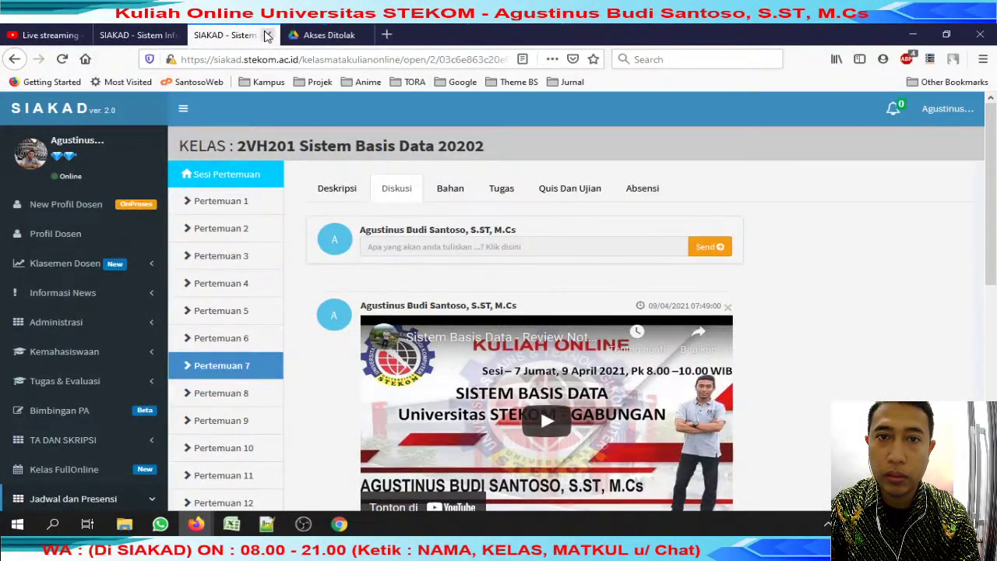
{"action": "left_click", "coordinate": [265, 36]}
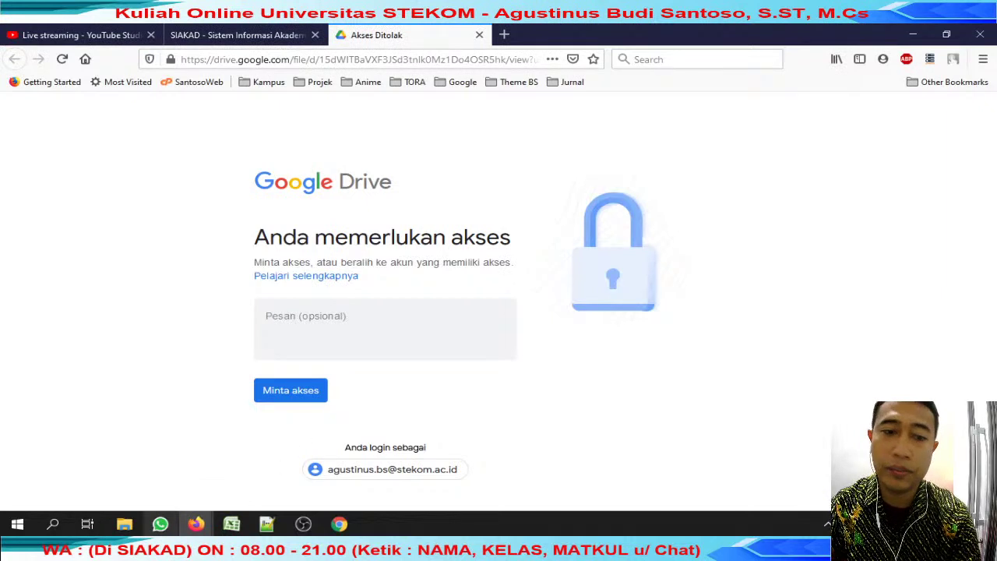
Start a reply to the student's submission message with 'review . .'.
{"action": "left_click", "coordinate": [160, 524]}
{"action": "left_click", "coordinate": [731, 210]}
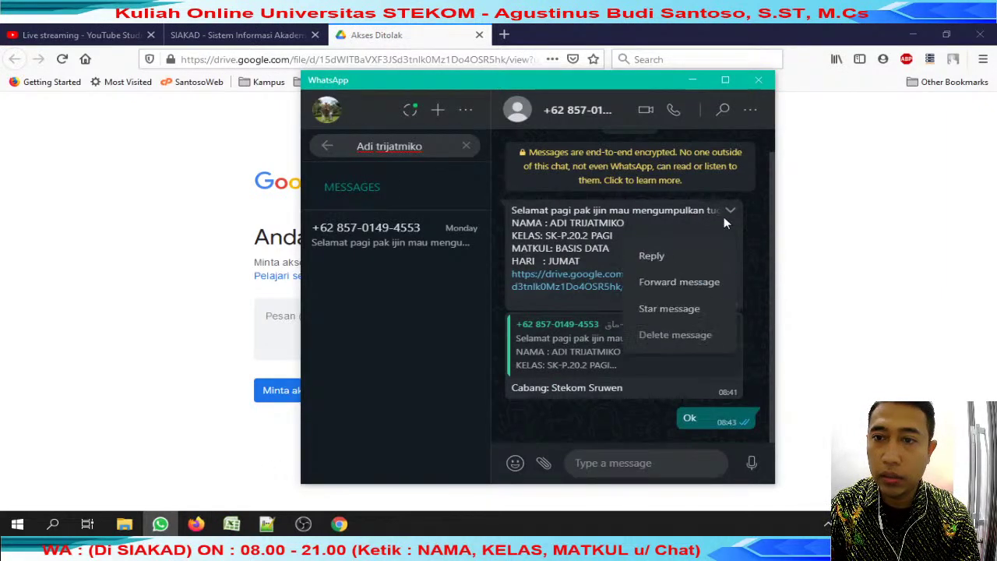
{"action": "left_click", "coordinate": [687, 264]}
{"action": "type", "text": "review . ."}
{"action": "key", "text": "shift+Return"}
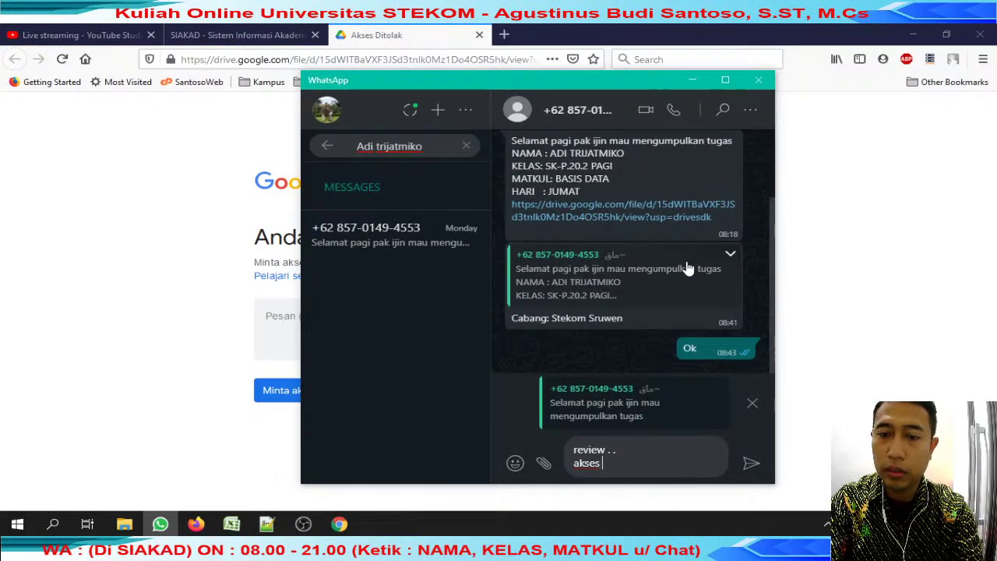
Capture the Drive access-denied page as an image with FastStone Capture.
{"action": "left_click", "coordinate": [153, 201]}
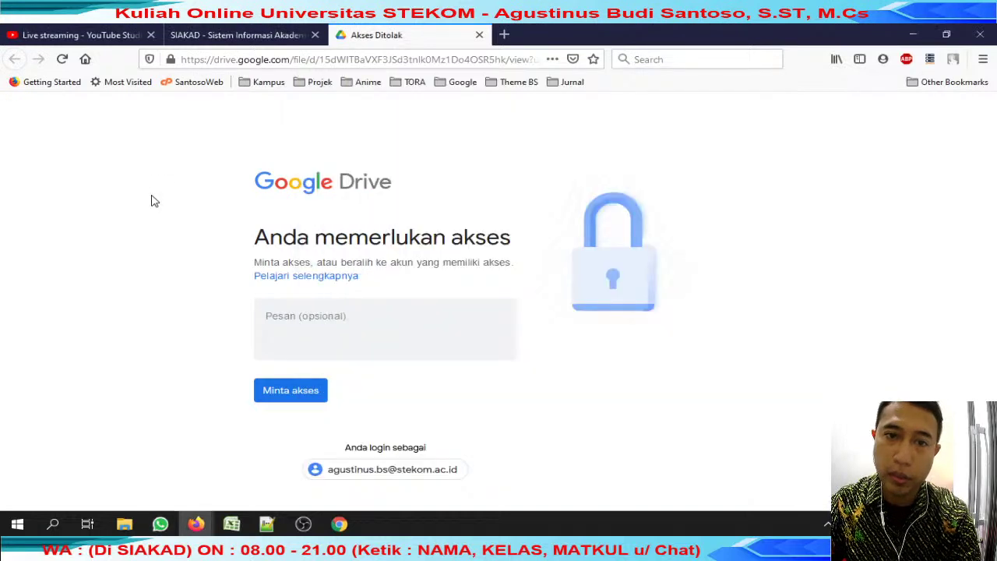
{"action": "key", "text": "super"}
{"action": "type", "text": "fast"}
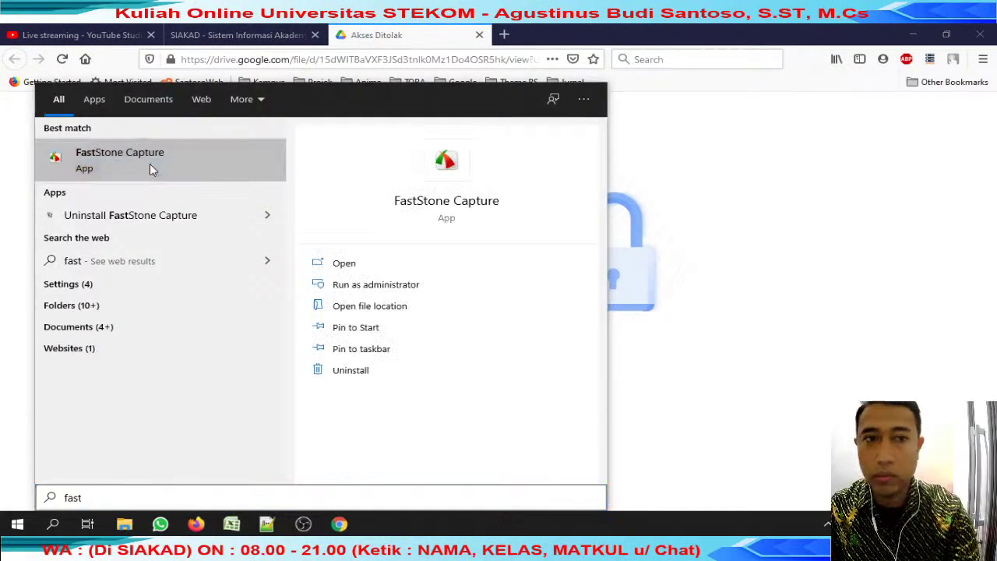
{"action": "left_click", "coordinate": [149, 164]}
{"action": "left_click", "coordinate": [830, 225]}
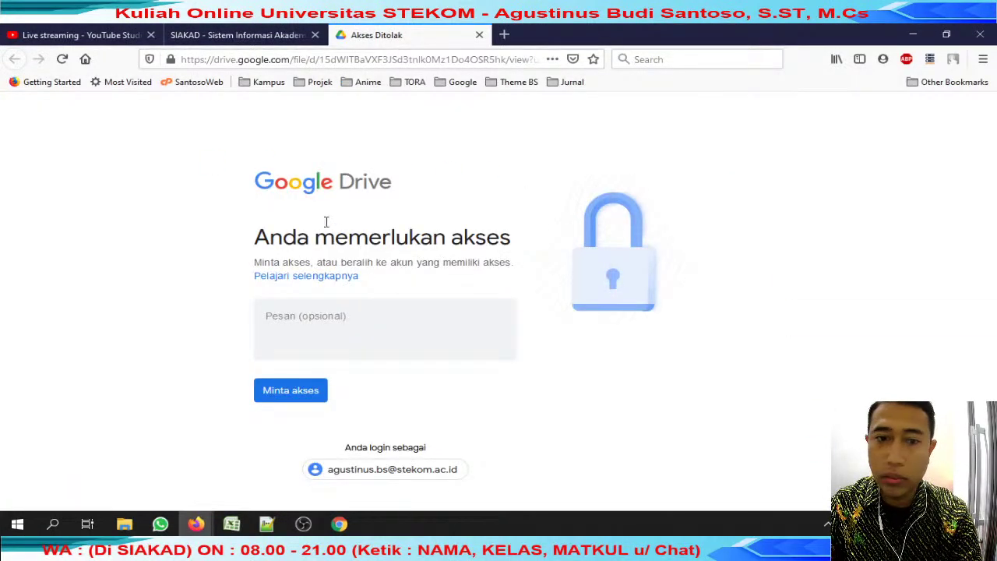
{"action": "left_click_drag", "start_coordinate": [208, 145], "coordinate": [659, 492]}
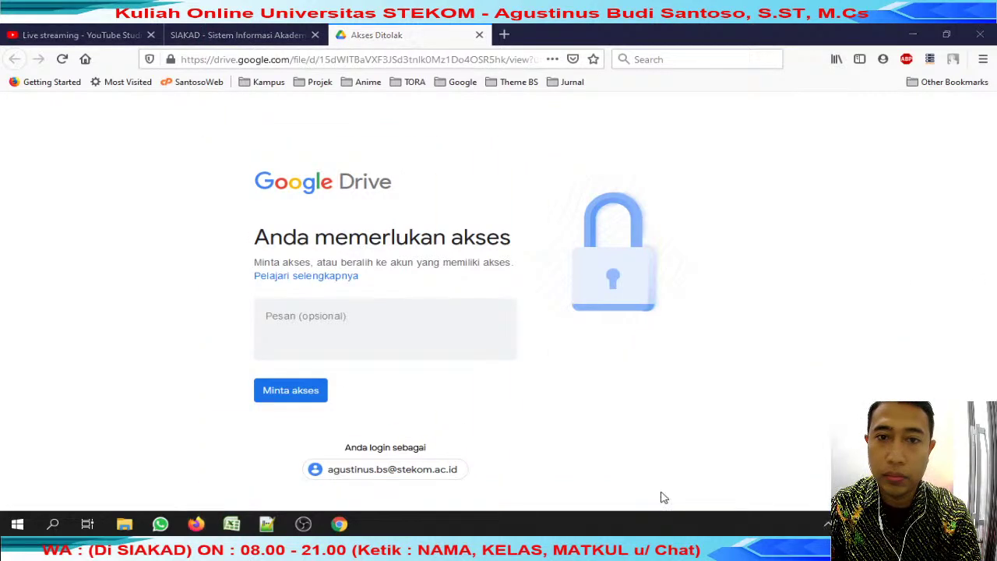
Paste the screenshot into the reply and send it.
{"action": "left_click", "coordinate": [160, 524]}
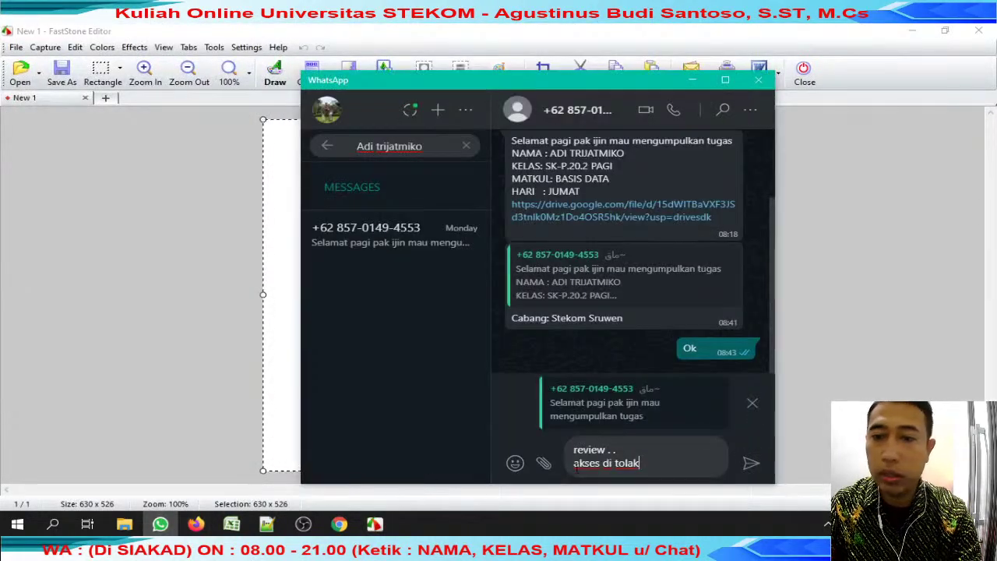
{"action": "key", "text": "ctrl+v"}
{"action": "key", "text": "Return"}
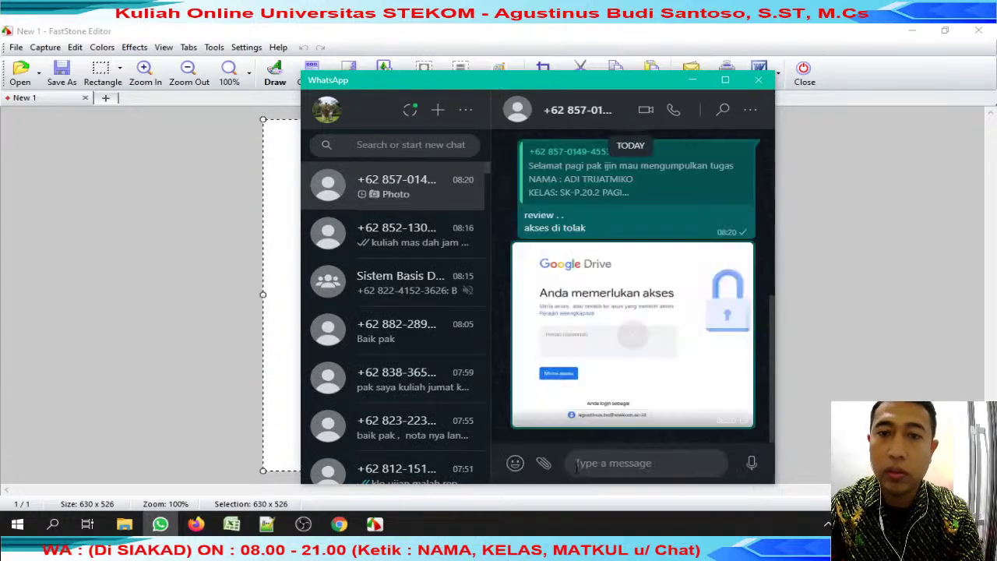
{"action": "left_click", "coordinate": [299, 354]}
Fill the fourth student's cell J16 orange and enter 'akses ??'.
{"action": "left_click", "coordinate": [805, 74]}
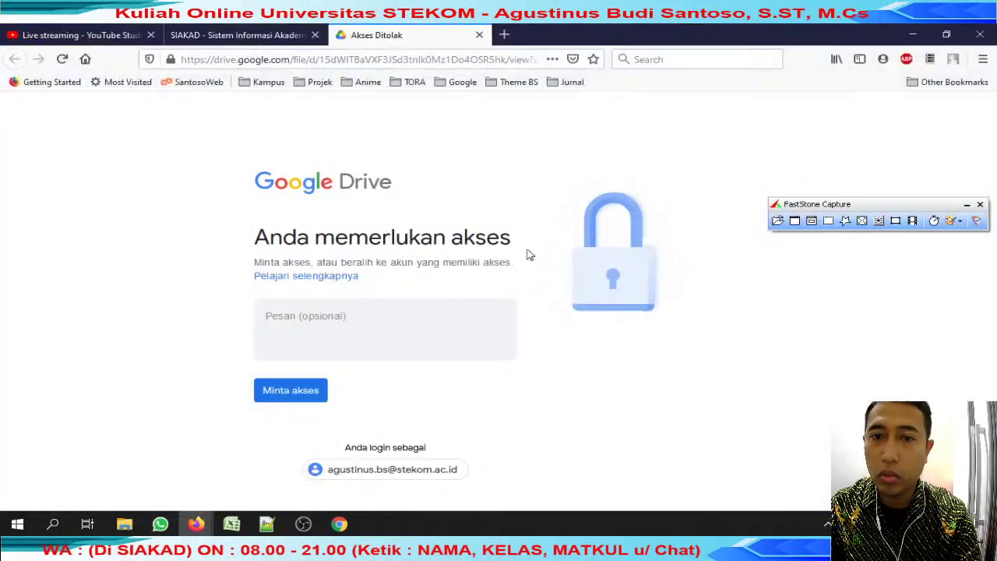
{"action": "left_click", "coordinate": [231, 524]}
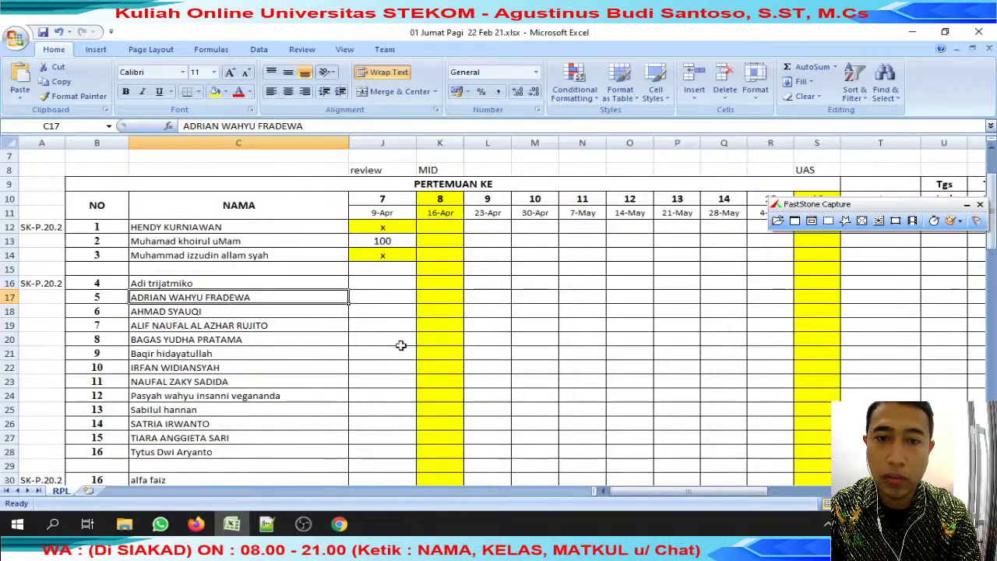
{"action": "left_click", "coordinate": [384, 280]}
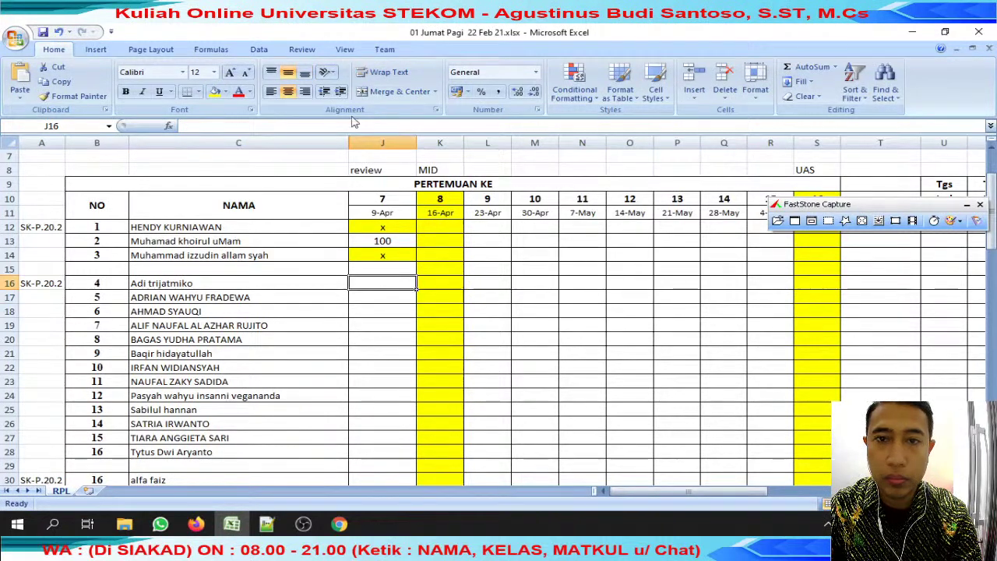
{"action": "left_click", "coordinate": [227, 93]}
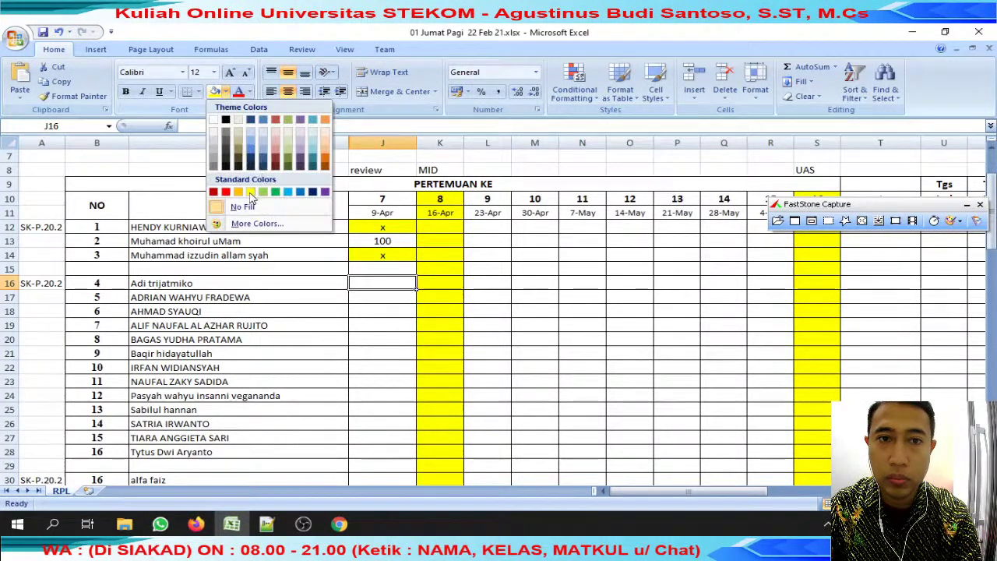
{"action": "left_click", "coordinate": [241, 196]}
{"action": "type", "text": "ases ??"}
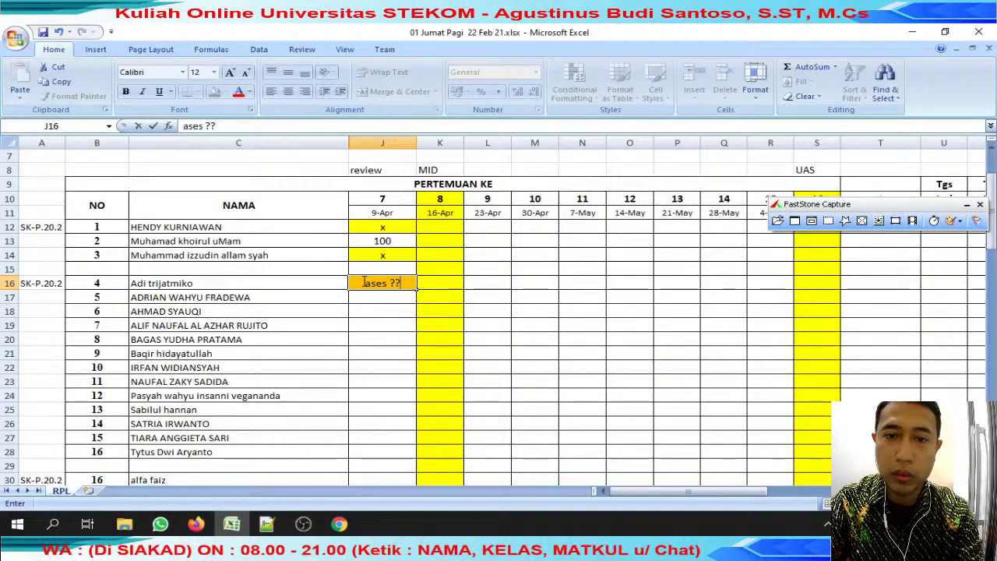
{"action": "key", "text": "Left"}
{"action": "key", "text": "Right"}
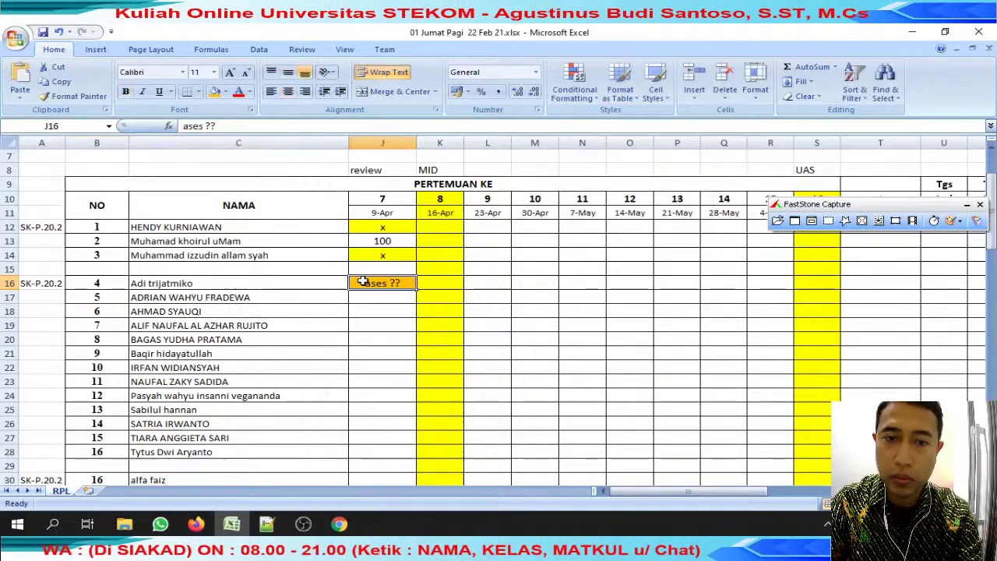
{"action": "double_click", "coordinate": [364, 282]}
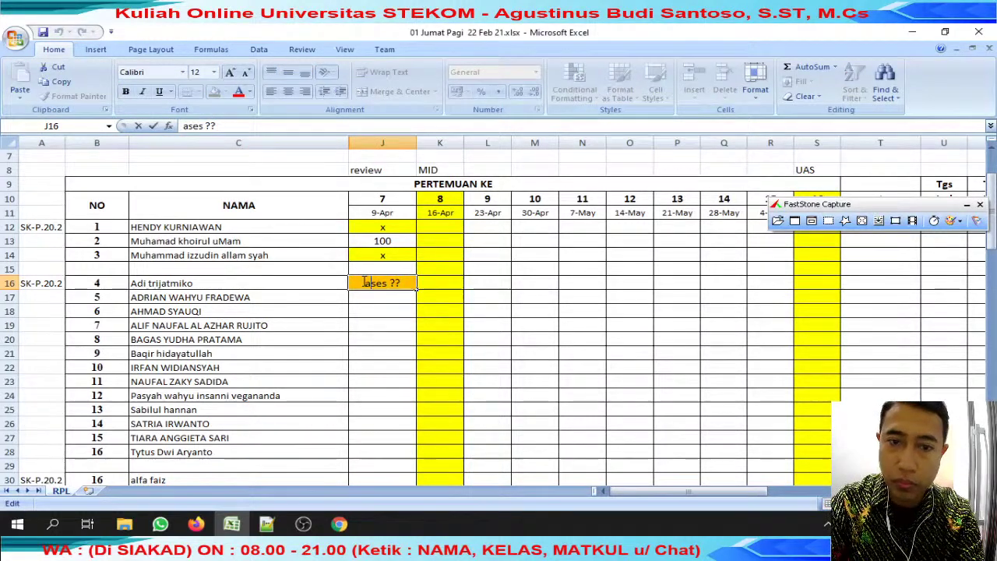
{"action": "type", "text": "k"}
{"action": "key", "text": "Return"}
Search WhatsApp chats for the fifth student's name from C17.
{"action": "left_click", "coordinate": [251, 300]}
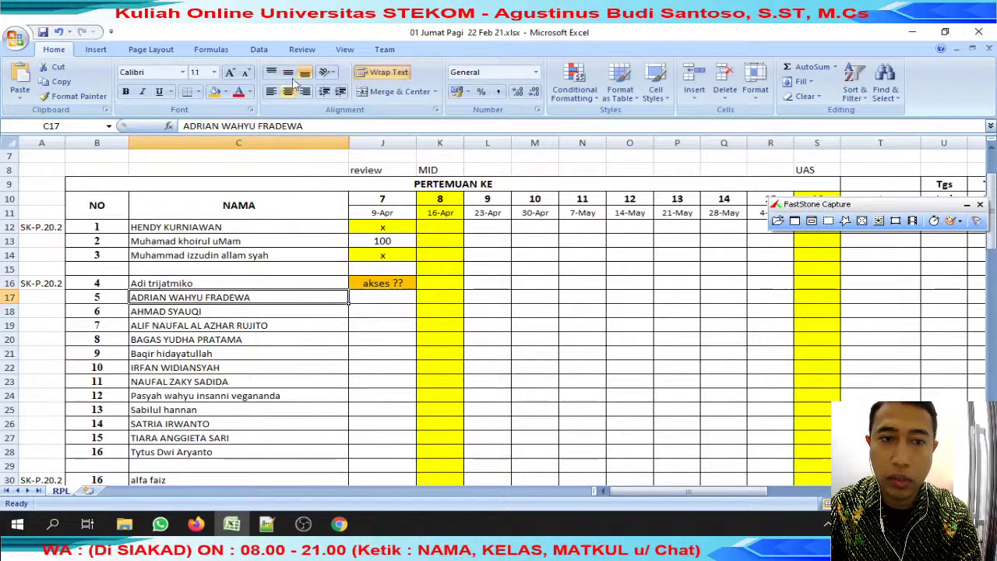
{"action": "triple_click", "coordinate": [256, 127]}
{"action": "left_click", "coordinate": [160, 524]}
{"action": "left_click", "coordinate": [430, 144]}
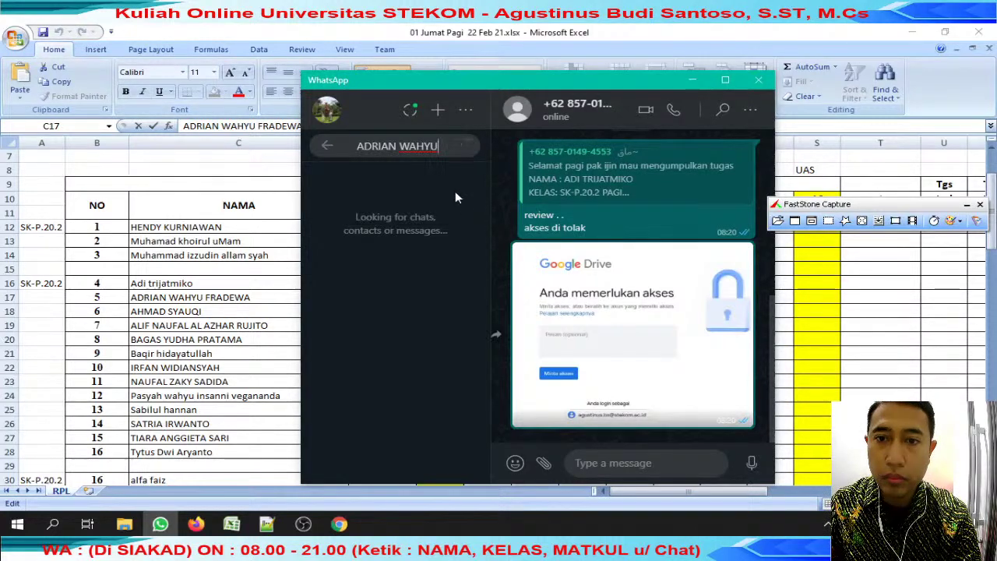
{"action": "key", "text": "alt+Tab"}
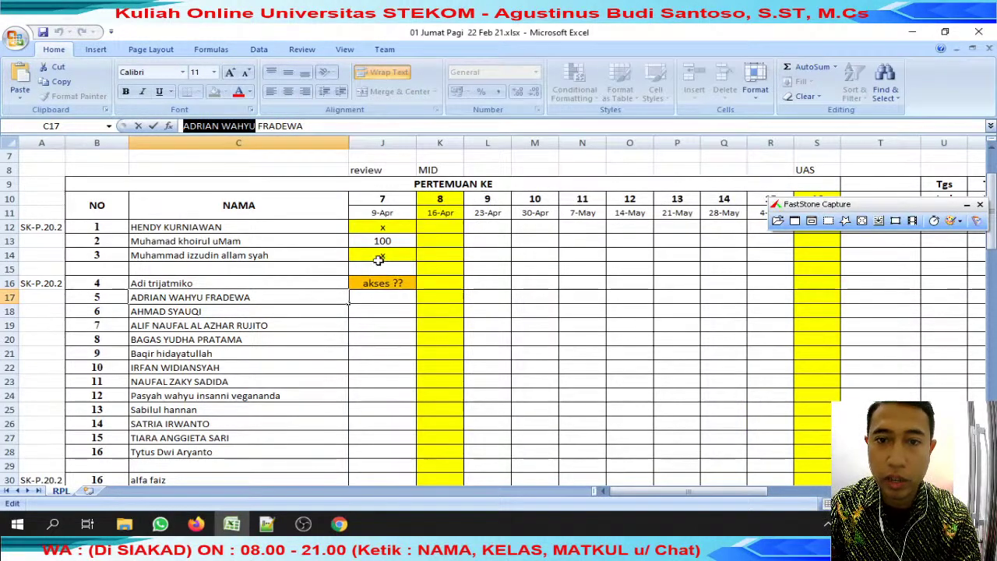
Copy the x mark from J14 into the fifth student's cell J17.
{"action": "left_click", "coordinate": [383, 254]}
{"action": "key", "text": "ctrl+c"}
{"action": "left_click", "coordinate": [403, 296]}
{"action": "key", "text": "ctrl+v"}
{"action": "left_click", "coordinate": [165, 311]}
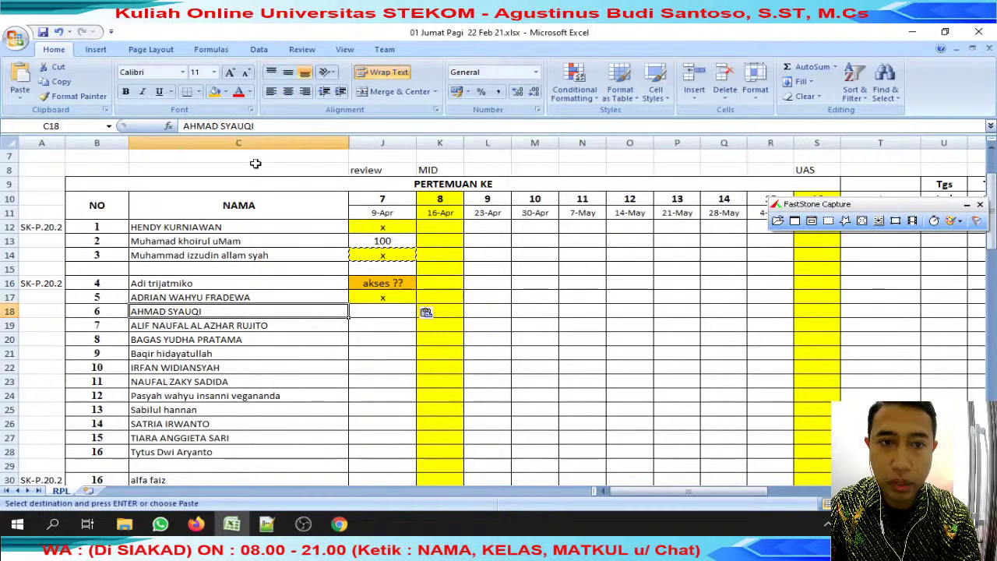
Open the sixth student's WhatsApp chat by searching their name from C18.
{"action": "left_click_drag", "start_coordinate": [256, 126], "coordinate": [184, 126]}
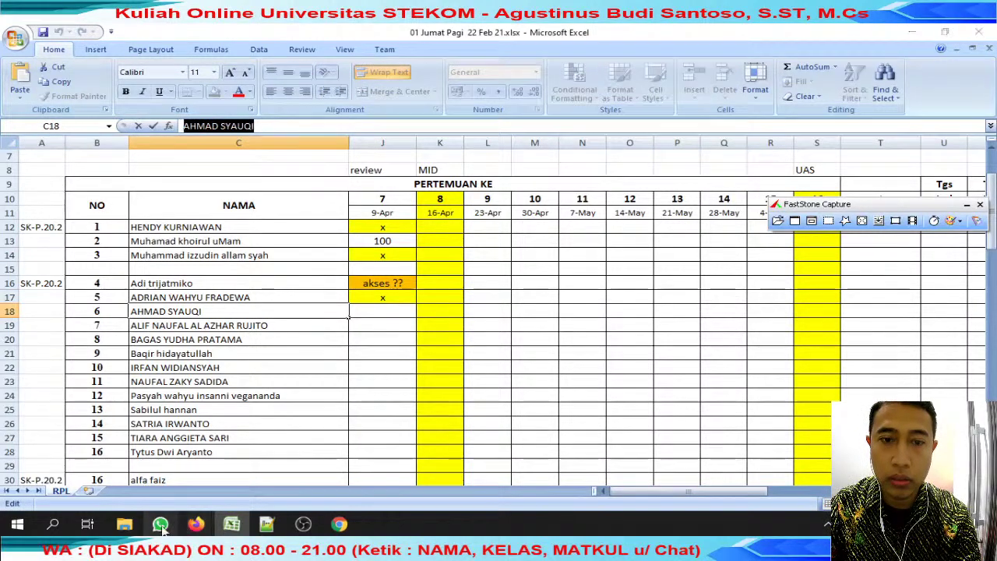
{"action": "left_click", "coordinate": [160, 523]}
{"action": "key", "text": "ctrl+a"}
{"action": "key", "text": "ctrl+v"}
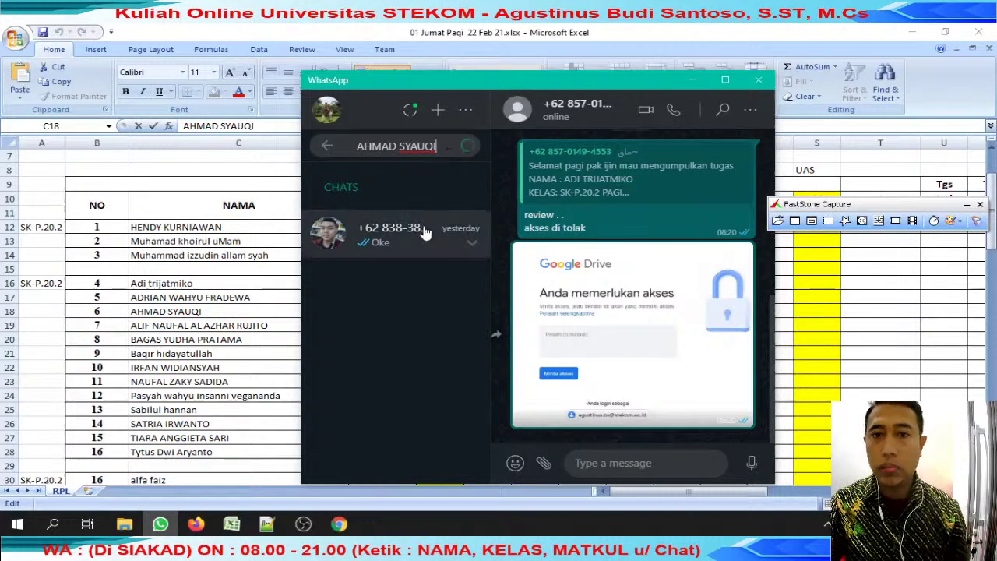
{"action": "left_click", "coordinate": [425, 232]}
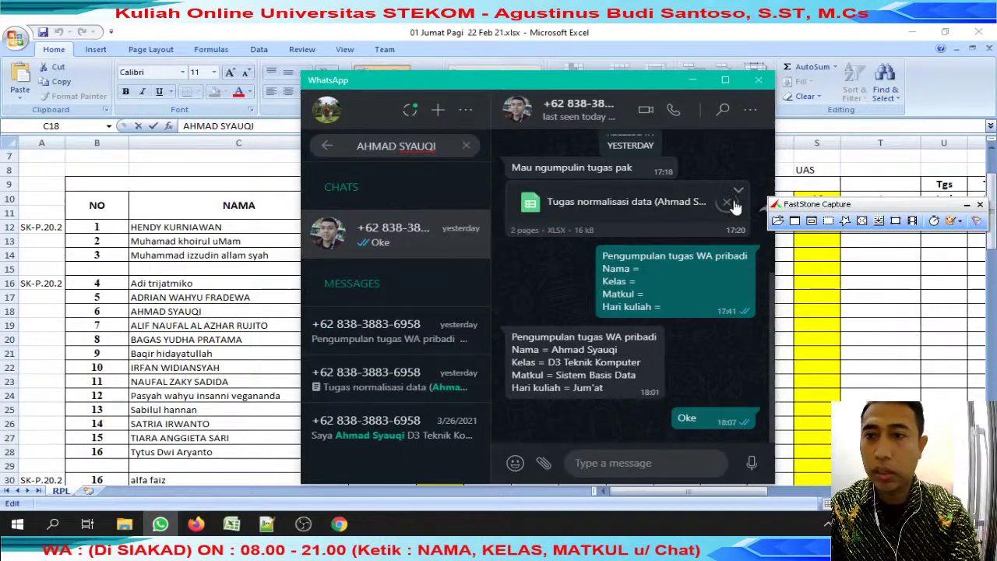
Reply 'review' to the submitted xlsx file, then select J18 in the attendance sheet.
{"action": "left_click", "coordinate": [739, 191]}
{"action": "left_click", "coordinate": [690, 233]}
{"action": "type", "text": "review"}
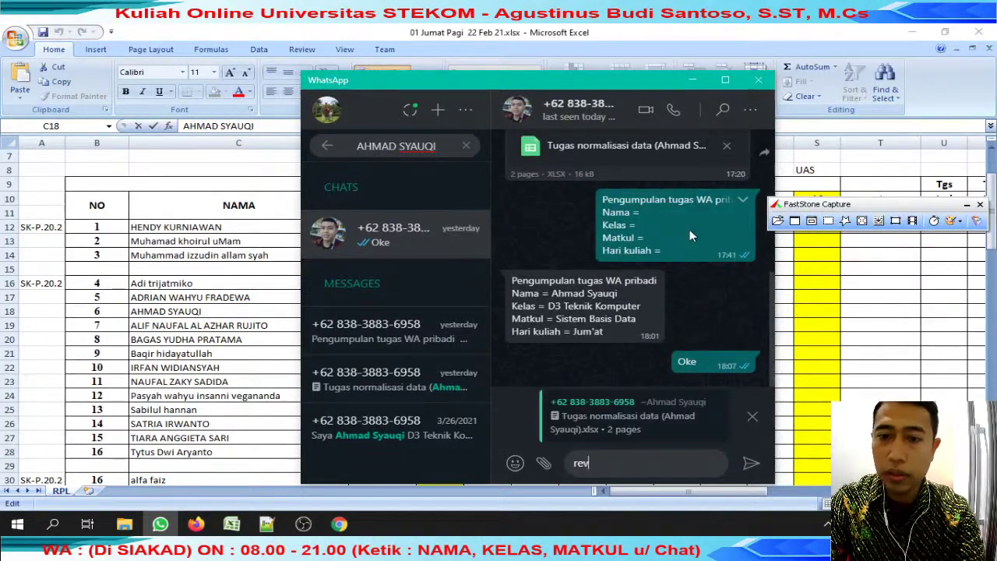
{"action": "key", "text": "Return"}
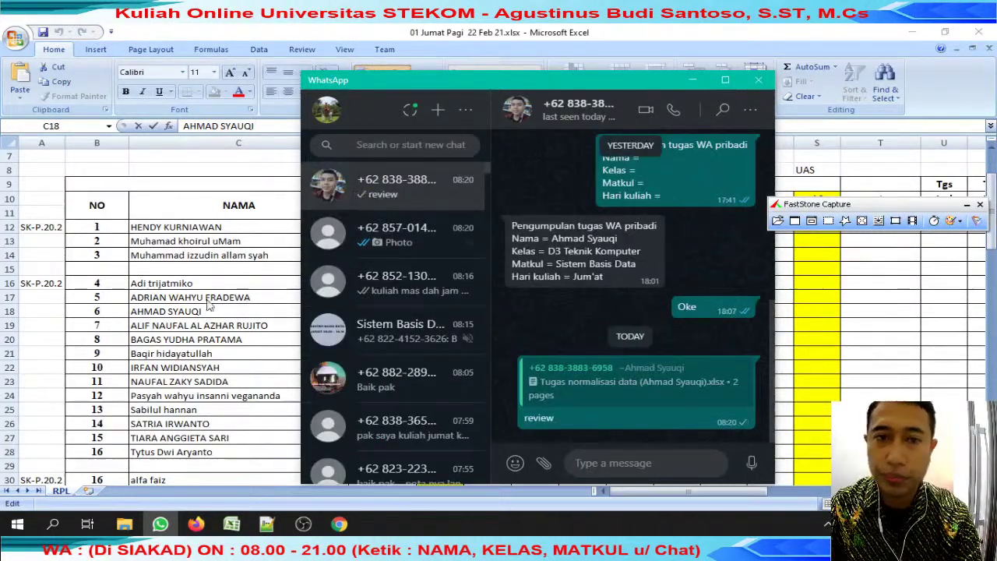
{"action": "left_click", "coordinate": [278, 318]}
{"action": "left_click", "coordinate": [377, 311]}
{"action": "scroll", "coordinate": [379, 317], "scroll_direction": "down", "scroll_amount": 1}
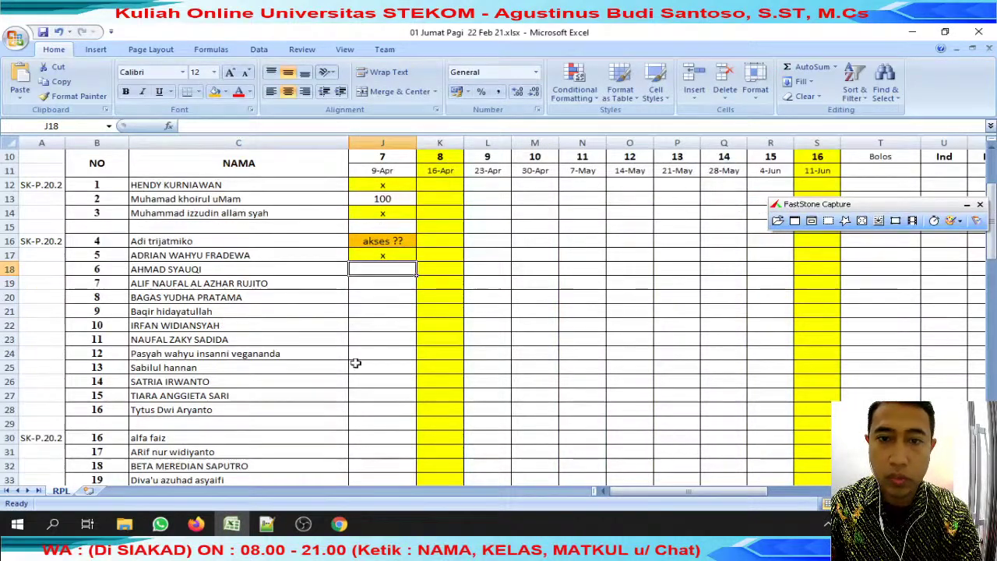
Save the workbook into 'review jumat' with the student's name prefixed, then open it.
{"action": "mouse_move", "coordinate": [159, 524]}
{"action": "left_click", "coordinate": [81, 467]}
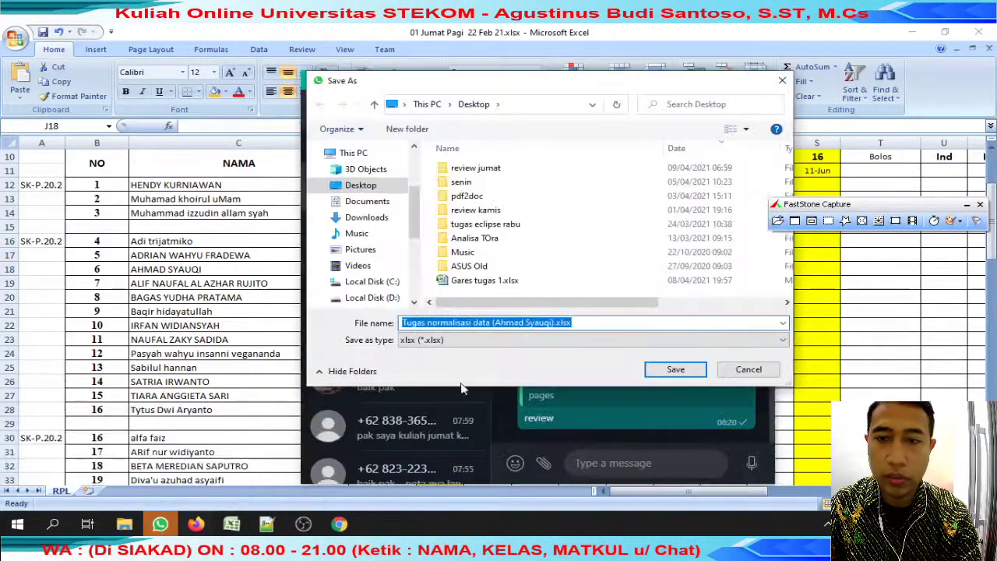
{"action": "double_click", "coordinate": [482, 167]}
{"action": "key", "text": "Home"}
{"action": "key", "text": "ctrl+v"}
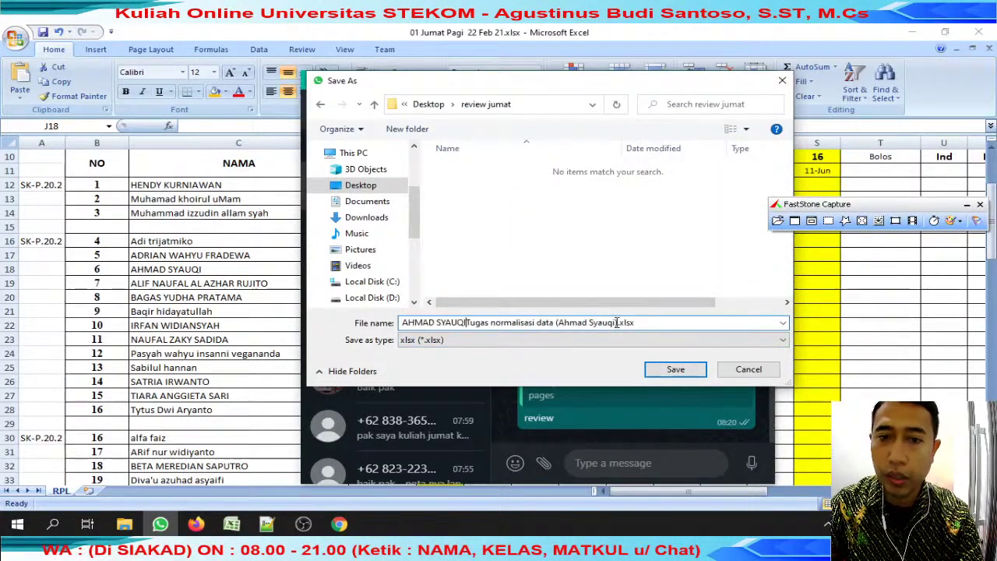
{"action": "key", "text": "alt+Tab"}
{"action": "key", "text": "alt+Tab"}
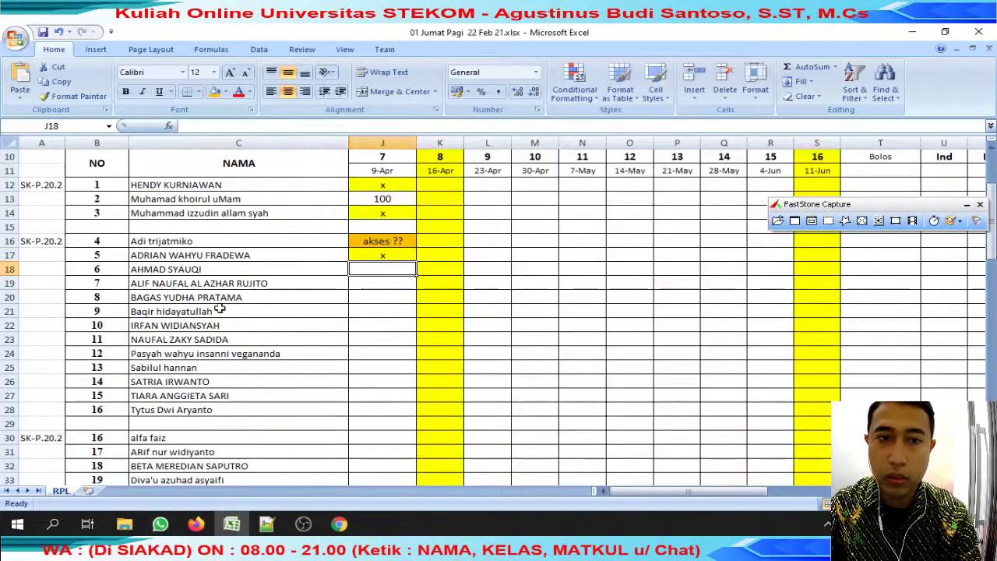
{"action": "key", "text": "alt+Tab"}
{"action": "left_click", "coordinate": [445, 460]}
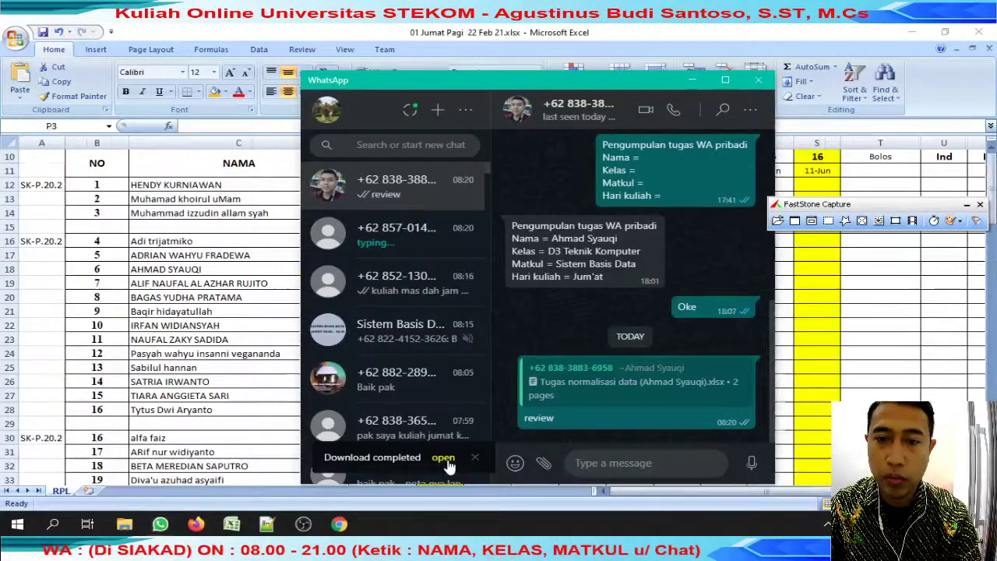
Return to the student's workbook and select its invoice table for review.
{"action": "scroll", "coordinate": [181, 246], "scroll_direction": "down", "scroll_amount": 13}
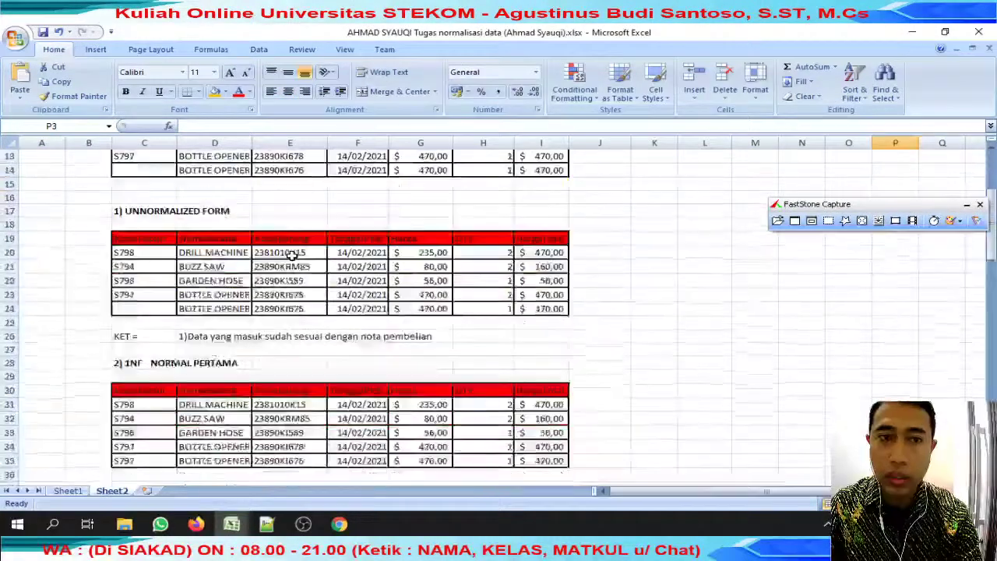
{"action": "scroll", "coordinate": [291, 254], "scroll_direction": "up", "scroll_amount": 13}
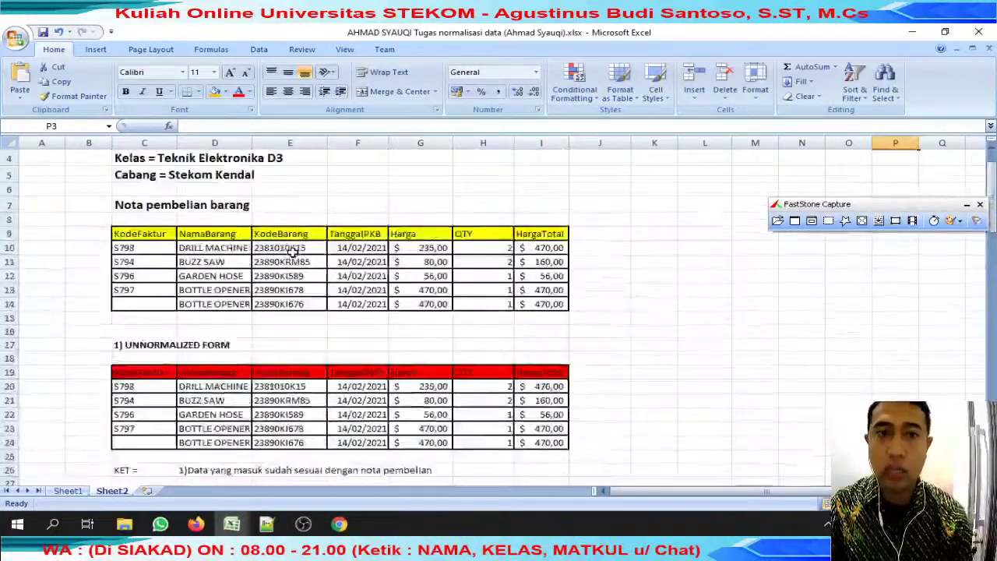
{"action": "left_click", "coordinate": [160, 524]}
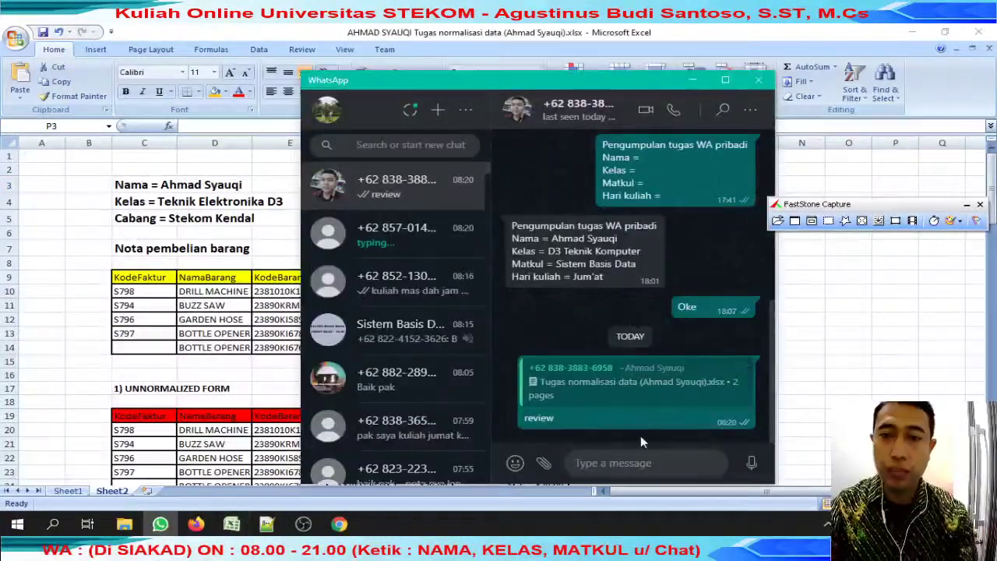
{"action": "left_click", "coordinate": [610, 390]}
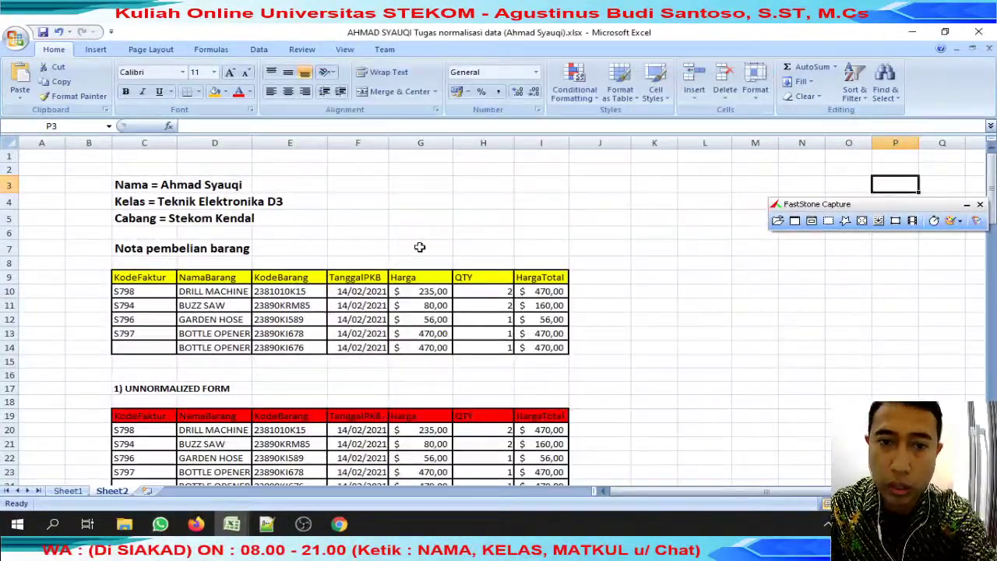
{"action": "left_click", "coordinate": [419, 247]}
{"action": "scroll", "coordinate": [280, 229], "scroll_direction": "down", "scroll_amount": 2}
{"action": "scroll", "coordinate": [281, 229], "scroll_direction": "up", "scroll_amount": 2}
{"action": "scroll", "coordinate": [280, 230], "scroll_direction": "down", "scroll_amount": 12}
{"action": "scroll", "coordinate": [280, 235], "scroll_direction": "down", "scroll_amount": 18}
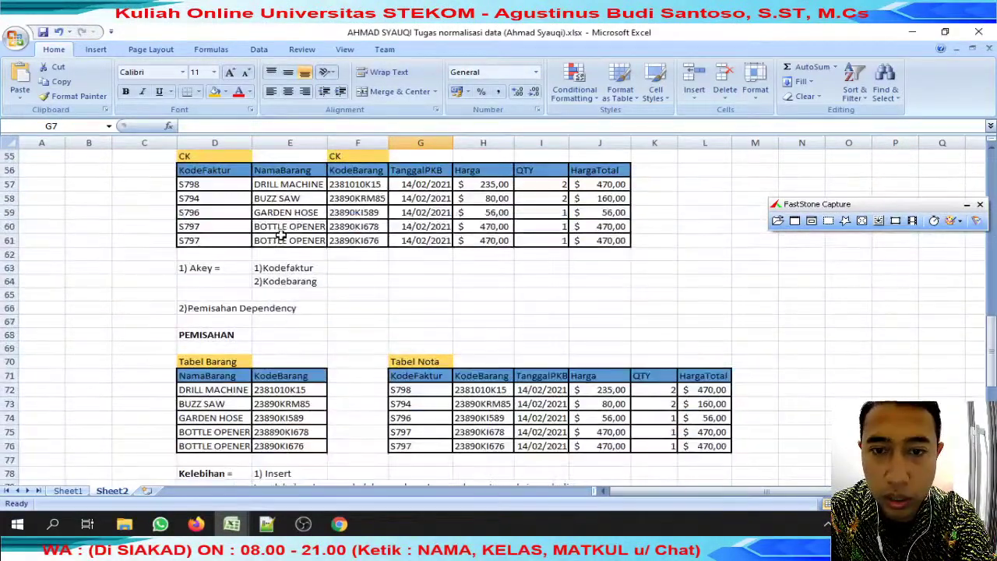
{"action": "scroll", "coordinate": [281, 235], "scroll_direction": "up", "scroll_amount": 20}
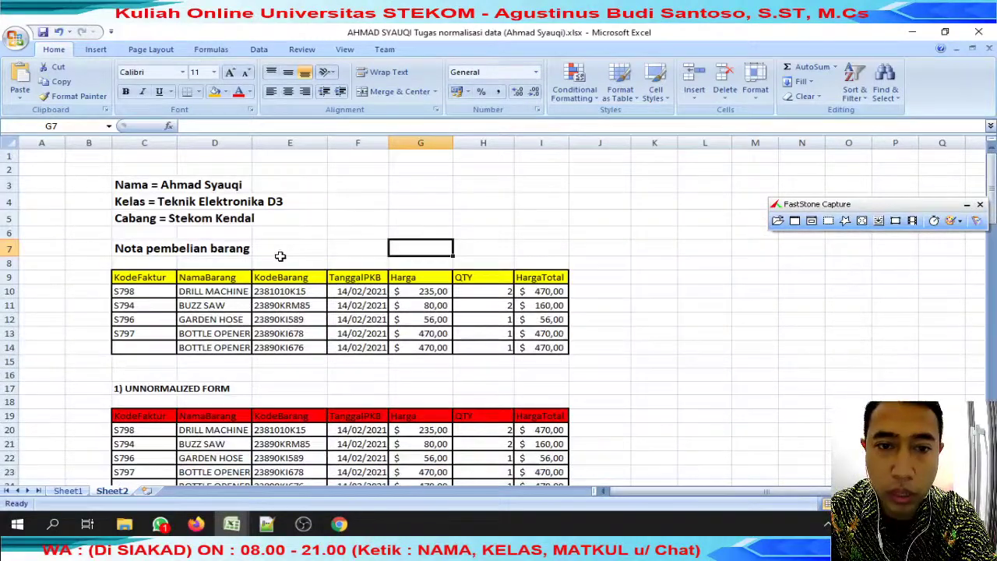
{"action": "left_click_drag", "start_coordinate": [140, 279], "coordinate": [378, 350]}
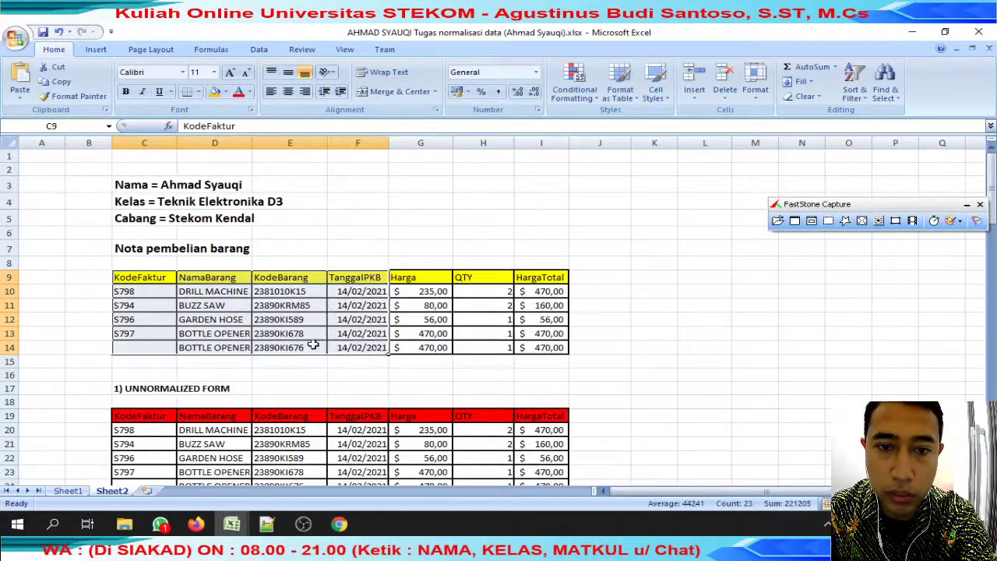
Fill the empty KodeFaktur cells C14 and C24 orange.
{"action": "left_click", "coordinate": [158, 345]}
{"action": "left_click", "coordinate": [216, 91]}
{"action": "left_click", "coordinate": [281, 291]}
{"action": "scroll", "coordinate": [281, 288], "scroll_direction": "down", "scroll_amount": 3}
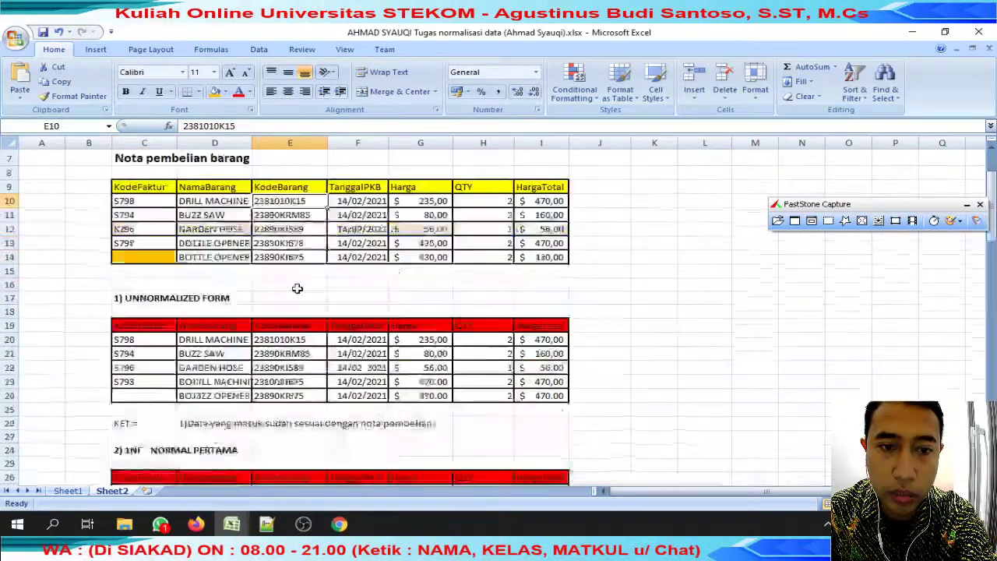
{"action": "left_click", "coordinate": [140, 350]}
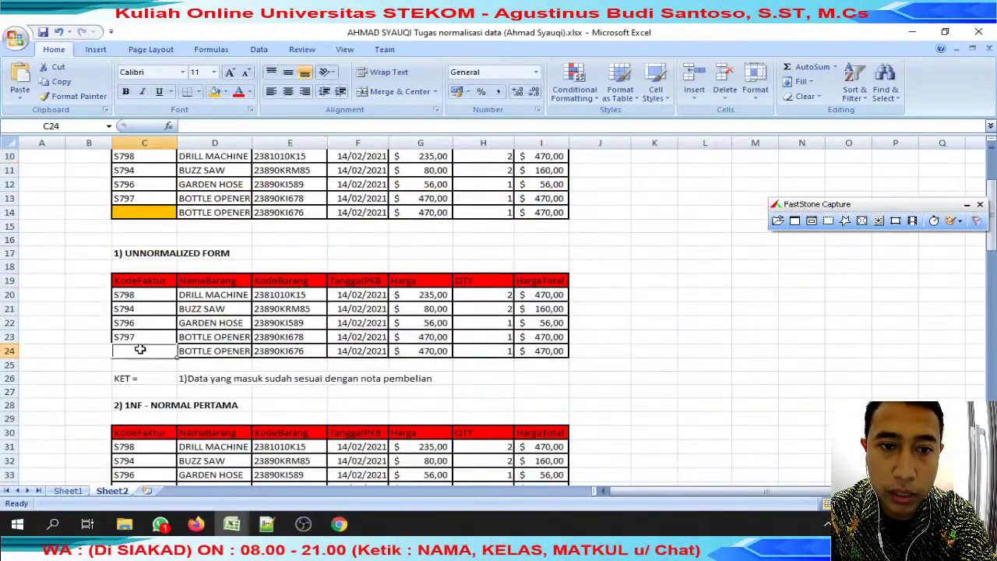
{"action": "left_click", "coordinate": [215, 92]}
Select the example, delete, update and redundancy anomaly notes in rows 43–51.
{"action": "left_click_drag", "start_coordinate": [184, 382], "coordinate": [451, 380]}
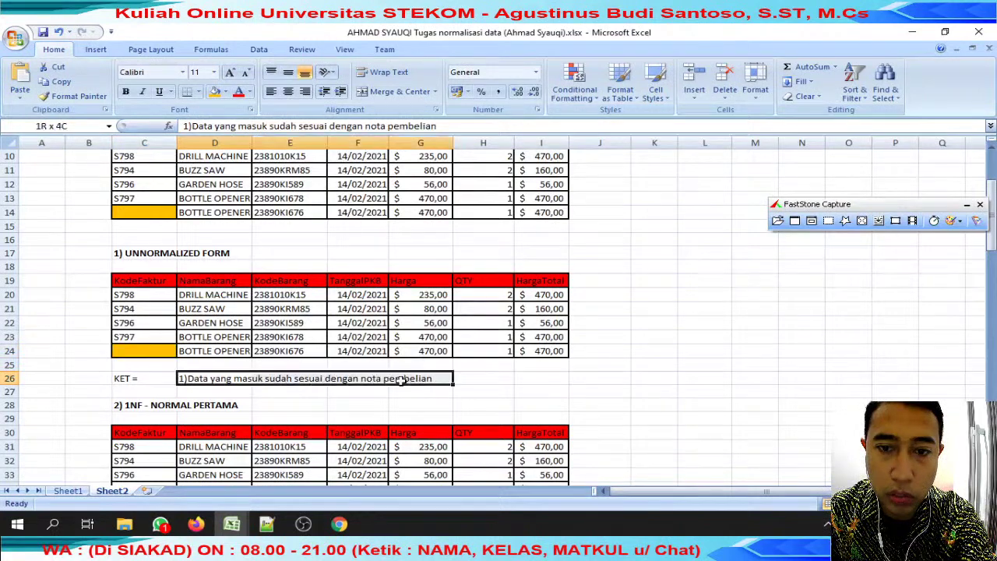
{"action": "scroll", "coordinate": [425, 359], "scroll_direction": "down", "scroll_amount": 3}
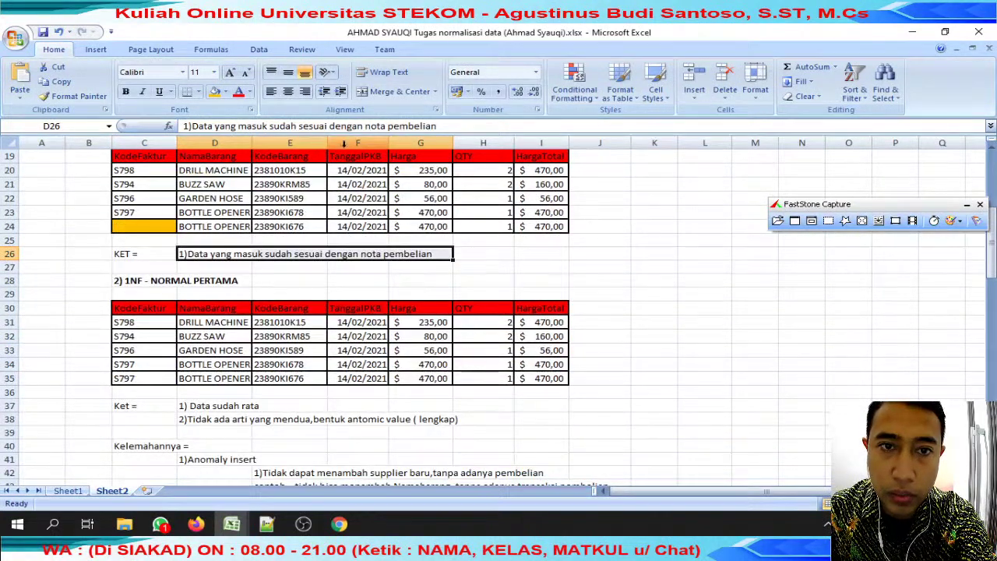
{"action": "scroll", "coordinate": [287, 236], "scroll_direction": "down", "scroll_amount": 1}
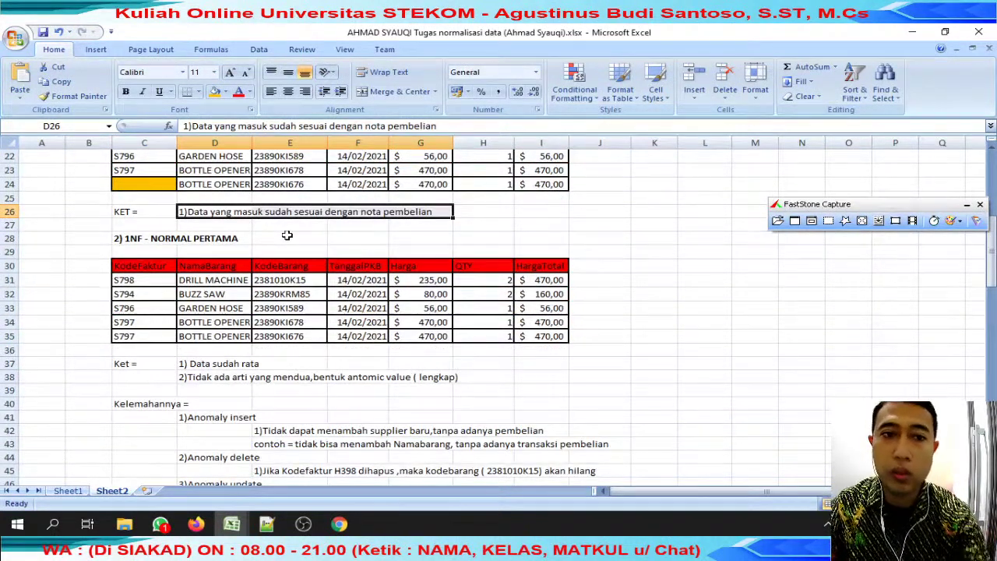
{"action": "left_click_drag", "start_coordinate": [131, 263], "coordinate": [459, 350]}
{"action": "scroll", "coordinate": [461, 331], "scroll_direction": "down", "scroll_amount": 3}
{"action": "left_click_drag", "start_coordinate": [265, 402], "coordinate": [620, 396]}
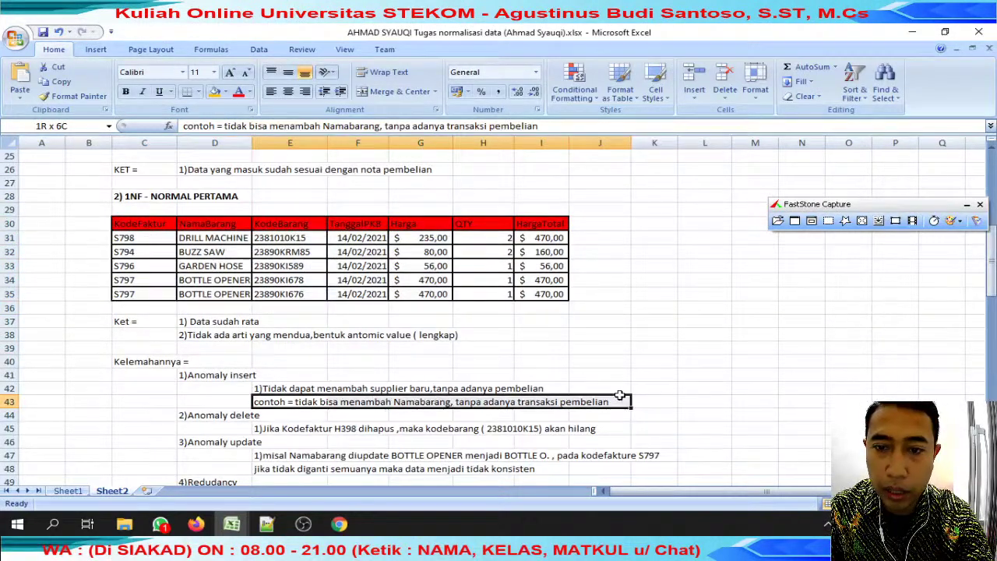
{"action": "left_click_drag", "start_coordinate": [327, 434], "coordinate": [363, 431]}
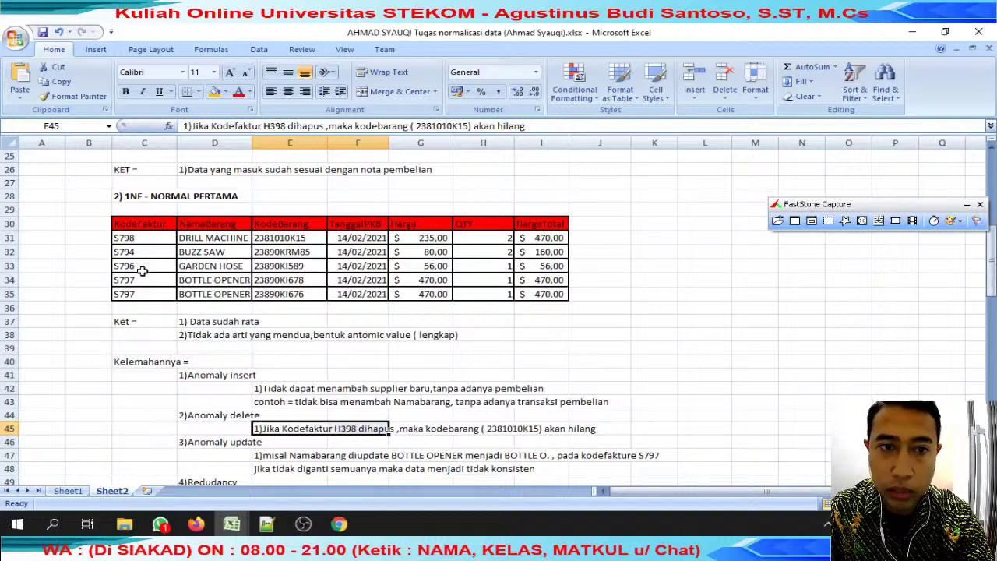
{"action": "scroll", "coordinate": [431, 429], "scroll_direction": "down", "scroll_amount": 1}
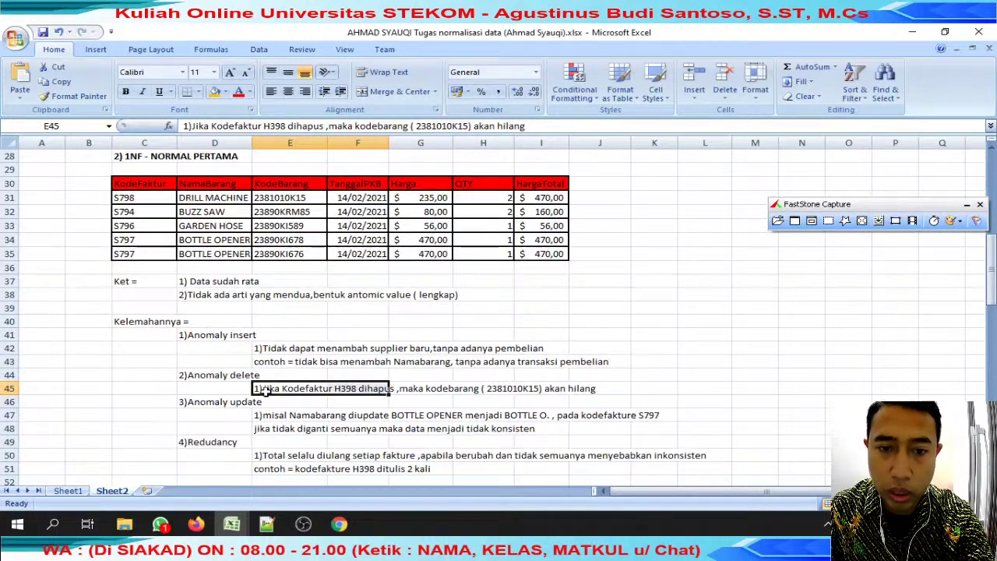
{"action": "left_click_drag", "start_coordinate": [265, 388], "coordinate": [627, 388]}
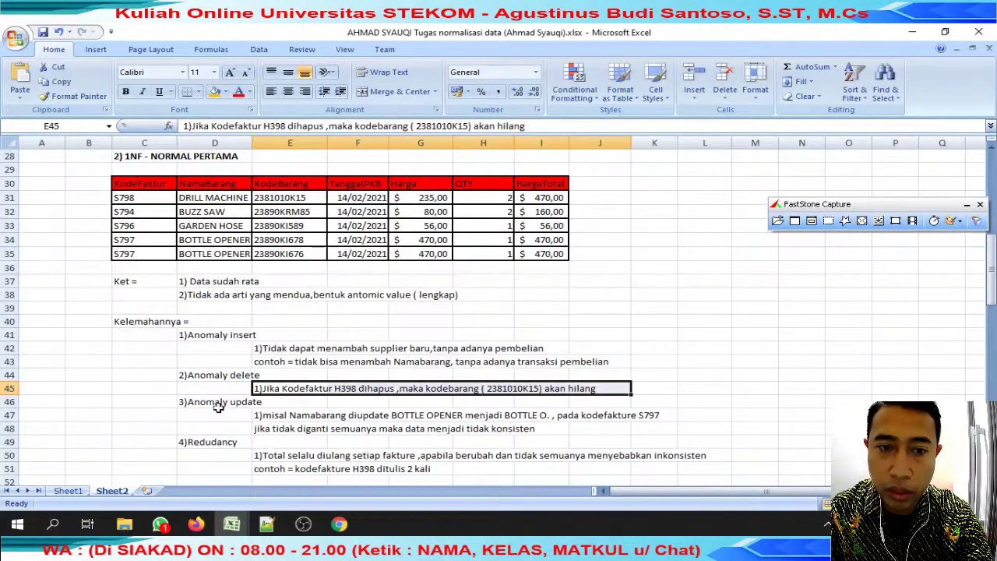
{"action": "left_click_drag", "start_coordinate": [226, 402], "coordinate": [672, 429]}
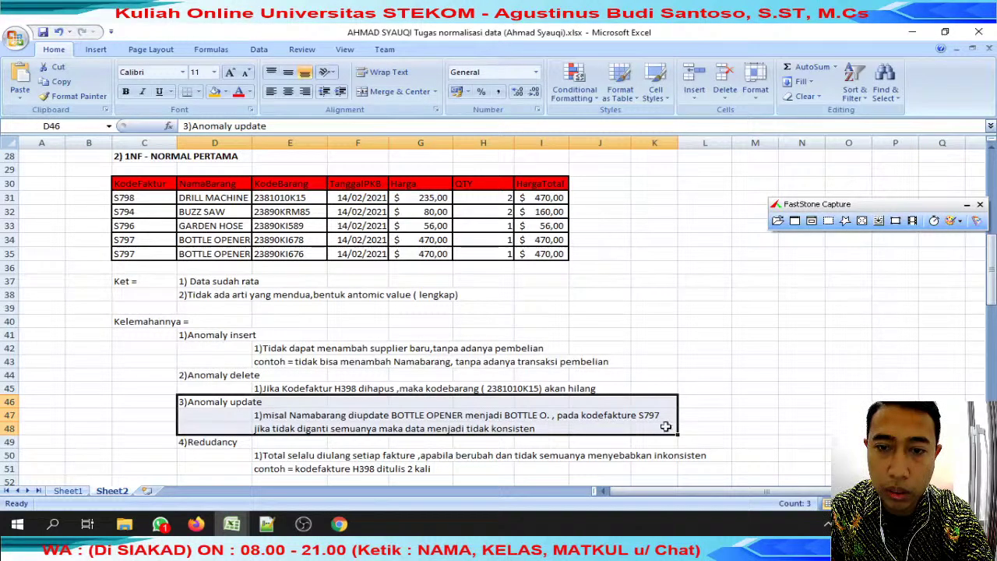
{"action": "scroll", "coordinate": [523, 411], "scroll_direction": "down", "scroll_amount": 2}
{"action": "left_click_drag", "start_coordinate": [199, 360], "coordinate": [696, 378]}
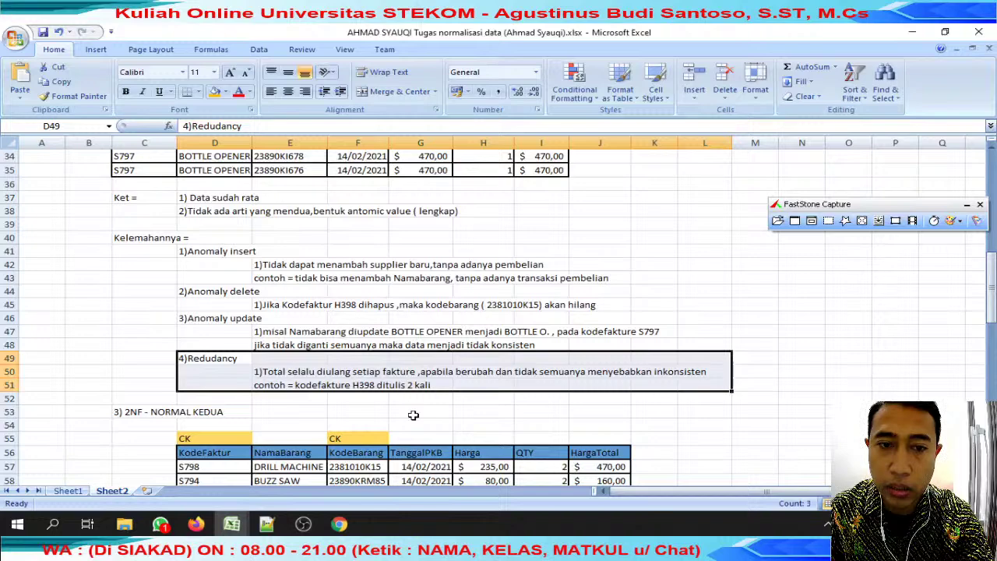
Post a good-morning greeting in the Firefox YouTube live chat, then return to the student's workbook.
{"action": "mouse_move", "coordinate": [196, 524]}
{"action": "left_click", "coordinate": [159, 471]}
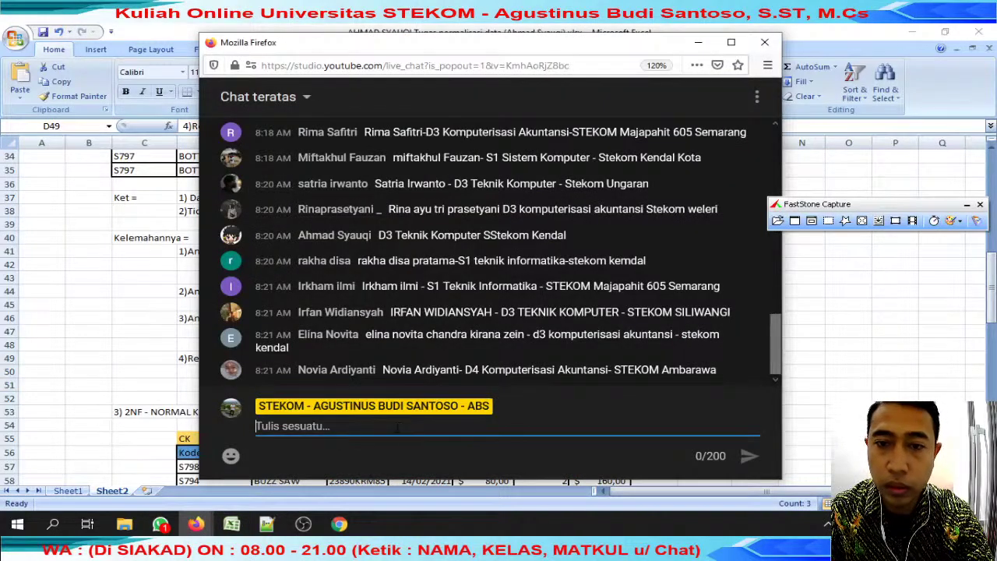
{"action": "type", "text": "oke selamat pagi yg dateng"}
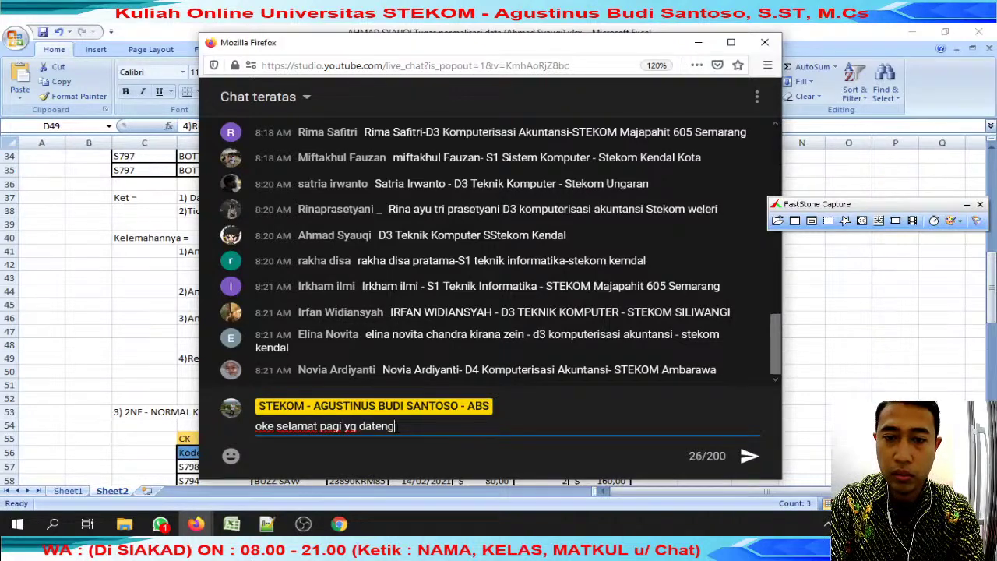
{"action": "key", "text": "Return"}
{"action": "key", "text": "alt+Tab"}
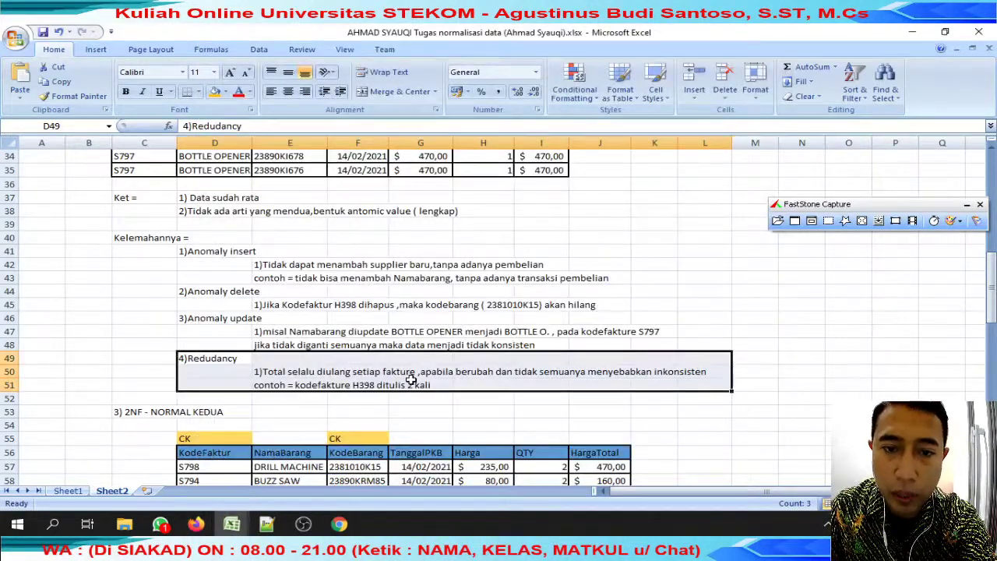
Review the 2NF table, pointing out the CK labels and the Kodefaktur and Kodebarang key notes.
{"action": "scroll", "coordinate": [412, 379], "scroll_direction": "down", "scroll_amount": 2}
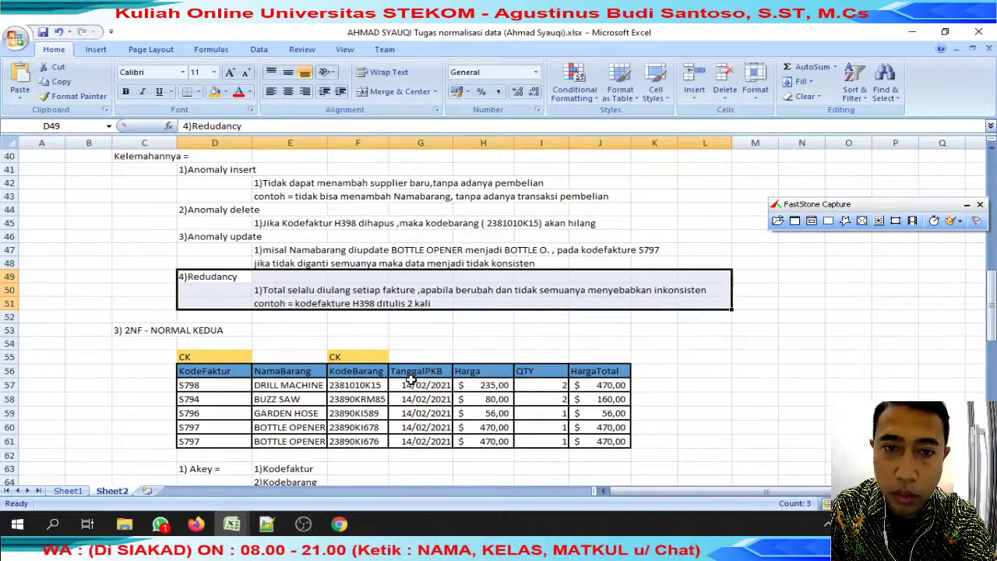
{"action": "scroll", "coordinate": [412, 380], "scroll_direction": "down", "scroll_amount": 1}
{"action": "left_click", "coordinate": [231, 348]}
{"action": "scroll", "coordinate": [269, 401], "scroll_direction": "down", "scroll_amount": 1}
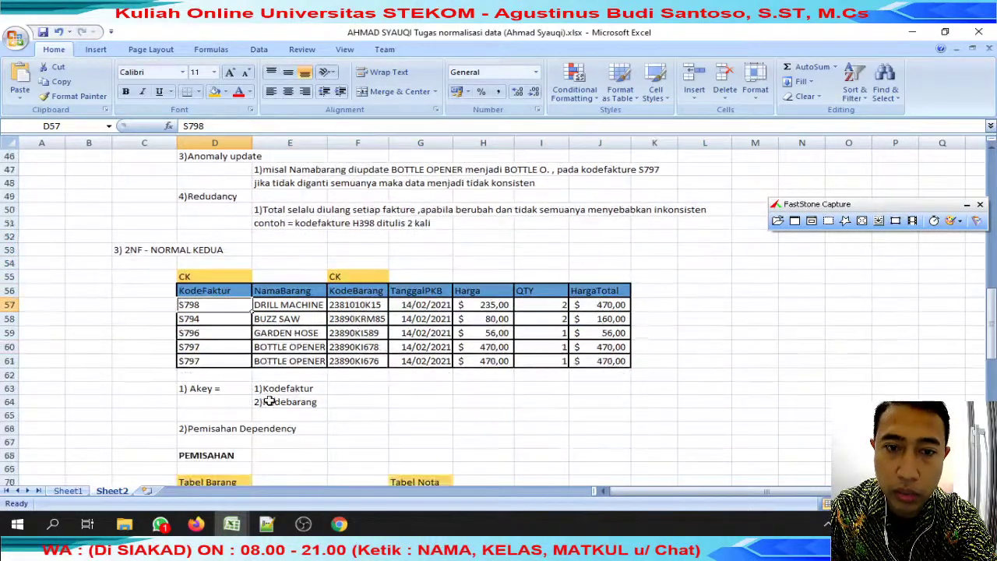
{"action": "left_click", "coordinate": [204, 278]}
{"action": "left_click", "coordinate": [334, 275]}
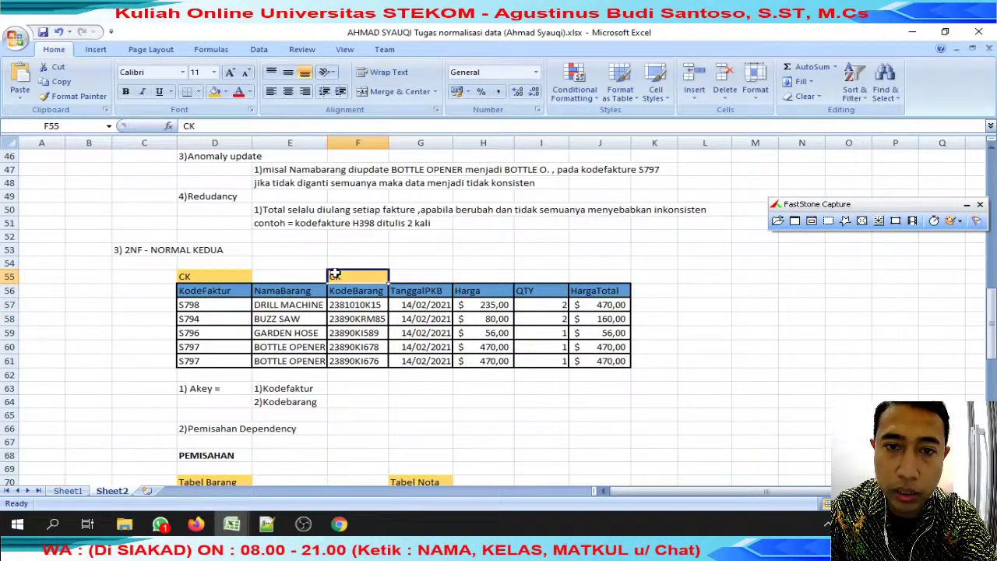
{"action": "left_click", "coordinate": [278, 391]}
{"action": "left_click", "coordinate": [308, 403]}
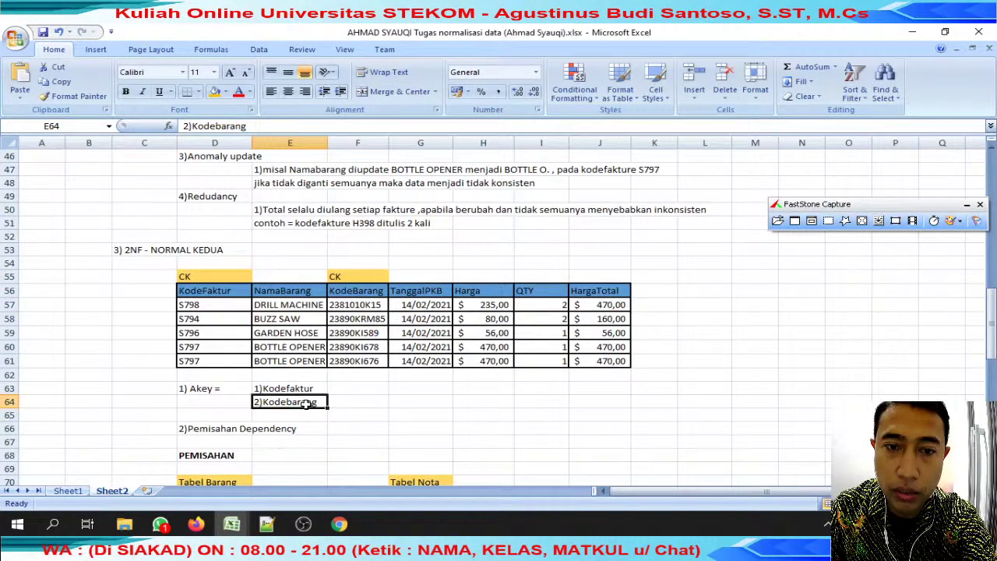
Mark the Tabel Barang and Tabel Nota headings and the KodeFaktur key column.
{"action": "scroll", "coordinate": [307, 403], "scroll_direction": "down", "scroll_amount": 1}
{"action": "left_click_drag", "start_coordinate": [209, 391], "coordinate": [388, 395]}
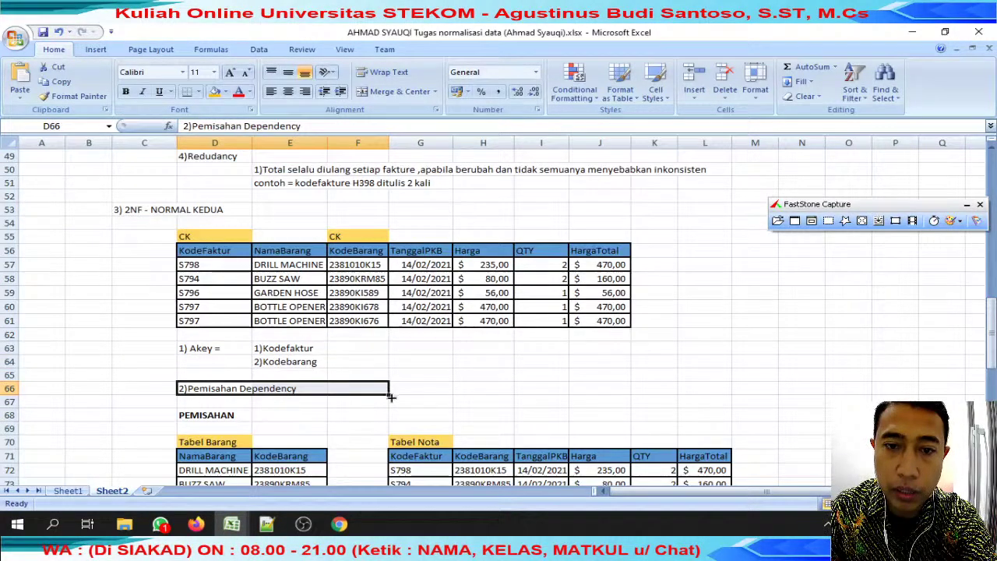
{"action": "scroll", "coordinate": [388, 395], "scroll_direction": "down", "scroll_amount": 1}
{"action": "left_click_drag", "start_coordinate": [208, 405], "coordinate": [319, 443]}
{"action": "left_click", "coordinate": [412, 403]}
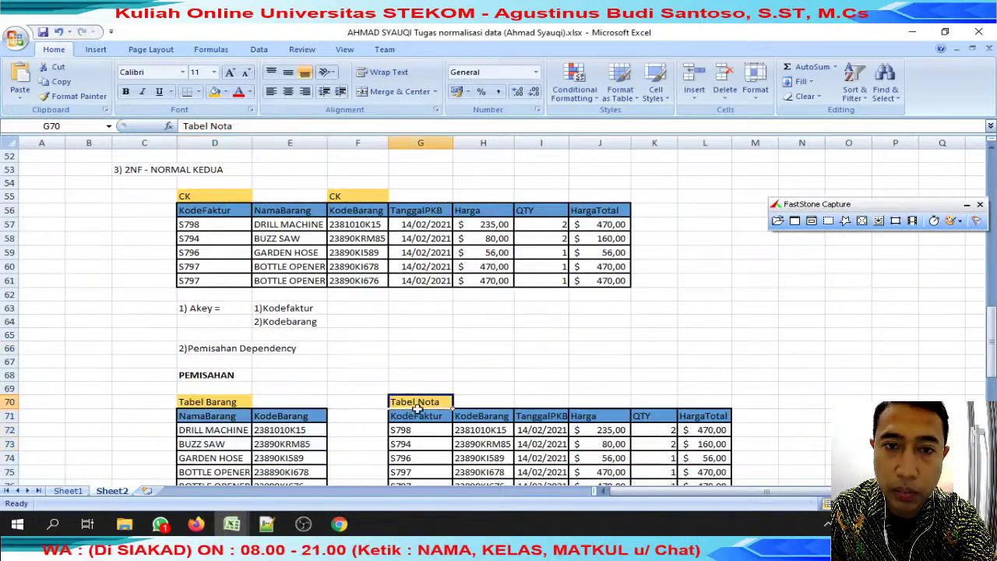
{"action": "left_click_drag", "start_coordinate": [411, 403], "coordinate": [501, 418]}
{"action": "left_click_drag", "start_coordinate": [211, 195], "coordinate": [212, 263]}
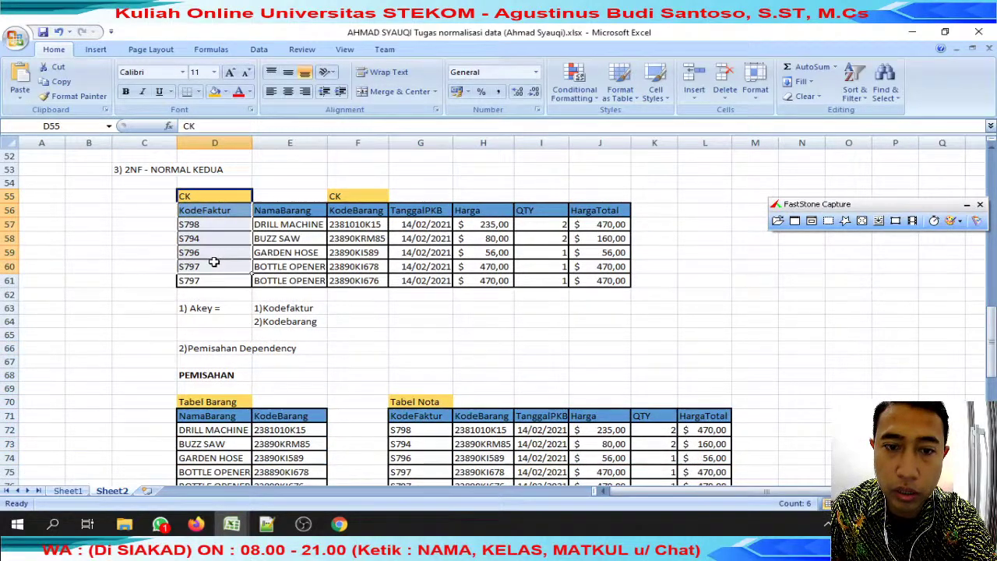
Mark the RANTAI example item with its code and the delete and update advantage notes.
{"action": "scroll", "coordinate": [335, 256], "scroll_direction": "down", "scroll_amount": 6}
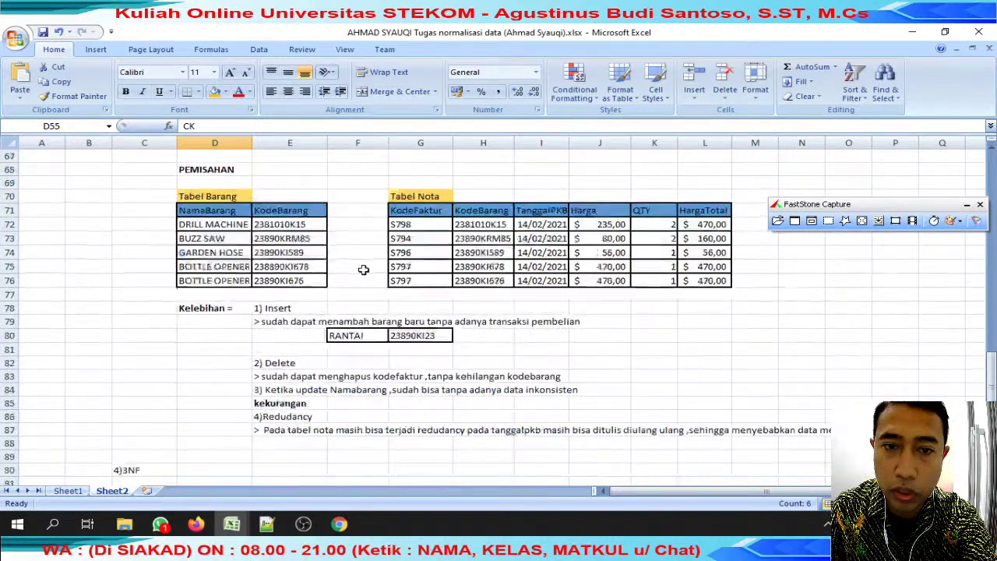
{"action": "left_click", "coordinate": [343, 295]}
{"action": "left_click_drag", "start_coordinate": [343, 295], "coordinate": [444, 295]}
{"action": "left_click_drag", "start_coordinate": [302, 321], "coordinate": [559, 342]}
{"action": "left_click_drag", "start_coordinate": [274, 363], "coordinate": [807, 389]}
Check the Tabel barang diagram and transaction table, then bring back the 01 Jumat Pagi attendance workbook.
{"action": "scroll", "coordinate": [432, 337], "scroll_direction": "down", "scroll_amount": 3}
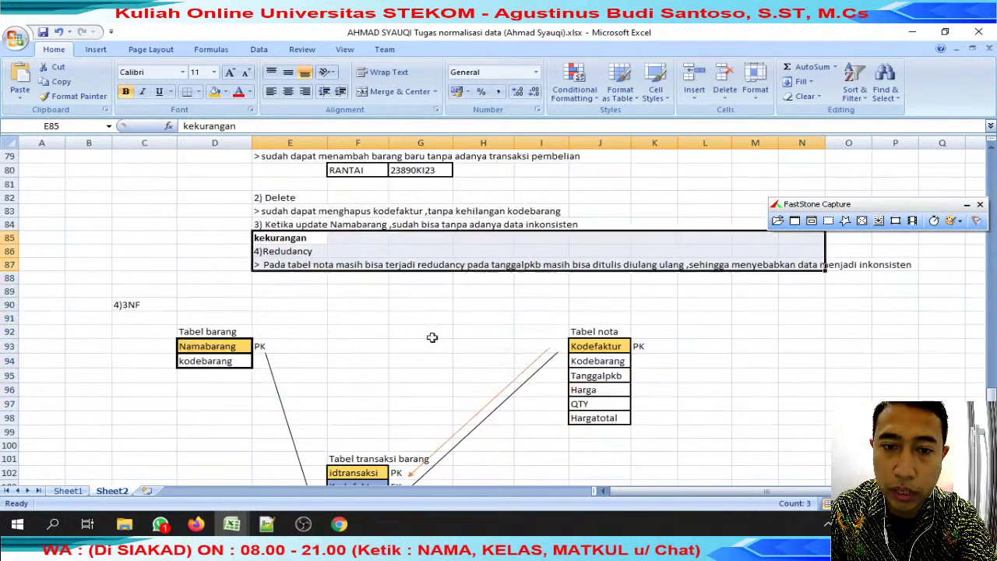
{"action": "left_click", "coordinate": [214, 335]}
{"action": "left_click_drag", "start_coordinate": [586, 332], "coordinate": [622, 413]}
{"action": "scroll", "coordinate": [623, 411], "scroll_direction": "down", "scroll_amount": 2}
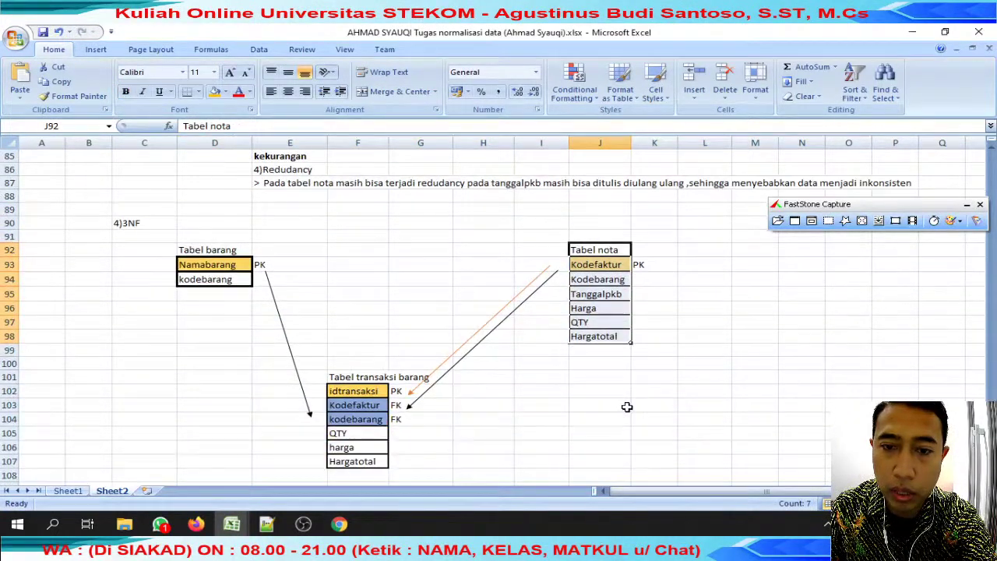
{"action": "left_click_drag", "start_coordinate": [316, 355], "coordinate": [454, 413]}
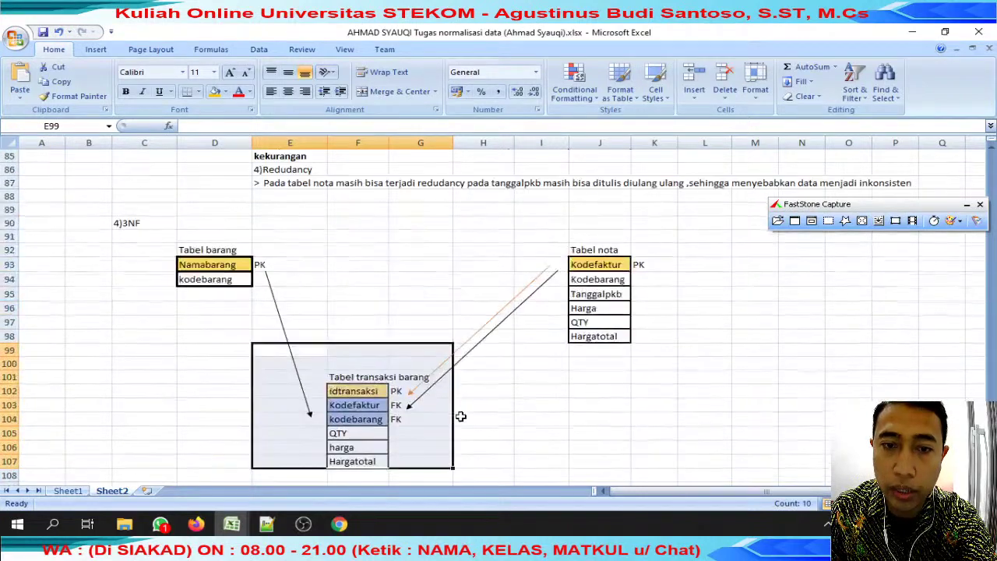
{"action": "left_click", "coordinate": [483, 265]}
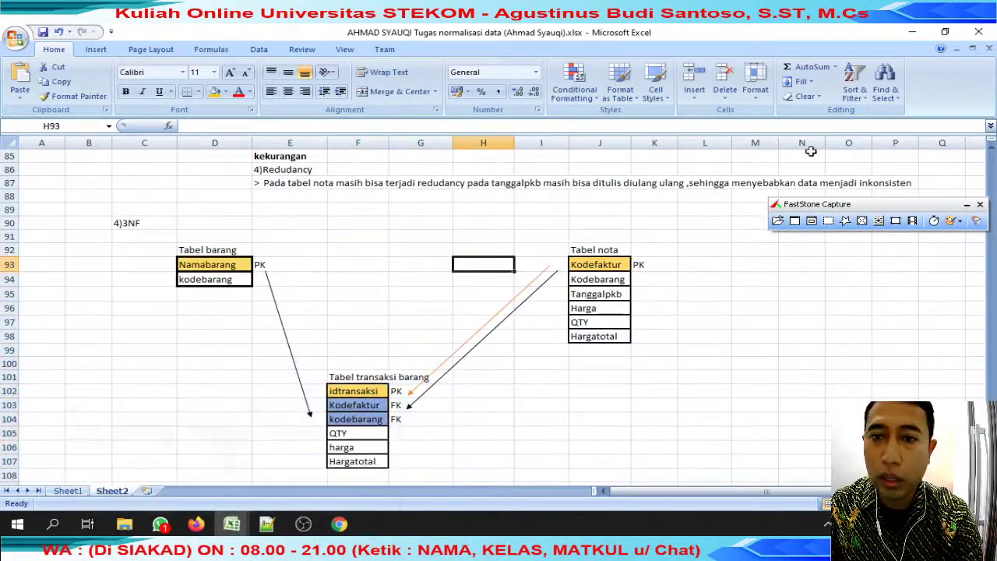
{"action": "left_click", "coordinate": [987, 50]}
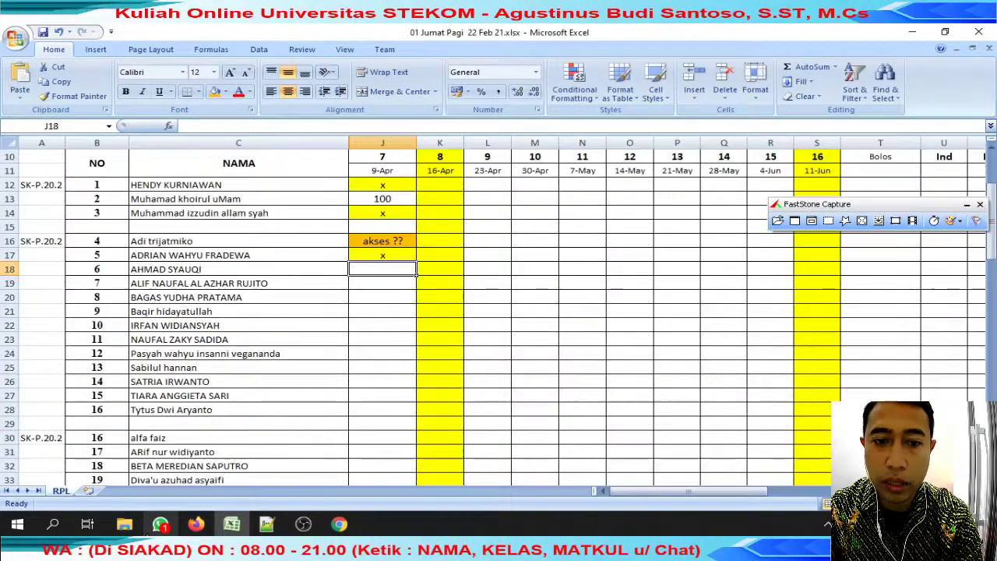
Enter the score 100 in J18 for the sixth student.
{"action": "left_click", "coordinate": [233, 527]}
{"action": "left_click", "coordinate": [233, 527]}
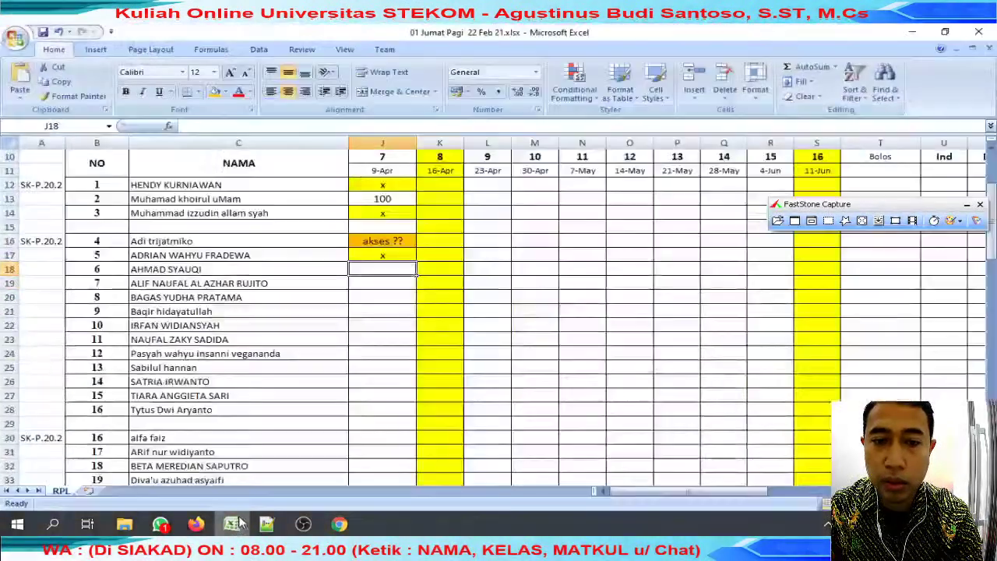
{"action": "type", "text": "100"}
{"action": "key", "text": "Return"}
Search WhatsApp for the C19 student's name.
{"action": "left_click", "coordinate": [300, 289]}
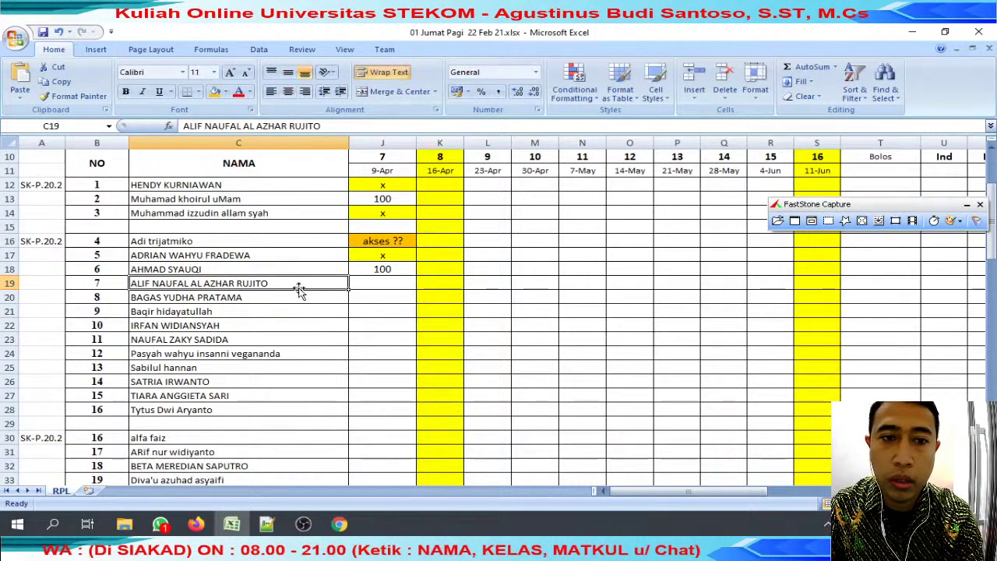
{"action": "left_click_drag", "start_coordinate": [240, 125], "coordinate": [184, 125]}
{"action": "key", "text": "ctrl+c"}
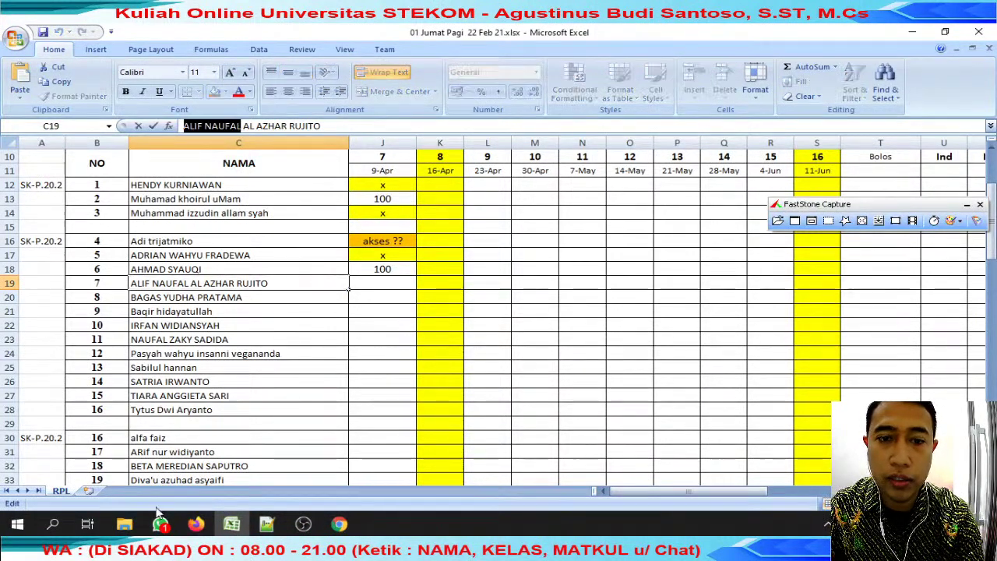
{"action": "left_click", "coordinate": [160, 524]}
{"action": "key", "text": "ctrl+v"}
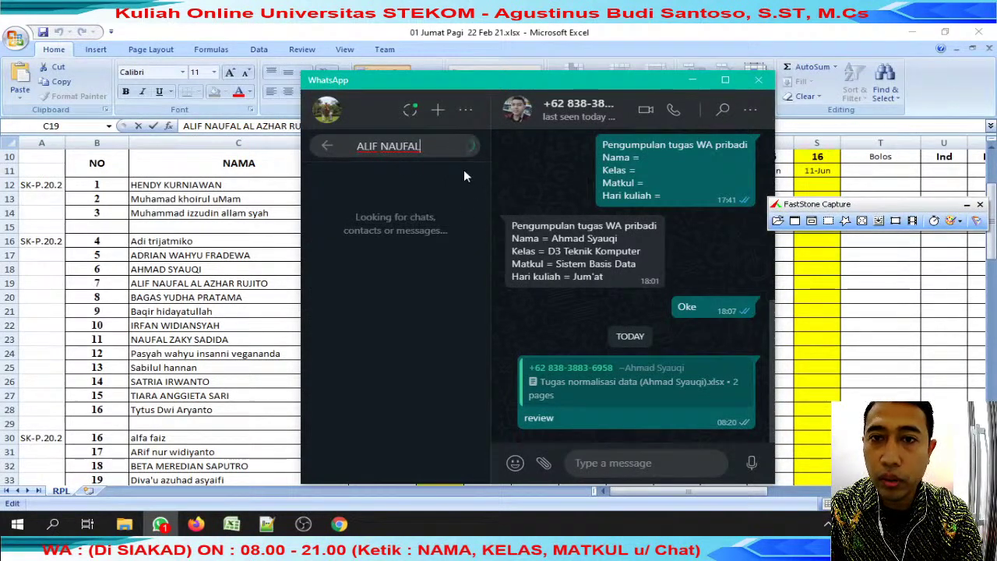
{"action": "key", "text": "alt+Tab"}
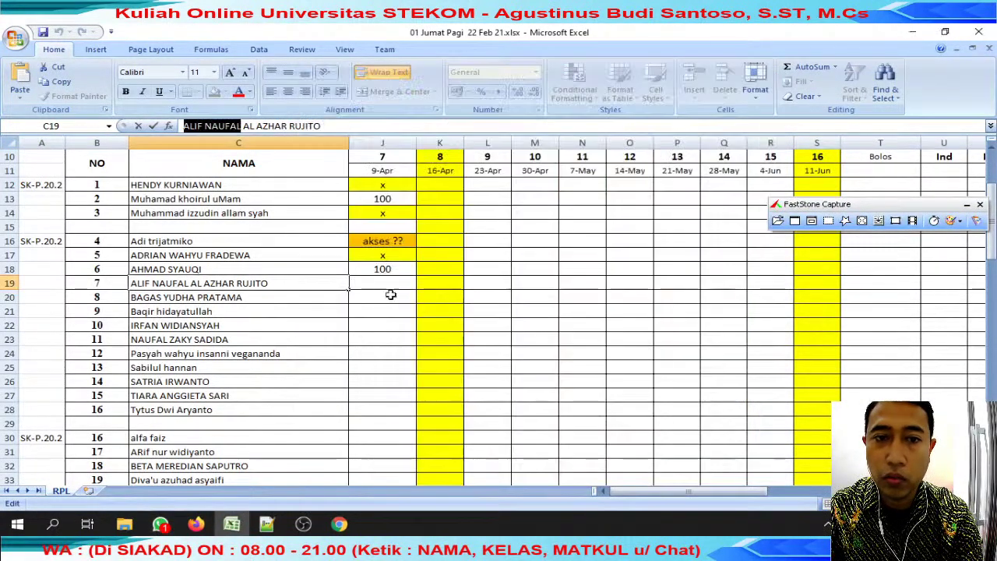
Copy the x mark from J17 into J19.
{"action": "left_click", "coordinate": [383, 255]}
{"action": "key", "text": "ctrl+c"}
{"action": "left_click", "coordinate": [383, 283]}
{"action": "key", "text": "ctrl+v"}
{"action": "key", "text": "Escape"}
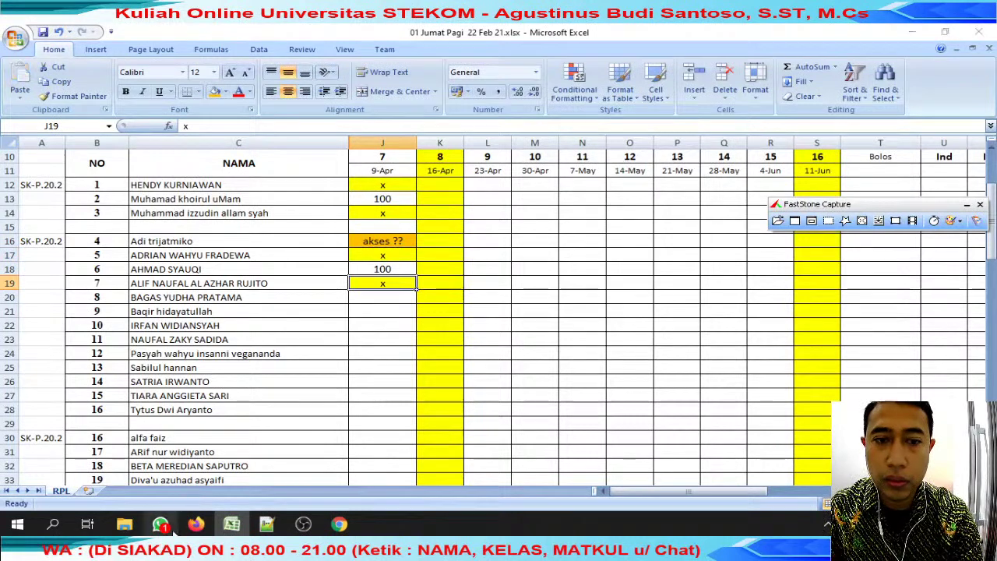
Reply 'oke' in WhatsApp to the chat holding the Google Drive access screenshot.
{"action": "left_click", "coordinate": [160, 524]}
{"action": "left_click", "coordinate": [472, 145]}
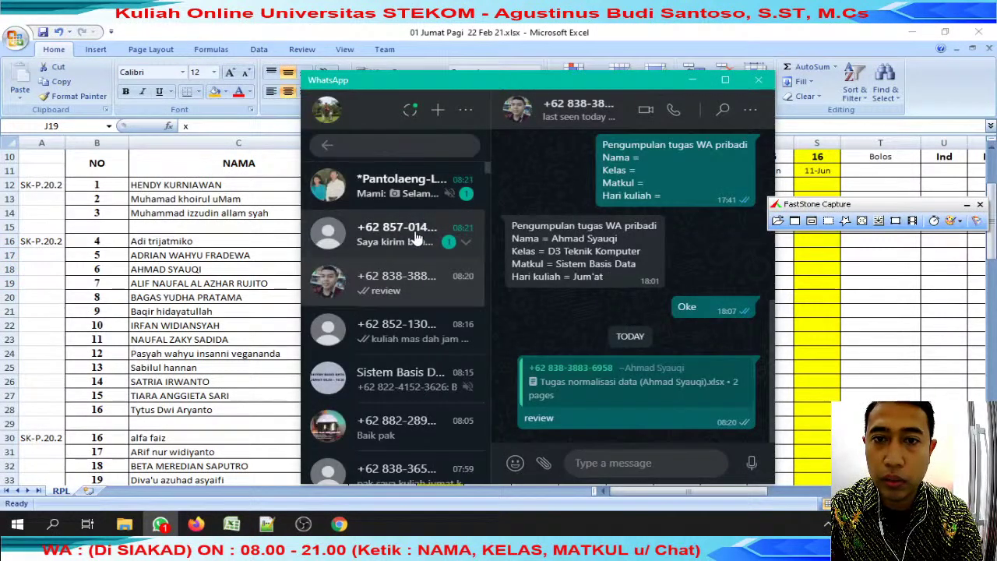
{"action": "left_click", "coordinate": [416, 238]}
{"action": "type", "text": "oke"}
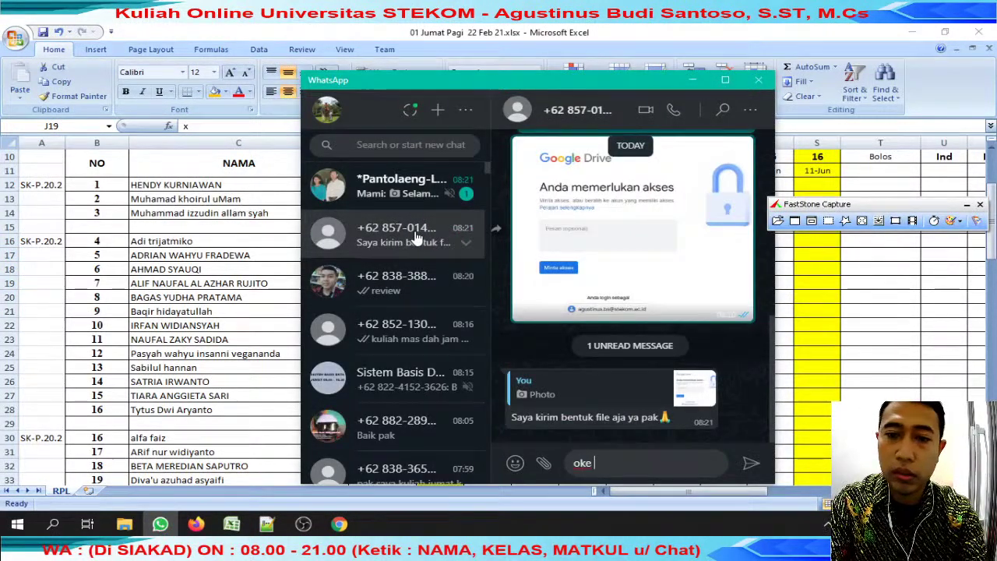
{"action": "key", "text": "Return"}
{"action": "key", "text": "alt+Tab"}
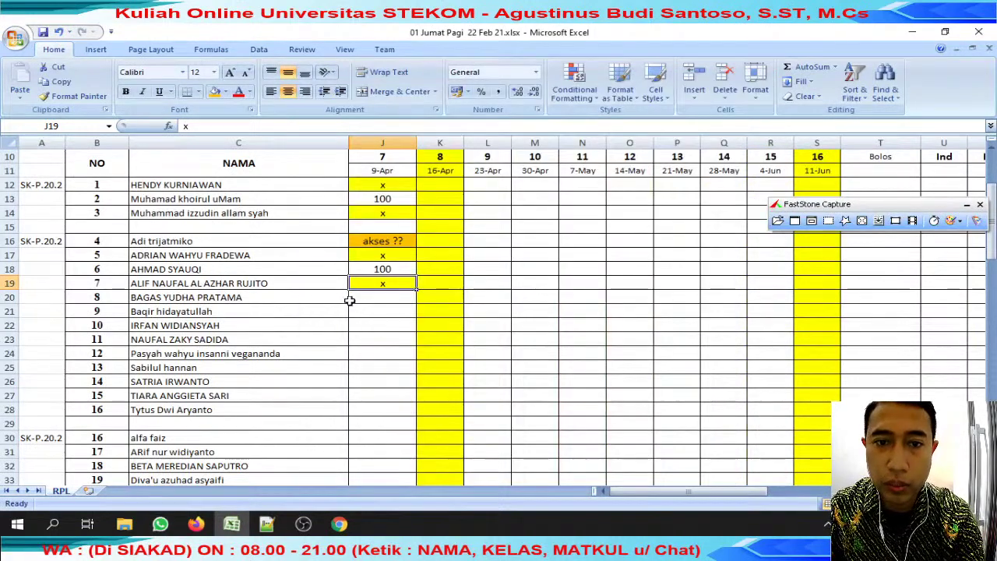
Search WhatsApp for the C20 student's name.
{"action": "left_click", "coordinate": [319, 300]}
{"action": "left_click_drag", "start_coordinate": [247, 125], "coordinate": [184, 126]}
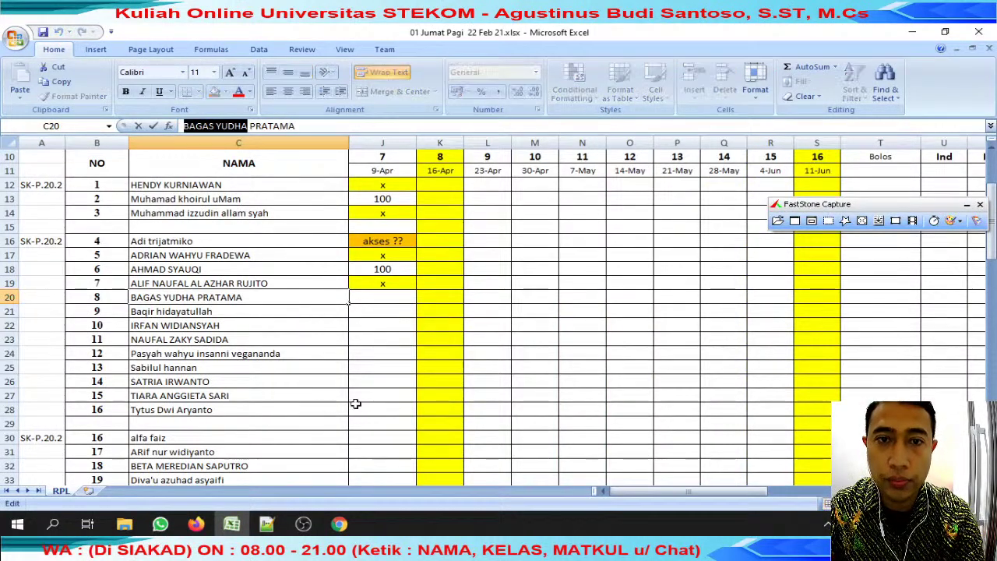
{"action": "key", "text": "ctrl+c"}
{"action": "key", "text": "alt+Tab"}
{"action": "left_click", "coordinate": [434, 144]}
{"action": "key", "text": "ctrl+v"}
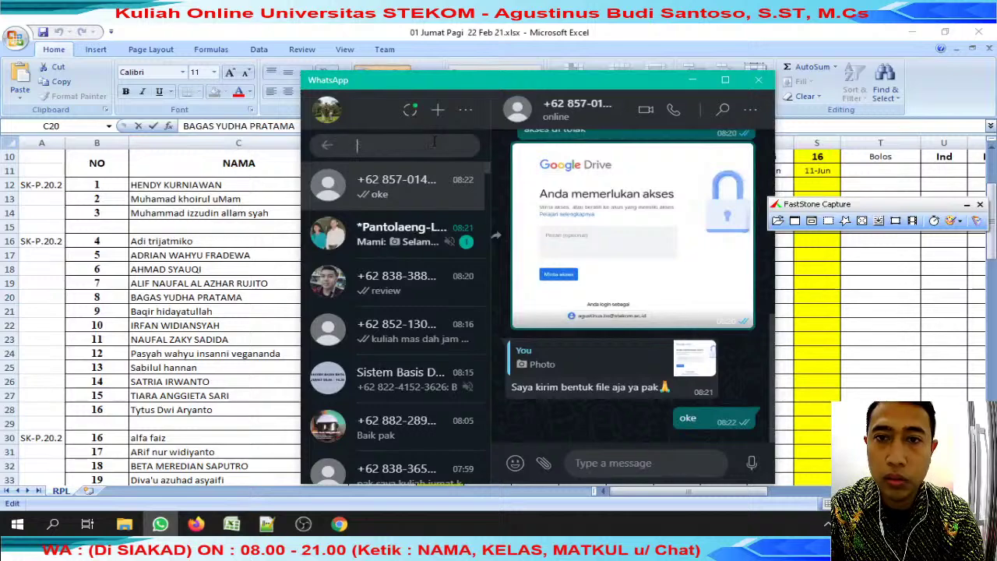
{"action": "key", "text": "alt+Tab"}
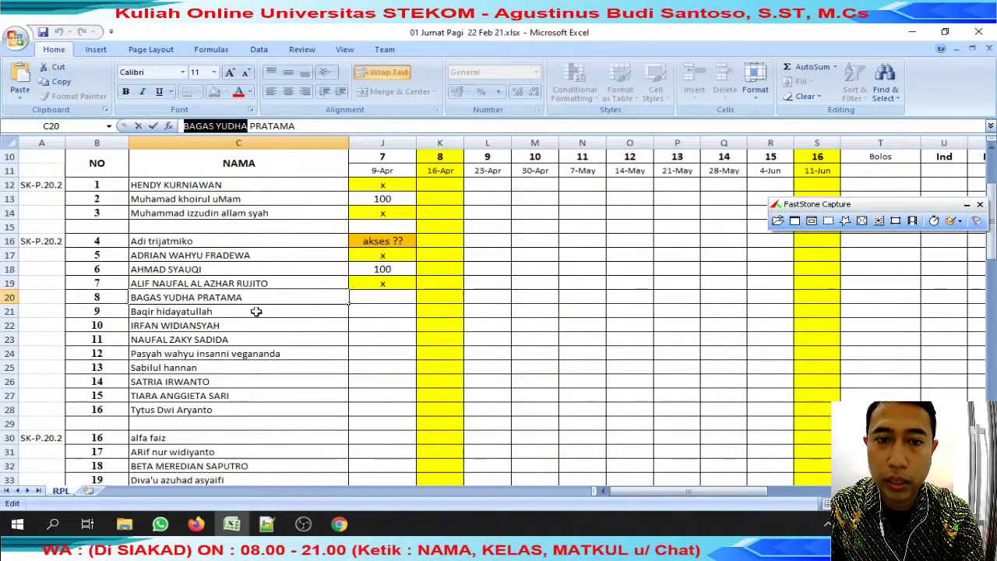
Search WhatsApp for the C21 student's name.
{"action": "left_click", "coordinate": [239, 311]}
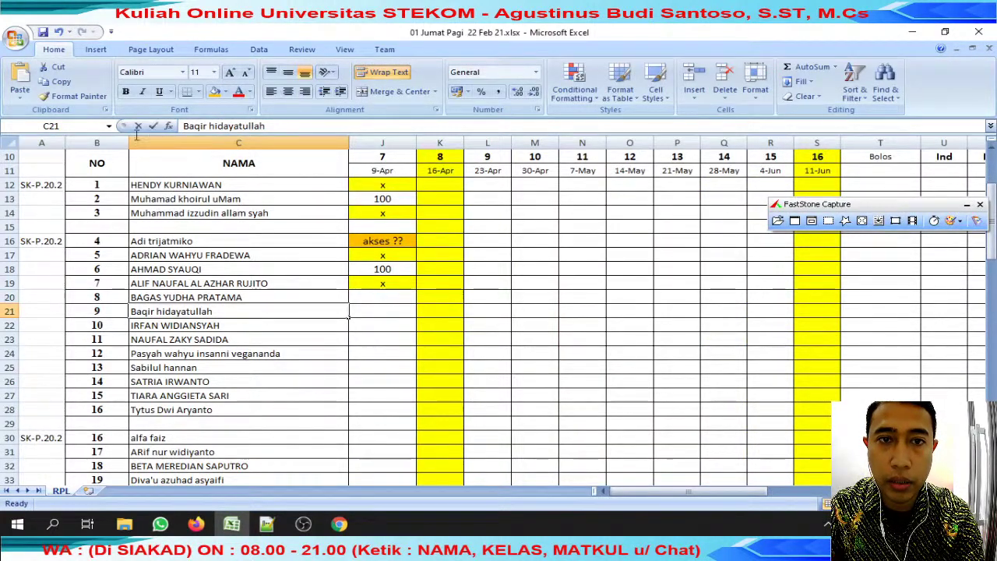
{"action": "left_click_drag", "start_coordinate": [266, 125], "coordinate": [184, 125]}
{"action": "key", "text": "ctrl+c"}
{"action": "key", "text": "alt+Tab"}
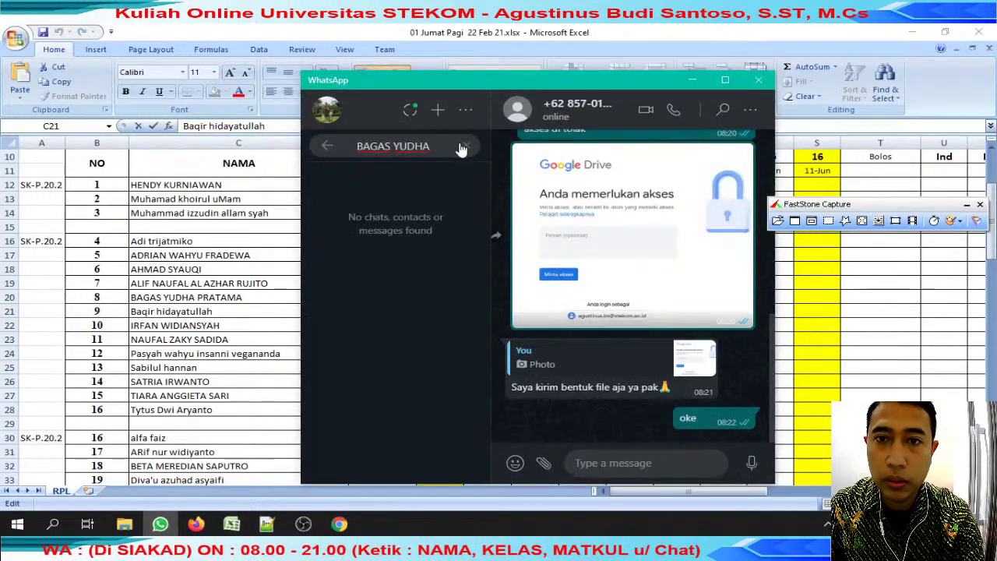
{"action": "left_click", "coordinate": [464, 147]}
{"action": "key", "text": "ctrl+v"}
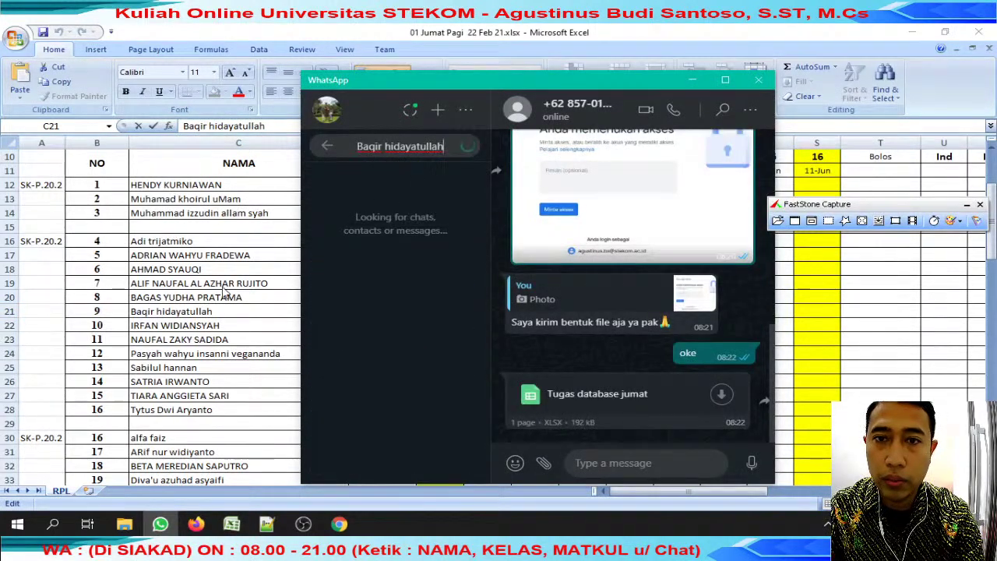
{"action": "key", "text": "alt+Tab"}
Copy the x mark from above into J21.
{"action": "left_click", "coordinate": [392, 284]}
{"action": "key", "text": "ctrl+c"}
{"action": "left_click", "coordinate": [395, 311]}
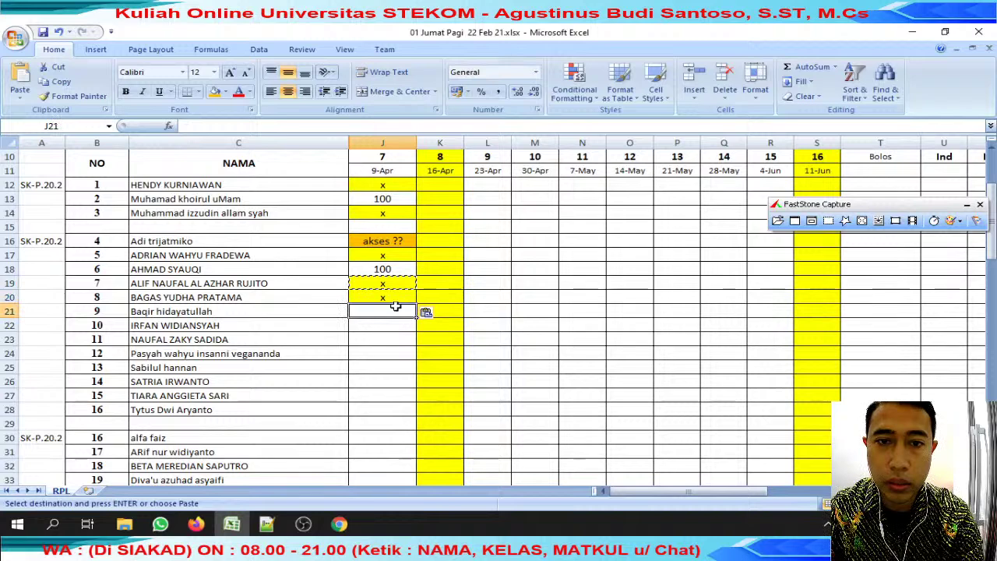
{"action": "key", "text": "Return"}
Check the WhatsApp chat list against the sheet and return to Excel.
{"action": "left_click", "coordinate": [159, 523]}
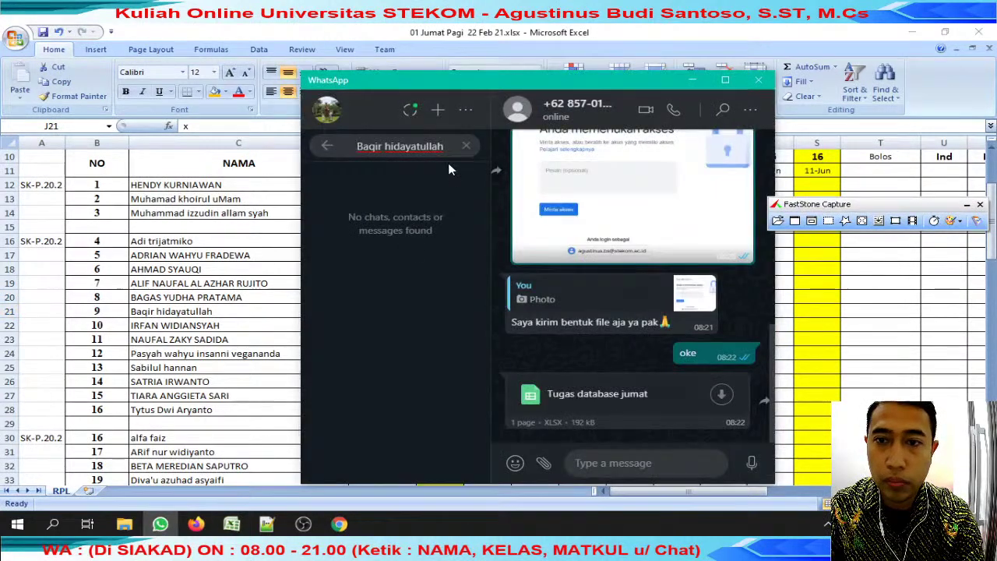
{"action": "key", "text": "alt+Tab"}
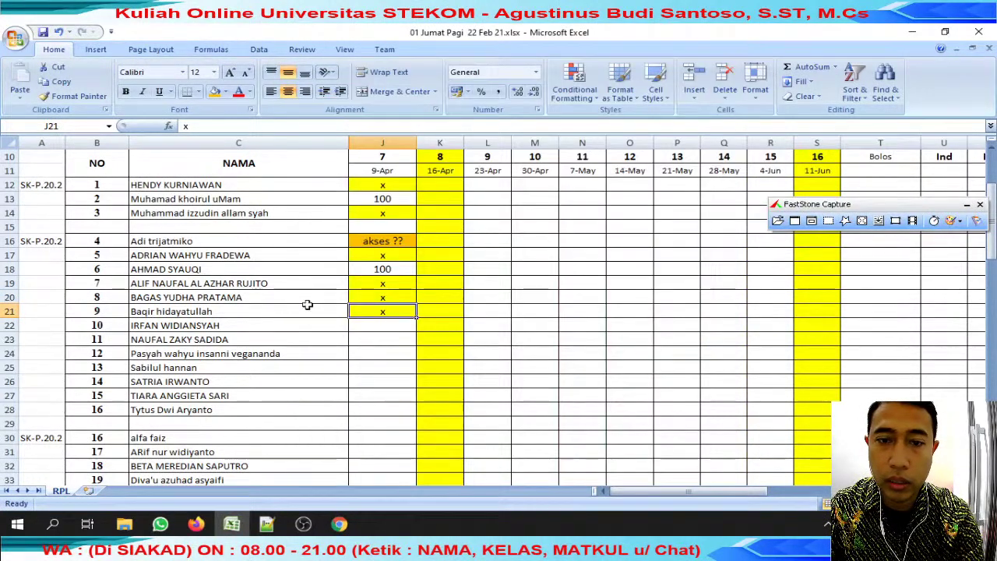
{"action": "key", "text": "alt+Tab"}
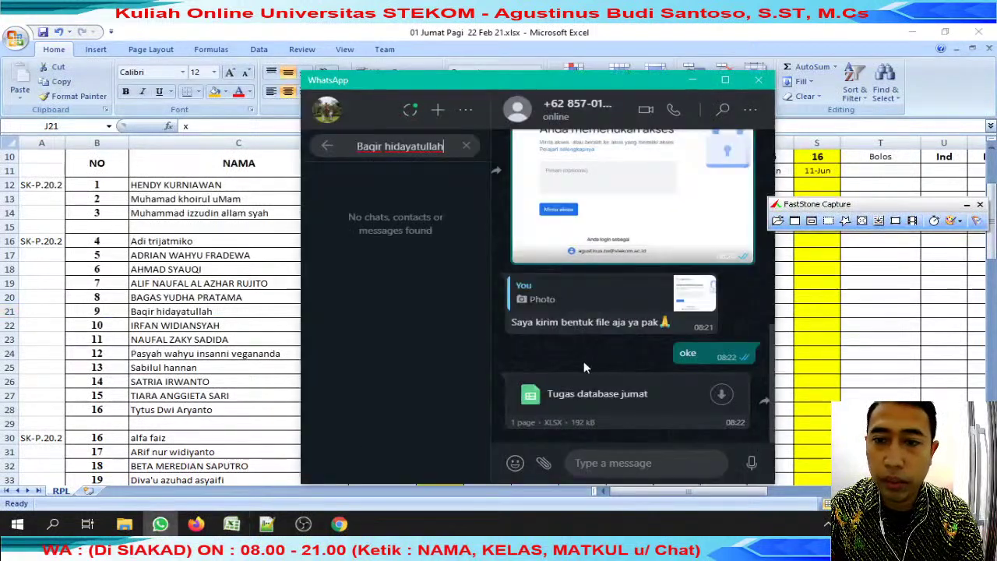
{"action": "scroll", "coordinate": [573, 368], "scroll_direction": "up", "scroll_amount": 3}
{"action": "scroll", "coordinate": [604, 347], "scroll_direction": "down", "scroll_amount": 5}
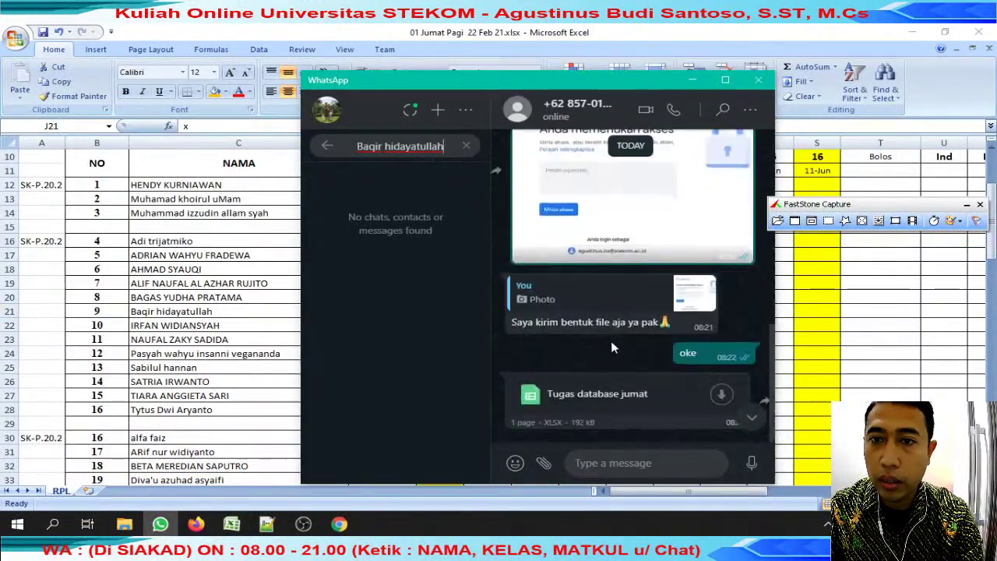
{"action": "key", "text": "alt+Tab"}
Copy the C16 student's name and reply 'review ytube' to their Tugas database jumat file.
{"action": "left_click", "coordinate": [168, 245]}
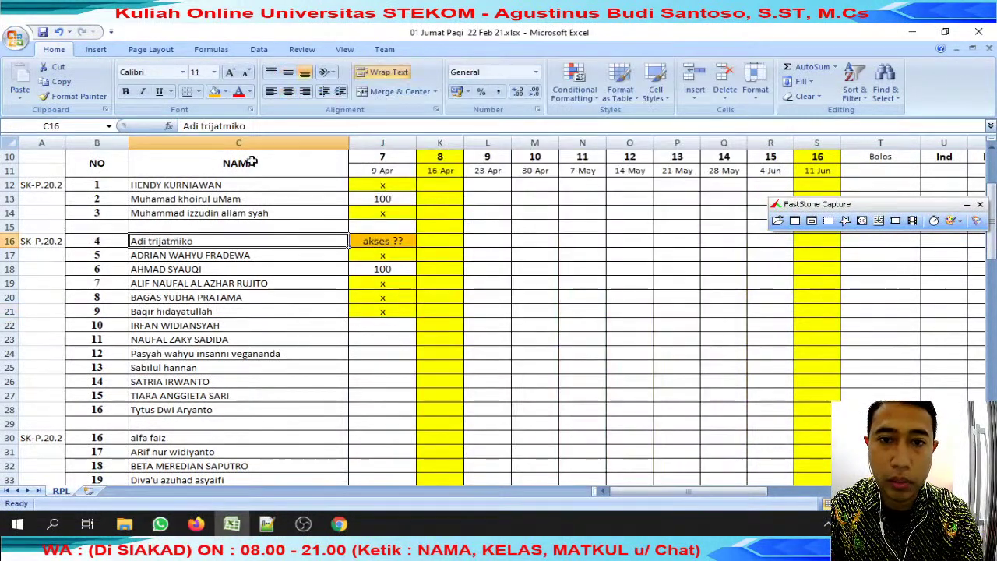
{"action": "left_click_drag", "start_coordinate": [184, 125], "coordinate": [248, 125]}
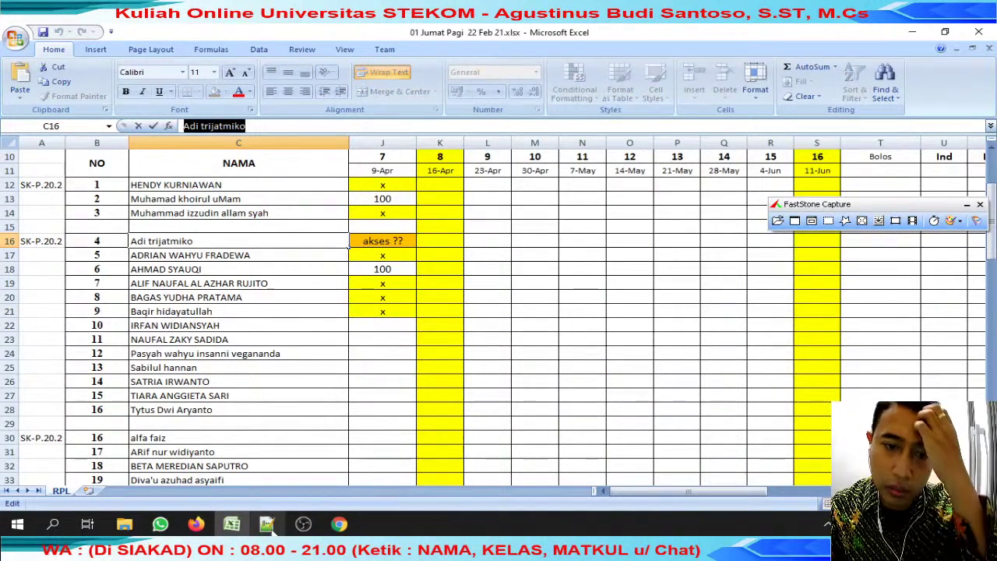
{"action": "left_click", "coordinate": [160, 523]}
{"action": "left_click", "coordinate": [737, 385]}
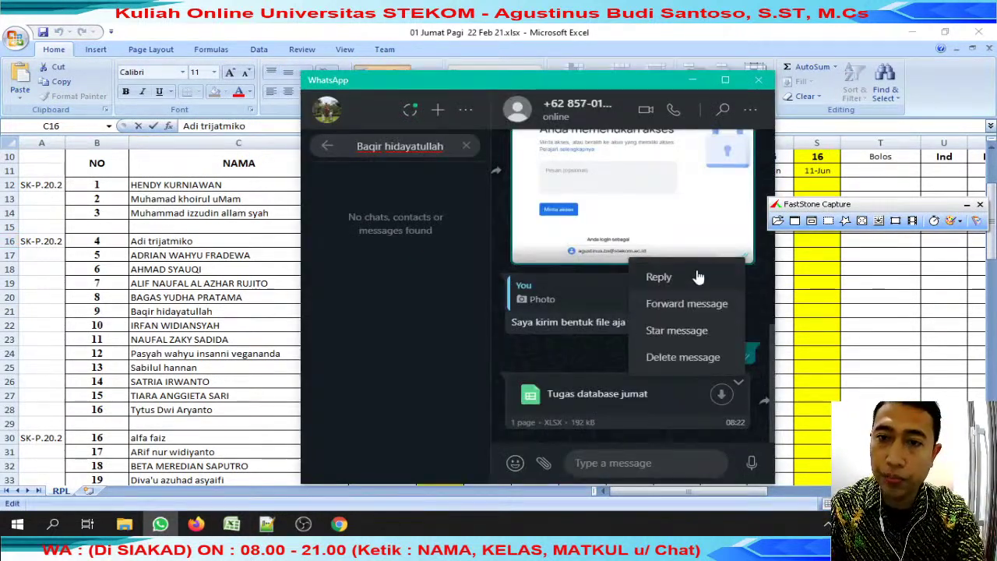
{"action": "left_click", "coordinate": [699, 276]}
{"action": "type", "text": "revie"}
{"action": "key", "text": "BackSpace"}
{"action": "type", "text": "iew y"}
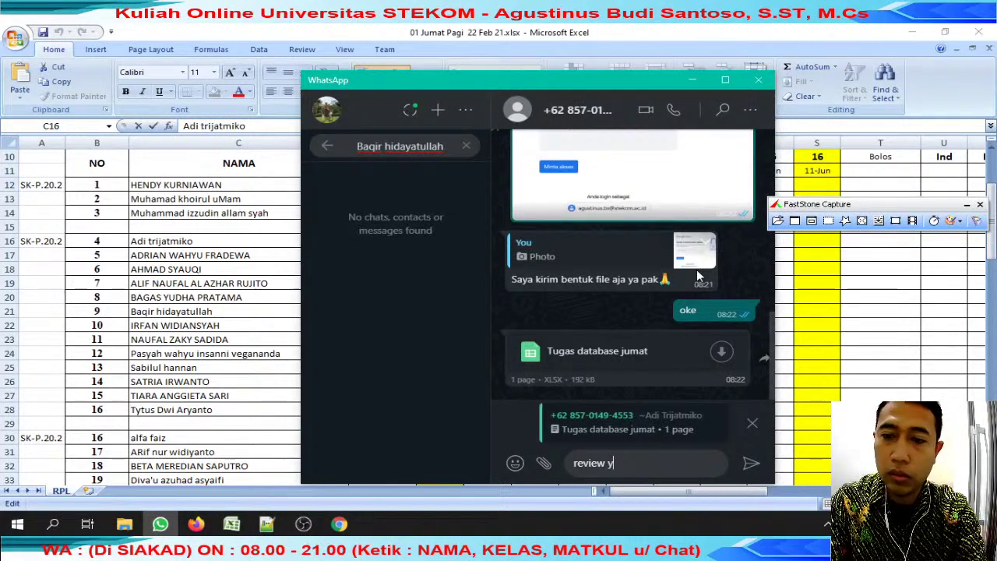
{"action": "type", "text": "tube"}
{"action": "key", "text": "Return"}
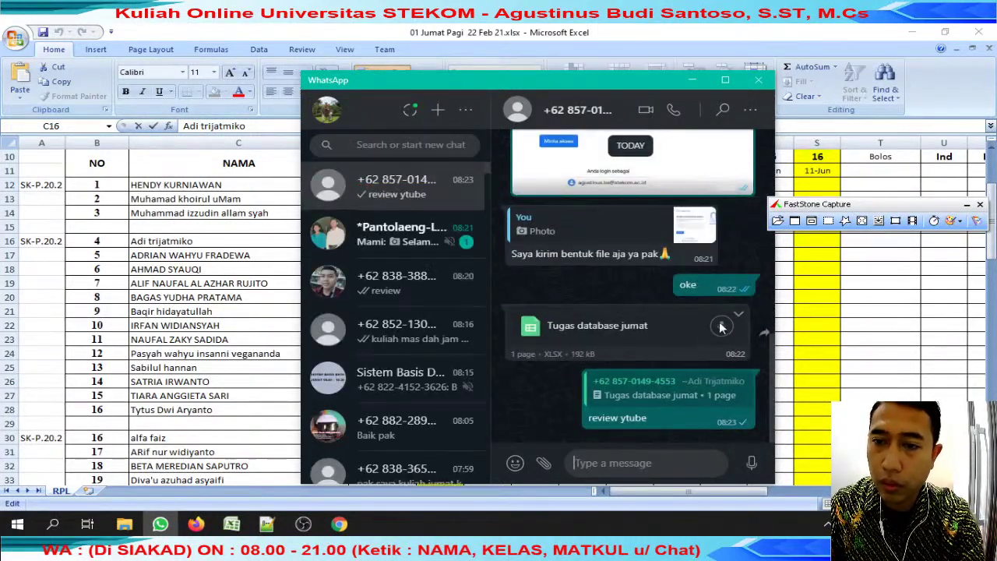
Save the file into review jumat with the student's name prefixed, then open it.
{"action": "left_click", "coordinate": [741, 316]}
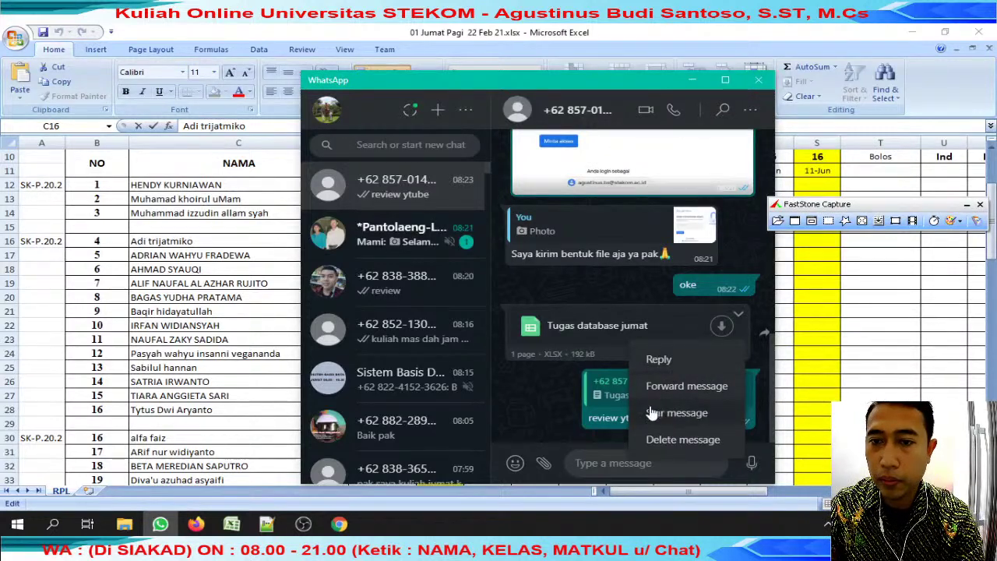
{"action": "left_click", "coordinate": [580, 374]}
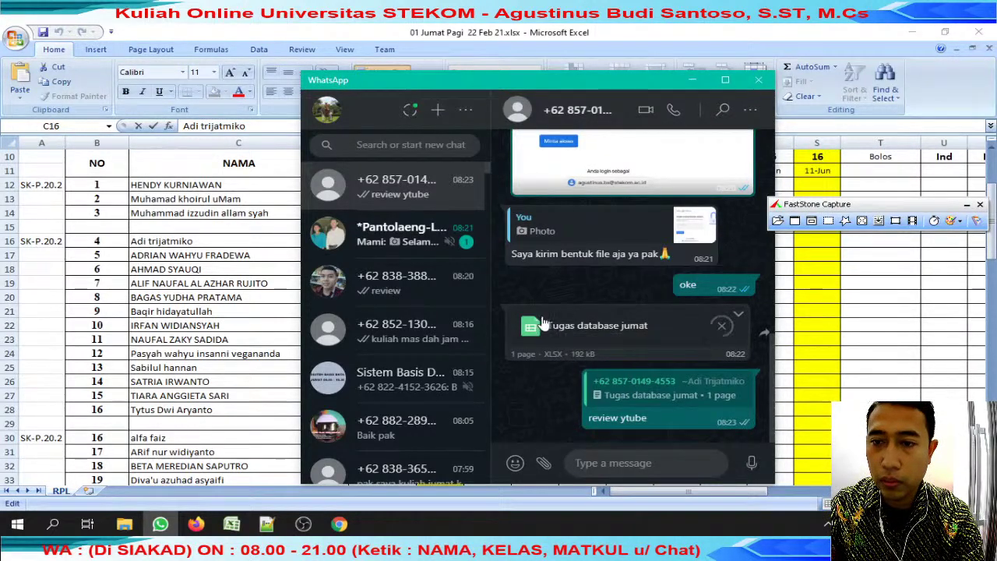
{"action": "left_click", "coordinate": [627, 321]}
{"action": "key", "text": "Home"}
{"action": "key", "text": "ctrl+v"}
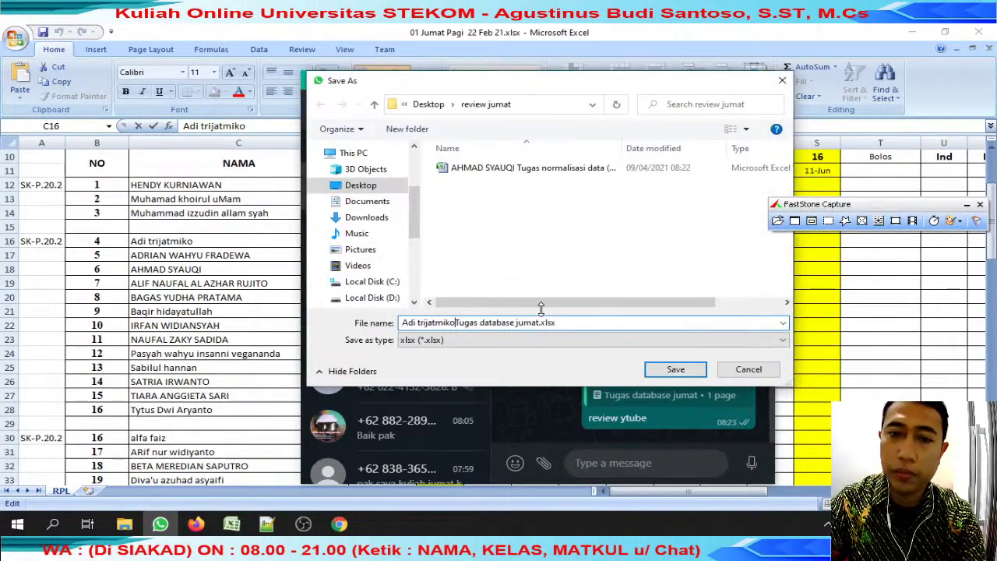
{"action": "key", "text": "Return"}
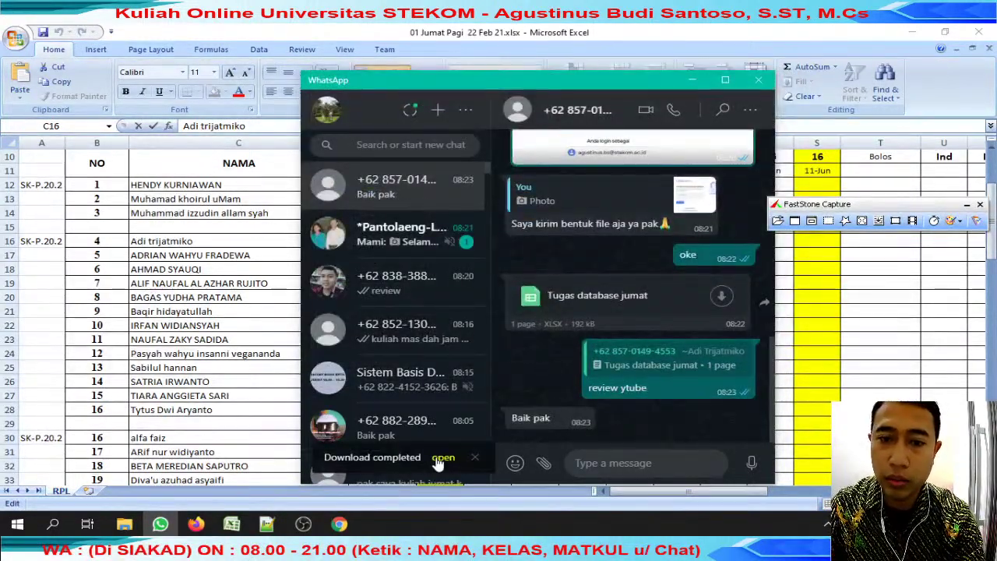
{"action": "left_click", "coordinate": [441, 459]}
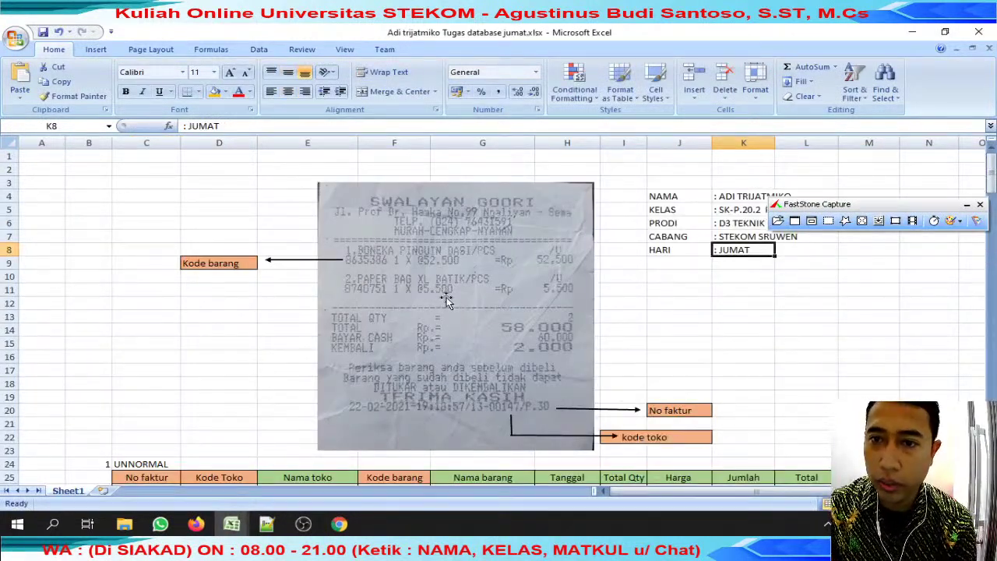
{"action": "scroll", "coordinate": [452, 300], "scroll_direction": "down", "scroll_amount": 5}
{"action": "scroll", "coordinate": [461, 302], "scroll_direction": "up", "scroll_amount": 2}
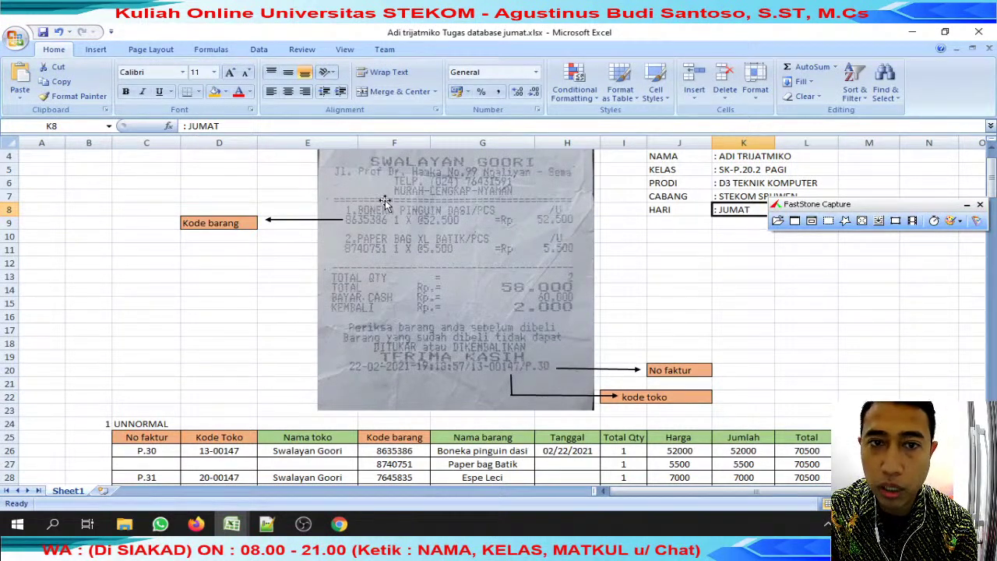
{"action": "left_click", "coordinate": [251, 223]}
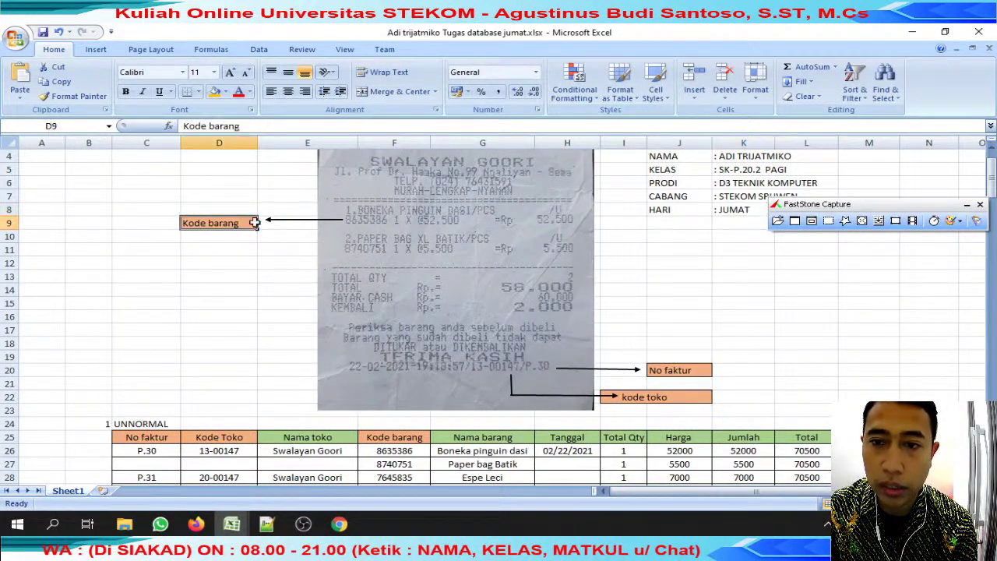
{"action": "left_click", "coordinate": [683, 376]}
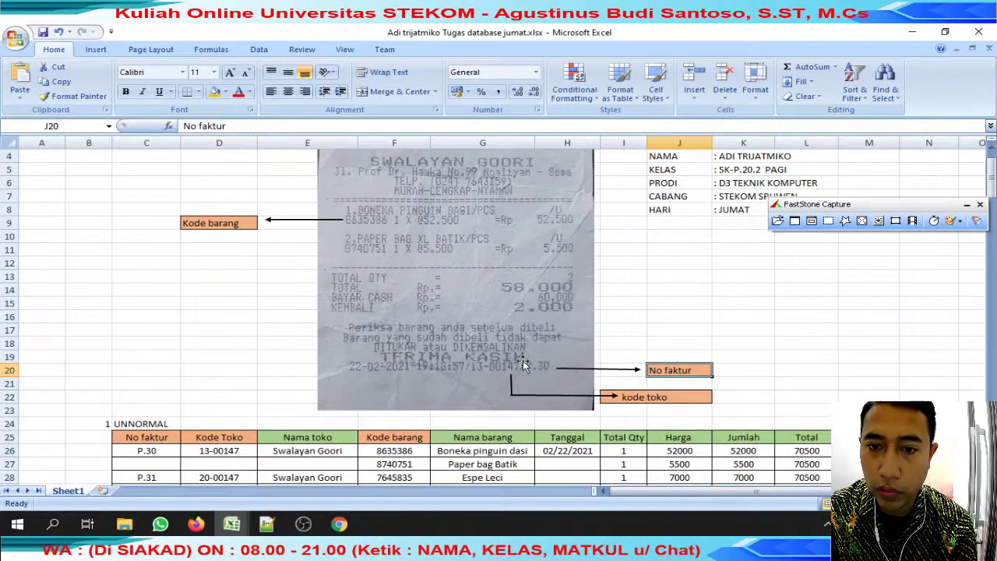
{"action": "scroll", "coordinate": [561, 391], "scroll_direction": "down", "scroll_amount": 4}
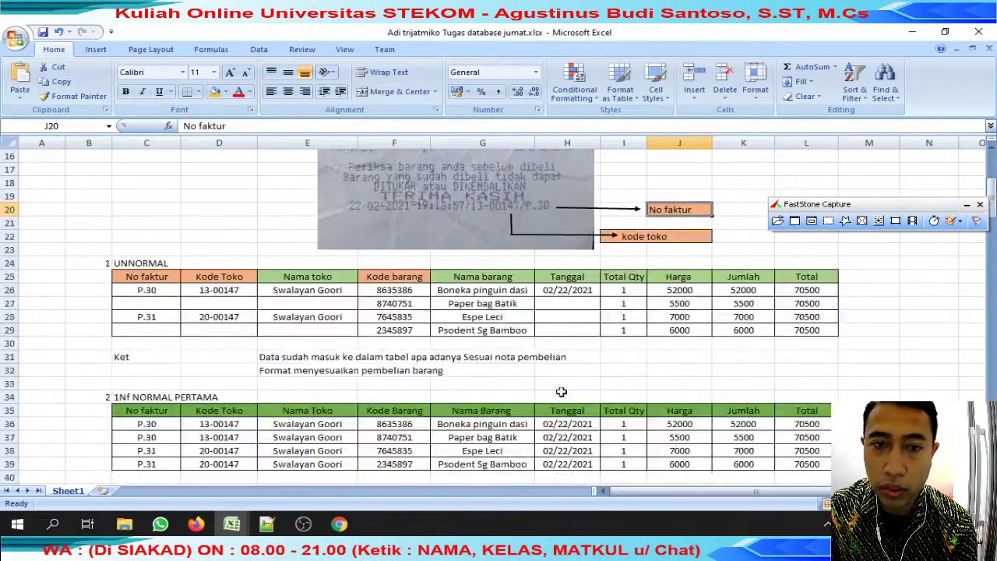
{"action": "left_click_drag", "start_coordinate": [179, 289], "coordinate": [825, 334]}
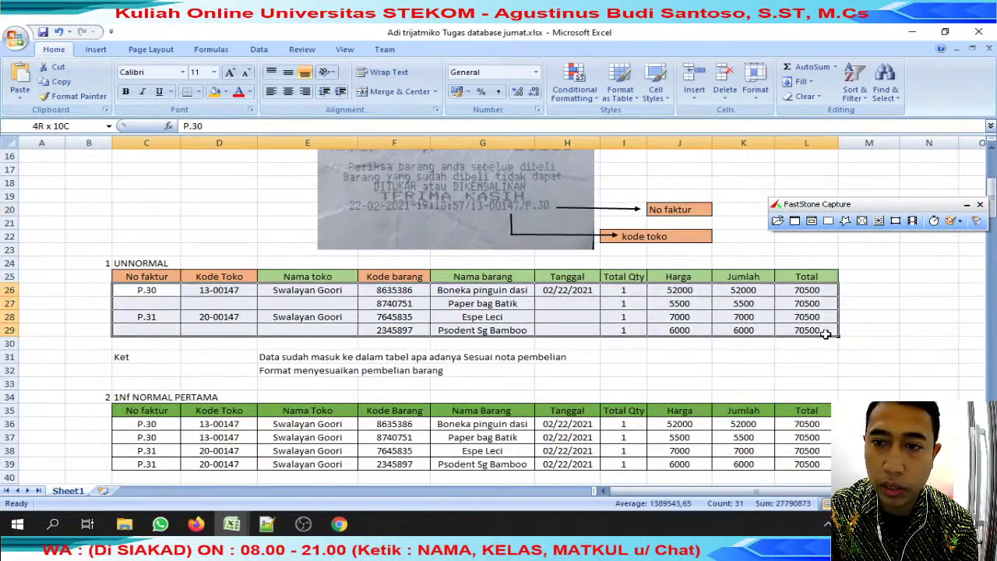
{"action": "scroll", "coordinate": [793, 340], "scroll_direction": "down", "scroll_amount": 1}
{"action": "scroll", "coordinate": [768, 341], "scroll_direction": "down", "scroll_amount": 4}
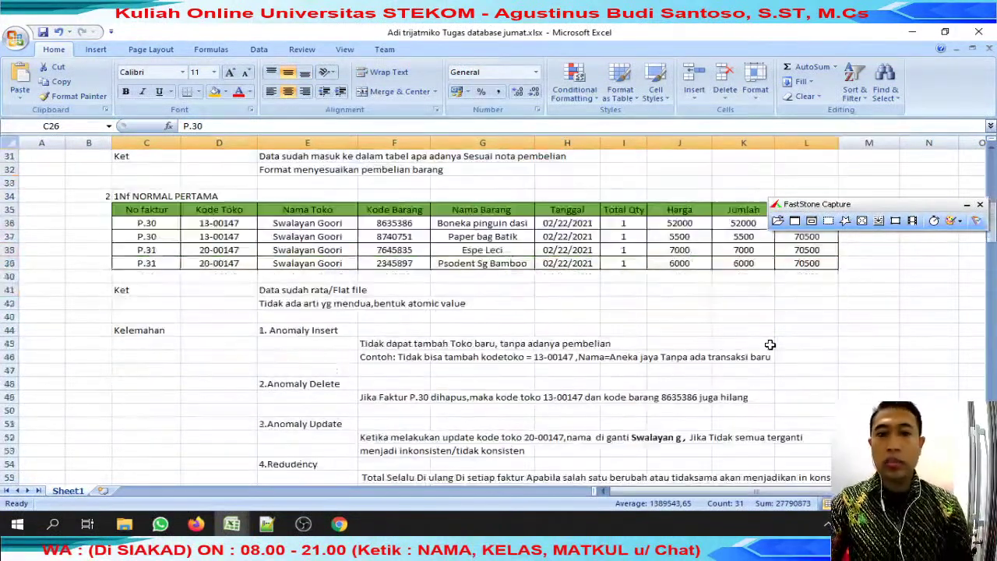
{"action": "scroll", "coordinate": [770, 345], "scroll_direction": "up", "scroll_amount": 3}
{"action": "left_click_drag", "start_coordinate": [160, 344], "coordinate": [828, 382]}
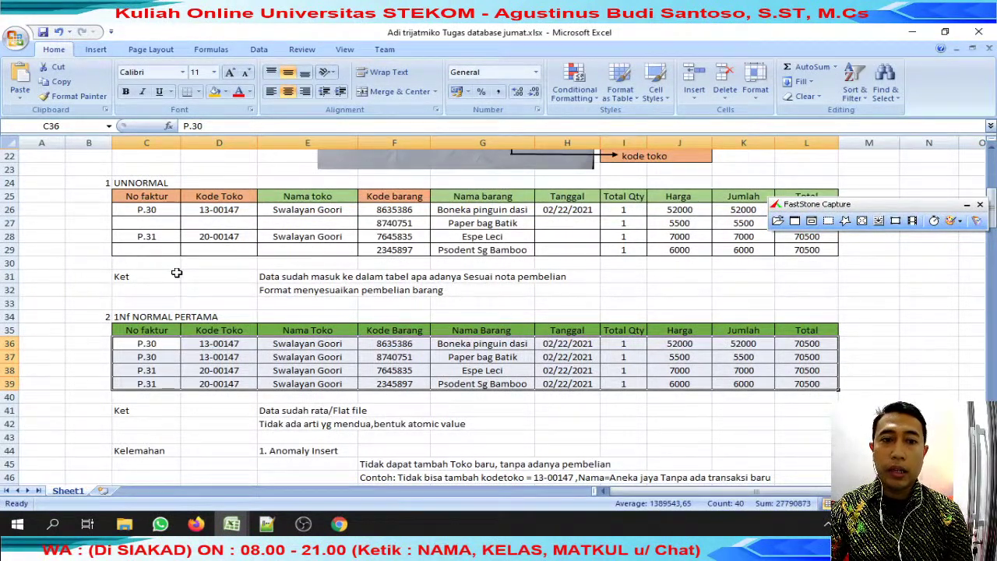
{"action": "scroll", "coordinate": [177, 272], "scroll_direction": "down", "scroll_amount": 3}
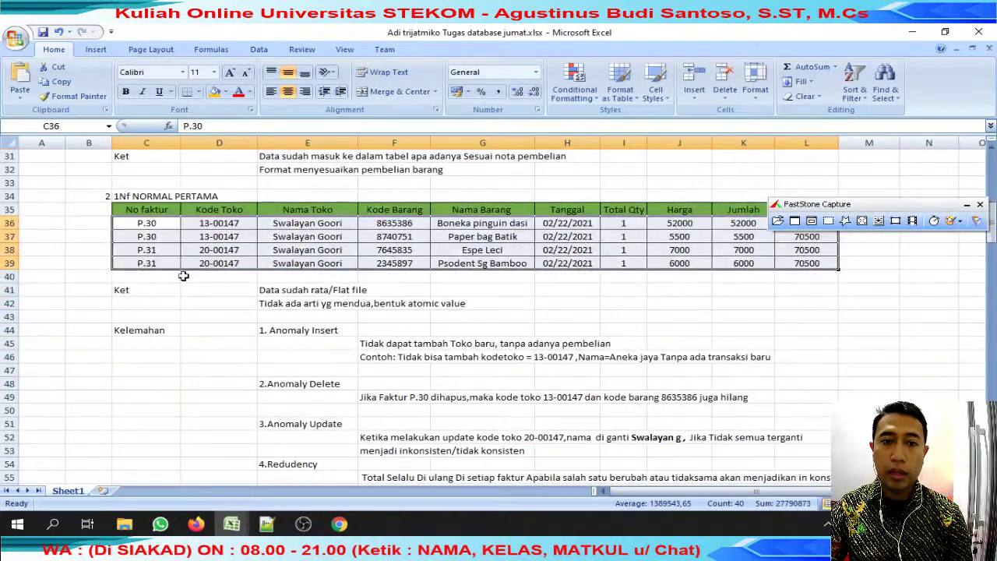
{"action": "left_click_drag", "start_coordinate": [266, 300], "coordinate": [474, 319]}
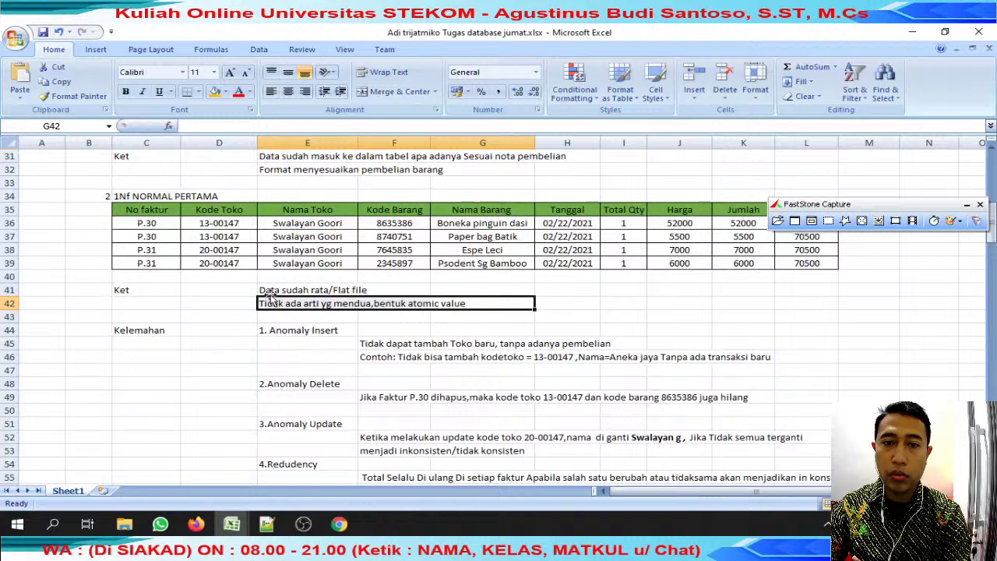
{"action": "left_click_drag", "start_coordinate": [273, 331], "coordinate": [510, 352]}
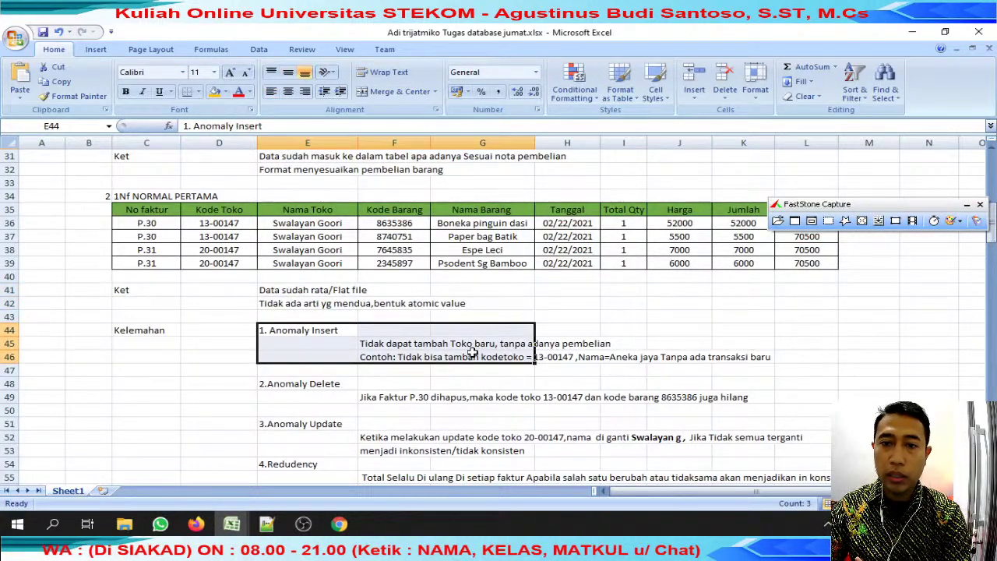
Fill the Anomaly Insert example cells G45:H47 orange.
{"action": "left_click", "coordinate": [556, 359]}
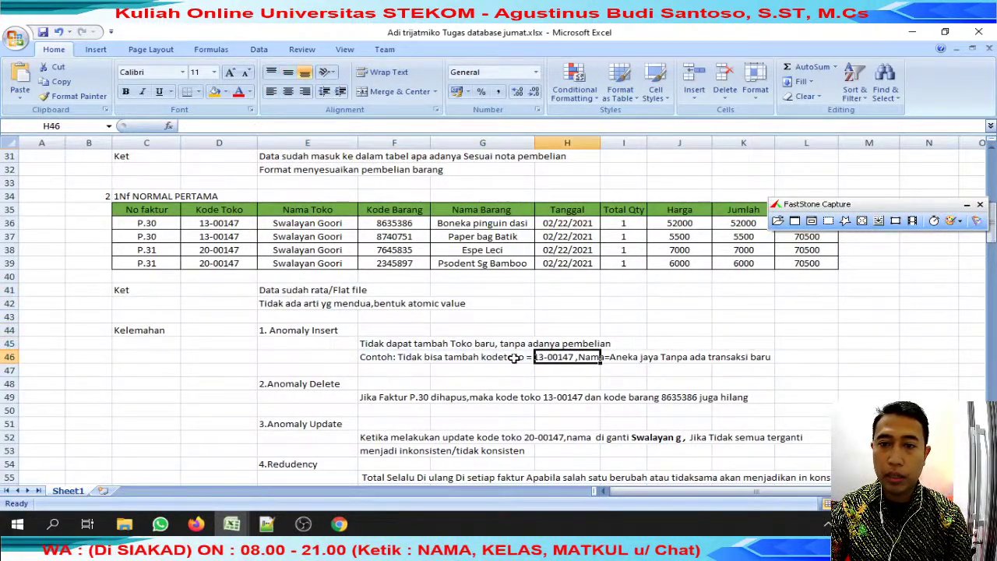
{"action": "left_click_drag", "start_coordinate": [501, 348], "coordinate": [583, 371]}
{"action": "left_click", "coordinate": [212, 91]}
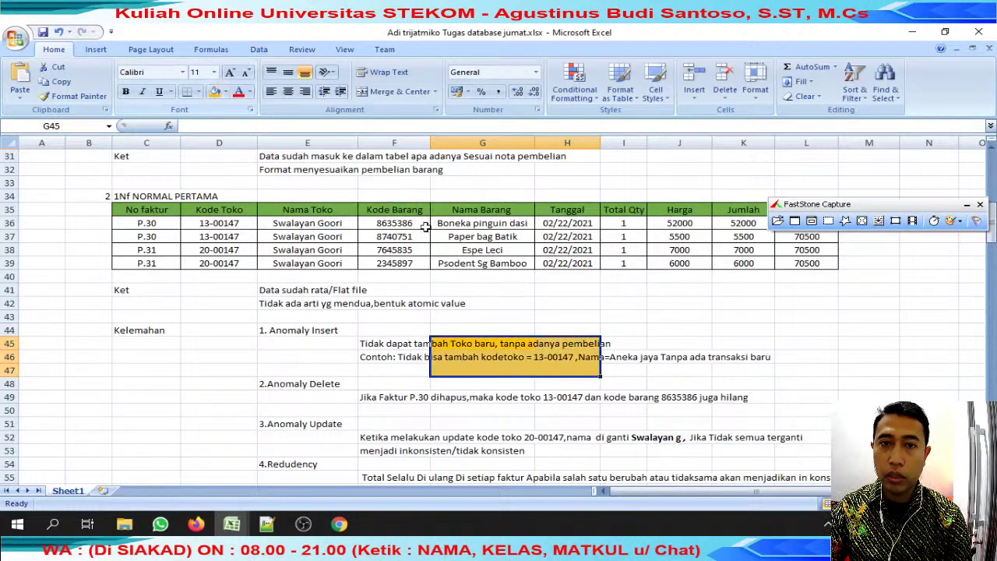
{"action": "left_click", "coordinate": [592, 264]}
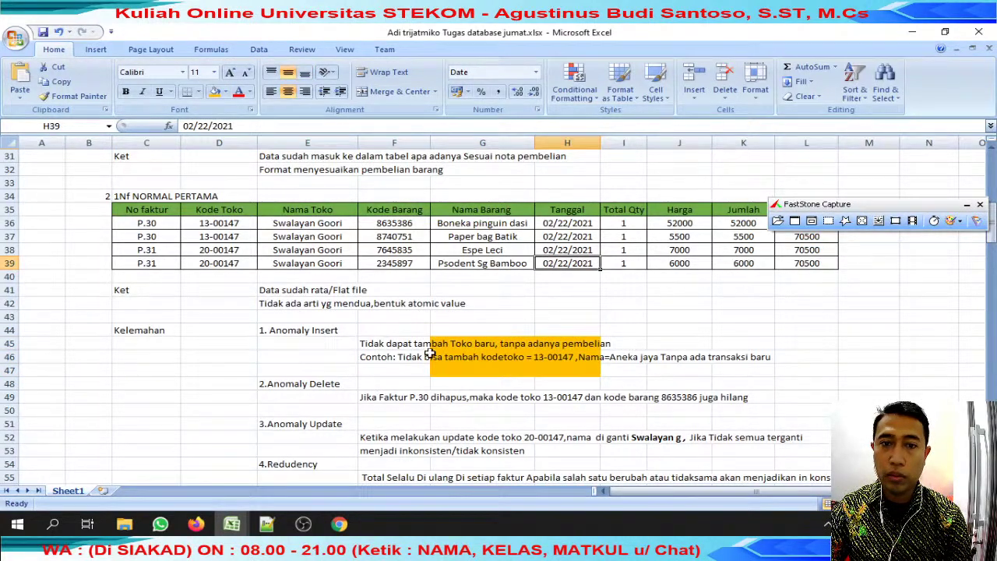
Highlight store code 13-00147 in H49 and item code 8635386 in J49 orange.
{"action": "scroll", "coordinate": [429, 357], "scroll_direction": "down", "scroll_amount": 1}
{"action": "left_click_drag", "start_coordinate": [381, 357], "coordinate": [566, 359]}
{"action": "left_click", "coordinate": [561, 358]}
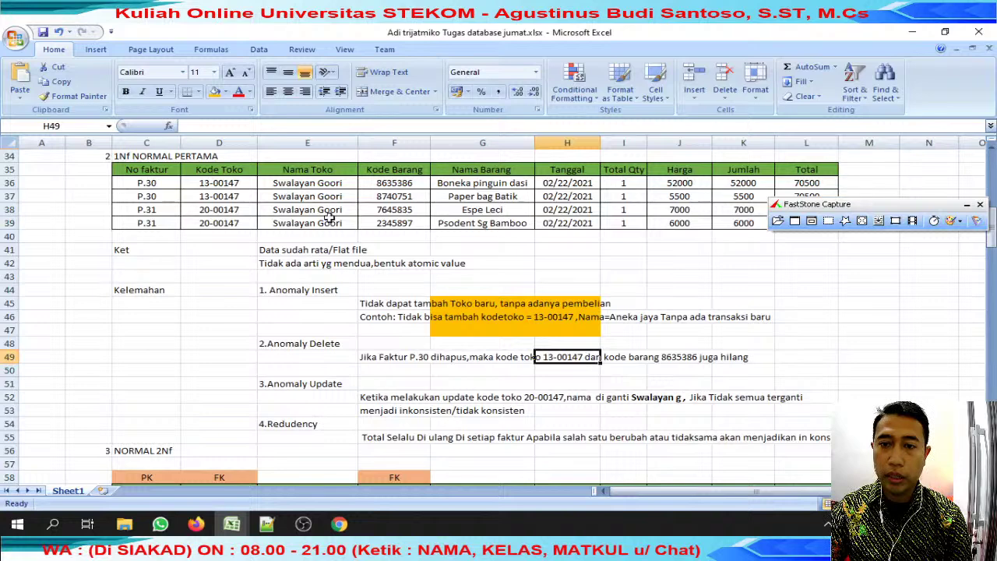
{"action": "left_click", "coordinate": [217, 91]}
{"action": "left_click", "coordinate": [678, 359]}
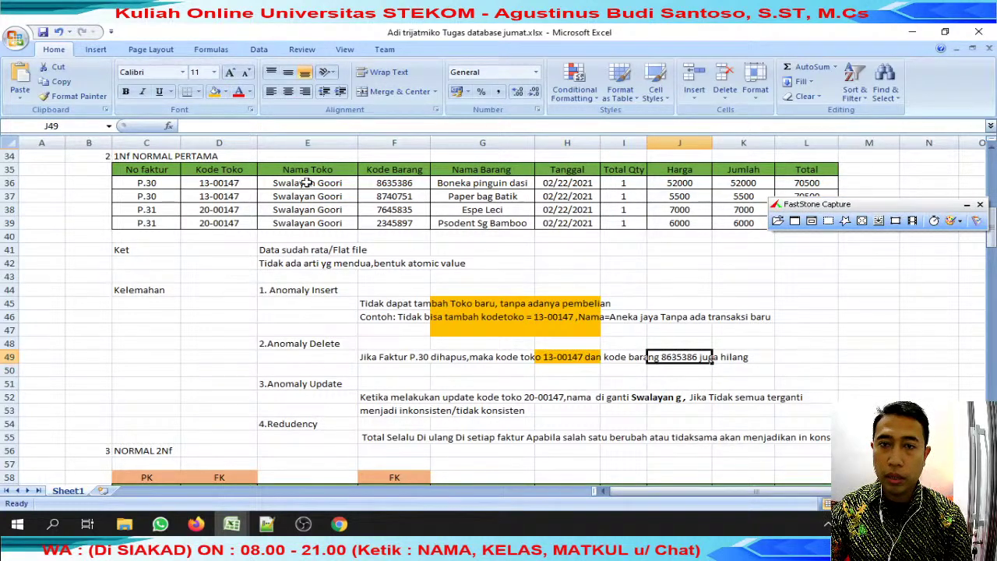
{"action": "left_click", "coordinate": [218, 91]}
Review the Anomaly Update explanation against the Swalayan Goori store entries.
{"action": "left_click_drag", "start_coordinate": [276, 383], "coordinate": [806, 424]}
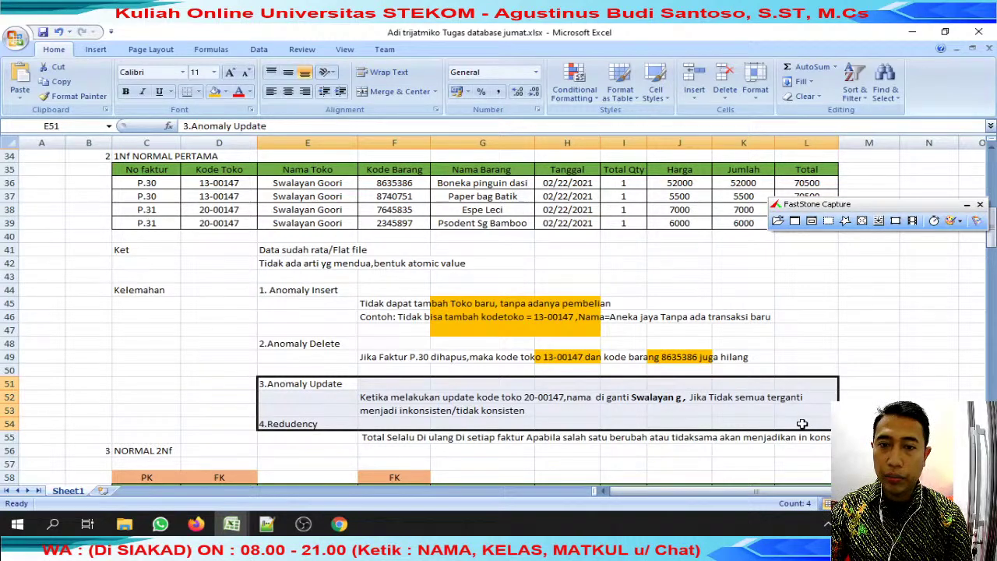
{"action": "scroll", "coordinate": [419, 350], "scroll_direction": "up", "scroll_amount": 3}
{"action": "left_click", "coordinate": [327, 313]}
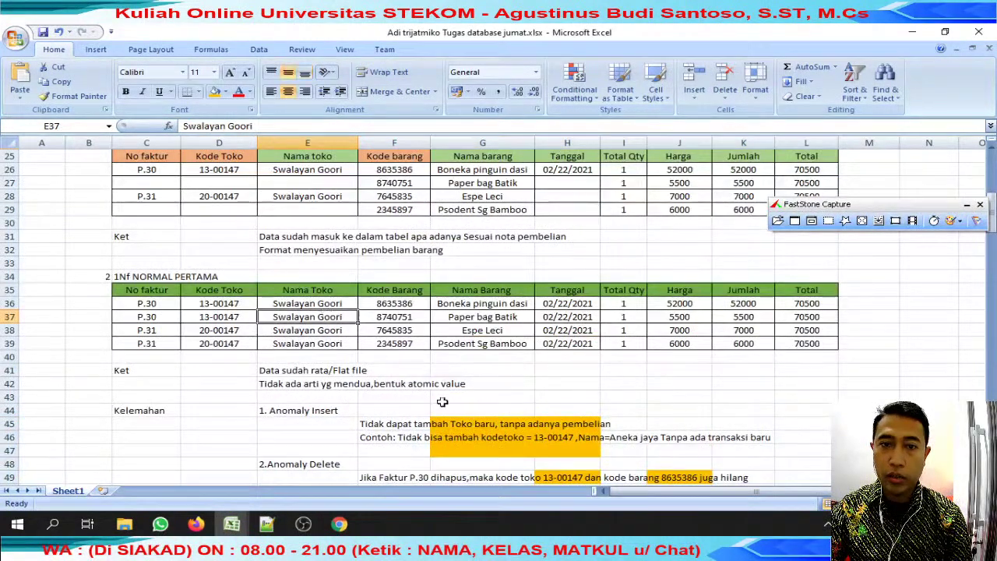
{"action": "scroll", "coordinate": [707, 421], "scroll_direction": "down", "scroll_amount": 4}
{"action": "left_click_drag", "start_coordinate": [287, 388], "coordinate": [857, 411]}
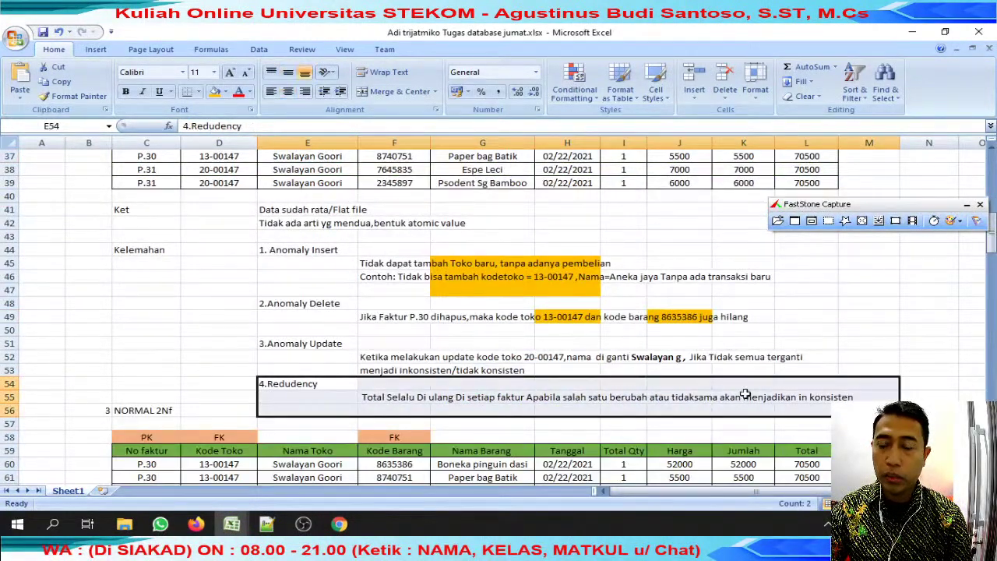
Point out the PK header over No faktur and the FK headers over Kode Toko and Kode Barang.
{"action": "scroll", "coordinate": [498, 376], "scroll_direction": "down", "scroll_amount": 2}
{"action": "scroll", "coordinate": [497, 376], "scroll_direction": "down", "scroll_amount": 2}
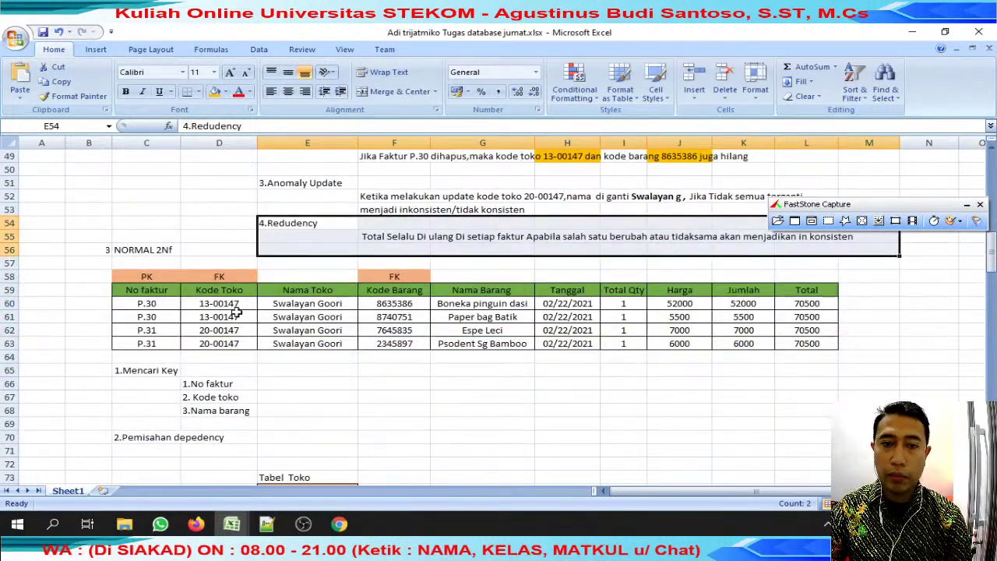
{"action": "left_click", "coordinate": [136, 274]}
{"action": "left_click", "coordinate": [215, 276]}
{"action": "left_click", "coordinate": [394, 276]}
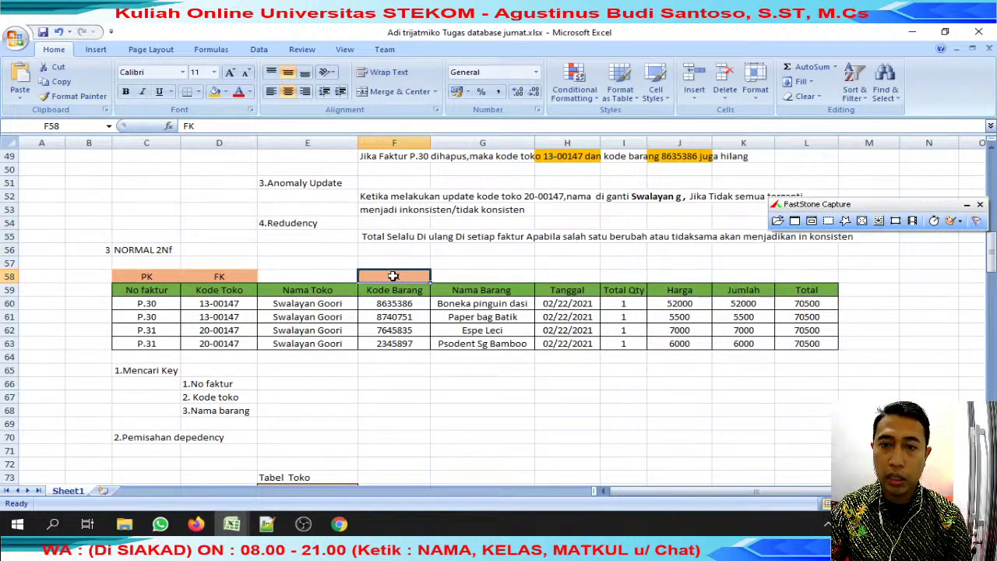
{"action": "left_click", "coordinate": [136, 271]}
{"action": "left_click", "coordinate": [229, 276]}
{"action": "left_click", "coordinate": [385, 278]}
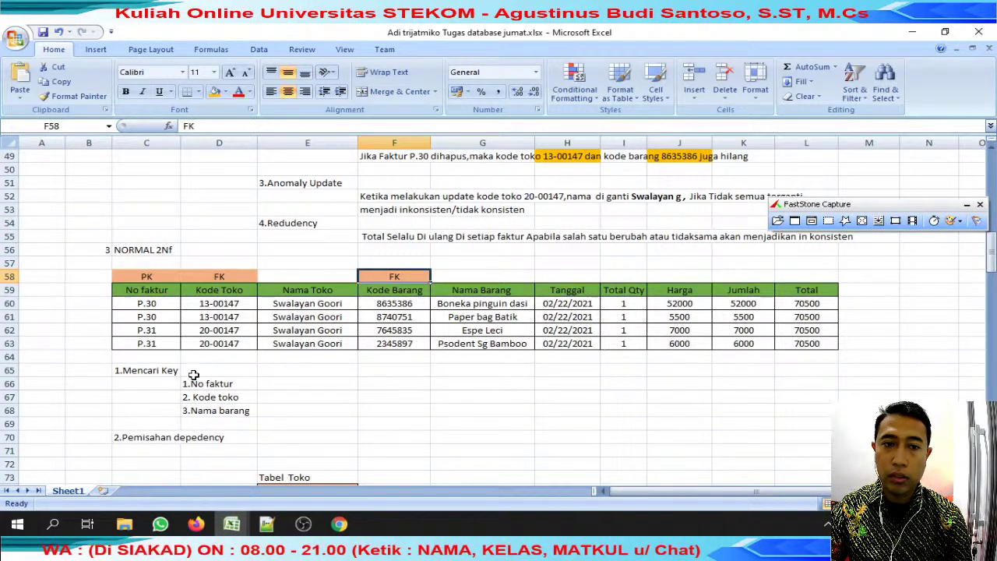
Review the Tabel toko store names, the whole Tabel Barang table and the Tabel Nota table.
{"action": "left_click_drag", "start_coordinate": [194, 372], "coordinate": [219, 411]}
{"action": "scroll", "coordinate": [415, 394], "scroll_direction": "down", "scroll_amount": 4}
{"action": "left_click_drag", "start_coordinate": [281, 316], "coordinate": [300, 347]}
{"action": "scroll", "coordinate": [508, 345], "scroll_direction": "down", "scroll_amount": 2}
{"action": "left_click_drag", "start_coordinate": [464, 316], "coordinate": [499, 383]}
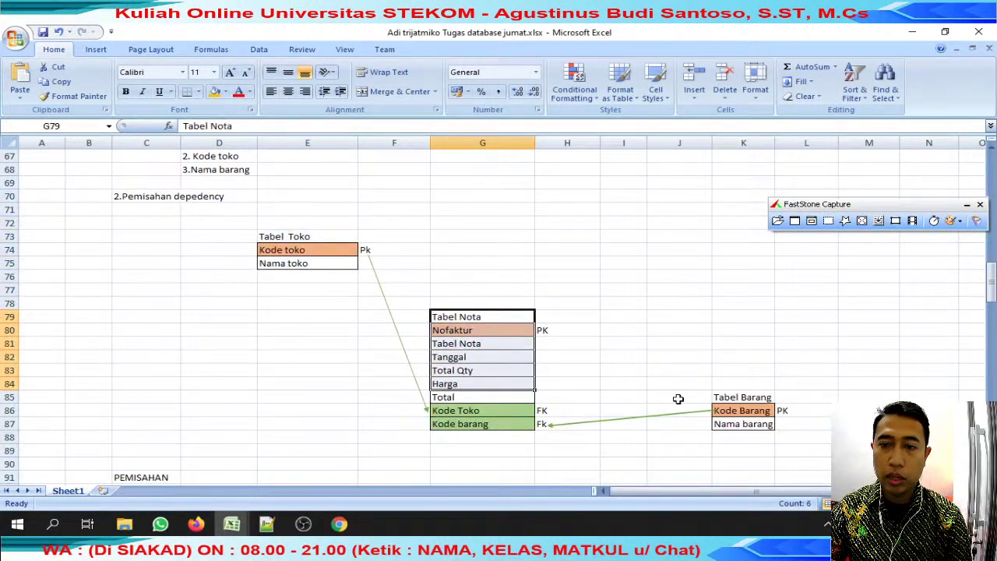
{"action": "left_click_drag", "start_coordinate": [732, 397], "coordinate": [742, 411]}
{"action": "scroll", "coordinate": [736, 413], "scroll_direction": "down", "scroll_amount": 3}
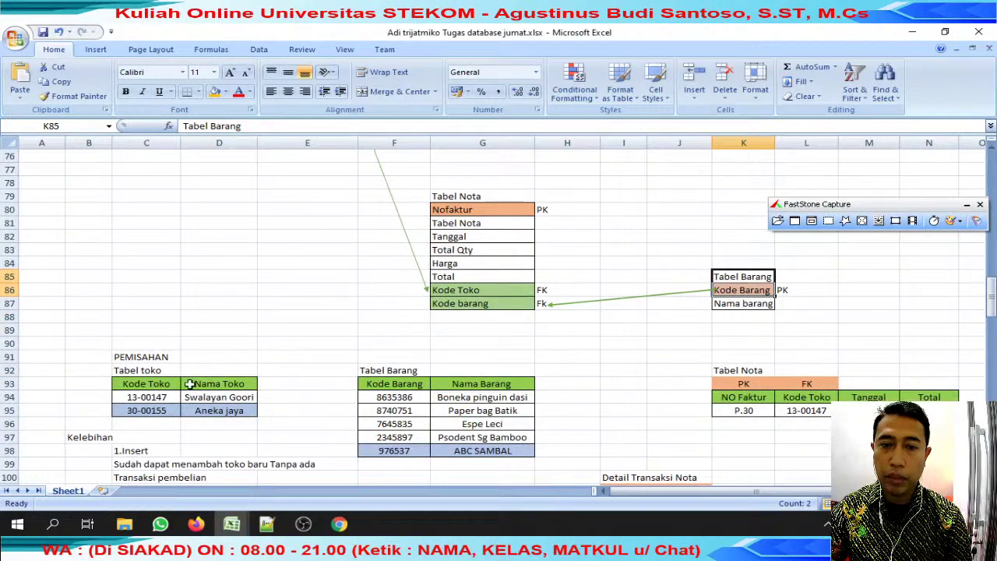
{"action": "left_click_drag", "start_coordinate": [196, 384], "coordinate": [219, 411]}
{"action": "left_click_drag", "start_coordinate": [366, 371], "coordinate": [526, 445]}
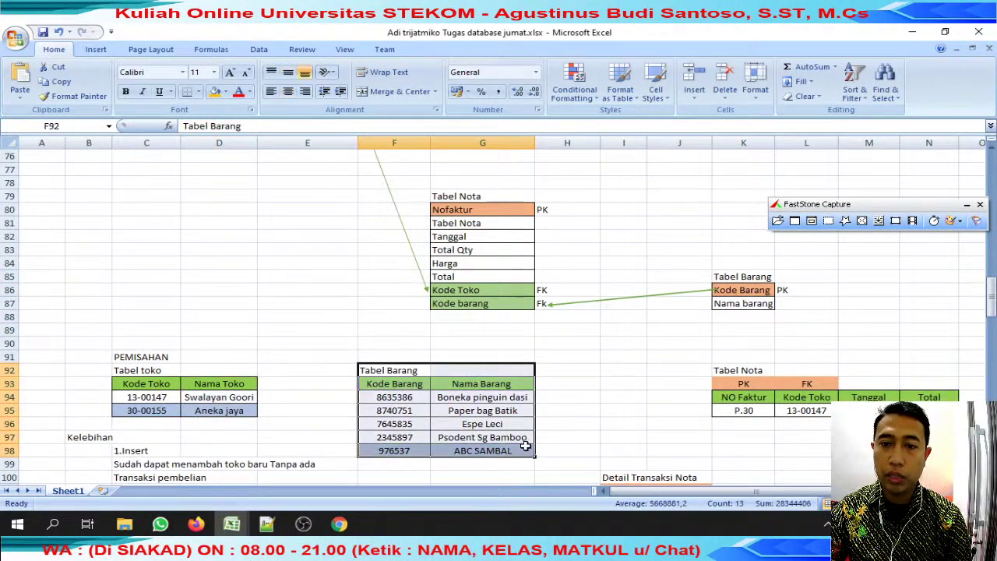
{"action": "scroll", "coordinate": [589, 387], "scroll_direction": "down", "scroll_amount": 2}
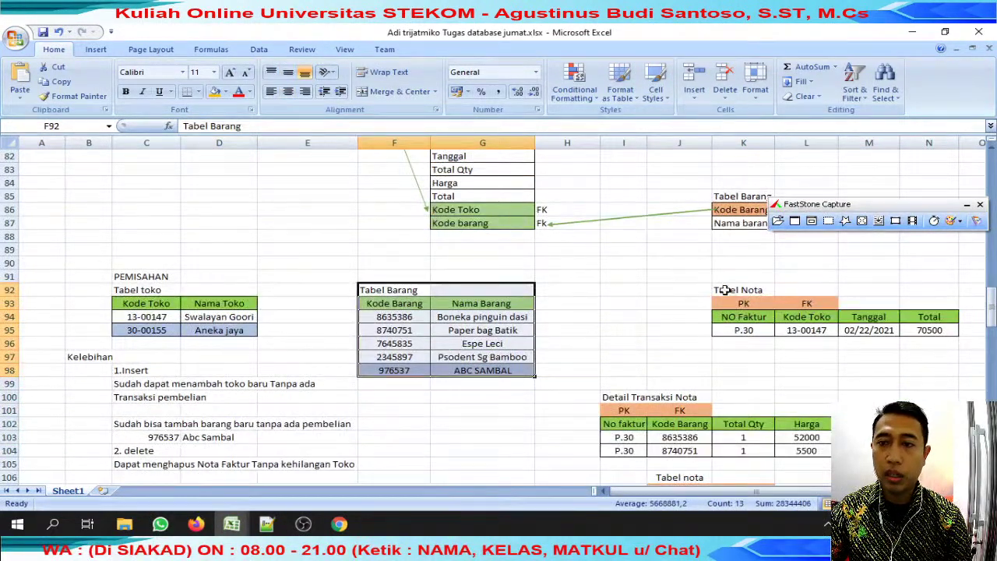
{"action": "left_click_drag", "start_coordinate": [725, 290], "coordinate": [870, 333]}
Review the '2. delete' note row and the Detail Transaksi Nota table.
{"action": "left_click_drag", "start_coordinate": [125, 371], "coordinate": [324, 398]}
{"action": "scroll", "coordinate": [324, 398], "scroll_direction": "down", "scroll_amount": 1}
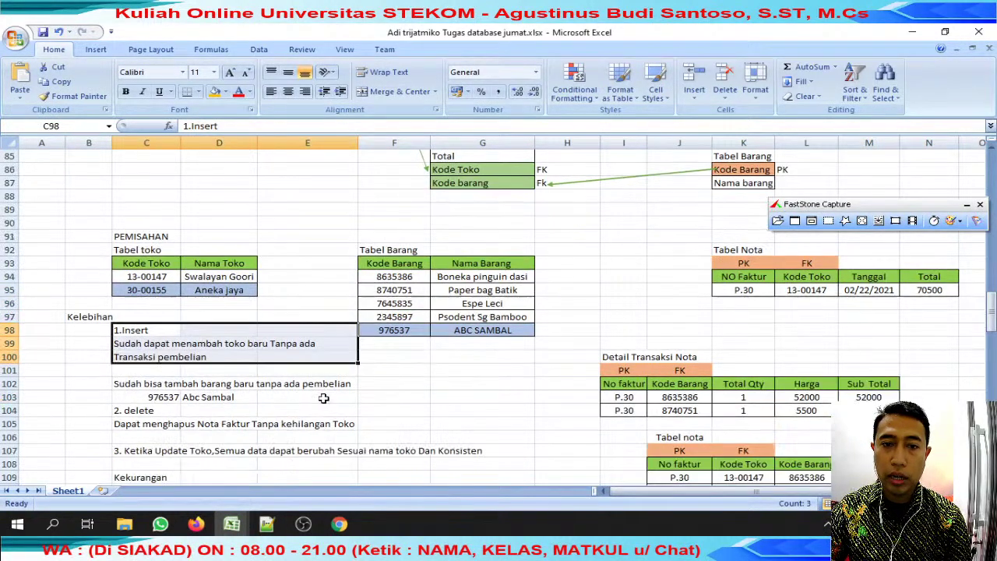
{"action": "left_click_drag", "start_coordinate": [138, 388], "coordinate": [363, 394]}
{"action": "scroll", "coordinate": [363, 394], "scroll_direction": "down", "scroll_amount": 2}
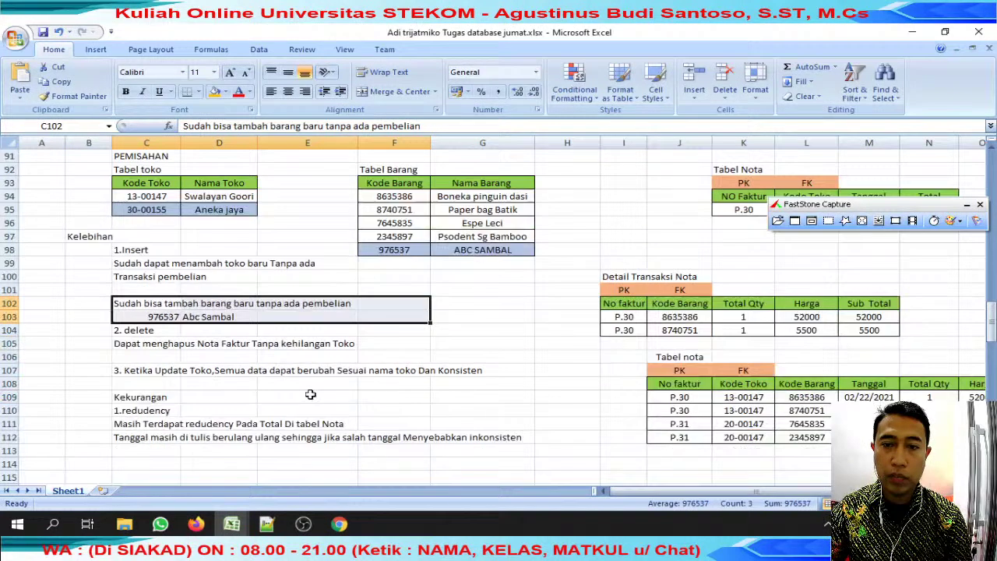
{"action": "left_click", "coordinate": [121, 330]}
{"action": "left_click_drag", "start_coordinate": [624, 290], "coordinate": [886, 331]}
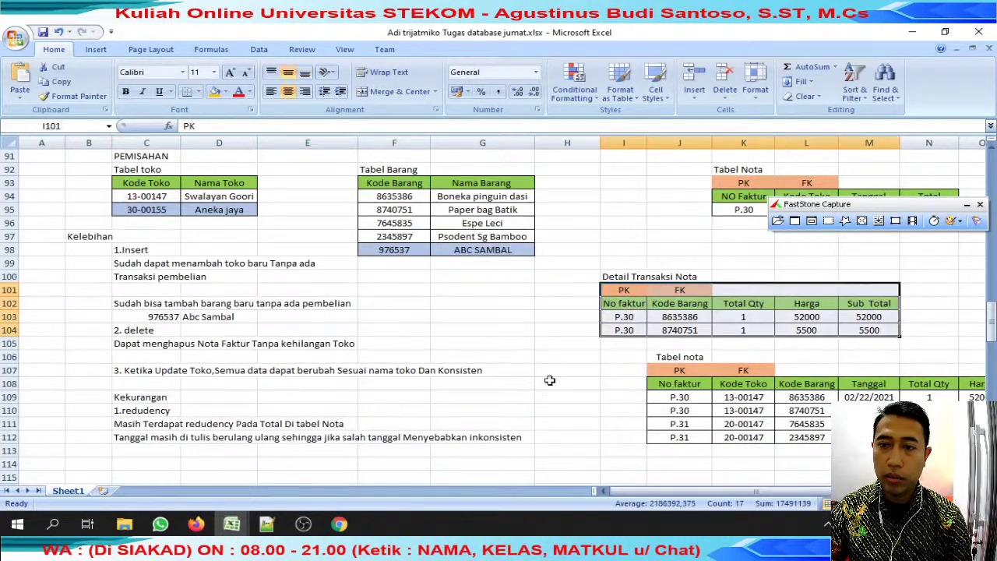
{"action": "left_click_drag", "start_coordinate": [106, 397], "coordinate": [576, 436]}
{"action": "scroll", "coordinate": [645, 412], "scroll_direction": "down", "scroll_amount": 7}
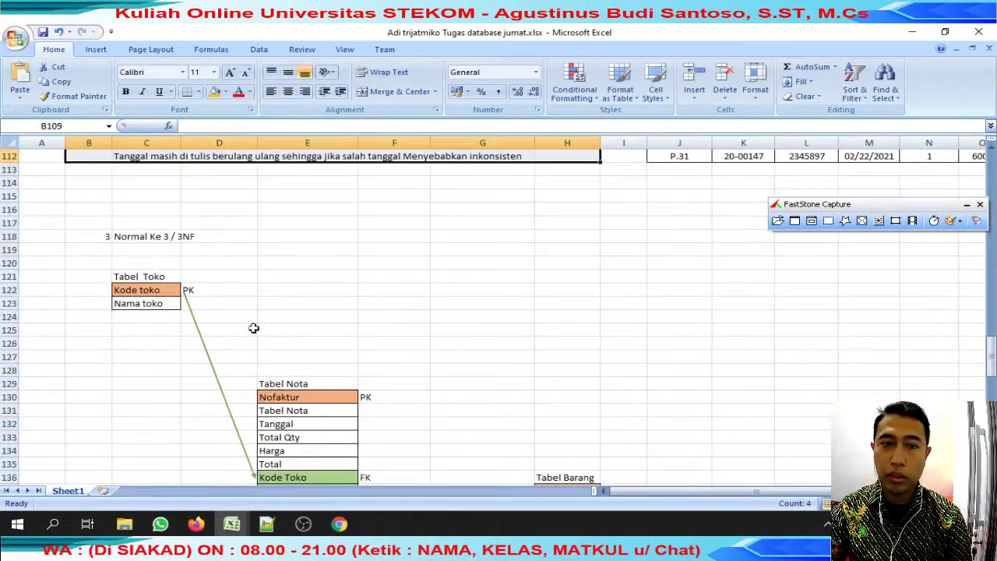
{"action": "left_click_drag", "start_coordinate": [128, 240], "coordinate": [379, 383]}
Go over the Pengujian notes, '4.redudency' and Tabel Transaksi Nota, then return to the attendance workbook.
{"action": "scroll", "coordinate": [449, 377], "scroll_direction": "down", "scroll_amount": 4}
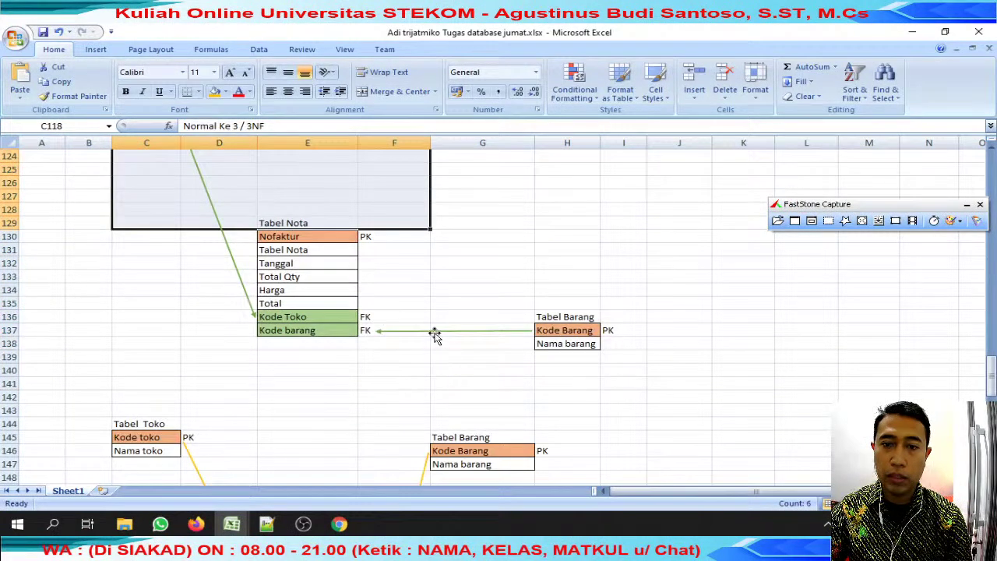
{"action": "scroll", "coordinate": [436, 335], "scroll_direction": "down", "scroll_amount": 5}
{"action": "left_click", "coordinate": [561, 277]}
{"action": "left_click_drag", "start_coordinate": [568, 330], "coordinate": [562, 347]}
{"action": "left_click", "coordinate": [566, 383]}
{"action": "scroll", "coordinate": [564, 404], "scroll_direction": "down", "scroll_amount": 1}
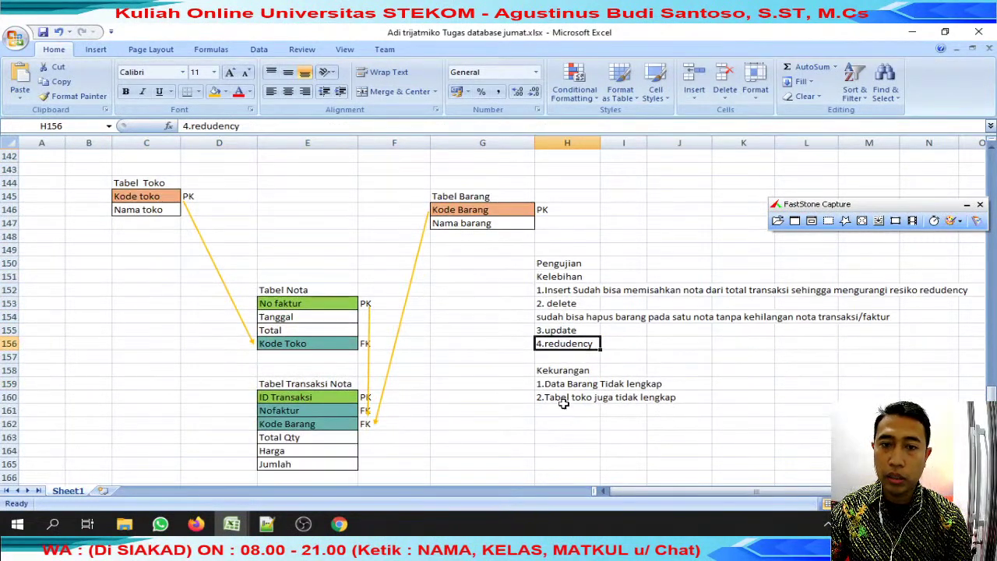
{"action": "left_click", "coordinate": [323, 381]}
{"action": "scroll", "coordinate": [441, 373], "scroll_direction": "down", "scroll_amount": 9}
{"action": "scroll", "coordinate": [441, 372], "scroll_direction": "down", "scroll_amount": 4}
{"action": "scroll", "coordinate": [442, 372], "scroll_direction": "up", "scroll_amount": 12}
{"action": "scroll", "coordinate": [441, 372], "scroll_direction": "down", "scroll_amount": 3}
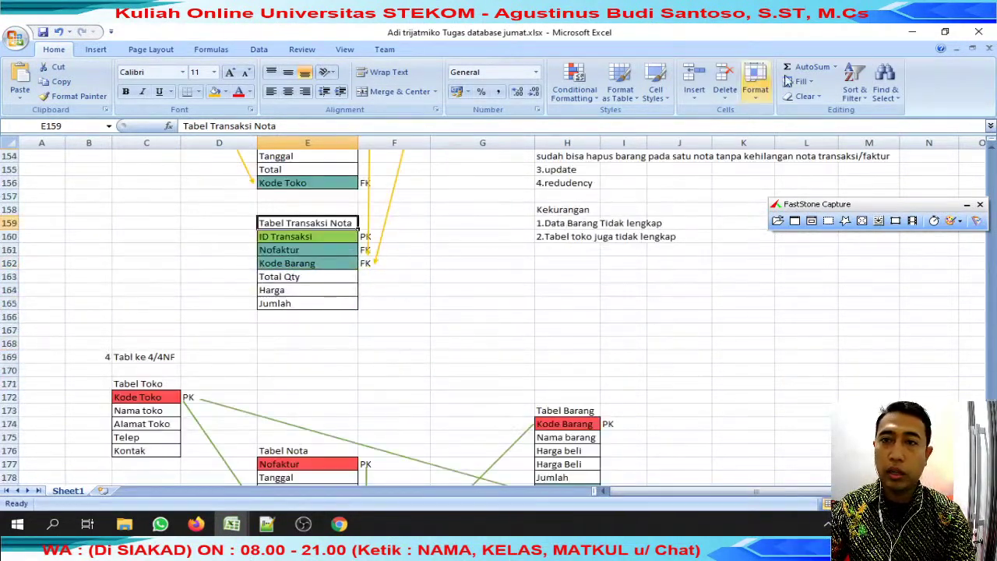
{"action": "key", "text": "ctrl+Tab"}
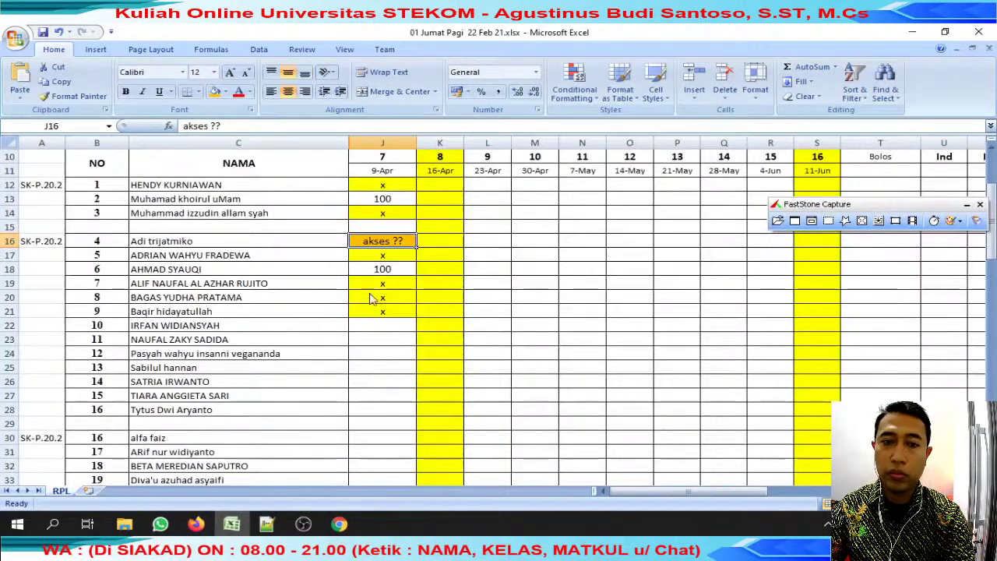
Copy the 100 from J13 into J16, replacing 'akses ??'.
{"action": "left_click", "coordinate": [389, 198]}
{"action": "key", "text": "ctrl+c"}
{"action": "left_click", "coordinate": [396, 243]}
{"action": "key", "text": "Return"}
Copy the C22 student's name and paste it into WhatsApp's chat search.
{"action": "left_click", "coordinate": [386, 325]}
{"action": "left_click", "coordinate": [223, 326]}
{"action": "left_click_drag", "start_coordinate": [278, 125], "coordinate": [8, 127]}
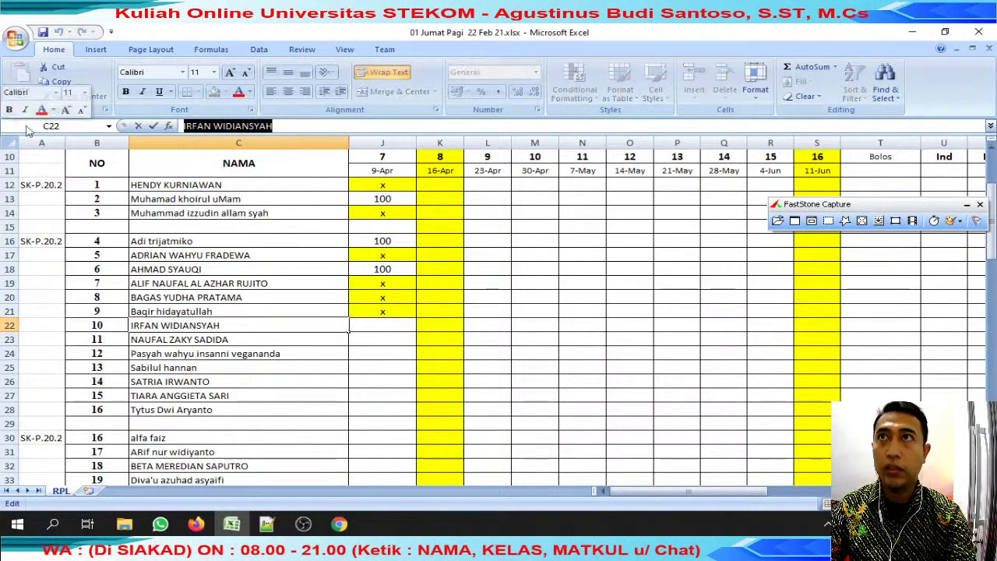
{"action": "left_click", "coordinate": [331, 315]}
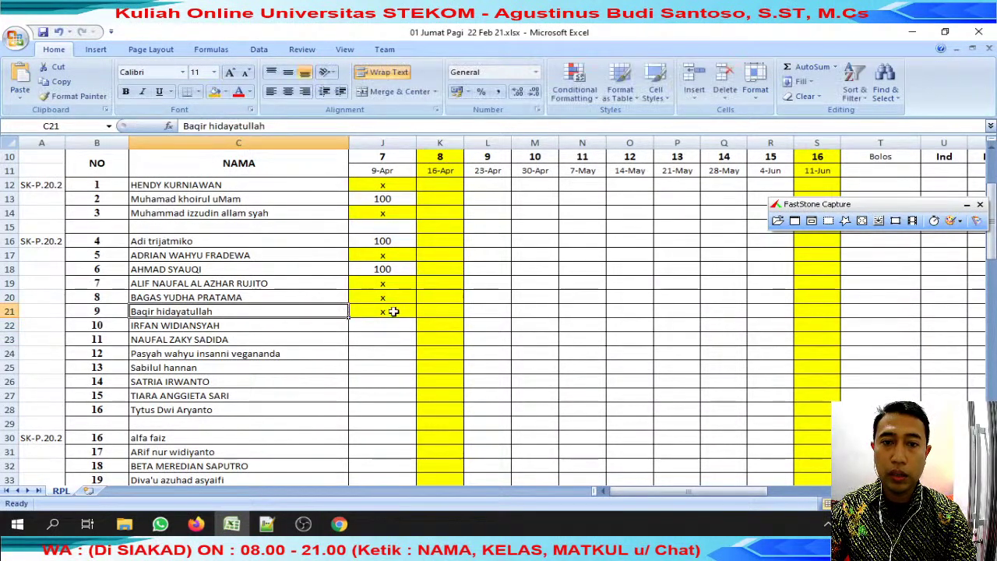
{"action": "left_click", "coordinate": [394, 311]}
{"action": "left_click", "coordinate": [395, 241]}
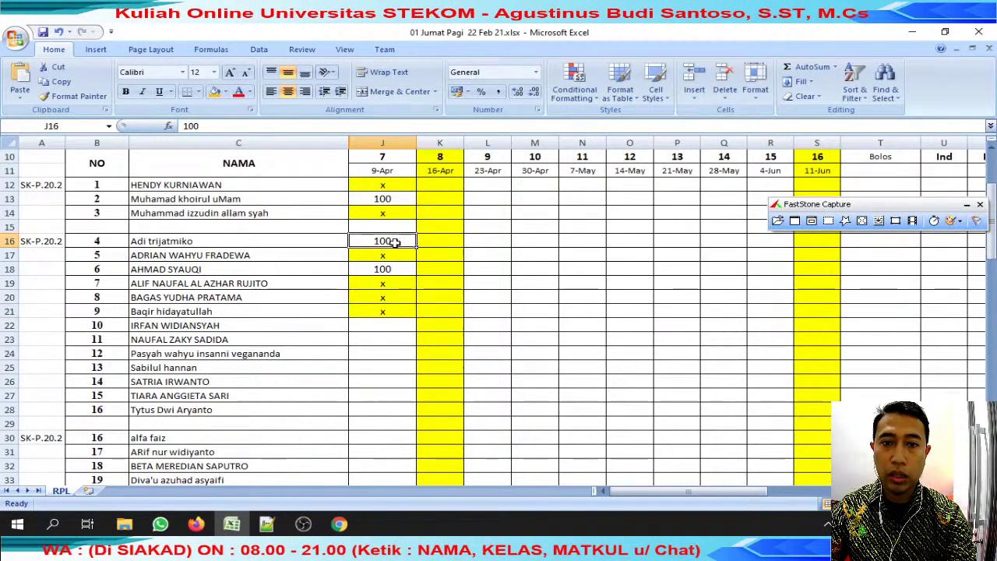
{"action": "left_click", "coordinate": [160, 524]}
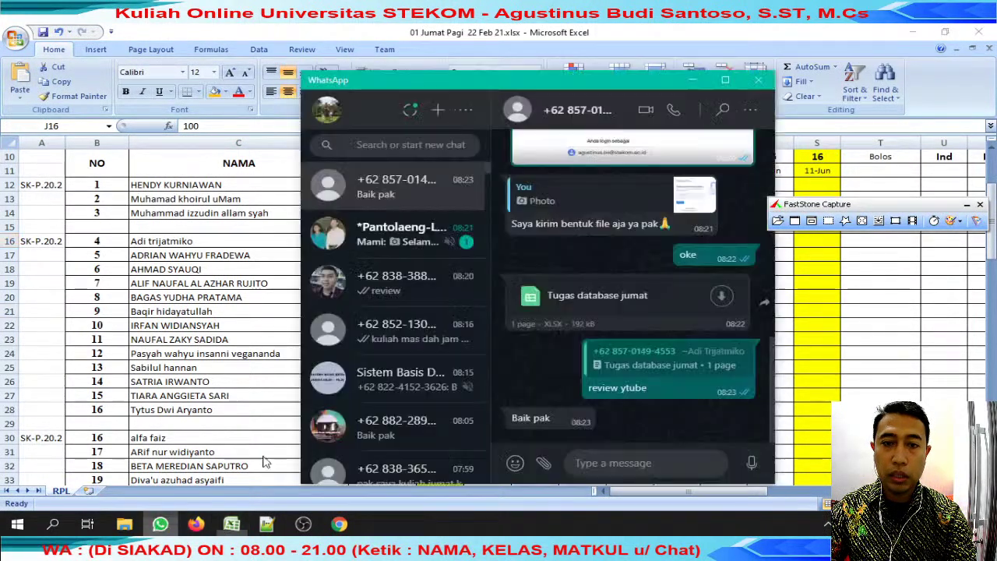
{"action": "left_click", "coordinate": [444, 144]}
{"action": "key", "text": "ctrl+v"}
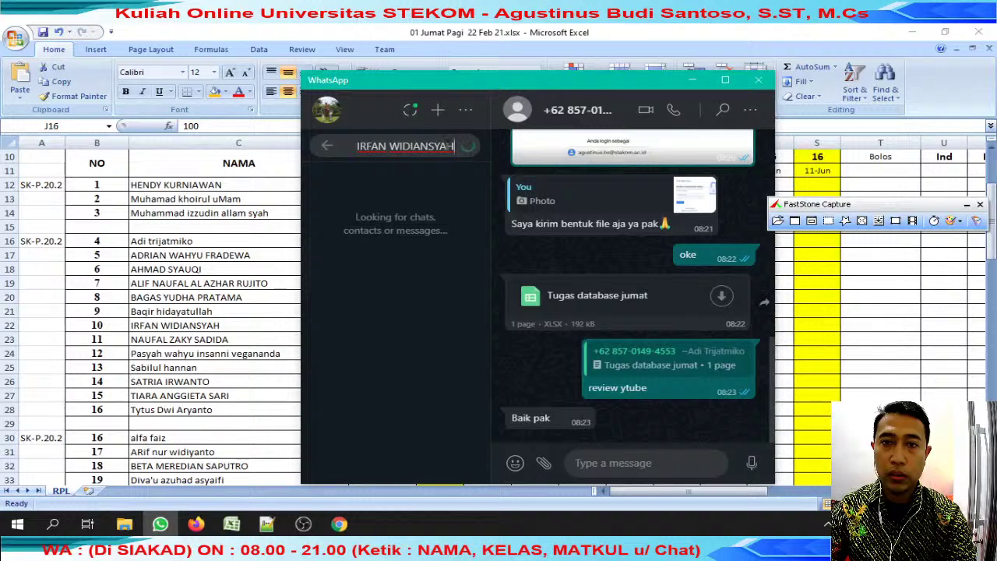
Copy the x mark from J21 into J22:J23.
{"action": "left_click", "coordinate": [187, 311]}
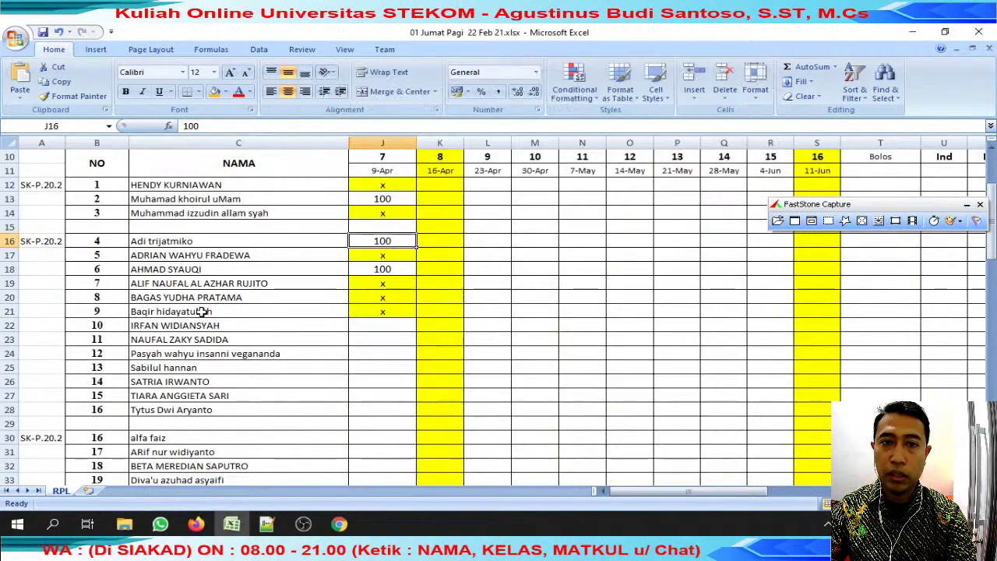
{"action": "left_click", "coordinate": [386, 312]}
{"action": "key", "text": "ctrl+c"}
{"action": "left_click_drag", "start_coordinate": [383, 326], "coordinate": [382, 340]}
{"action": "key", "text": "ctrl+v"}
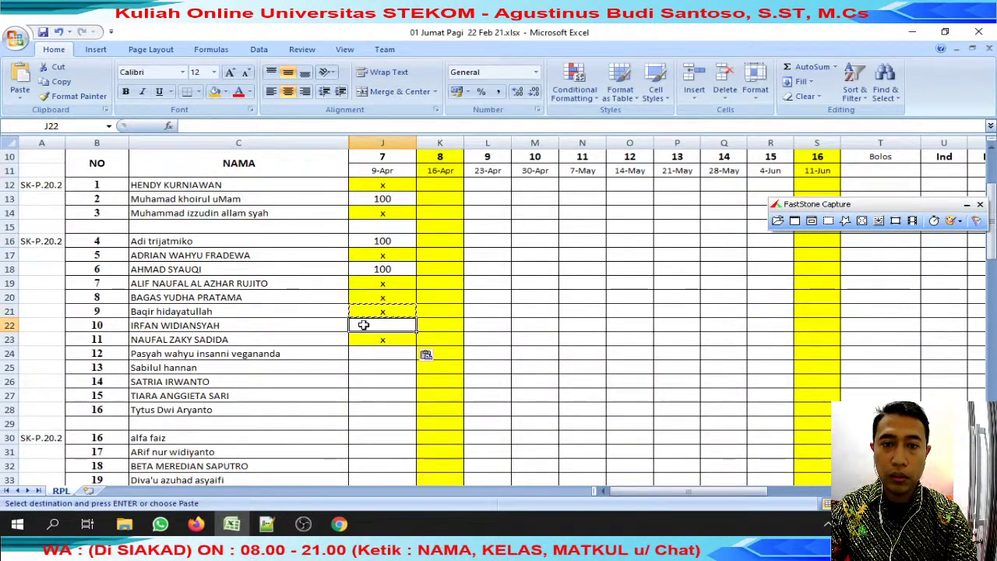
Select part of the C23 name, then undo the x marks in J22 and J23.
{"action": "left_click", "coordinate": [318, 340]}
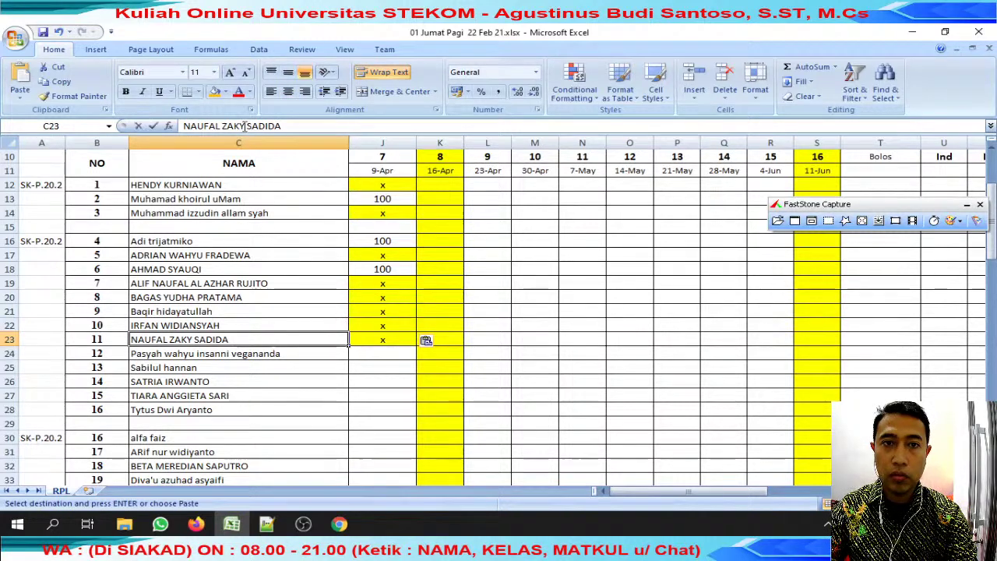
{"action": "left_click_drag", "start_coordinate": [245, 126], "coordinate": [184, 126]}
{"action": "left_click", "coordinate": [160, 523]}
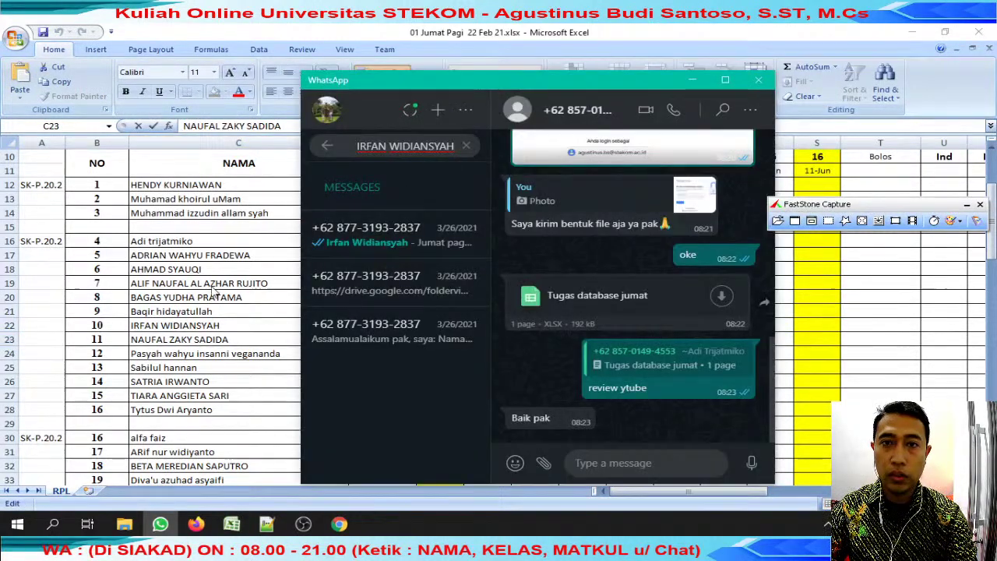
{"action": "left_click", "coordinate": [221, 287]}
{"action": "key", "text": "Escape"}
{"action": "key", "text": "ctrl+z"}
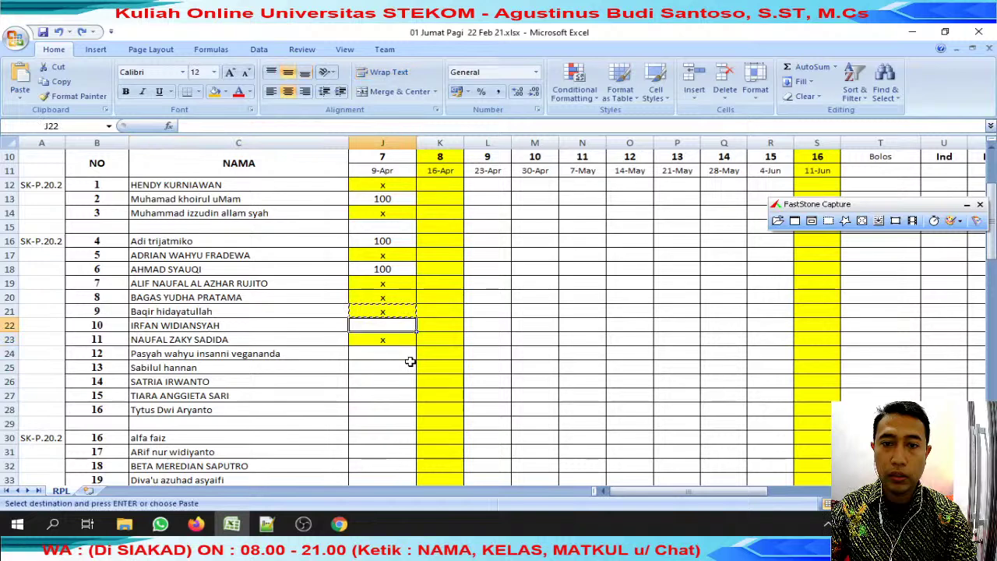
{"action": "key", "text": "ctrl+z"}
{"action": "key", "text": "Escape"}
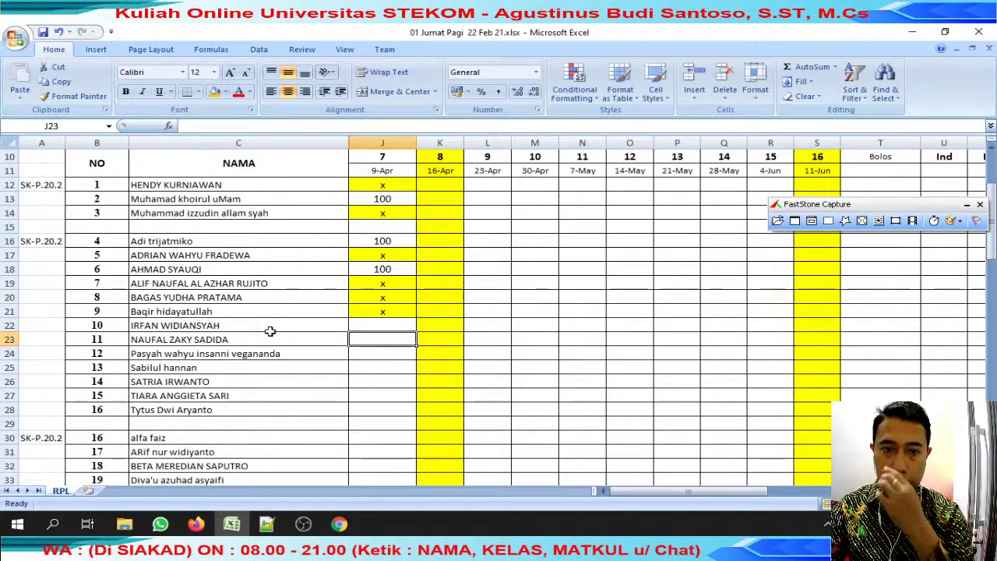
Select the row-22 student's name text and bring up their WhatsApp chat.
{"action": "left_click", "coordinate": [264, 326]}
{"action": "left_click_drag", "start_coordinate": [274, 126], "coordinate": [184, 127]}
{"action": "left_click", "coordinate": [160, 523]}
{"action": "left_click", "coordinate": [231, 524]}
{"action": "key", "text": "Tab"}
{"action": "key", "text": "Tab"}
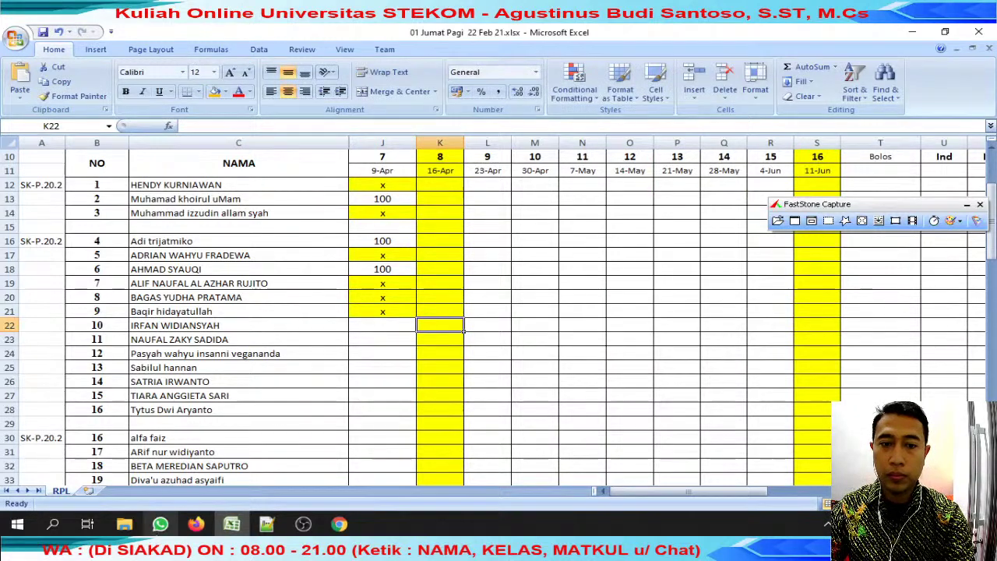
{"action": "key", "text": "alt+Tab"}
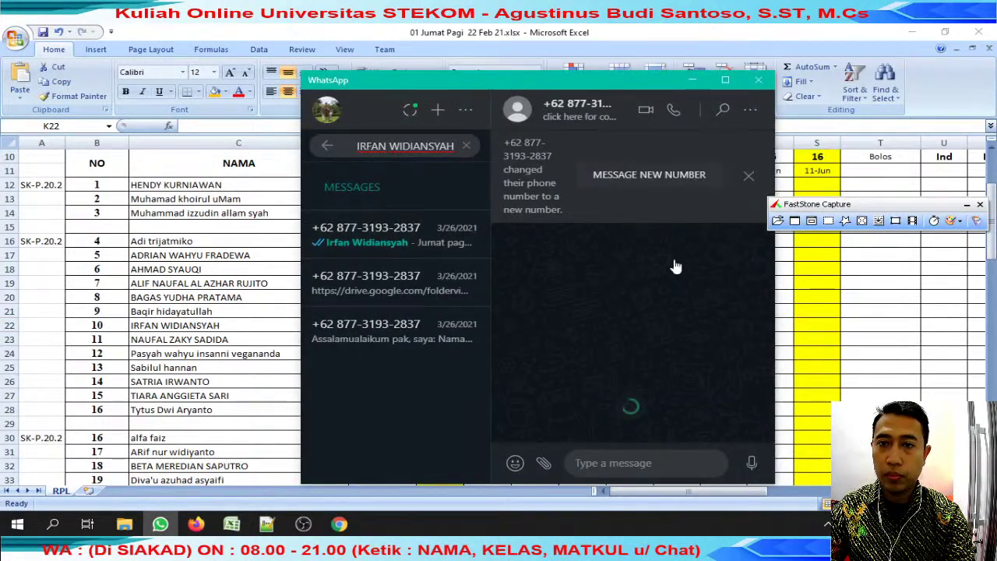
Reply 'review' to the student's Drive-link message and open the linked Drive folder.
{"action": "left_click", "coordinate": [749, 175]}
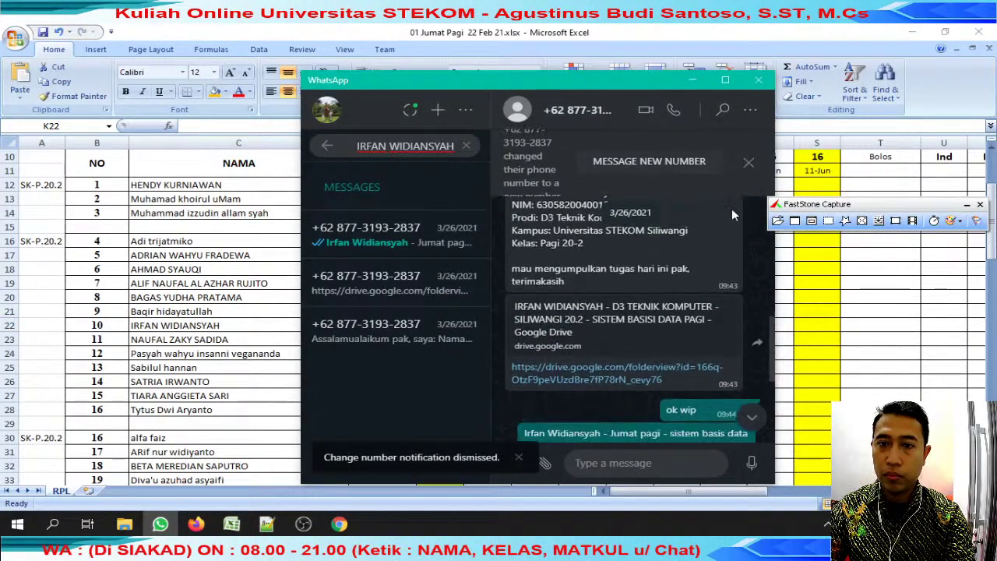
{"action": "left_click", "coordinate": [729, 241]}
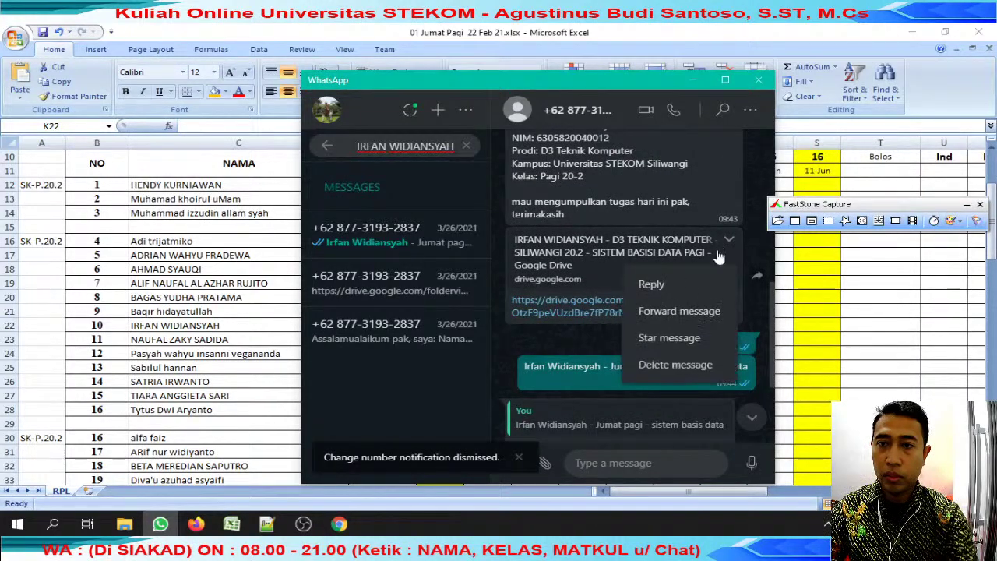
{"action": "left_click", "coordinate": [690, 281]}
{"action": "type", "text": "r"}
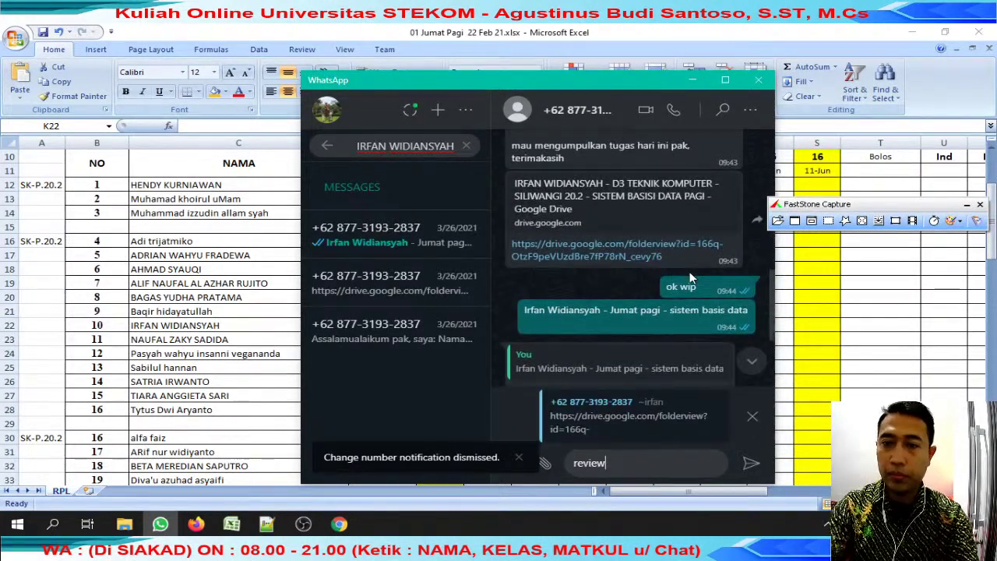
{"action": "type", "text": "eview"}
{"action": "key", "text": "Return"}
{"action": "scroll", "coordinate": [655, 234], "scroll_direction": "up", "scroll_amount": 2}
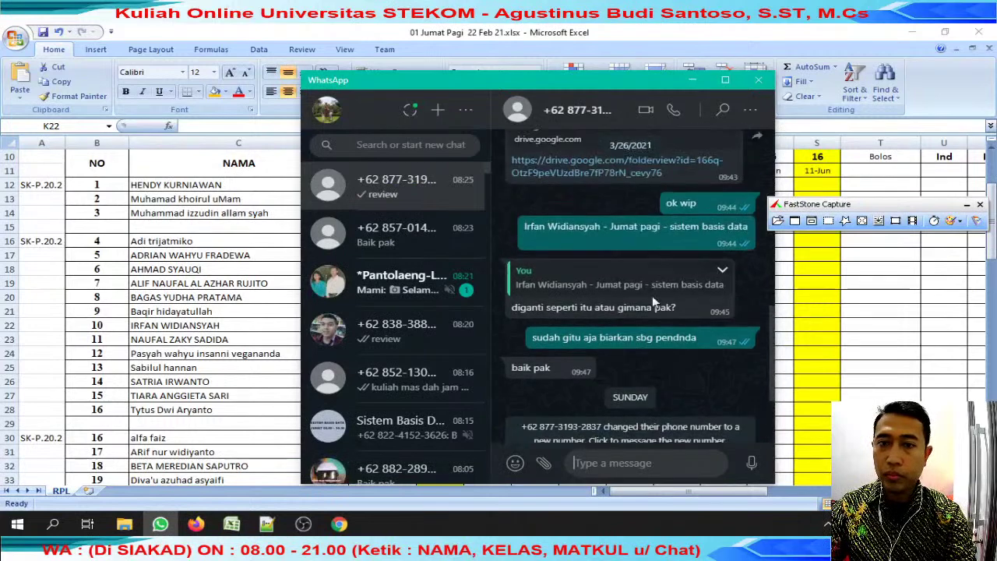
{"action": "left_click", "coordinate": [643, 180]}
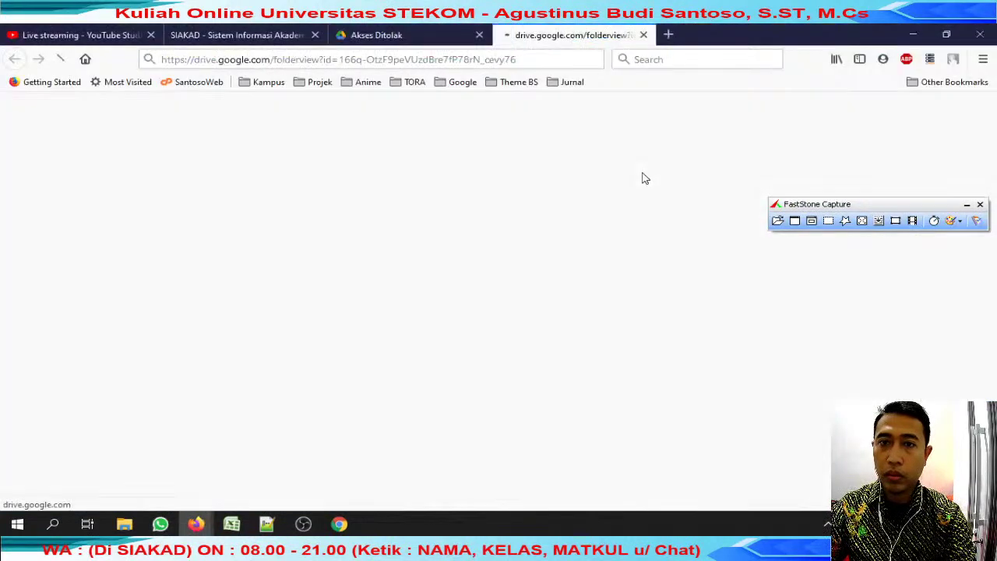
Download the NORMALISASI DATA workbook from Drive, saving it with the student's name as a prefix.
{"action": "left_click", "coordinate": [479, 35]}
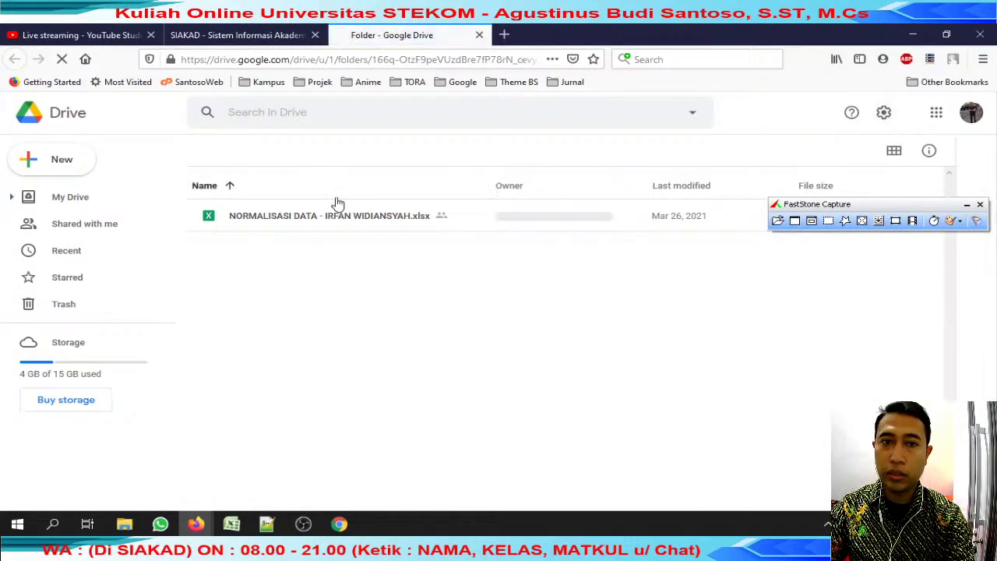
{"action": "left_click", "coordinate": [335, 221]}
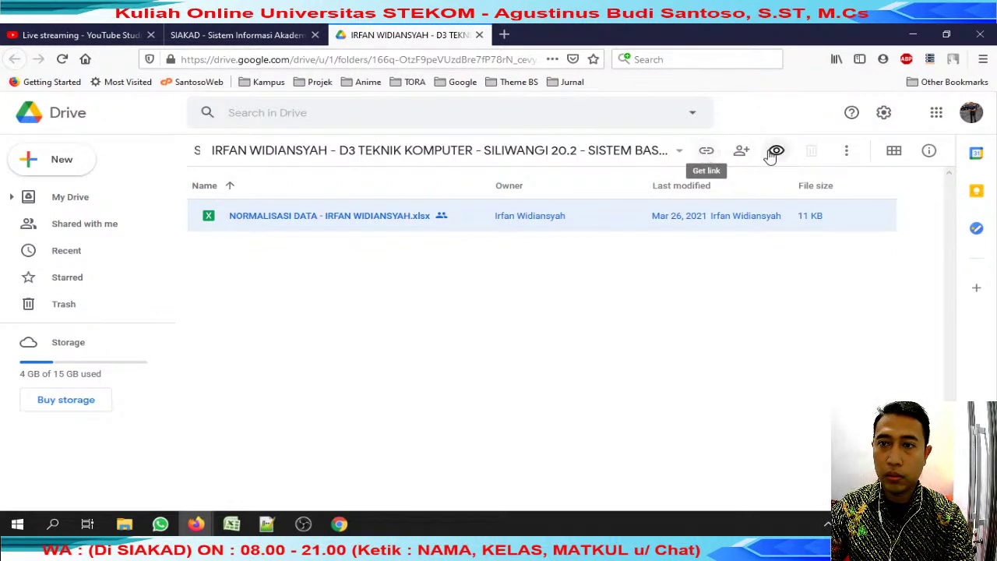
{"action": "left_click", "coordinate": [845, 151]}
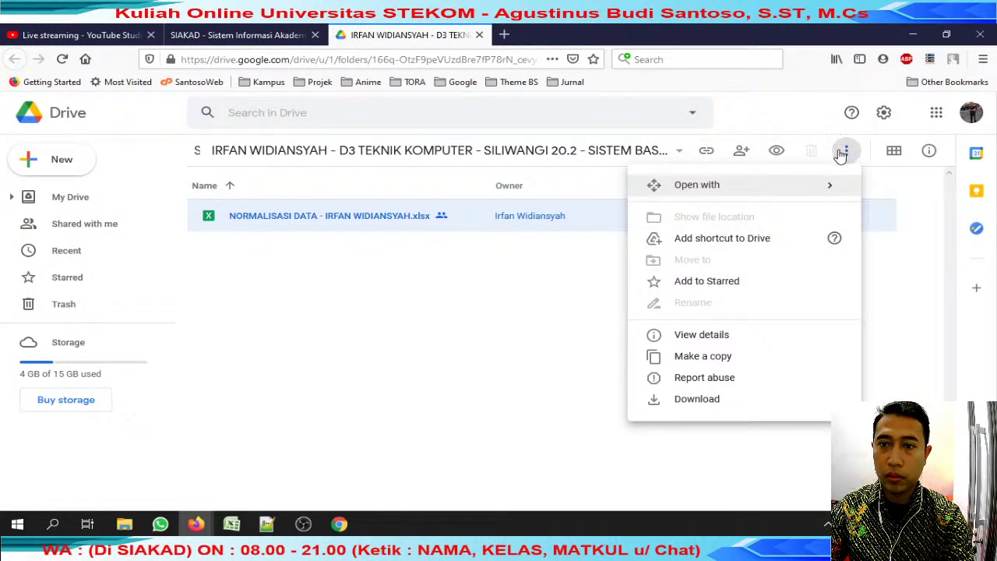
{"action": "left_click", "coordinate": [679, 399]}
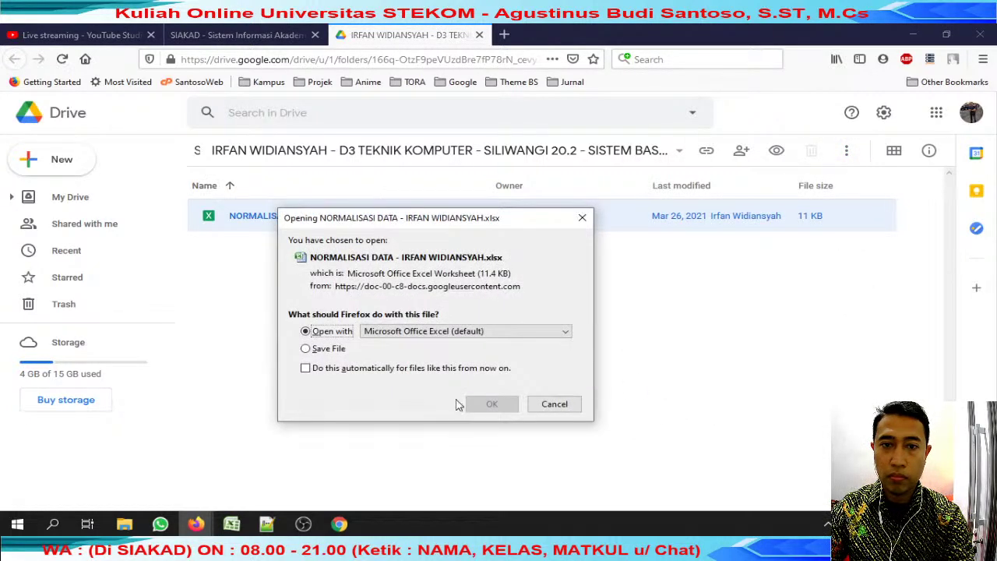
{"action": "left_click", "coordinate": [321, 348]}
{"action": "left_click", "coordinate": [489, 403]}
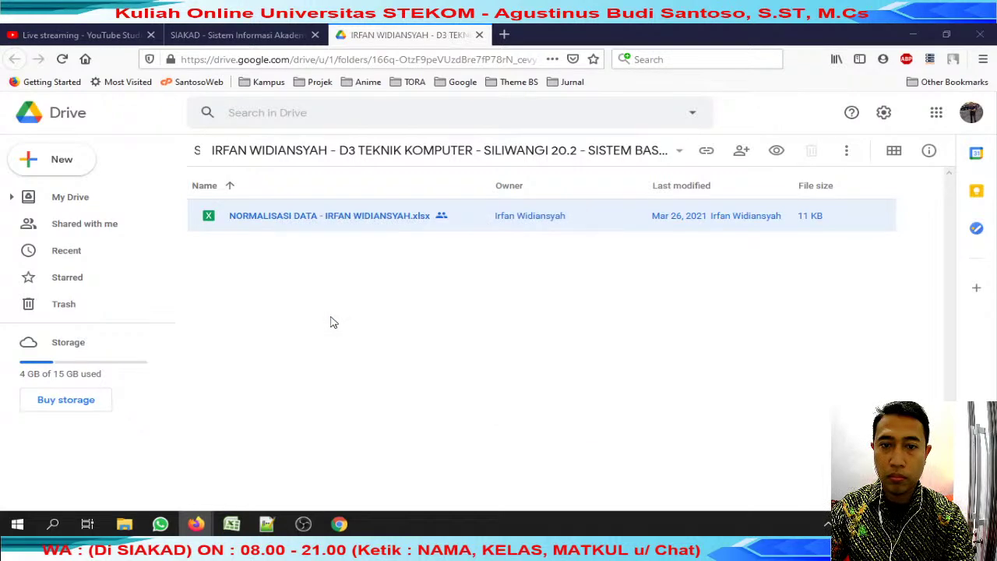
{"action": "key", "text": "Home"}
{"action": "key", "text": "ctrl+v"}
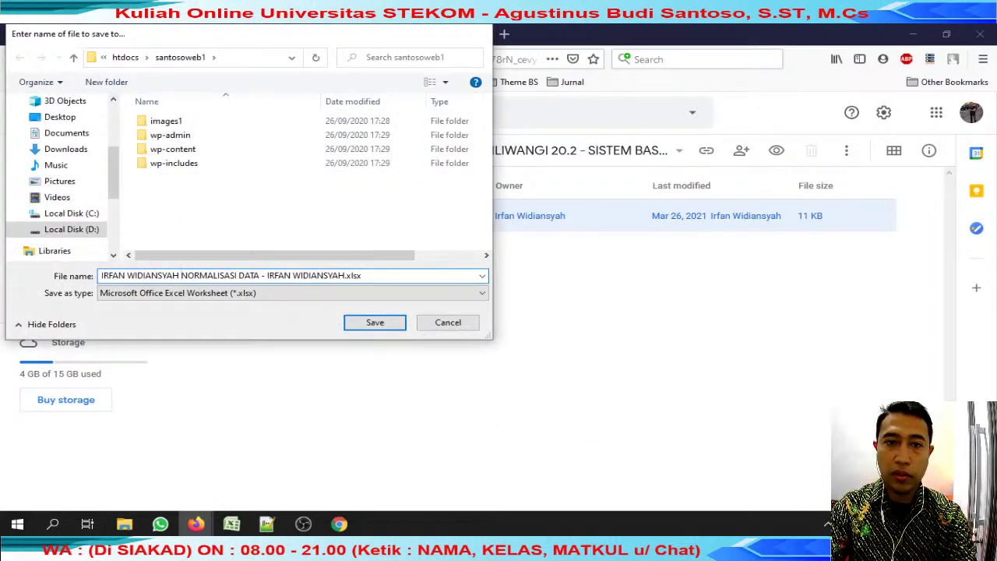
{"action": "left_click", "coordinate": [354, 316]}
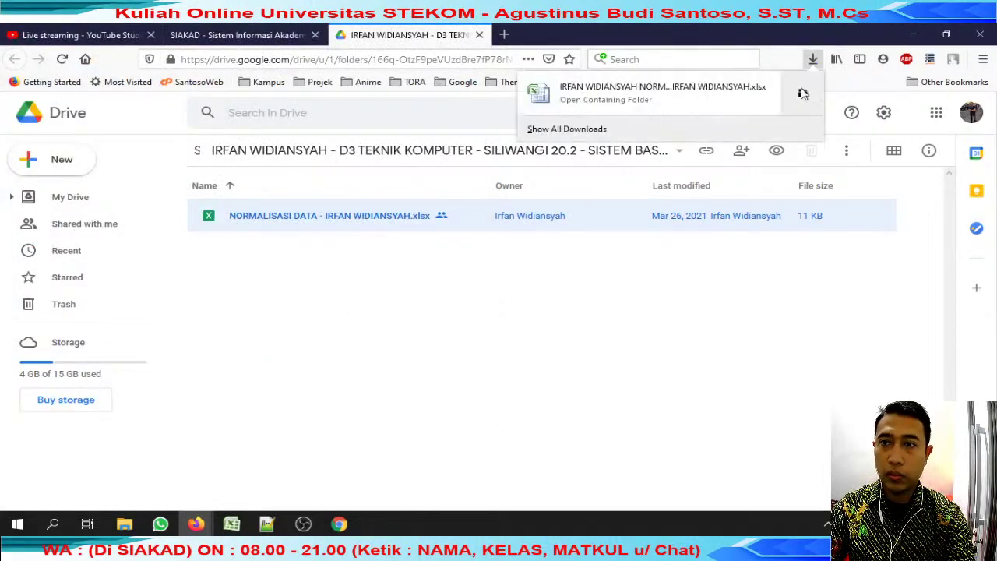
{"action": "key", "text": "alt+Tab"}
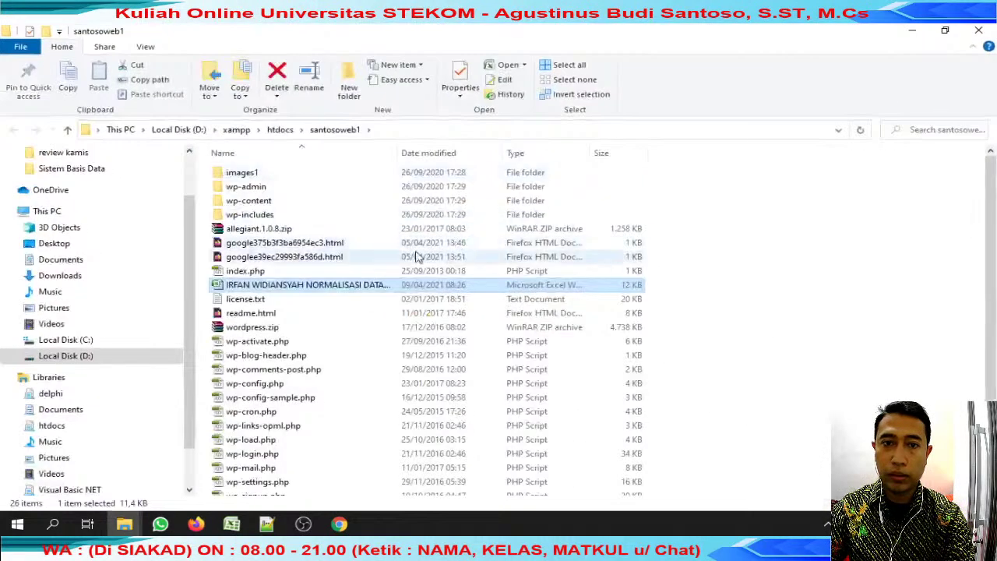
Go to Desktop > review jumat and open the student's NORMALISASI DATA workbook in Excel.
{"action": "scroll", "coordinate": [67, 199], "scroll_direction": "up", "scroll_amount": 2}
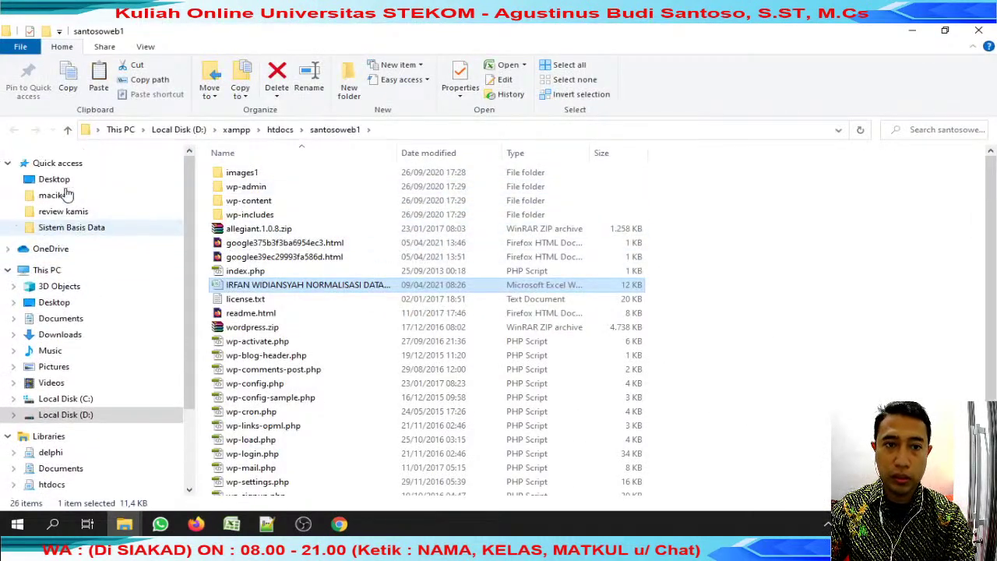
{"action": "left_click", "coordinate": [117, 212]}
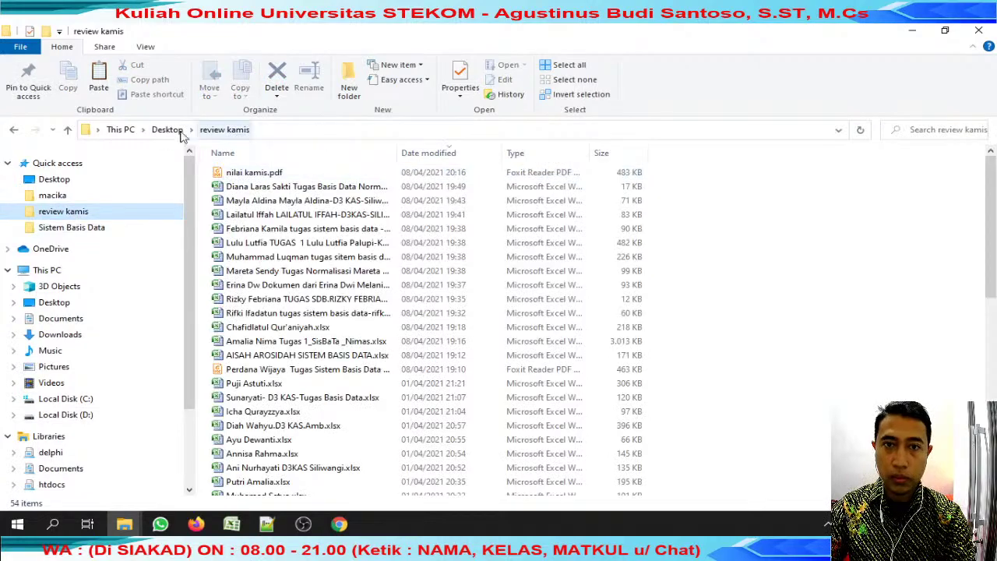
{"action": "left_click", "coordinate": [176, 129]}
{"action": "double_click", "coordinate": [268, 174]}
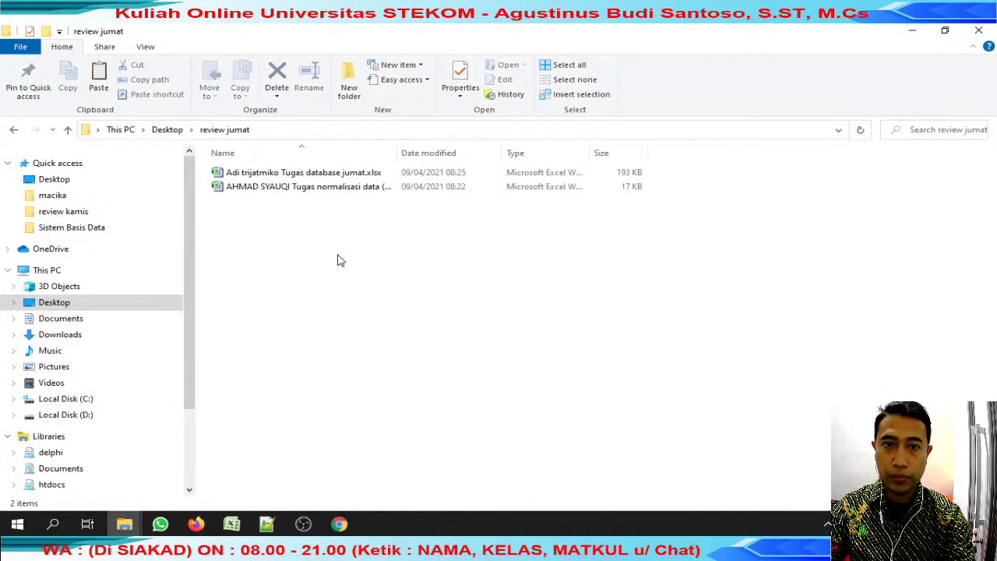
{"action": "double_click", "coordinate": [307, 203]}
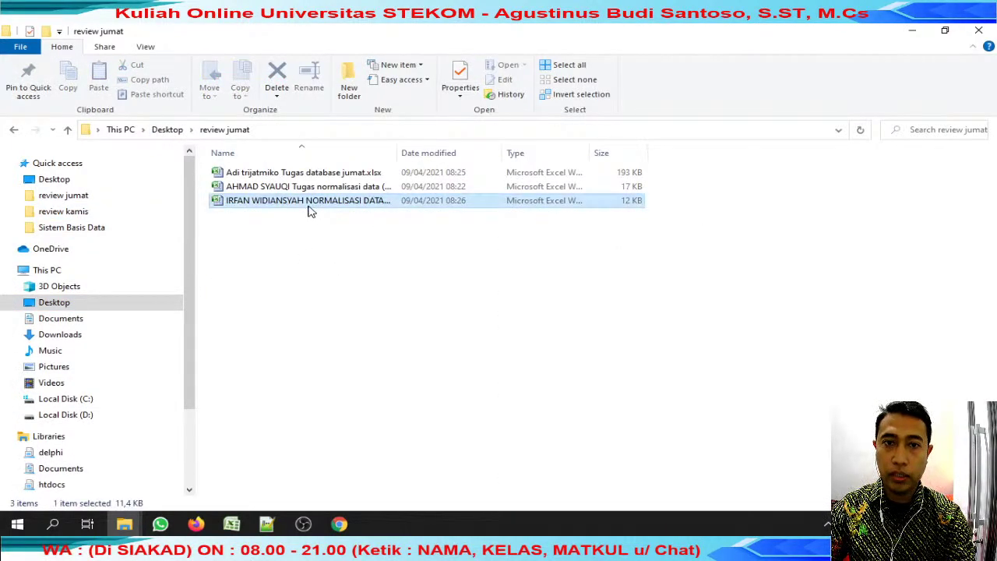
Inspect the before-normalisation table B7:H14 and after-normalisation table B17:G23.
{"action": "scroll", "coordinate": [258, 241], "scroll_direction": "up", "scroll_amount": 2}
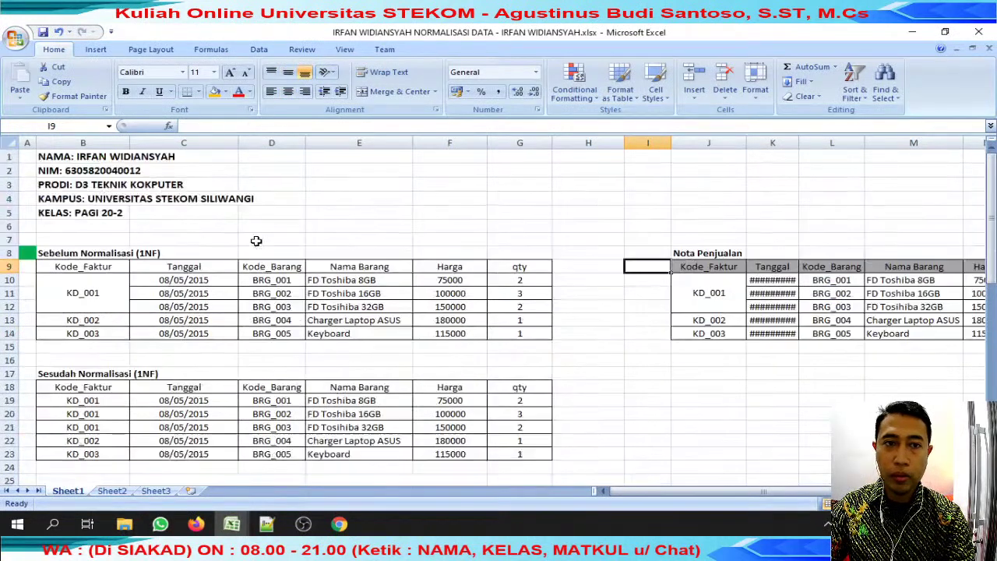
{"action": "scroll", "coordinate": [257, 241], "scroll_direction": "down", "scroll_amount": 1}
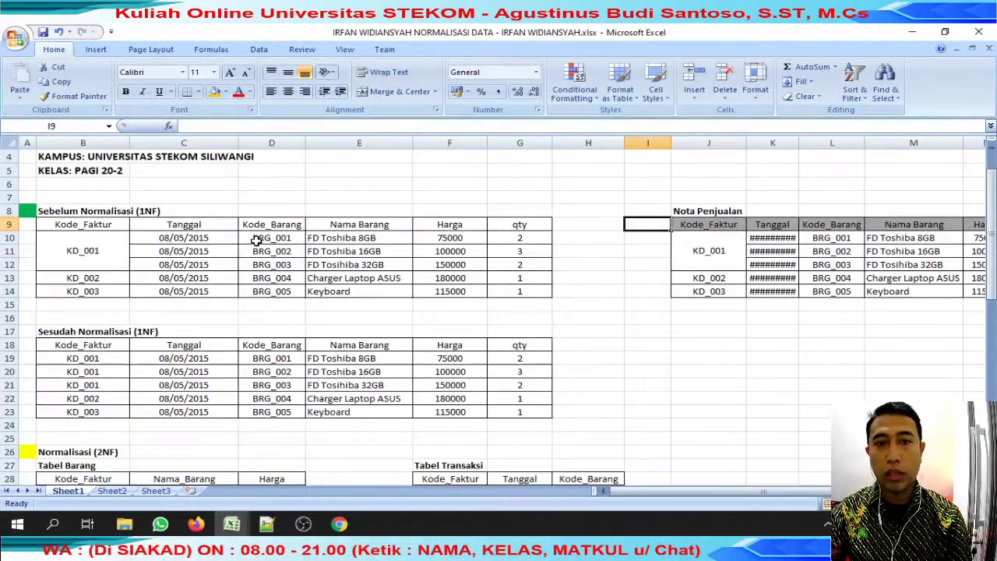
{"action": "left_click_drag", "start_coordinate": [91, 199], "coordinate": [545, 293]}
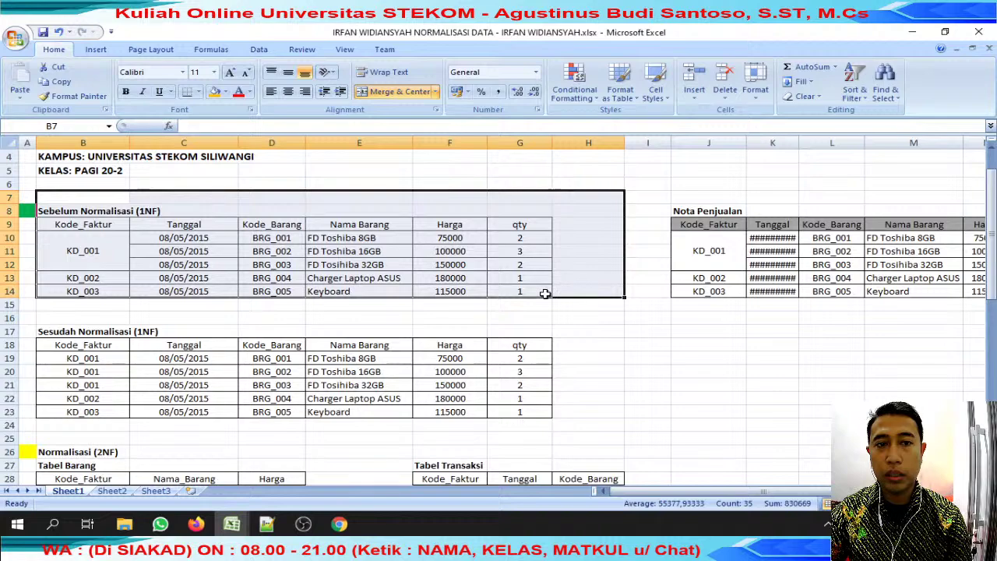
{"action": "scroll", "coordinate": [672, 484], "scroll_direction": "right", "scroll_amount": 2}
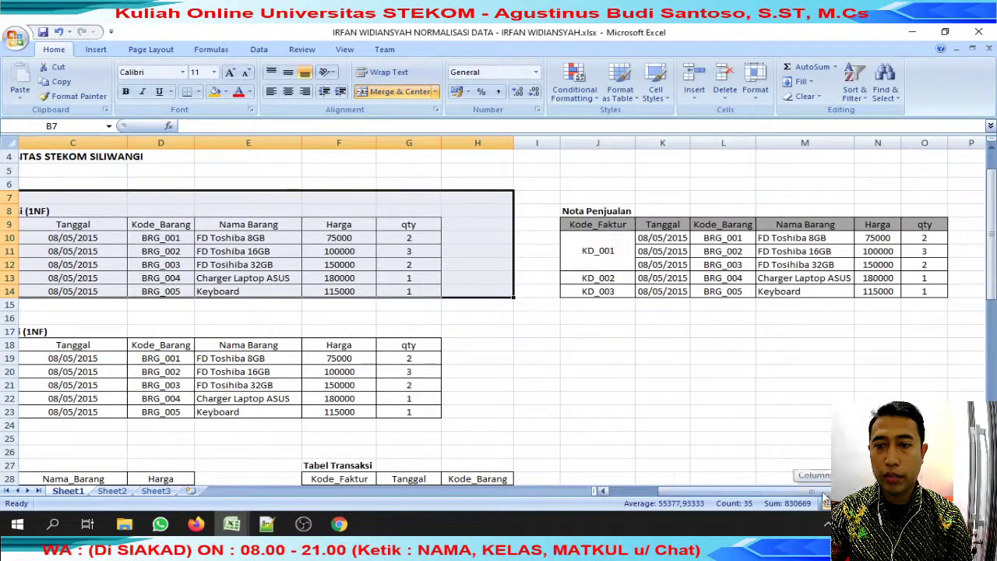
{"action": "scroll", "coordinate": [390, 311], "scroll_direction": "left", "scroll_amount": 2}
{"action": "scroll", "coordinate": [87, 311], "scroll_direction": "down", "scroll_amount": 2}
{"action": "left_click_drag", "start_coordinate": [72, 250], "coordinate": [543, 332]}
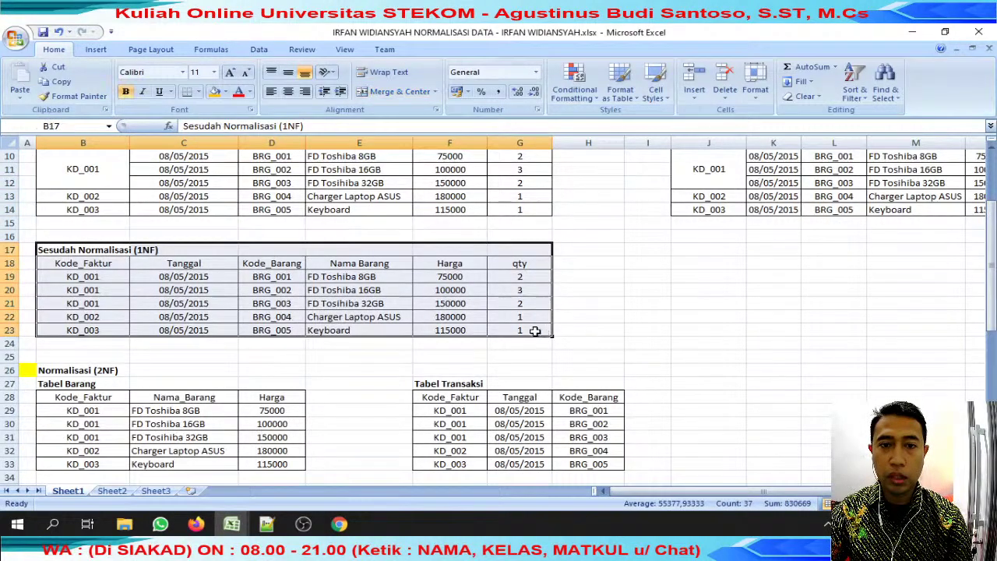
{"action": "scroll", "coordinate": [508, 327], "scroll_direction": "up", "scroll_amount": 2}
Fill the merged KD_001 cell B10 and cells B19:B22 orange.
{"action": "left_click", "coordinate": [67, 251]}
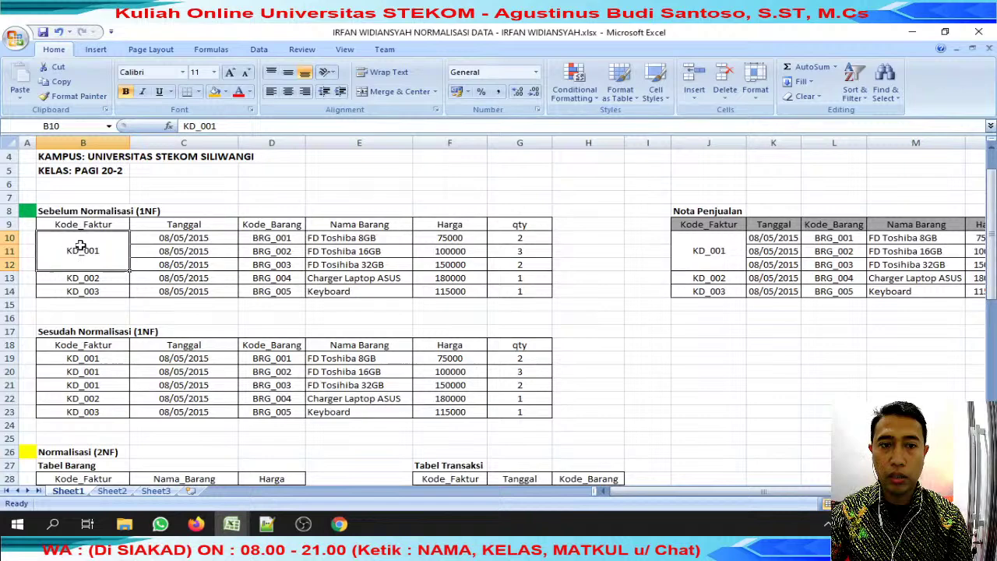
{"action": "left_click", "coordinate": [214, 91]}
{"action": "left_click_drag", "start_coordinate": [85, 359], "coordinate": [99, 396]}
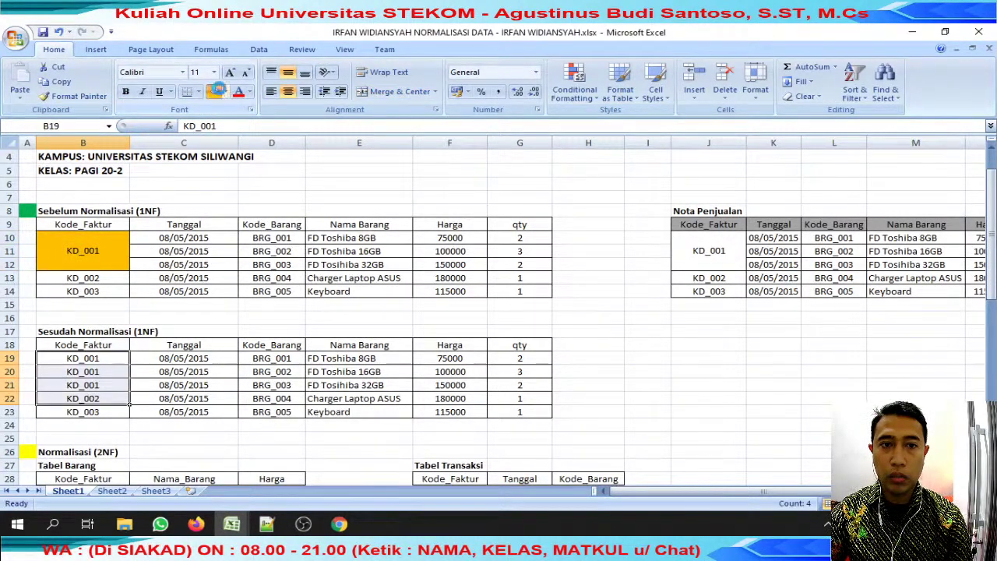
{"action": "left_click", "coordinate": [219, 91]}
Look over the 2NF table and the rest of the workbook.
{"action": "scroll", "coordinate": [260, 249], "scroll_direction": "down", "scroll_amount": 5}
{"action": "left_click_drag", "start_coordinate": [84, 249], "coordinate": [369, 312]}
{"action": "left_click", "coordinate": [369, 277]}
{"action": "scroll", "coordinate": [369, 277], "scroll_direction": "down", "scroll_amount": 12}
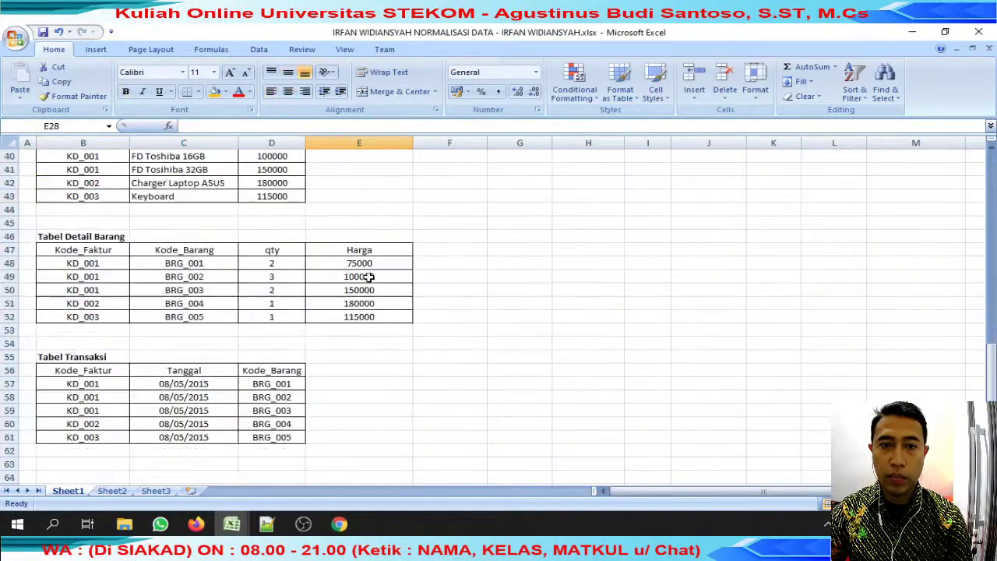
{"action": "scroll", "coordinate": [369, 277], "scroll_direction": "up", "scroll_amount": 18}
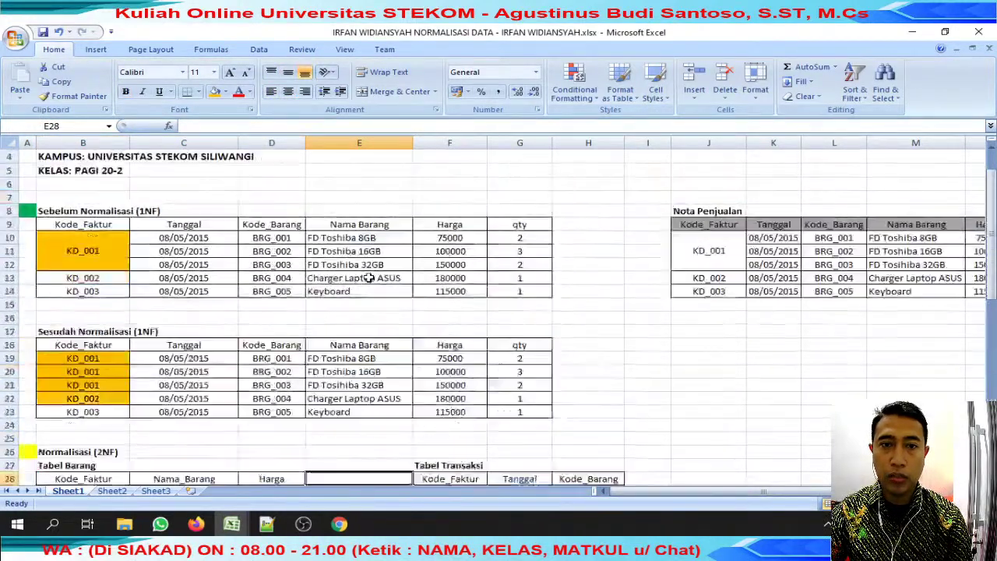
{"action": "scroll", "coordinate": [362, 287], "scroll_direction": "down", "scroll_amount": 13}
{"action": "scroll", "coordinate": [362, 287], "scroll_direction": "up", "scroll_amount": 6}
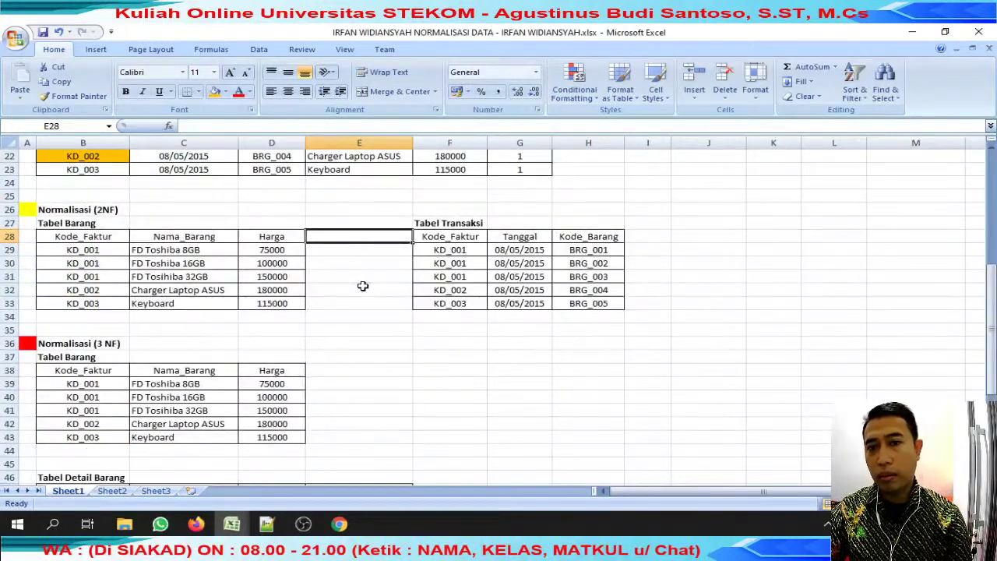
{"action": "scroll", "coordinate": [362, 286], "scroll_direction": "up", "scroll_amount": 4}
{"action": "scroll", "coordinate": [362, 287], "scroll_direction": "up", "scroll_amount": 3}
{"action": "scroll", "coordinate": [362, 288], "scroll_direction": "down", "scroll_amount": 11}
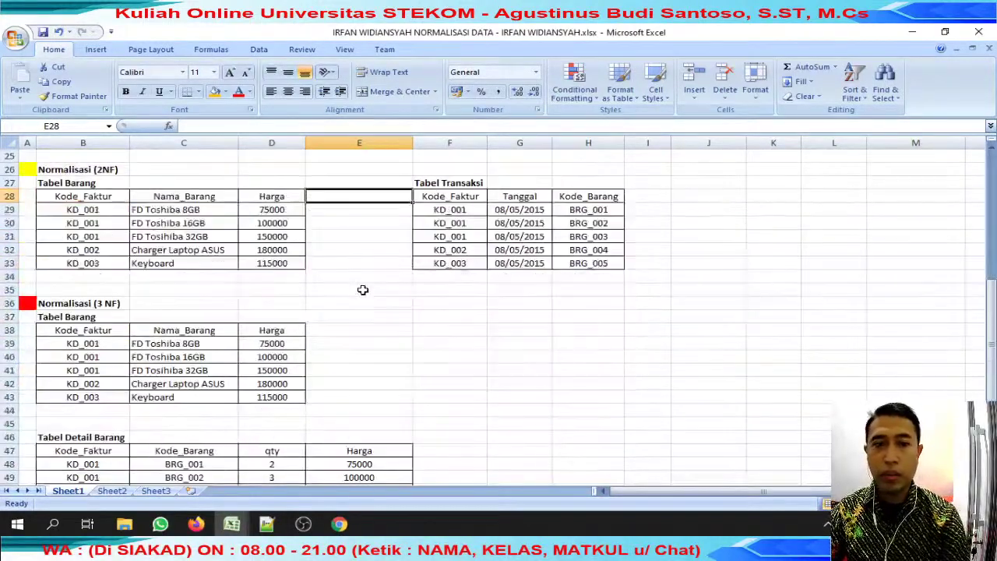
{"action": "scroll", "coordinate": [362, 290], "scroll_direction": "down", "scroll_amount": 5}
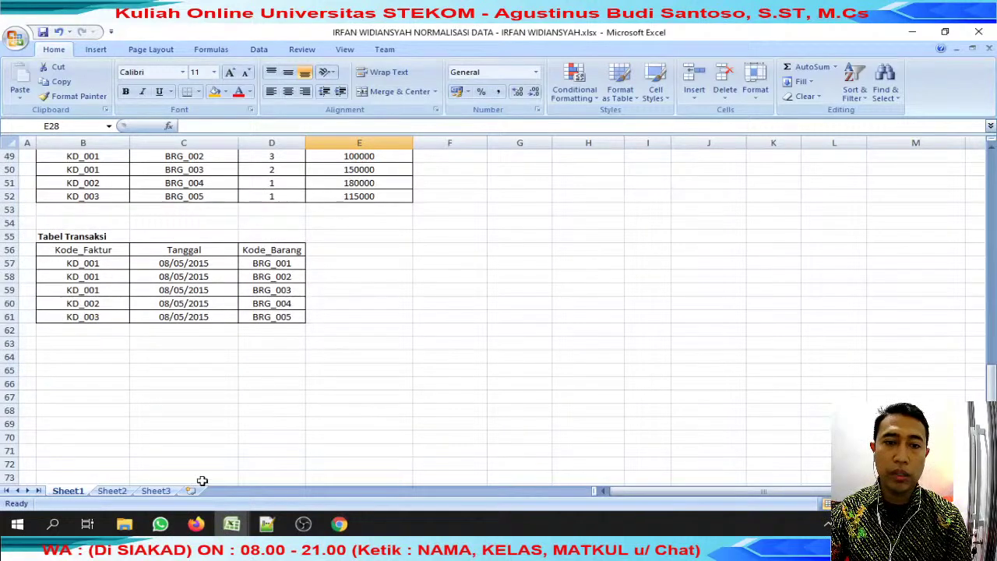
{"action": "left_click", "coordinate": [160, 524]}
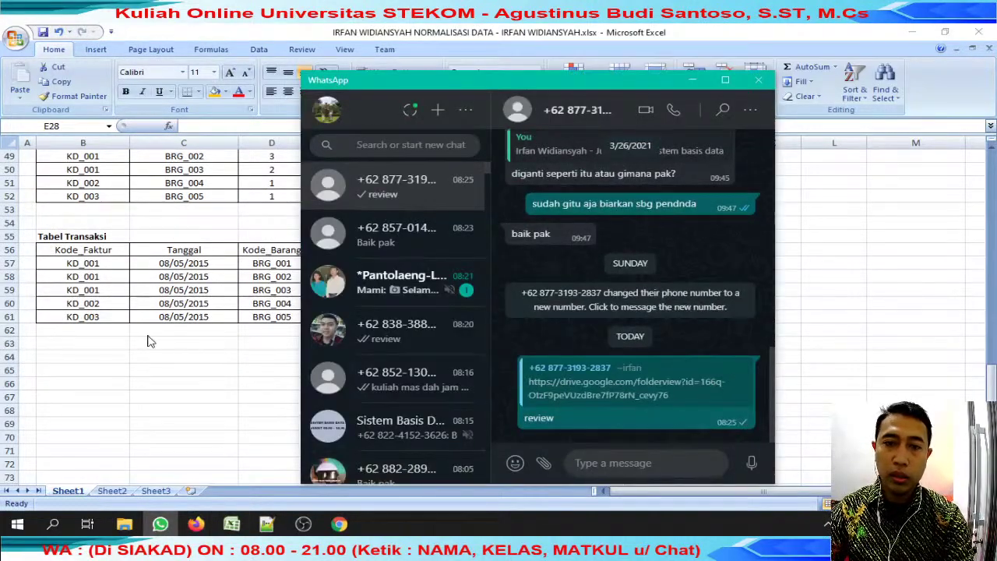
Enter '70 kurg' in the student's week-7 cell J22, then select the first part of C23's name.
{"action": "key", "text": "alt+Tab"}
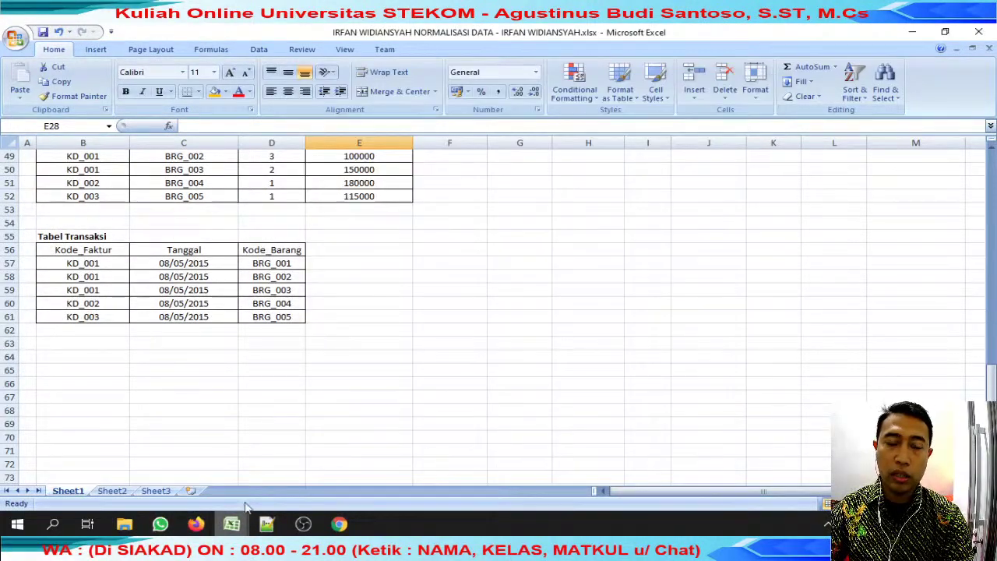
{"action": "scroll", "coordinate": [247, 253], "scroll_direction": "up", "scroll_amount": 3}
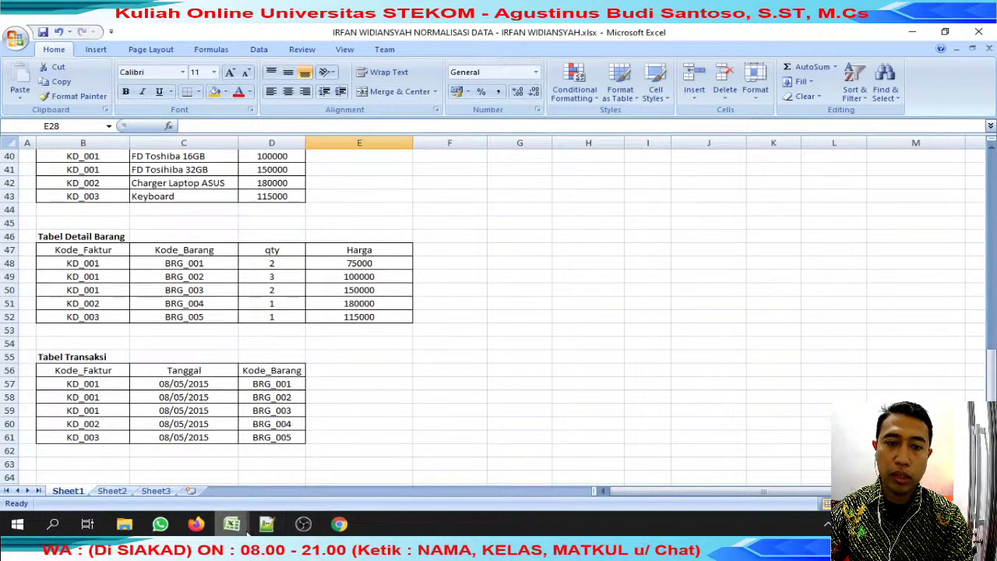
{"action": "key", "text": "alt+Tab"}
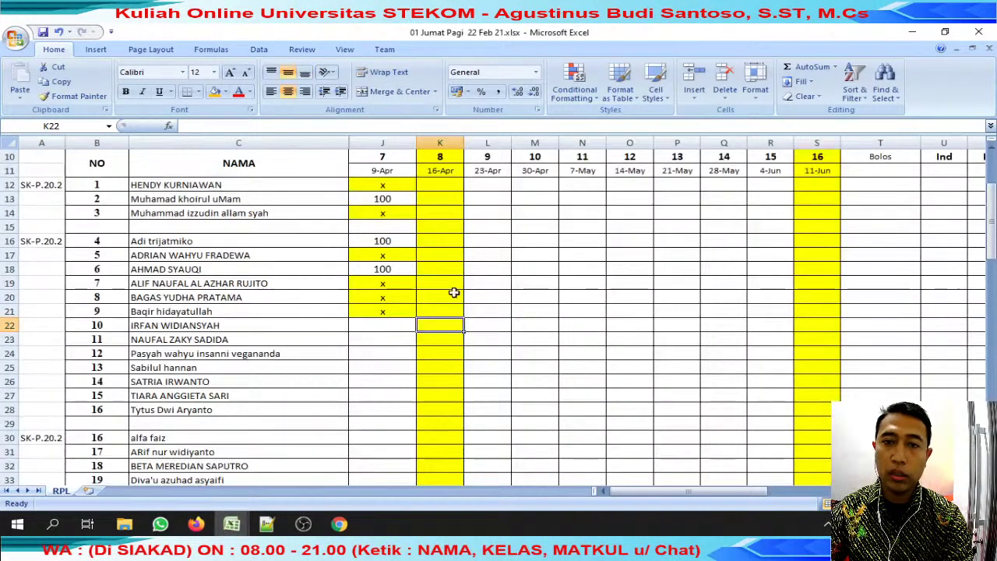
{"action": "left_click", "coordinate": [392, 325]}
{"action": "type", "text": "70"}
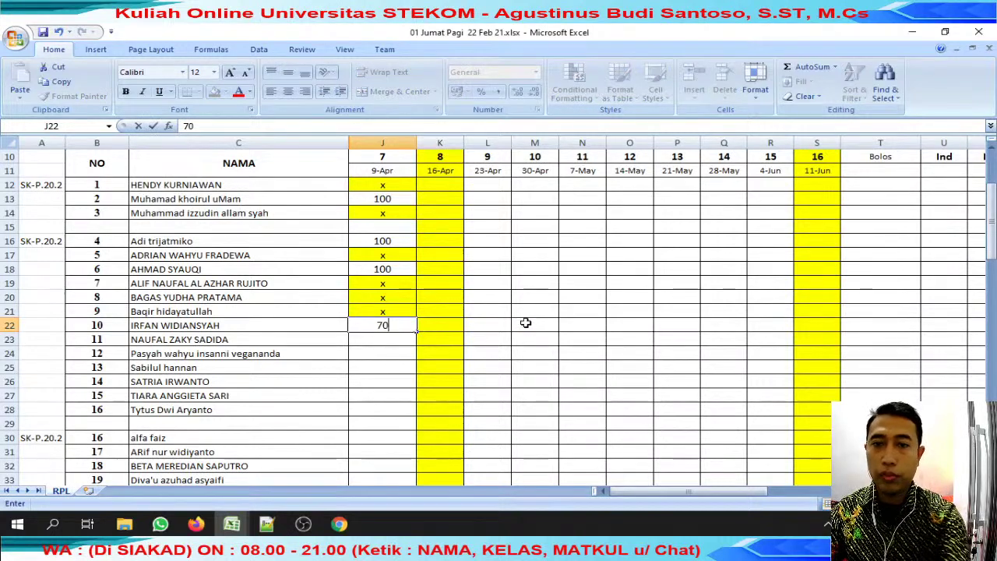
{"action": "key", "text": "Tab"}
{"action": "left_click", "coordinate": [405, 326]}
{"action": "type", "text": "ku"}
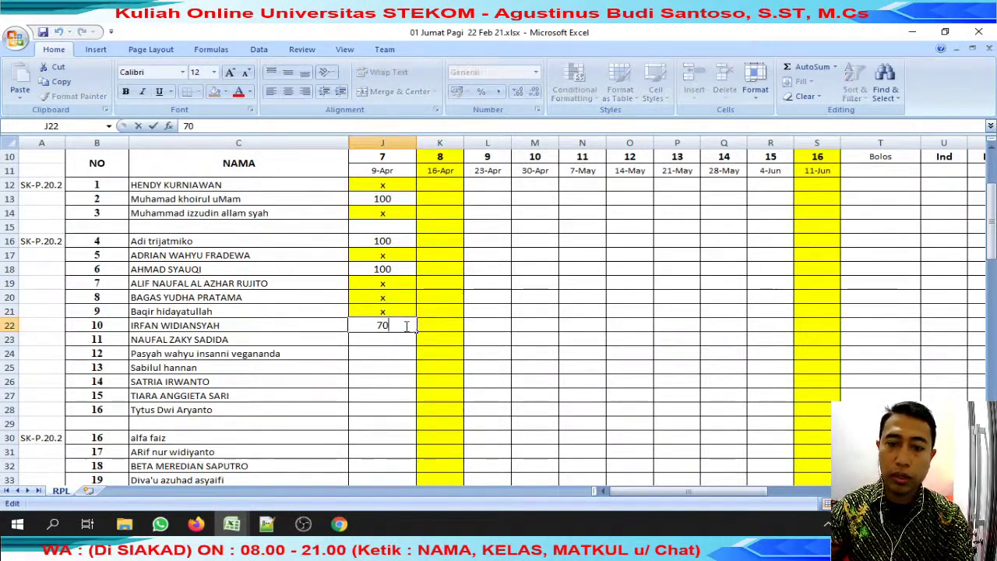
{"action": "type", "text": "rg"}
{"action": "key", "text": "Return"}
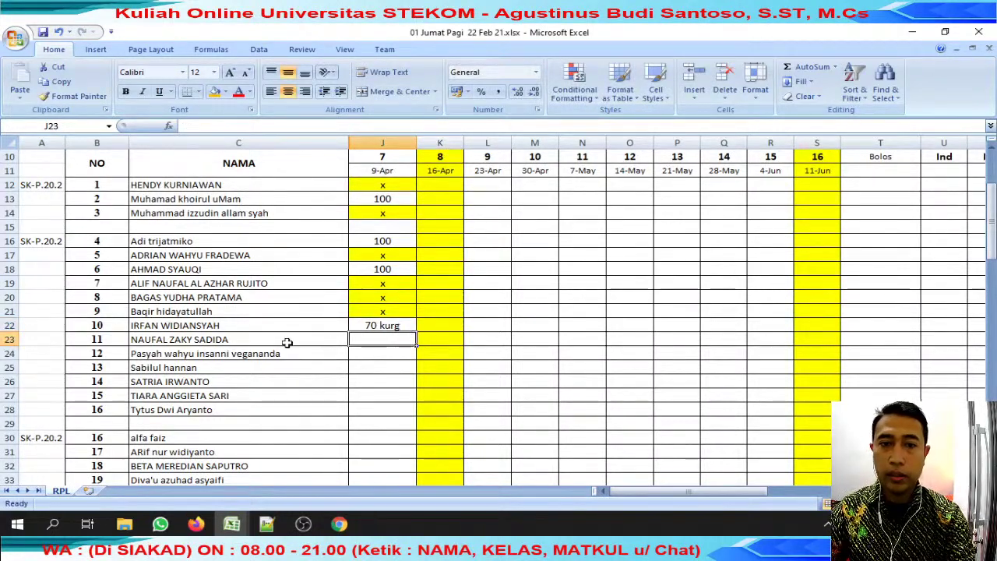
{"action": "left_click", "coordinate": [305, 342]}
{"action": "left_click_drag", "start_coordinate": [246, 126], "coordinate": [184, 125]}
{"action": "key", "text": "ctrl+c"}
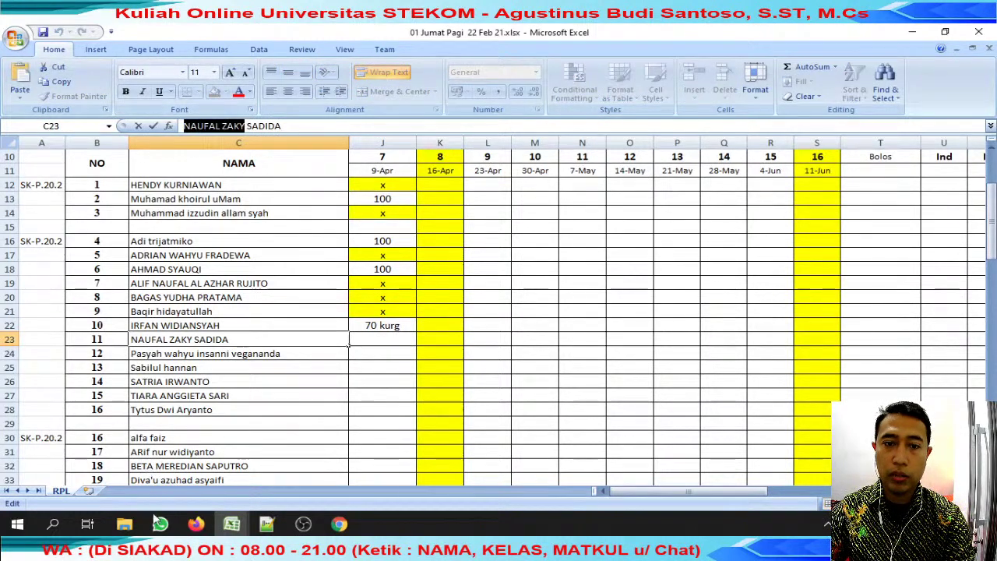
Find the student's chat by the pasted name and reply 'review' to their Drive-link submission.
{"action": "left_click", "coordinate": [159, 523]}
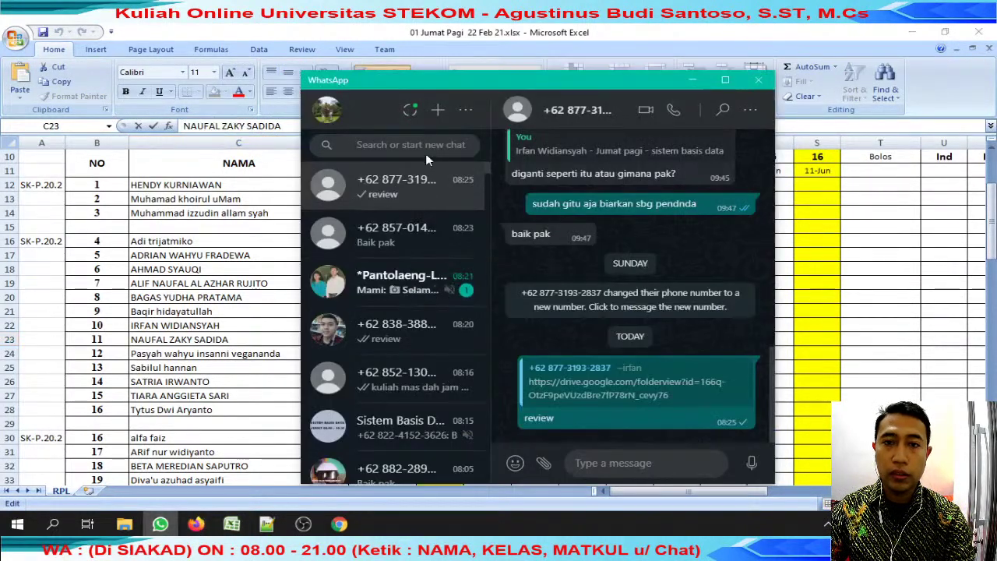
{"action": "key", "text": "ctrl+v"}
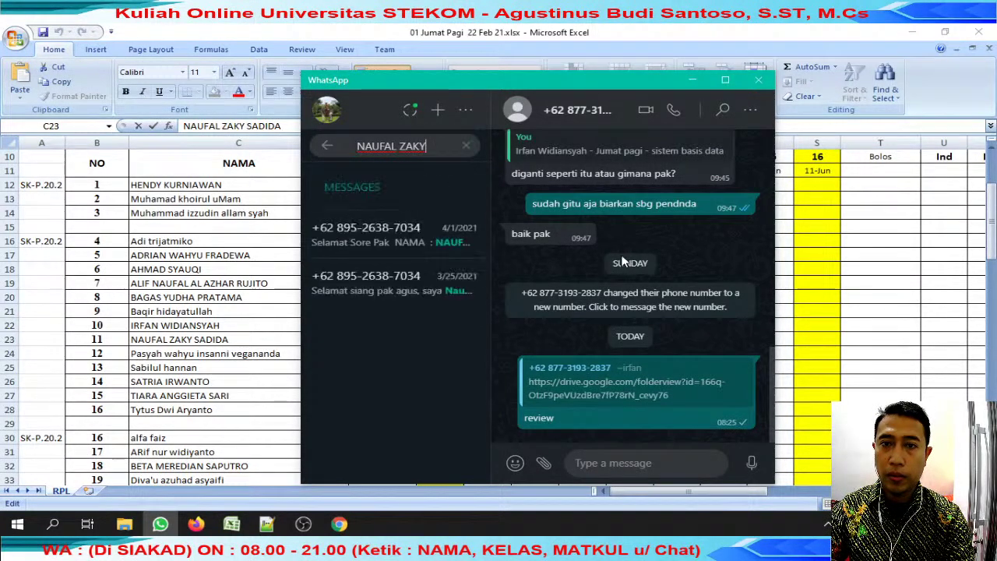
{"action": "left_click", "coordinate": [399, 233]}
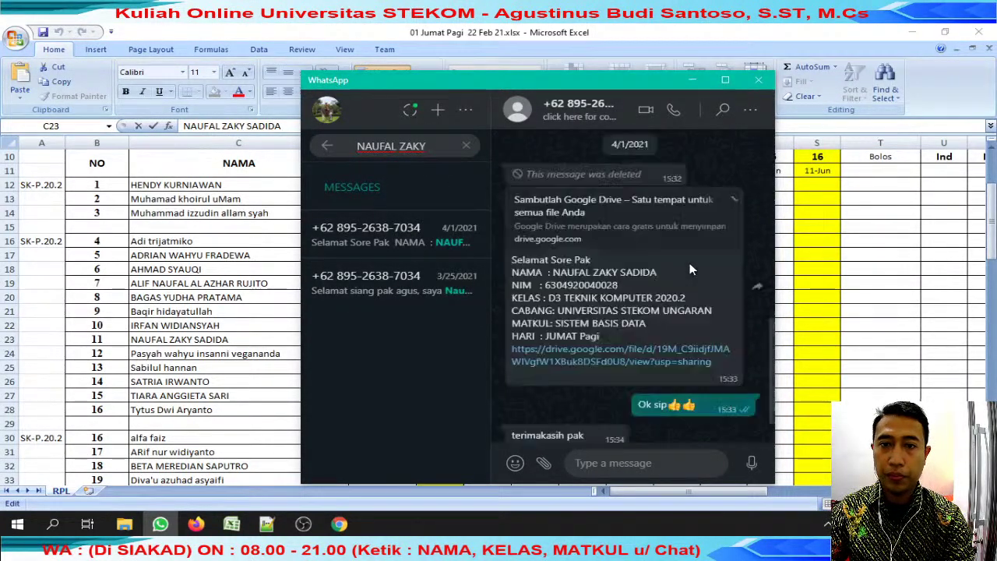
{"action": "left_click", "coordinate": [727, 204]}
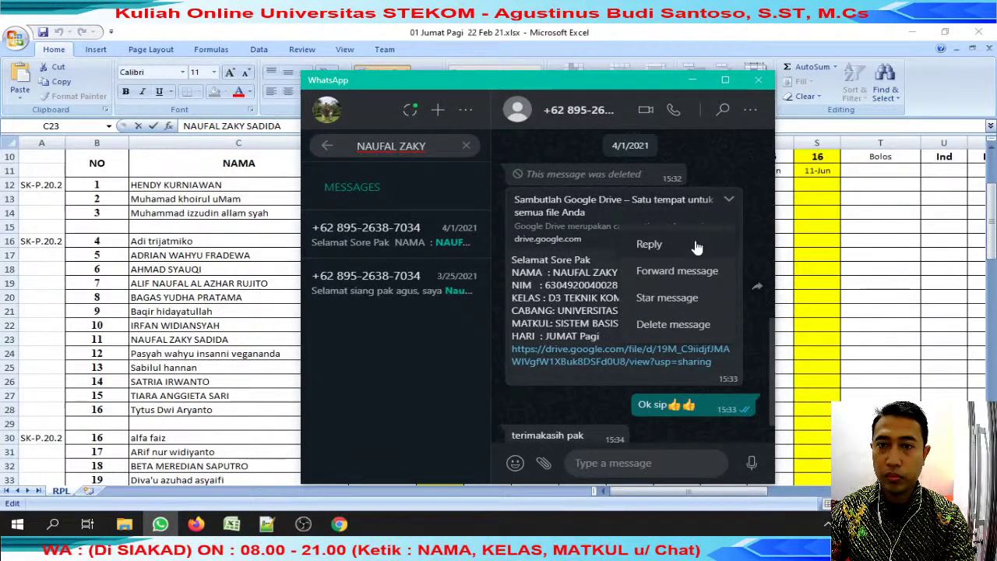
{"action": "left_click", "coordinate": [696, 243]}
{"action": "type", "text": "review"}
{"action": "key", "text": "Return"}
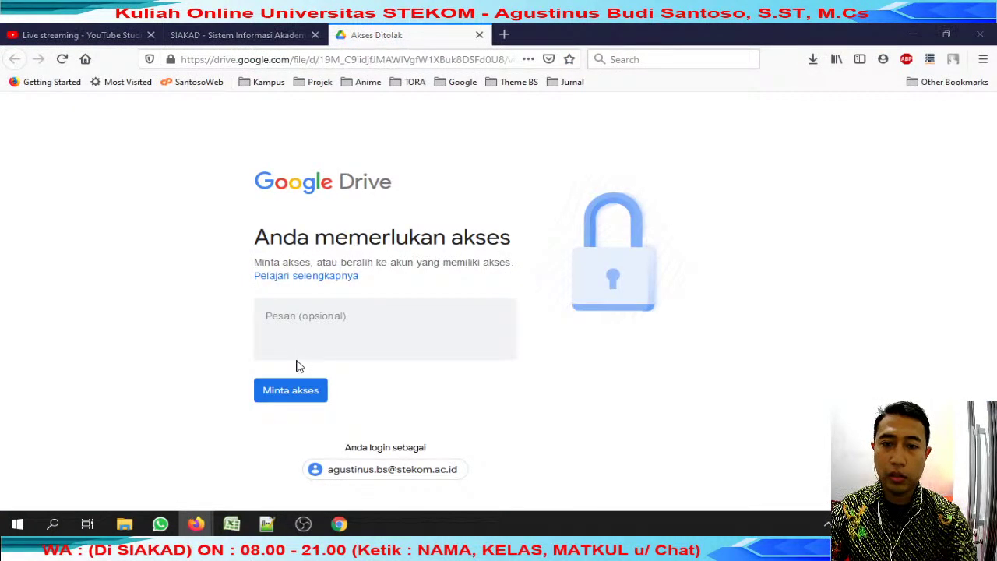
Capture a rectangular screenshot of the Drive access-denied page with FastStone Capture.
{"action": "key", "text": "super"}
{"action": "type", "text": "fast"}
{"action": "left_click", "coordinate": [133, 152]}
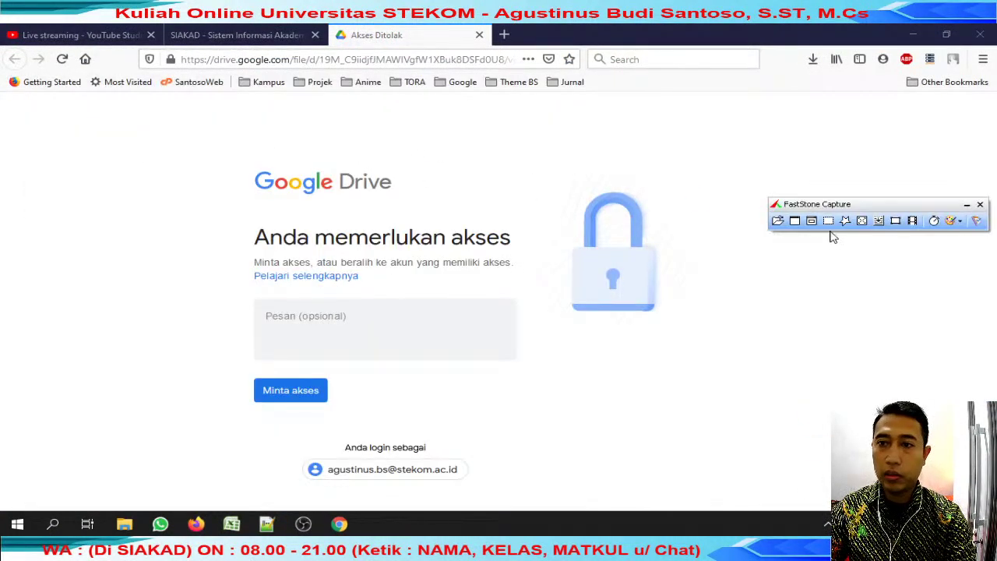
{"action": "left_click", "coordinate": [831, 222]}
{"action": "left_click_drag", "start_coordinate": [213, 138], "coordinate": [643, 496]}
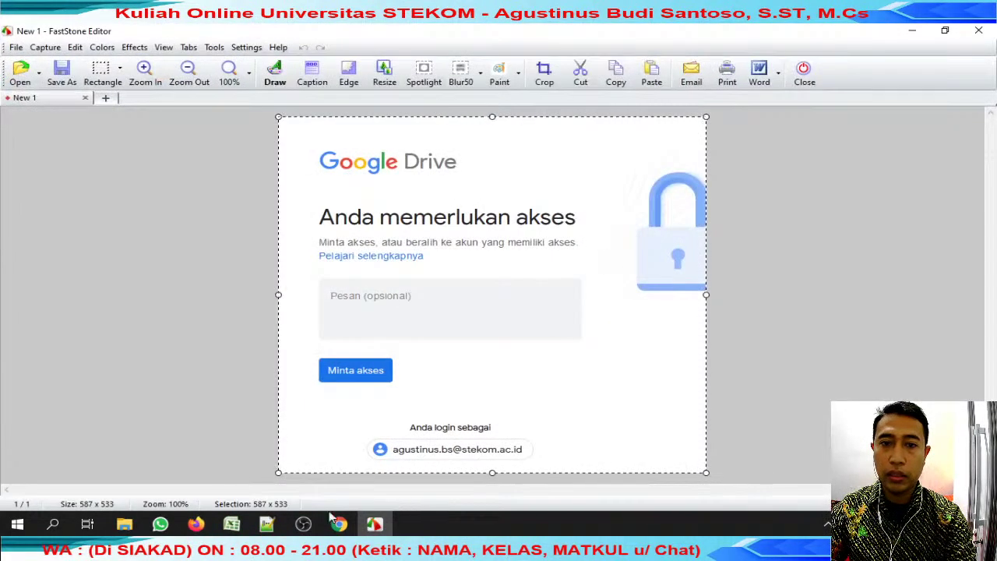
Send the screenshot to the student's WhatsApp chat with the note 'di totalk'.
{"action": "left_click", "coordinate": [173, 527]}
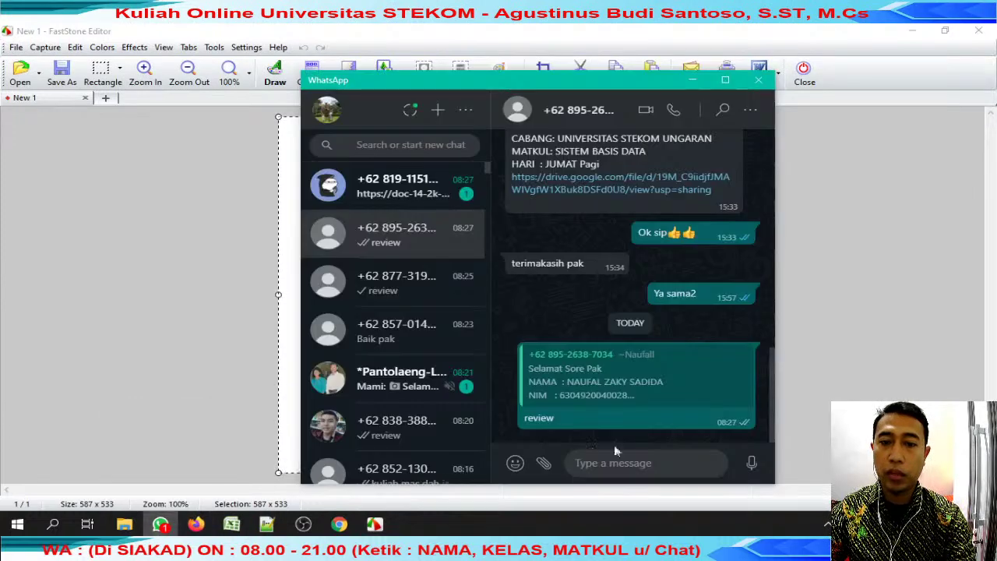
{"action": "key", "text": "ctrl+v"}
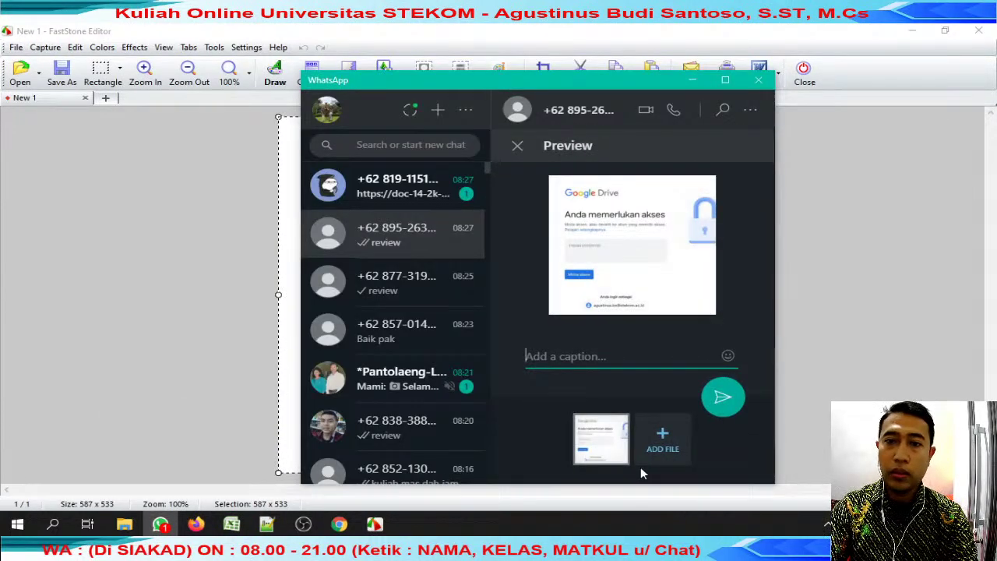
{"action": "key", "text": "Escape"}
{"action": "type", "text": "di tot"}
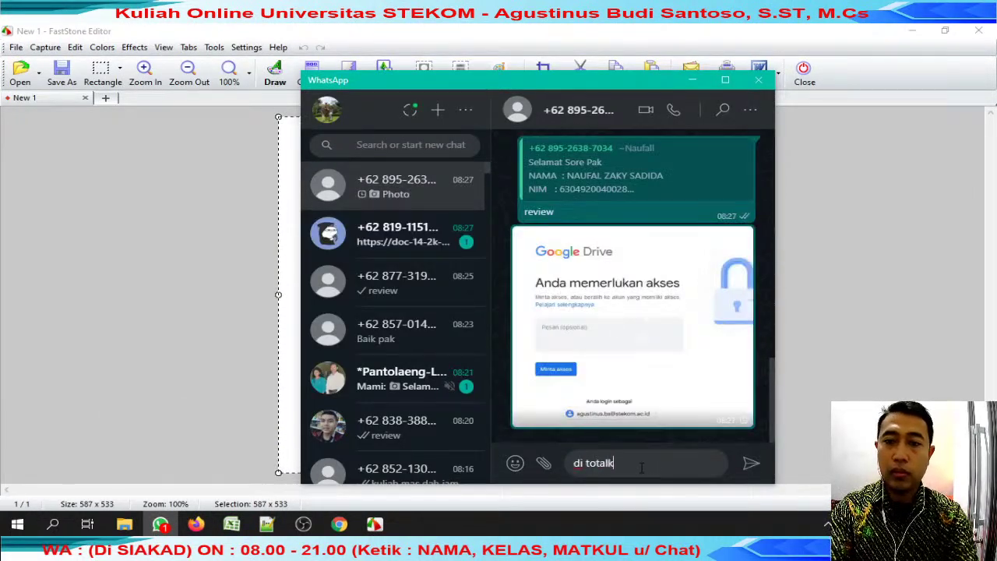
{"action": "type", "text": "alk"}
{"action": "key", "text": "alt+Tab"}
Close the screenshot editor and Drive page, then save and close the other student workbook.
{"action": "left_click", "coordinate": [808, 74]}
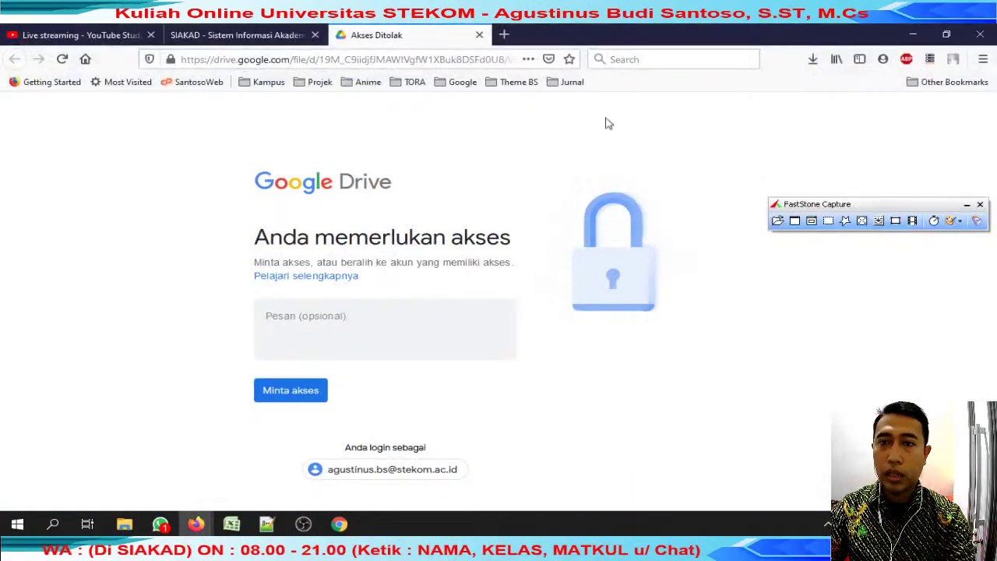
{"action": "left_click", "coordinate": [479, 34]}
{"action": "mouse_move", "coordinate": [232, 524]}
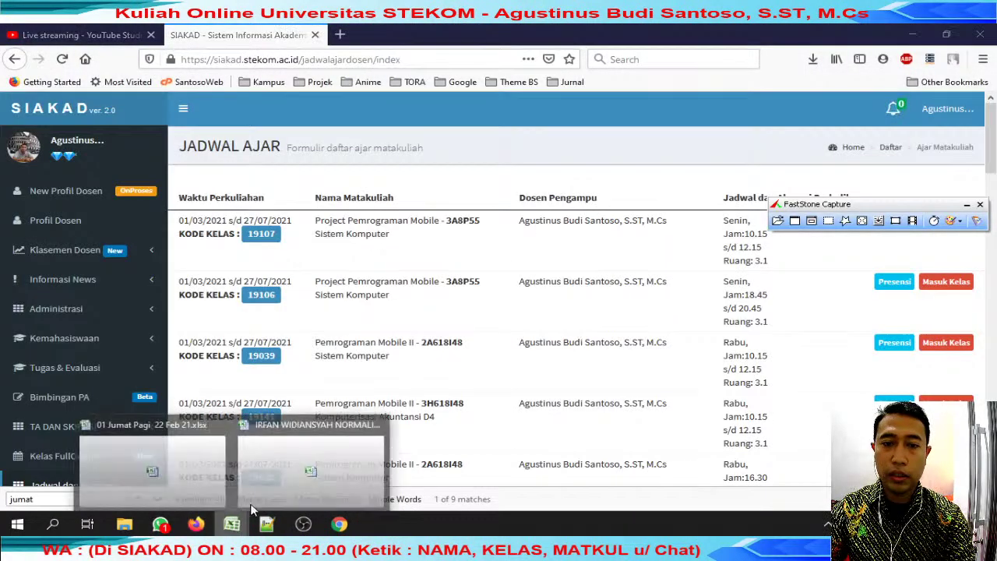
{"action": "left_click", "coordinate": [372, 428]}
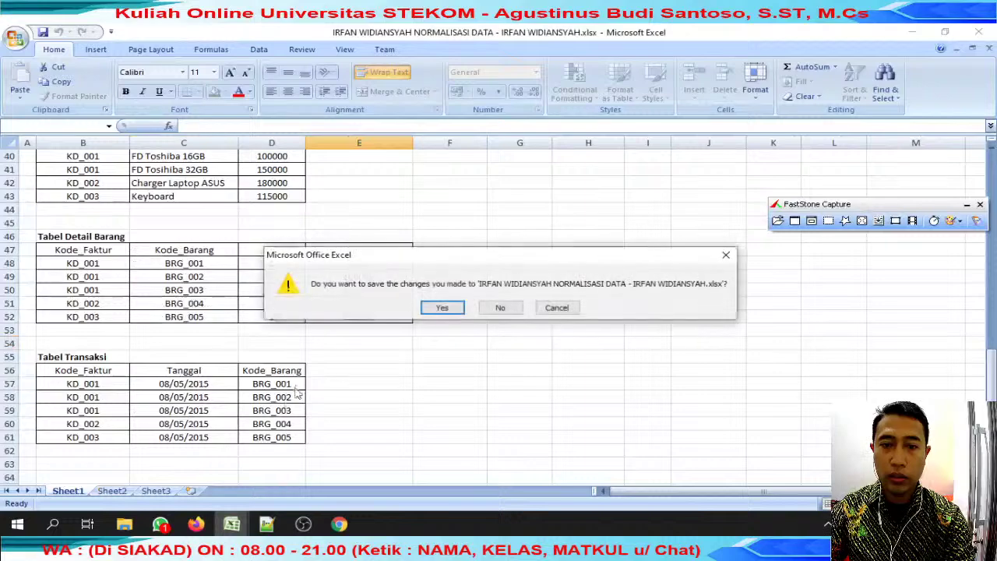
{"action": "left_click", "coordinate": [425, 310]}
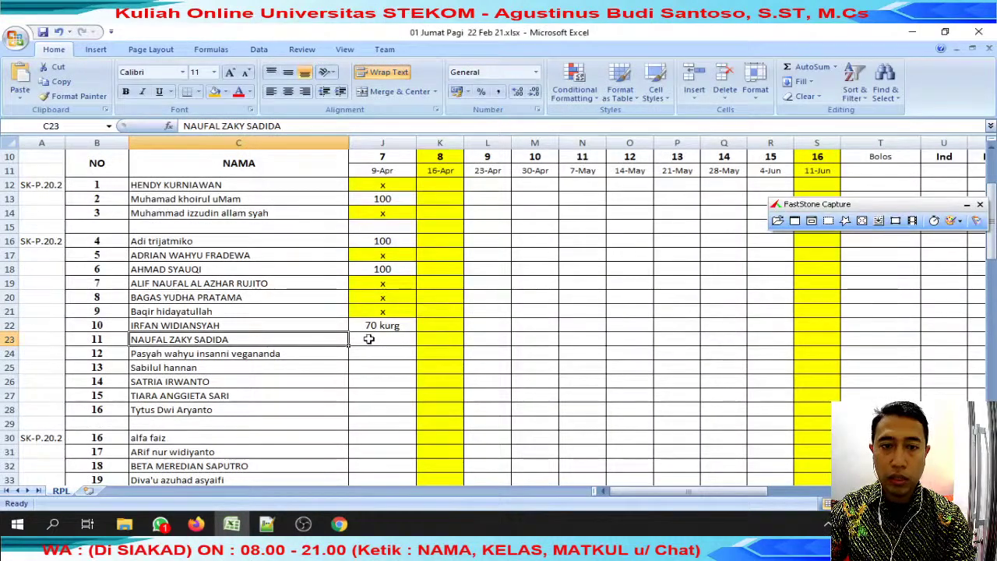
Enter 'tolak drive' in cell J23 and fill it light blue.
{"action": "left_click", "coordinate": [388, 340]}
{"action": "type", "text": "to"}
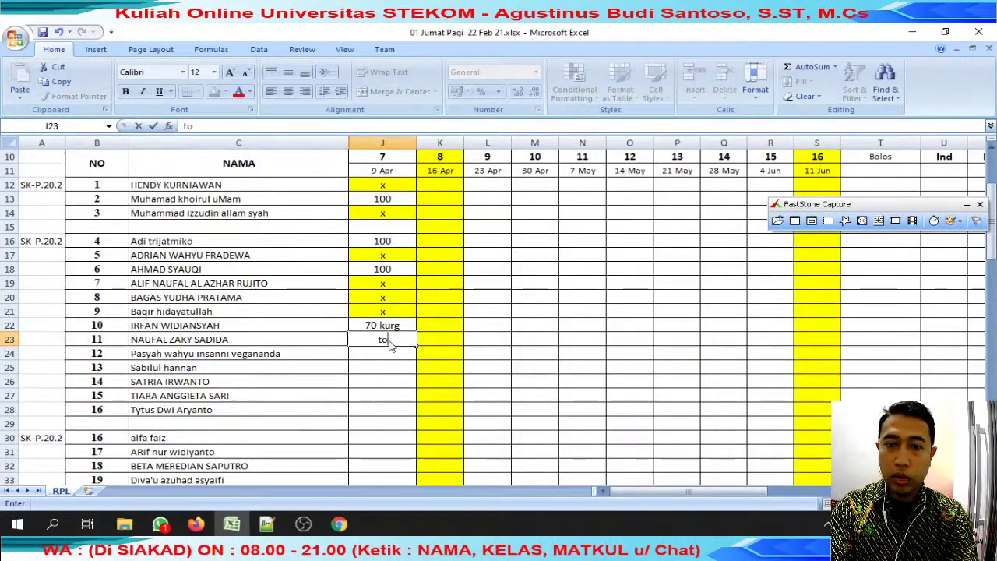
{"action": "type", "text": "lak direv"}
{"action": "key", "text": "BackSpace"}
{"action": "key", "text": "BackSpace"}
{"action": "key", "text": "BackSpace"}
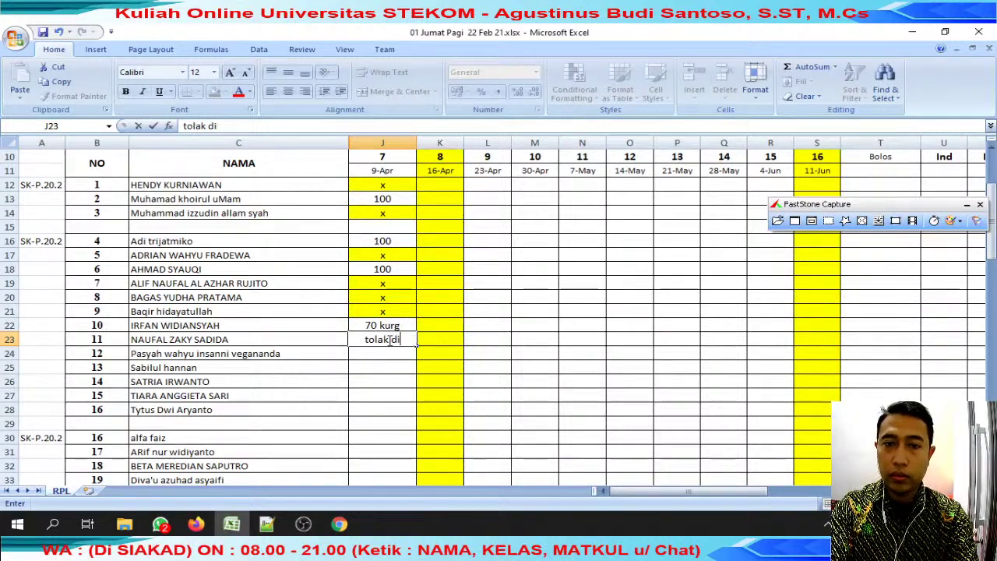
{"action": "key", "text": "ctrl+Return"}
{"action": "left_click", "coordinate": [225, 92]}
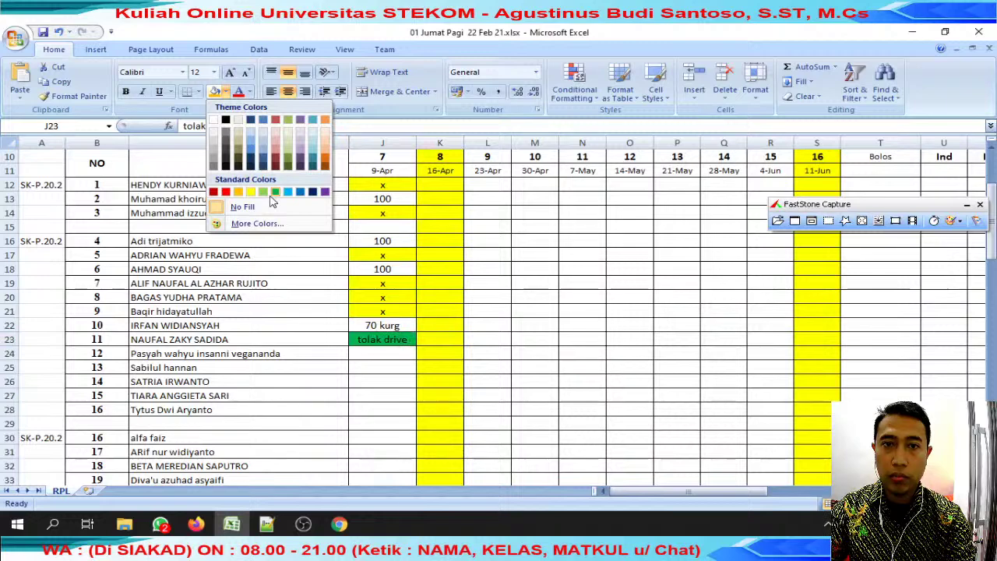
{"action": "left_click", "coordinate": [287, 191]}
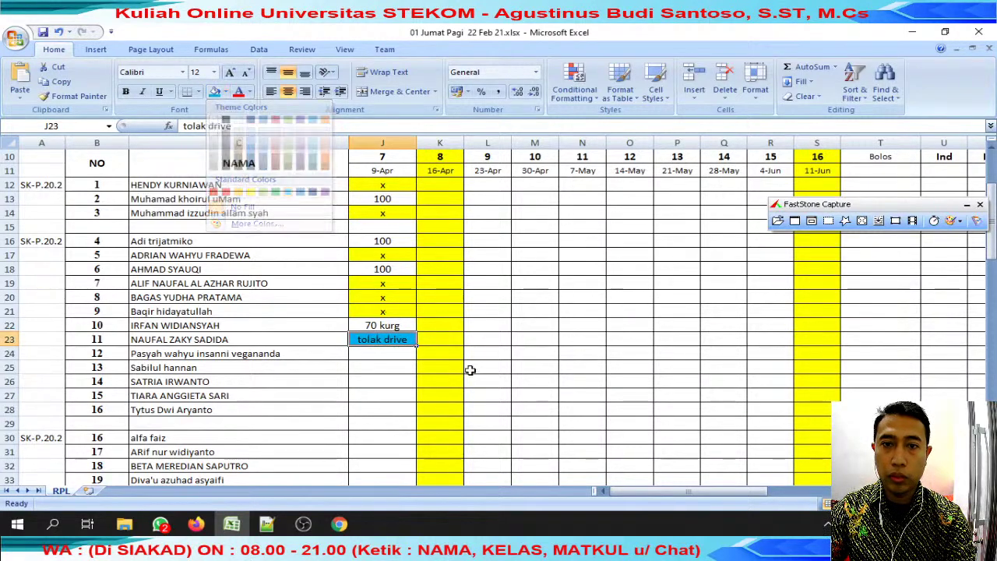
Copy the next student's name from C24 and paste it into the WhatsApp chat search.
{"action": "left_click", "coordinate": [311, 358]}
{"action": "left_click", "coordinate": [248, 127]}
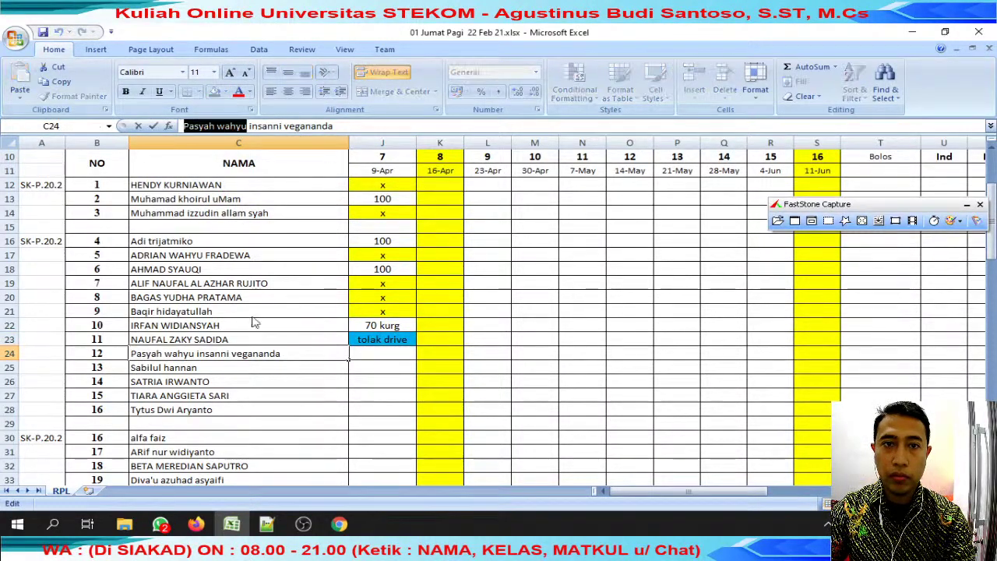
{"action": "left_click", "coordinate": [161, 523]}
{"action": "left_click", "coordinate": [410, 145]}
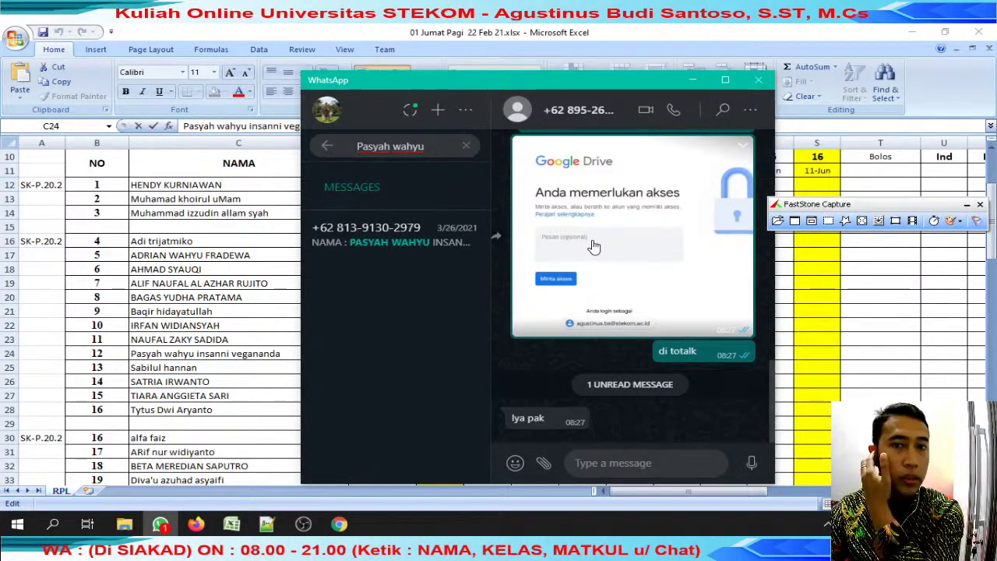
Reply 'review' to the student's spreadsheet message and open its Google Sheets link.
{"action": "left_click", "coordinate": [421, 240]}
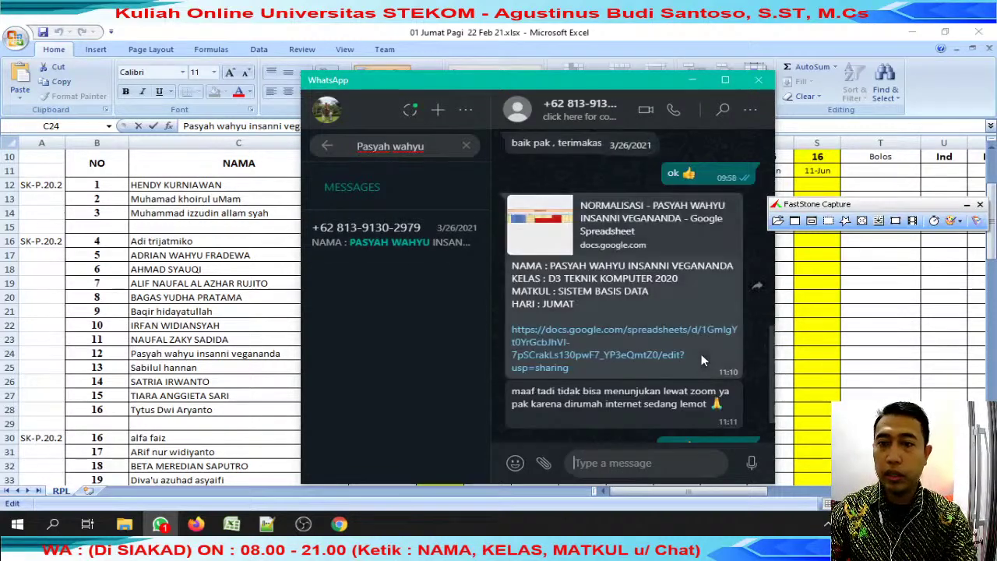
{"action": "left_click", "coordinate": [728, 206]}
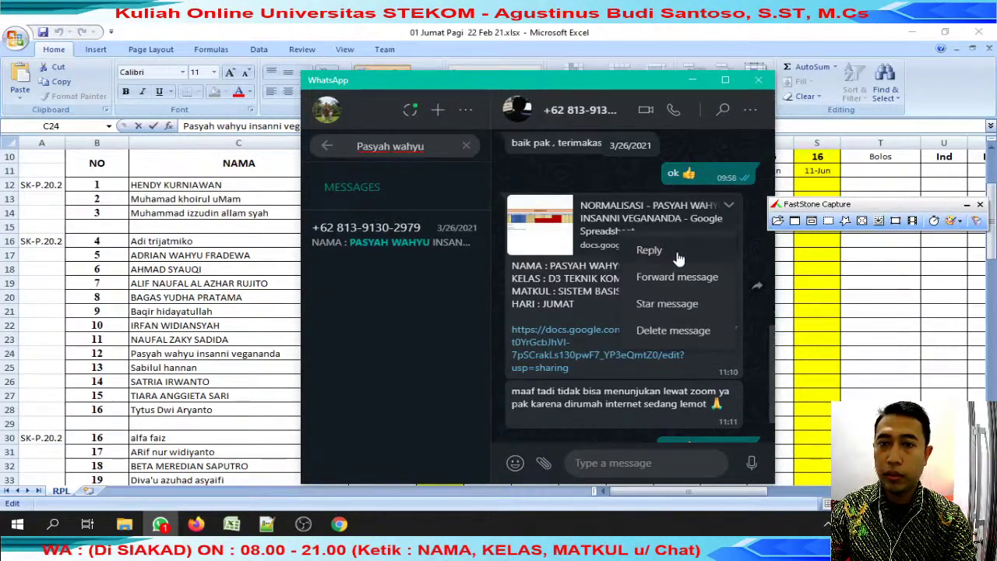
{"action": "left_click", "coordinate": [677, 251]}
{"action": "type", "text": "review"}
{"action": "key", "text": "Return"}
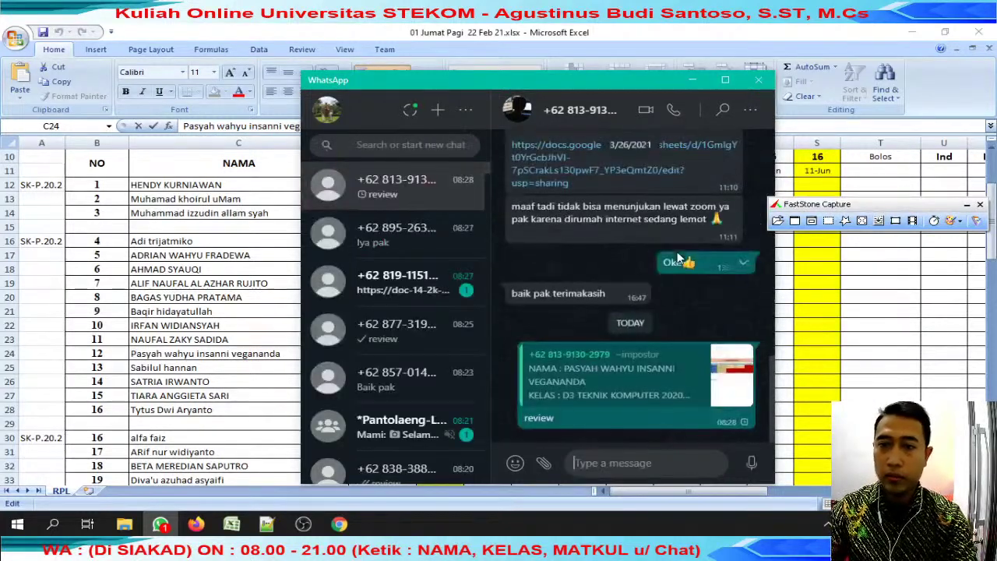
{"action": "left_click", "coordinate": [594, 180]}
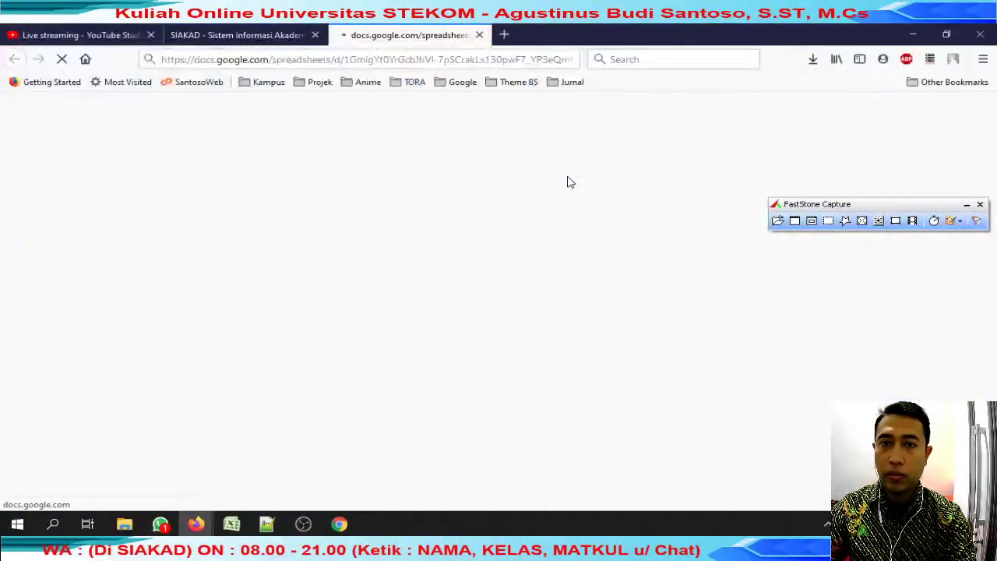
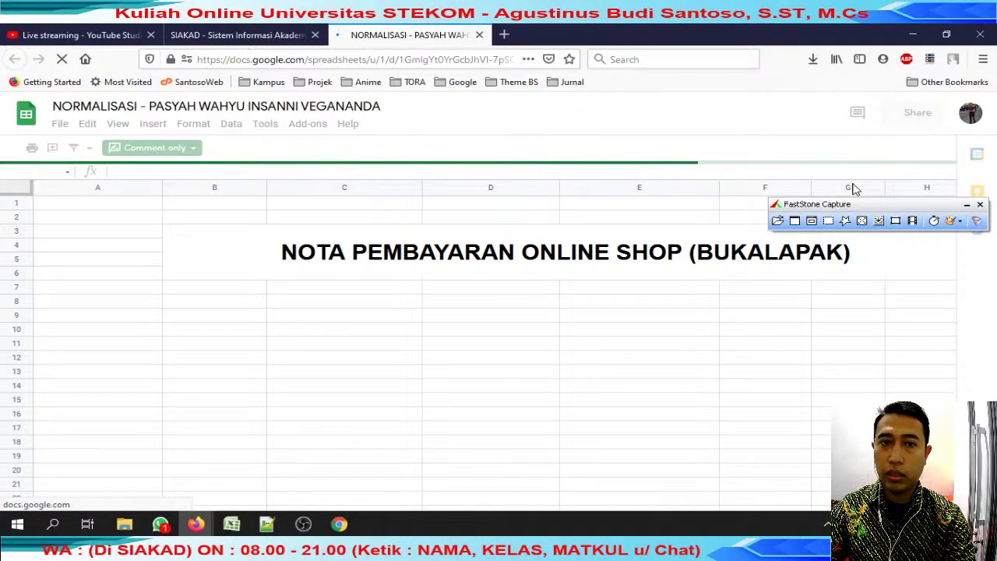
Clear the screen-capture toolbar and the signed-in account notice from the Sheets window.
{"action": "left_click", "coordinate": [967, 205]}
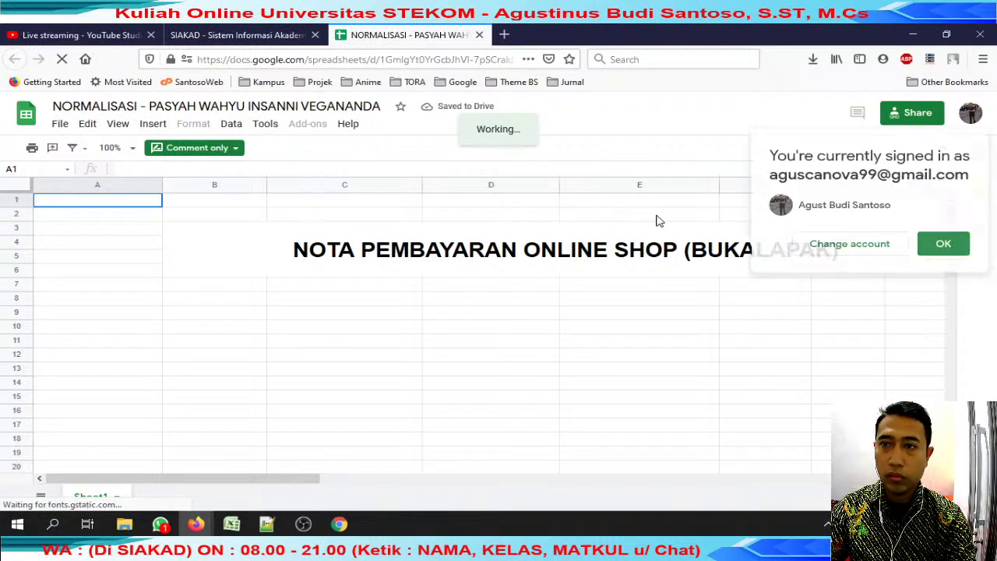
{"action": "left_click", "coordinate": [944, 246]}
{"action": "scroll", "coordinate": [374, 298], "scroll_direction": "down", "scroll_amount": 3}
{"action": "scroll", "coordinate": [375, 298], "scroll_direction": "up", "scroll_amount": 3}
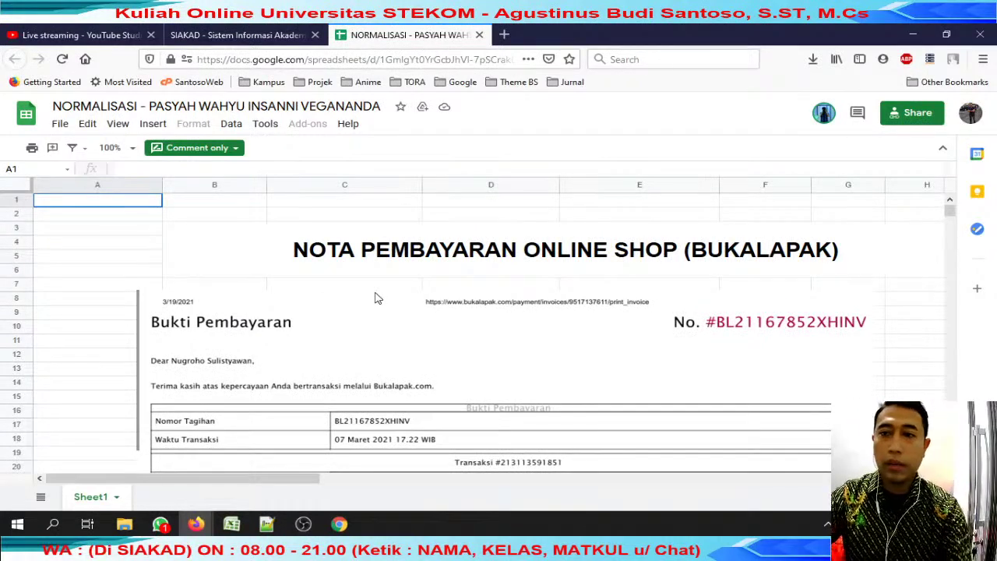
Download the sheet as a Microsoft Excel (.xlsx) workbook.
{"action": "left_click", "coordinate": [60, 124]}
{"action": "scroll", "coordinate": [121, 300], "scroll_direction": "down", "scroll_amount": 1}
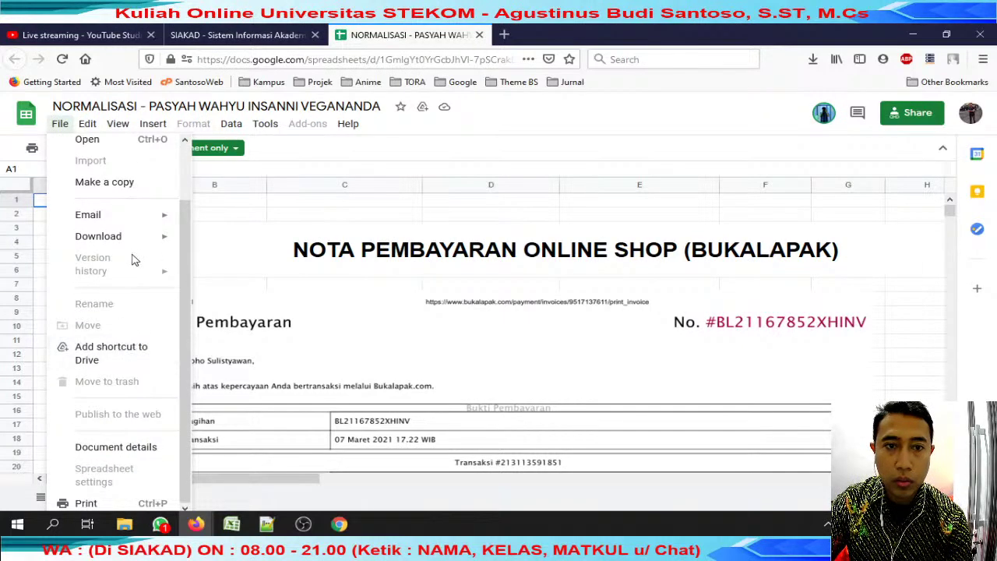
{"action": "mouse_move", "coordinate": [141, 241]}
{"action": "left_click", "coordinate": [258, 241]}
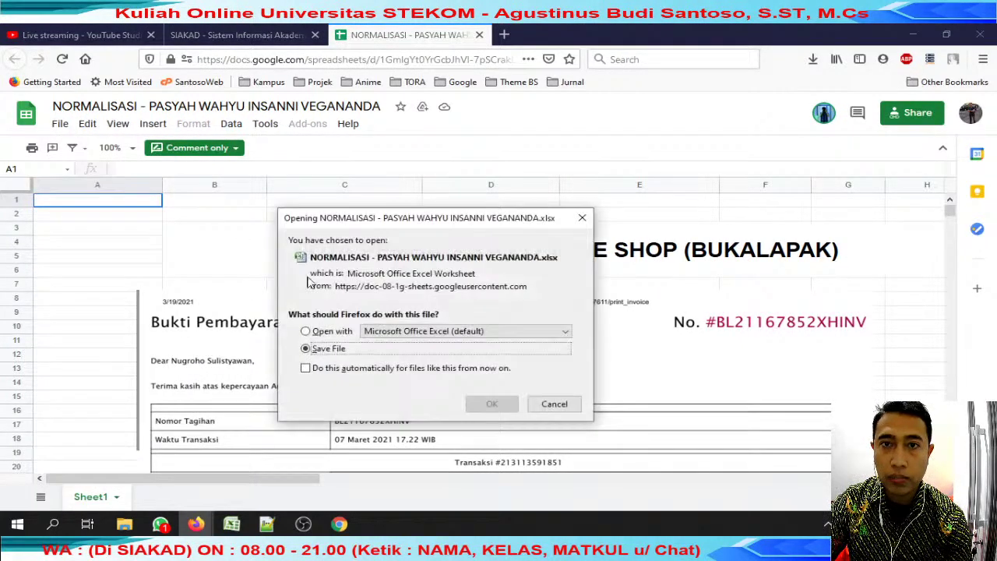
{"action": "left_click", "coordinate": [492, 404]}
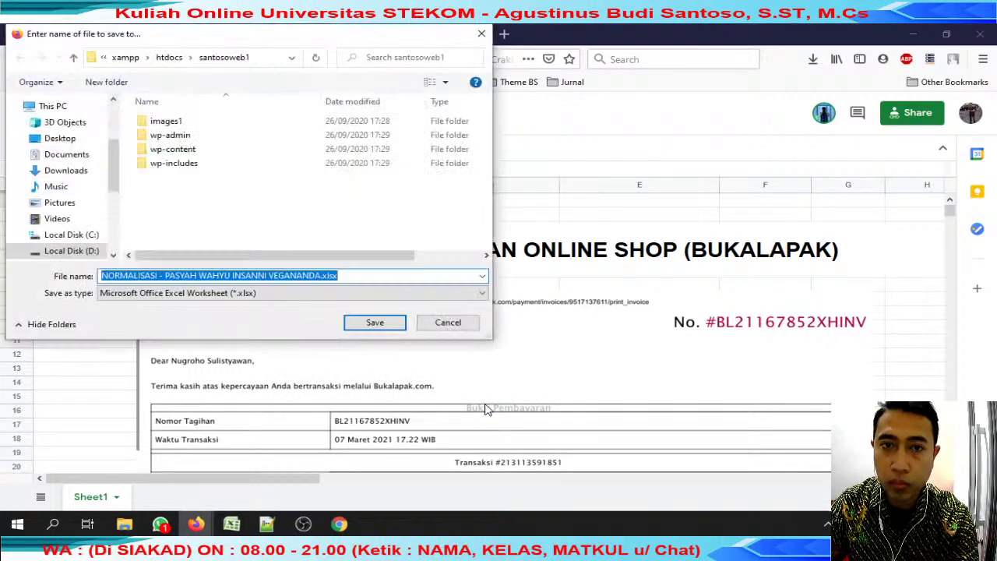
Save it in Desktop > review jumat with the student's name prefixed to the file name.
{"action": "left_click", "coordinate": [60, 138]}
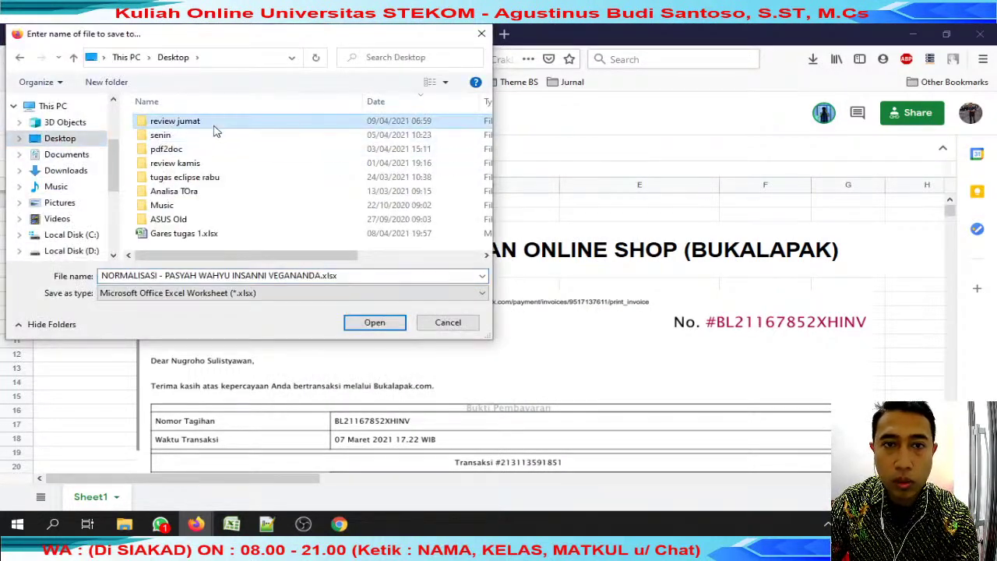
{"action": "double_click", "coordinate": [216, 125]}
{"action": "left_click", "coordinate": [316, 275]}
{"action": "key", "text": "Home"}
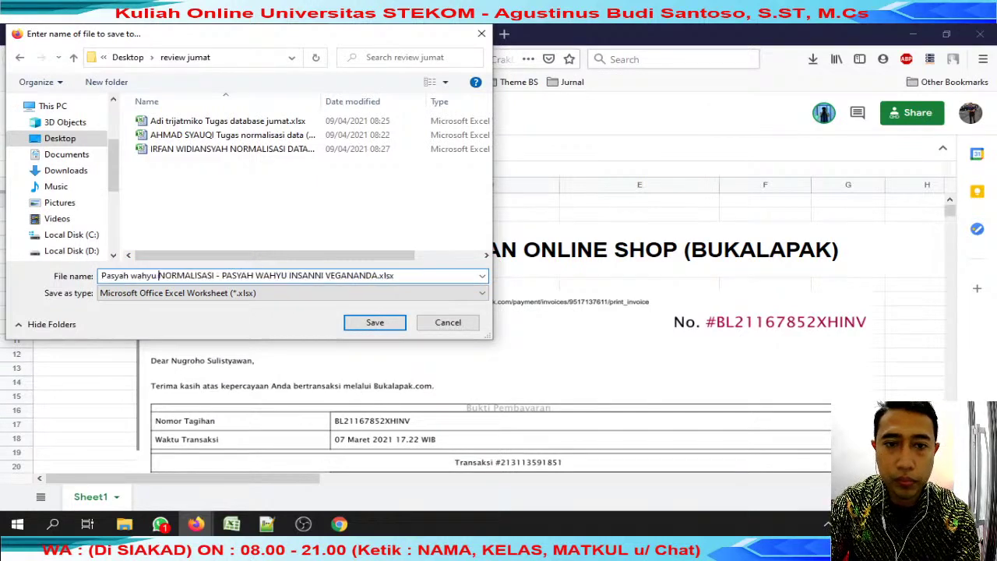
{"action": "key", "text": "Return"}
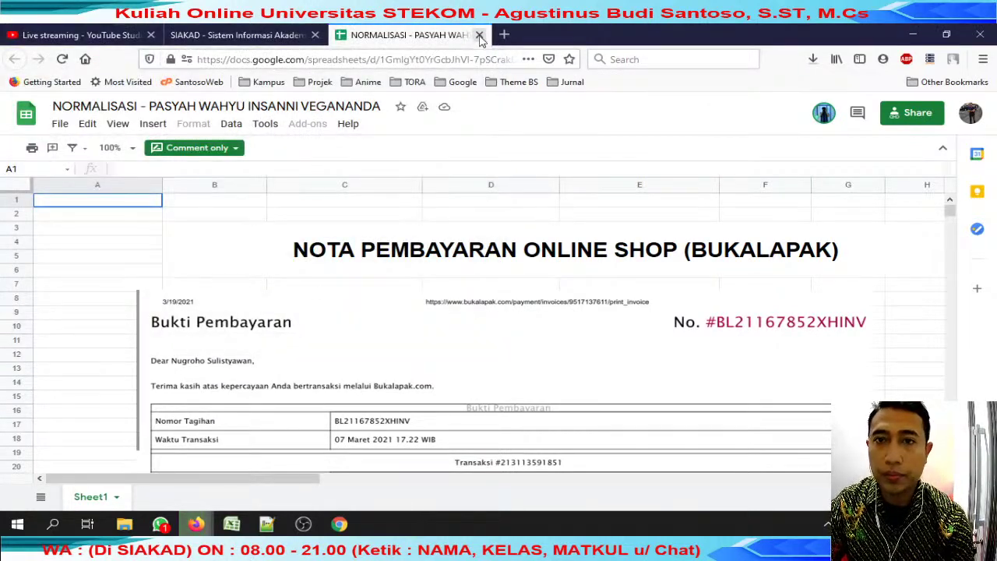
Close the Google Sheets tab and bring the review jumat folder window forward.
{"action": "left_click", "coordinate": [814, 59]}
{"action": "left_click", "coordinate": [508, 50]}
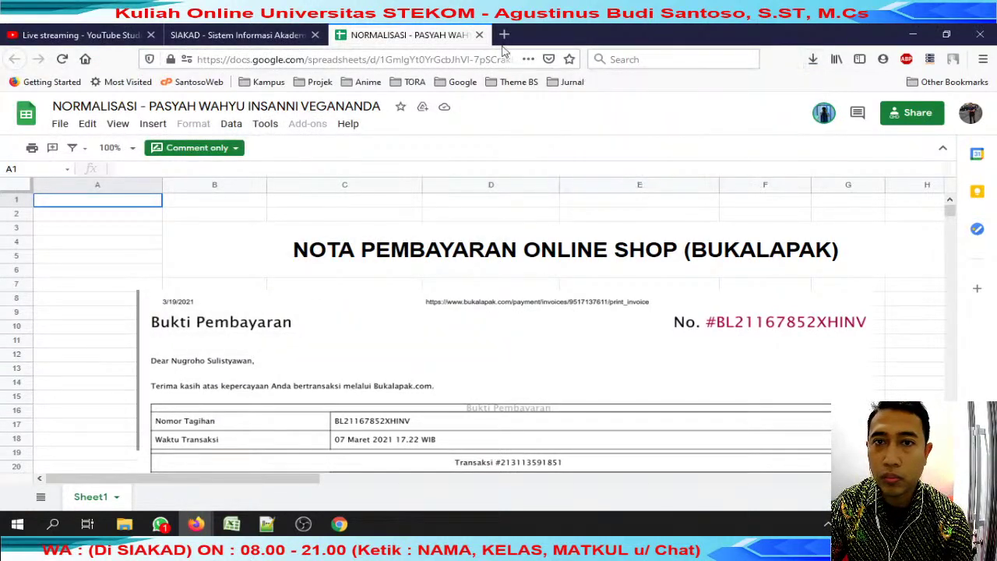
{"action": "left_click", "coordinate": [480, 35]}
{"action": "mouse_move", "coordinate": [125, 523]}
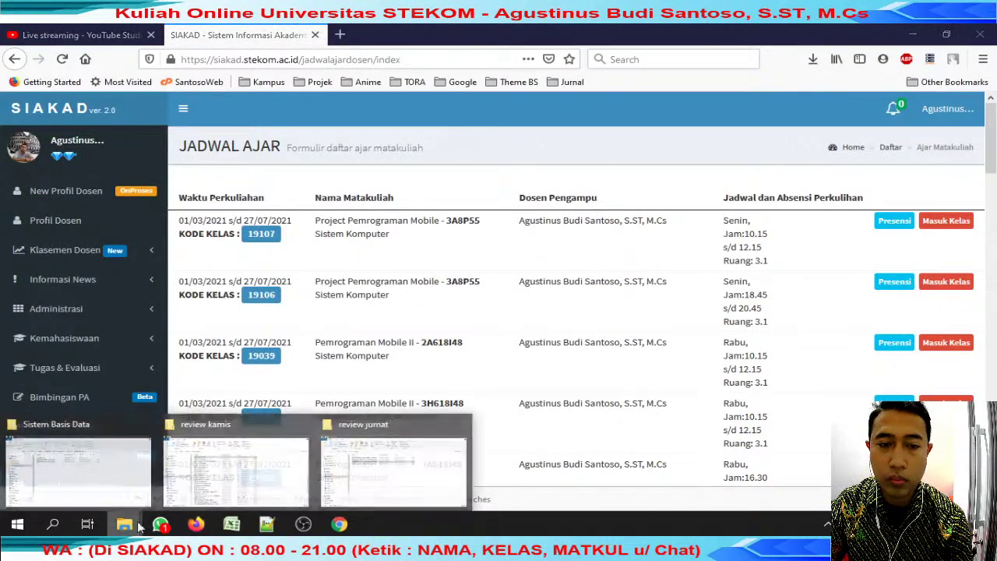
{"action": "left_click", "coordinate": [394, 464]}
Open the downloaded workbook in Excel, accepting repair of its unreadable content.
{"action": "double_click", "coordinate": [307, 214]}
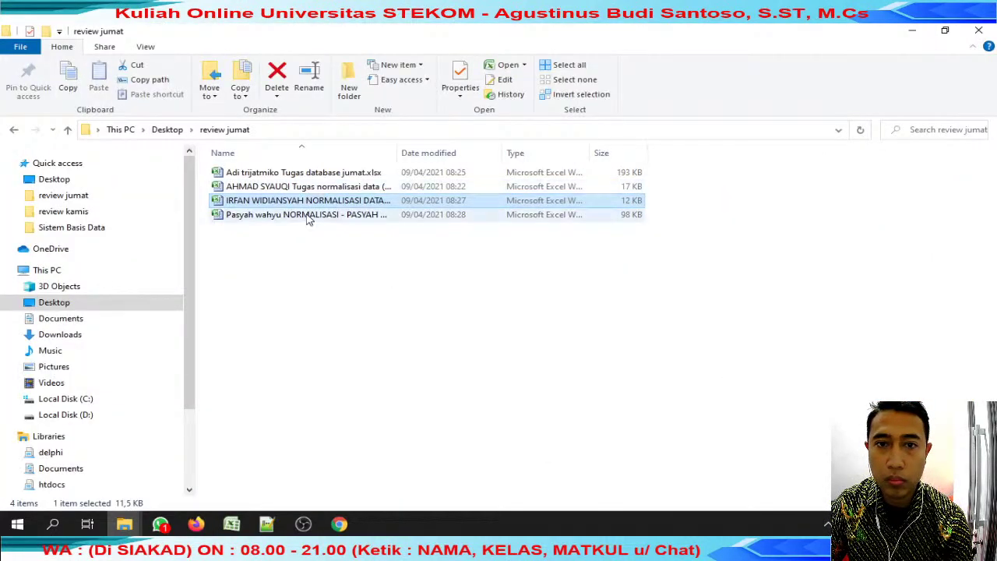
{"action": "left_click", "coordinate": [310, 222]}
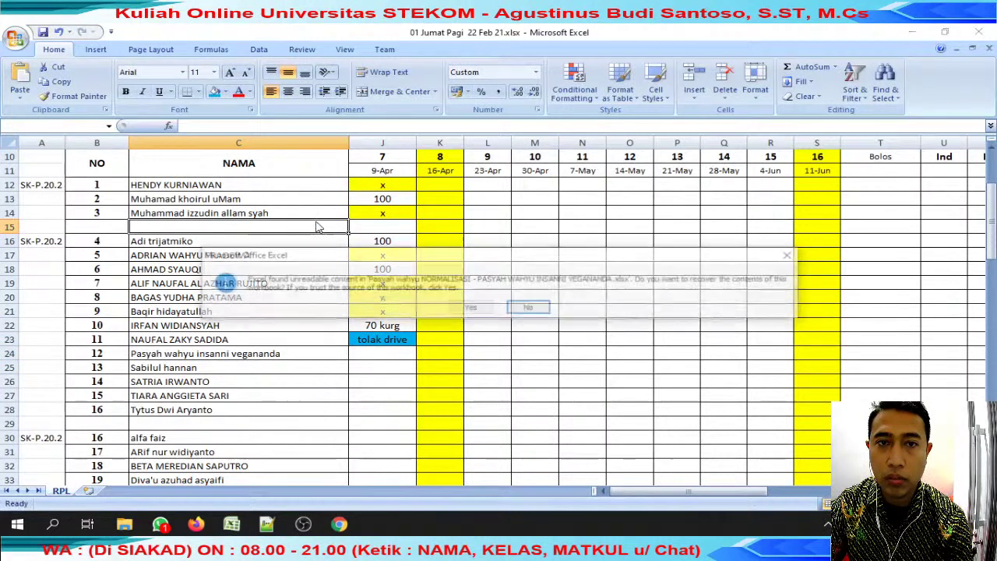
{"action": "left_click", "coordinate": [470, 309]}
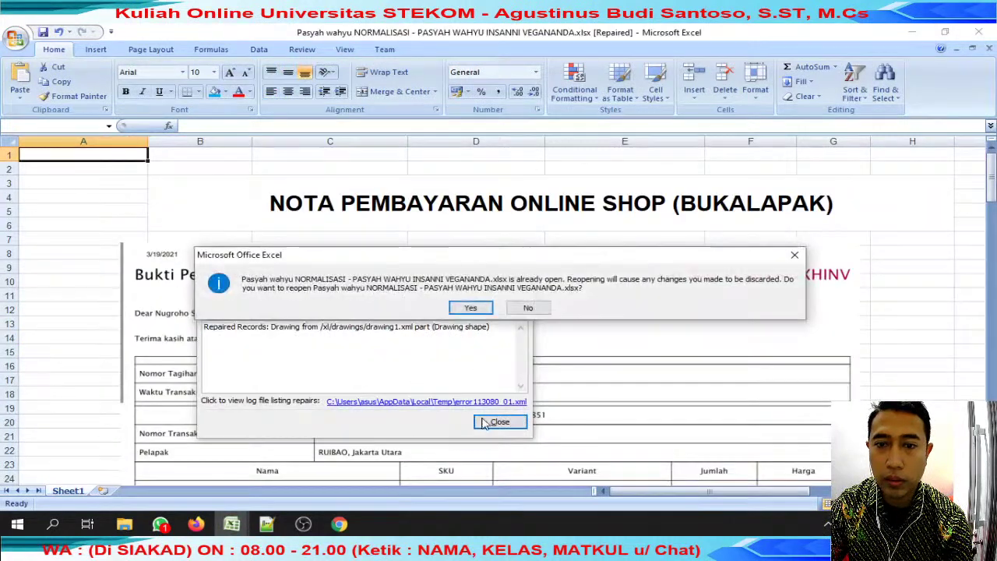
{"action": "left_click", "coordinate": [471, 308]}
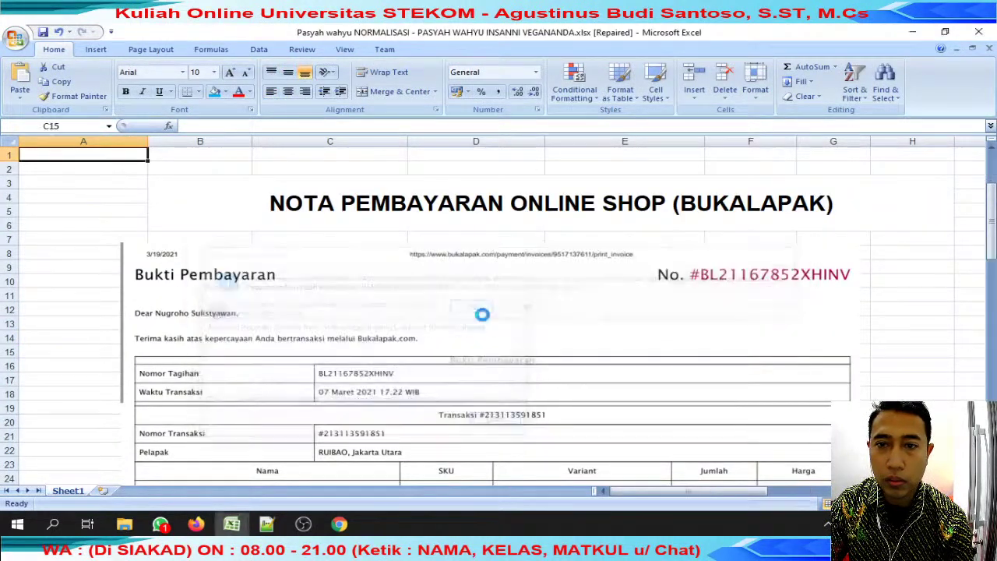
{"action": "left_click", "coordinate": [471, 309]}
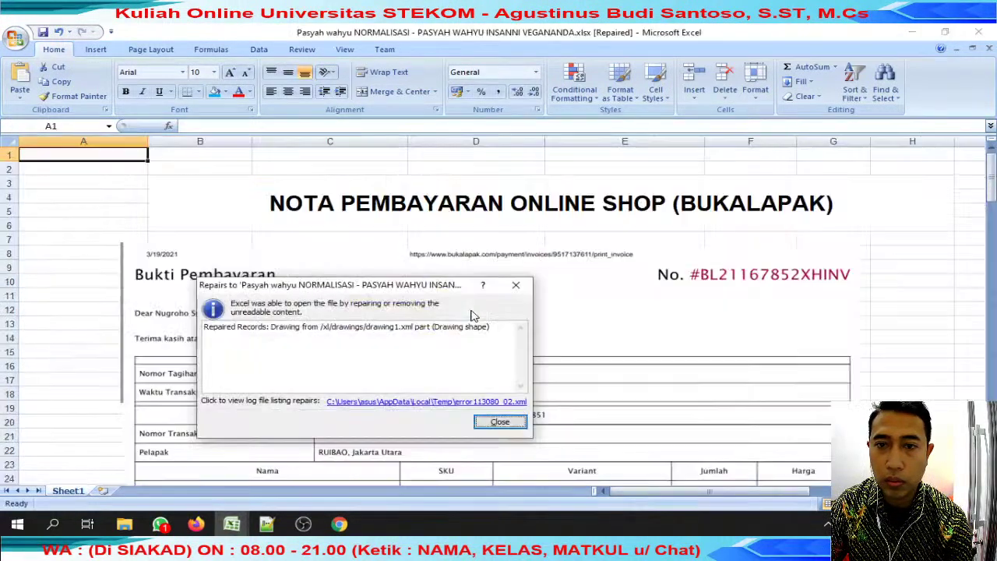
{"action": "left_click", "coordinate": [492, 424]}
{"action": "left_click", "coordinate": [481, 298]}
Save a copy into review jumat with '2' added after the student's first name.
{"action": "scroll", "coordinate": [481, 298], "scroll_direction": "down", "scroll_amount": 6}
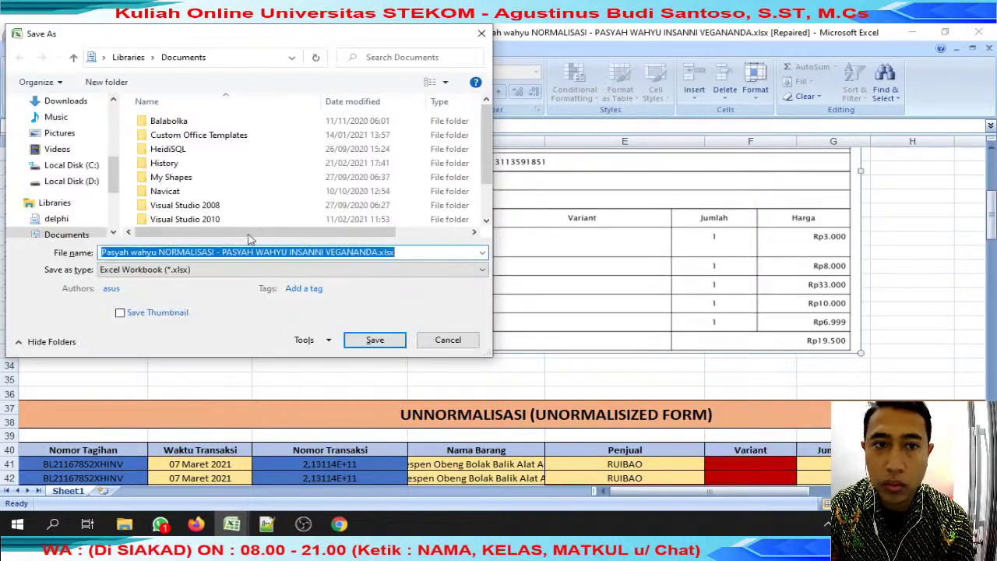
{"action": "scroll", "coordinate": [90, 149], "scroll_direction": "up", "scroll_amount": 5}
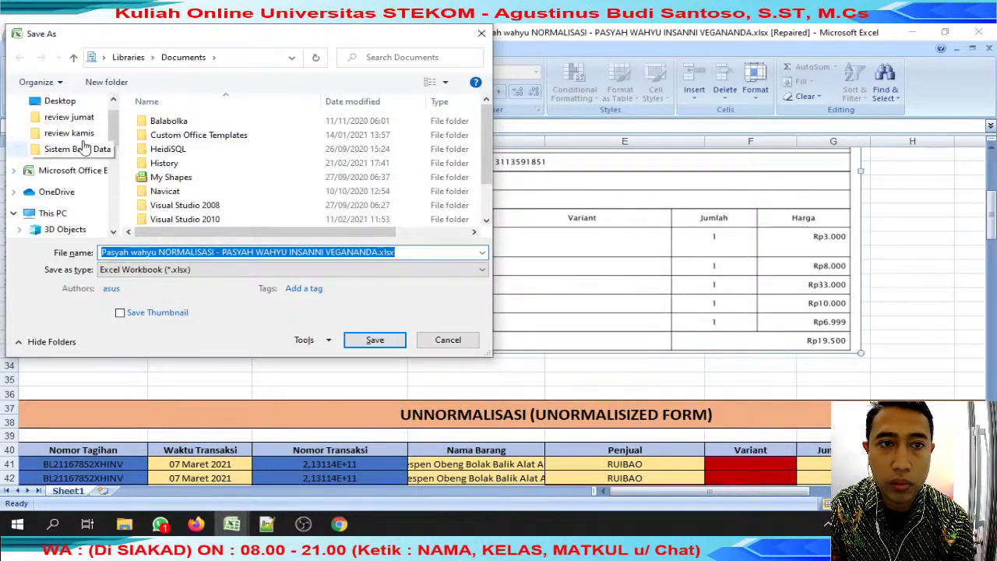
{"action": "left_click", "coordinate": [81, 146]}
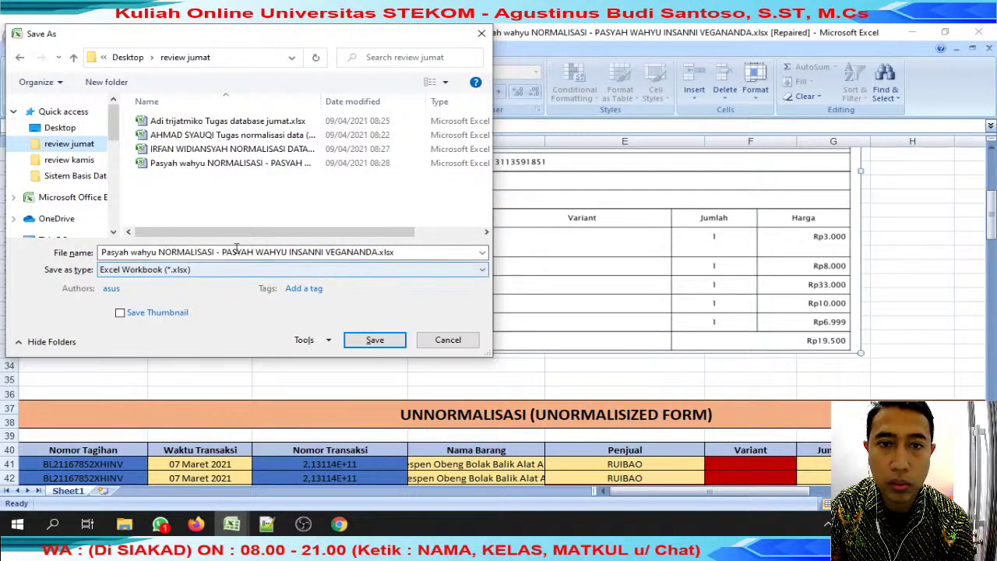
{"action": "left_click", "coordinate": [131, 252]}
{"action": "type", "text": "2"}
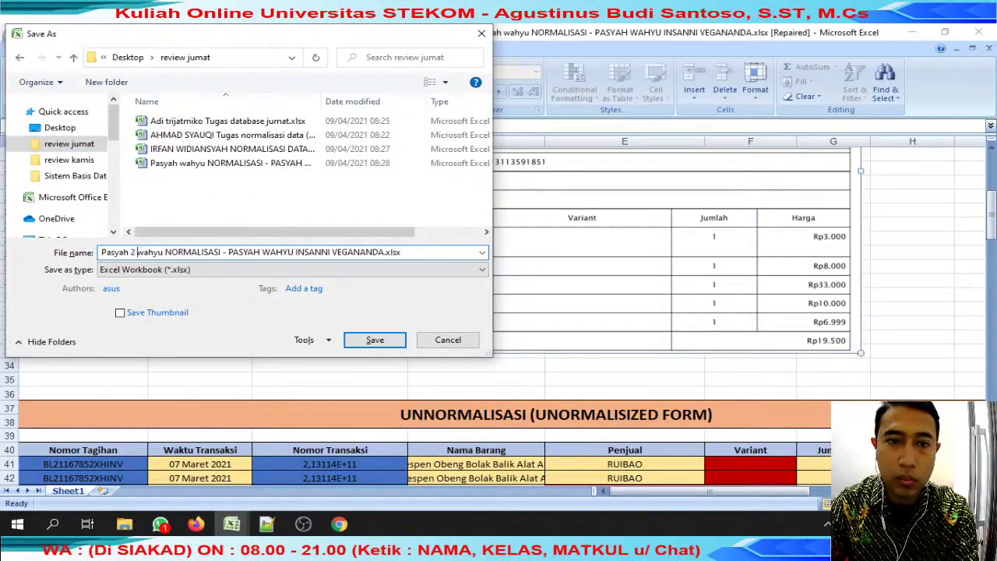
{"action": "left_click", "coordinate": [364, 341]}
{"action": "scroll", "coordinate": [363, 311], "scroll_direction": "down", "scroll_amount": 2}
{"action": "scroll", "coordinate": [363, 311], "scroll_direction": "up", "scroll_amount": 3}
{"action": "scroll", "coordinate": [363, 311], "scroll_direction": "down", "scroll_amount": 2}
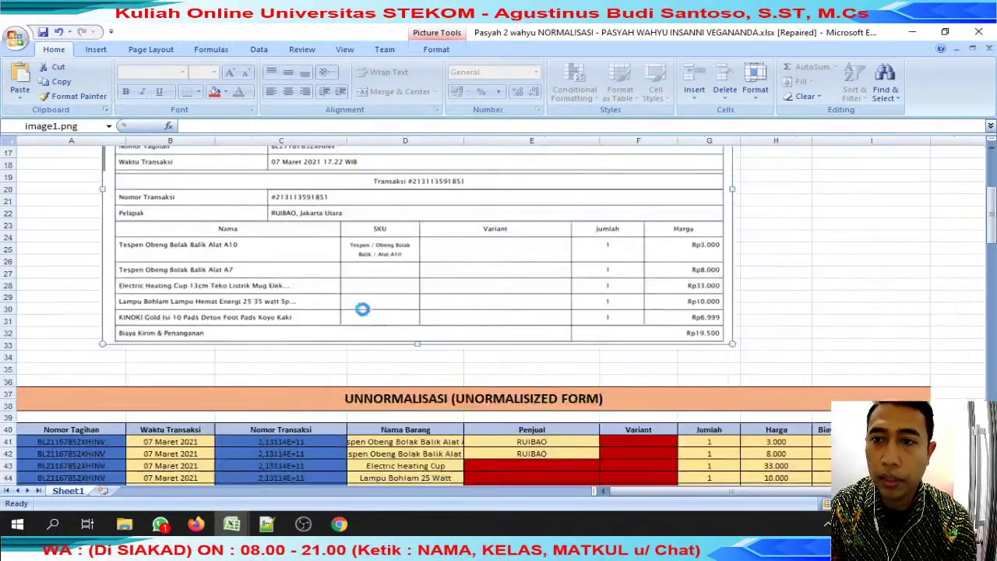
{"action": "scroll", "coordinate": [363, 311], "scroll_direction": "up", "scroll_amount": 2}
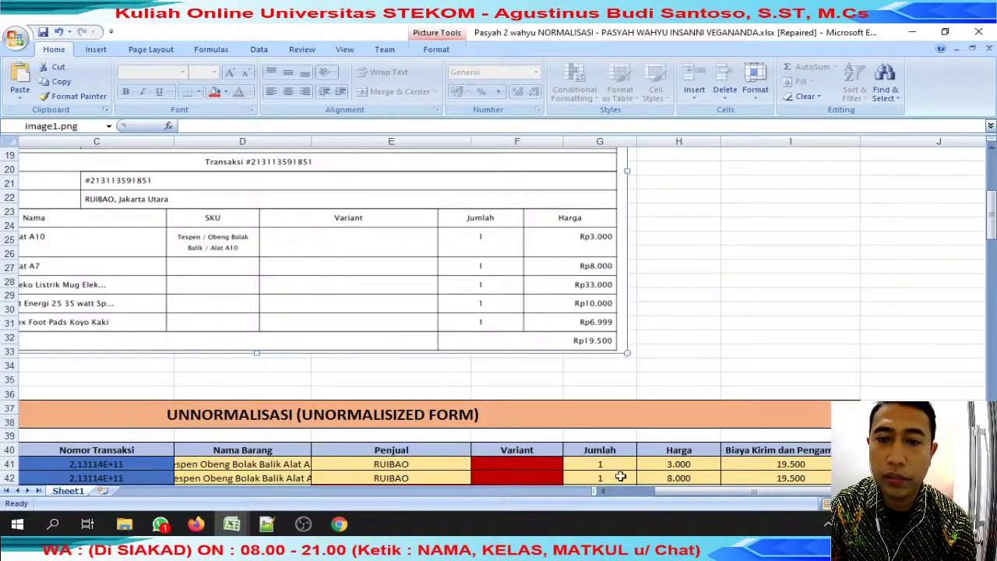
{"action": "left_click_drag", "start_coordinate": [660, 497], "coordinate": [616, 497]}
{"action": "scroll", "coordinate": [544, 414], "scroll_direction": "up", "scroll_amount": 4}
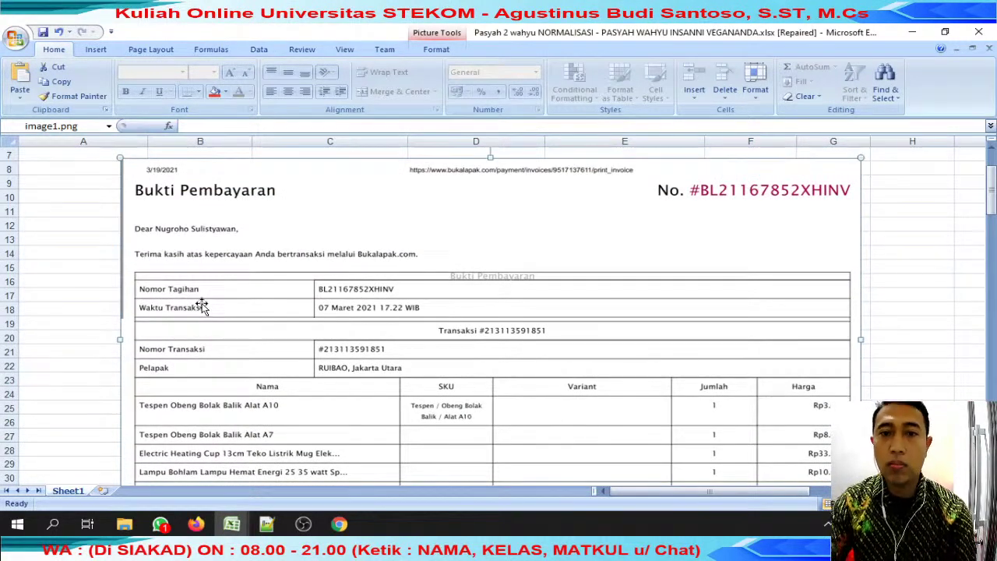
{"action": "scroll", "coordinate": [203, 308], "scroll_direction": "down", "scroll_amount": 3}
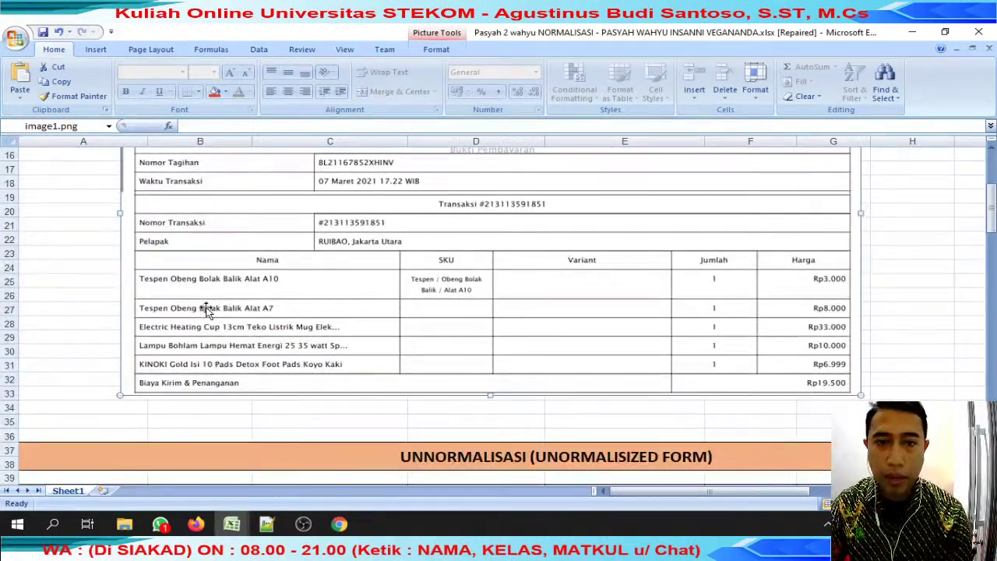
{"action": "scroll", "coordinate": [275, 326], "scroll_direction": "down", "scroll_amount": 5}
{"action": "left_click_drag", "start_coordinate": [608, 297], "coordinate": [633, 351]}
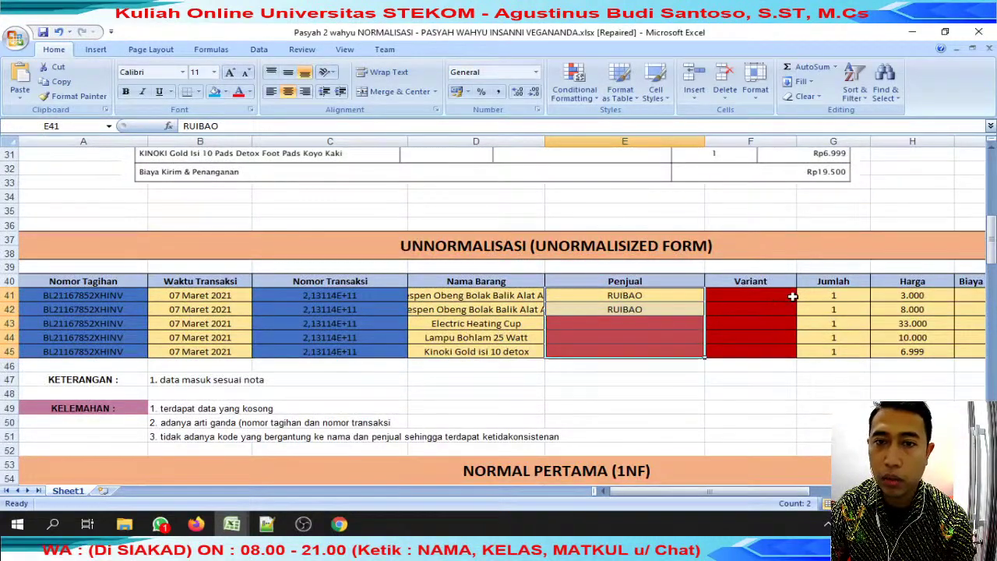
{"action": "left_click_drag", "start_coordinate": [786, 295], "coordinate": [780, 350]}
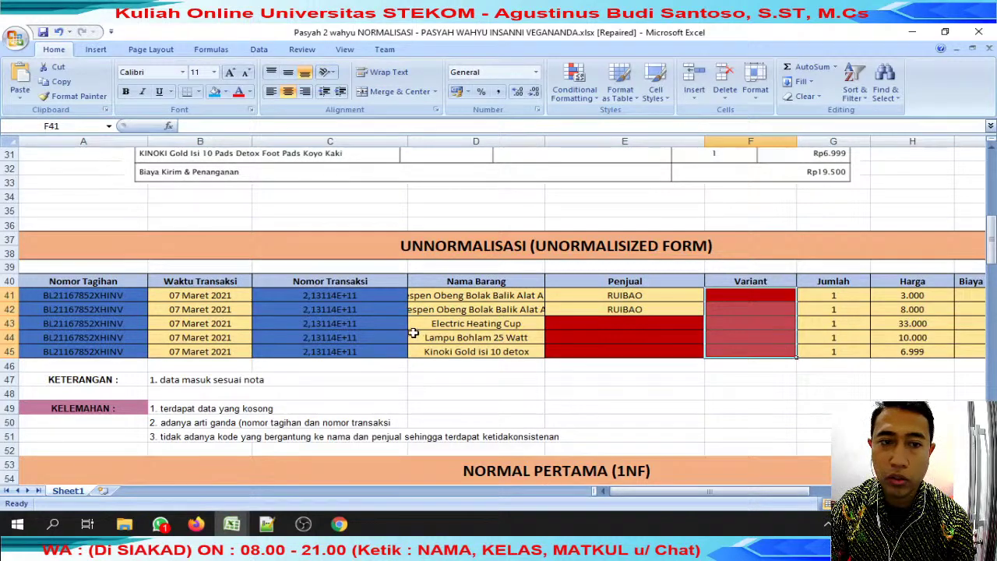
{"action": "left_click_drag", "start_coordinate": [90, 375], "coordinate": [286, 375]}
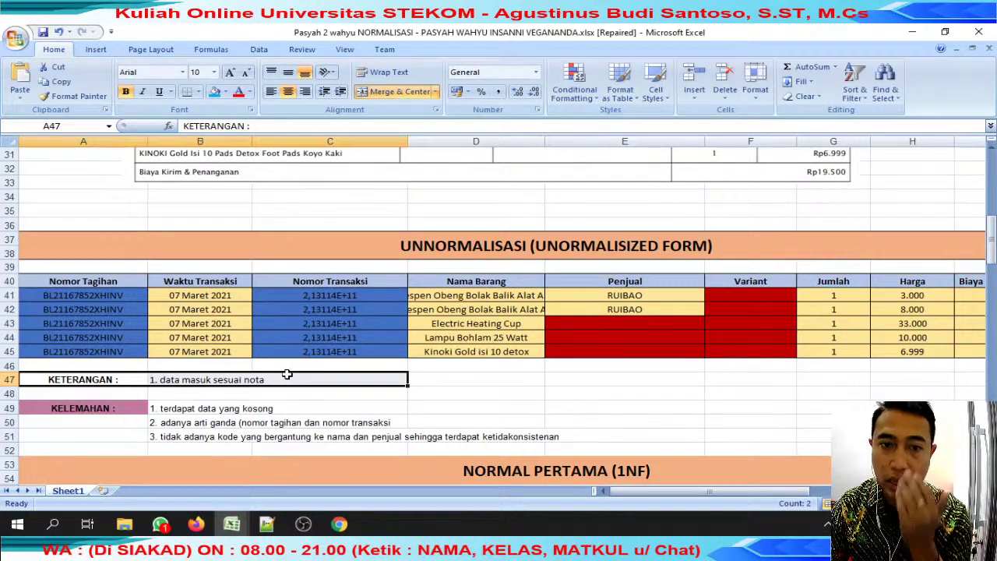
{"action": "scroll", "coordinate": [286, 375], "scroll_direction": "down", "scroll_amount": 2}
{"action": "left_click", "coordinate": [164, 327]}
{"action": "left_click", "coordinate": [183, 338]}
{"action": "left_click_drag", "start_coordinate": [167, 354], "coordinate": [555, 346]}
{"action": "scroll", "coordinate": [556, 345], "scroll_direction": "down", "scroll_amount": 4}
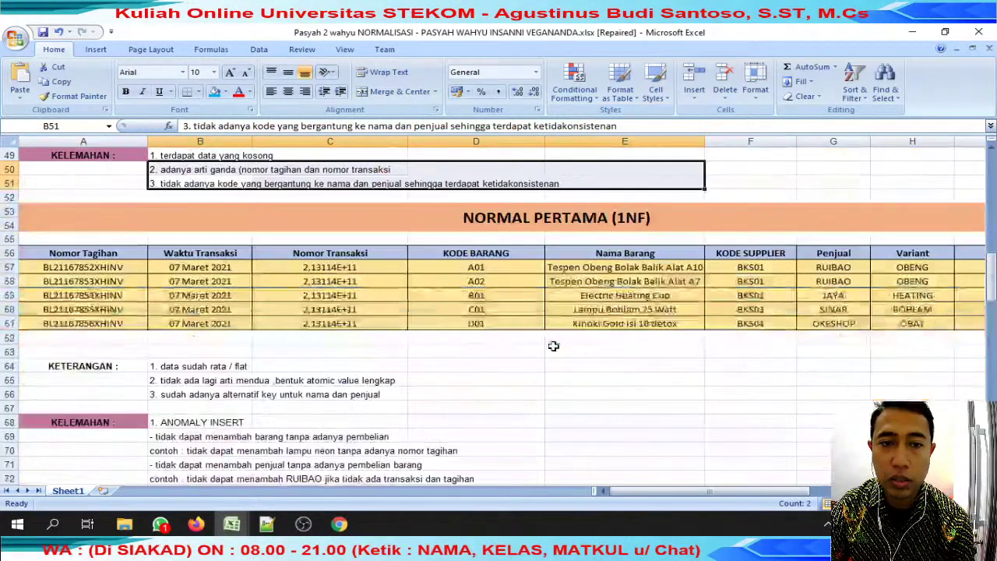
{"action": "left_click_drag", "start_coordinate": [43, 259], "coordinate": [902, 323]}
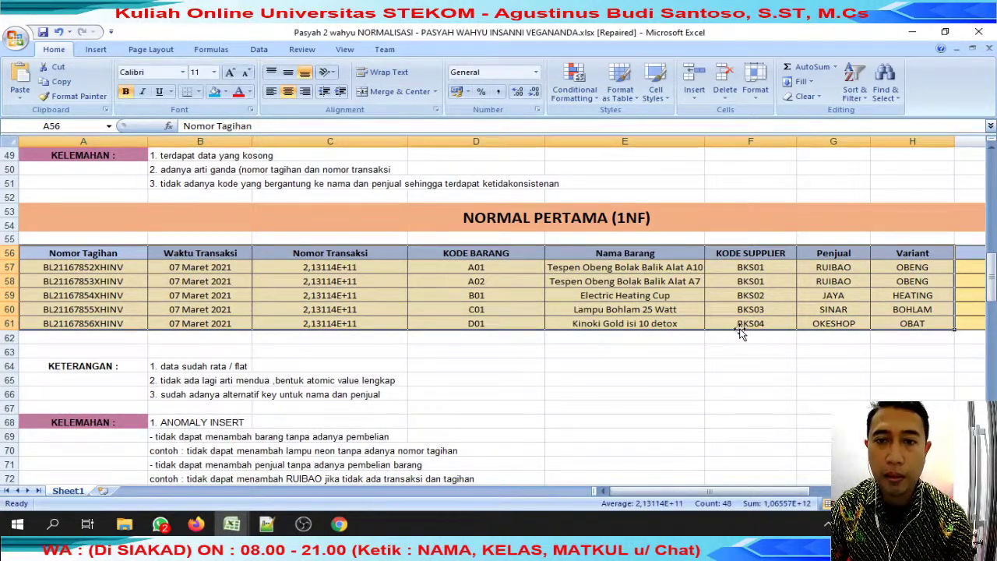
{"action": "left_click", "coordinate": [168, 367]}
{"action": "left_click", "coordinate": [168, 381]}
{"action": "left_click", "coordinate": [162, 395]}
{"action": "scroll", "coordinate": [302, 369], "scroll_direction": "down", "scroll_amount": 2}
{"action": "left_click_drag", "start_coordinate": [168, 357], "coordinate": [433, 364]}
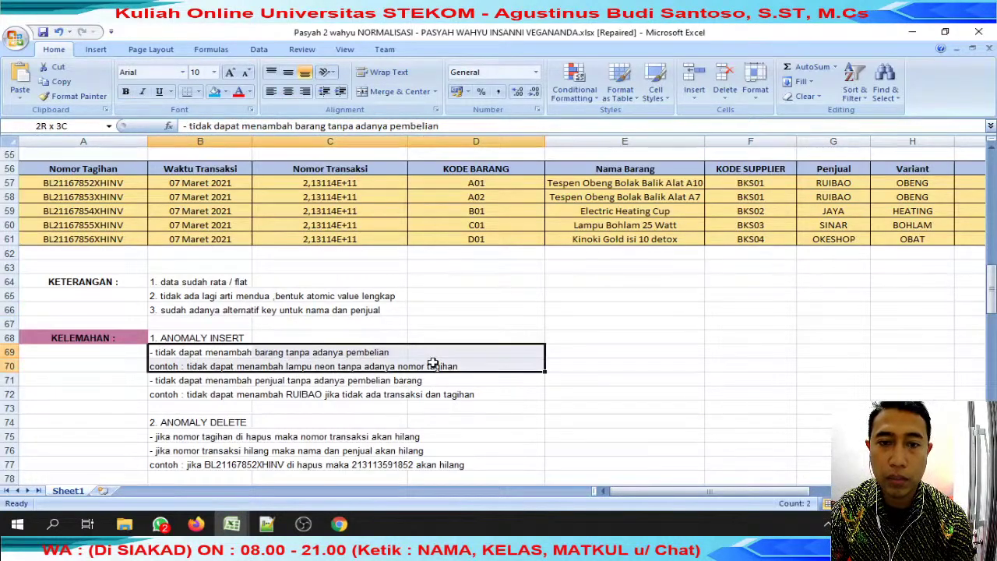
{"action": "left_click", "coordinate": [209, 395]}
{"action": "left_click", "coordinate": [302, 395]}
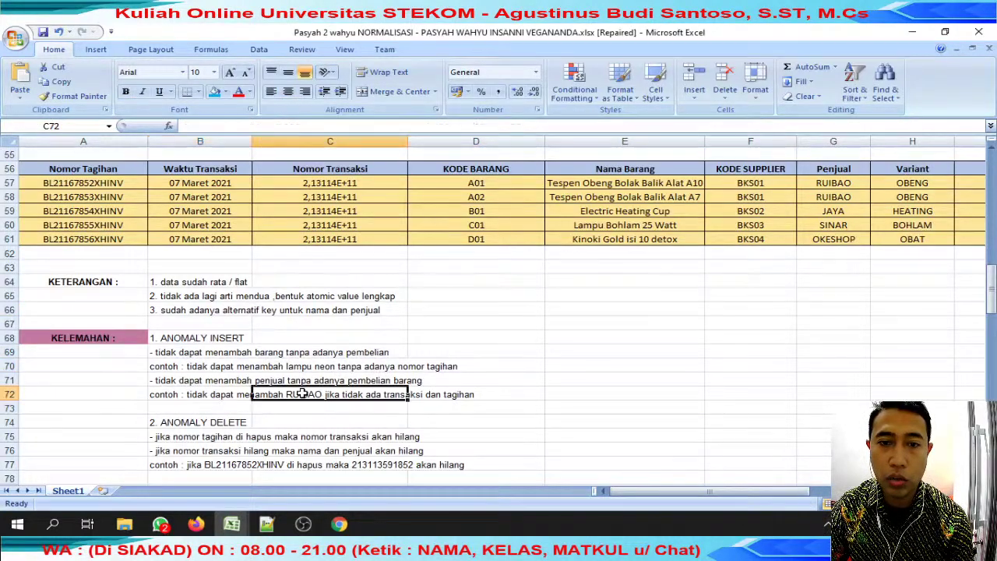
{"action": "scroll", "coordinate": [366, 355], "scroll_direction": "up", "scroll_amount": 6}
{"action": "scroll", "coordinate": [366, 354], "scroll_direction": "down", "scroll_amount": 8}
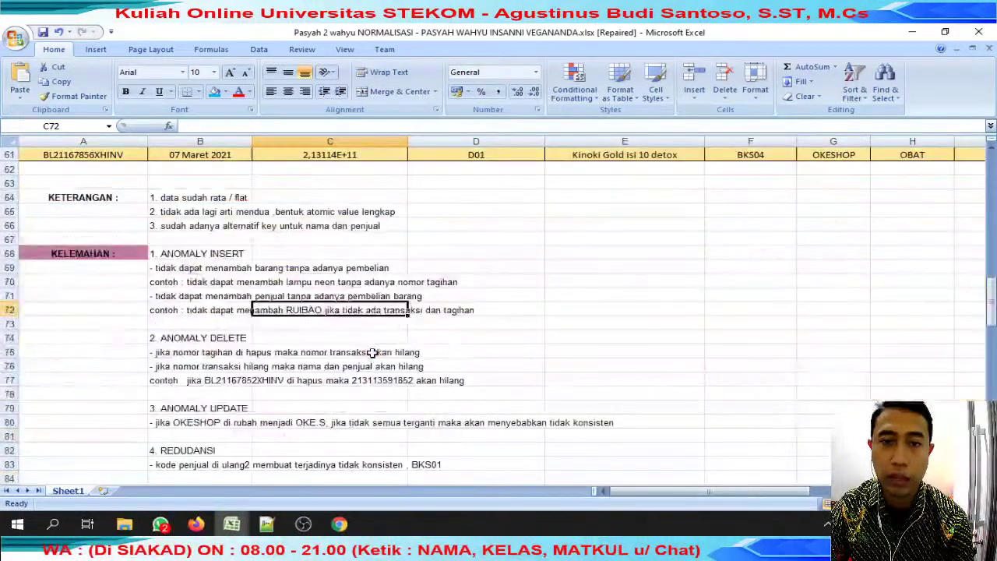
{"action": "scroll", "coordinate": [373, 352], "scroll_direction": "up", "scroll_amount": 3}
{"action": "left_click_drag", "start_coordinate": [360, 226], "coordinate": [368, 279]}
{"action": "scroll", "coordinate": [329, 374], "scroll_direction": "down", "scroll_amount": 3}
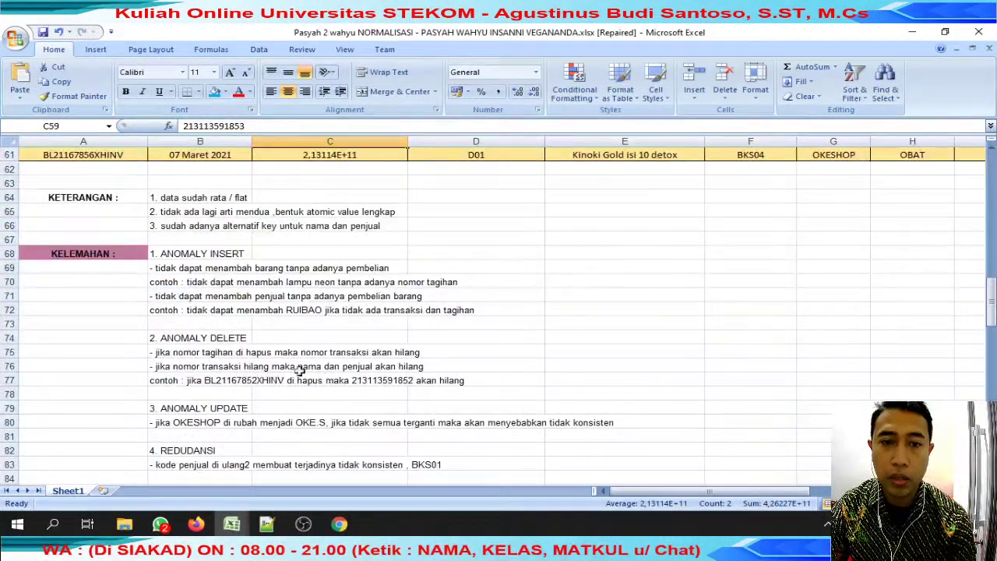
{"action": "left_click", "coordinate": [246, 355]}
{"action": "left_click_drag", "start_coordinate": [213, 381], "coordinate": [455, 378]}
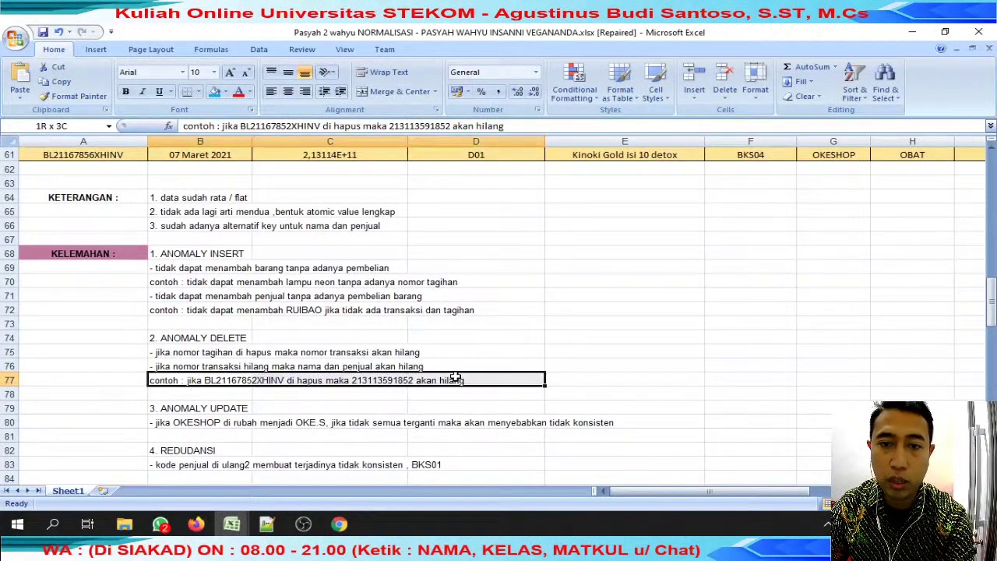
{"action": "left_click", "coordinate": [382, 378], "text": "ctrl"}
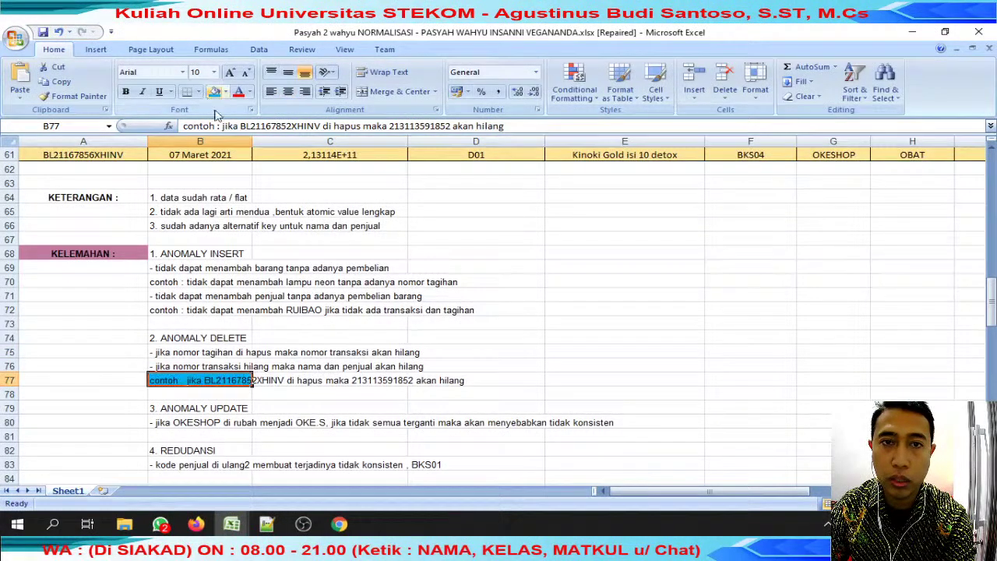
{"action": "left_click", "coordinate": [404, 338]}
{"action": "scroll", "coordinate": [404, 338], "scroll_direction": "up", "scroll_amount": 4}
{"action": "left_click_drag", "start_coordinate": [341, 268], "coordinate": [337, 272]}
{"action": "left_click_drag", "start_coordinate": [58, 268], "coordinate": [561, 260]}
{"action": "scroll", "coordinate": [350, 385], "scroll_direction": "down", "scroll_amount": 7}
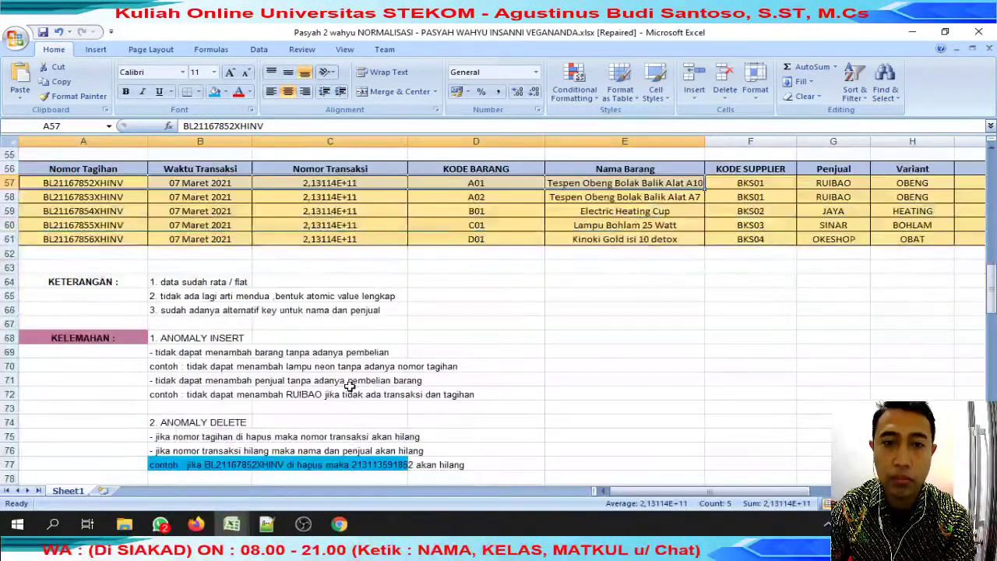
{"action": "scroll", "coordinate": [346, 343], "scroll_direction": "down", "scroll_amount": 3}
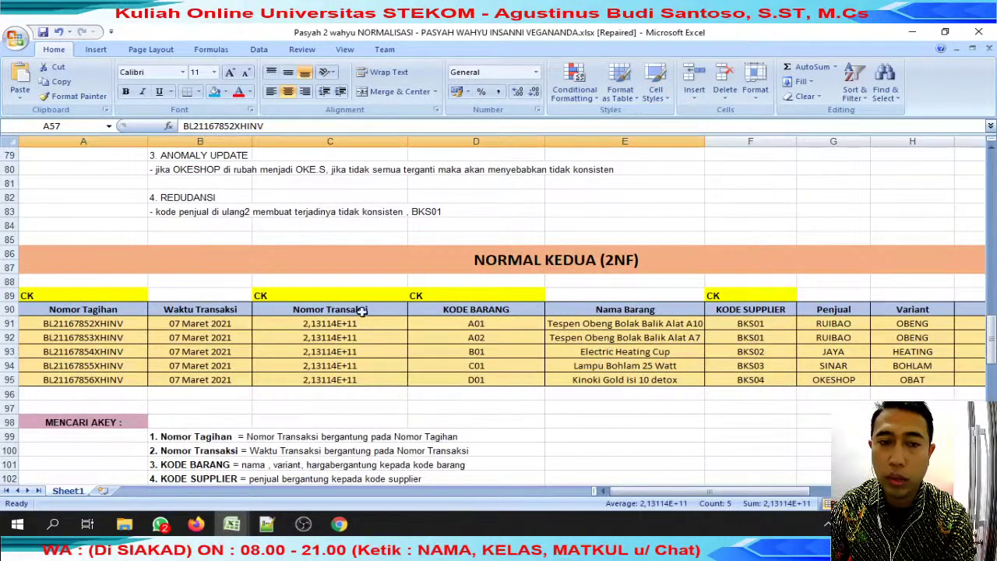
{"action": "left_click", "coordinate": [338, 295]}
{"action": "left_click", "coordinate": [501, 294]}
{"action": "left_click", "coordinate": [725, 285]}
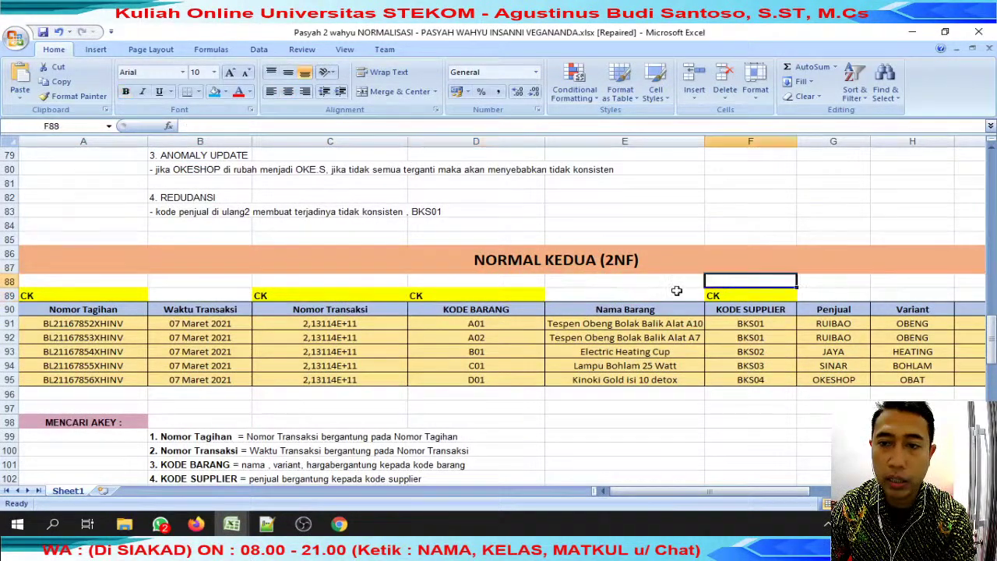
{"action": "left_click", "coordinate": [108, 300]}
{"action": "left_click", "coordinate": [335, 296]}
{"action": "left_click", "coordinate": [452, 295]}
{"action": "left_click", "coordinate": [701, 296]}
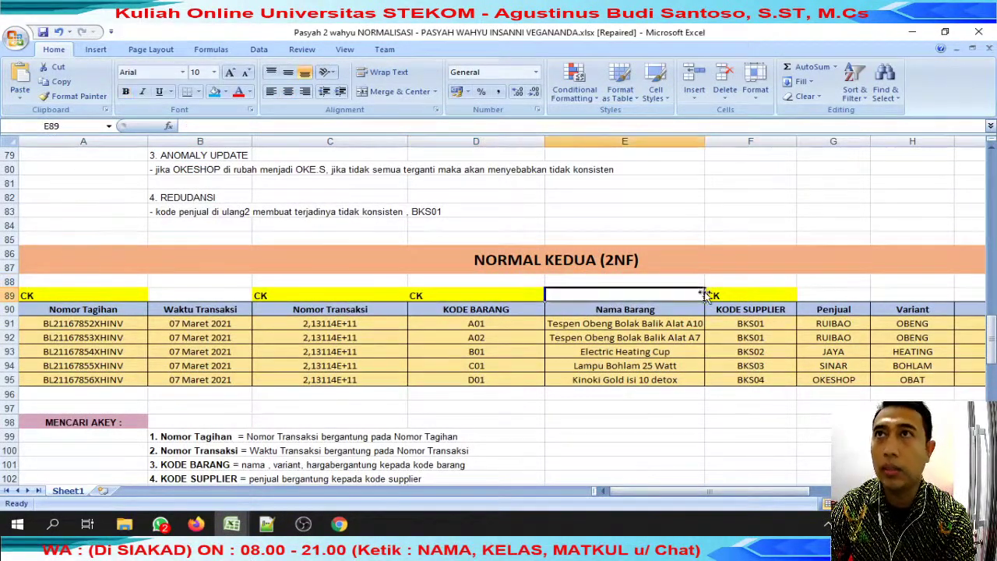
Send 'ok' and 'selamat dtg yg barusan bsa lgnsugn lihat' in the live chat.
{"action": "mouse_move", "coordinate": [196, 523]}
{"action": "left_click", "coordinate": [292, 475]}
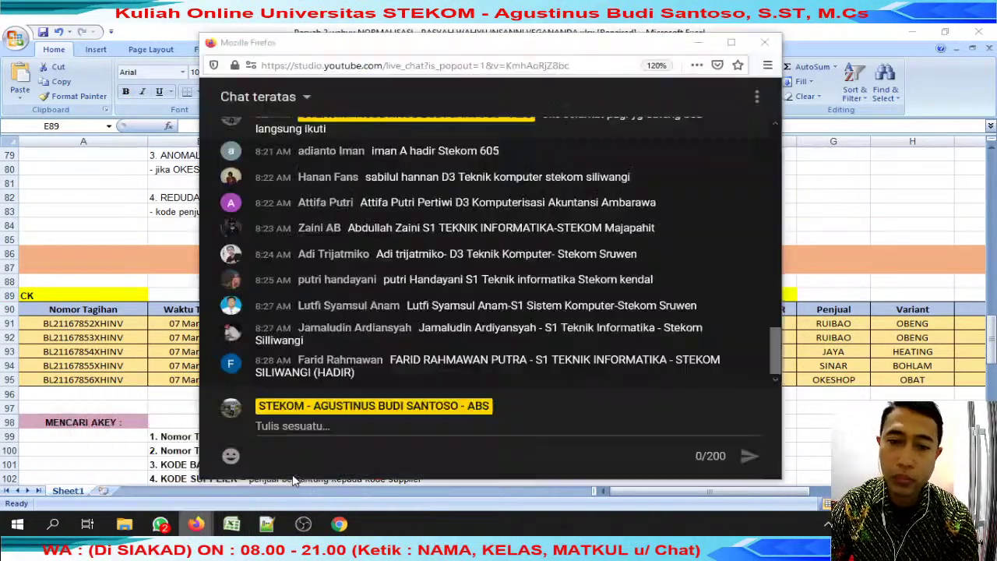
{"action": "type", "text": "ok"}
{"action": "key", "text": "Return"}
{"action": "type", "text": "selamat dtg yg barusan b"}
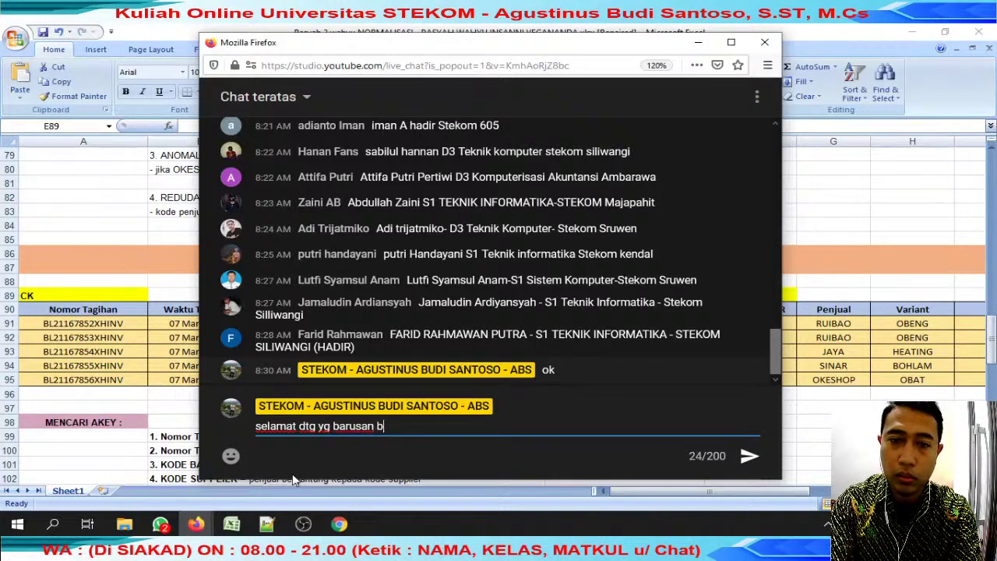
{"action": "type", "text": "sa lgnsugn lihat"}
{"action": "key", "text": "Return"}
Return to the student's workbook and check the 2NF table records and Nomor Transaksi values.
{"action": "key", "text": "alt+Tab"}
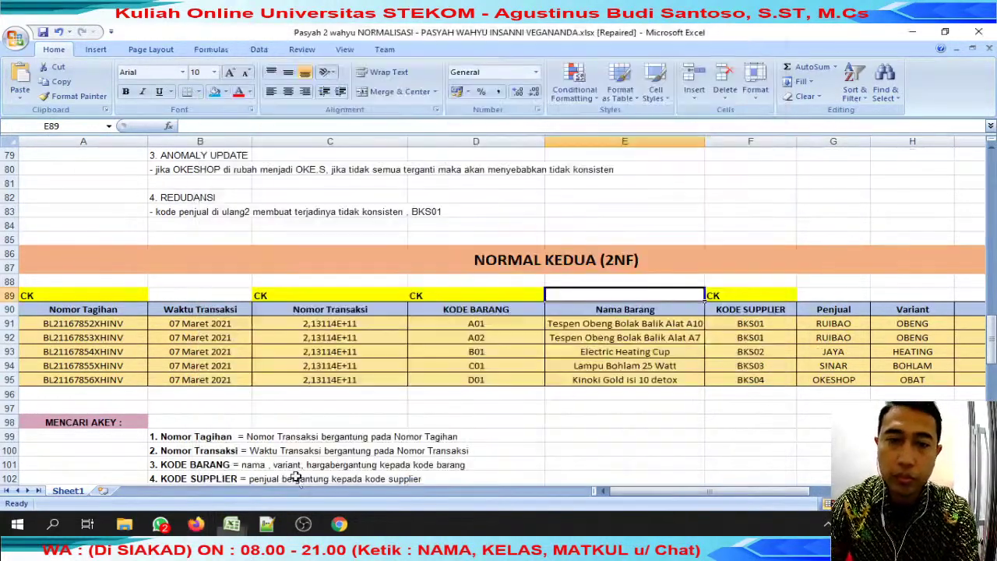
{"action": "left_click", "coordinate": [318, 368]}
{"action": "left_click", "coordinate": [131, 326]}
{"action": "left_click", "coordinate": [292, 357]}
Review the Nomor Tagihan, Nomor Transaksi, KODE BARANG and KODE SUPPLIER dependency lines.
{"action": "left_click", "coordinate": [318, 367]}
{"action": "left_click", "coordinate": [448, 352]}
{"action": "scroll", "coordinate": [449, 355], "scroll_direction": "down", "scroll_amount": 2}
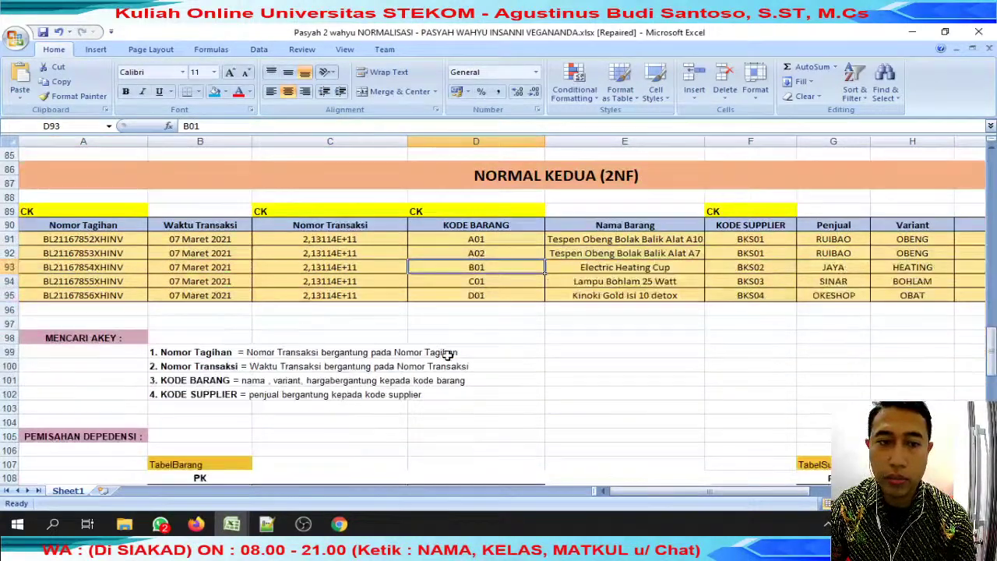
{"action": "left_click_drag", "start_coordinate": [228, 355], "coordinate": [458, 346]}
{"action": "left_click_drag", "start_coordinate": [219, 360], "coordinate": [485, 366]}
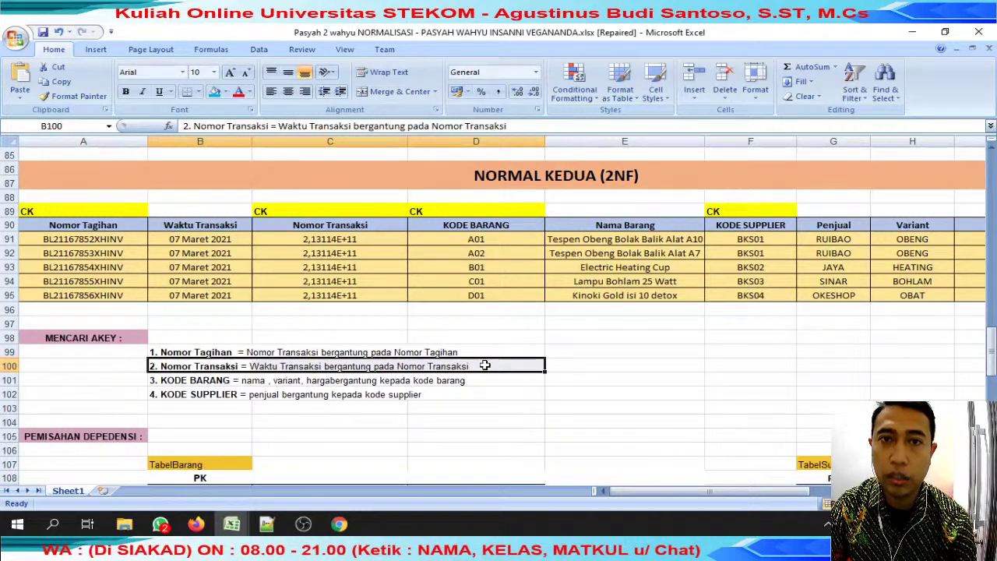
{"action": "left_click_drag", "start_coordinate": [170, 380], "coordinate": [465, 381]}
{"action": "left_click_drag", "start_coordinate": [230, 407], "coordinate": [414, 388]}
{"action": "left_click_drag", "start_coordinate": [196, 395], "coordinate": [408, 391]}
Review the PEMISAHAN DEPEDENSI section's TabelBarang and TabelSupplier tables.
{"action": "scroll", "coordinate": [407, 391], "scroll_direction": "down", "scroll_amount": 5}
{"action": "left_click", "coordinate": [106, 230]}
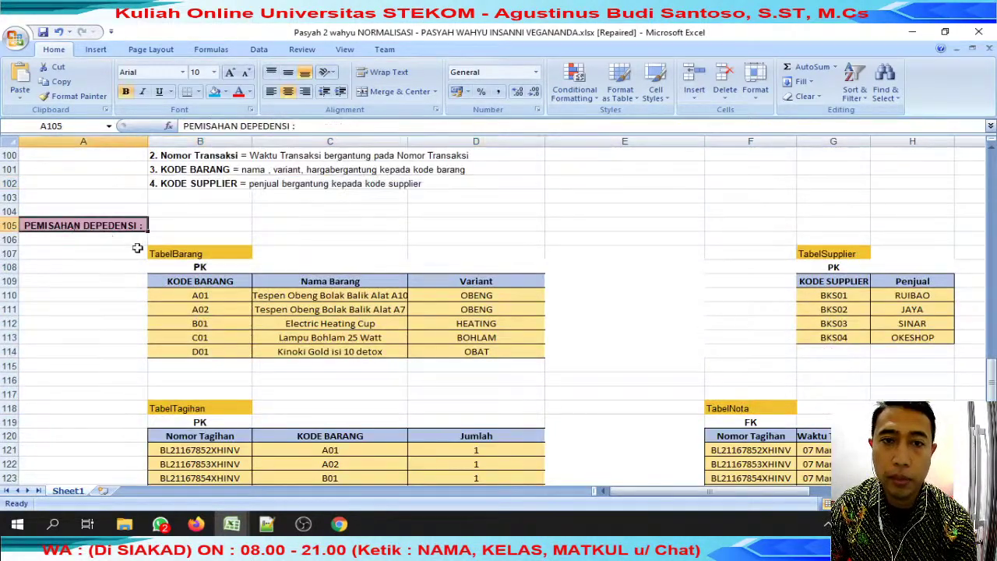
{"action": "left_click_drag", "start_coordinate": [189, 255], "coordinate": [478, 353]}
{"action": "left_click", "coordinate": [331, 309]}
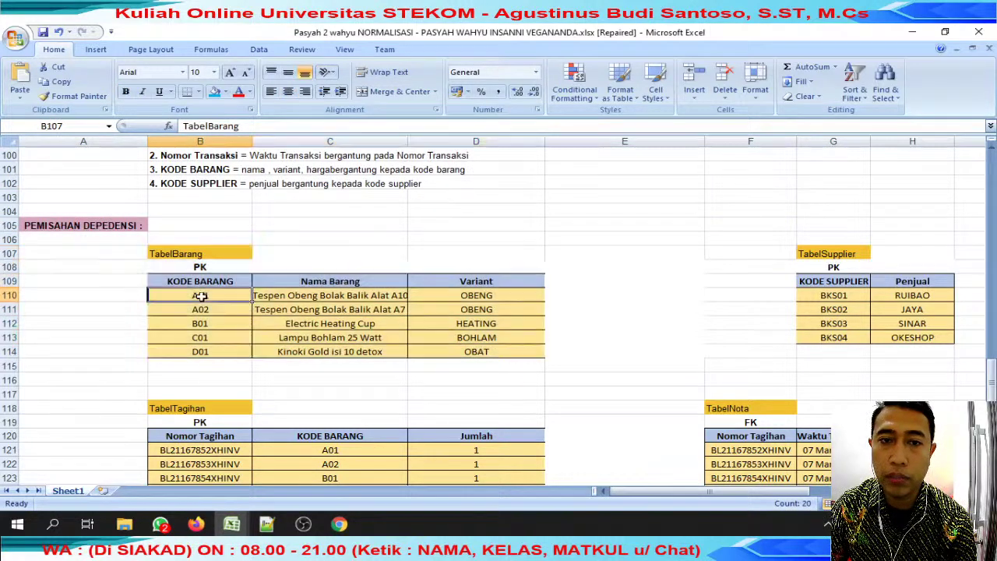
{"action": "left_click", "coordinate": [477, 323]}
{"action": "left_click", "coordinate": [834, 296]}
{"action": "left_click", "coordinate": [912, 295]}
Check the TabelNota invoice numbers and the 3NF relationship diagram.
{"action": "scroll", "coordinate": [641, 314], "scroll_direction": "down", "scroll_amount": 4}
{"action": "left_click_drag", "start_coordinate": [182, 295], "coordinate": [546, 309]}
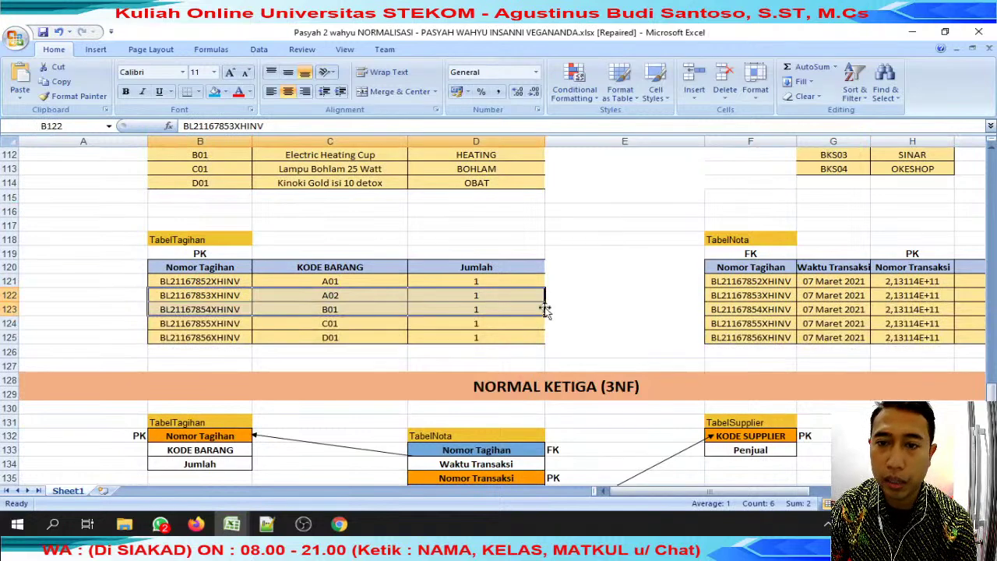
{"action": "left_click", "coordinate": [750, 295]}
{"action": "scroll", "coordinate": [751, 296], "scroll_direction": "down", "scroll_amount": 4}
{"action": "left_click_drag", "start_coordinate": [155, 270], "coordinate": [821, 430]}
Read through the KELEBIHAN notes, then close the reviewed student workbook.
{"action": "scroll", "coordinate": [510, 344], "scroll_direction": "down", "scroll_amount": 4}
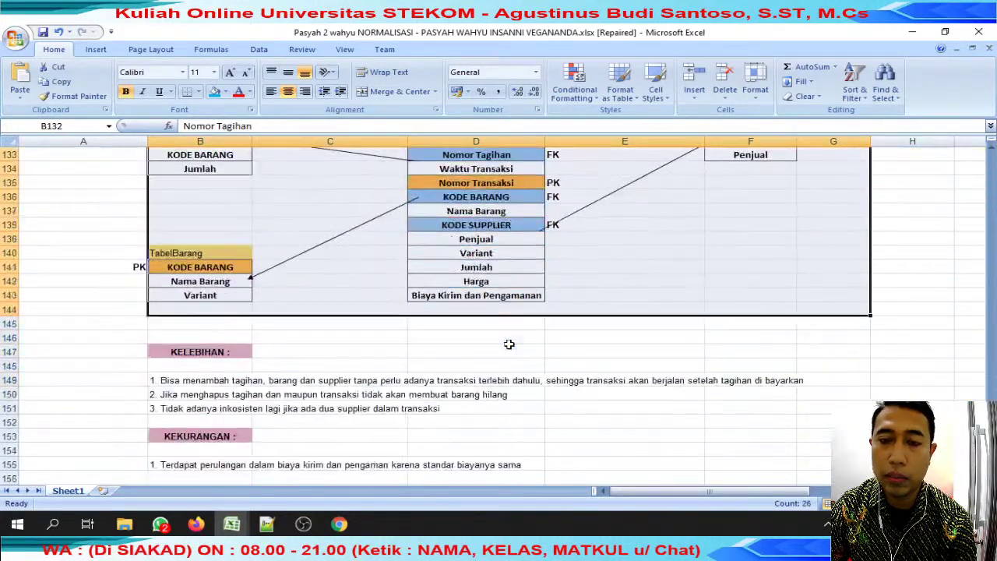
{"action": "left_click_drag", "start_coordinate": [200, 341], "coordinate": [748, 340]}
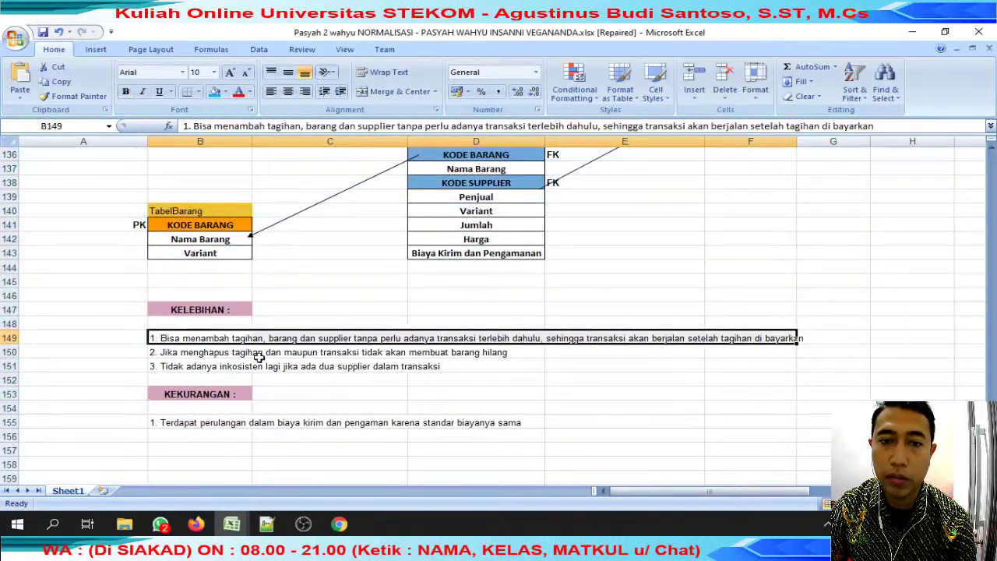
{"action": "left_click", "coordinate": [259, 355]}
{"action": "left_click_drag", "start_coordinate": [164, 427], "coordinate": [597, 418]}
{"action": "scroll", "coordinate": [608, 412], "scroll_direction": "down", "scroll_amount": 7}
{"action": "scroll", "coordinate": [608, 408], "scroll_direction": "up", "scroll_amount": 18}
{"action": "scroll", "coordinate": [610, 403], "scroll_direction": "up", "scroll_amount": 5}
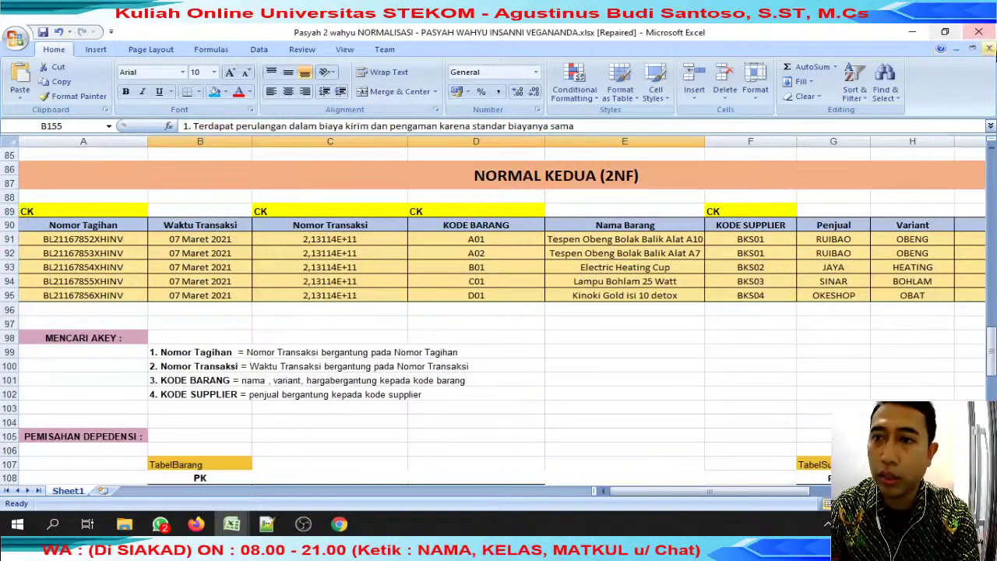
{"action": "left_click", "coordinate": [990, 49]}
Record a score of 100 for student 12 in the 9-Apr column.
{"action": "left_click", "coordinate": [386, 352]}
{"action": "type", "text": "100"}
{"action": "key", "text": "Return"}
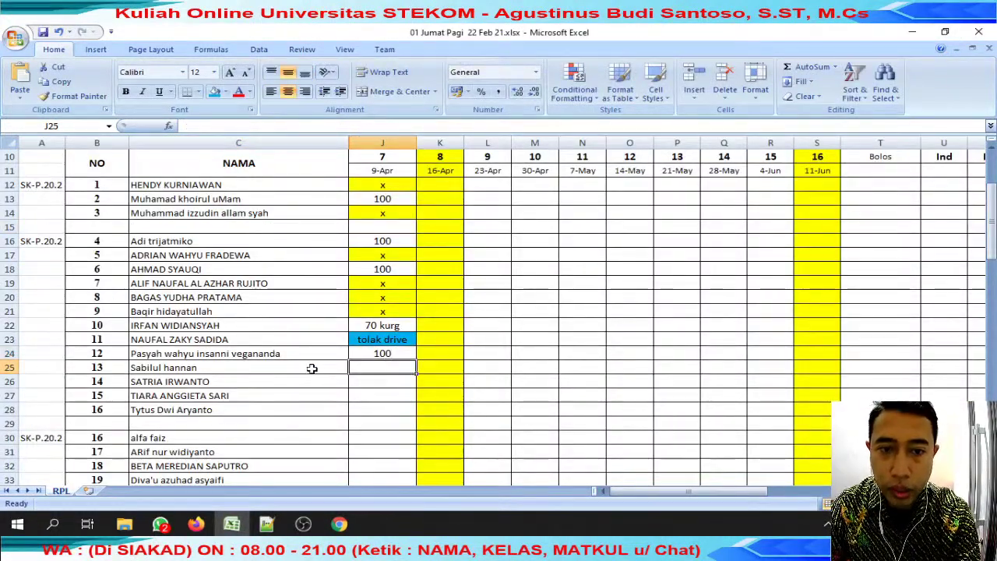
Move to the next student and open another student's chat in WhatsApp.
{"action": "left_click", "coordinate": [311, 367]}
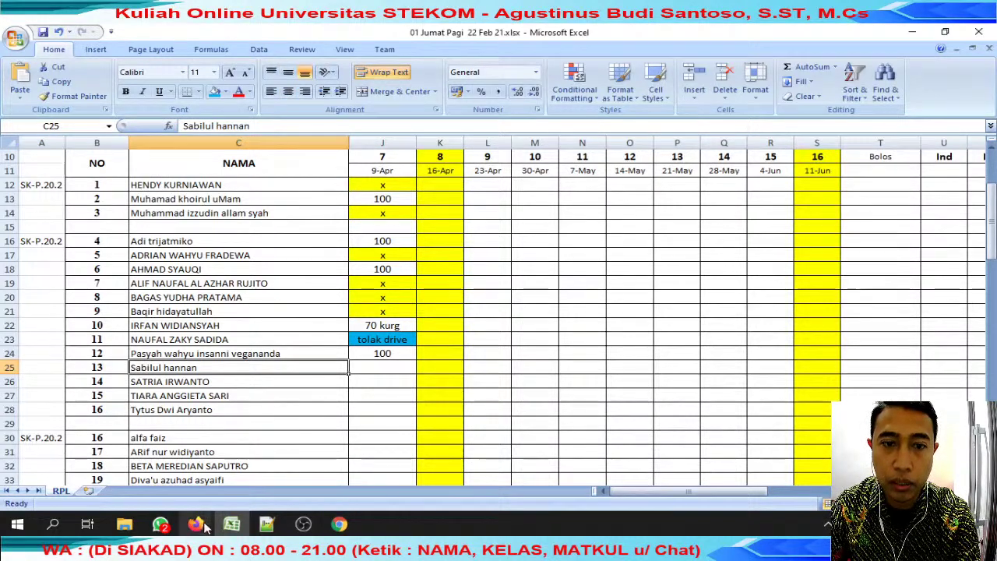
{"action": "left_click", "coordinate": [160, 524]}
{"action": "left_click", "coordinate": [410, 274]}
Reply 'review' to the student's submitted normalization file.
{"action": "left_click", "coordinate": [414, 236]}
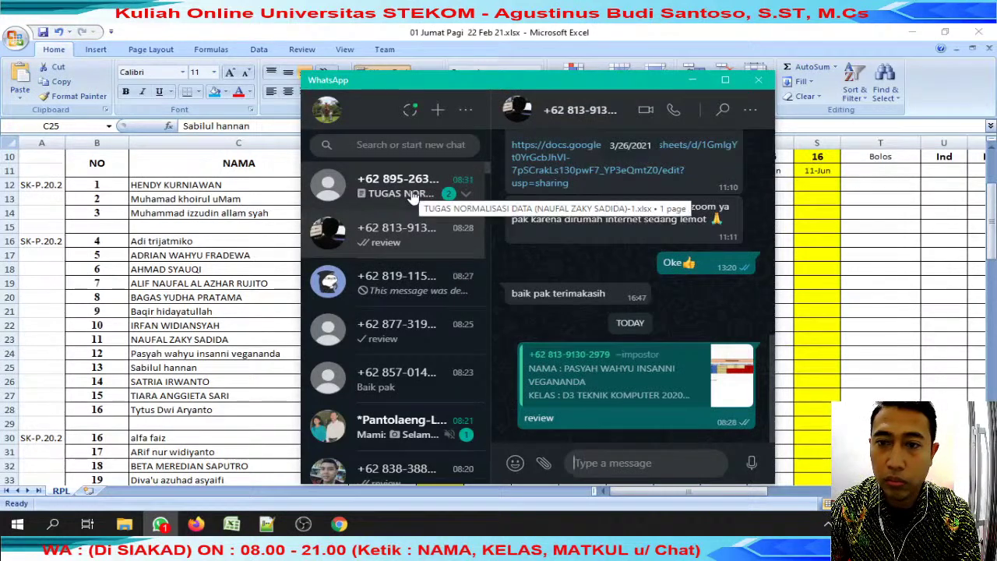
{"action": "left_click", "coordinate": [413, 191]}
{"action": "left_click", "coordinate": [739, 389]}
{"action": "left_click", "coordinate": [696, 274]}
{"action": "type", "text": "review"}
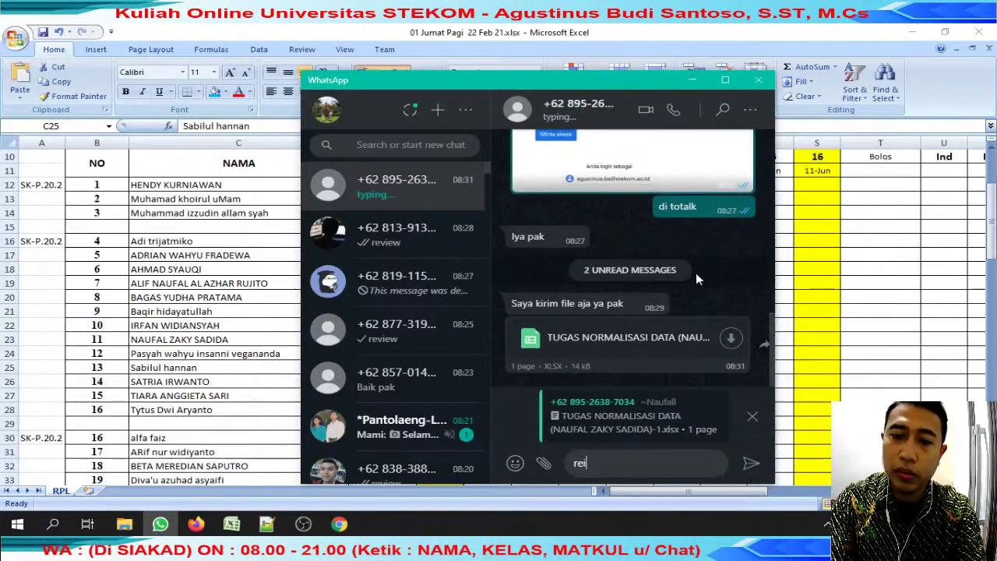
{"action": "key", "text": "Return"}
Download the TUGAS NORMALISASI DATA file to review jumat with the student's name prefixed, and open it.
{"action": "scroll", "coordinate": [646, 234], "scroll_direction": "up", "scroll_amount": 10}
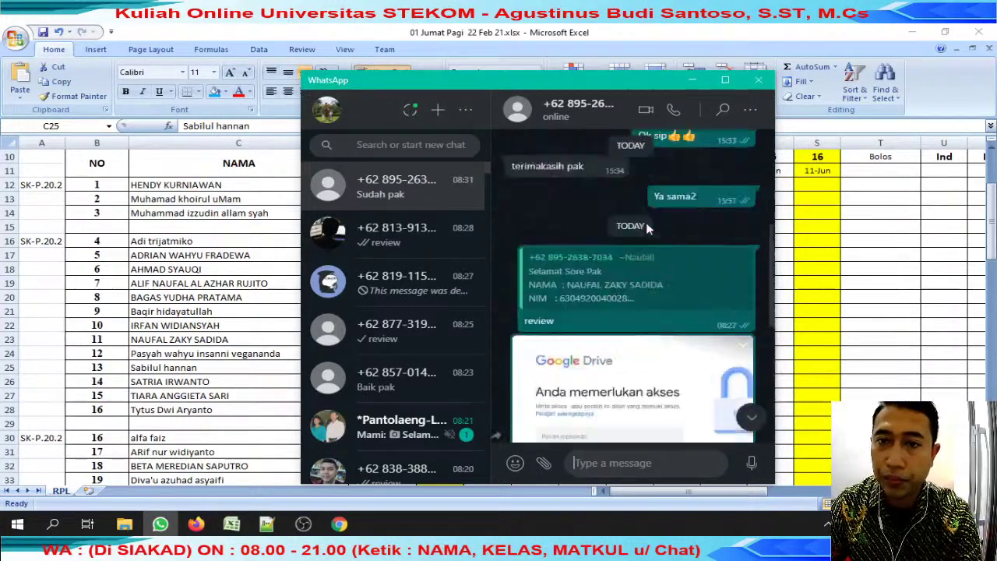
{"action": "scroll", "coordinate": [632, 288], "scroll_direction": "up", "scroll_amount": 2}
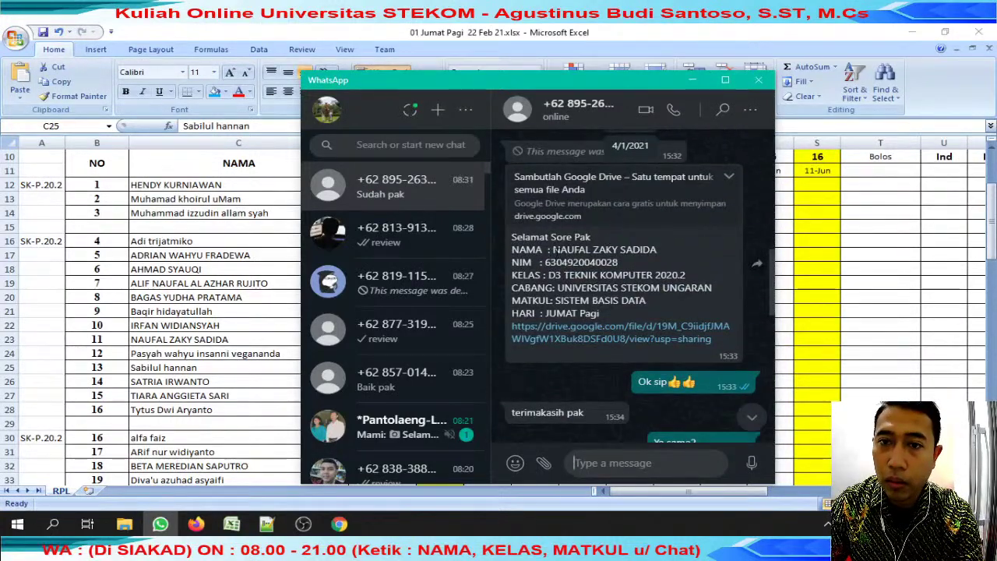
{"action": "left_click_drag", "start_coordinate": [553, 249], "coordinate": [677, 248]}
{"action": "key", "text": "ctrl+c"}
{"action": "scroll", "coordinate": [683, 316], "scroll_direction": "down", "scroll_amount": 12}
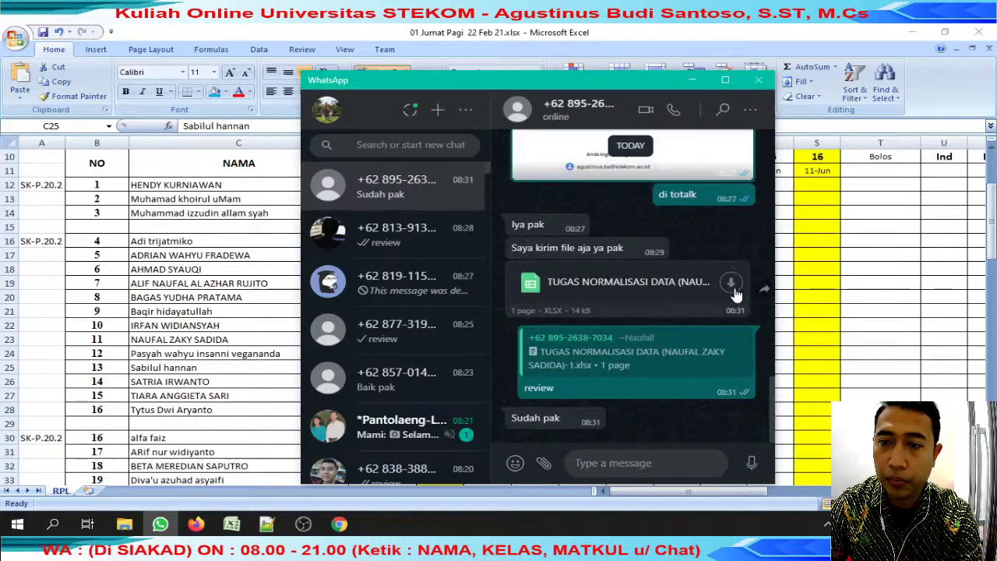
{"action": "left_click", "coordinate": [600, 281]}
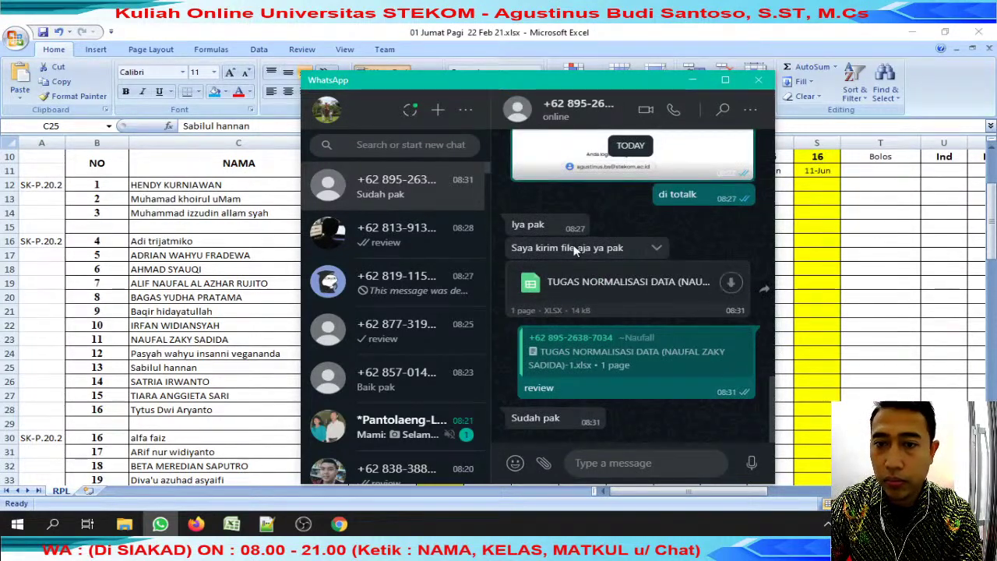
{"action": "key", "text": "Home"}
{"action": "key", "text": "ctrl+v"}
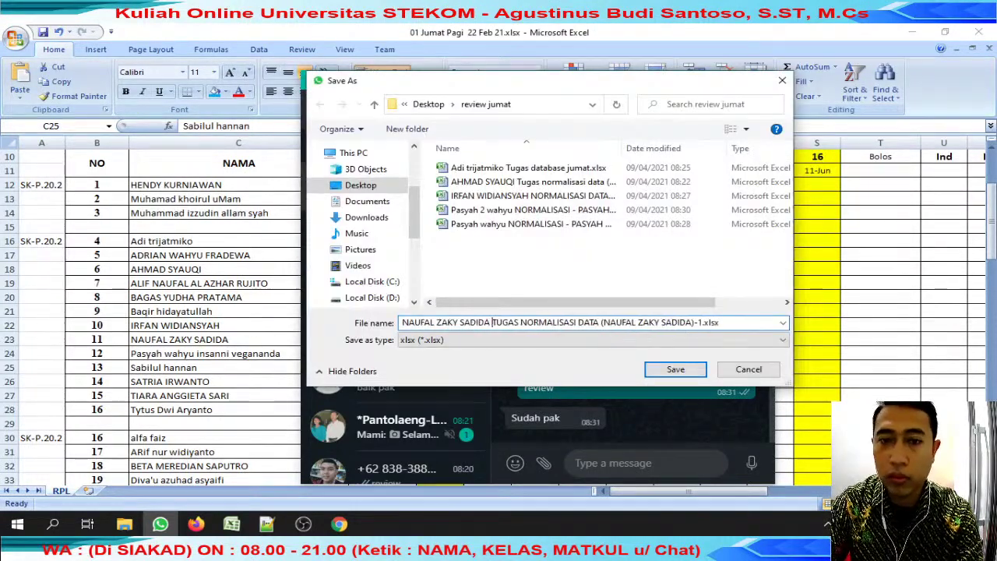
{"action": "key", "text": "Return"}
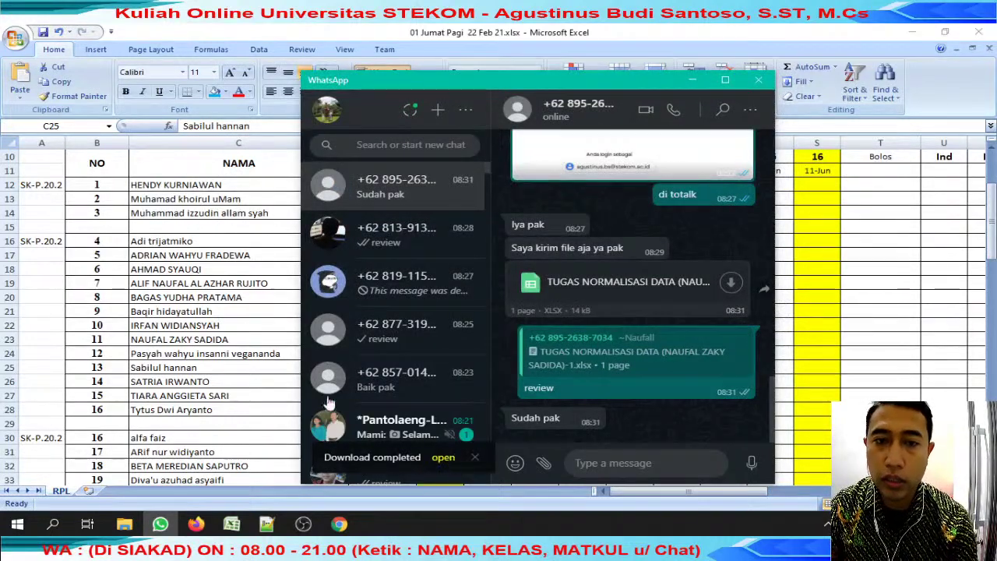
{"action": "left_click", "coordinate": [444, 457]}
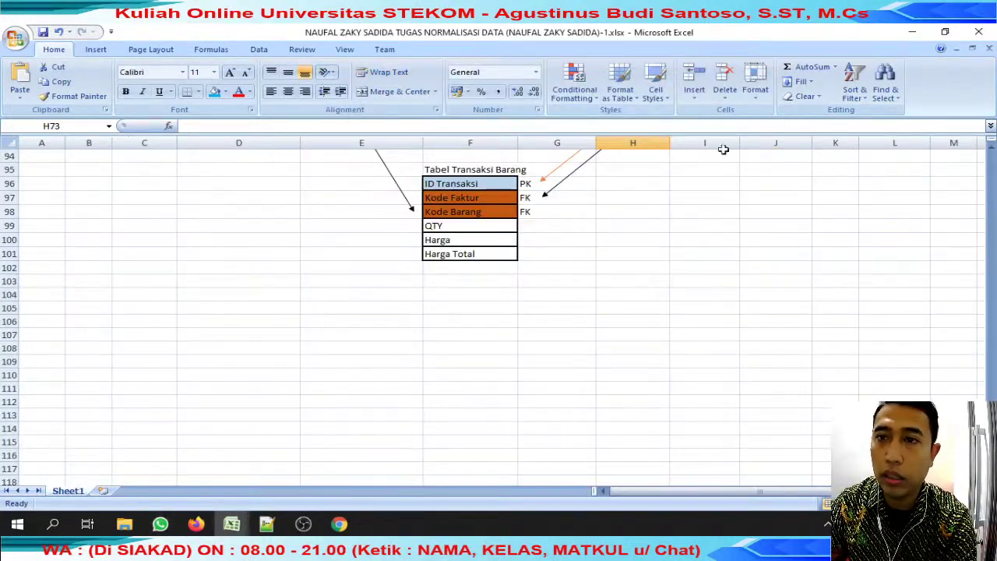
Sort review jumat by date modified and open the newest student's normalization workbook.
{"action": "scroll", "coordinate": [636, 206], "scroll_direction": "up", "scroll_amount": 20}
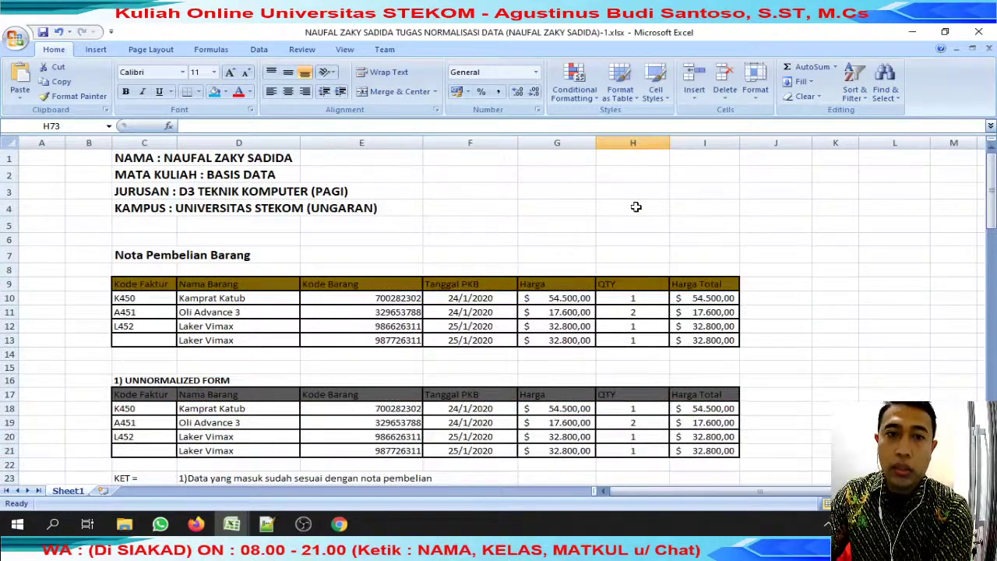
{"action": "scroll", "coordinate": [636, 207], "scroll_direction": "down", "scroll_amount": 20}
{"action": "scroll", "coordinate": [645, 210], "scroll_direction": "up", "scroll_amount": 6}
{"action": "scroll", "coordinate": [618, 244], "scroll_direction": "up", "scroll_amount": 14}
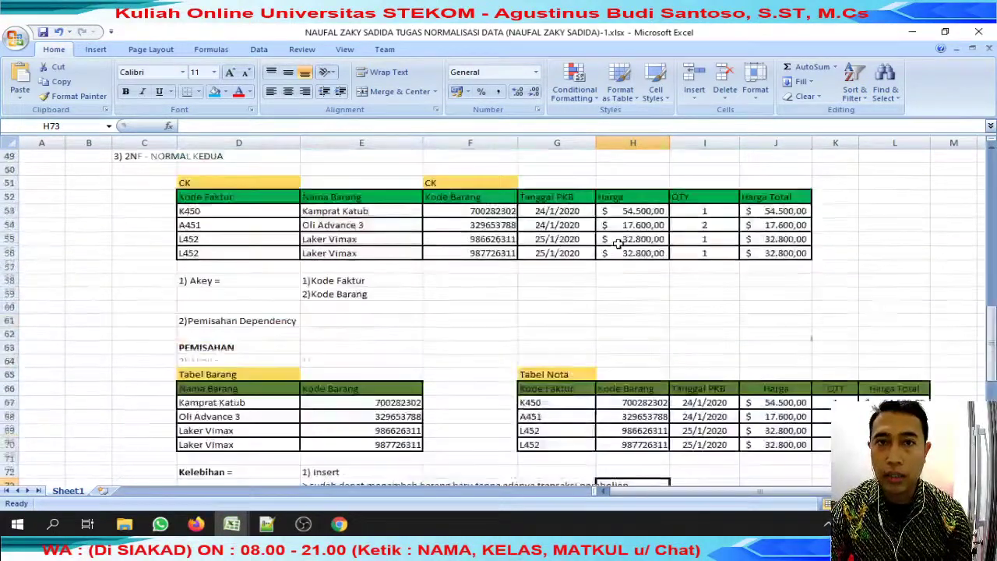
{"action": "mouse_move", "coordinate": [152, 520]}
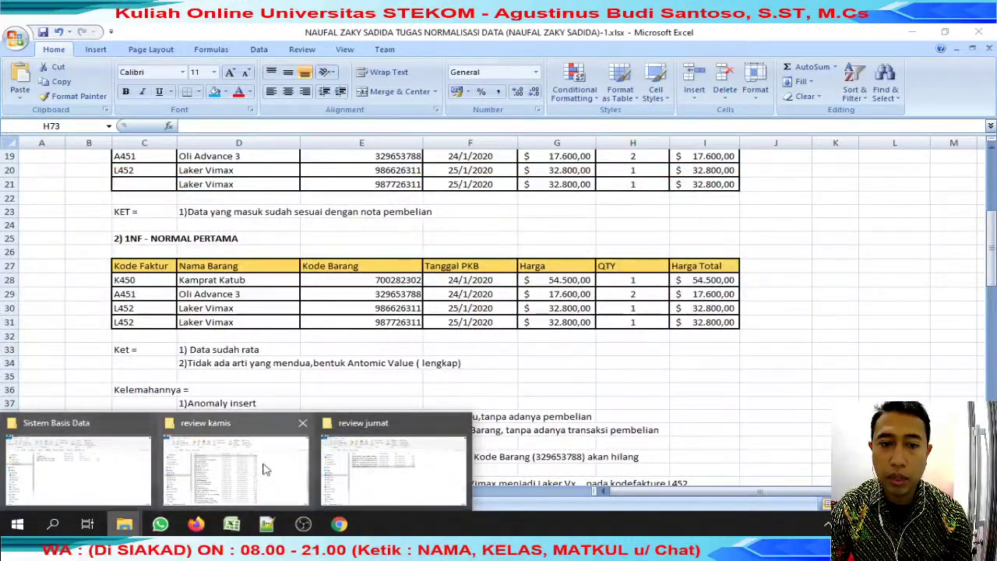
{"action": "left_click", "coordinate": [367, 463]}
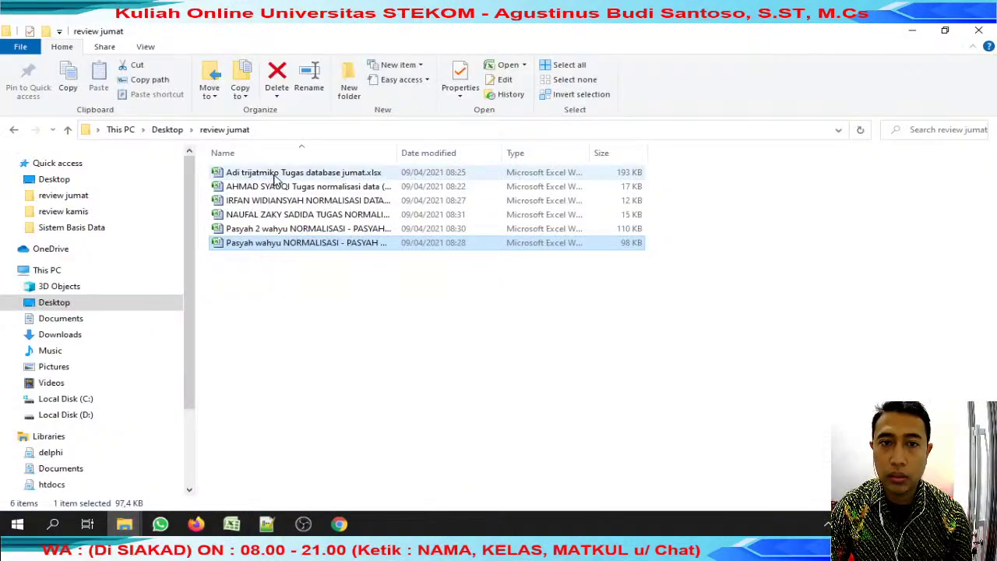
{"action": "left_click", "coordinate": [412, 154]}
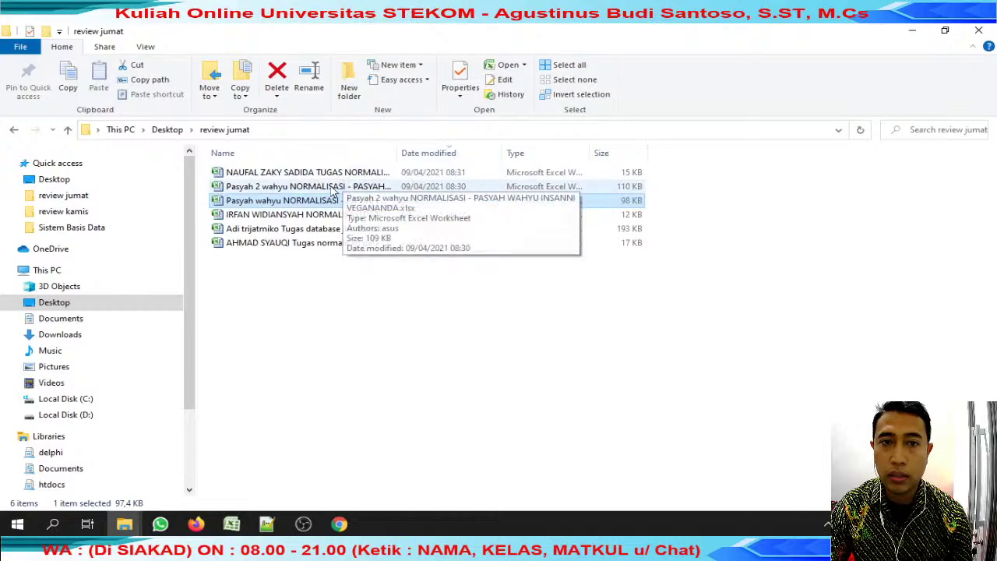
{"action": "double_click", "coordinate": [363, 214]}
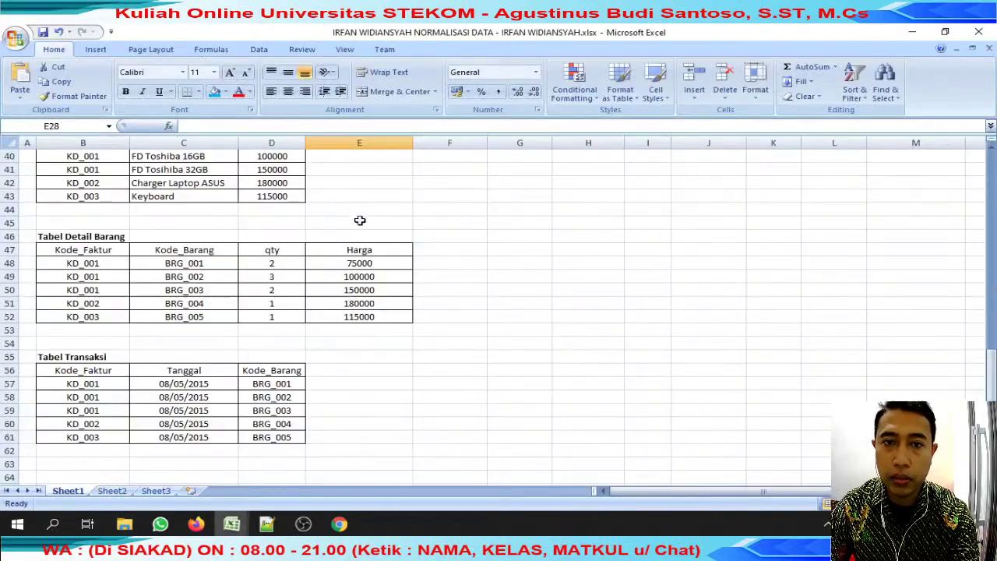
Open the Tugas database jumat workbook from the review jumat folder and scroll through it.
{"action": "scroll", "coordinate": [370, 211], "scroll_direction": "down", "scroll_amount": 20}
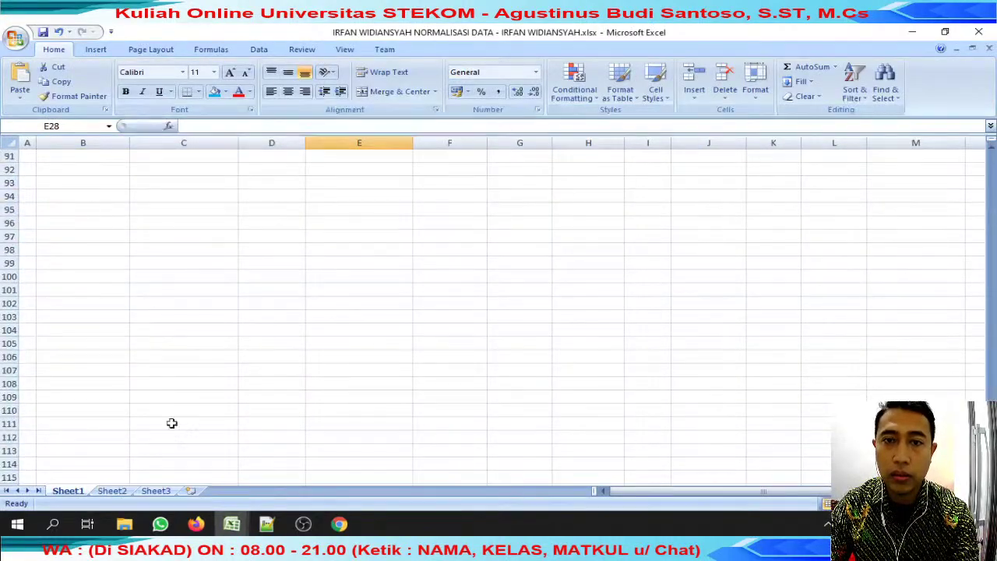
{"action": "mouse_move", "coordinate": [124, 524]}
{"action": "left_click", "coordinate": [396, 439]}
{"action": "left_click", "coordinate": [324, 231]}
{"action": "double_click", "coordinate": [324, 228]}
{"action": "scroll", "coordinate": [328, 234], "scroll_direction": "up", "scroll_amount": 18}
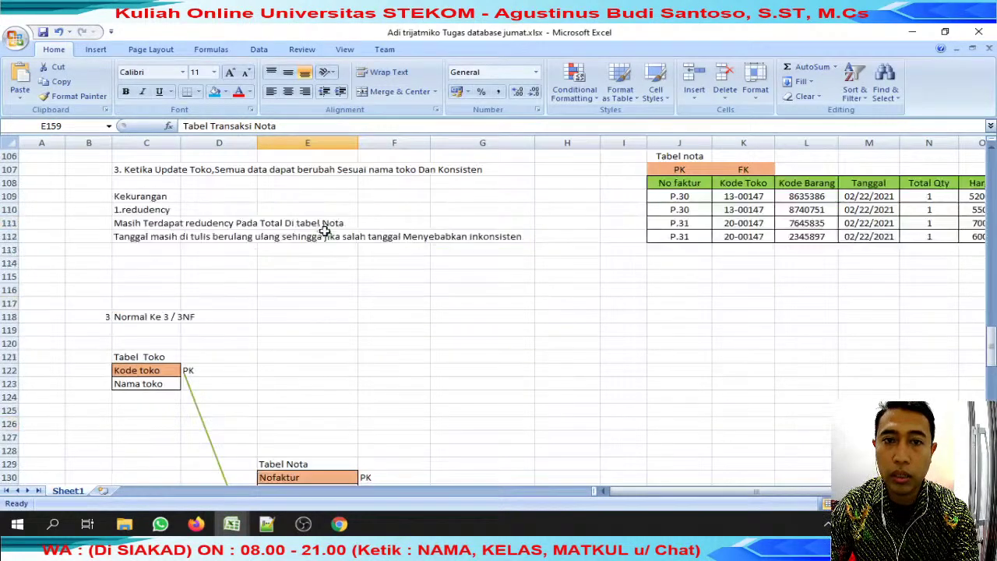
{"action": "scroll", "coordinate": [340, 243], "scroll_direction": "down", "scroll_amount": 20}
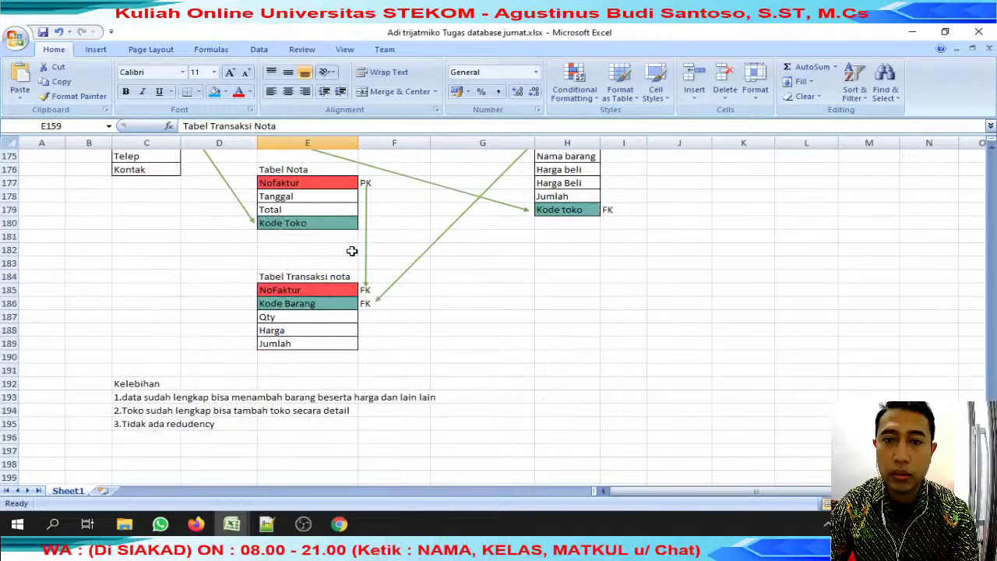
{"action": "left_click", "coordinate": [231, 524]}
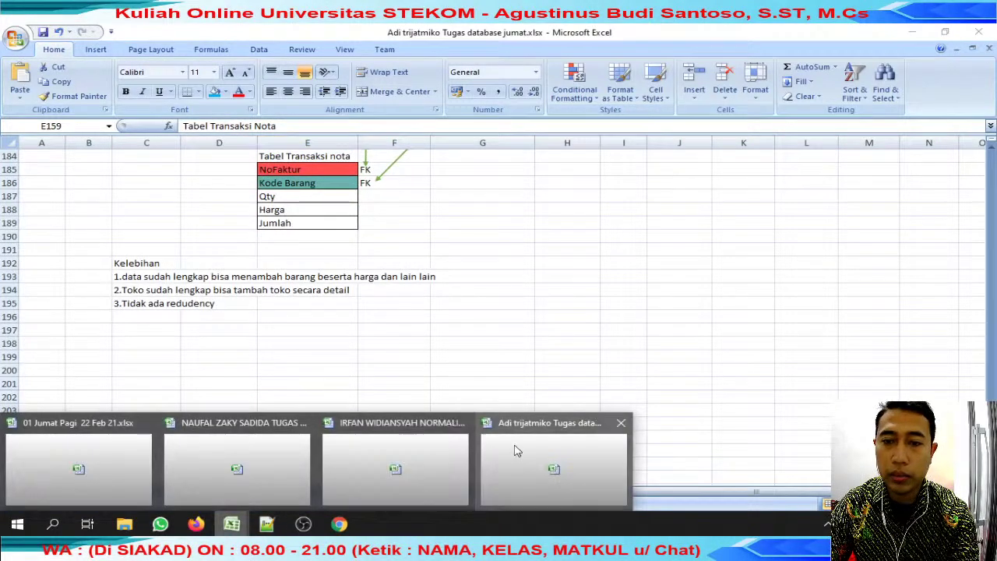
{"action": "left_click", "coordinate": [237, 466]}
{"action": "scroll", "coordinate": [394, 383], "scroll_direction": "down", "scroll_amount": 20}
{"action": "scroll", "coordinate": [395, 383], "scroll_direction": "up", "scroll_amount": 11}
{"action": "scroll", "coordinate": [396, 383], "scroll_direction": "up", "scroll_amount": 15}
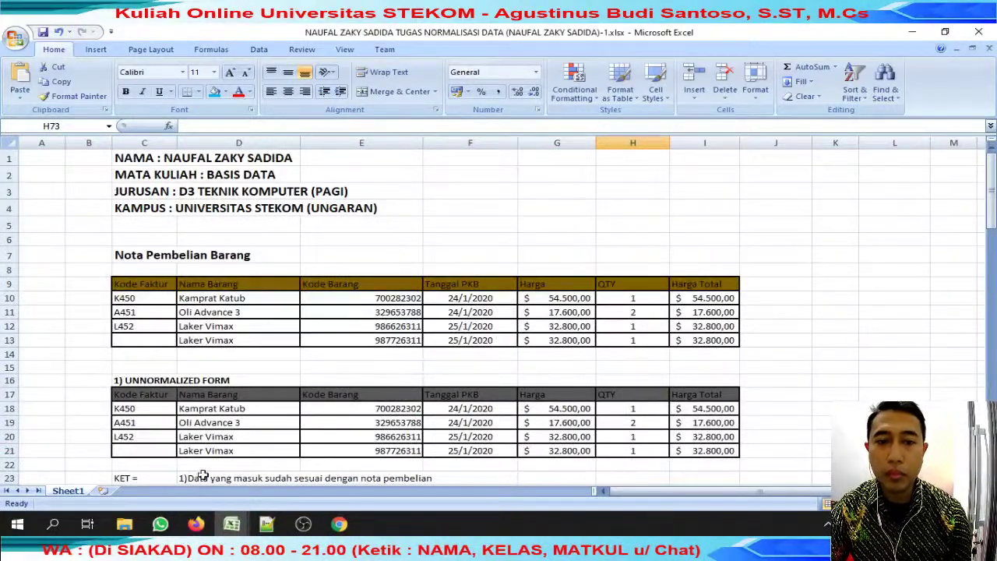
{"action": "left_click", "coordinate": [124, 524]}
{"action": "left_click", "coordinate": [346, 456]}
{"action": "double_click", "coordinate": [290, 241]}
{"action": "scroll", "coordinate": [293, 246], "scroll_direction": "up", "scroll_amount": 20}
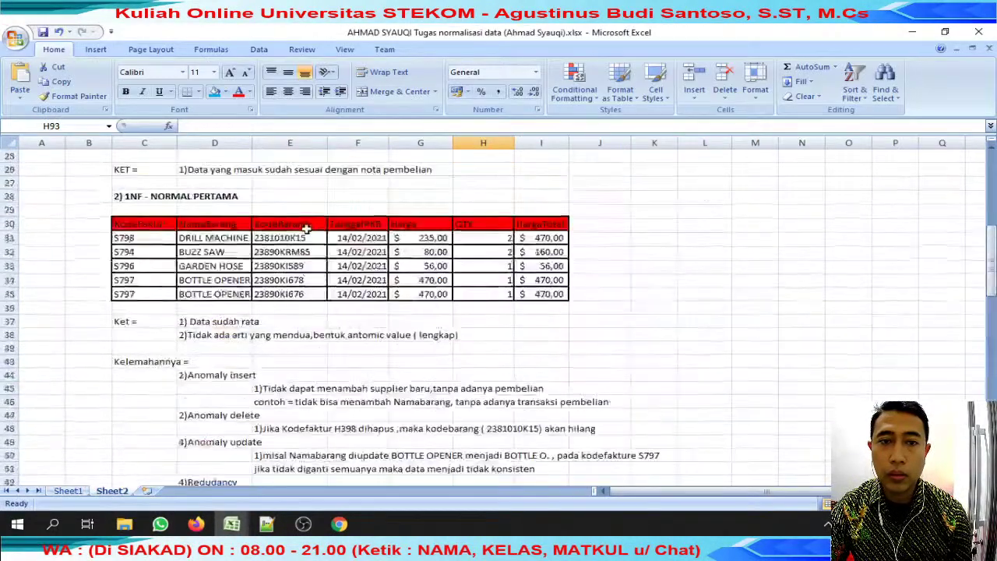
{"action": "scroll", "coordinate": [316, 208], "scroll_direction": "down", "scroll_amount": 2}
{"action": "scroll", "coordinate": [315, 207], "scroll_direction": "down", "scroll_amount": 20}
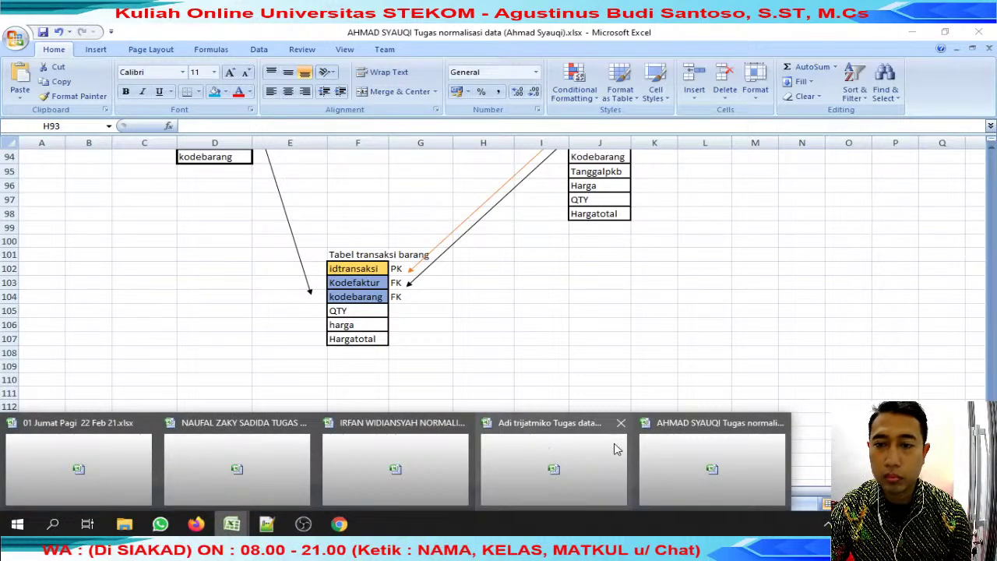
{"action": "key", "text": "ctrl+Tab"}
Close the Tugas database jumat workbook window and scroll through the remaining workbook.
{"action": "scroll", "coordinate": [315, 374], "scroll_direction": "down", "scroll_amount": 20}
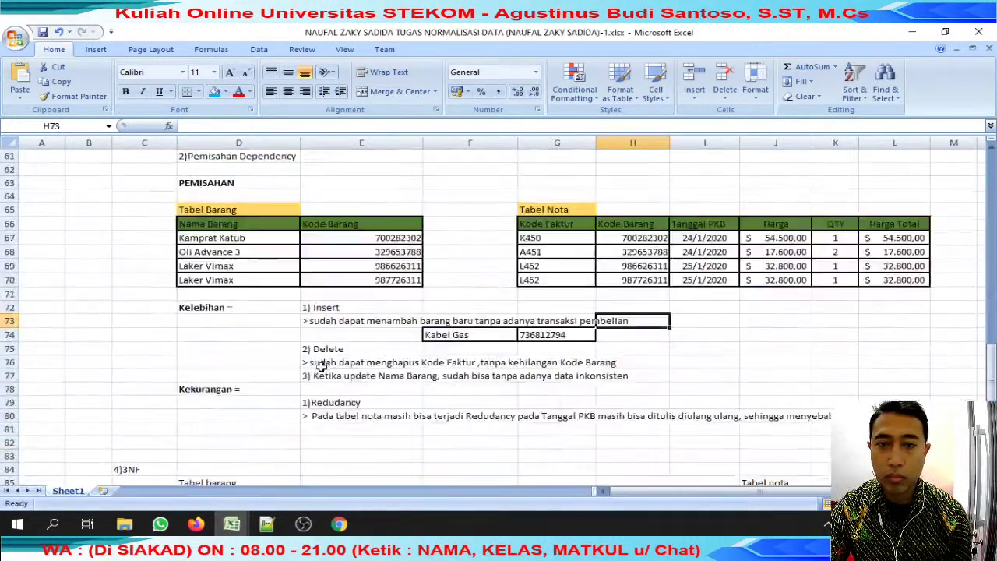
{"action": "scroll", "coordinate": [322, 369], "scroll_direction": "up", "scroll_amount": 5}
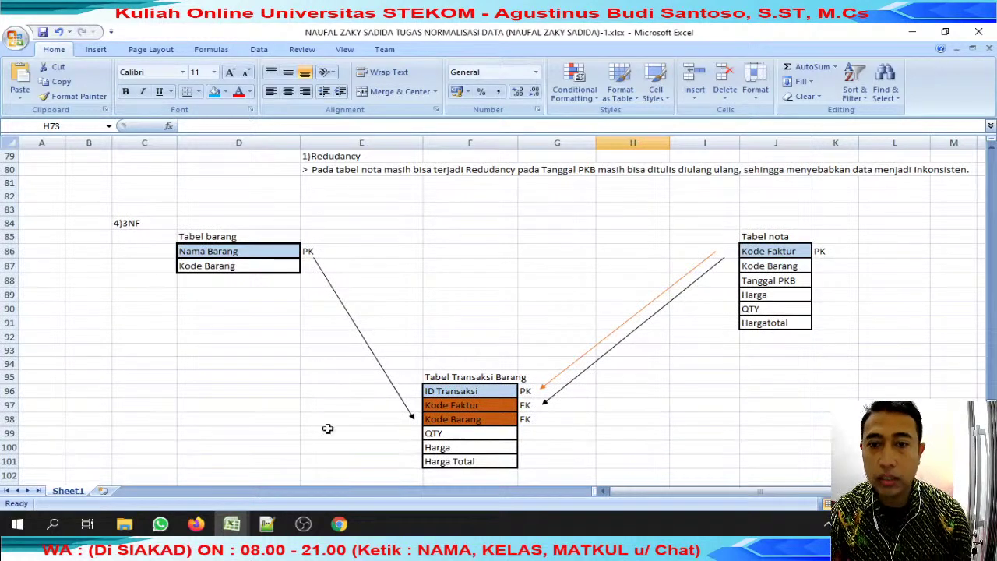
{"action": "mouse_move", "coordinate": [231, 522]}
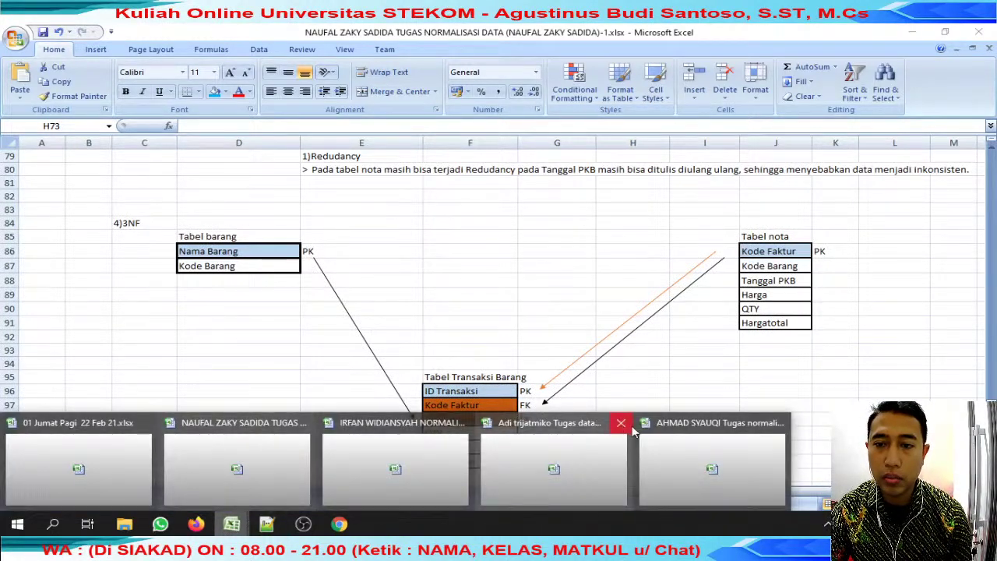
{"action": "left_click", "coordinate": [659, 432]}
{"action": "scroll", "coordinate": [631, 421], "scroll_direction": "up", "scroll_amount": 15}
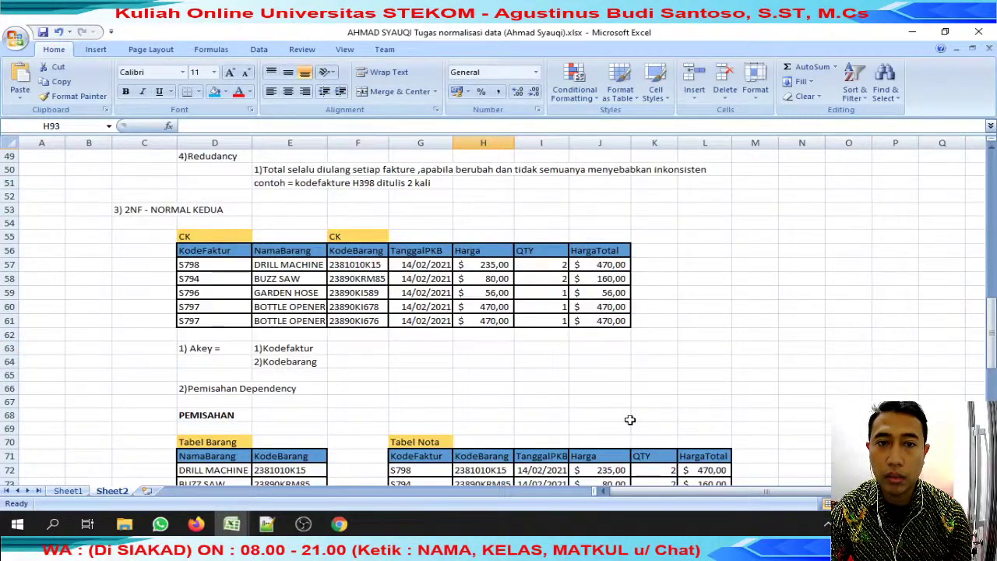
{"action": "scroll", "coordinate": [630, 421], "scroll_direction": "up", "scroll_amount": 5}
{"action": "scroll", "coordinate": [491, 452], "scroll_direction": "up", "scroll_amount": 7}
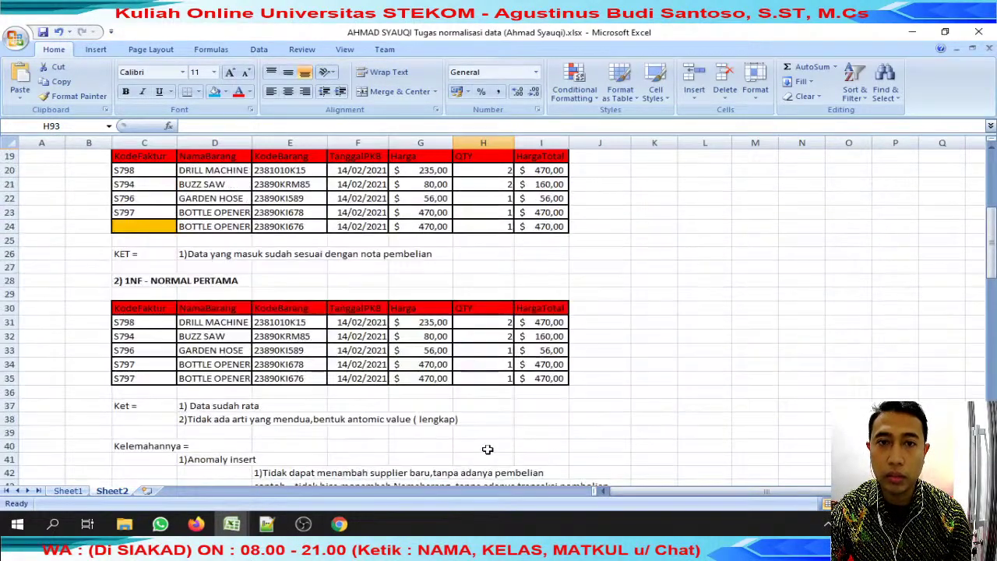
{"action": "scroll", "coordinate": [487, 450], "scroll_direction": "up", "scroll_amount": 1}
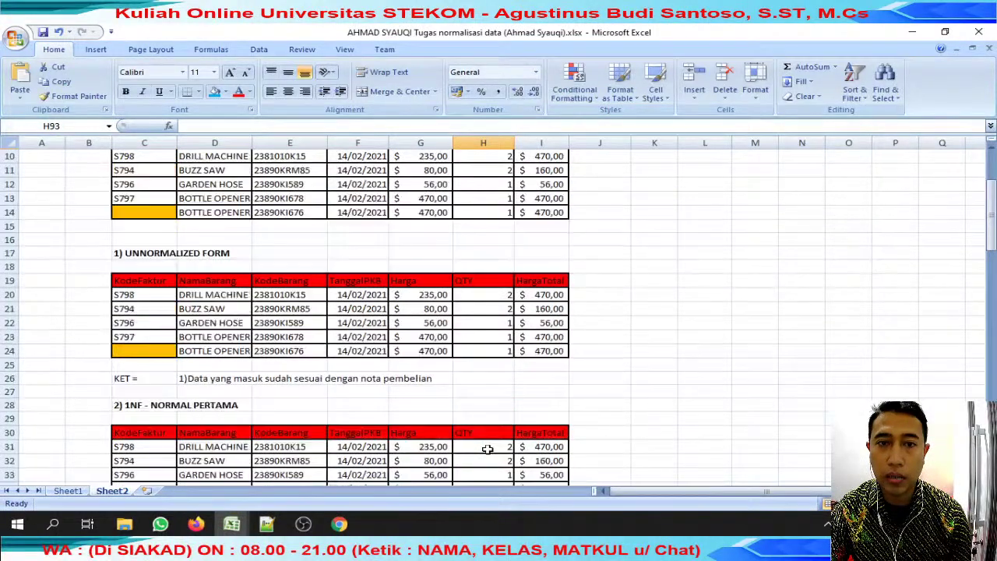
{"action": "mouse_move", "coordinate": [231, 524]}
{"action": "left_click", "coordinate": [228, 465]}
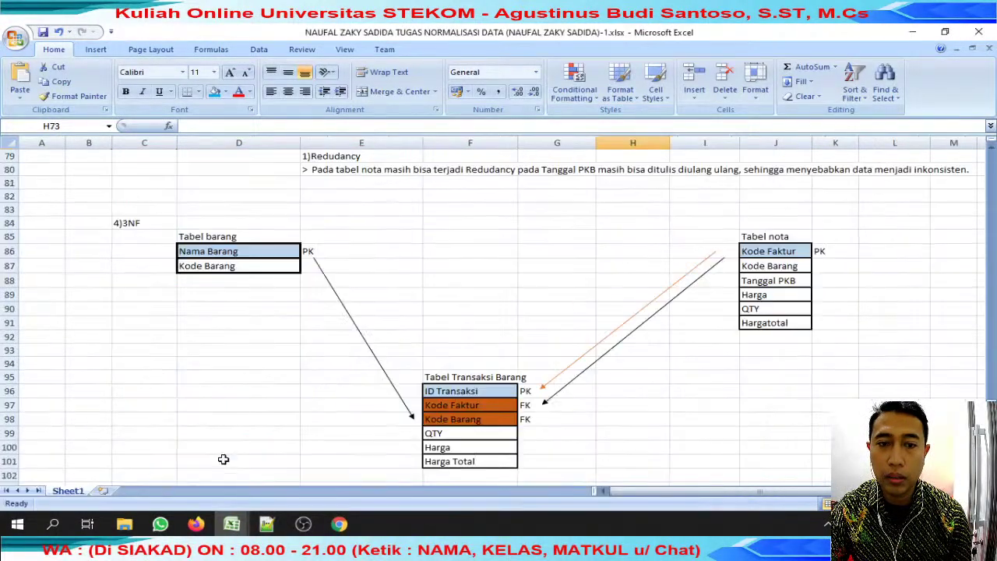
{"action": "scroll", "coordinate": [317, 429], "scroll_direction": "up", "scroll_amount": 16}
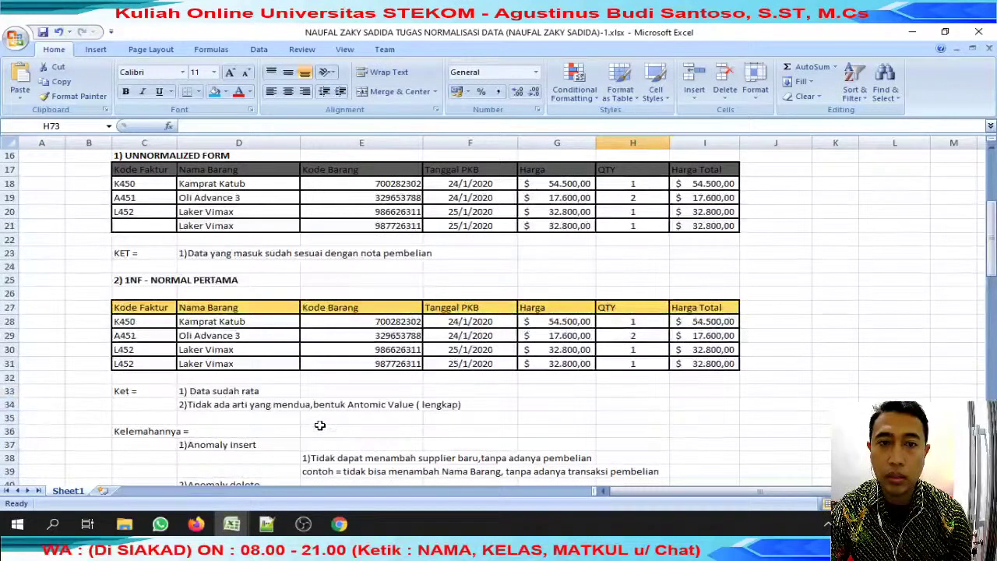
{"action": "scroll", "coordinate": [320, 425], "scroll_direction": "up", "scroll_amount": 1}
{"action": "mouse_move", "coordinate": [231, 524]}
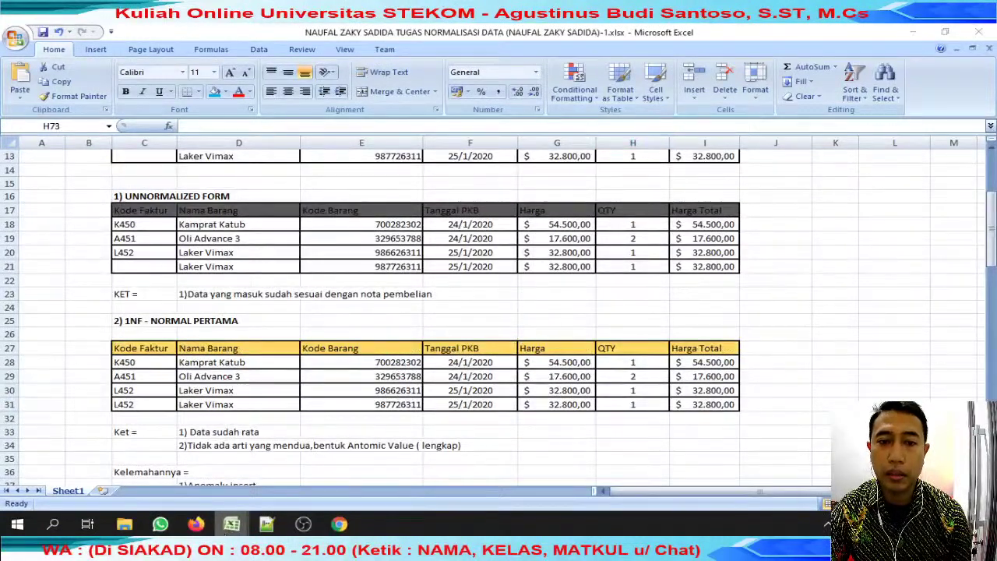
{"action": "left_click", "coordinate": [717, 470]}
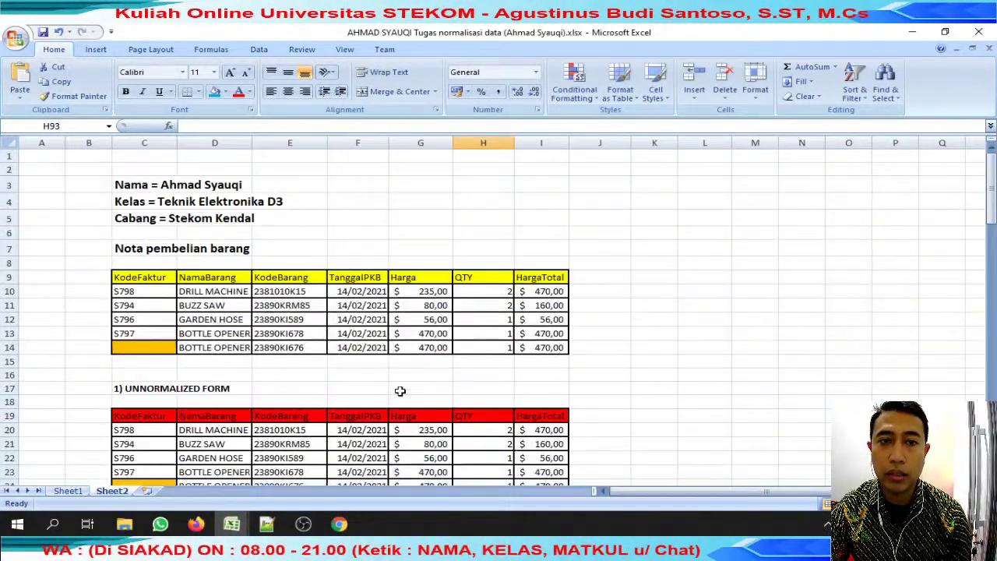
{"action": "scroll", "coordinate": [400, 390], "scroll_direction": "down", "scroll_amount": 4}
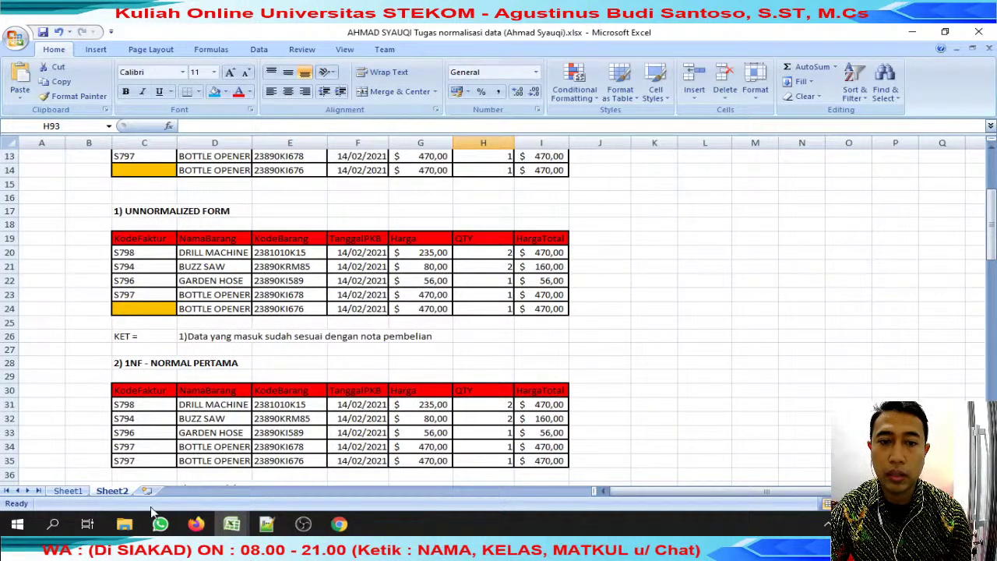
Select the product code in E24, then close the review kamis and Sistem Basis Data folder windows.
{"action": "left_click", "coordinate": [256, 310]}
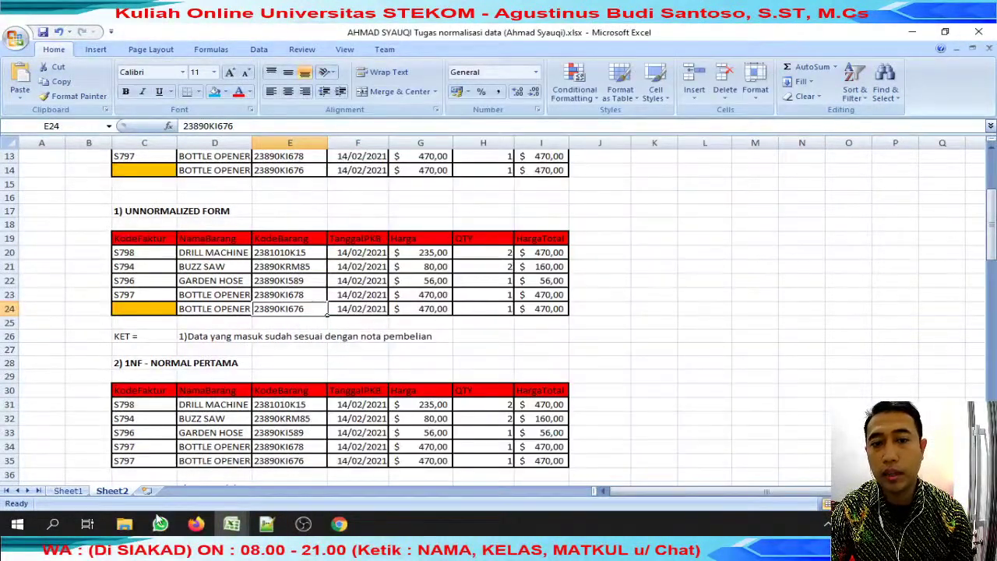
{"action": "mouse_move", "coordinate": [124, 523]}
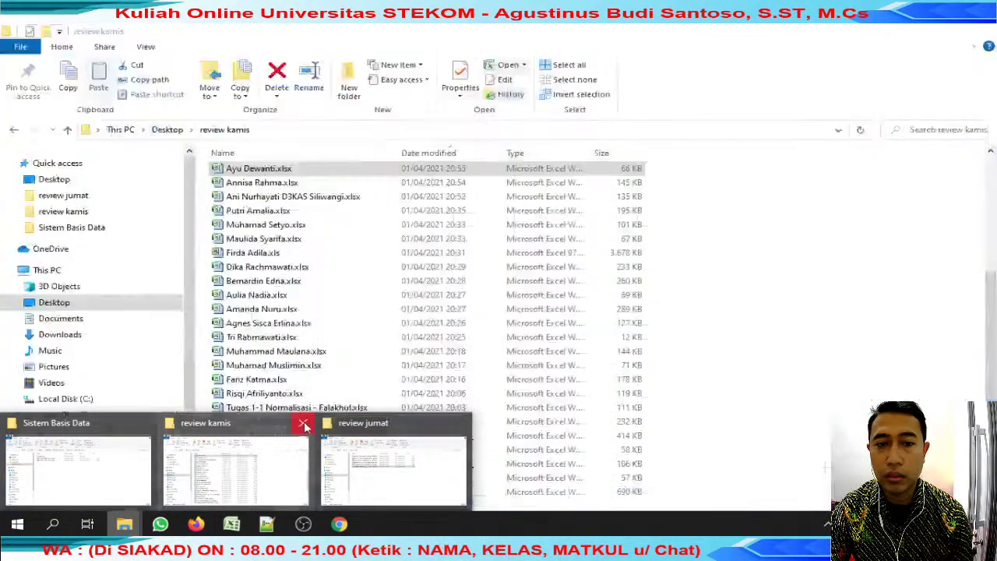
{"action": "left_click", "coordinate": [302, 423]}
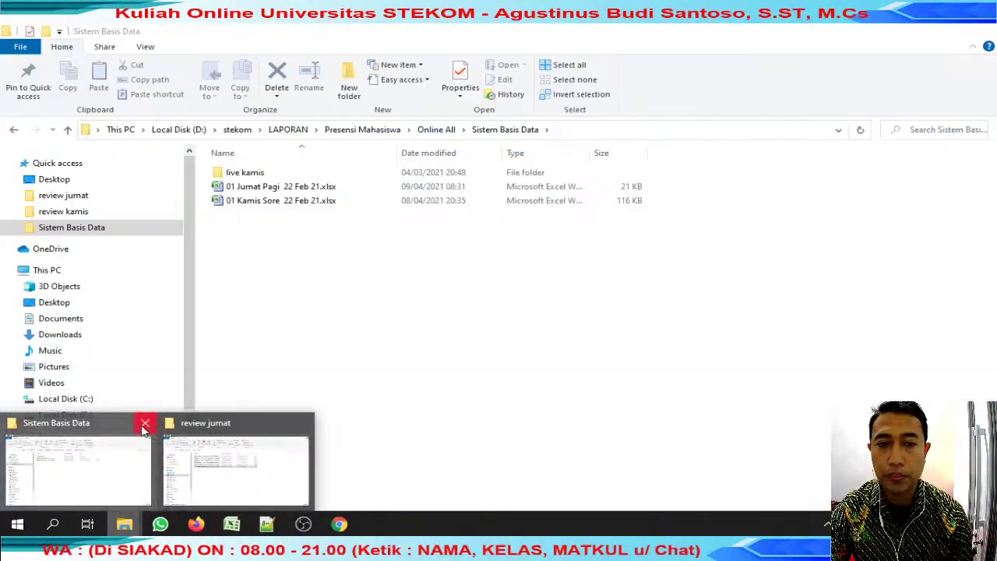
{"action": "left_click", "coordinate": [145, 423]}
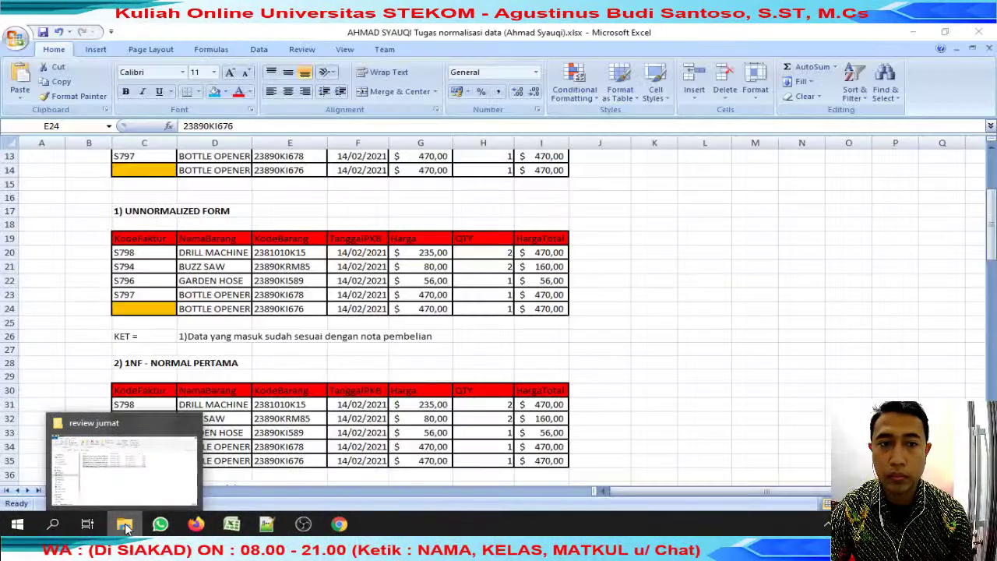
Show the review jumat folder's files and return to the DRILL MACHINE workbook.
{"action": "left_click", "coordinate": [124, 525]}
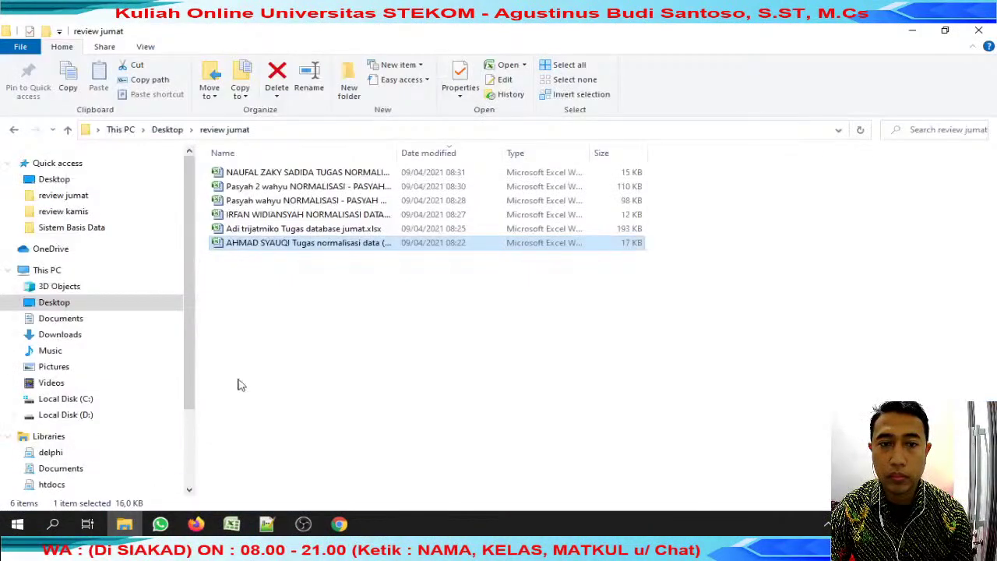
{"action": "middle_click", "coordinate": [126, 526]}
{"action": "left_click", "coordinate": [106, 200]}
{"action": "left_click", "coordinate": [231, 524]}
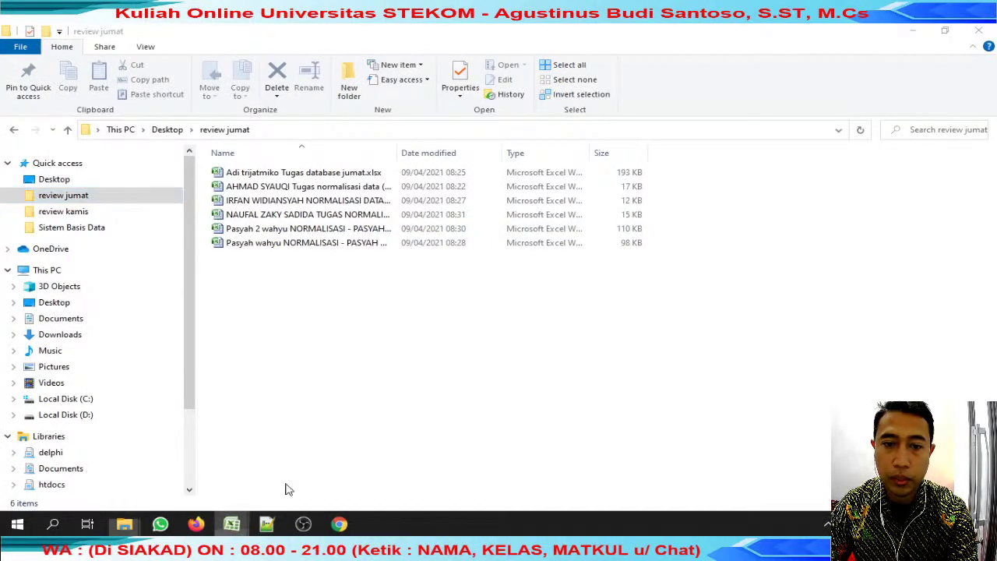
{"action": "left_click", "coordinate": [457, 429]}
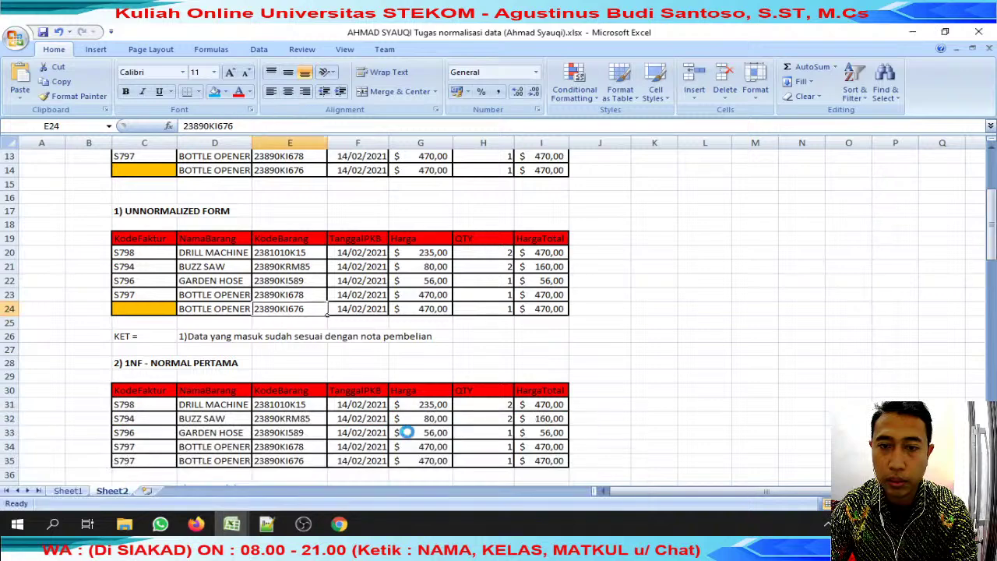
{"action": "mouse_move", "coordinate": [233, 522]}
{"action": "left_click", "coordinate": [249, 467]}
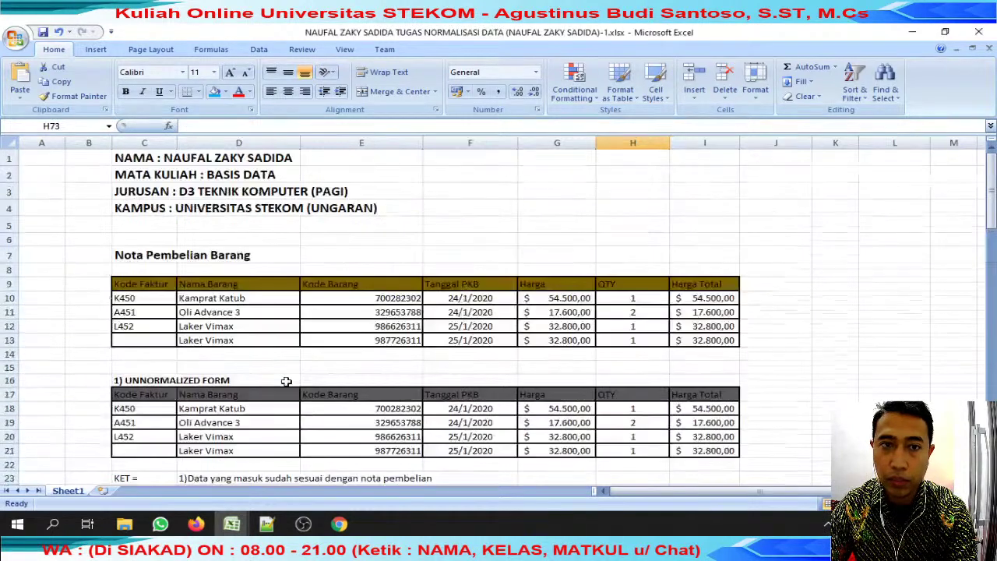
{"action": "left_click", "coordinate": [359, 472]}
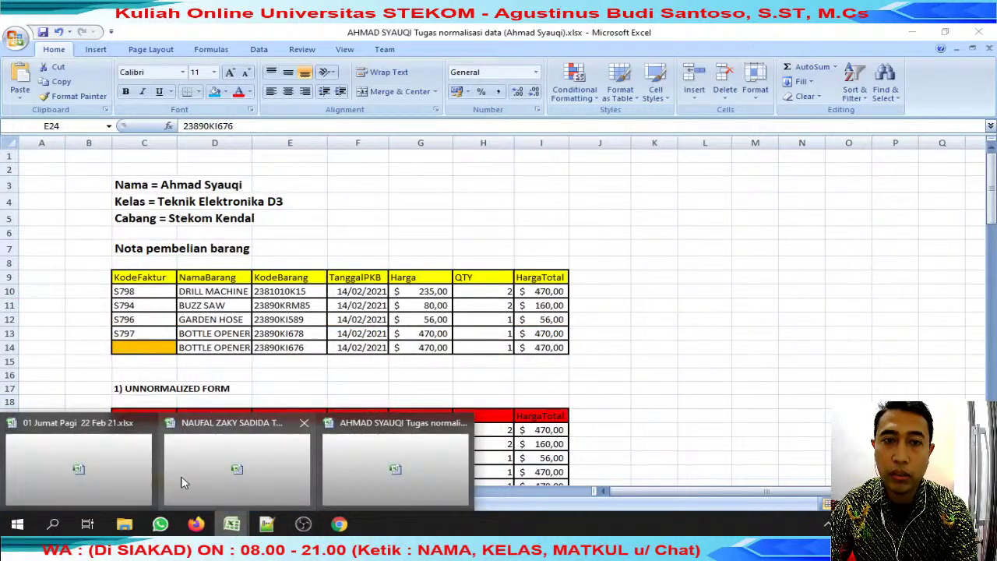
{"action": "left_click", "coordinate": [216, 476]}
{"action": "left_click", "coordinate": [335, 468]}
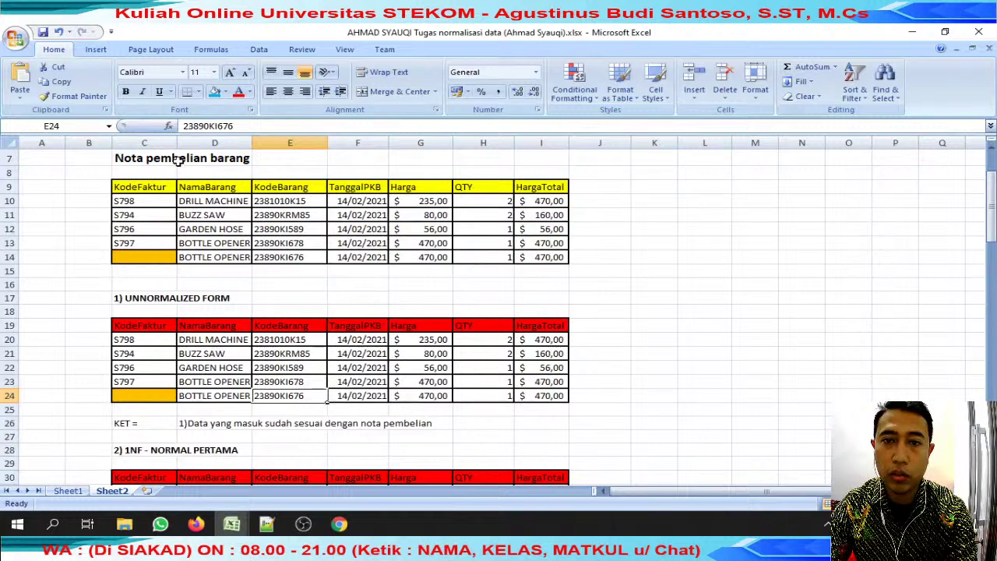
{"action": "mouse_move", "coordinate": [232, 524]}
{"action": "left_click", "coordinate": [298, 452]}
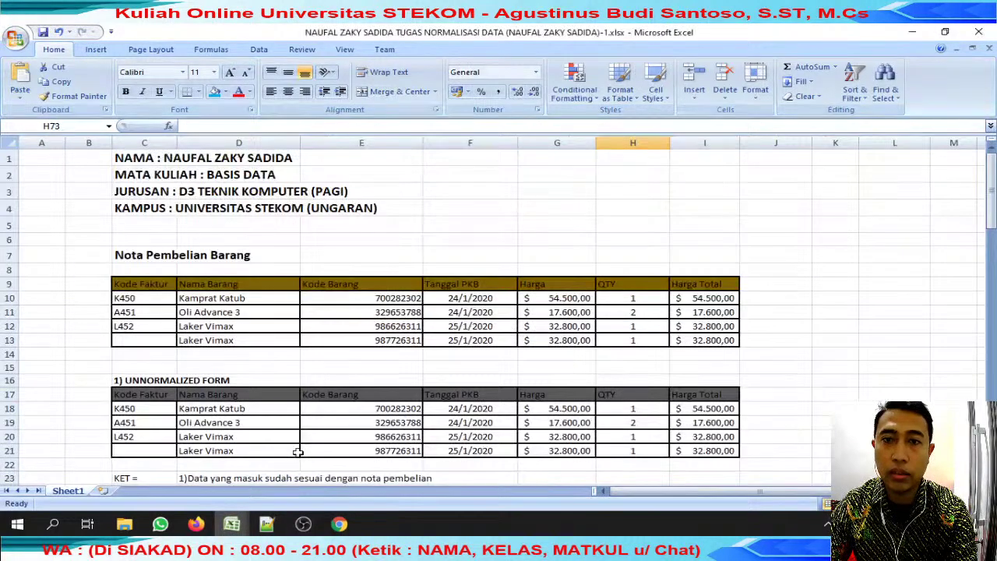
In the second student's workbook, select the KET = remark row.
{"action": "scroll", "coordinate": [297, 452], "scroll_direction": "down", "scroll_amount": 4}
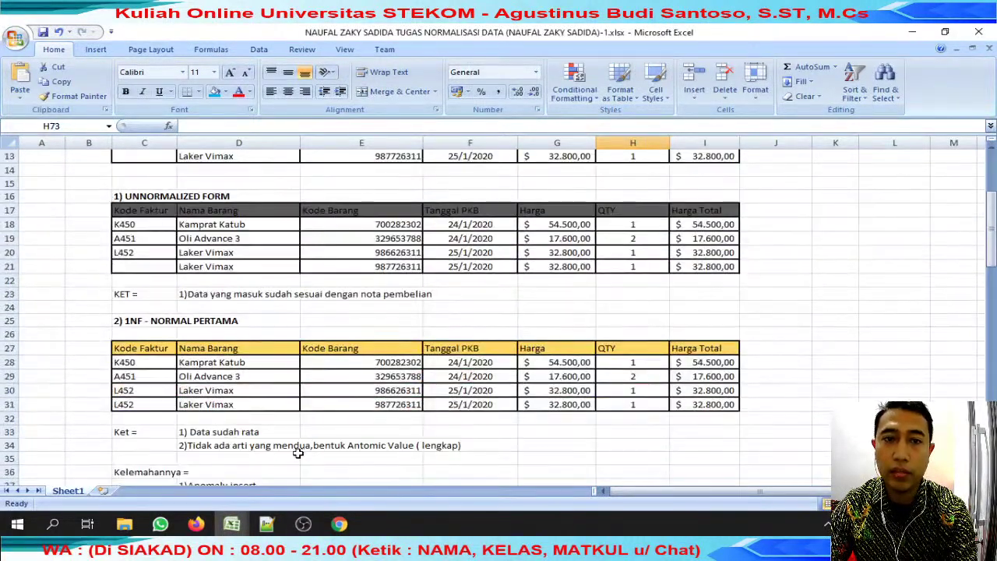
{"action": "mouse_move", "coordinate": [232, 524]}
{"action": "left_click", "coordinate": [382, 466]}
{"action": "scroll", "coordinate": [382, 452], "scroll_direction": "down", "scroll_amount": 4}
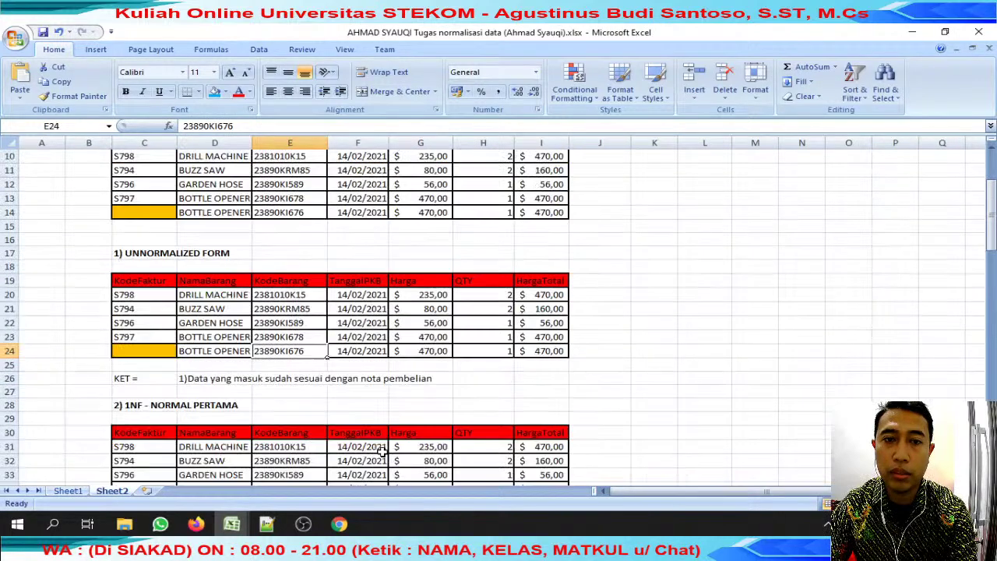
{"action": "left_click_drag", "start_coordinate": [148, 254], "coordinate": [399, 257]}
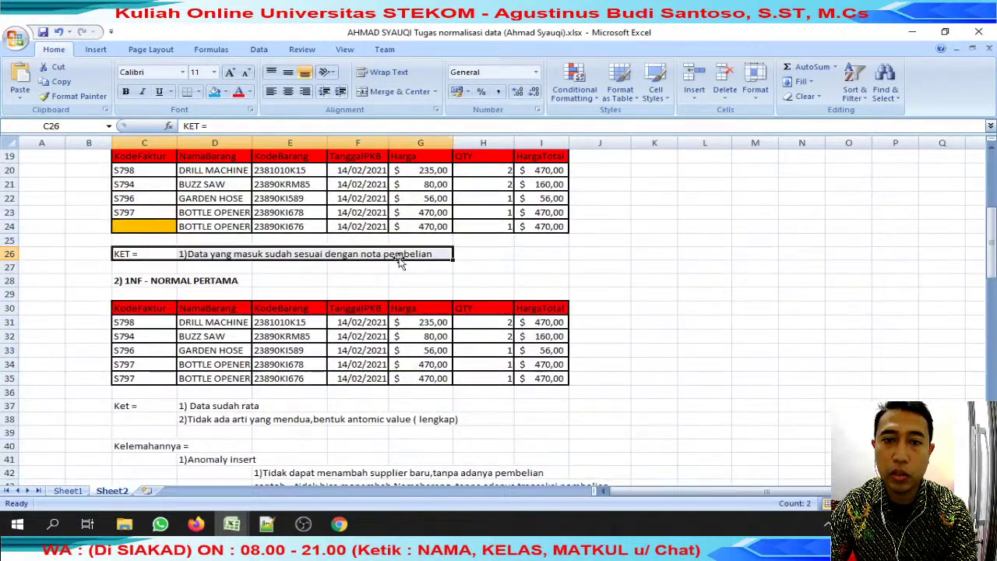
In the first student's workbook, select the KET remark in row 23 for comparison.
{"action": "mouse_move", "coordinate": [231, 521]}
{"action": "left_click", "coordinate": [272, 470]}
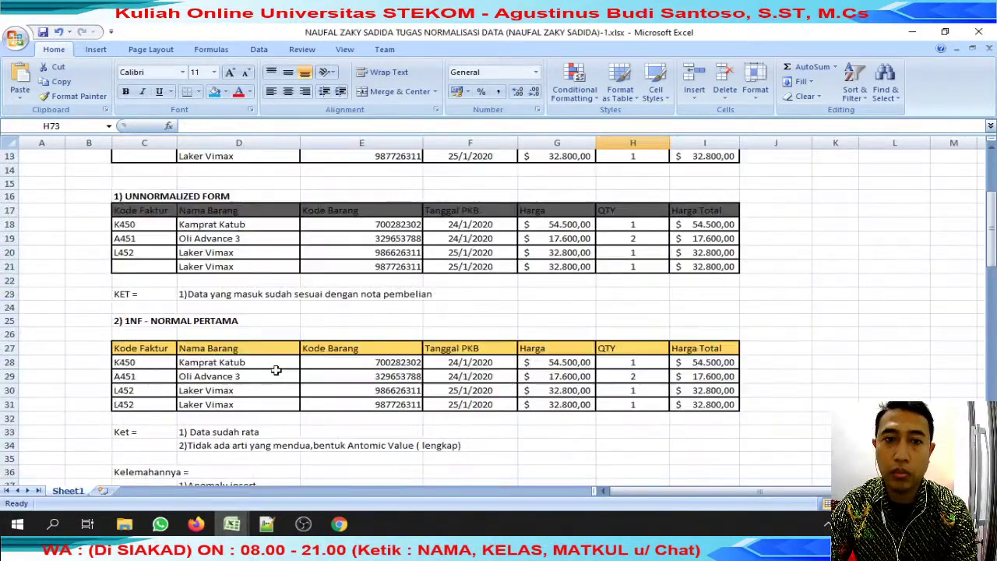
{"action": "left_click", "coordinate": [133, 296]}
{"action": "scroll", "coordinate": [363, 325], "scroll_direction": "down", "scroll_amount": 2}
{"action": "left_click_drag", "start_coordinate": [162, 280], "coordinate": [161, 317]}
In the second student's workbook, mark the 1NF table and the atomic value remark in row 38.
{"action": "mouse_move", "coordinate": [233, 515]}
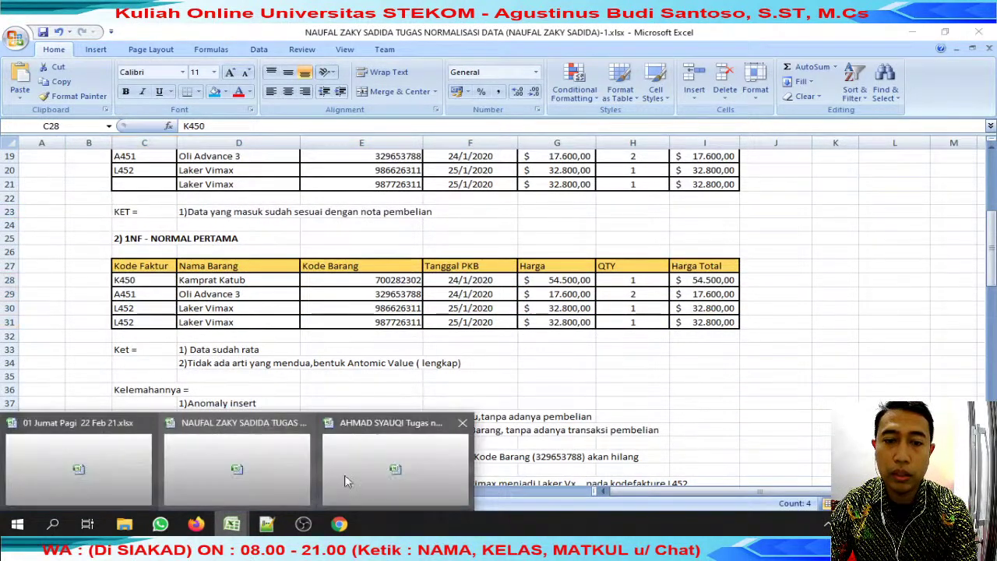
{"action": "left_click", "coordinate": [375, 464]}
{"action": "scroll", "coordinate": [375, 464], "scroll_direction": "up", "scroll_amount": 6}
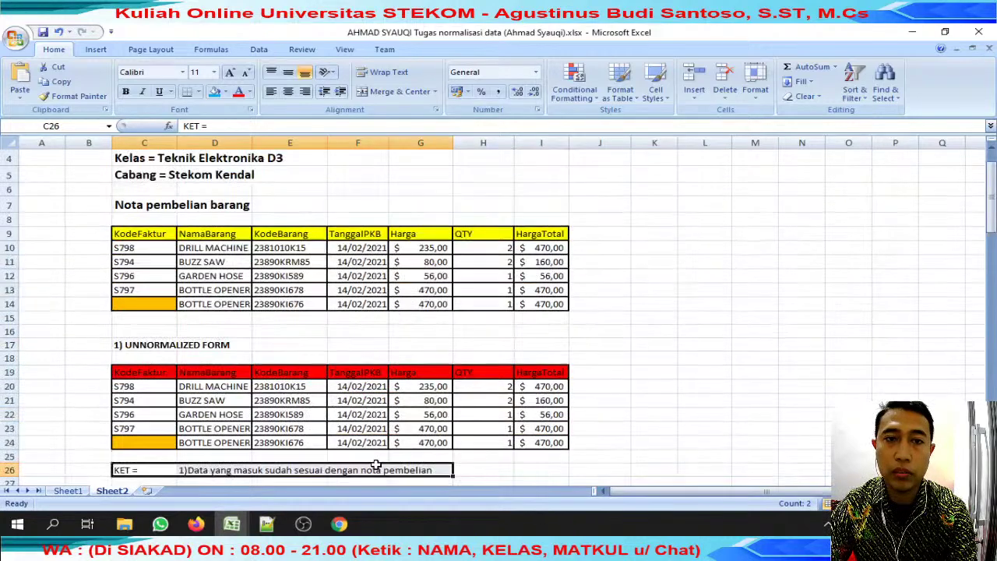
{"action": "scroll", "coordinate": [375, 465], "scroll_direction": "down", "scroll_amount": 6}
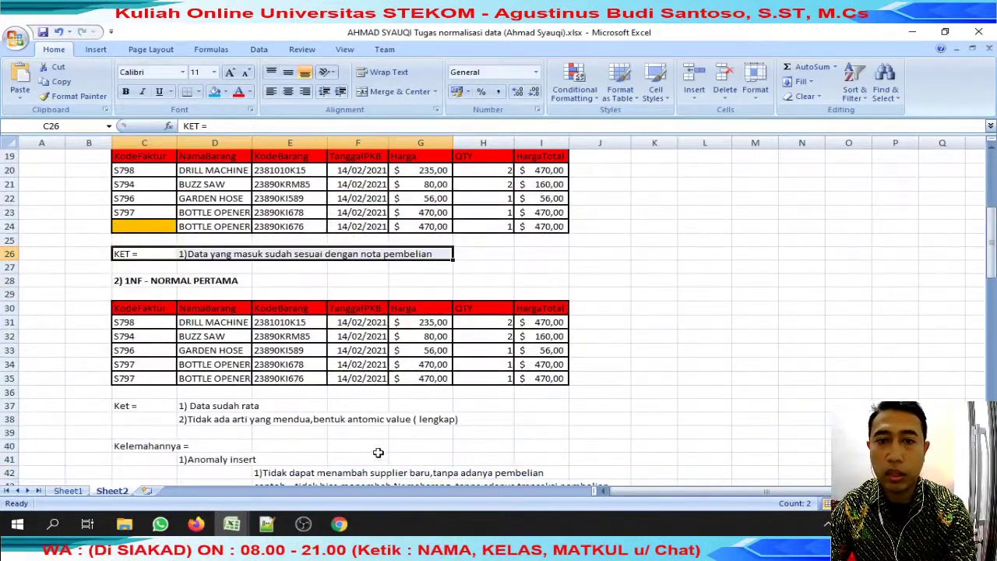
{"action": "scroll", "coordinate": [378, 456], "scroll_direction": "down", "scroll_amount": 2}
{"action": "left_click_drag", "start_coordinate": [164, 239], "coordinate": [181, 320]}
{"action": "left_click", "coordinate": [403, 335]}
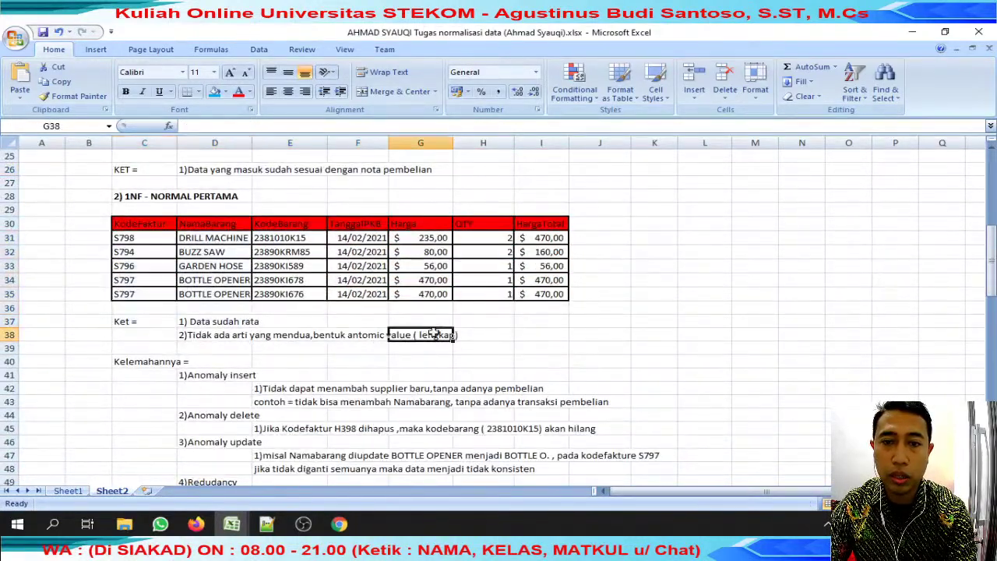
Compare the first workbook again, then select a cell among the second workbook's anomaly notes.
{"action": "mouse_move", "coordinate": [232, 522]}
{"action": "left_click", "coordinate": [228, 477]}
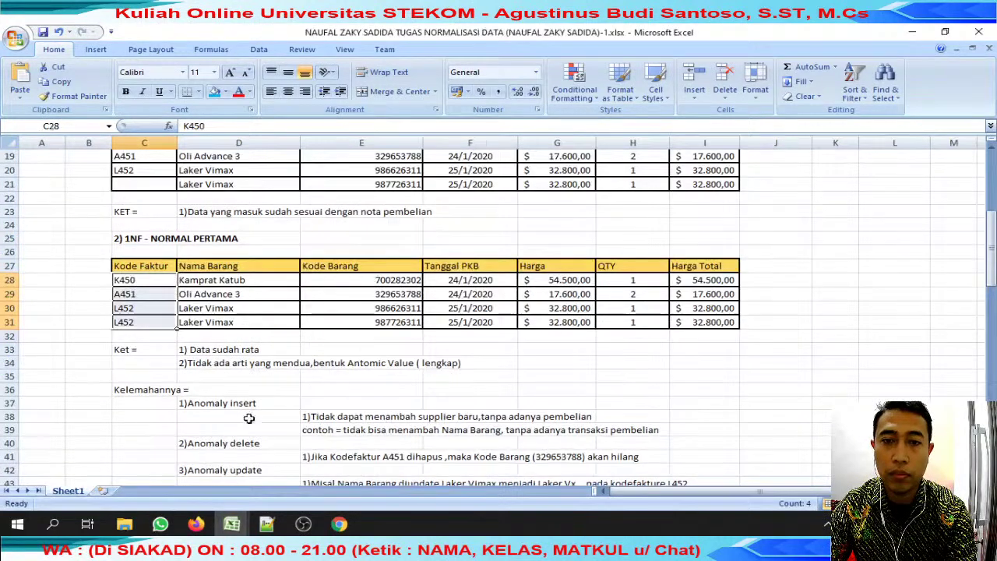
{"action": "scroll", "coordinate": [380, 364], "scroll_direction": "down", "scroll_amount": 4}
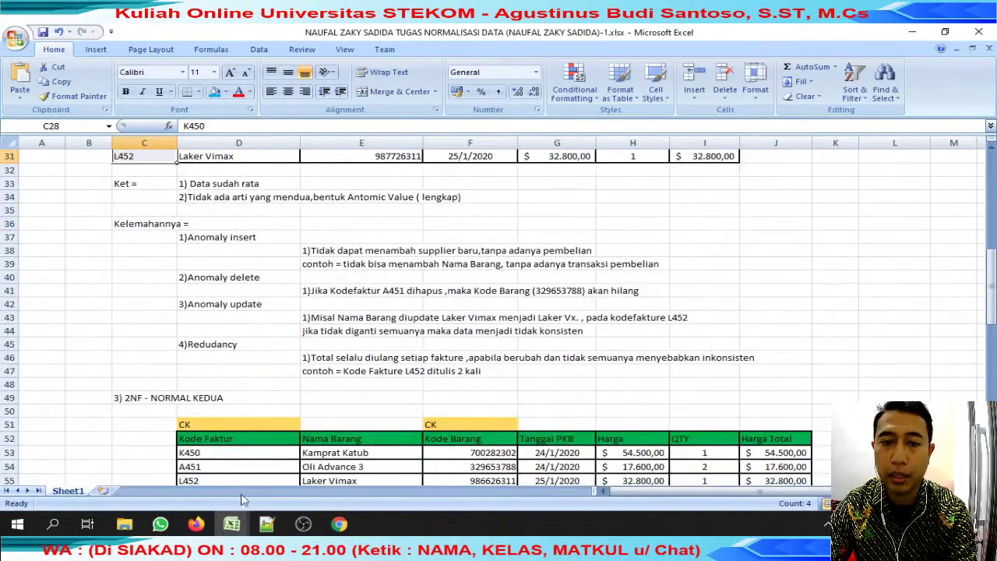
{"action": "mouse_move", "coordinate": [231, 522]}
{"action": "left_click", "coordinate": [417, 477]}
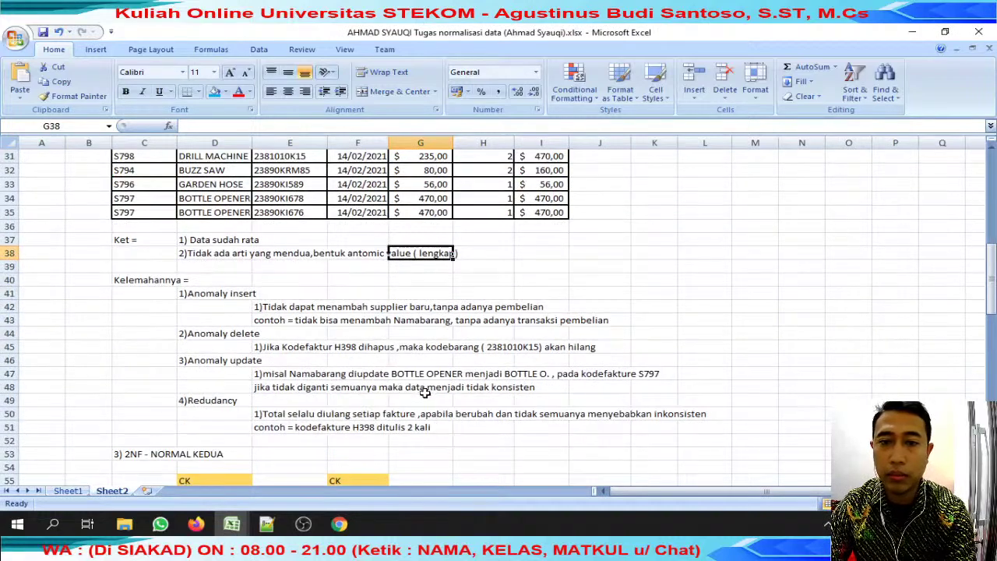
{"action": "left_click", "coordinate": [420, 306]}
Select the second student's 2NF section, then switch to the first student's workbook.
{"action": "scroll", "coordinate": [421, 312], "scroll_direction": "down", "scroll_amount": 4}
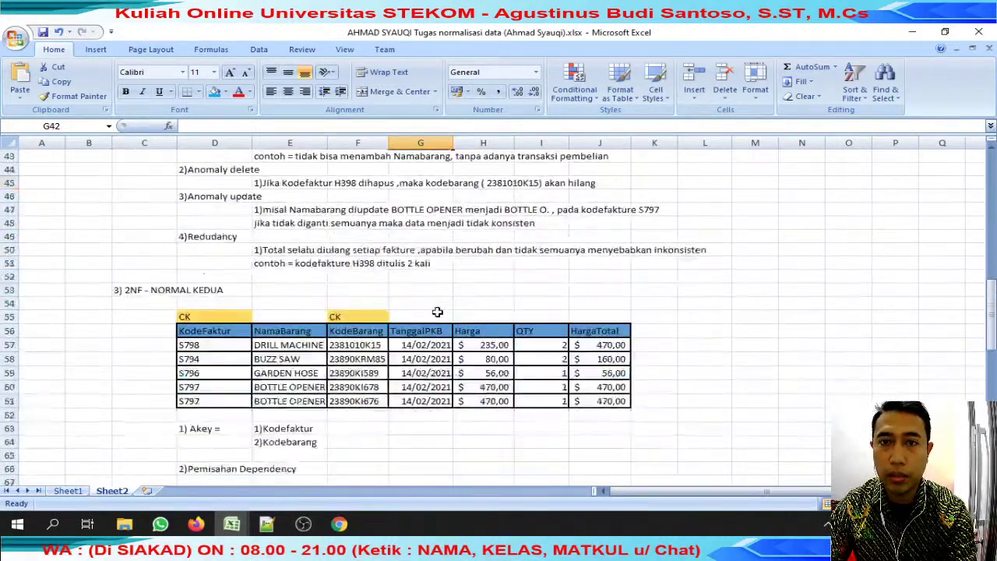
{"action": "scroll", "coordinate": [421, 312], "scroll_direction": "up", "scroll_amount": 3}
{"action": "scroll", "coordinate": [199, 325], "scroll_direction": "down", "scroll_amount": 3}
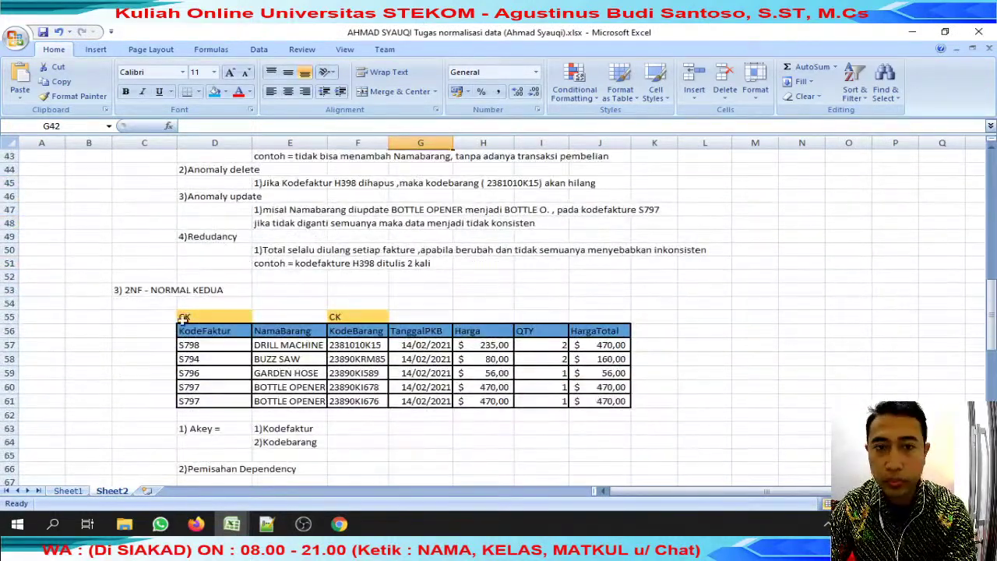
{"action": "left_click_drag", "start_coordinate": [146, 292], "coordinate": [593, 414]}
{"action": "scroll", "coordinate": [594, 414], "scroll_direction": "down", "scroll_amount": 2}
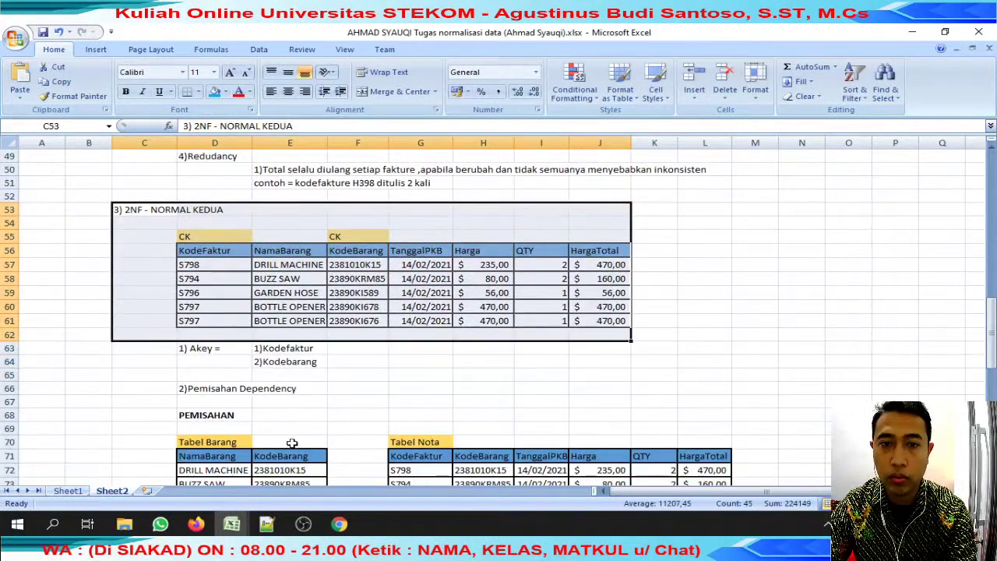
{"action": "left_click", "coordinate": [232, 524]}
{"action": "left_click", "coordinate": [412, 456]}
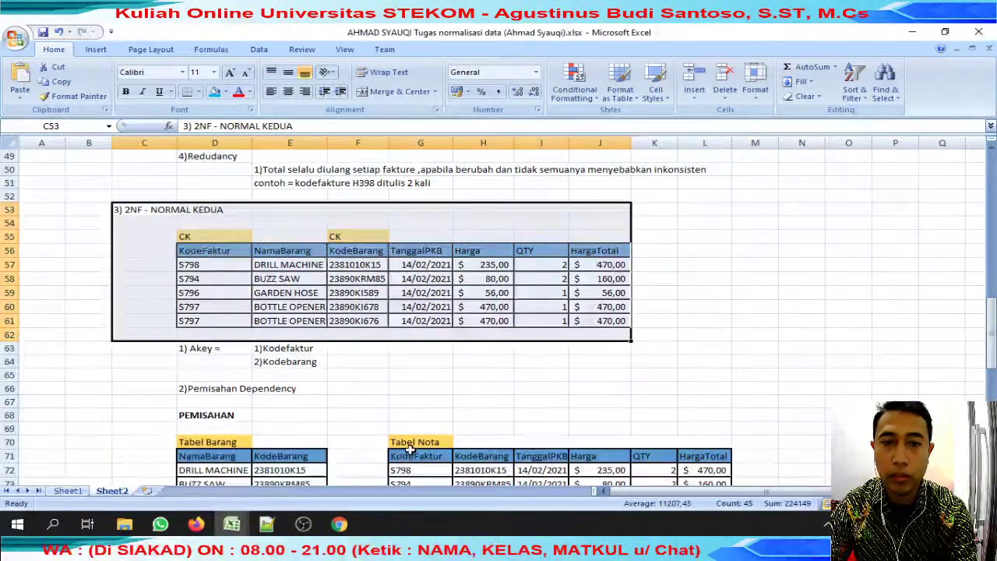
{"action": "left_click", "coordinate": [232, 524]}
{"action": "left_click", "coordinate": [194, 451]}
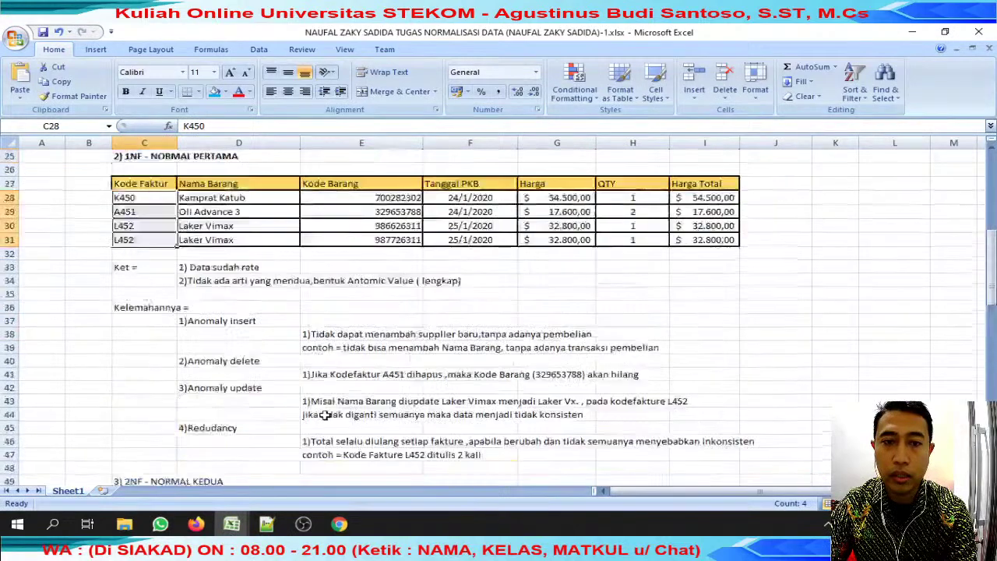
Scroll the first workbook, then select the new item code 23890KI23 in row 80 of the second.
{"action": "scroll", "coordinate": [326, 415], "scroll_direction": "up", "scroll_amount": 2}
{"action": "scroll", "coordinate": [330, 416], "scroll_direction": "down", "scroll_amount": 10}
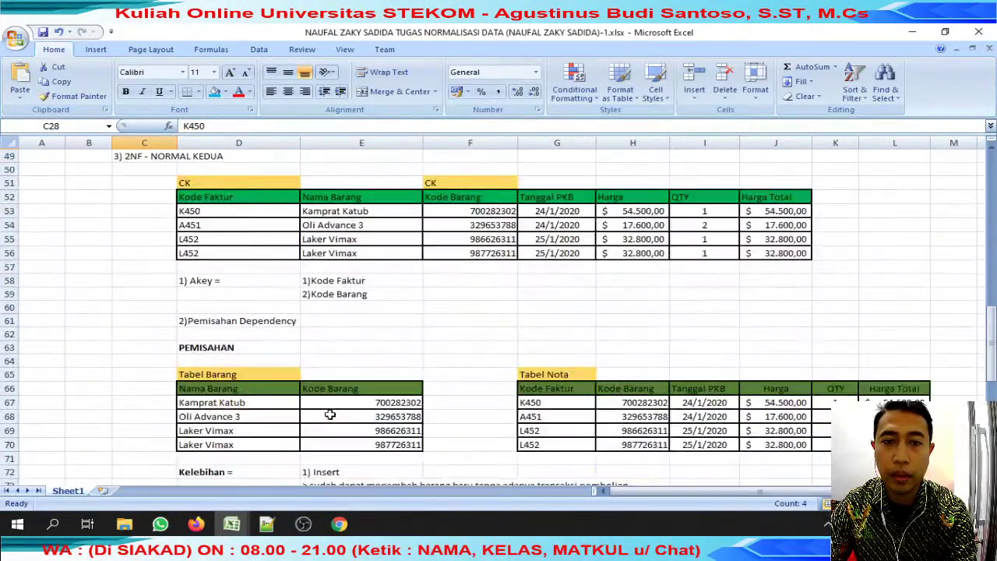
{"action": "scroll", "coordinate": [377, 397], "scroll_direction": "down", "scroll_amount": 3}
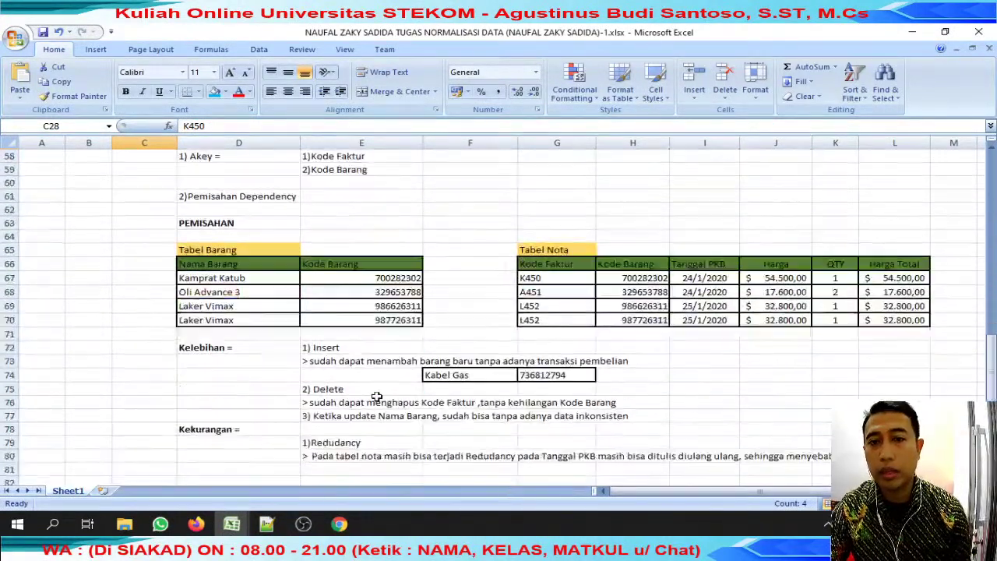
{"action": "scroll", "coordinate": [326, 178], "scroll_direction": "up", "scroll_amount": 2}
{"action": "scroll", "coordinate": [296, 375], "scroll_direction": "down", "scroll_amount": 2}
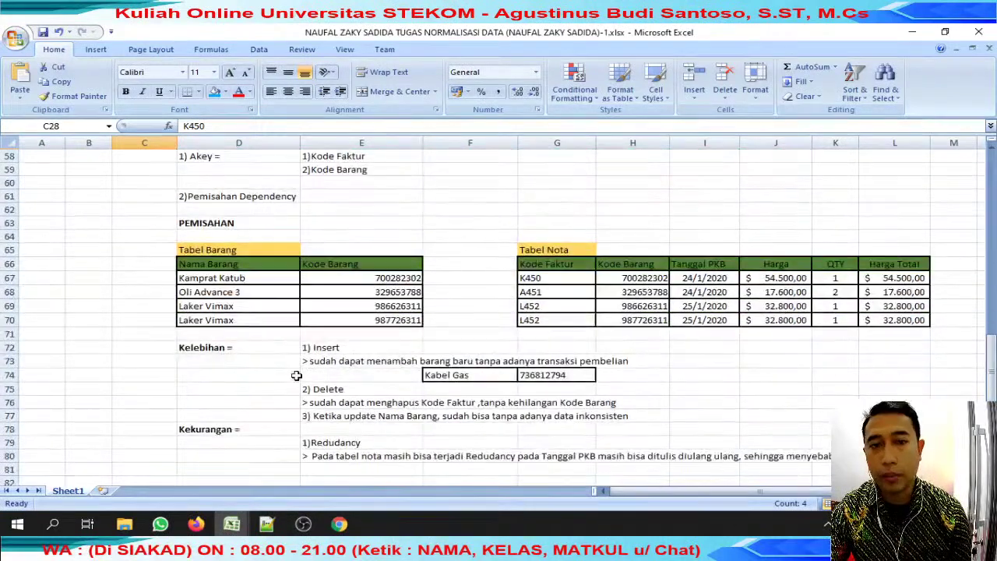
{"action": "scroll", "coordinate": [247, 224], "scroll_direction": "down", "scroll_amount": 2}
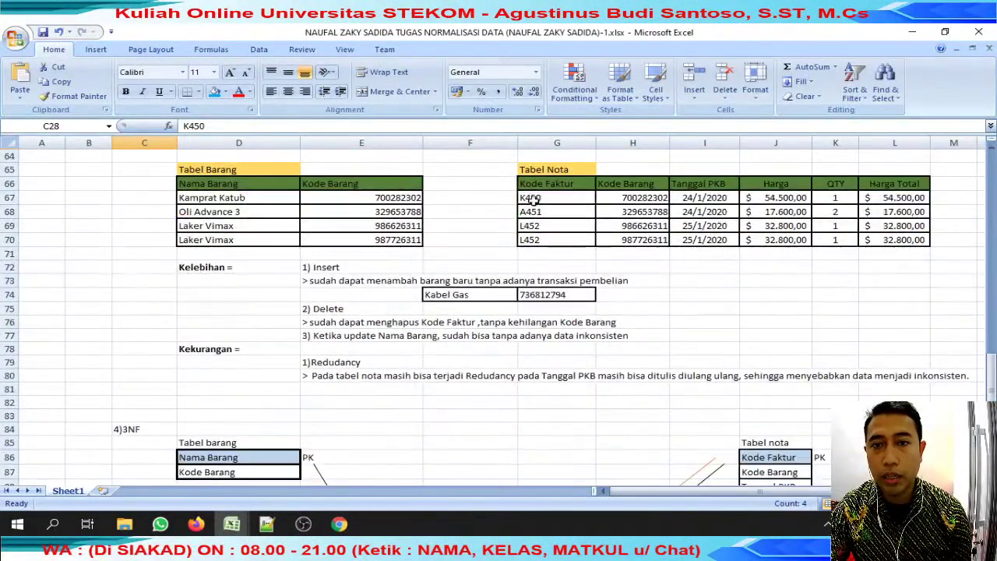
{"action": "mouse_move", "coordinate": [248, 528]}
{"action": "left_click", "coordinate": [420, 450]}
{"action": "scroll", "coordinate": [421, 450], "scroll_direction": "down", "scroll_amount": 4}
{"action": "scroll", "coordinate": [421, 450], "scroll_direction": "down", "scroll_amount": 1}
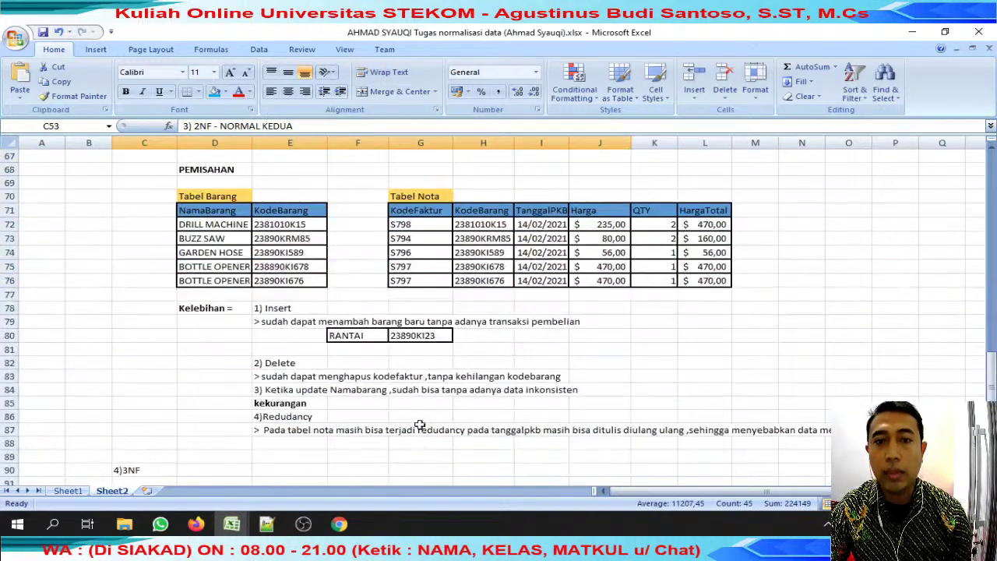
{"action": "left_click", "coordinate": [400, 335]}
Select the Delete and update remarks in the first student's workbook.
{"action": "mouse_move", "coordinate": [233, 523]}
{"action": "left_click", "coordinate": [217, 461]}
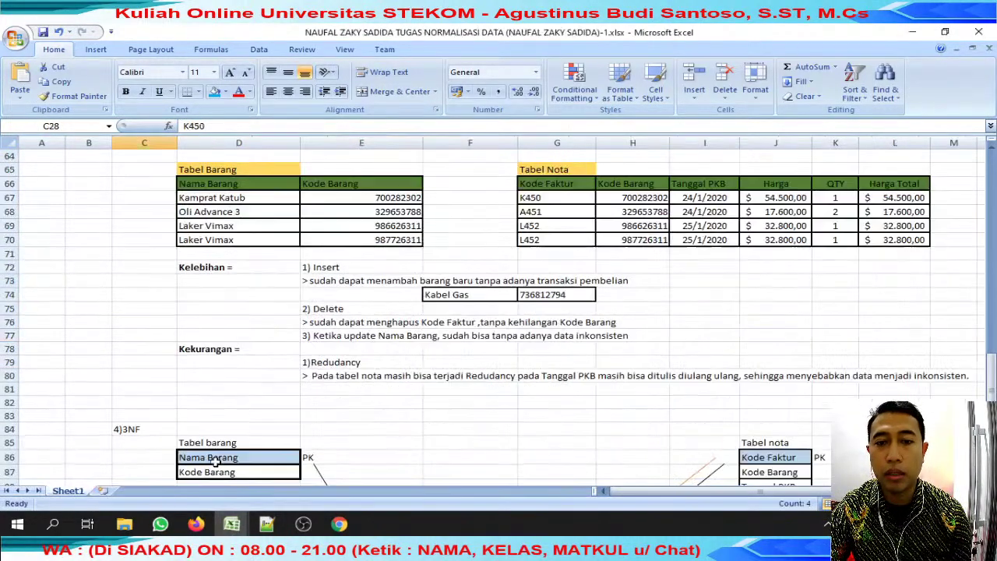
{"action": "left_click_drag", "start_coordinate": [341, 312], "coordinate": [557, 363]}
{"action": "scroll", "coordinate": [345, 423], "scroll_direction": "down", "scroll_amount": 6}
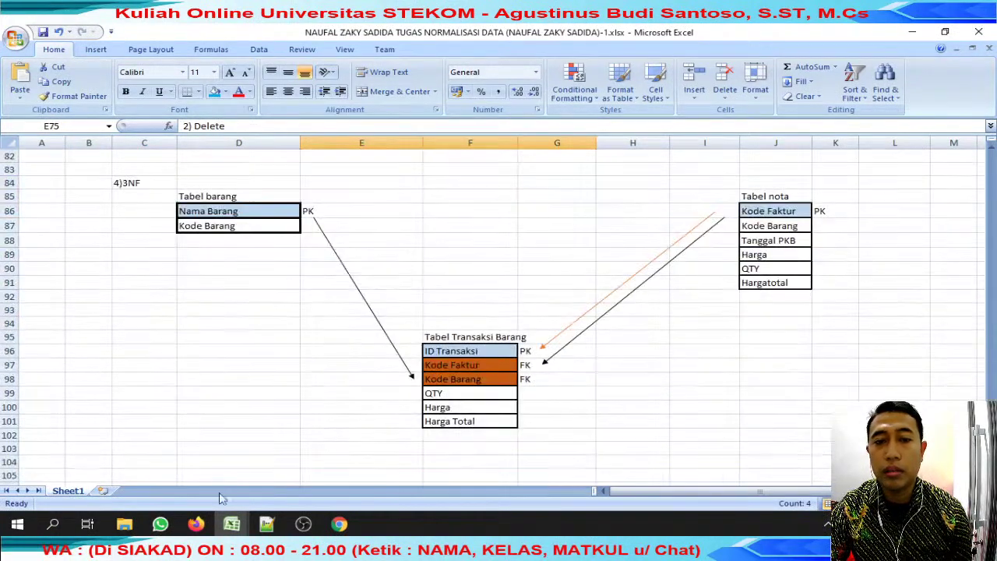
Close both student workbooks and return to the attendance sheet.
{"action": "mouse_move", "coordinate": [232, 523]}
{"action": "left_click", "coordinate": [304, 422]}
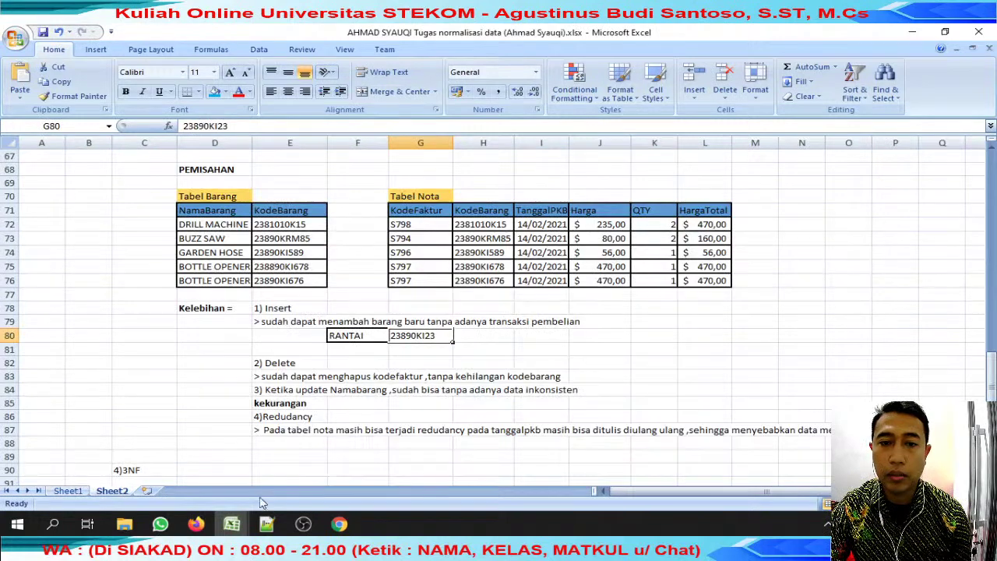
{"action": "left_click", "coordinate": [378, 423]}
{"action": "left_click", "coordinate": [389, 340]}
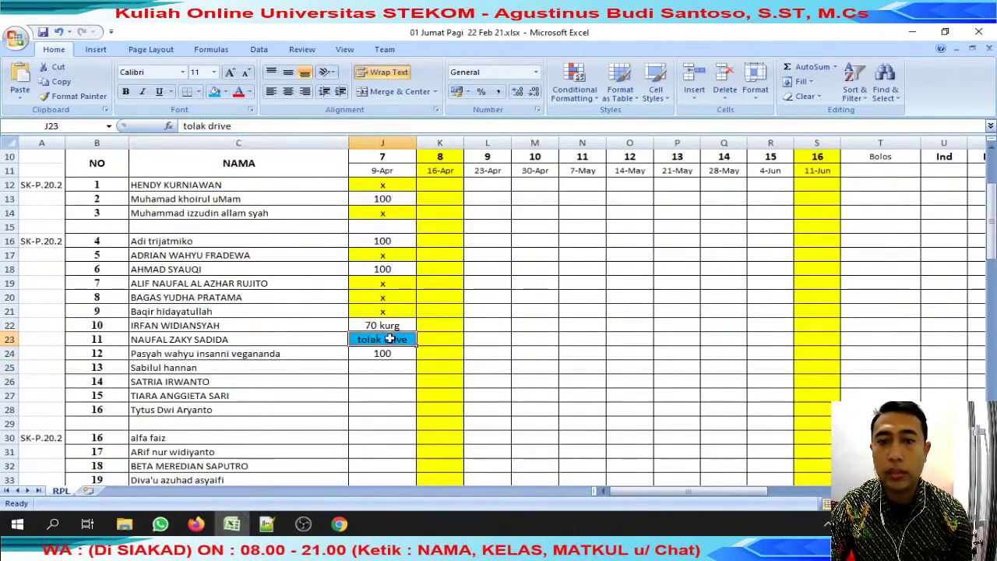
Append a 'mirip' similarity note naming the other student to J18's score of 100.
{"action": "left_click", "coordinate": [396, 268]}
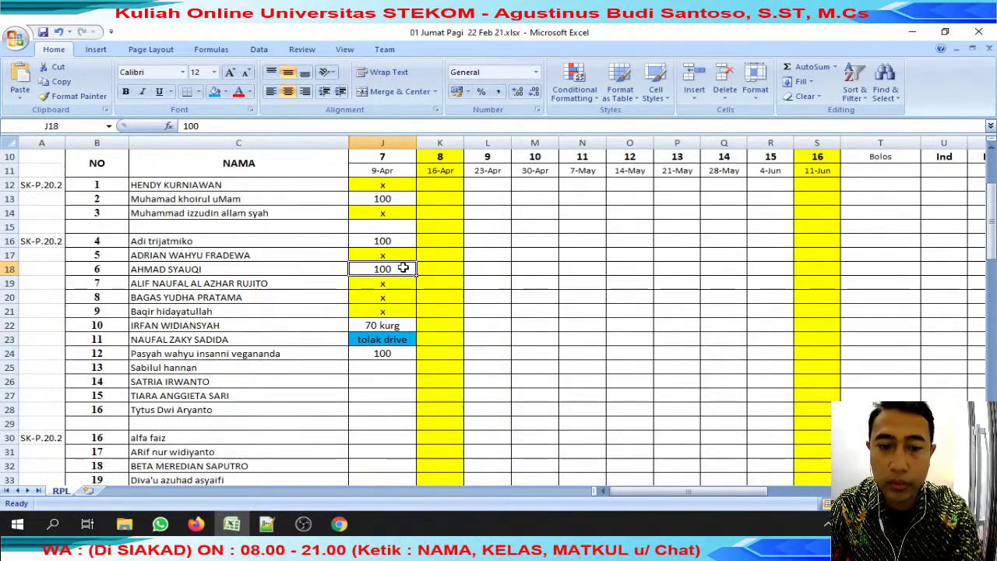
{"action": "double_click", "coordinate": [404, 268]}
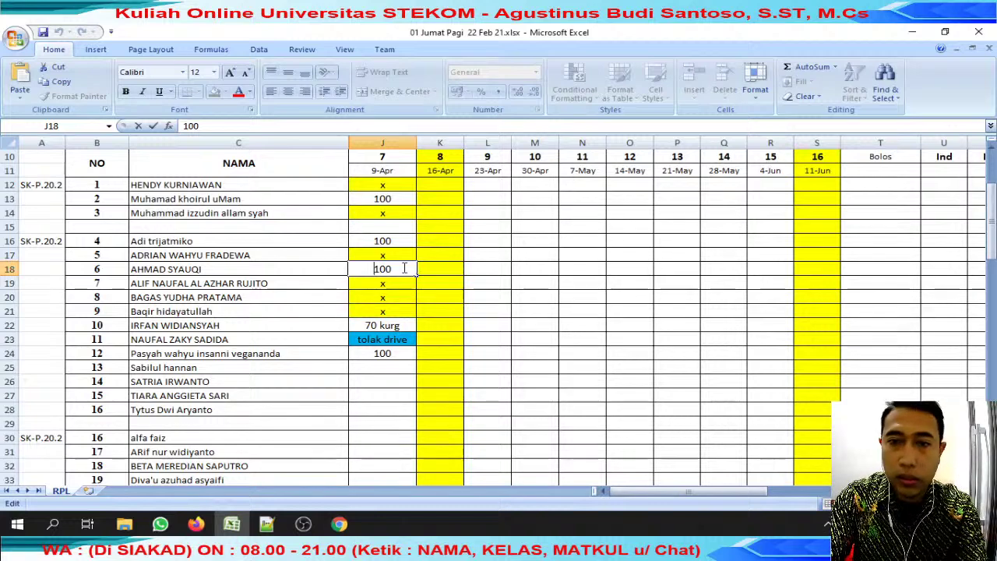
{"action": "type", "text": "(MIRIP"}
{"action": "key", "text": "BackSpace"}
{"action": "key", "text": "BackSpace"}
{"action": "key", "text": "BackSpace"}
{"action": "key", "text": "BackSpace"}
{"action": "key", "text": "BackSpace"}
{"action": "key", "text": "BackSpace"}
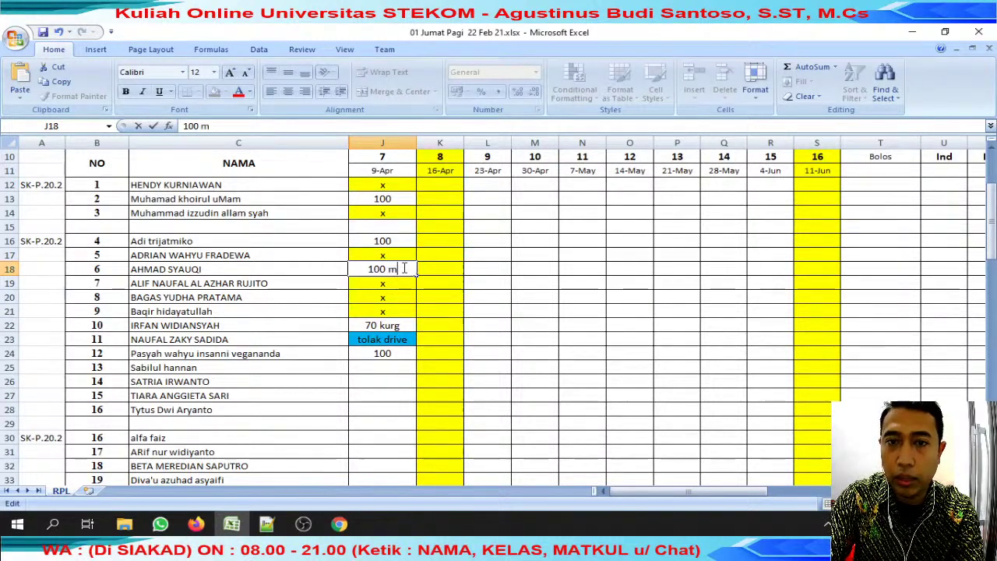
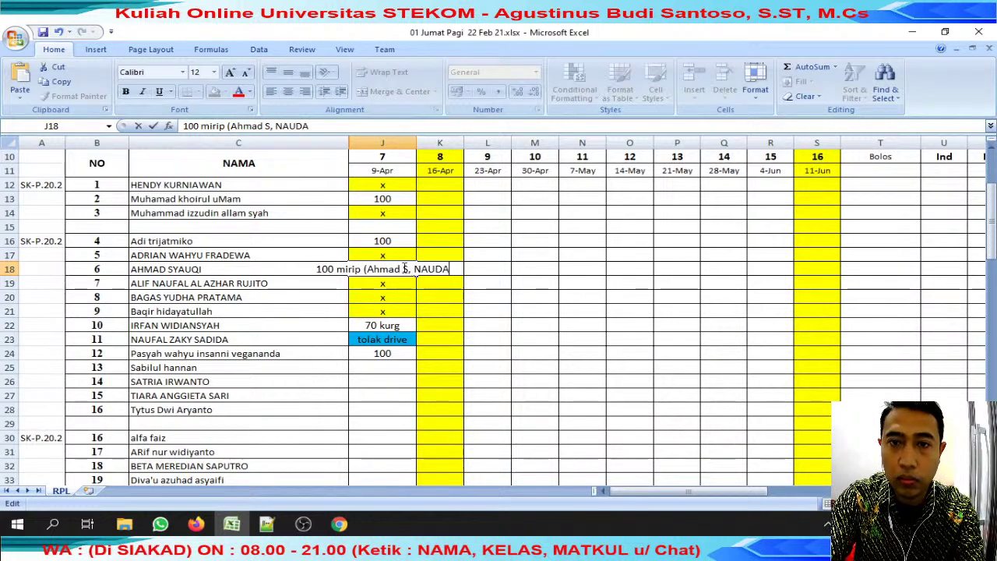
{"action": "type", "text": ")"}
{"action": "key", "text": "Return"}
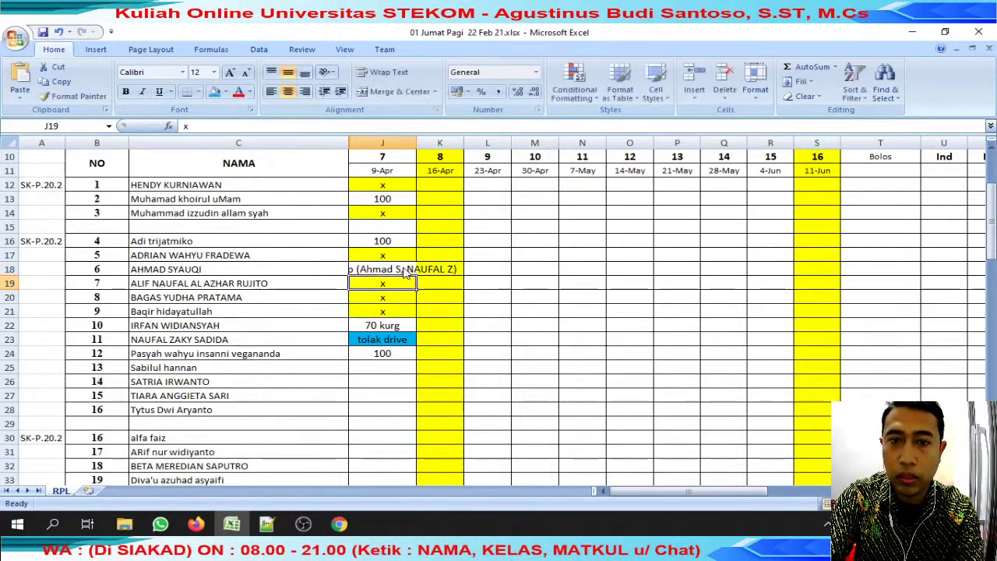
Widen column J and copy J18's similarity note into J23.
{"action": "left_click_drag", "start_coordinate": [414, 143], "coordinate": [505, 142]}
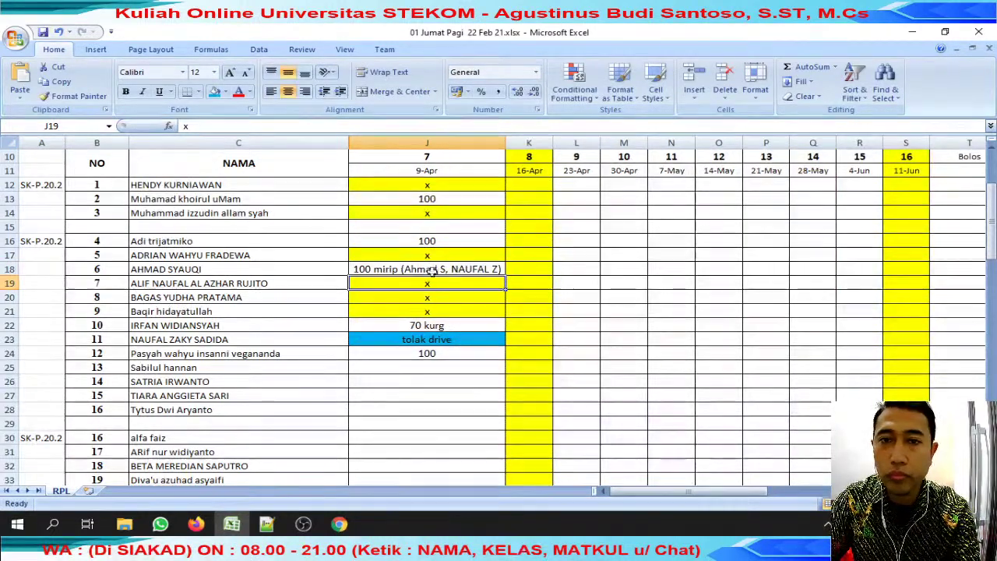
{"action": "left_click", "coordinate": [434, 269]}
{"action": "key", "text": "ctrl+c"}
{"action": "left_click", "coordinate": [438, 338]}
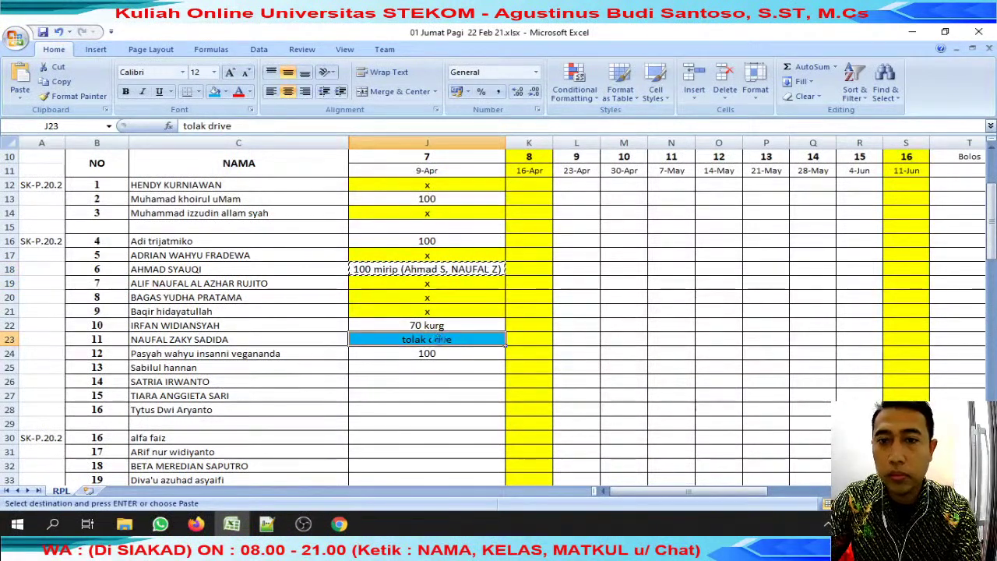
{"action": "key", "text": "Return"}
Give cells J18 and J23 a blue fill.
{"action": "left_click", "coordinate": [434, 269], "text": "ctrl"}
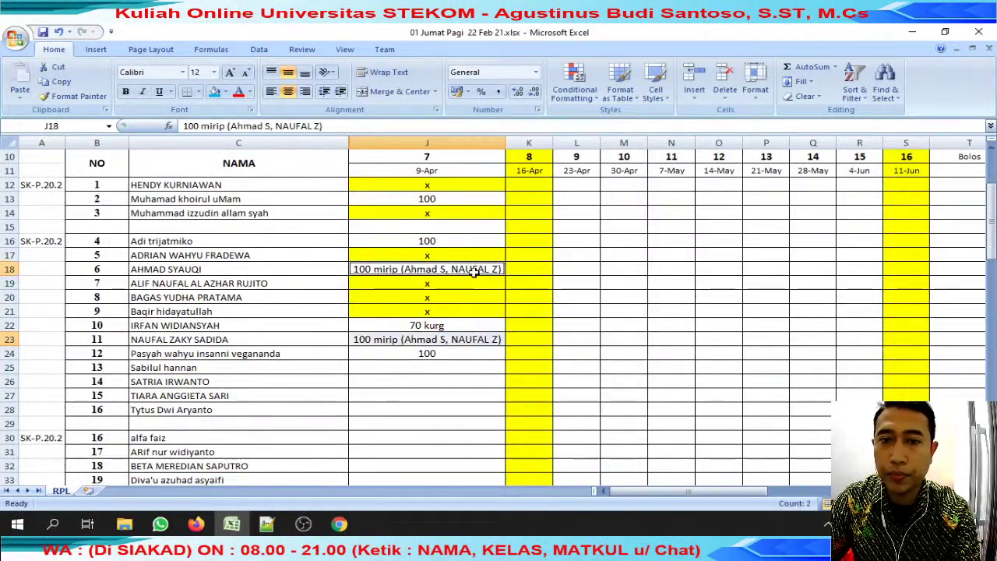
{"action": "left_click", "coordinate": [226, 92]}
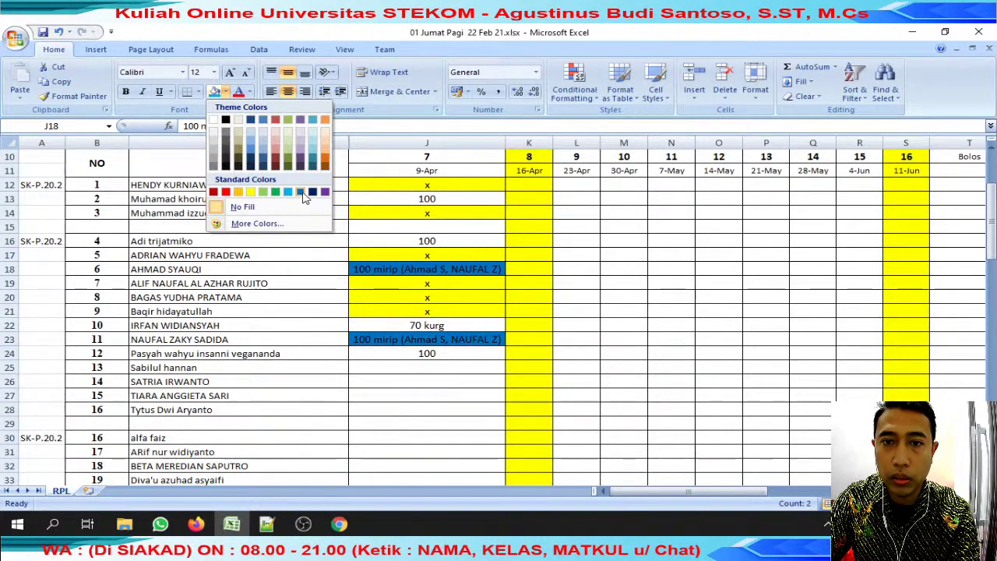
{"action": "left_click", "coordinate": [304, 194]}
Copy the next student's name from C25 to look them up in WhatsApp.
{"action": "left_click", "coordinate": [477, 368]}
{"action": "left_click", "coordinate": [267, 372]}
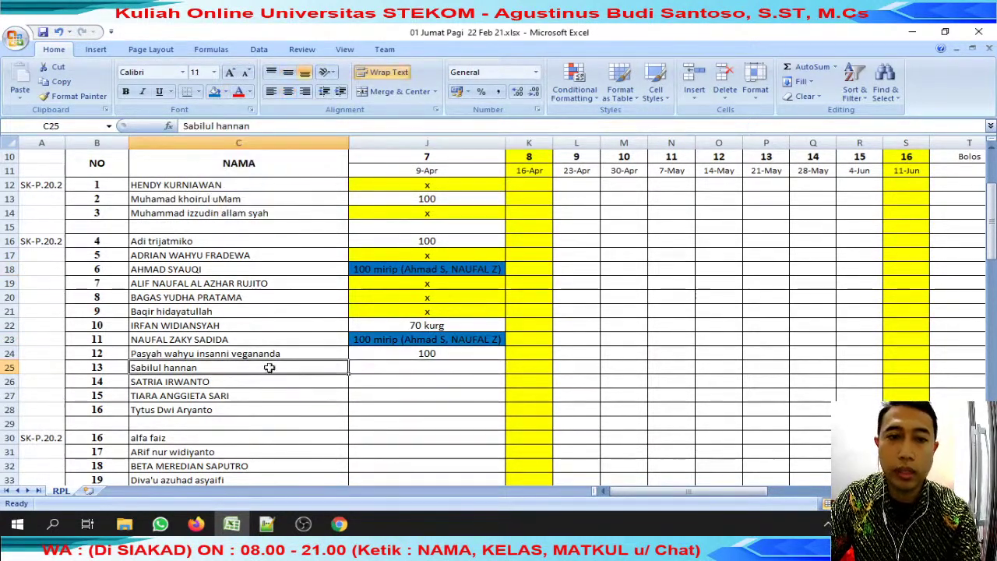
{"action": "left_click_drag", "start_coordinate": [251, 125], "coordinate": [184, 125]}
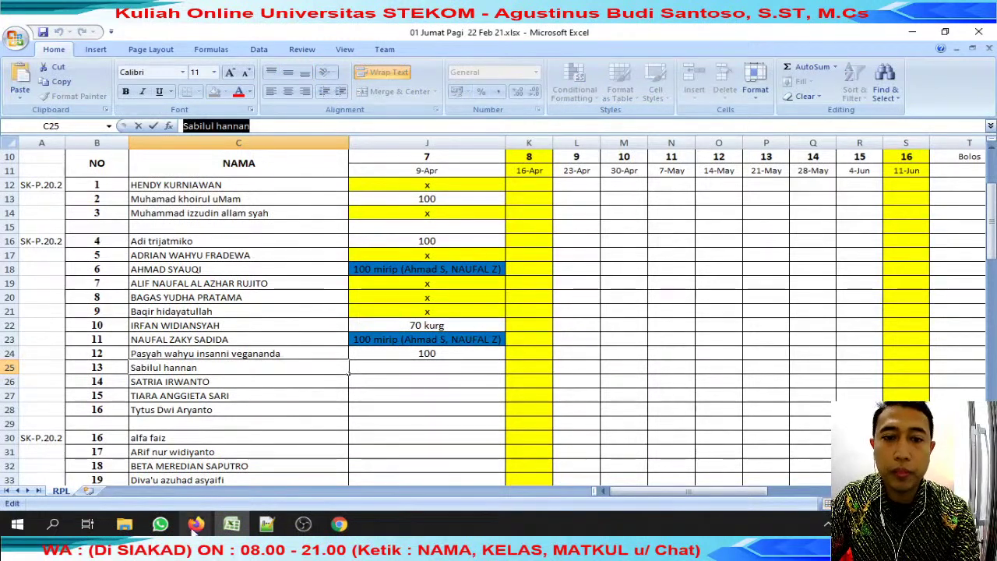
{"action": "left_click", "coordinate": [160, 524]}
Search WhatsApp for the C25 student's name and check for a matching chat.
{"action": "key", "text": "ctrl+v"}
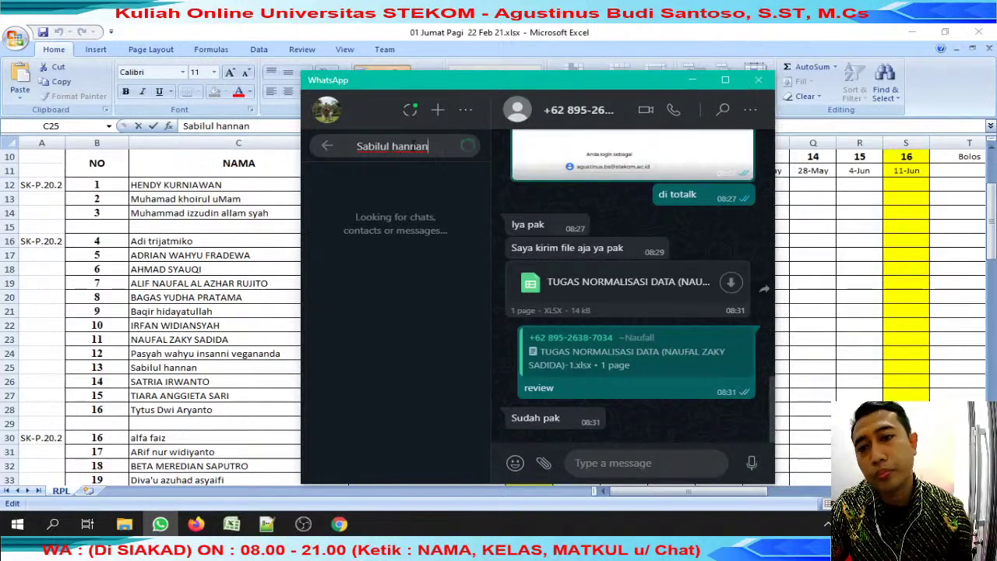
{"action": "left_click", "coordinate": [241, 229]}
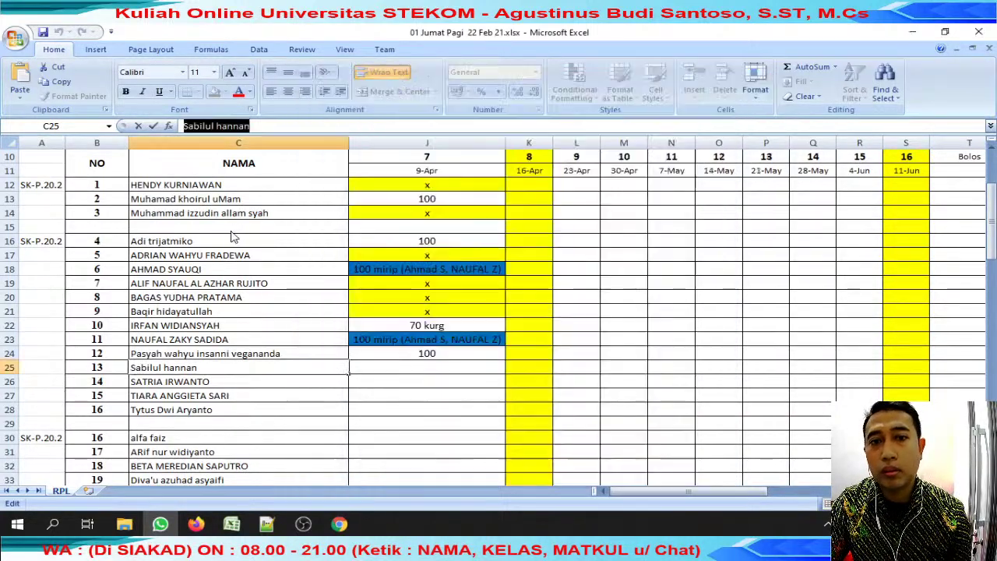
{"action": "left_click", "coordinate": [376, 270]}
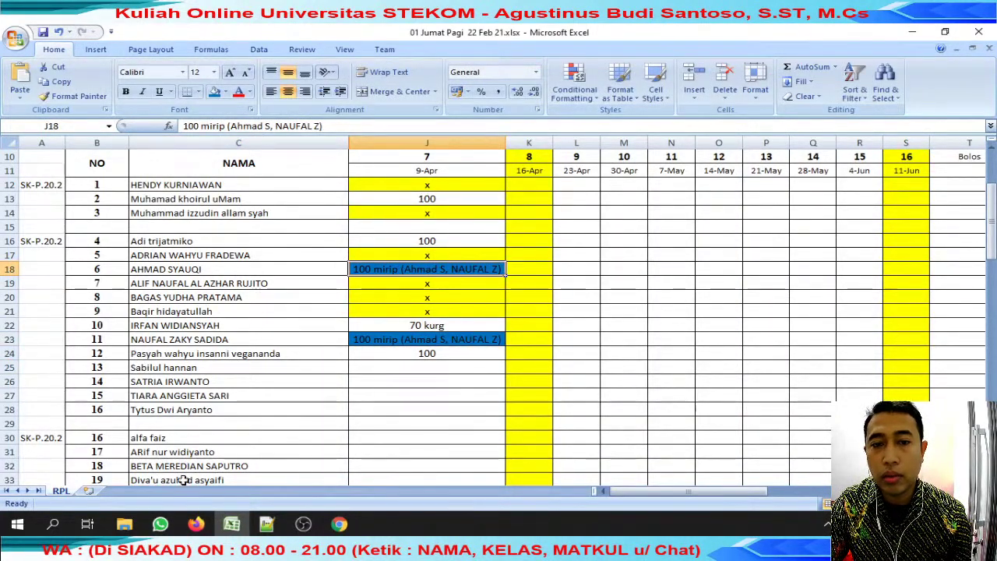
{"action": "left_click", "coordinate": [160, 523]}
{"action": "left_click", "coordinate": [159, 524]}
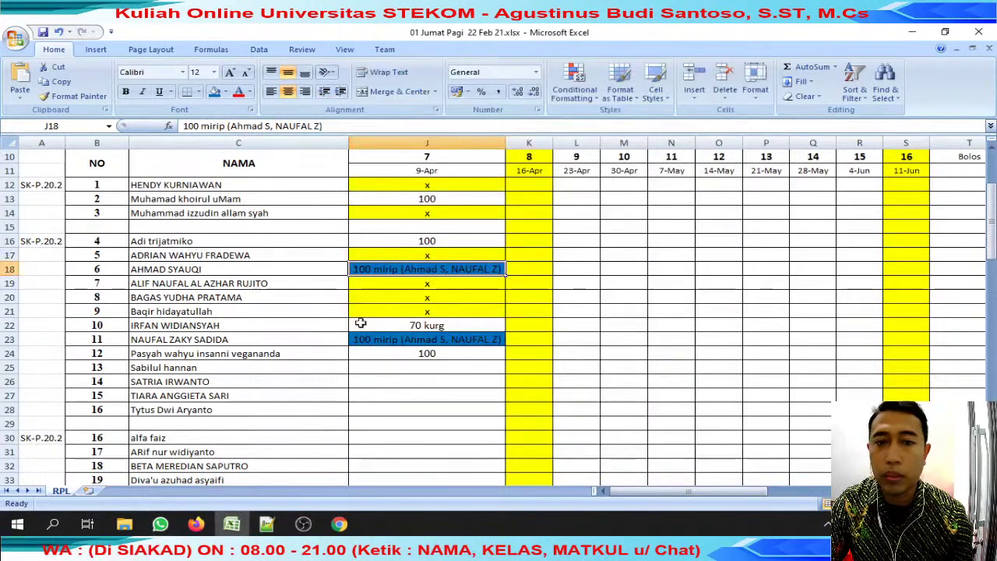
Copy the x mark from J21 into J25 for the missing submission.
{"action": "left_click", "coordinate": [418, 315]}
{"action": "key", "text": "ctrl+c"}
{"action": "left_click", "coordinate": [429, 368]}
{"action": "key", "text": "ctrl+v"}
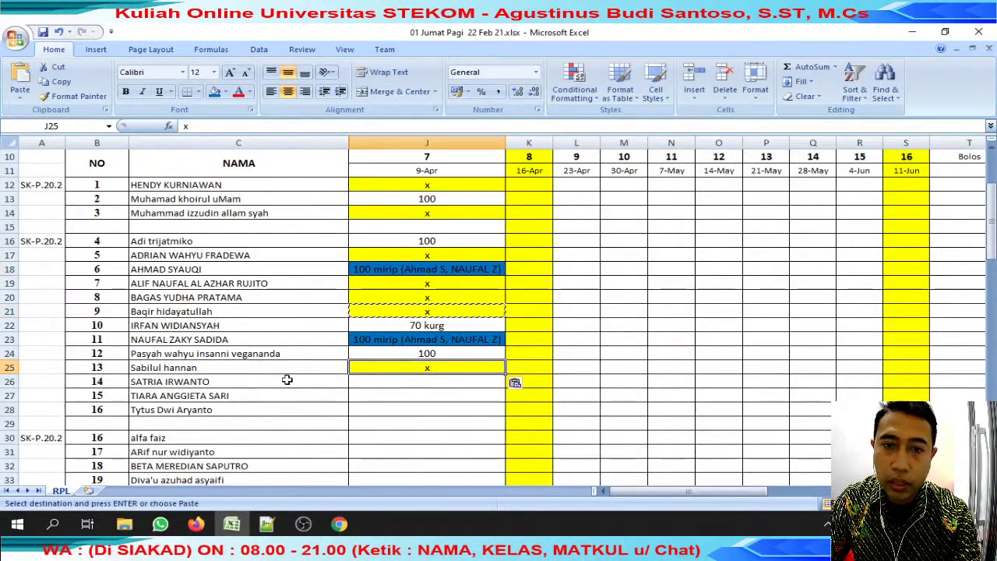
Copy C26's student name and paste it into the WhatsApp search.
{"action": "left_click", "coordinate": [285, 381]}
{"action": "left_click_drag", "start_coordinate": [184, 125], "coordinate": [262, 125]}
{"action": "left_click", "coordinate": [160, 523]}
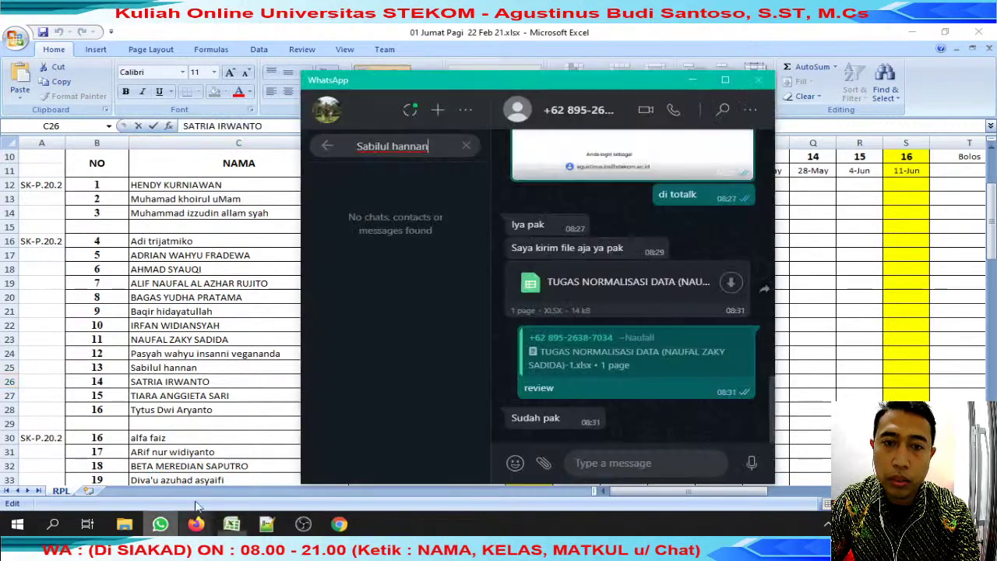
{"action": "left_click_drag", "start_coordinate": [443, 148], "coordinate": [264, 166]}
{"action": "key", "text": "ctrl+v"}
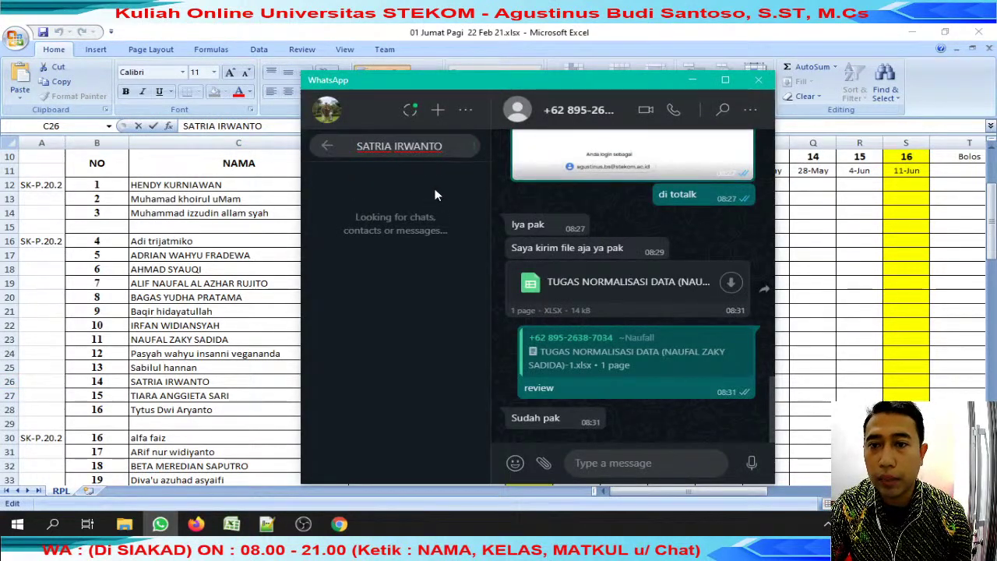
Open the matching student's chat and briefly open its Google Drive link.
{"action": "left_click", "coordinate": [390, 231]}
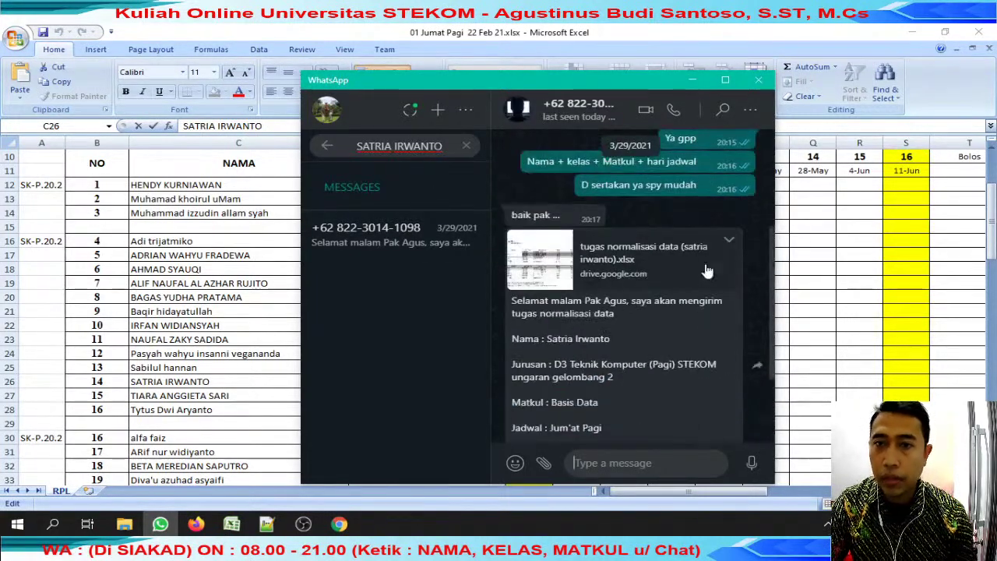
{"action": "left_click", "coordinate": [731, 241]}
{"action": "left_click", "coordinate": [480, 34]}
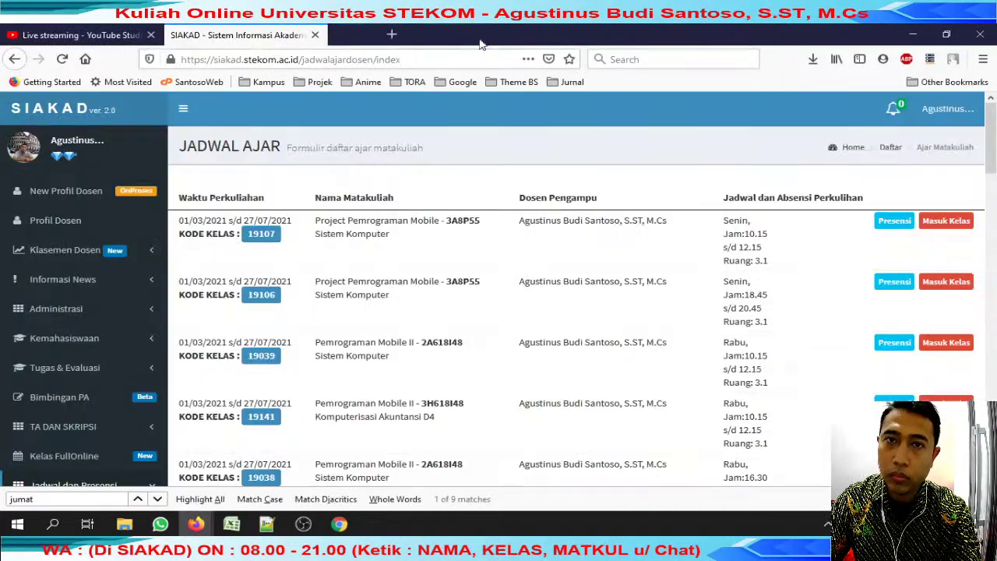
{"action": "key", "text": "alt+Tab"}
Reply 'review' to the student's file submission message.
{"action": "left_click", "coordinate": [729, 240]}
{"action": "left_click", "coordinate": [686, 285]}
{"action": "type", "text": "review"}
{"action": "key", "text": "Return"}
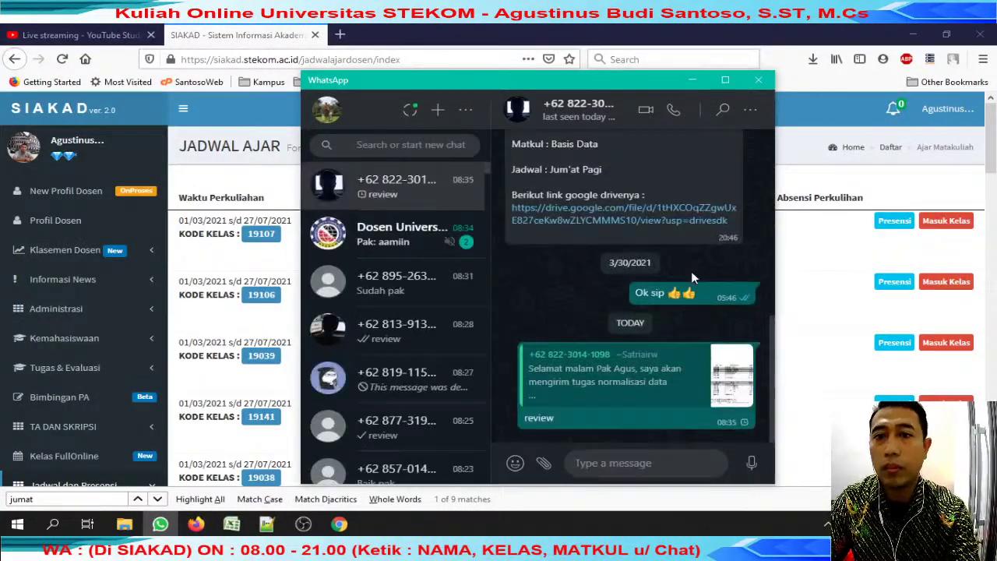
Check other chats, then return to the student's chat and open the Drive file link.
{"action": "left_click", "coordinate": [417, 343]}
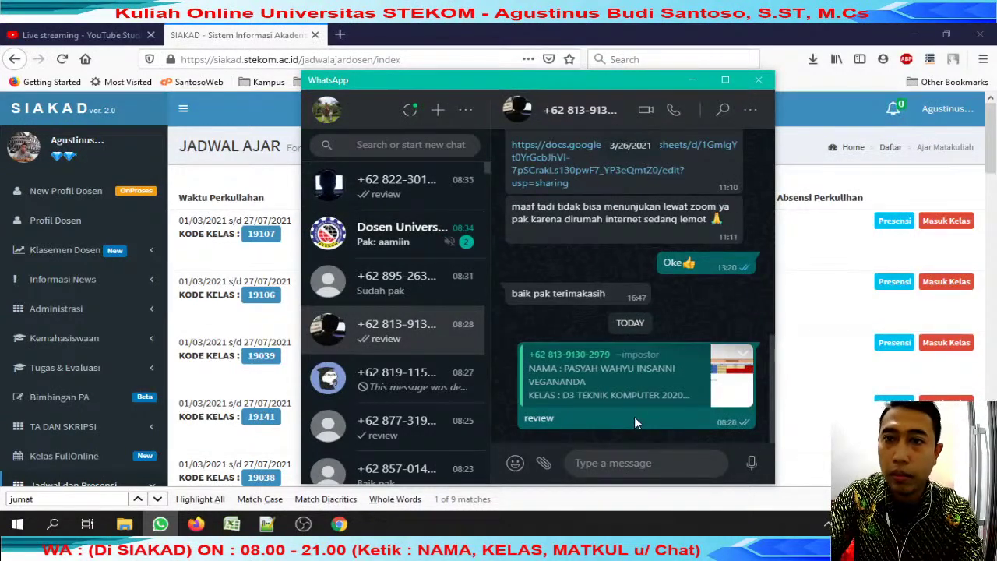
{"action": "left_click", "coordinate": [666, 402]}
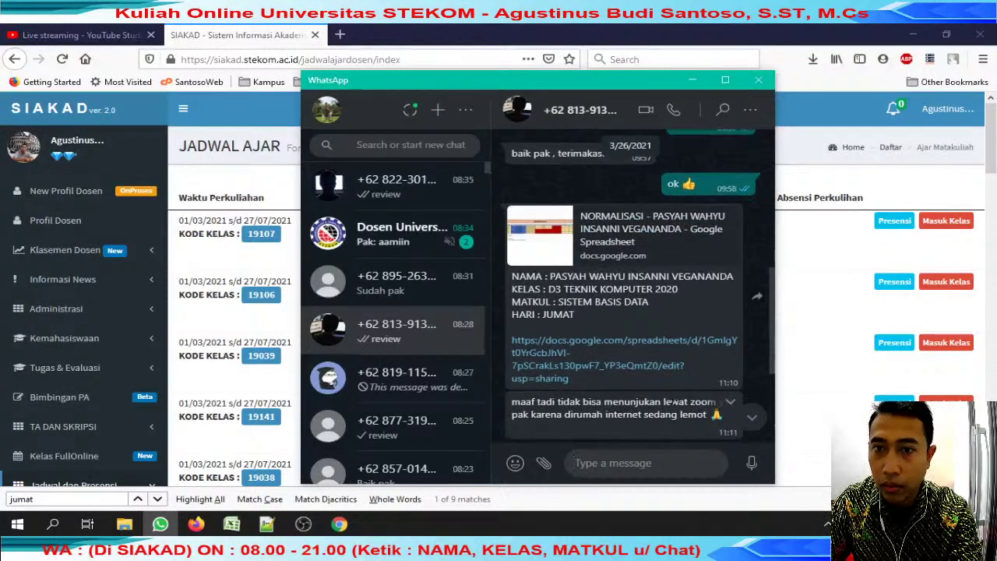
{"action": "left_click", "coordinate": [421, 379]}
{"action": "left_click", "coordinate": [397, 186]}
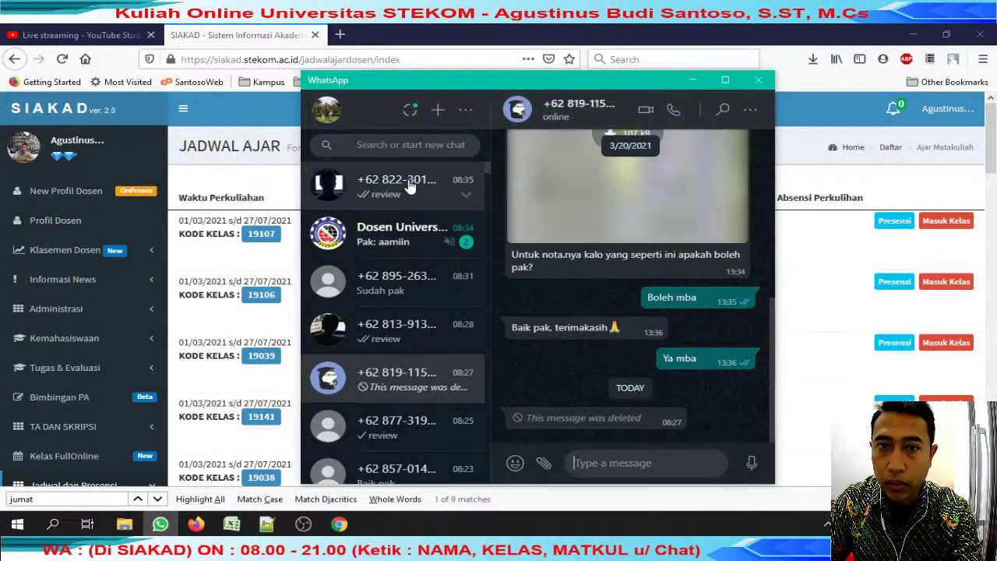
{"action": "scroll", "coordinate": [675, 281], "scroll_direction": "up", "scroll_amount": 2}
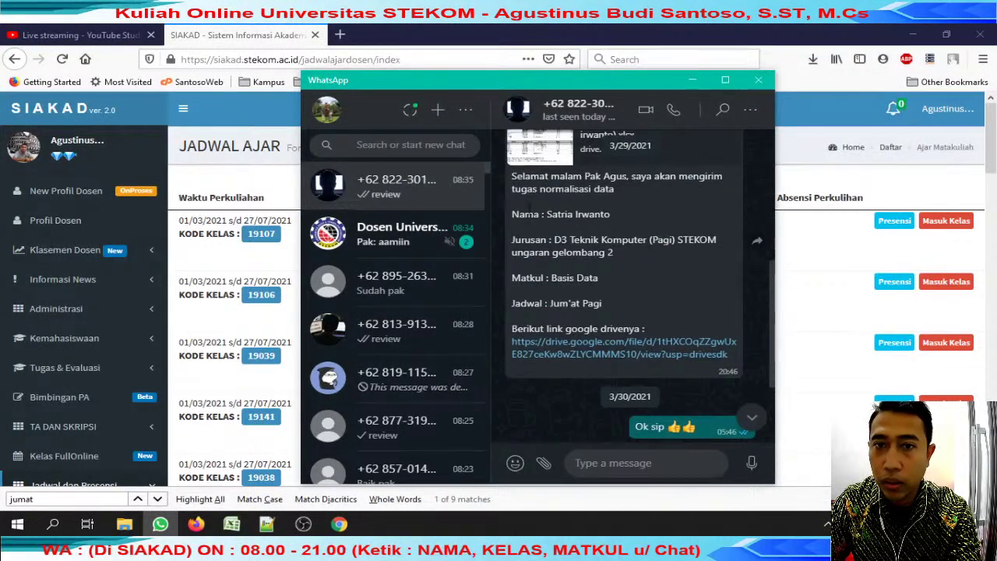
{"action": "left_click", "coordinate": [586, 348]}
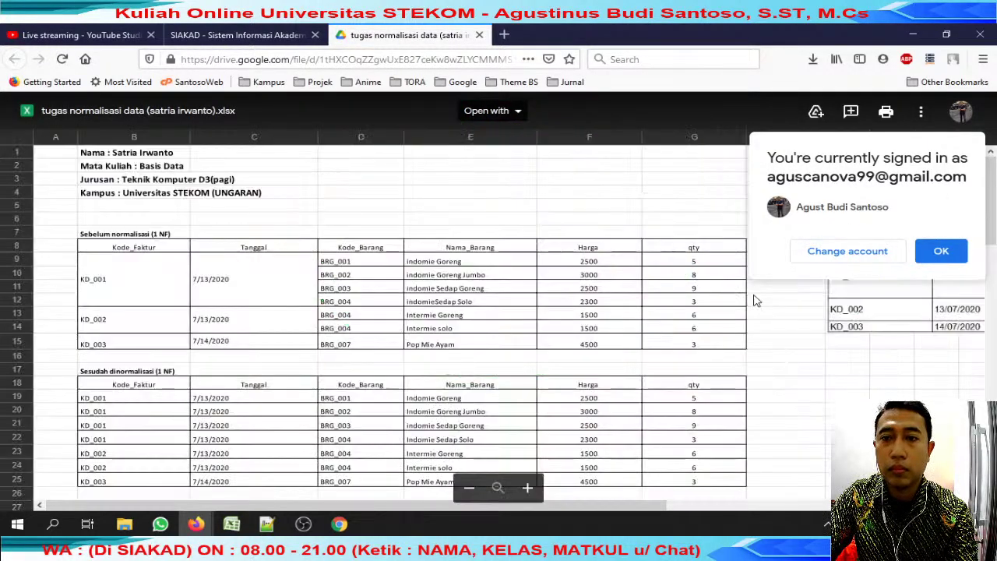
Download the Drive workbook, prefixing the file name with the student's name.
{"action": "left_click", "coordinate": [942, 251]}
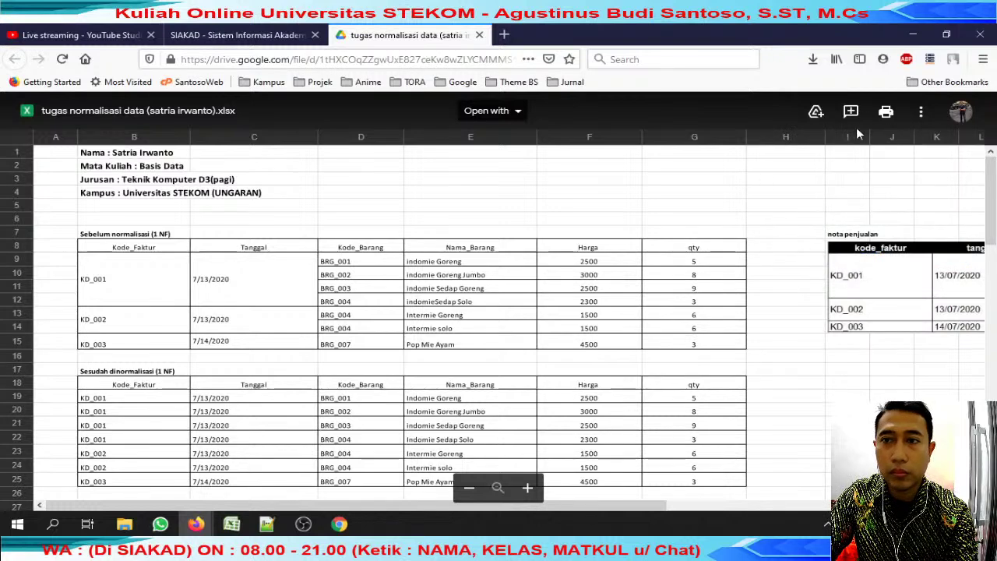
{"action": "left_click", "coordinate": [921, 112]}
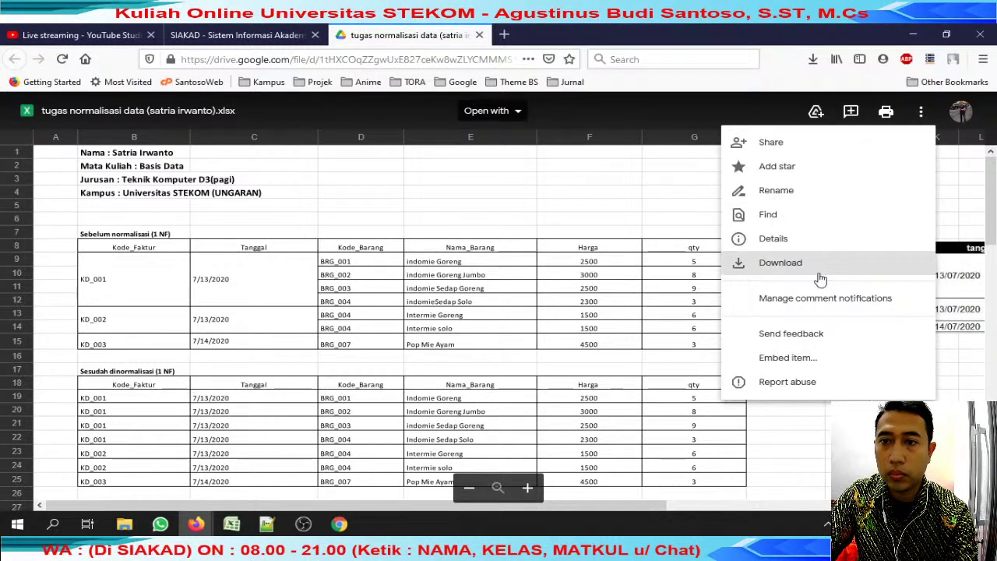
{"action": "left_click", "coordinate": [821, 279]}
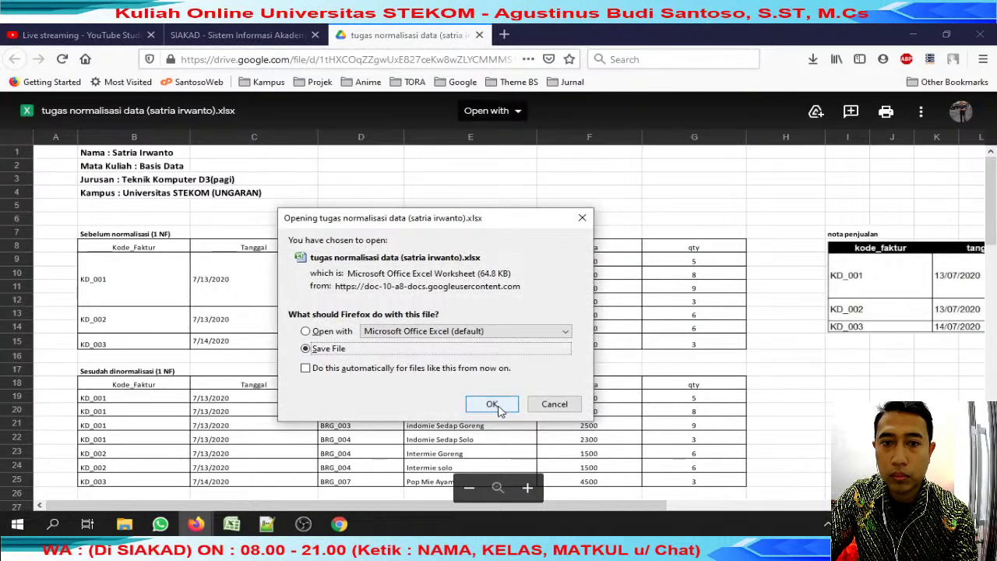
{"action": "left_click", "coordinate": [495, 405]}
{"action": "key", "text": "Home"}
{"action": "key", "text": "Return"}
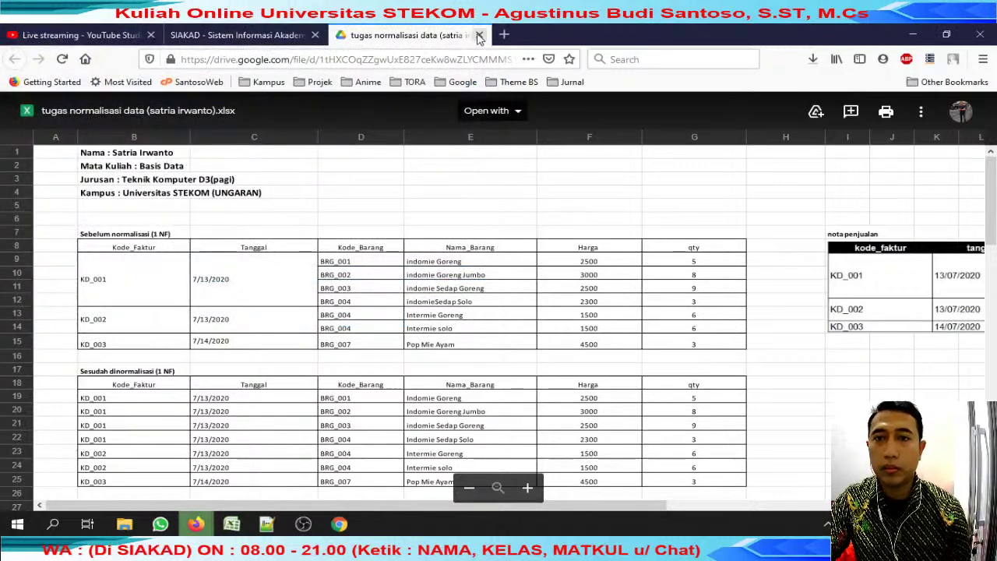
Close the Drive tab and open the downloaded workbook from Firefox Downloads.
{"action": "left_click", "coordinate": [479, 35]}
{"action": "left_click", "coordinate": [813, 60]}
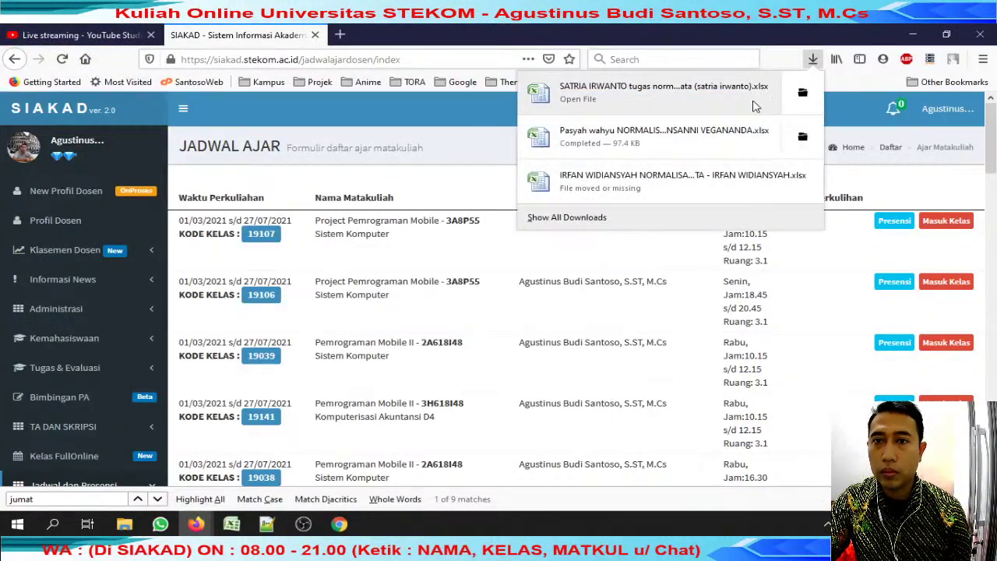
{"action": "left_click", "coordinate": [754, 101]}
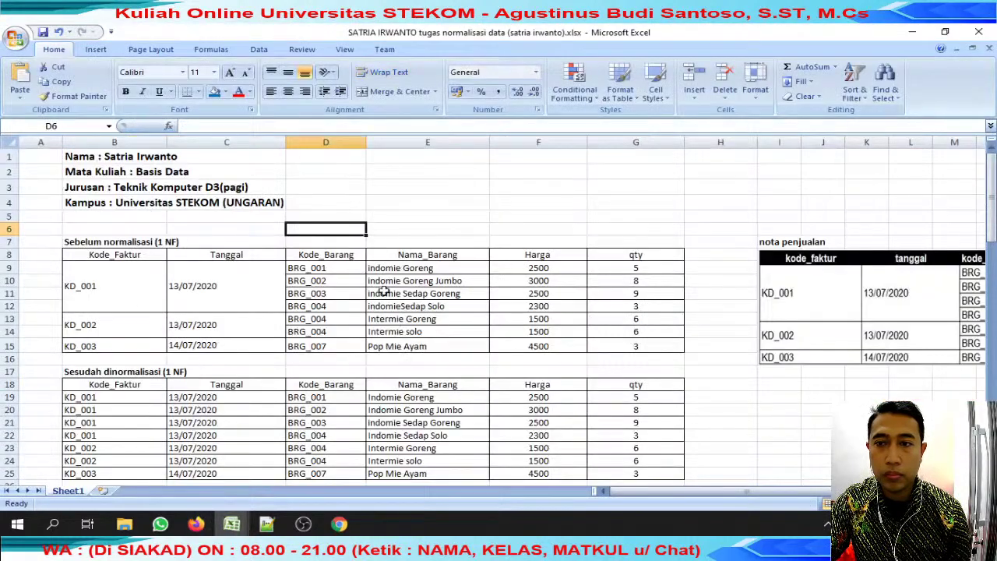
Inspect the Kode_Barang header, merged KD_001 and BRG_003 cells in the student's 3NF tables.
{"action": "left_click", "coordinate": [359, 255]}
{"action": "scroll", "coordinate": [357, 255], "scroll_direction": "down", "scroll_amount": 4}
{"action": "scroll", "coordinate": [354, 254], "scroll_direction": "up", "scroll_amount": 3}
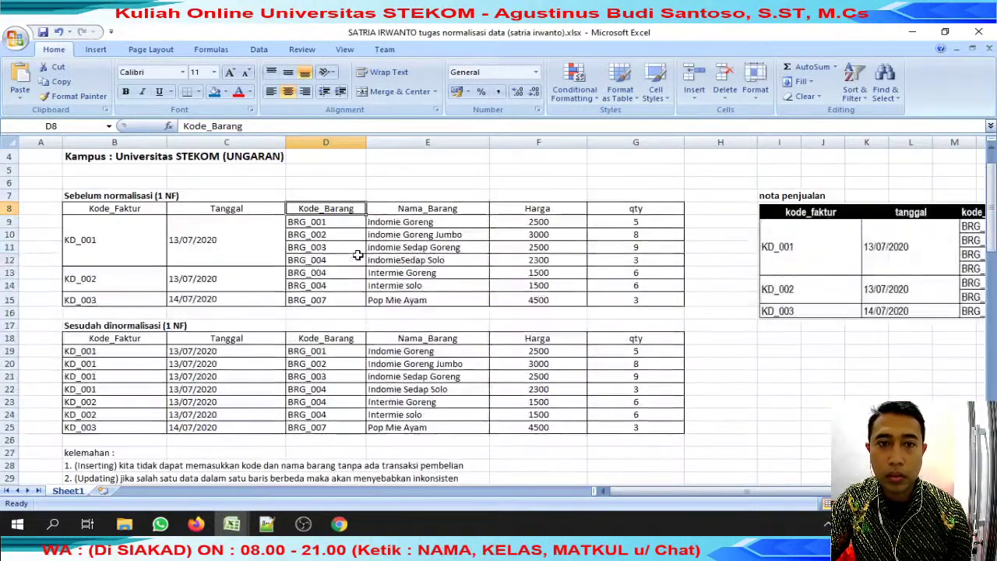
{"action": "left_click", "coordinate": [124, 233]}
{"action": "left_click", "coordinate": [326, 247]}
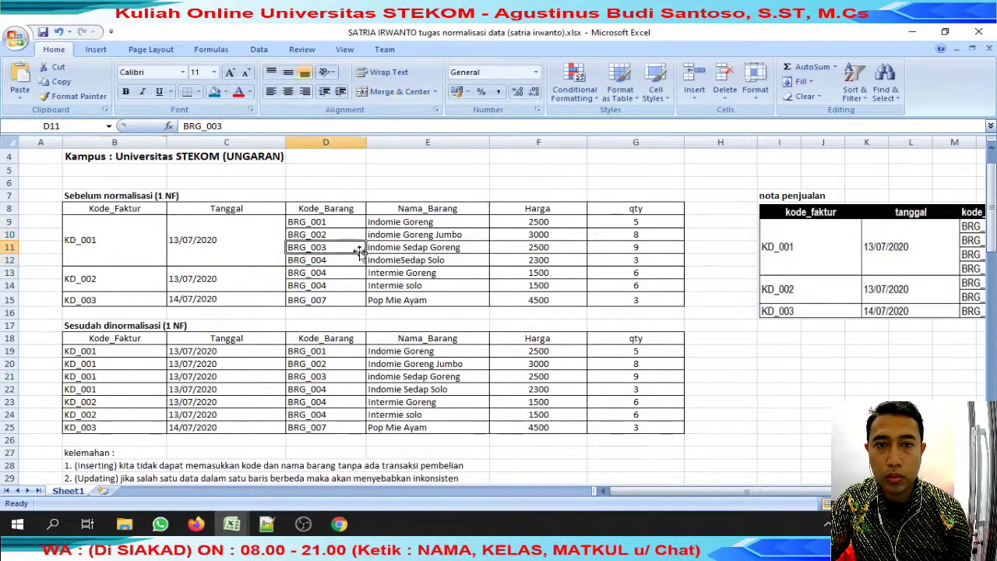
{"action": "scroll", "coordinate": [330, 254], "scroll_direction": "down", "scroll_amount": 4}
{"action": "scroll", "coordinate": [358, 254], "scroll_direction": "up", "scroll_amount": 4}
{"action": "left_click", "coordinate": [148, 242]}
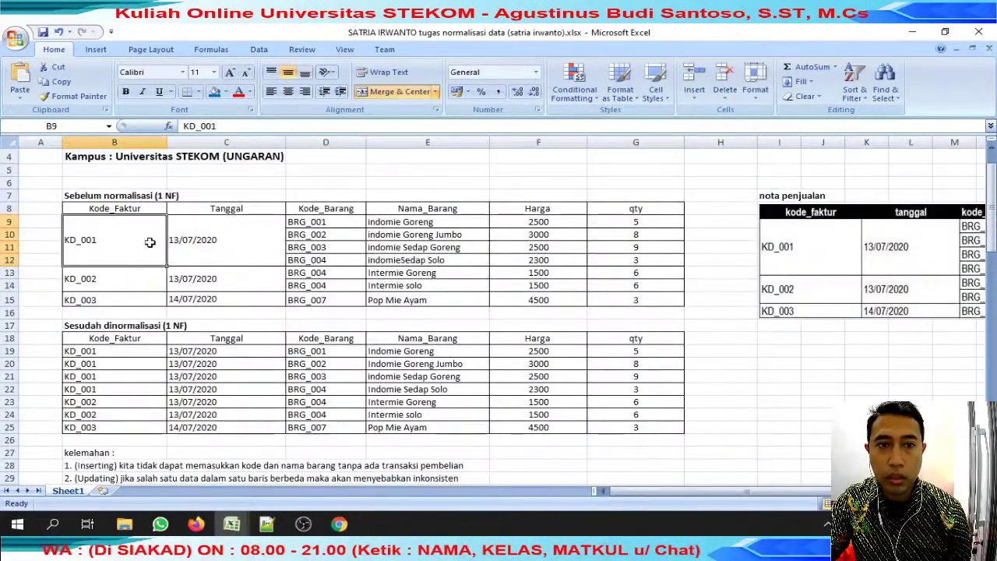
{"action": "left_click_drag", "start_coordinate": [128, 354], "coordinate": [128, 391]}
{"action": "scroll", "coordinate": [465, 338], "scroll_direction": "down", "scroll_amount": 20}
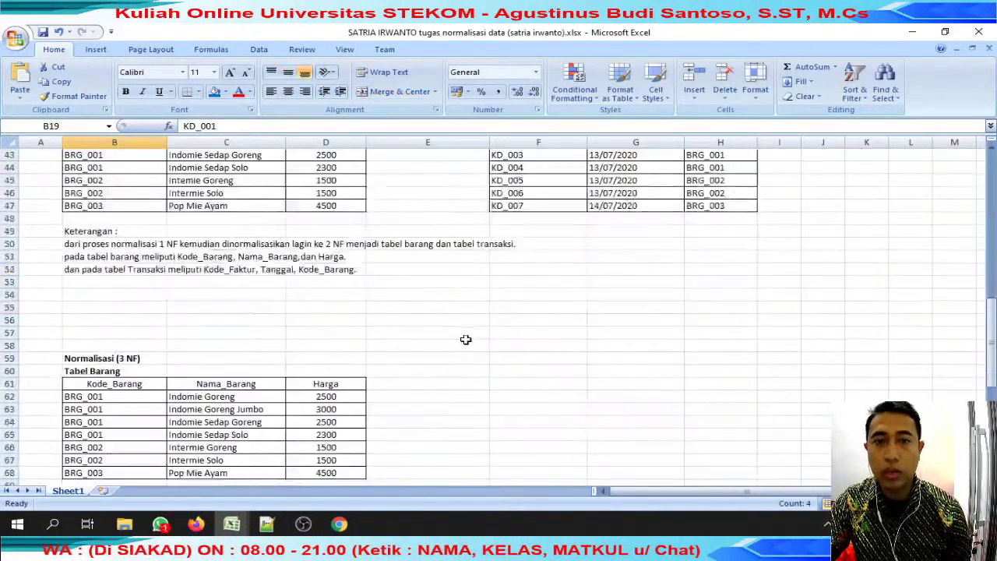
{"action": "scroll", "coordinate": [465, 338], "scroll_direction": "up", "scroll_amount": 10}
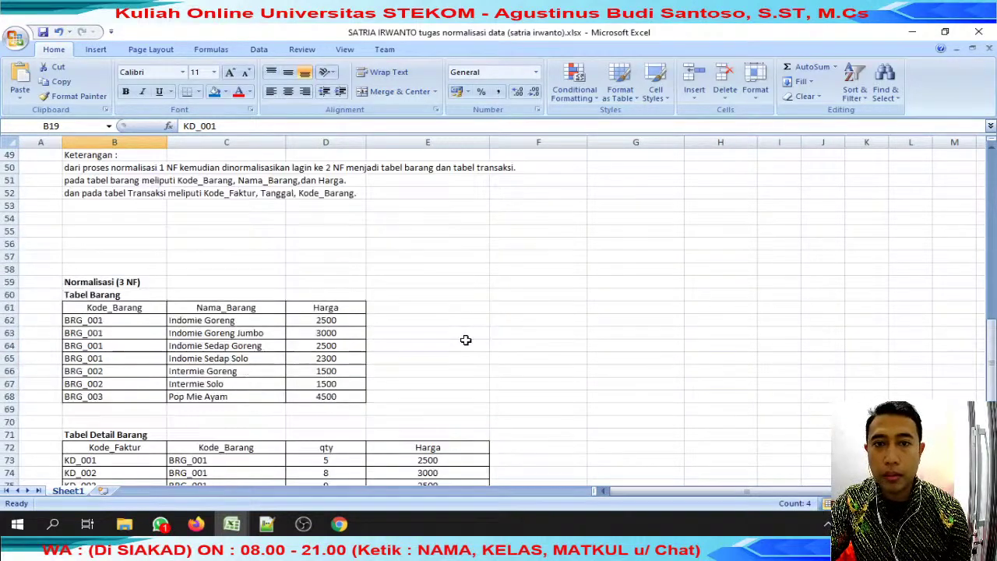
{"action": "left_click", "coordinate": [230, 525]}
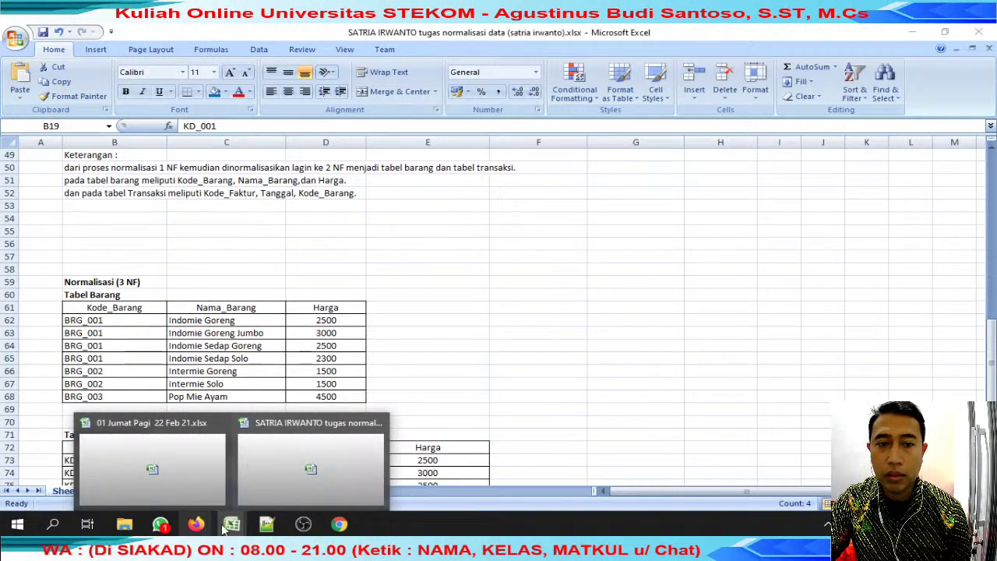
Sort the review jumat folder by date modified, newest first, and open the next student's workbook.
{"action": "left_click", "coordinate": [265, 486]}
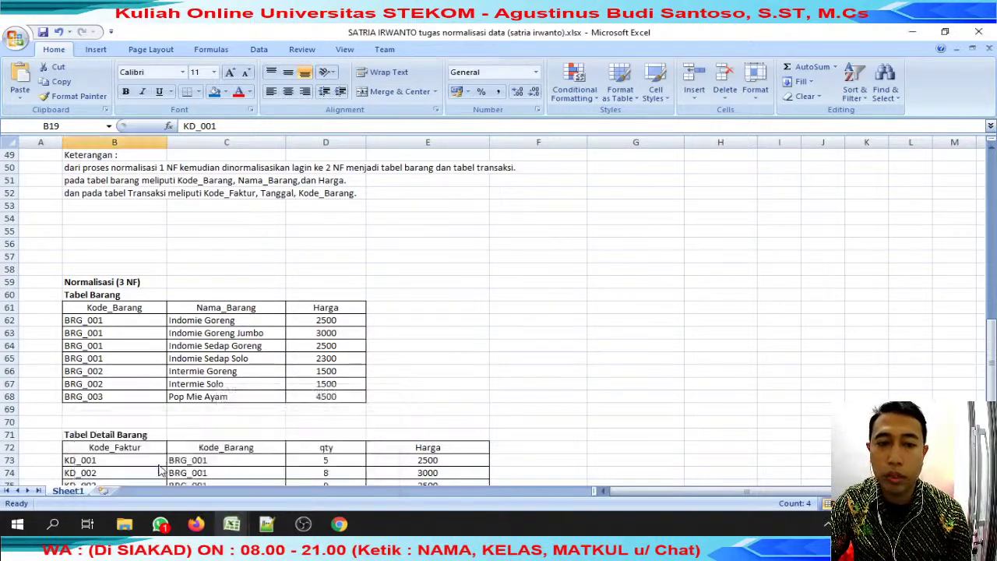
{"action": "key", "text": "alt+Tab"}
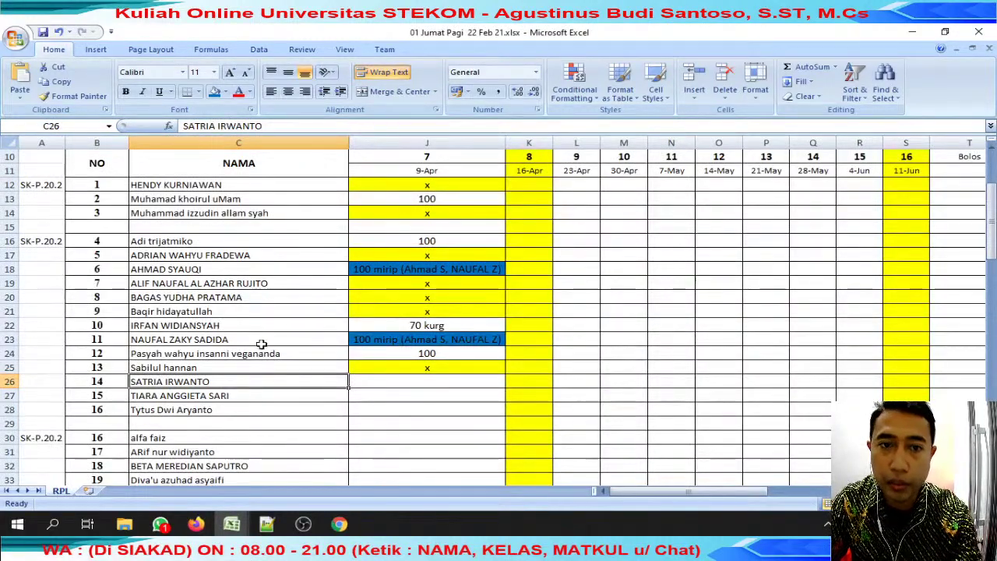
{"action": "mouse_move", "coordinate": [137, 528]}
{"action": "left_click", "coordinate": [257, 455]}
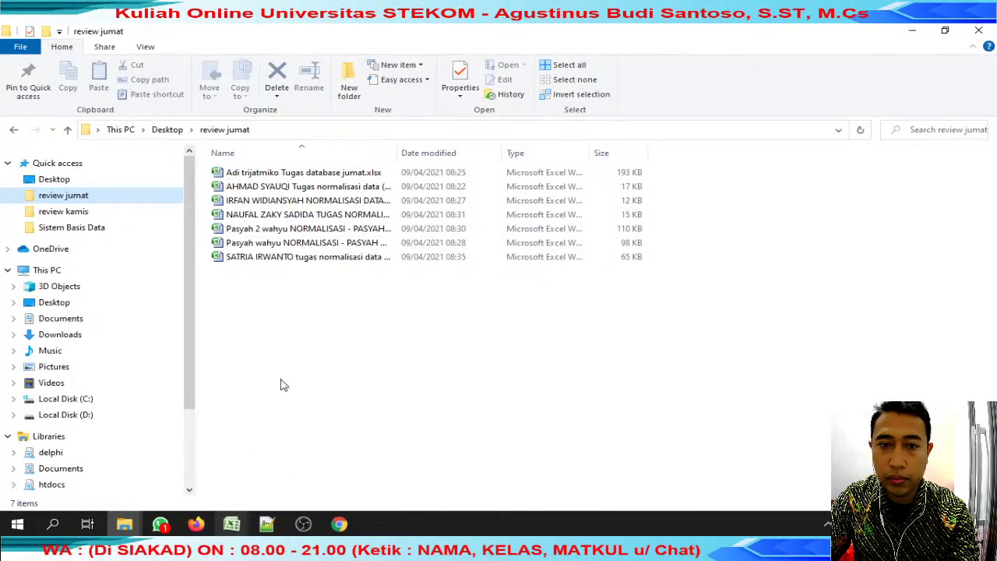
{"action": "left_click", "coordinate": [445, 154]}
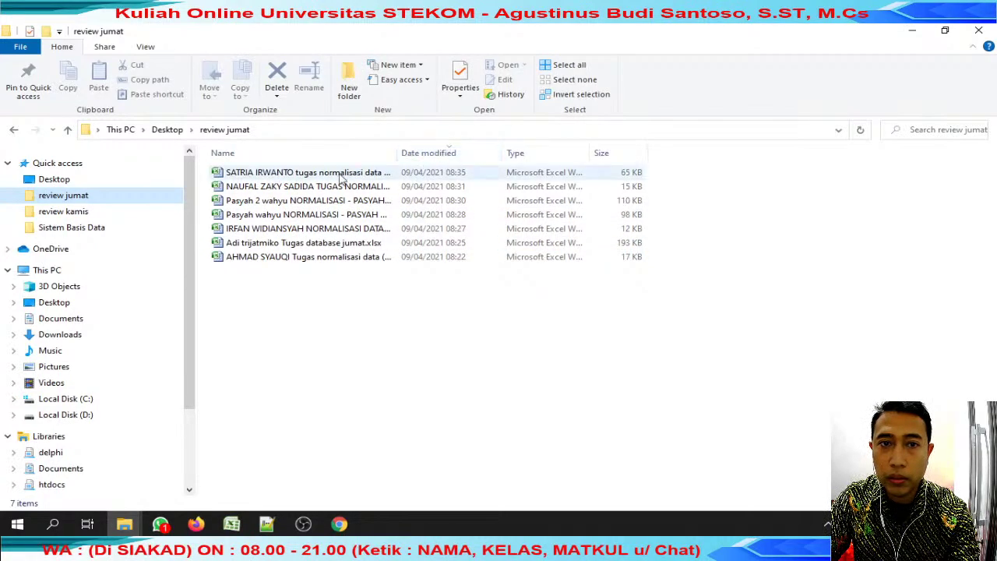
{"action": "left_click", "coordinate": [312, 227]}
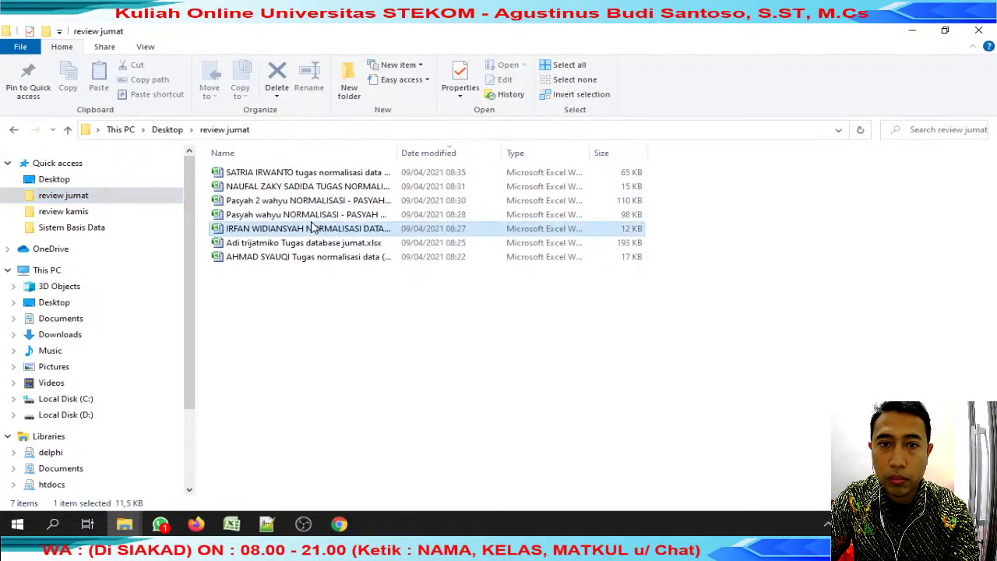
{"action": "double_click", "coordinate": [311, 228]}
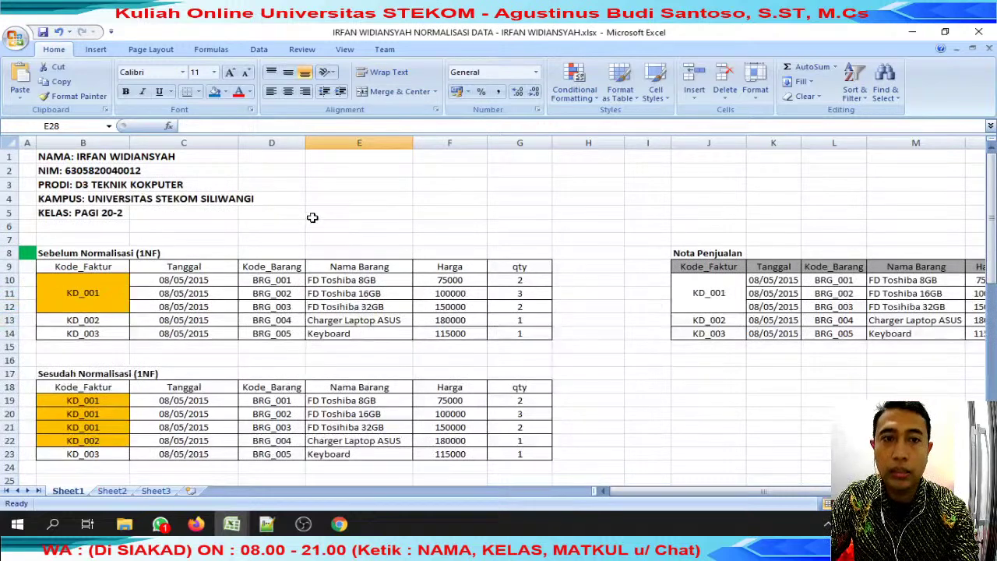
Scroll down through the workbook to its Tabel Detail Barang and Tabel Transaksi.
{"action": "scroll", "coordinate": [312, 217], "scroll_direction": "down", "scroll_amount": 12}
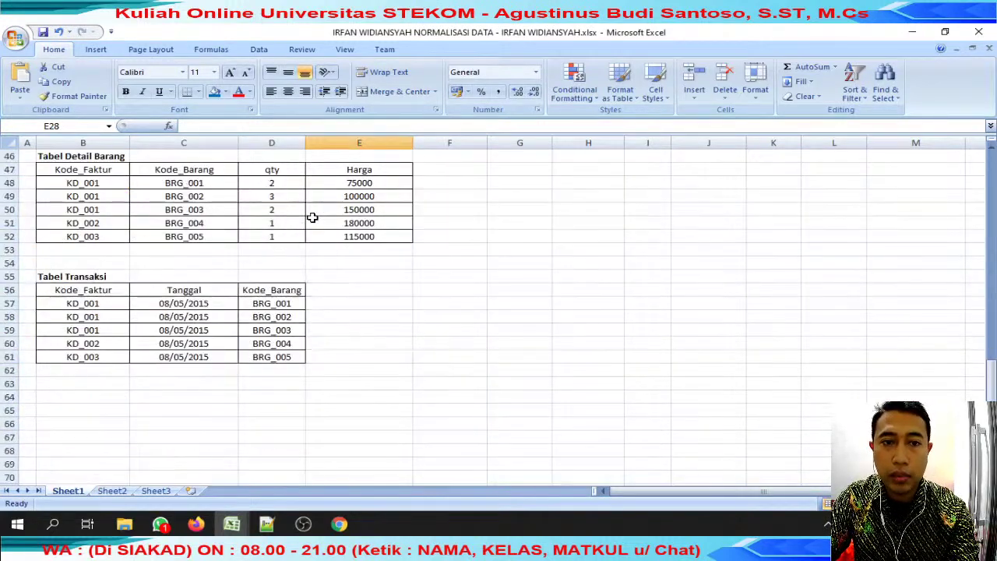
{"action": "scroll", "coordinate": [312, 218], "scroll_direction": "down", "scroll_amount": 2}
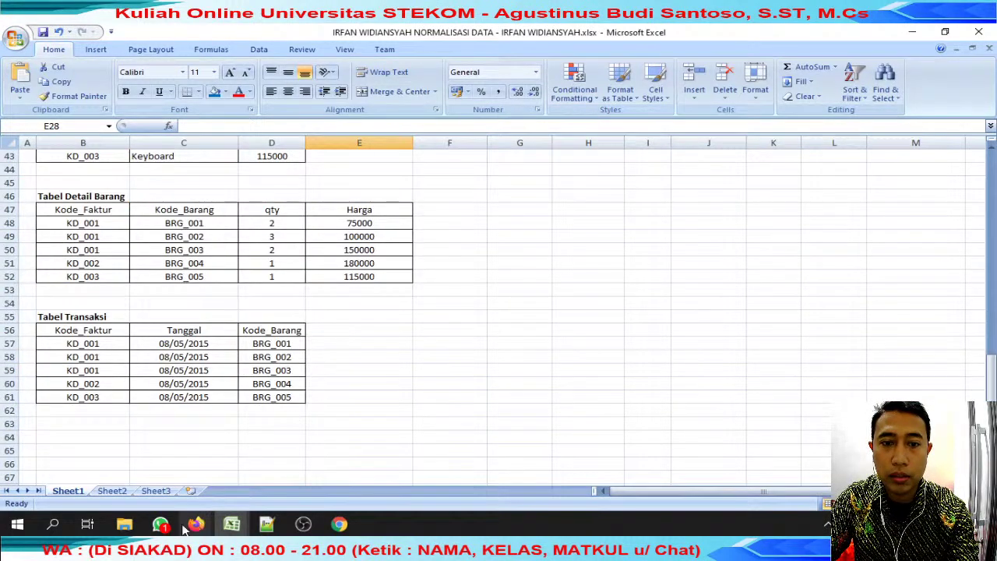
Switch back to the earlier student's workbook and scroll through its 1NF tables.
{"action": "mouse_move", "coordinate": [238, 521]}
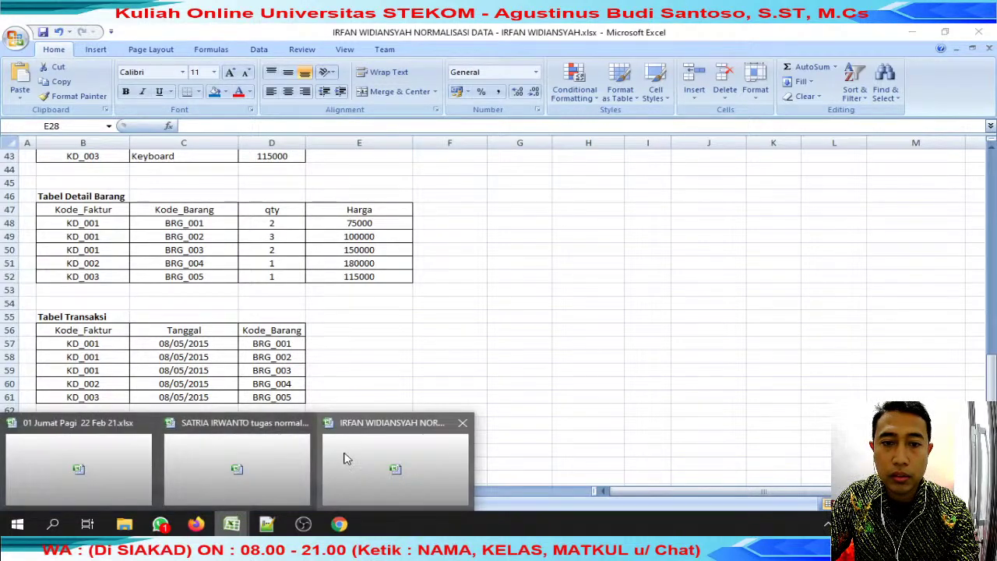
{"action": "left_click", "coordinate": [264, 459]}
{"action": "scroll", "coordinate": [265, 450], "scroll_direction": "down", "scroll_amount": 12}
{"action": "scroll", "coordinate": [265, 449], "scroll_direction": "up", "scroll_amount": 9}
{"action": "scroll", "coordinate": [266, 450], "scroll_direction": "up", "scroll_amount": 19}
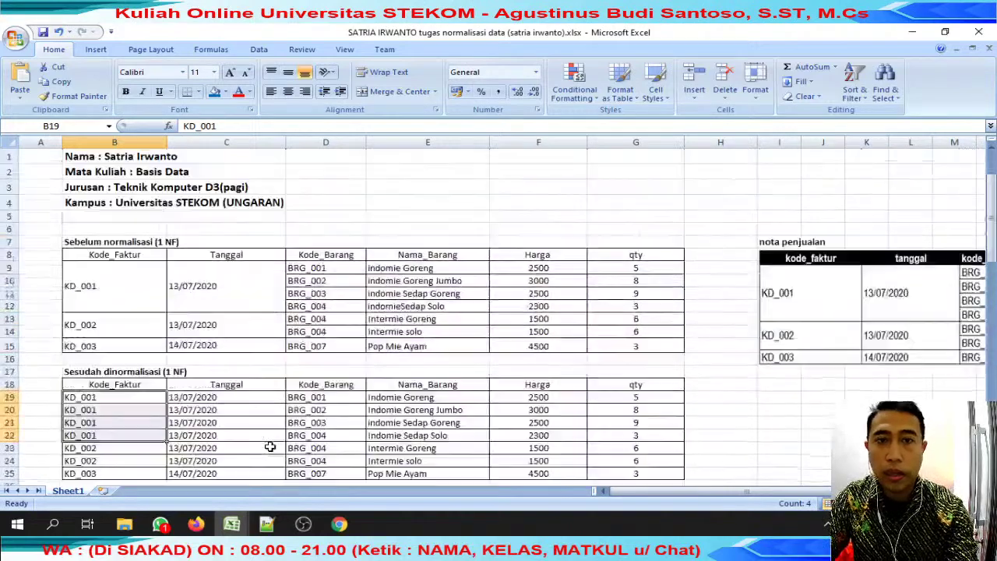
{"action": "scroll", "coordinate": [271, 448], "scroll_direction": "down", "scroll_amount": 6}
{"action": "scroll", "coordinate": [271, 447], "scroll_direction": "up", "scroll_amount": 6}
{"action": "scroll", "coordinate": [274, 446], "scroll_direction": "down", "scroll_amount": 1}
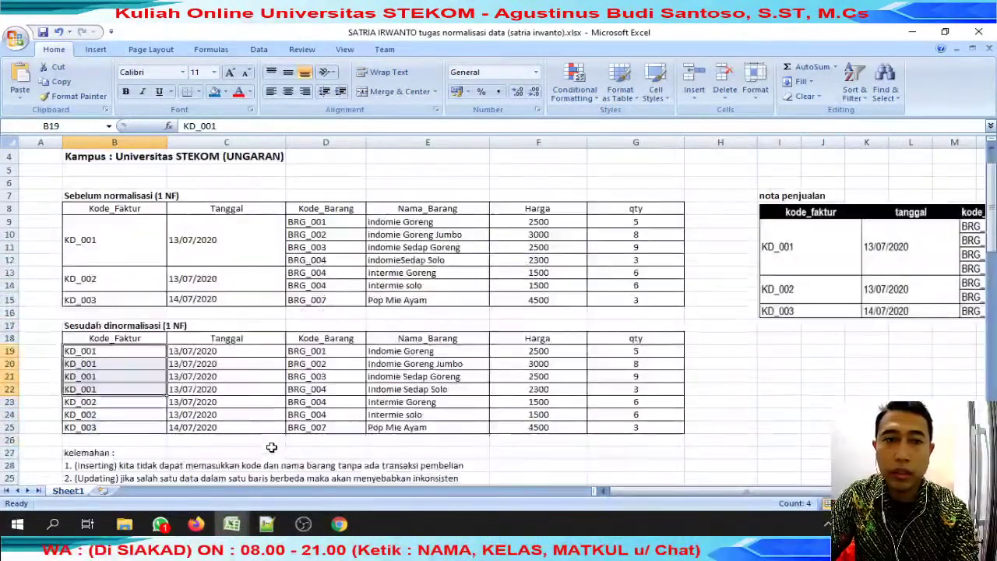
{"action": "scroll", "coordinate": [276, 445], "scroll_direction": "up", "scroll_amount": 1}
{"action": "scroll", "coordinate": [281, 442], "scroll_direction": "down", "scroll_amount": 5}
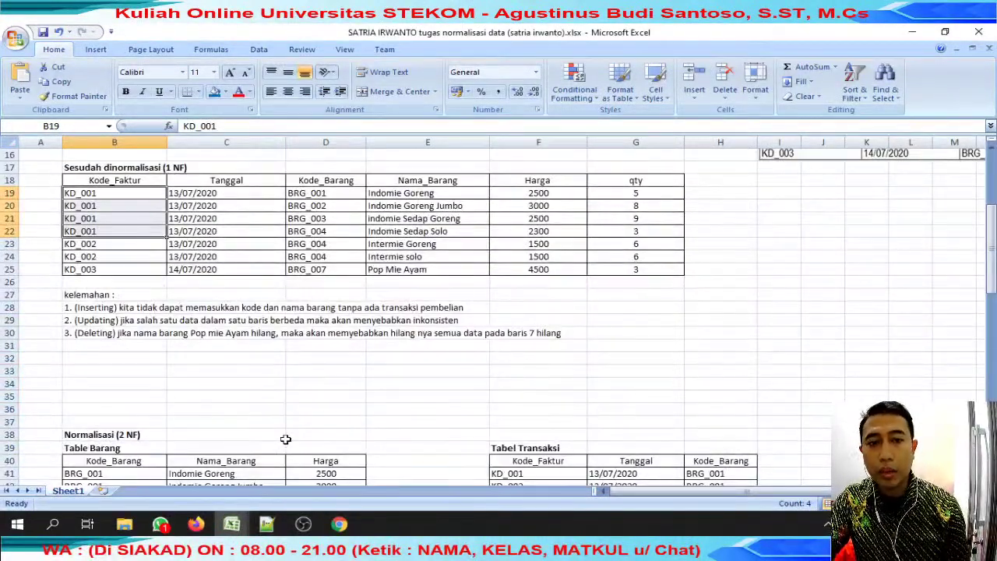
{"action": "scroll", "coordinate": [143, 307], "scroll_direction": "up", "scroll_amount": 1}
Highlight the listed weaknesses, including the Inserting and Updating notes in rows 28-29.
{"action": "left_click_drag", "start_coordinate": [86, 347], "coordinate": [436, 340]}
{"action": "left_click_drag", "start_coordinate": [90, 348], "coordinate": [476, 347]}
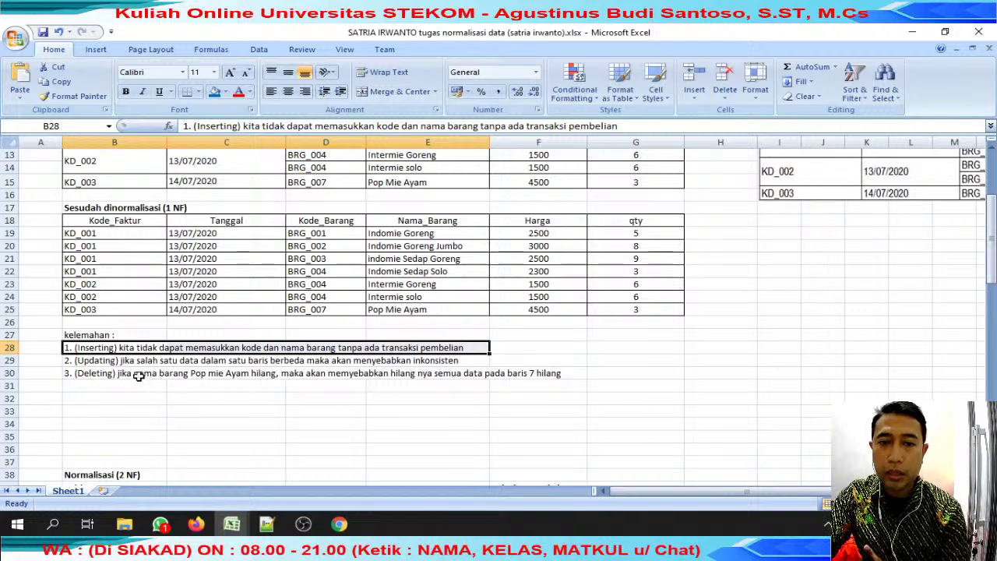
{"action": "left_click_drag", "start_coordinate": [141, 361], "coordinate": [513, 377]}
Highlight the item names in the 1NF result table.
{"action": "left_click_drag", "start_coordinate": [428, 248], "coordinate": [433, 307]}
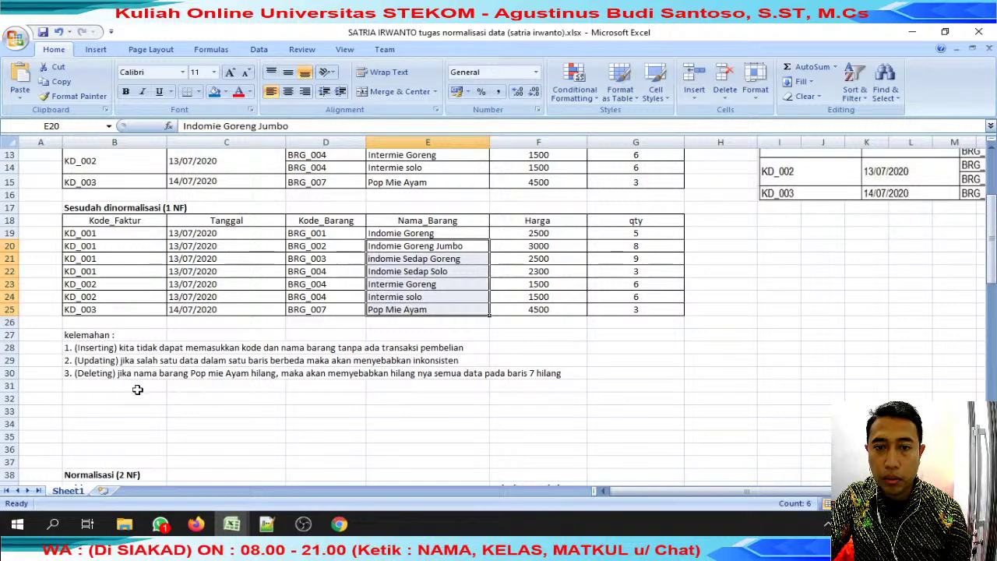
{"action": "scroll", "coordinate": [261, 307], "scroll_direction": "up", "scroll_amount": 3}
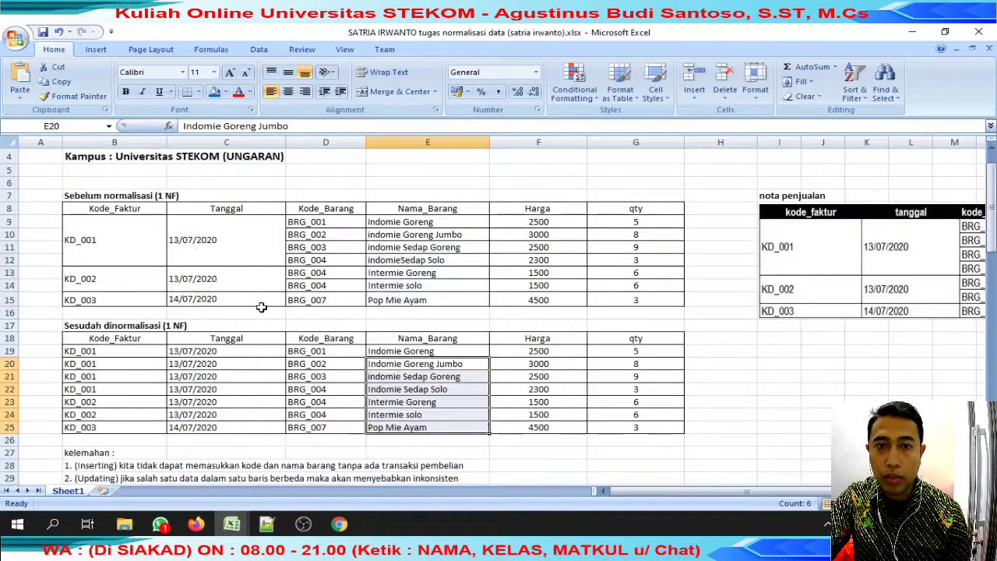
{"action": "left_click_drag", "start_coordinate": [442, 301], "coordinate": [103, 314]}
{"action": "scroll", "coordinate": [130, 416], "scroll_direction": "down", "scroll_amount": 2}
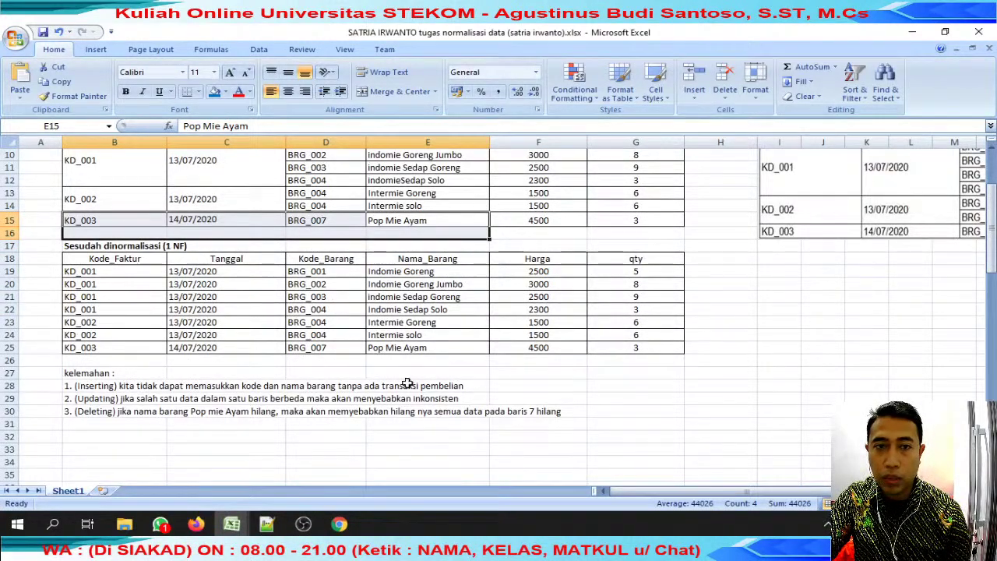
{"action": "scroll", "coordinate": [411, 380], "scroll_direction": "up", "scroll_amount": 2}
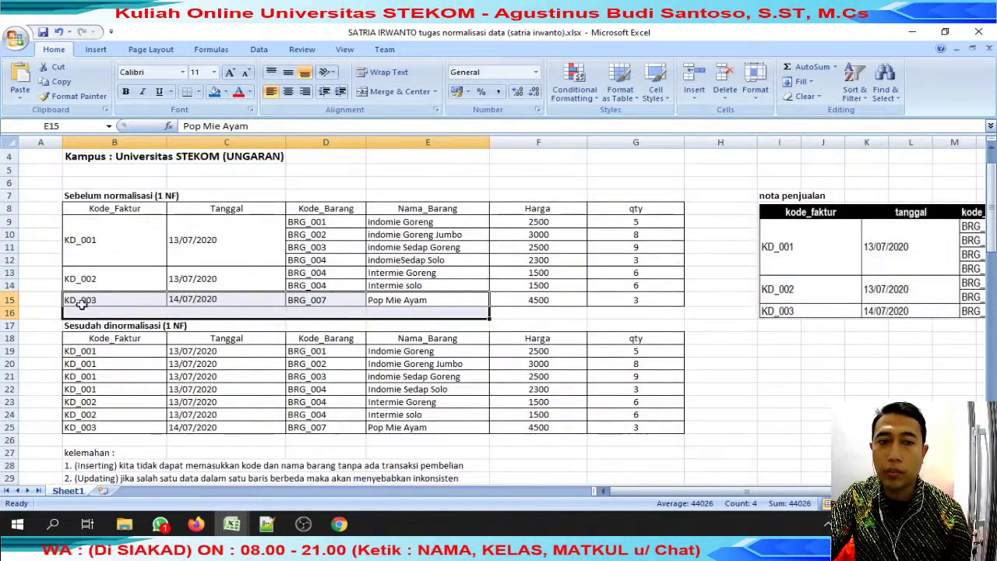
Highlight the Pop Mie Ayam order row, its qty, and the four KD_001 invoice rows.
{"action": "left_click_drag", "start_coordinate": [11, 300], "coordinate": [465, 301]}
{"action": "left_click", "coordinate": [673, 305]}
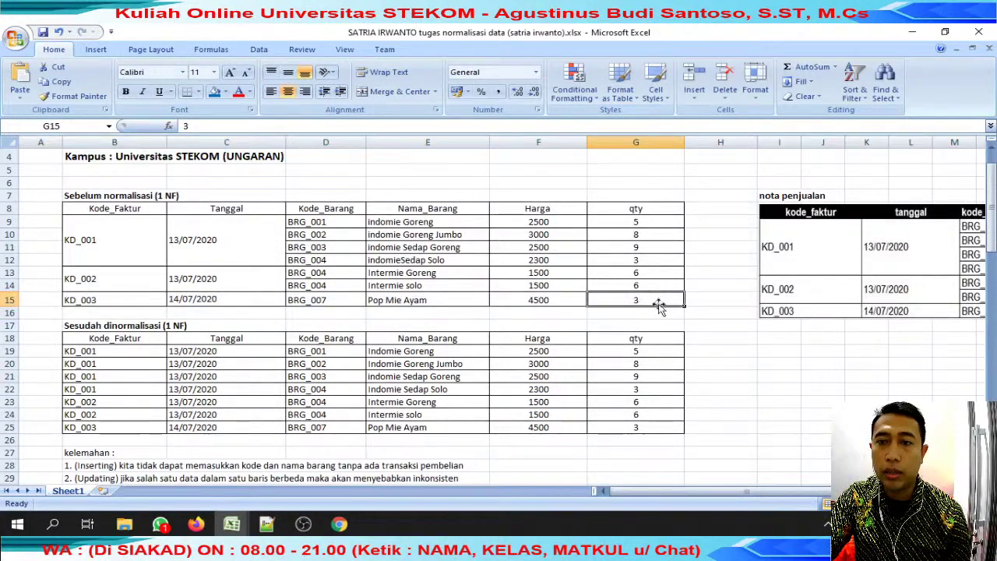
{"action": "scroll", "coordinate": [662, 307], "scroll_direction": "down", "scroll_amount": 5}
{"action": "scroll", "coordinate": [666, 304], "scroll_direction": "up", "scroll_amount": 4}
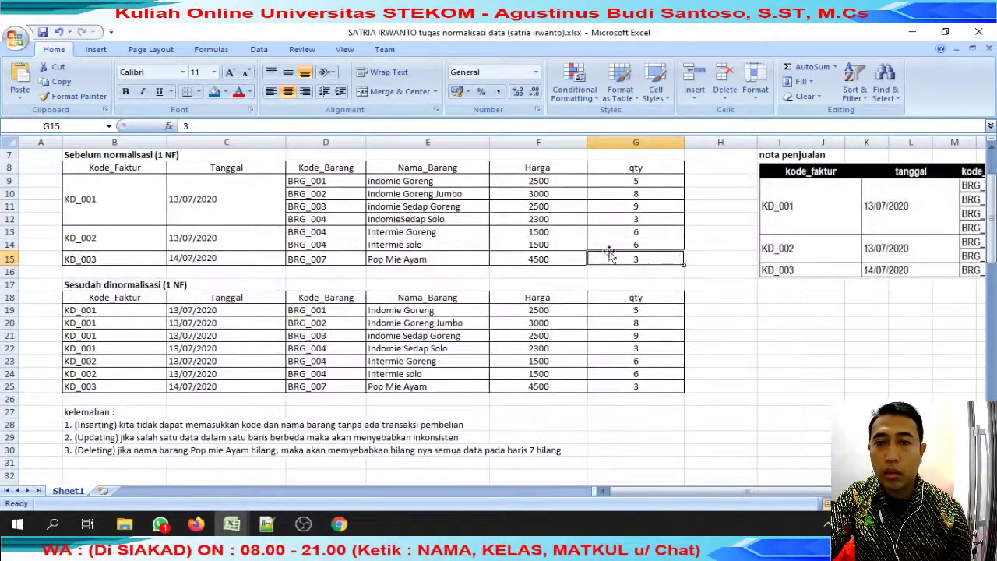
{"action": "left_click", "coordinate": [113, 198]}
{"action": "left_click_drag", "start_coordinate": [104, 202], "coordinate": [654, 199]}
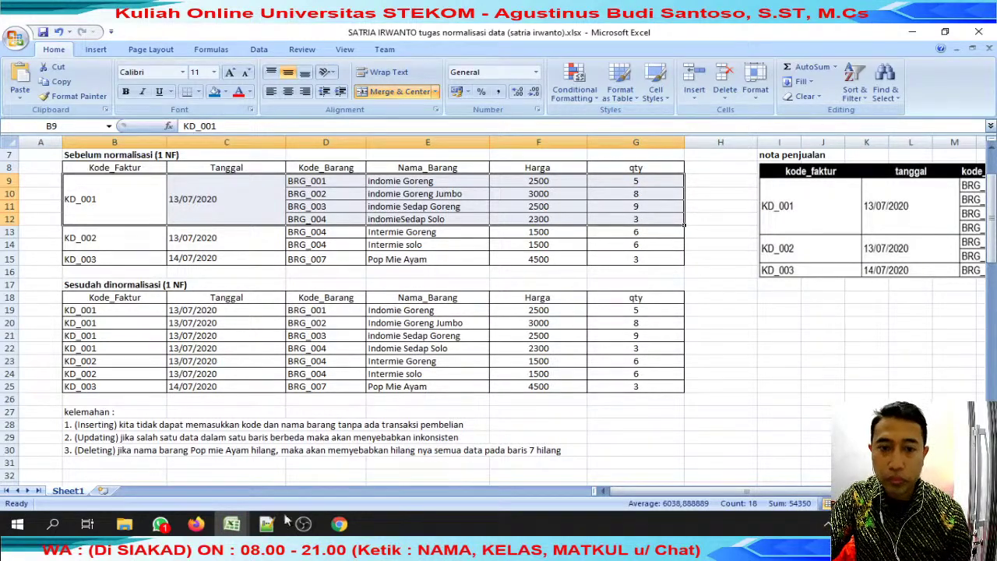
{"action": "left_click", "coordinate": [231, 524]}
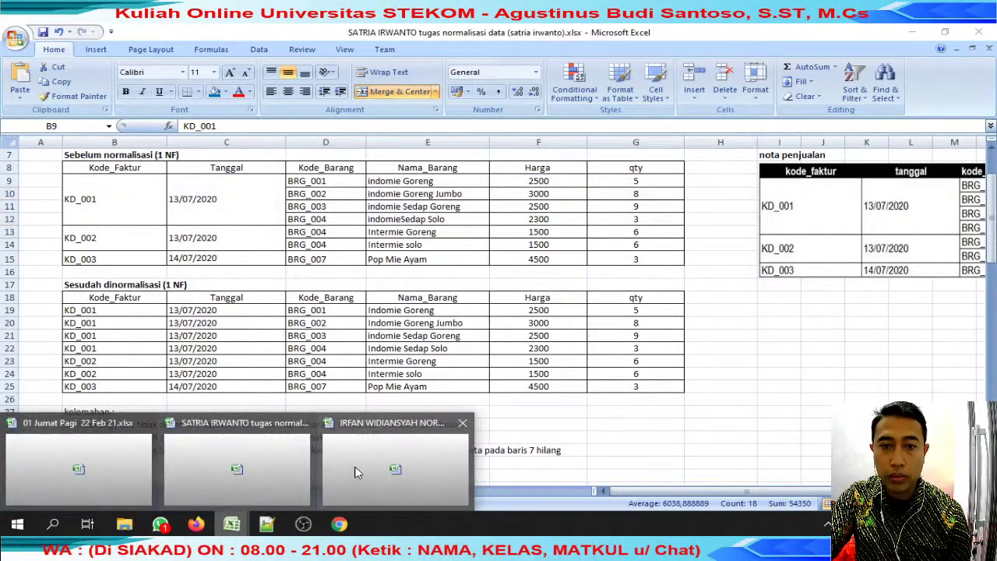
Enter '70 bkurng' as student 14's 9-Apr score in place of 80.
{"action": "left_click", "coordinate": [113, 464]}
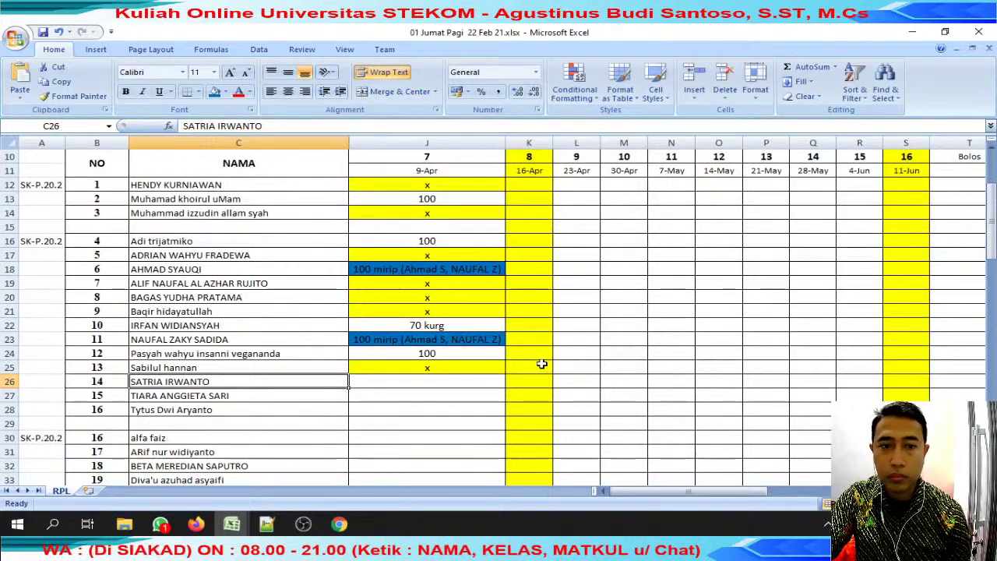
{"action": "left_click", "coordinate": [448, 383]}
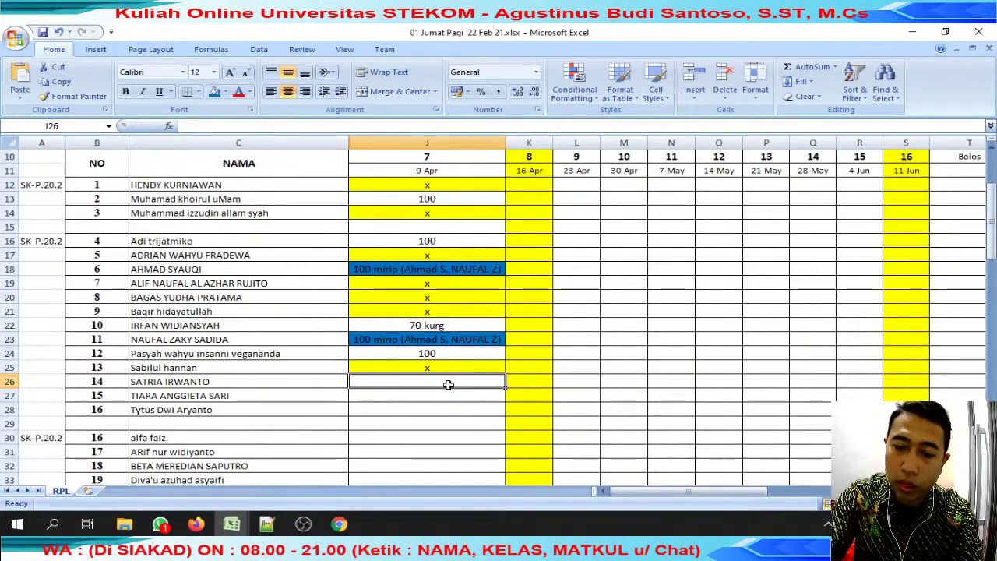
{"action": "type", "text": "80"}
{"action": "key", "text": "Tab"}
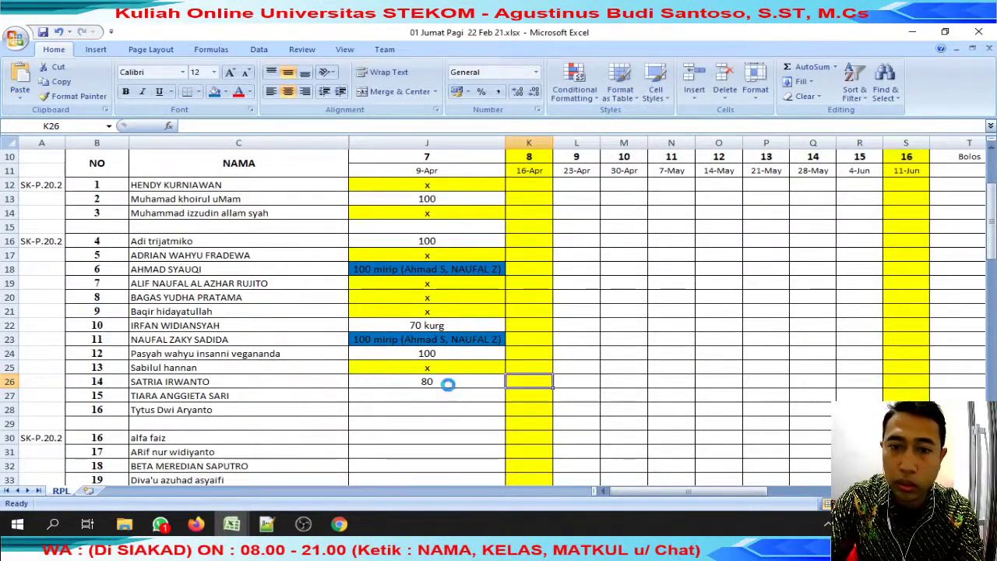
{"action": "key", "text": "ctrl+z"}
{"action": "type", "text": "80"}
{"action": "key", "text": "BackSpace"}
{"action": "key", "text": "BackSpace"}
{"action": "type", "text": "70 bkurng"}
{"action": "key", "text": "Return"}
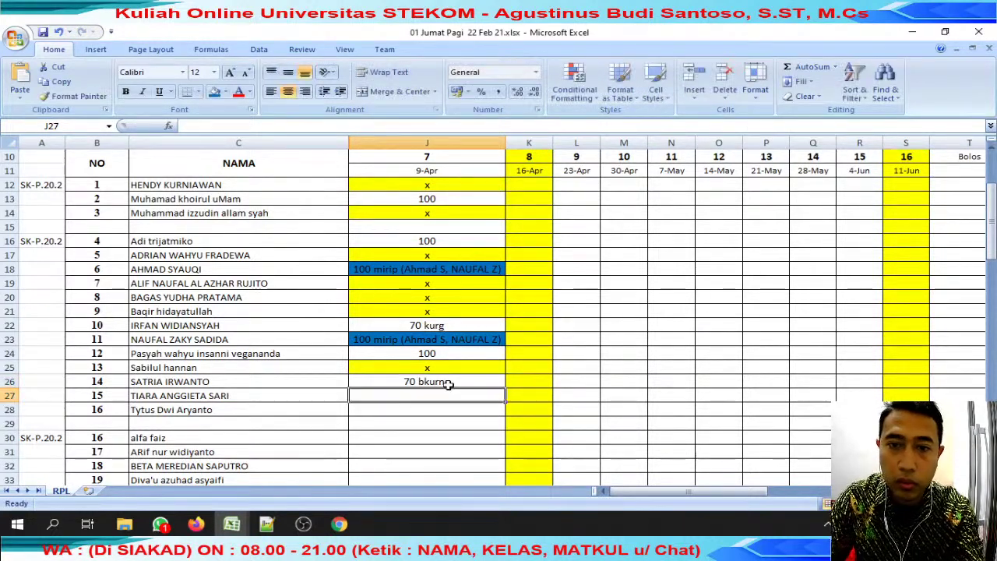
Append '(mirip irfan, satria)' to student 10's note in J22 and copy it to J26.
{"action": "double_click", "coordinate": [444, 328]}
{"action": "type", "text": "(mirip irfan, "}
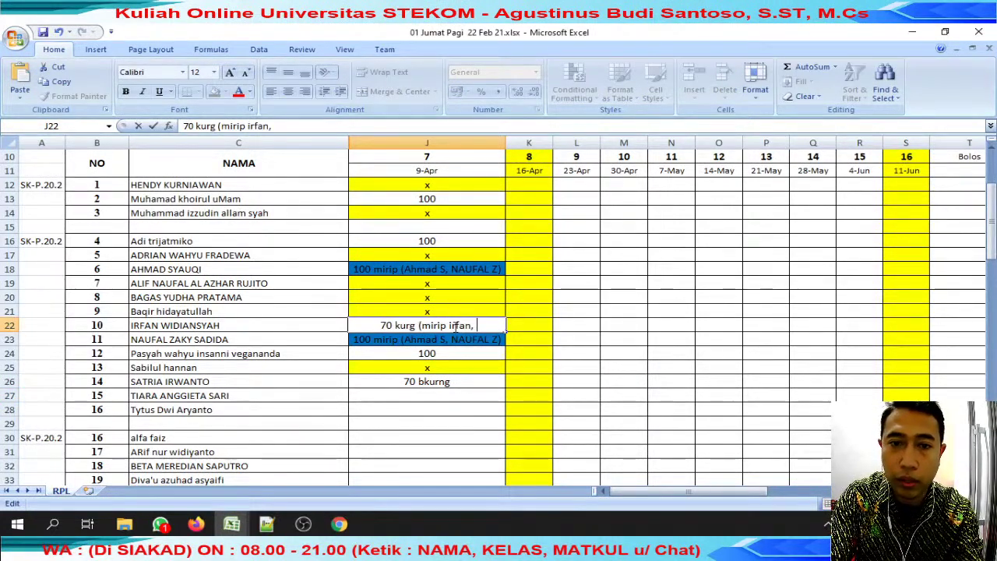
{"action": "type", "text": "satria)"}
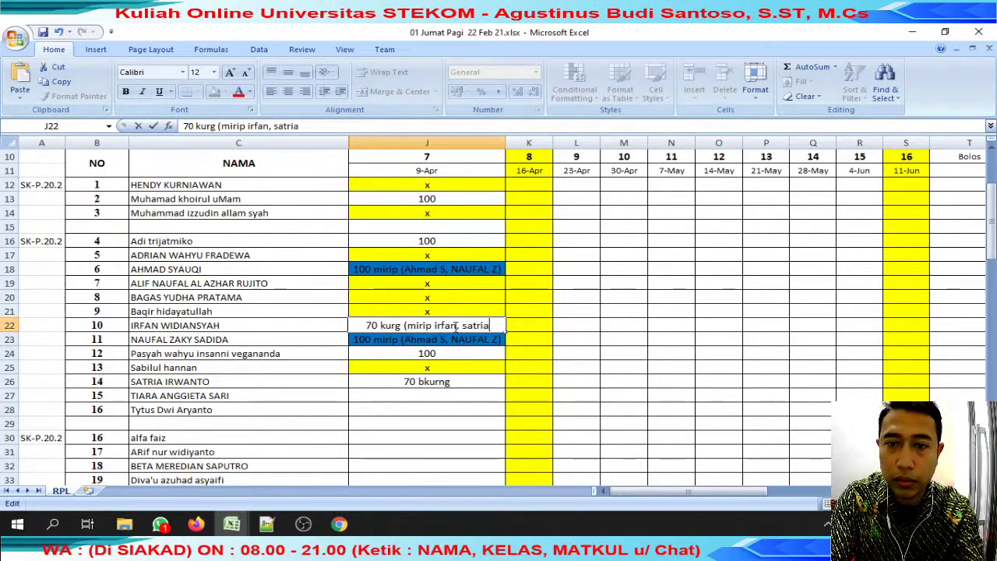
{"action": "key", "text": "Return"}
{"action": "left_click", "coordinate": [454, 326]}
{"action": "key", "text": "ctrl+c"}
{"action": "left_click", "coordinate": [468, 382]}
{"action": "key", "text": "ctrl+v"}
{"action": "key", "text": "Escape"}
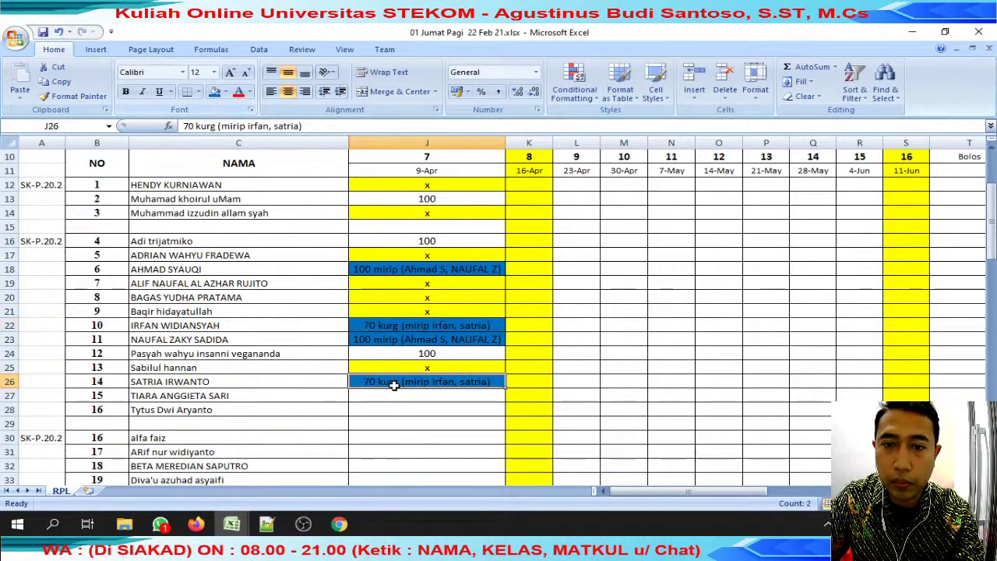
Copy the next student's name and start a chat search in WhatsApp.
{"action": "left_click", "coordinate": [263, 410]}
{"action": "left_click", "coordinate": [260, 396]}
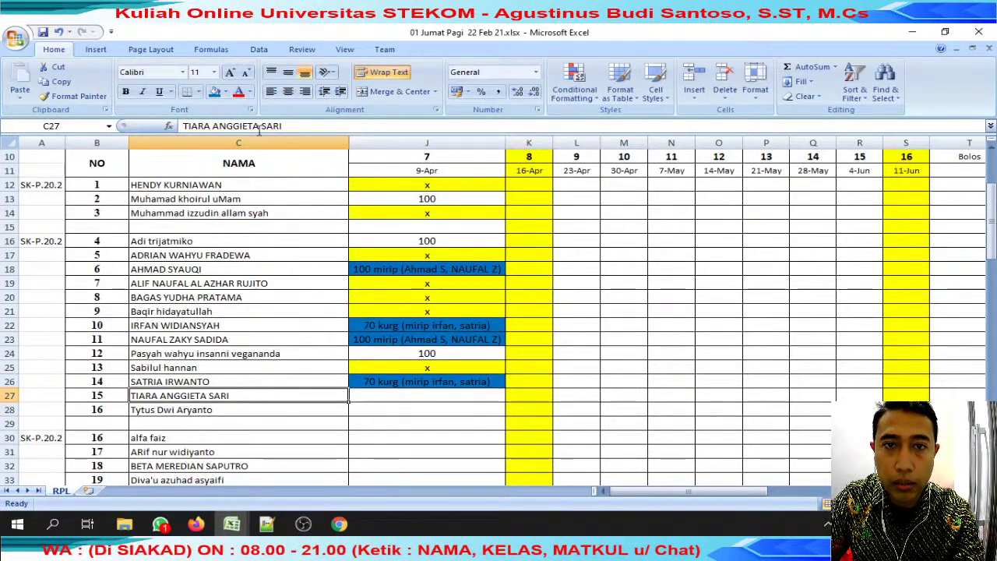
{"action": "left_click_drag", "start_coordinate": [260, 125], "coordinate": [184, 125]}
{"action": "left_click", "coordinate": [160, 524]}
{"action": "left_click", "coordinate": [452, 143]}
Search WhatsApp chats for student 15's name, finding no chat.
{"action": "key", "text": "ctrl+v"}
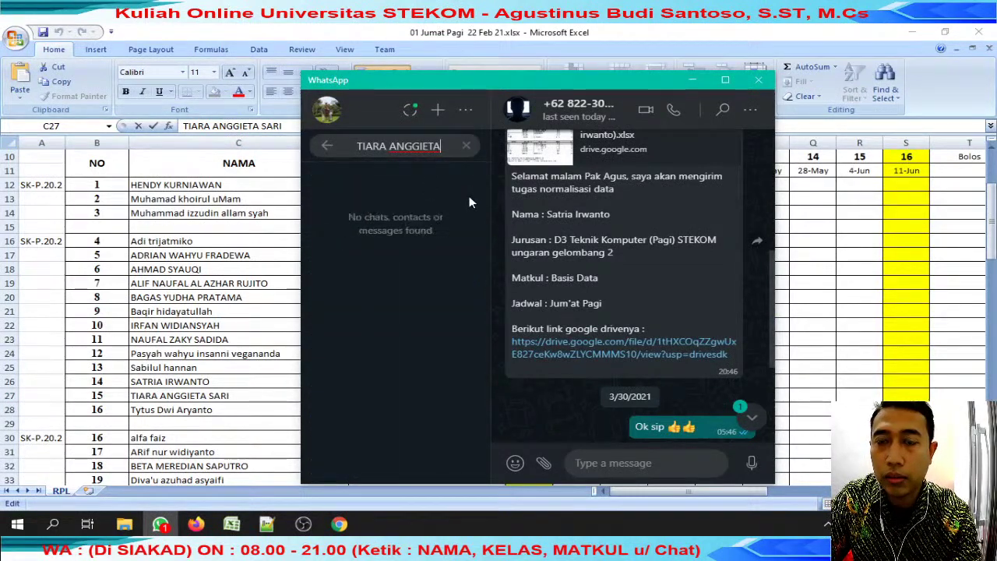
{"action": "scroll", "coordinate": [690, 378], "scroll_direction": "down", "scroll_amount": 5}
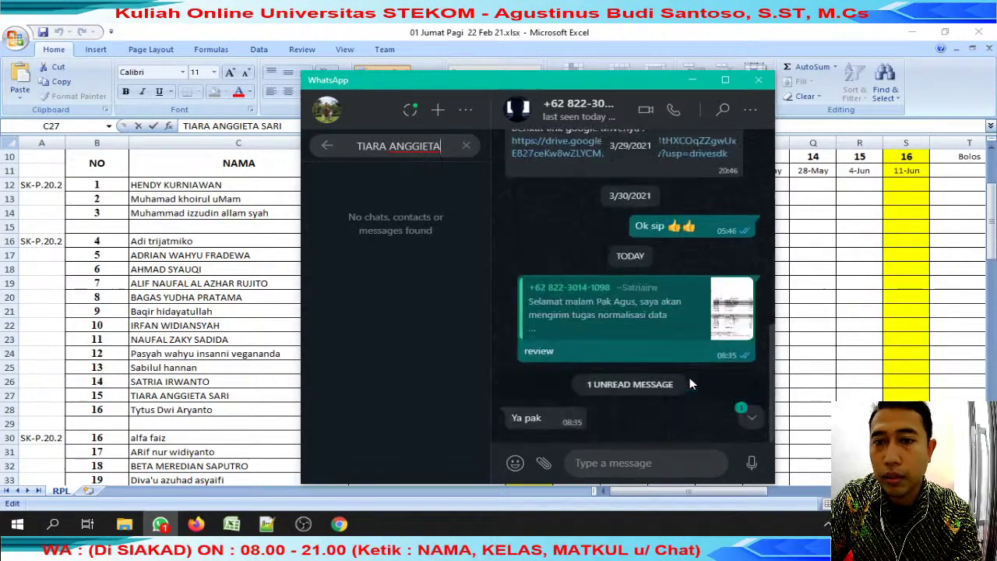
{"action": "left_click", "coordinate": [231, 523]}
Copy the yellow-filled x from J25 into J27 for student 15.
{"action": "left_click", "coordinate": [440, 367]}
{"action": "key", "text": "ctrl+c"}
{"action": "left_click", "coordinate": [440, 396]}
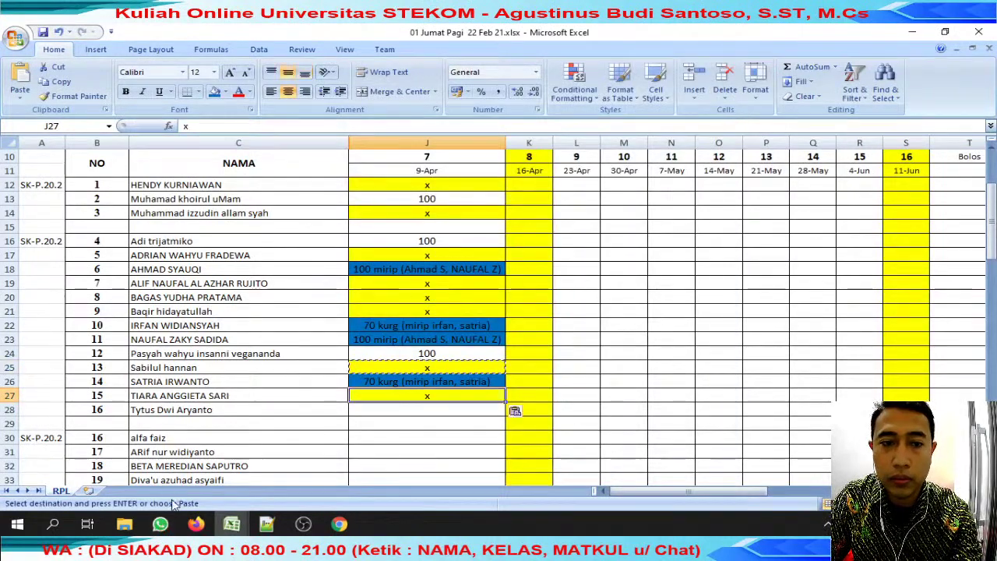
{"action": "key", "text": "Return"}
{"action": "key", "text": "alt+Tab"}
{"action": "key", "text": "alt+Tab"}
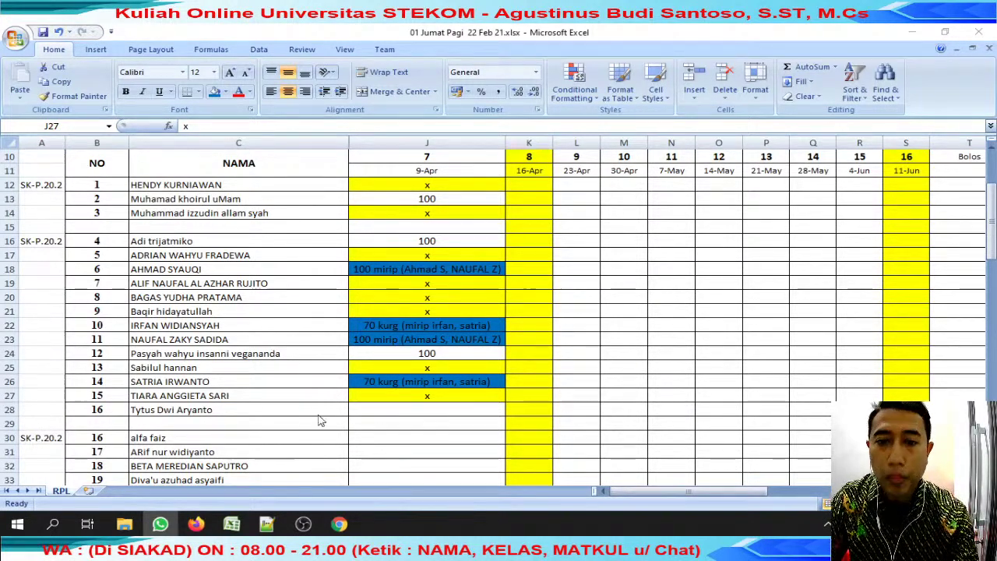
{"action": "left_click", "coordinate": [289, 409]}
Select the row-28 student's name and open their WhatsApp submission chat.
{"action": "left_click_drag", "start_coordinate": [265, 125], "coordinate": [95, 126]}
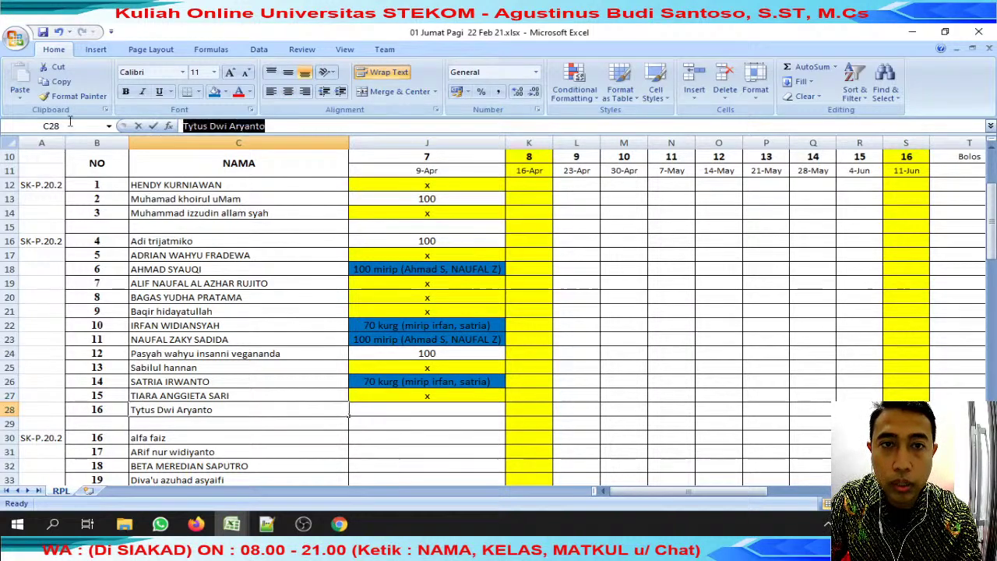
{"action": "left_click", "coordinate": [160, 524]}
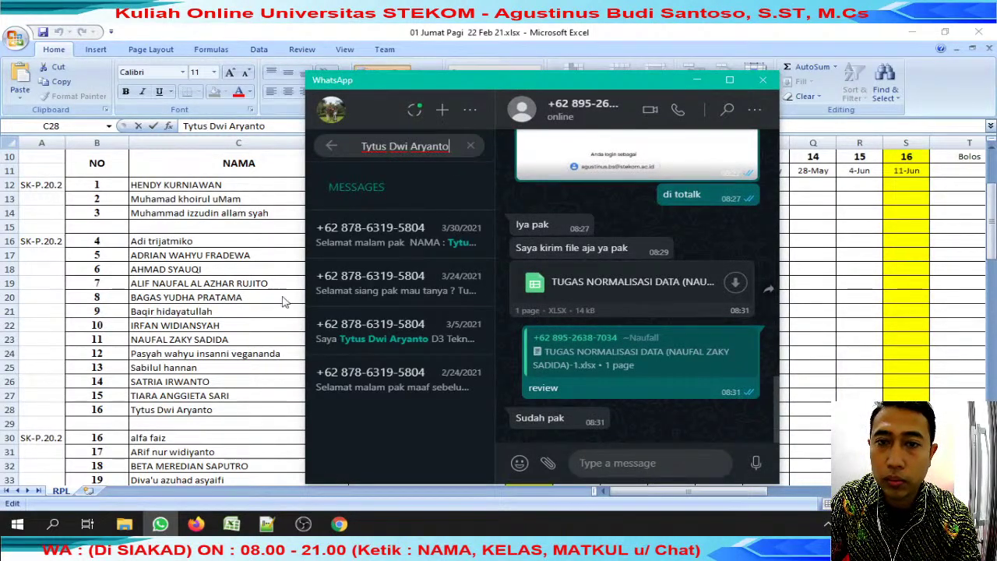
{"action": "left_click", "coordinate": [425, 234]}
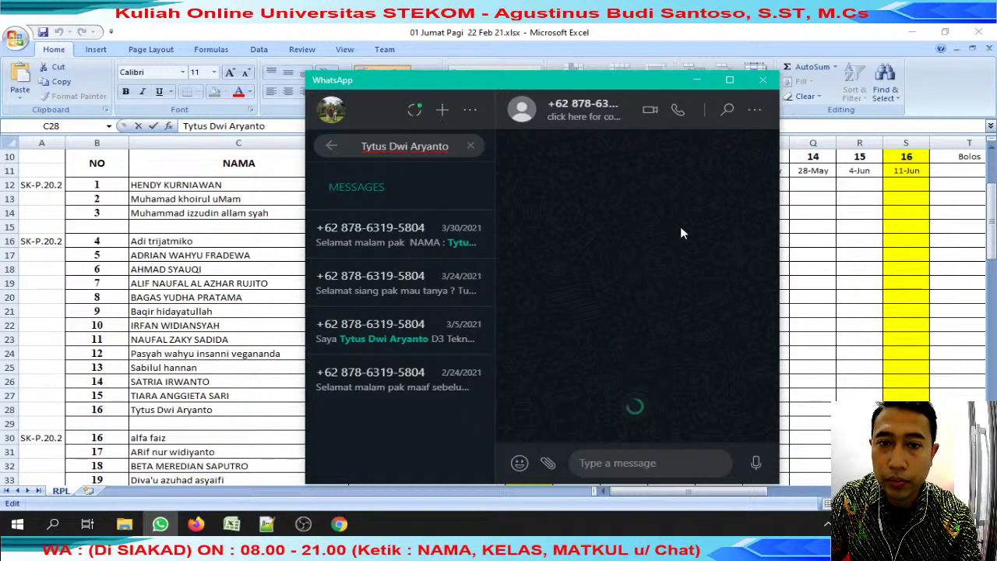
Reply 'review' to the submission message and open its Google Drive link.
{"action": "right_click", "coordinate": [697, 253]}
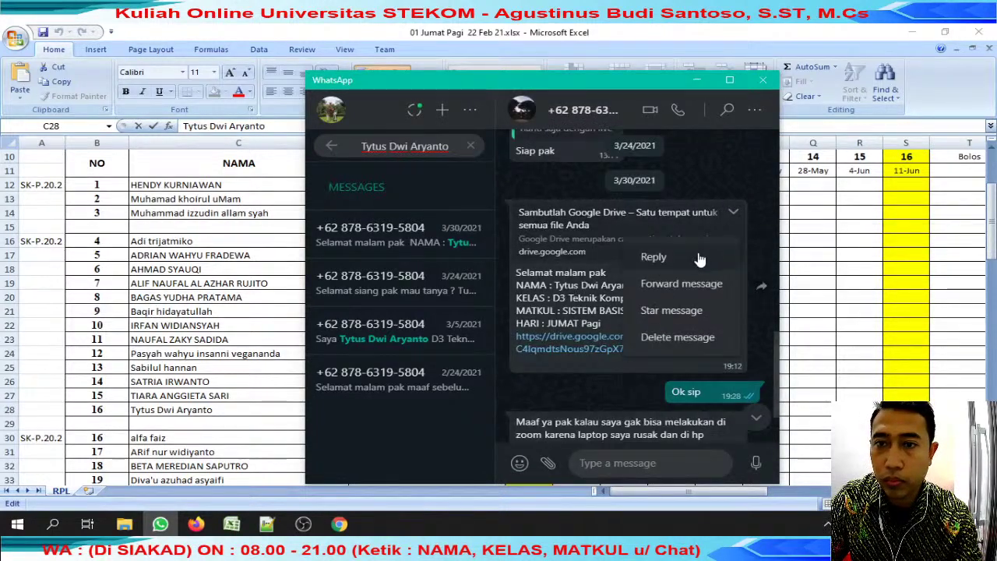
{"action": "left_click", "coordinate": [699, 257]}
{"action": "type", "text": "review"}
{"action": "key", "text": "Return"}
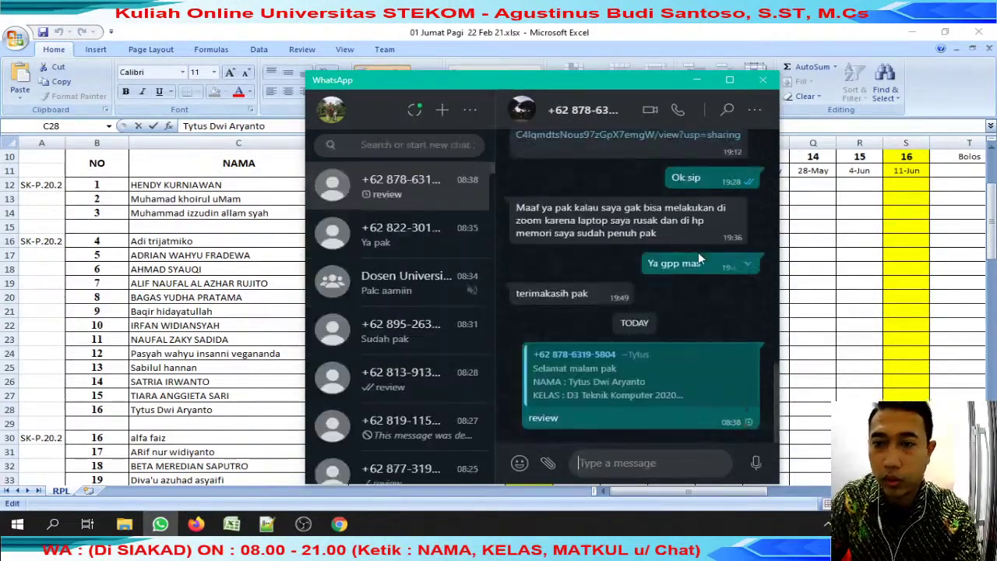
{"action": "scroll", "coordinate": [698, 252], "scroll_direction": "up", "scroll_amount": 3}
{"action": "left_click", "coordinate": [666, 261]}
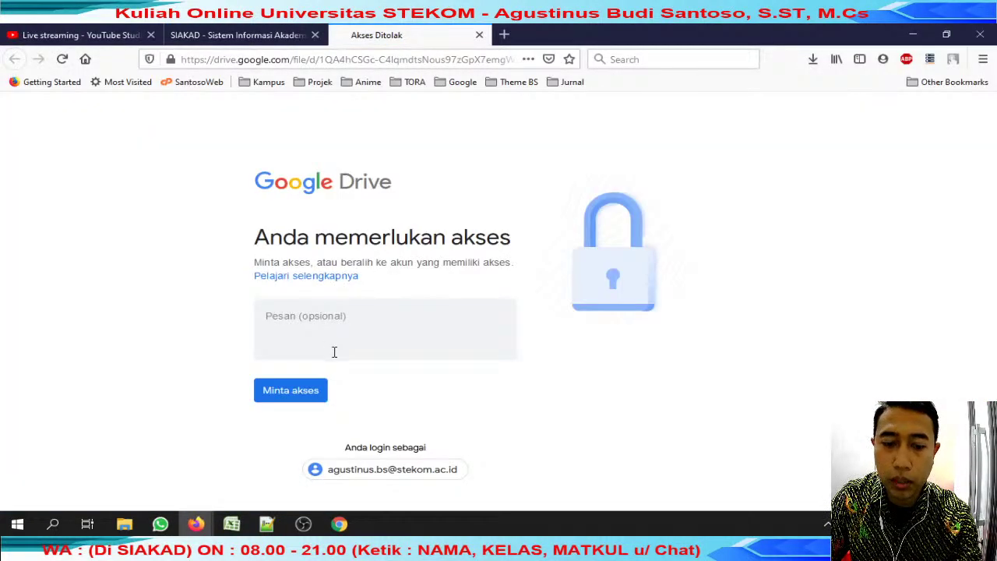
Capture the Drive access-required page as a region screenshot with FastStone Capture.
{"action": "key", "text": "super"}
{"action": "type", "text": "fast"}
{"action": "left_click", "coordinate": [208, 163]}
{"action": "left_click", "coordinate": [795, 223]}
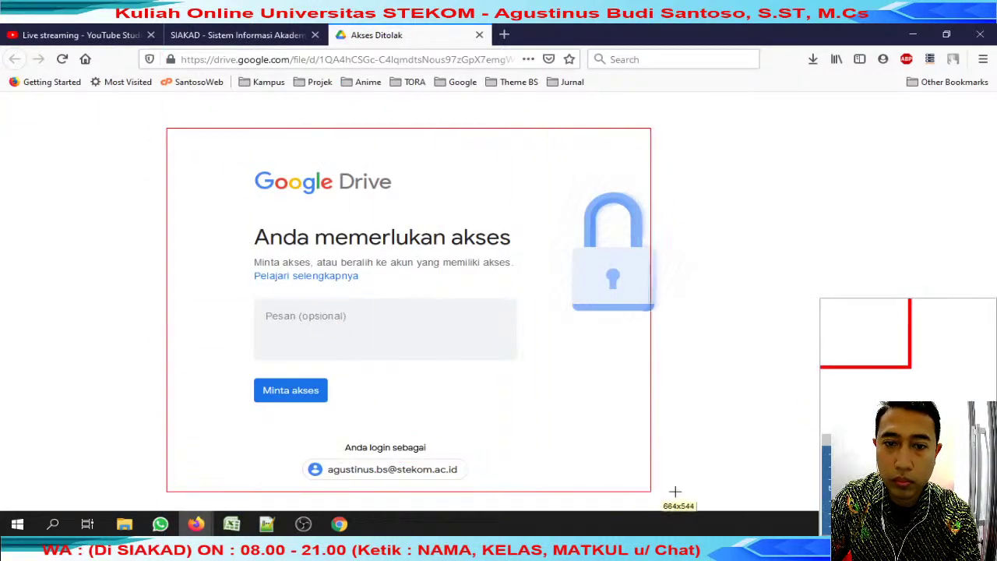
{"action": "left_click", "coordinate": [662, 492]}
{"action": "left_click", "coordinate": [160, 526]}
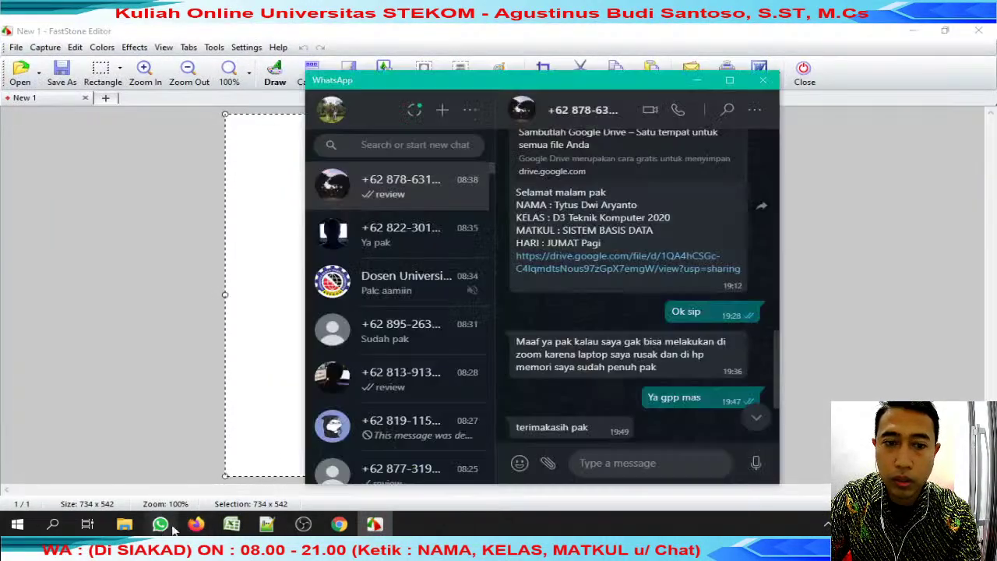
Send the access-required screenshot as a photo below the review reply in the student's chat.
{"action": "left_click", "coordinate": [755, 420]}
{"action": "key", "text": "ctrl+v"}
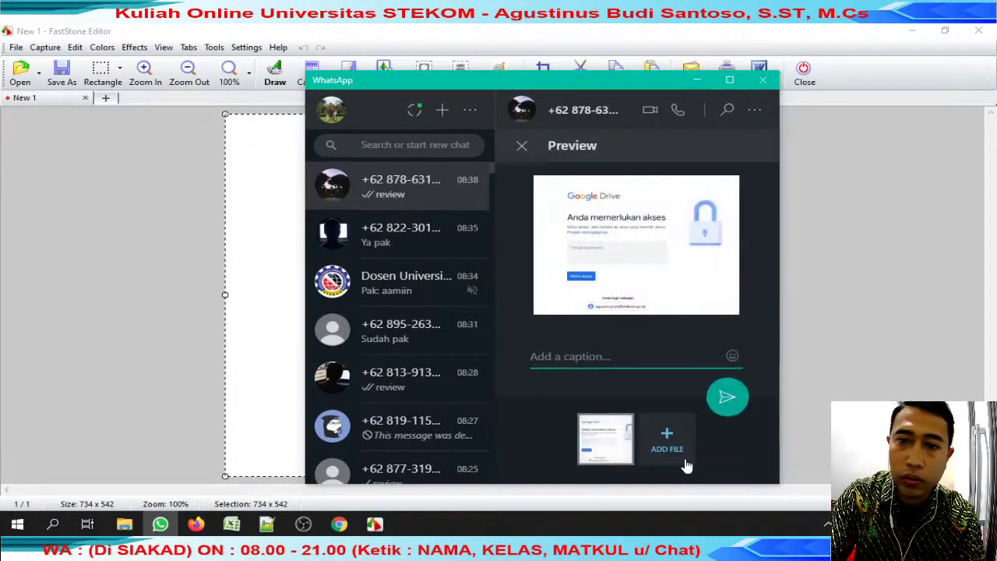
{"action": "key", "text": "Return"}
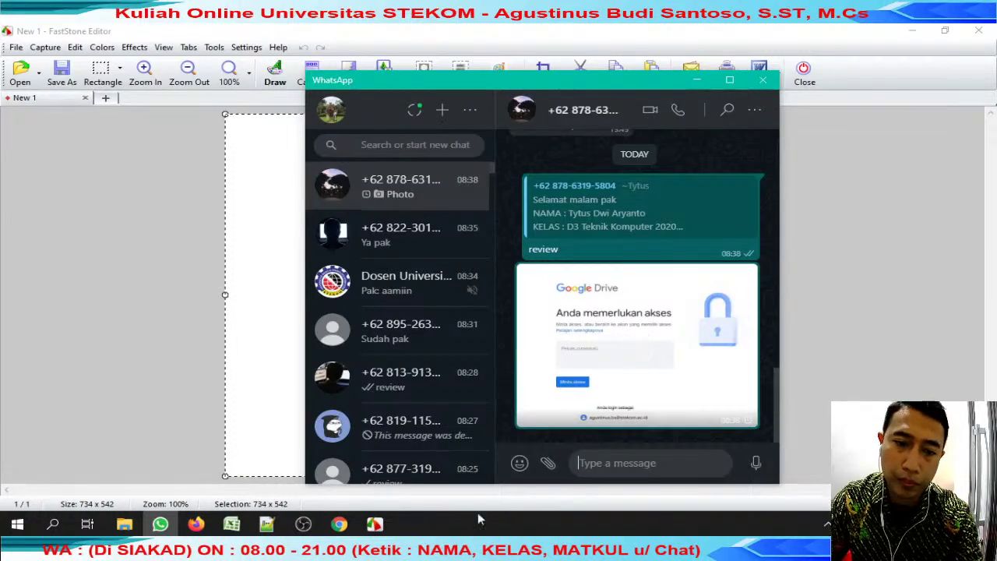
{"action": "mouse_move", "coordinate": [231, 525]}
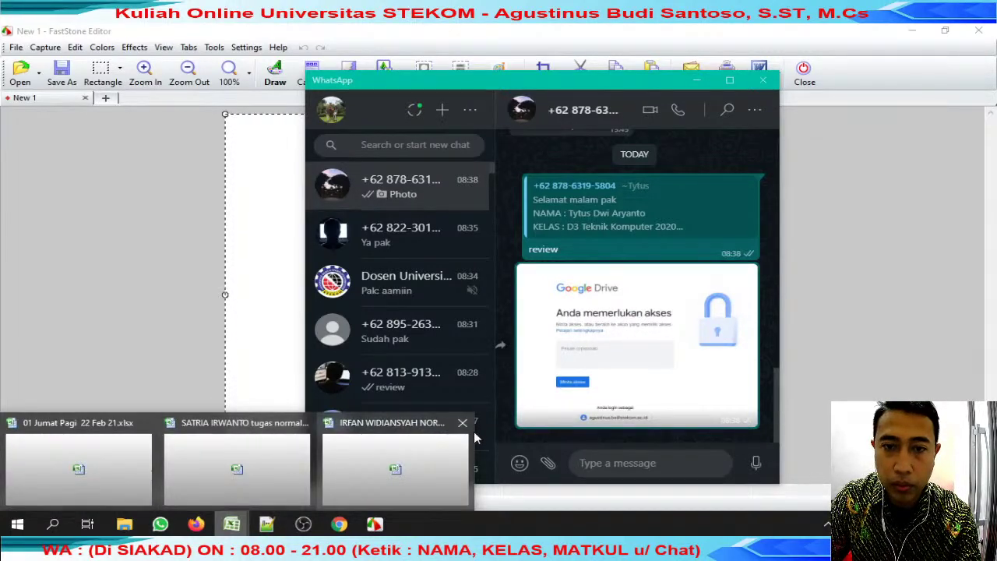
{"action": "left_click", "coordinate": [430, 449]}
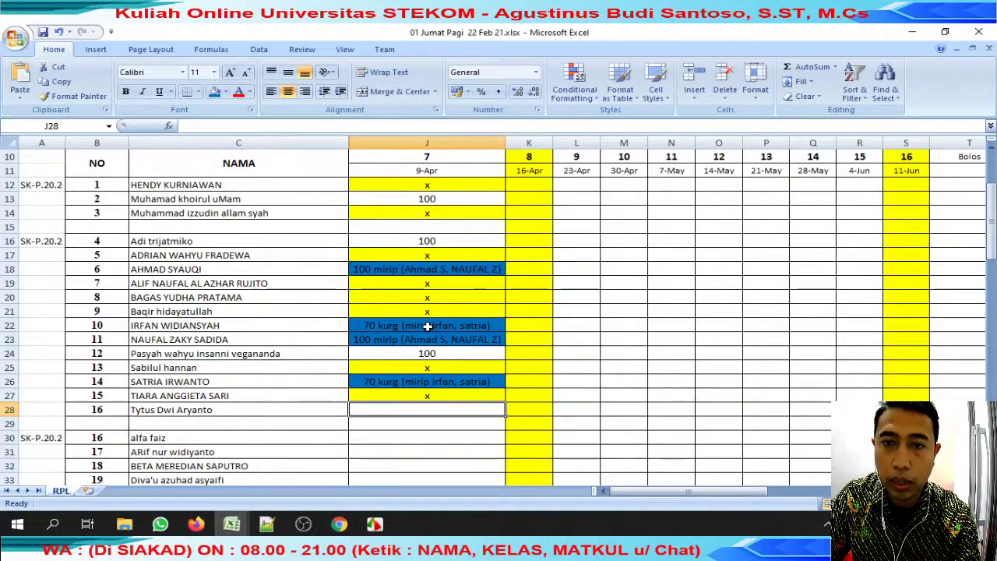
Enter 'toak akses' in J28 and give it a green fill instead of red.
{"action": "type", "text": "toak akses"}
{"action": "key", "text": "Return"}
{"action": "scroll", "coordinate": [445, 312], "scroll_direction": "up", "scroll_amount": 3}
{"action": "left_click", "coordinate": [445, 392]}
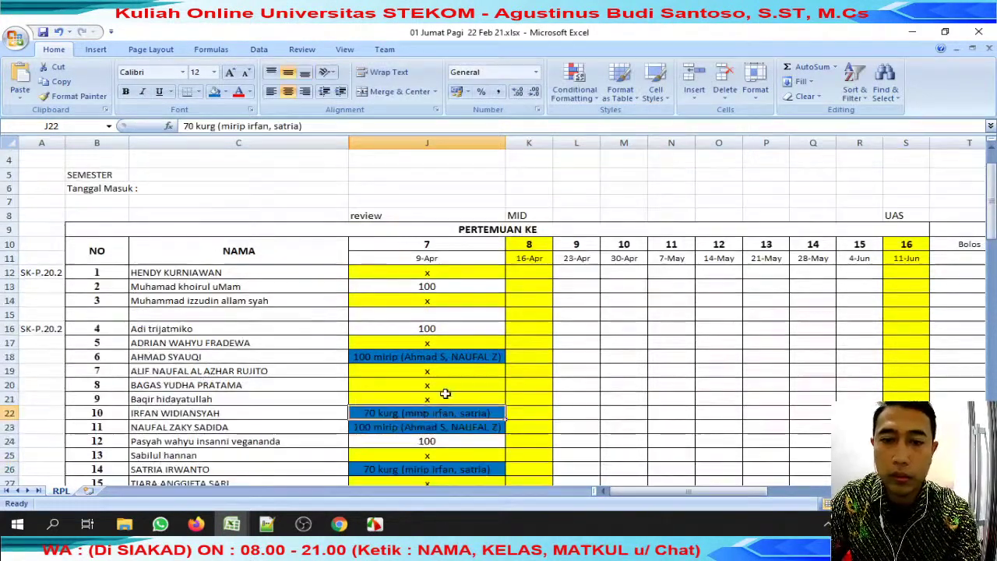
{"action": "scroll", "coordinate": [461, 309], "scroll_direction": "down", "scroll_amount": 6}
{"action": "left_click", "coordinate": [465, 284]}
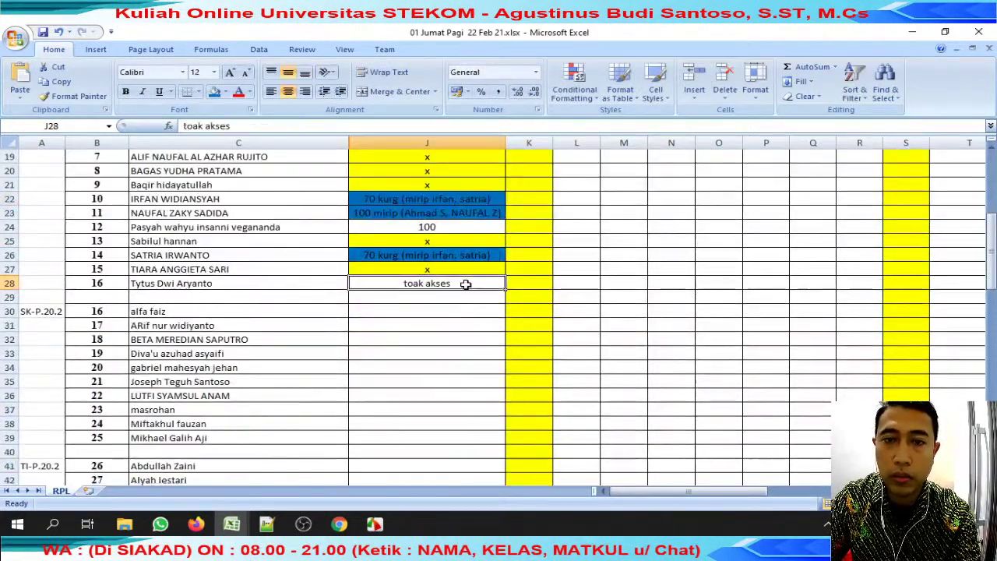
{"action": "left_click", "coordinate": [225, 92]}
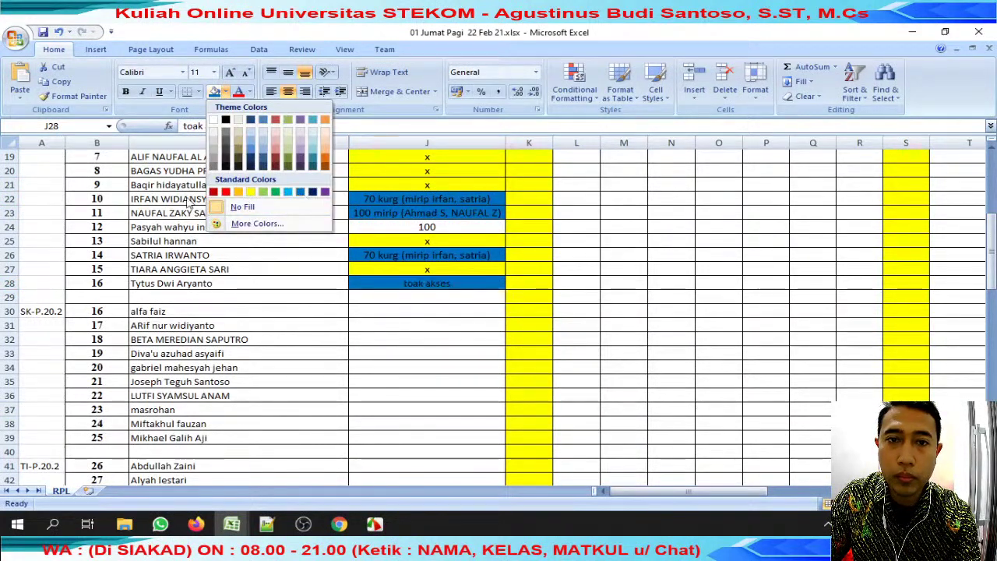
{"action": "left_click", "coordinate": [226, 193]}
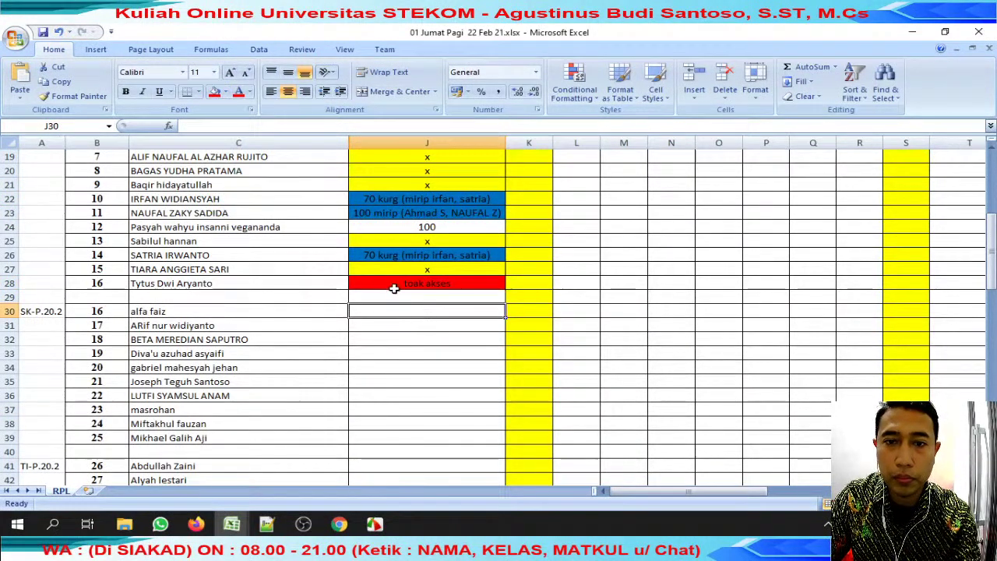
{"action": "key", "text": "ctrl+z"}
{"action": "left_click", "coordinate": [224, 92]}
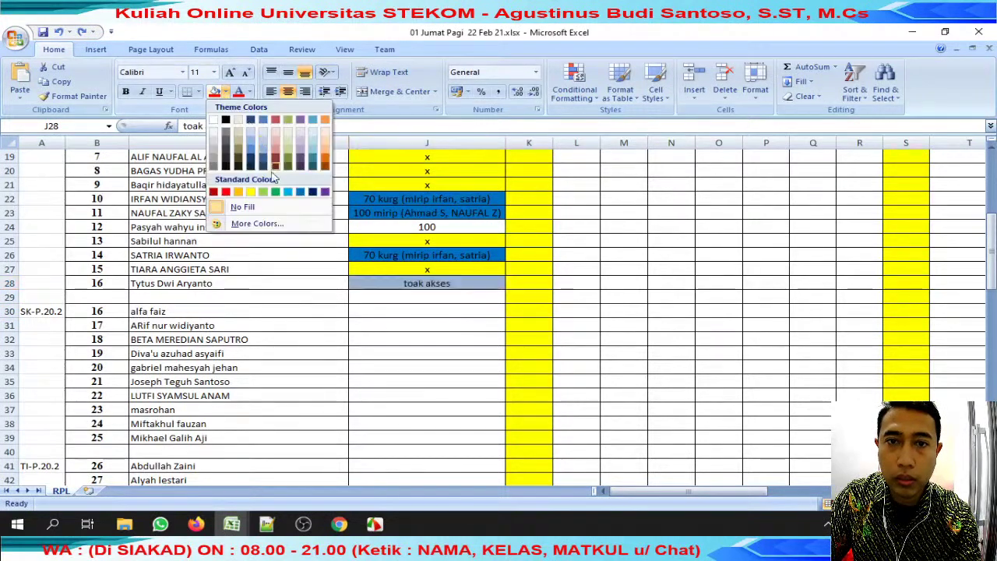
{"action": "left_click", "coordinate": [264, 193]}
{"action": "left_click", "coordinate": [445, 363]}
Copy the student name in C30 and paste it into WhatsApp's chat search.
{"action": "left_click", "coordinate": [247, 314]}
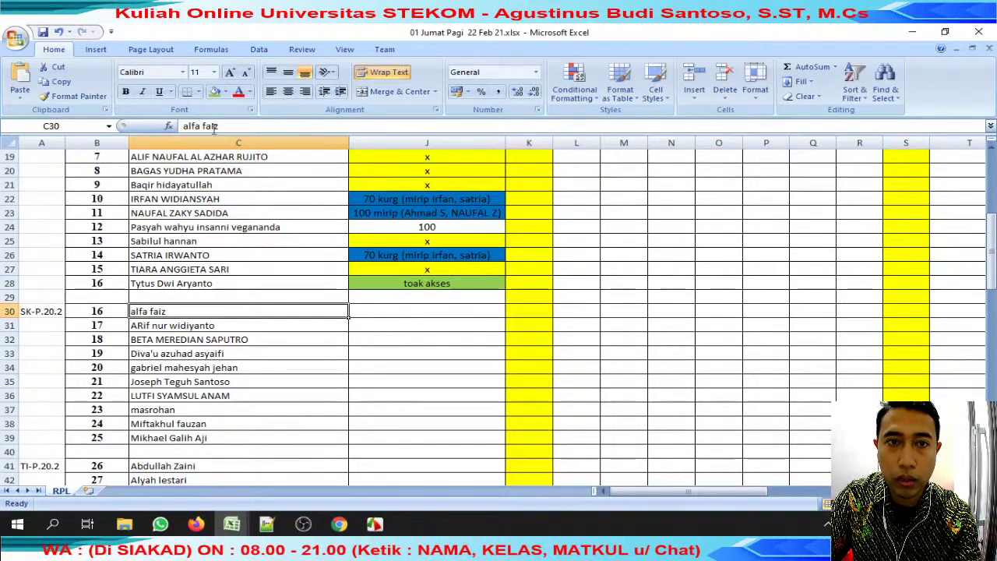
{"action": "double_click", "coordinate": [247, 314]}
{"action": "key", "text": "ctrl+c"}
{"action": "left_click", "coordinate": [160, 524]}
{"action": "left_click", "coordinate": [412, 145]}
{"action": "key", "text": "ctrl+v"}
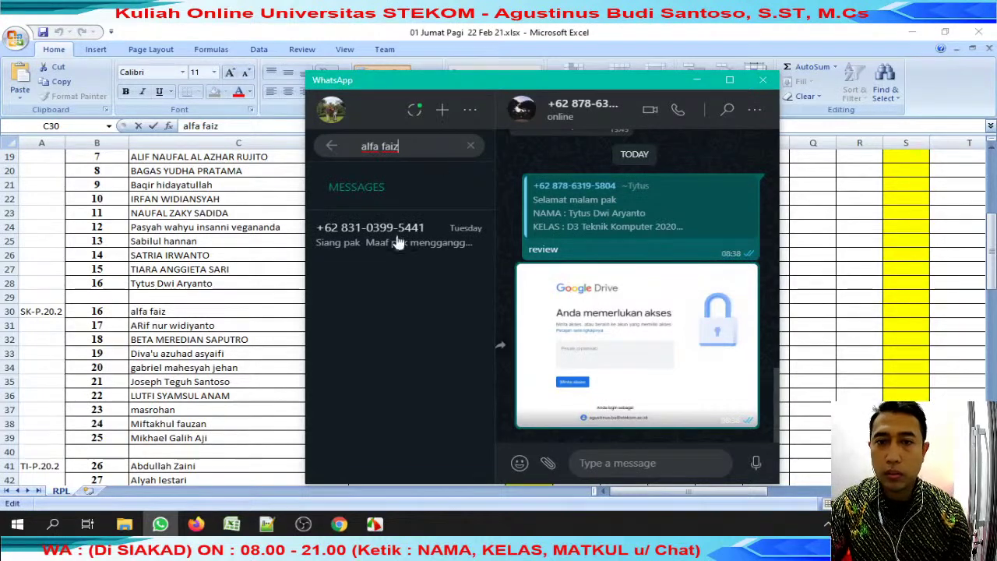
Reply 'review' to the next student's submission, open its Drive workbook, and close the access-denied tab.
{"action": "left_click", "coordinate": [401, 234]}
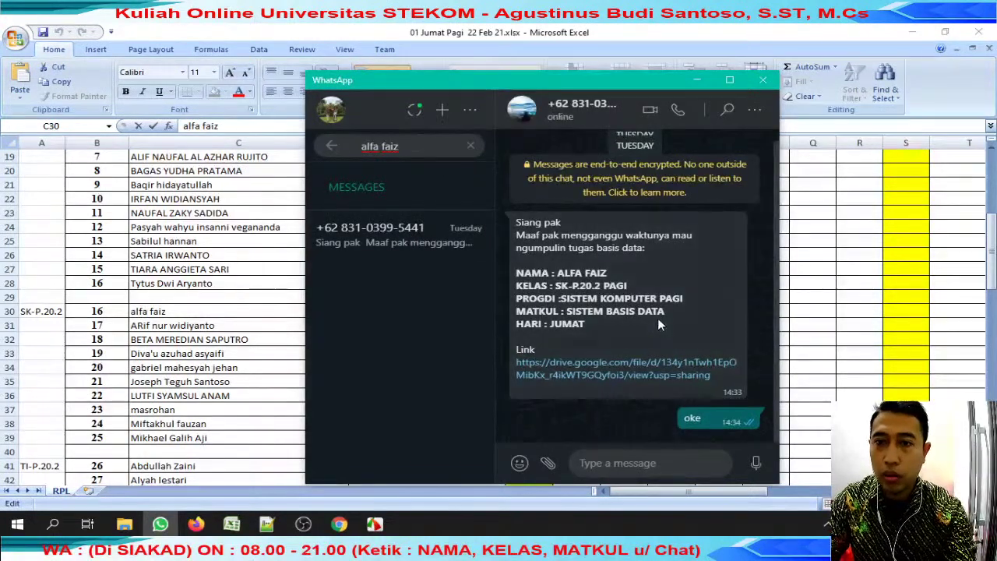
{"action": "left_click", "coordinate": [736, 222]}
{"action": "left_click", "coordinate": [694, 265]}
{"action": "type", "text": "review"}
{"action": "key", "text": "Return"}
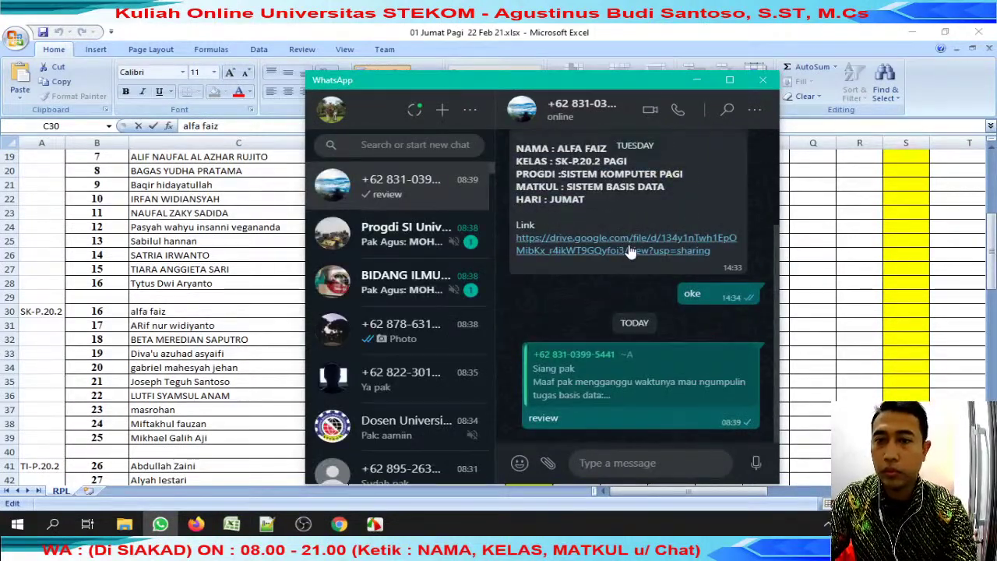
{"action": "left_click", "coordinate": [632, 251]}
{"action": "left_click", "coordinate": [480, 35]}
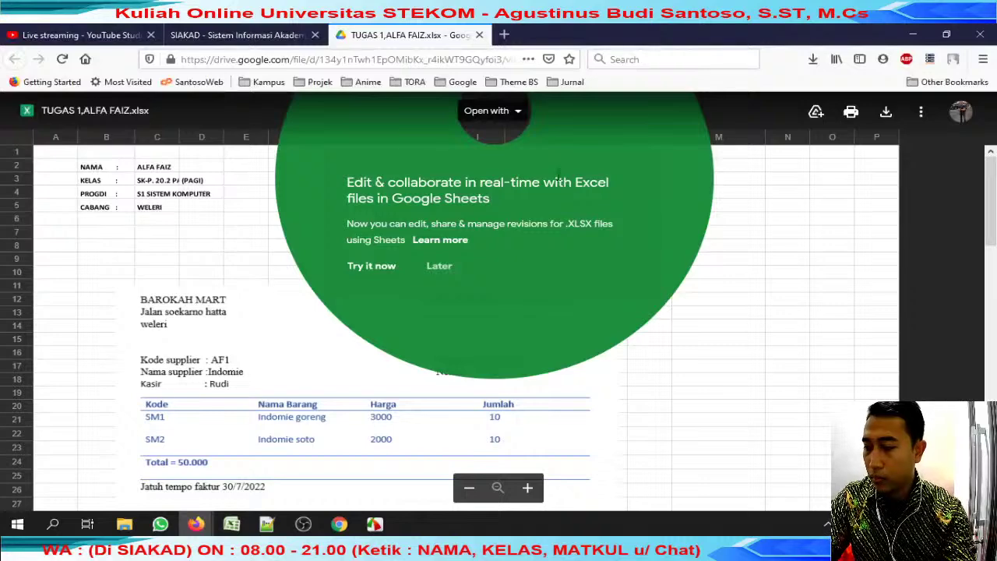
Download the student's TUGAS 1 workbook from Drive into review jumat with a prefixed file name.
{"action": "left_click", "coordinate": [894, 115]}
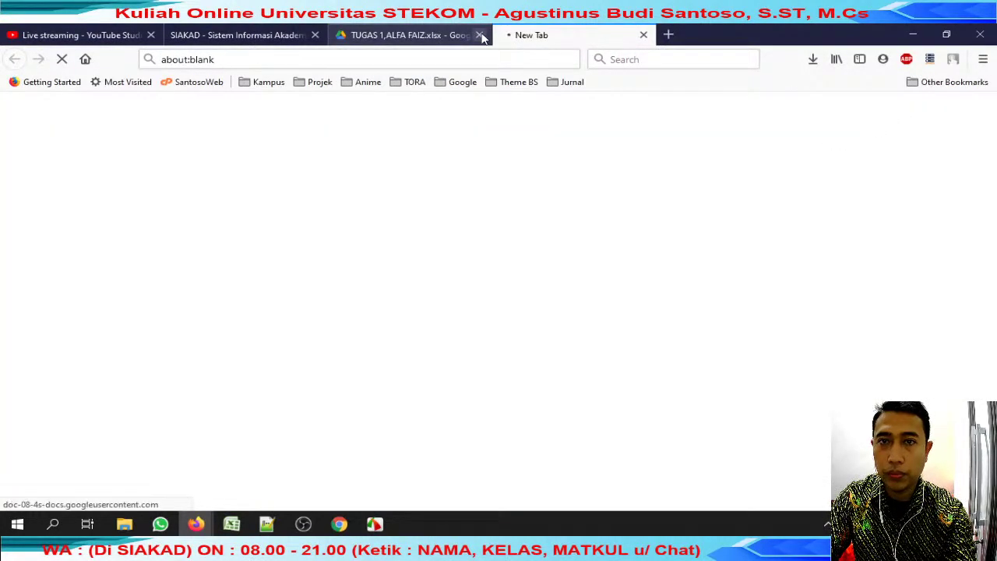
{"action": "left_click", "coordinate": [489, 408]}
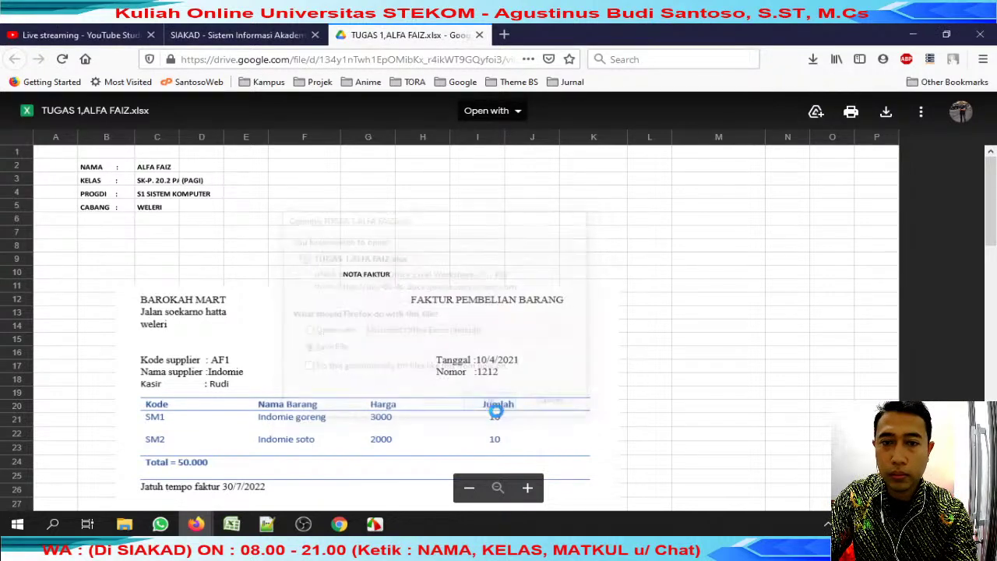
{"action": "key", "text": "ctrl+v"}
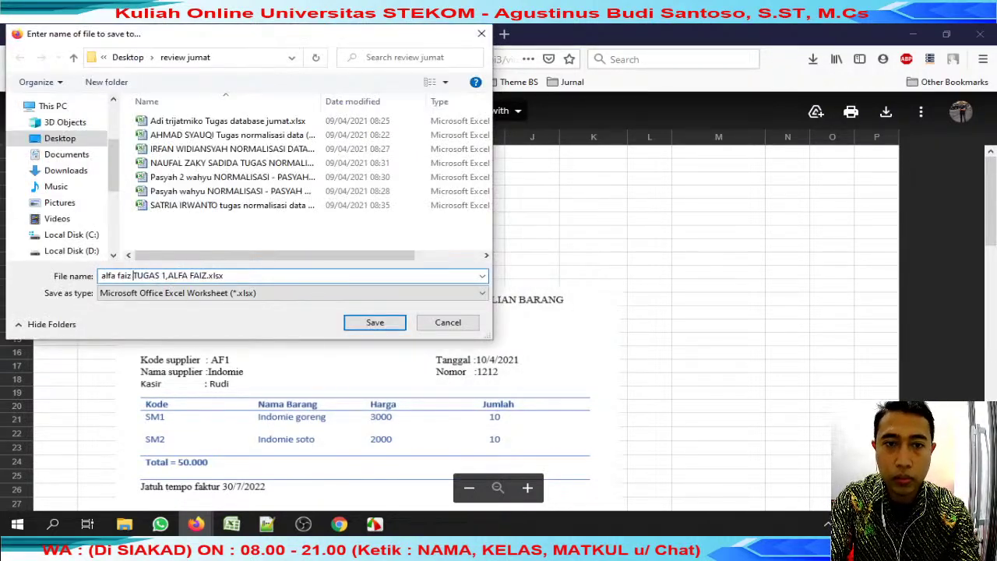
{"action": "key", "text": "Return"}
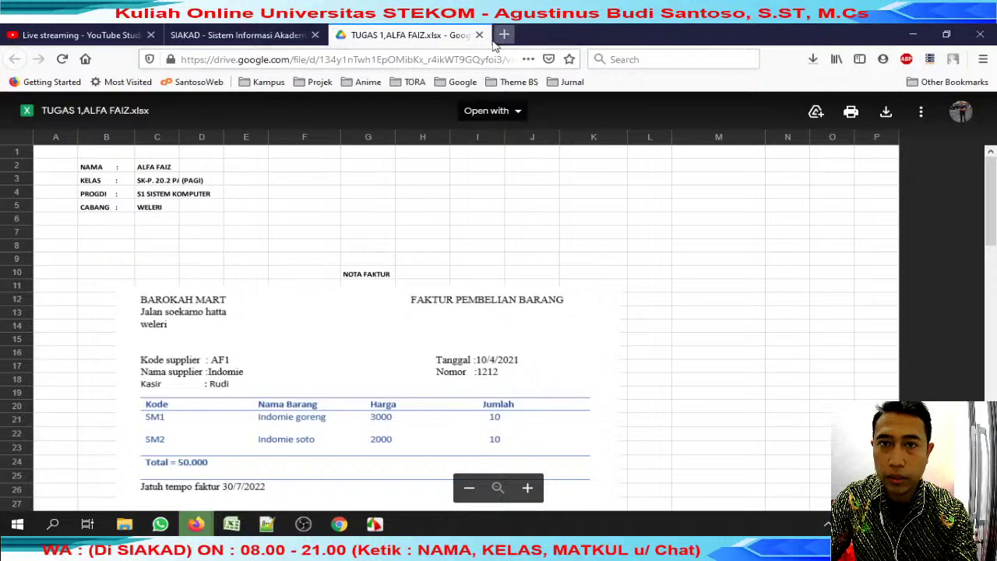
Close the Drive tab and open the downloaded workbook in Excel from Firefox's downloads list.
{"action": "left_click", "coordinate": [479, 34]}
{"action": "left_click", "coordinate": [813, 60]}
{"action": "left_click", "coordinate": [813, 61]}
{"action": "left_click", "coordinate": [813, 62]}
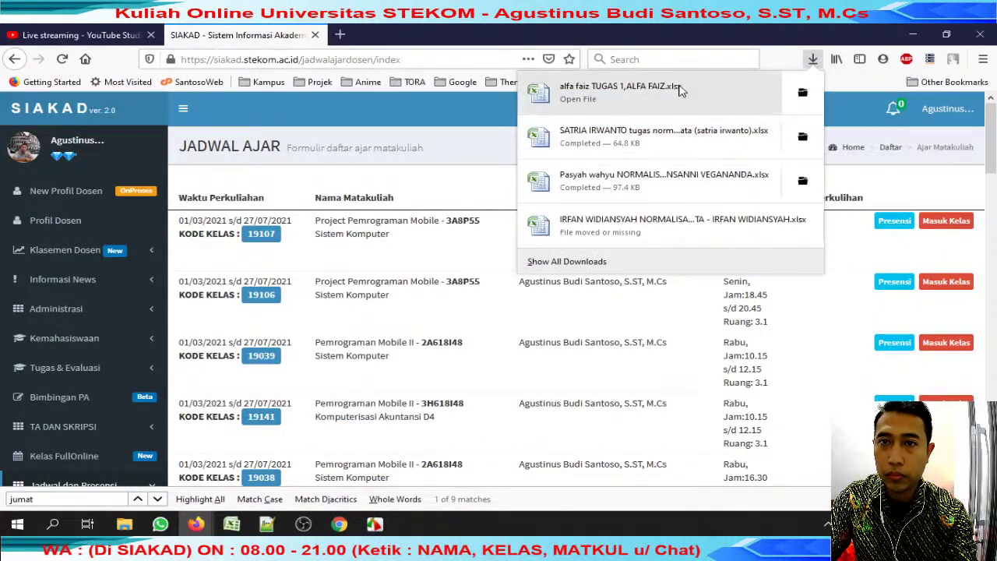
{"action": "left_click", "coordinate": [623, 92]}
{"action": "left_click", "coordinate": [440, 299]}
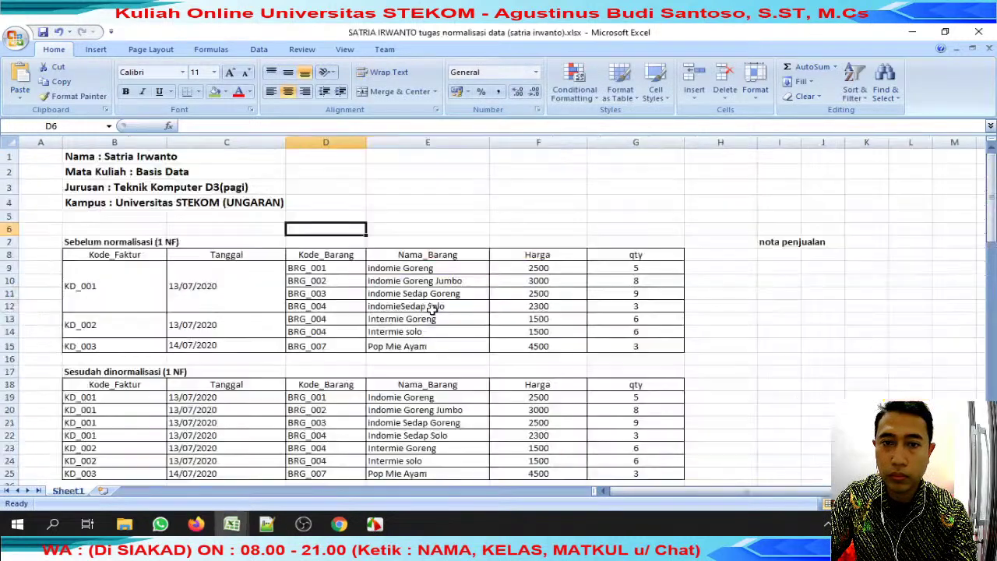
Review the student's invoice picture and unnormalised table, selecting cells B35:C36.
{"action": "scroll", "coordinate": [439, 284], "scroll_direction": "down", "scroll_amount": 1}
{"action": "scroll", "coordinate": [440, 287], "scroll_direction": "up", "scroll_amount": 1}
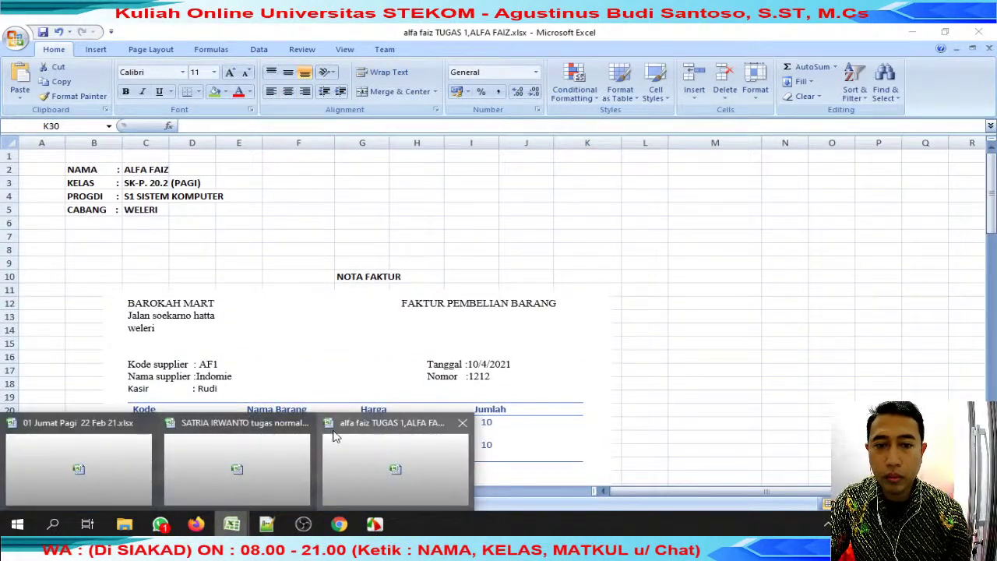
{"action": "left_click", "coordinate": [316, 429]}
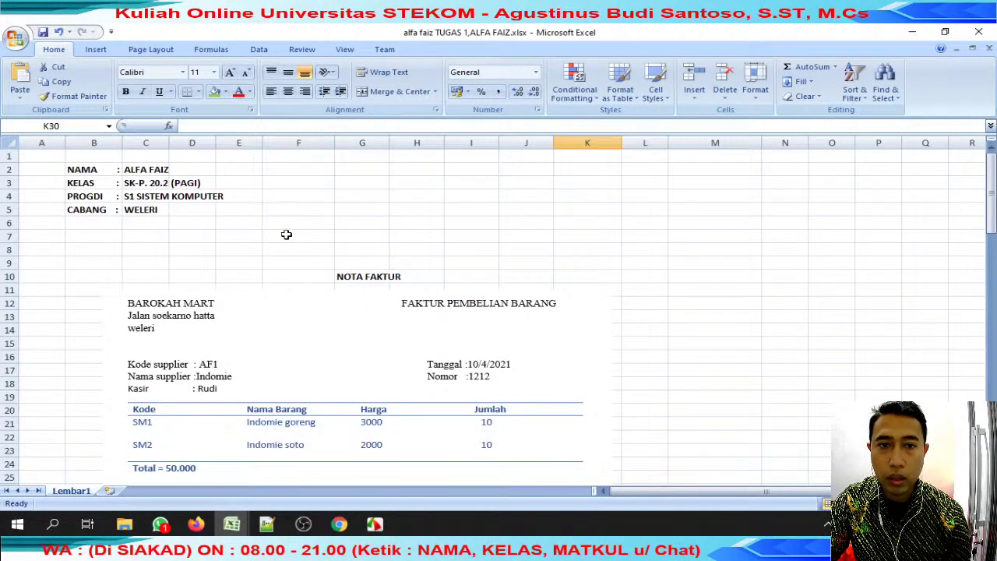
{"action": "scroll", "coordinate": [286, 236], "scroll_direction": "down", "scroll_amount": 3}
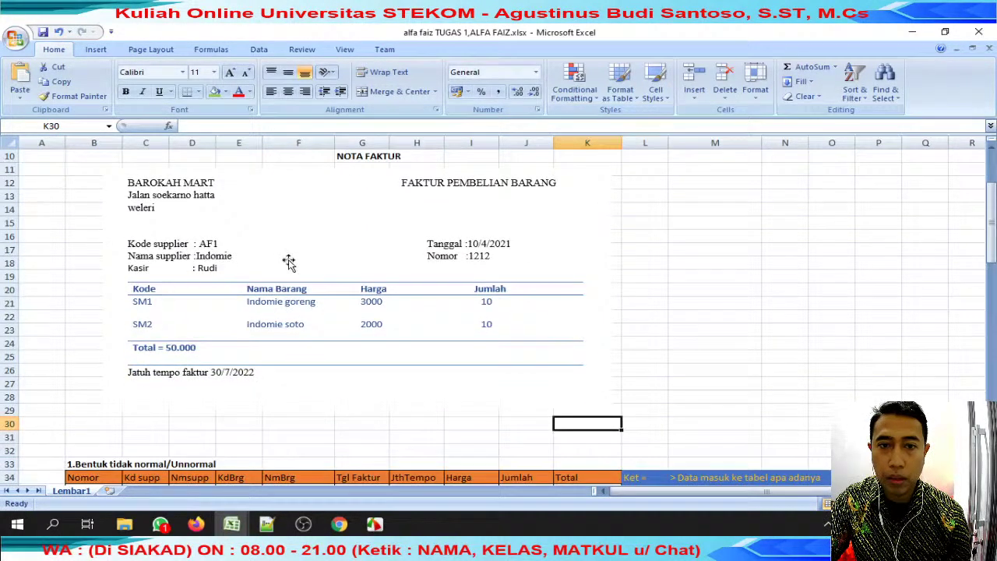
{"action": "left_click", "coordinate": [288, 258]}
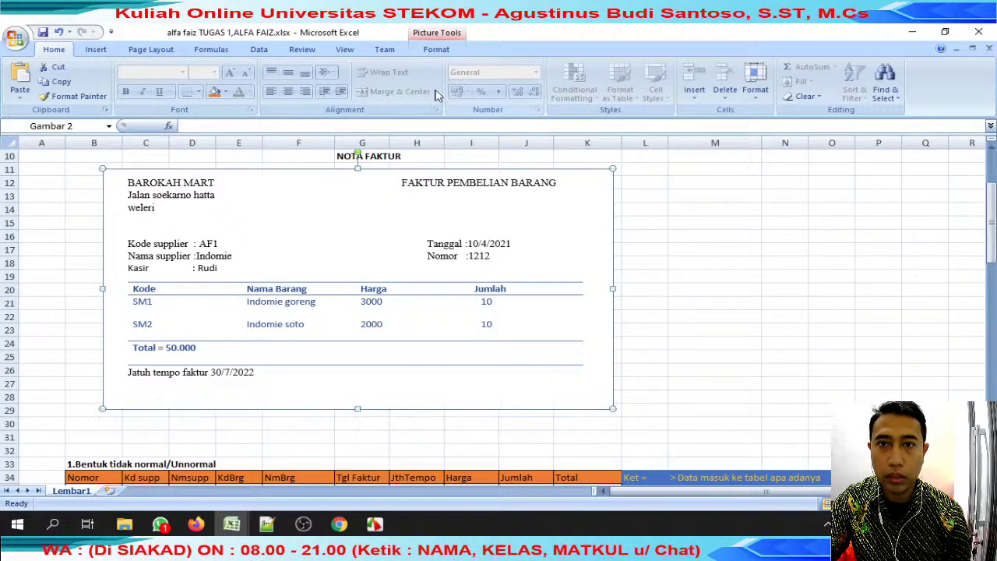
{"action": "scroll", "coordinate": [517, 296], "scroll_direction": "down", "scroll_amount": 4}
{"action": "scroll", "coordinate": [516, 296], "scroll_direction": "up", "scroll_amount": 3}
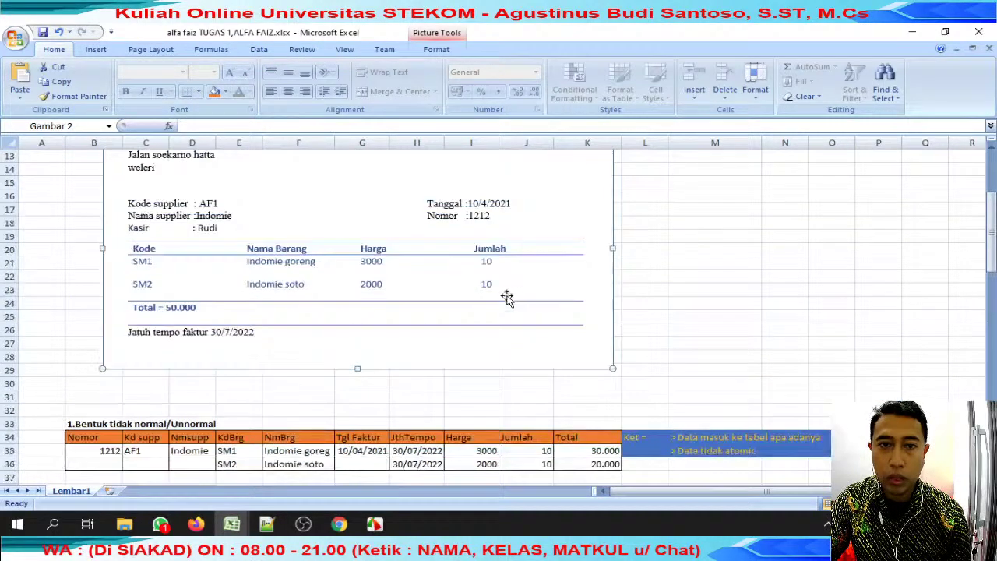
{"action": "scroll", "coordinate": [203, 317], "scroll_direction": "down", "scroll_amount": 1}
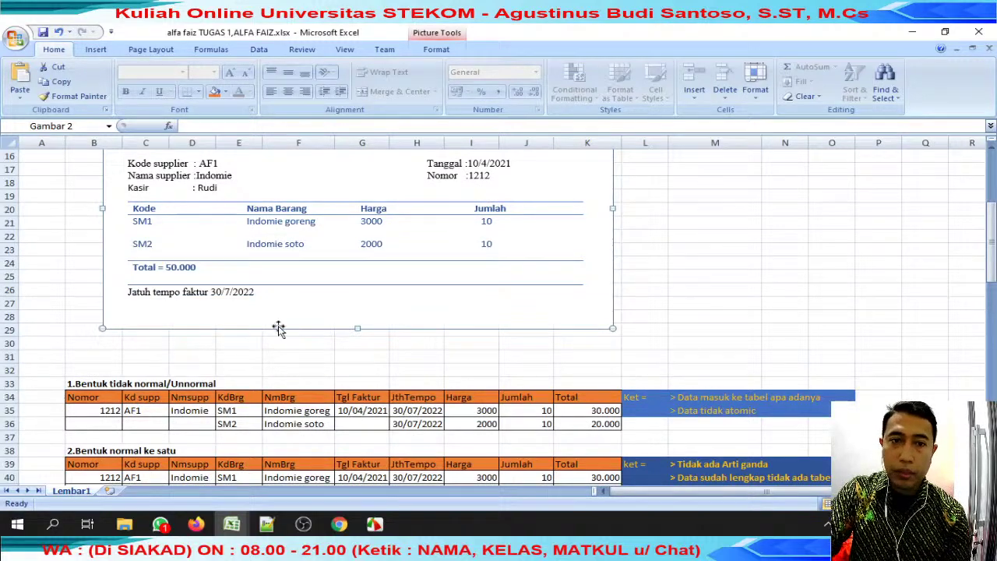
{"action": "left_click_drag", "start_coordinate": [97, 427], "coordinate": [166, 415]}
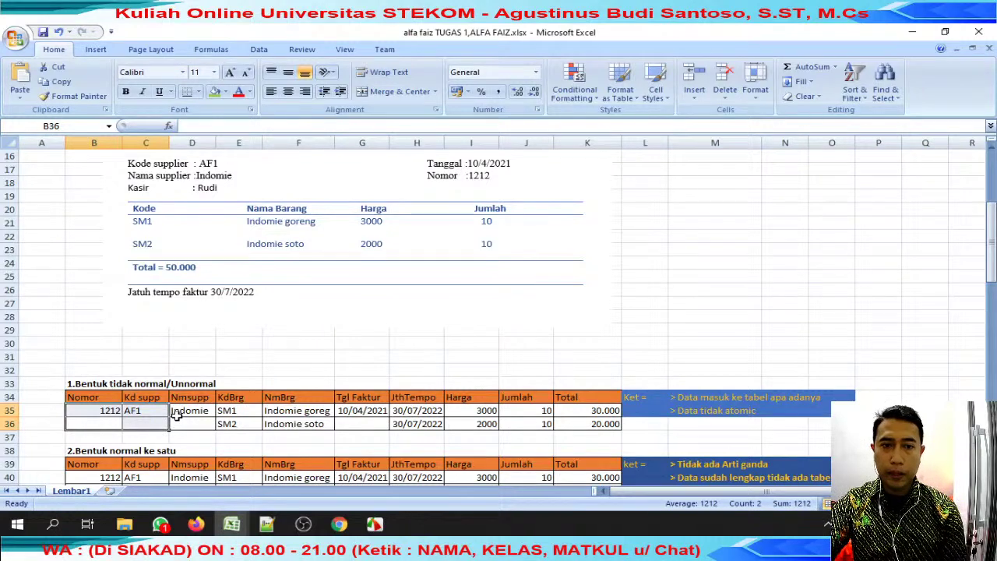
Check the first and second normal form tables, candidate keys kdsupp and kdbrg, and notes in rows 39–40.
{"action": "scroll", "coordinate": [178, 417], "scroll_direction": "down", "scroll_amount": 2}
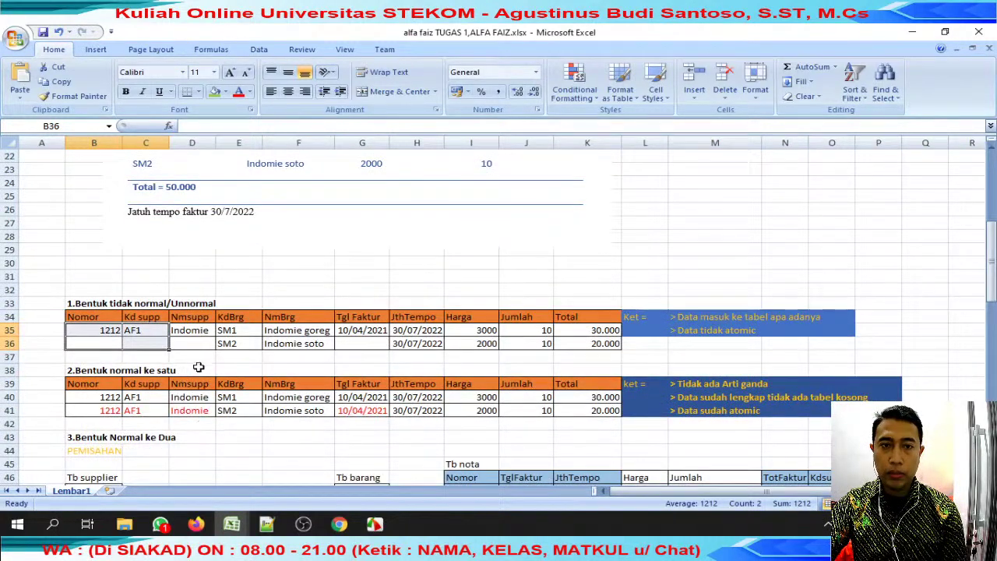
{"action": "left_click_drag", "start_coordinate": [111, 384], "coordinate": [677, 400]}
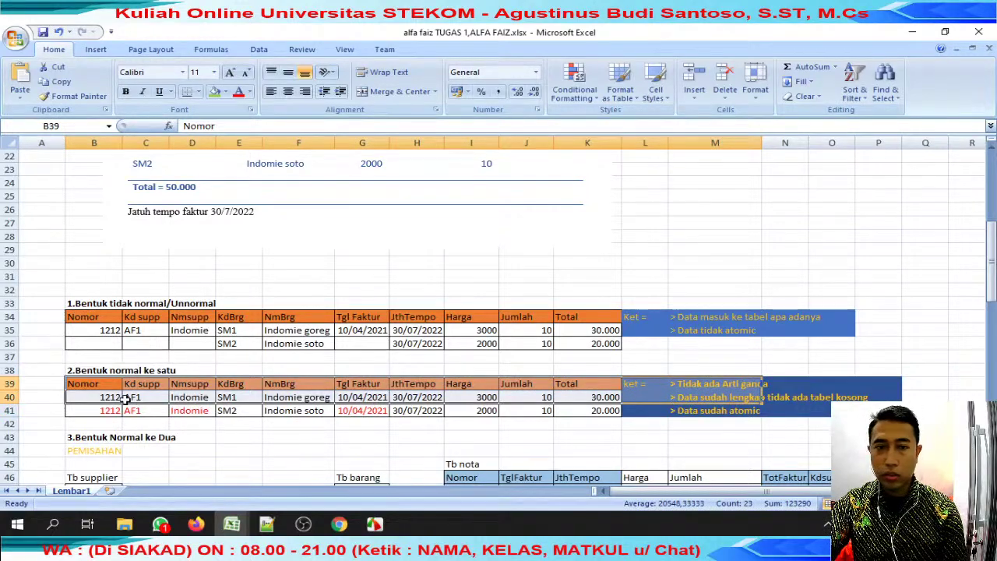
{"action": "scroll", "coordinate": [125, 403], "scroll_direction": "down", "scroll_amount": 6}
{"action": "scroll", "coordinate": [123, 398], "scroll_direction": "up", "scroll_amount": 4}
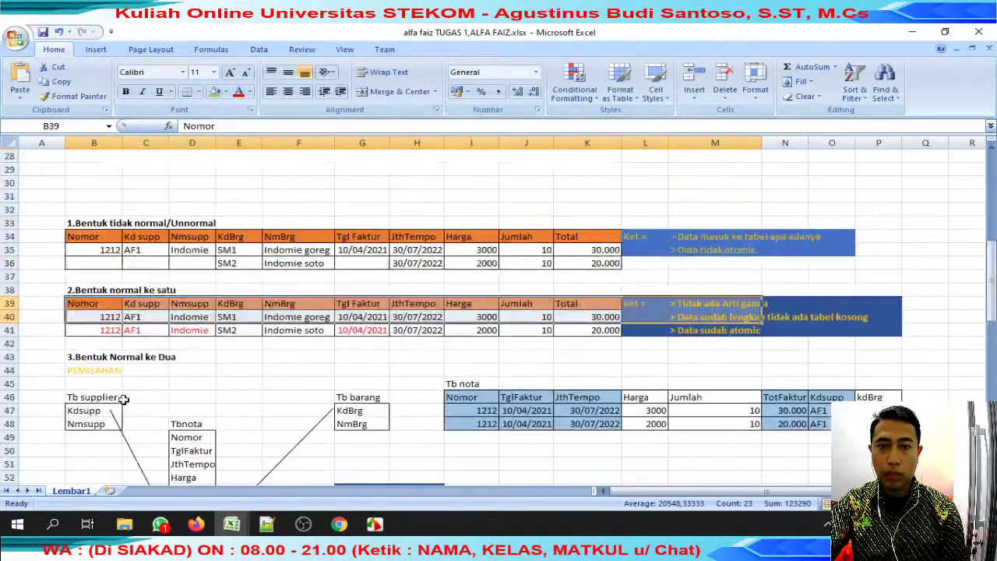
{"action": "scroll", "coordinate": [130, 395], "scroll_direction": "down", "scroll_amount": 10}
{"action": "scroll", "coordinate": [131, 392], "scroll_direction": "up", "scroll_amount": 7}
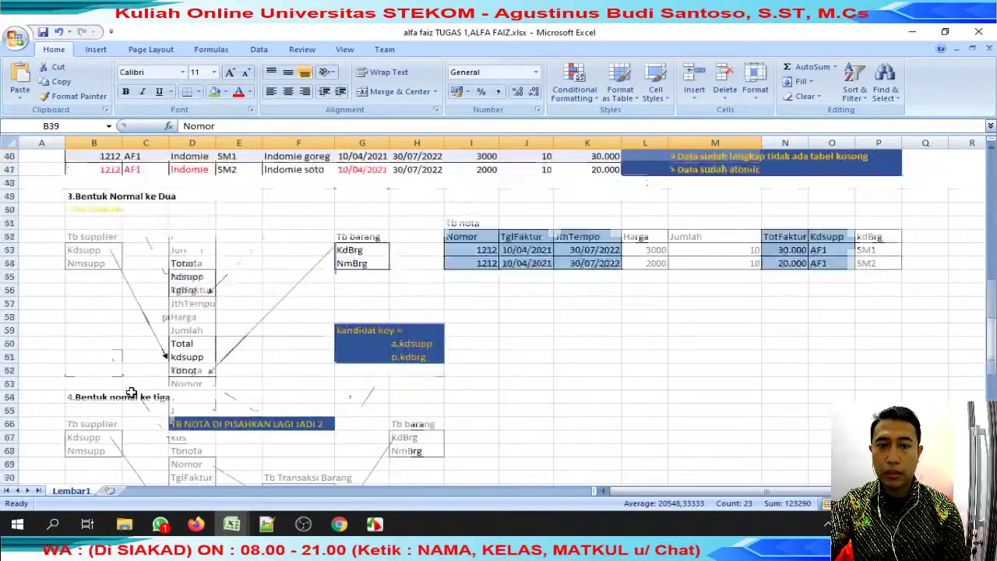
{"action": "left_click_drag", "start_coordinate": [117, 237], "coordinate": [783, 411]}
{"action": "left_click", "coordinate": [433, 372]}
{"action": "left_click", "coordinate": [431, 383]}
{"action": "left_click", "coordinate": [429, 393]}
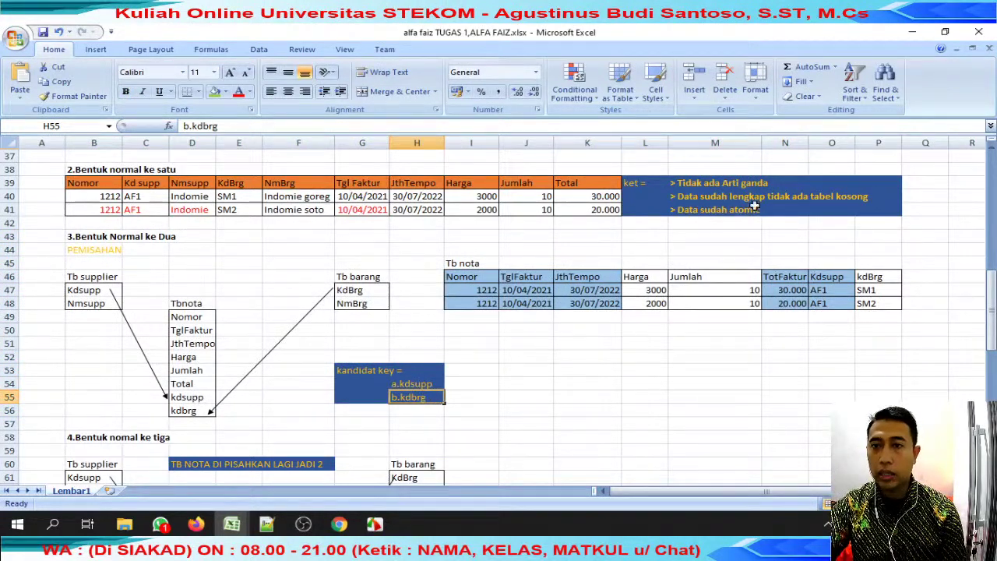
{"action": "left_click_drag", "start_coordinate": [690, 184], "coordinate": [937, 193]}
{"action": "left_click", "coordinate": [695, 196]}
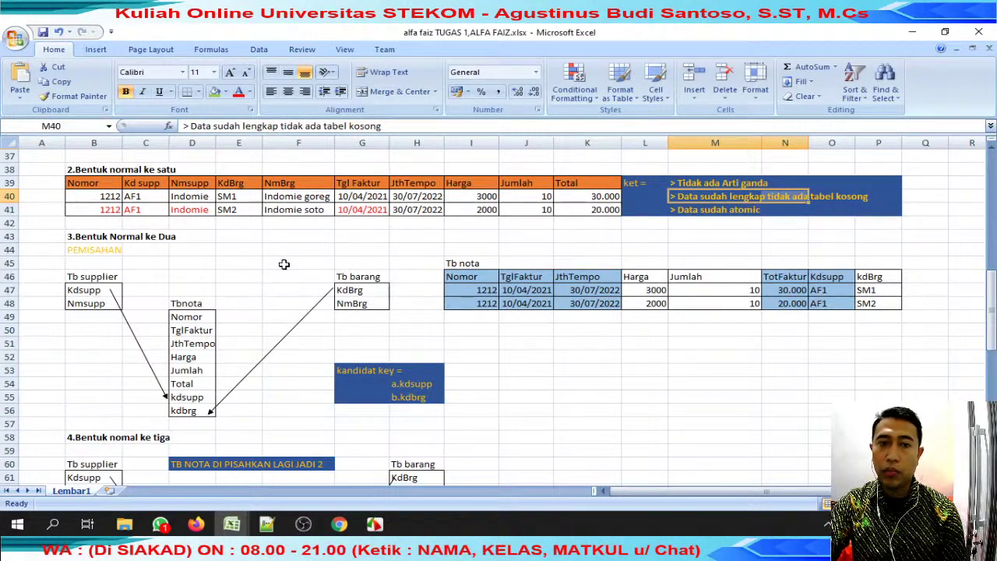
Inspect the third normal form heading and diagram, then close the student's workbook.
{"action": "scroll", "coordinate": [285, 264], "scroll_direction": "down", "scroll_amount": 1}
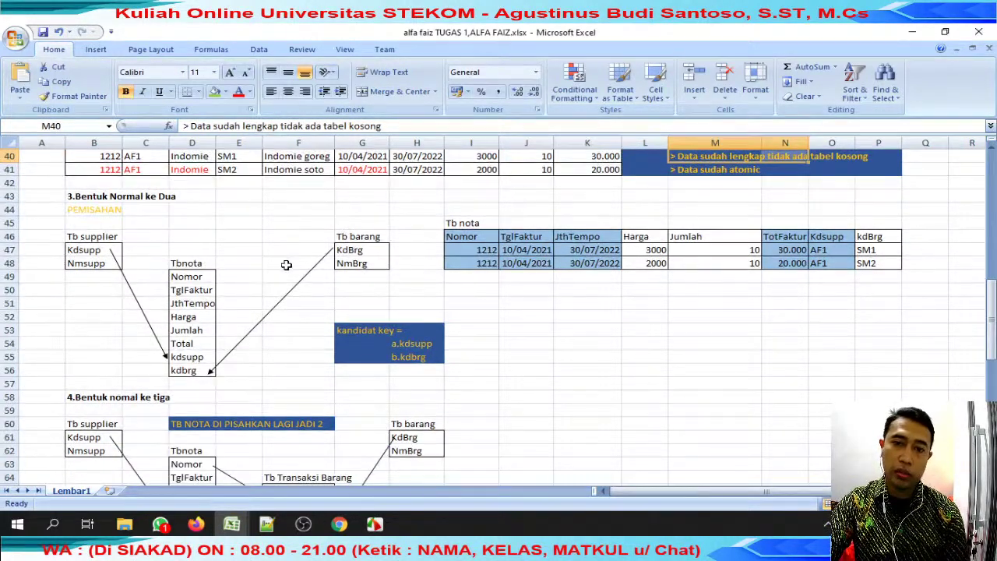
{"action": "scroll", "coordinate": [286, 265], "scroll_direction": "down", "scroll_amount": 2}
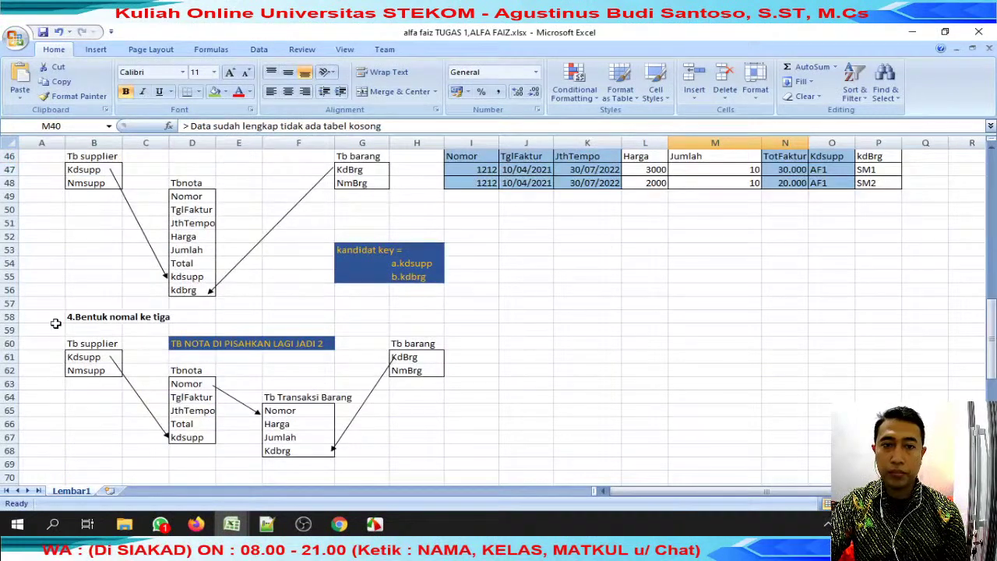
{"action": "double_click", "coordinate": [71, 314]}
{"action": "type", "text": "4."}
{"action": "left_click", "coordinate": [93, 411]}
{"action": "left_click", "coordinate": [94, 329]}
{"action": "left_click", "coordinate": [192, 330]}
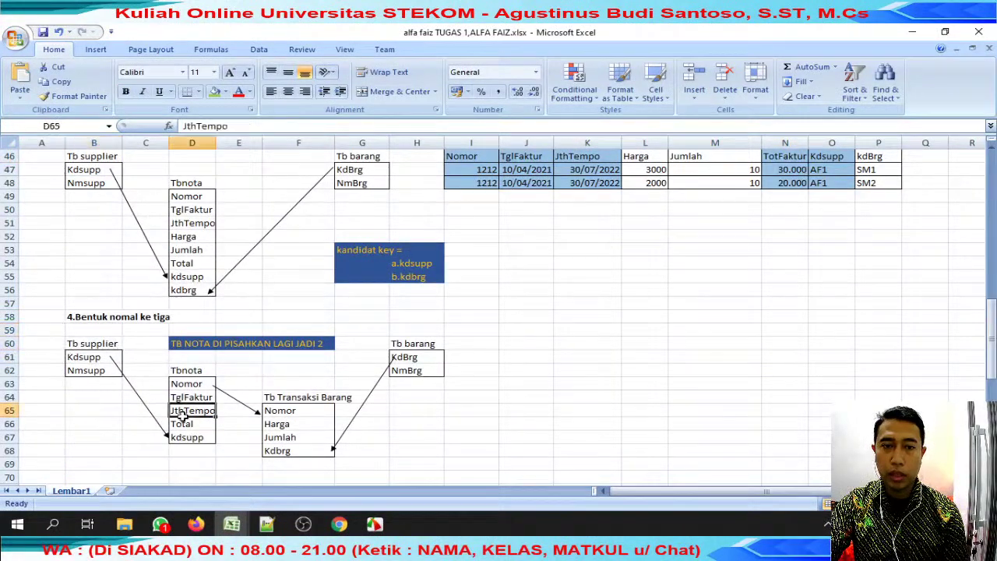
{"action": "left_click", "coordinate": [133, 361]}
{"action": "left_click_drag", "start_coordinate": [93, 329], "coordinate": [441, 413]}
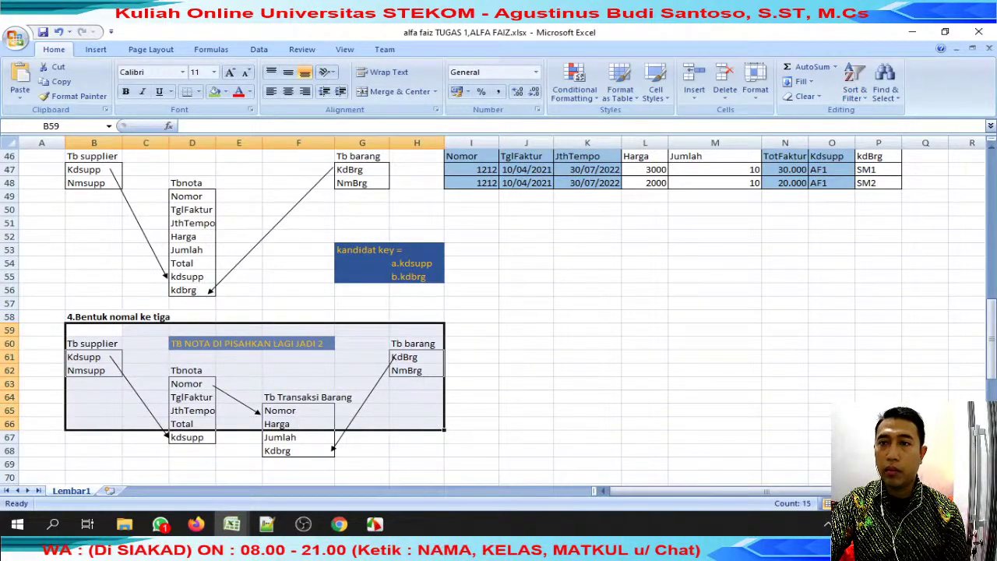
{"action": "left_click", "coordinate": [990, 49]}
{"action": "left_click", "coordinate": [438, 308]}
Enter a score of 80 in J30 and check the font size of the score column.
{"action": "type", "text": "80"}
{"action": "key", "text": "Return"}
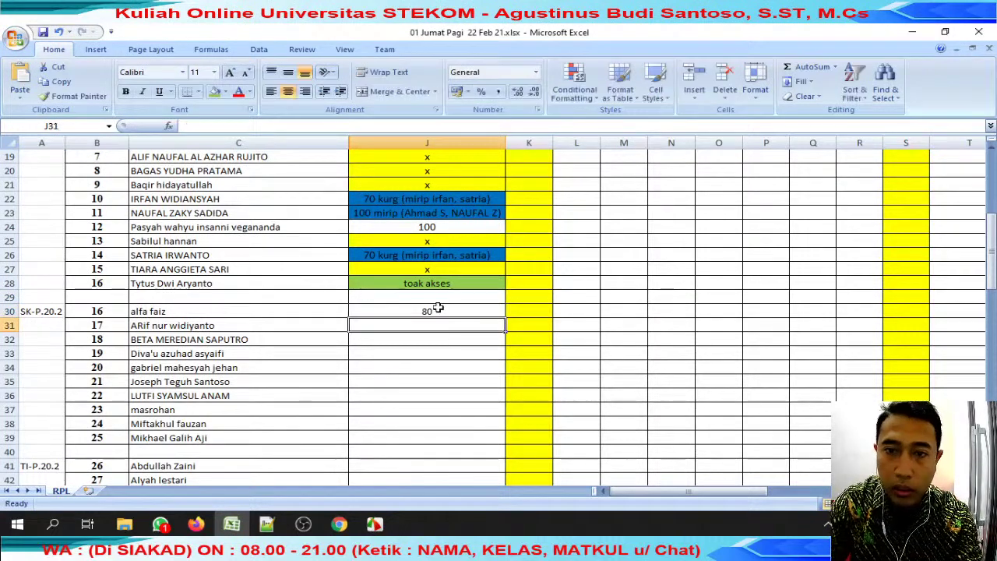
{"action": "left_click_drag", "start_coordinate": [448, 157], "coordinate": [448, 482]}
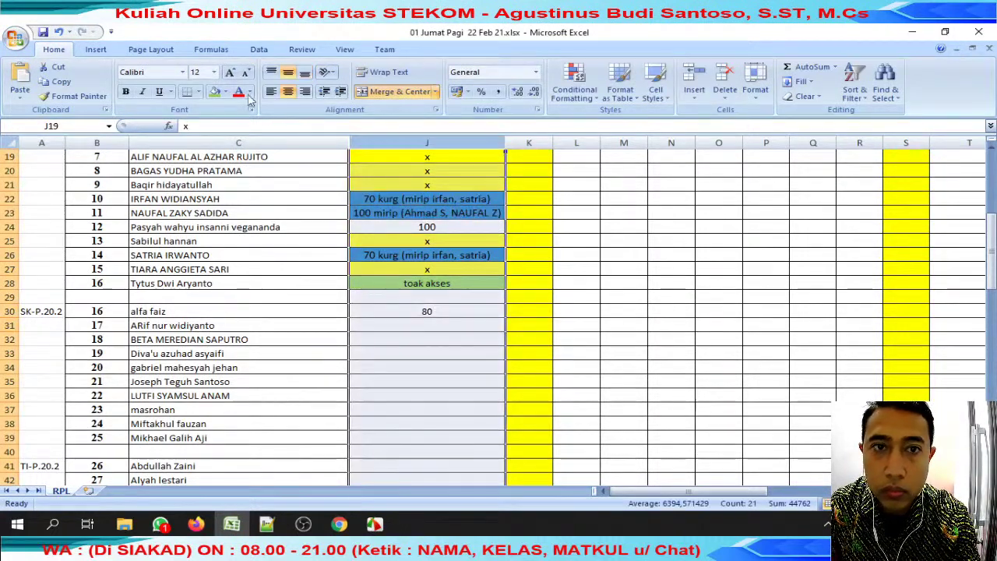
{"action": "left_click", "coordinate": [214, 71]}
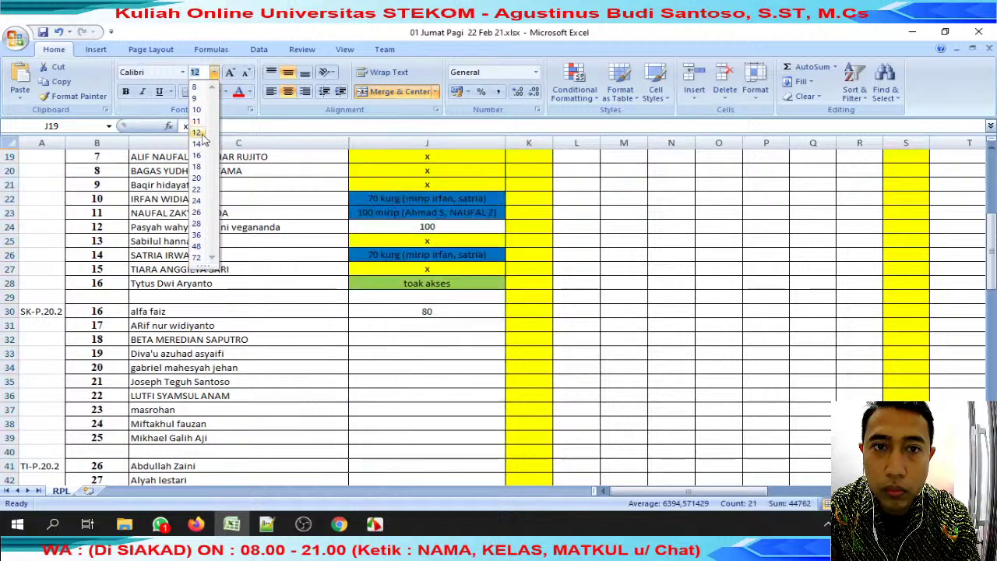
{"action": "left_click", "coordinate": [405, 325]}
Highlight the next student's name from C31 in the formula bar.
{"action": "left_click", "coordinate": [181, 325]}
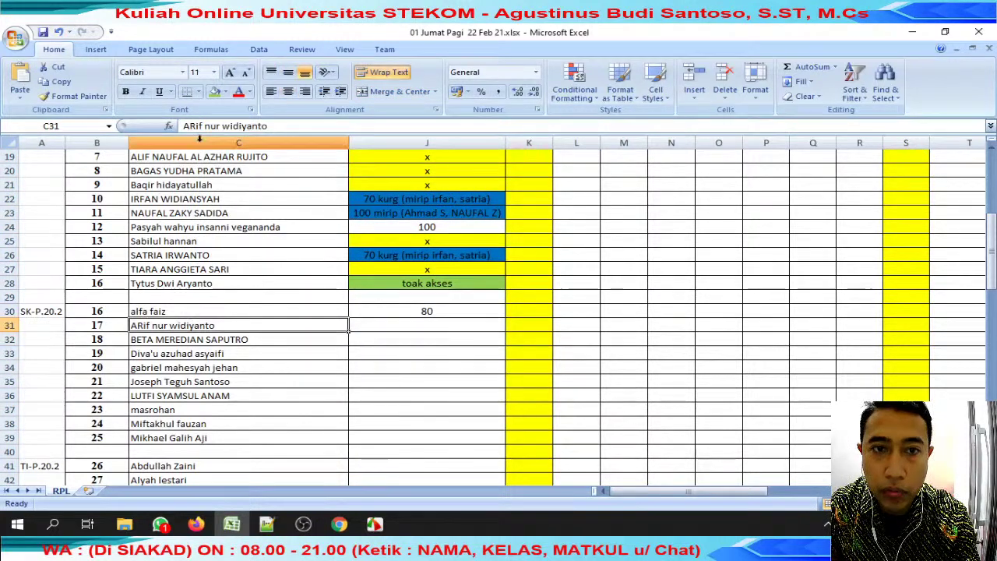
{"action": "left_click_drag", "start_coordinate": [220, 125], "coordinate": [182, 125]}
{"action": "key", "text": "ctrl+c"}
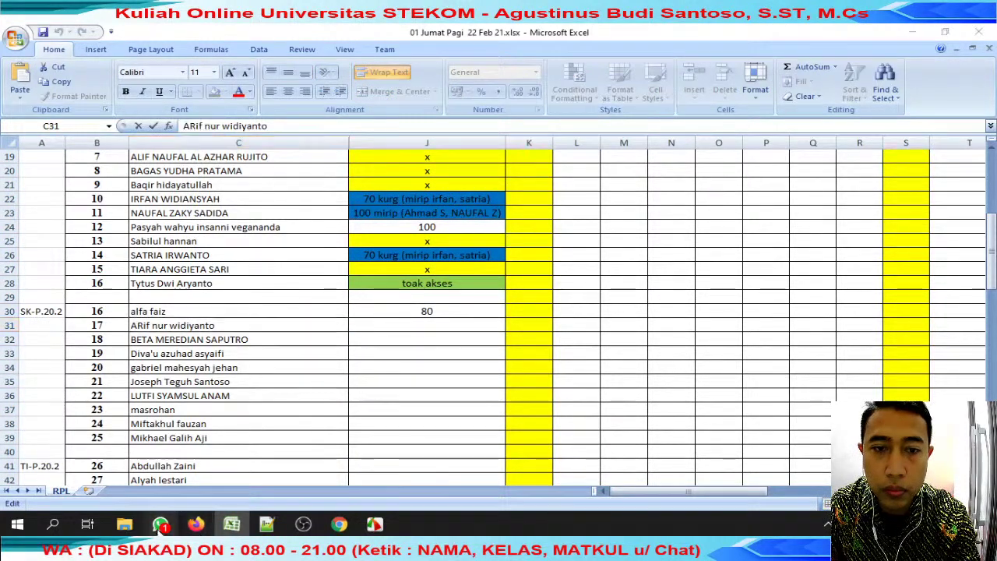
{"action": "left_click", "coordinate": [161, 524]}
Search WhatsApp for the next student and copy the x mark from J27 for J31.
{"action": "left_click", "coordinate": [415, 145]}
{"action": "key", "text": "ctrl+v"}
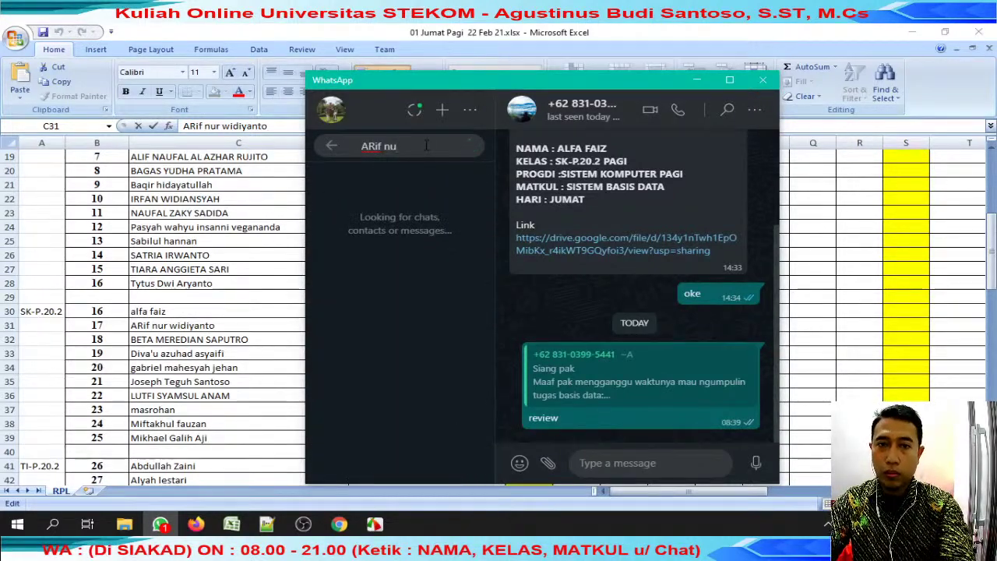
{"action": "key", "text": "alt+Tab"}
{"action": "left_click", "coordinate": [427, 268]}
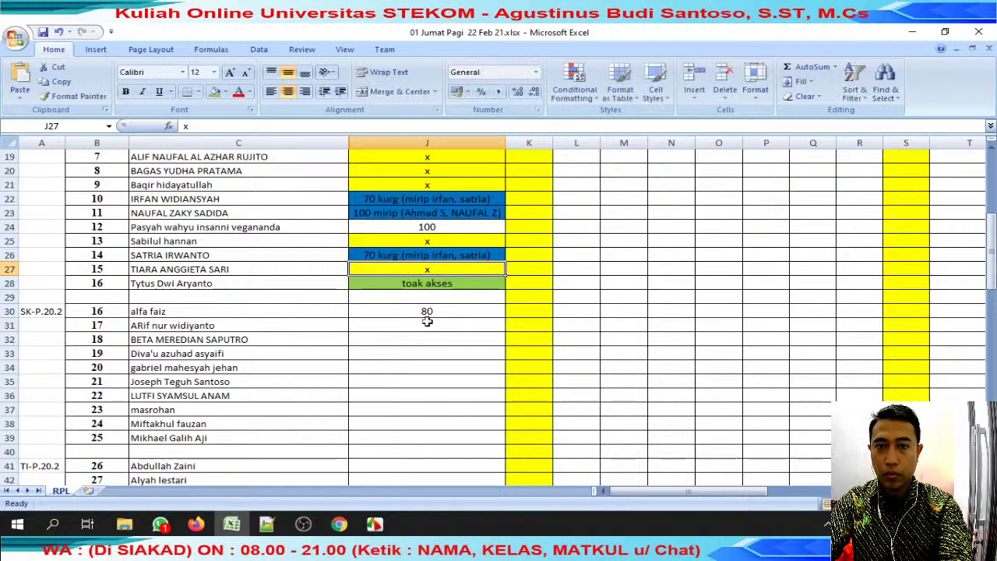
{"action": "key", "text": "ctrl+c"}
{"action": "left_click", "coordinate": [429, 331]}
{"action": "left_click", "coordinate": [160, 524]}
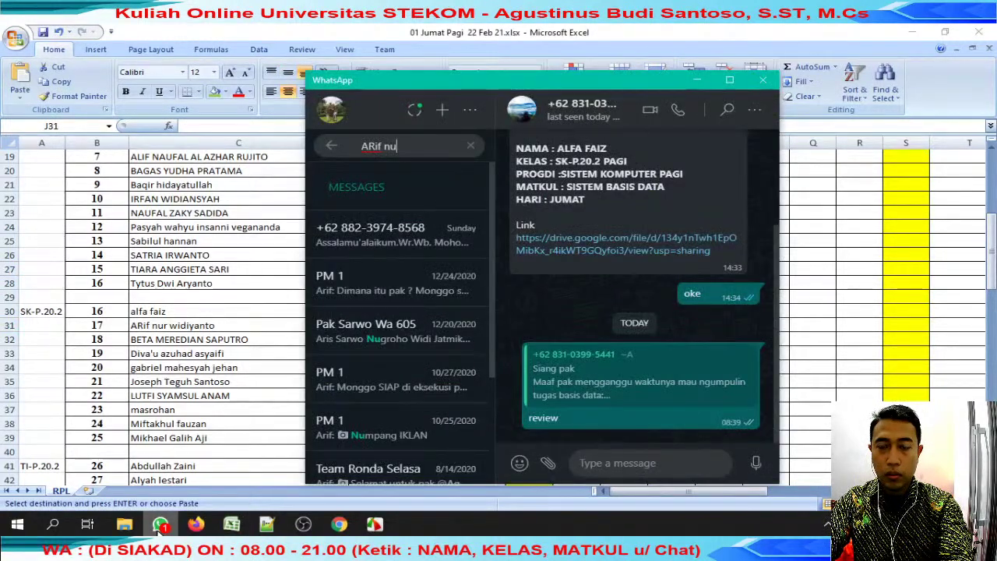
Reply 'review' to the student's submission message and open its Google Drive link.
{"action": "left_click", "coordinate": [397, 234]}
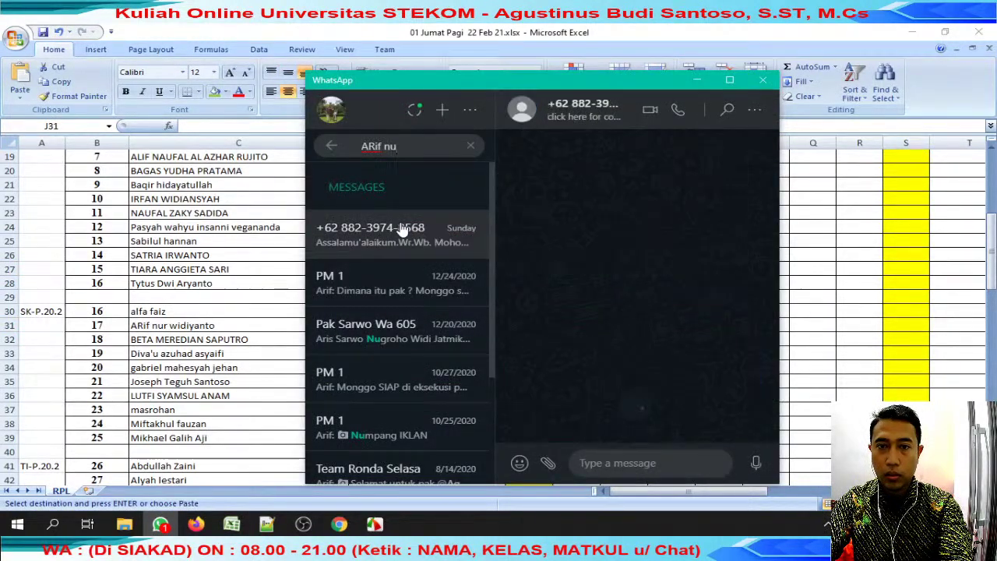
{"action": "left_click", "coordinate": [733, 148]}
{"action": "left_click", "coordinate": [677, 192]}
{"action": "type", "text": "review"}
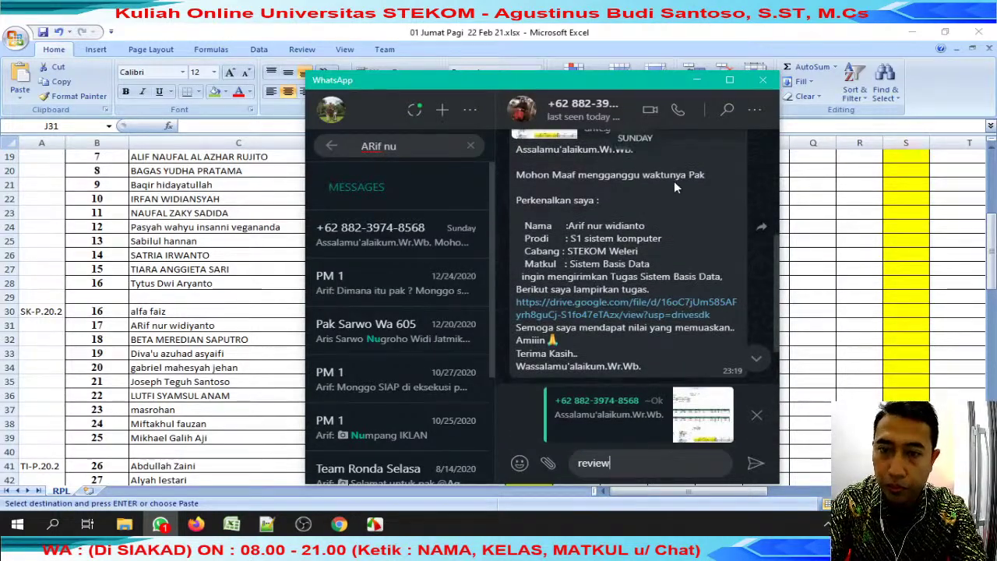
{"action": "key", "text": "Return"}
{"action": "left_click", "coordinate": [674, 183]}
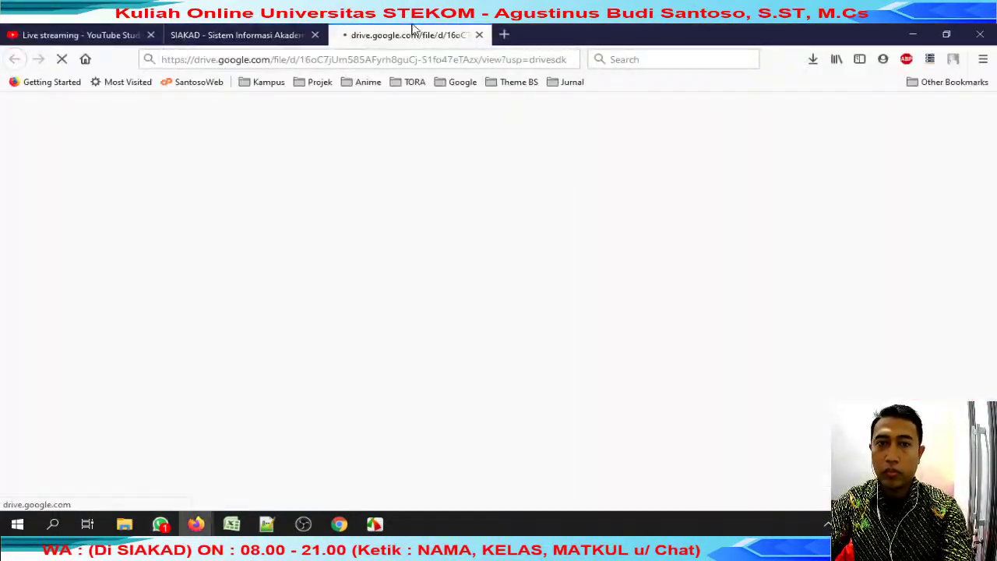
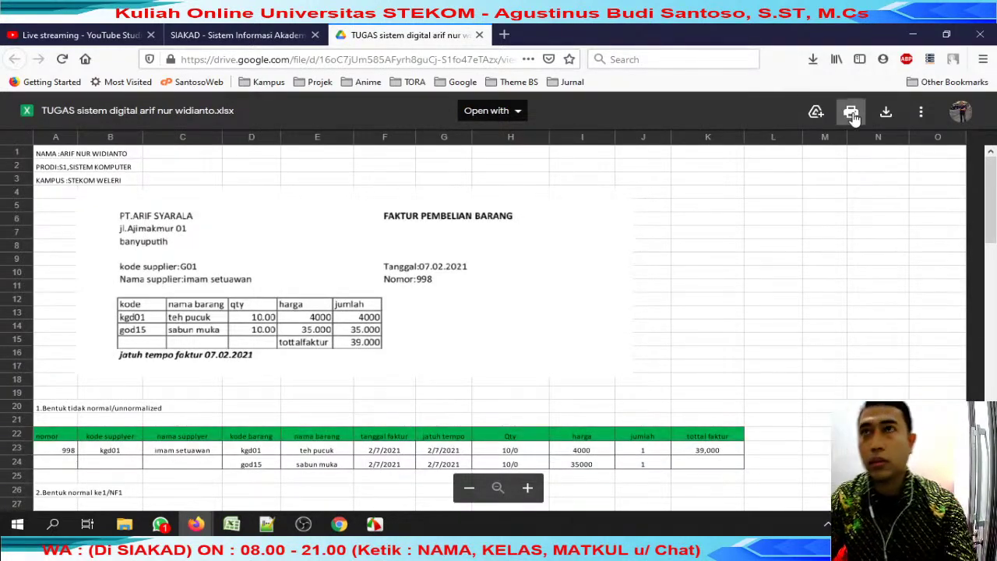
Download the student's workbook from Drive, saving it with the student's name copied from WhatsApp prefixed to the file name.
{"action": "left_click", "coordinate": [886, 112]}
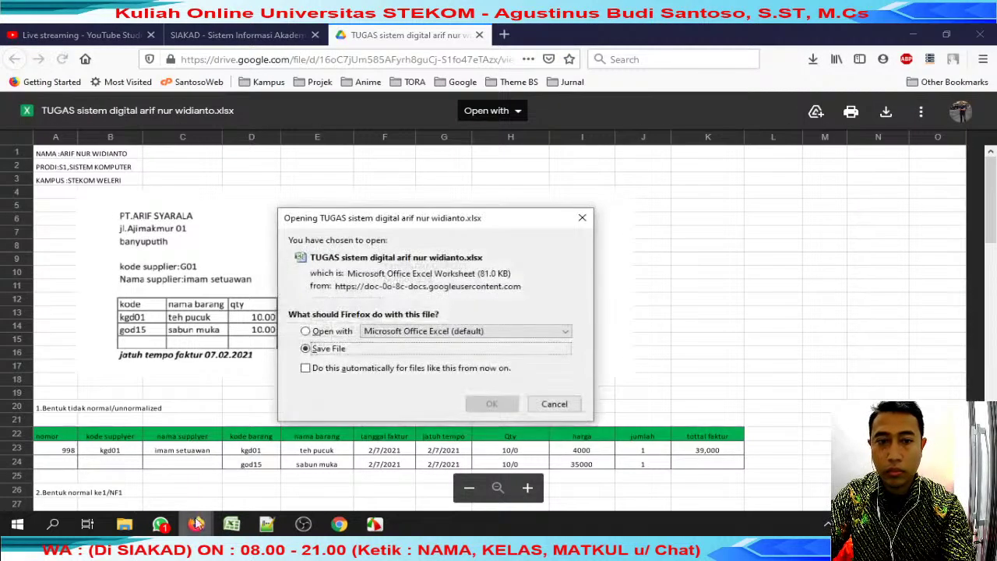
{"action": "left_click", "coordinate": [492, 408]}
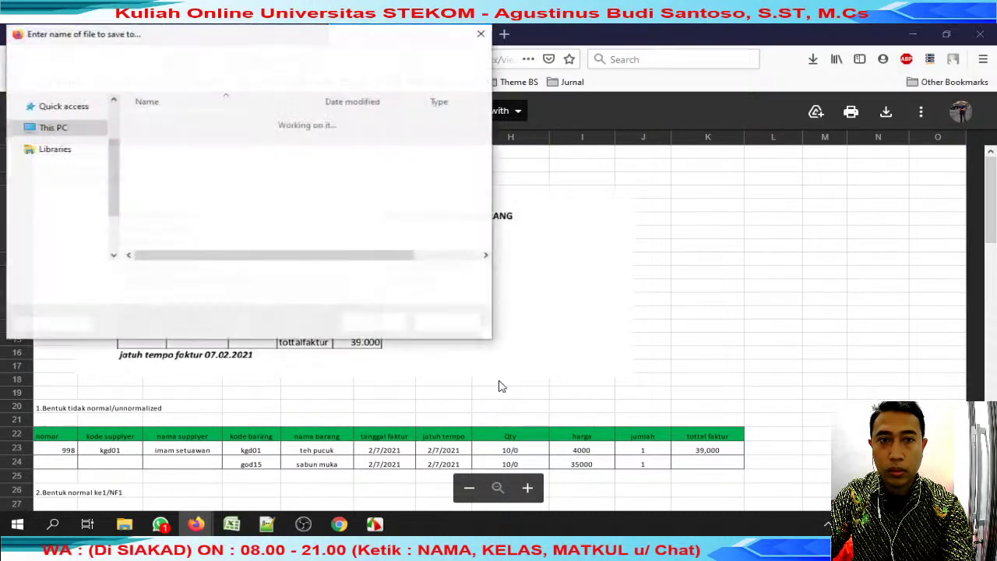
{"action": "key", "text": "Home"}
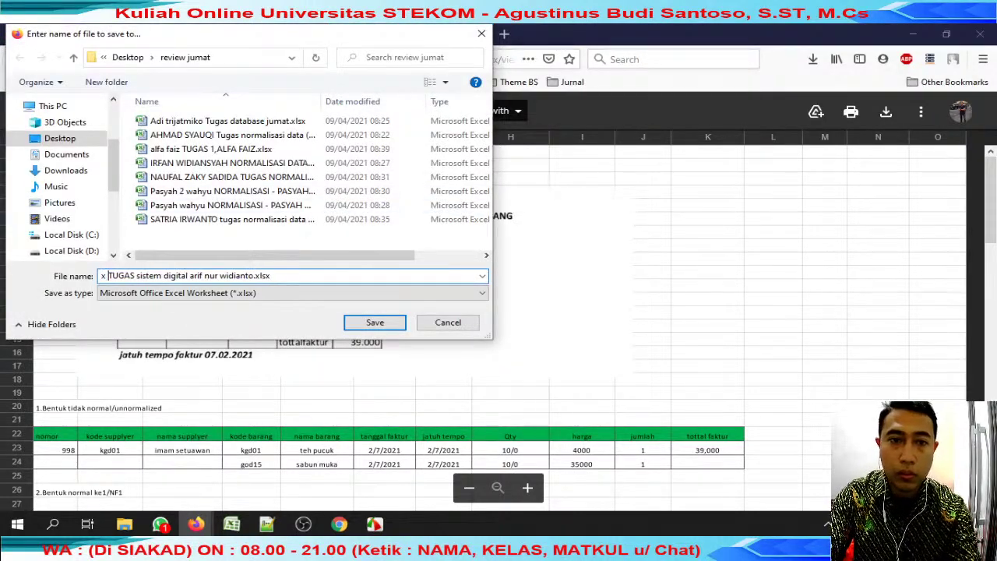
{"action": "left_click", "coordinate": [159, 524]}
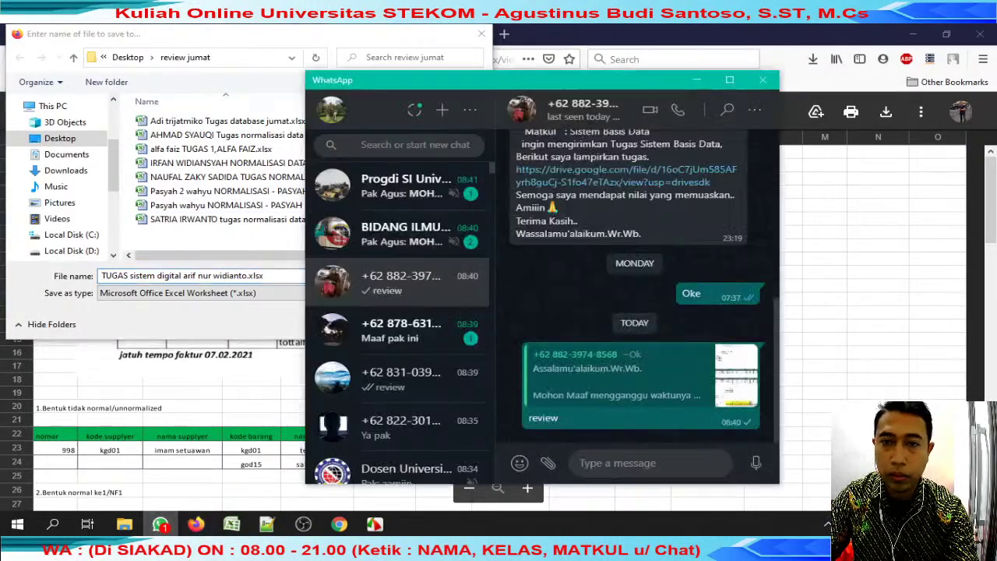
{"action": "scroll", "coordinate": [636, 280], "scroll_direction": "up", "scroll_amount": 2}
{"action": "left_click_drag", "start_coordinate": [580, 160], "coordinate": [646, 161]}
{"action": "key", "text": "ctrl+c"}
{"action": "left_click", "coordinate": [205, 276]}
{"action": "key", "text": "ctrl+v"}
{"action": "key", "text": "Return"}
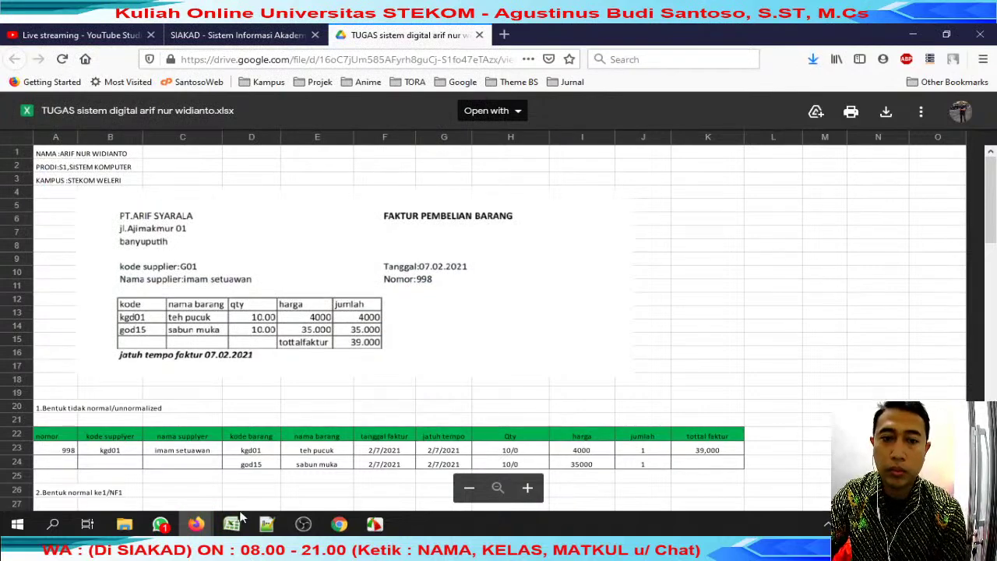
{"action": "left_click", "coordinate": [231, 524]}
Open the student's downloaded workbook from the downloaded assignments folder.
{"action": "left_click", "coordinate": [397, 325]}
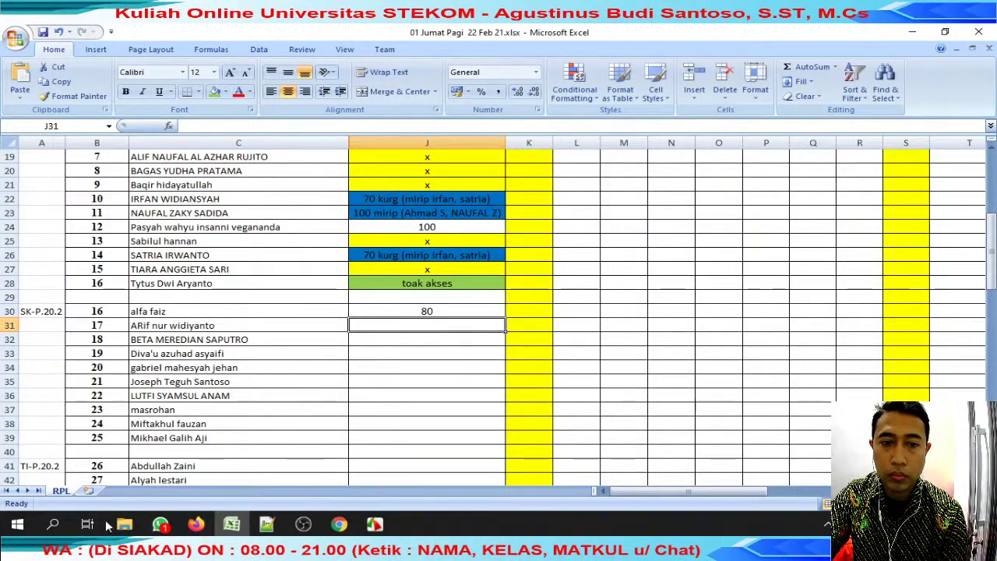
{"action": "mouse_move", "coordinate": [125, 524]}
{"action": "left_click", "coordinate": [205, 469]}
{"action": "double_click", "coordinate": [352, 173]}
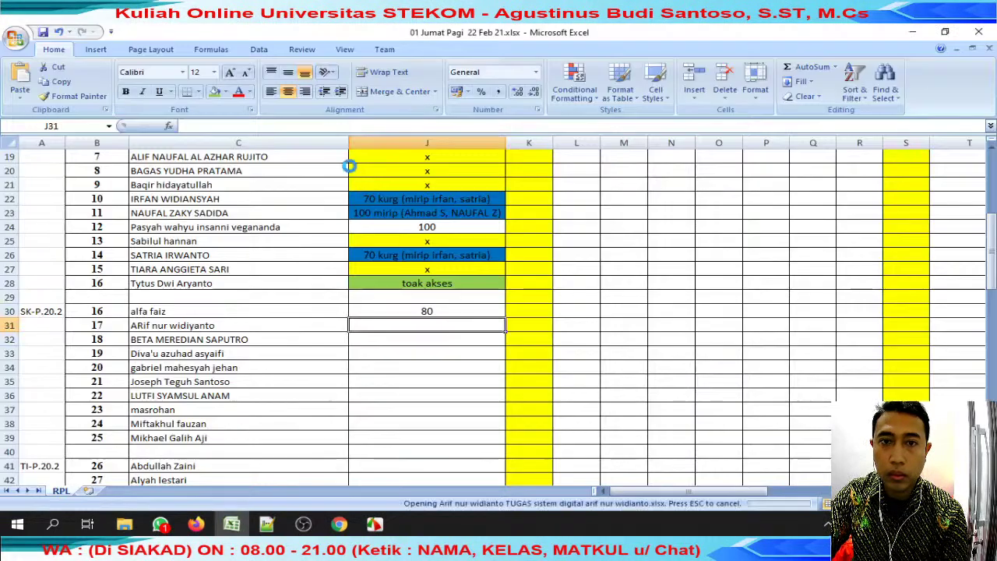
Scroll through the workbook's invoice picture and first tables to review the submission.
{"action": "left_click", "coordinate": [334, 205]}
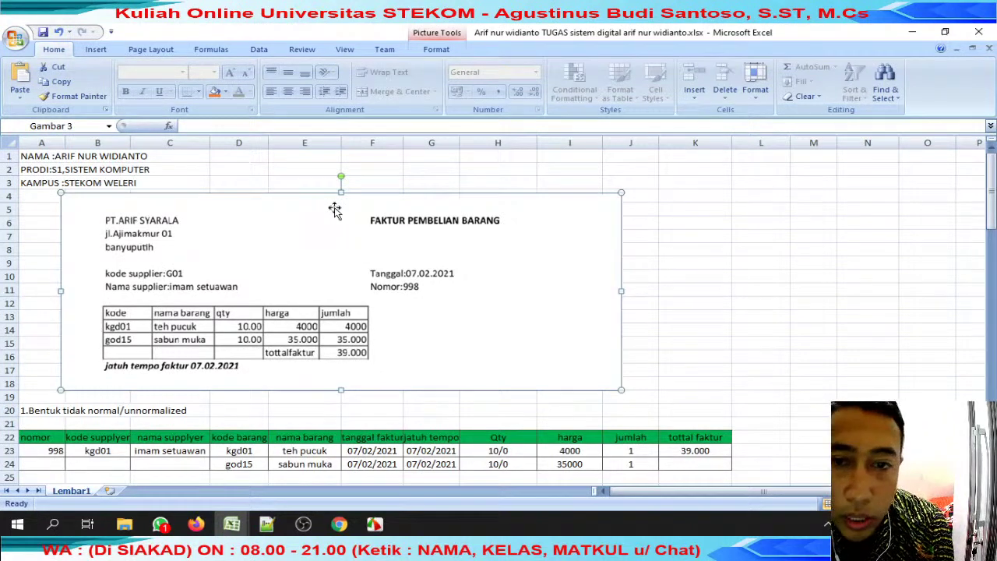
{"action": "scroll", "coordinate": [334, 210], "scroll_direction": "down", "scroll_amount": 3}
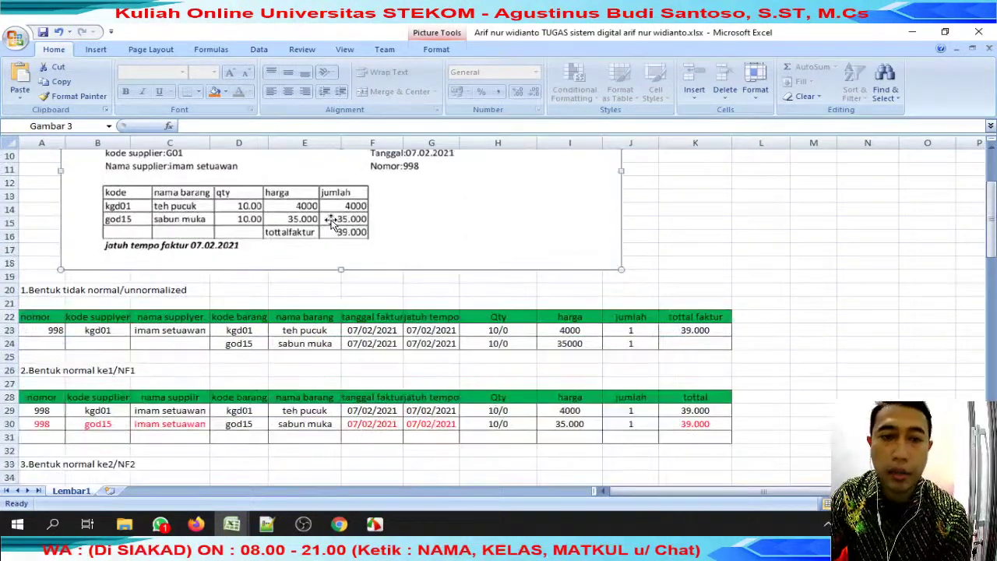
{"action": "scroll", "coordinate": [330, 222], "scroll_direction": "up", "scroll_amount": 2}
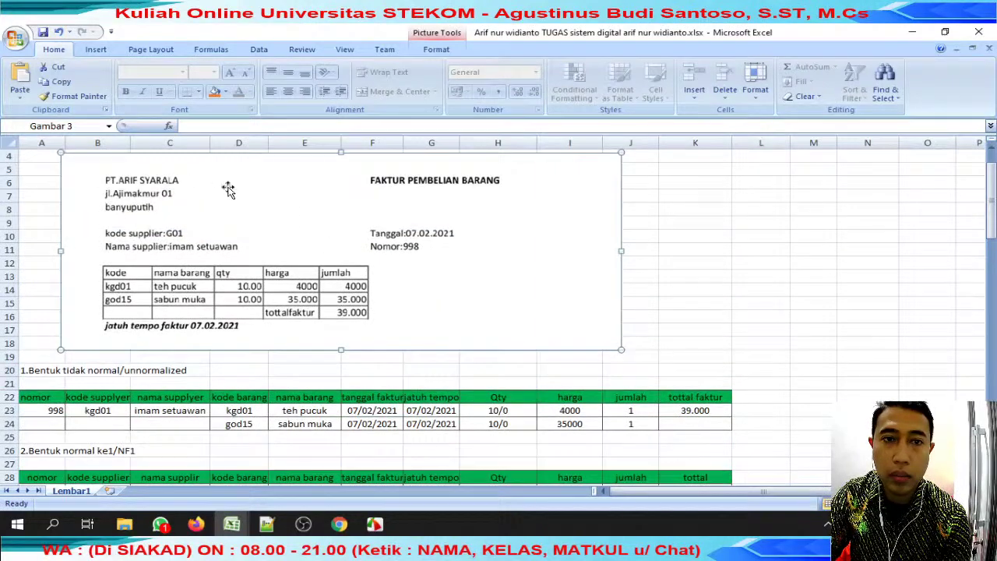
{"action": "scroll", "coordinate": [402, 280], "scroll_direction": "down", "scroll_amount": 4}
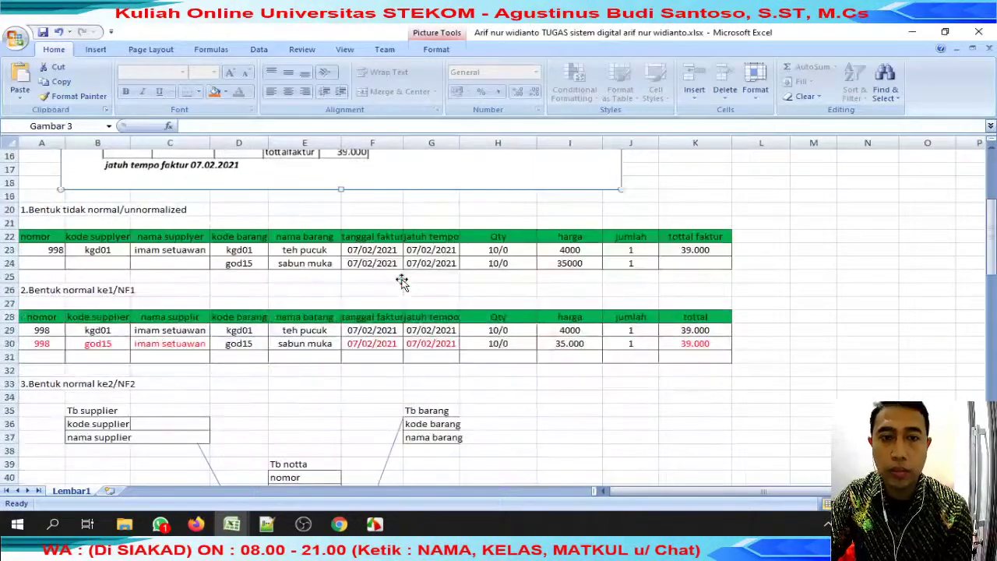
{"action": "scroll", "coordinate": [402, 281], "scroll_direction": "up", "scroll_amount": 3}
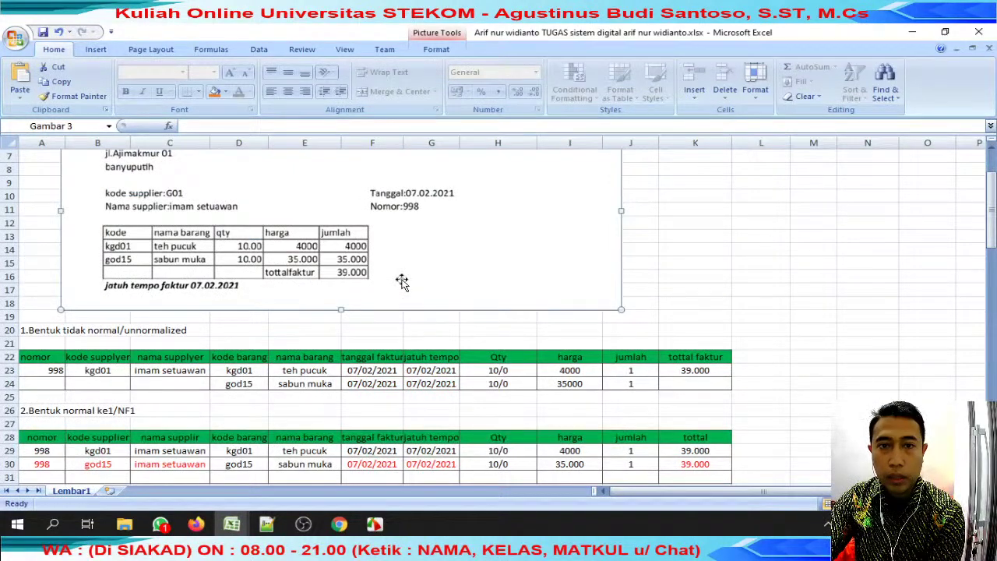
{"action": "scroll", "coordinate": [411, 251], "scroll_direction": "down", "scroll_amount": 2}
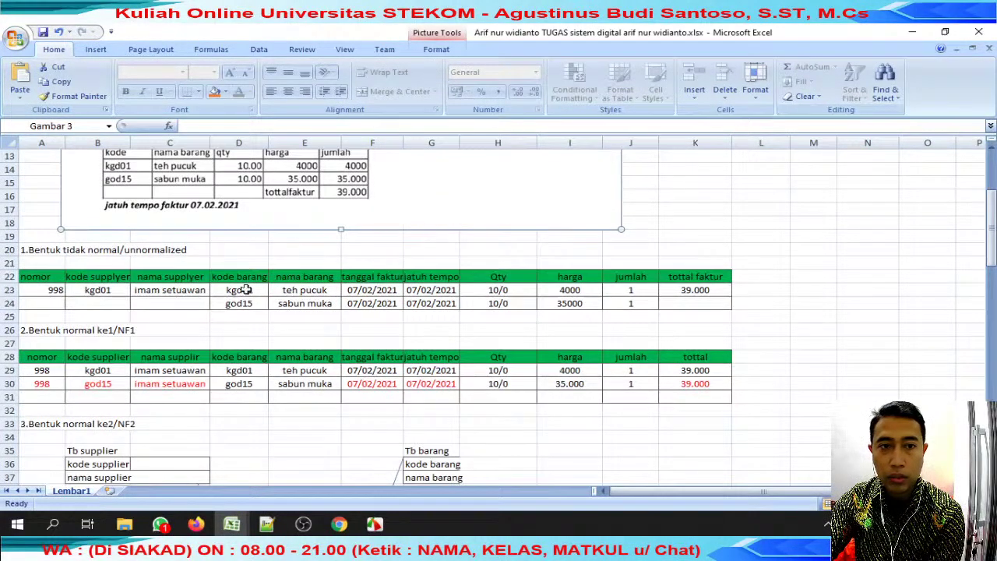
{"action": "scroll", "coordinate": [257, 286], "scroll_direction": "up", "scroll_amount": 2}
{"action": "scroll", "coordinate": [252, 287], "scroll_direction": "up", "scroll_amount": 2}
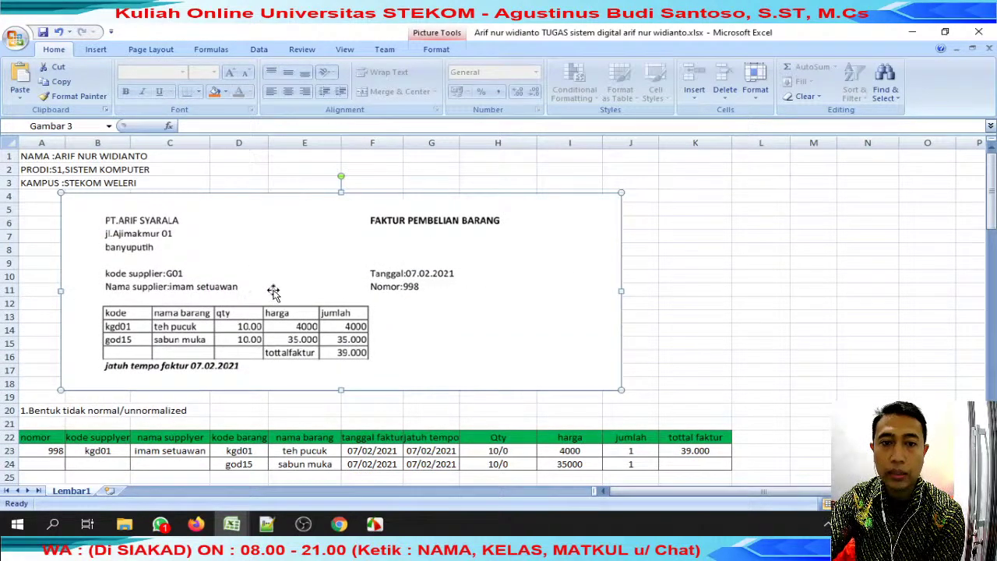
{"action": "scroll", "coordinate": [265, 287], "scroll_direction": "down", "scroll_amount": 2}
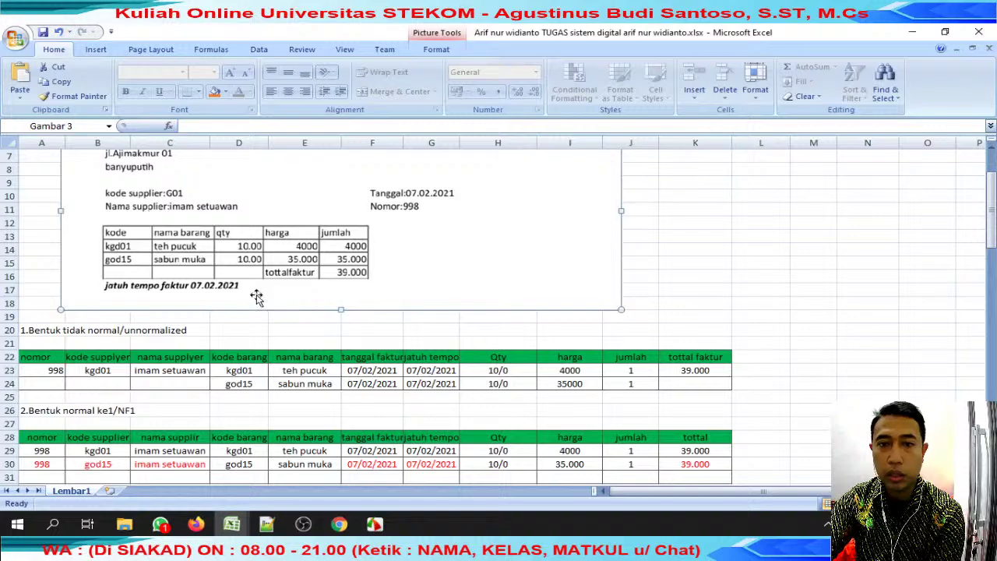
{"action": "scroll", "coordinate": [257, 297], "scroll_direction": "down", "scroll_amount": 4}
{"action": "scroll", "coordinate": [252, 301], "scroll_direction": "down", "scroll_amount": 5}
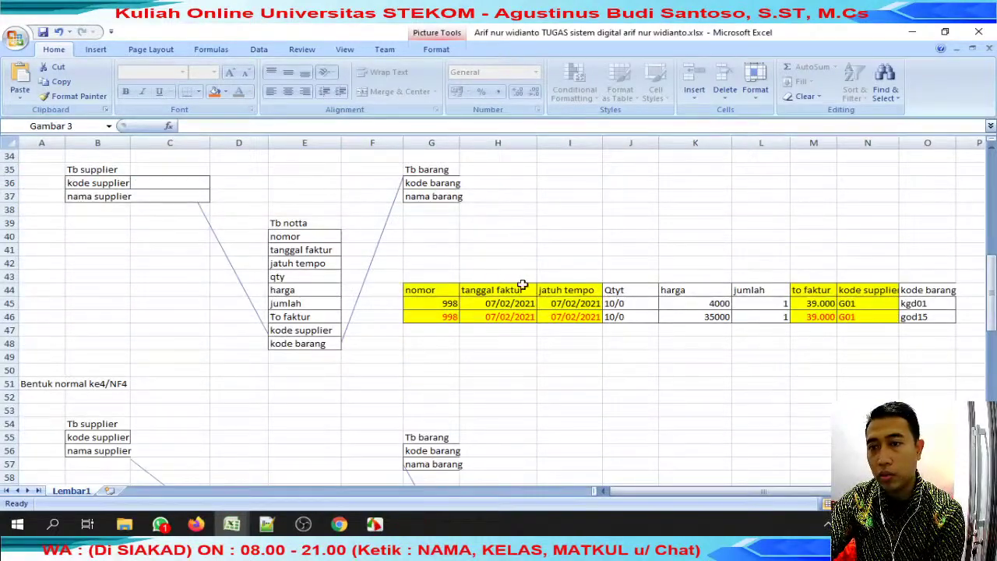
{"action": "left_click_drag", "start_coordinate": [499, 263], "coordinate": [865, 321]}
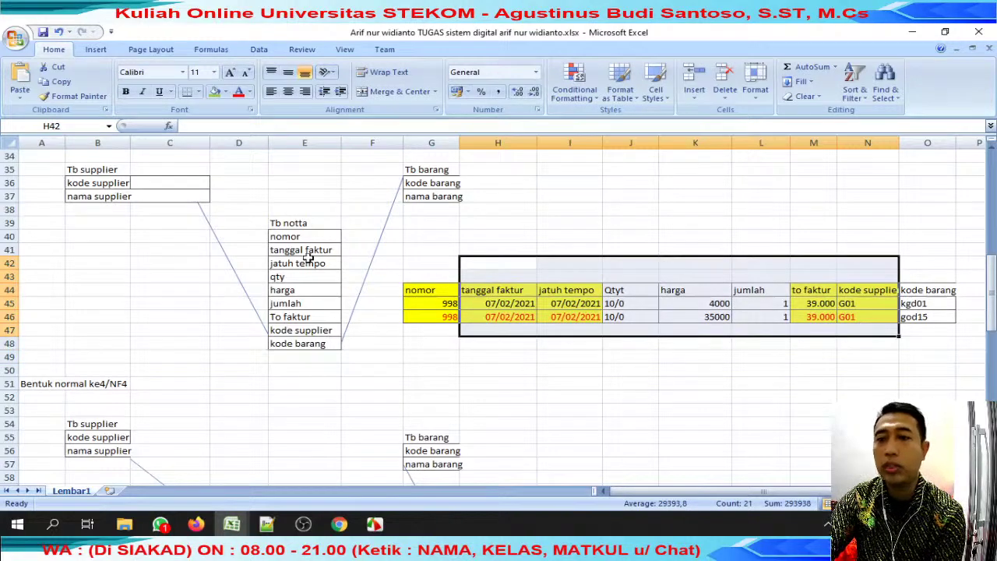
{"action": "scroll", "coordinate": [308, 257], "scroll_direction": "up", "scroll_amount": 7}
{"action": "scroll", "coordinate": [309, 257], "scroll_direction": "up", "scroll_amount": 3}
{"action": "left_click", "coordinate": [404, 238]}
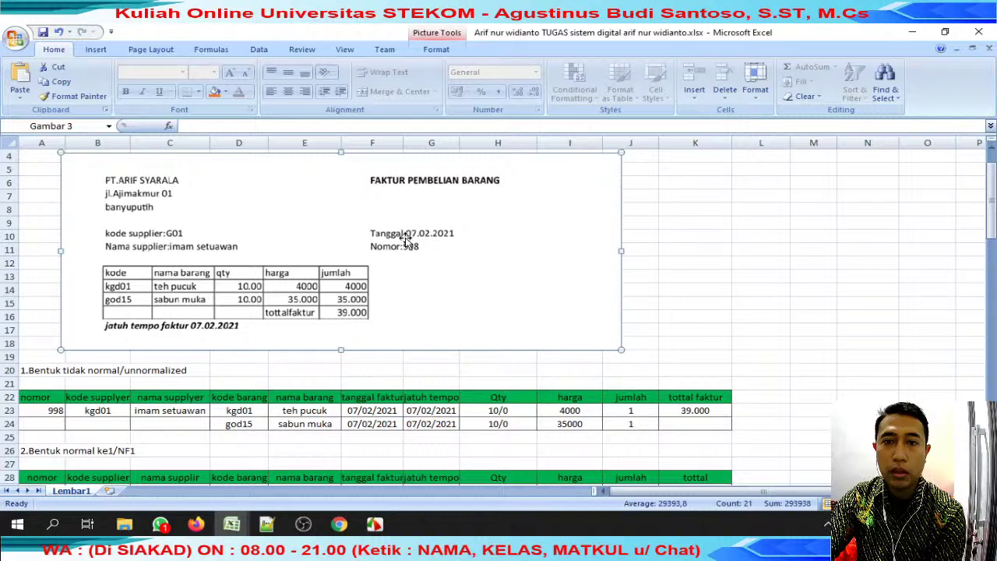
{"action": "scroll", "coordinate": [405, 239], "scroll_direction": "down", "scroll_amount": 15}
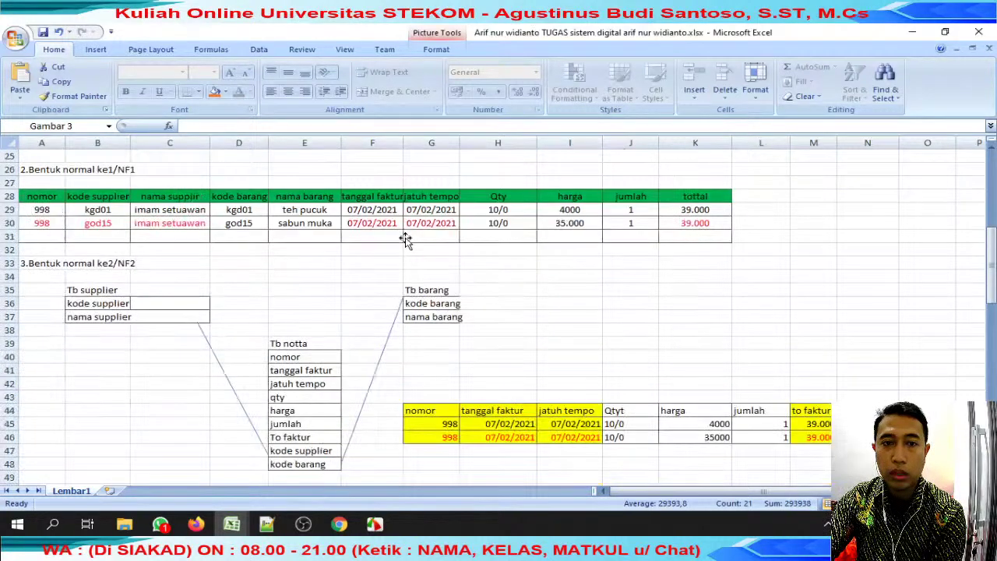
{"action": "scroll", "coordinate": [406, 254], "scroll_direction": "up", "scroll_amount": 1}
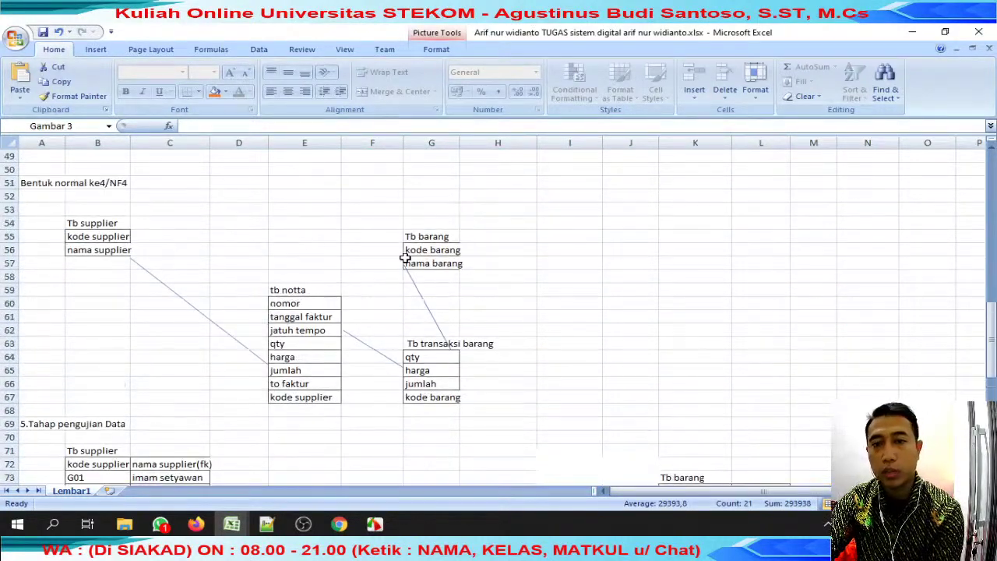
Examine the NF4 diagram's Tb supplier, tb notta, Tb barang and Tb transaksi barang fields.
{"action": "left_click_drag", "start_coordinate": [80, 180], "coordinate": [562, 400]}
{"action": "left_click_drag", "start_coordinate": [86, 235], "coordinate": [91, 250]}
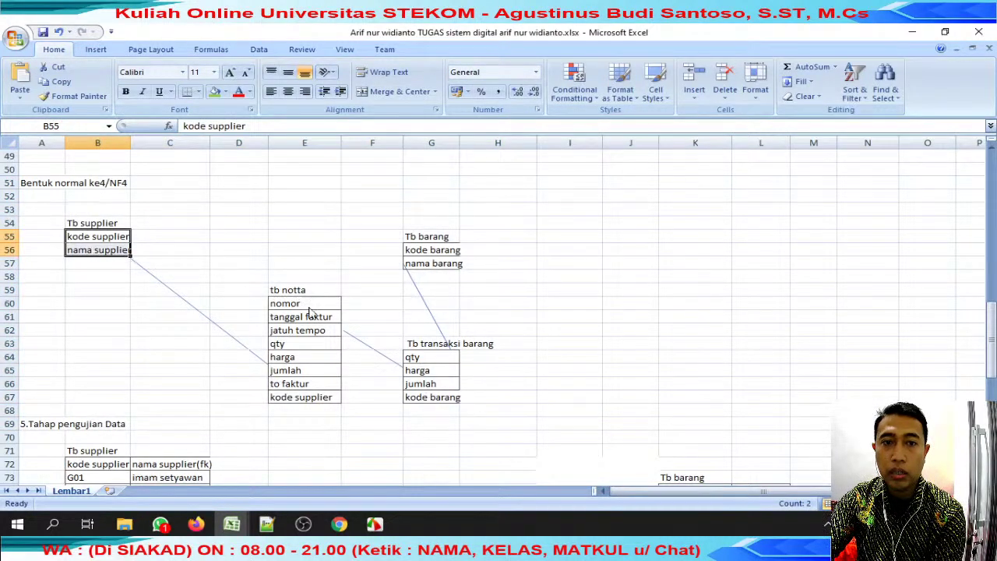
{"action": "left_click_drag", "start_coordinate": [308, 308], "coordinate": [308, 401]}
{"action": "left_click_drag", "start_coordinate": [429, 250], "coordinate": [429, 263]}
{"action": "left_click_drag", "start_coordinate": [421, 357], "coordinate": [431, 397]}
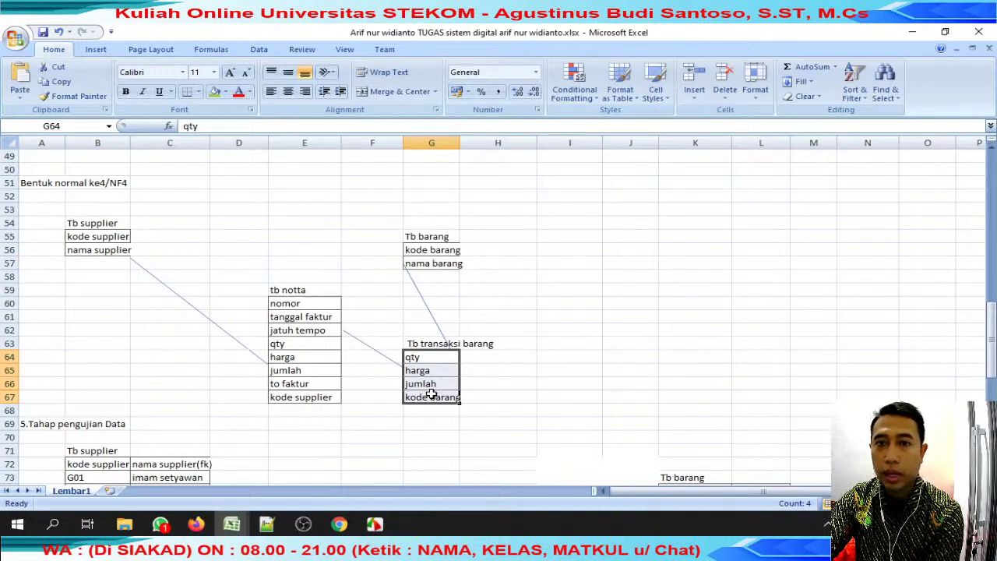
{"action": "scroll", "coordinate": [431, 394], "scroll_direction": "up", "scroll_amount": 7}
{"action": "scroll", "coordinate": [430, 394], "scroll_direction": "up", "scroll_amount": 1}
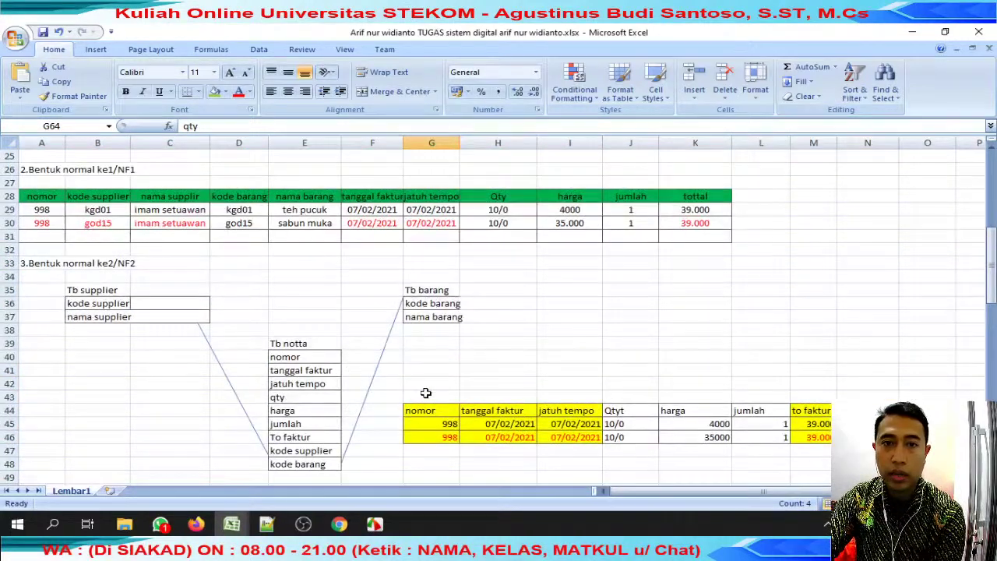
{"action": "left_click", "coordinate": [94, 263]}
{"action": "left_click", "coordinate": [238, 276]}
{"action": "left_click", "coordinate": [263, 251]}
{"action": "scroll", "coordinate": [267, 262], "scroll_direction": "down", "scroll_amount": 11}
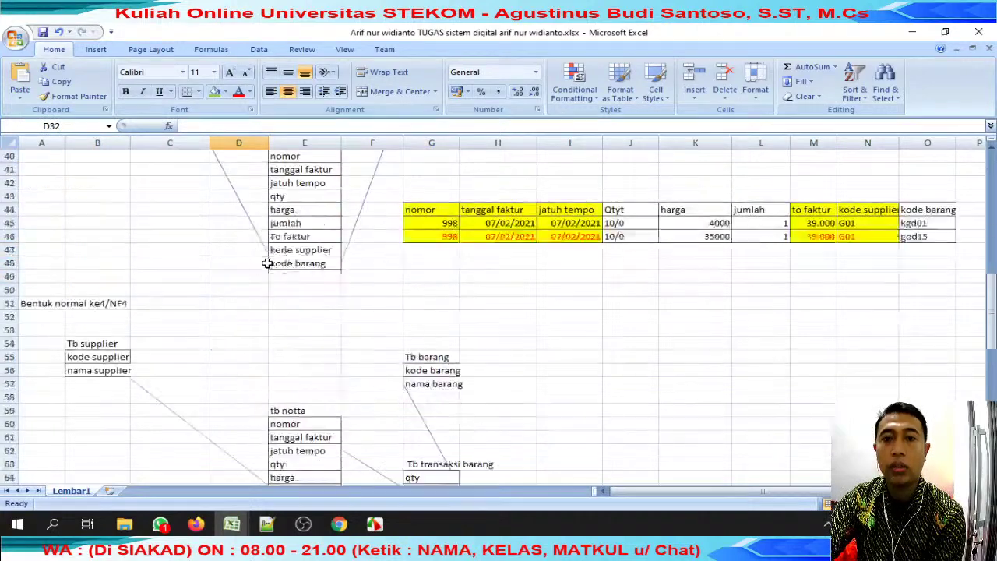
{"action": "scroll", "coordinate": [268, 262], "scroll_direction": "down", "scroll_amount": 2}
Review the tb notta and tb transaksi test data rows.
{"action": "left_click", "coordinate": [81, 276]}
{"action": "left_click_drag", "start_coordinate": [234, 329], "coordinate": [499, 343]}
{"action": "left_click_drag", "start_coordinate": [412, 400], "coordinate": [695, 421]}
{"action": "left_click_drag", "start_coordinate": [677, 290], "coordinate": [757, 316]}
{"action": "scroll", "coordinate": [303, 301], "scroll_direction": "down", "scroll_amount": 2}
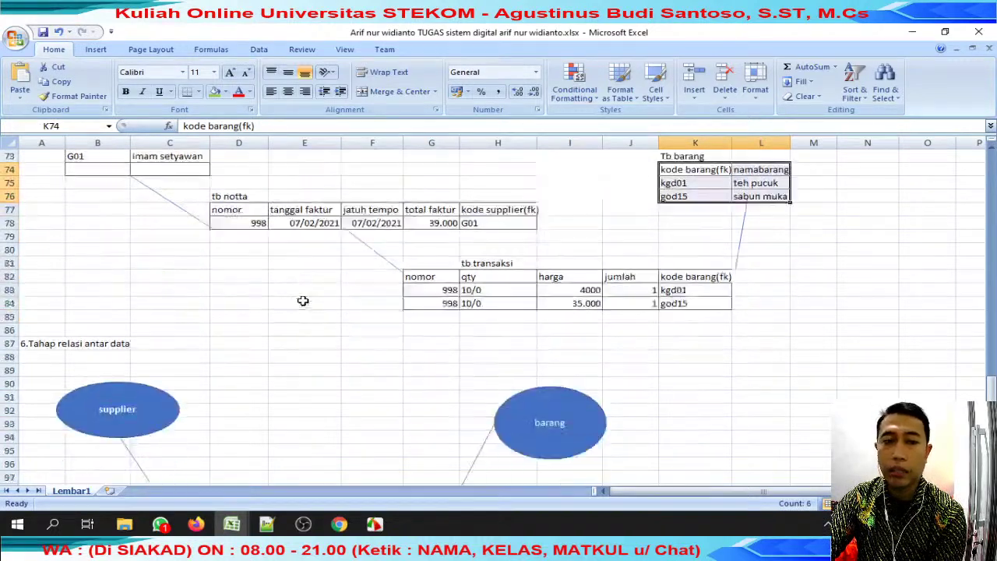
{"action": "scroll", "coordinate": [303, 300], "scroll_direction": "down", "scroll_amount": 5}
{"action": "scroll", "coordinate": [303, 300], "scroll_direction": "up", "scroll_amount": 20}
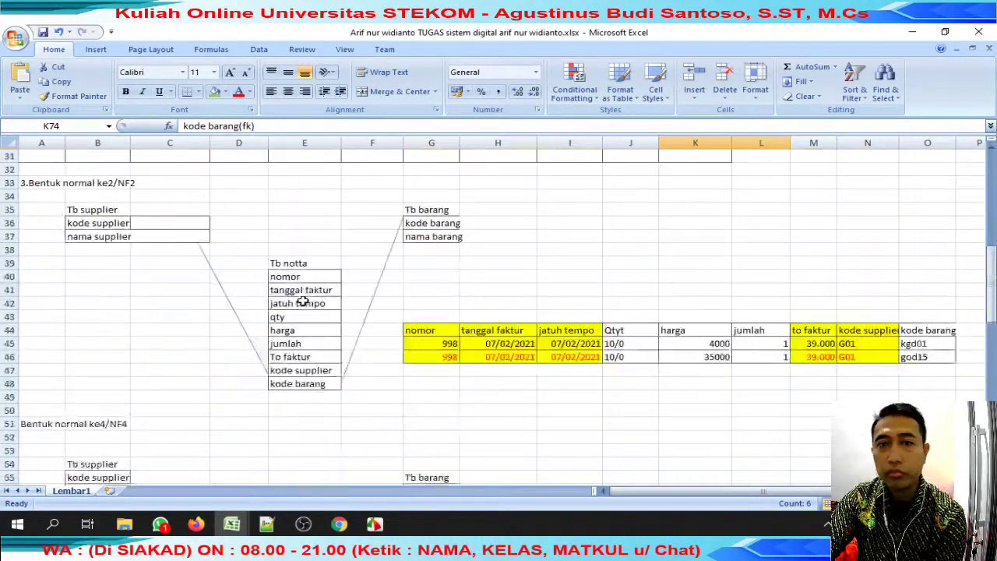
In 01 Jumat Pagi, give J31 the score 80 by copying it from J30.
{"action": "left_click", "coordinate": [912, 32]}
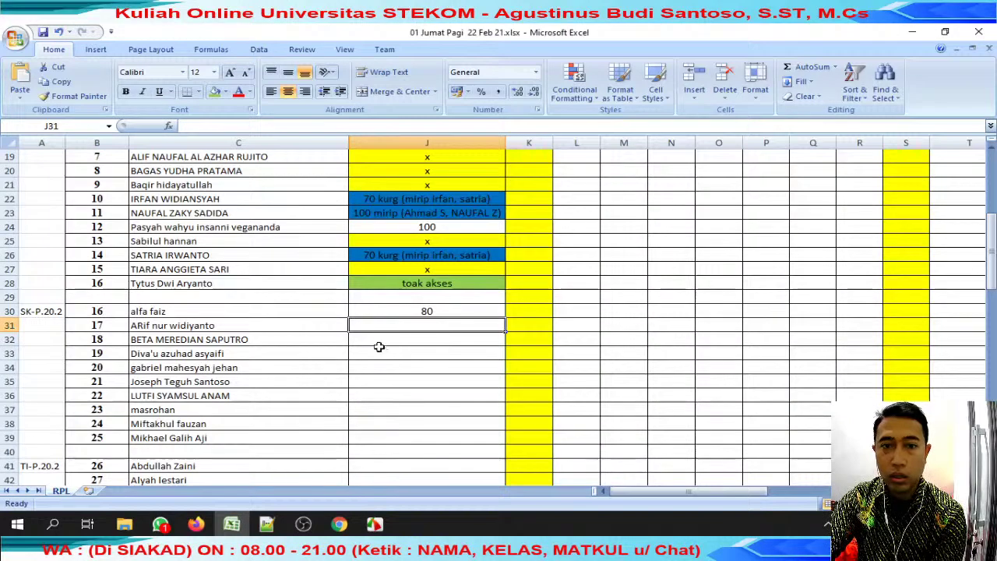
{"action": "left_click", "coordinate": [426, 310]}
{"action": "key", "text": "ctrl+c"}
{"action": "left_click", "coordinate": [441, 325]}
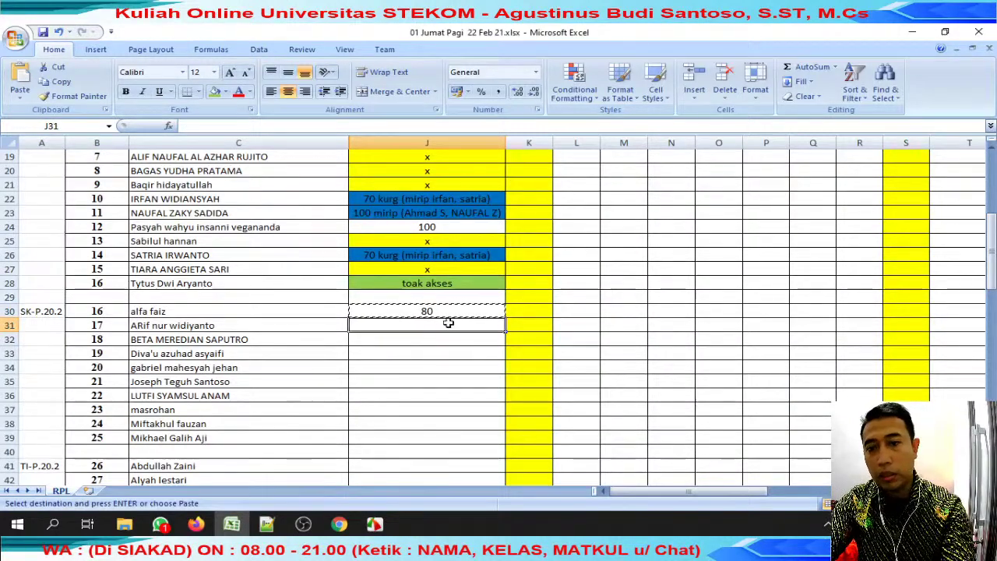
{"action": "key", "text": "Return"}
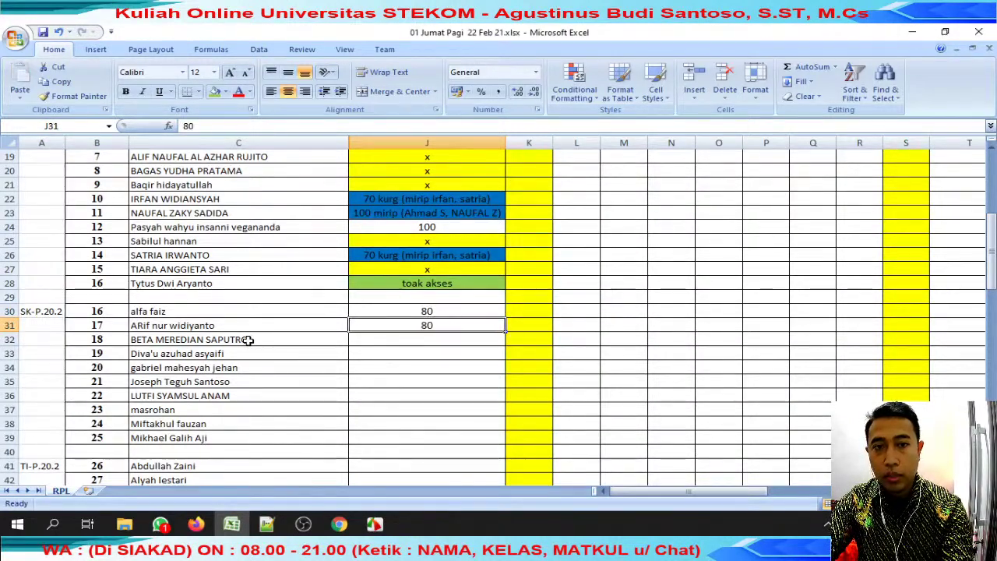
{"action": "left_click", "coordinate": [160, 524]}
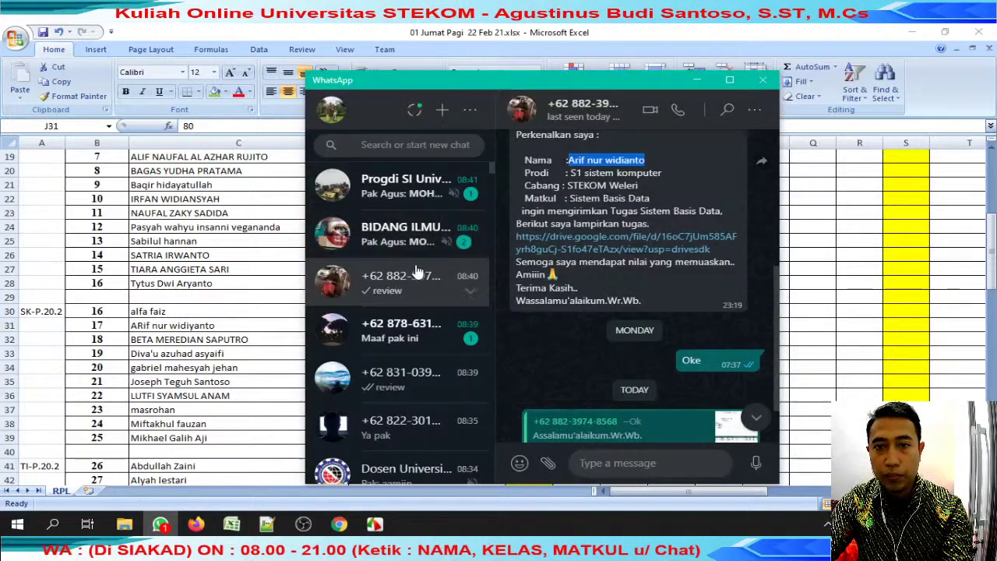
Reply 'gmn ?' to the student asking about Drive access.
{"action": "left_click", "coordinate": [417, 330]}
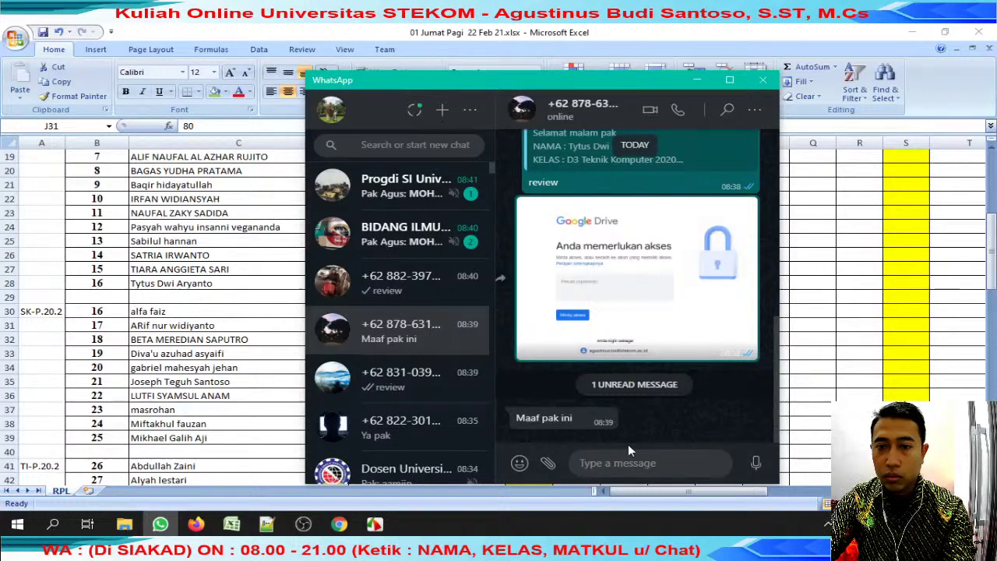
{"action": "type", "text": "gmn "}
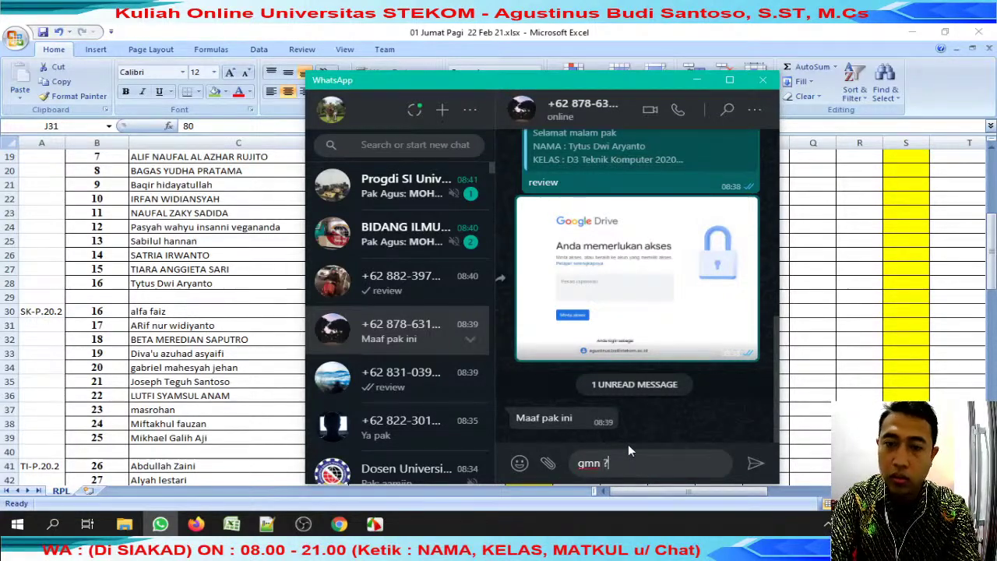
{"action": "type", "text": "?"}
{"action": "key", "text": "Return"}
Check the student's shared Drive link, then close the access-denied page and the earlier file tab.
{"action": "scroll", "coordinate": [577, 242], "scroll_direction": "up", "scroll_amount": 3}
{"action": "scroll", "coordinate": [592, 234], "scroll_direction": "up", "scroll_amount": 5}
{"action": "left_click", "coordinate": [601, 243]}
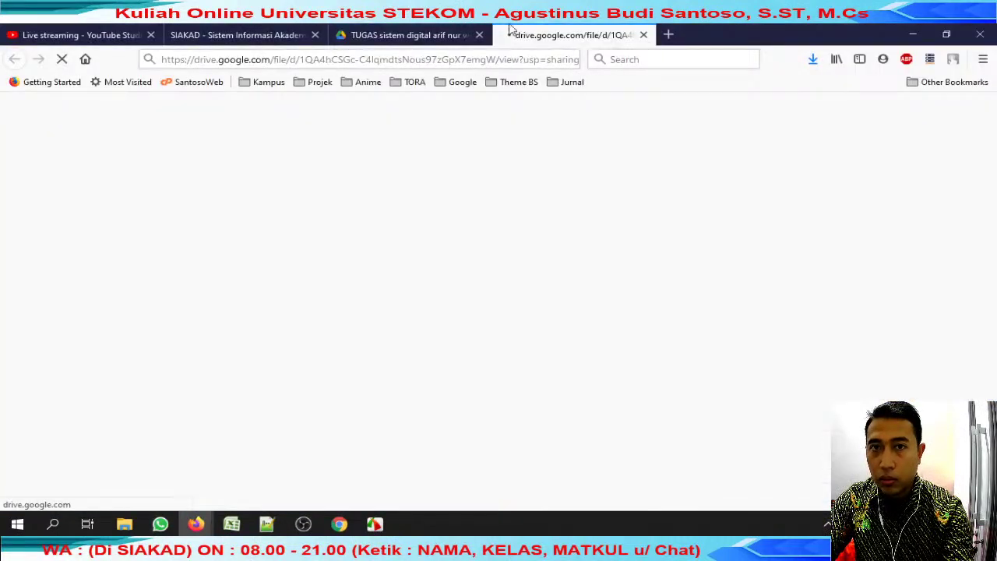
{"action": "left_click", "coordinate": [479, 35]}
{"action": "left_click", "coordinate": [479, 36]}
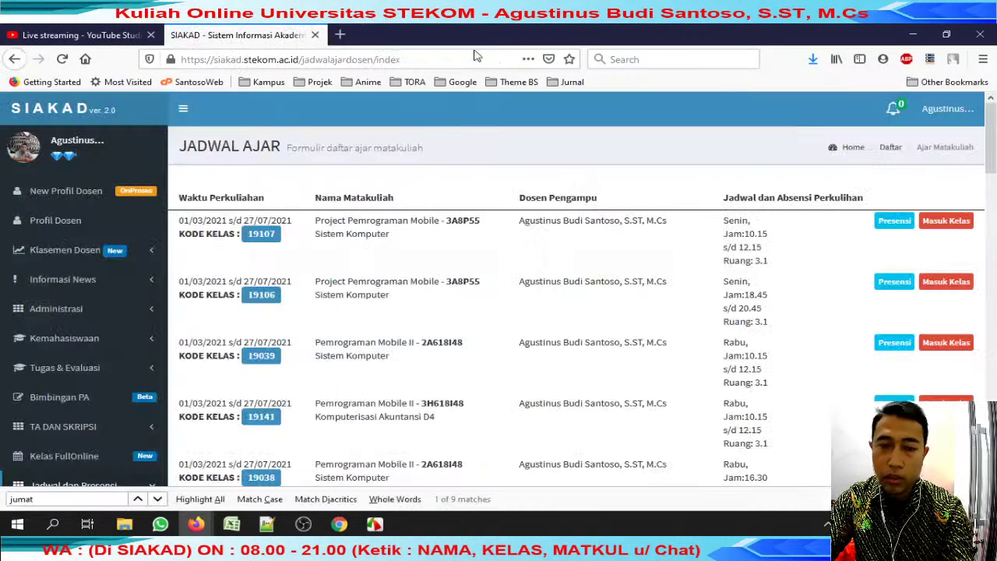
{"action": "left_click", "coordinate": [160, 523]}
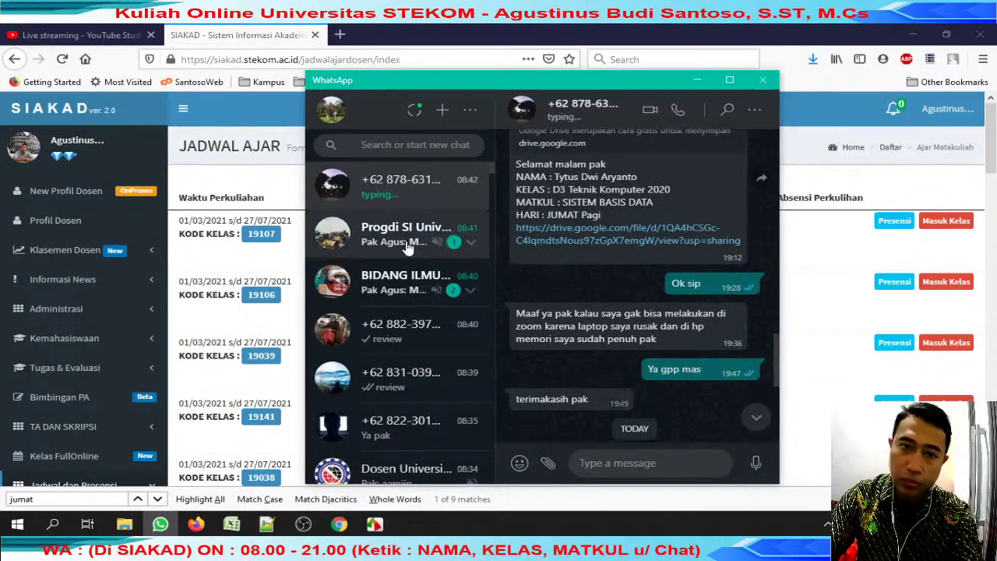
Copy the row-32 student's name from the gradebook and find their WhatsApp chat.
{"action": "left_click", "coordinate": [231, 523]}
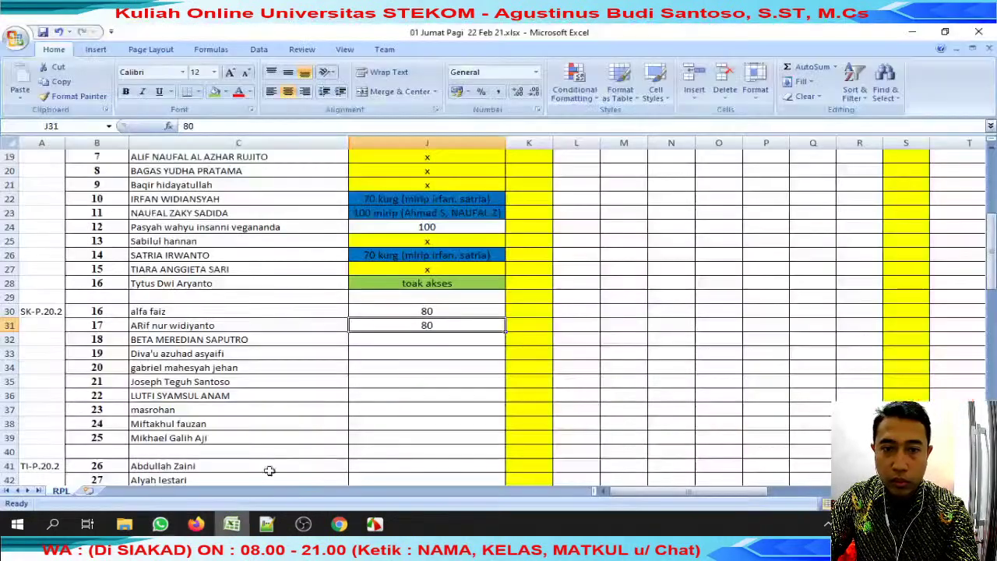
{"action": "left_click", "coordinate": [209, 341]}
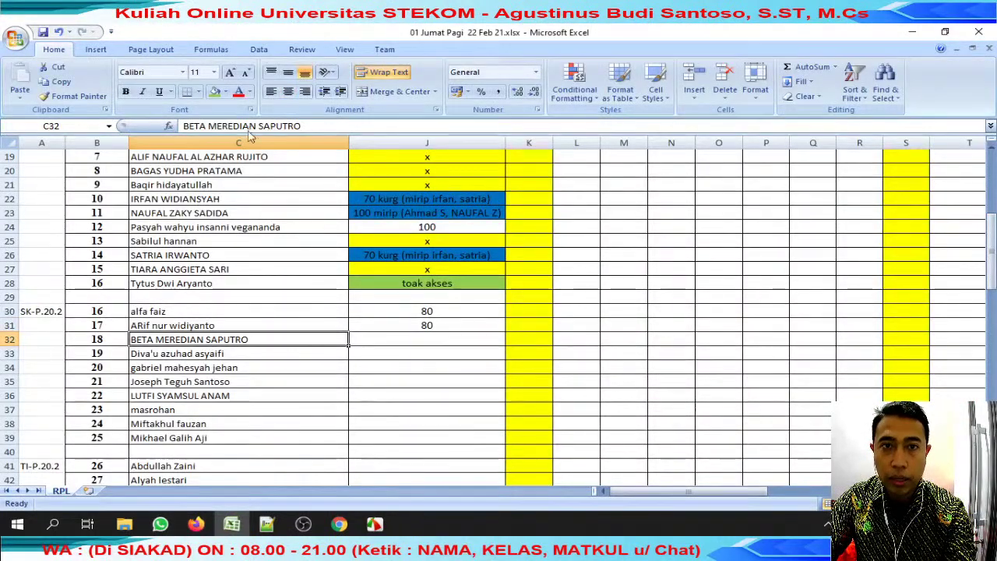
{"action": "left_click_drag", "start_coordinate": [251, 125], "coordinate": [184, 126]}
{"action": "left_click", "coordinate": [160, 524]}
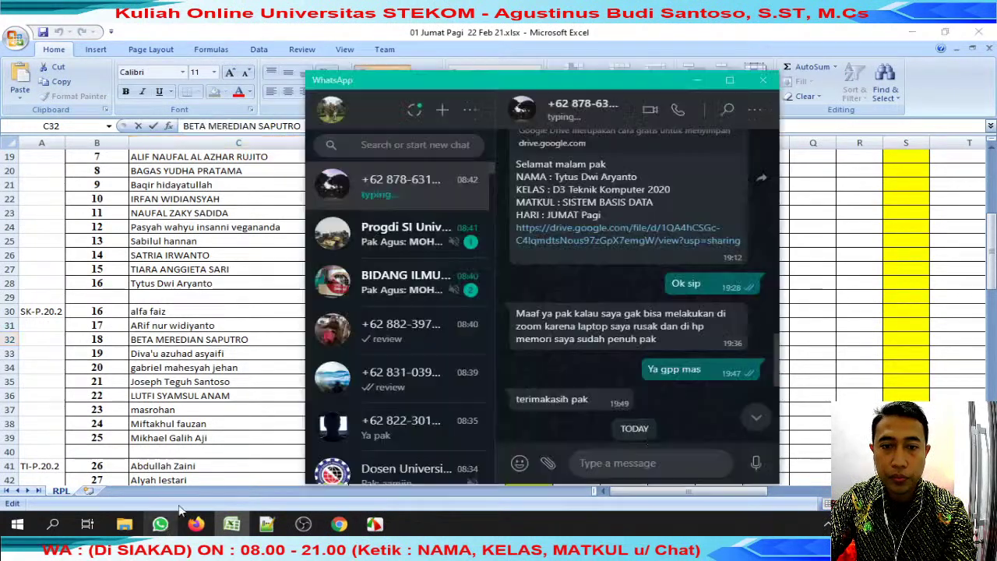
{"action": "left_click", "coordinate": [415, 144]}
{"action": "key", "text": "ctrl+v"}
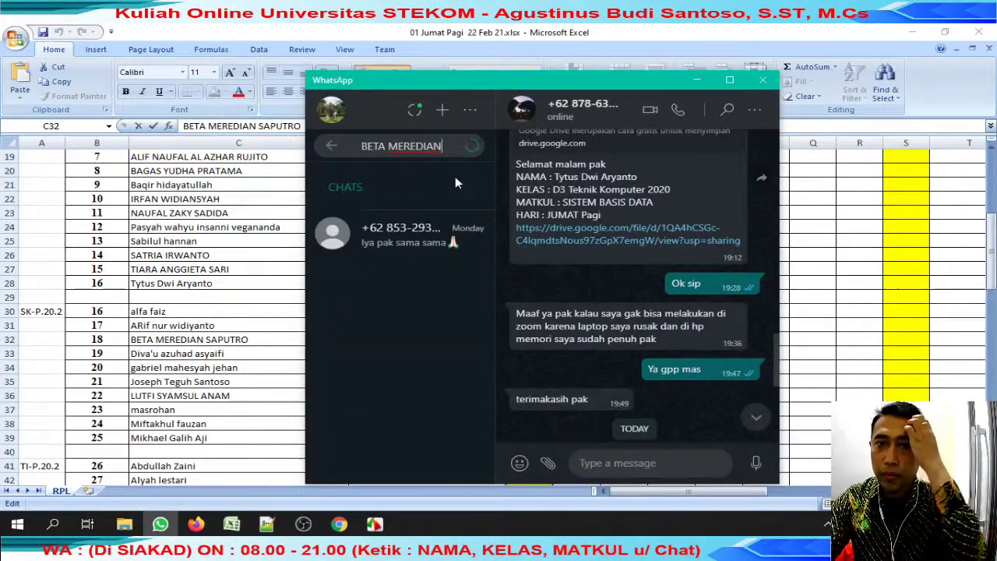
{"action": "left_click", "coordinate": [428, 247]}
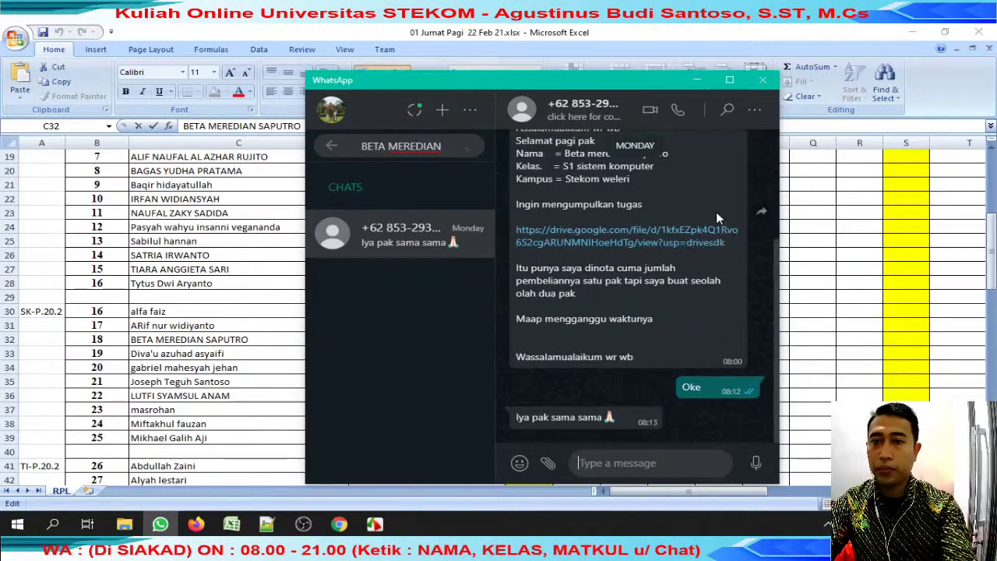
Reply 'review' to the student's submission message and open its Drive link.
{"action": "scroll", "coordinate": [718, 209], "scroll_direction": "up", "scroll_amount": 3}
{"action": "left_click", "coordinate": [734, 201]}
{"action": "left_click", "coordinate": [701, 242]}
{"action": "type", "text": "review"}
{"action": "key", "text": "Return"}
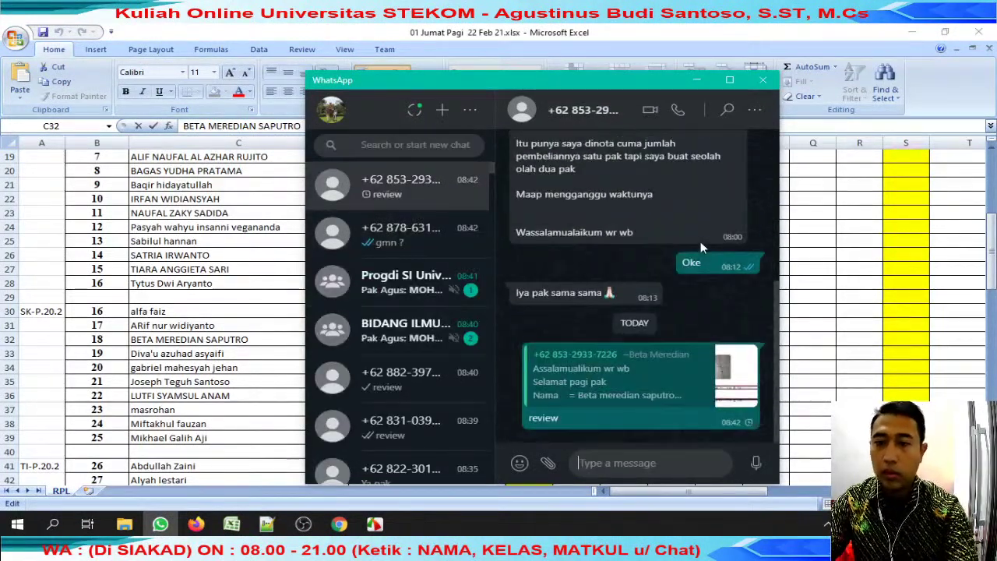
{"action": "key", "text": "ctrl+v"}
{"action": "scroll", "coordinate": [696, 252], "scroll_direction": "up", "scroll_amount": 5}
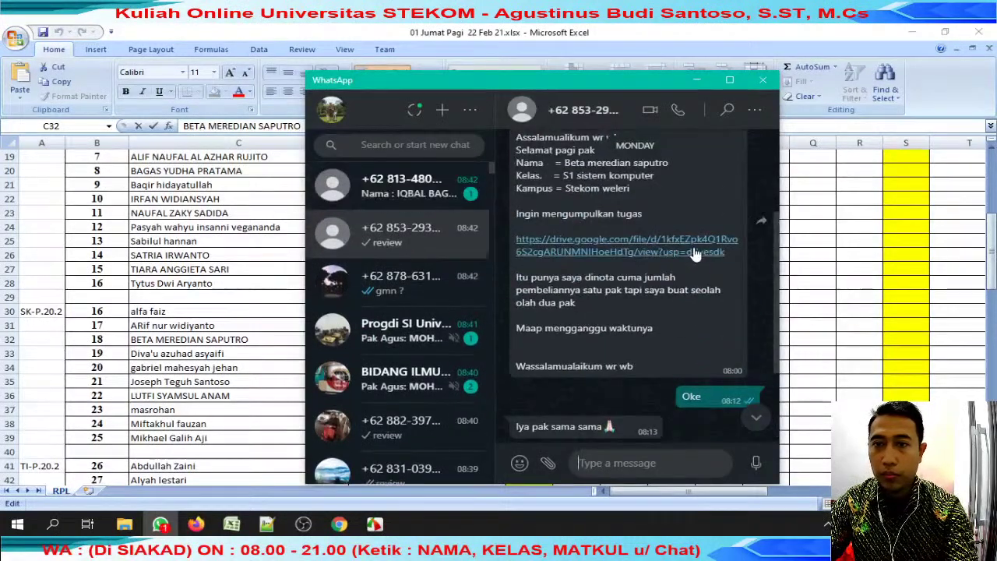
{"action": "left_click", "coordinate": [697, 251]}
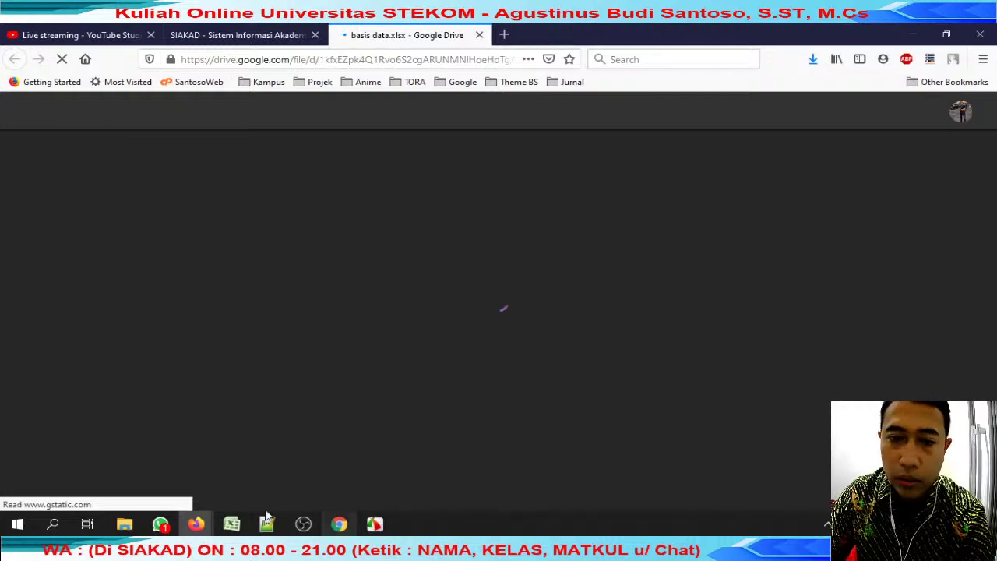
Cross-check the student names in rows 32 and 35 against the review jumat folder.
{"action": "left_click", "coordinate": [232, 524]}
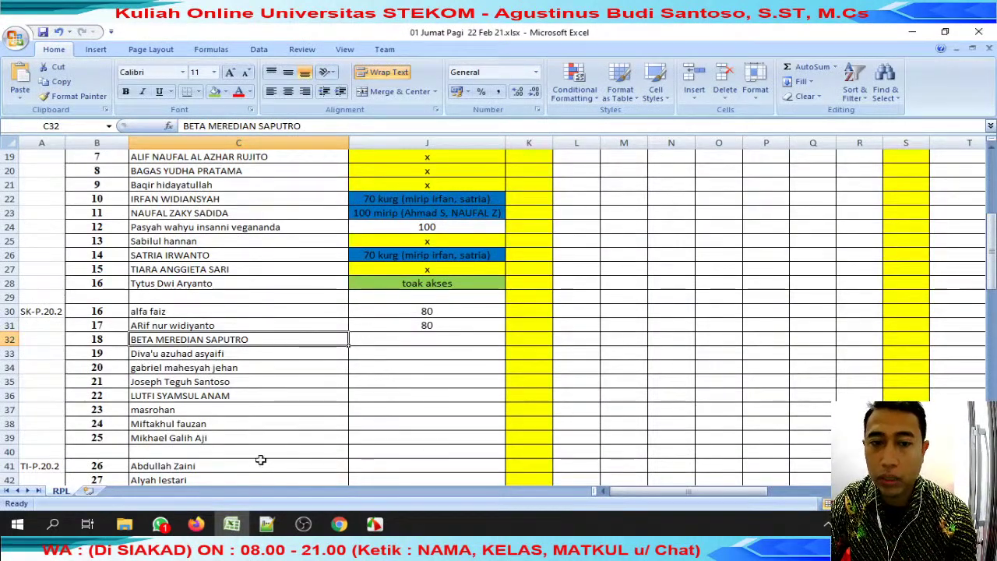
{"action": "left_click", "coordinate": [252, 380]}
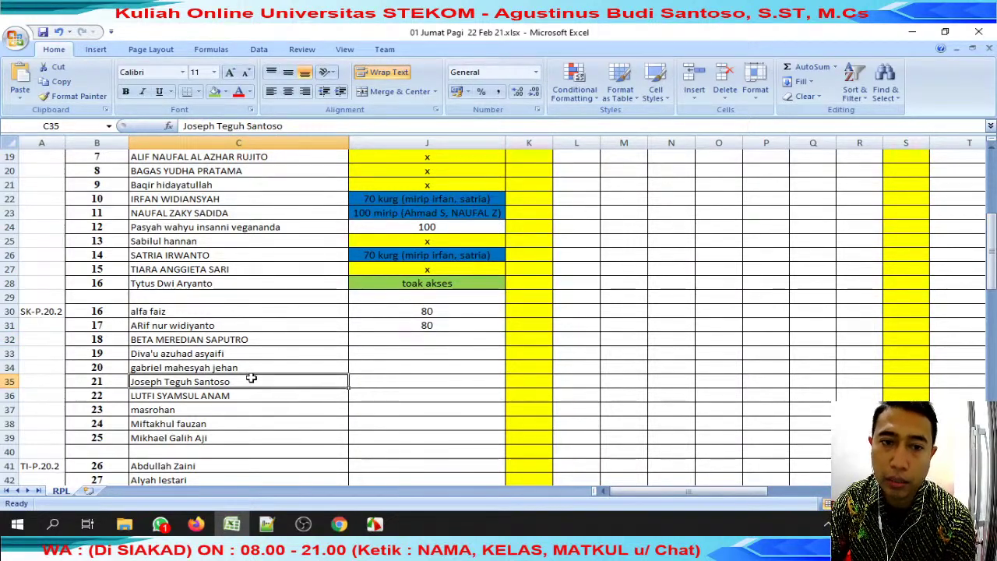
{"action": "left_click", "coordinate": [265, 345]}
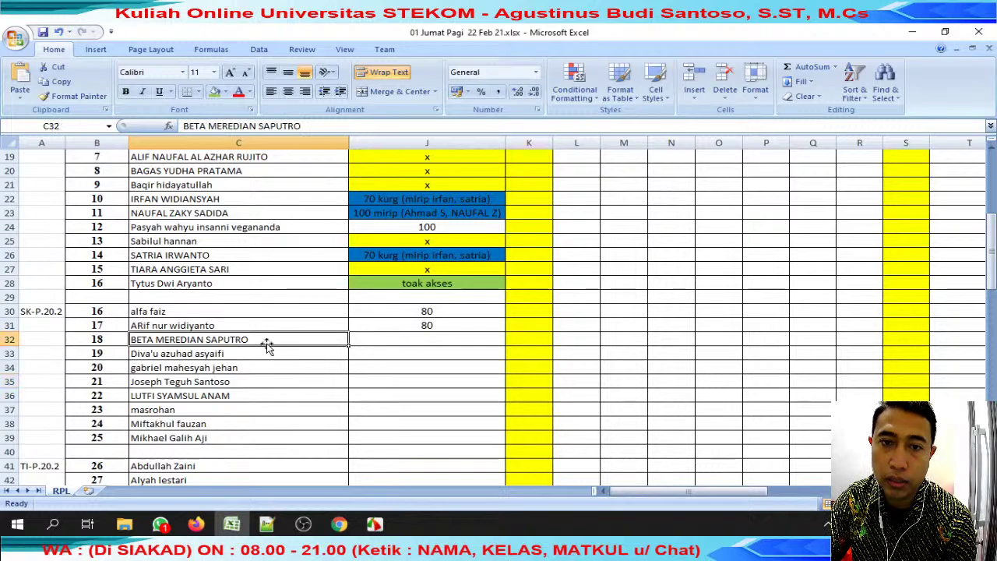
{"action": "mouse_move", "coordinate": [124, 524]}
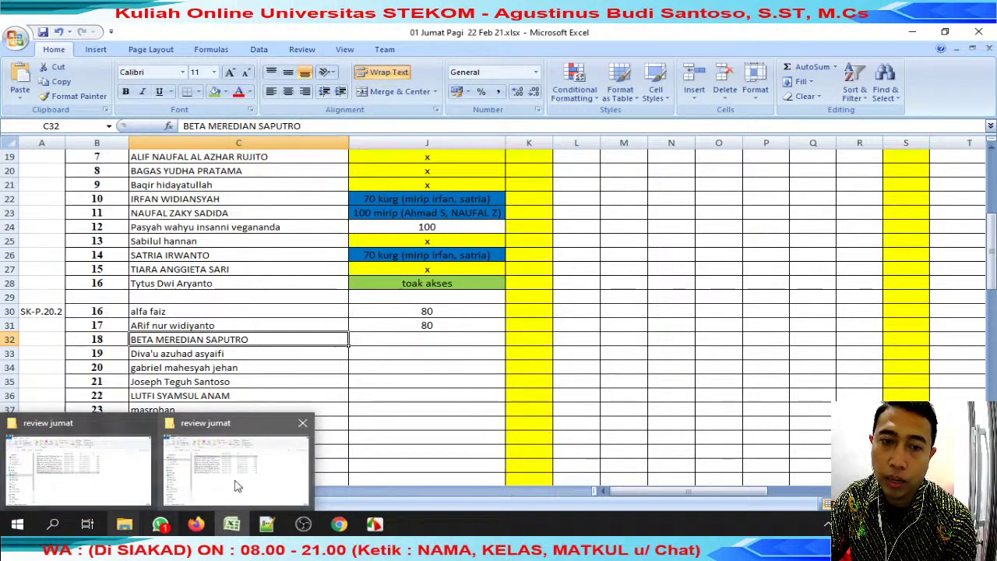
{"action": "left_click", "coordinate": [266, 460]}
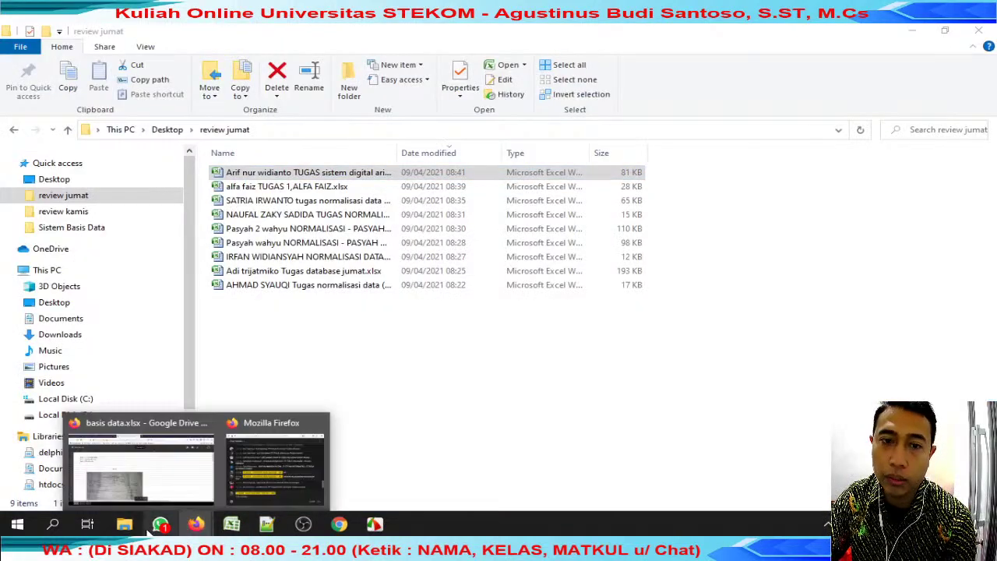
{"action": "left_click", "coordinate": [159, 524]}
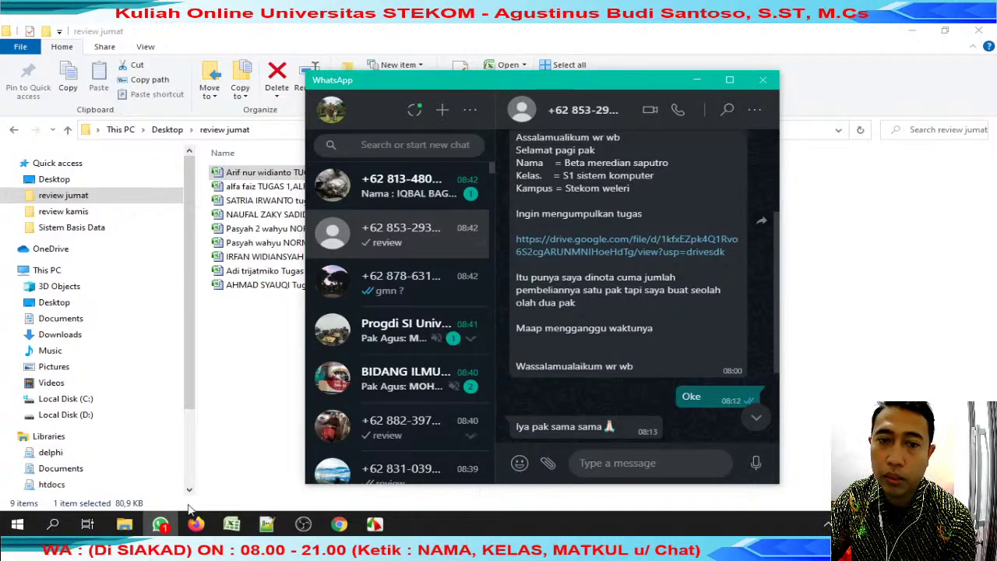
{"action": "left_click", "coordinate": [143, 461]}
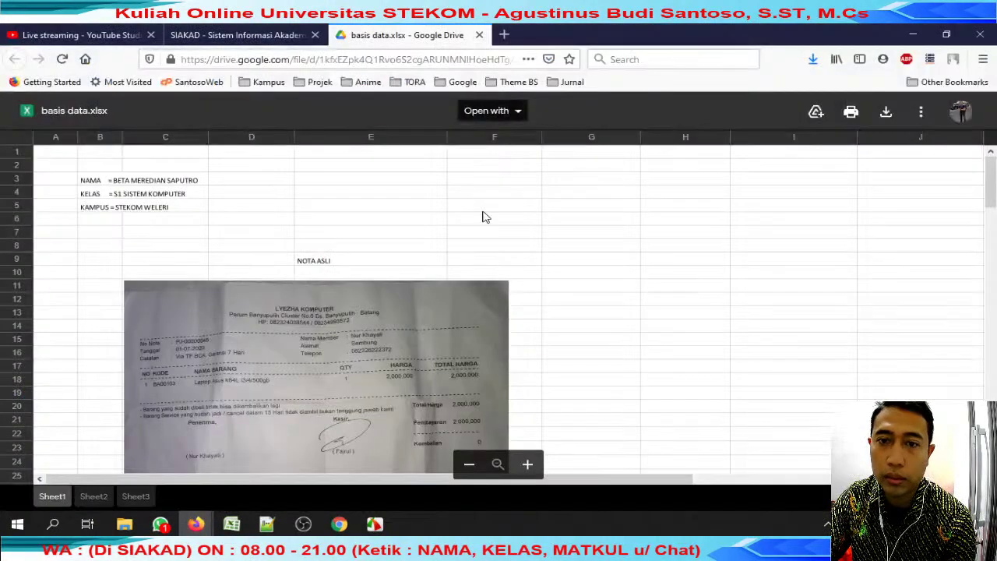
Download basis data.xlsx, saving it with the student's name prefixed to the file name.
{"action": "left_click", "coordinate": [898, 114]}
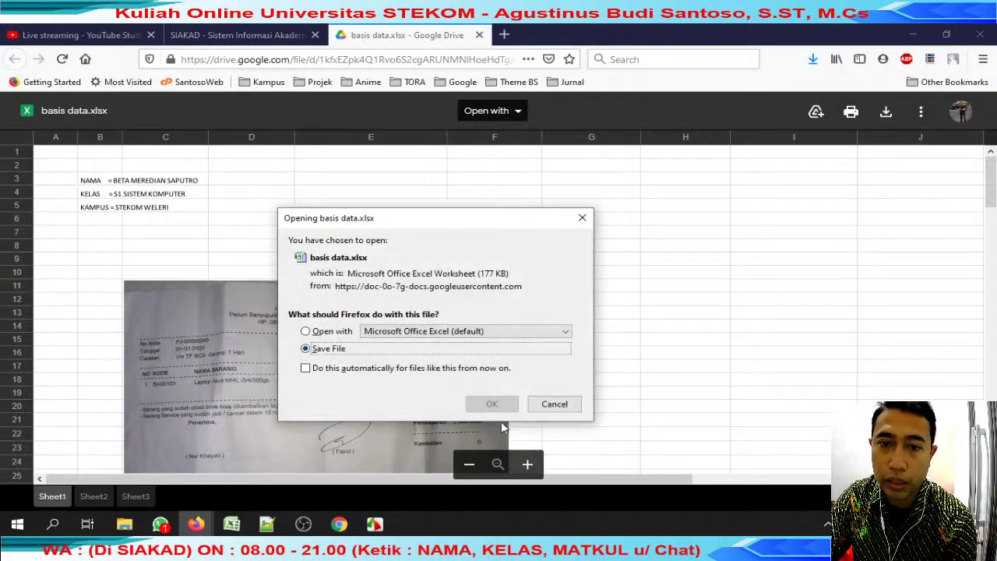
{"action": "left_click", "coordinate": [504, 411]}
{"action": "key", "text": "Return"}
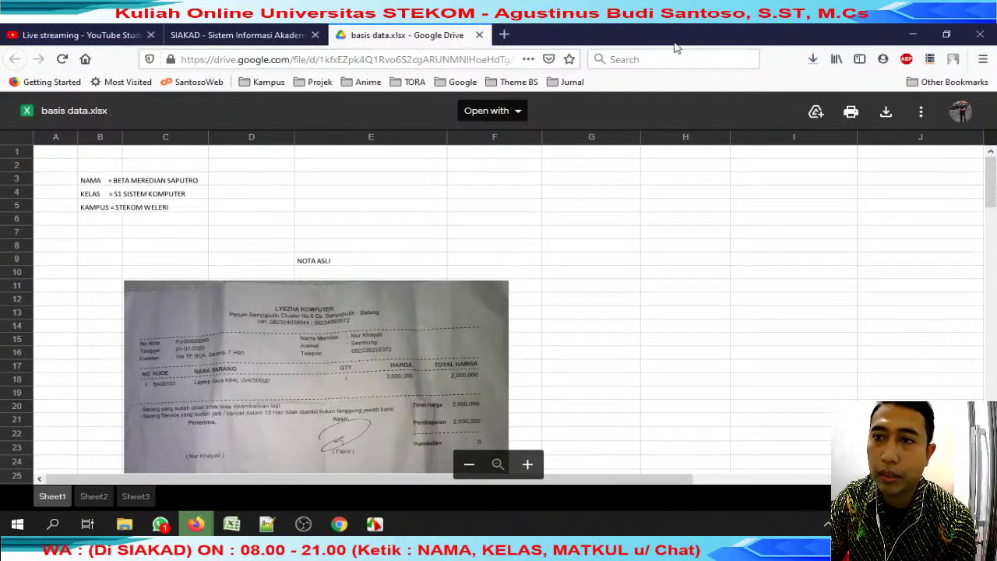
{"action": "left_click", "coordinate": [478, 35]}
{"action": "left_click", "coordinate": [813, 59]}
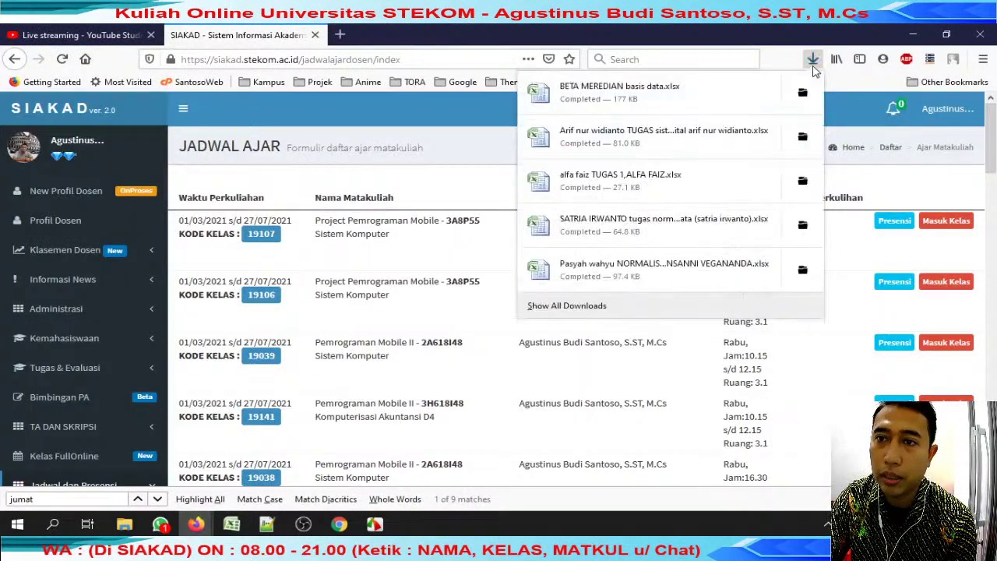
{"action": "left_click", "coordinate": [686, 92]}
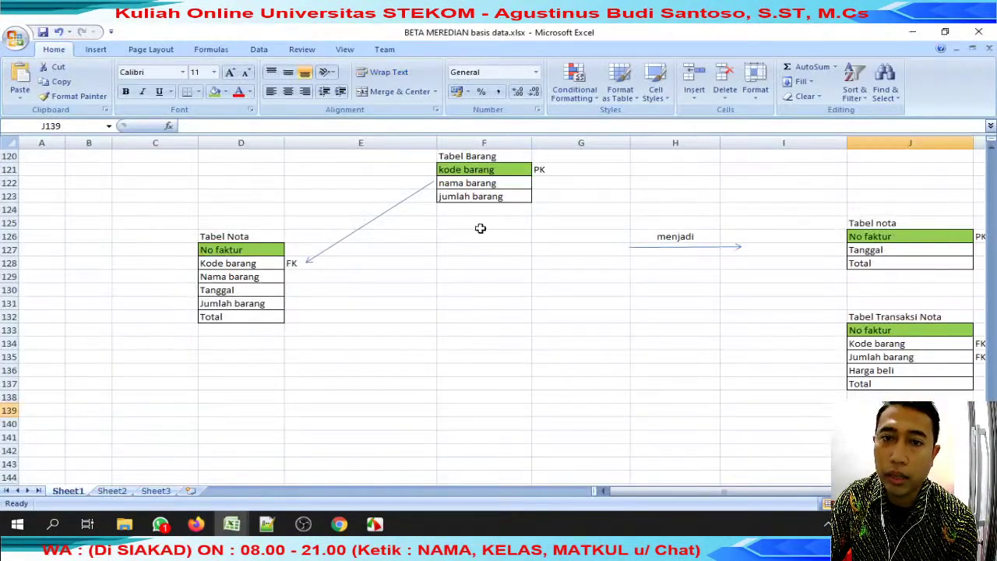
{"action": "scroll", "coordinate": [493, 225], "scroll_direction": "up", "scroll_amount": 8}
{"action": "scroll", "coordinate": [492, 225], "scroll_direction": "up", "scroll_amount": 20}
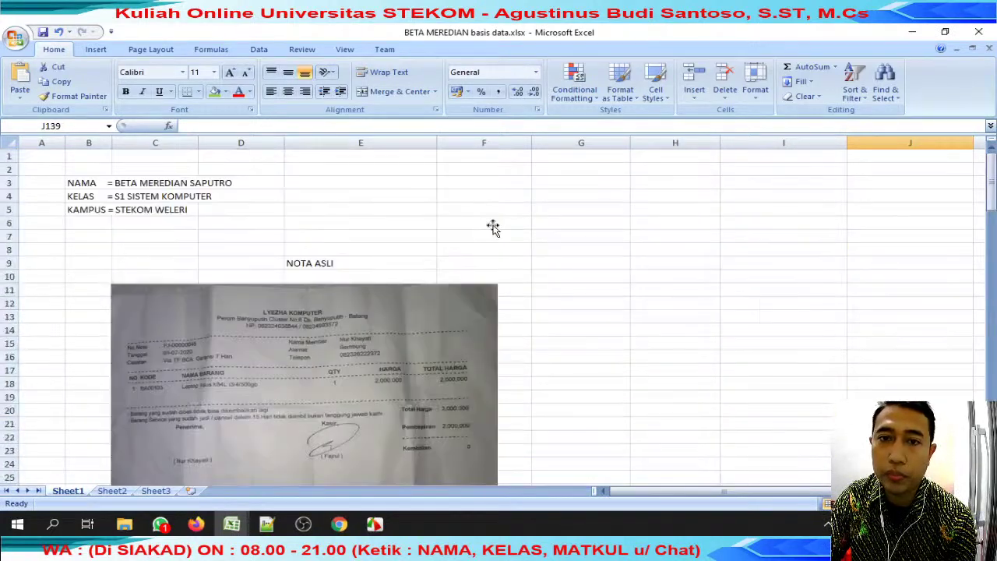
{"action": "scroll", "coordinate": [493, 226], "scroll_direction": "down", "scroll_amount": 4}
{"action": "scroll", "coordinate": [383, 223], "scroll_direction": "up", "scroll_amount": 1}
{"action": "left_click", "coordinate": [336, 229]}
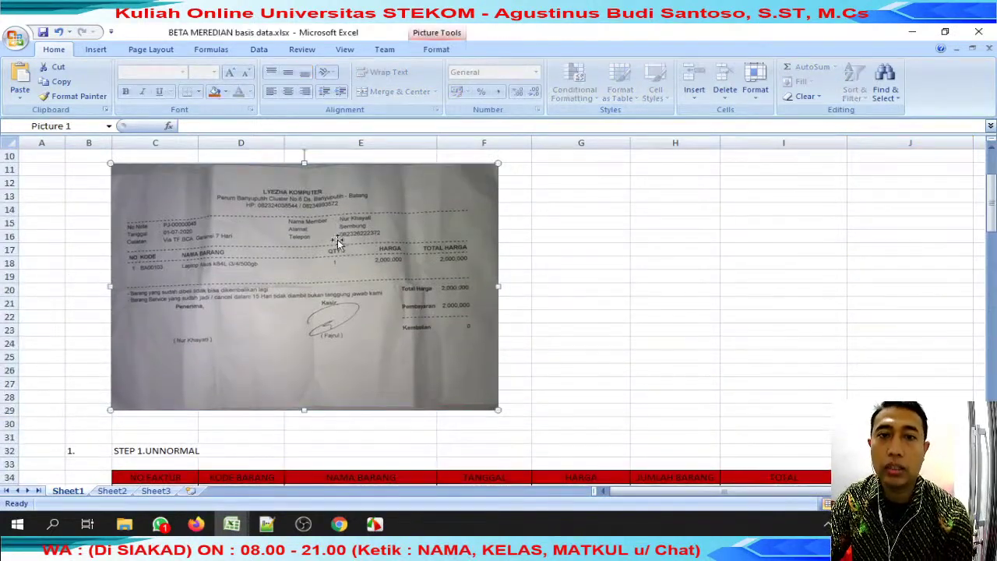
{"action": "scroll", "coordinate": [337, 243], "scroll_direction": "up", "scroll_amount": 2}
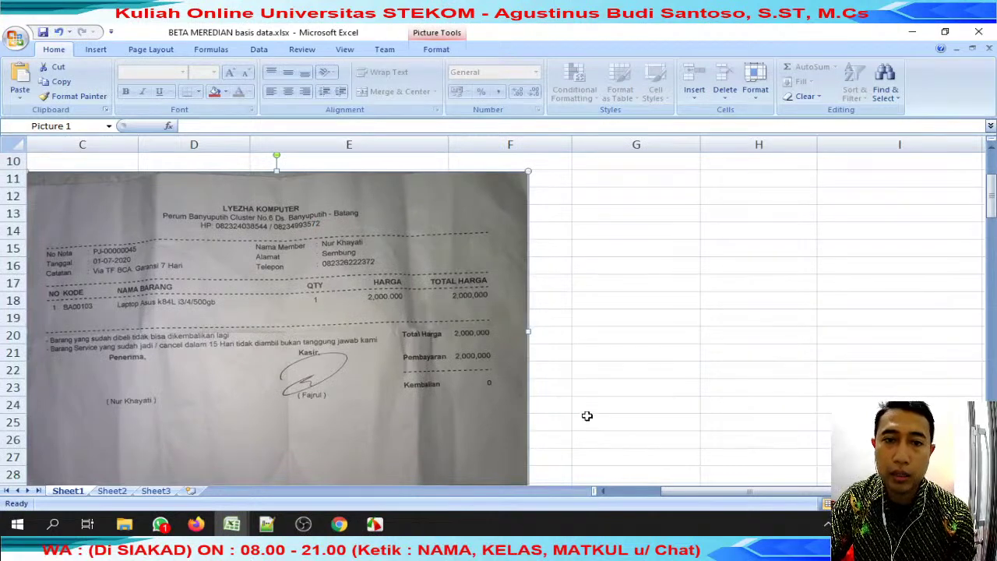
{"action": "left_click_drag", "start_coordinate": [663, 492], "coordinate": [643, 492]}
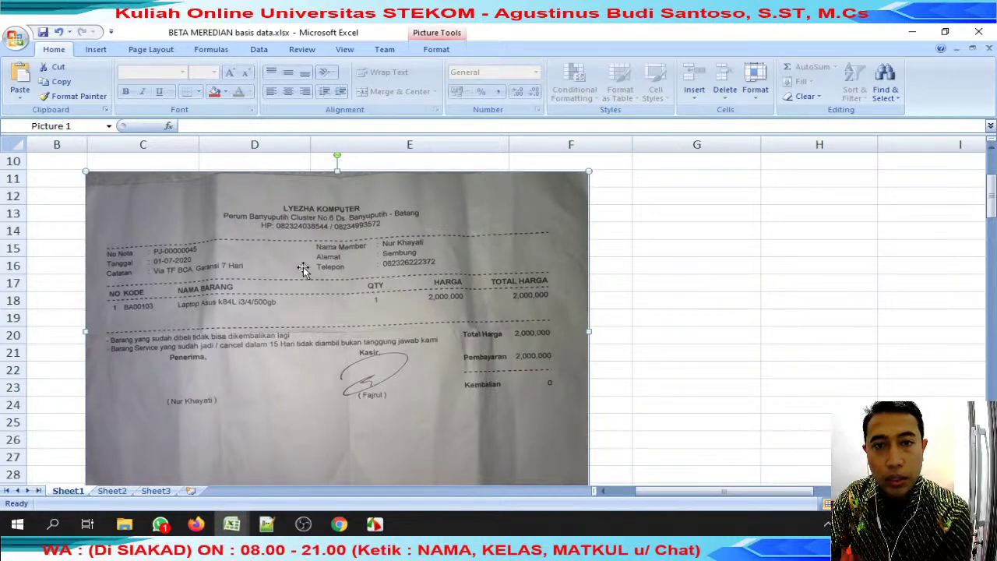
{"action": "scroll", "coordinate": [304, 269], "scroll_direction": "down", "scroll_amount": 7}
{"action": "scroll", "coordinate": [303, 267], "scroll_direction": "down", "scroll_amount": 3}
{"action": "left_click_drag", "start_coordinate": [152, 272], "coordinate": [207, 266]}
{"action": "left_click", "coordinate": [215, 91]}
{"action": "left_click", "coordinate": [207, 312]}
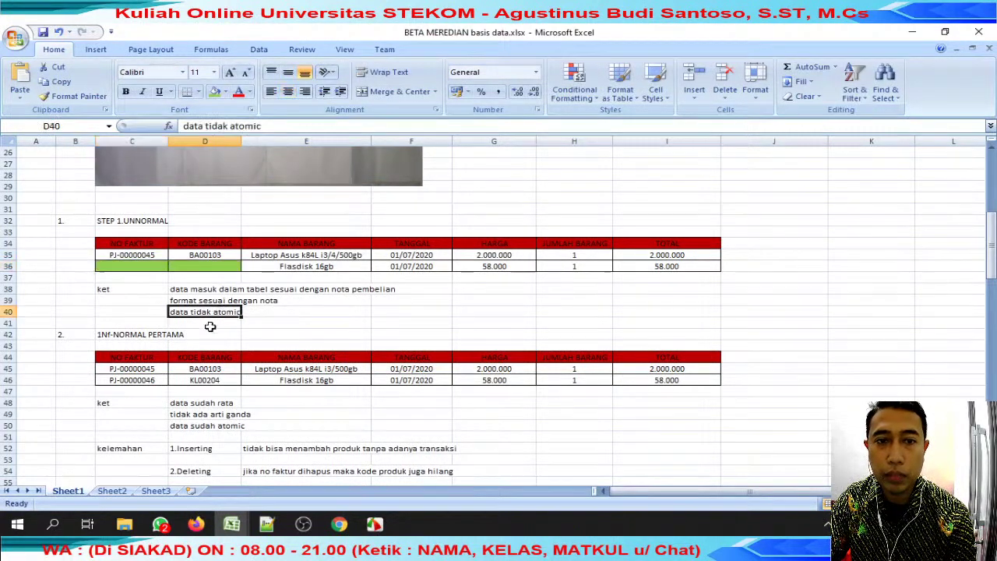
{"action": "scroll", "coordinate": [190, 331], "scroll_direction": "down", "scroll_amount": 1}
{"action": "left_click_drag", "start_coordinate": [128, 324], "coordinate": [684, 345]}
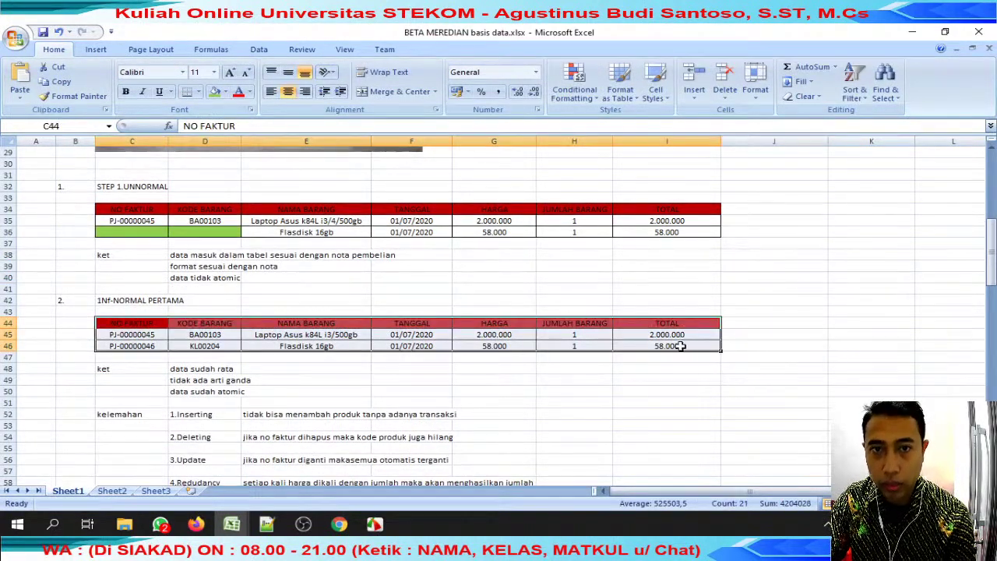
{"action": "scroll", "coordinate": [607, 357], "scroll_direction": "down", "scroll_amount": 3}
{"action": "left_click_drag", "start_coordinate": [127, 267], "coordinate": [491, 308]}
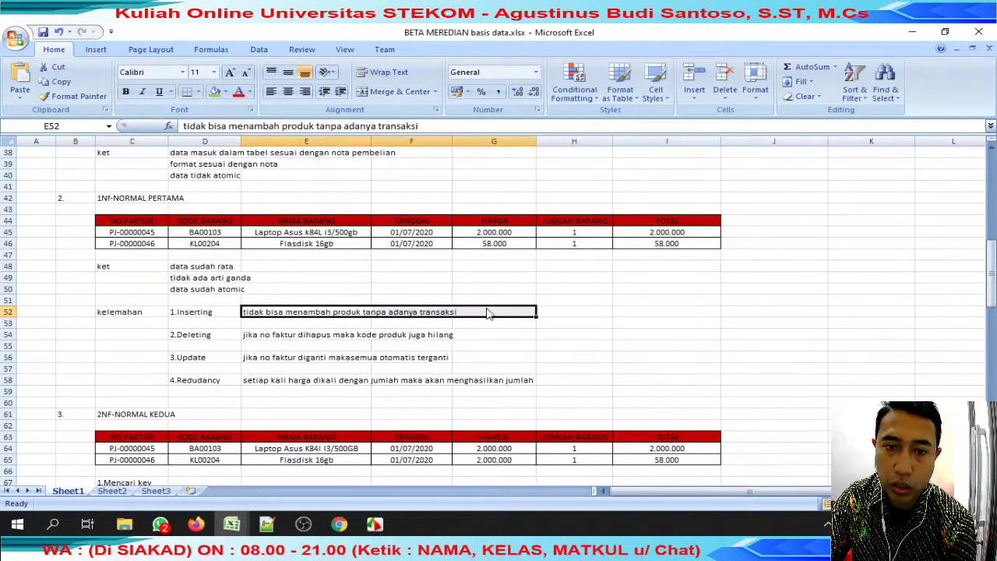
{"action": "left_click_drag", "start_coordinate": [263, 312], "coordinate": [431, 312]}
{"action": "left_click_drag", "start_coordinate": [252, 335], "coordinate": [491, 339]}
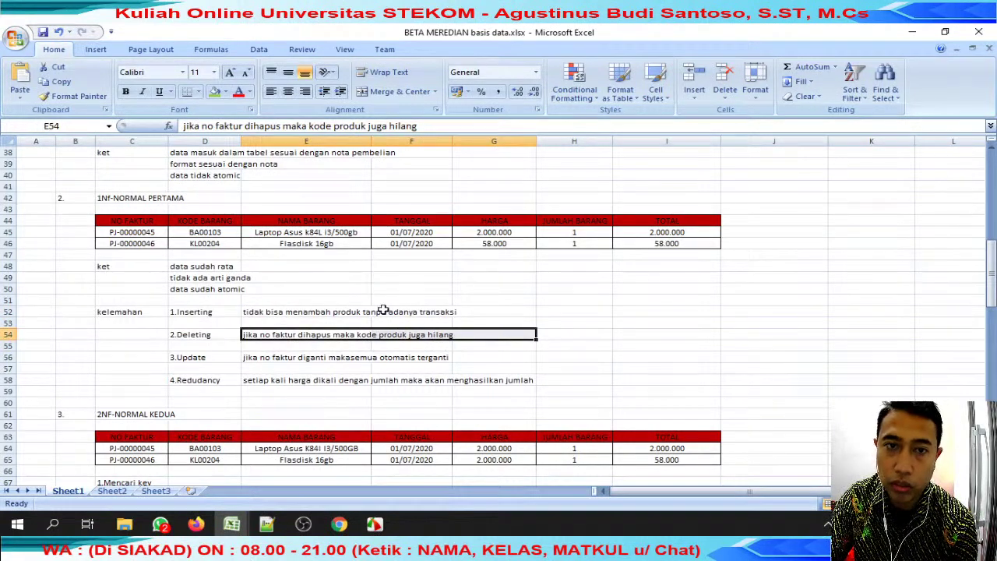
{"action": "left_click_drag", "start_coordinate": [137, 231], "coordinate": [138, 245]}
{"action": "left_click_drag", "start_coordinate": [238, 359], "coordinate": [571, 358]}
{"action": "left_click_drag", "start_coordinate": [232, 389], "coordinate": [508, 382]}
{"action": "scroll", "coordinate": [494, 383], "scroll_direction": "down", "scroll_amount": 3}
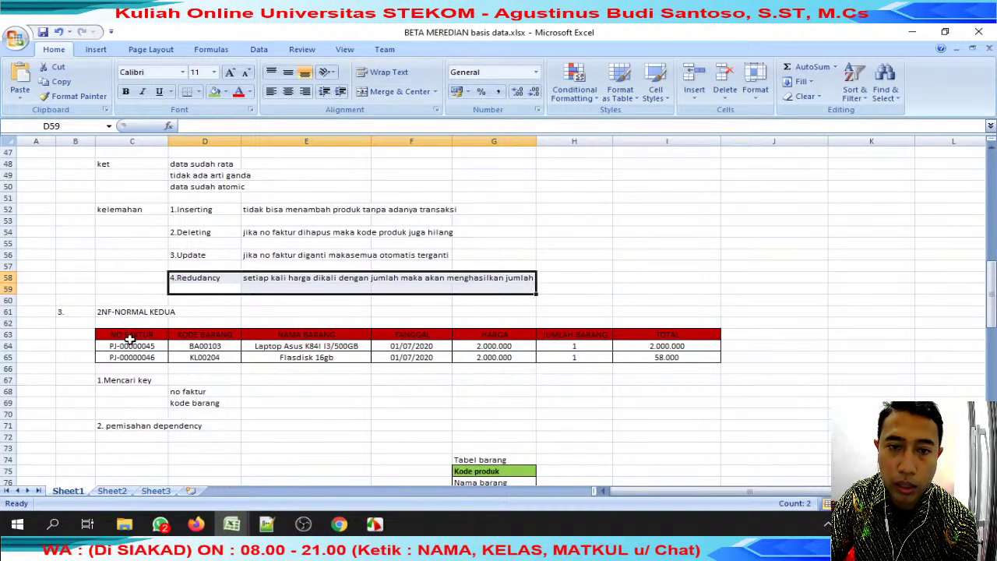
Inspect the 2NF tables' no faktur and kode barang keys.
{"action": "left_click", "coordinate": [183, 391]}
{"action": "left_click_drag", "start_coordinate": [134, 338], "coordinate": [159, 371]}
{"action": "left_click", "coordinate": [130, 322]}
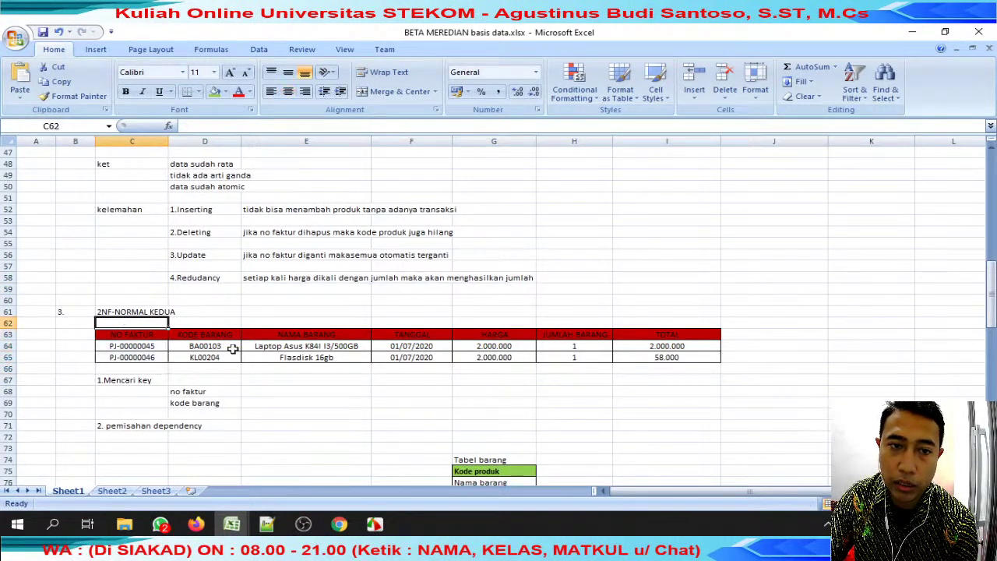
{"action": "left_click", "coordinate": [210, 402]}
{"action": "left_click", "coordinate": [206, 327]}
{"action": "scroll", "coordinate": [385, 395], "scroll_direction": "down", "scroll_amount": 3}
{"action": "left_click_drag", "start_coordinate": [113, 326], "coordinate": [501, 457]}
{"action": "scroll", "coordinate": [498, 455], "scroll_direction": "down", "scroll_amount": 3}
{"action": "scroll", "coordinate": [499, 455], "scroll_direction": "down", "scroll_amount": 4}
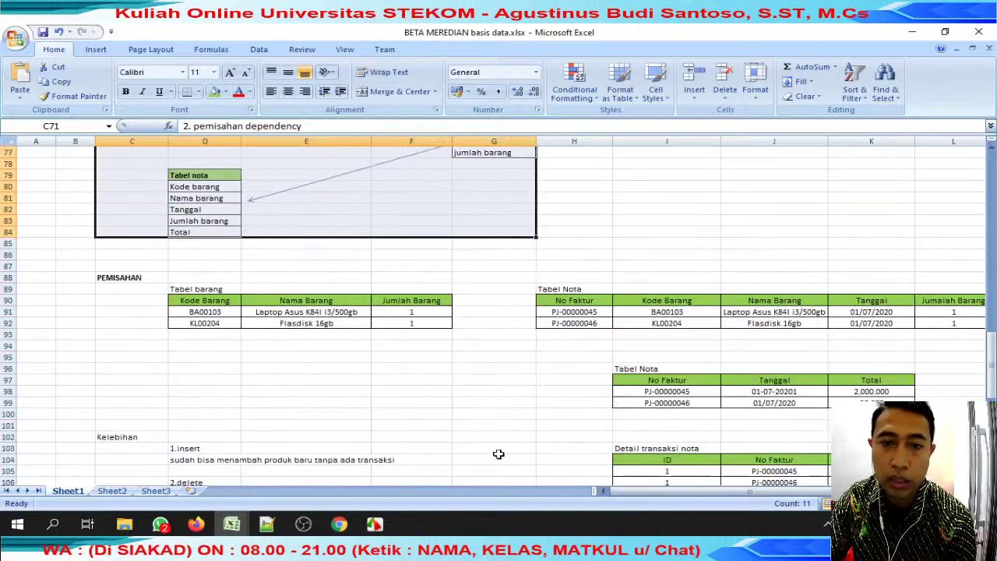
{"action": "scroll", "coordinate": [501, 447], "scroll_direction": "down", "scroll_amount": 3}
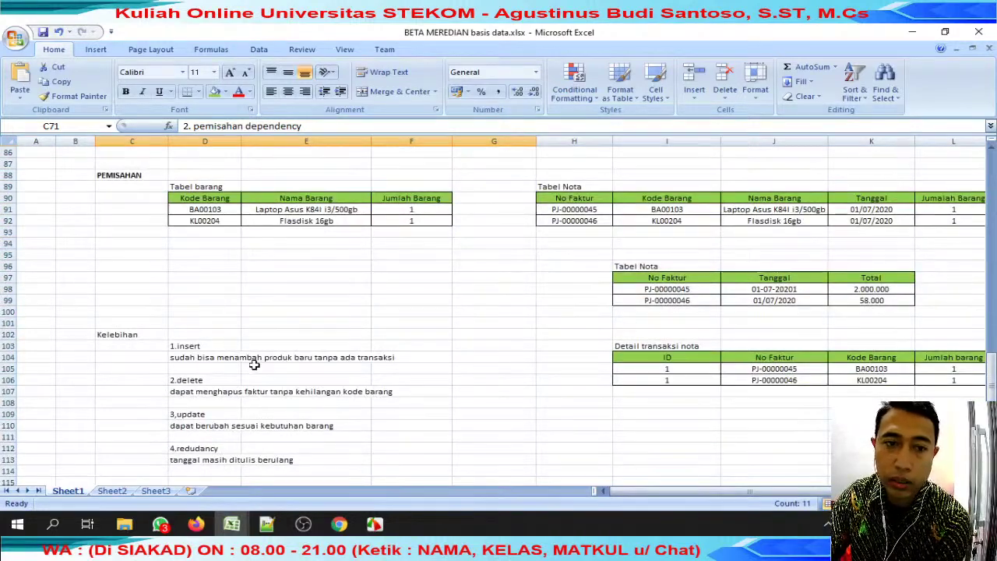
Highlight the insert, delete and update advantage notes.
{"action": "left_click_drag", "start_coordinate": [249, 362], "coordinate": [454, 364]}
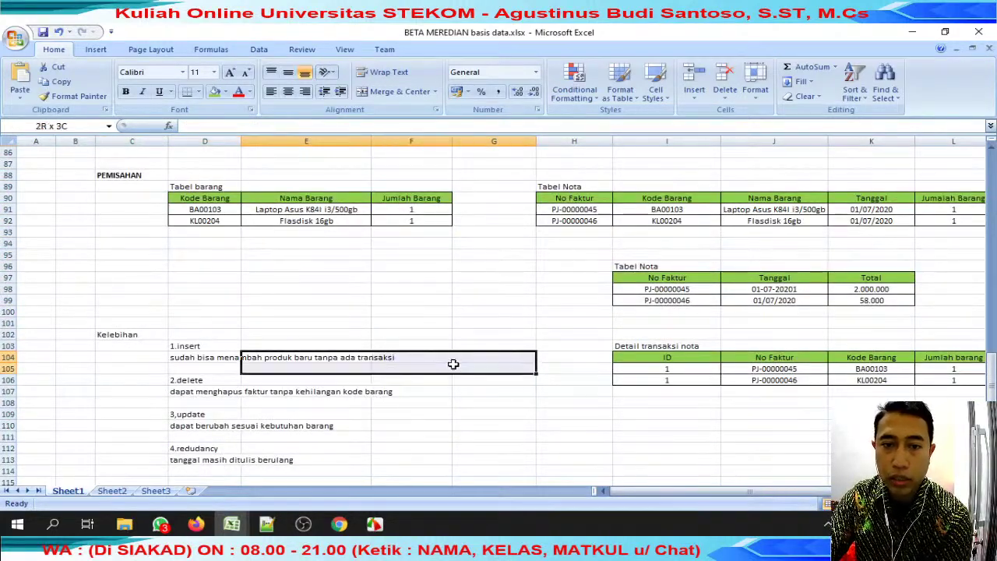
{"action": "left_click_drag", "start_coordinate": [164, 380], "coordinate": [418, 397]}
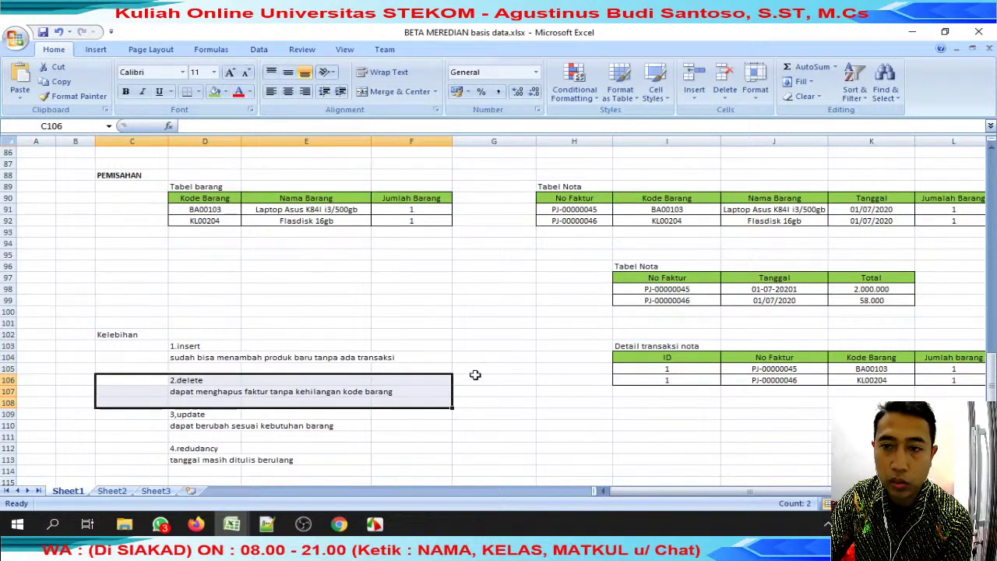
{"action": "left_click", "coordinate": [658, 324]}
{"action": "left_click_drag", "start_coordinate": [164, 412], "coordinate": [287, 427]}
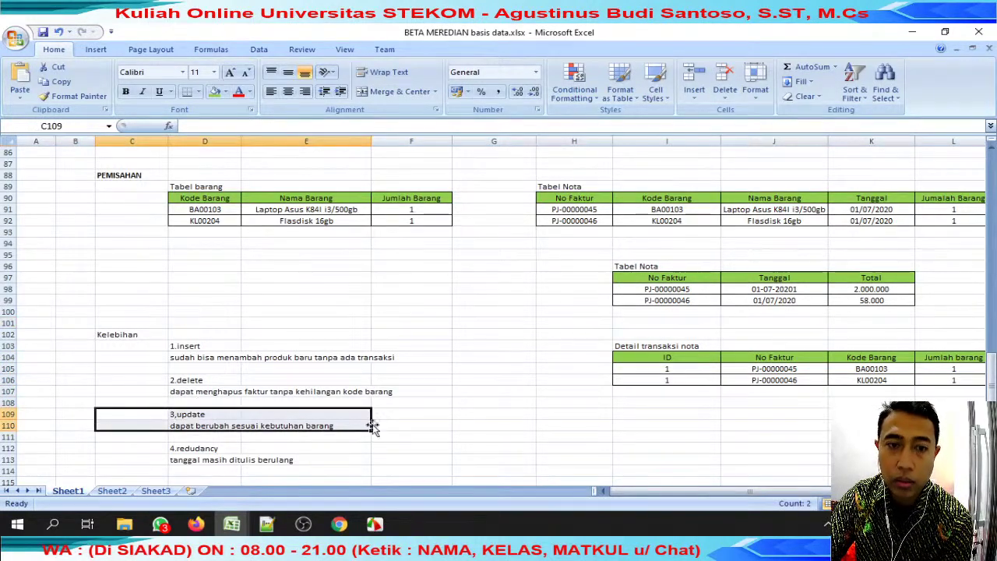
{"action": "scroll", "coordinate": [416, 398], "scroll_direction": "down", "scroll_amount": 2}
{"action": "scroll", "coordinate": [230, 406], "scroll_direction": "down", "scroll_amount": 4}
Review the 3NF Tabel Nota diagram and close the student's basis data workbook.
{"action": "left_click_drag", "start_coordinate": [205, 277], "coordinate": [530, 417]}
{"action": "scroll", "coordinate": [663, 436], "scroll_direction": "down", "scroll_amount": 2}
{"action": "left_click_drag", "start_coordinate": [721, 504], "coordinate": [721, 498]}
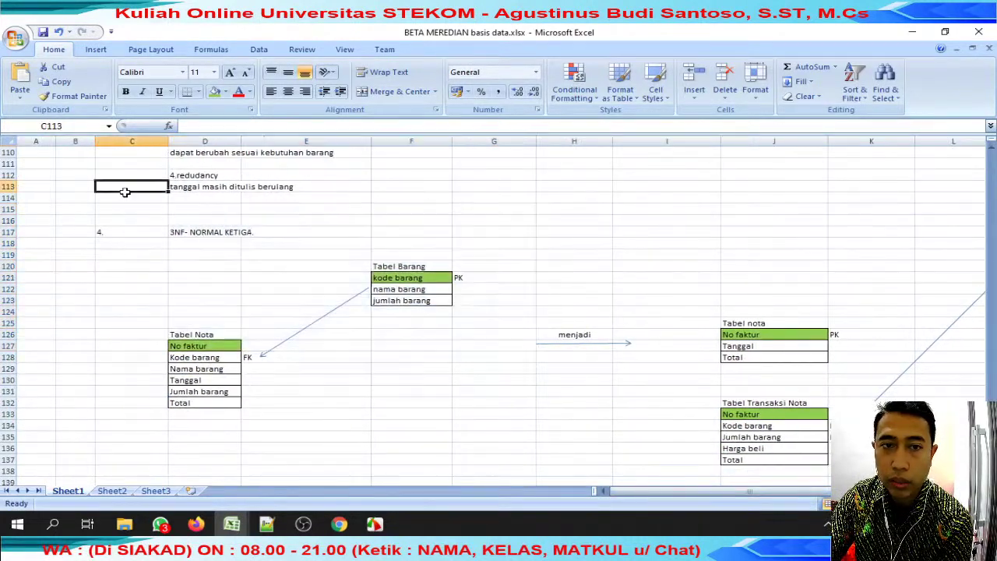
{"action": "left_click_drag", "start_coordinate": [125, 190], "coordinate": [530, 444]}
{"action": "left_click_drag", "start_coordinate": [692, 288], "coordinate": [814, 459]}
{"action": "left_click_drag", "start_coordinate": [732, 491], "coordinate": [760, 491]}
{"action": "scroll", "coordinate": [505, 401], "scroll_direction": "up", "scroll_amount": 7}
{"action": "scroll", "coordinate": [505, 401], "scroll_direction": "up", "scroll_amount": 19}
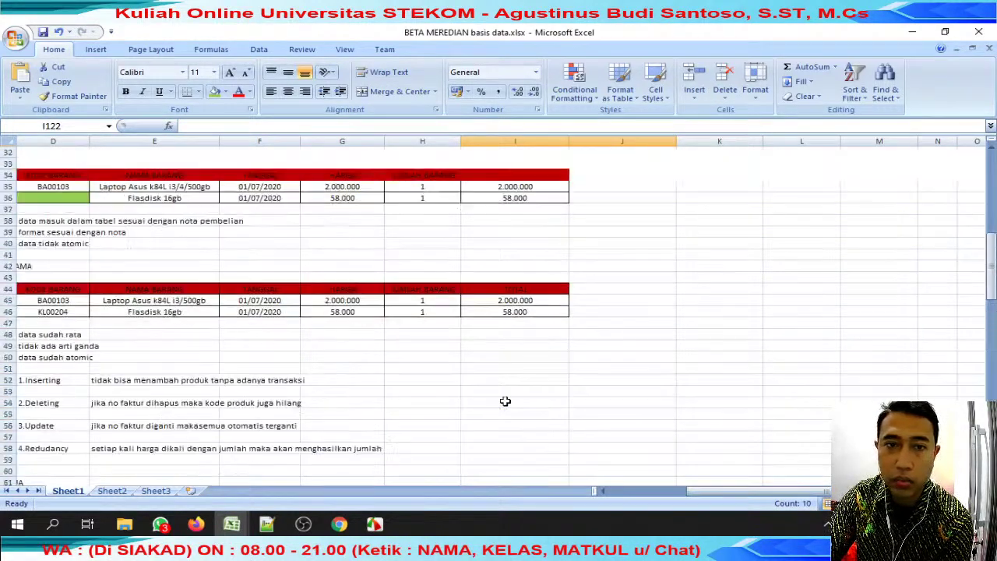
{"action": "mouse_move", "coordinate": [232, 524]}
{"action": "left_click", "coordinate": [378, 422]}
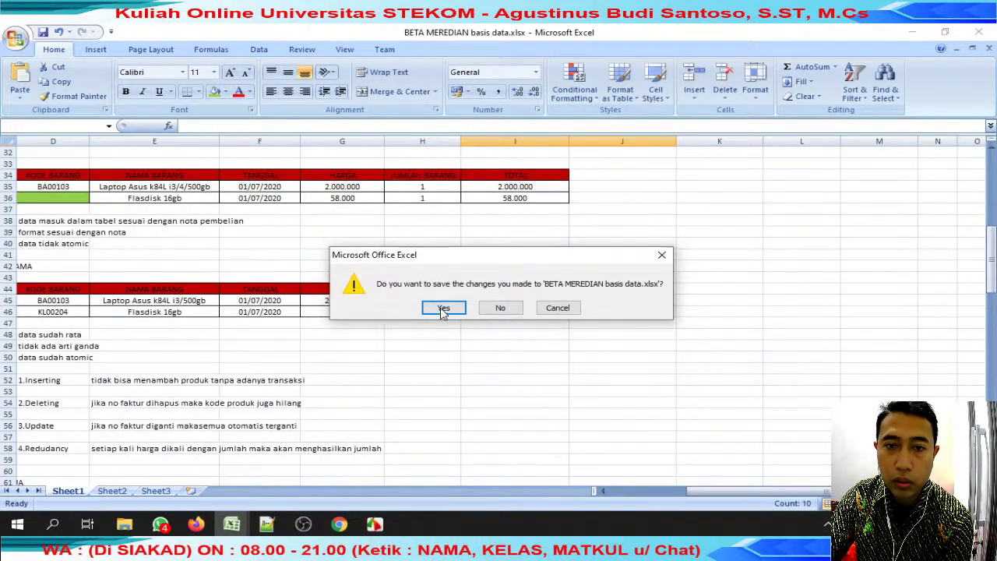
Save the student's workbook and enter a score of 100 in J32.
{"action": "left_click", "coordinate": [444, 309]}
{"action": "left_click", "coordinate": [232, 523]}
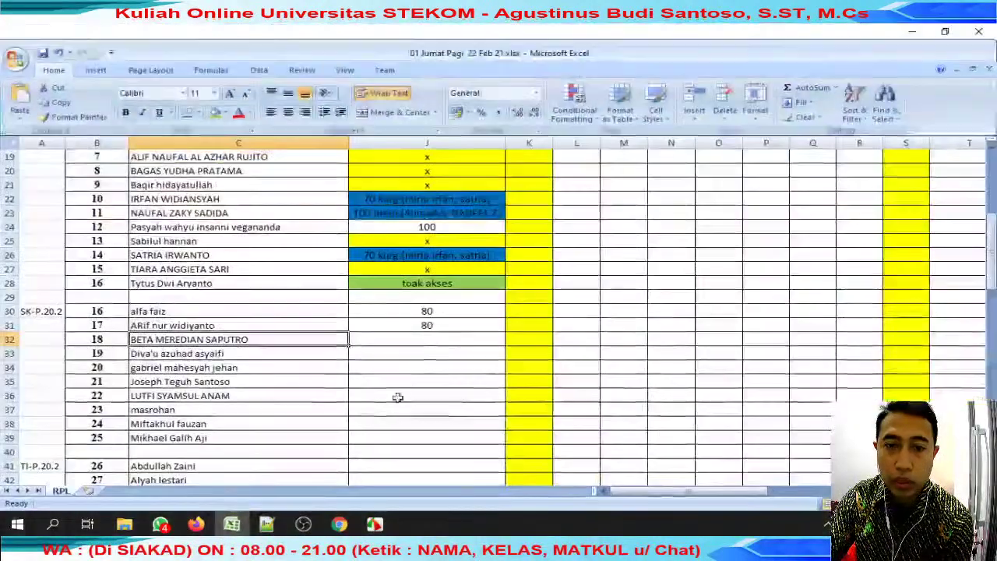
{"action": "left_click", "coordinate": [424, 340]}
{"action": "type", "text": "100"}
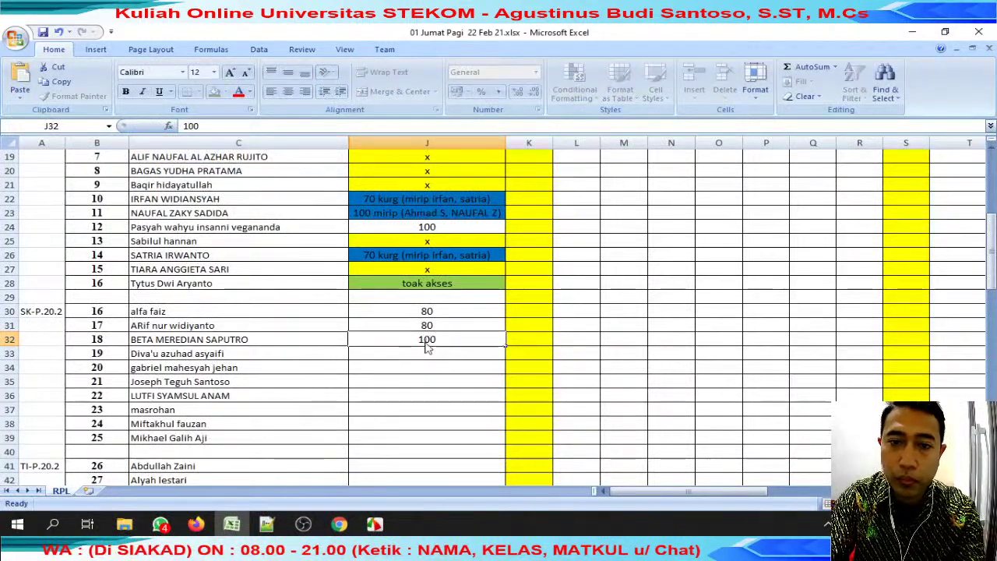
{"action": "key", "text": "Return"}
Copy the row-33 student's name and search WhatsApp chats for it.
{"action": "left_click", "coordinate": [249, 352]}
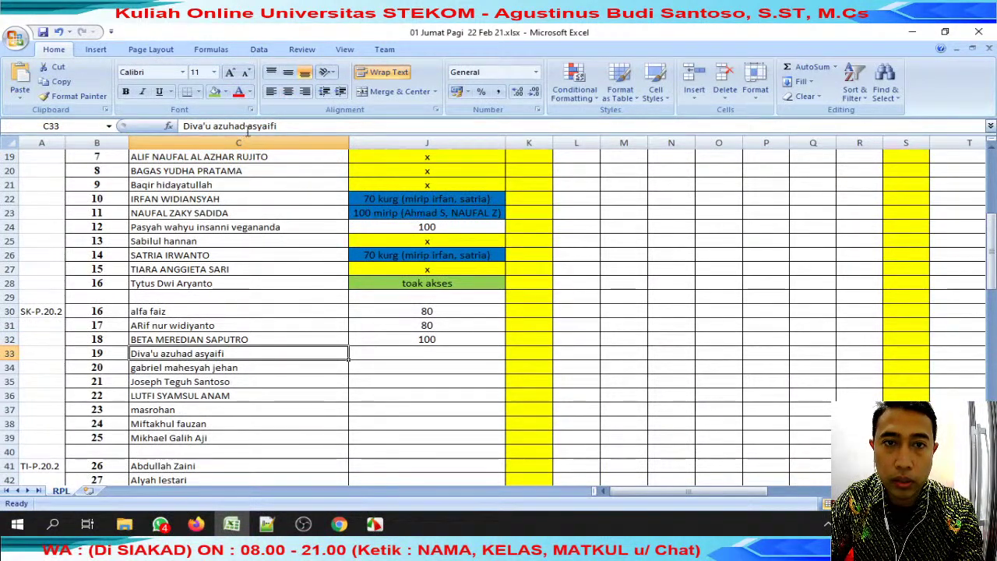
{"action": "left_click_drag", "start_coordinate": [247, 126], "coordinate": [183, 126]}
{"action": "key", "text": "ctrl+c"}
{"action": "mouse_move", "coordinate": [195, 527]}
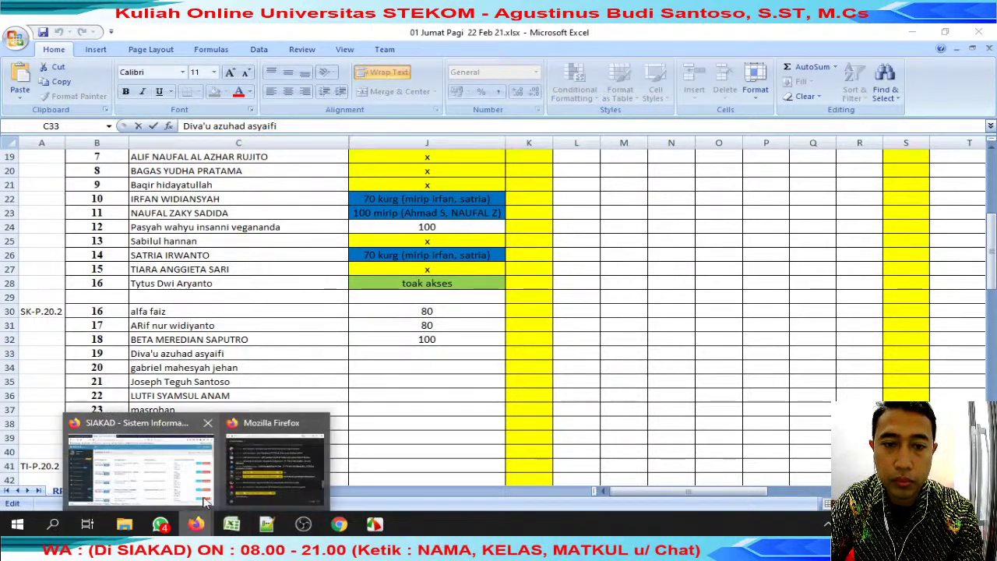
{"action": "left_click", "coordinate": [193, 466]}
{"action": "left_click", "coordinate": [159, 524]}
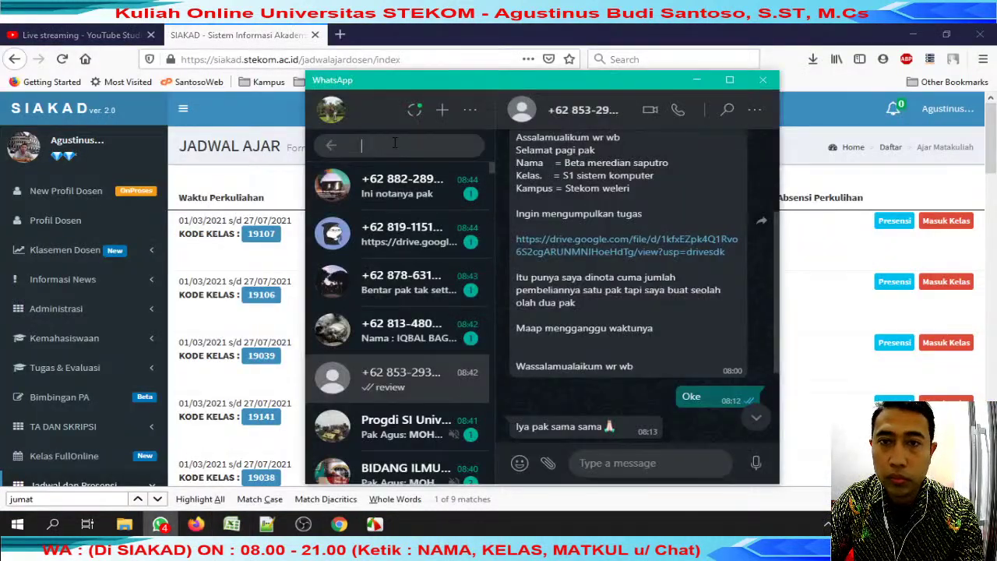
{"action": "key", "text": "ctrl+v"}
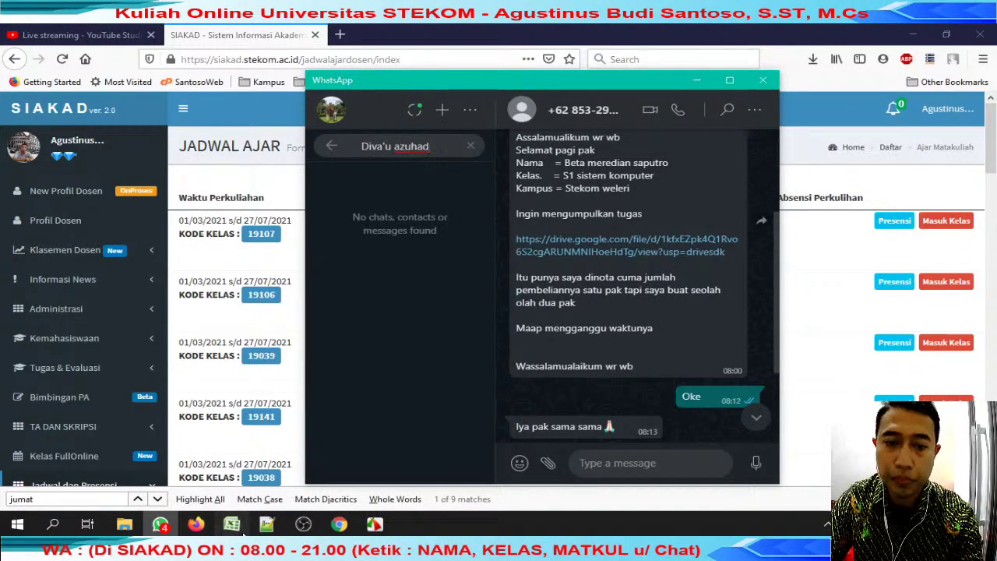
Mark J33 with the yellow 'x' copied from J25.
{"action": "left_click", "coordinate": [232, 523]}
{"action": "left_click", "coordinate": [375, 357]}
{"action": "left_click", "coordinate": [465, 228]}
{"action": "left_click", "coordinate": [464, 241]}
{"action": "key", "text": "ctrl+c"}
{"action": "left_click", "coordinate": [449, 351]}
{"action": "key", "text": "Return"}
Copy the row-34 student's name and check recent WhatsApp chats for their submission.
{"action": "left_click", "coordinate": [291, 369]}
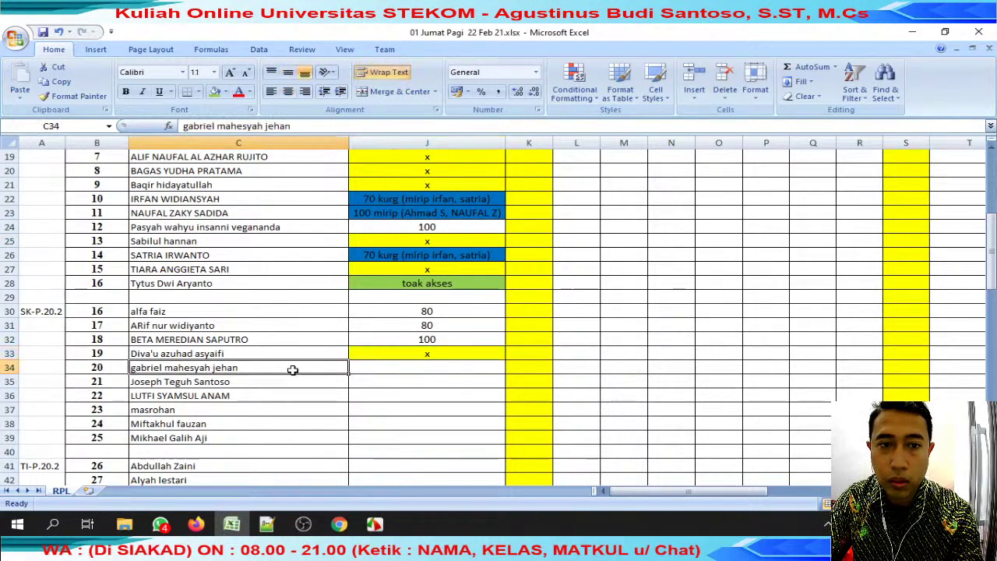
{"action": "left_click_drag", "start_coordinate": [260, 126], "coordinate": [184, 126]}
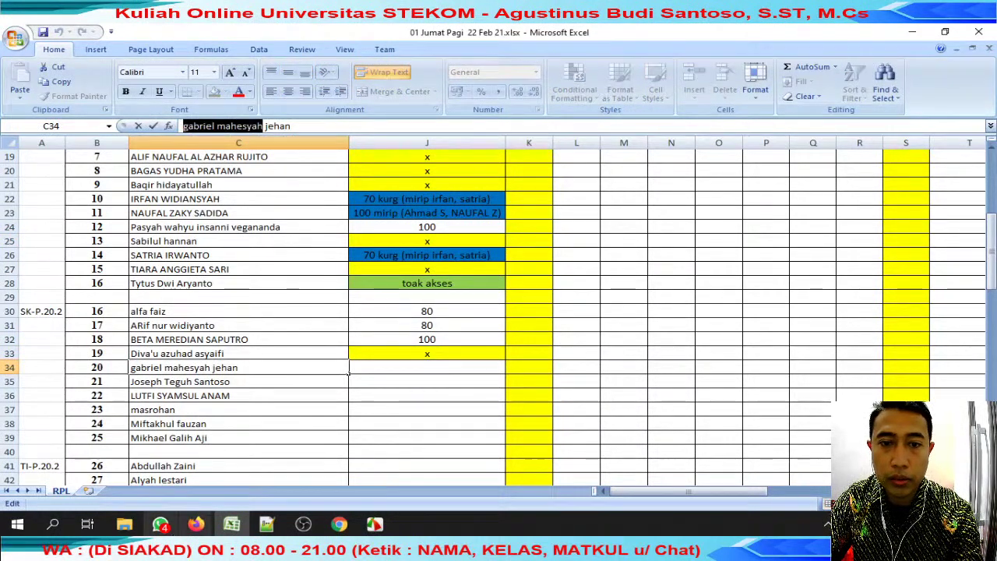
{"action": "left_click", "coordinate": [160, 524]}
{"action": "left_click", "coordinate": [472, 148]}
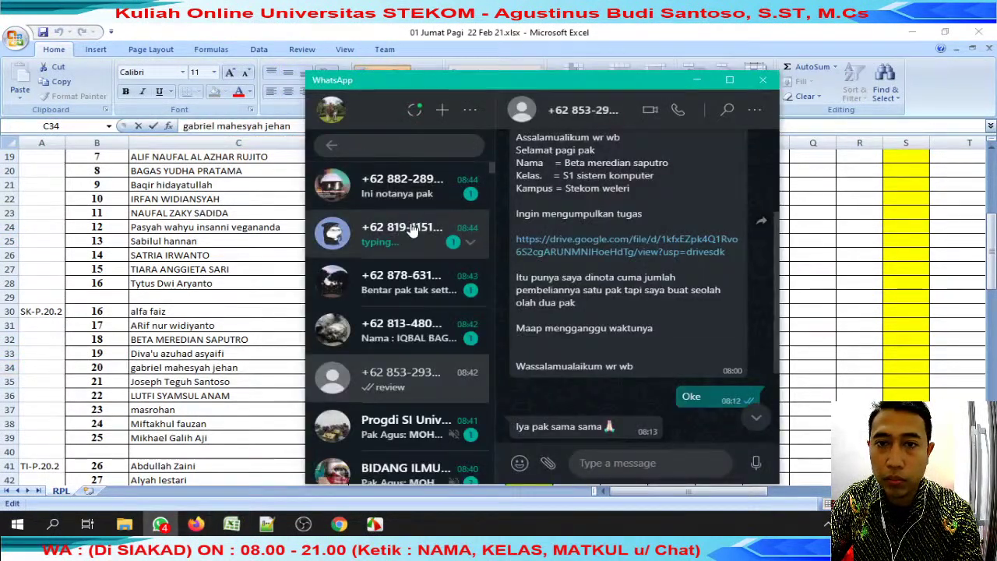
{"action": "left_click", "coordinate": [411, 231]}
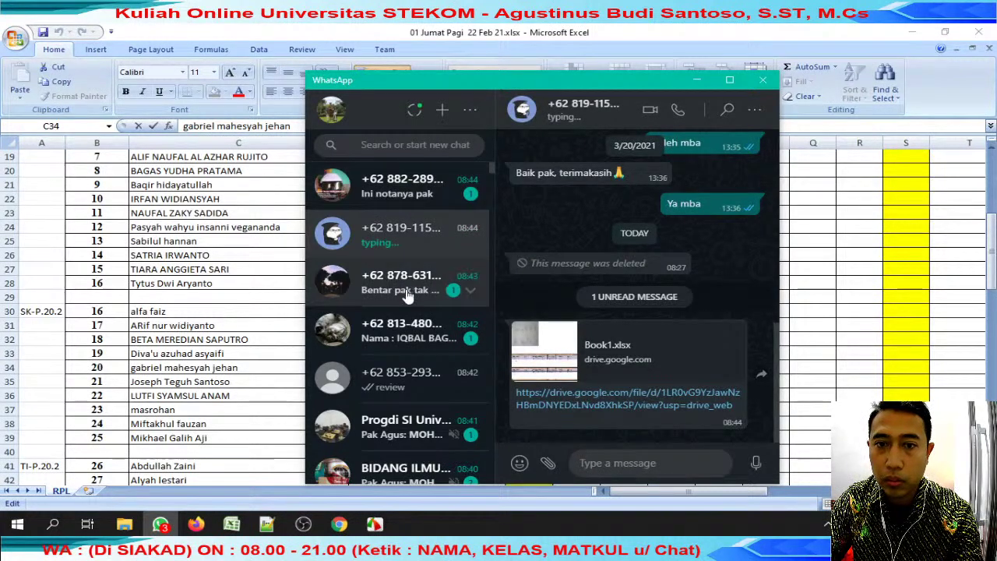
{"action": "left_click", "coordinate": [417, 273]}
{"action": "left_click", "coordinate": [265, 325]}
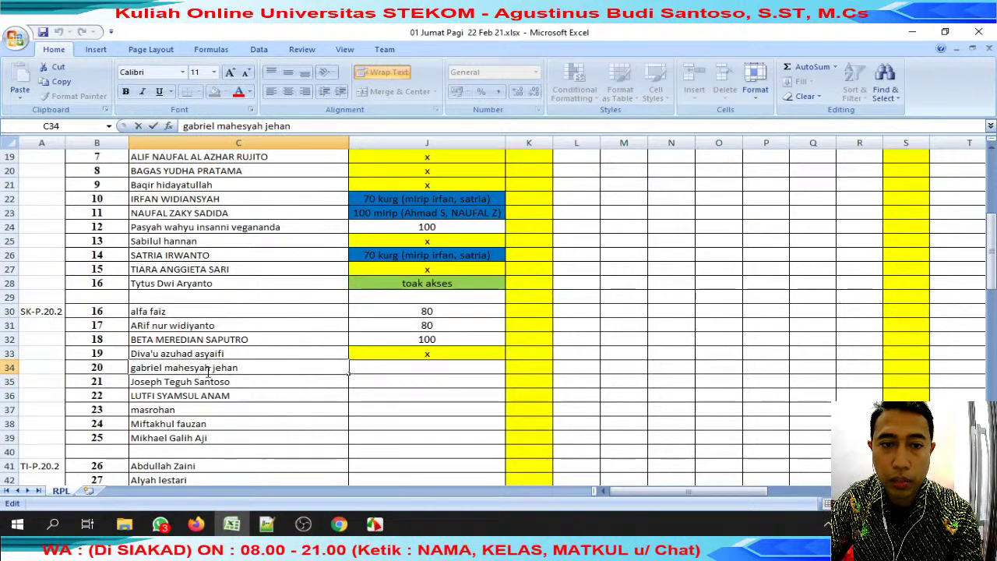
Search WhatsApp chats for the row-34 student's first names.
{"action": "left_click_drag", "start_coordinate": [210, 368], "coordinate": [131, 368]}
{"action": "left_click", "coordinate": [161, 525]}
{"action": "left_click", "coordinate": [405, 146]}
{"action": "key", "text": "ctrl+v"}
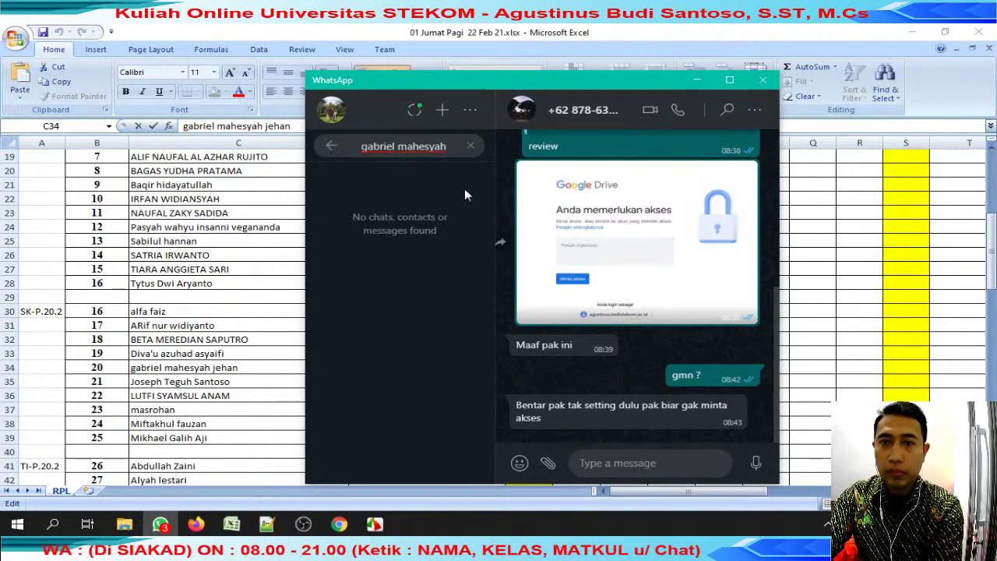
{"action": "key", "text": "alt+Tab"}
Search WhatsApp chats for the row-35 student's name.
{"action": "left_click", "coordinate": [235, 377]}
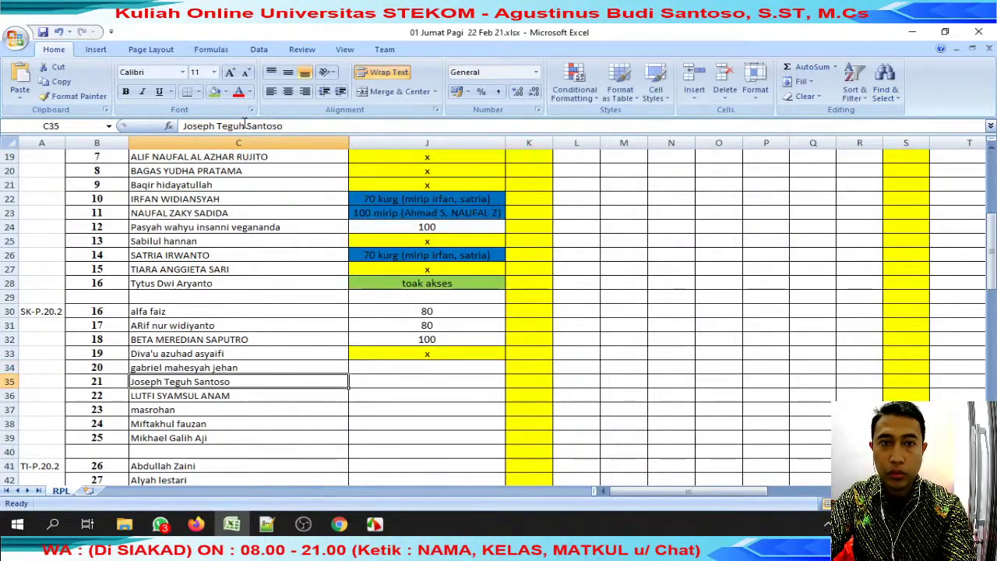
{"action": "left_click_drag", "start_coordinate": [244, 126], "coordinate": [184, 125]}
{"action": "key", "text": "alt+Tab"}
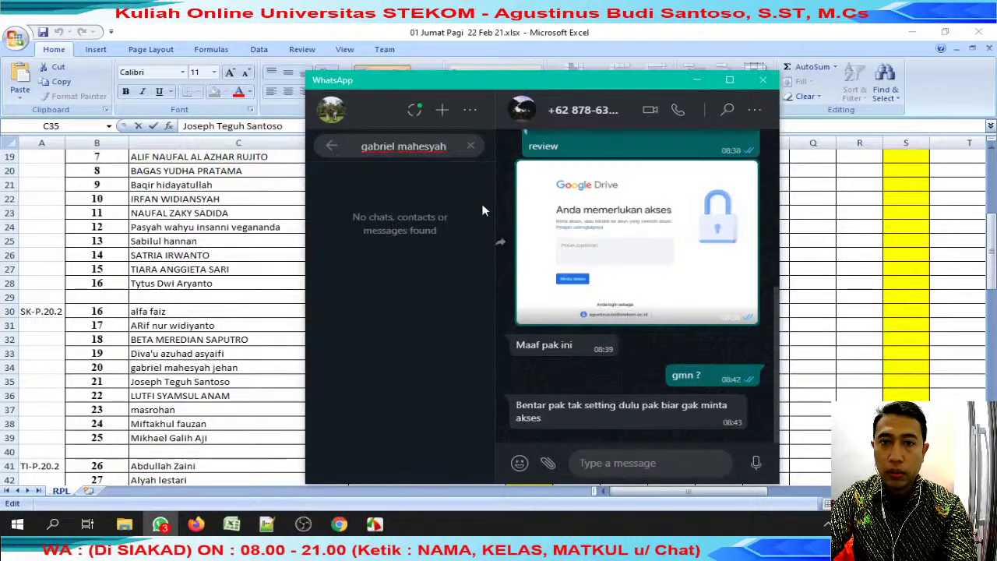
{"action": "left_click_drag", "start_coordinate": [449, 146], "coordinate": [360, 146]}
{"action": "key", "text": "ctrl+v"}
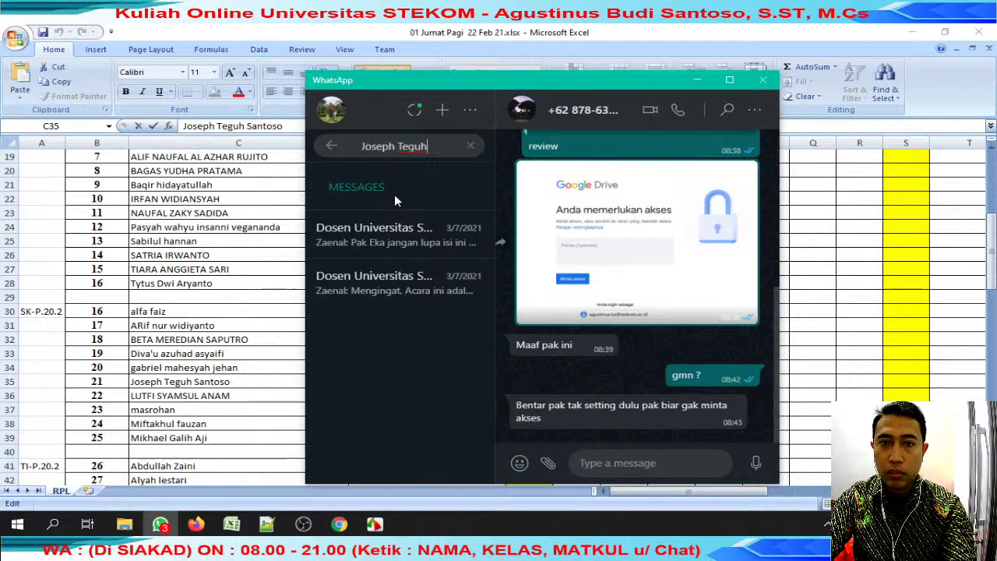
{"action": "key", "text": "alt+Tab"}
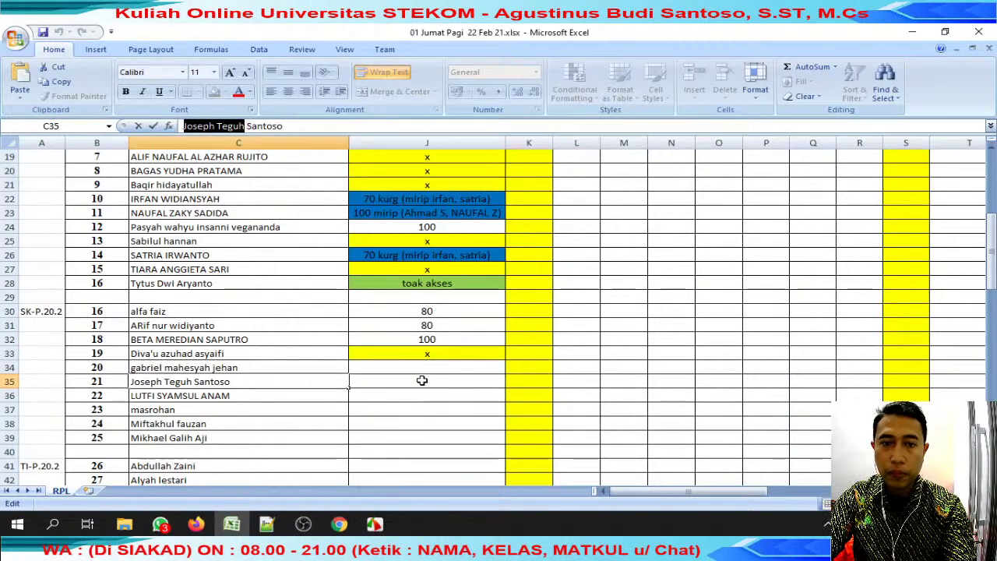
Copy the 'x' from J33 into J34 and J35 for the missing submissions.
{"action": "left_click", "coordinate": [422, 357]}
{"action": "key", "text": "ctrl+c"}
{"action": "left_click_drag", "start_coordinate": [420, 368], "coordinate": [423, 380]}
{"action": "key", "text": "ctrl+v"}
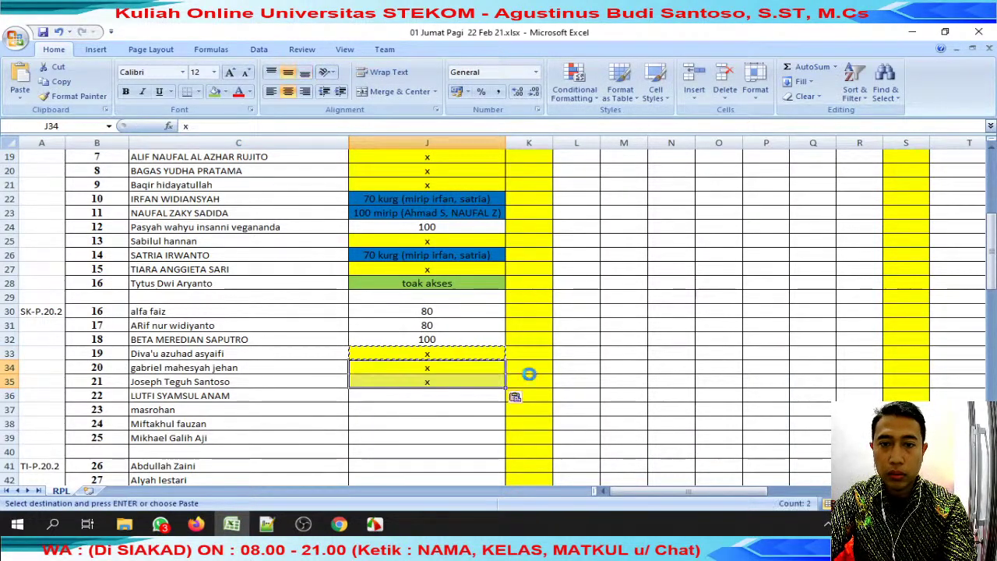
Search WhatsApp for the C36 student's name and open their chat.
{"action": "left_click", "coordinate": [253, 394]}
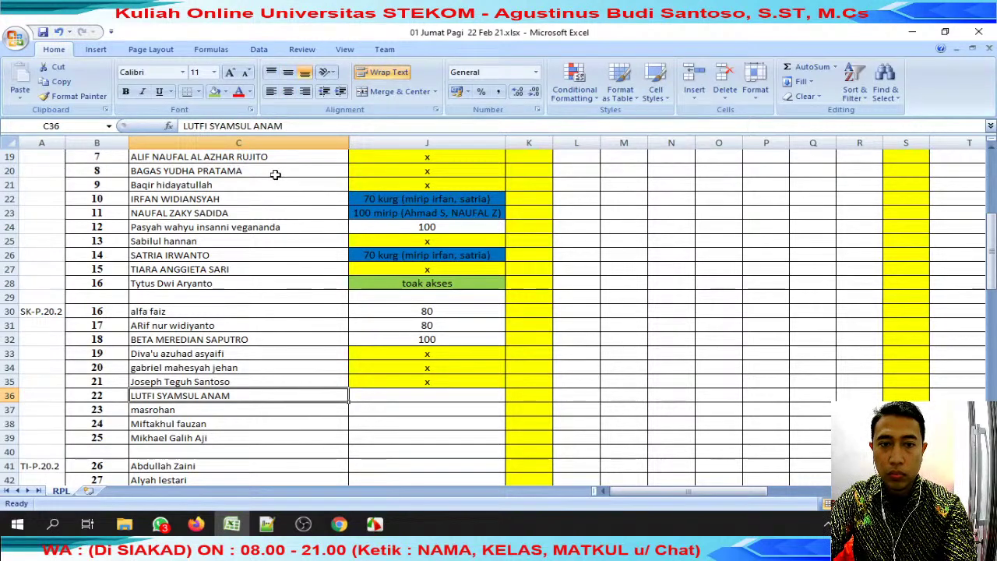
{"action": "left_click_drag", "start_coordinate": [285, 126], "coordinate": [184, 125]}
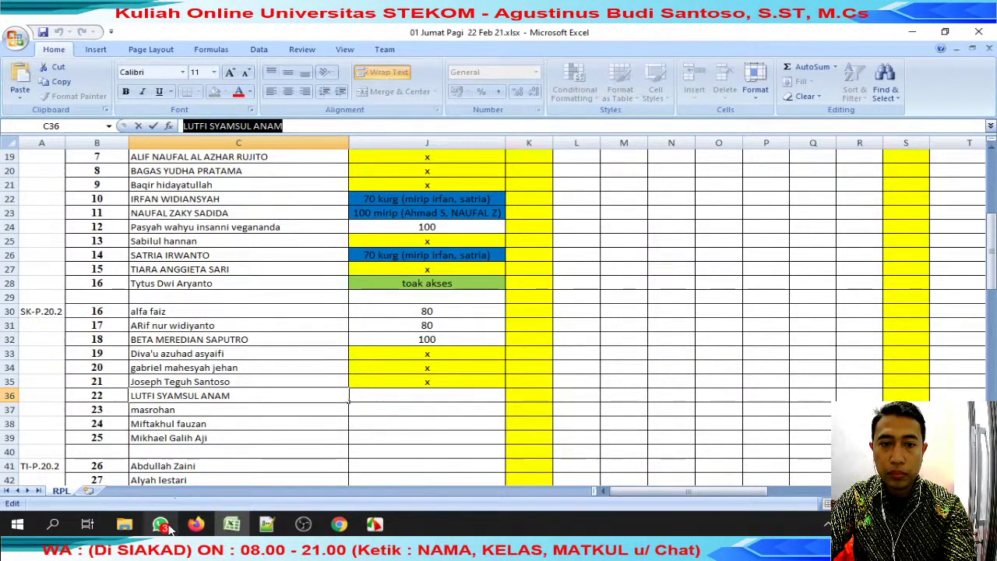
{"action": "left_click", "coordinate": [161, 524]}
{"action": "key", "text": "ctrl+v"}
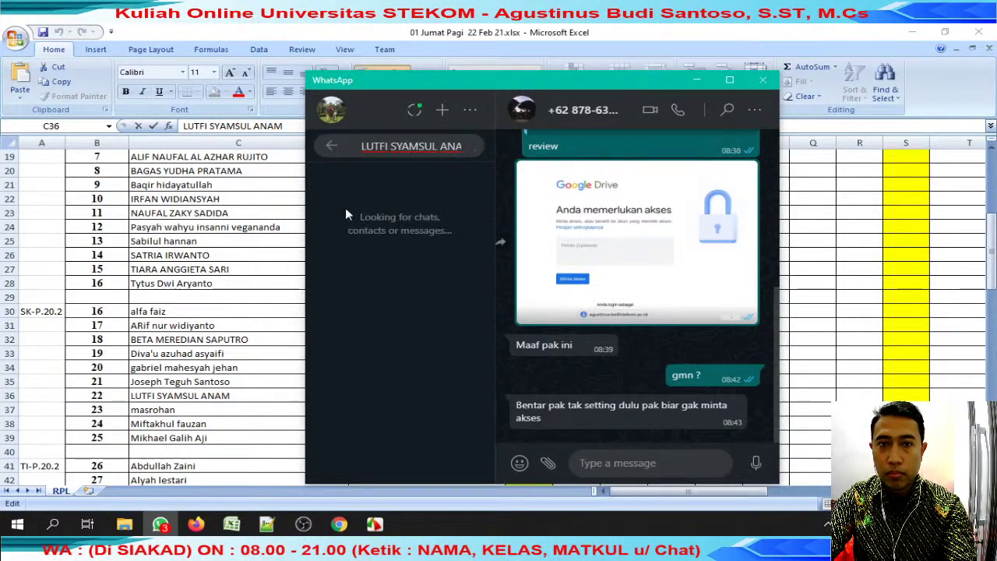
{"action": "left_click", "coordinate": [374, 248]}
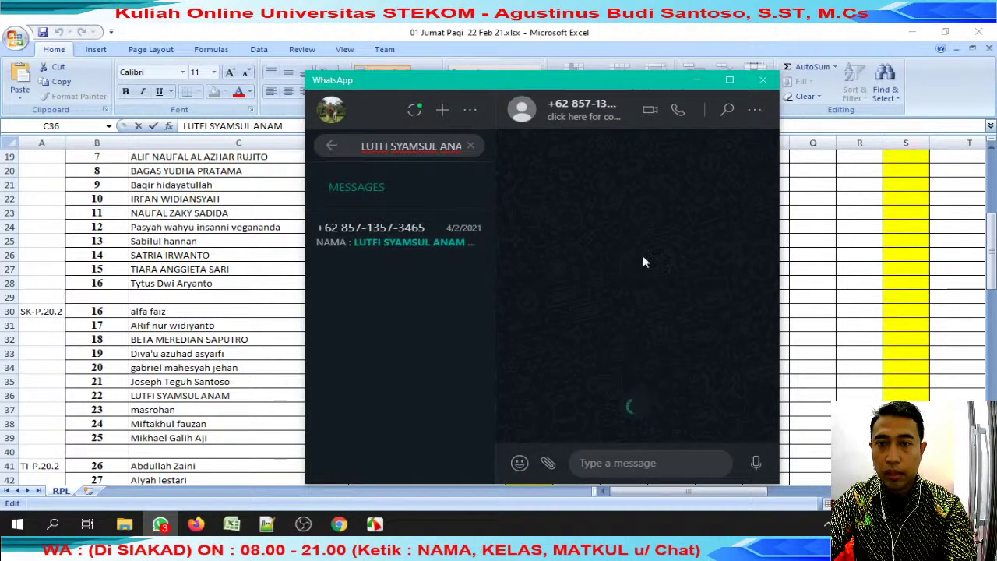
Reply 'review' to the student's spreadsheet submission message.
{"action": "left_click", "coordinate": [732, 217]}
{"action": "left_click", "coordinate": [693, 261]}
{"action": "type", "text": "rev"}
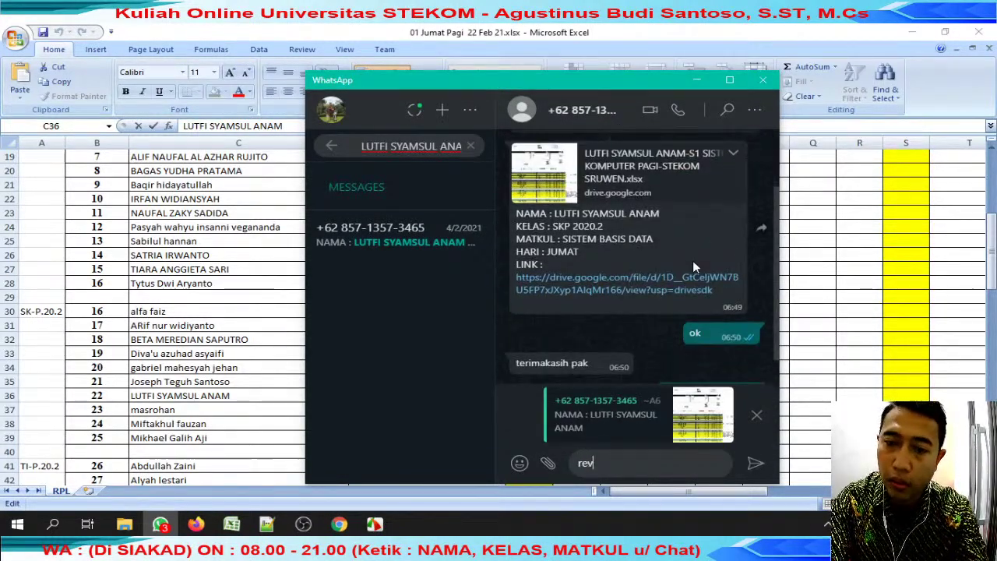
{"action": "key", "text": "Return"}
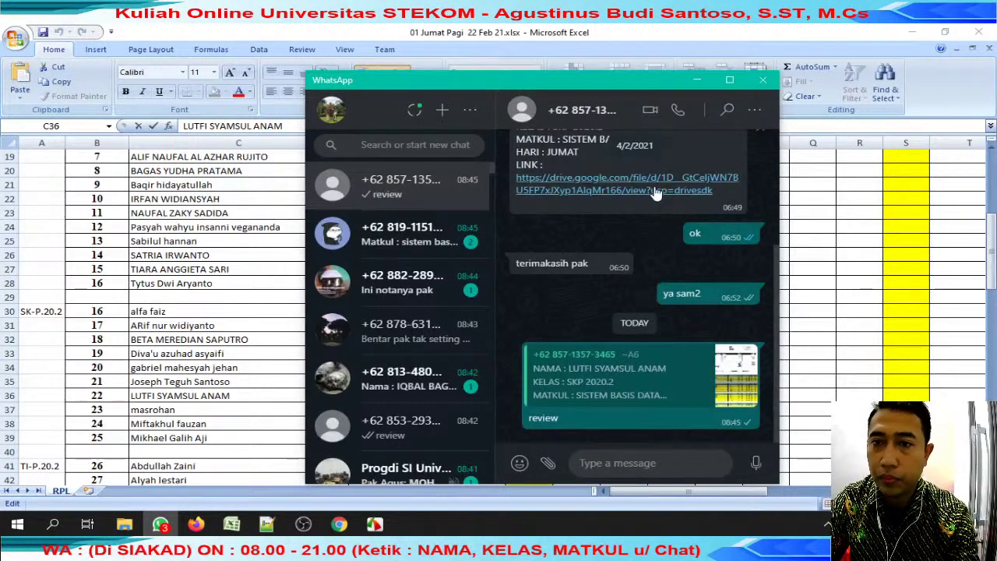
{"action": "left_click", "coordinate": [657, 193]}
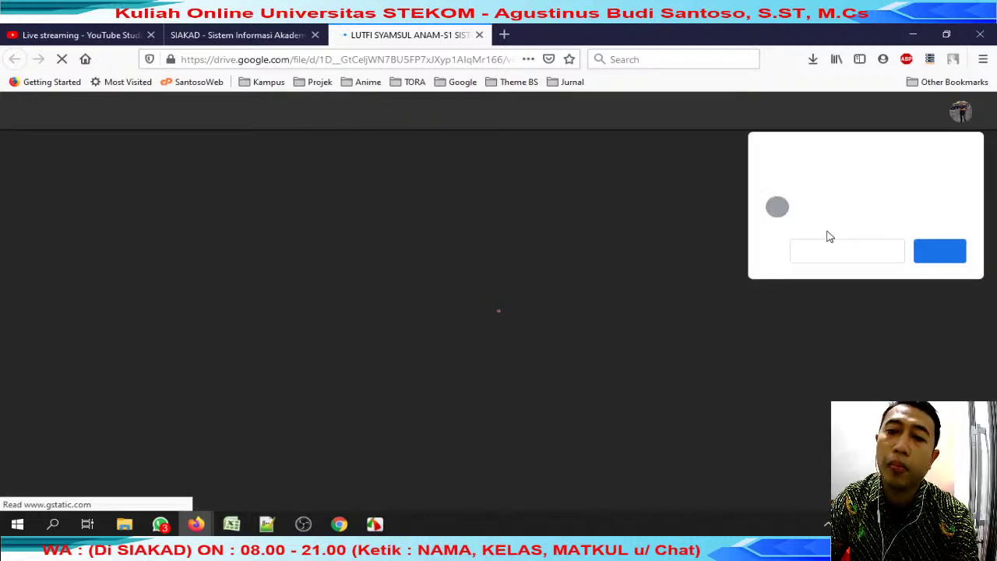
Download the submitted spreadsheet from Google Drive into Desktop\review jumat.
{"action": "left_click", "coordinate": [927, 257]}
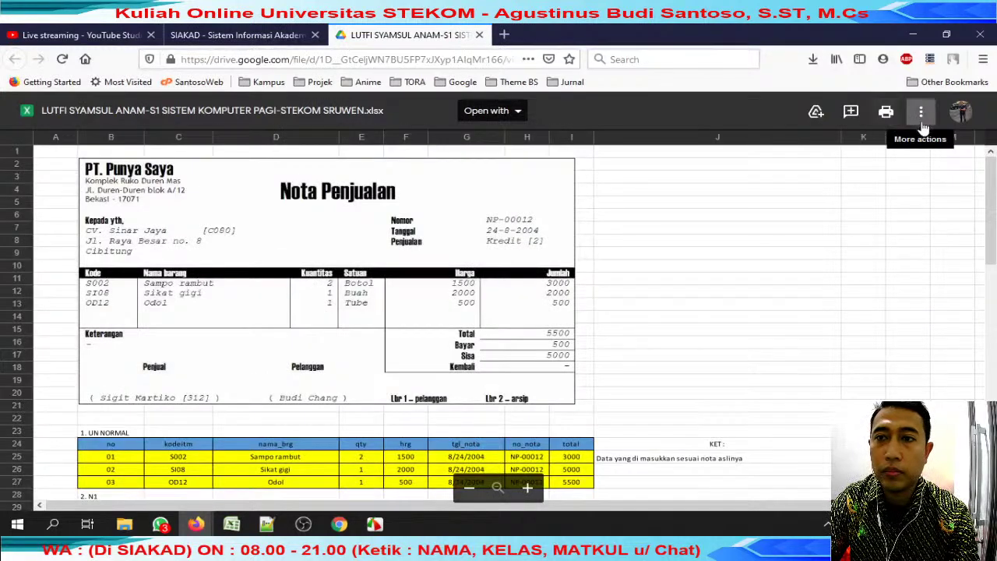
{"action": "left_click", "coordinate": [921, 116]}
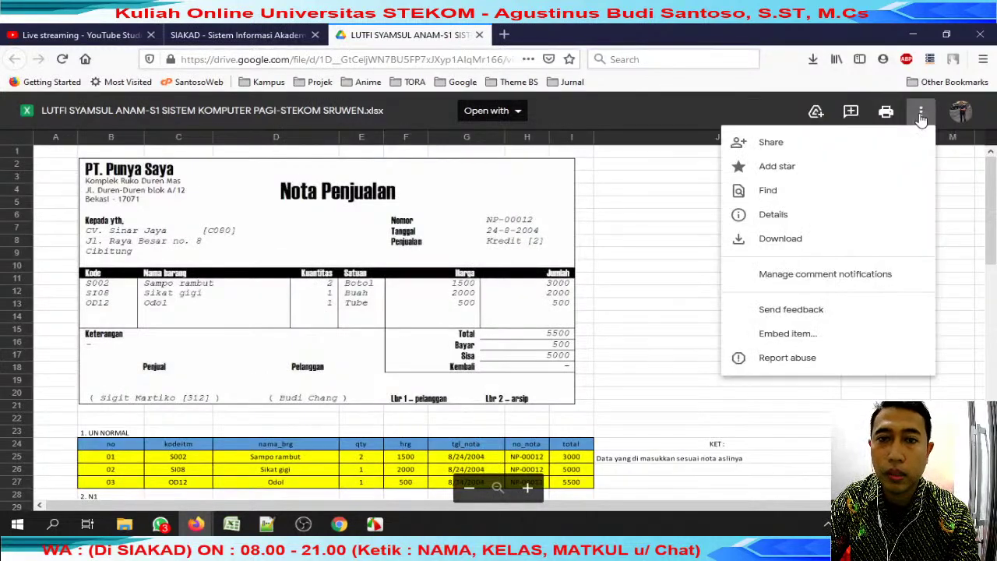
{"action": "left_click", "coordinate": [847, 239]}
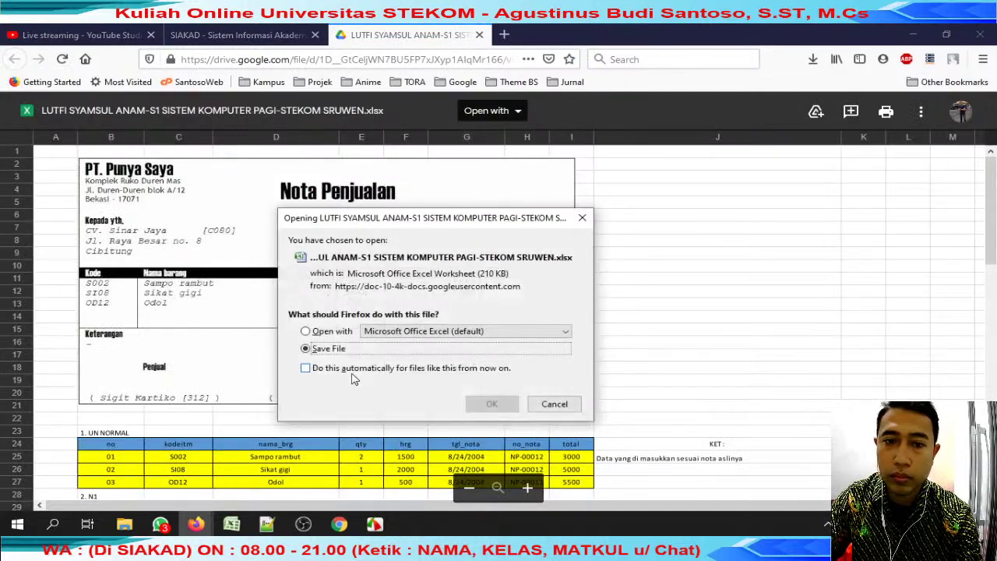
{"action": "left_click", "coordinate": [493, 403]}
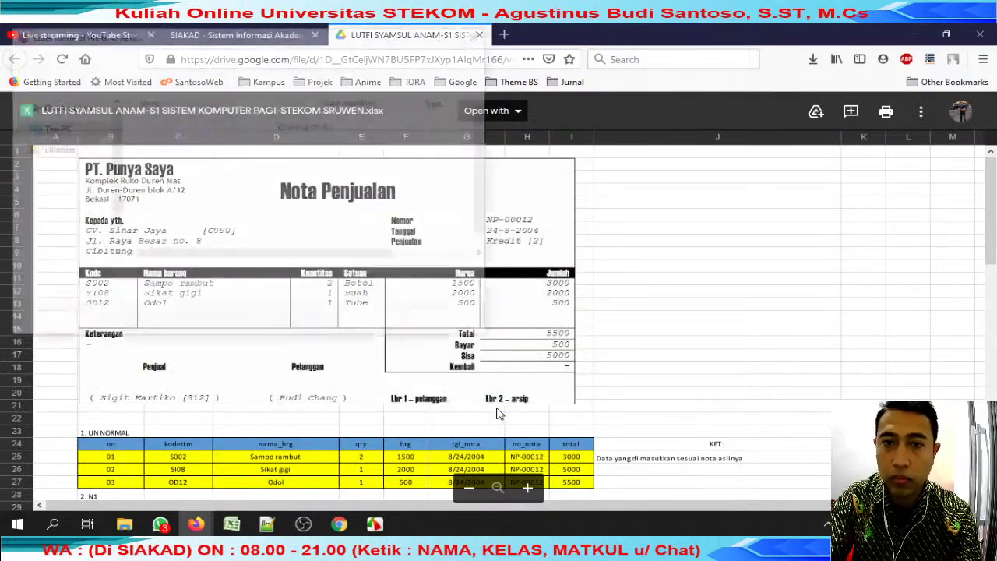
{"action": "key", "text": "Home"}
{"action": "key", "text": "ctrl+v"}
{"action": "key", "text": "ctrl+z"}
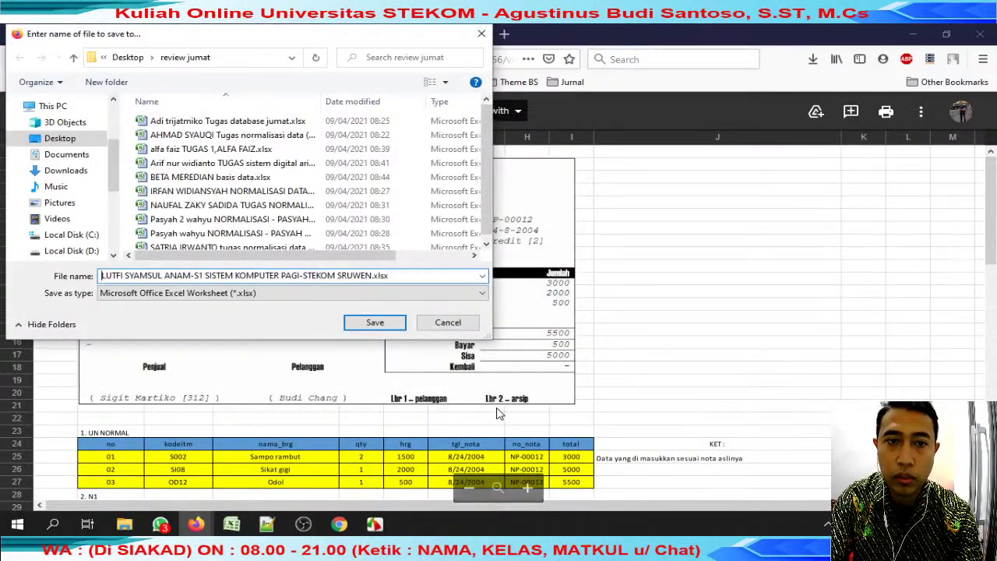
{"action": "key", "text": "Return"}
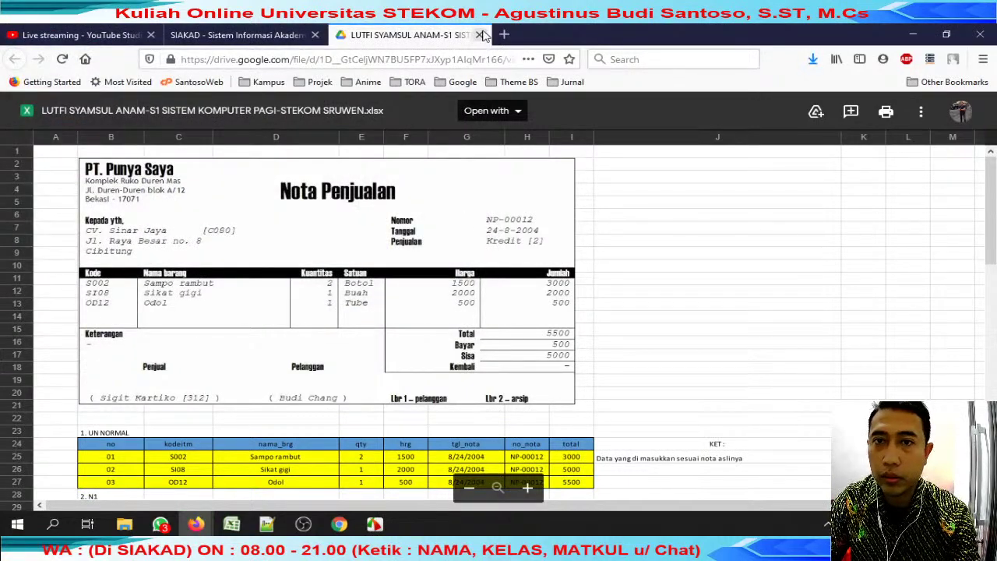
Close the Drive tab and open the downloaded spreadsheet from Firefox downloads.
{"action": "left_click", "coordinate": [481, 36]}
{"action": "left_click", "coordinate": [813, 60]}
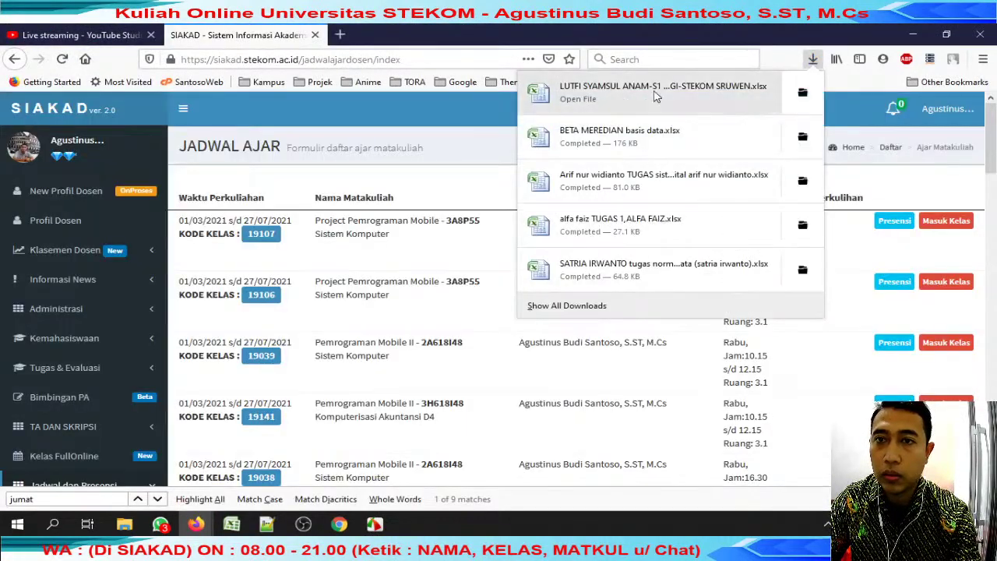
{"action": "left_click", "coordinate": [654, 96]}
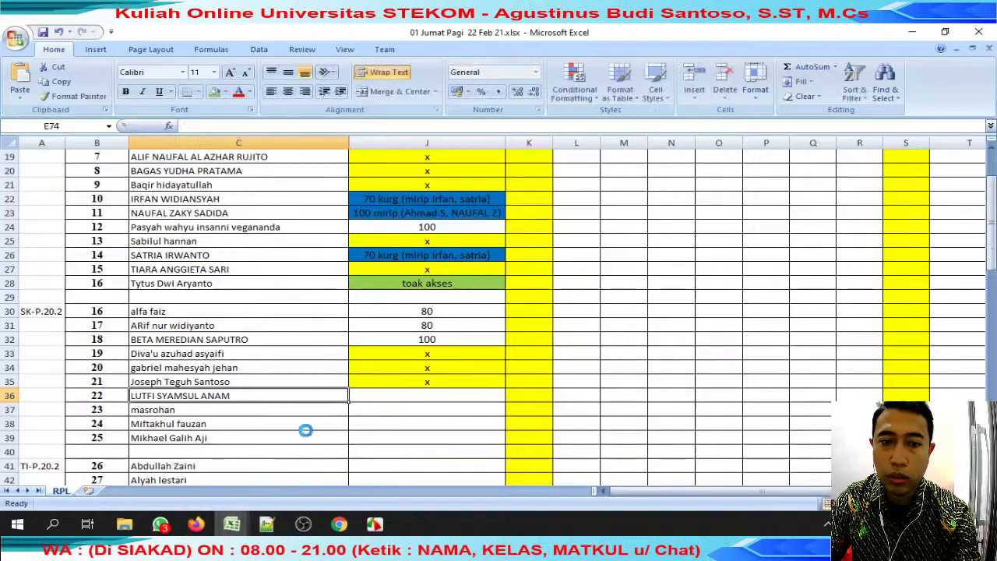
Scroll through the student's submitted normalization worksheet.
{"action": "scroll", "coordinate": [285, 278], "scroll_direction": "up", "scroll_amount": 16}
{"action": "scroll", "coordinate": [289, 281], "scroll_direction": "down", "scroll_amount": 16}
{"action": "scroll", "coordinate": [288, 280], "scroll_direction": "down", "scroll_amount": 6}
{"action": "scroll", "coordinate": [290, 281], "scroll_direction": "up", "scroll_amount": 3}
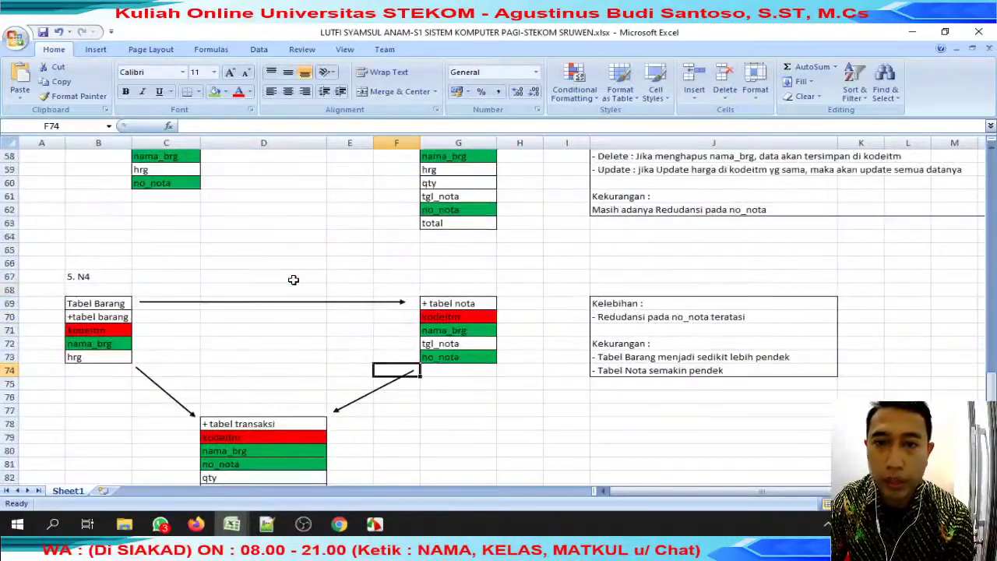
{"action": "left_click", "coordinate": [313, 290]}
{"action": "scroll", "coordinate": [313, 291], "scroll_direction": "up", "scroll_amount": 4}
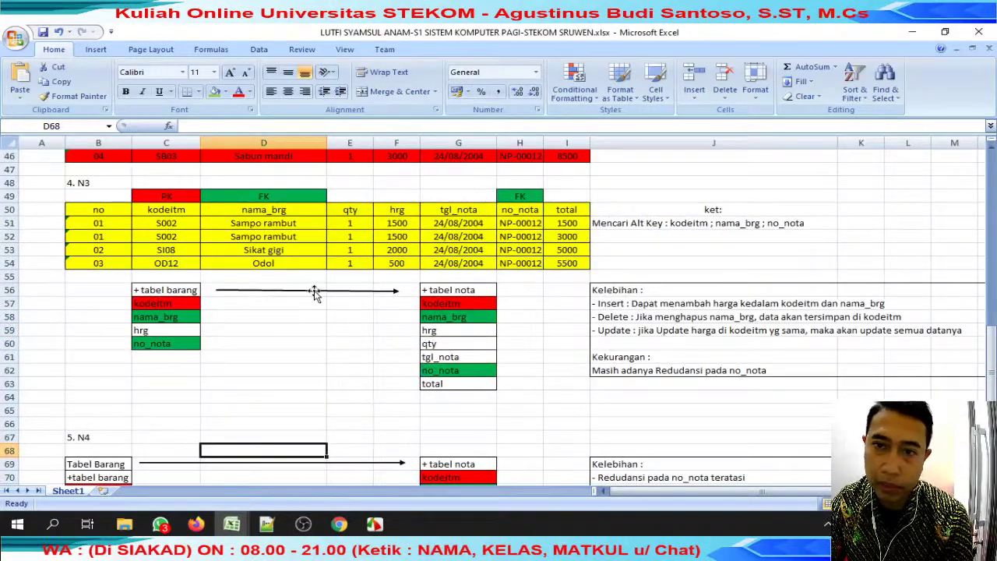
{"action": "scroll", "coordinate": [317, 296], "scroll_direction": "up", "scroll_amount": 15}
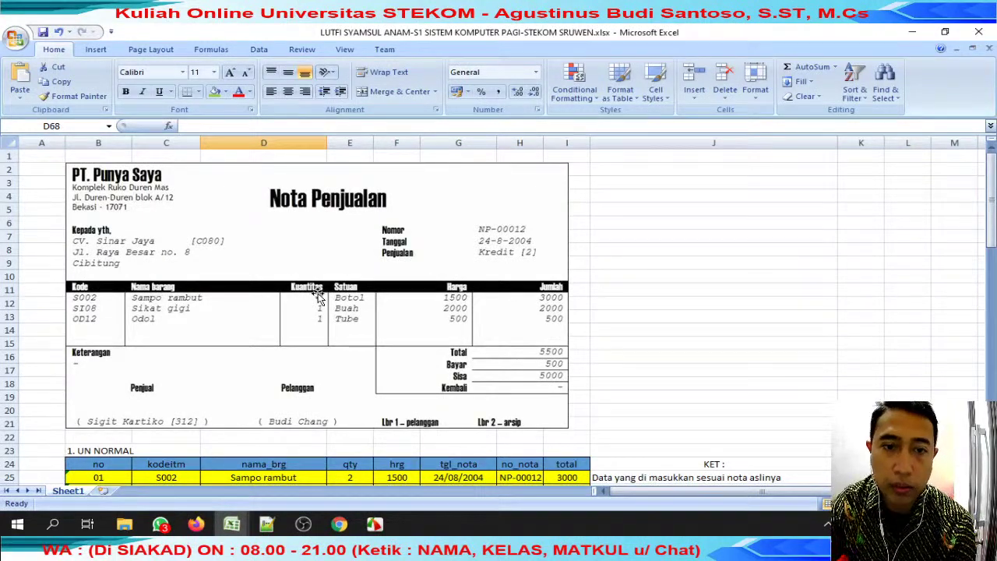
{"action": "scroll", "coordinate": [318, 296], "scroll_direction": "down", "scroll_amount": 2}
{"action": "scroll", "coordinate": [307, 248], "scroll_direction": "up", "scroll_amount": 2}
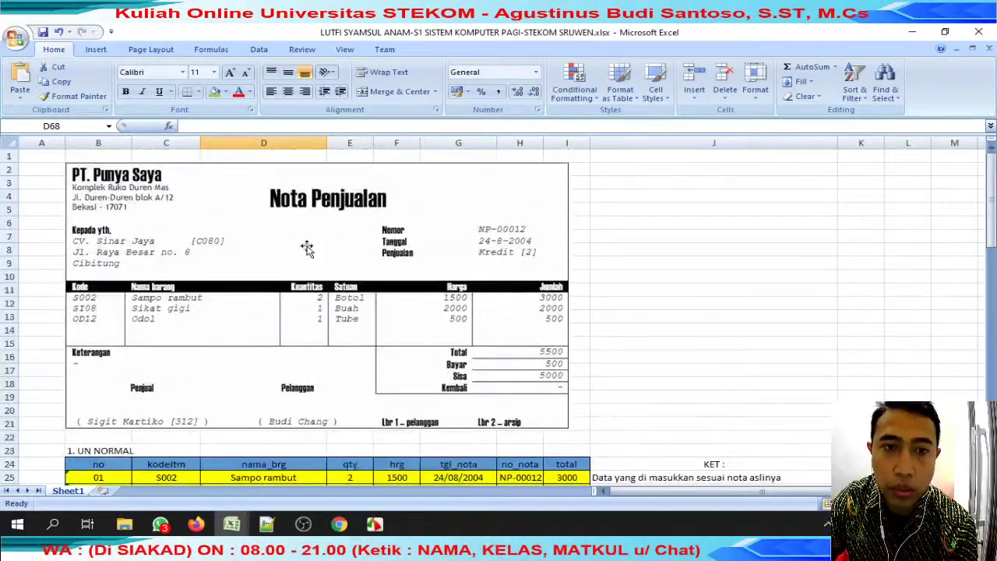
{"action": "scroll", "coordinate": [307, 242], "scroll_direction": "down", "scroll_amount": 3}
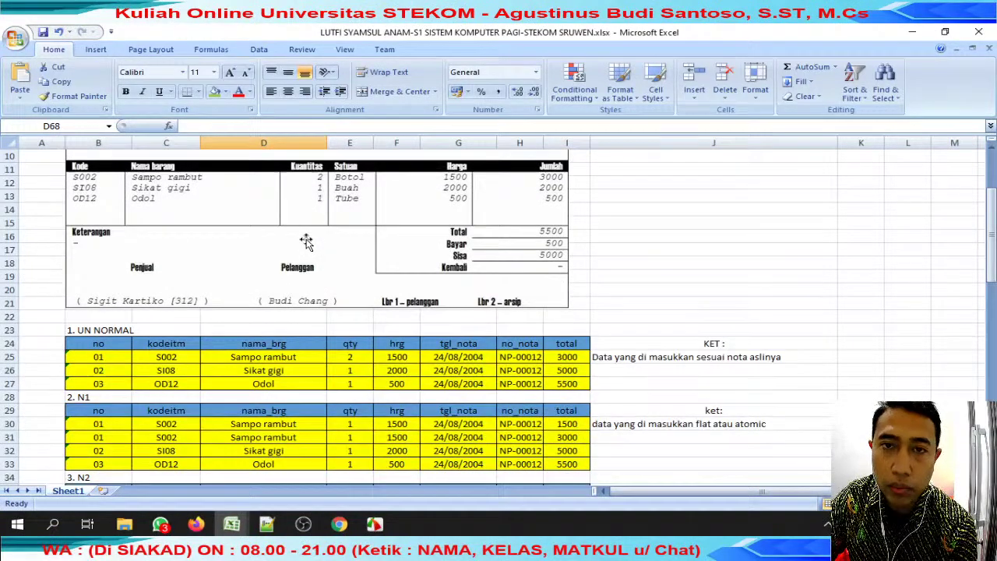
{"action": "scroll", "coordinate": [307, 242], "scroll_direction": "down", "scroll_amount": 5}
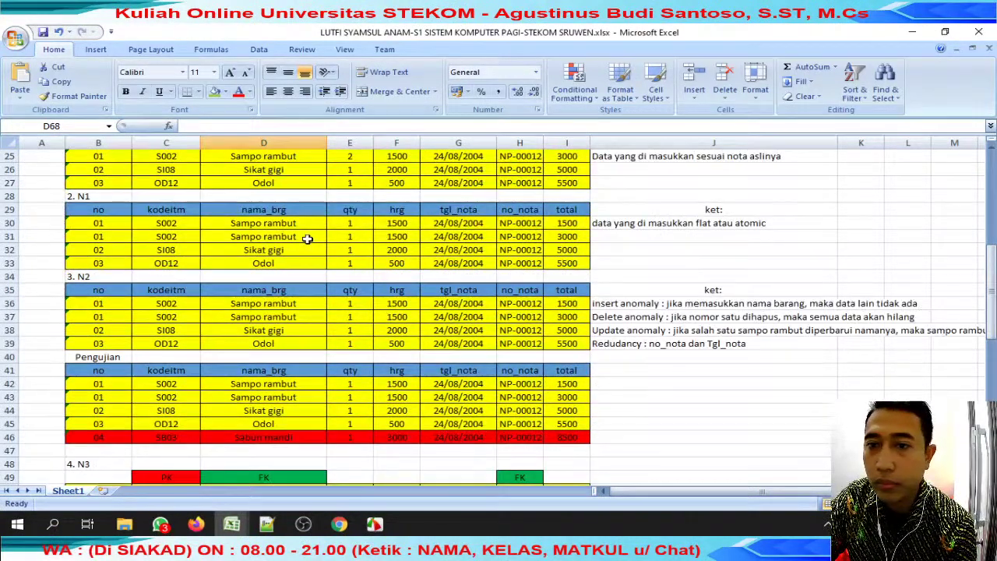
{"action": "scroll", "coordinate": [308, 239], "scroll_direction": "up", "scroll_amount": 3}
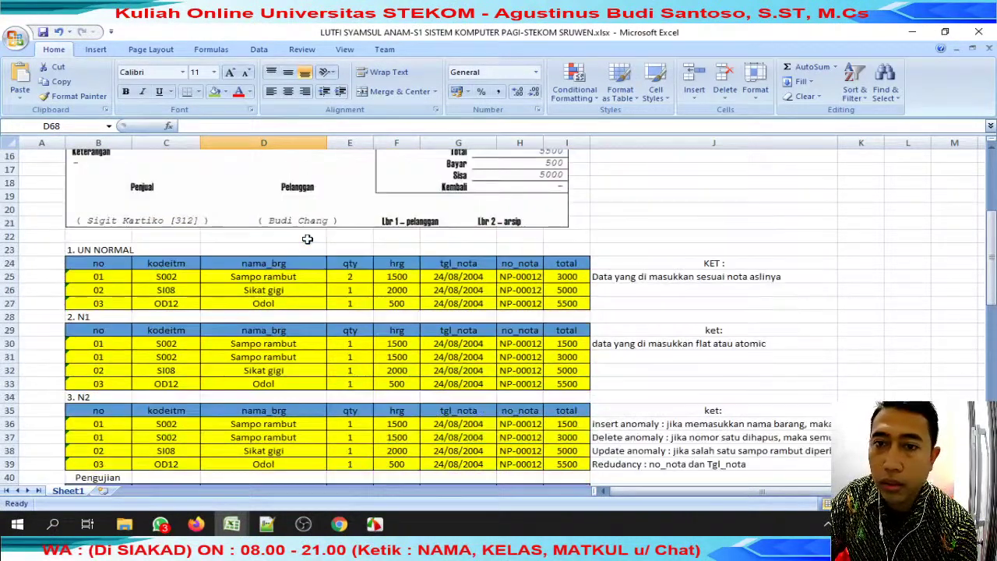
Review the UN NORMAL and N1 notes on insert, delete, update anomalies and redundancy.
{"action": "left_click", "coordinate": [673, 276]}
{"action": "left_click", "coordinate": [675, 343]}
{"action": "scroll", "coordinate": [675, 343], "scroll_direction": "down", "scroll_amount": 3}
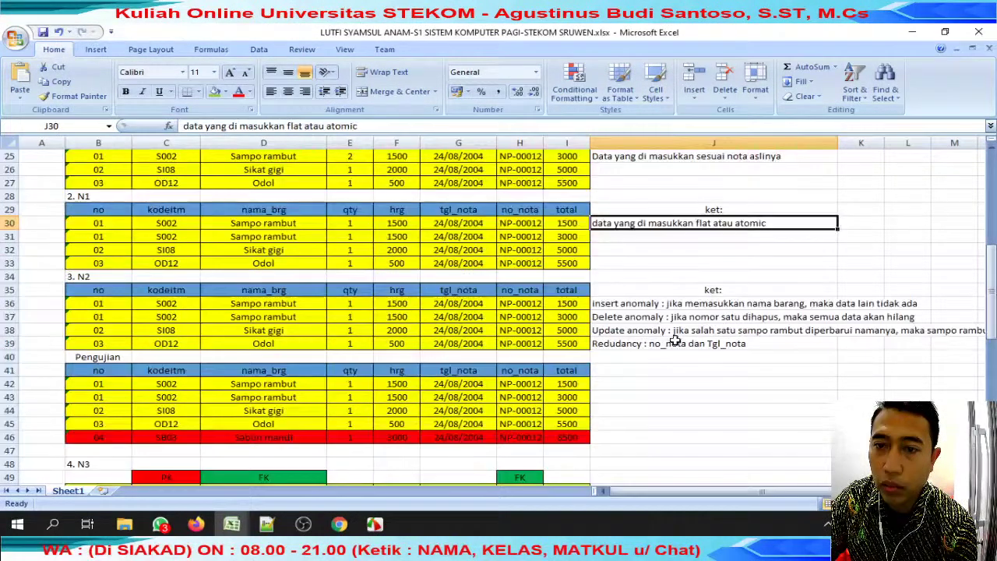
{"action": "left_click_drag", "start_coordinate": [648, 308], "coordinate": [861, 303]}
{"action": "left_click_drag", "start_coordinate": [631, 318], "coordinate": [918, 317]}
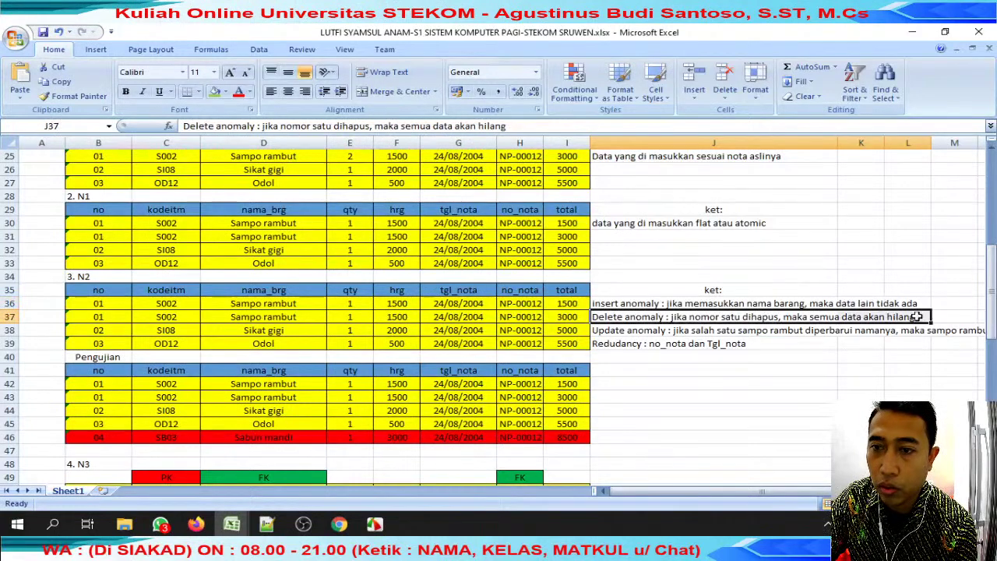
{"action": "left_click", "coordinate": [643, 331]}
{"action": "left_click_drag", "start_coordinate": [643, 343], "coordinate": [878, 346]}
{"action": "scroll", "coordinate": [579, 338], "scroll_direction": "down", "scroll_amount": 5}
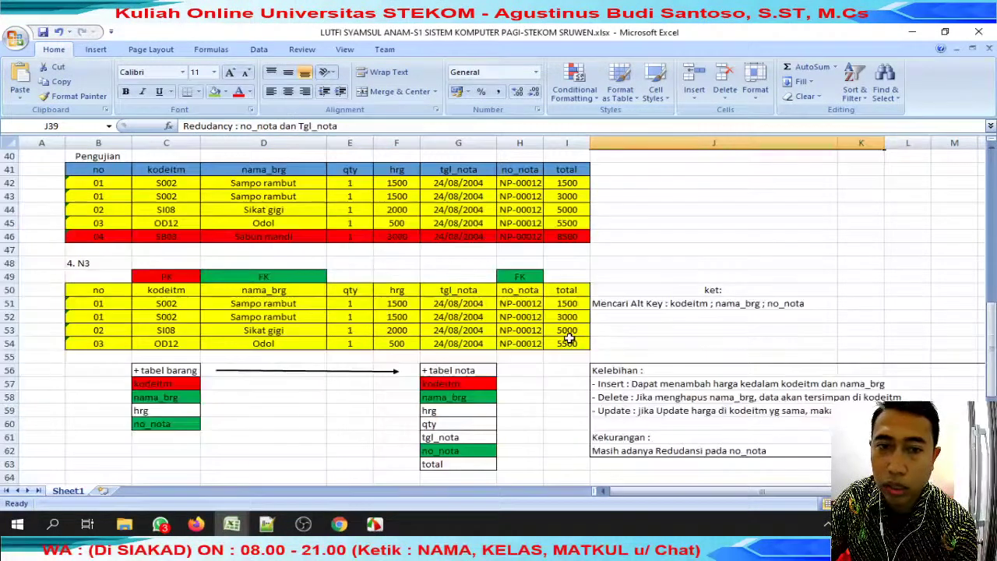
Check the N3 section's PK and FK labels on kodeitm, nama_brg and no_nota.
{"action": "left_click", "coordinate": [84, 263]}
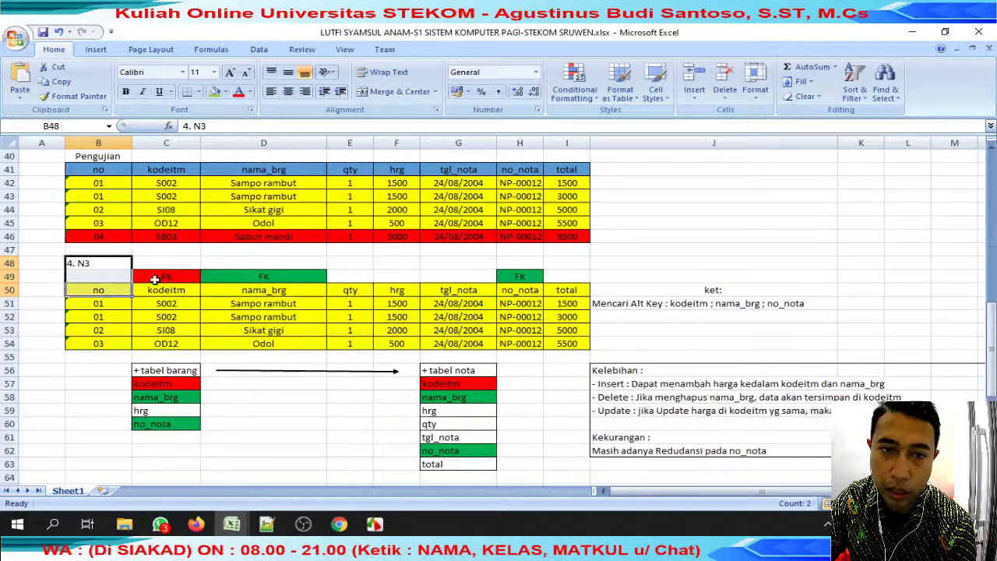
{"action": "left_click", "coordinate": [173, 278]}
{"action": "left_click", "coordinate": [263, 277]}
{"action": "left_click", "coordinate": [530, 276]}
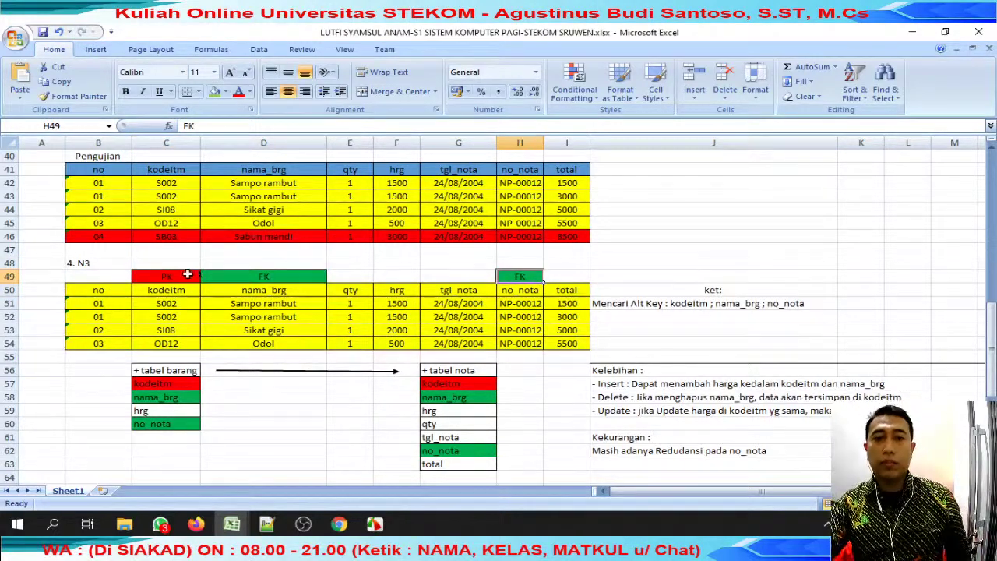
{"action": "left_click_drag", "start_coordinate": [188, 274], "coordinate": [263, 276]}
{"action": "left_click", "coordinate": [470, 279]}
{"action": "scroll", "coordinate": [335, 355], "scroll_direction": "down", "scroll_amount": 2}
Inspect the tabel barang and tabel nota lists and the N4 diagram.
{"action": "left_click", "coordinate": [180, 291]}
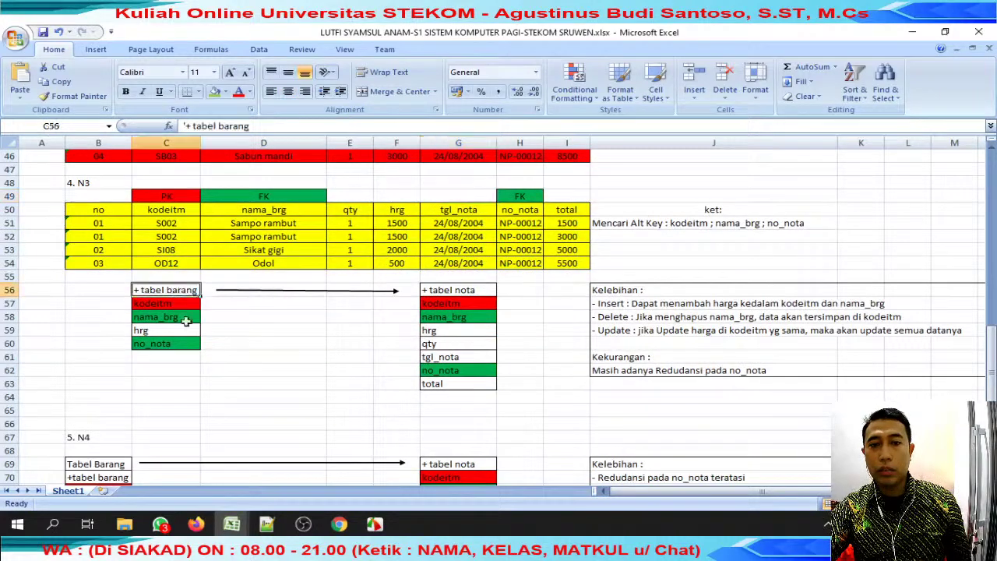
{"action": "left_click_drag", "start_coordinate": [179, 292], "coordinate": [222, 370]}
{"action": "scroll", "coordinate": [352, 371], "scroll_direction": "down", "scroll_amount": 3}
{"action": "scroll", "coordinate": [352, 372], "scroll_direction": "up", "scroll_amount": 2}
{"action": "left_click_drag", "start_coordinate": [438, 252], "coordinate": [457, 343]}
{"action": "left_click", "coordinate": [157, 278]}
{"action": "left_click", "coordinate": [163, 303]}
{"action": "scroll", "coordinate": [179, 301], "scroll_direction": "down", "scroll_amount": 2}
{"action": "left_click_drag", "start_coordinate": [105, 308], "coordinate": [428, 474]}
Read the N3 and N4 advantage and drawback notes, then select J36 in the gradebook.
{"action": "scroll", "coordinate": [429, 467], "scroll_direction": "up", "scroll_amount": 3}
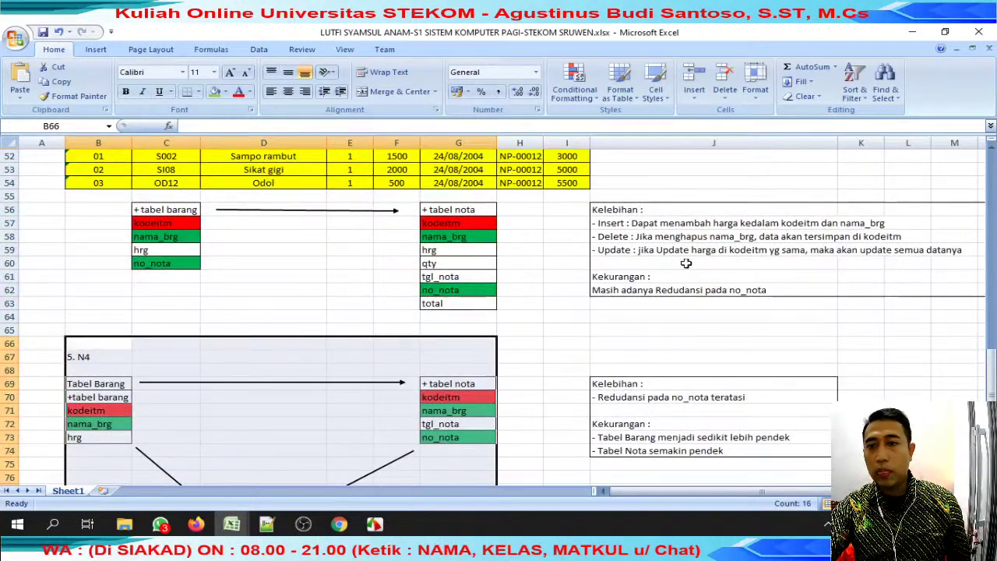
{"action": "left_click_drag", "start_coordinate": [621, 226], "coordinate": [861, 257]}
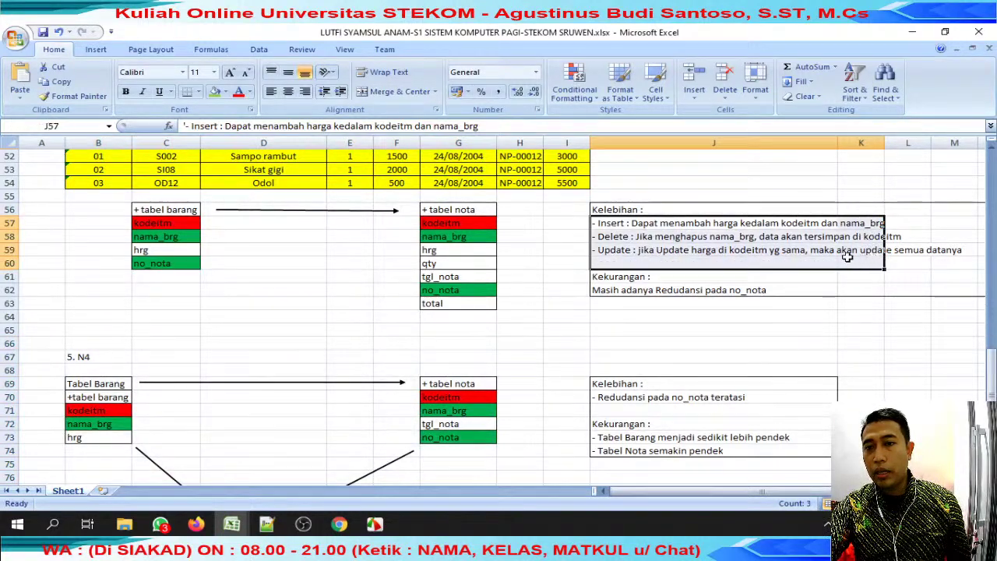
{"action": "left_click_drag", "start_coordinate": [625, 247], "coordinate": [912, 248]}
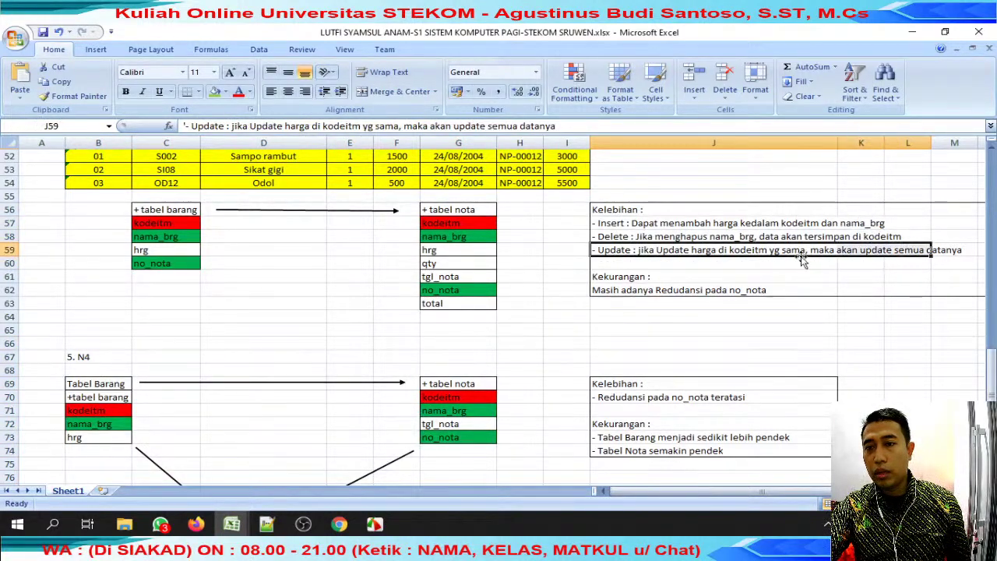
{"action": "left_click", "coordinate": [625, 292]}
{"action": "scroll", "coordinate": [820, 292], "scroll_direction": "down", "scroll_amount": 2}
{"action": "left_click", "coordinate": [644, 317]}
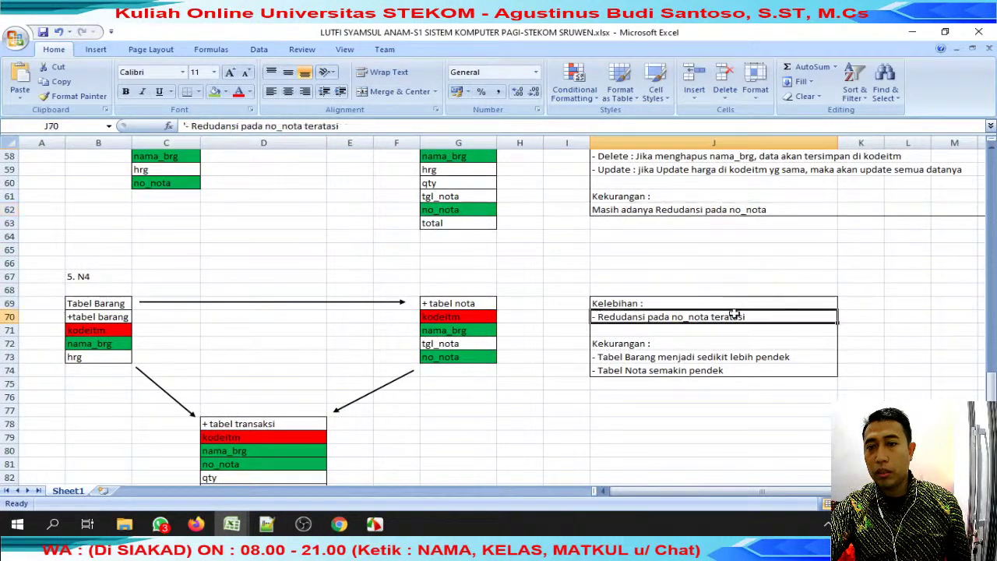
{"action": "scroll", "coordinate": [814, 312], "scroll_direction": "down", "scroll_amount": 2}
{"action": "left_click", "coordinate": [679, 279]}
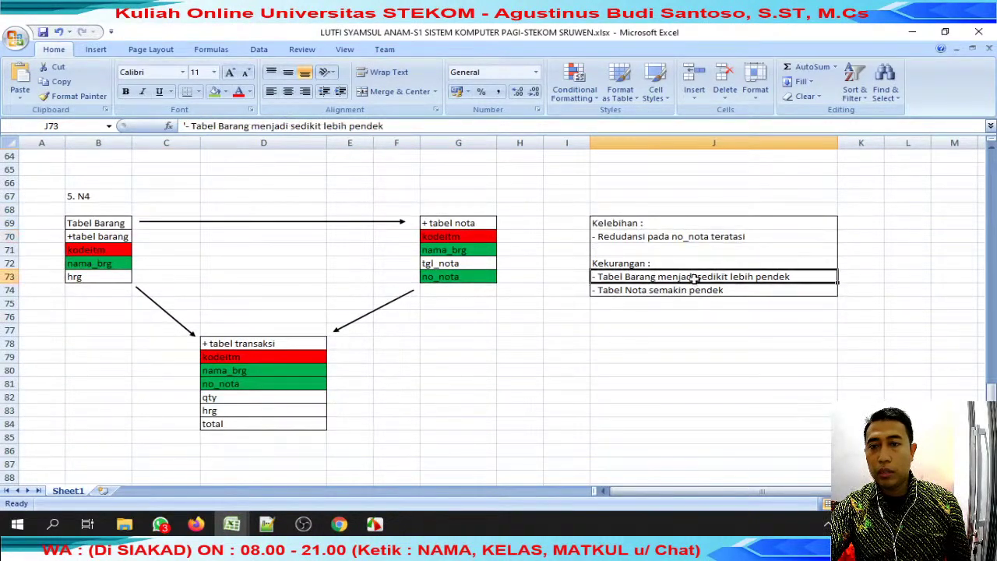
{"action": "scroll", "coordinate": [510, 335], "scroll_direction": "up", "scroll_amount": 20}
{"action": "scroll", "coordinate": [505, 335], "scroll_direction": "down", "scroll_amount": 6}
{"action": "scroll", "coordinate": [505, 335], "scroll_direction": "down", "scroll_amount": 18}
{"action": "scroll", "coordinate": [504, 333], "scroll_direction": "up", "scroll_amount": 5}
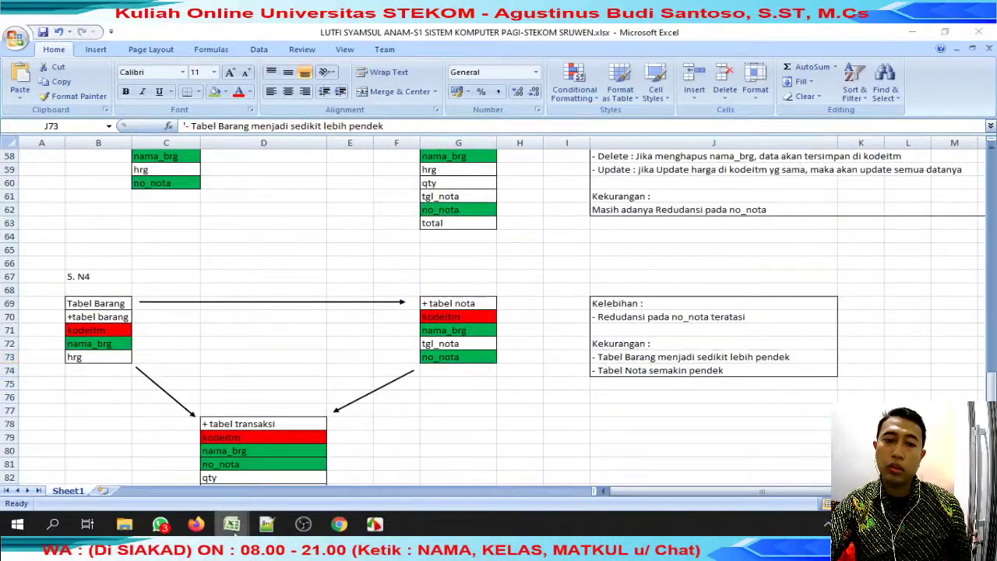
{"action": "key", "text": "ctrl+Tab"}
{"action": "left_click", "coordinate": [422, 394]}
Enter 90 in J36, search WhatsApp for the C37 student, and paste an x into J37.
{"action": "type", "text": "90"}
{"action": "key", "text": "Return"}
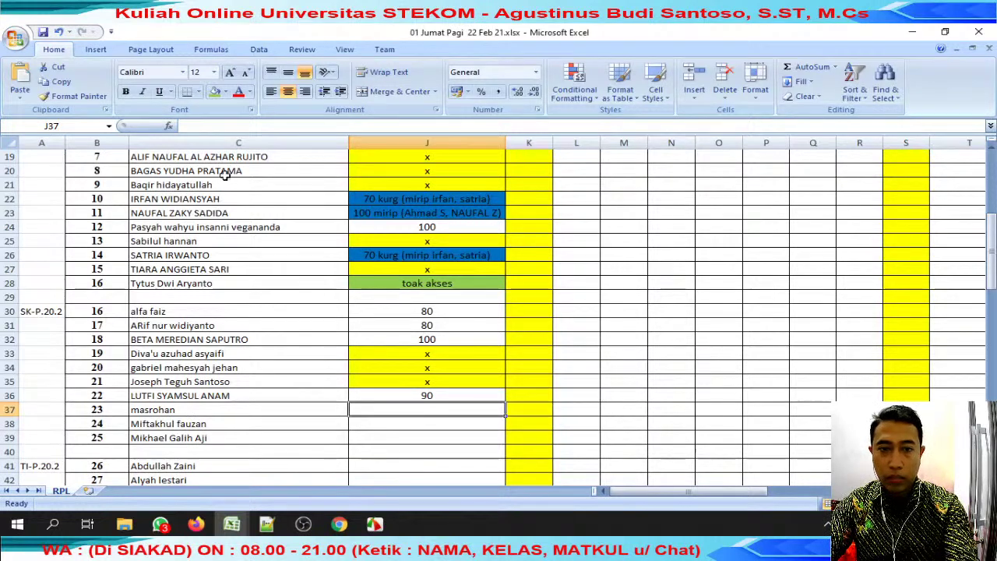
{"action": "left_click", "coordinate": [178, 416]}
{"action": "double_click", "coordinate": [204, 125]}
{"action": "key", "text": "ctrl+c"}
{"action": "left_click", "coordinate": [161, 524]}
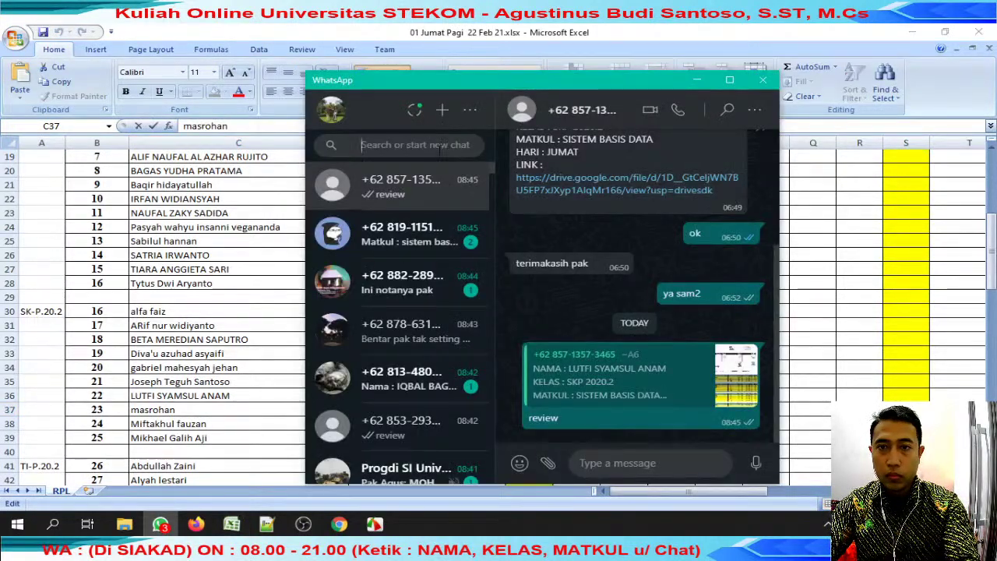
{"action": "key", "text": "ctrl+v"}
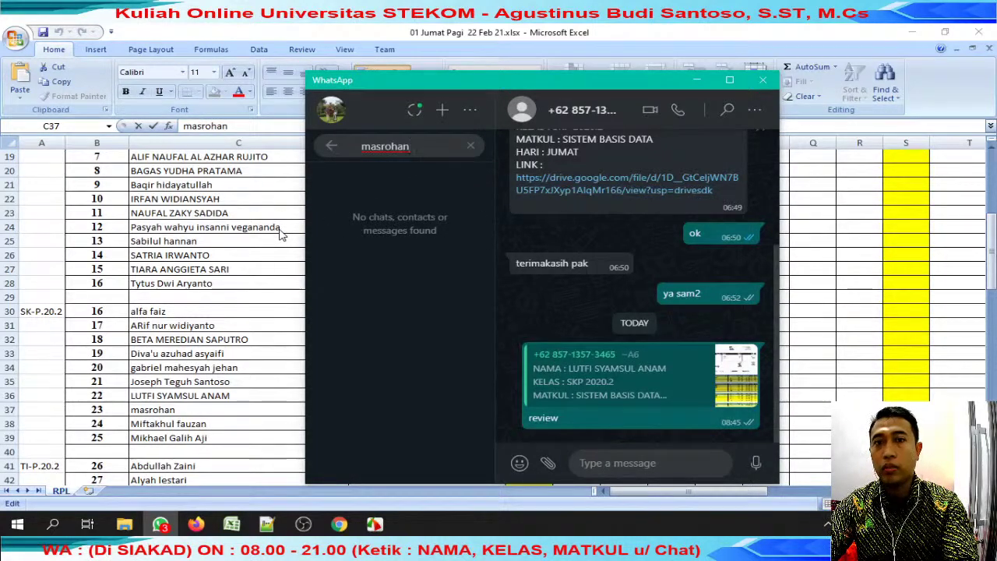
{"action": "key", "text": "alt+Tab"}
{"action": "left_click", "coordinate": [445, 383]}
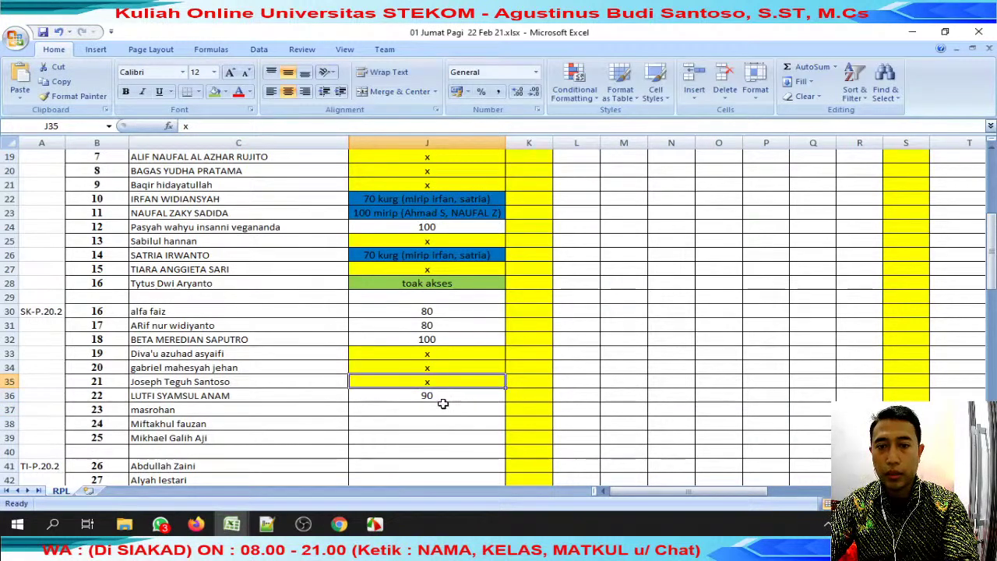
{"action": "key", "text": "ctrl+c"}
{"action": "left_click", "coordinate": [441, 409]}
{"action": "key", "text": "ctrl+v"}
{"action": "left_click", "coordinate": [274, 431]}
Search WhatsApp for the C38 student's name and mark J38 with an x.
{"action": "double_click", "coordinate": [275, 431]}
{"action": "key", "text": "shift+Home"}
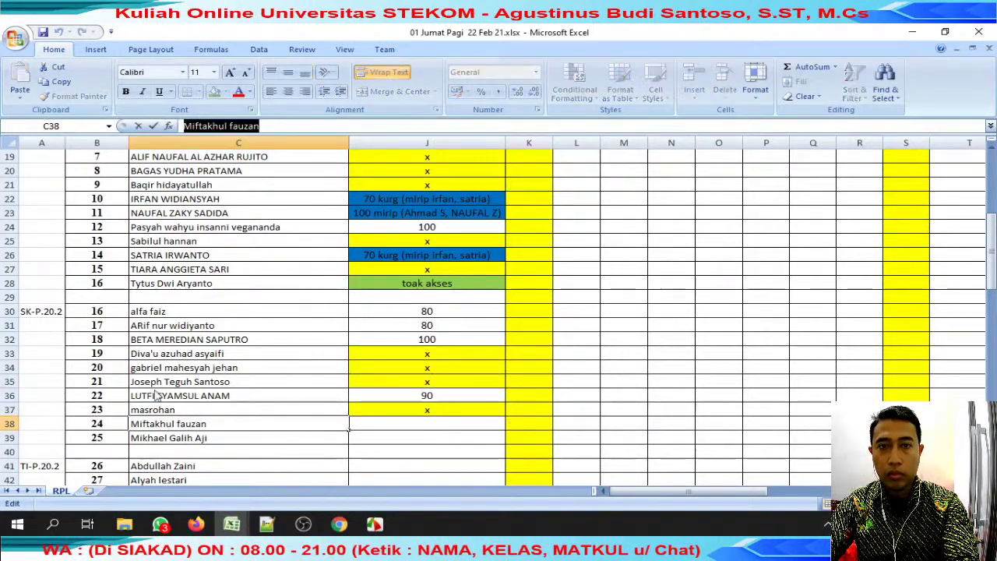
{"action": "key", "text": "alt+Tab"}
{"action": "key", "text": "ctrl+a"}
{"action": "key", "text": "ctrl+v"}
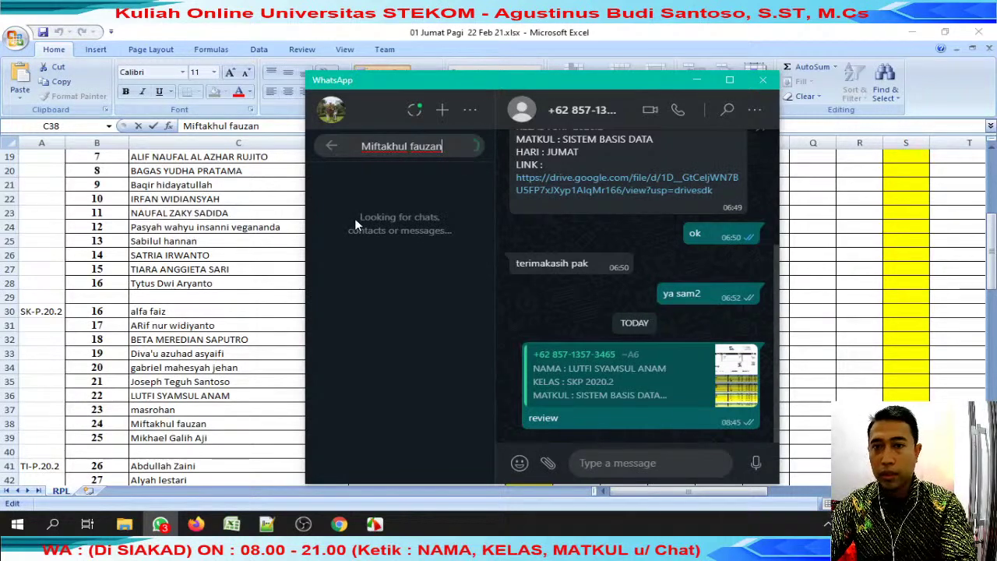
{"action": "key", "text": "alt+Tab"}
{"action": "left_click", "coordinate": [413, 410]}
{"action": "key", "text": "ctrl+c"}
{"action": "left_click", "coordinate": [413, 424]}
{"action": "key", "text": "ctrl+v"}
{"action": "left_click", "coordinate": [233, 438]}
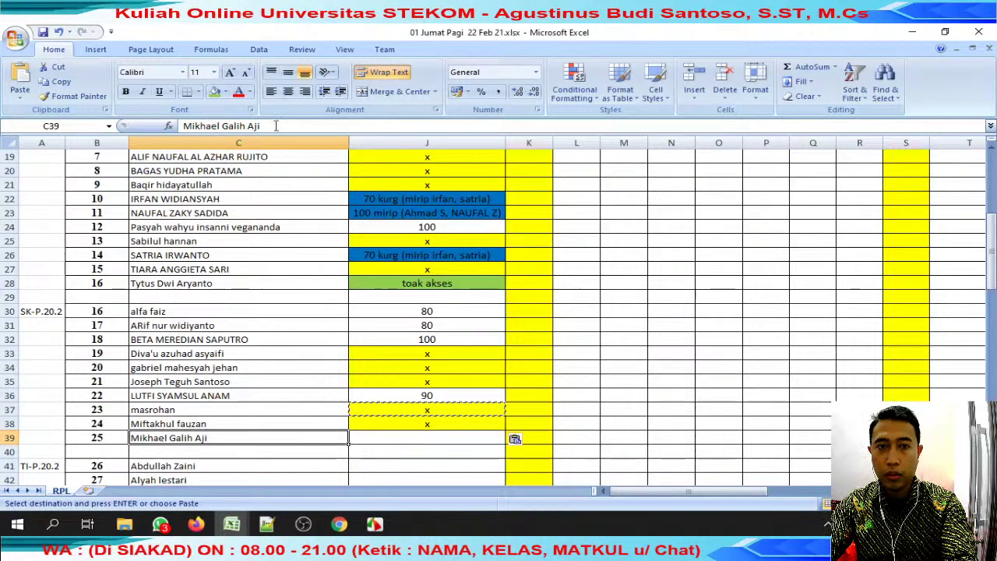
Search WhatsApp for the C39 student's name and mark J39 with an x.
{"action": "left_click", "coordinate": [234, 126]}
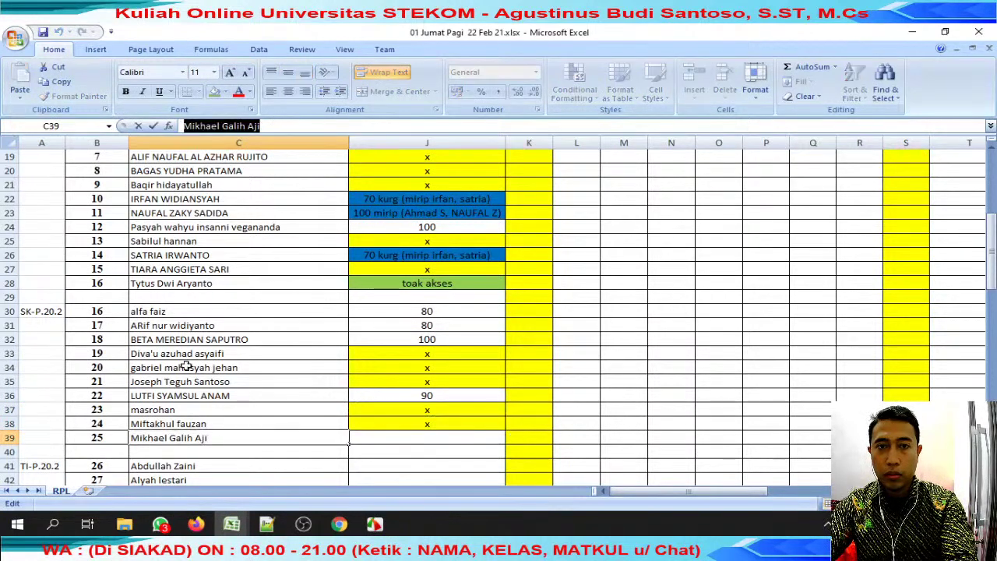
{"action": "triple_click", "coordinate": [234, 126]}
{"action": "left_click", "coordinate": [160, 524]}
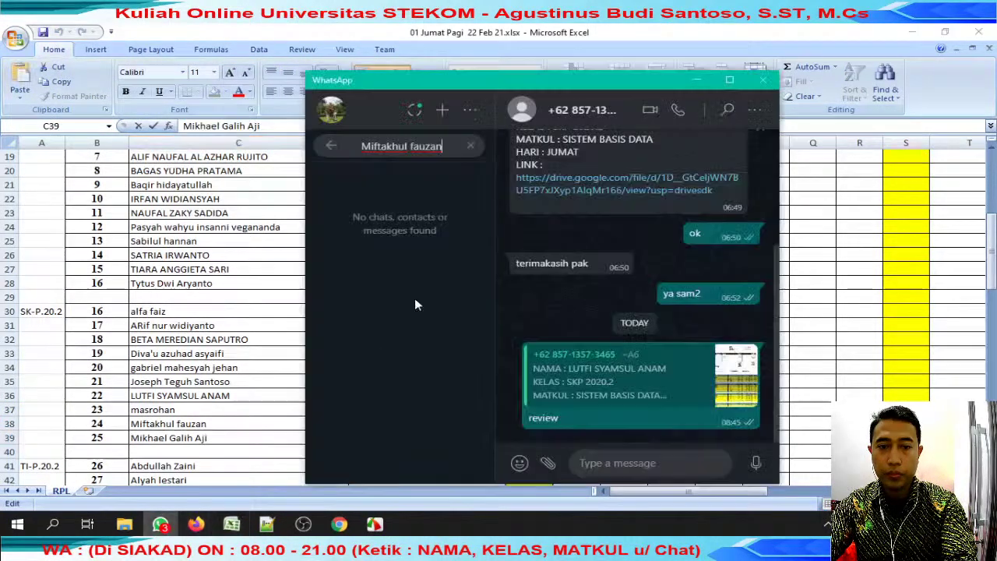
{"action": "key", "text": "ctrl+a"}
{"action": "key", "text": "ctrl+v"}
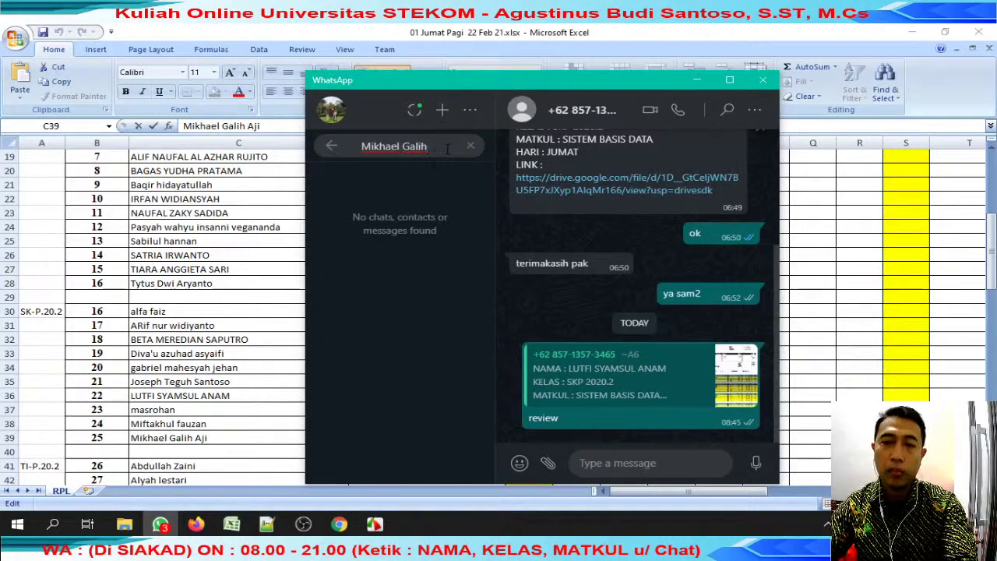
{"action": "left_click", "coordinate": [172, 294]}
{"action": "left_click", "coordinate": [408, 424]}
{"action": "key", "text": "ctrl+c"}
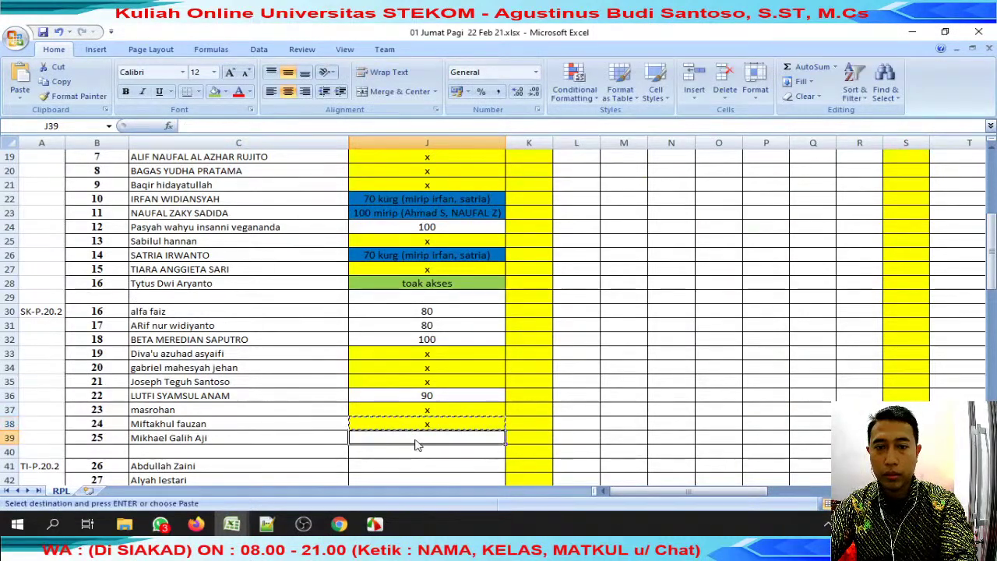
{"action": "left_click", "coordinate": [414, 439]}
{"action": "key", "text": "ctrl+v"}
Search WhatsApp for the row-41 student's name, finding no chat.
{"action": "scroll", "coordinate": [399, 423], "scroll_direction": "down", "scroll_amount": 3}
{"action": "left_click", "coordinate": [258, 339]}
{"action": "scroll", "coordinate": [258, 339], "scroll_direction": "down", "scroll_amount": 7}
{"action": "scroll", "coordinate": [256, 339], "scroll_direction": "up", "scroll_amount": 1}
{"action": "scroll", "coordinate": [257, 339], "scroll_direction": "up", "scroll_amount": 8}
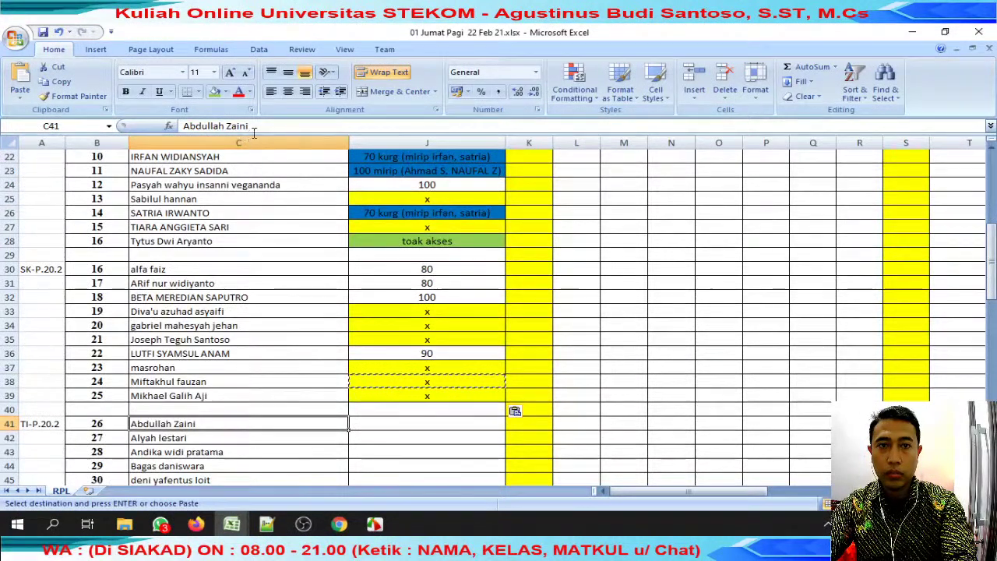
{"action": "left_click_drag", "start_coordinate": [252, 127], "coordinate": [184, 125]}
{"action": "left_click", "coordinate": [162, 525]}
{"action": "key", "text": "ctrl+a"}
{"action": "key", "text": "ctrl+v"}
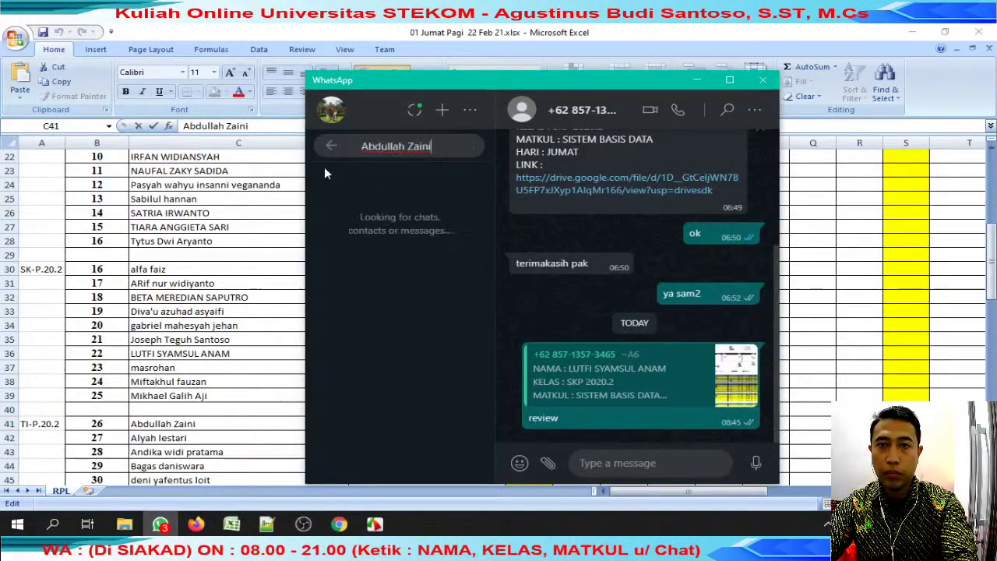
{"action": "left_click", "coordinate": [228, 285]}
{"action": "key", "text": "Escape"}
Search WhatsApp for the row-42 student's name, again finding no chat.
{"action": "left_click", "coordinate": [225, 434]}
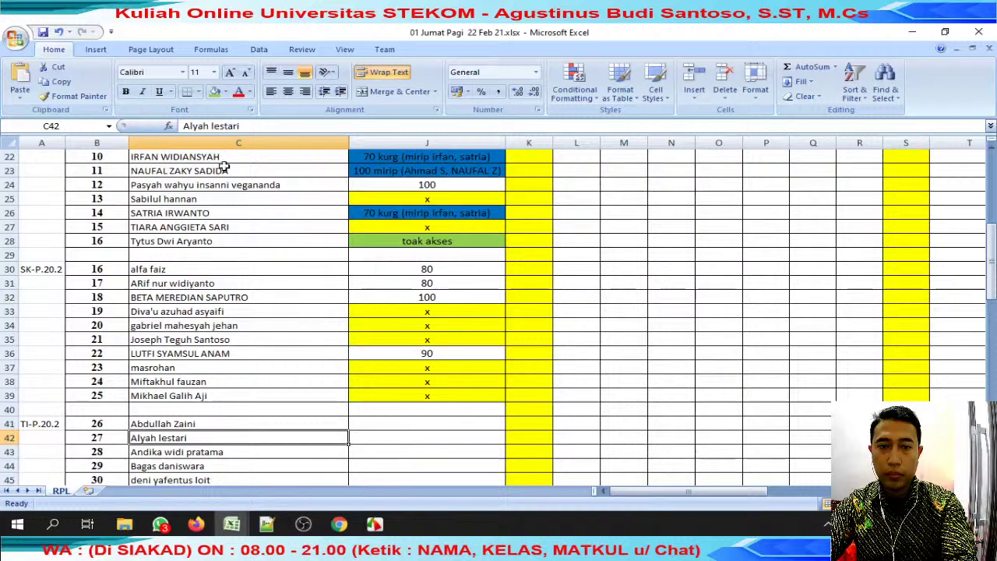
{"action": "left_click_drag", "start_coordinate": [249, 124], "coordinate": [183, 126]}
{"action": "left_click", "coordinate": [161, 525]}
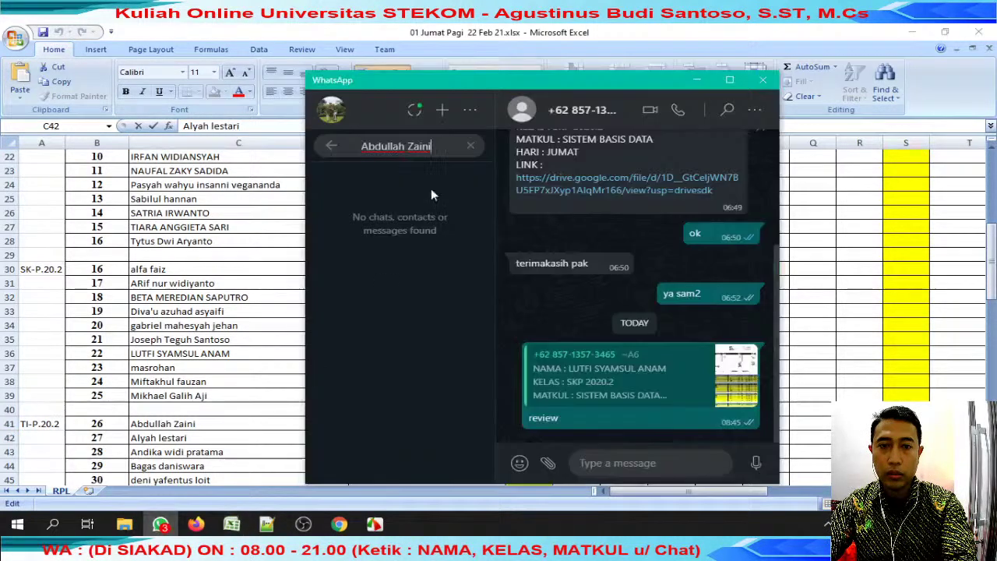
{"action": "key", "text": "ctrl+a"}
{"action": "key", "text": "ctrl+v"}
{"action": "key", "text": "alt+Tab"}
Search WhatsApp for the row-43 student's name, which returns one matching chat.
{"action": "scroll", "coordinate": [191, 444], "scroll_direction": "down", "scroll_amount": 2}
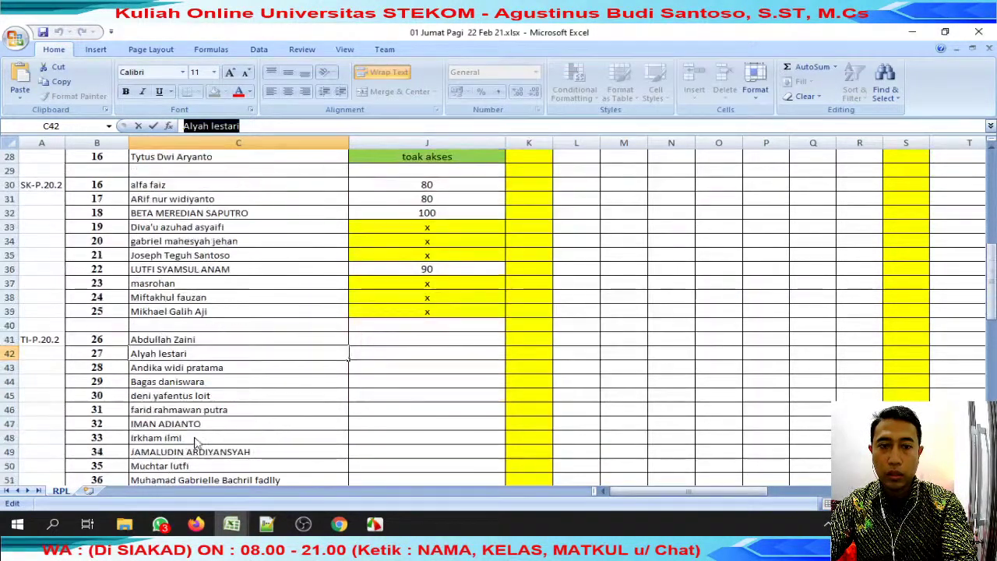
{"action": "left_click", "coordinate": [204, 369]}
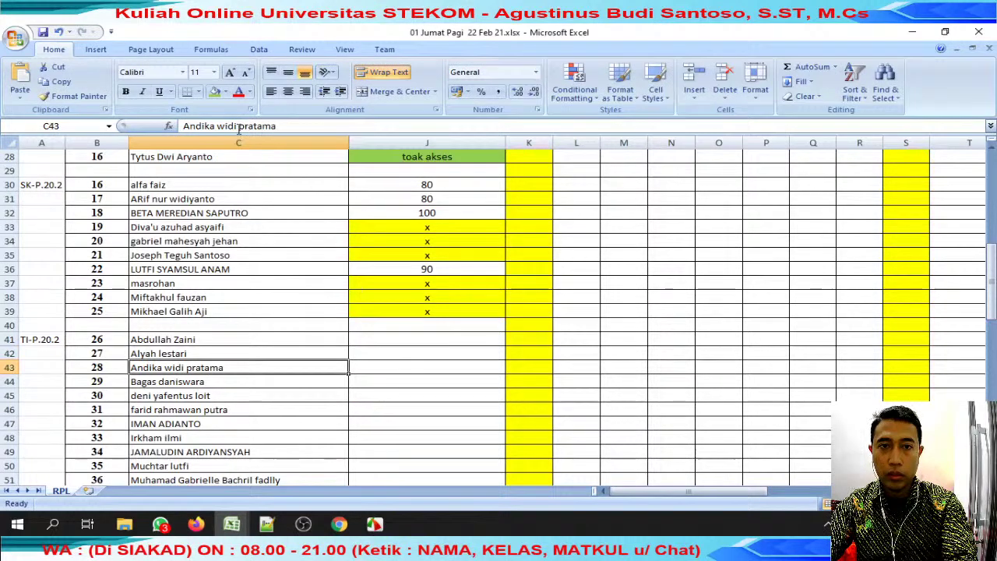
{"action": "left_click_drag", "start_coordinate": [274, 125], "coordinate": [184, 126]}
{"action": "left_click", "coordinate": [161, 525]}
{"action": "key", "text": "ctrl+a"}
{"action": "key", "text": "ctrl+v"}
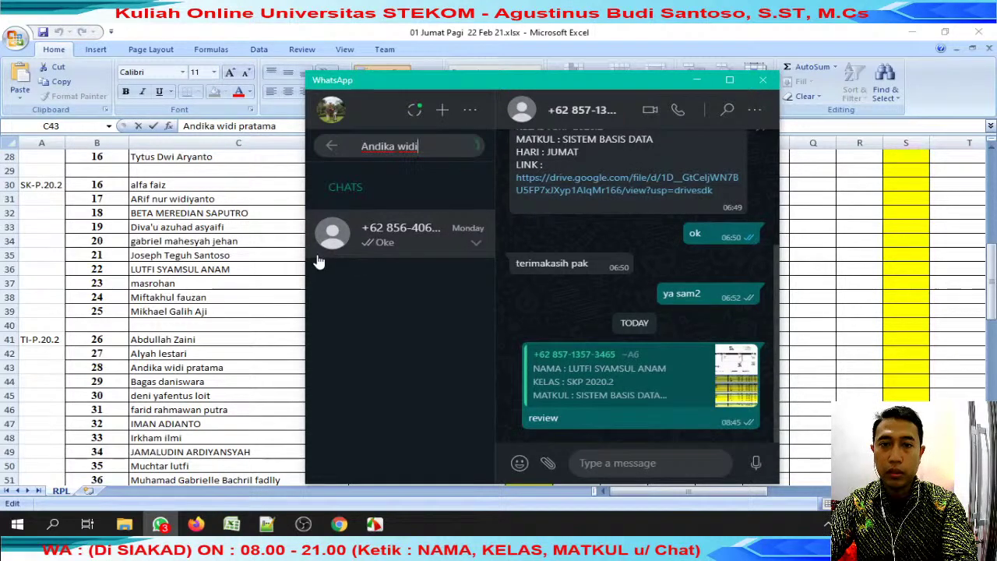
Reply 'review' to the student's submission message and open their Drive link.
{"action": "left_click", "coordinate": [411, 246]}
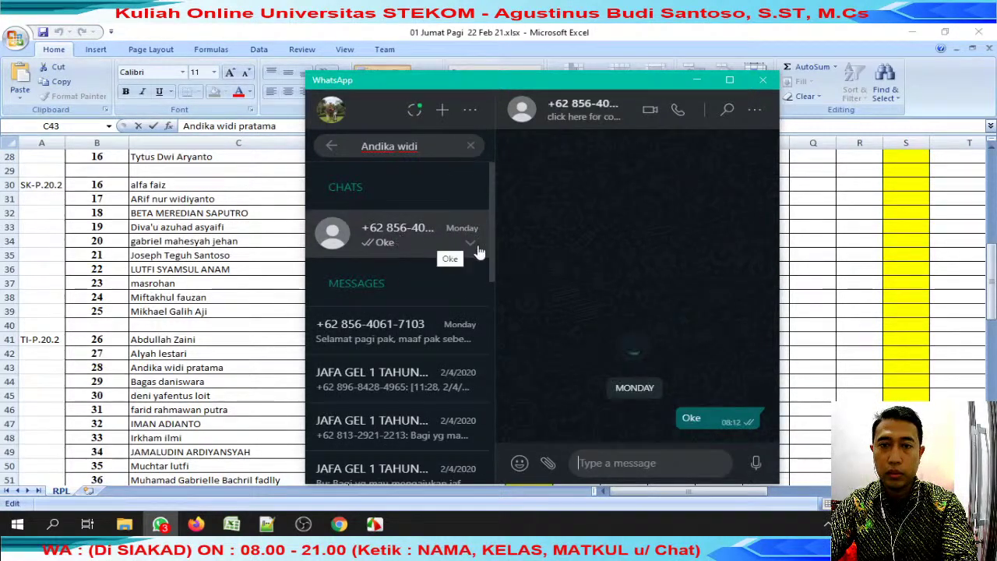
{"action": "left_click", "coordinate": [737, 211]}
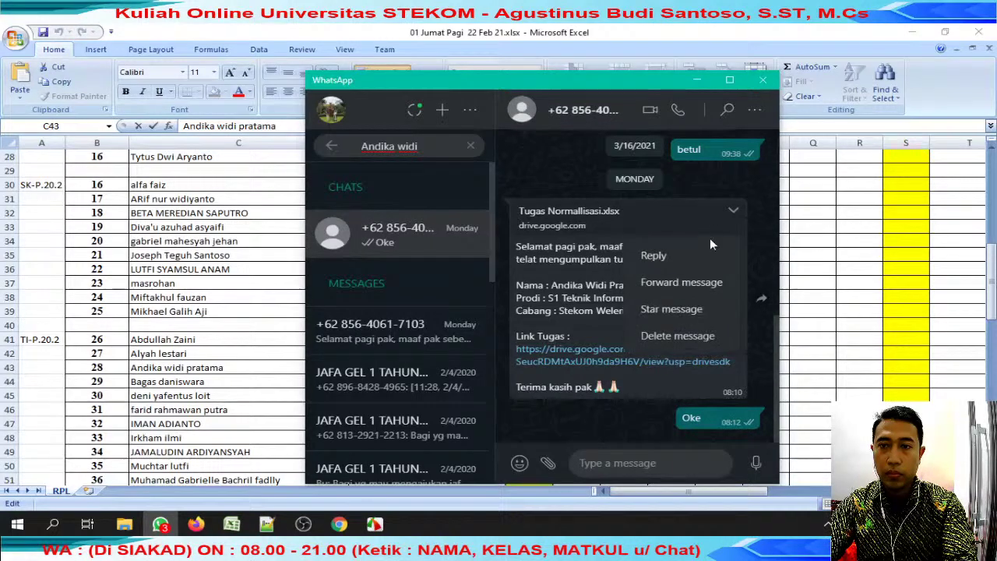
{"action": "left_click", "coordinate": [700, 251]}
{"action": "type", "text": "review"}
{"action": "key", "text": "Return"}
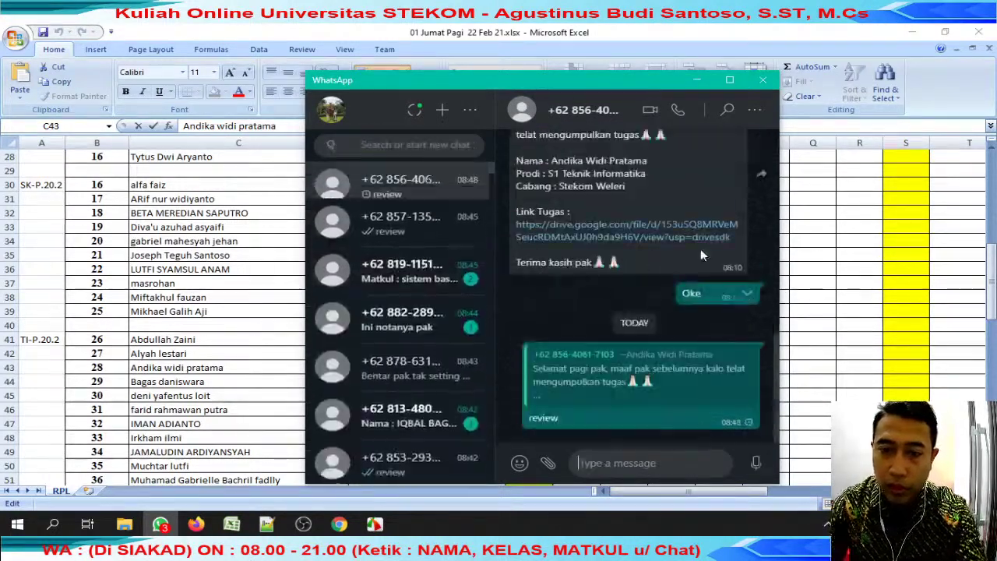
{"action": "left_click", "coordinate": [598, 224]}
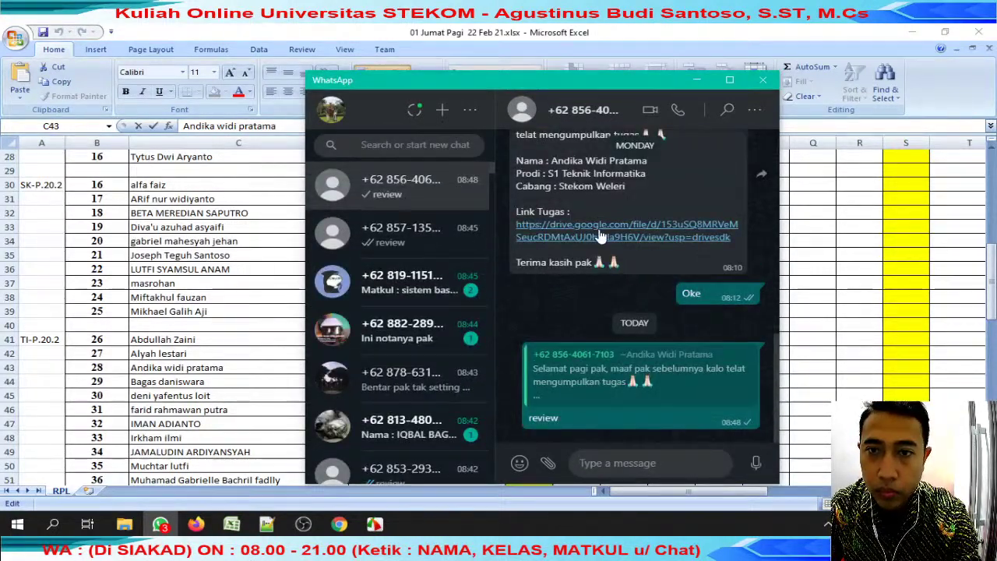
Copy the yellow x from J39 and paste it into J41 and J42.
{"action": "mouse_move", "coordinate": [235, 523]}
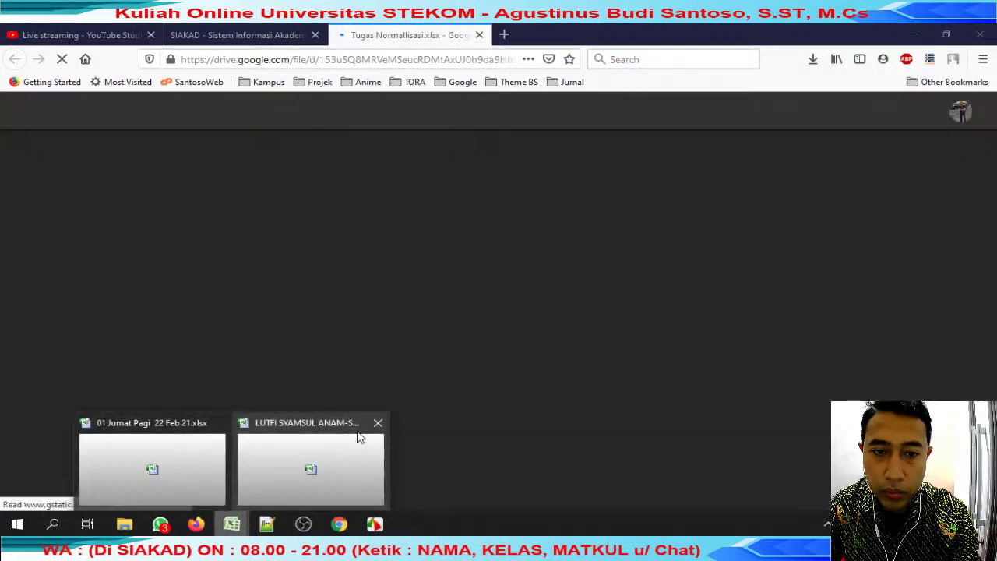
{"action": "left_click", "coordinate": [300, 438]}
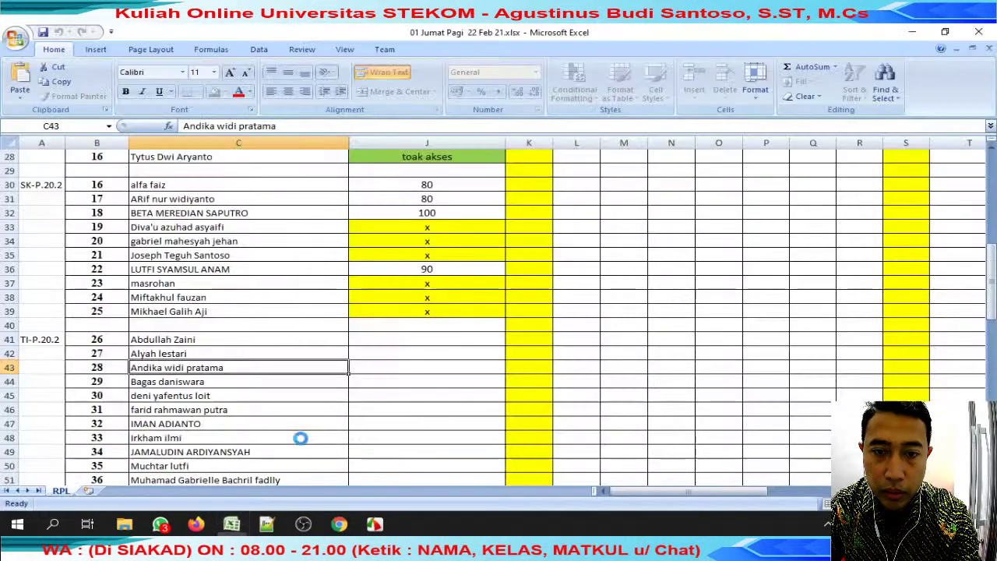
{"action": "left_click", "coordinate": [364, 372]}
{"action": "left_click", "coordinate": [432, 316]}
{"action": "key", "text": "ctrl+c"}
{"action": "left_click_drag", "start_coordinate": [415, 340], "coordinate": [413, 356]}
{"action": "key", "text": "ctrl+v"}
Move to the row-43 student's score cell J43 in the gradebook.
{"action": "left_click", "coordinate": [262, 370]}
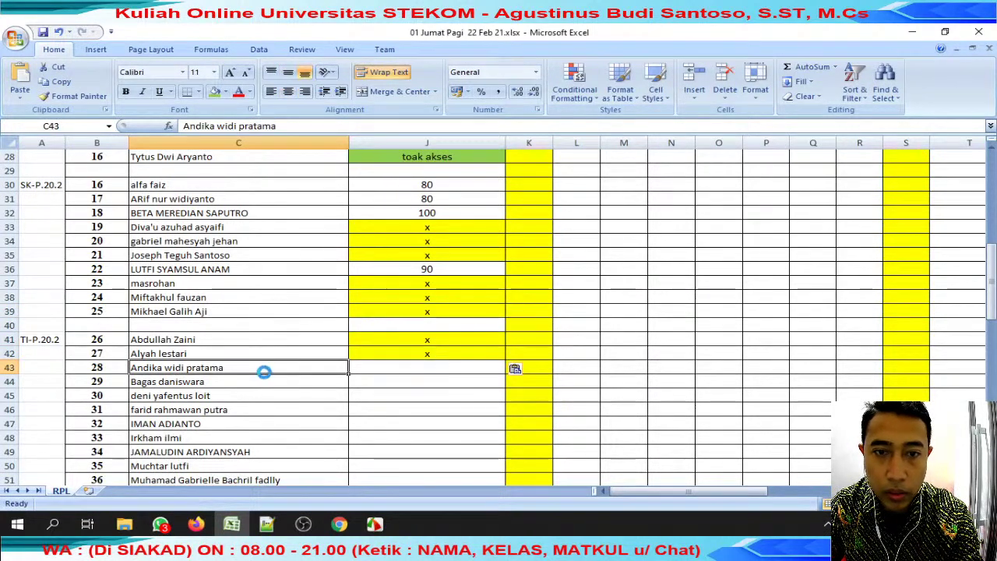
{"action": "left_click", "coordinate": [239, 129]}
{"action": "key", "text": "Tab"}
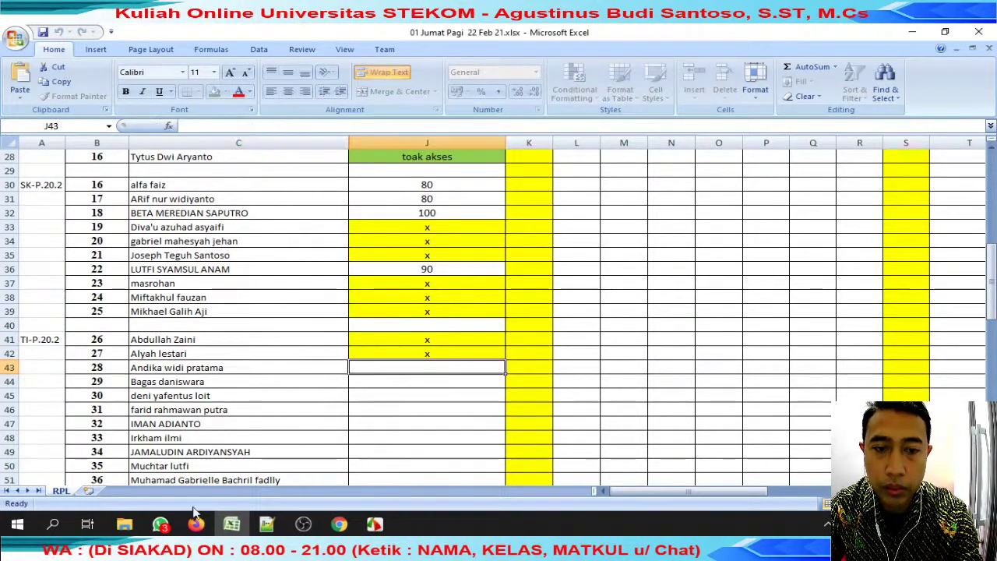
{"action": "mouse_move", "coordinate": [197, 524]}
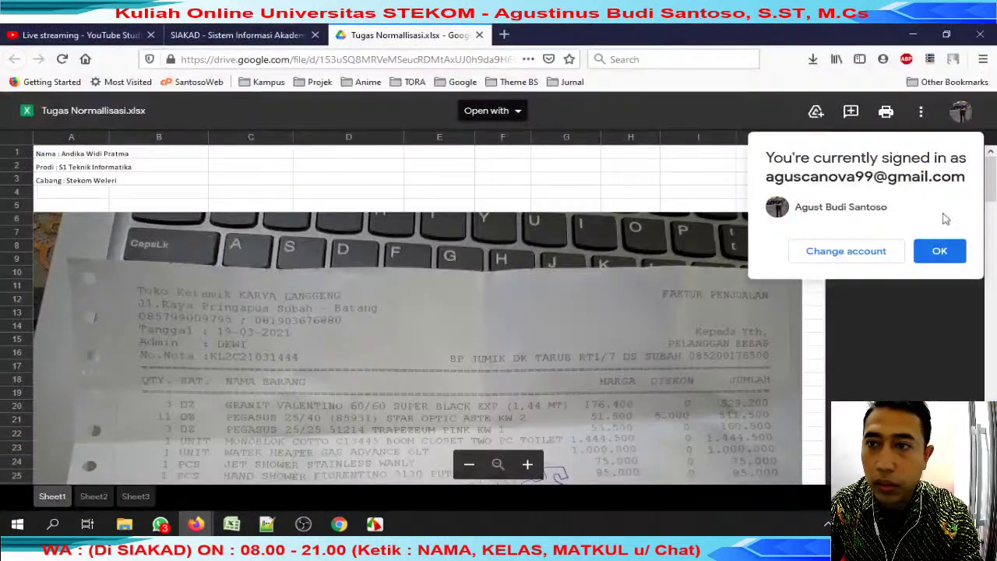
Save Tugas Normallisasi.xlsx from Drive into the review jumat folder and close the tab.
{"action": "left_click", "coordinate": [940, 251]}
{"action": "left_click", "coordinate": [921, 111]}
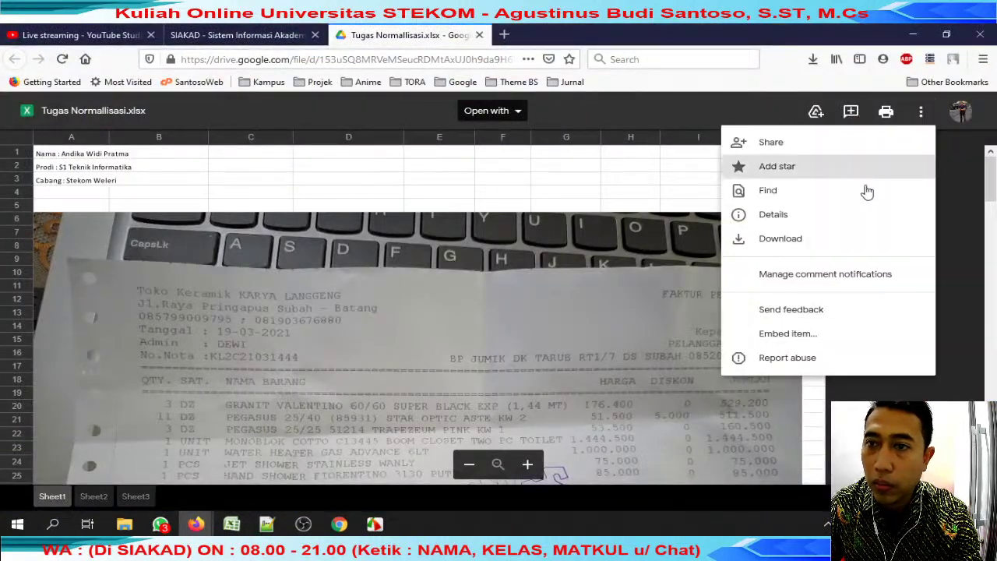
{"action": "left_click", "coordinate": [846, 240]}
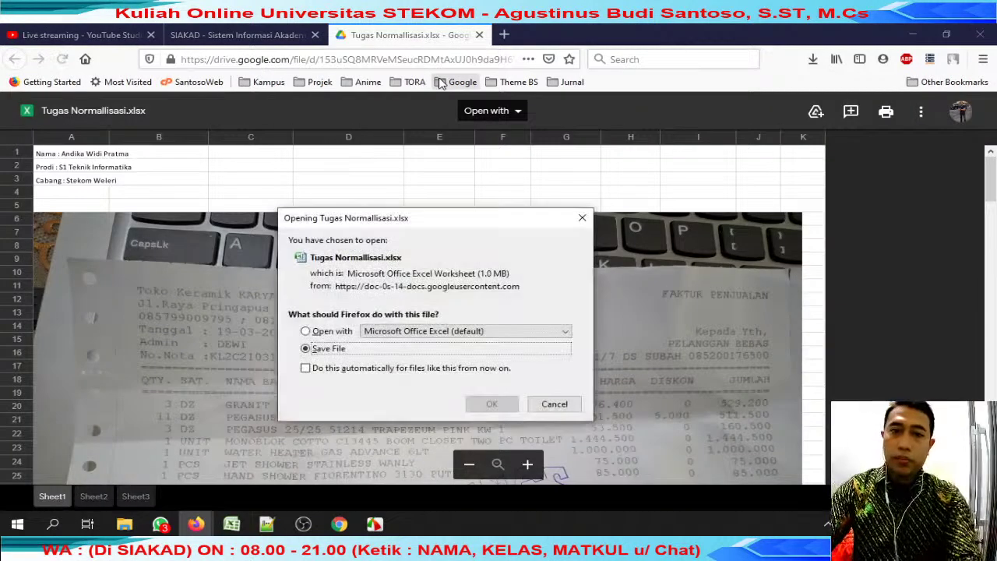
{"action": "left_click", "coordinate": [493, 403]}
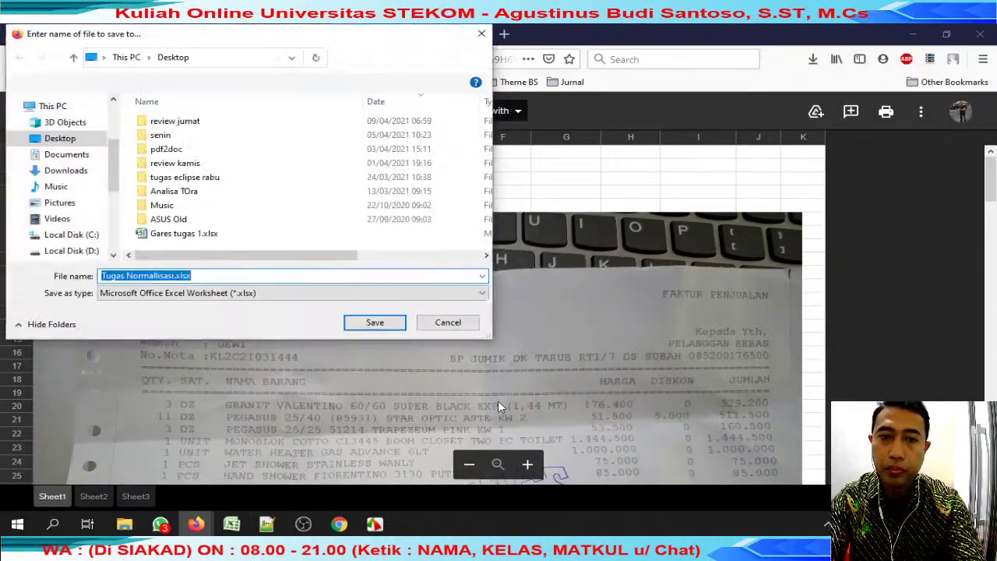
{"action": "double_click", "coordinate": [273, 125]}
{"action": "left_click", "coordinate": [375, 322]}
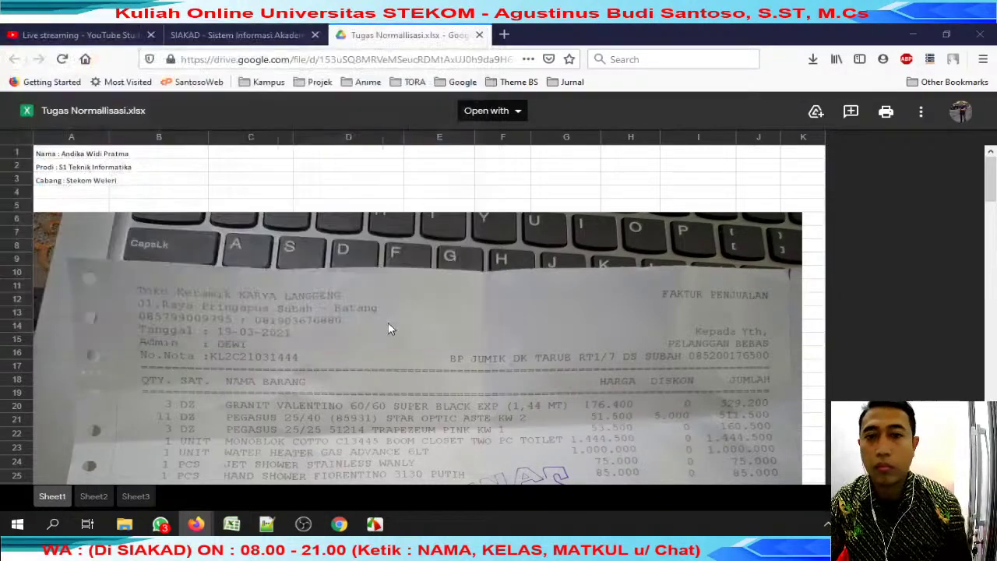
{"action": "left_click", "coordinate": [481, 35]}
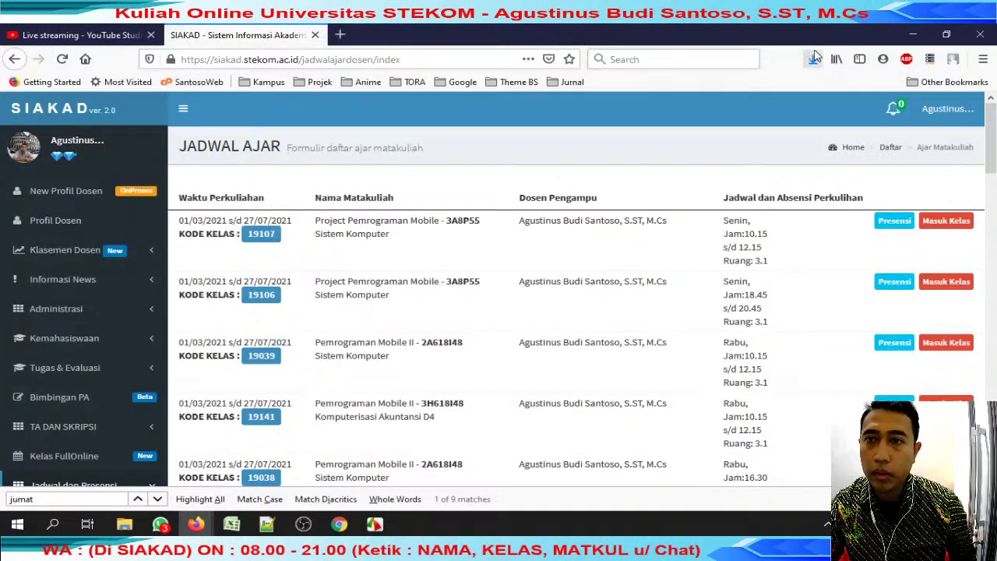
Open the downloaded workbook from recent downloads, then bring up the review jumat folder.
{"action": "left_click", "coordinate": [813, 60]}
{"action": "left_click", "coordinate": [618, 101]}
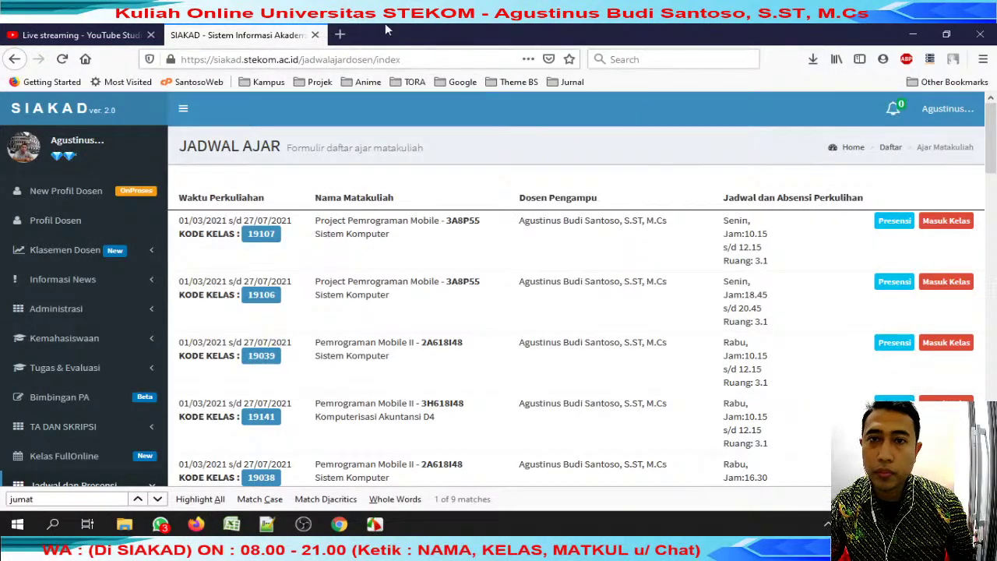
{"action": "left_click", "coordinate": [340, 35]}
{"action": "left_click", "coordinate": [263, 35]}
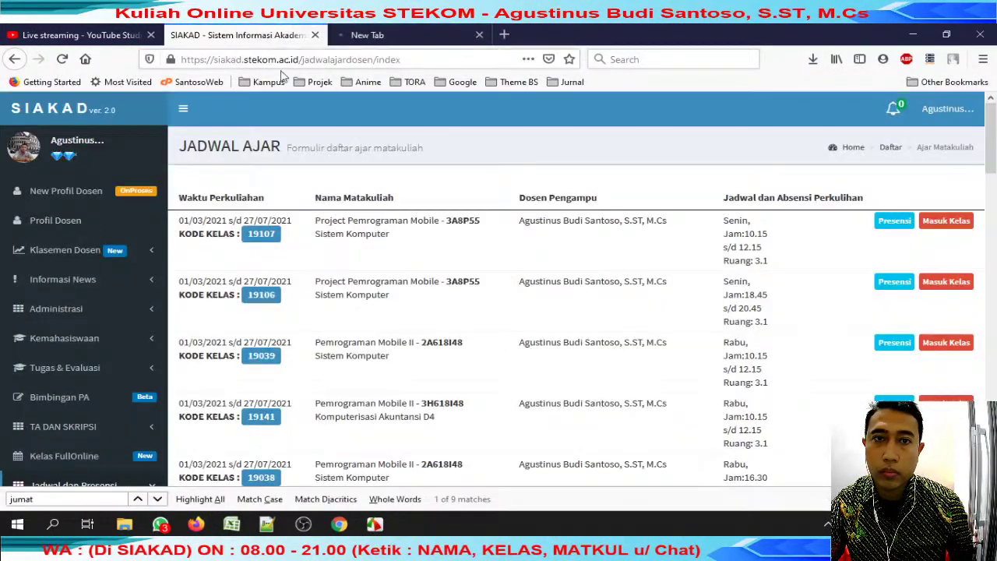
{"action": "mouse_move", "coordinate": [124, 523]}
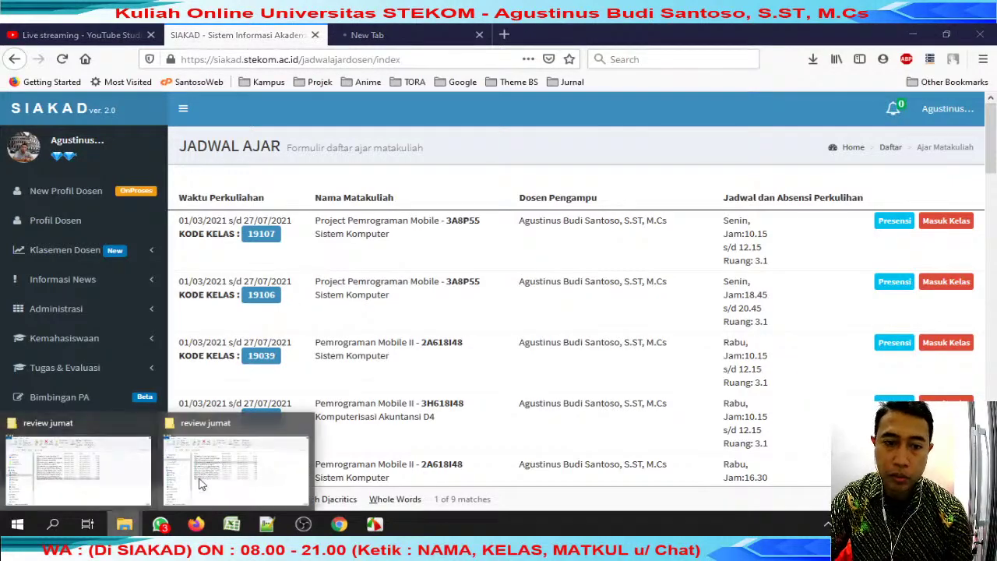
{"action": "left_click", "coordinate": [66, 456]}
Open the downloaded workbook in Excel and review the purchase note tables.
{"action": "double_click", "coordinate": [283, 169]}
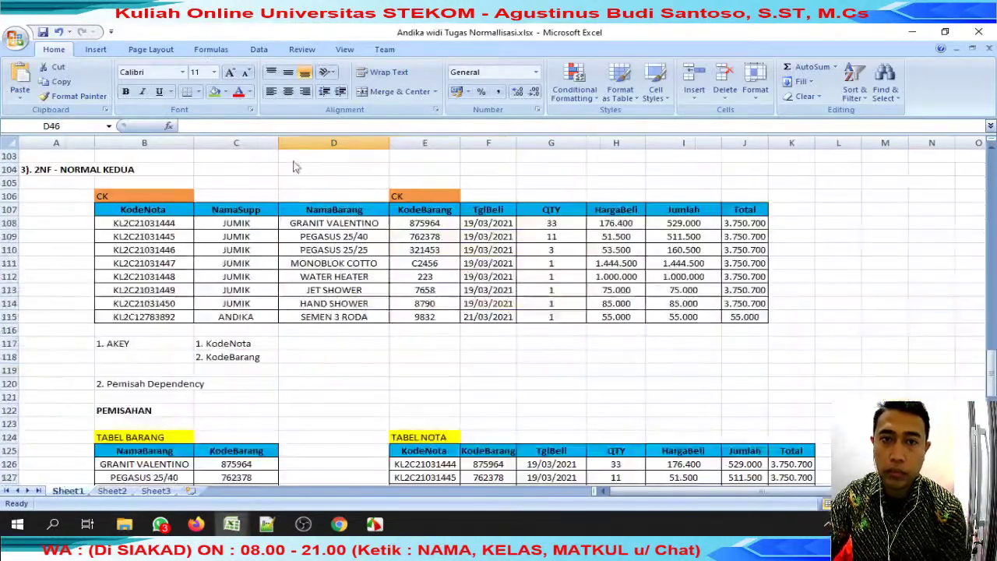
{"action": "scroll", "coordinate": [283, 173], "scroll_direction": "up", "scroll_amount": 20}
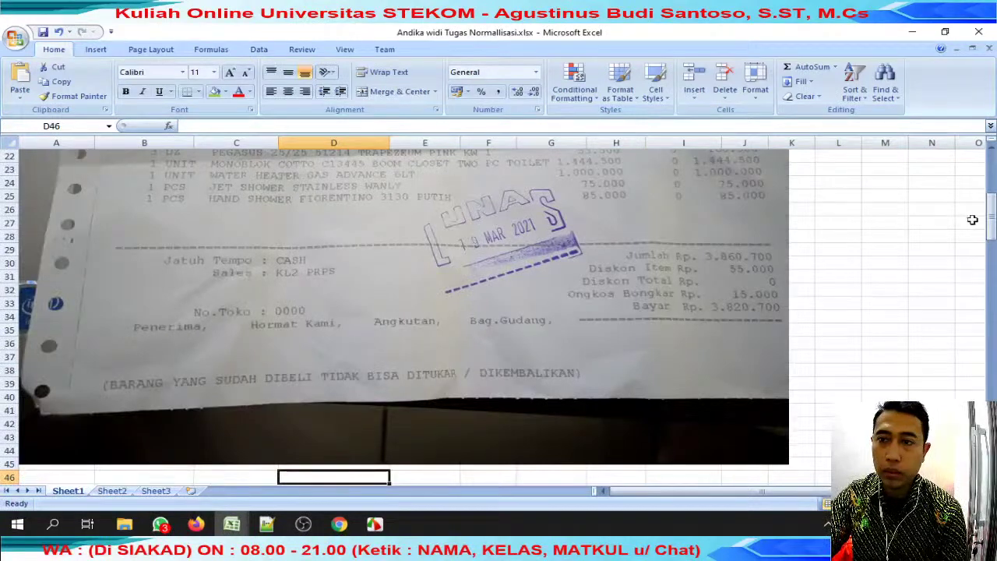
{"action": "left_click_drag", "start_coordinate": [992, 222], "coordinate": [985, 249]}
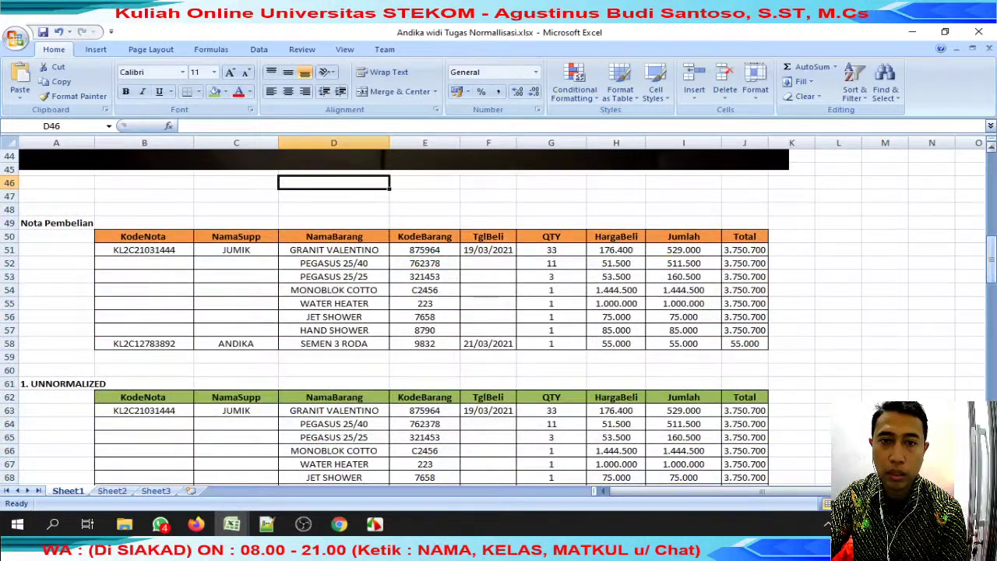
{"action": "left_click_drag", "start_coordinate": [174, 263], "coordinate": [630, 322]}
{"action": "scroll", "coordinate": [632, 323], "scroll_direction": "down", "scroll_amount": 3}
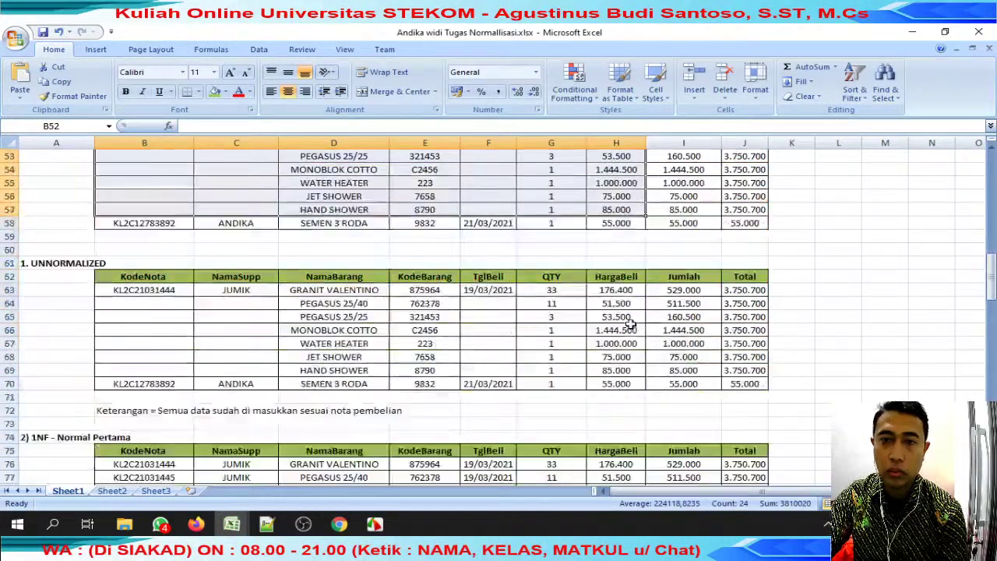
{"action": "left_click_drag", "start_coordinate": [170, 309], "coordinate": [222, 346]}
{"action": "scroll", "coordinate": [222, 345], "scroll_direction": "up", "scroll_amount": 5}
{"action": "left_click", "coordinate": [205, 298]}
{"action": "left_click", "coordinate": [212, 450]}
{"action": "scroll", "coordinate": [212, 425], "scroll_direction": "down", "scroll_amount": 7}
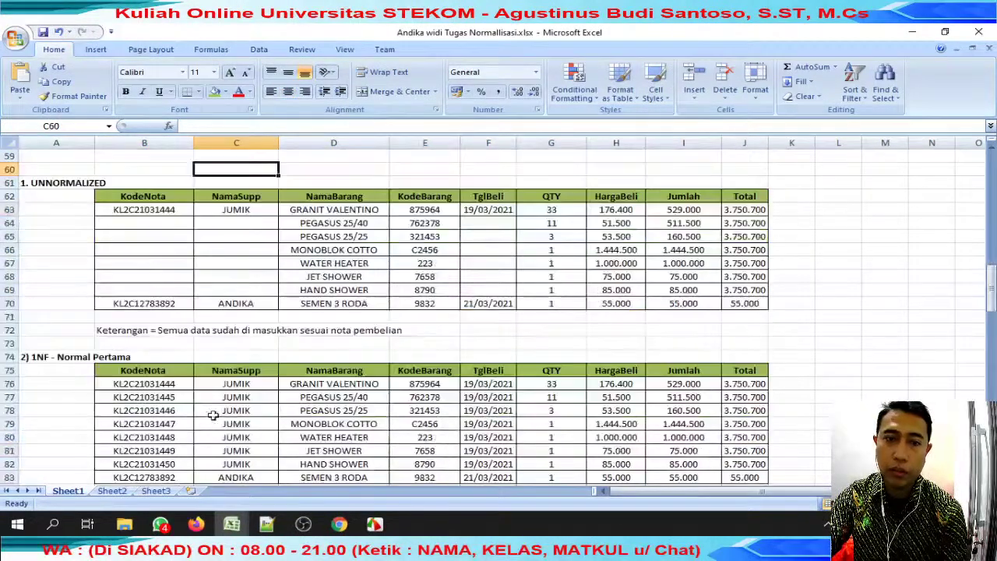
{"action": "scroll", "coordinate": [215, 304], "scroll_direction": "down", "scroll_amount": 4}
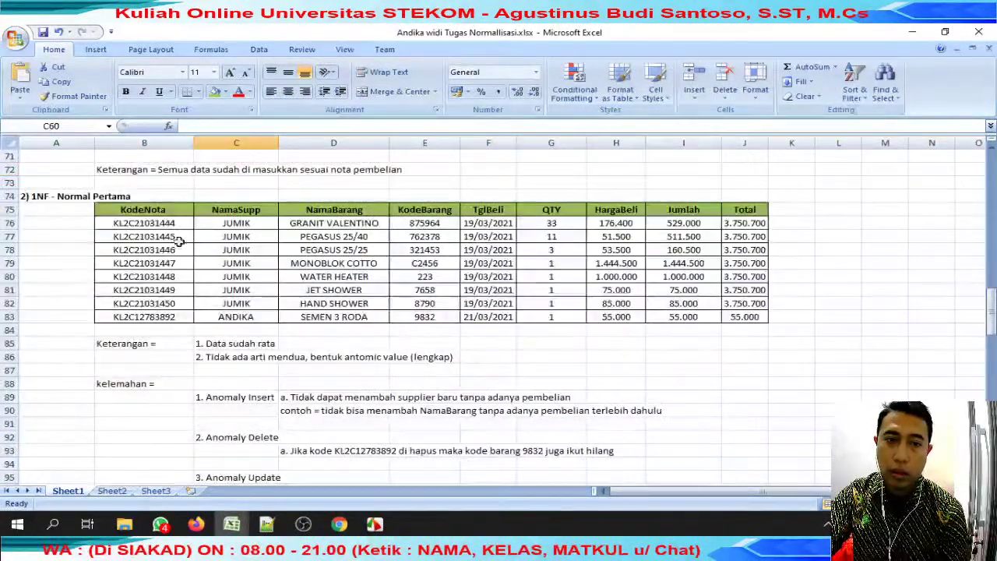
Inspect the KodeNota and KodeBarang columns of the 1NF table.
{"action": "left_click", "coordinate": [143, 212]}
{"action": "left_click", "coordinate": [188, 272]}
{"action": "left_click", "coordinate": [280, 331]}
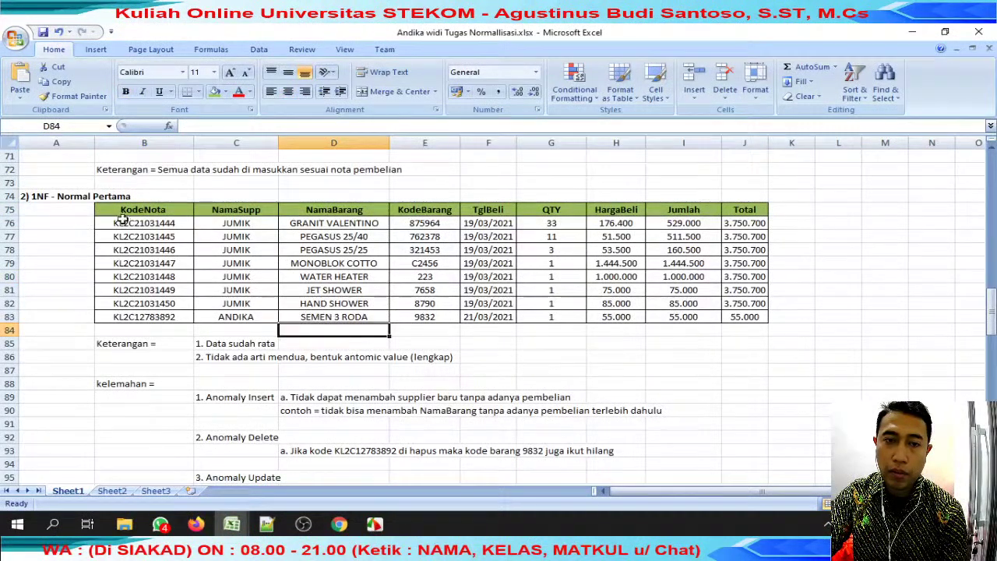
{"action": "left_click_drag", "start_coordinate": [124, 224], "coordinate": [735, 282]}
{"action": "scroll", "coordinate": [296, 358], "scroll_direction": "down", "scroll_amount": 3}
{"action": "left_click_drag", "start_coordinate": [241, 277], "coordinate": [501, 276]}
{"action": "scroll", "coordinate": [498, 275], "scroll_direction": "up", "scroll_amount": 2}
{"action": "left_click", "coordinate": [454, 195]}
Give cells G93 and D93 of the Anomaly Delete example a green fill.
{"action": "left_click_drag", "start_coordinate": [289, 399], "coordinate": [363, 411]}
{"action": "left_click", "coordinate": [413, 411]}
{"action": "left_click", "coordinate": [353, 411]}
{"action": "left_click", "coordinate": [530, 412]}
{"action": "left_click", "coordinate": [339, 412]}
{"action": "left_click", "coordinate": [537, 406]}
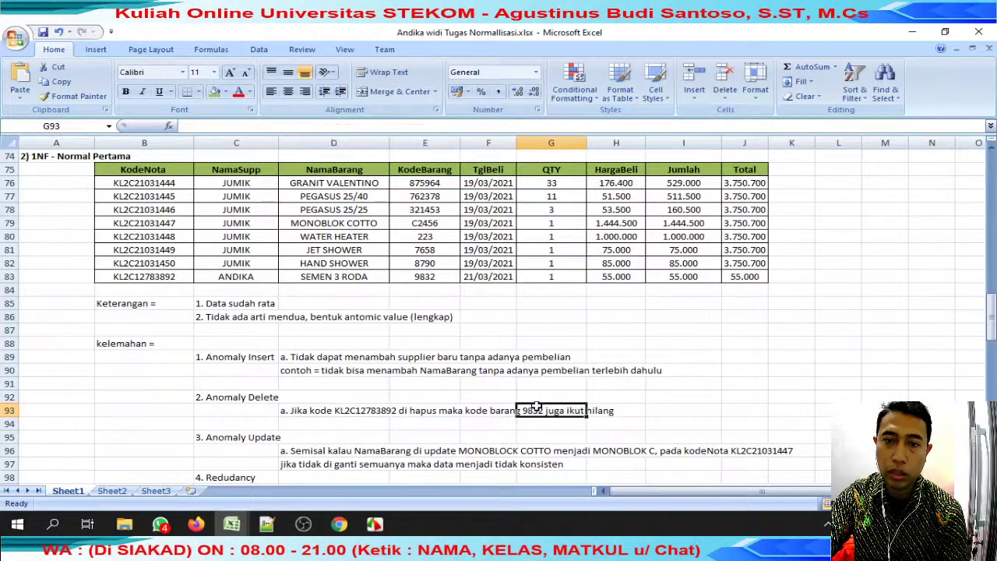
{"action": "left_click", "coordinate": [216, 93]}
{"action": "key", "text": "Left"}
{"action": "key", "text": "Left"}
{"action": "key", "text": "Left"}
{"action": "left_click", "coordinate": [215, 91]}
Look over the rows below the Anomaly Delete example.
{"action": "scroll", "coordinate": [367, 437], "scroll_direction": "down", "scroll_amount": 1}
{"action": "left_click_drag", "start_coordinate": [366, 411], "coordinate": [733, 413]}
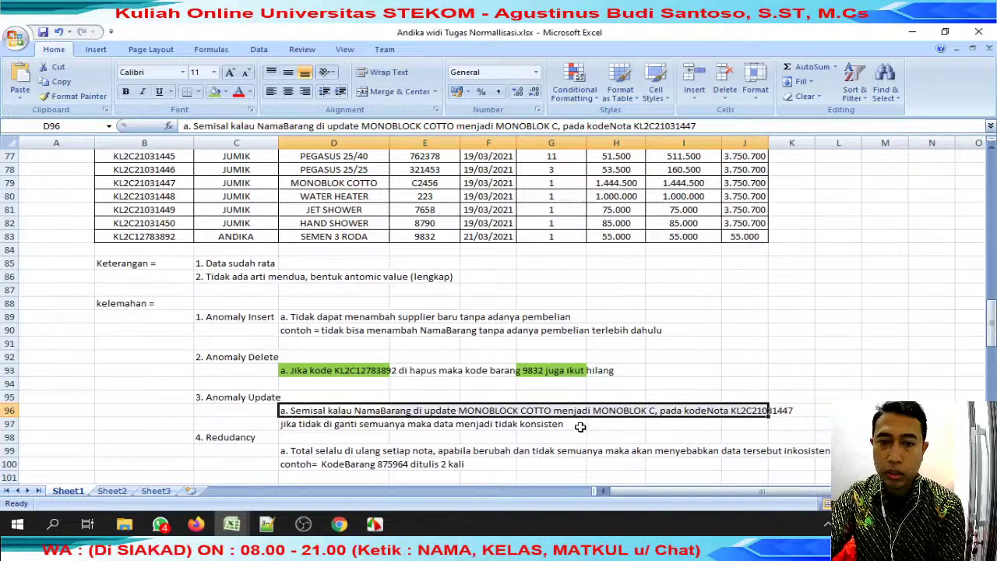
{"action": "scroll", "coordinate": [574, 430], "scroll_direction": "down", "scroll_amount": 1}
{"action": "scroll", "coordinate": [552, 415], "scroll_direction": "down", "scroll_amount": 7}
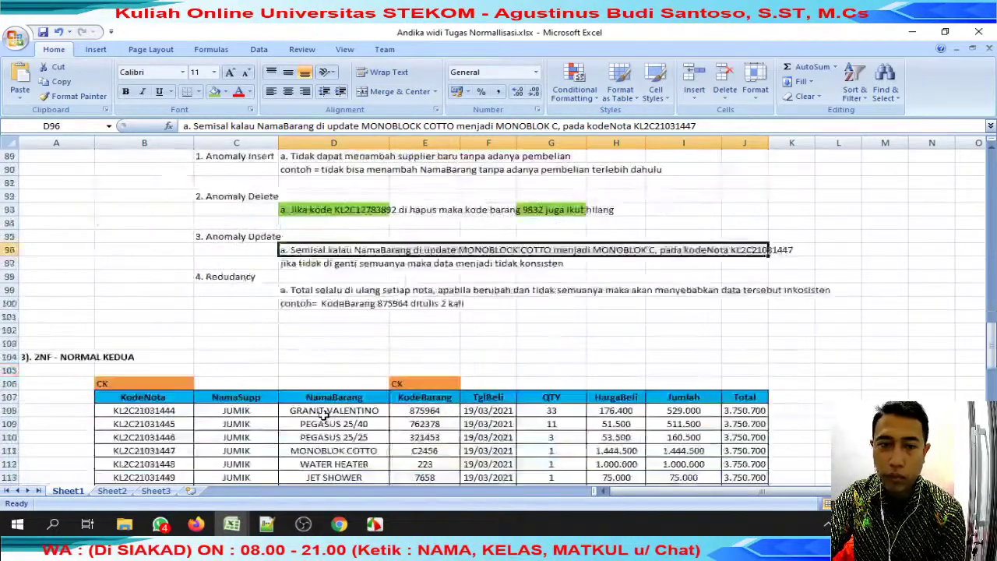
{"action": "left_click", "coordinate": [102, 221]}
{"action": "left_click", "coordinate": [438, 222]}
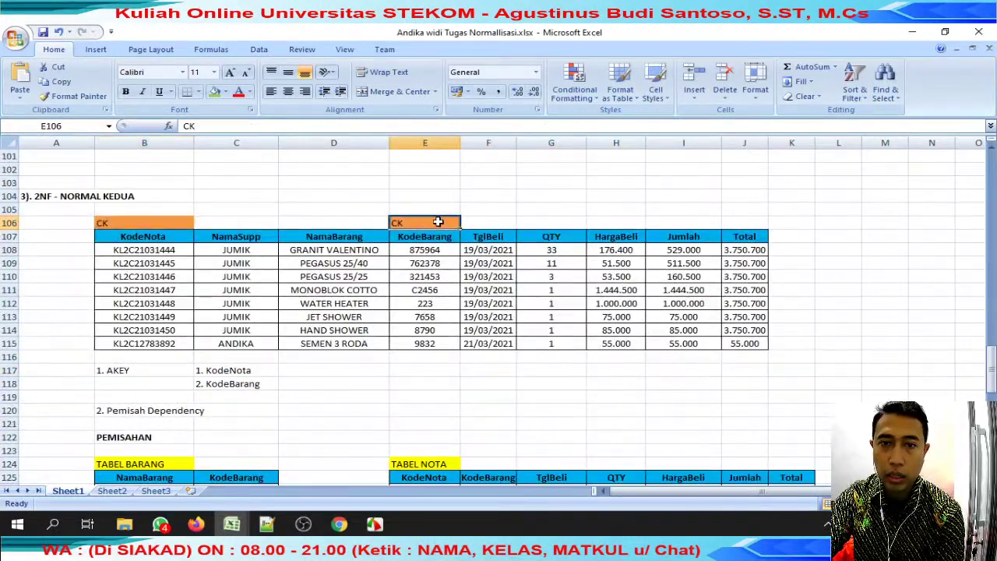
{"action": "left_click", "coordinate": [248, 368]}
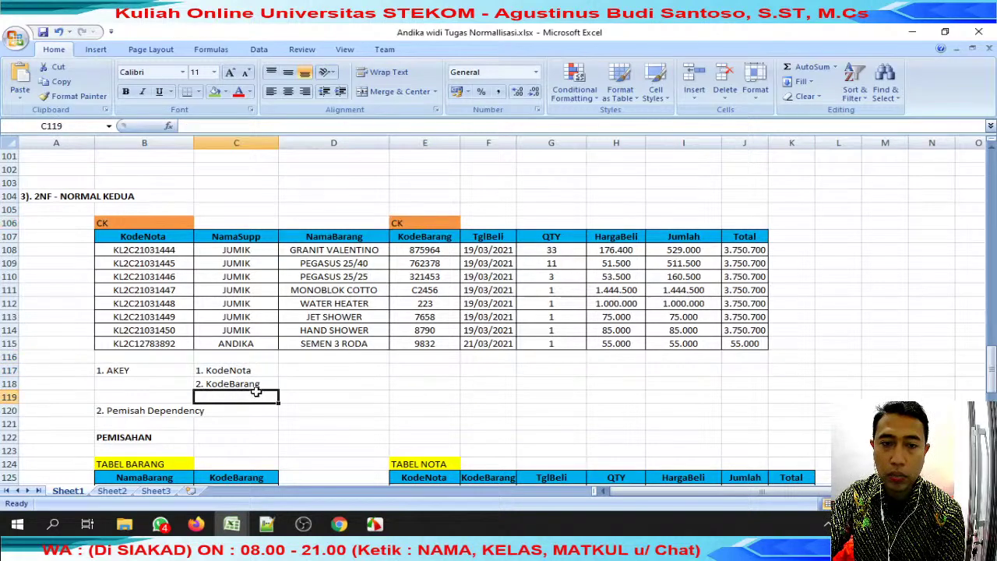
{"action": "left_click", "coordinate": [254, 396]}
{"action": "scroll", "coordinate": [257, 393], "scroll_direction": "down", "scroll_amount": 2}
{"action": "left_click", "coordinate": [137, 397]}
{"action": "scroll", "coordinate": [136, 396], "scroll_direction": "down", "scroll_amount": 5}
{"action": "left_click_drag", "start_coordinate": [127, 201], "coordinate": [221, 335]}
{"action": "key", "text": "ctrl+z"}
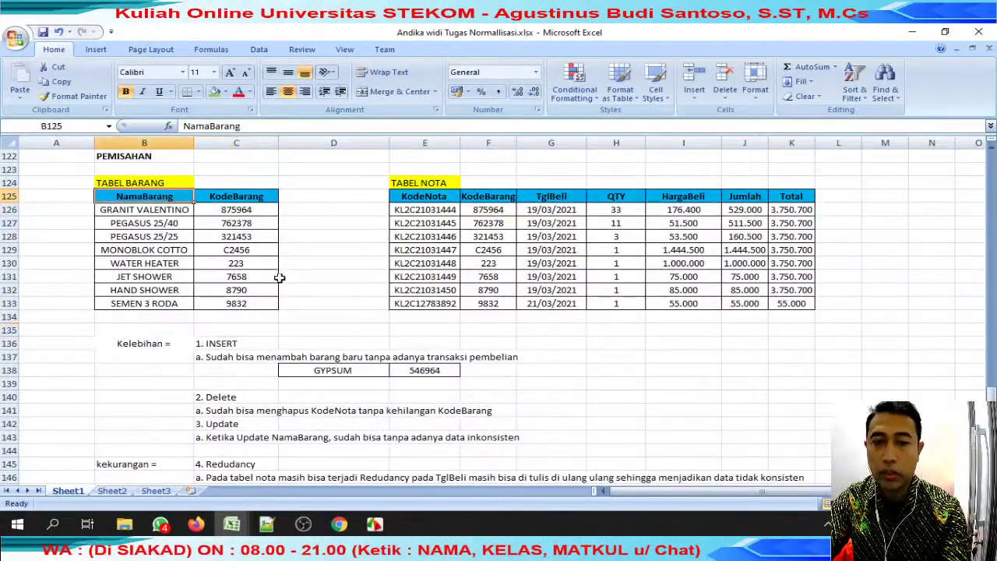
{"action": "left_click_drag", "start_coordinate": [425, 195], "coordinate": [551, 250]}
{"action": "scroll", "coordinate": [382, 304], "scroll_direction": "down", "scroll_amount": 2}
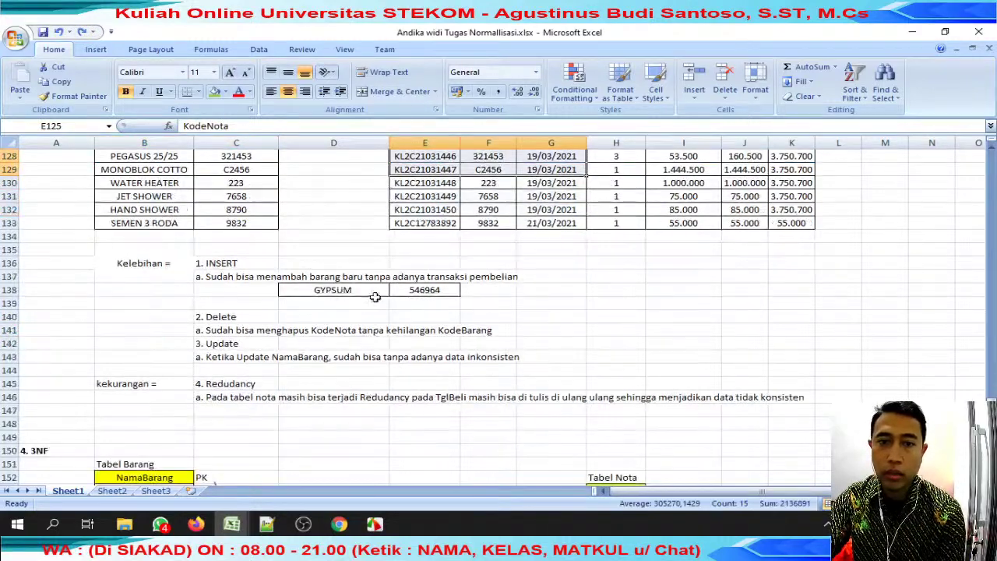
{"action": "left_click_drag", "start_coordinate": [305, 288], "coordinate": [452, 287]}
{"action": "scroll", "coordinate": [445, 291], "scroll_direction": "down", "scroll_amount": 8}
{"action": "scroll", "coordinate": [445, 290], "scroll_direction": "up", "scroll_amount": 6}
{"action": "scroll", "coordinate": [446, 288], "scroll_direction": "up", "scroll_amount": 20}
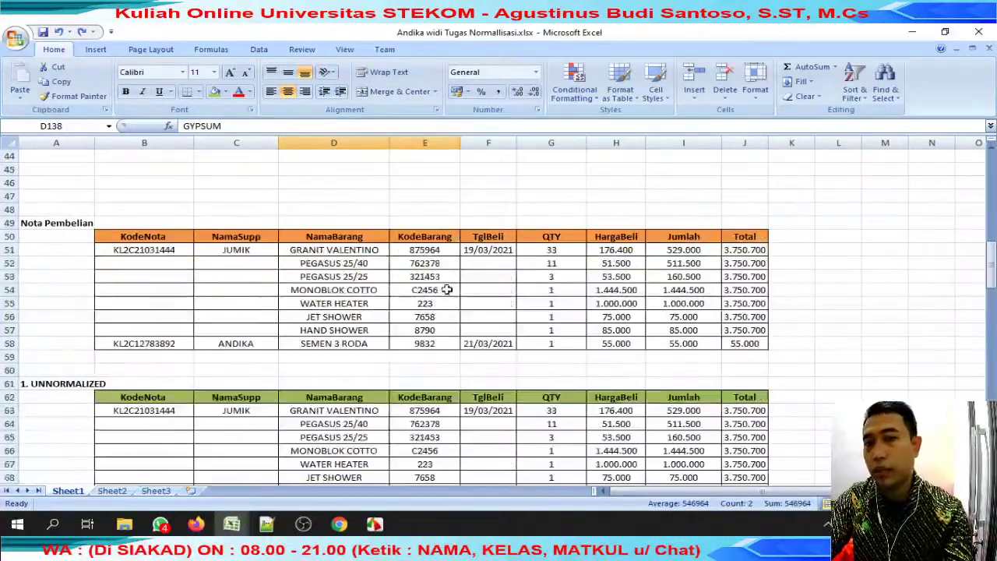
{"action": "scroll", "coordinate": [448, 282], "scroll_direction": "down", "scroll_amount": 20}
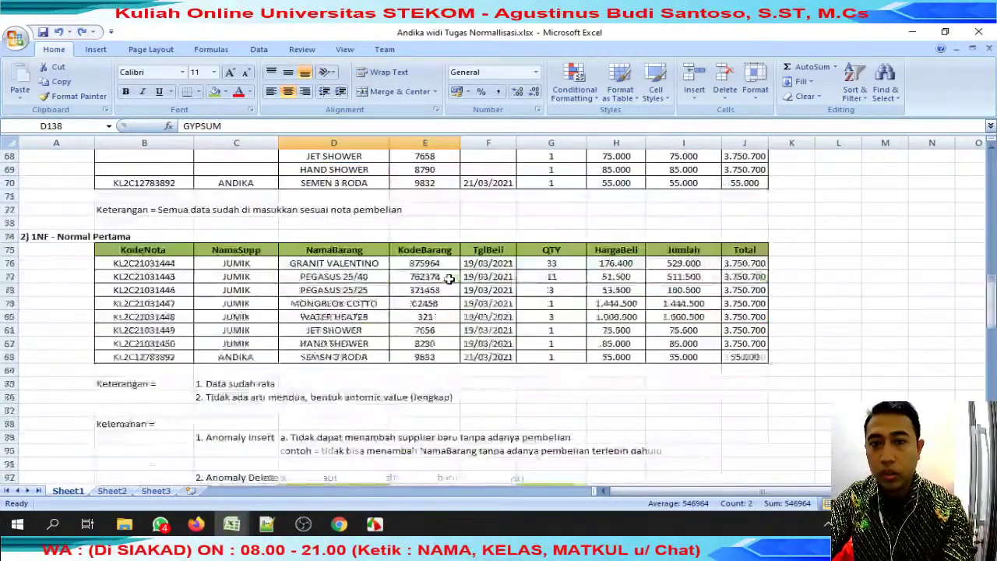
{"action": "scroll", "coordinate": [451, 276], "scroll_direction": "down", "scroll_amount": 16}
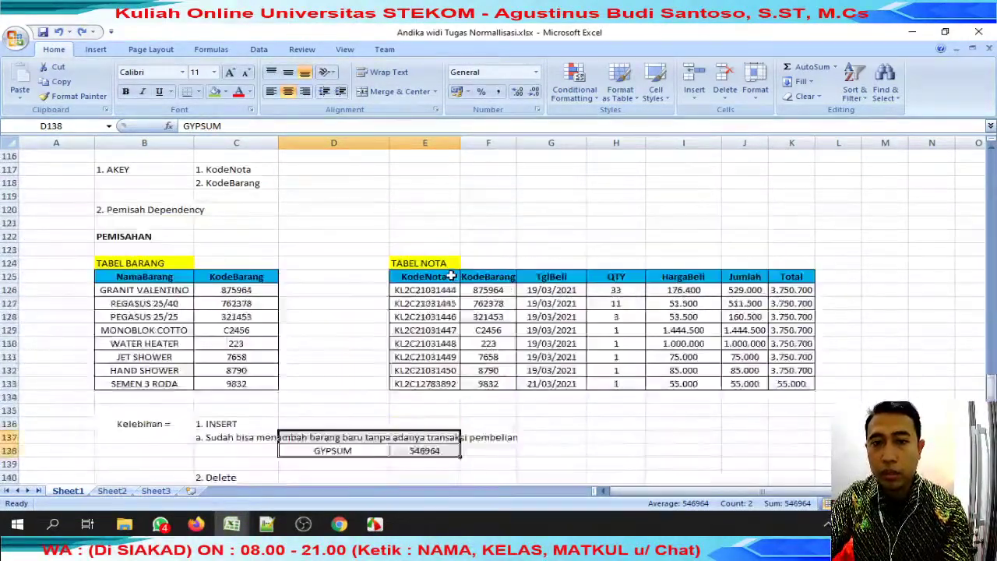
{"action": "scroll", "coordinate": [451, 277], "scroll_direction": "down", "scroll_amount": 8}
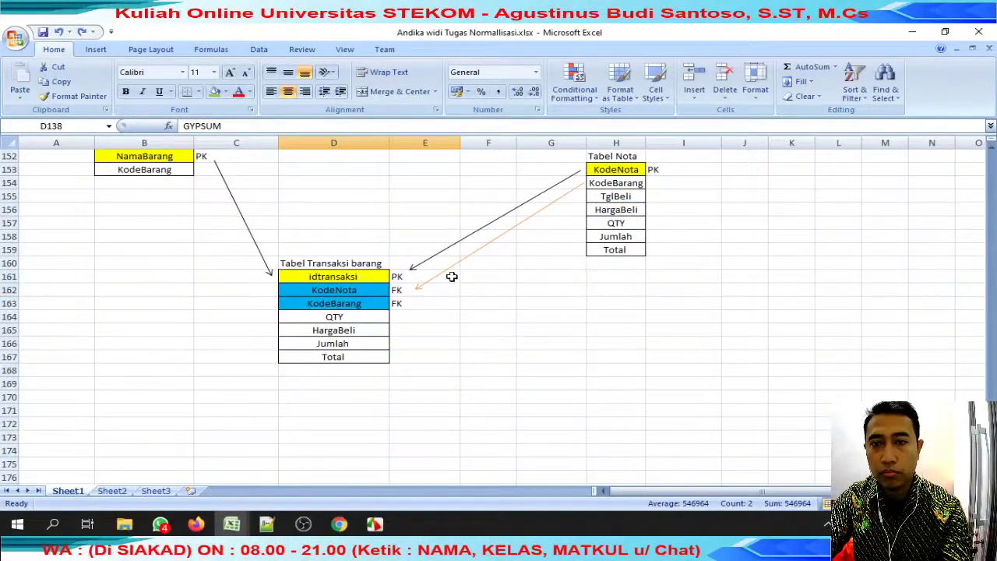
{"action": "scroll", "coordinate": [452, 277], "scroll_direction": "up", "scroll_amount": 20}
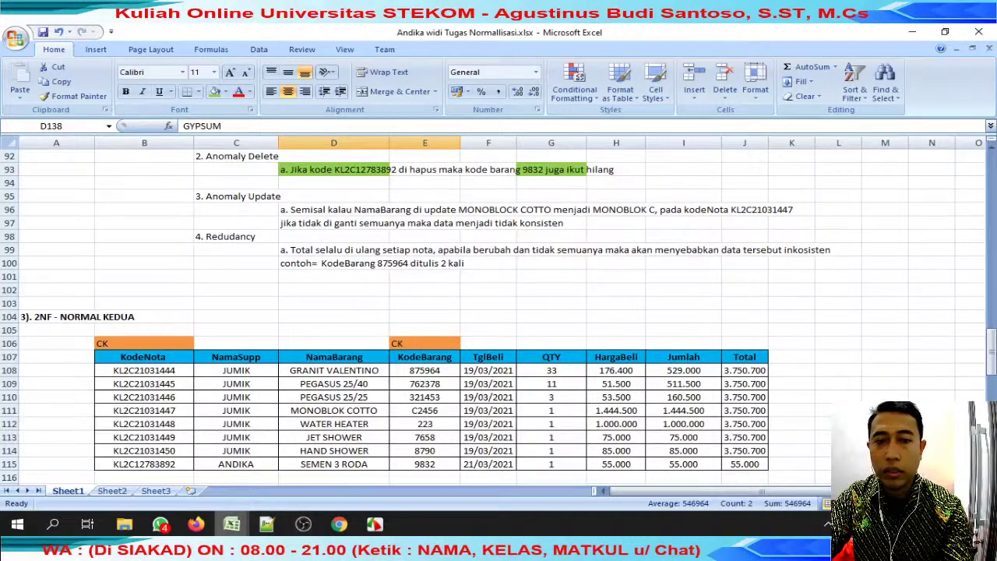
{"action": "mouse_move", "coordinate": [231, 524]}
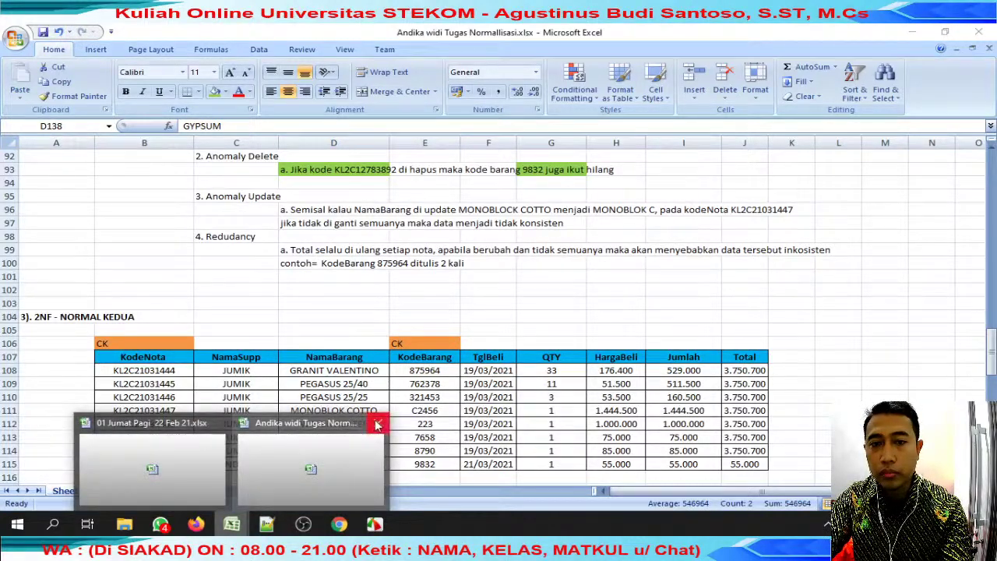
Open the next submitted file from the review jumat folder, then close the normalisation workbook.
{"action": "left_click", "coordinate": [212, 461]}
{"action": "scroll", "coordinate": [438, 269], "scroll_direction": "up", "scroll_amount": 3}
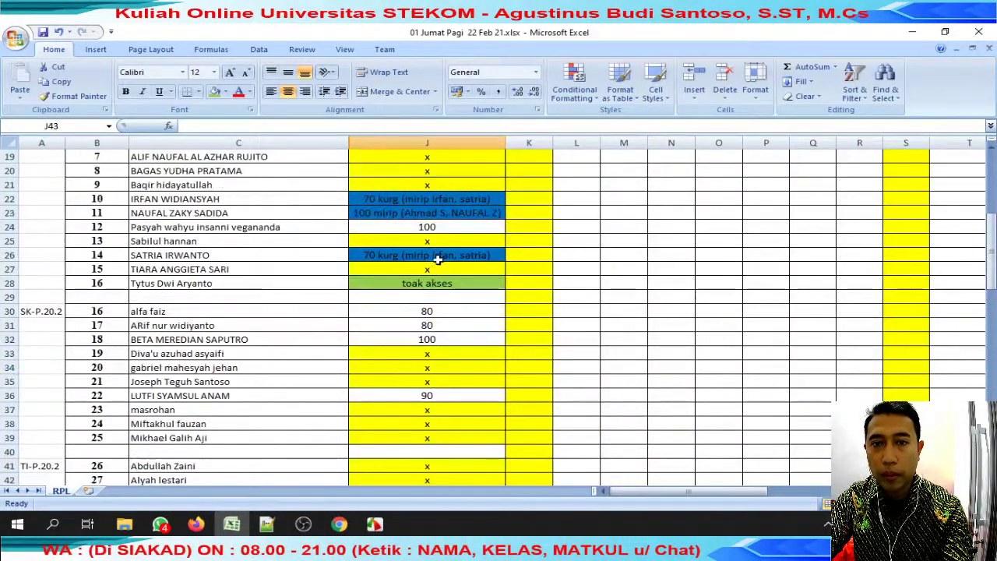
{"action": "mouse_move", "coordinate": [124, 524]}
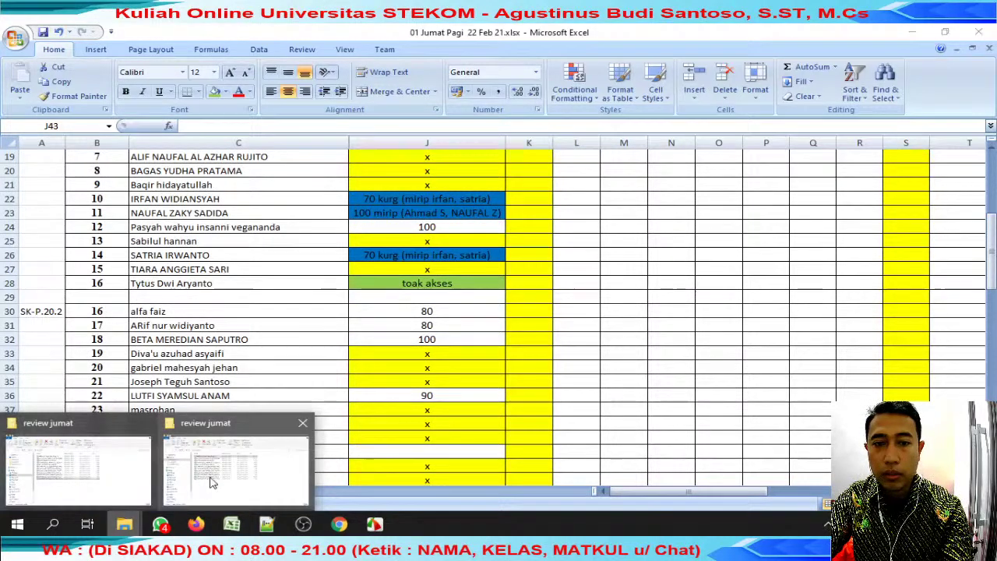
{"action": "left_click", "coordinate": [215, 475]}
{"action": "left_click", "coordinate": [288, 328]}
{"action": "double_click", "coordinate": [288, 328]}
{"action": "scroll", "coordinate": [290, 312], "scroll_direction": "up", "scroll_amount": 10}
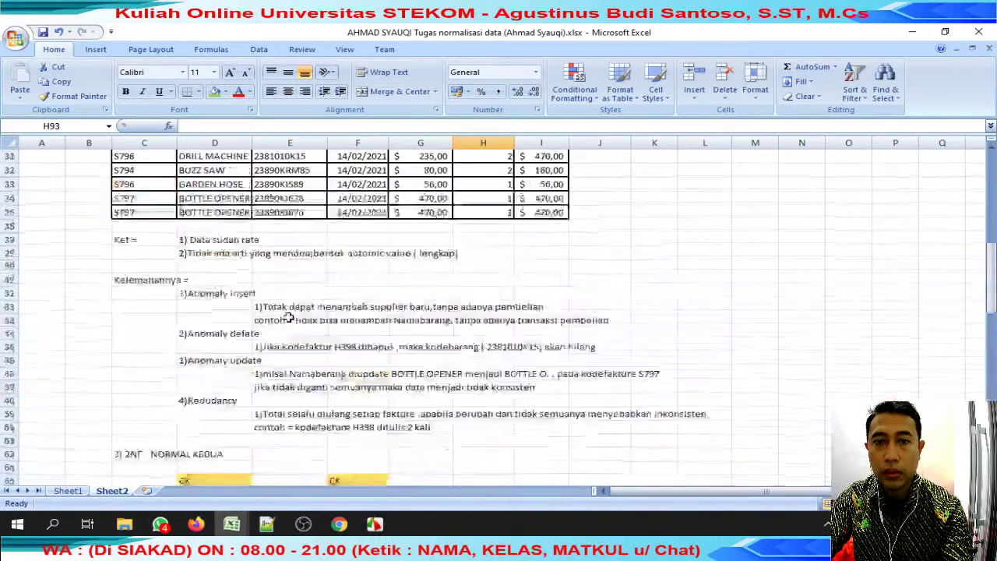
{"action": "left_click", "coordinate": [988, 48]}
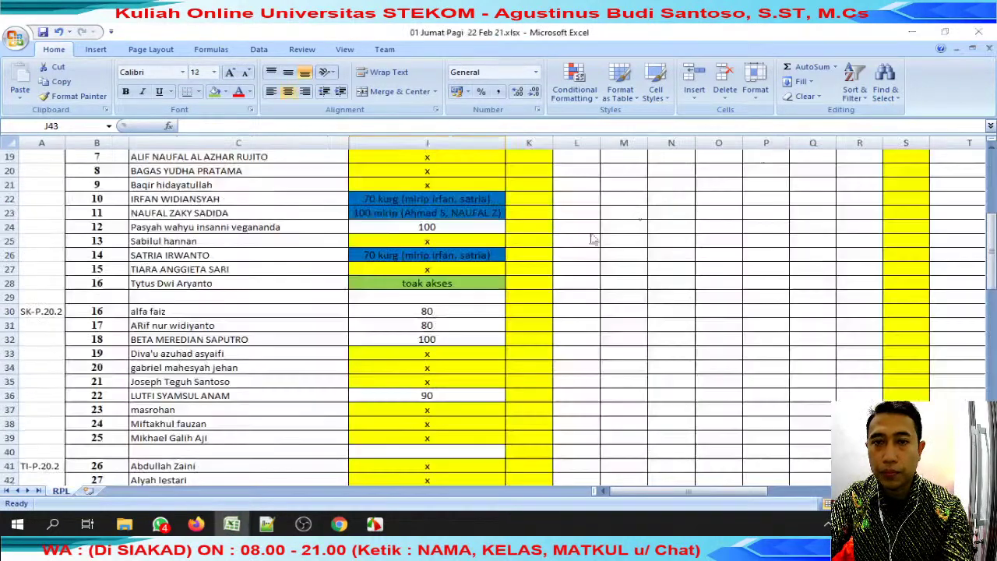
Record a score of 100 in J43 and select the C44 student's name.
{"action": "scroll", "coordinate": [442, 398], "scroll_direction": "down", "scroll_amount": 6}
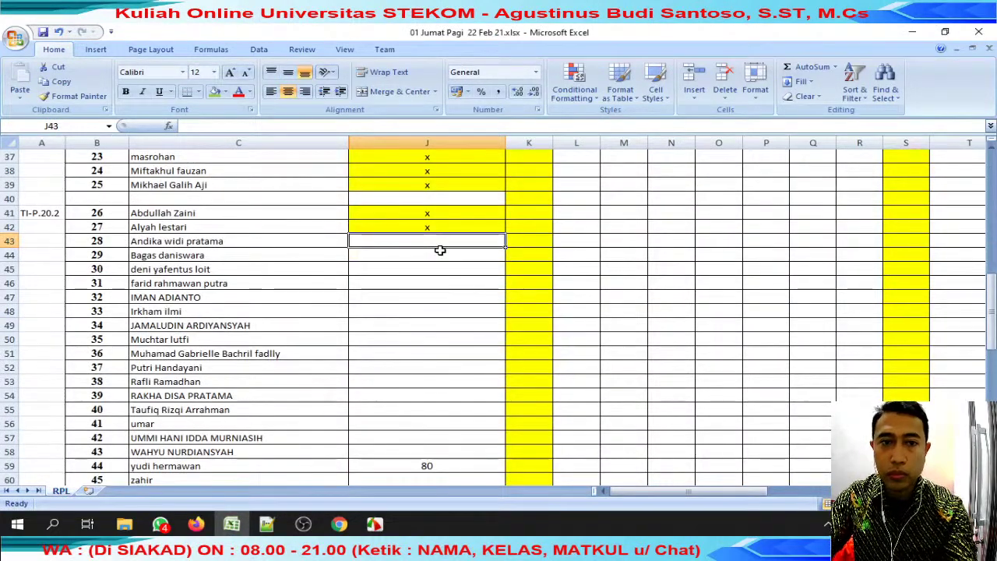
{"action": "type", "text": "100"}
{"action": "key", "text": "Return"}
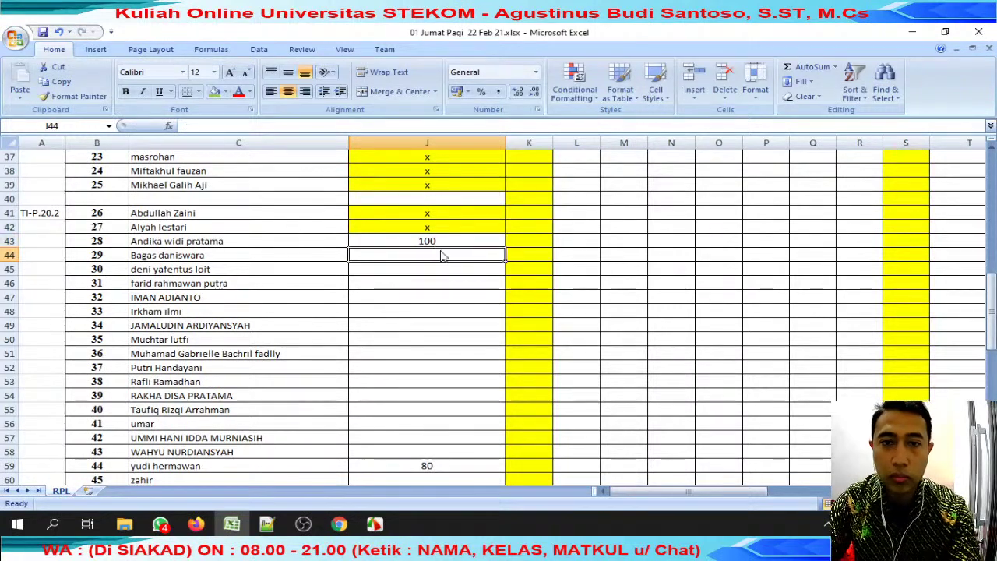
{"action": "left_click", "coordinate": [296, 251]}
{"action": "left_click_drag", "start_coordinate": [257, 126], "coordinate": [183, 125]}
{"action": "key", "text": "ctrl+c"}
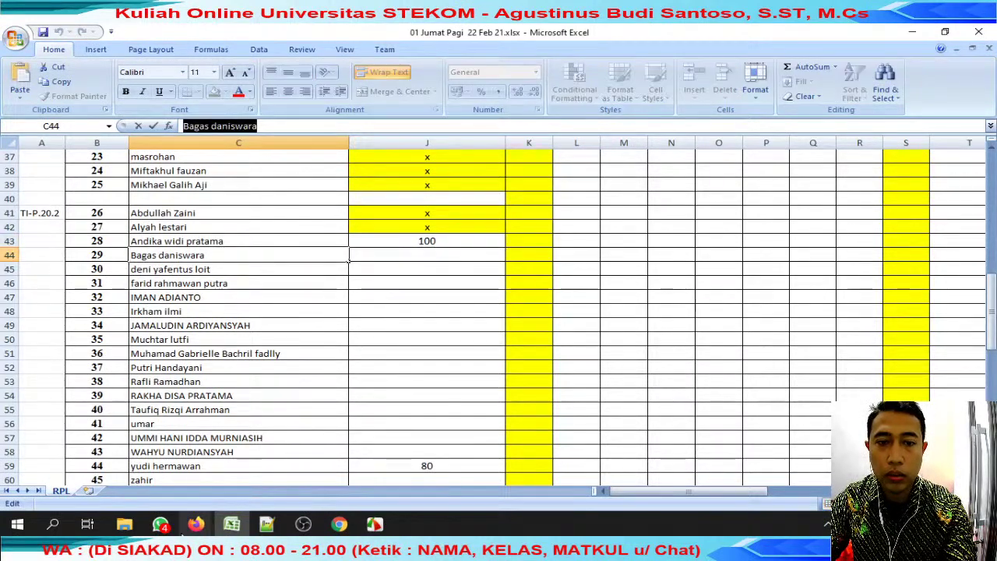
Search WhatsApp for the C44 and C45 students' names, finding no submissions.
{"action": "left_click", "coordinate": [161, 524]}
{"action": "left_click", "coordinate": [413, 145]}
{"action": "key", "text": "ctrl+v"}
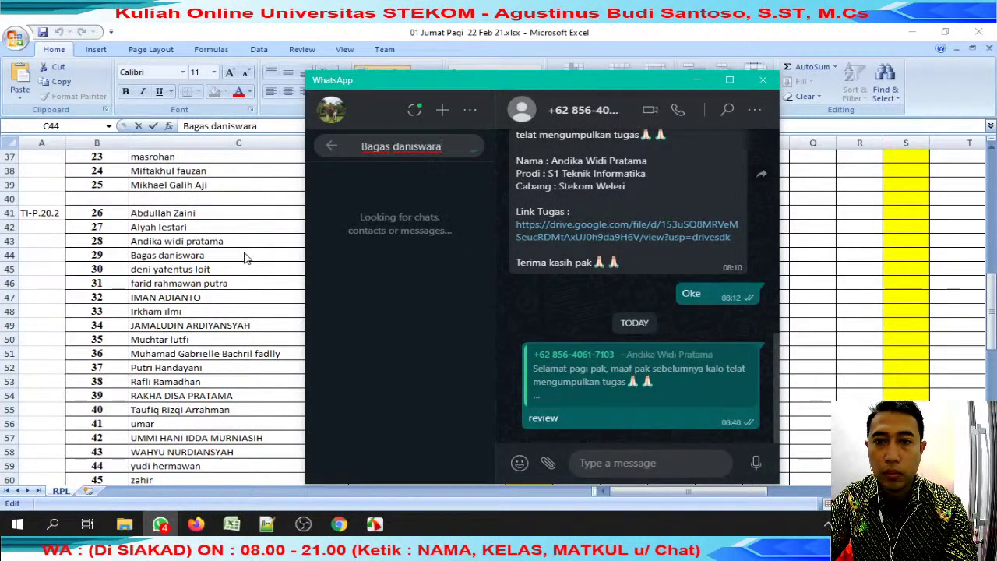
{"action": "left_click", "coordinate": [277, 260]}
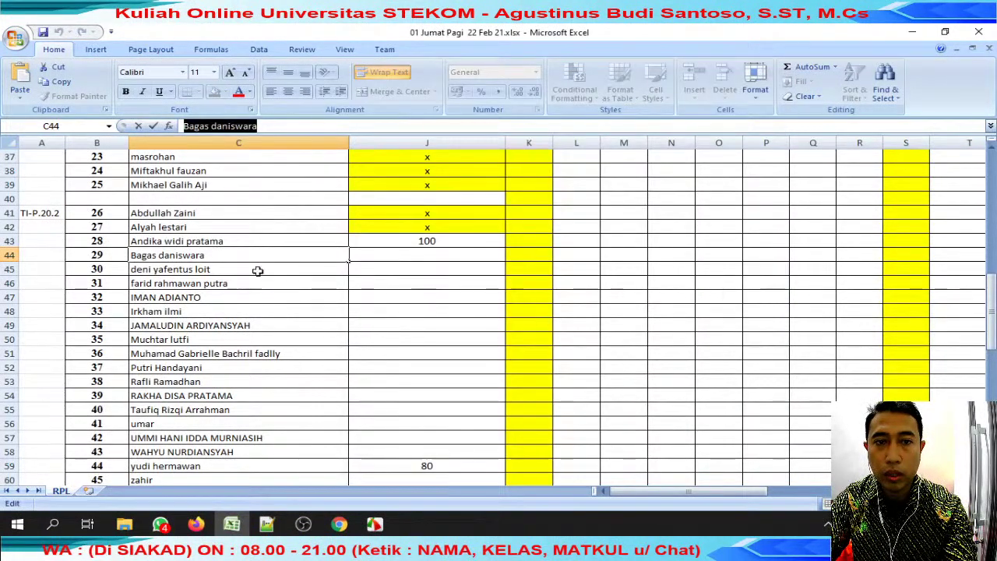
{"action": "left_click", "coordinate": [278, 269]}
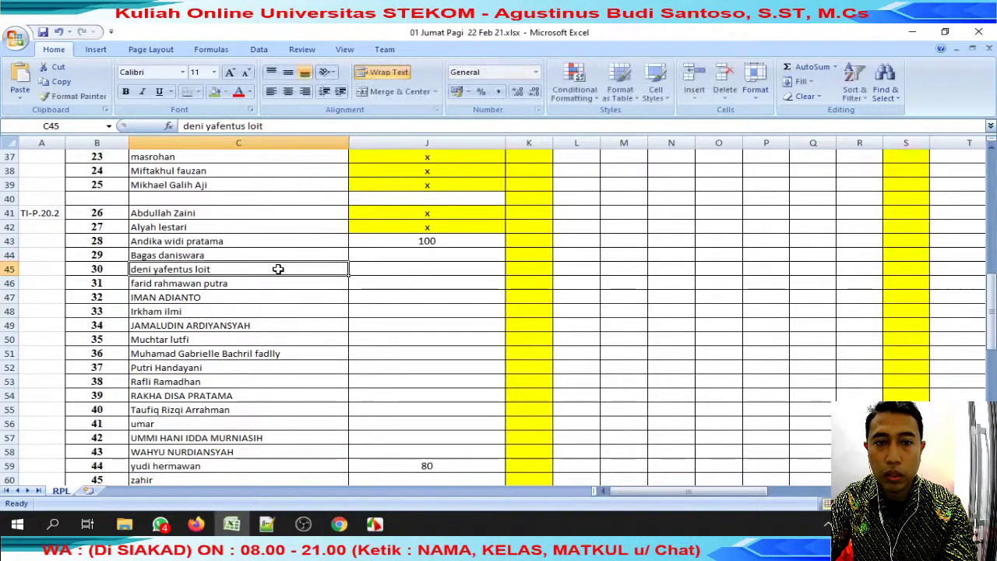
{"action": "double_click", "coordinate": [250, 126]}
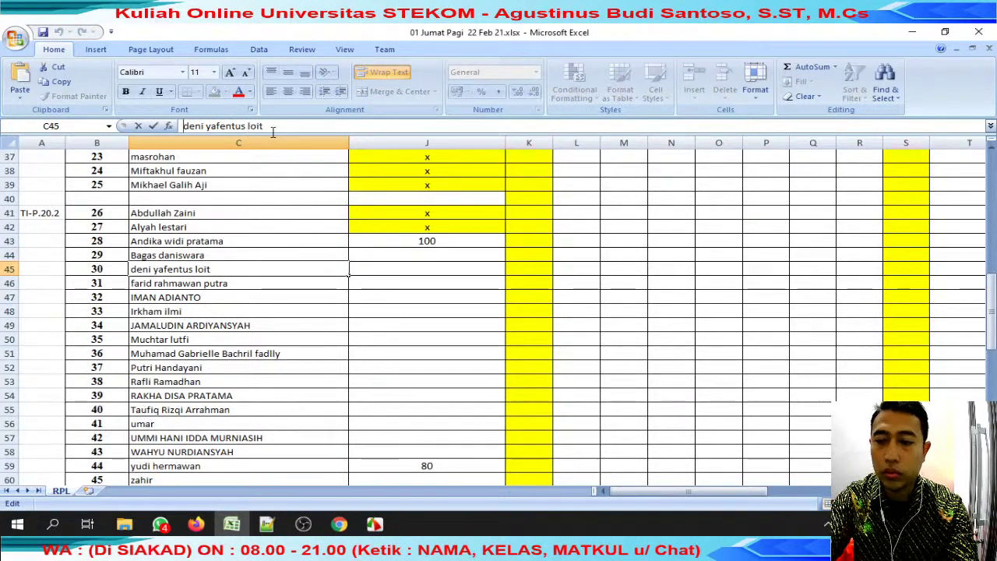
{"action": "left_click", "coordinate": [160, 524]}
{"action": "key", "text": "ctrl+a"}
{"action": "key", "text": "alt+Tab"}
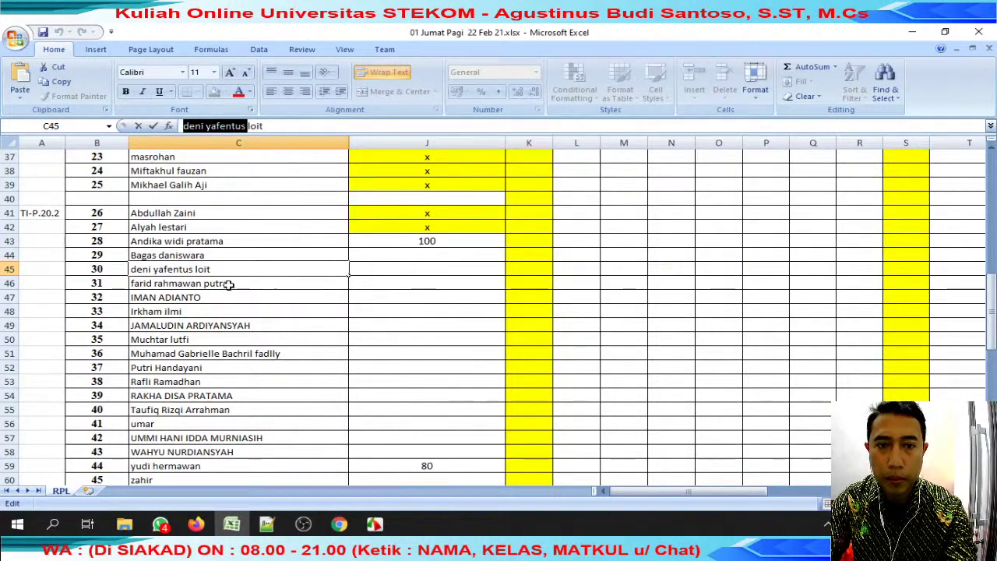
Copy the first two words of the C46 student's name into the WhatsApp search.
{"action": "left_click", "coordinate": [228, 284]}
{"action": "left_click_drag", "start_coordinate": [256, 126], "coordinate": [184, 127]}
{"action": "key", "text": "ctrl+c"}
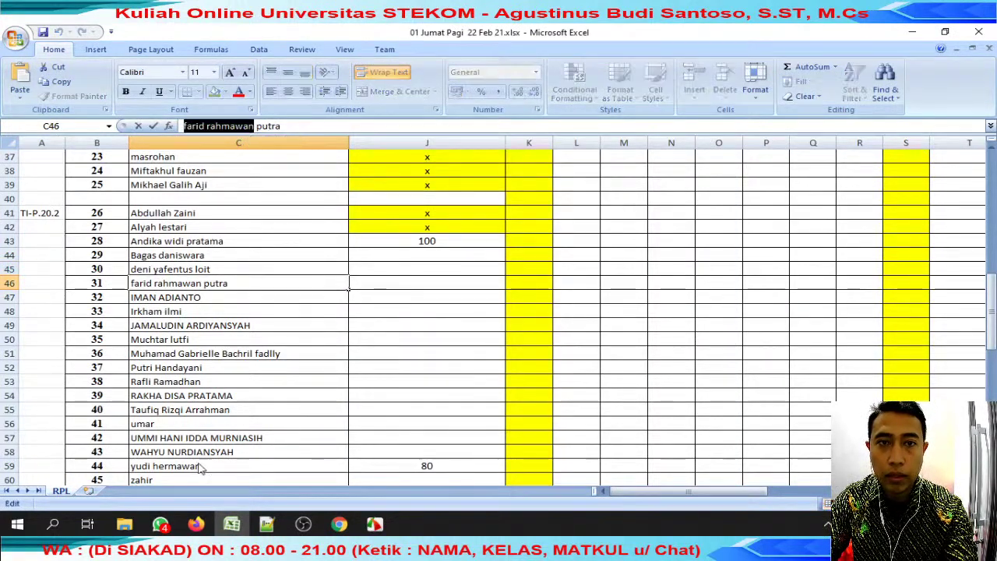
{"action": "left_click", "coordinate": [159, 524]}
{"action": "key", "text": "ctrl+a"}
{"action": "key", "text": "ctrl+v"}
{"action": "key", "text": "alt+Tab"}
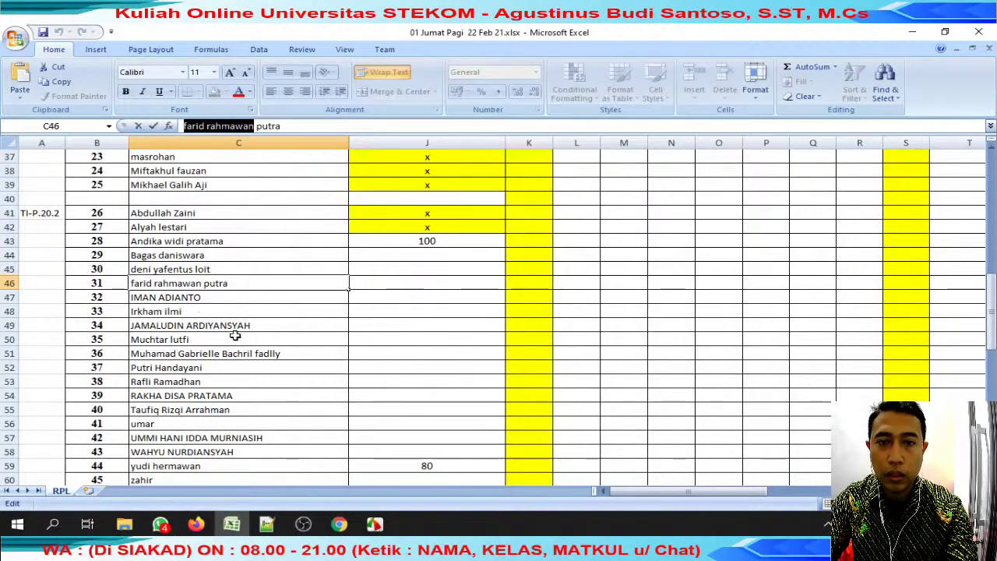
{"action": "left_click", "coordinate": [193, 297]}
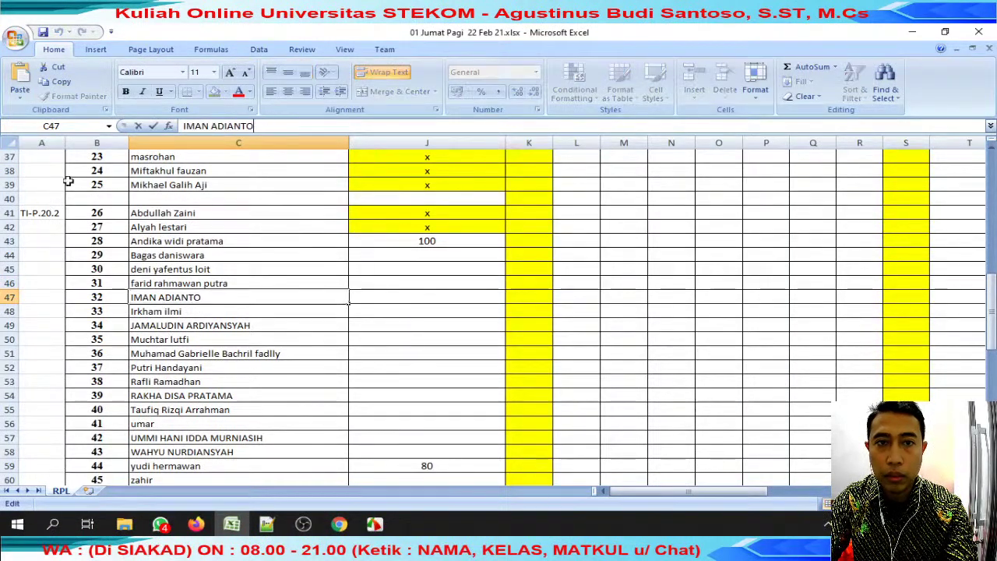
Open the matching chat, reply 'review' to the submission, and open its Drive link.
{"action": "key", "text": "alt+Tab"}
{"action": "left_click_drag", "start_coordinate": [411, 146], "coordinate": [412, 249]}
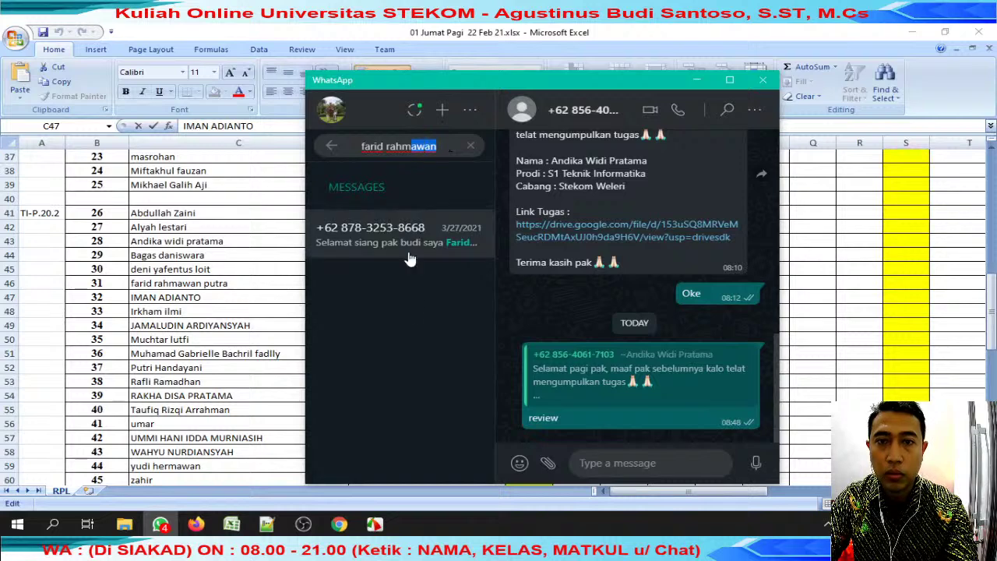
{"action": "key", "text": "Right"}
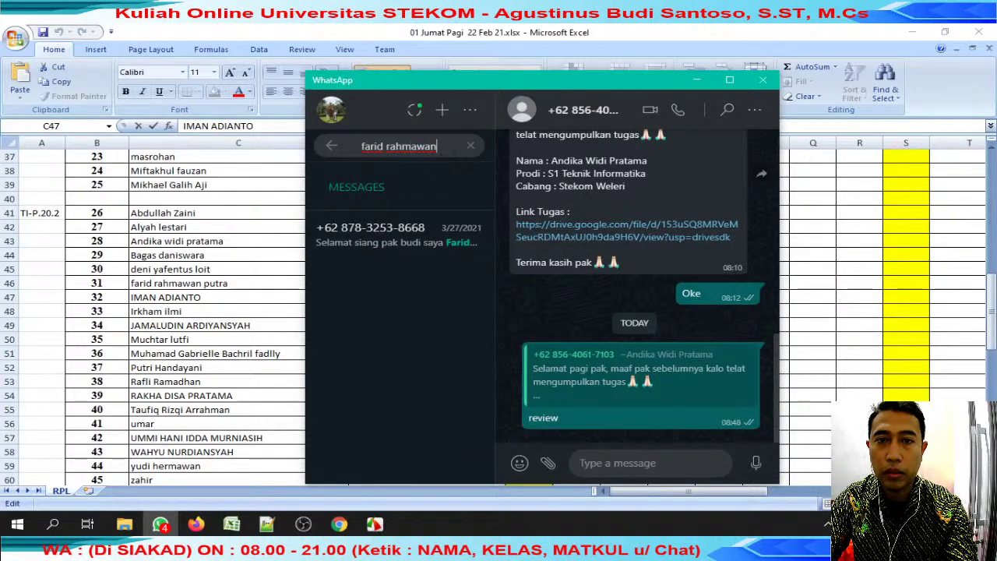
{"action": "left_click", "coordinate": [413, 232]}
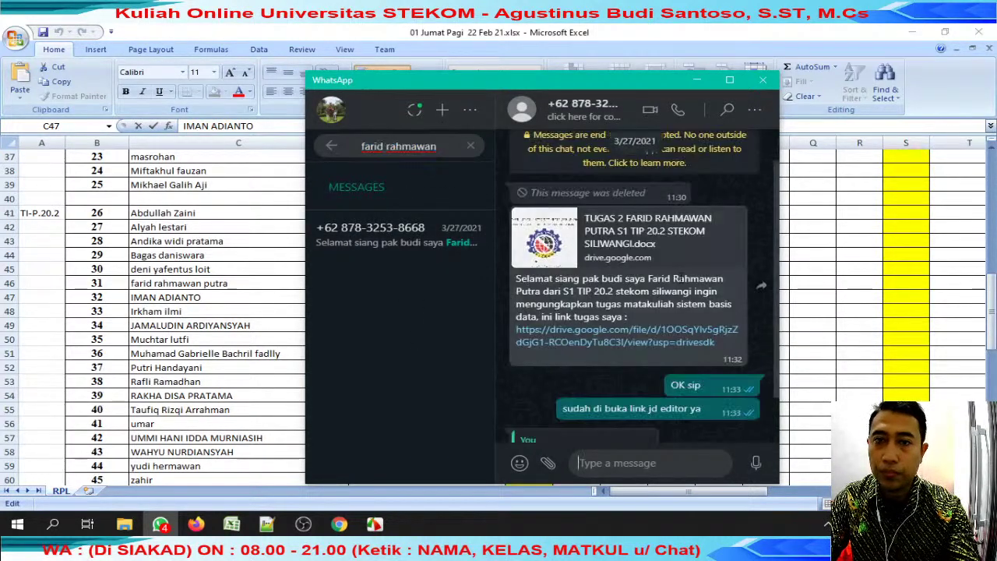
{"action": "left_click", "coordinate": [733, 222]}
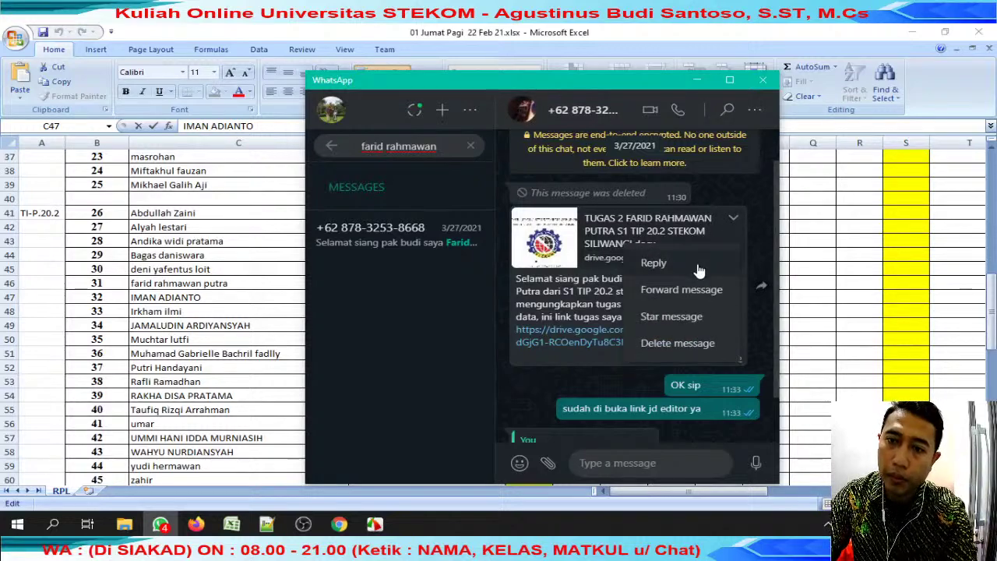
{"action": "left_click", "coordinate": [699, 267]}
{"action": "type", "text": "review"}
{"action": "key", "text": "Return"}
{"action": "scroll", "coordinate": [689, 267], "scroll_direction": "up", "scroll_amount": 5}
{"action": "key", "text": "alt+Tab"}
{"action": "left_click", "coordinate": [264, 356]}
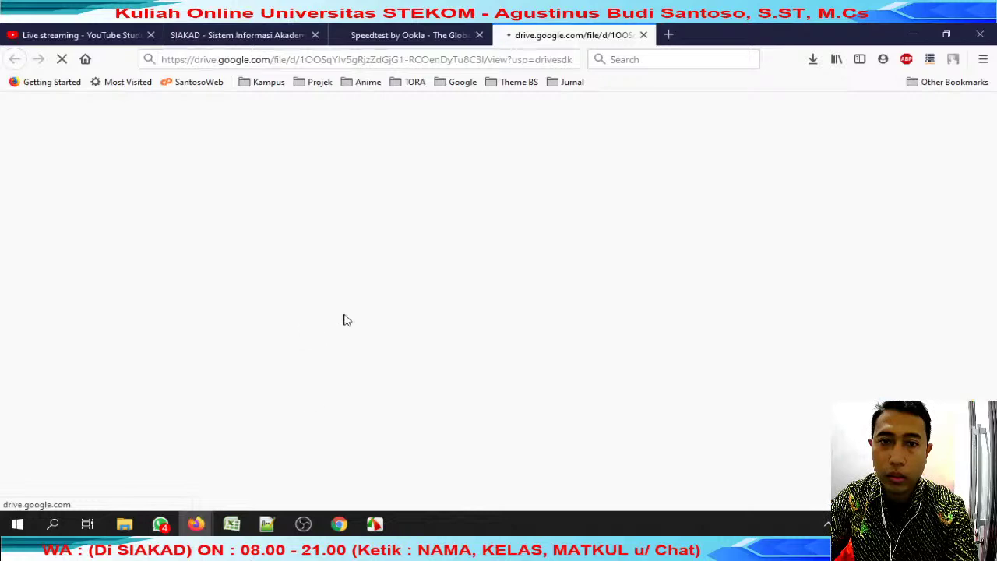
Copy the x mark from J42 into J44 and J45 for the missing submissions.
{"action": "left_click", "coordinate": [232, 523]}
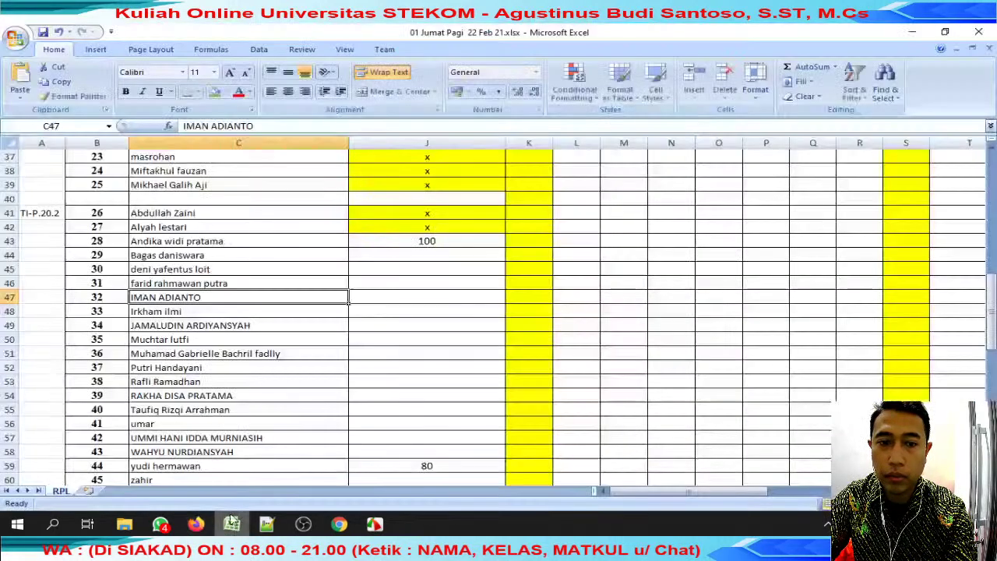
{"action": "left_click", "coordinate": [452, 225]}
{"action": "key", "text": "ctrl+c"}
{"action": "left_click_drag", "start_coordinate": [437, 260], "coordinate": [448, 266]}
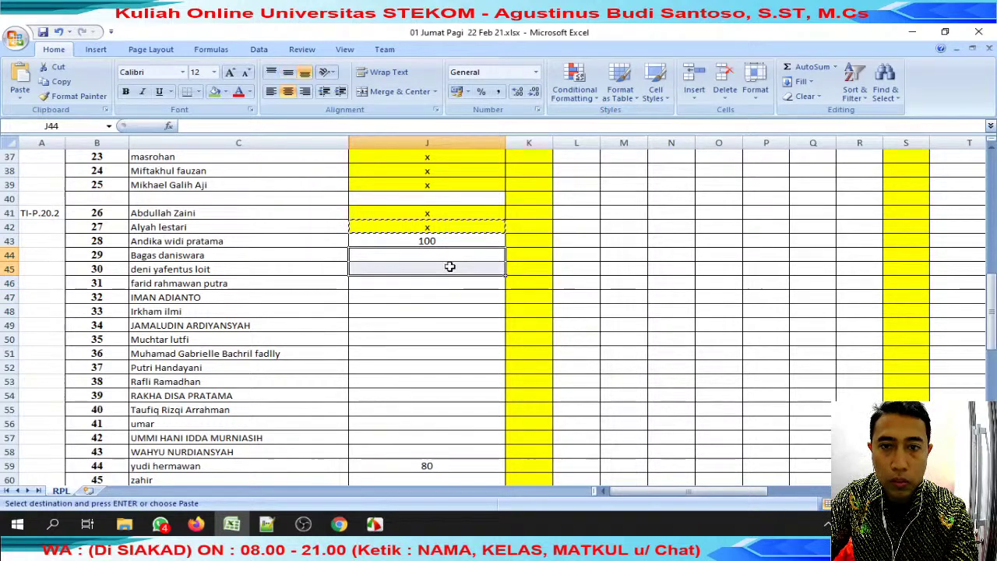
{"action": "key", "text": "ctrl+v"}
{"action": "key", "text": "Escape"}
{"action": "left_click", "coordinate": [251, 283]}
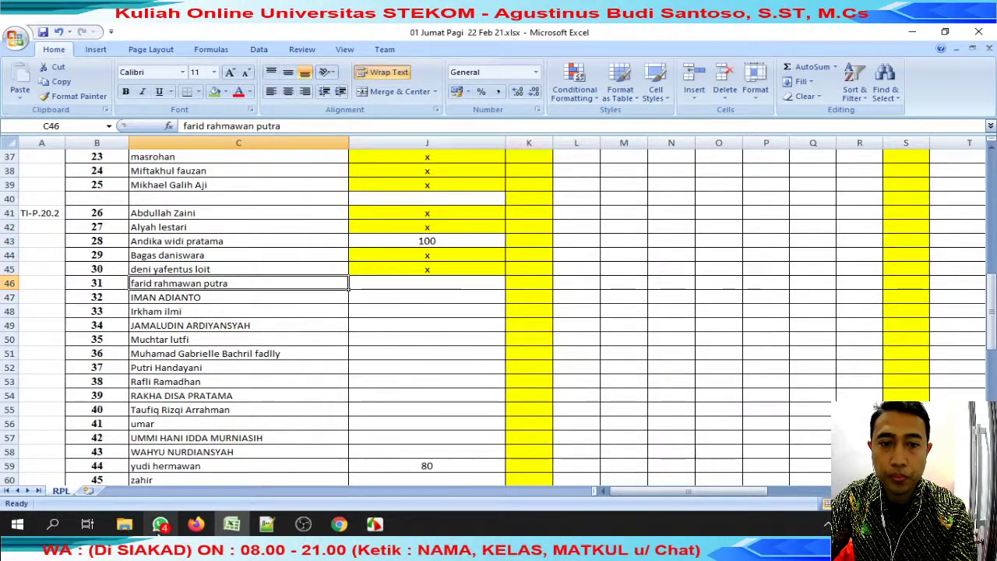
{"action": "left_click", "coordinate": [160, 523]}
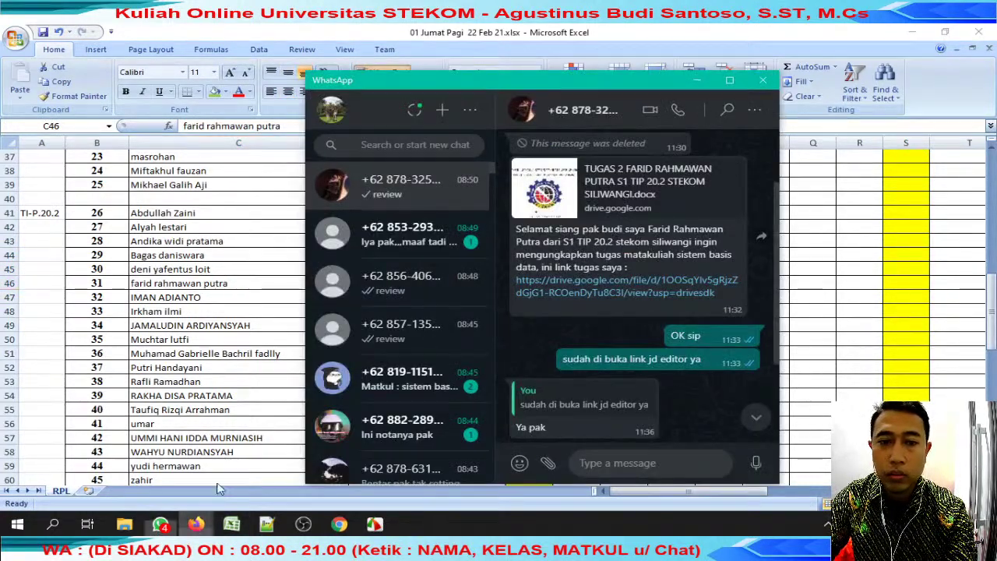
Download the TUGAS 2 document from Drive, trimming the file name before saving.
{"action": "mouse_move", "coordinate": [196, 524]}
{"action": "left_click", "coordinate": [140, 480]}
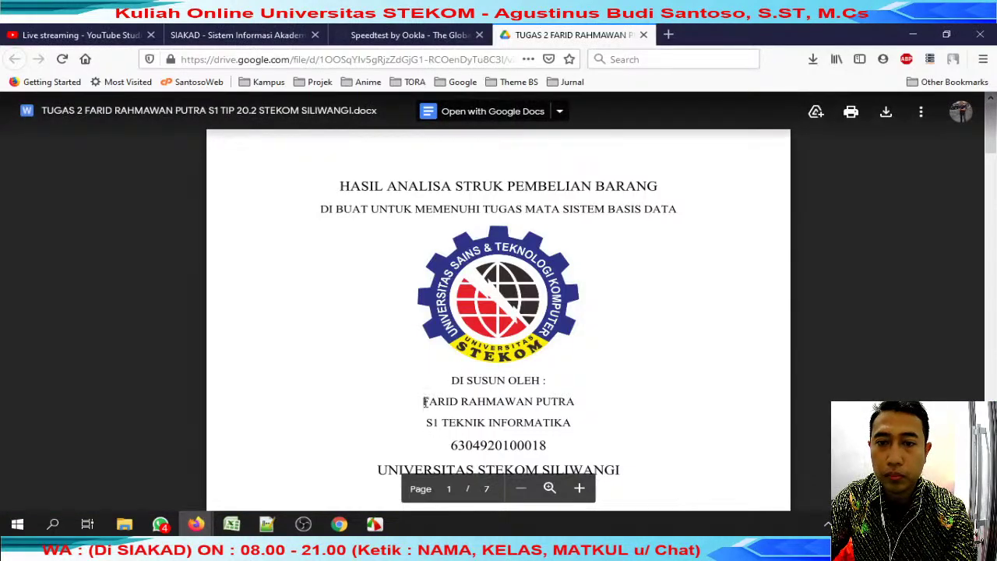
{"action": "left_click", "coordinate": [885, 111]}
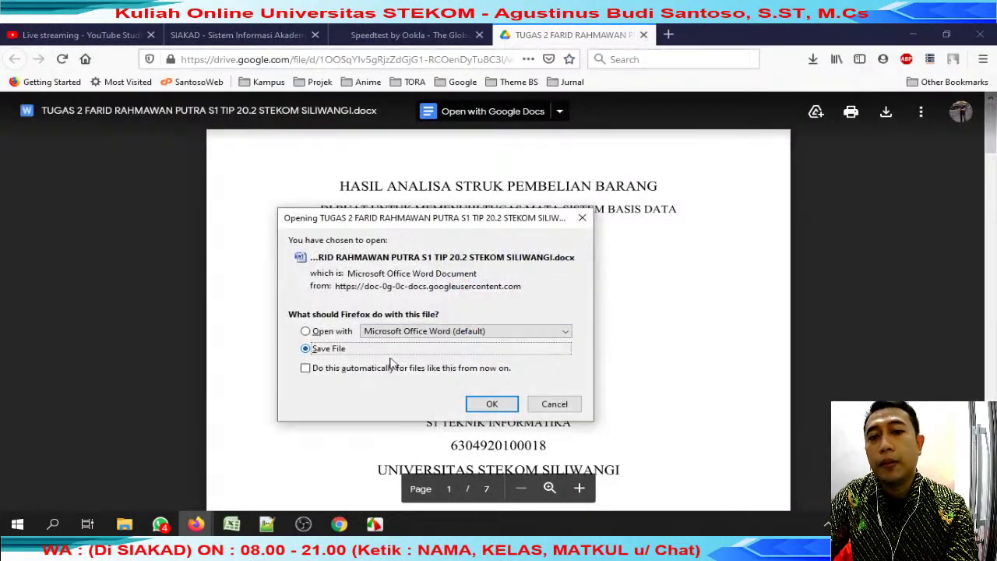
{"action": "left_click", "coordinate": [489, 404]}
{"action": "key", "text": "Home"}
{"action": "key", "text": "Delete"}
{"action": "key", "text": "Return"}
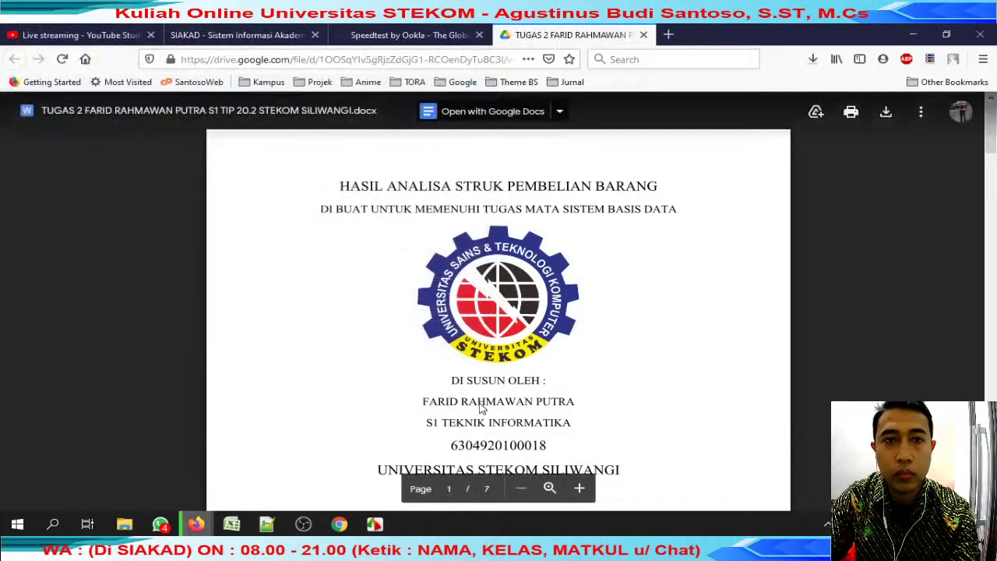
Open the downloaded .docx from the browser's downloads list and close the Drive tab.
{"action": "left_click", "coordinate": [813, 59]}
{"action": "left_click", "coordinate": [627, 88]}
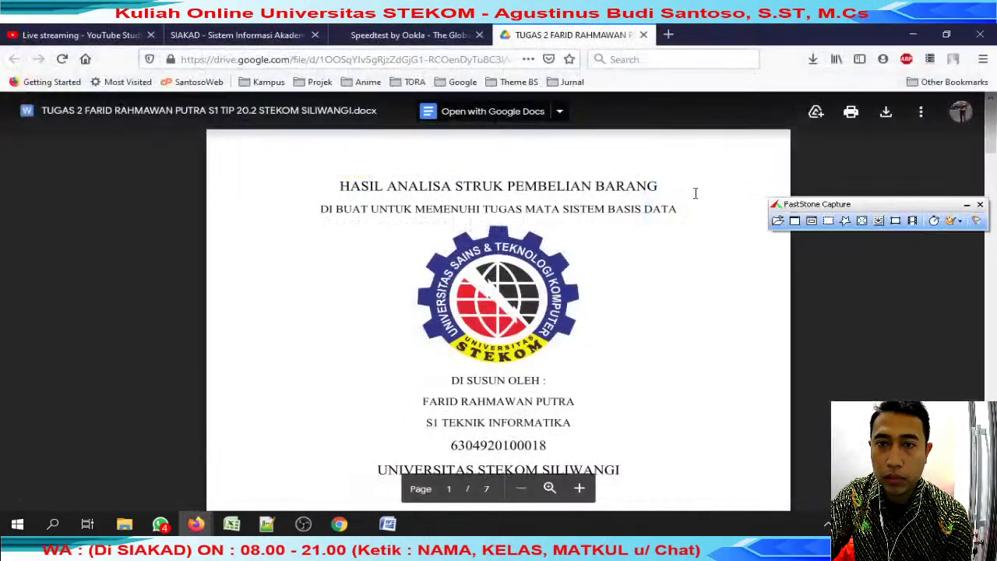
{"action": "left_click", "coordinate": [966, 205]}
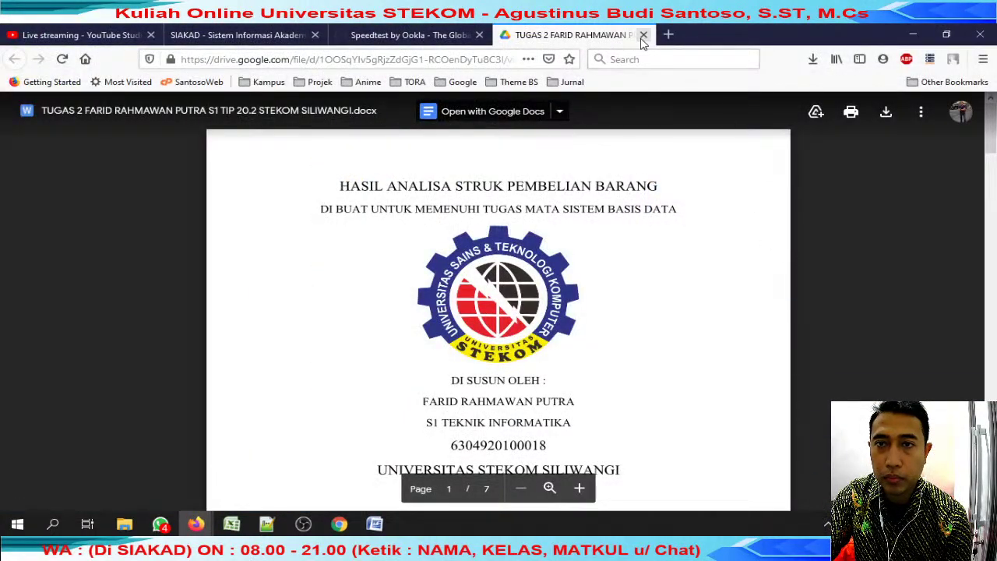
{"action": "left_click", "coordinate": [644, 35]}
{"action": "left_click", "coordinate": [376, 524]}
{"action": "scroll", "coordinate": [457, 345], "scroll_direction": "down", "scroll_amount": 8}
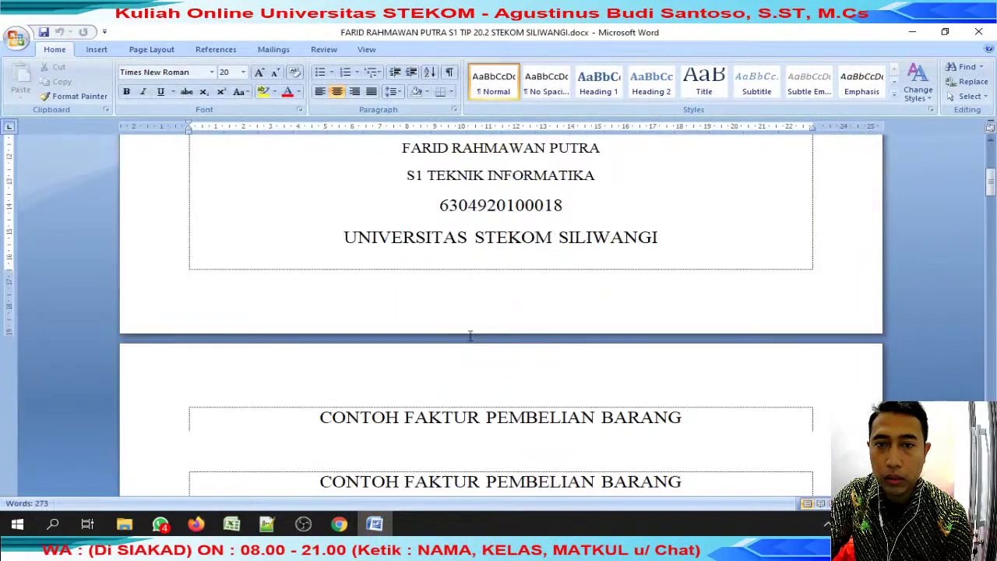
{"action": "scroll", "coordinate": [483, 329], "scroll_direction": "down", "scroll_amount": 10}
{"action": "scroll", "coordinate": [485, 323], "scroll_direction": "up", "scroll_amount": 8}
{"action": "scroll", "coordinate": [486, 325], "scroll_direction": "down", "scroll_amount": 3}
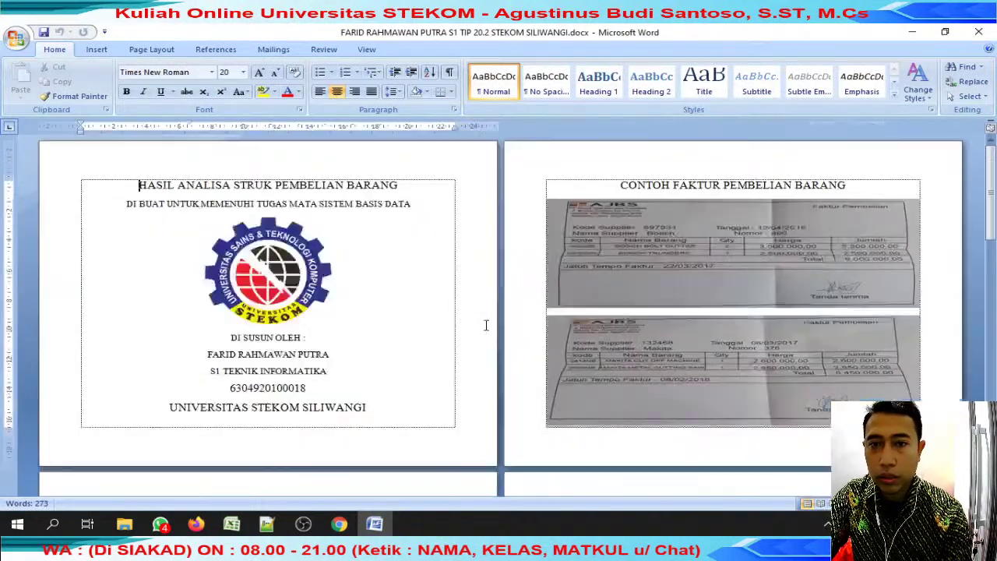
{"action": "scroll", "coordinate": [488, 331], "scroll_direction": "up", "scroll_amount": 3}
{"action": "scroll", "coordinate": [488, 331], "scroll_direction": "down", "scroll_amount": 12}
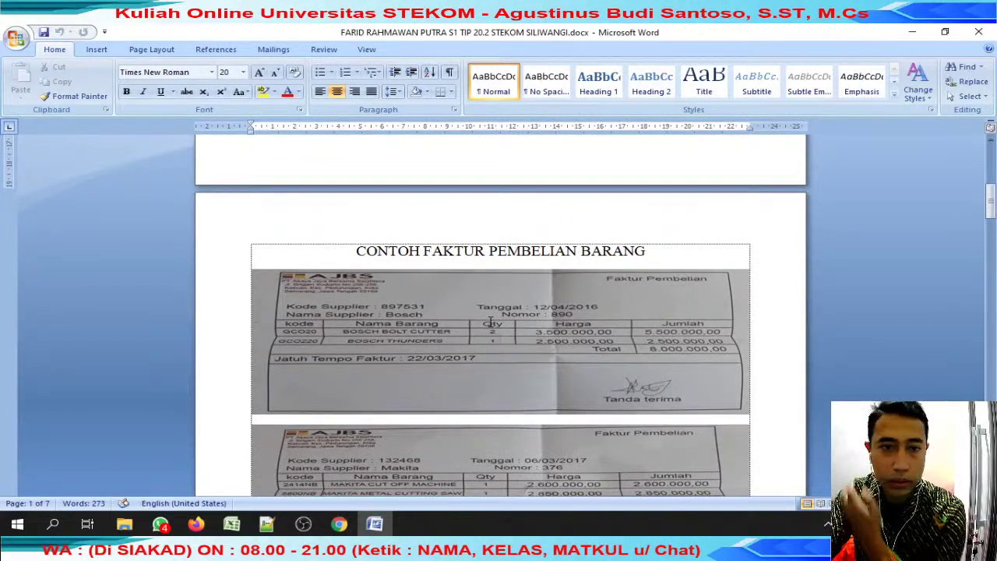
{"action": "scroll", "coordinate": [492, 321], "scroll_direction": "down", "scroll_amount": 5}
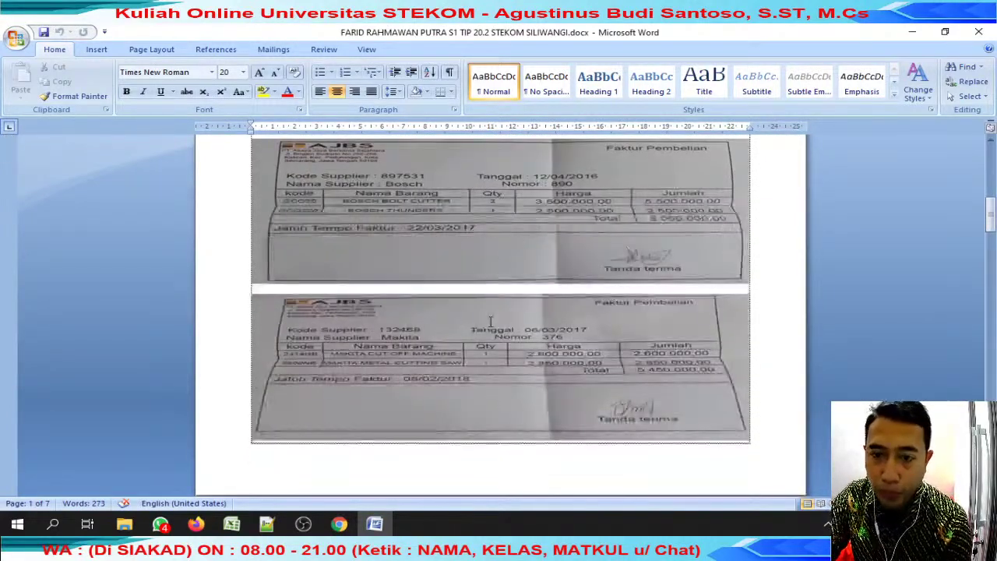
{"action": "scroll", "coordinate": [490, 321], "scroll_direction": "down", "scroll_amount": 20}
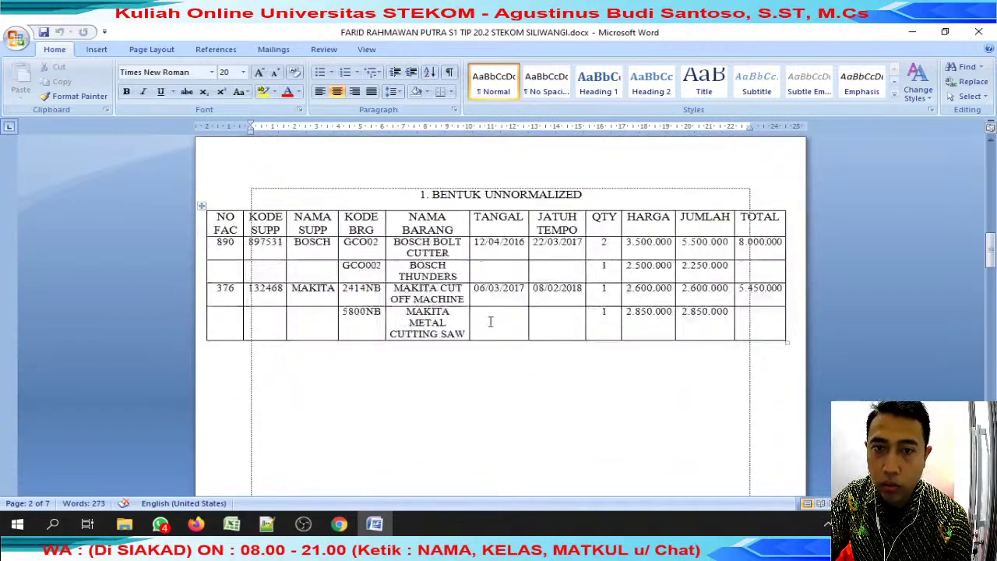
{"action": "scroll", "coordinate": [498, 323], "scroll_direction": "down", "scroll_amount": 15}
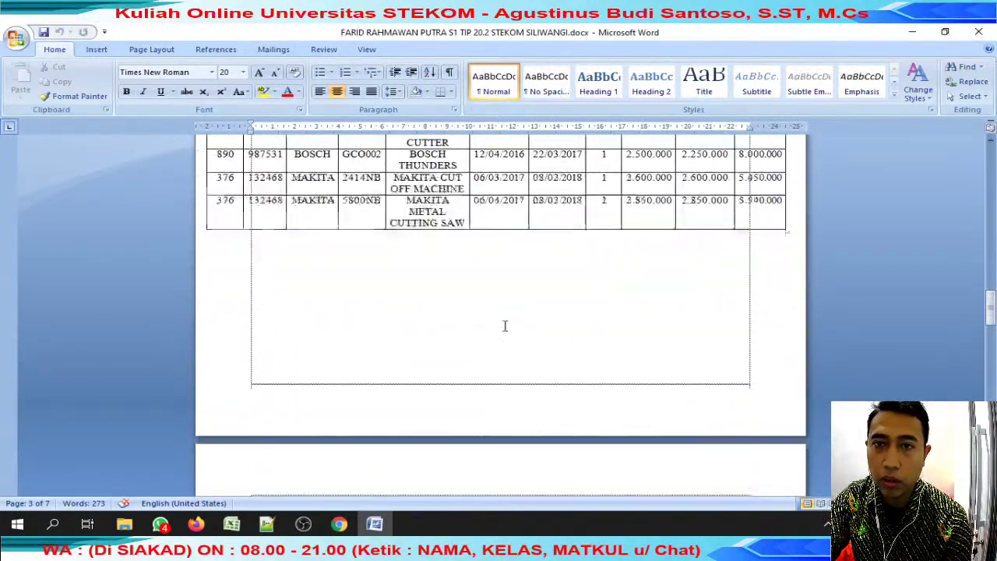
{"action": "scroll", "coordinate": [507, 335], "scroll_direction": "down", "scroll_amount": 10}
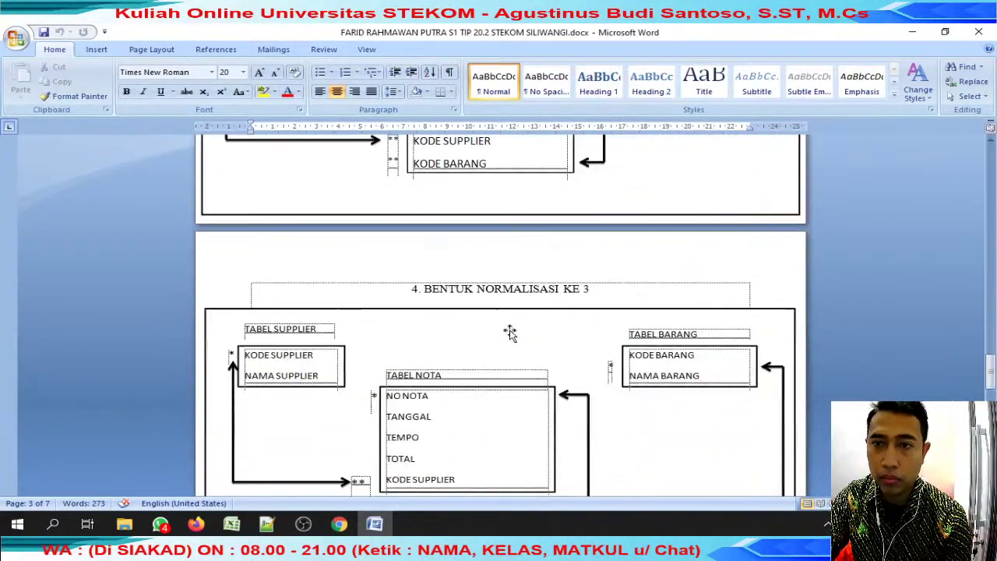
{"action": "scroll", "coordinate": [510, 333], "scroll_direction": "up", "scroll_amount": 20}
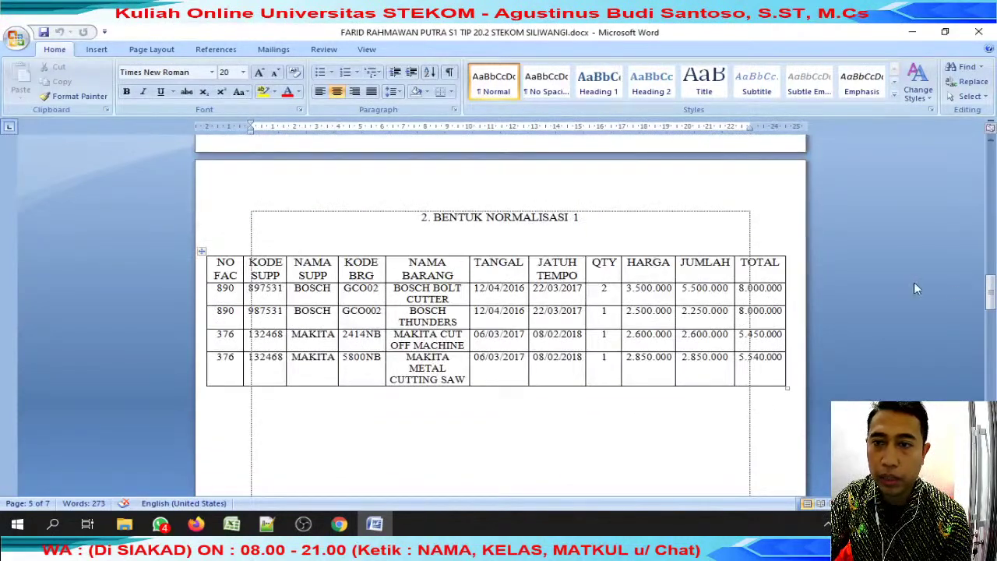
{"action": "left_click_drag", "start_coordinate": [992, 291], "coordinate": [992, 376]}
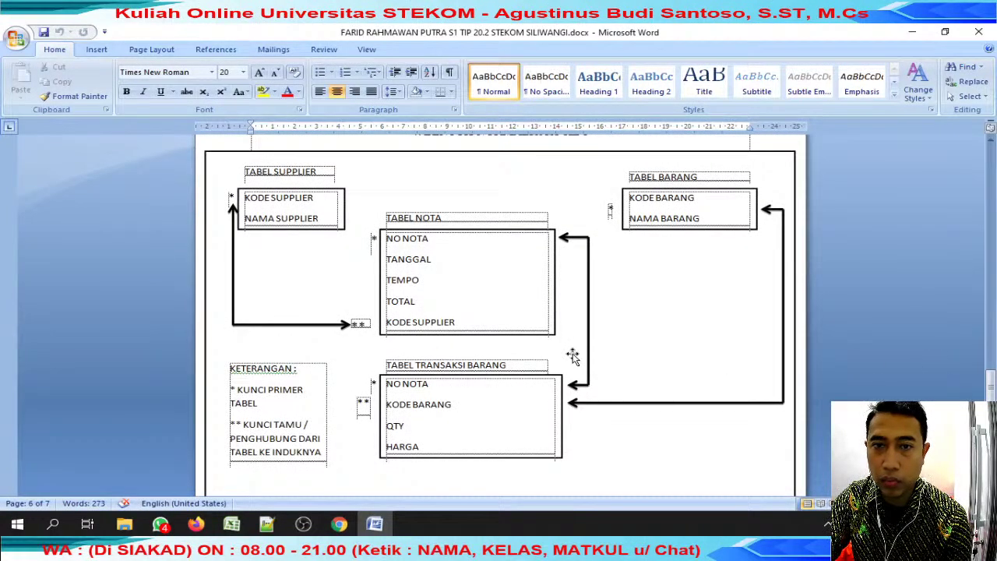
{"action": "scroll", "coordinate": [590, 332], "scroll_direction": "up", "scroll_amount": 15}
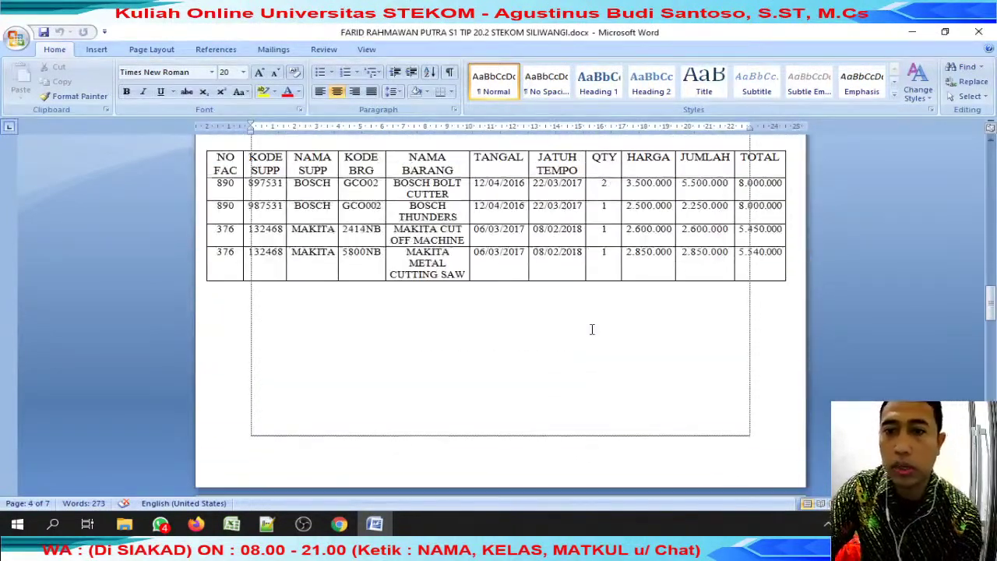
{"action": "scroll", "coordinate": [592, 329], "scroll_direction": "up", "scroll_amount": 8}
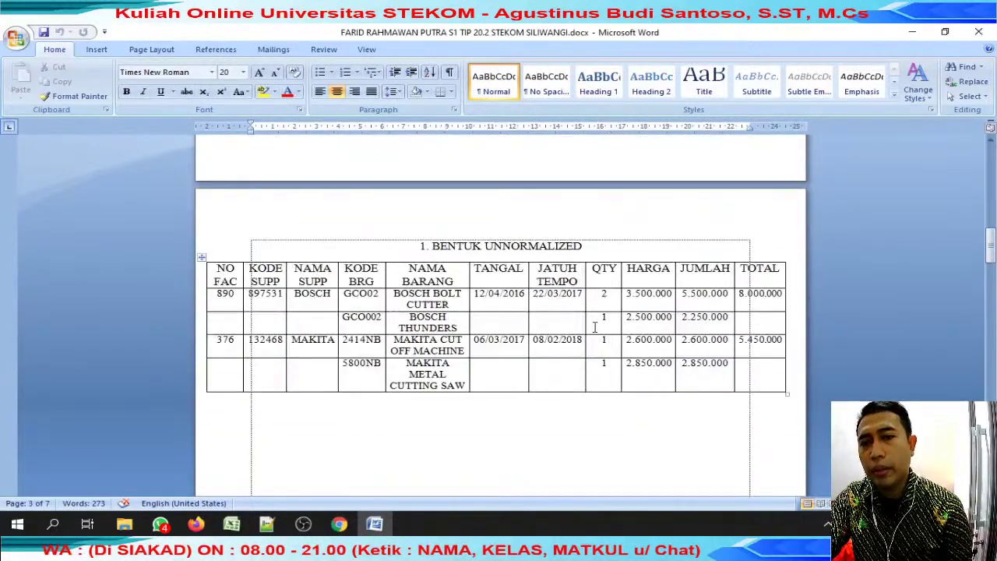
{"action": "scroll", "coordinate": [598, 325], "scroll_direction": "up", "scroll_amount": 5}
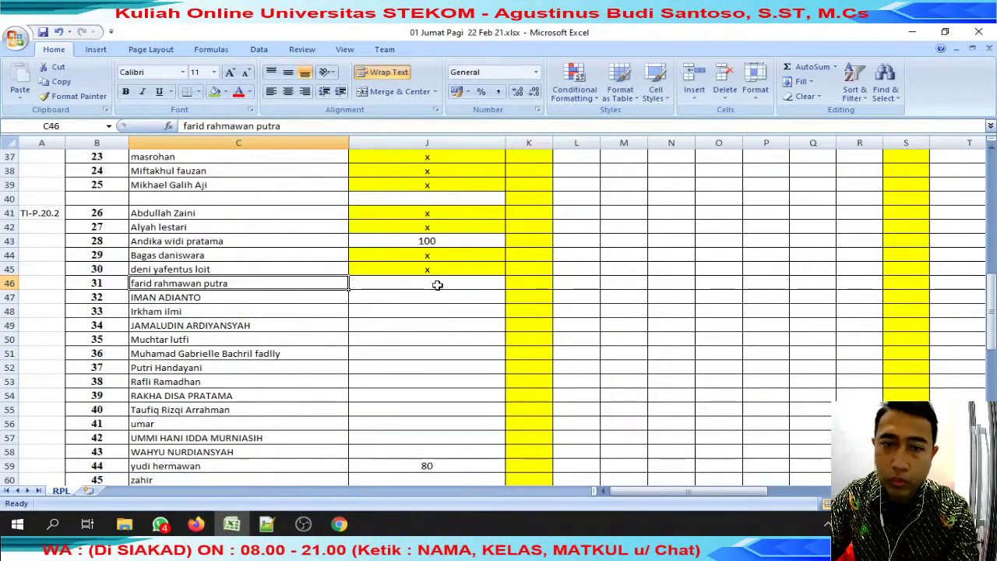
Enter 70 in J46 and copy the next student's name for the WhatsApp search.
{"action": "left_click", "coordinate": [438, 286]}
{"action": "type", "text": "70"}
{"action": "key", "text": "Tab"}
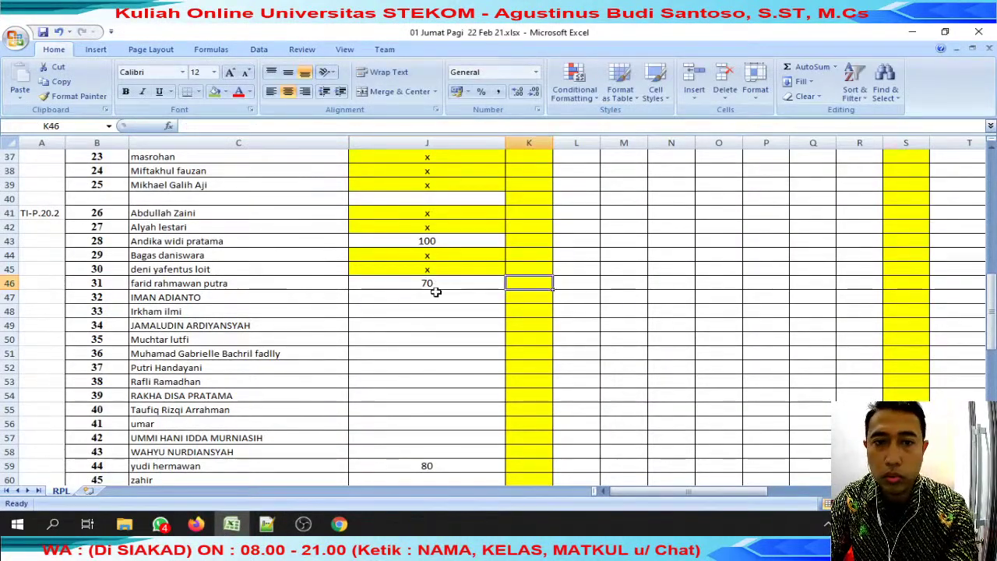
{"action": "left_click", "coordinate": [234, 297]}
{"action": "key", "text": "F2"}
{"action": "key", "text": "alt+Tab"}
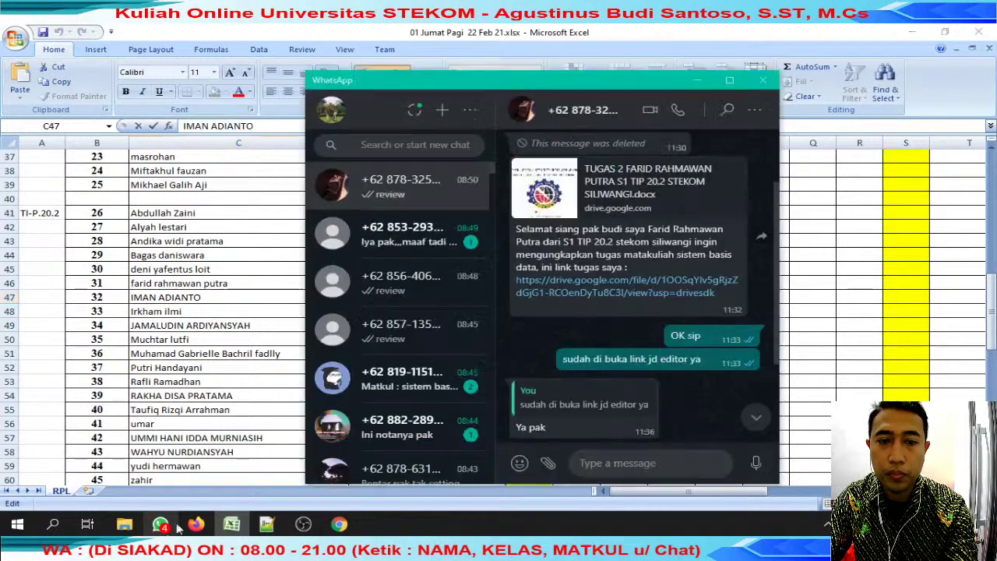
{"action": "key", "text": "alt+Tab"}
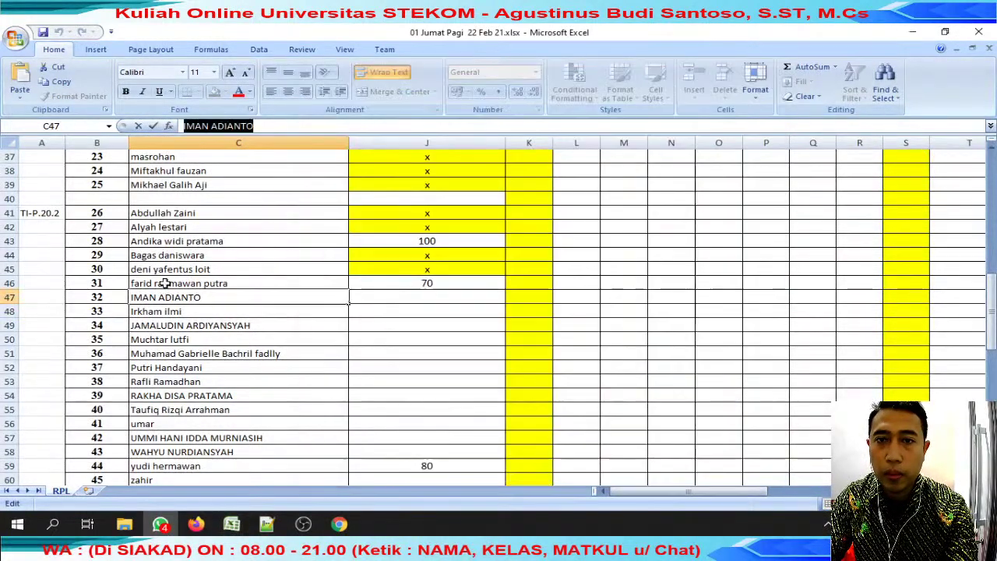
{"action": "left_click", "coordinate": [263, 308]}
{"action": "key", "text": "alt+Tab"}
{"action": "key", "text": "alt+Tab"}
{"action": "key", "text": "Down"}
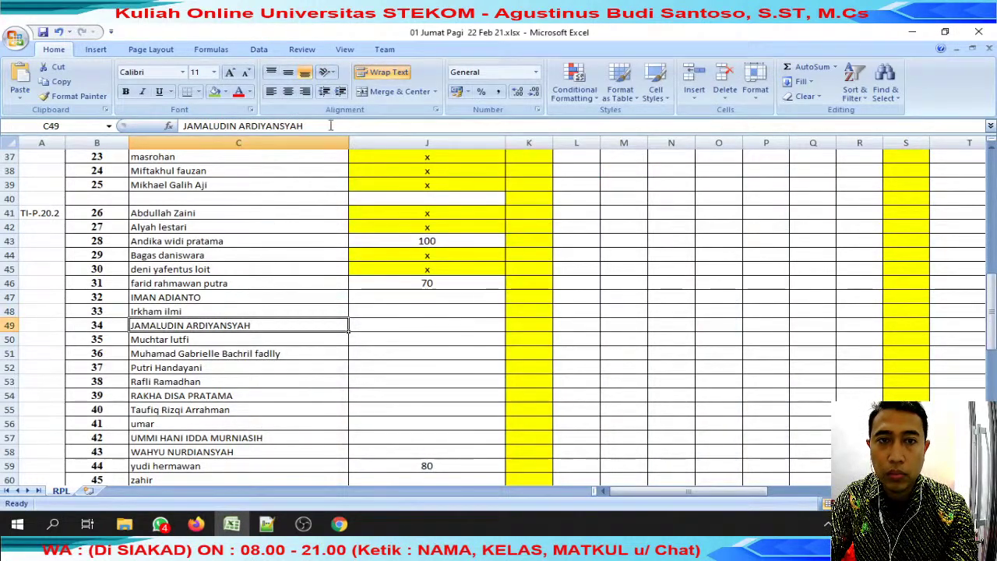
{"action": "left_click_drag", "start_coordinate": [329, 127], "coordinate": [181, 126]}
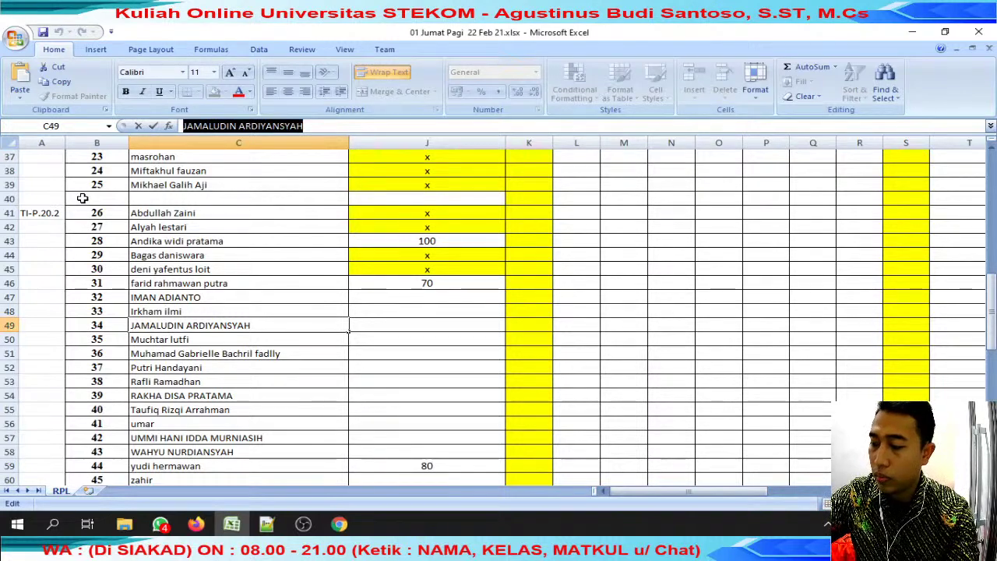
Open the student's WhatsApp chat and reply 'review' to their submitted file.
{"action": "key", "text": "alt+Tab"}
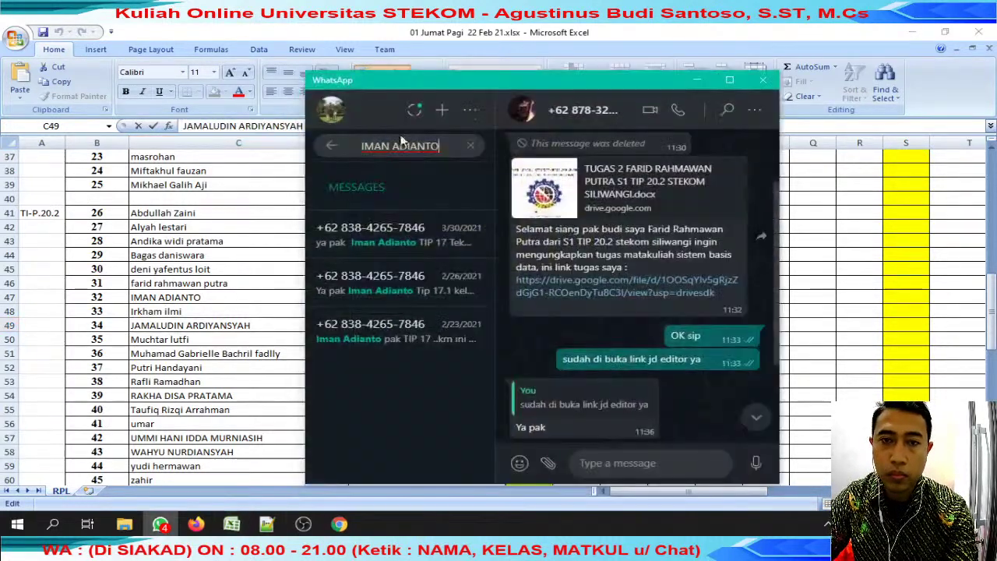
{"action": "key", "text": "Return"}
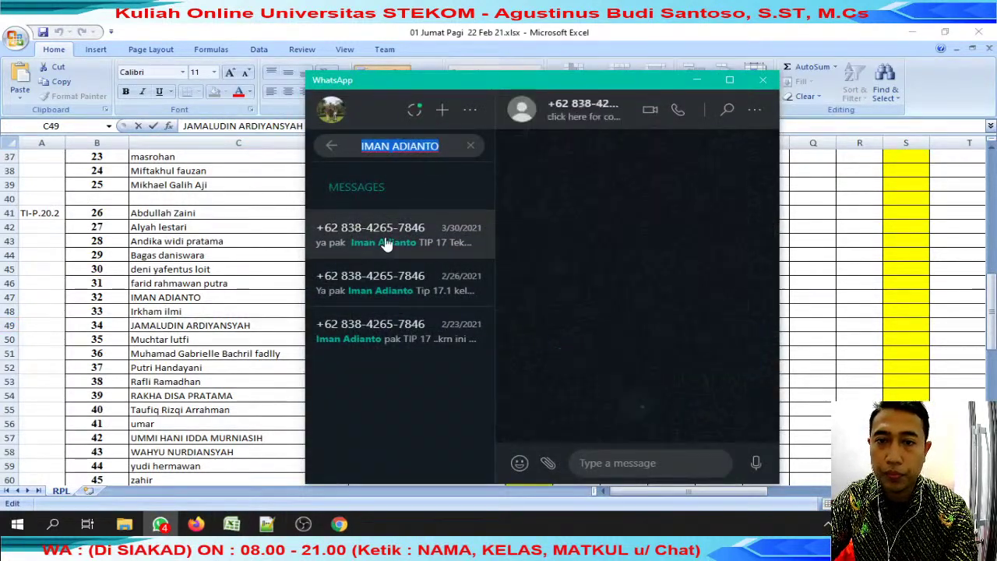
{"action": "scroll", "coordinate": [686, 234], "scroll_direction": "up", "scroll_amount": 2}
{"action": "left_click", "coordinate": [734, 203]}
{"action": "left_click", "coordinate": [701, 230]}
{"action": "type", "text": "review"}
{"action": "key", "text": "Return"}
Save the Tabel nota pembelian workbook with the student's name prefixed to the file name.
{"action": "scroll", "coordinate": [683, 242], "scroll_direction": "up", "scroll_amount": 3}
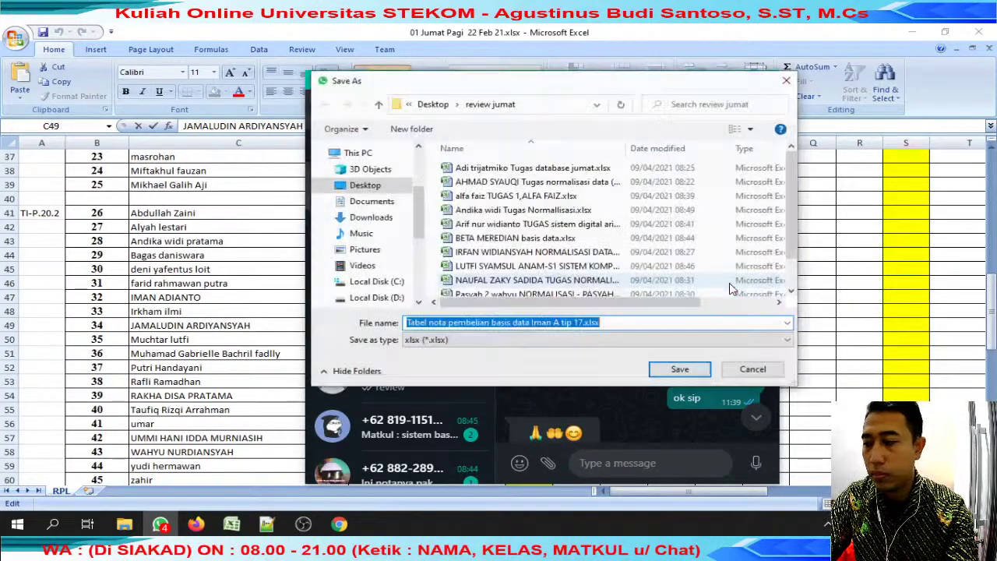
{"action": "key", "text": "Home"}
{"action": "key", "text": "Return"}
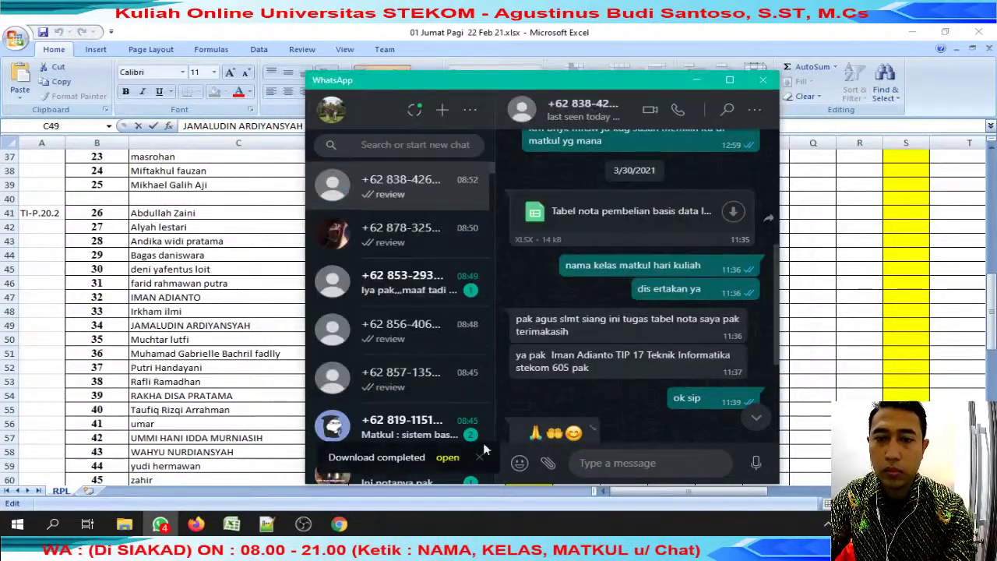
{"action": "left_click", "coordinate": [226, 337]}
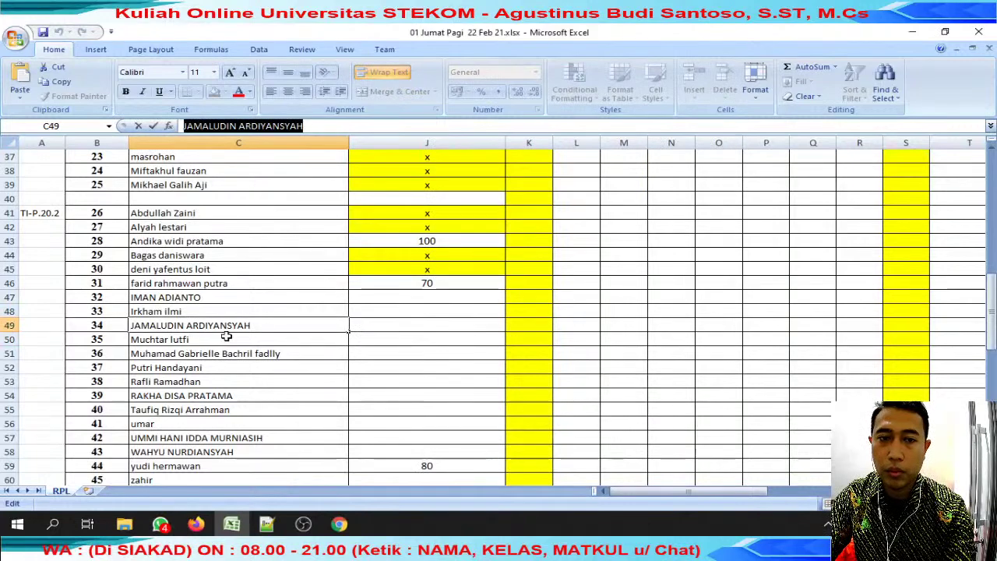
Review the Tabel Nota Pembelian workbook and send the student 'dilengkapi kurang nota dll' on WhatsApp.
{"action": "left_click", "coordinate": [407, 287]}
{"action": "scroll", "coordinate": [385, 305], "scroll_direction": "down", "scroll_amount": 6}
{"action": "scroll", "coordinate": [385, 304], "scroll_direction": "up", "scroll_amount": 6}
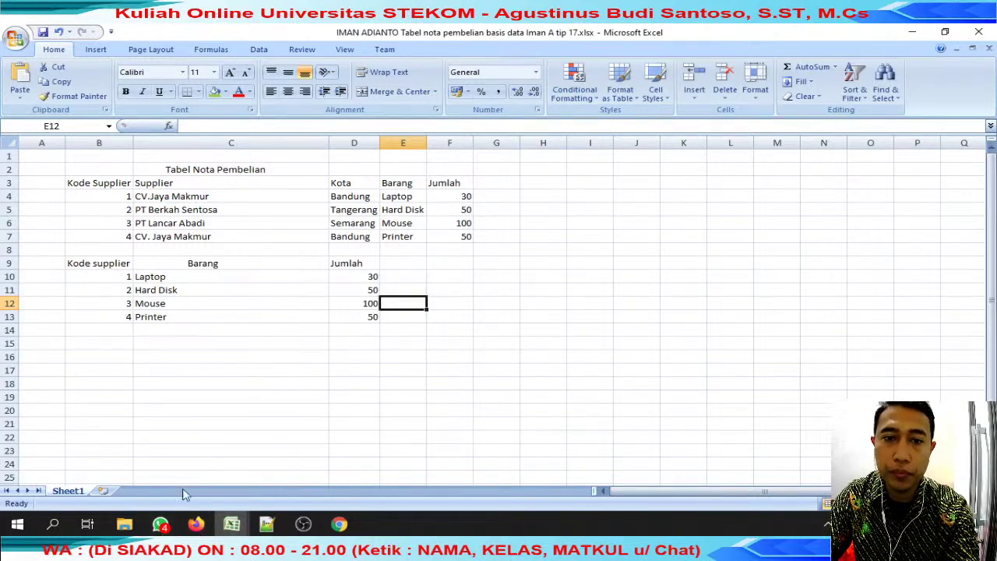
{"action": "left_click", "coordinate": [160, 525]}
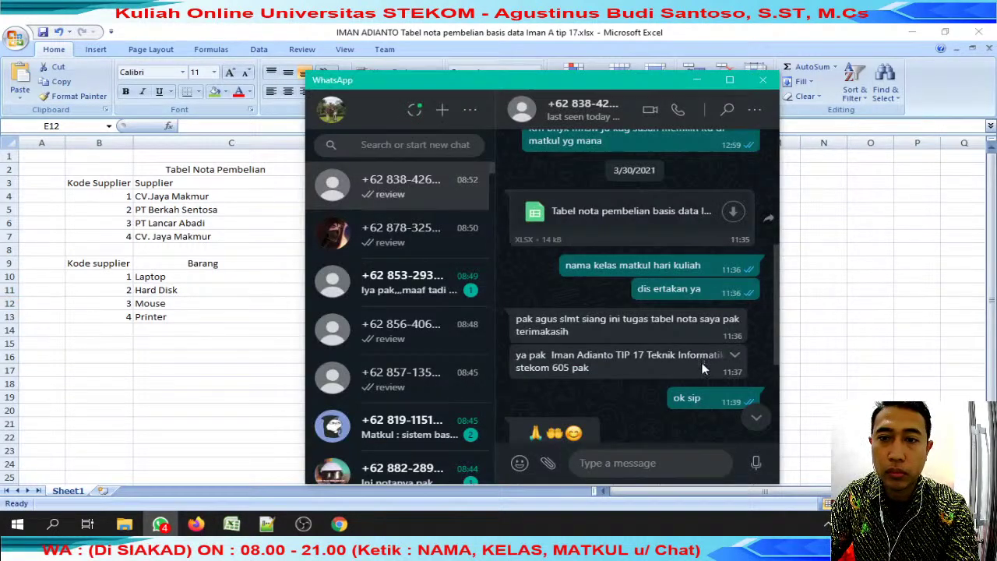
{"action": "scroll", "coordinate": [704, 367], "scroll_direction": "down", "scroll_amount": 3}
{"action": "type", "text": "dile"}
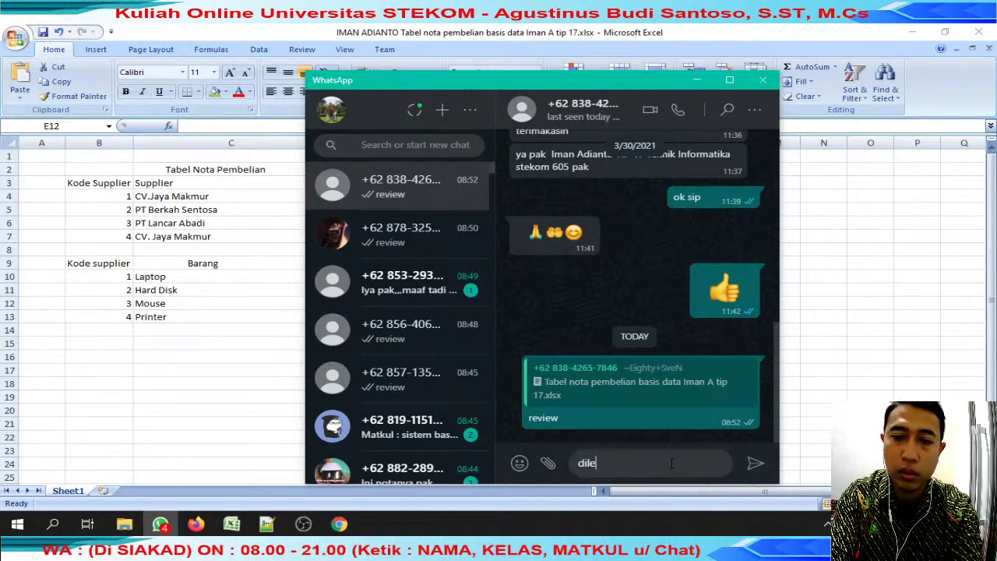
{"action": "type", "text": "ngkapi kurang ba"}
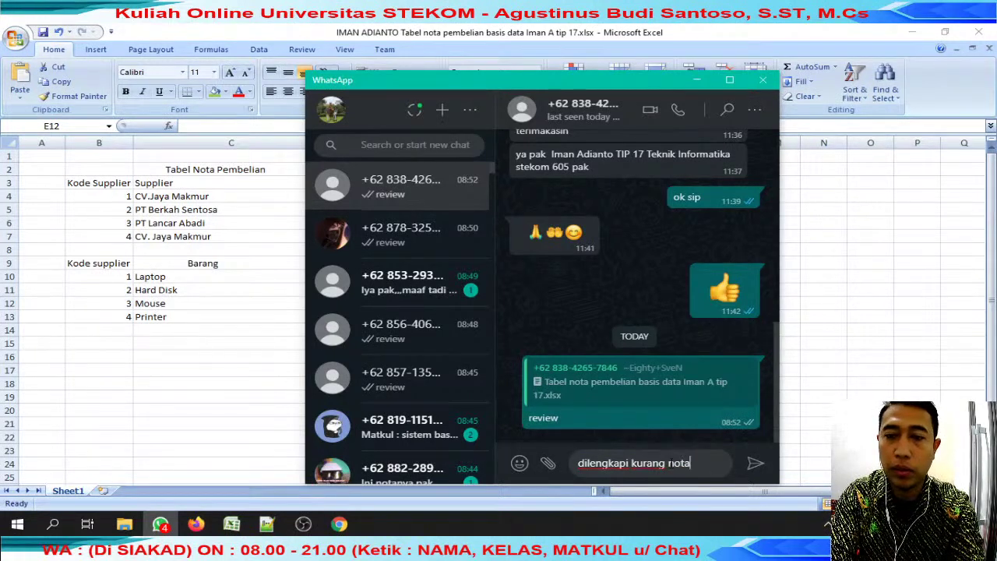
{"action": "type", "text": "l"}
{"action": "key", "text": "Return"}
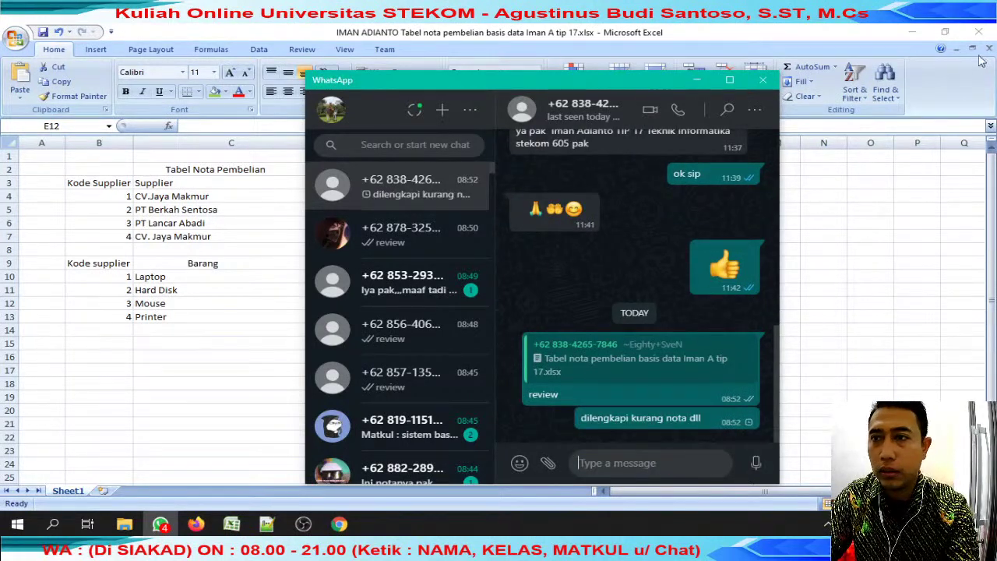
{"action": "left_click", "coordinate": [981, 62]}
{"action": "scroll", "coordinate": [515, 276], "scroll_direction": "down", "scroll_amount": 3}
{"action": "scroll", "coordinate": [515, 268], "scroll_direction": "up", "scroll_amount": 3}
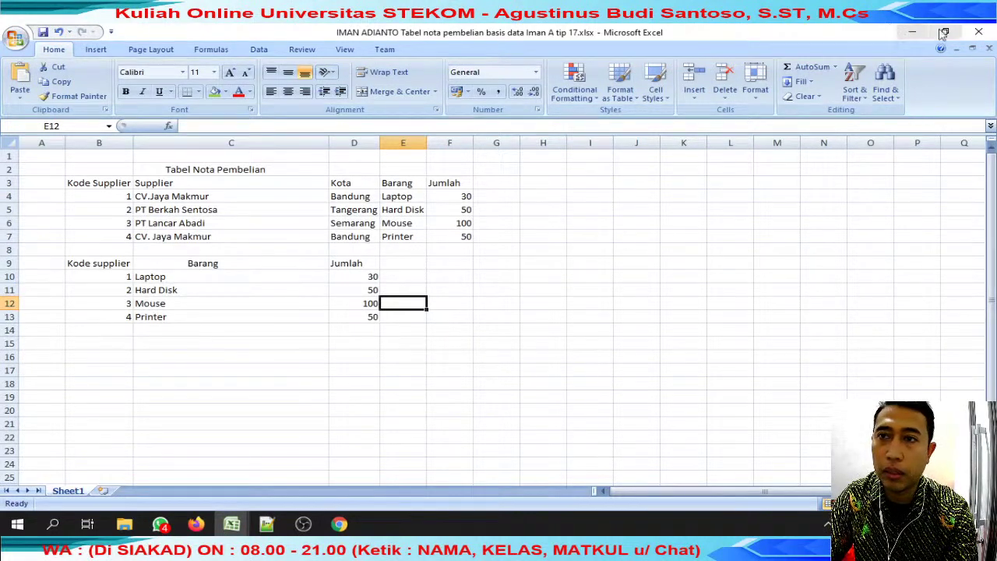
Enter '60 kurang' as the score and note in J47.
{"action": "left_click", "coordinate": [990, 49]}
{"action": "left_click", "coordinate": [474, 292]}
{"action": "type", "text": "60"}
{"action": "key", "text": "Tab"}
{"action": "left_click", "coordinate": [477, 294]}
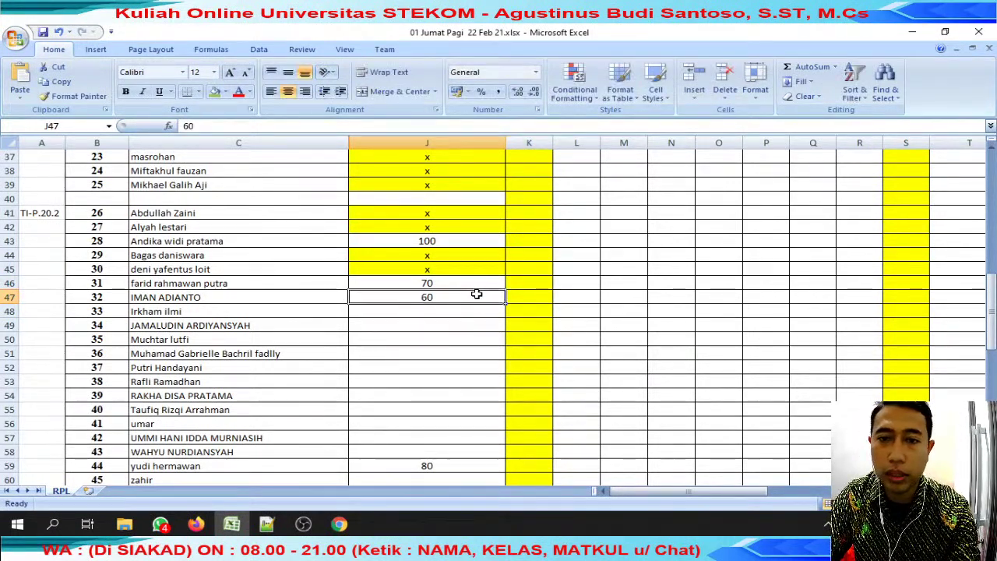
{"action": "double_click", "coordinate": [474, 296]}
{"action": "type", "text": "sangat"}
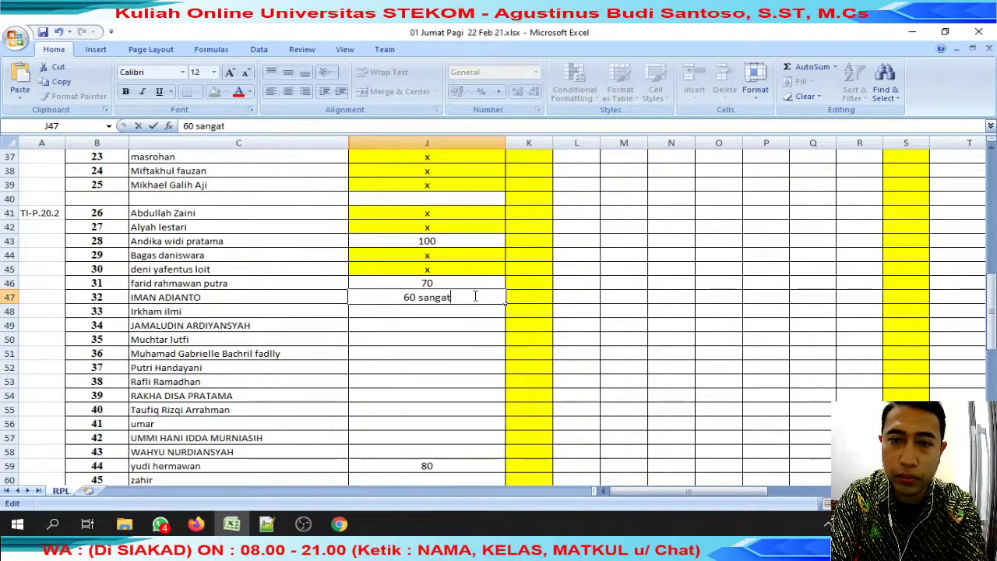
{"action": "type", "text": " kurang"}
{"action": "double_click", "coordinate": [417, 297]}
{"action": "key", "text": "Delete"}
{"action": "key", "text": "Tab"}
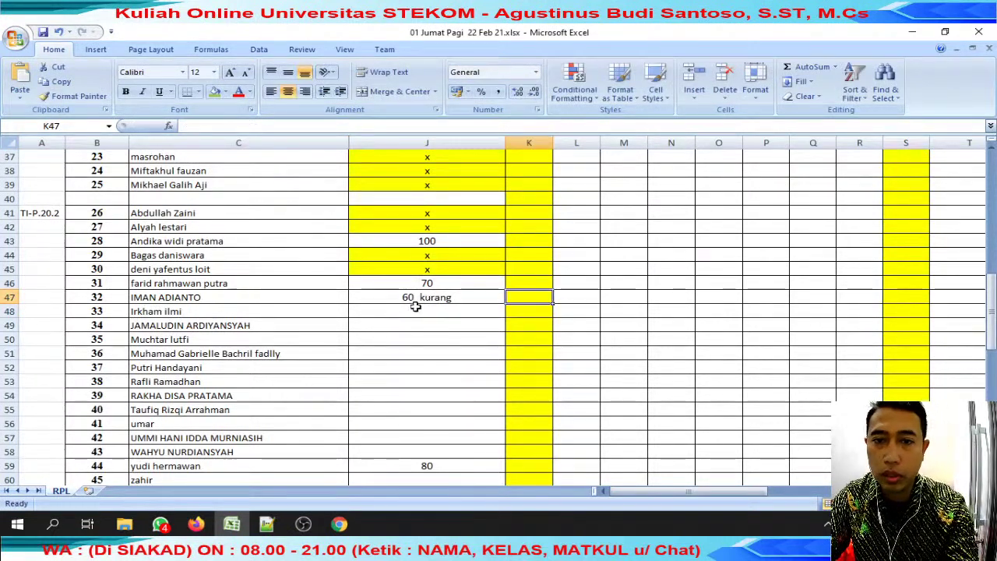
Search WhatsApp for the C48 student's name.
{"action": "left_click", "coordinate": [181, 313]}
{"action": "left_click_drag", "start_coordinate": [268, 125], "coordinate": [184, 125]}
{"action": "key", "text": "ctrl+c"}
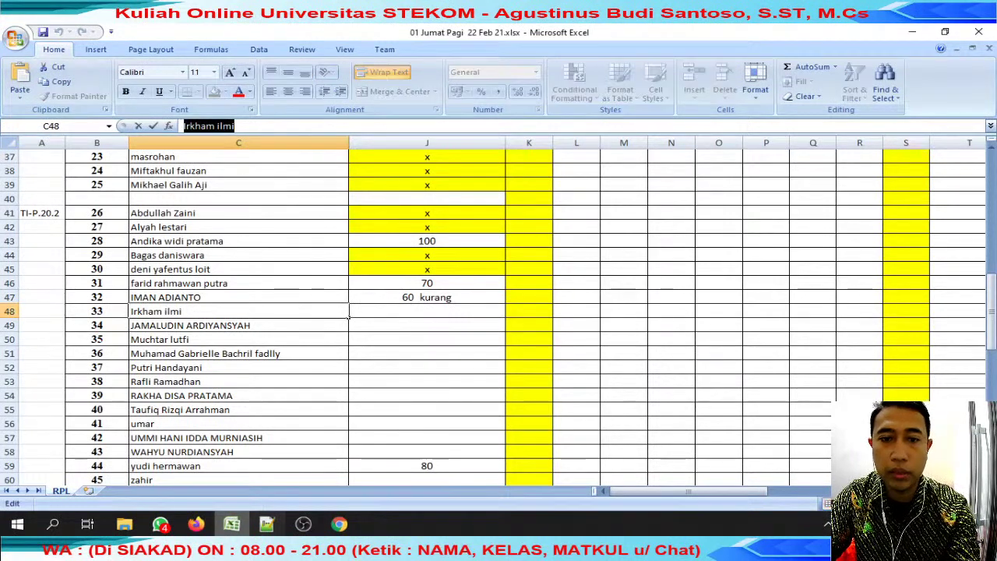
{"action": "left_click", "coordinate": [160, 524]}
{"action": "left_click", "coordinate": [393, 146]}
{"action": "key", "text": "ctrl+v"}
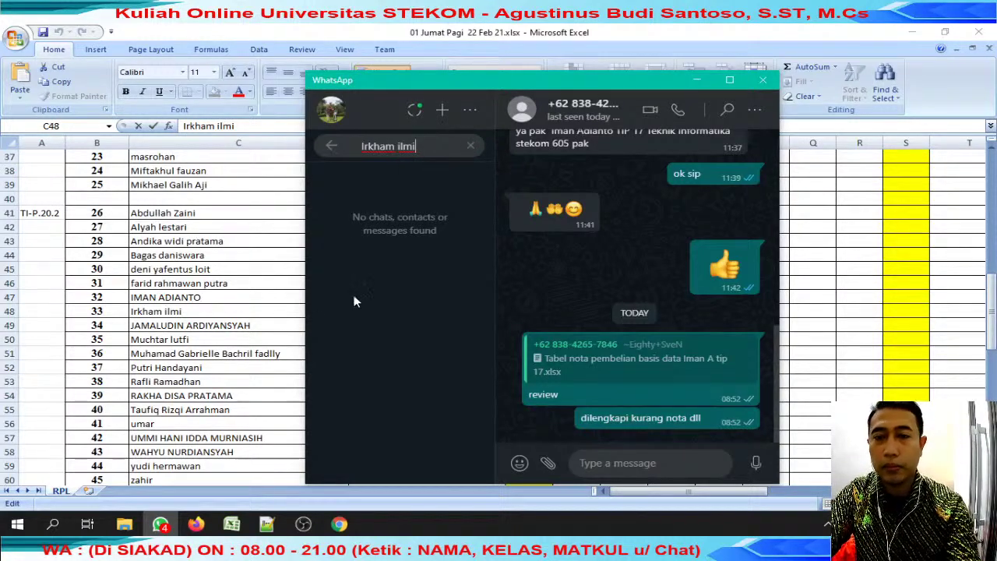
Copy the yellow x from J45 into J48 for the missing submission.
{"action": "left_click", "coordinate": [300, 321]}
{"action": "left_click", "coordinate": [457, 267]}
{"action": "key", "text": "ctrl+c"}
{"action": "left_click", "coordinate": [448, 310]}
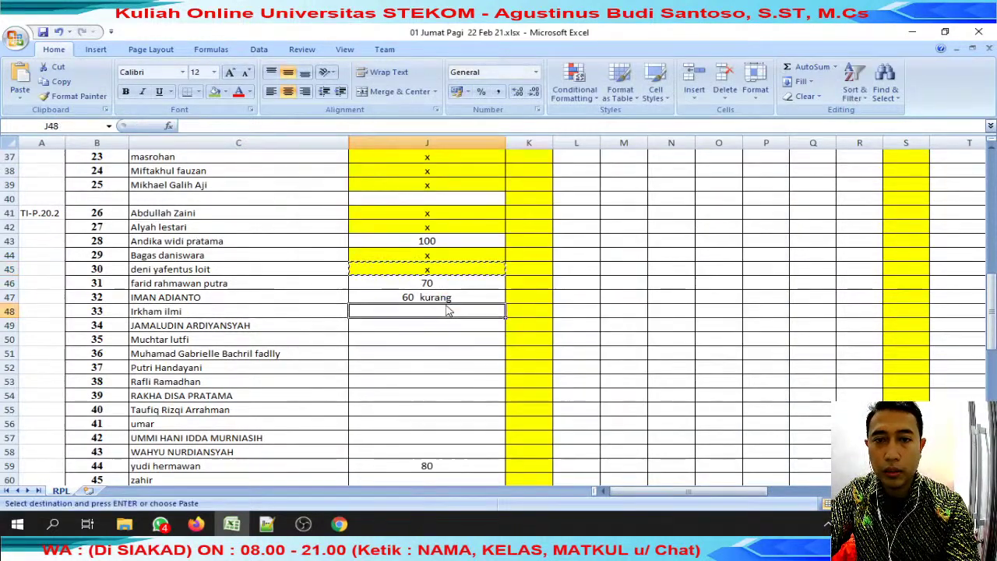
{"action": "key", "text": "ctrl+v"}
Search WhatsApp for the C49 student, then copy the C50 student's name.
{"action": "left_click", "coordinate": [321, 327]}
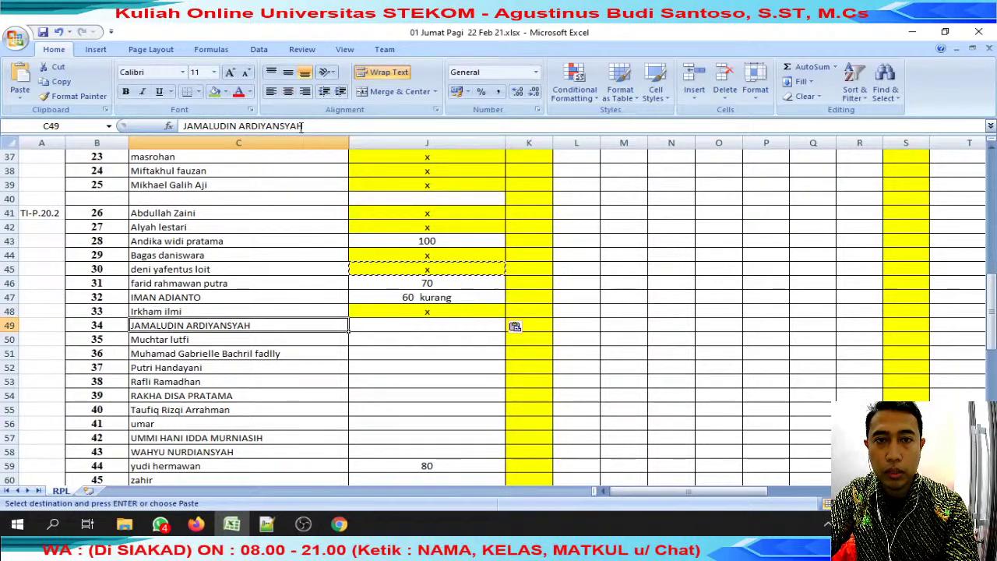
{"action": "left_click_drag", "start_coordinate": [301, 126], "coordinate": [180, 127]}
{"action": "left_click", "coordinate": [160, 524]}
{"action": "key", "text": "ctrl+a"}
{"action": "key", "text": "ctrl+v"}
{"action": "left_click", "coordinate": [226, 327]}
{"action": "left_click", "coordinate": [219, 341]}
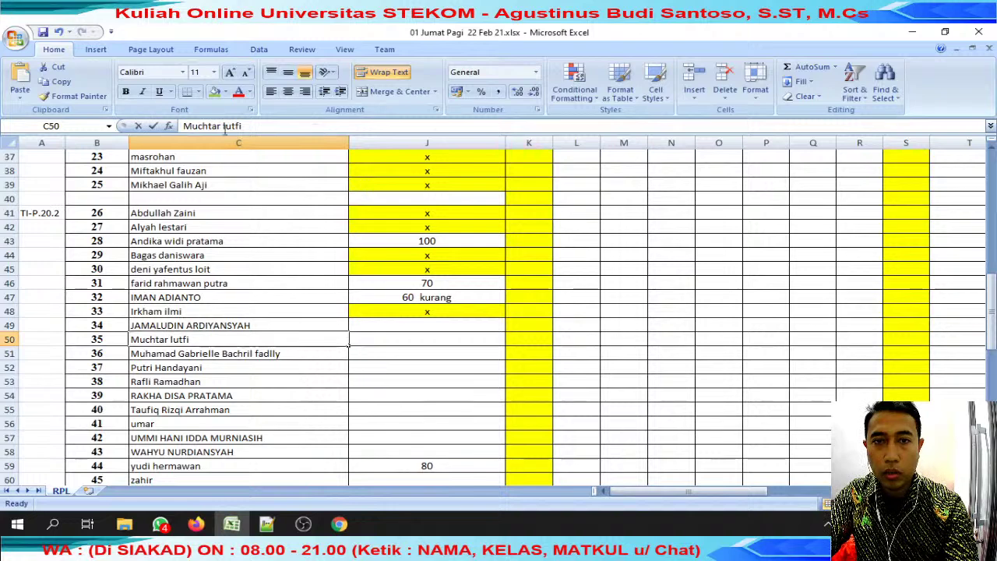
{"action": "left_click_drag", "start_coordinate": [305, 127], "coordinate": [181, 127]}
{"action": "left_click", "coordinate": [161, 524]}
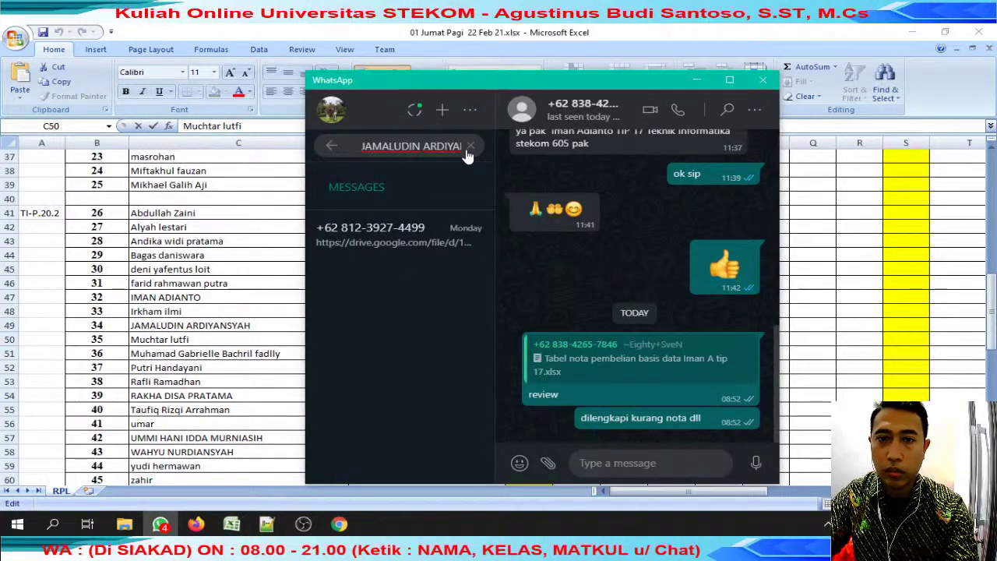
Open the student's chat and reply 'review' to their Drive link.
{"action": "triple_click", "coordinate": [436, 145]}
{"action": "left_click", "coordinate": [390, 233]}
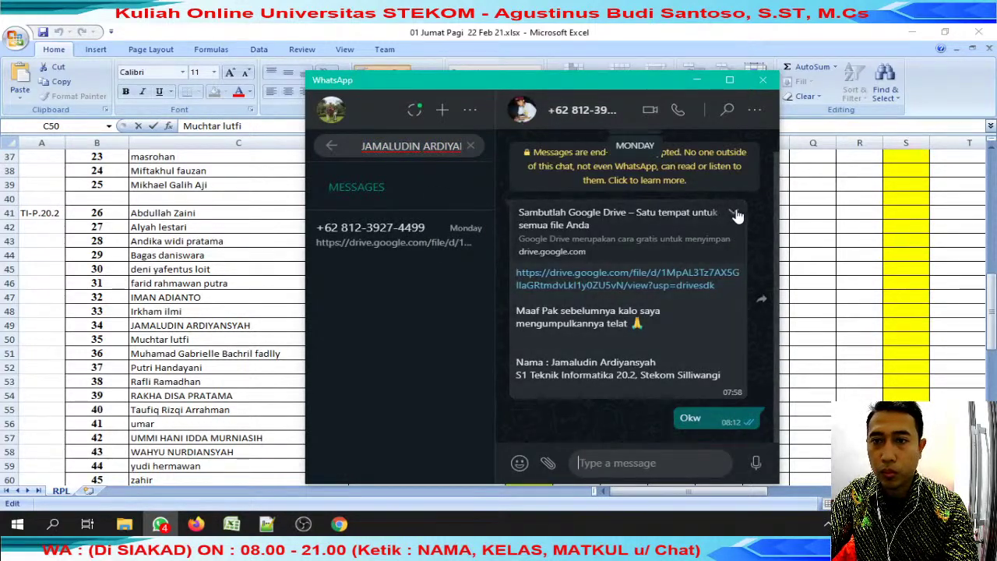
{"action": "left_click", "coordinate": [738, 216]}
{"action": "left_click", "coordinate": [680, 253]}
{"action": "type", "text": "review"}
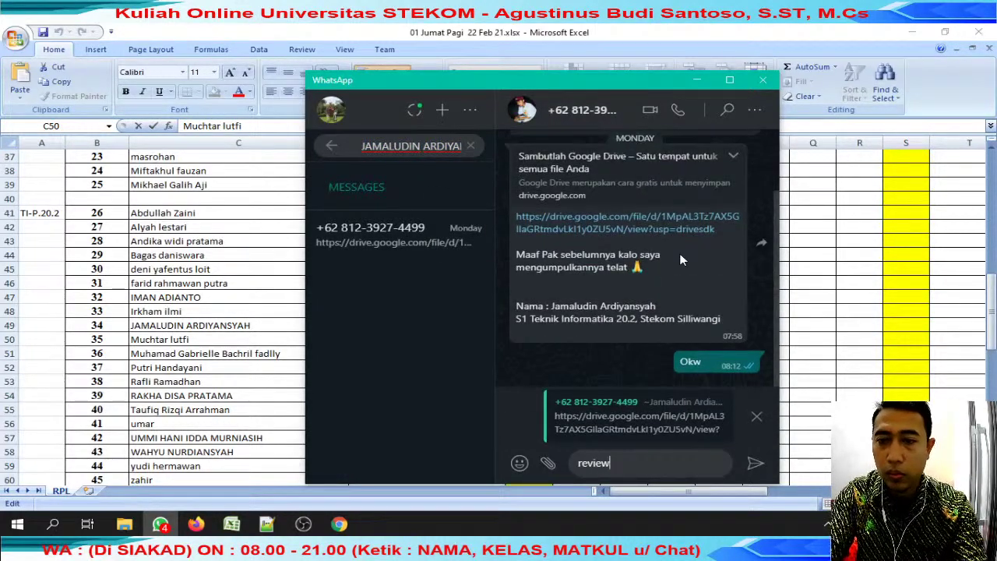
{"action": "key", "text": "Return"}
Capture the Drive 'Anda memerlukan akses' page with FastStone.
{"action": "key", "text": "alt+Tab"}
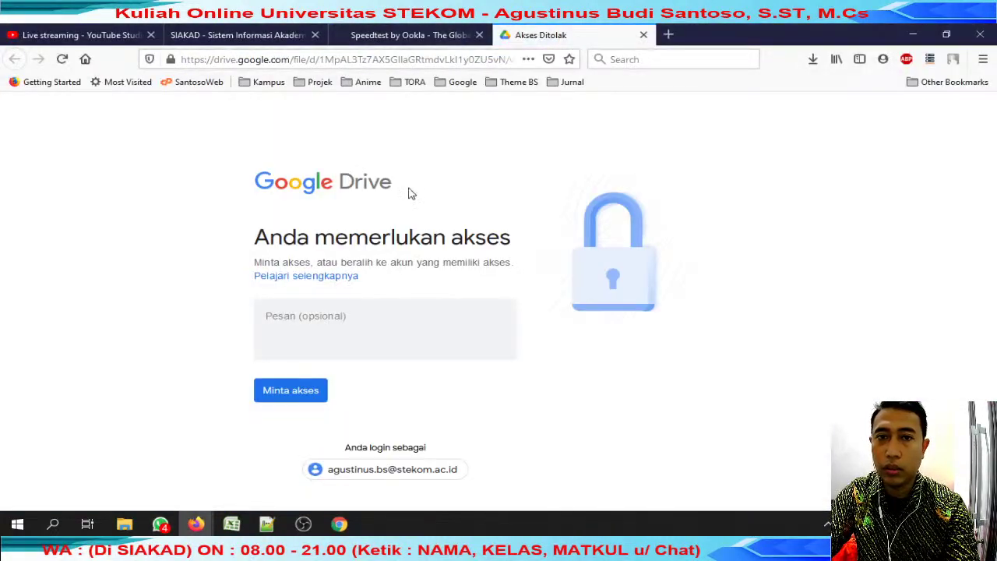
{"action": "key", "text": "alt"}
{"action": "key", "text": "ctrl+s"}
{"action": "type", "text": "t"}
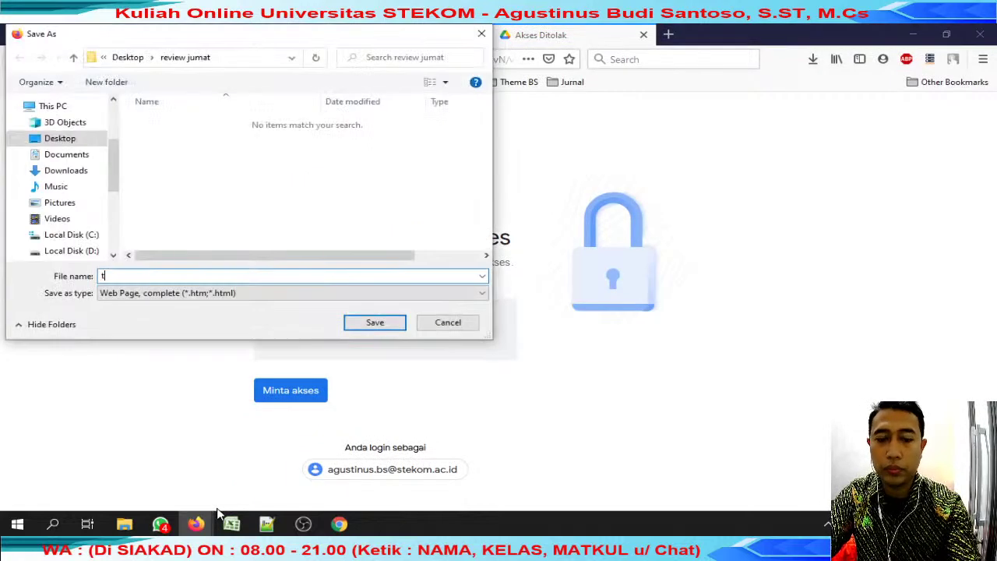
{"action": "key", "text": "Escape"}
{"action": "key", "text": "super"}
{"action": "type", "text": "fast"}
{"action": "left_click", "coordinate": [166, 162]}
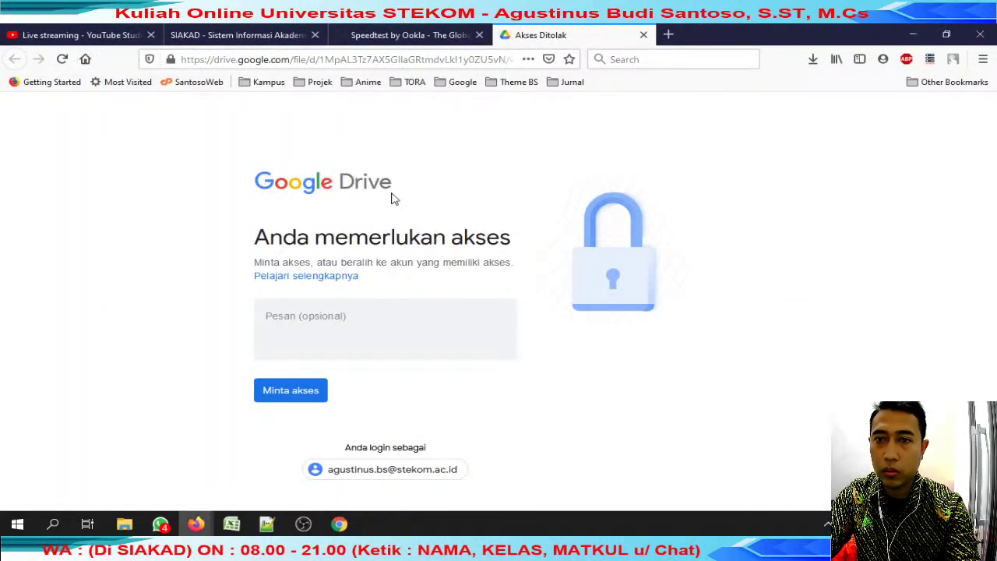
{"action": "left_click_drag", "start_coordinate": [201, 134], "coordinate": [727, 478]}
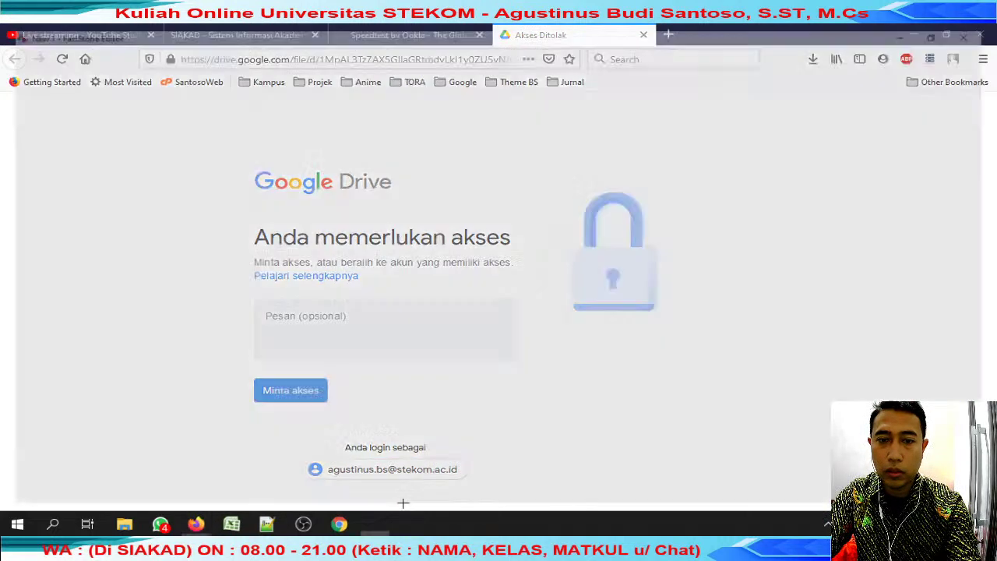
Paste and send the access-denied screenshot in the student's WhatsApp chat.
{"action": "left_click", "coordinate": [160, 523]}
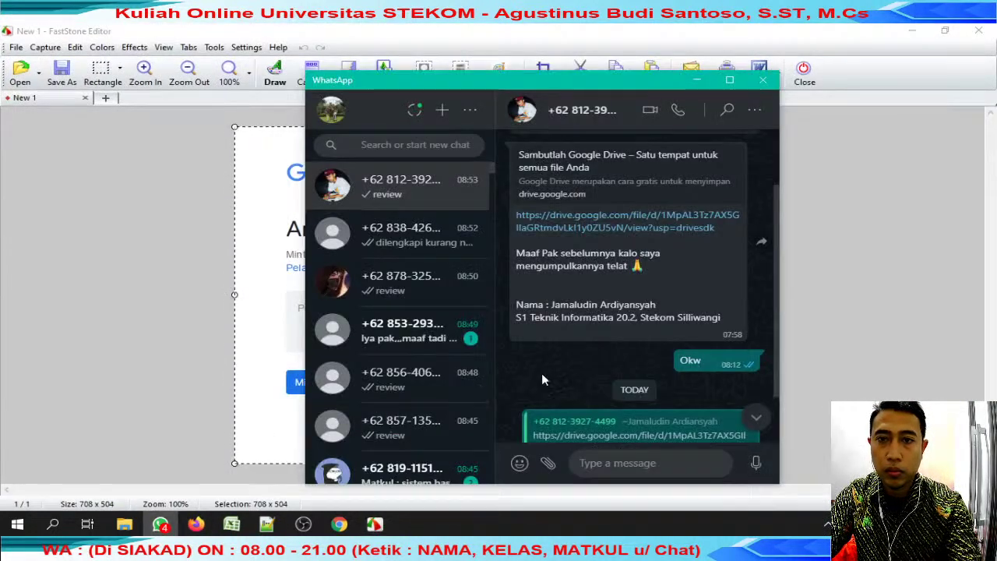
{"action": "key", "text": "ctrl+v"}
{"action": "key", "text": "Return"}
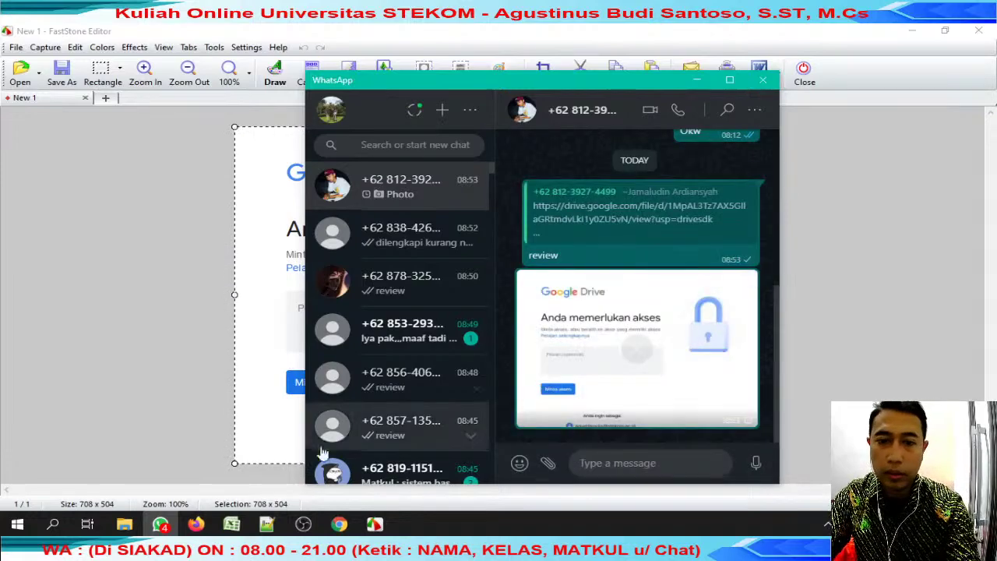
{"action": "left_click", "coordinate": [231, 525]}
Copy the 'toak akses' note from J28 into J49.
{"action": "left_click", "coordinate": [401, 325]}
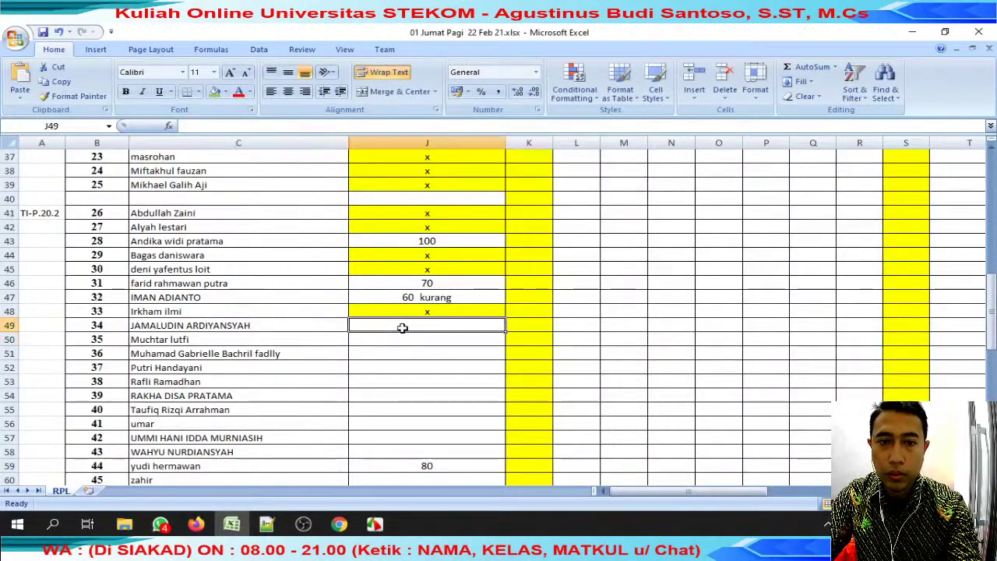
{"action": "scroll", "coordinate": [420, 324], "scroll_direction": "up", "scroll_amount": 7}
{"action": "left_click", "coordinate": [436, 326]}
{"action": "key", "text": "ctrl+c"}
{"action": "scroll", "coordinate": [436, 327], "scroll_direction": "down", "scroll_amount": 6}
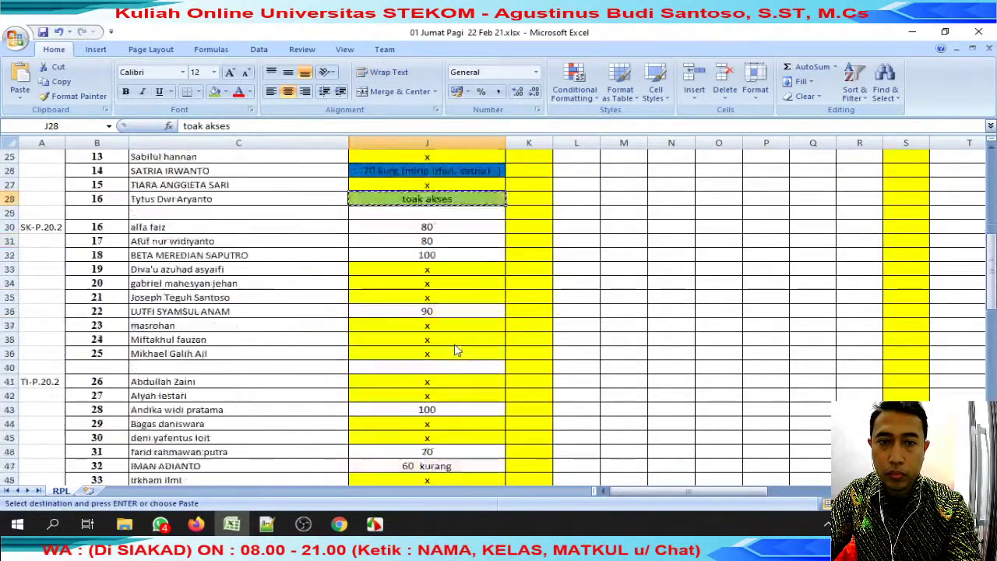
{"action": "left_click", "coordinate": [450, 362]}
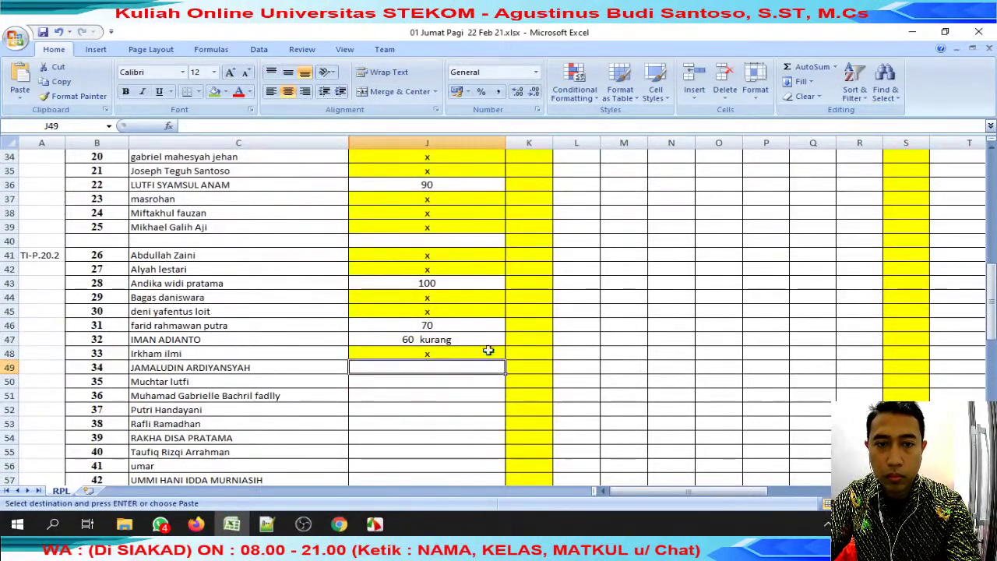
{"action": "key", "text": "ctrl+v"}
Search WhatsApp for the row-50 student's name copied from the formula bar.
{"action": "left_click", "coordinate": [299, 383]}
{"action": "left_click_drag", "start_coordinate": [244, 126], "coordinate": [184, 126]}
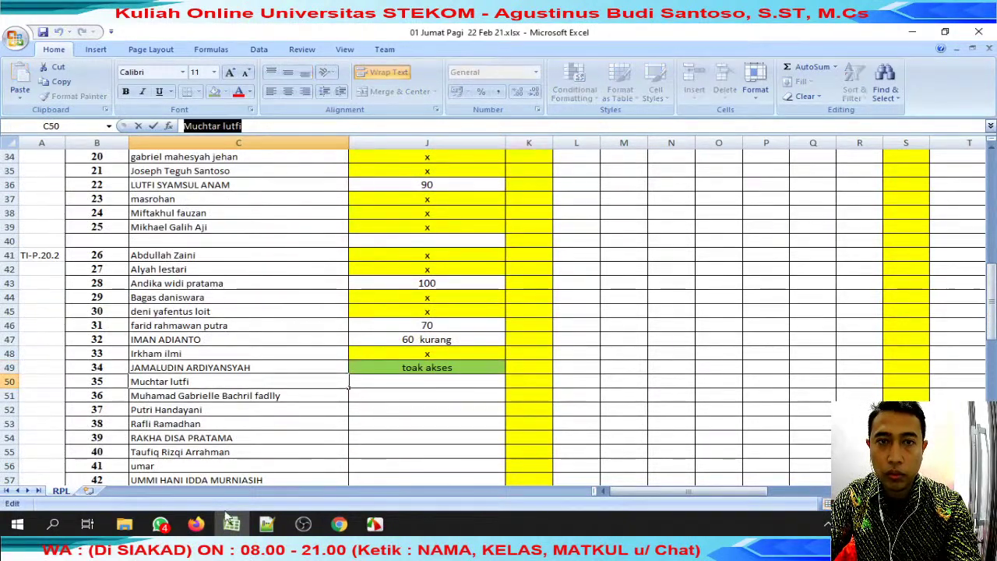
{"action": "left_click", "coordinate": [160, 525]}
{"action": "left_click", "coordinate": [414, 146]}
{"action": "key", "text": "ctrl+v"}
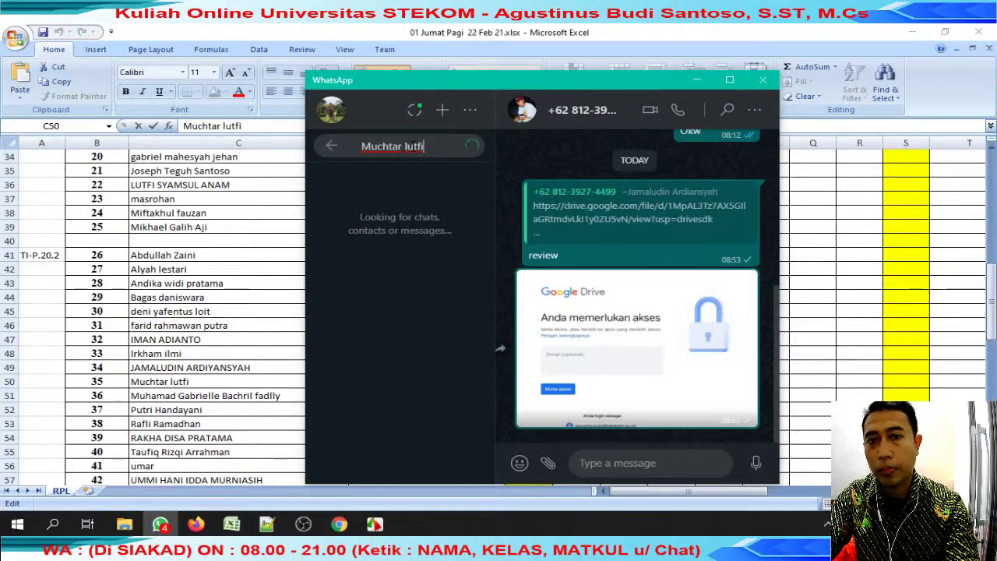
Copy the 'x' from J48 into J50 to mark the missing submission.
{"action": "left_click", "coordinate": [195, 377]}
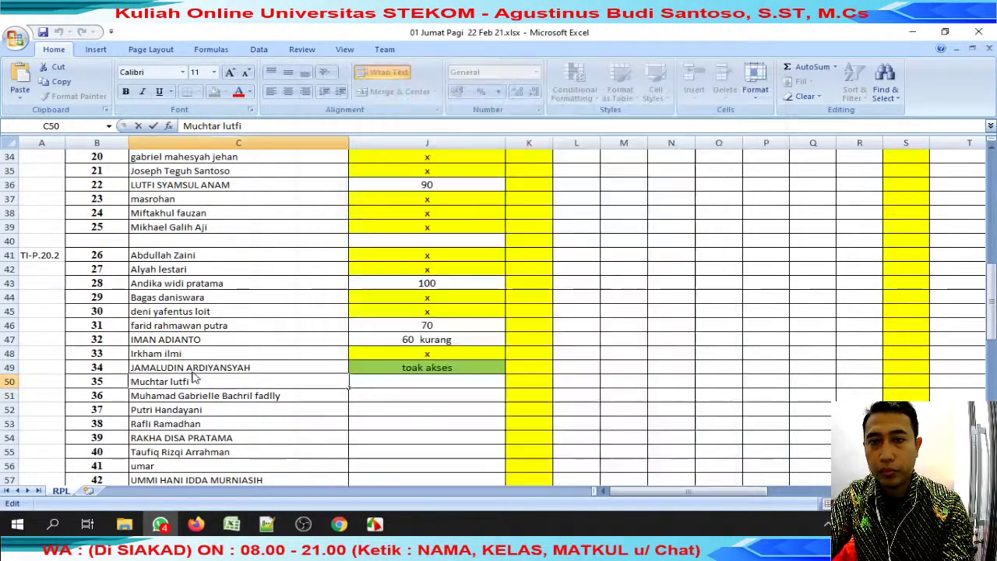
{"action": "left_click", "coordinate": [427, 353]}
{"action": "key", "text": "ctrl+c"}
{"action": "left_click", "coordinate": [427, 381]}
{"action": "key", "text": "ctrl+v"}
{"action": "left_click", "coordinate": [233, 395]}
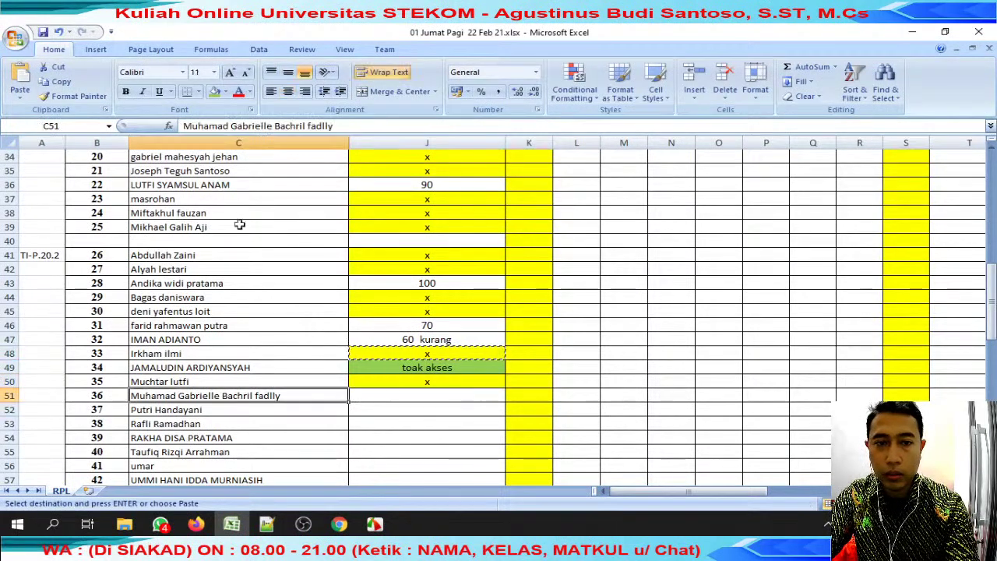
Search WhatsApp for the next student's name, then select the C52 student's name text.
{"action": "left_click_drag", "start_coordinate": [184, 125], "coordinate": [272, 126]}
{"action": "key", "text": "ctrl+c"}
{"action": "left_click", "coordinate": [159, 523]}
{"action": "key", "text": "ctrl+a"}
{"action": "key", "text": "ctrl+v"}
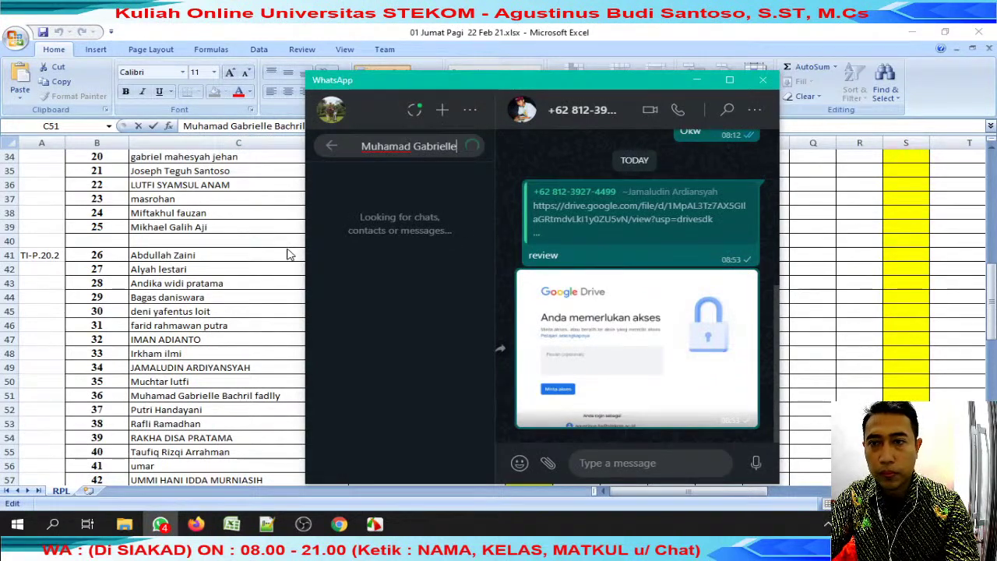
{"action": "left_click", "coordinate": [259, 337]}
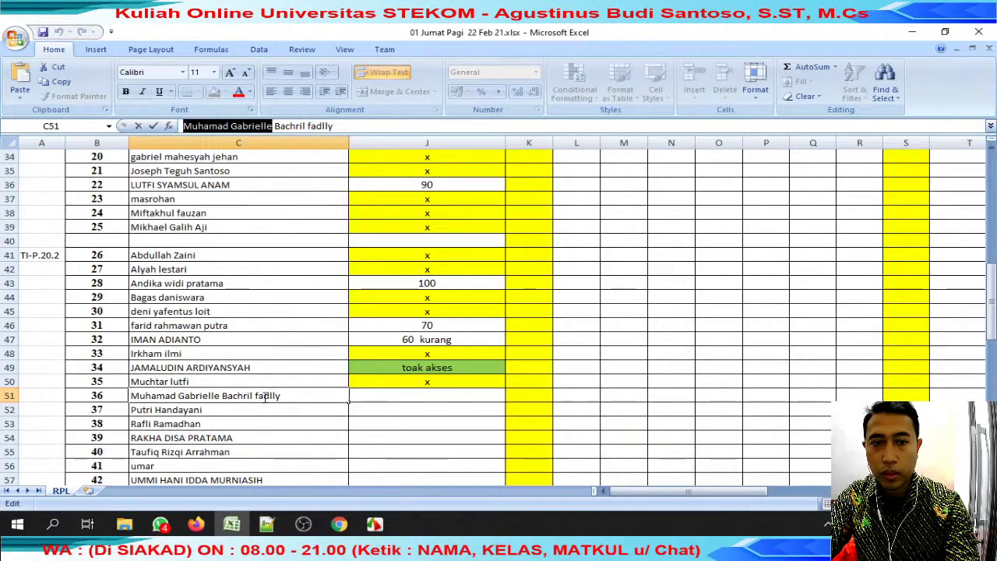
{"action": "left_click", "coordinate": [257, 408]}
{"action": "left_click_drag", "start_coordinate": [269, 130], "coordinate": [184, 127]}
Search WhatsApp for the row-52 student's name.
{"action": "key", "text": "ctrl+c"}
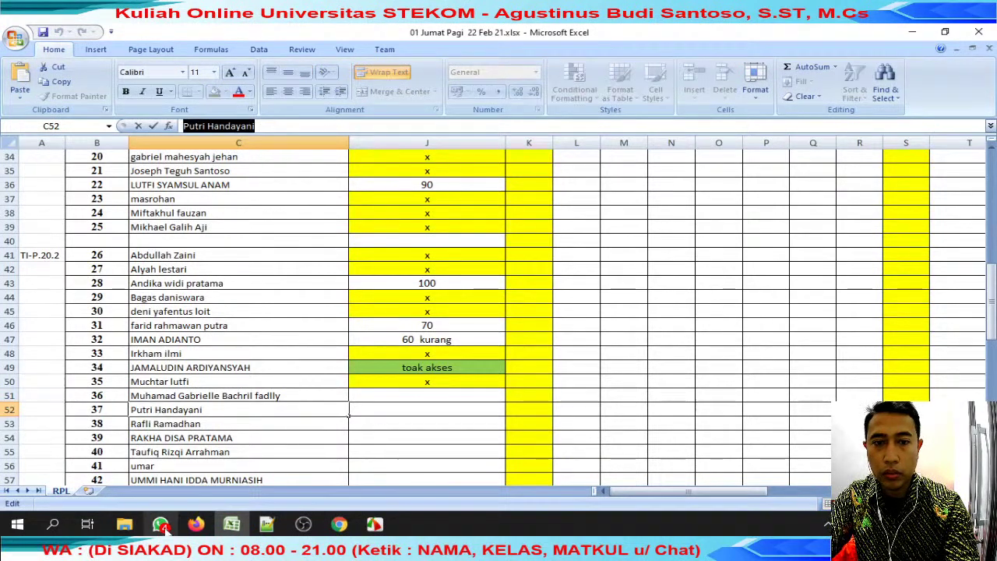
{"action": "left_click", "coordinate": [159, 524]}
{"action": "left_click", "coordinate": [475, 148]}
{"action": "key", "text": "ctrl+v"}
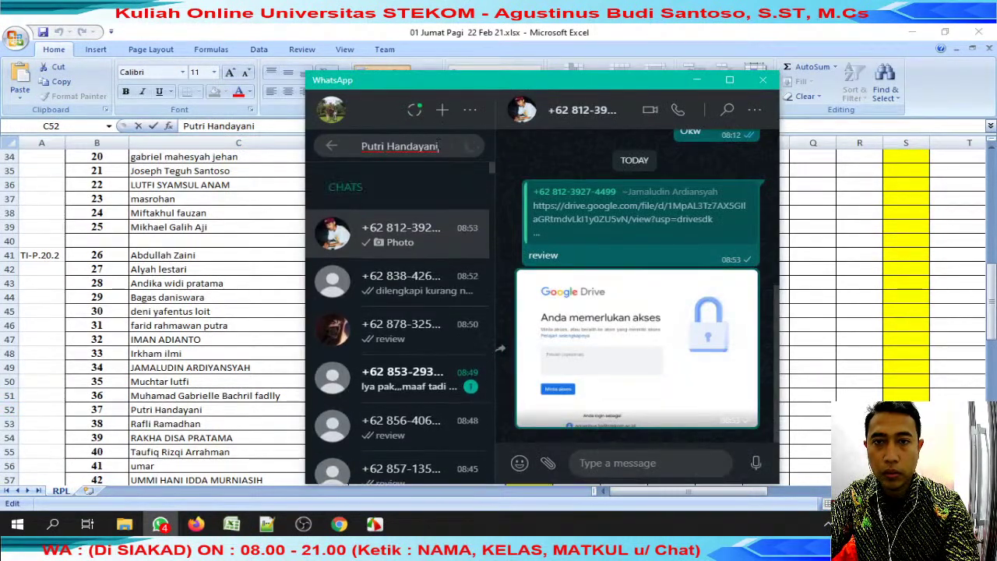
Copy the C53 student's name and open the row-52 student's matching chat.
{"action": "left_click", "coordinate": [187, 401]}
{"action": "left_click", "coordinate": [220, 434]}
{"action": "left_click", "coordinate": [224, 421]}
{"action": "left_click_drag", "start_coordinate": [264, 128], "coordinate": [184, 126]}
{"action": "key", "text": "ctrl+c"}
{"action": "left_click", "coordinate": [159, 524]}
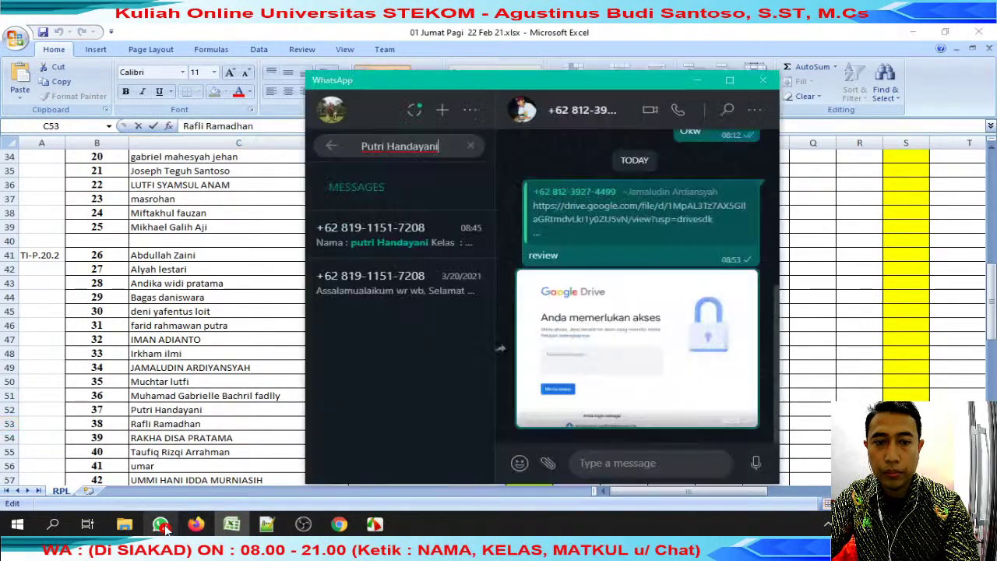
{"action": "left_click", "coordinate": [381, 234]}
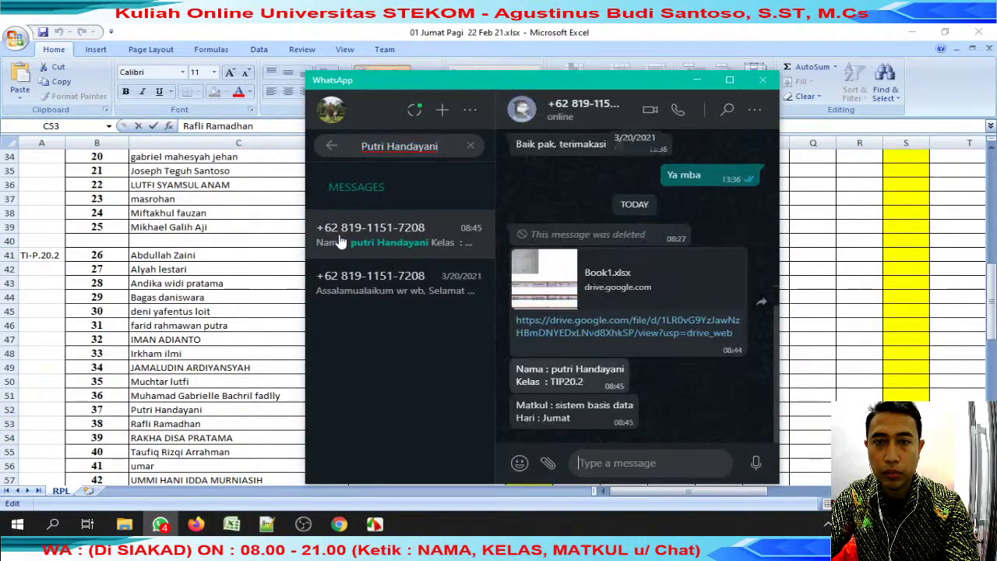
Reply 'review' to the Book1.xlsx link, open it, and close the Akses Ditolak tab.
{"action": "left_click", "coordinate": [732, 259]}
{"action": "left_click", "coordinate": [715, 299]}
{"action": "type", "text": "re"}
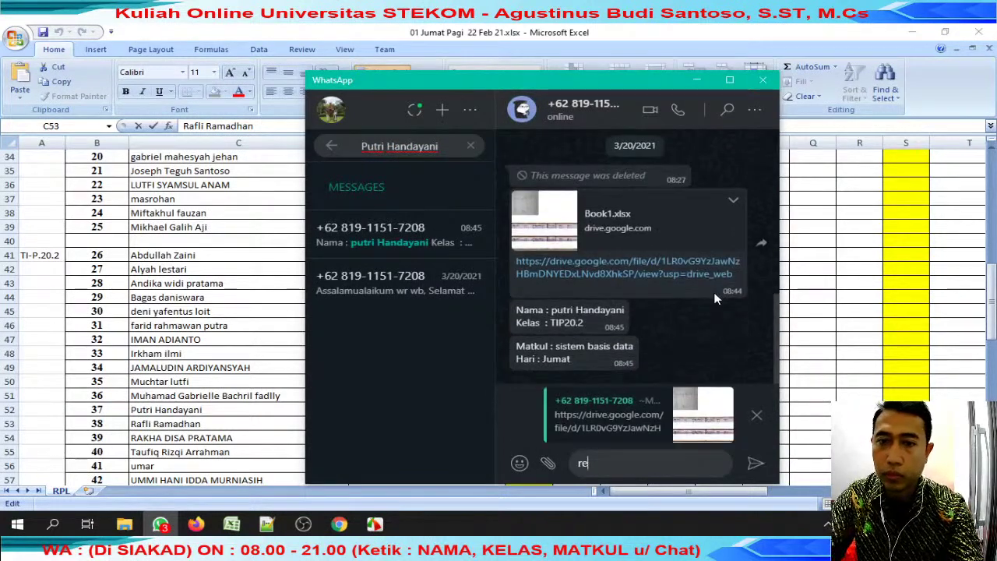
{"action": "key", "text": "Return"}
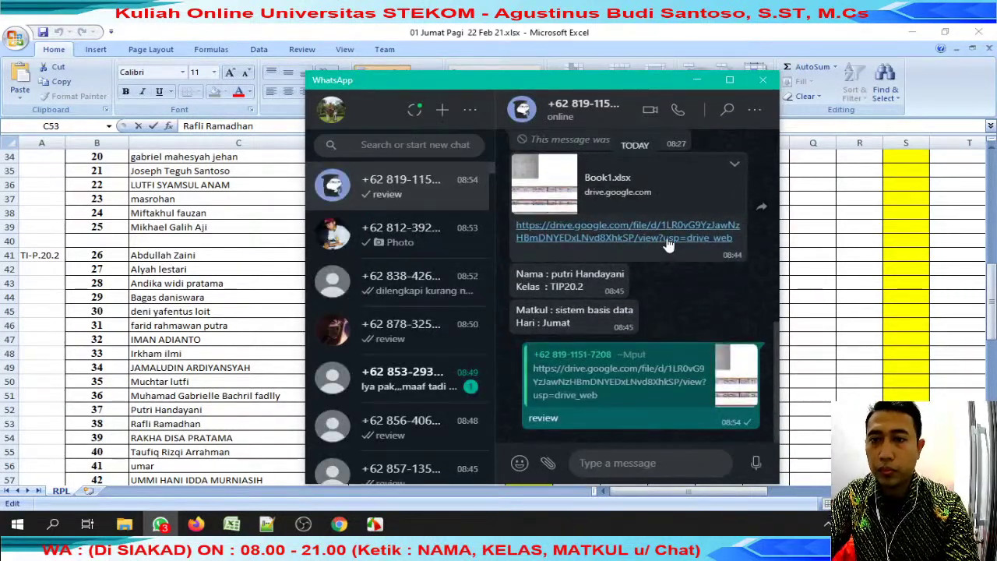
{"action": "left_click", "coordinate": [669, 242]}
{"action": "left_click", "coordinate": [644, 35]}
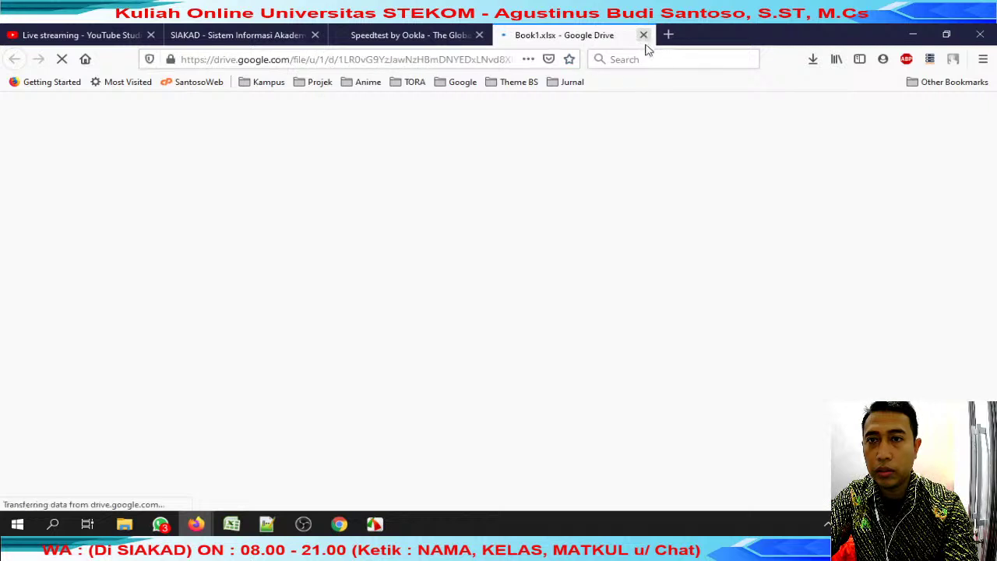
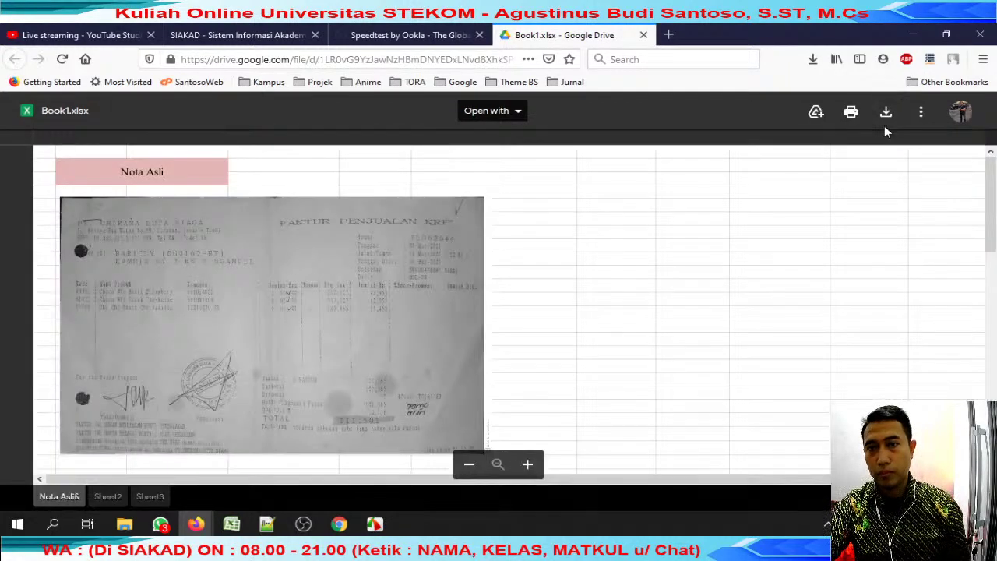
Download Book1.xlsx from Google Drive and save it with the student's name prefixed.
{"action": "left_click", "coordinate": [887, 124]}
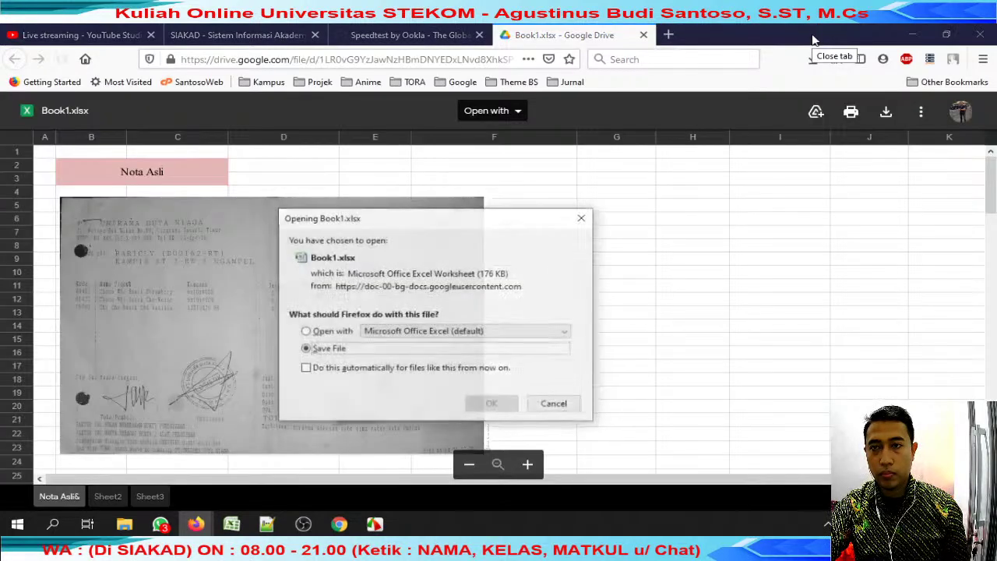
{"action": "left_click", "coordinate": [515, 412]}
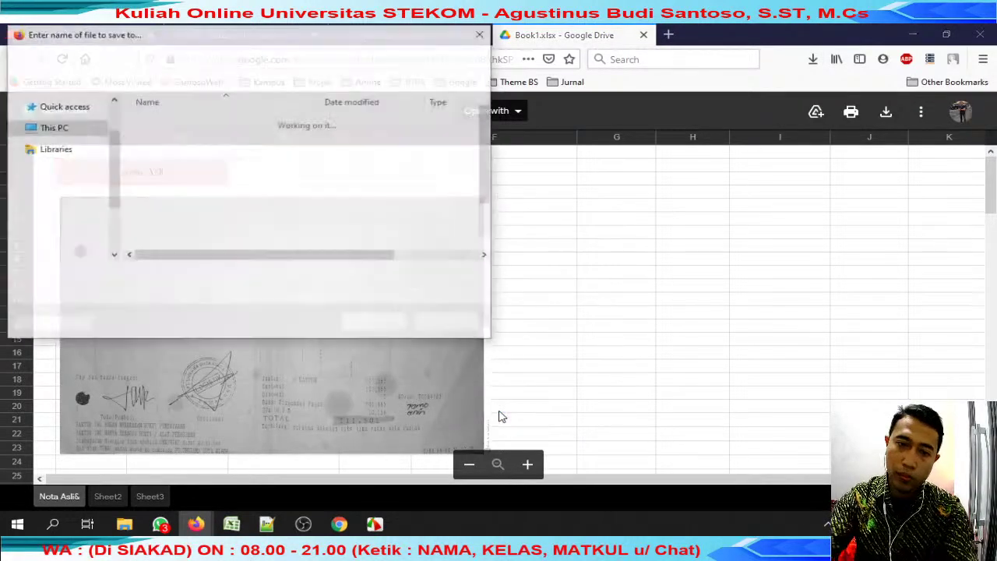
{"action": "key", "text": "Home"}
{"action": "key", "text": "Return"}
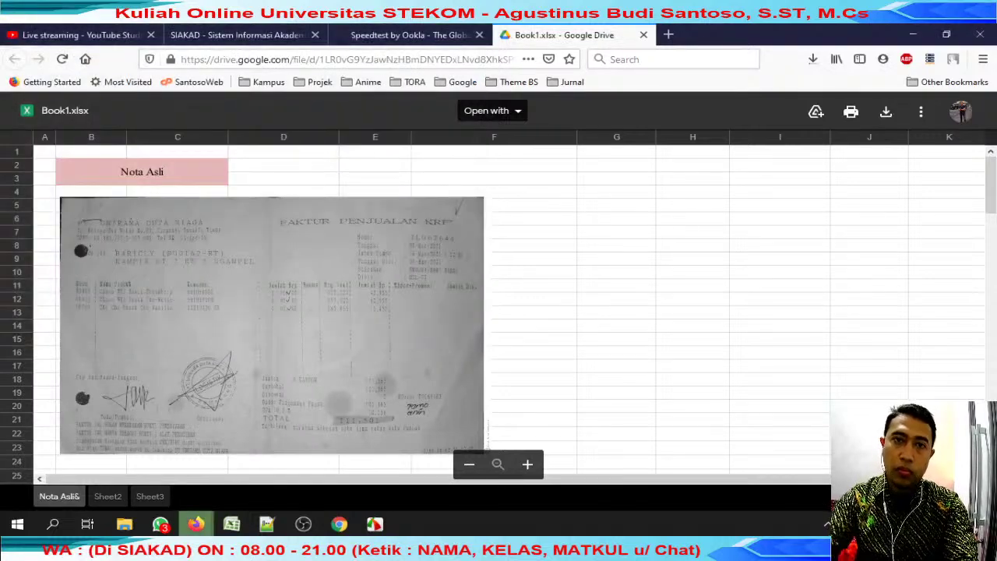
Close the Drive tab, check recent downloads, and bring the review jumat folder forward.
{"action": "left_click", "coordinate": [644, 35]}
{"action": "left_click", "coordinate": [813, 61]}
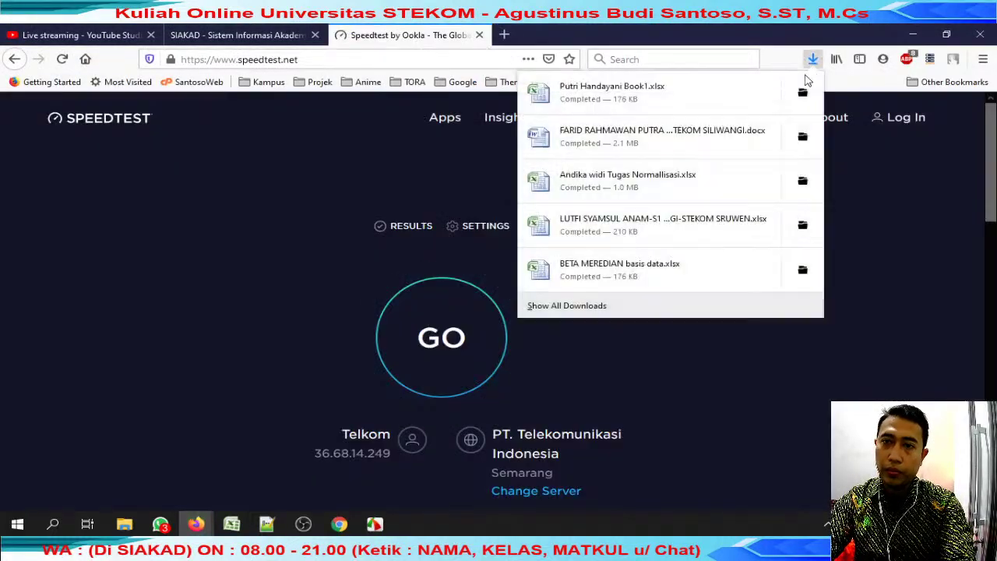
{"action": "left_click", "coordinate": [401, 356]}
{"action": "left_click", "coordinate": [812, 59]}
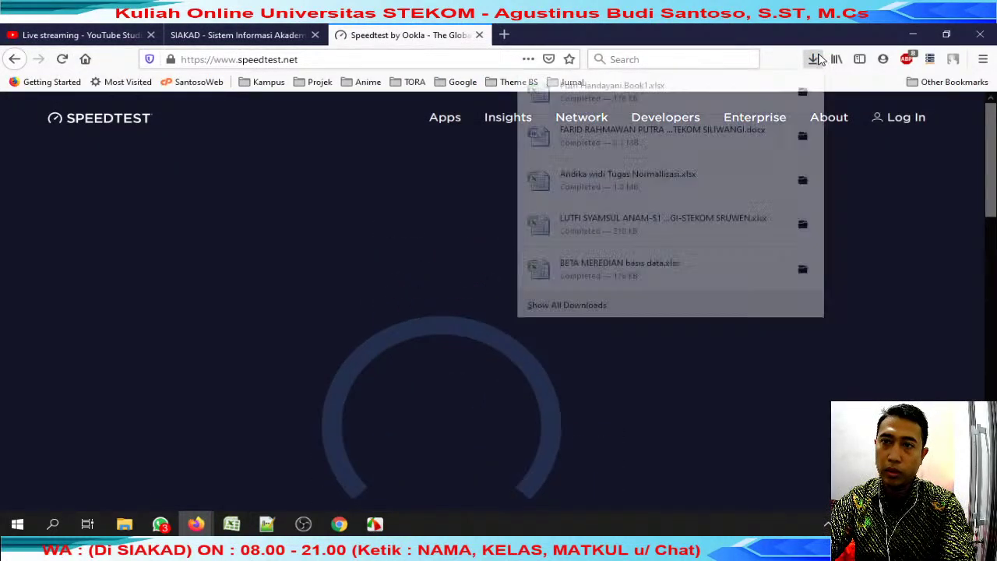
{"action": "left_click", "coordinate": [601, 102]}
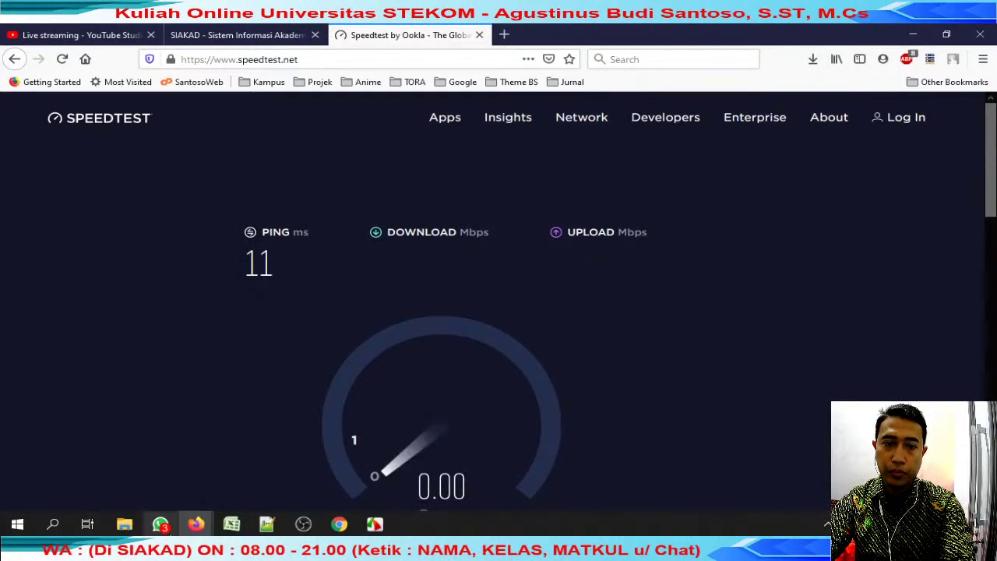
{"action": "mouse_move", "coordinate": [125, 524]}
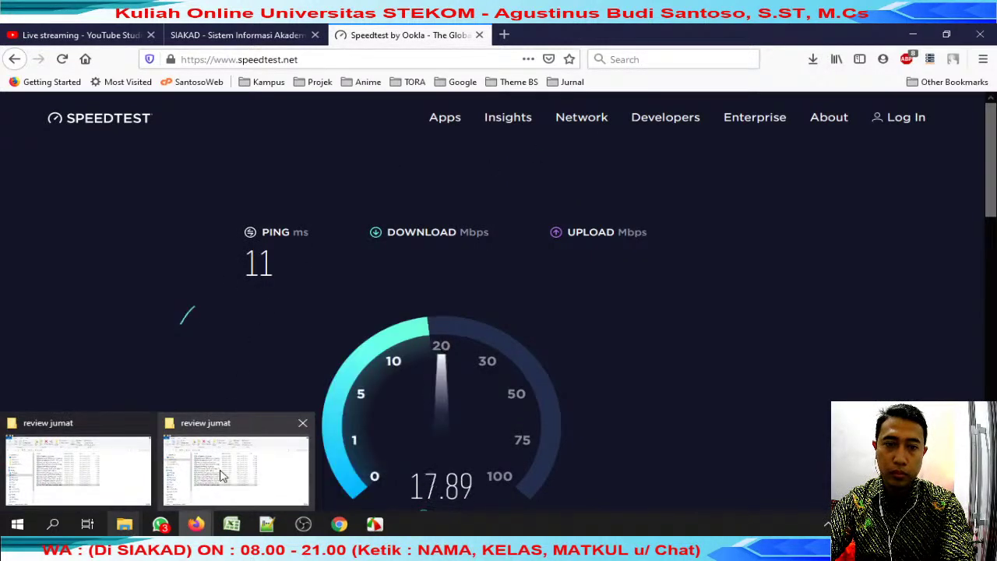
{"action": "left_click", "coordinate": [225, 471]}
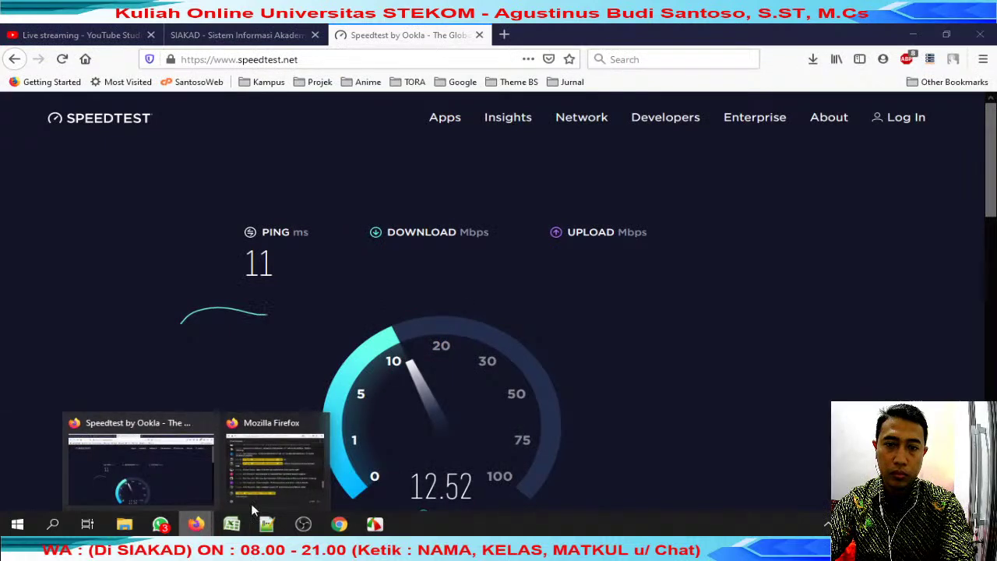
{"action": "left_click", "coordinate": [272, 468]}
{"action": "left_click", "coordinate": [224, 470]}
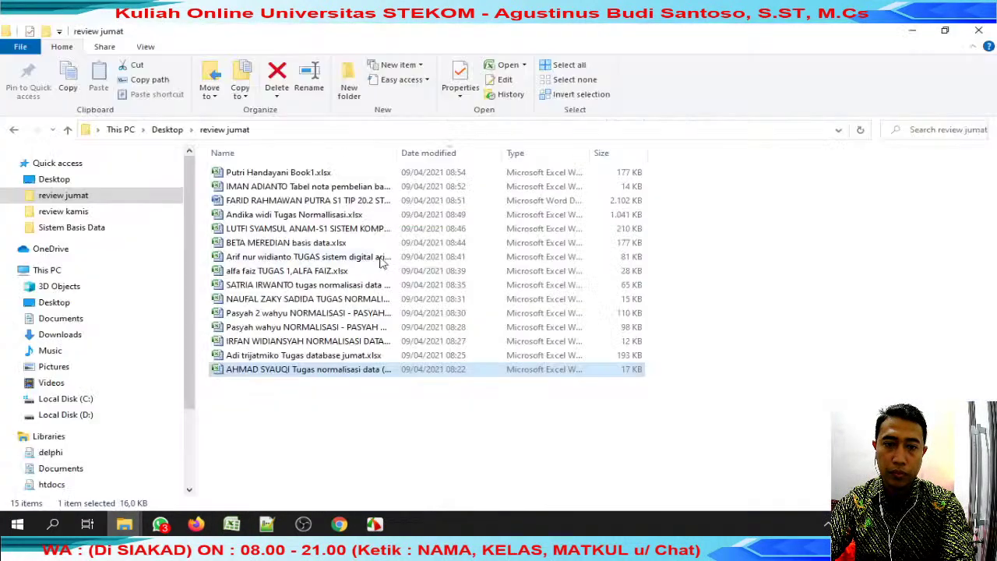
Open the student's renamed workbook and scroll through its UNNORMALIZED, 1NF and 2NF tables.
{"action": "left_click", "coordinate": [320, 178]}
{"action": "double_click", "coordinate": [320, 177]}
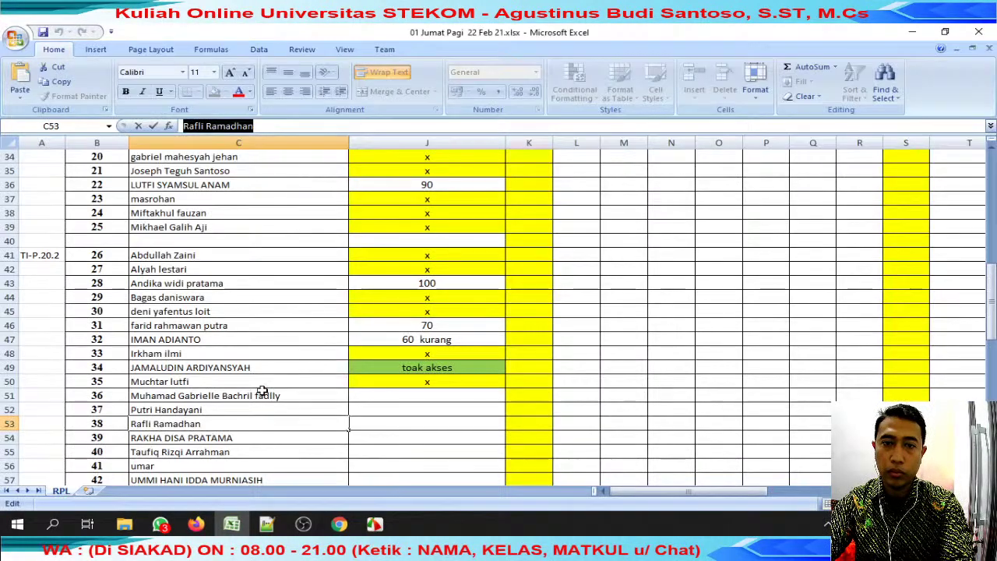
{"action": "scroll", "coordinate": [303, 258], "scroll_direction": "up", "scroll_amount": 15}
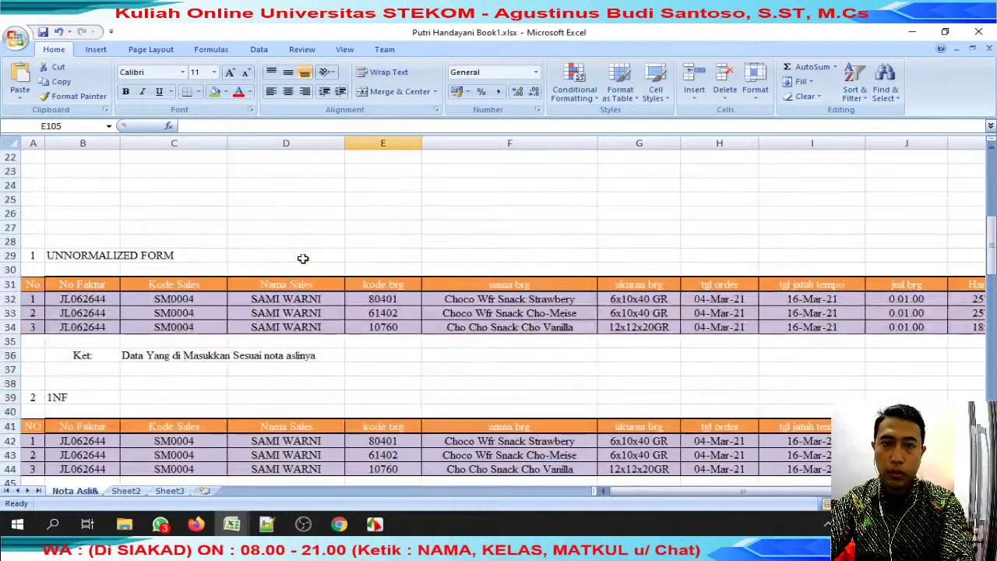
{"action": "scroll", "coordinate": [303, 258], "scroll_direction": "up", "scroll_amount": 7}
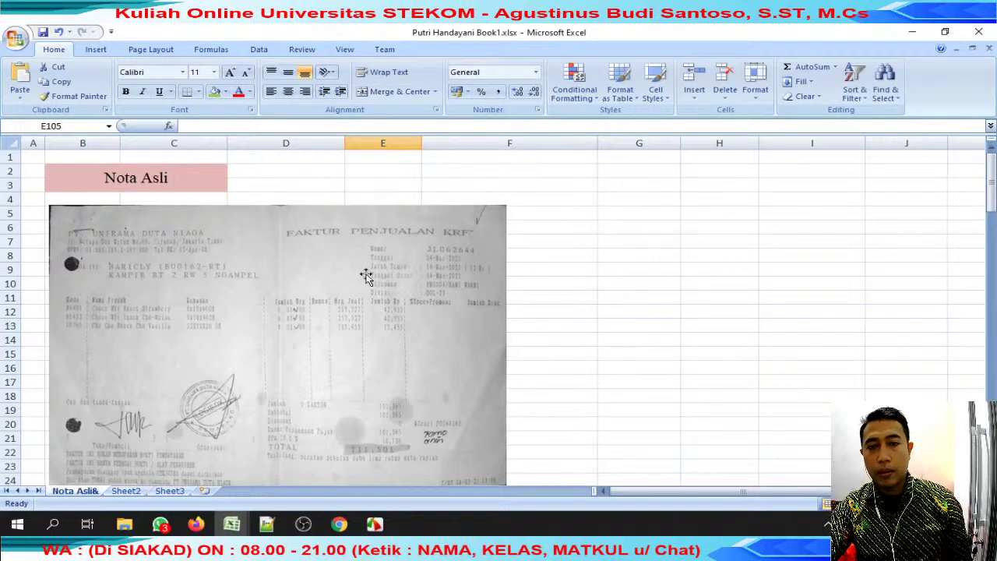
{"action": "scroll", "coordinate": [366, 276], "scroll_direction": "down", "scroll_amount": 8}
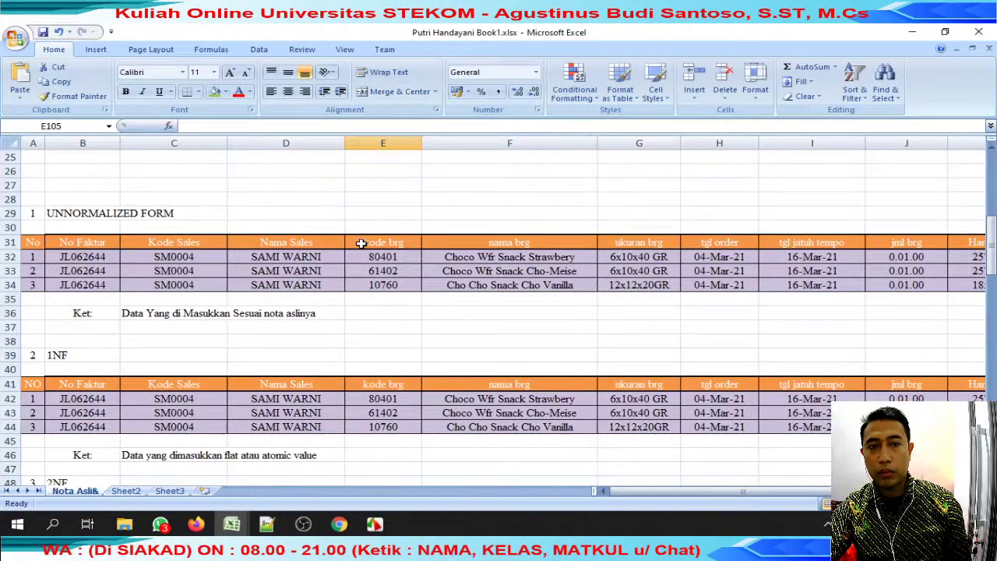
{"action": "scroll", "coordinate": [101, 260], "scroll_direction": "down", "scroll_amount": 7}
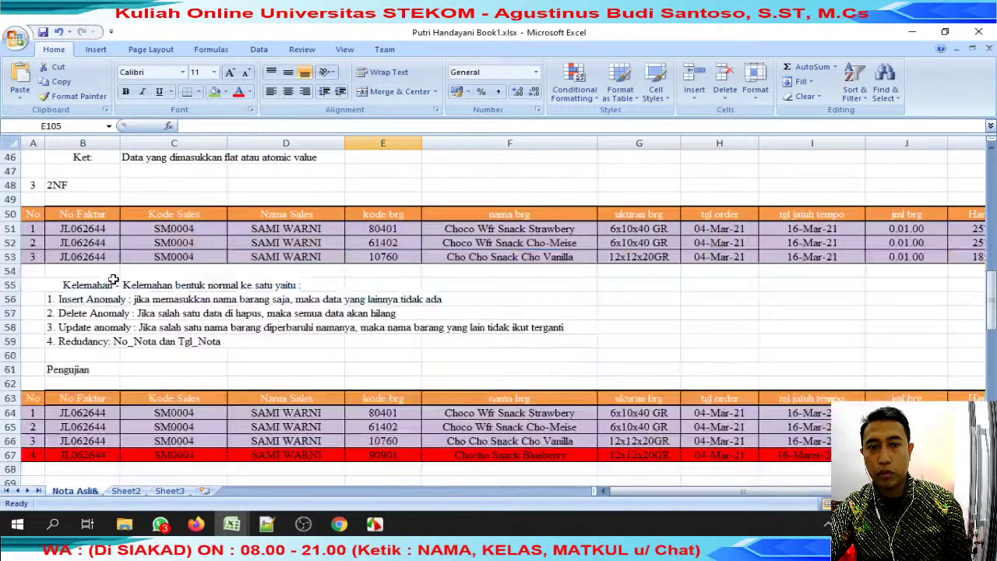
Select the 1NF Kelemahan notes block, review the 3NF table, then return to the grading workbook.
{"action": "left_click", "coordinate": [246, 282]}
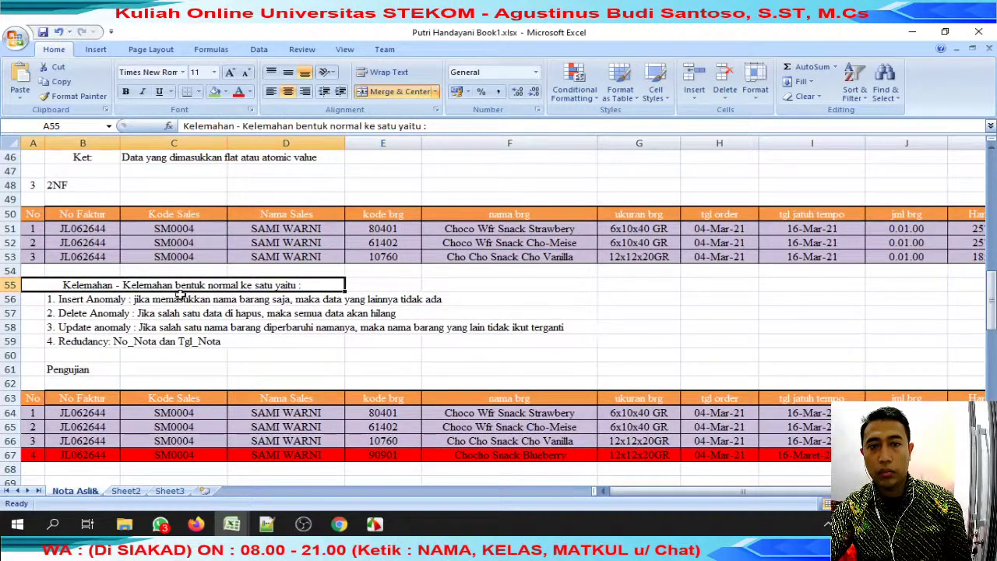
{"action": "left_click", "coordinate": [104, 300]}
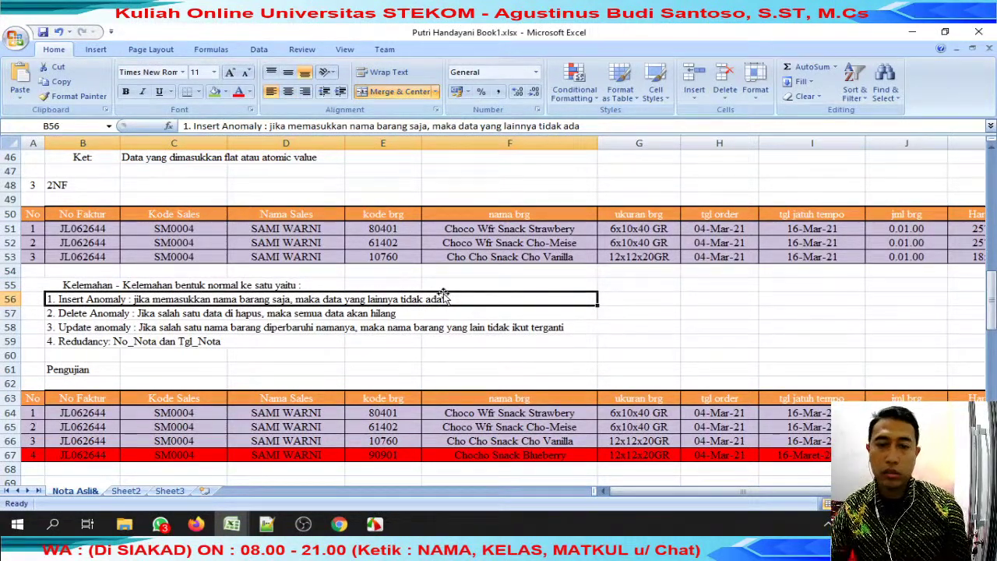
{"action": "left_click_drag", "start_coordinate": [124, 300], "coordinate": [527, 348]}
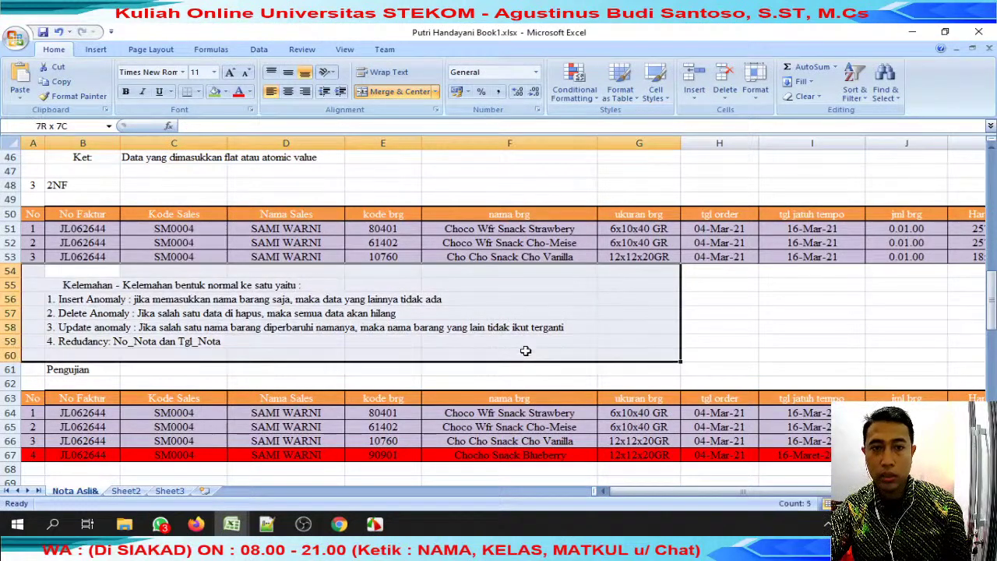
{"action": "left_click_drag", "start_coordinate": [69, 273], "coordinate": [408, 355]}
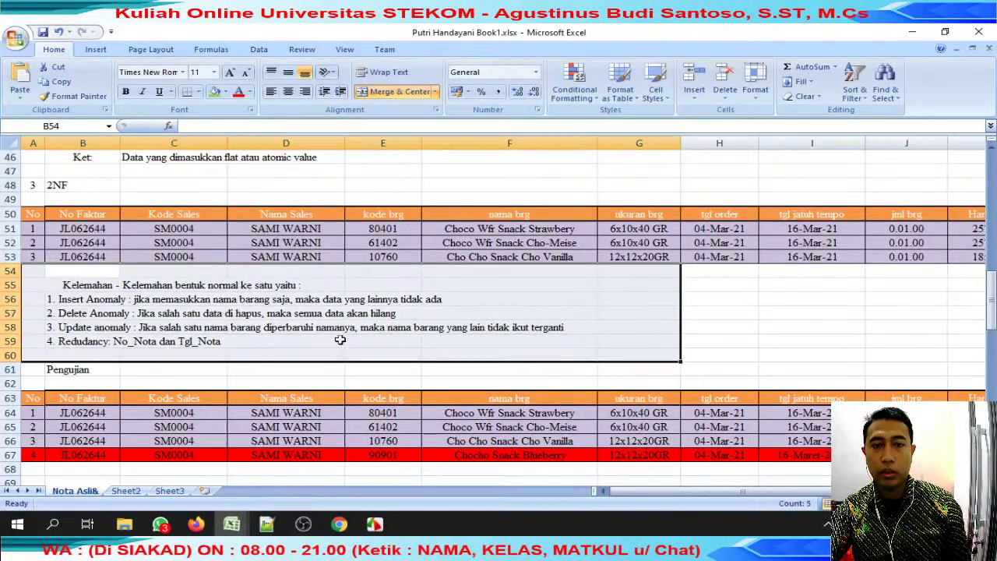
{"action": "scroll", "coordinate": [340, 340], "scroll_direction": "down", "scroll_amount": 1}
{"action": "scroll", "coordinate": [340, 340], "scroll_direction": "down", "scroll_amount": 2}
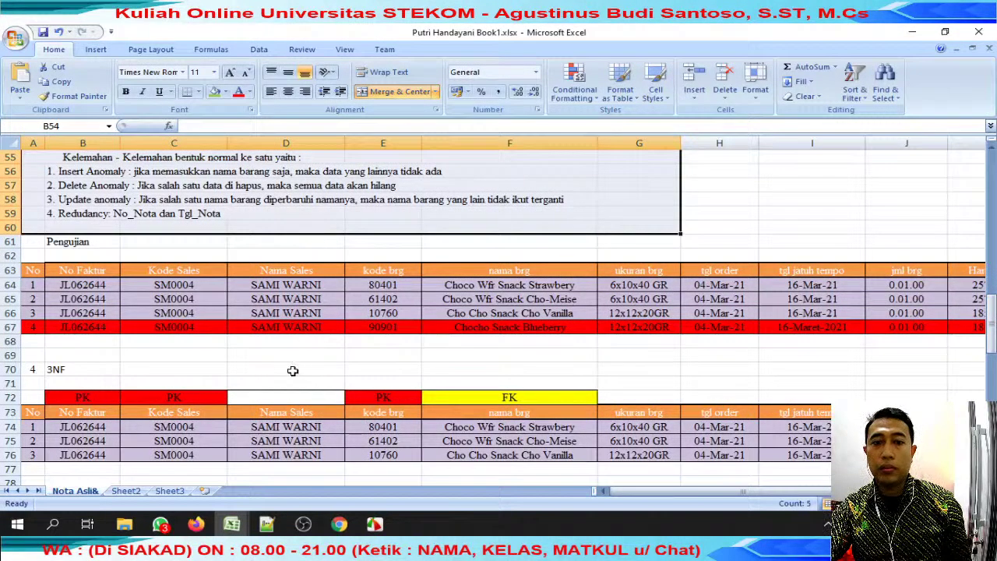
{"action": "left_click", "coordinate": [156, 460]}
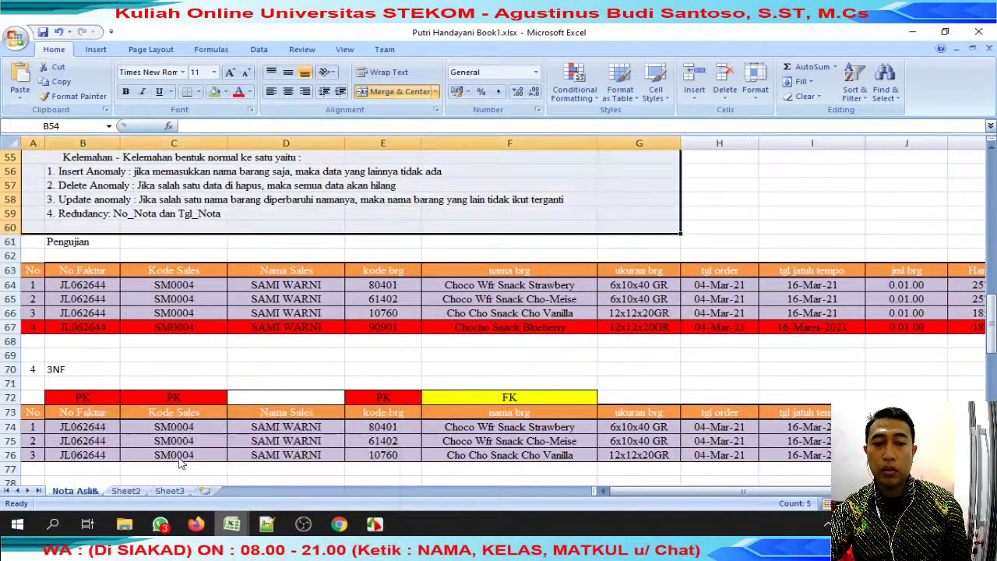
Check the student's grade in cell J47 and briefly glance at WhatsApp.
{"action": "left_click", "coordinate": [238, 341]}
{"action": "left_click", "coordinate": [427, 340]}
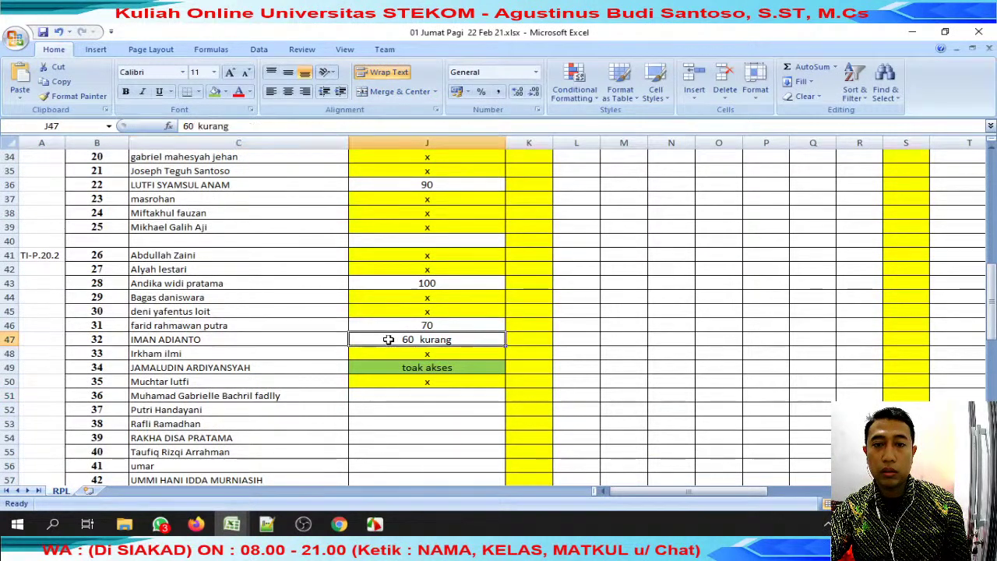
{"action": "left_click", "coordinate": [160, 525]}
{"action": "left_click", "coordinate": [160, 524]}
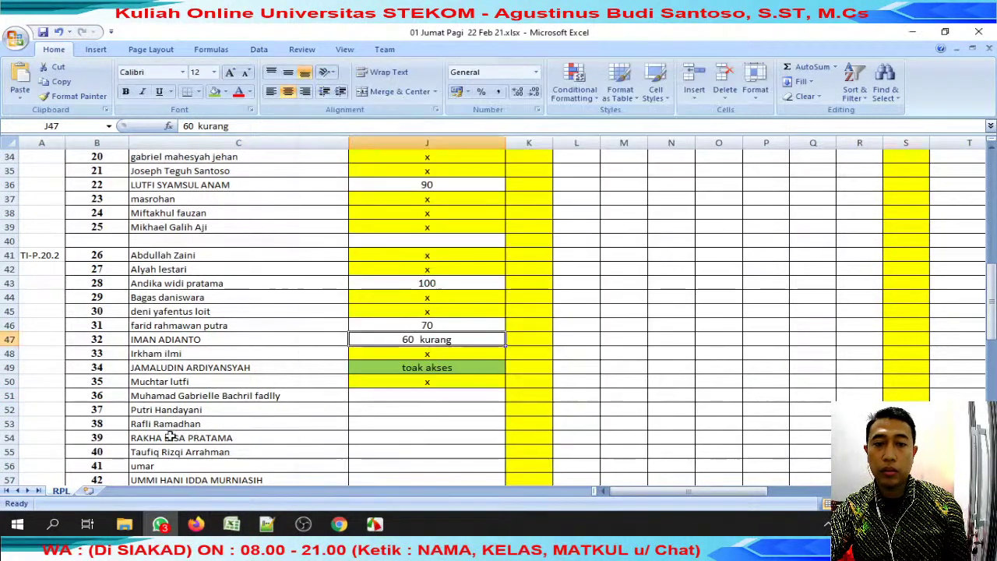
In the YouTube live chat, @-mention the student and send 'sudah >>' and 'itu ada nlainya'.
{"action": "mouse_move", "coordinate": [196, 525]}
{"action": "left_click", "coordinate": [289, 470]}
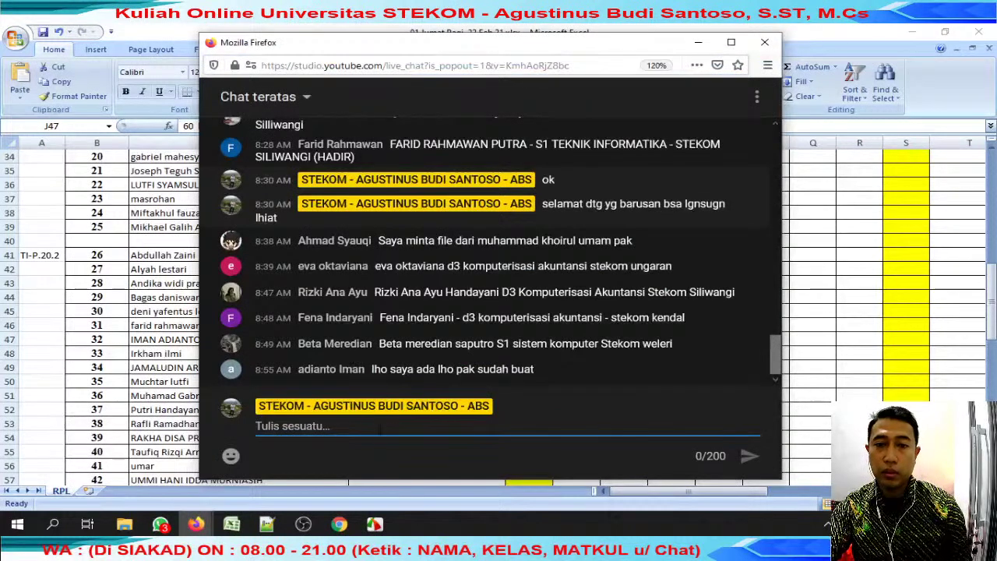
{"action": "type", "text": "@ad"}
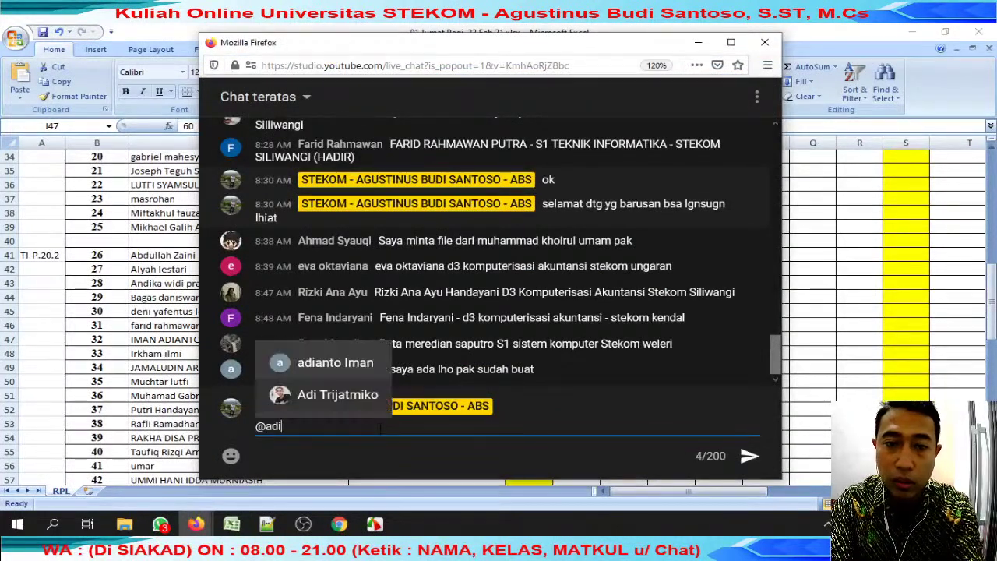
{"action": "type", "text": "i"}
{"action": "key", "text": "Return"}
{"action": "type", "text": "sudah >>"}
{"action": "key", "text": "Return"}
{"action": "type", "text": "itu ada nlainya"}
{"action": "key", "text": "Return"}
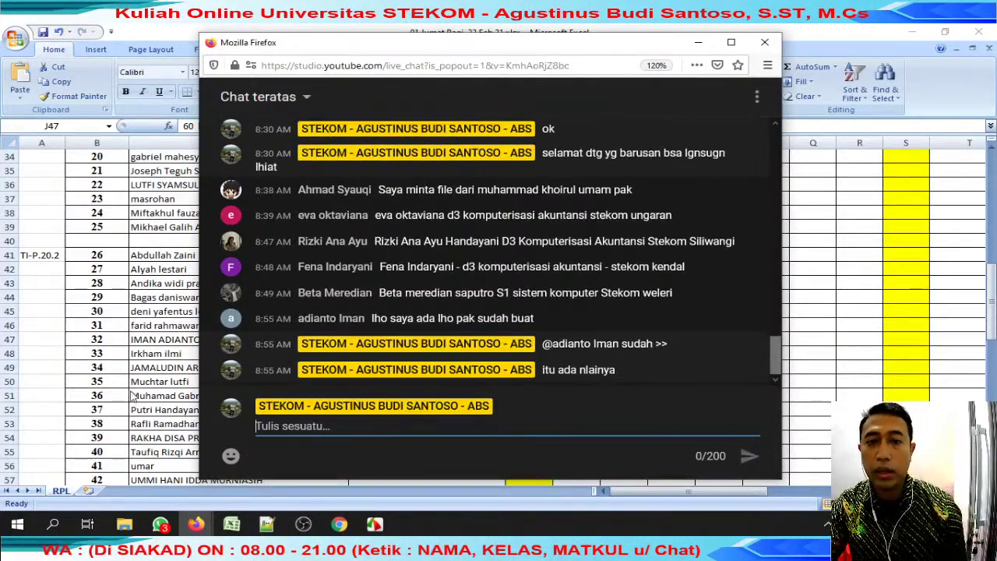
Open the next student's Tabel nota pembelian workbook from the review jumat folder.
{"action": "key", "text": "alt+Tab"}
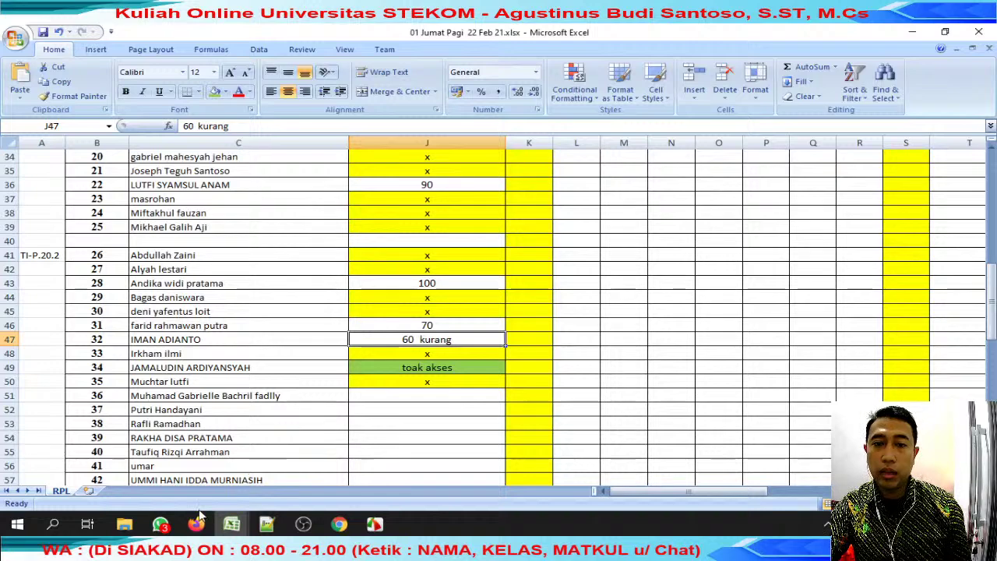
{"action": "mouse_move", "coordinate": [125, 524]}
{"action": "left_click", "coordinate": [74, 460]}
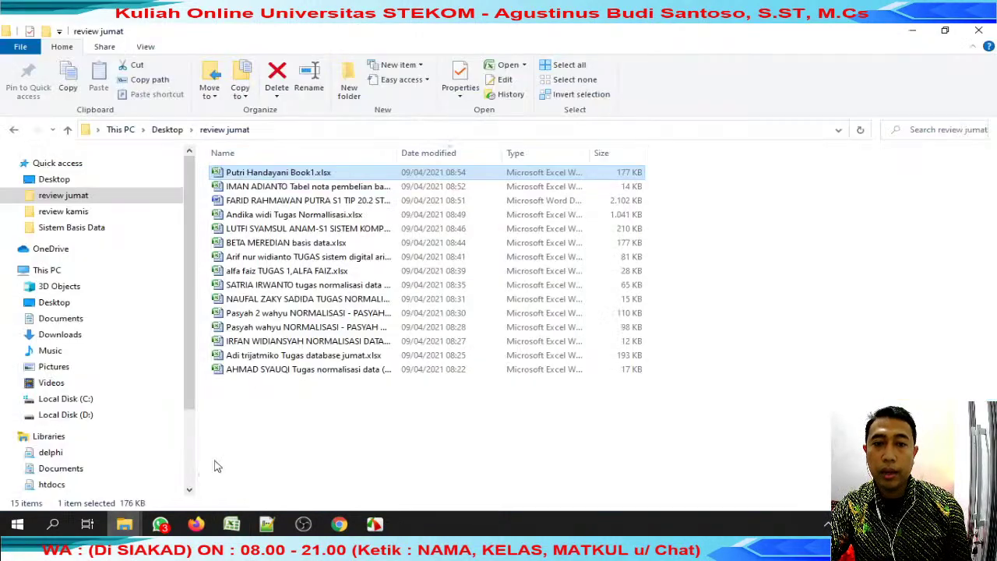
{"action": "double_click", "coordinate": [290, 189]}
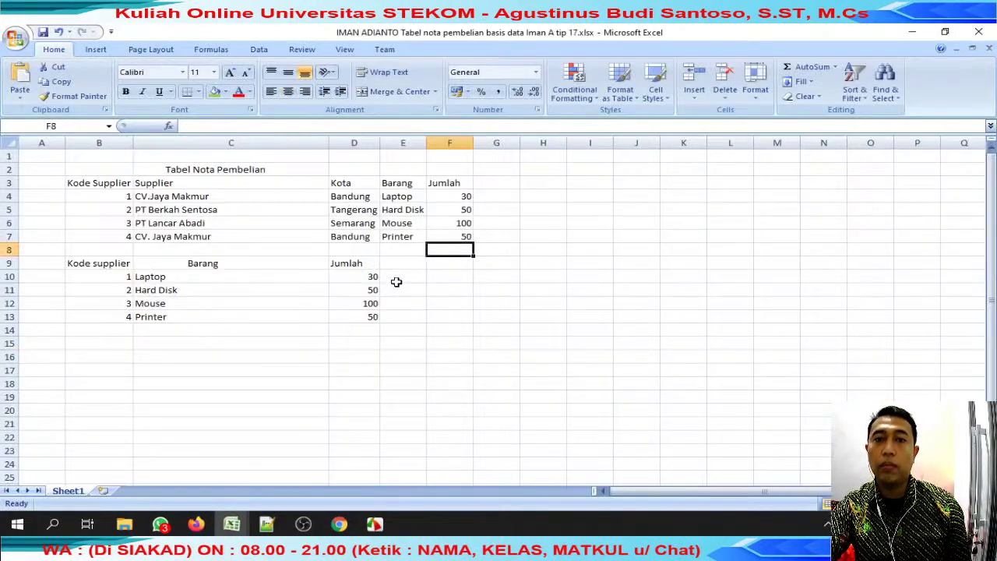
{"action": "left_click_drag", "start_coordinate": [543, 397], "coordinate": [43, 157]}
{"action": "scroll", "coordinate": [460, 285], "scroll_direction": "down", "scroll_amount": 8}
{"action": "scroll", "coordinate": [360, 354], "scroll_direction": "up", "scroll_amount": 8}
Bring the other Book1.xlsx to front and scroll its Nota Asli invoice and UNNORMALIZED FORM table.
{"action": "left_click", "coordinate": [243, 524]}
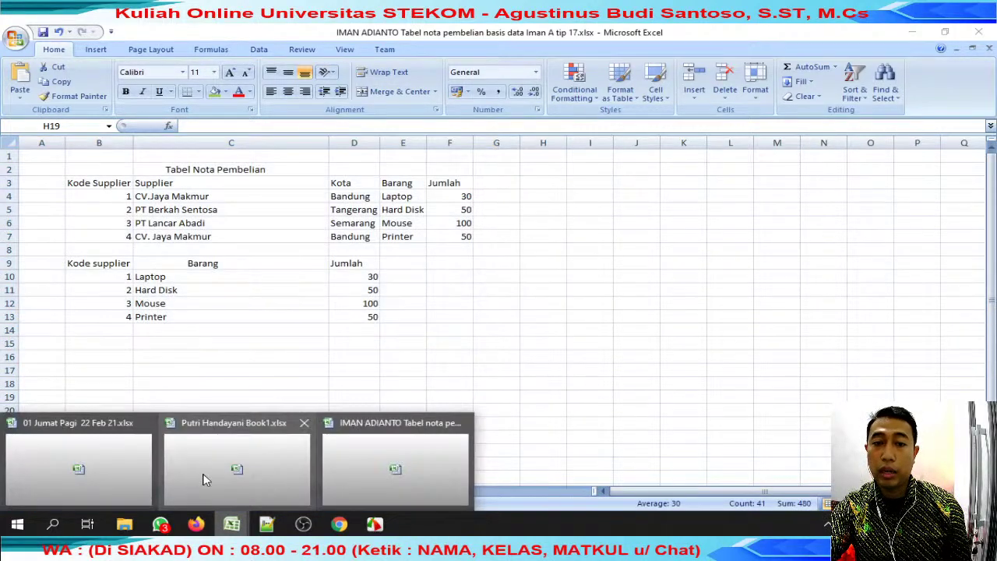
{"action": "left_click", "coordinate": [263, 461]}
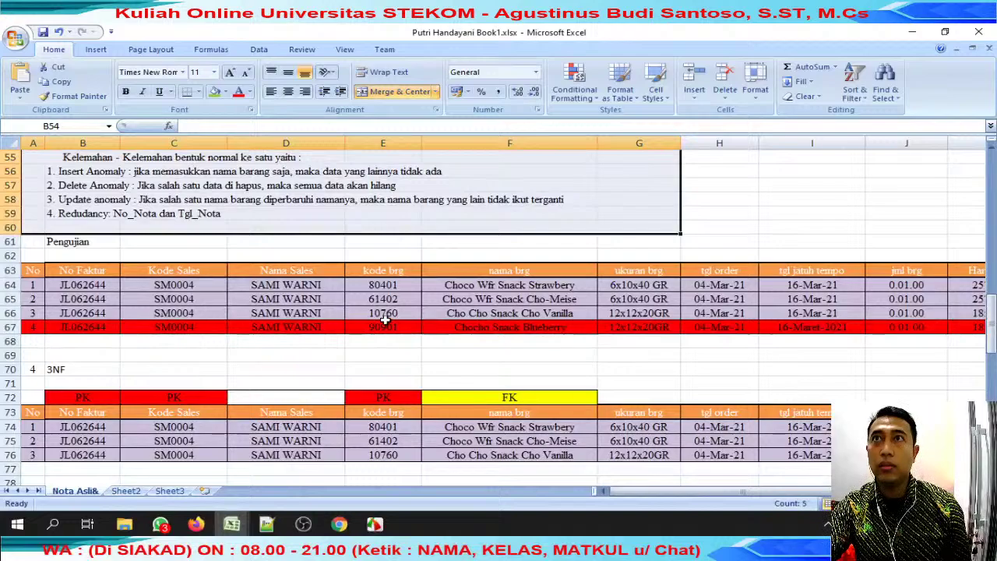
{"action": "scroll", "coordinate": [395, 313], "scroll_direction": "up", "scroll_amount": 18}
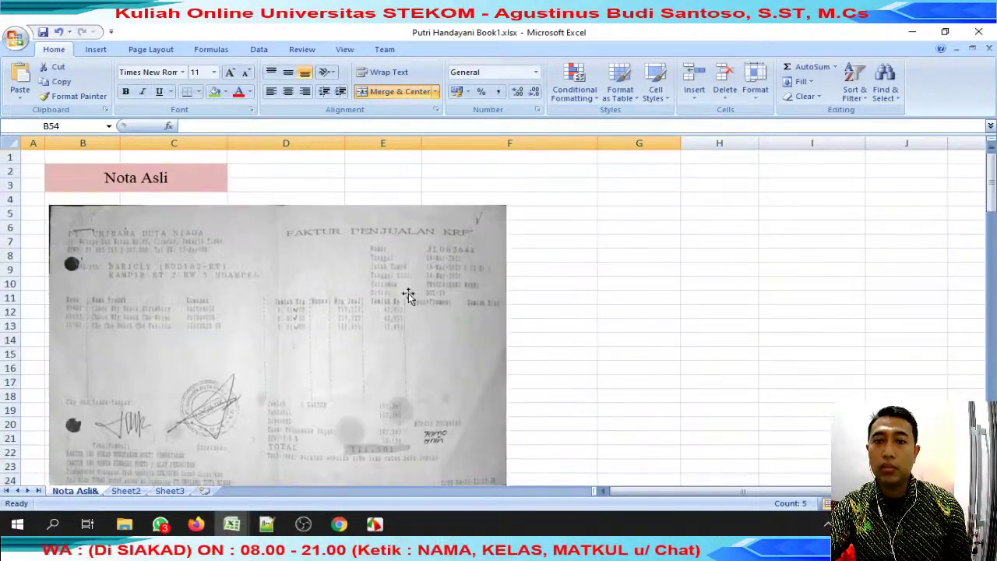
{"action": "scroll", "coordinate": [406, 296], "scroll_direction": "down", "scroll_amount": 8}
{"action": "scroll", "coordinate": [412, 294], "scroll_direction": "down", "scroll_amount": 20}
{"action": "scroll", "coordinate": [448, 265], "scroll_direction": "up", "scroll_amount": 7}
{"action": "scroll", "coordinate": [448, 265], "scroll_direction": "up", "scroll_amount": 20}
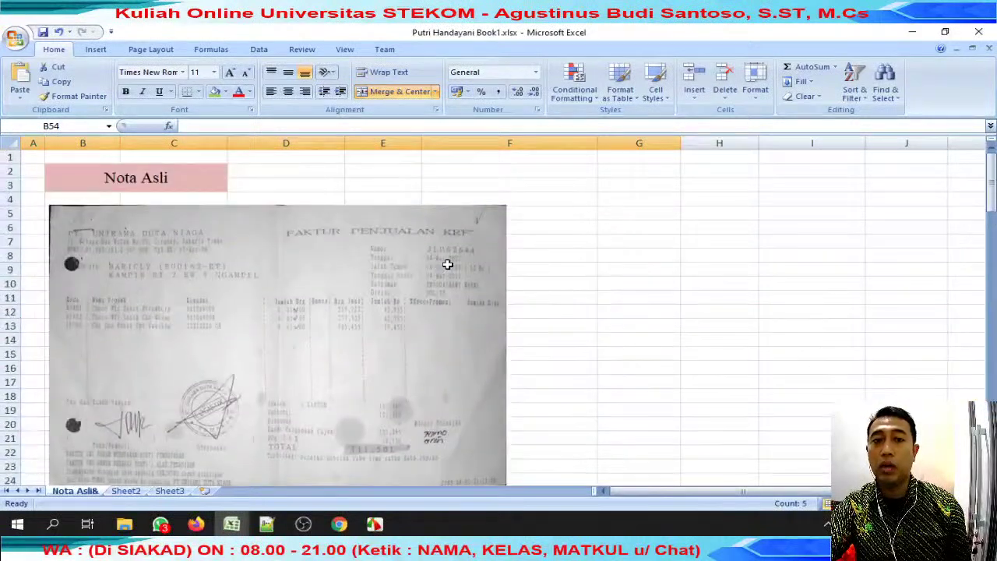
{"action": "scroll", "coordinate": [448, 267], "scroll_direction": "down", "scroll_amount": 3}
{"action": "scroll", "coordinate": [448, 267], "scroll_direction": "down", "scroll_amount": 3}
Read the student's WhatsApp chat about the incomplete tip 17 file, then return to Excel.
{"action": "mouse_move", "coordinate": [232, 524]}
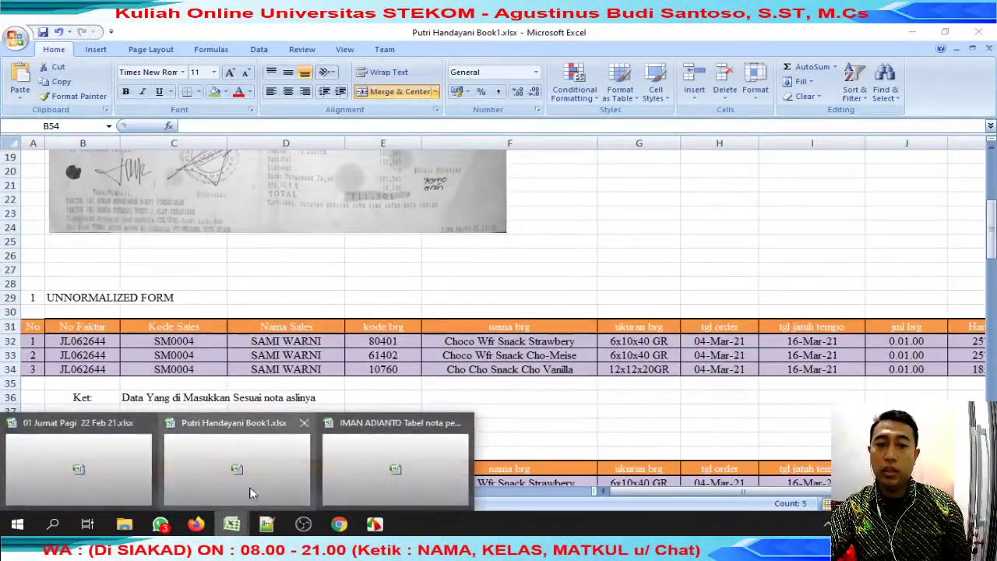
{"action": "left_click", "coordinate": [160, 524]}
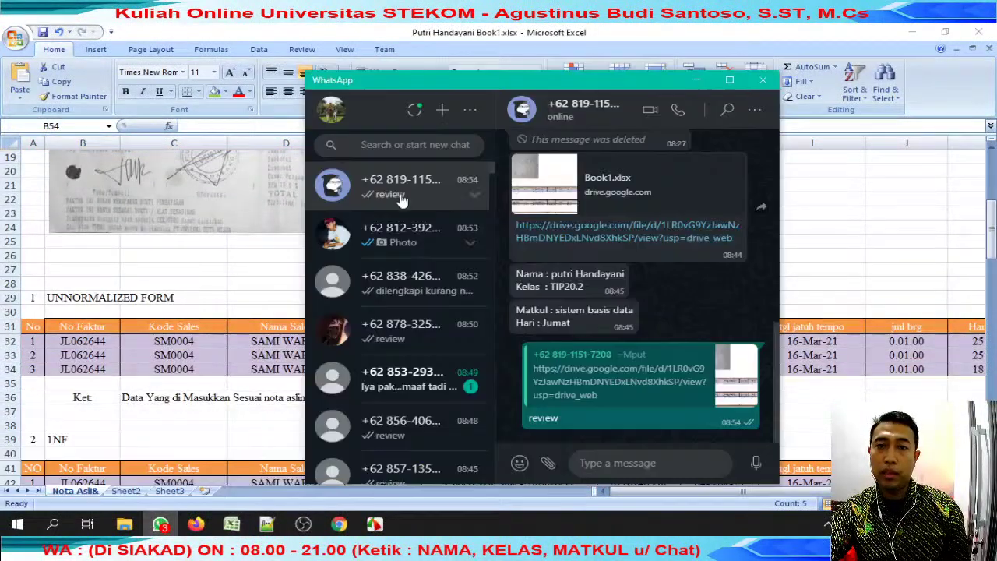
{"action": "left_click", "coordinate": [420, 282]}
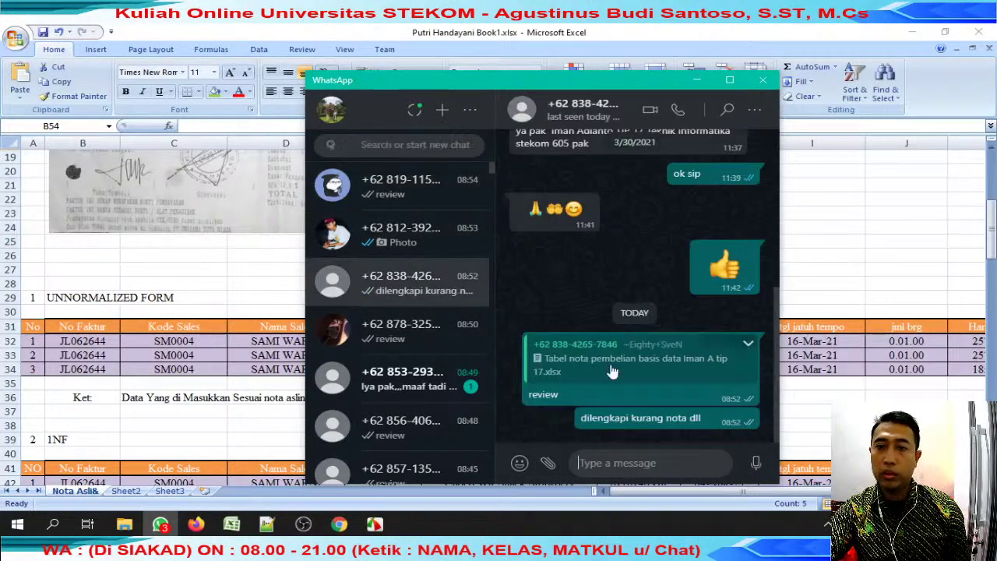
{"action": "left_click_drag", "start_coordinate": [575, 421], "coordinate": [727, 420]}
{"action": "scroll", "coordinate": [651, 317], "scroll_direction": "up", "scroll_amount": 6}
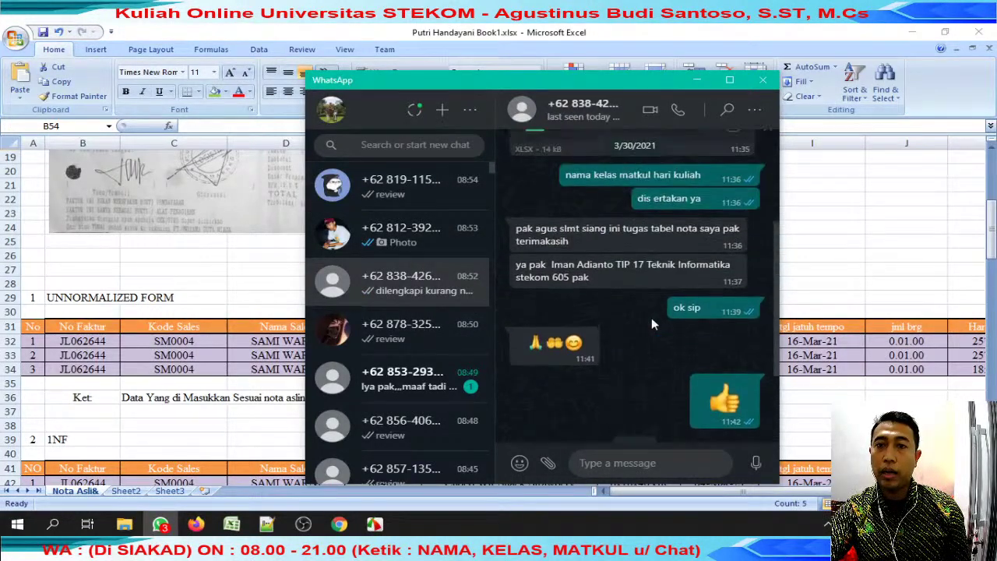
{"action": "scroll", "coordinate": [645, 310], "scroll_direction": "up", "scroll_amount": 6}
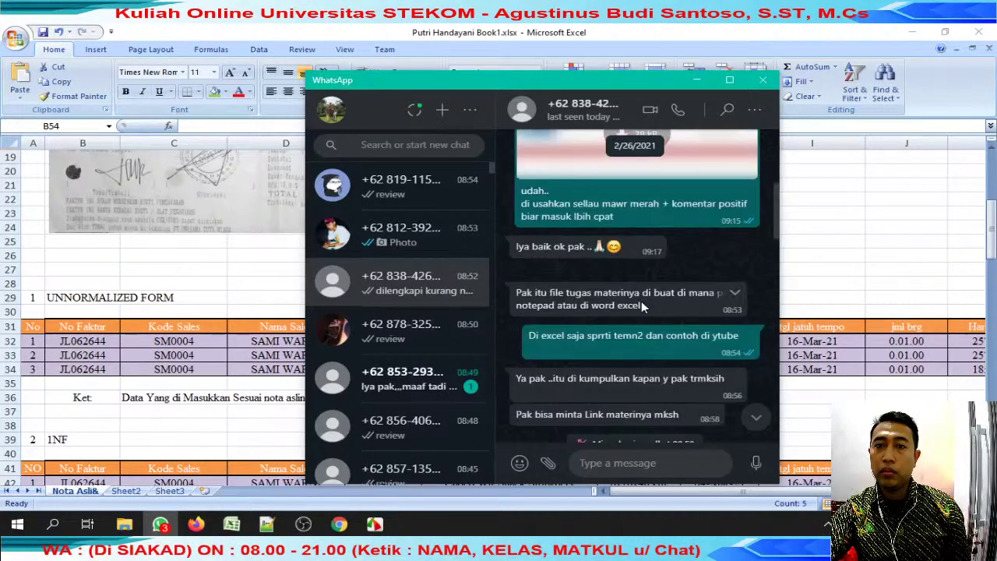
{"action": "key", "text": "alt+Tab"}
{"action": "scroll", "coordinate": [188, 282], "scroll_direction": "down", "scroll_amount": 1}
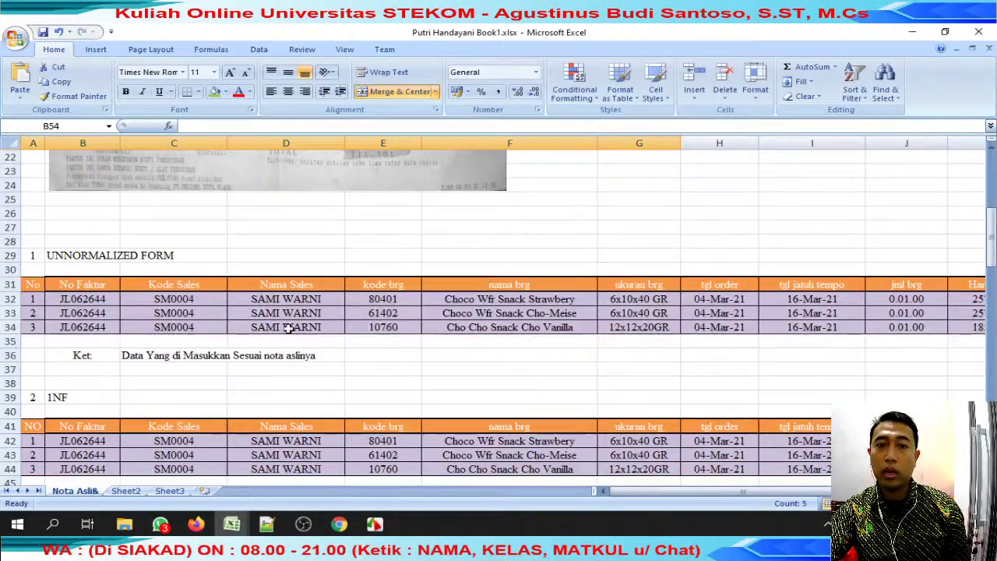
Post 'di lengkapi' and 'sudah direvewi' in the YouTube live chat, then return to the workbook.
{"action": "mouse_move", "coordinate": [231, 524]}
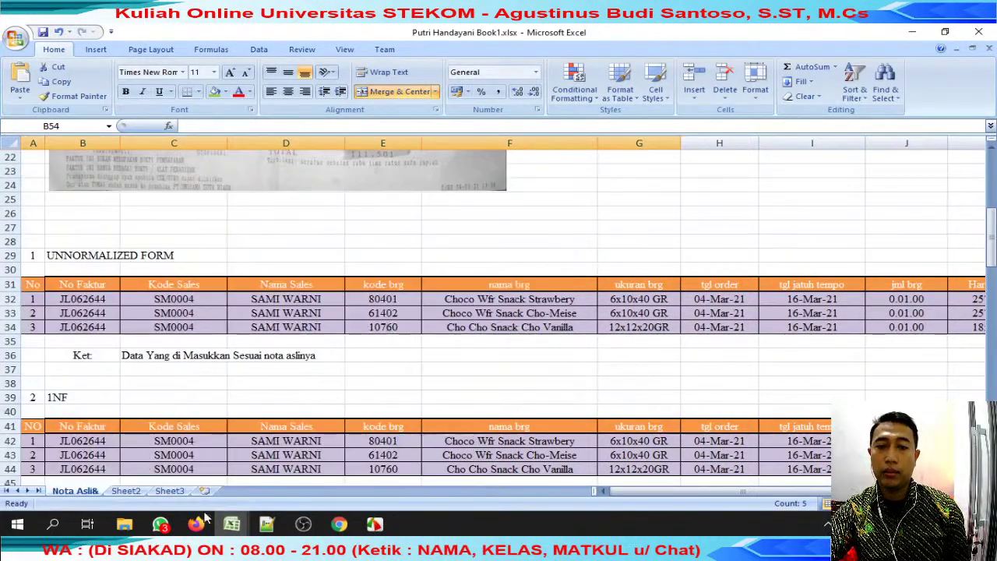
{"action": "mouse_move", "coordinate": [196, 524]}
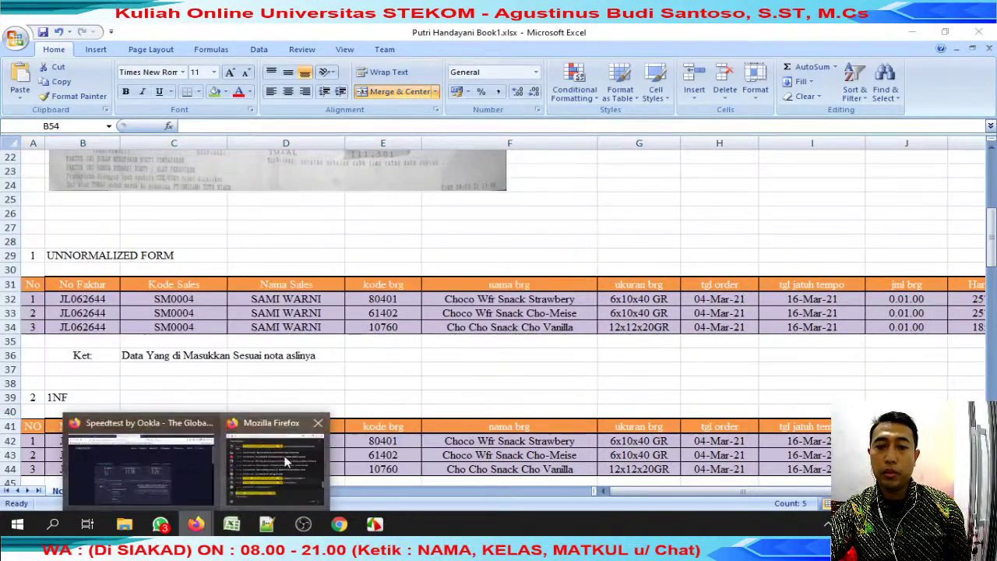
{"action": "left_click", "coordinate": [272, 463]}
{"action": "type", "text": "di"}
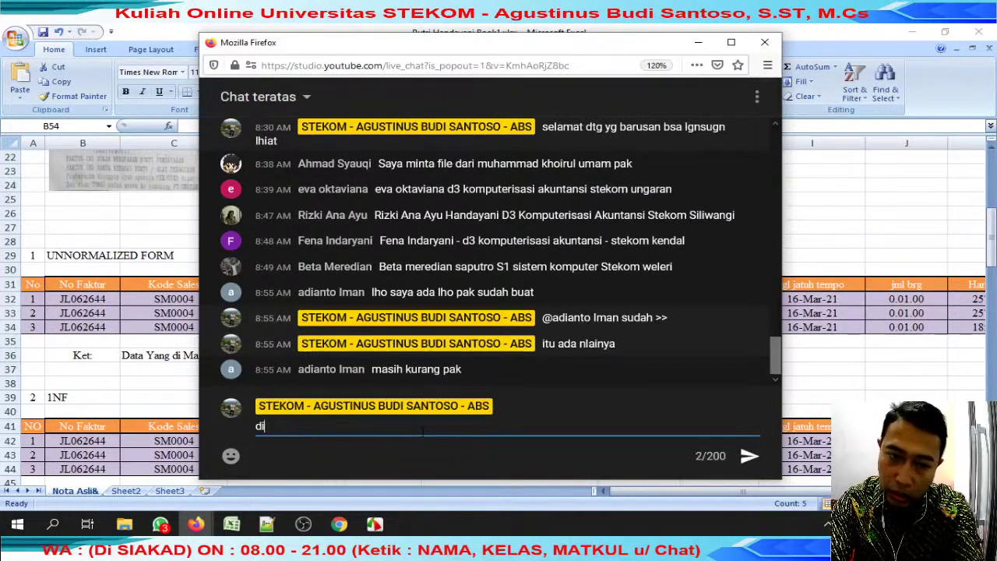
{"action": "type", "text": " lengkapi"}
{"action": "key", "text": "Return"}
{"action": "type", "text": "sudah direvewi"}
{"action": "key", "text": "Return"}
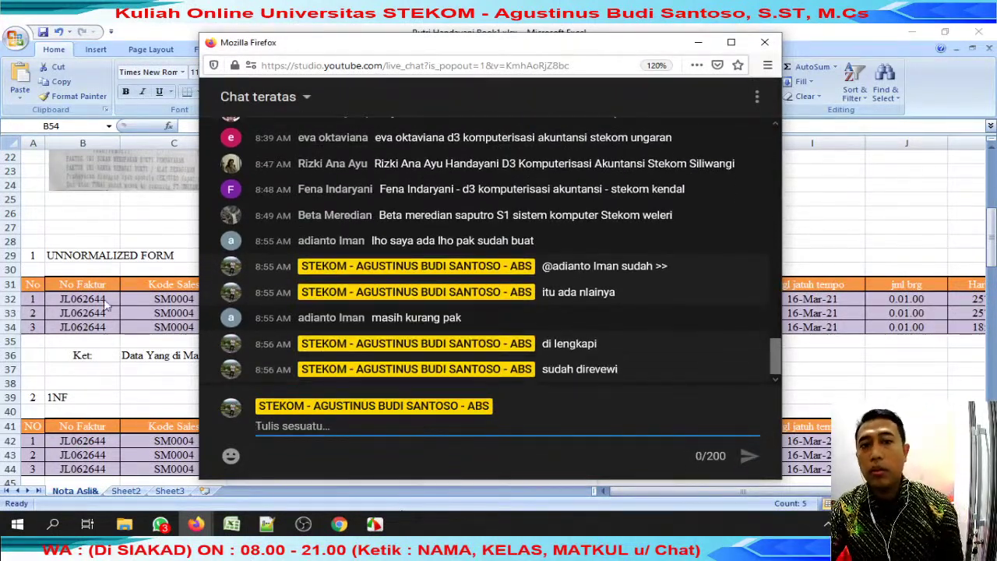
{"action": "left_click", "coordinate": [109, 257]}
{"action": "left_click", "coordinate": [402, 282]}
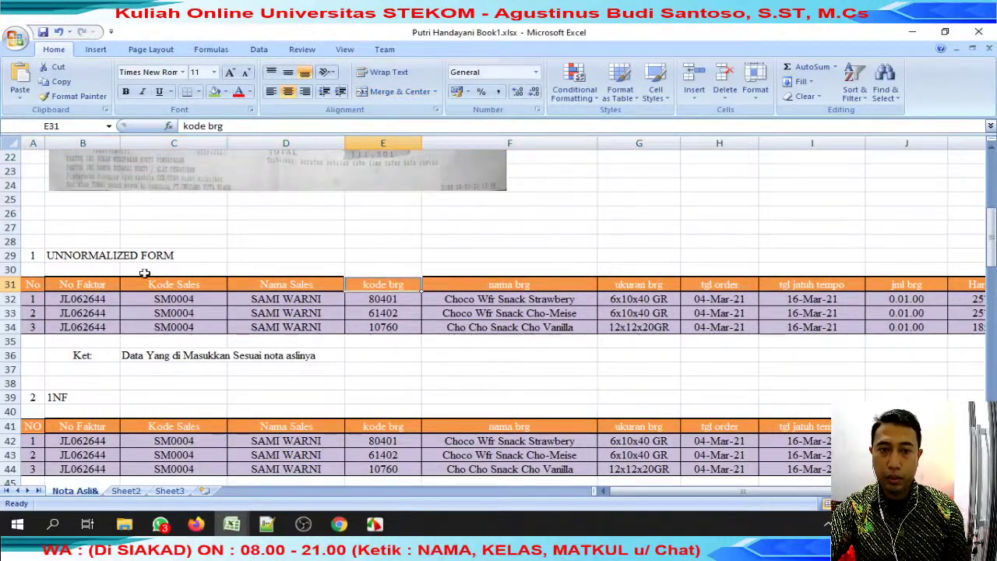
{"action": "left_click", "coordinate": [363, 251]}
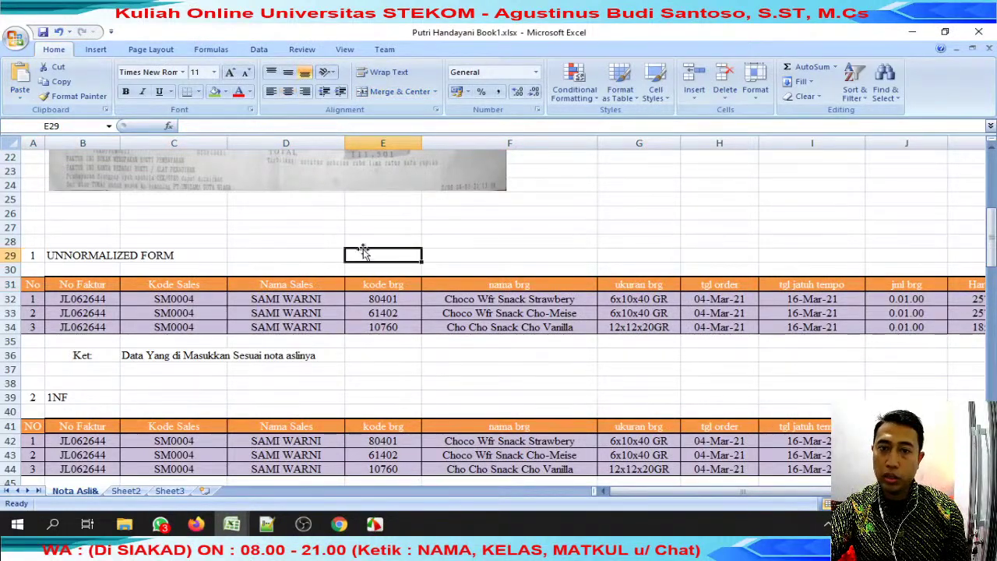
{"action": "left_click", "coordinate": [93, 242]}
{"action": "left_click_drag", "start_coordinate": [39, 244], "coordinate": [891, 356]}
{"action": "scroll", "coordinate": [471, 365], "scroll_direction": "down", "scroll_amount": 4}
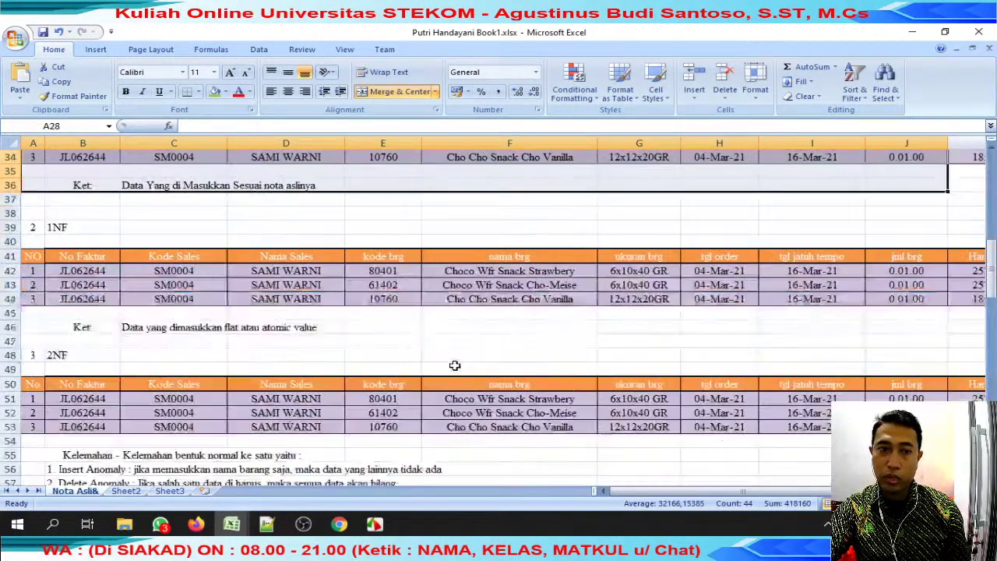
{"action": "scroll", "coordinate": [452, 363], "scroll_direction": "up", "scroll_amount": 5}
{"action": "scroll", "coordinate": [454, 366], "scroll_direction": "down", "scroll_amount": 8}
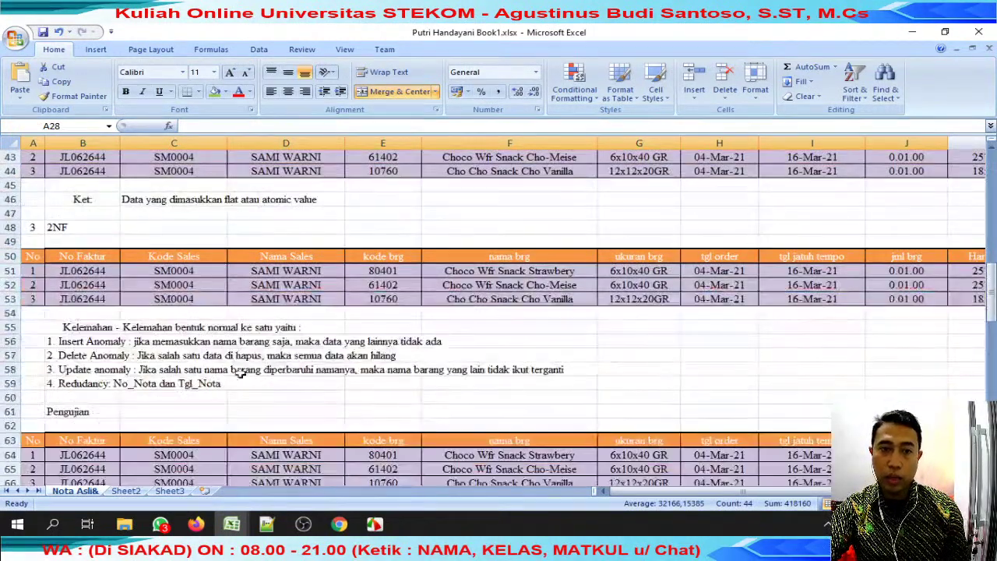
{"action": "left_click", "coordinate": [177, 383]}
{"action": "left_click_drag", "start_coordinate": [64, 326], "coordinate": [546, 399]}
{"action": "left_click", "coordinate": [287, 343]}
{"action": "scroll", "coordinate": [198, 422], "scroll_direction": "down", "scroll_amount": 3}
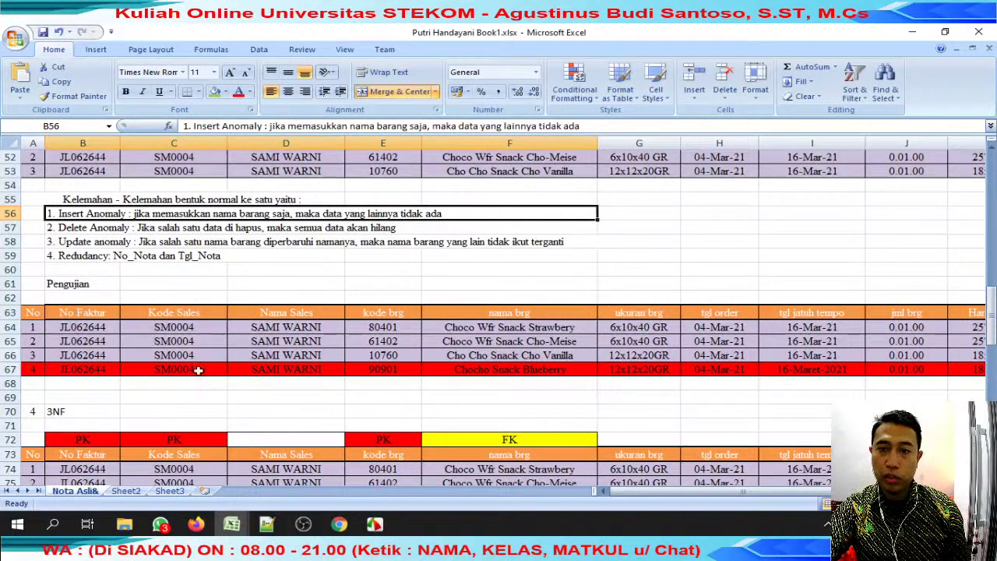
{"action": "left_click_drag", "start_coordinate": [49, 374], "coordinate": [623, 357]}
{"action": "left_click_drag", "start_coordinate": [616, 492], "coordinate": [888, 492]}
{"action": "scroll", "coordinate": [241, 384], "scroll_direction": "down", "scroll_amount": 4}
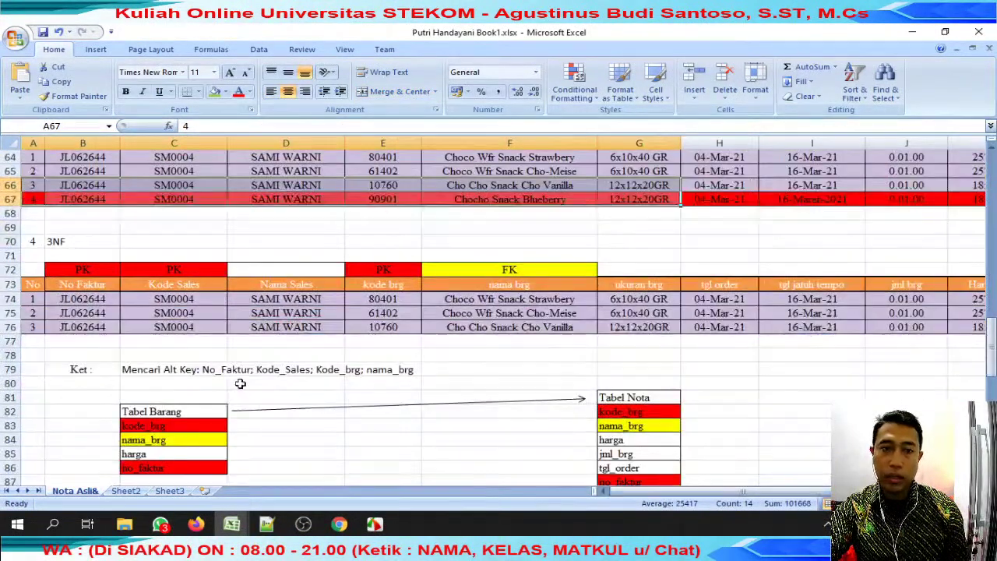
Inspect the PK and FK labels above No Faktur, Kode Sales, kode brg and nama brg.
{"action": "left_click", "coordinate": [83, 269]}
{"action": "left_click", "coordinate": [163, 268]}
{"action": "left_click", "coordinate": [387, 274]}
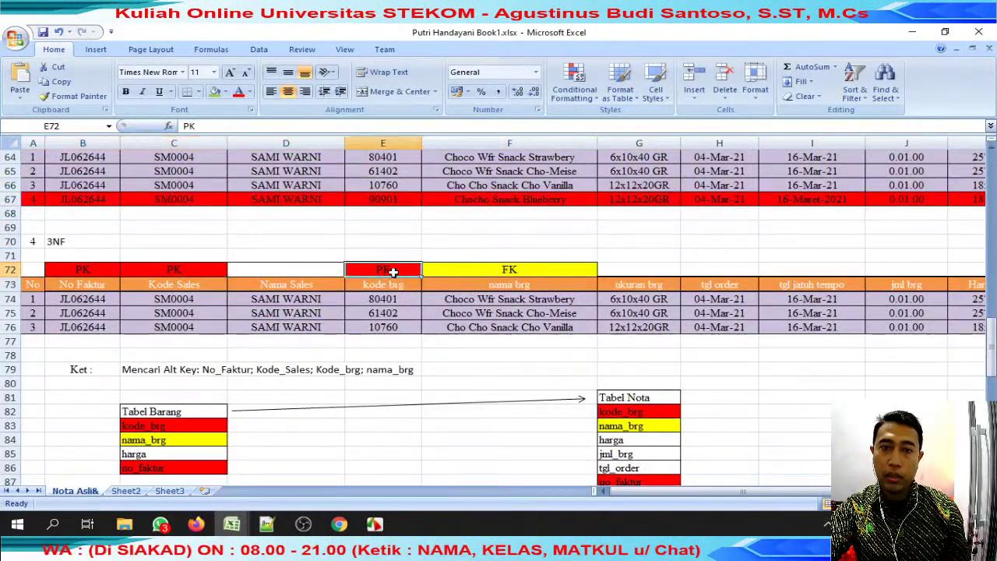
{"action": "left_click", "coordinate": [491, 267]}
{"action": "left_click", "coordinate": [81, 269]}
{"action": "left_click", "coordinate": [143, 270]}
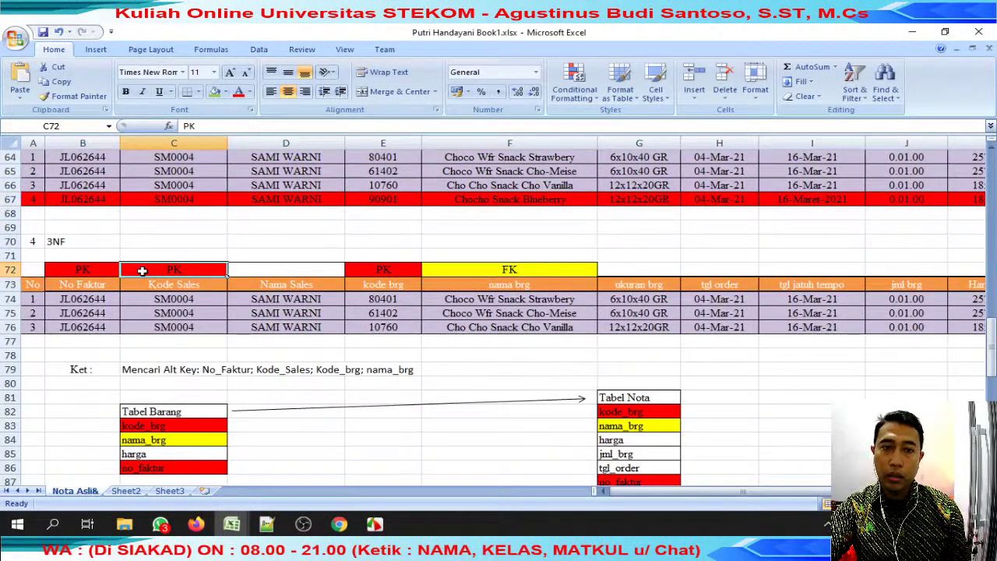
{"action": "left_click", "coordinate": [83, 269]}
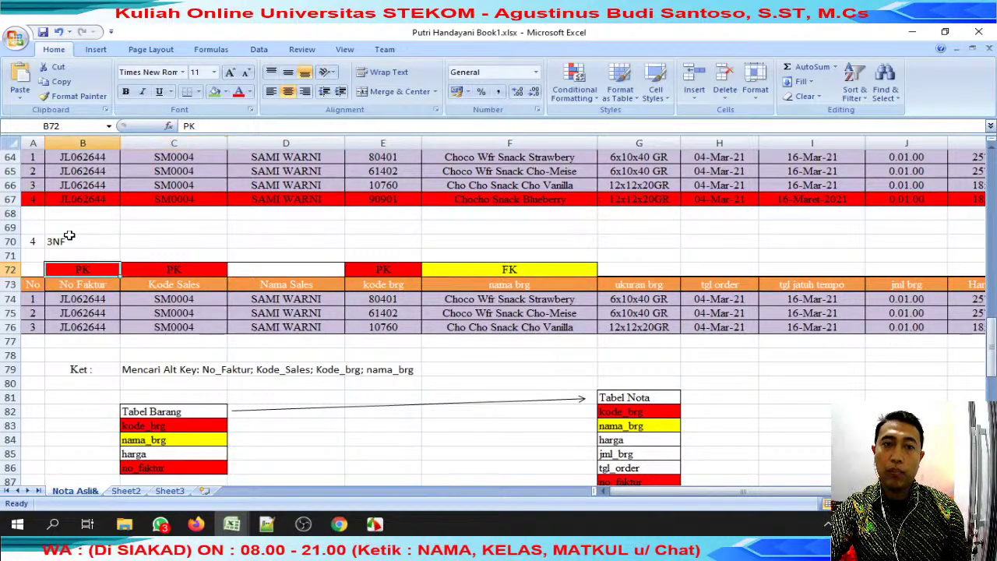
Copy the yellow FK label from F72 into row 71 above Kode Sales, kode brg and nama brg.
{"action": "left_click", "coordinate": [533, 265]}
{"action": "key", "text": "ctrl+c"}
{"action": "left_click", "coordinate": [389, 269]}
{"action": "key", "text": "ctrl+v"}
{"action": "key", "text": "ctrl+z"}
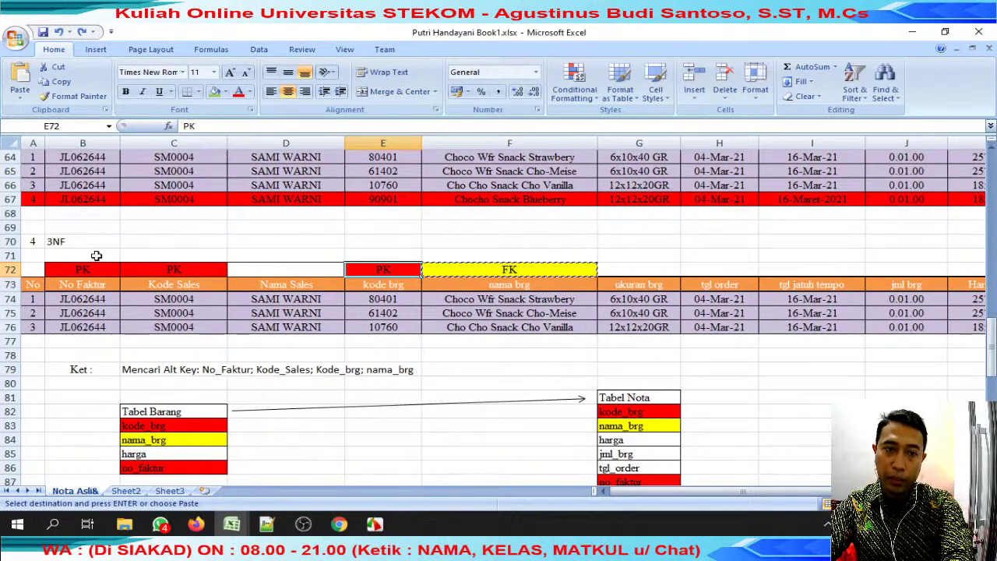
{"action": "left_click", "coordinate": [162, 257]}
{"action": "key", "text": "ctrl+v"}
{"action": "left_click", "coordinate": [382, 255]}
{"action": "key", "text": "ctrl+v"}
{"action": "left_click", "coordinate": [571, 251]}
{"action": "key", "text": "Return"}
Review the Kode Sales and kode brg PK labels and the Tabel Nota field list.
{"action": "left_click_drag", "start_coordinate": [139, 240], "coordinate": [304, 232]}
{"action": "left_click", "coordinate": [173, 269]}
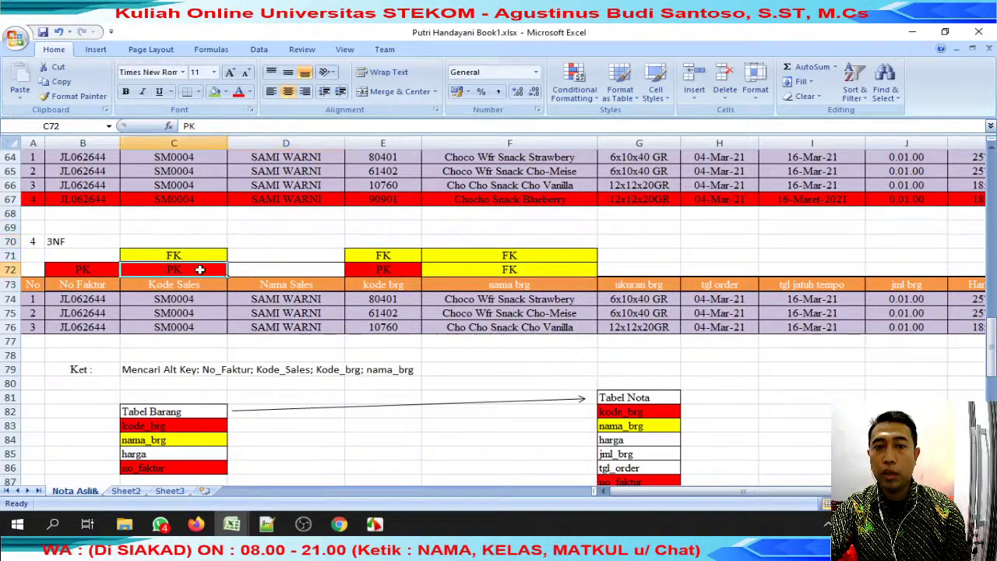
{"action": "left_click", "coordinate": [415, 269]}
{"action": "scroll", "coordinate": [413, 269], "scroll_direction": "down", "scroll_amount": 3}
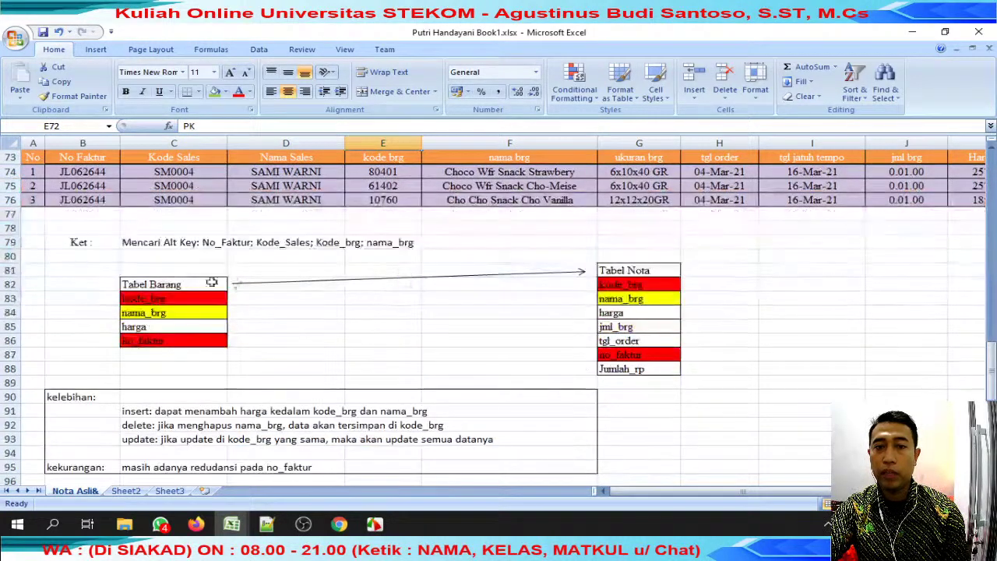
{"action": "left_click_drag", "start_coordinate": [173, 258], "coordinate": [205, 351]}
{"action": "left_click_drag", "start_coordinate": [623, 270], "coordinate": [672, 370]}
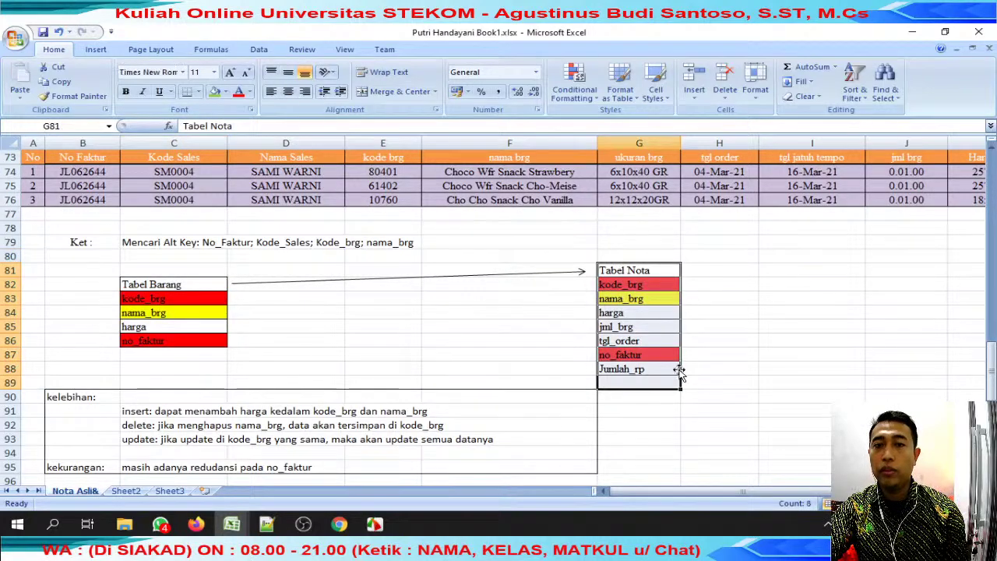
{"action": "scroll", "coordinate": [681, 373], "scroll_direction": "down", "scroll_amount": 7}
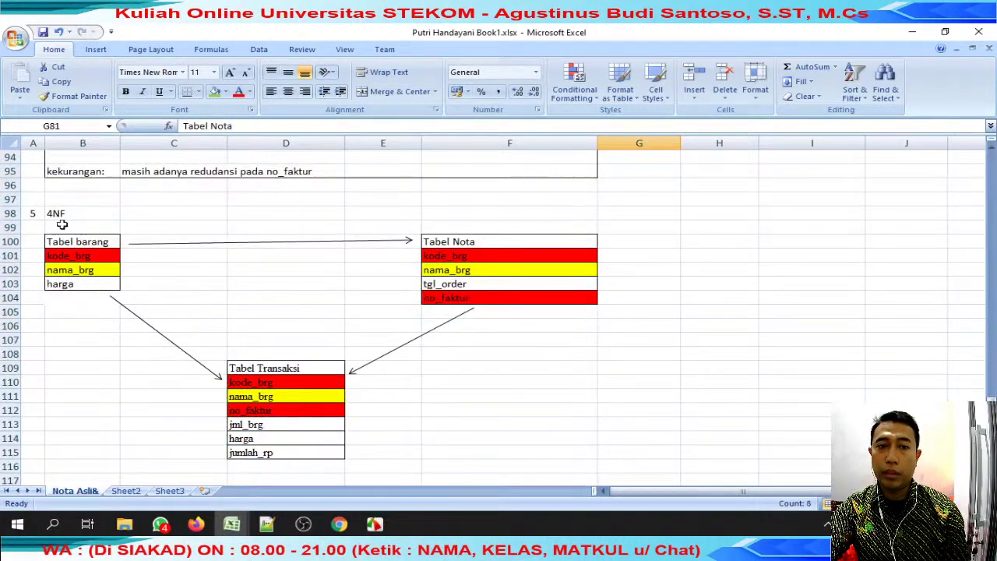
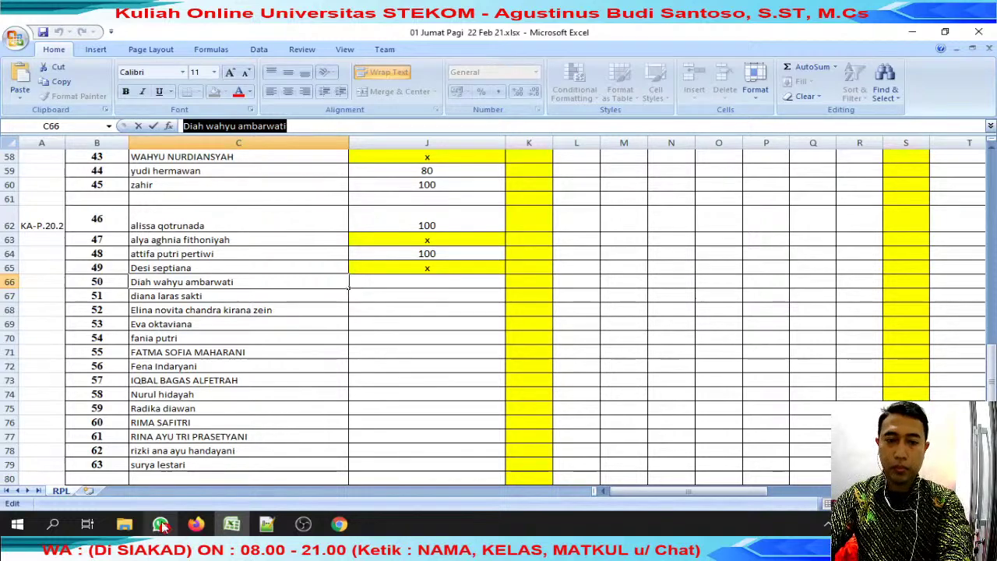
Search WhatsApp chats for the students named in C66 and C67.
{"action": "left_click", "coordinate": [504, 142]}
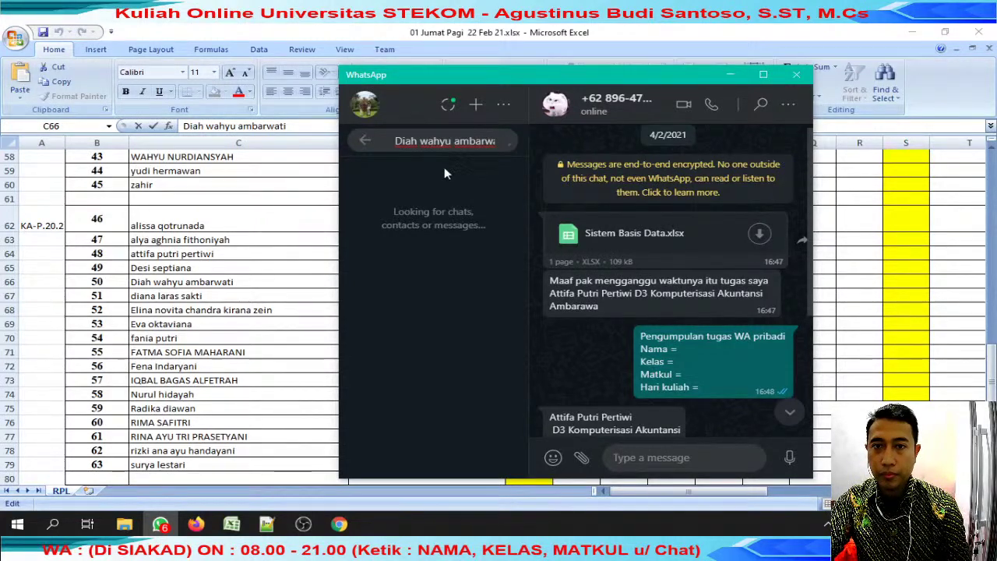
{"action": "key", "text": "alt+Tab"}
{"action": "left_click", "coordinate": [270, 300]}
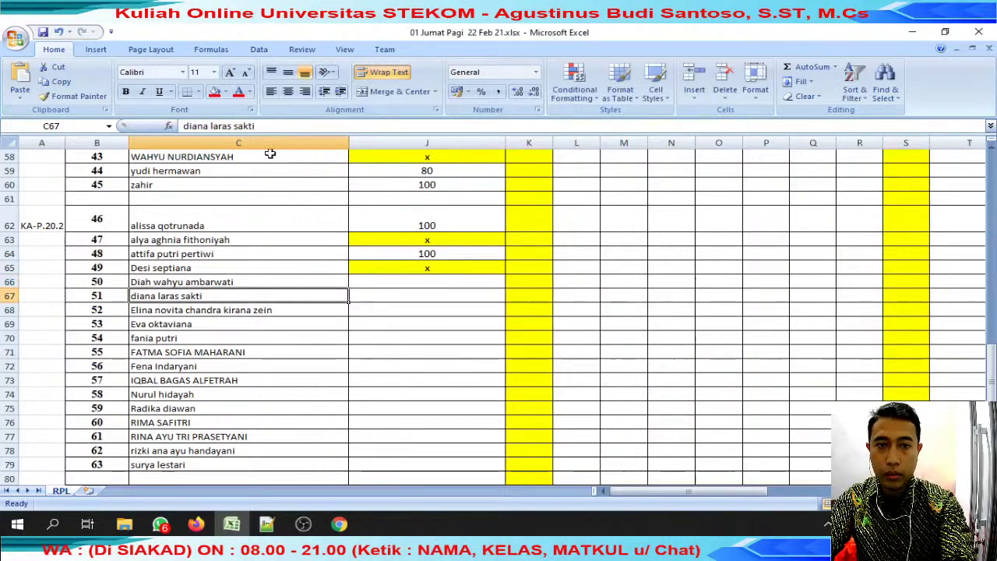
{"action": "triple_click", "coordinate": [218, 126]}
{"action": "key", "text": "ctrl+c"}
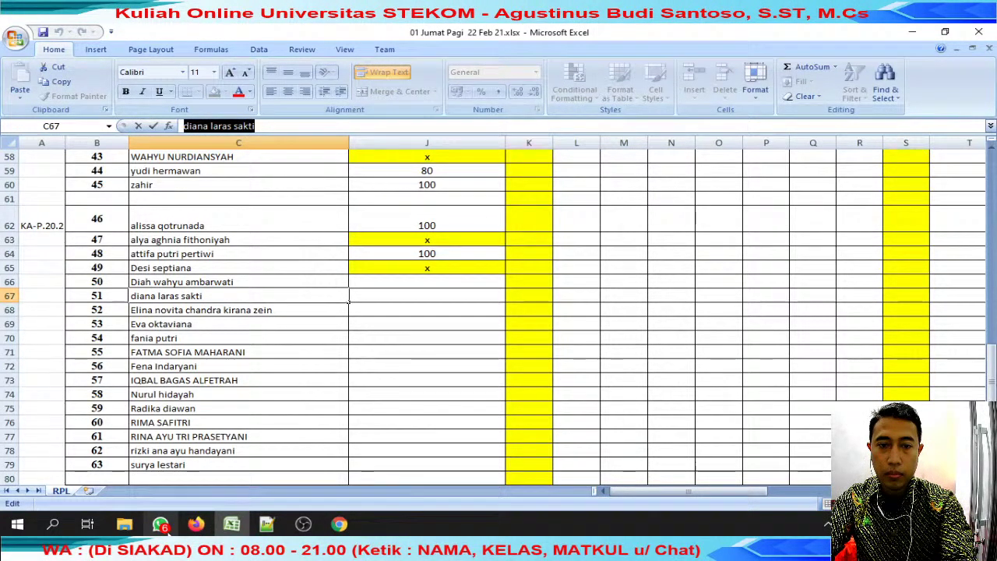
{"action": "left_click", "coordinate": [164, 525]}
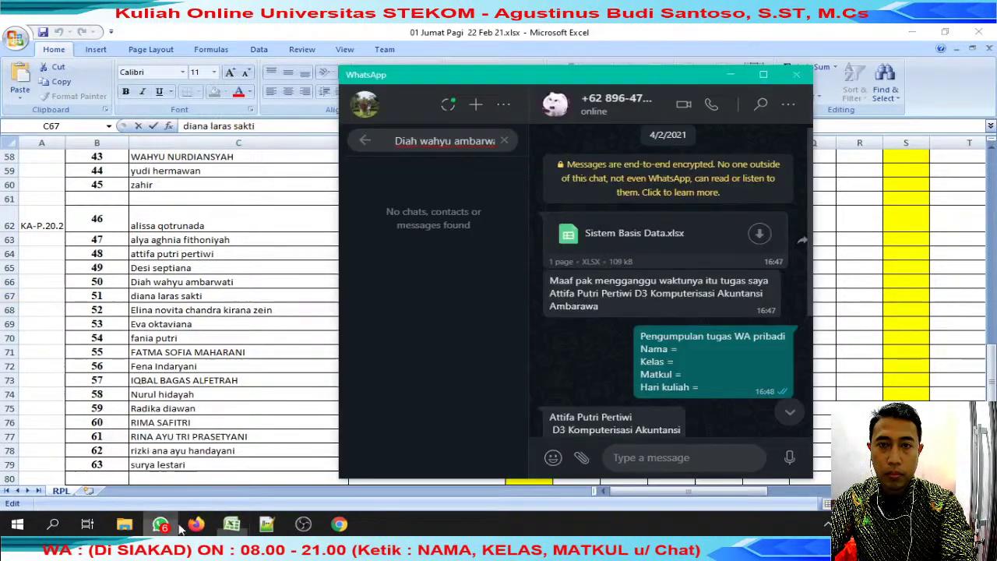
{"action": "left_click", "coordinate": [504, 143]}
{"action": "key", "text": "ctrl+v"}
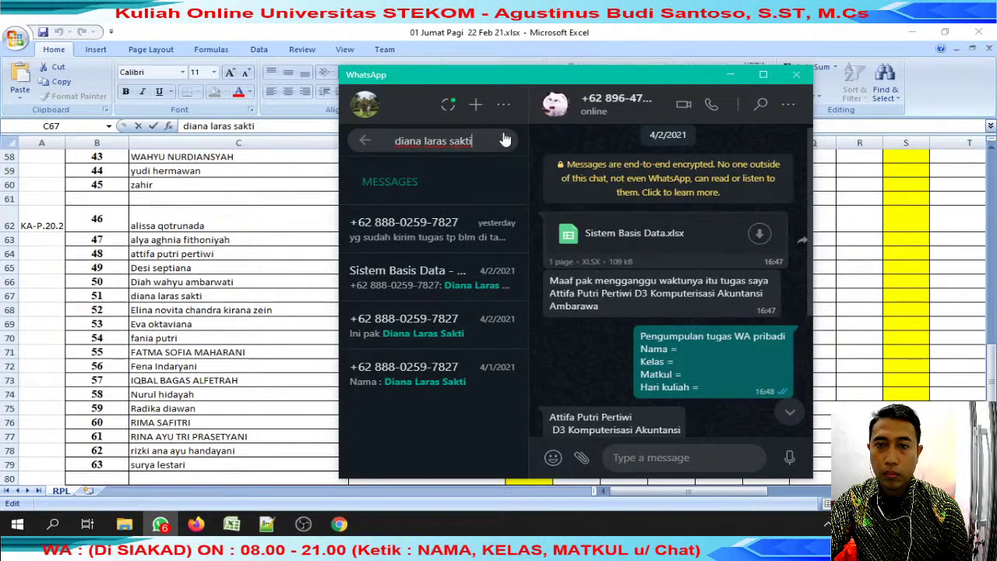
{"action": "left_click", "coordinate": [235, 331]}
Append (PINDAH KELAS) to student 51's name in C67 and fill B67:C67 red.
{"action": "left_click", "coordinate": [366, 300]}
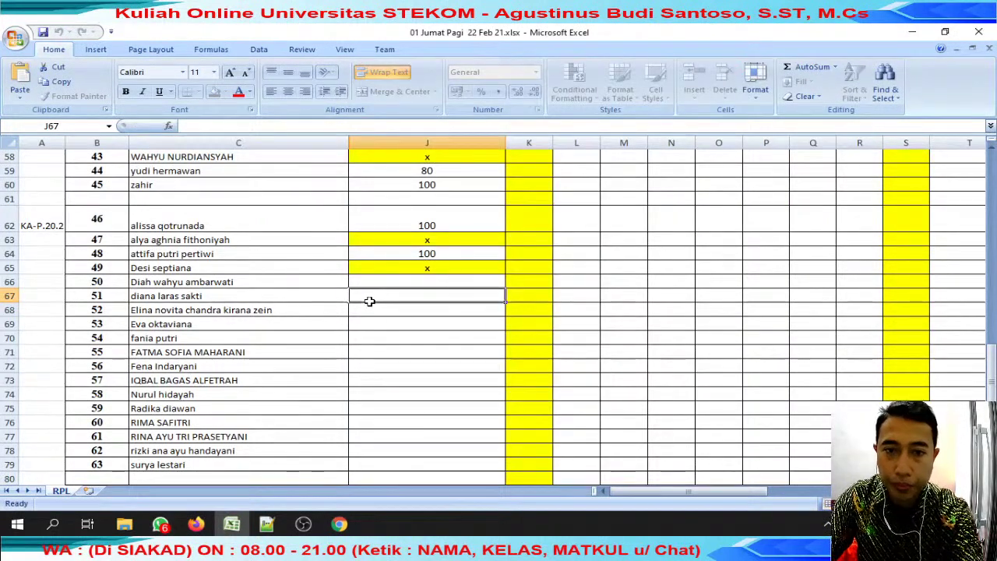
{"action": "key", "text": "Left"}
{"action": "key", "text": "F2"}
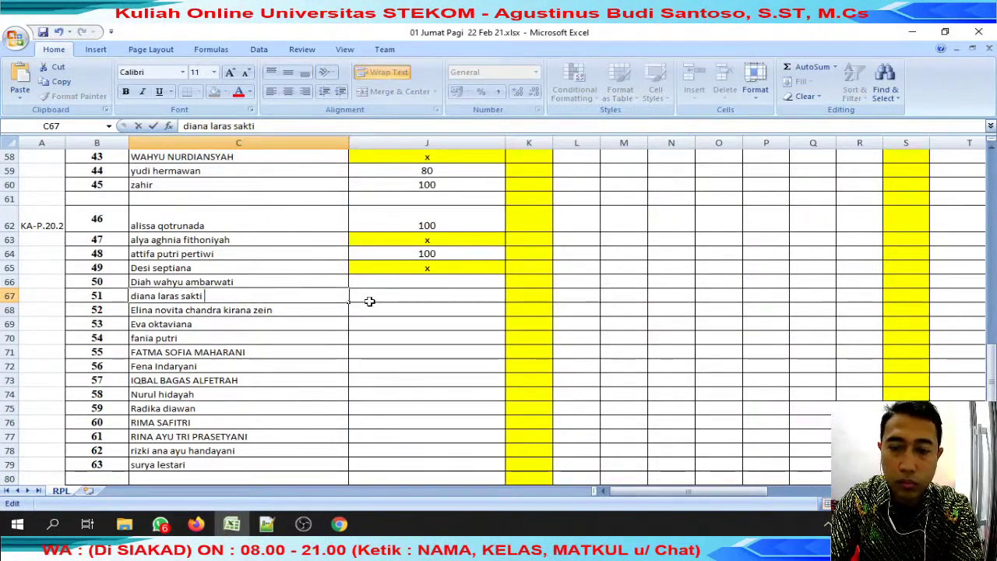
{"action": "type", "text": "OUB"}
{"action": "key", "text": "BackSpace"}
{"action": "key", "text": "BackSpace"}
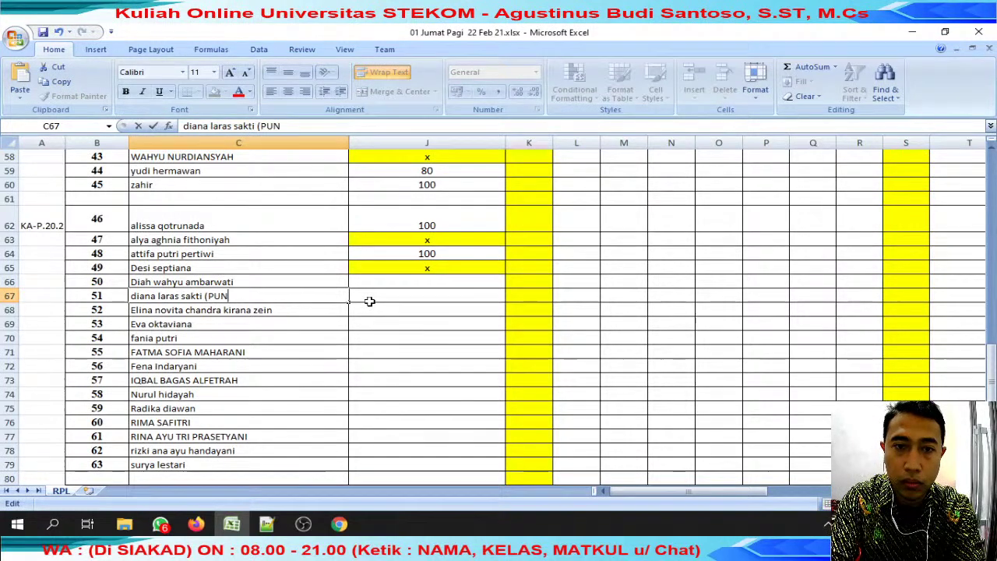
{"action": "key", "text": "BackSpace"}
{"action": "type", "text": "INDAH KELAS"}
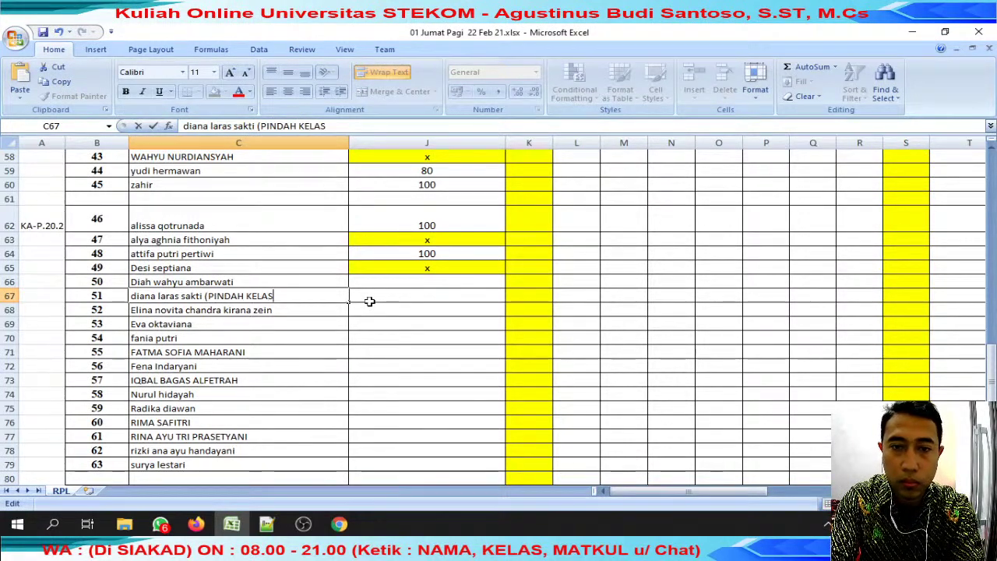
{"action": "key", "text": "Return"}
{"action": "left_click_drag", "start_coordinate": [115, 291], "coordinate": [323, 292]}
{"action": "left_click", "coordinate": [214, 91]}
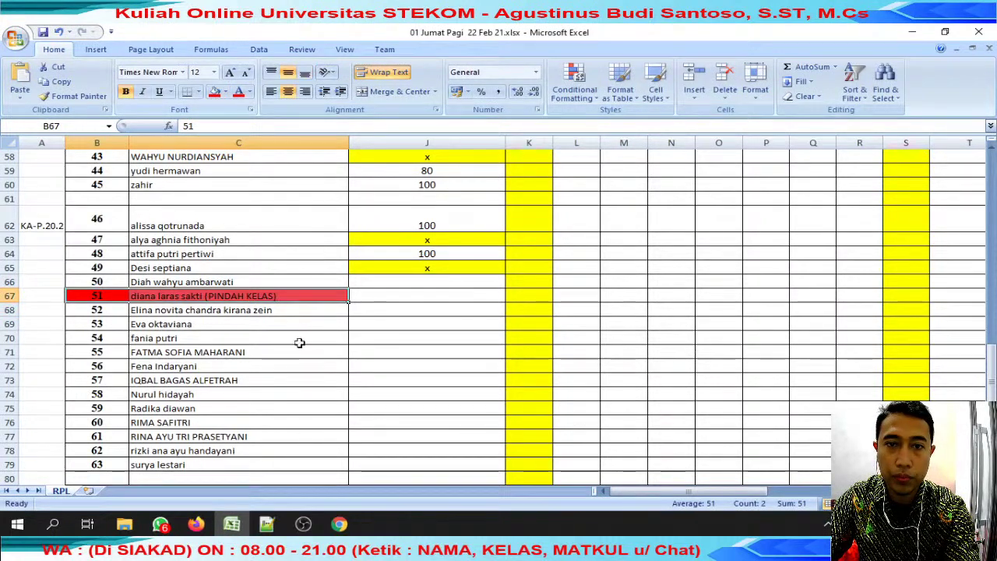
Copy J65's x mark into J66 and J67.
{"action": "left_click", "coordinate": [305, 311]}
{"action": "left_click", "coordinate": [233, 126]}
{"action": "key", "text": "shift+End"}
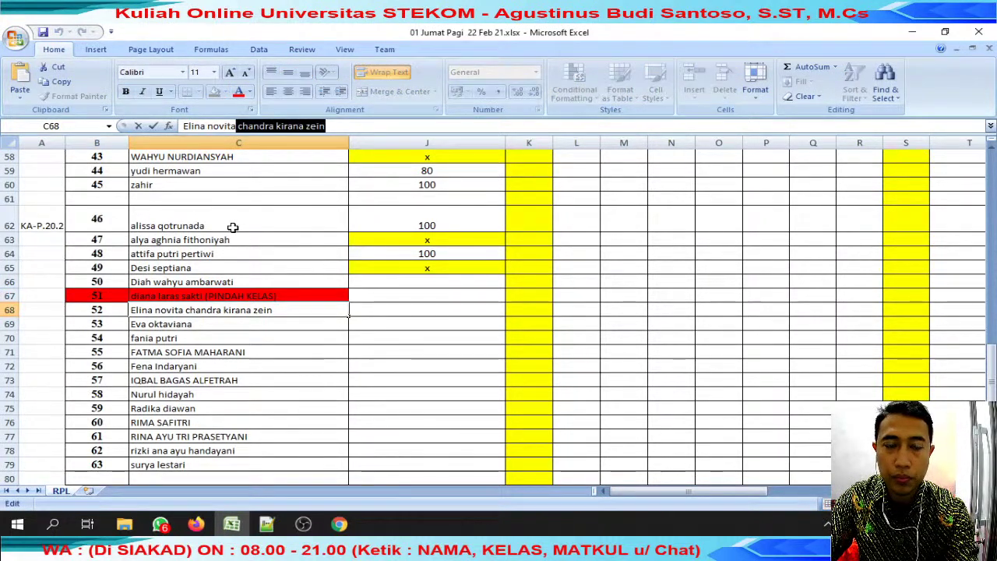
{"action": "key", "text": "Tab"}
{"action": "left_click", "coordinate": [439, 268]}
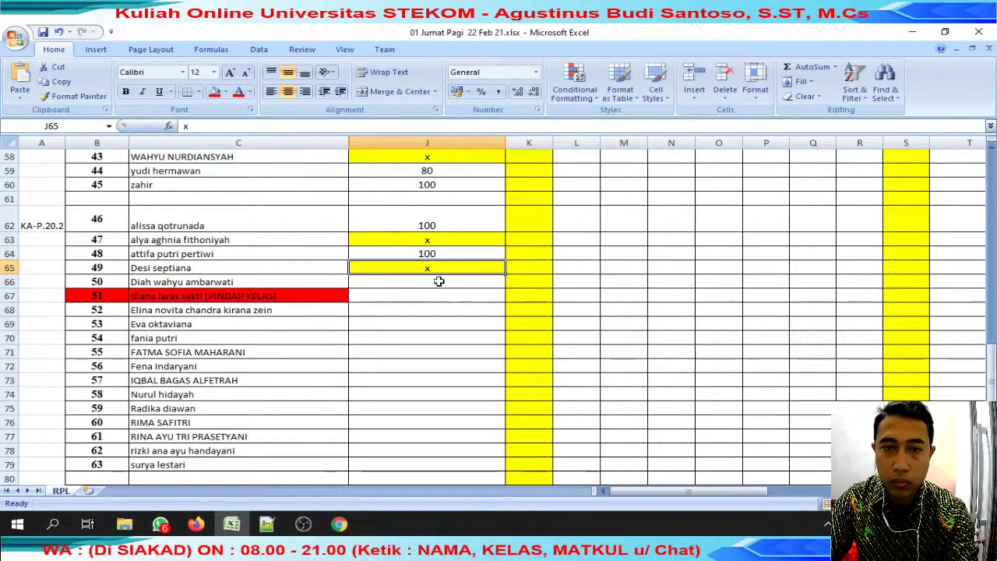
{"action": "key", "text": "ctrl+c"}
{"action": "left_click_drag", "start_coordinate": [439, 282], "coordinate": [439, 294]}
{"action": "key", "text": "ctrl+v"}
Search WhatsApp chats for the students named in C68 and C69.
{"action": "left_click", "coordinate": [309, 313]}
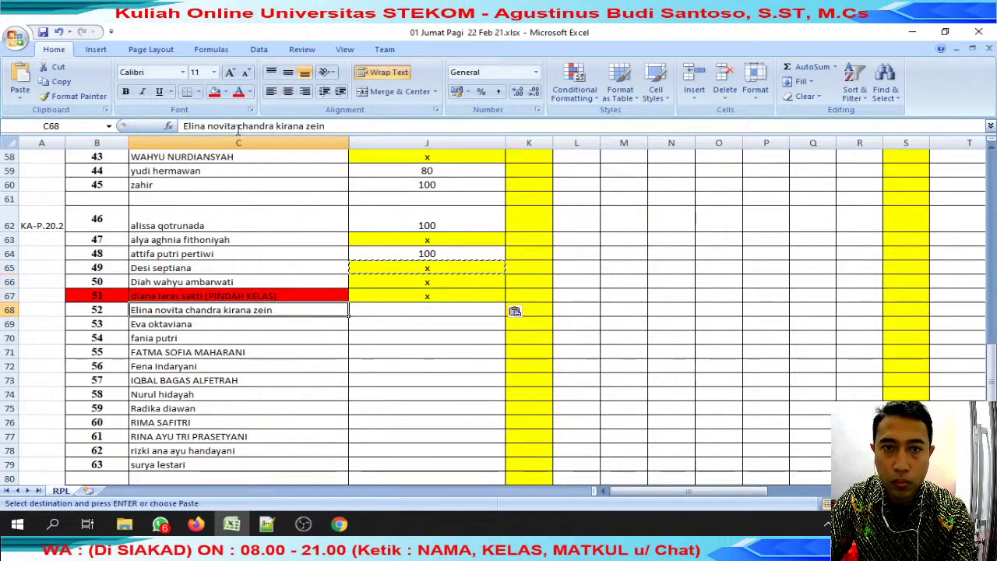
{"action": "left_click_drag", "start_coordinate": [233, 126], "coordinate": [184, 127]}
{"action": "left_click", "coordinate": [160, 524]}
{"action": "key", "text": "ctrl+a"}
{"action": "key", "text": "ctrl+v"}
{"action": "left_click", "coordinate": [250, 324]}
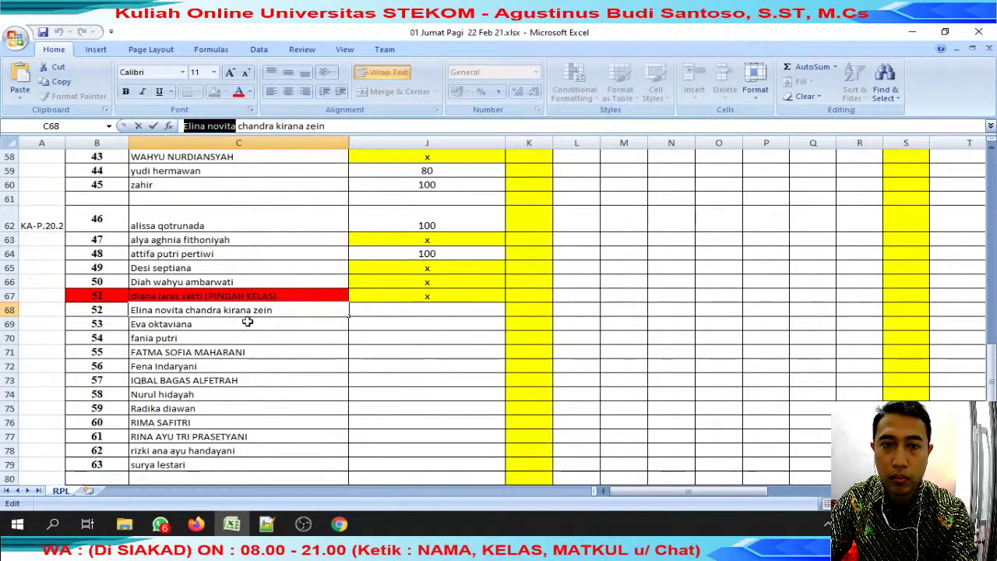
{"action": "left_click", "coordinate": [249, 323]}
{"action": "left_click_drag", "start_coordinate": [246, 127], "coordinate": [110, 126]}
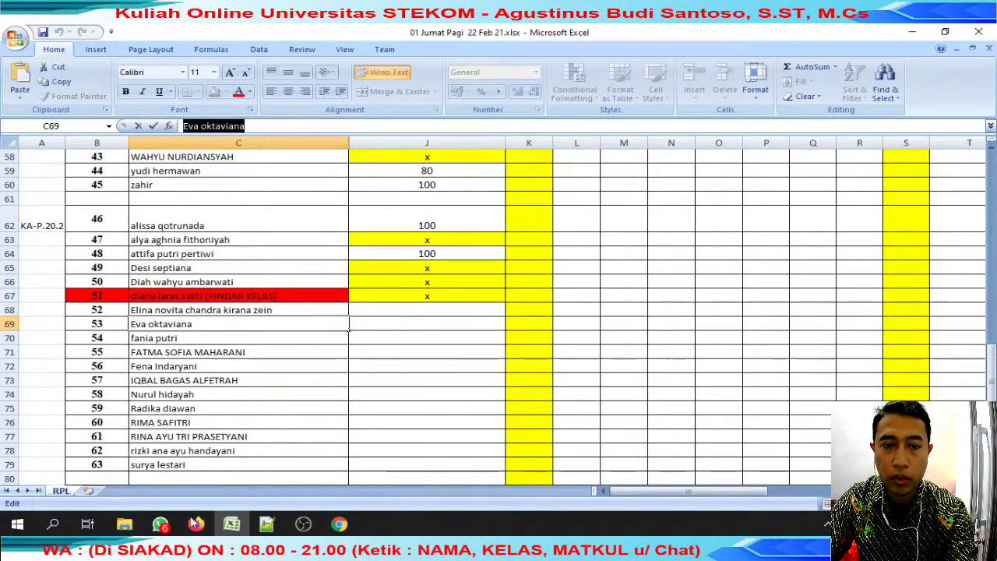
{"action": "left_click", "coordinate": [160, 524]}
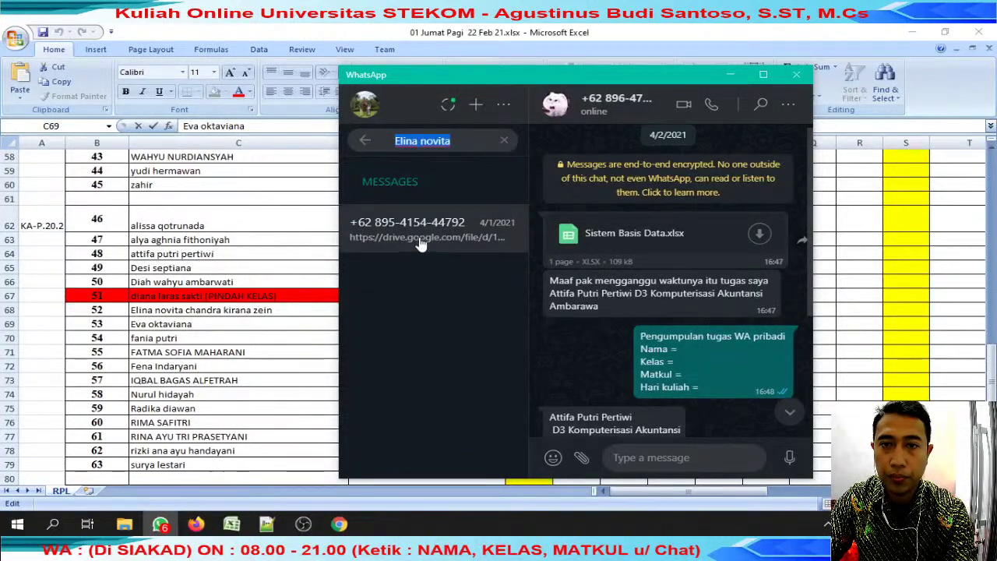
Reply 'review' to the student's submission message in WhatsApp.
{"action": "left_click", "coordinate": [428, 228]}
{"action": "left_click", "coordinate": [769, 270]}
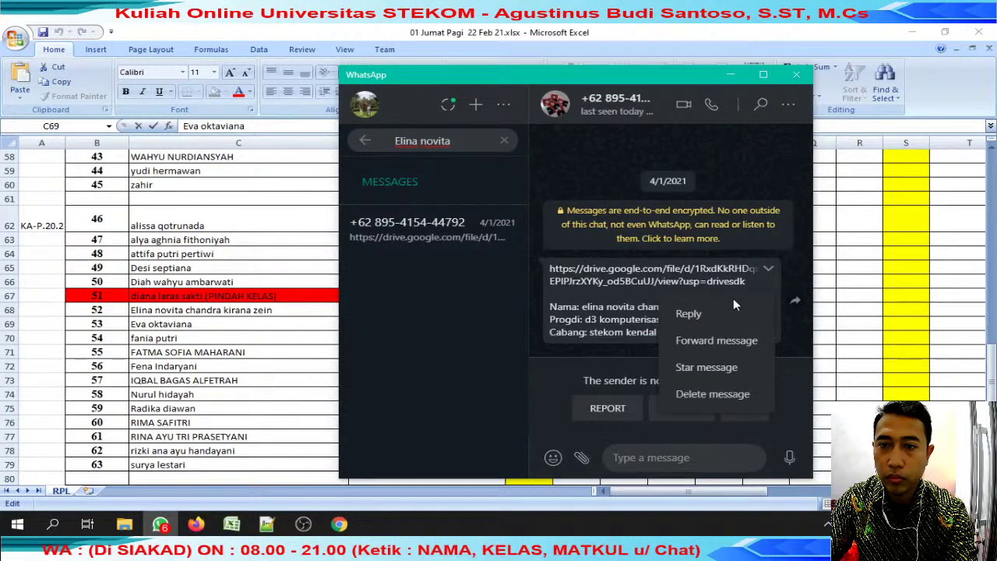
{"action": "left_click", "coordinate": [724, 310]}
{"action": "type", "text": "re"}
{"action": "key", "text": "Return"}
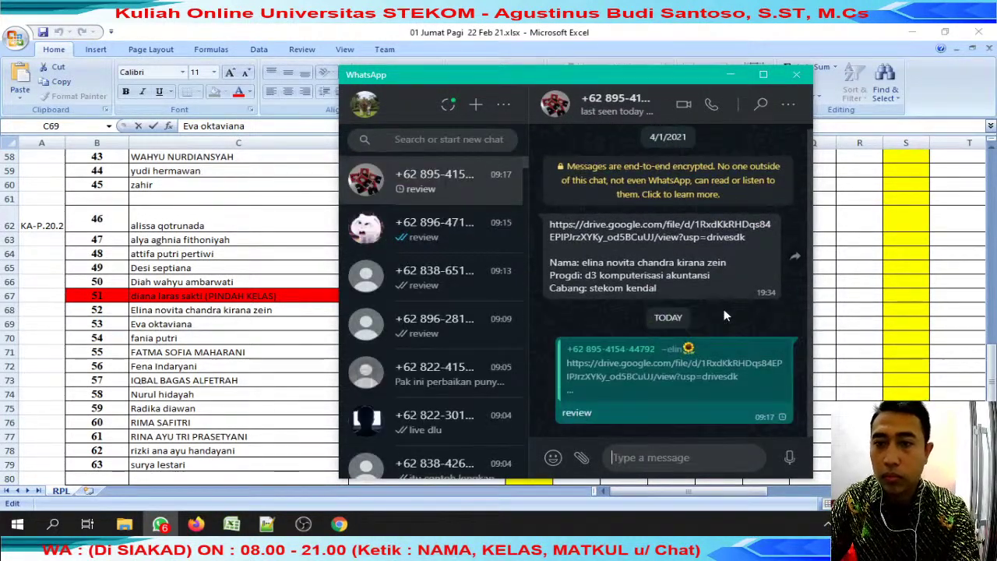
{"action": "left_click", "coordinate": [711, 232]}
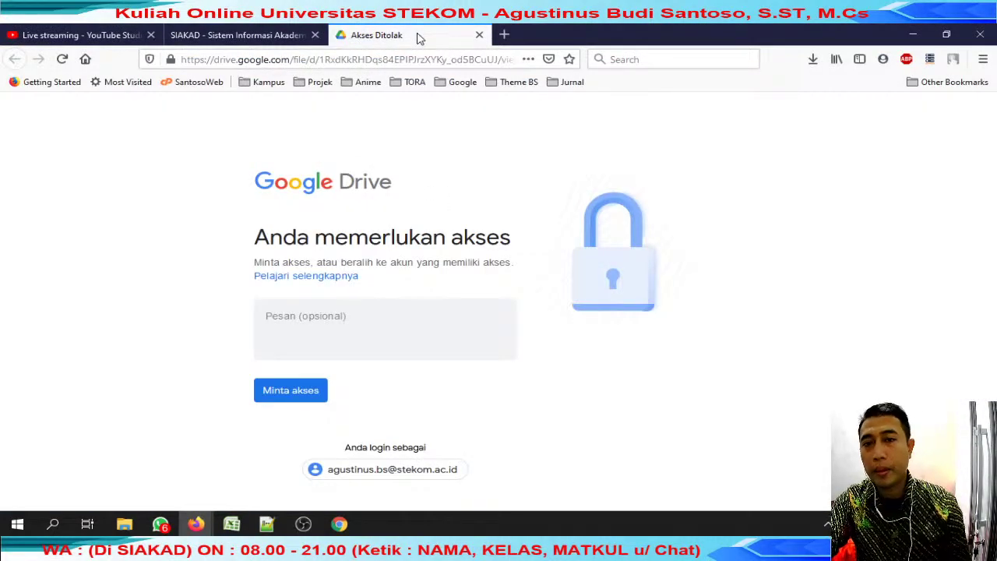
Capture the Drive access-denied page as a region screenshot with FastStone Capture.
{"action": "key", "text": "super"}
{"action": "type", "text": "fast"}
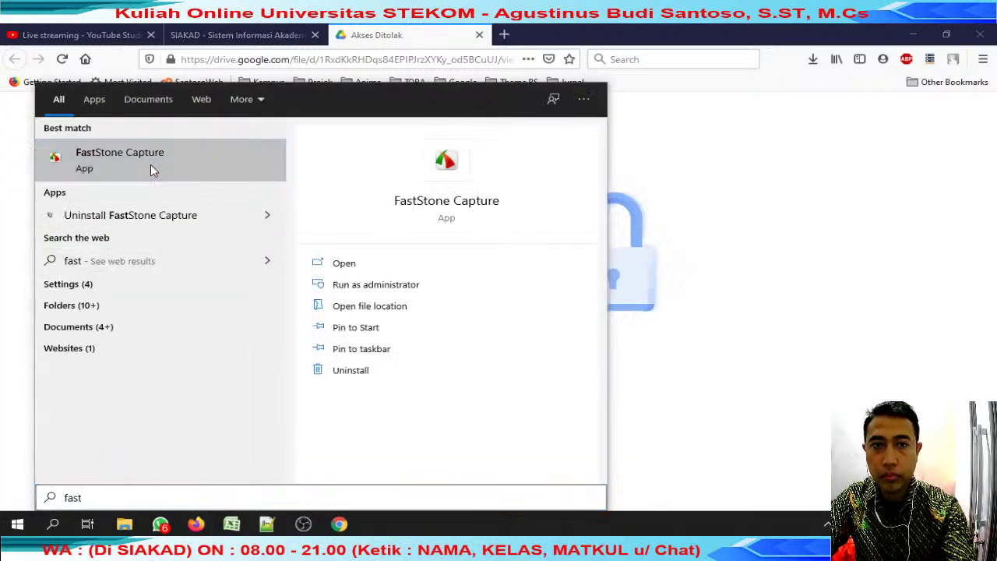
{"action": "left_click", "coordinate": [151, 165]}
{"action": "left_click", "coordinate": [831, 220]}
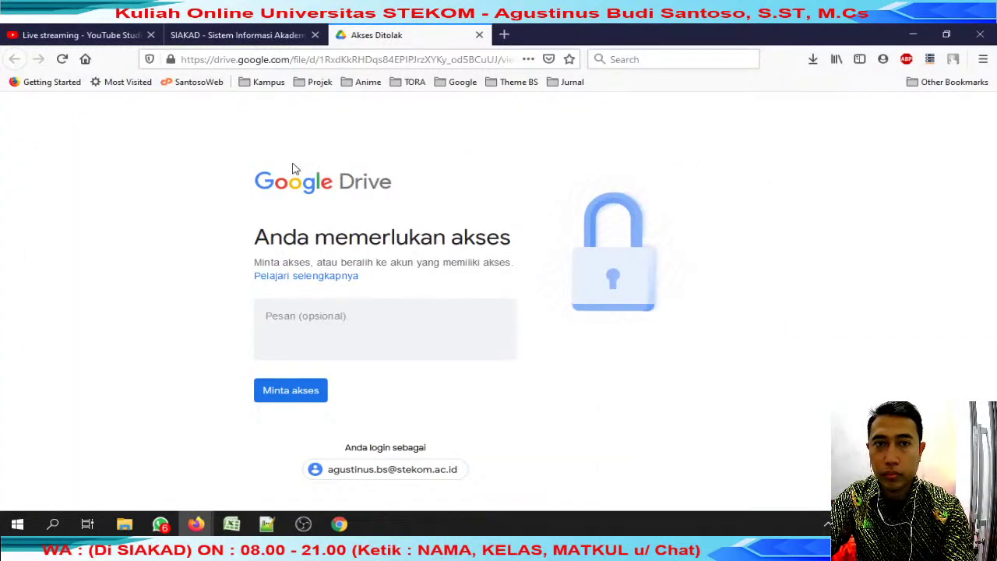
{"action": "left_click_drag", "start_coordinate": [167, 130], "coordinate": [737, 512]}
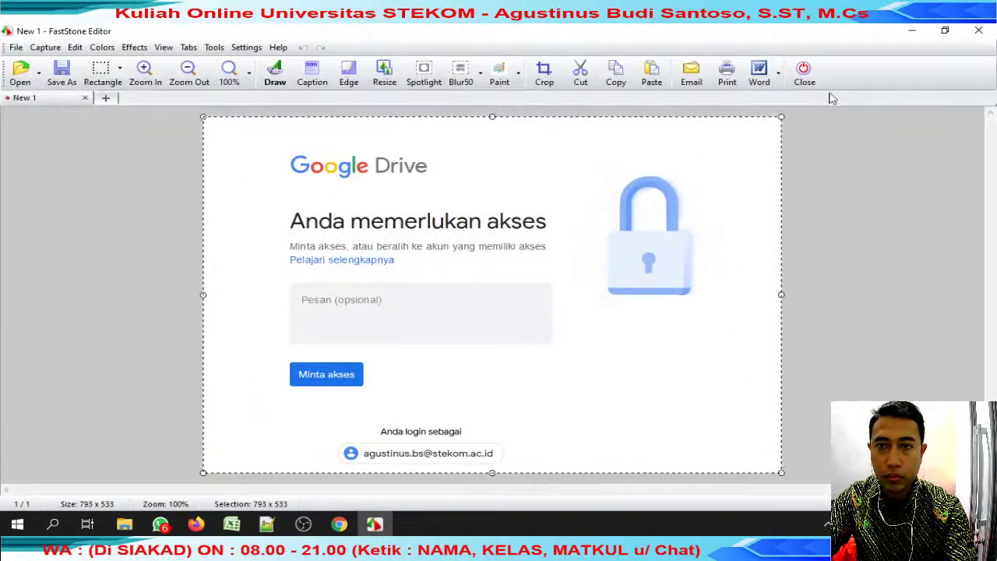
{"action": "left_click", "coordinate": [805, 72]}
Send the screenshot in the student's WhatsApp chat and close the Drive tab.
{"action": "left_click", "coordinate": [160, 524]}
{"action": "key", "text": "ctrl+v"}
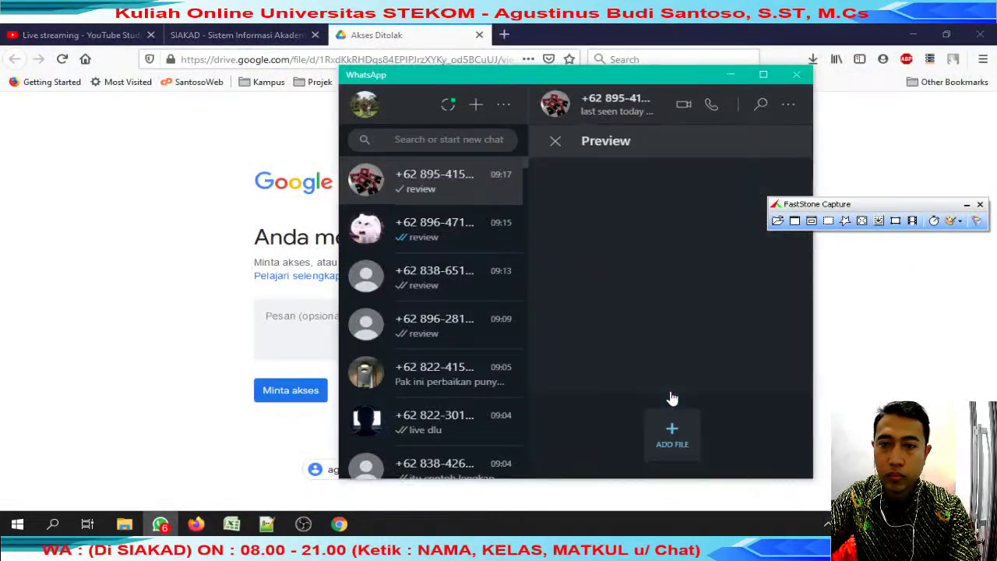
{"action": "key", "text": "Return"}
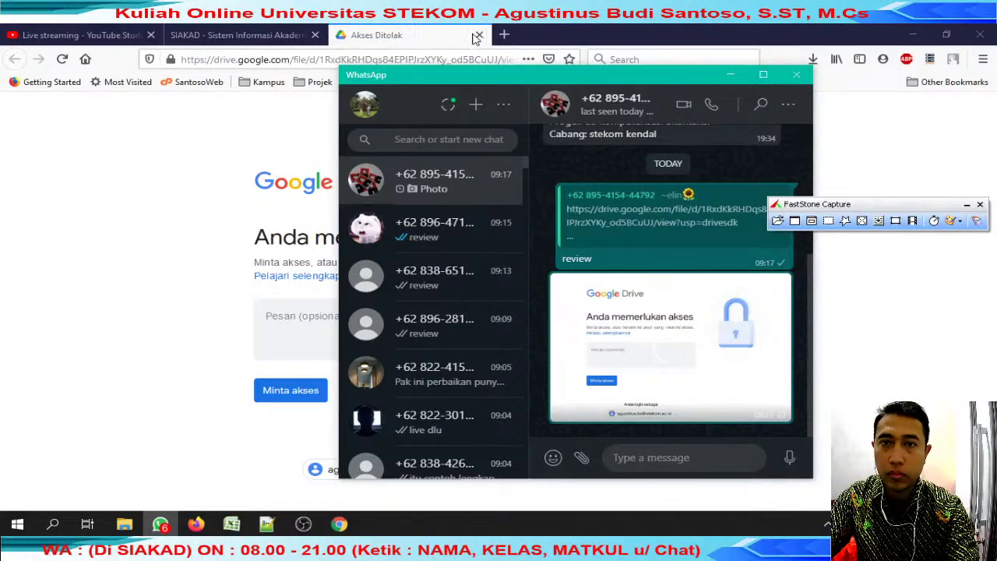
{"action": "left_click", "coordinate": [479, 34]}
{"action": "left_click", "coordinate": [232, 525]}
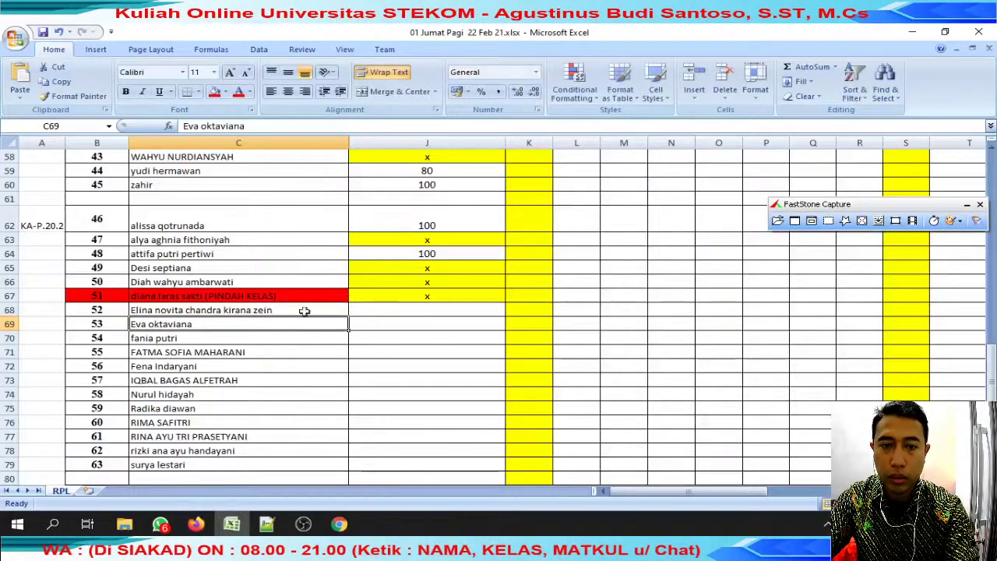
Paste 'toak akses' from J49 into J69 and copy the x mark into J68.
{"action": "scroll", "coordinate": [401, 297], "scroll_direction": "up", "scroll_amount": 5}
{"action": "left_click", "coordinate": [412, 302]}
{"action": "key", "text": "ctrl+c"}
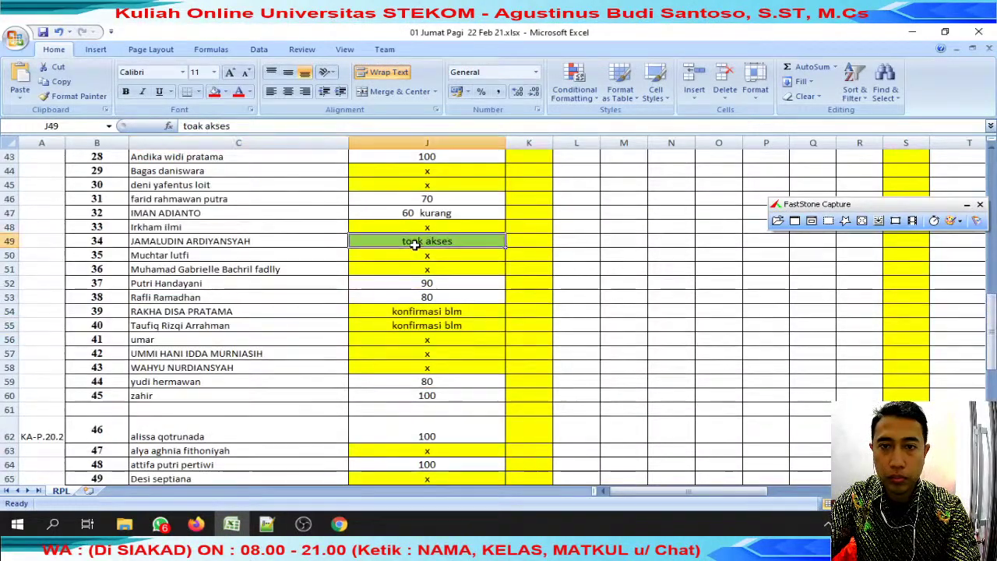
{"action": "scroll", "coordinate": [405, 287], "scroll_direction": "down", "scroll_amount": 6}
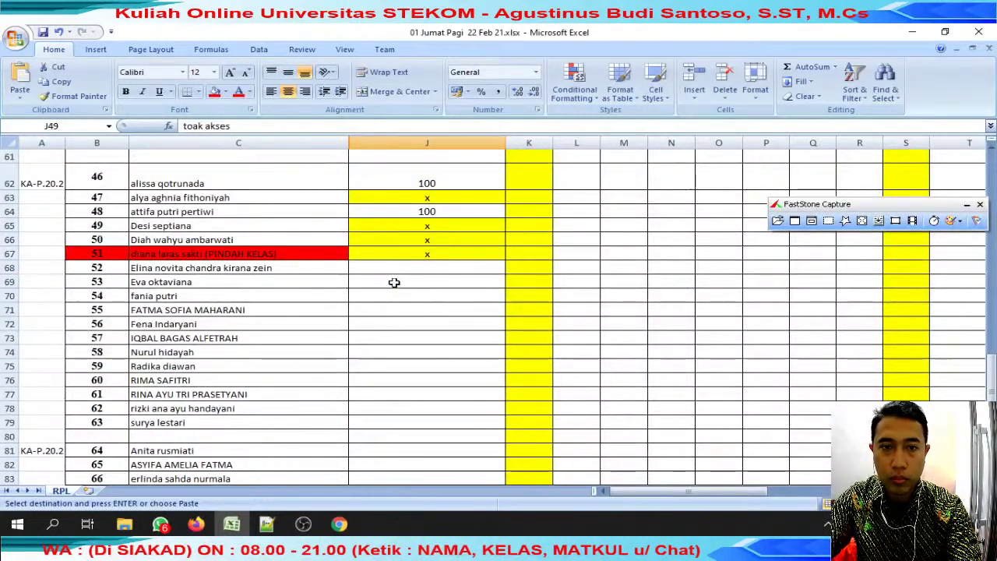
{"action": "left_click", "coordinate": [395, 282]}
{"action": "key", "text": "ctrl+v"}
{"action": "key", "text": "Up"}
{"action": "key", "text": "Up"}
{"action": "key", "text": "ctrl+c"}
{"action": "left_click", "coordinate": [409, 273]}
{"action": "key", "text": "ctrl+v"}
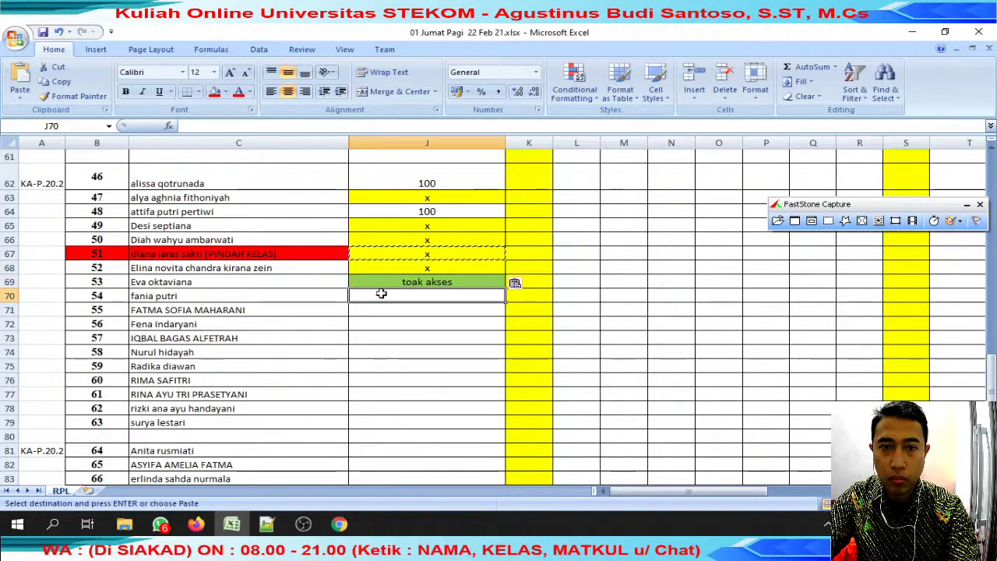
Change J68 to 'toak akses' by copying it from J69.
{"action": "left_click", "coordinate": [234, 295]}
{"action": "left_click_drag", "start_coordinate": [184, 125], "coordinate": [230, 126]}
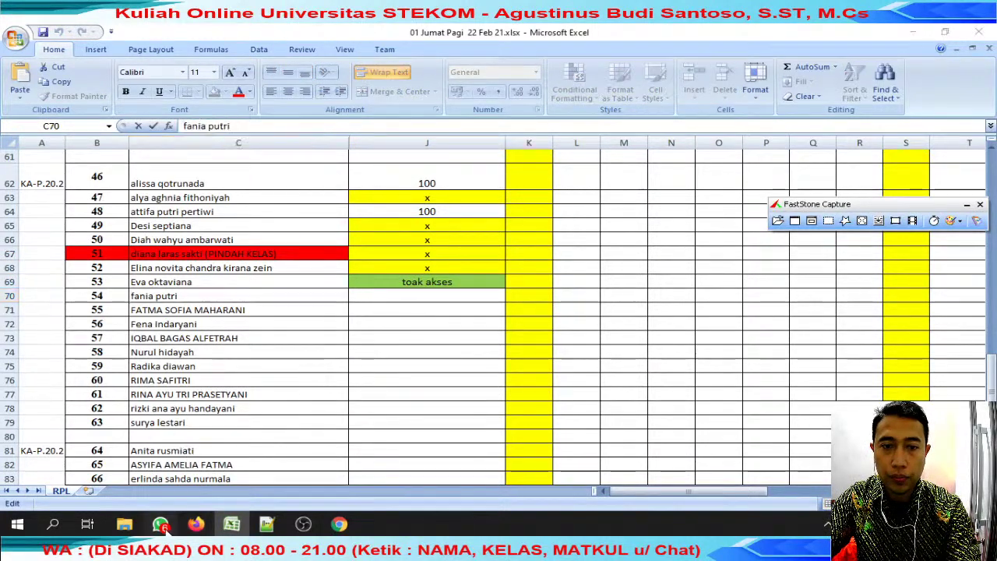
{"action": "left_click", "coordinate": [159, 523]}
{"action": "scroll", "coordinate": [626, 221], "scroll_direction": "up", "scroll_amount": 2}
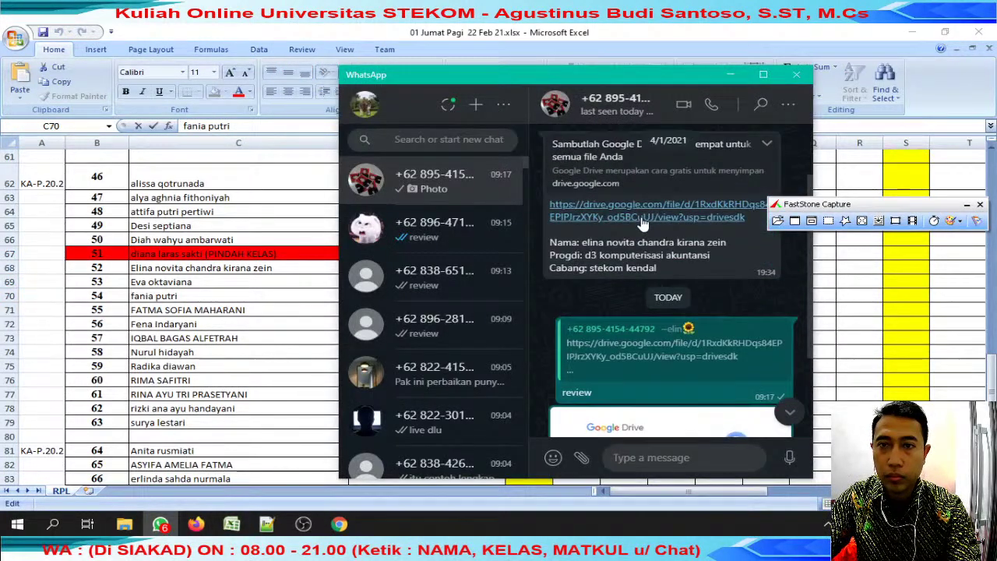
{"action": "left_click", "coordinate": [223, 298]}
{"action": "left_click", "coordinate": [366, 284]}
{"action": "key", "text": "ctrl+c"}
{"action": "key", "text": "Up"}
{"action": "key", "text": "ctrl+v"}
Search WhatsApp for the student named in C69, then clear J69.
{"action": "left_click", "coordinate": [234, 282]}
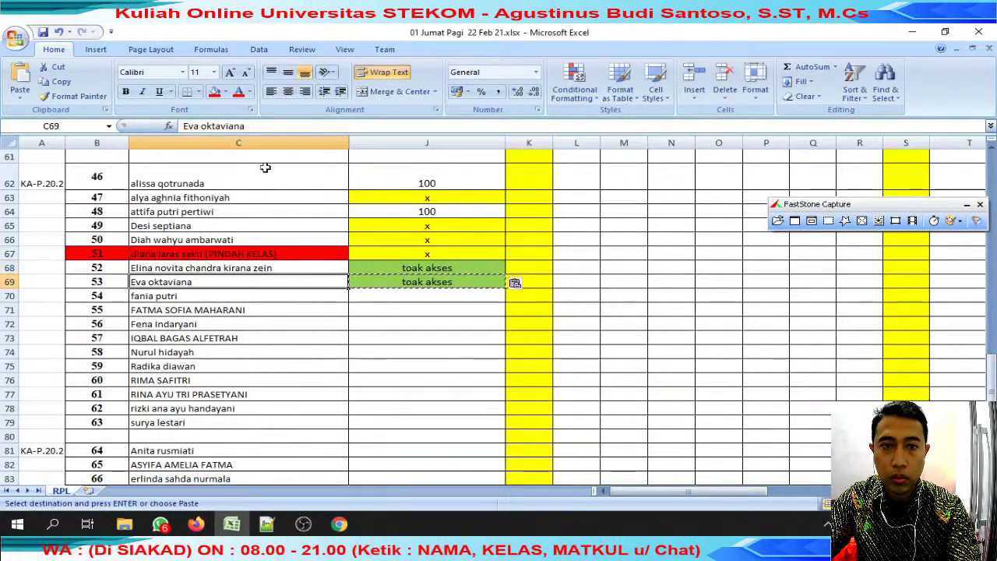
{"action": "left_click_drag", "start_coordinate": [184, 126], "coordinate": [245, 125]}
{"action": "key", "text": "ctrl+c"}
{"action": "key", "text": "alt+Tab"}
{"action": "left_click", "coordinate": [419, 132]}
{"action": "key", "text": "ctrl+v"}
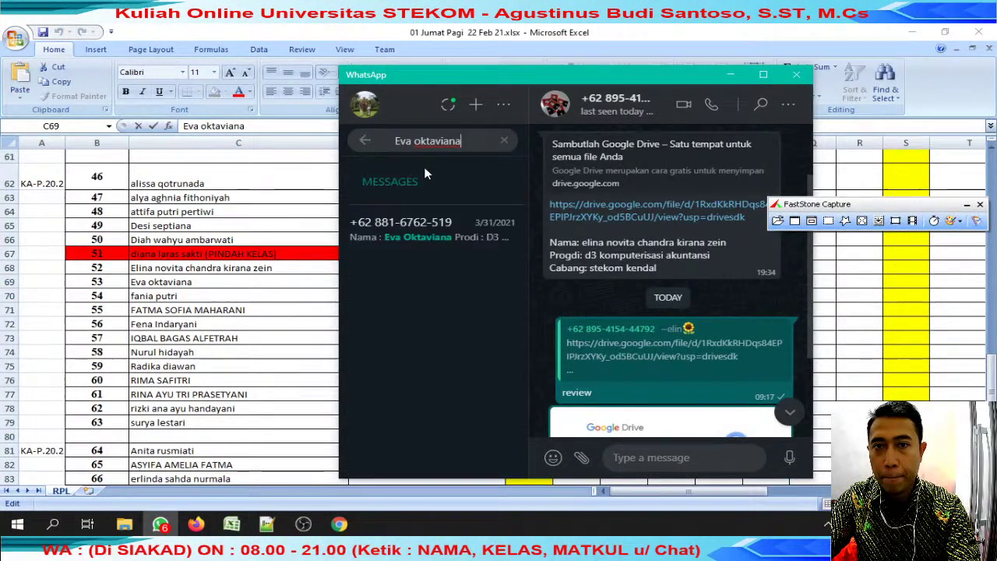
{"action": "key", "text": "alt+Tab"}
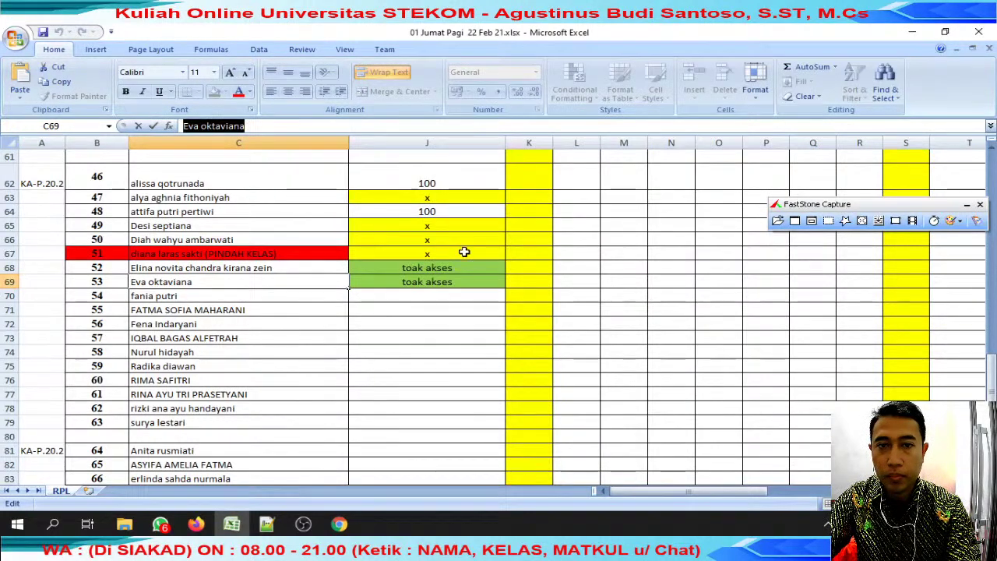
{"action": "key", "text": "Escape"}
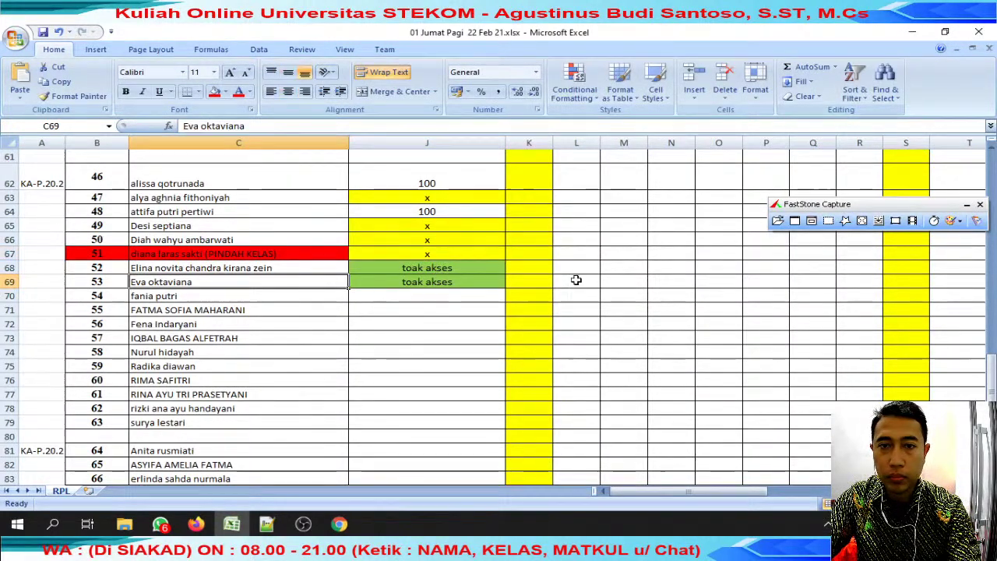
{"action": "left_click", "coordinate": [467, 281]}
{"action": "left_click_drag", "start_coordinate": [504, 287], "coordinate": [467, 283]}
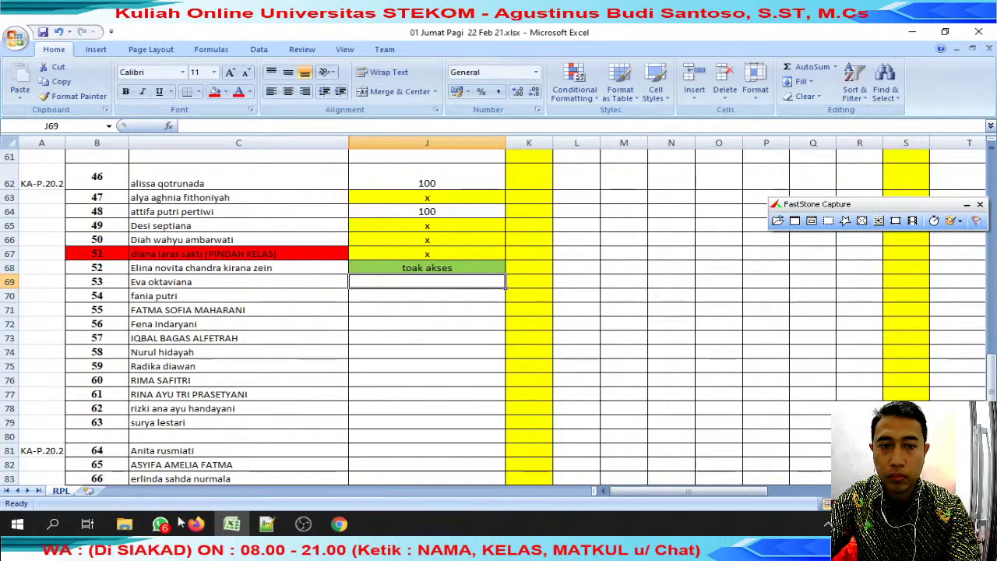
Reply 'review' to the C69 student's submission message in WhatsApp.
{"action": "left_click", "coordinate": [161, 524]}
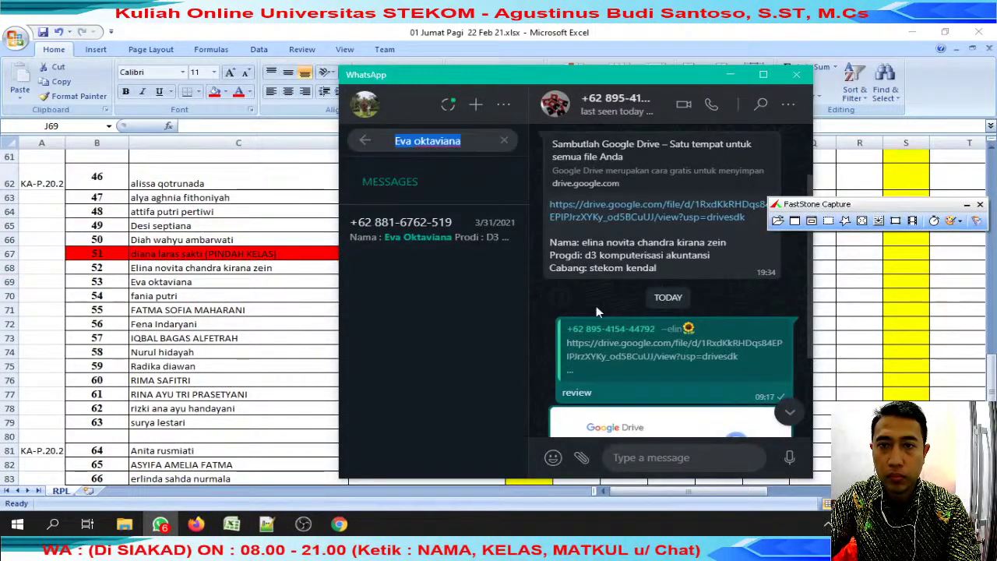
{"action": "left_click", "coordinate": [432, 228]}
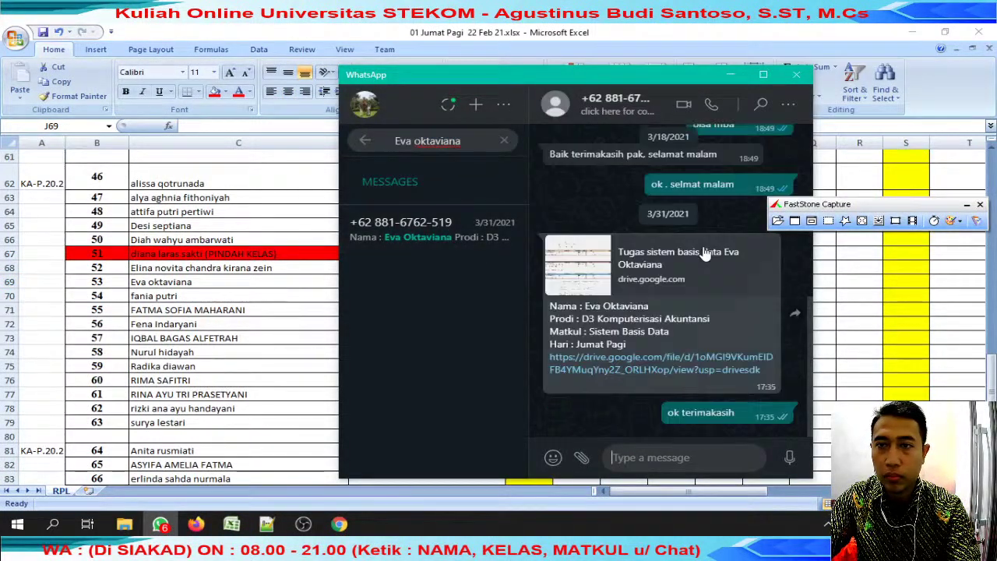
{"action": "left_click", "coordinate": [767, 249]}
{"action": "left_click", "coordinate": [735, 286]}
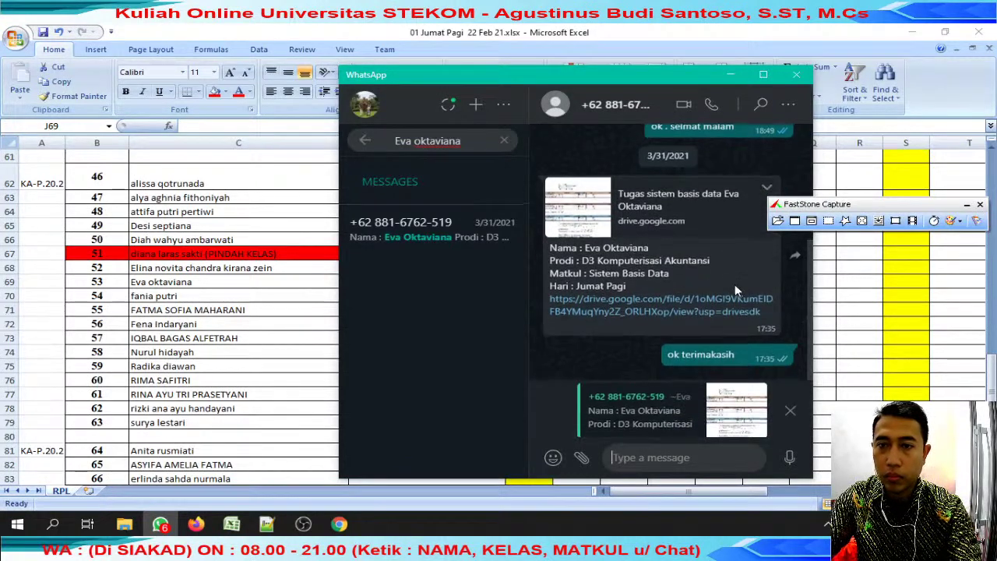
{"action": "type", "text": "review"}
{"action": "key", "text": "Return"}
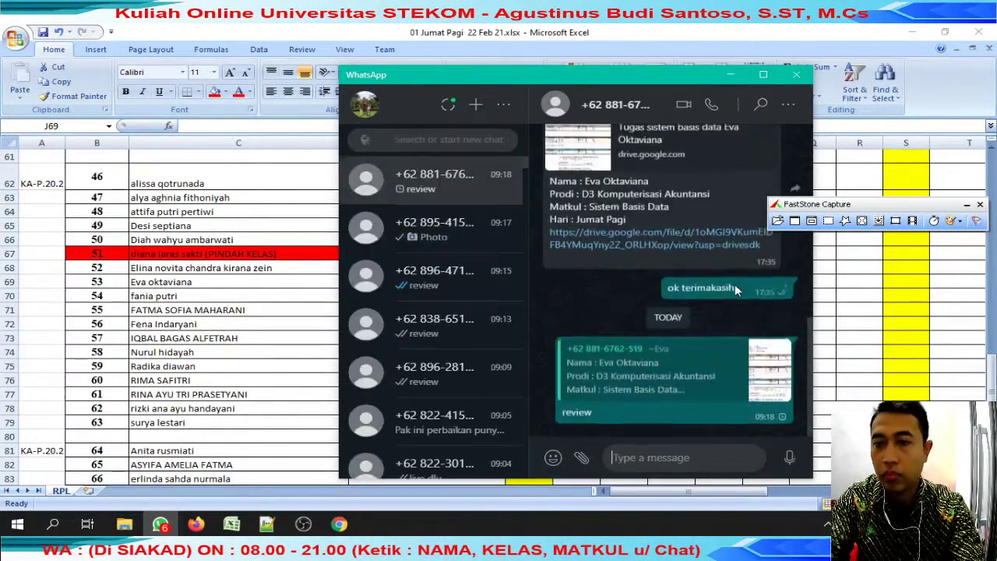
{"action": "left_click", "coordinate": [649, 245]}
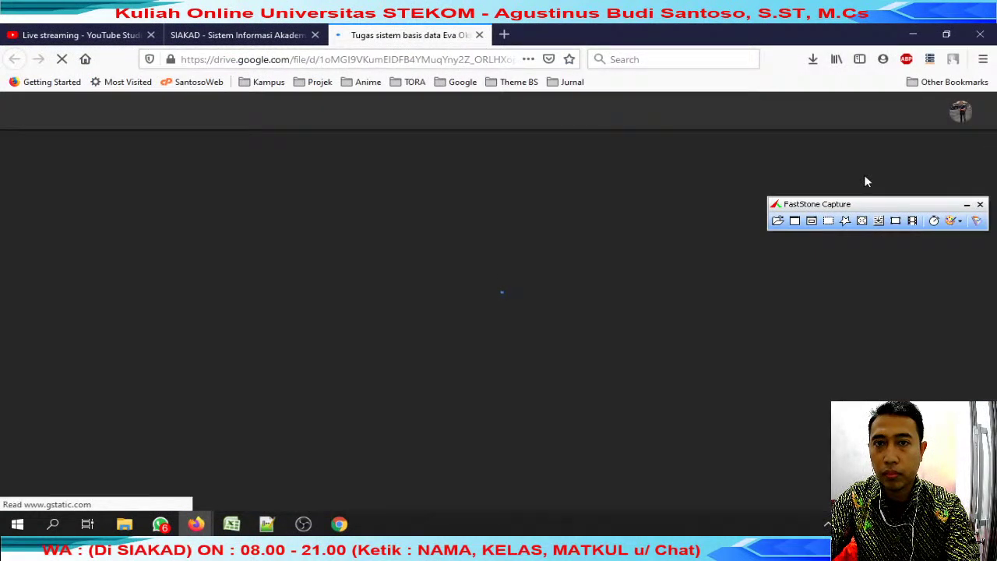
Download the submitted workbook with the student's name prefixed to its file name, then open it.
{"action": "left_click", "coordinate": [884, 109]}
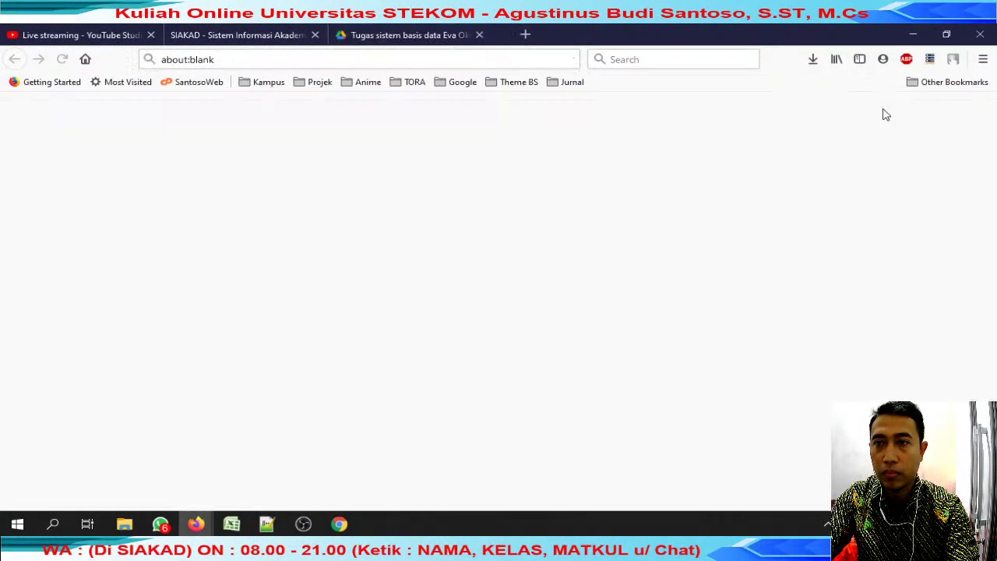
{"action": "left_click", "coordinate": [438, 32]}
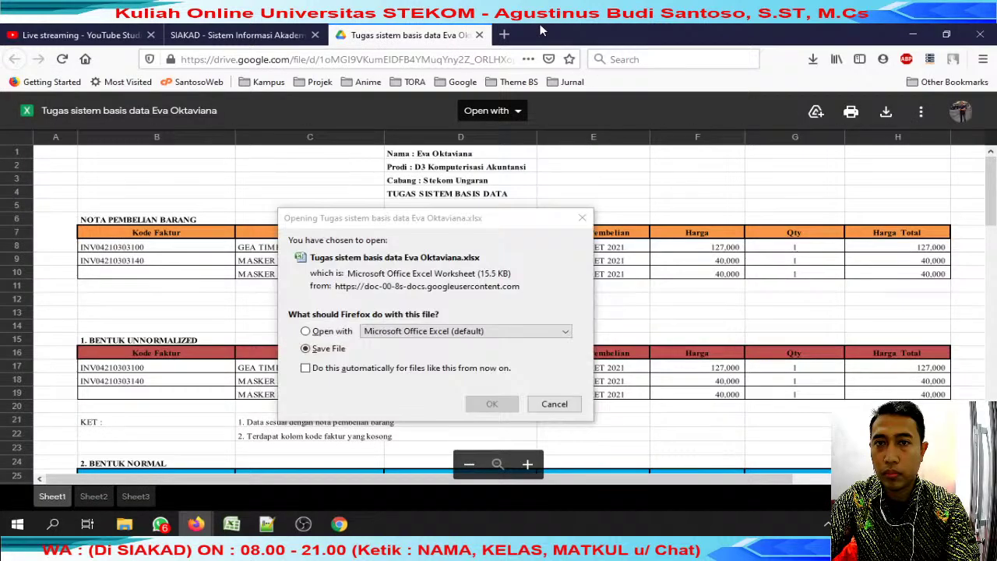
{"action": "left_click", "coordinate": [491, 404]}
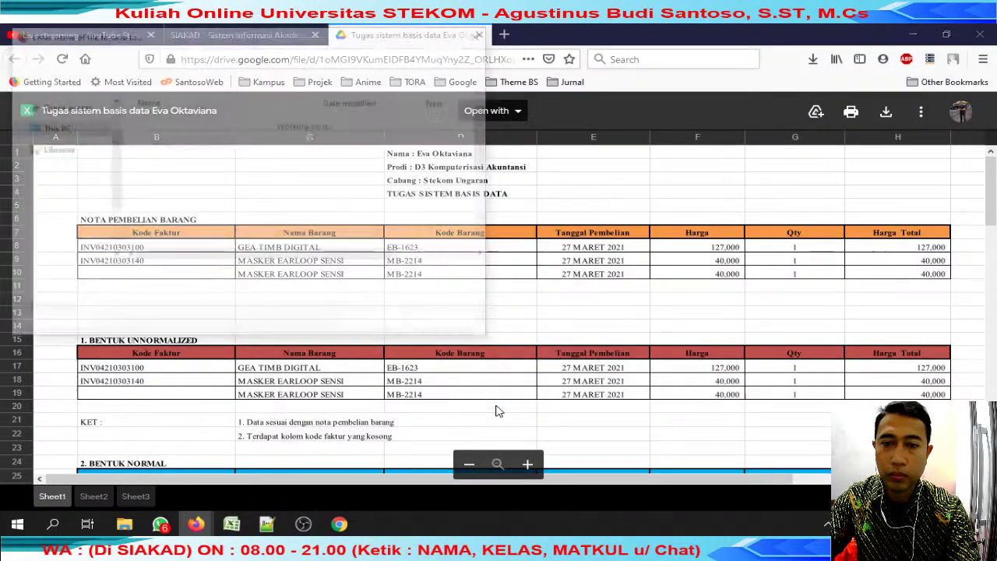
{"action": "key", "text": "Home"}
{"action": "key", "text": "Return"}
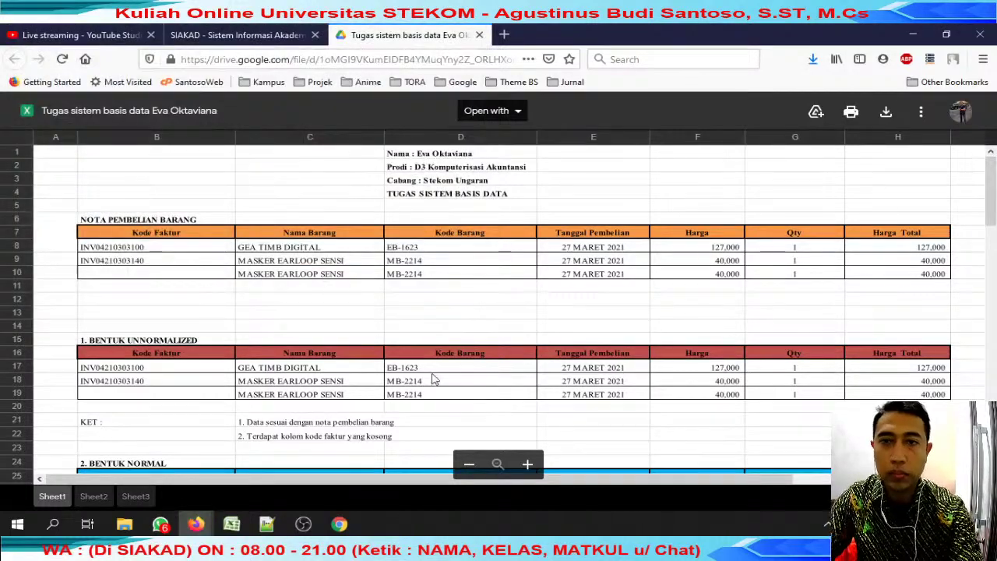
{"action": "left_click", "coordinate": [479, 34]}
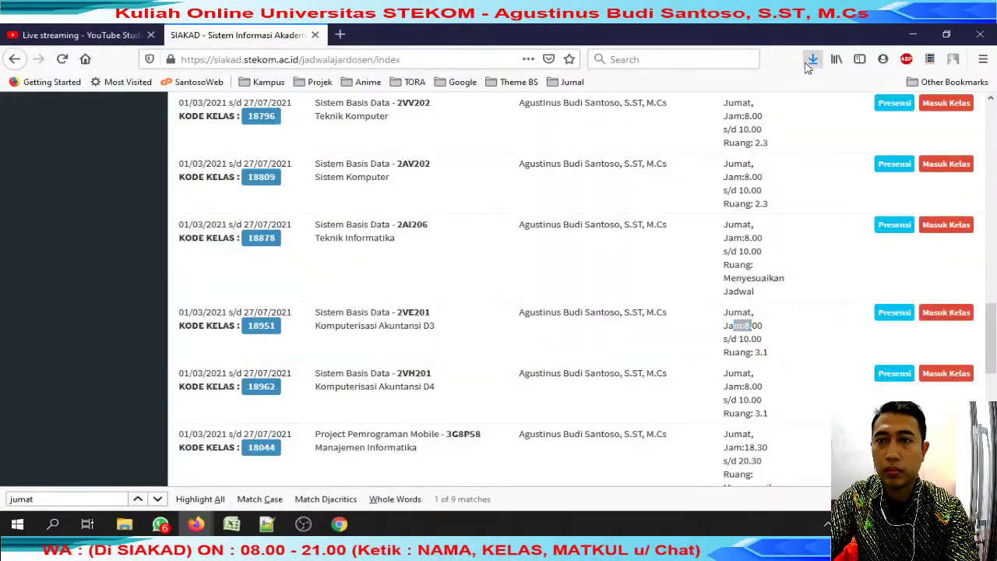
{"action": "left_click", "coordinate": [813, 59]}
{"action": "left_click", "coordinate": [653, 104]}
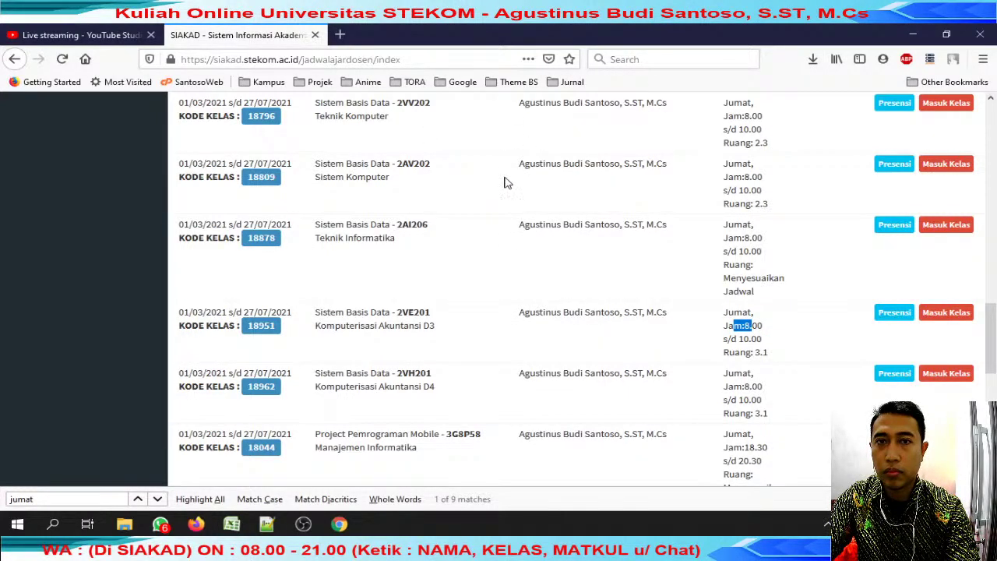
Scroll through the submission's invoice table and normalization forms, then return to the grading workbook.
{"action": "mouse_move", "coordinate": [234, 527]}
{"action": "left_click", "coordinate": [312, 412]}
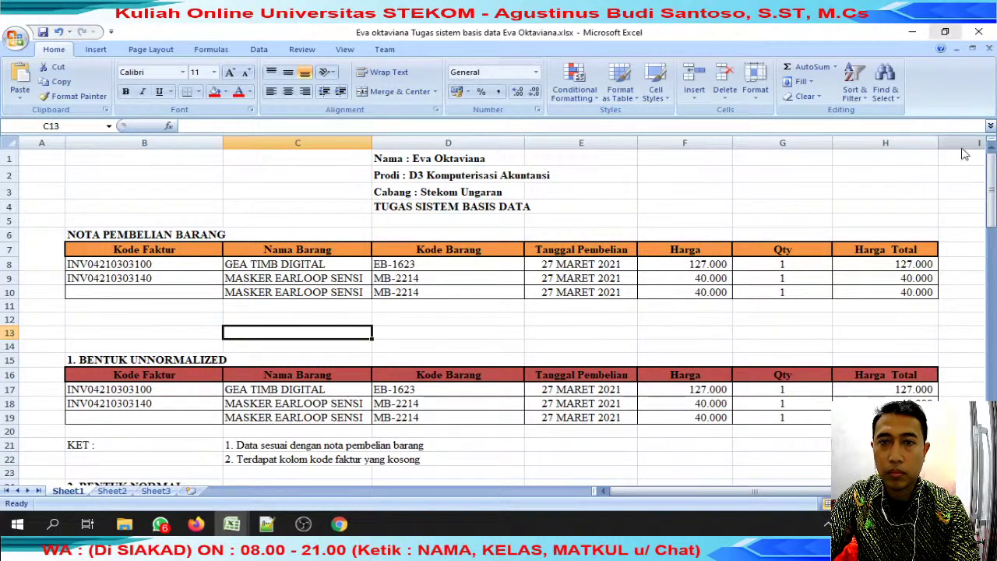
{"action": "scroll", "coordinate": [600, 313], "scroll_direction": "down", "scroll_amount": 20}
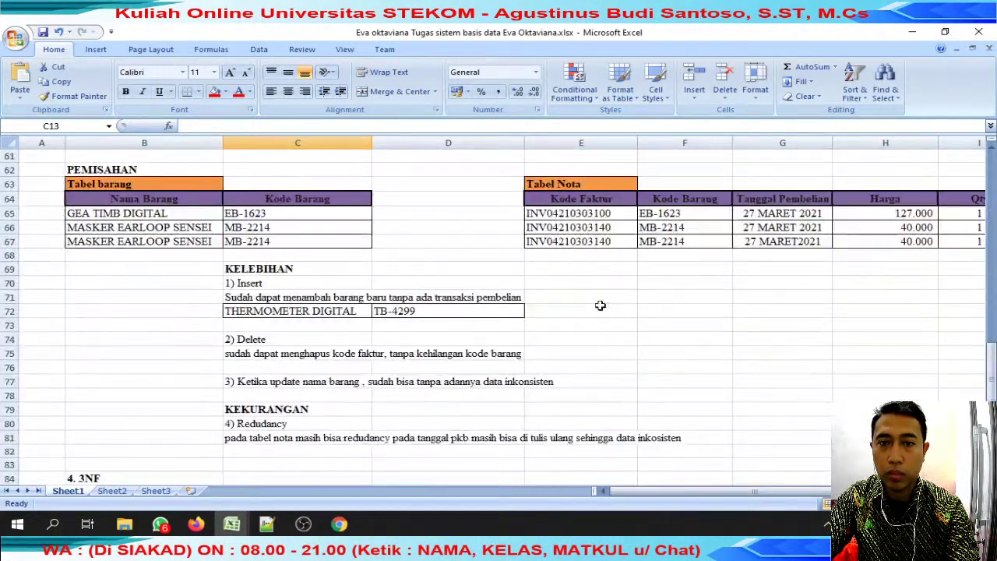
{"action": "scroll", "coordinate": [600, 308], "scroll_direction": "down", "scroll_amount": 6}
{"action": "scroll", "coordinate": [600, 308], "scroll_direction": "up", "scroll_amount": 20}
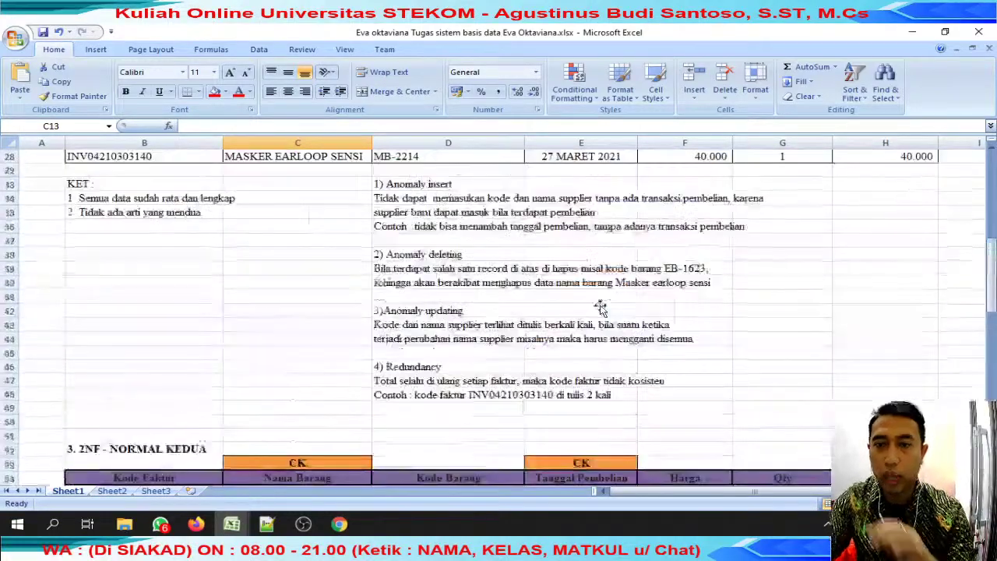
{"action": "scroll", "coordinate": [600, 307], "scroll_direction": "up", "scroll_amount": 2}
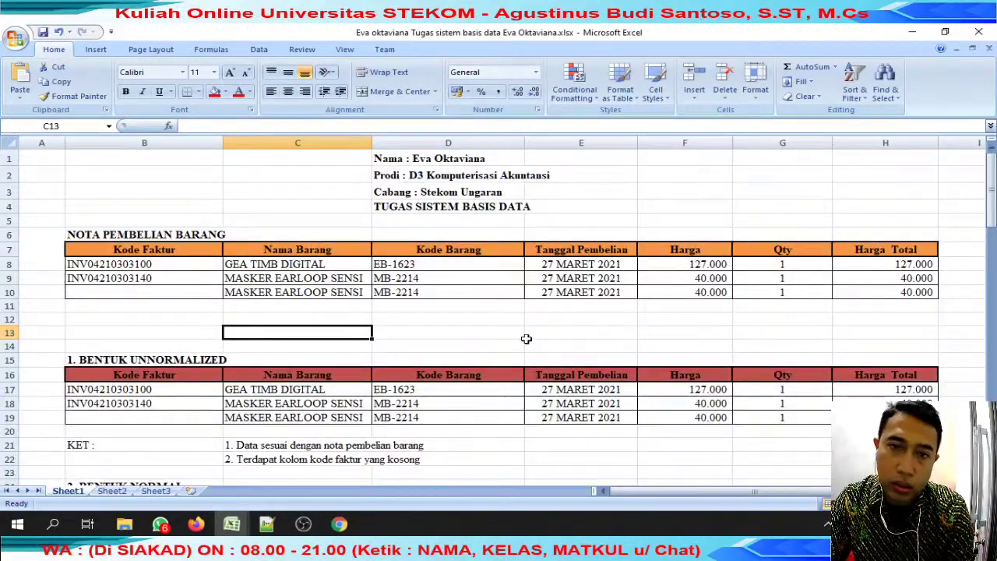
{"action": "scroll", "coordinate": [527, 339], "scroll_direction": "down", "scroll_amount": 17}
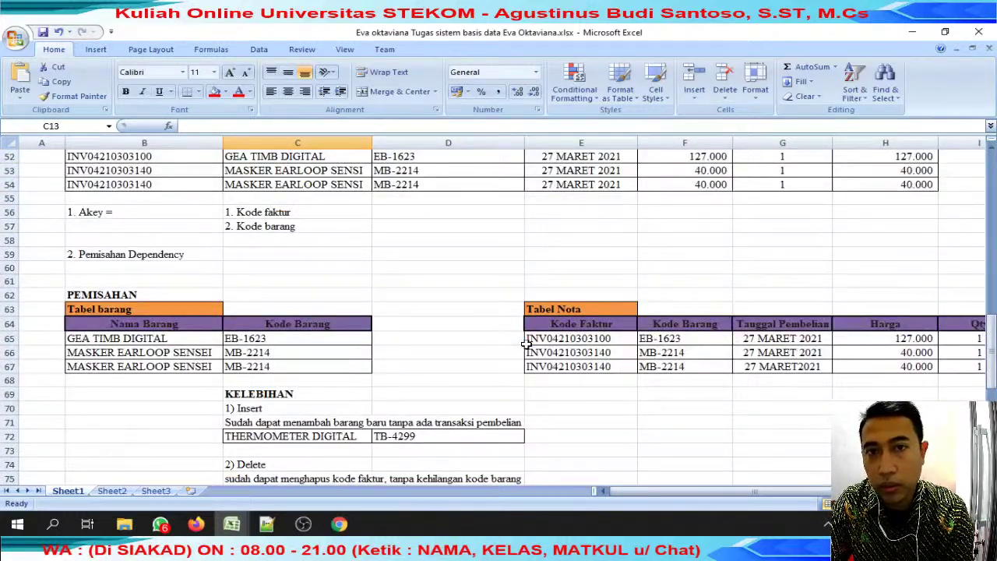
{"action": "scroll", "coordinate": [526, 343], "scroll_direction": "down", "scroll_amount": 9}
{"action": "scroll", "coordinate": [526, 343], "scroll_direction": "up", "scroll_amount": 19}
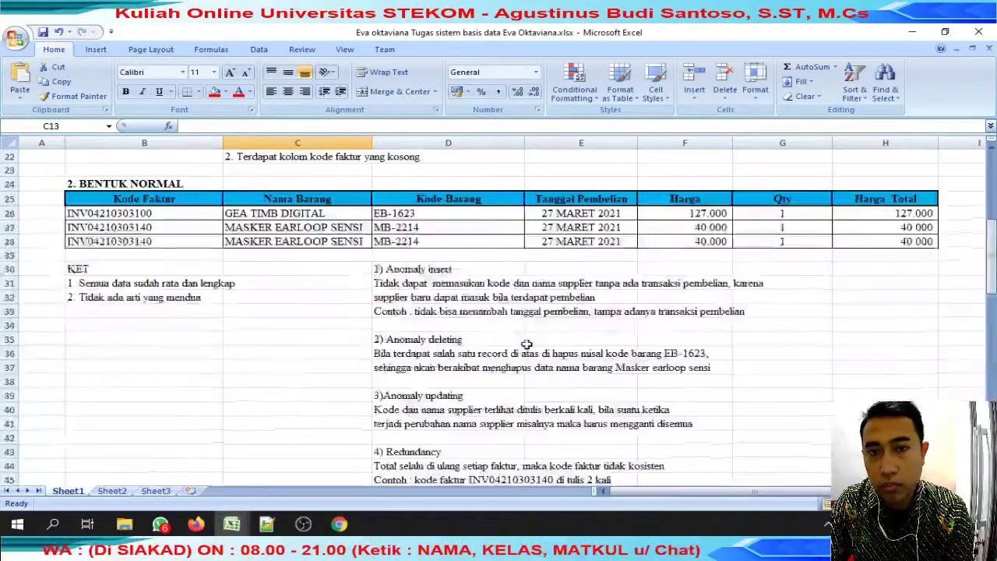
{"action": "scroll", "coordinate": [527, 344], "scroll_direction": "up", "scroll_amount": 7}
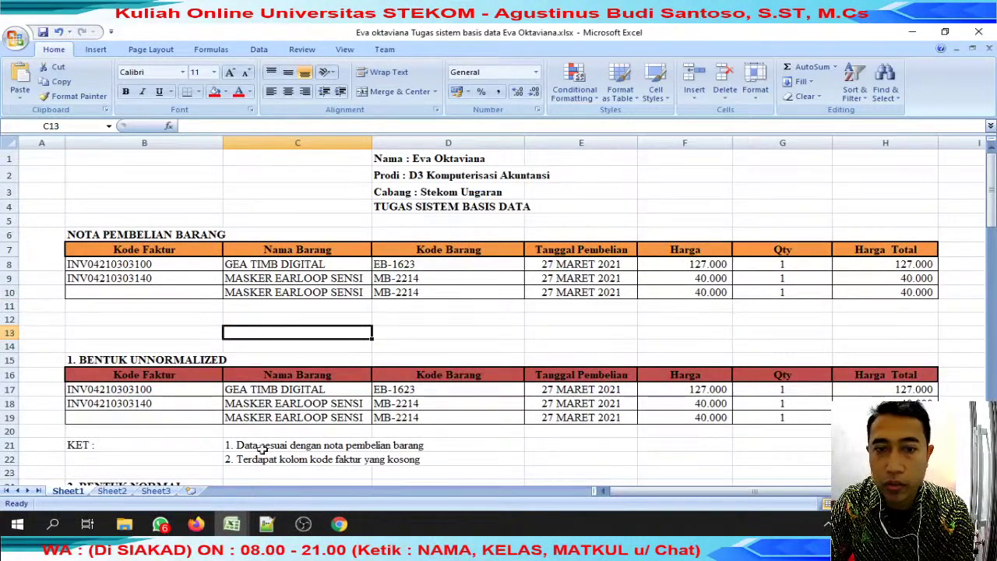
{"action": "mouse_move", "coordinate": [226, 526]}
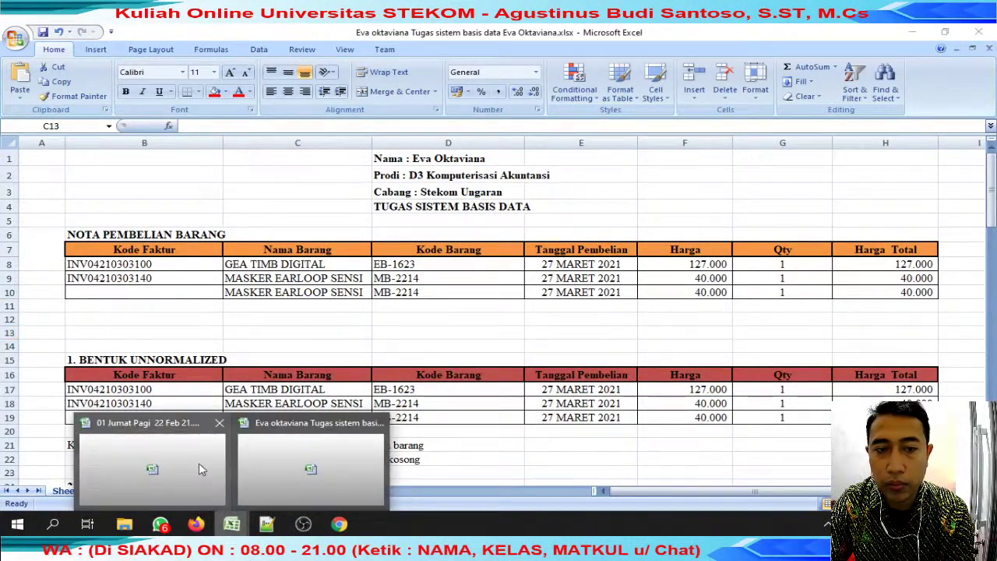
{"action": "left_click", "coordinate": [199, 463]}
Clear the stray entry in K69 and enter a score of 80 in J69.
{"action": "left_click", "coordinate": [522, 283]}
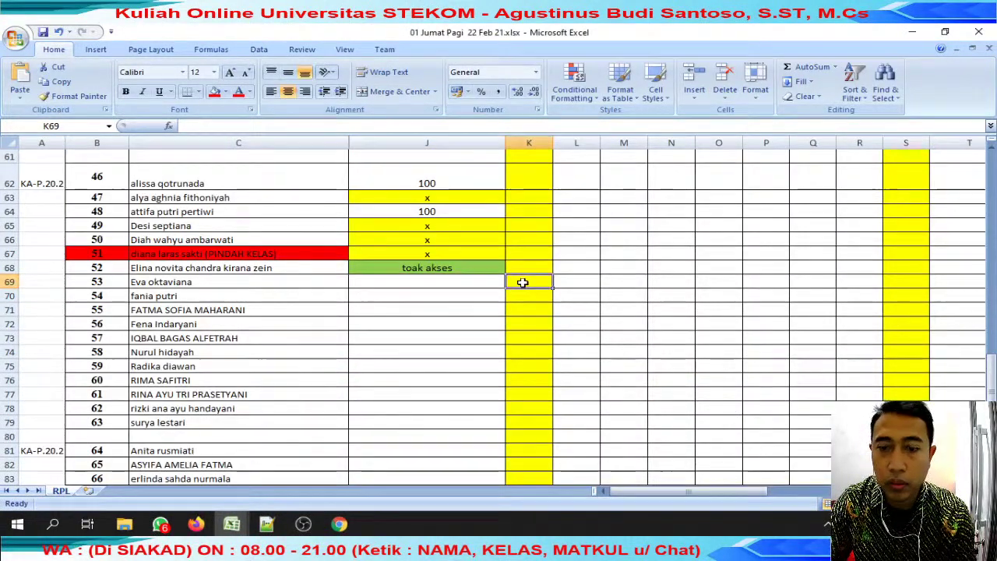
{"action": "type", "text": "??"}
{"action": "key", "text": "Return"}
{"action": "left_click", "coordinate": [424, 289]}
{"action": "left_click", "coordinate": [423, 283]}
{"action": "left_click", "coordinate": [528, 280]}
{"action": "key", "text": "BackSpace"}
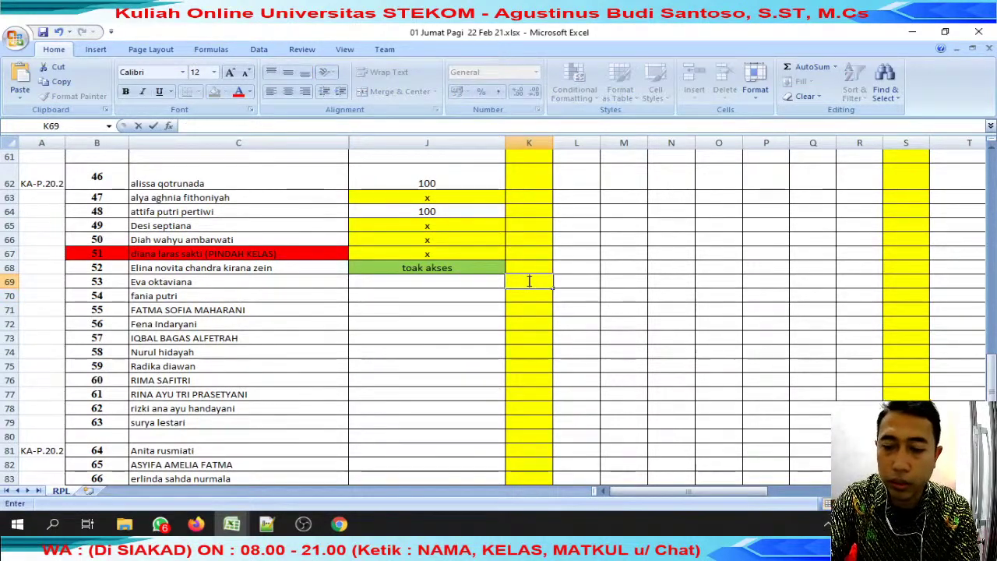
{"action": "key", "text": "Return"}
{"action": "key", "text": "Return"}
{"action": "key", "text": "Left"}
{"action": "key", "text": "Up"}
{"action": "key", "text": "Up"}
{"action": "type", "text": "80"}
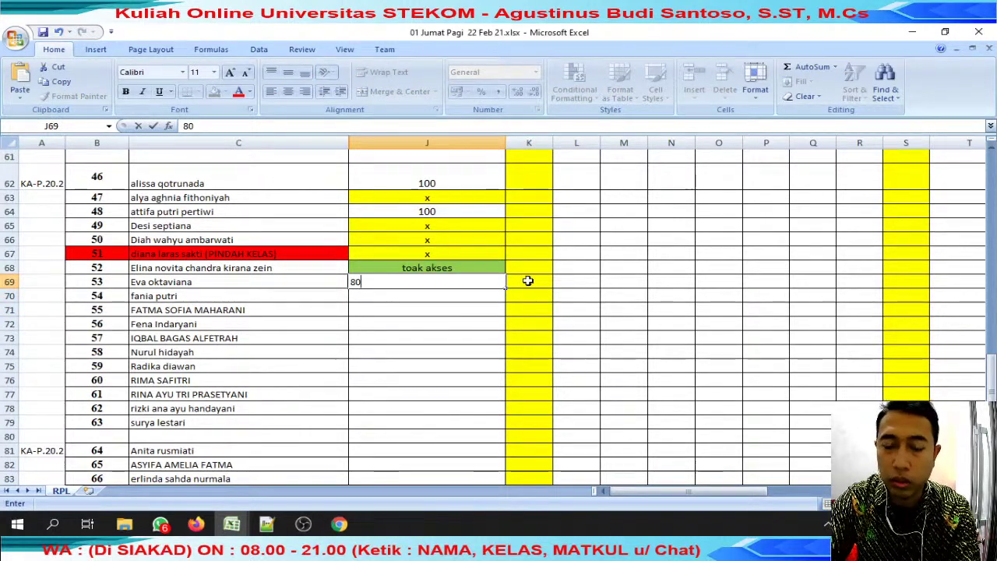
Review the student's submitted database workbook, checking its anomaly notes and invoice product names.
{"action": "left_click", "coordinate": [231, 524]}
{"action": "left_click", "coordinate": [337, 464]}
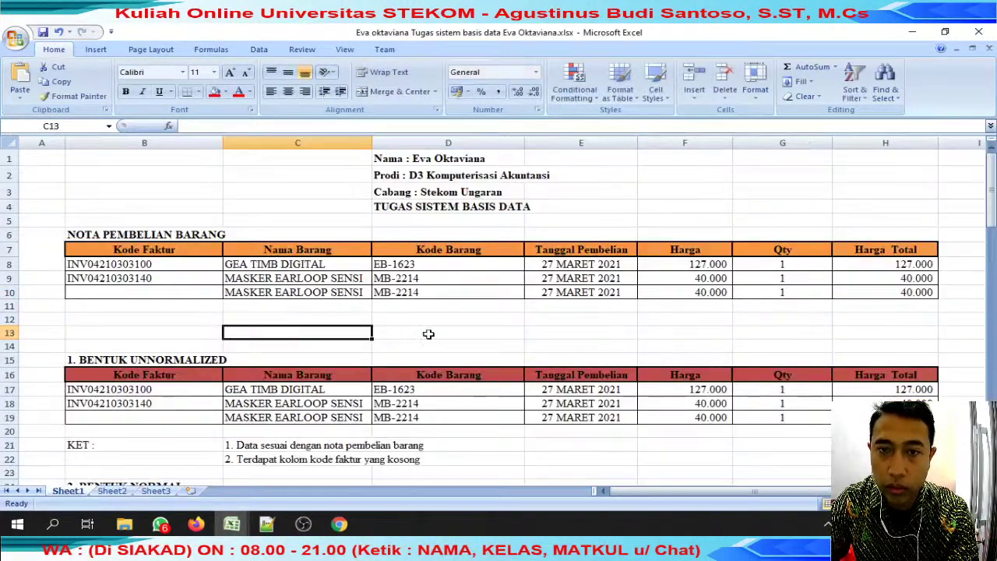
{"action": "scroll", "coordinate": [426, 342], "scroll_direction": "down", "scroll_amount": 3}
{"action": "left_click", "coordinate": [448, 283]}
{"action": "left_click", "coordinate": [479, 436]}
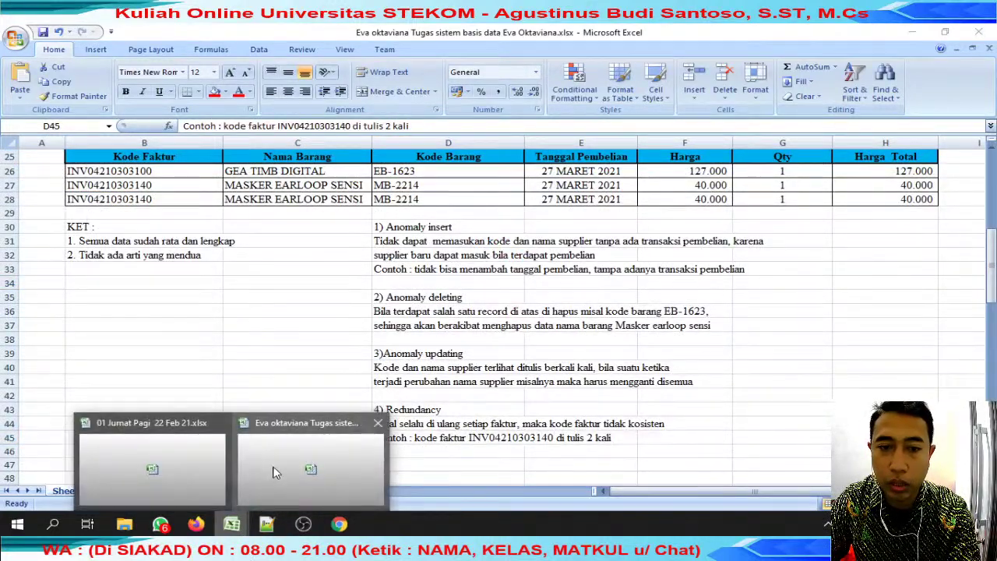
{"action": "scroll", "coordinate": [346, 312], "scroll_direction": "down", "scroll_amount": 7}
{"action": "scroll", "coordinate": [346, 312], "scroll_direction": "down", "scroll_amount": 11}
{"action": "scroll", "coordinate": [348, 312], "scroll_direction": "up", "scroll_amount": 6}
{"action": "scroll", "coordinate": [352, 313], "scroll_direction": "down", "scroll_amount": 4}
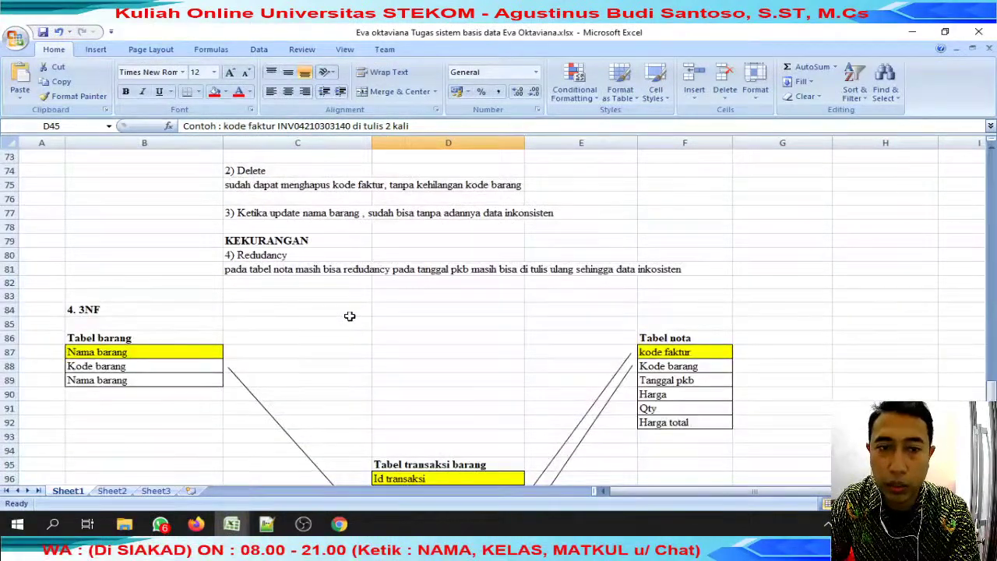
{"action": "scroll", "coordinate": [350, 311], "scroll_direction": "up", "scroll_amount": 20}
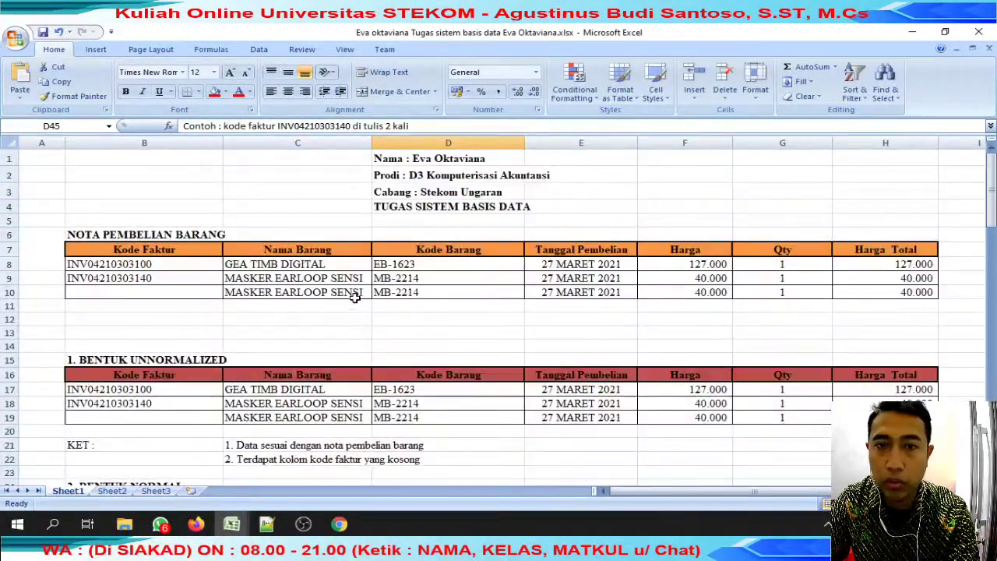
{"action": "left_click", "coordinate": [292, 250]}
{"action": "left_click", "coordinate": [292, 280]}
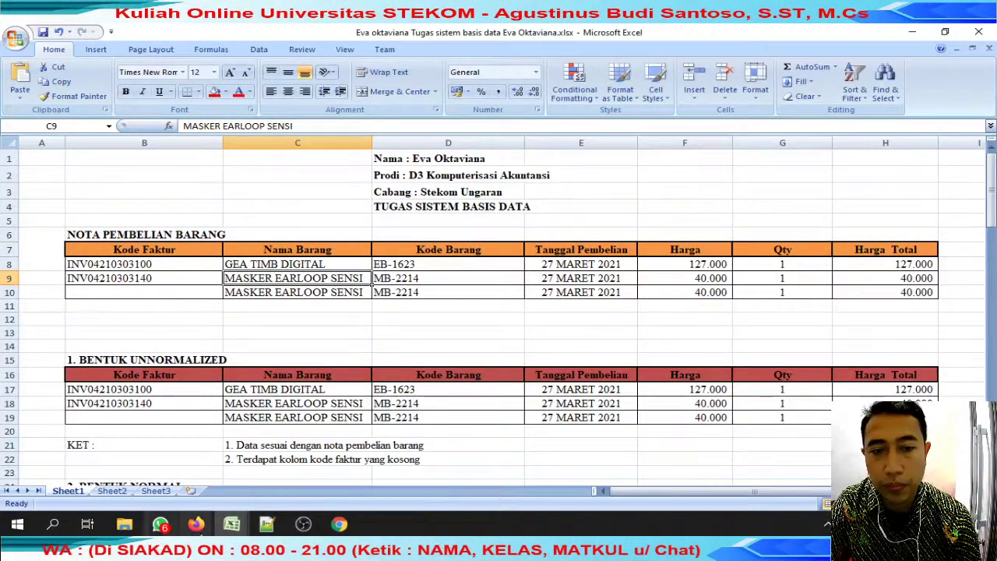
Back in the grading sheet, undo a pasted 100 in J69 to keep 80, and select the C70 student's name.
{"action": "mouse_move", "coordinate": [232, 524]}
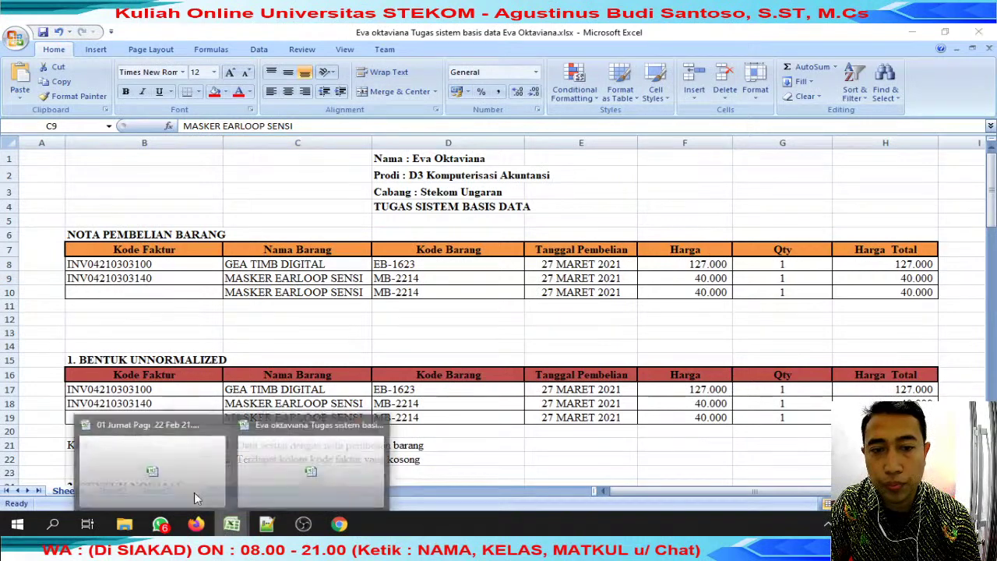
{"action": "left_click", "coordinate": [157, 472]}
{"action": "left_click_drag", "start_coordinate": [451, 338], "coordinate": [454, 325]}
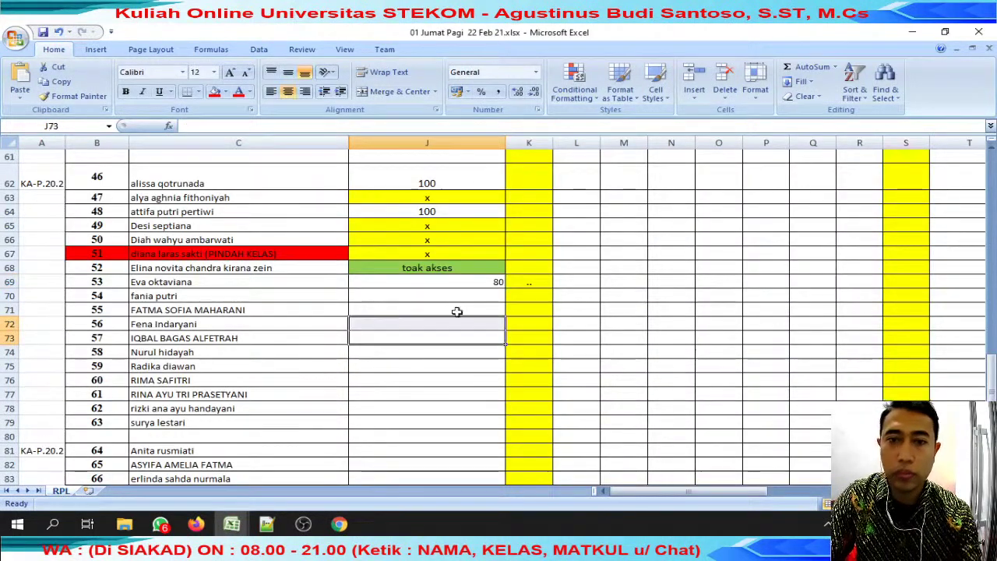
{"action": "left_click", "coordinate": [454, 186]}
{"action": "key", "text": "ctrl+c"}
{"action": "left_click", "coordinate": [451, 281]}
{"action": "key", "text": "ctrl+v"}
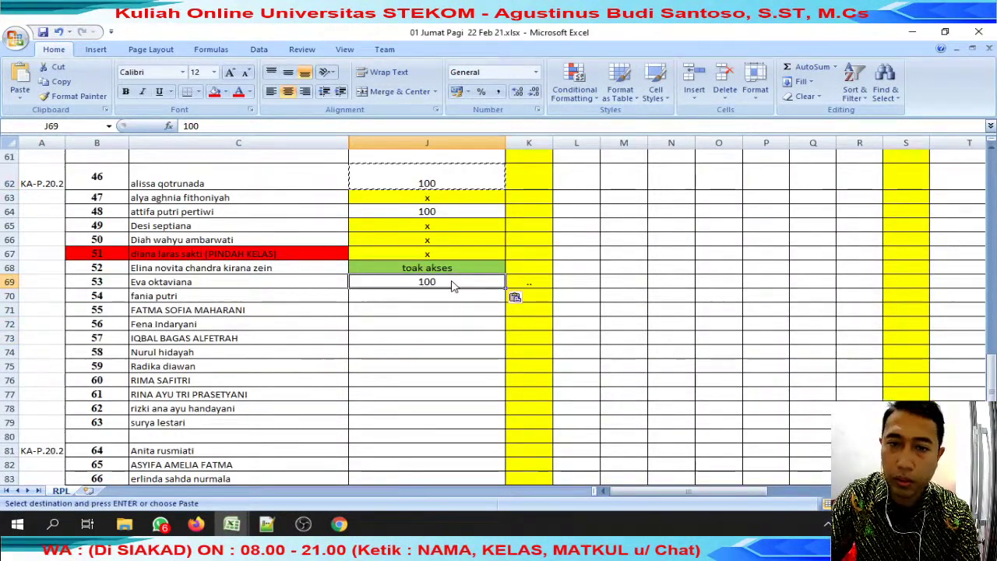
{"action": "key", "text": "ctrl+z"}
{"action": "key", "text": "Down"}
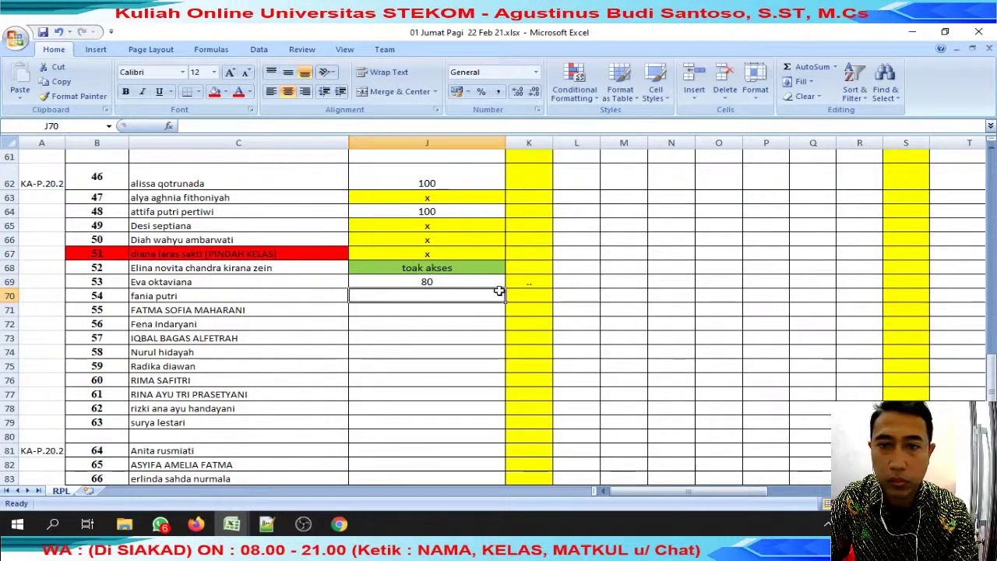
{"action": "left_click", "coordinate": [239, 298]}
{"action": "left_click_drag", "start_coordinate": [185, 125], "coordinate": [228, 126]}
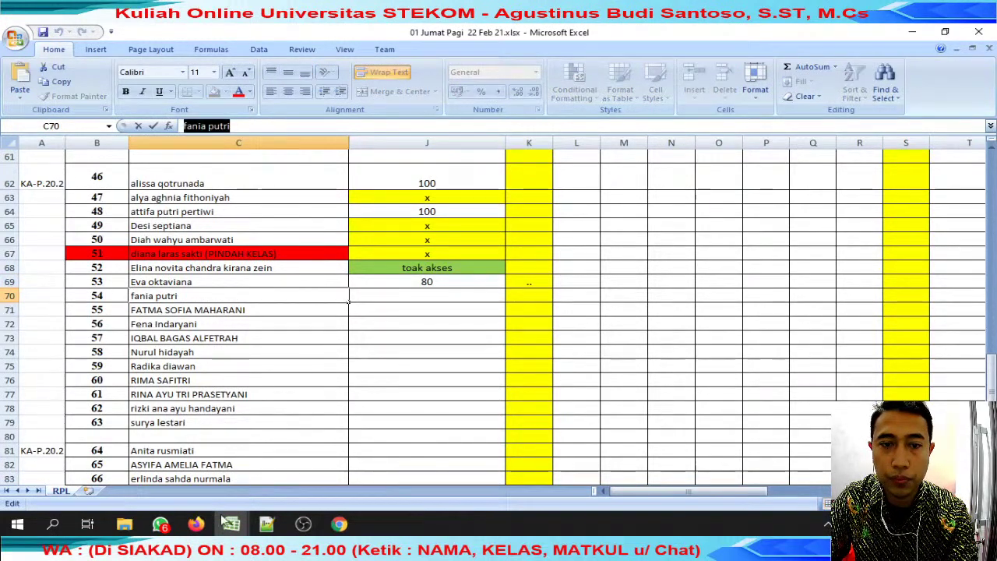
Search WhatsApp for the row 70 student, then mark J70 with an x copied from J66.
{"action": "left_click", "coordinate": [160, 524]}
{"action": "left_click", "coordinate": [435, 141]}
{"action": "key", "text": "ctrl+v"}
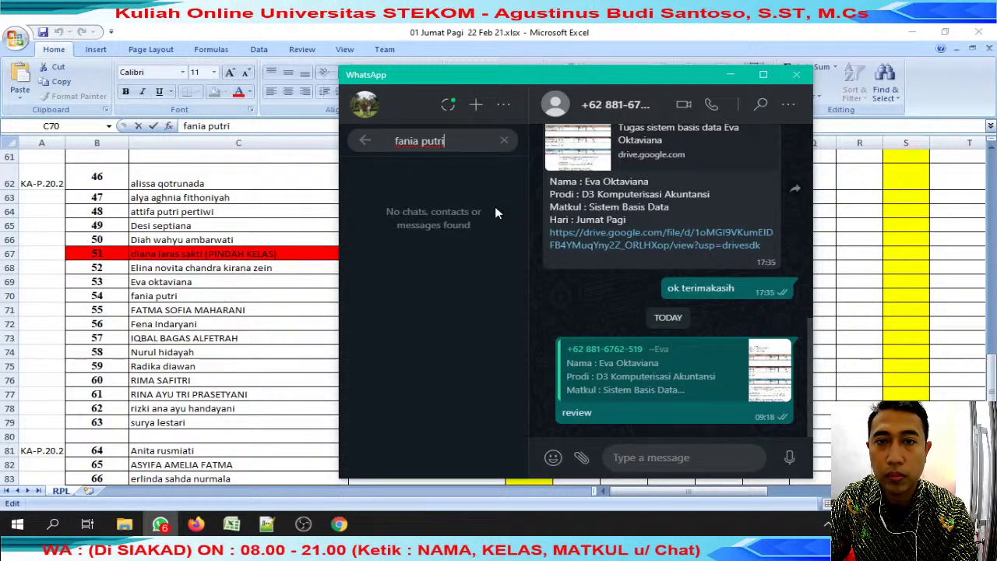
{"action": "left_click", "coordinate": [317, 291]}
{"action": "left_click", "coordinate": [437, 239]}
{"action": "key", "text": "ctrl+c"}
{"action": "left_click", "coordinate": [427, 296]}
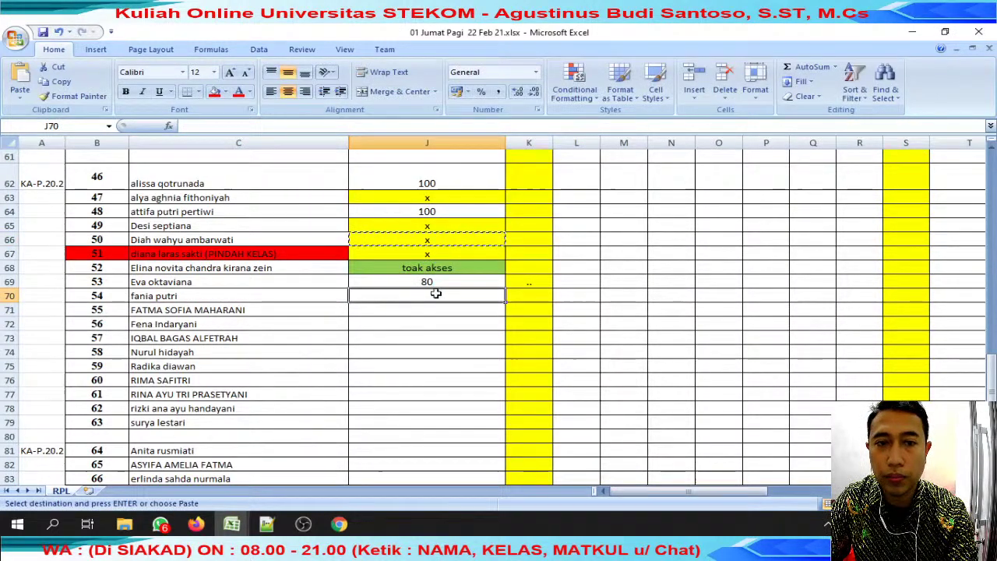
{"action": "key", "text": "ctrl+v"}
{"action": "left_click", "coordinate": [291, 317]}
Search WhatsApp for the row 71 and row 72 students' names copied from column C.
{"action": "left_click_drag", "start_coordinate": [244, 126], "coordinate": [184, 126]}
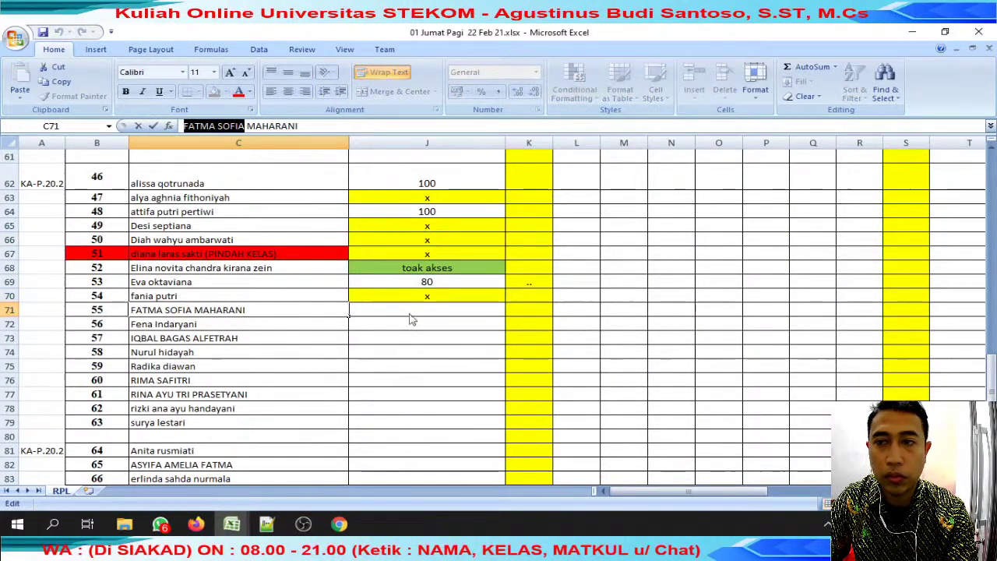
{"action": "key", "text": "ctrl+c"}
{"action": "key", "text": "alt+Tab"}
{"action": "key", "text": "ctrl+a"}
{"action": "key", "text": "ctrl+v"}
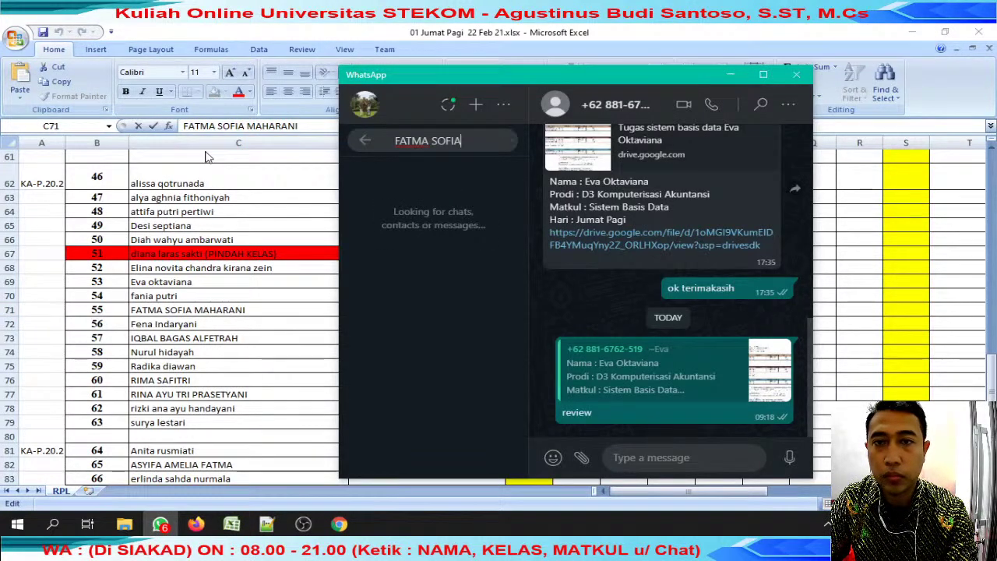
{"action": "key", "text": "alt+Tab"}
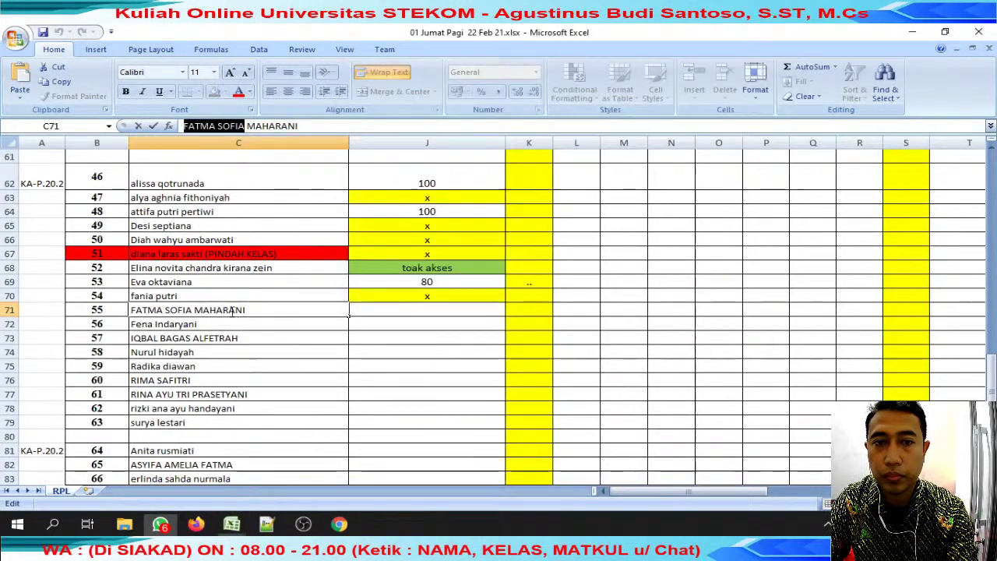
{"action": "scroll", "coordinate": [270, 309], "scroll_direction": "down", "scroll_amount": 7}
{"action": "scroll", "coordinate": [271, 310], "scroll_direction": "up", "scroll_amount": 8}
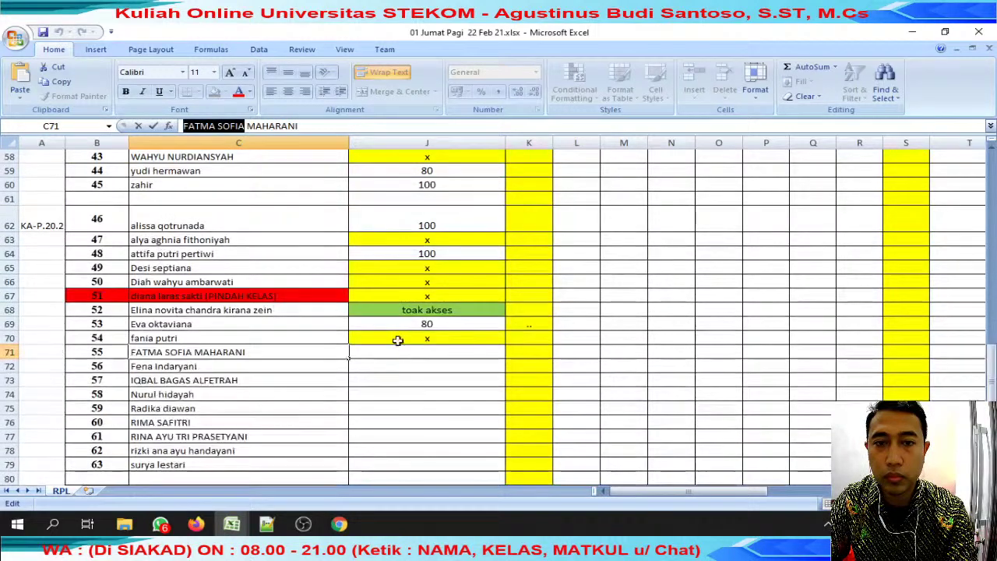
{"action": "left_click", "coordinate": [245, 368]}
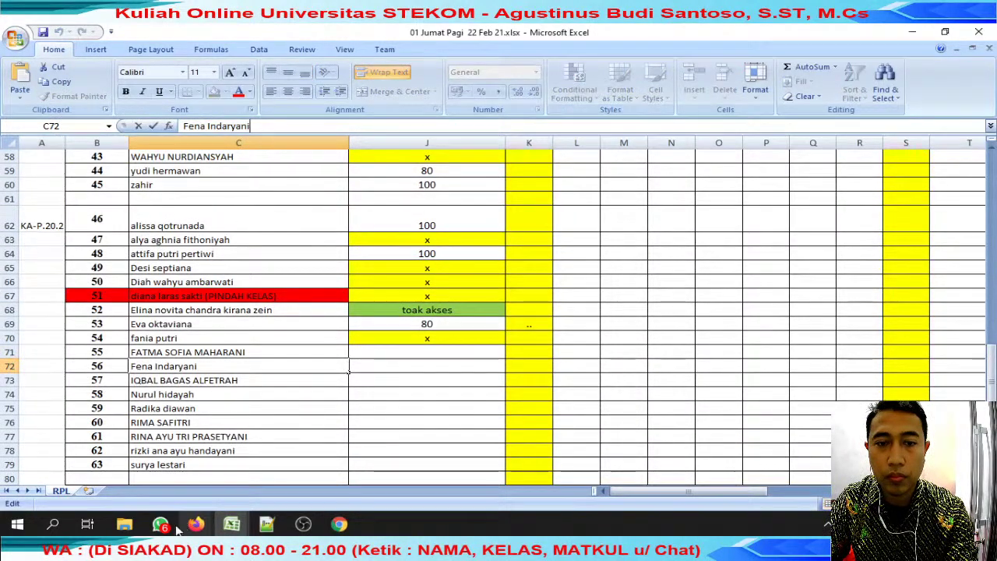
{"action": "left_click_drag", "start_coordinate": [251, 126], "coordinate": [184, 126]}
{"action": "key", "text": "alt+Tab"}
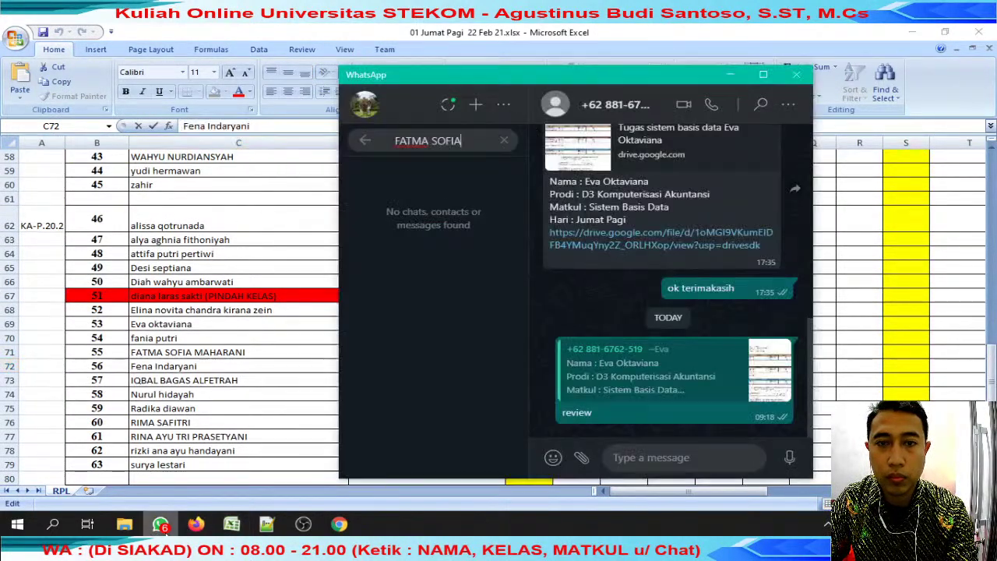
{"action": "key", "text": "ctrl+a"}
{"action": "key", "text": "ctrl+v"}
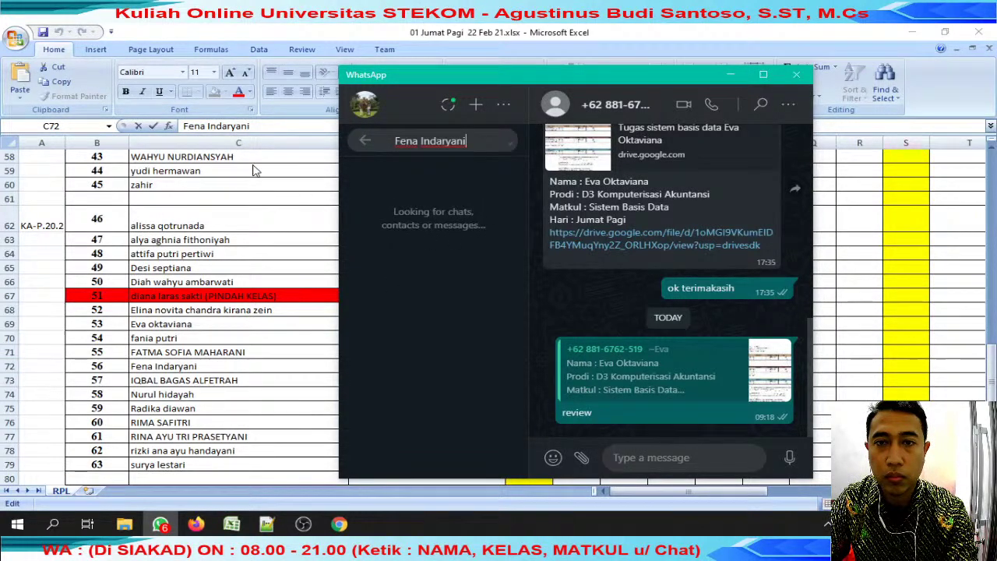
{"action": "key", "text": "alt+Tab"}
Copy the x from J70 and paste it into J71 and J72.
{"action": "left_click", "coordinate": [427, 339]}
{"action": "key", "text": "ctrl+c"}
{"action": "left_click", "coordinate": [427, 355]}
{"action": "key", "text": "ctrl+v"}
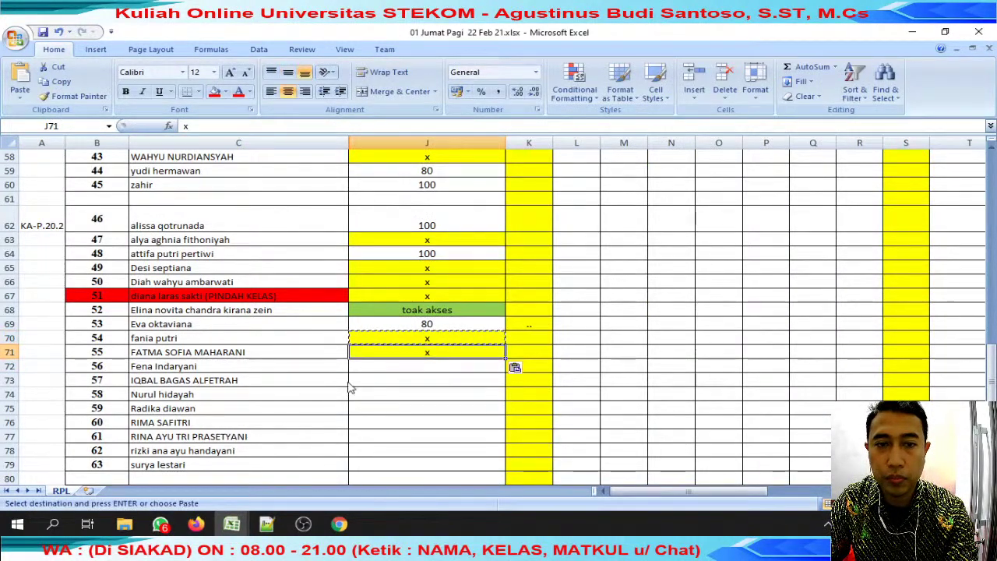
{"action": "key", "text": "alt+Tab"}
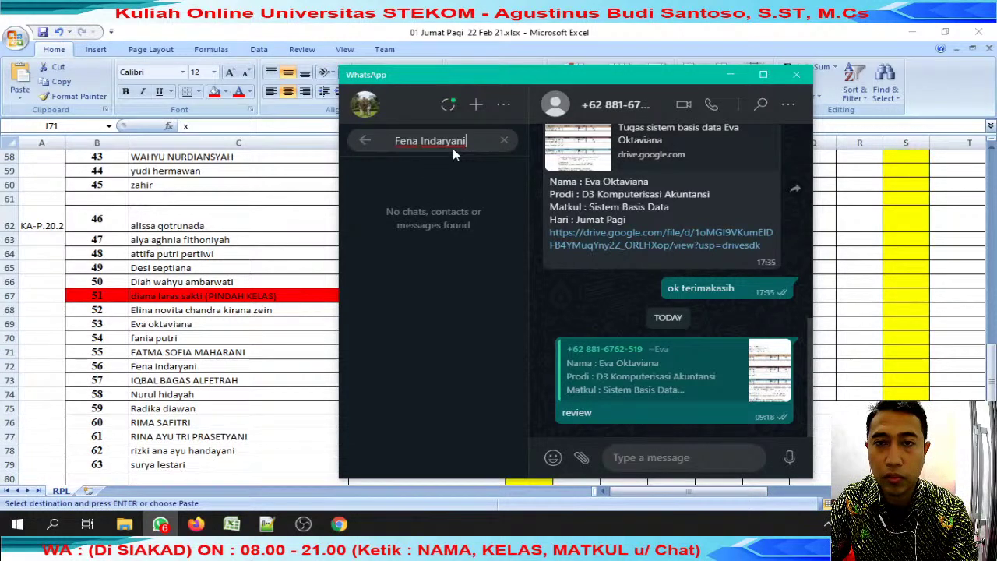
{"action": "key", "text": "alt+Tab"}
{"action": "left_click", "coordinate": [440, 368]}
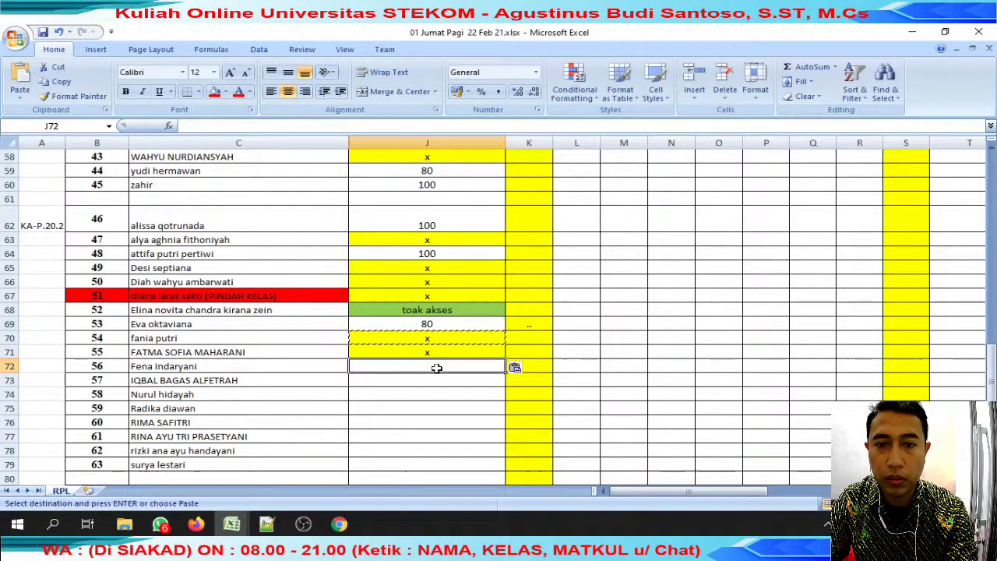
{"action": "key", "text": "ctrl+v"}
Copy the row 73 student's name from C73 and search WhatsApp for it.
{"action": "left_click", "coordinate": [236, 379]}
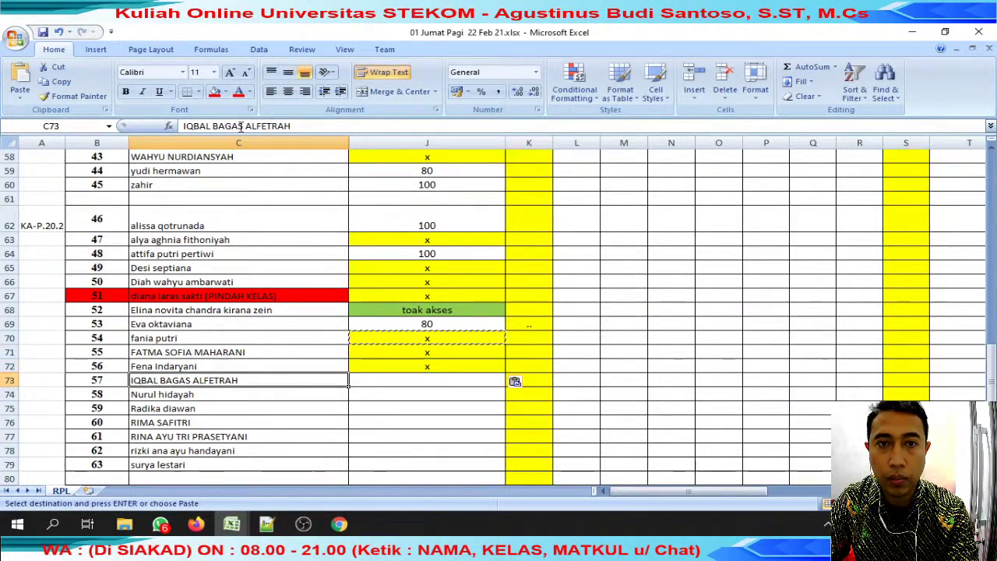
{"action": "triple_click", "coordinate": [241, 127]}
{"action": "key", "text": "alt+Tab"}
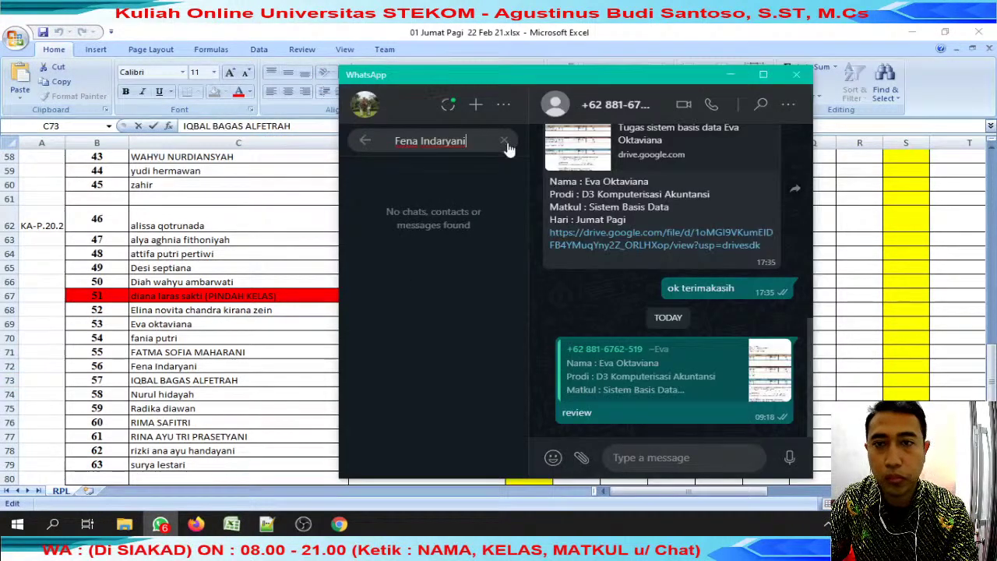
{"action": "key", "text": "ctrl+a"}
{"action": "key", "text": "ctrl+v"}
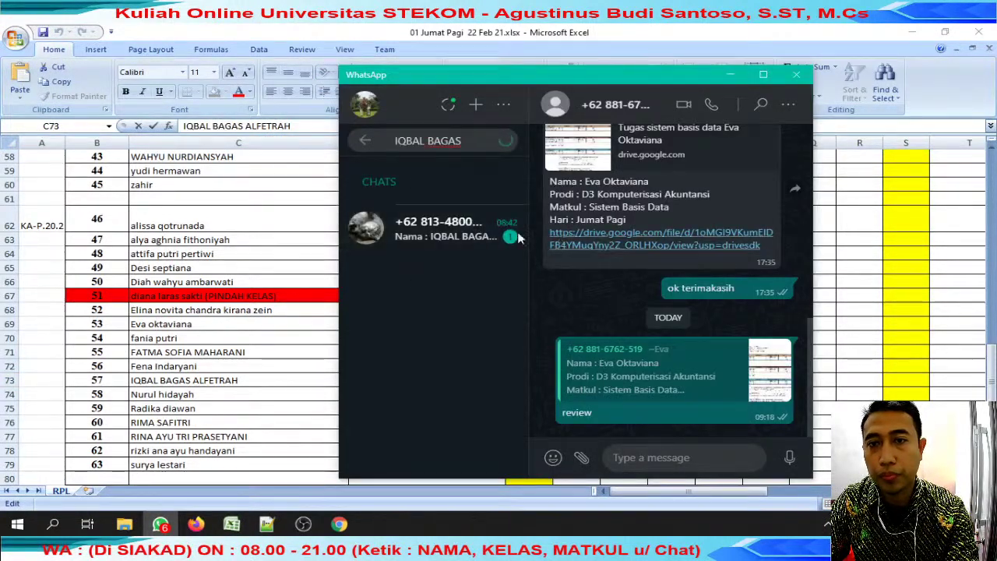
Reply 'review' to the student's shared Drive link in WhatsApp and download the file.
{"action": "left_click", "coordinate": [467, 228]}
{"action": "left_click", "coordinate": [770, 225]}
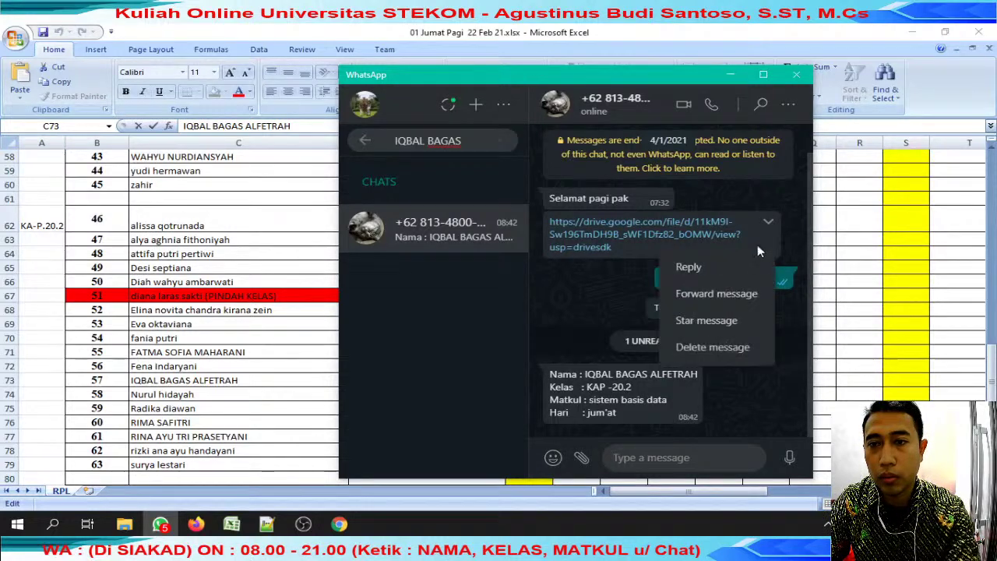
{"action": "left_click", "coordinate": [747, 265]}
{"action": "type", "text": "review"}
{"action": "key", "text": "Return"}
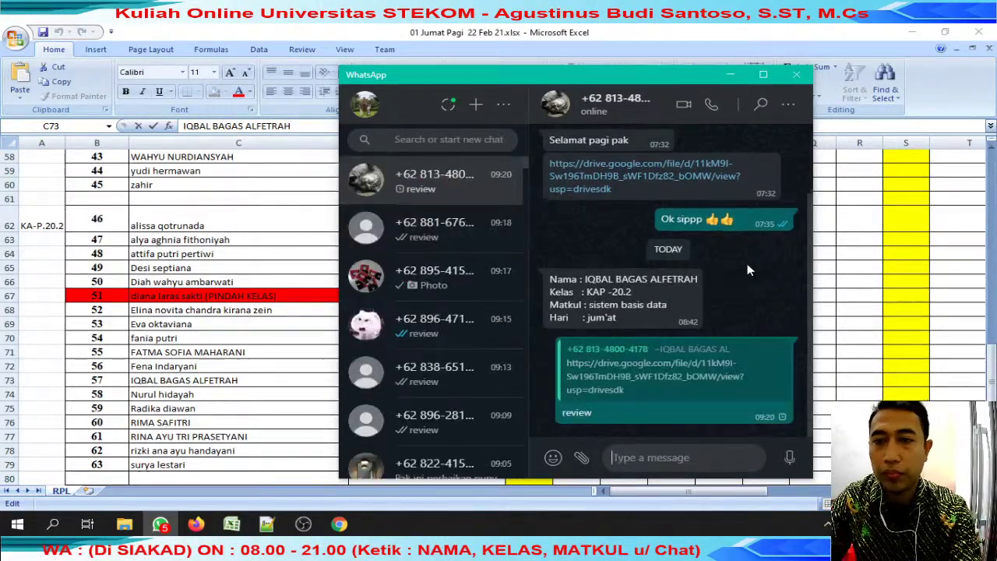
{"action": "left_click", "coordinate": [683, 172]}
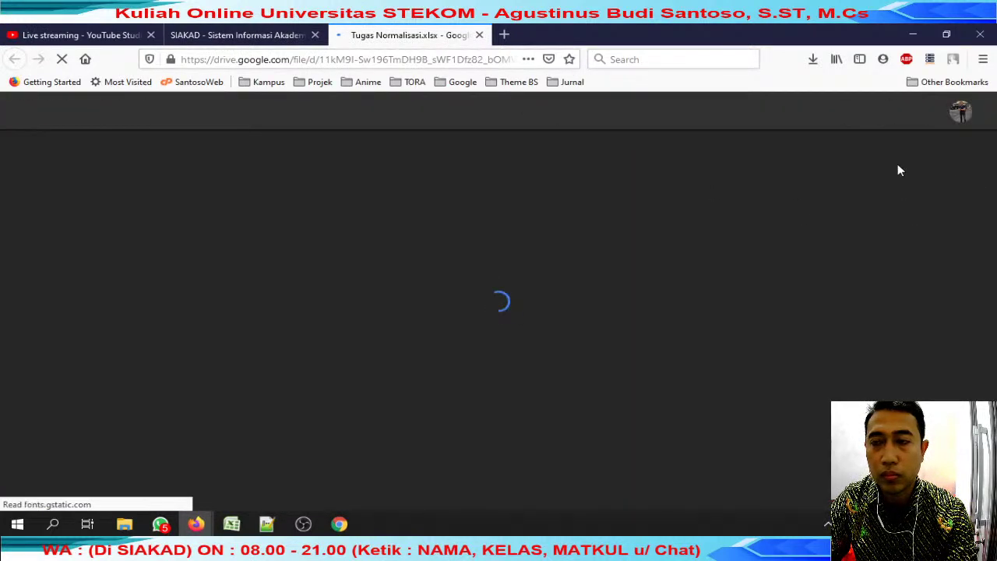
{"action": "left_click", "coordinate": [883, 117]}
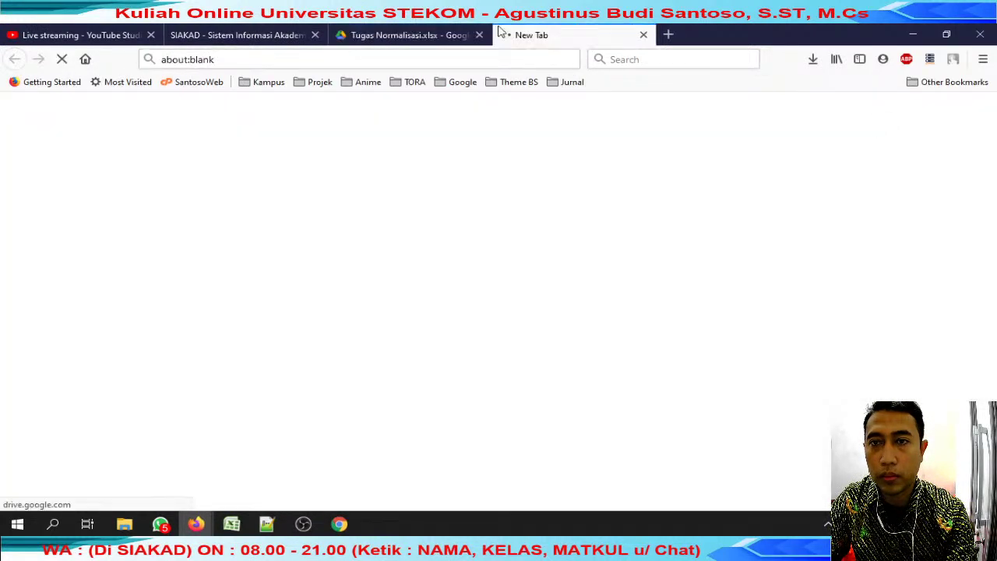
{"action": "left_click", "coordinate": [441, 32]}
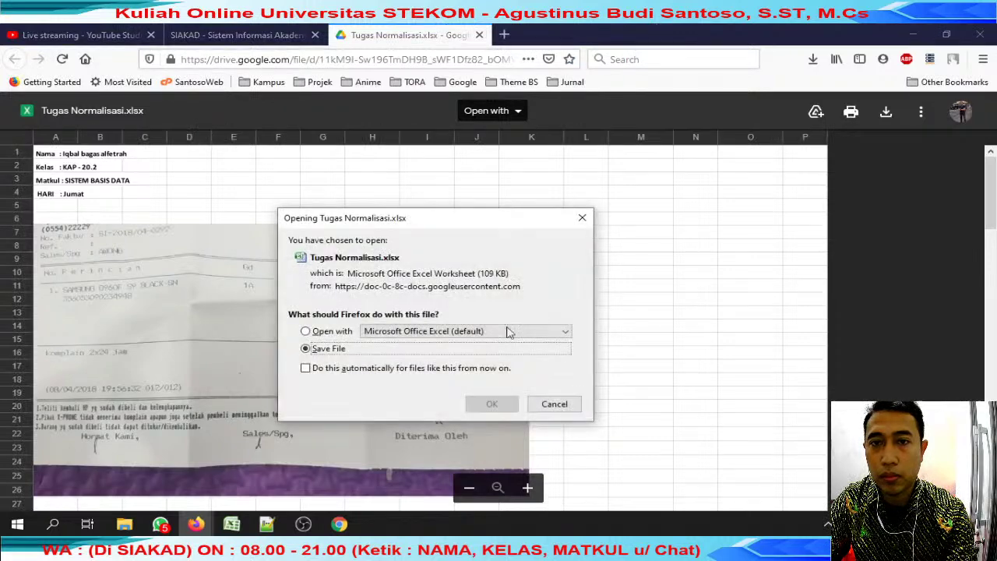
Save Tugas Normalisasi.xlsx with the student's name prefixed, then close the Drive tab.
{"action": "left_click", "coordinate": [494, 403]}
{"action": "key", "text": "Home"}
{"action": "key", "text": "Return"}
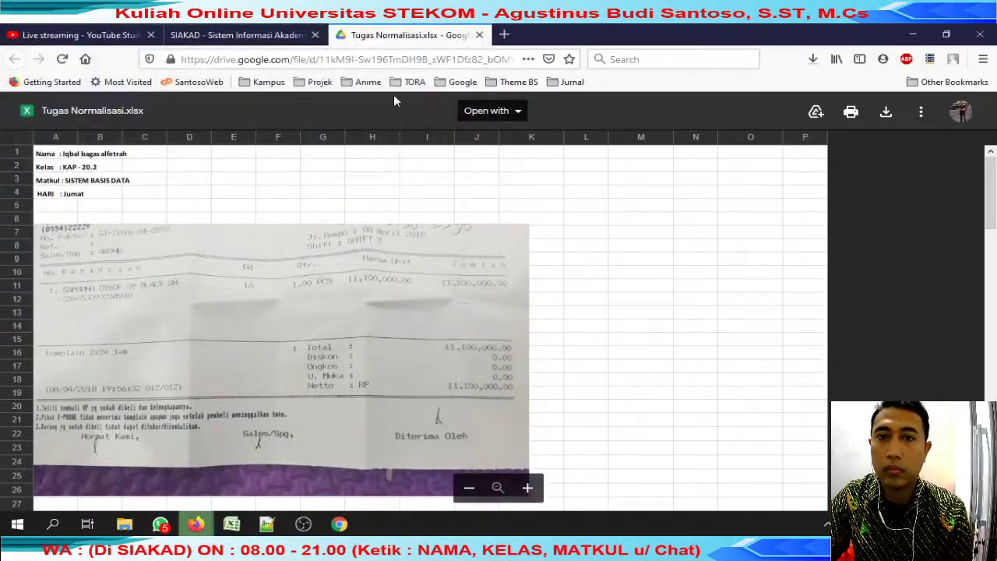
{"action": "left_click", "coordinate": [480, 35]}
Open the review jumat folder and sort its files by Date modified, newest first.
{"action": "mouse_move", "coordinate": [125, 524]}
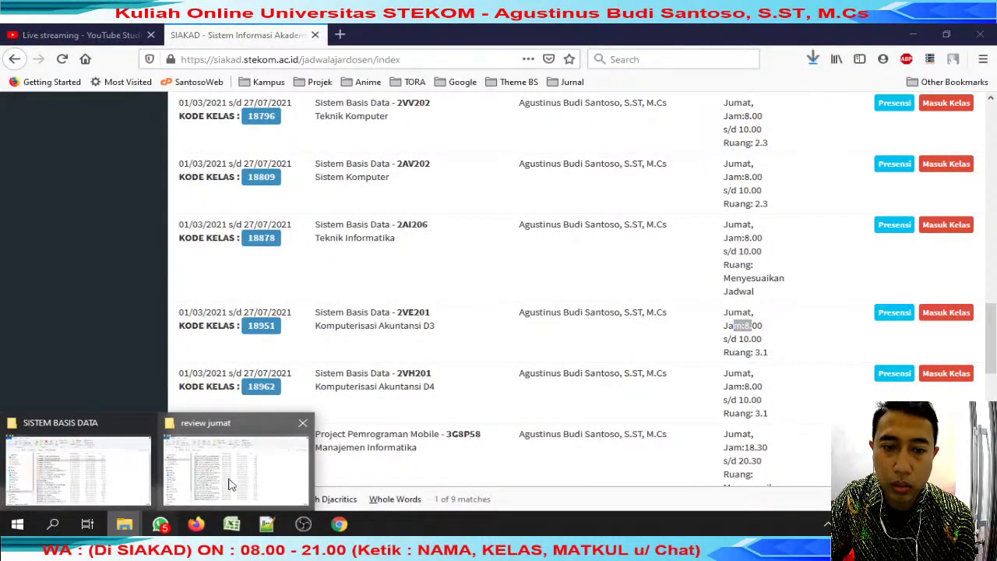
{"action": "left_click", "coordinate": [223, 464]}
{"action": "left_click", "coordinate": [303, 469]}
{"action": "key", "text": "alt+Tab"}
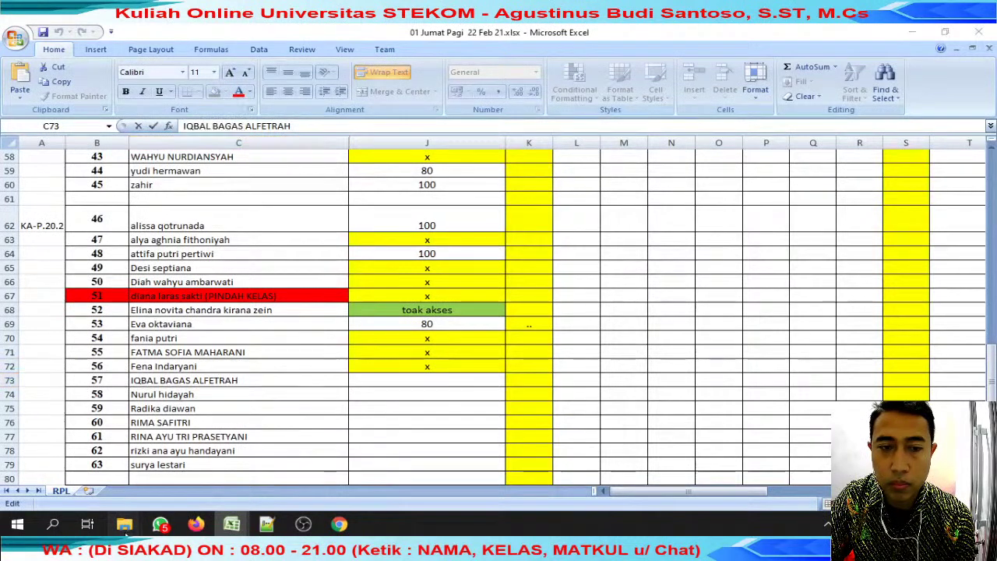
{"action": "mouse_move", "coordinate": [124, 524]}
{"action": "left_click", "coordinate": [241, 477]}
{"action": "left_click", "coordinate": [448, 153]}
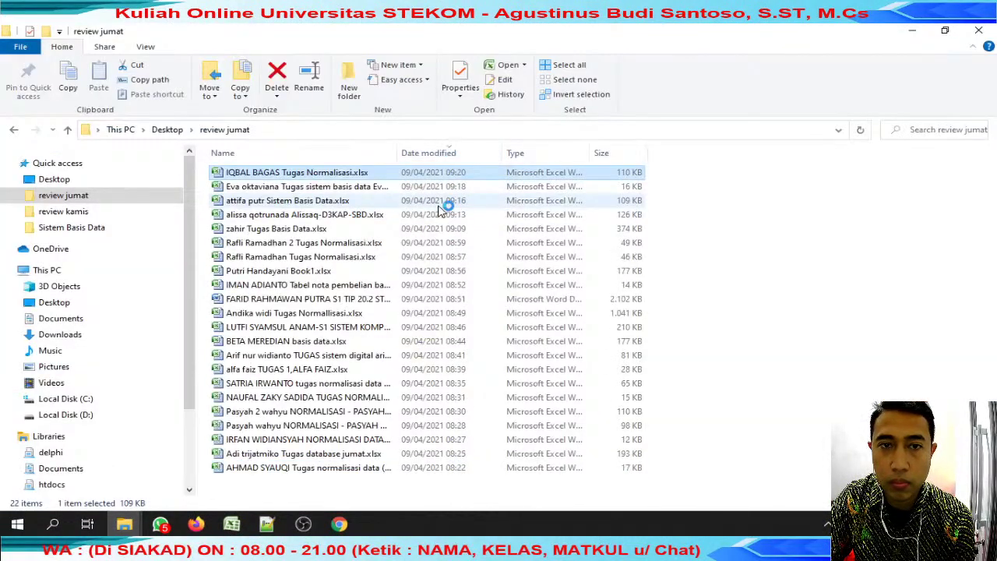
{"action": "left_click", "coordinate": [159, 523]}
Bring up the student's Tugas Normalisasi workbook and look over the pasted receipt.
{"action": "mouse_move", "coordinate": [232, 524]}
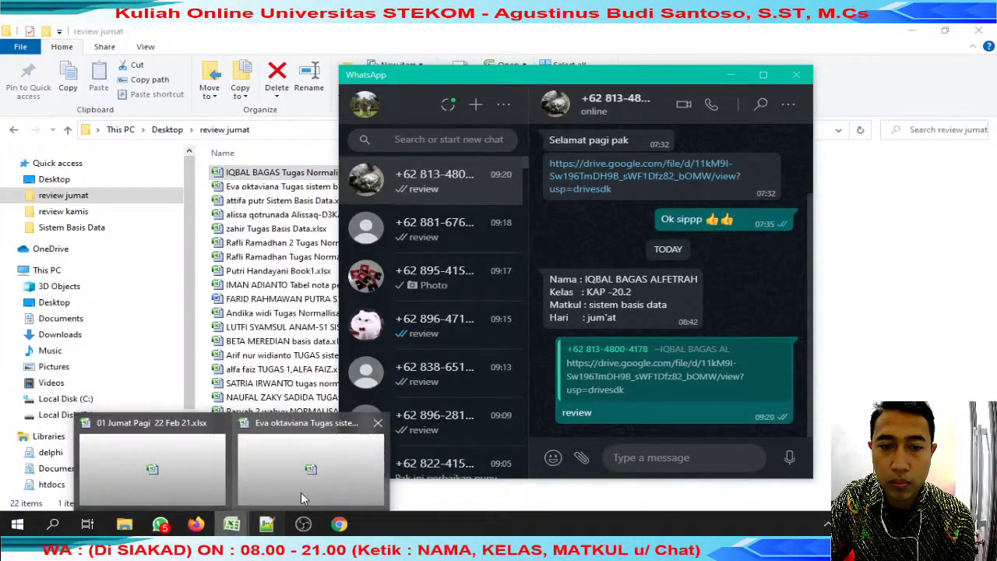
{"action": "left_click", "coordinate": [338, 473]}
{"action": "scroll", "coordinate": [353, 206], "scroll_direction": "down", "scroll_amount": 8}
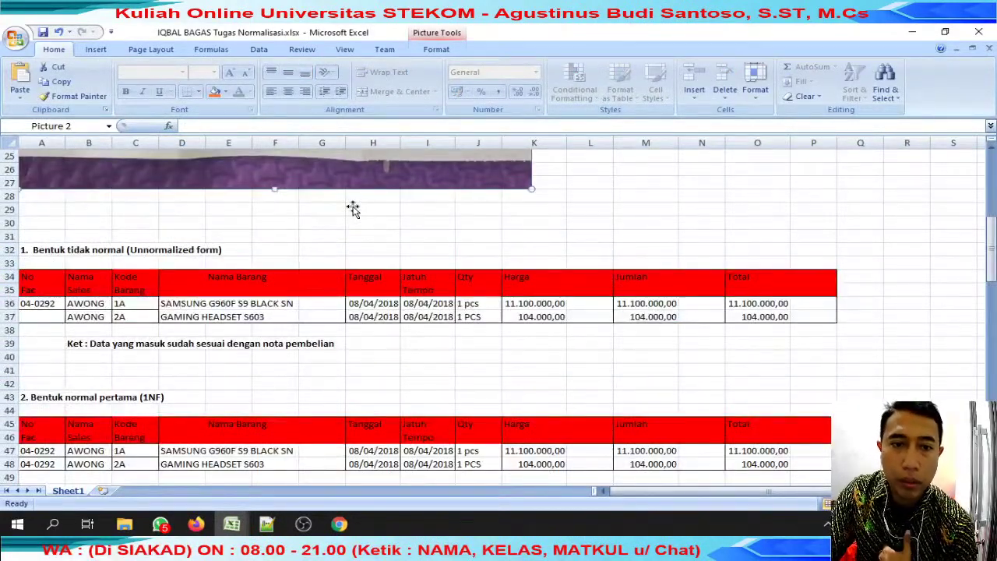
{"action": "scroll", "coordinate": [353, 208], "scroll_direction": "up", "scroll_amount": 5}
{"action": "scroll", "coordinate": [353, 209], "scroll_direction": "up", "scroll_amount": 3}
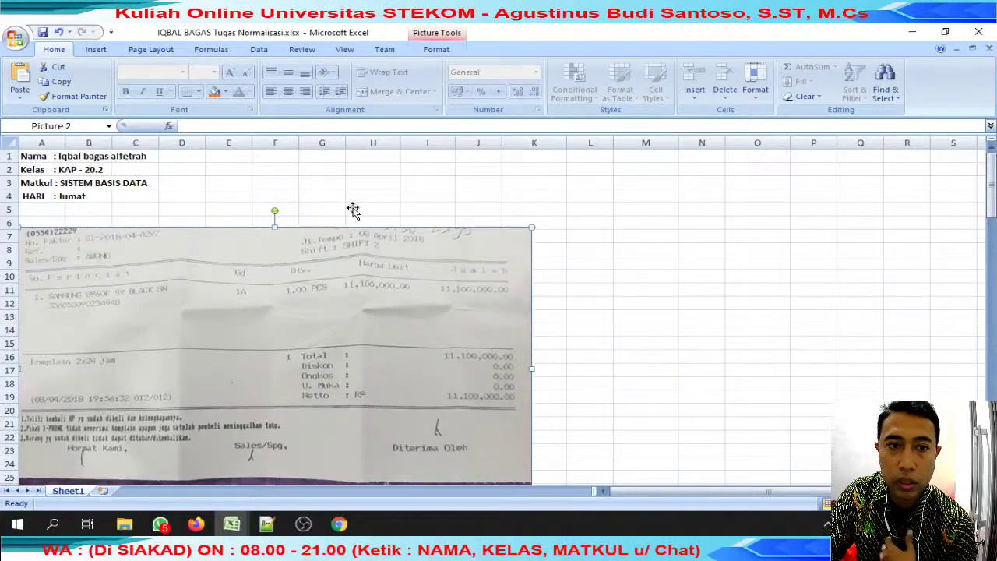
{"action": "scroll", "coordinate": [353, 205], "scroll_direction": "down", "scroll_amount": 8}
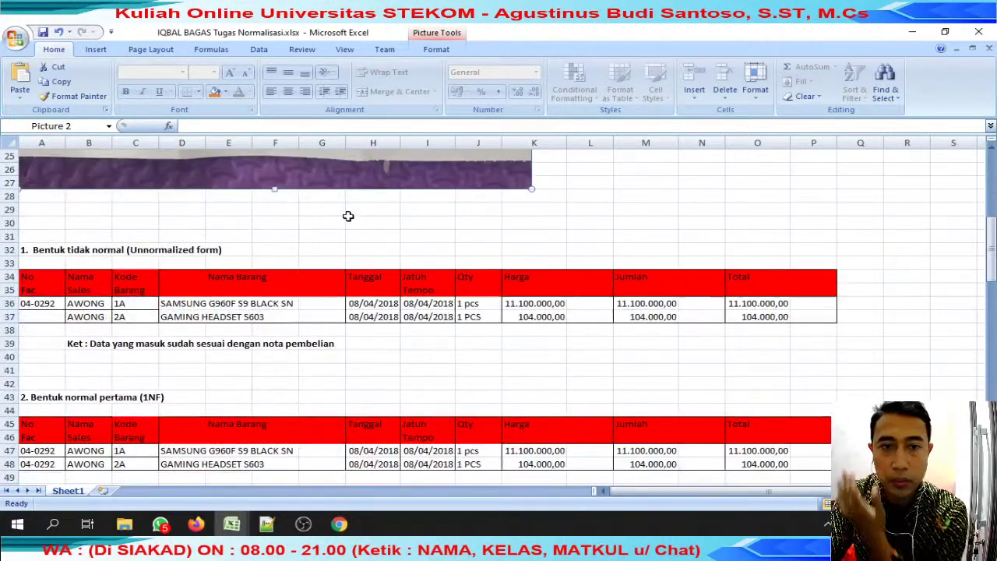
{"action": "scroll", "coordinate": [350, 216], "scroll_direction": "down", "scroll_amount": 8}
{"action": "scroll", "coordinate": [345, 223], "scroll_direction": "up", "scroll_amount": 4}
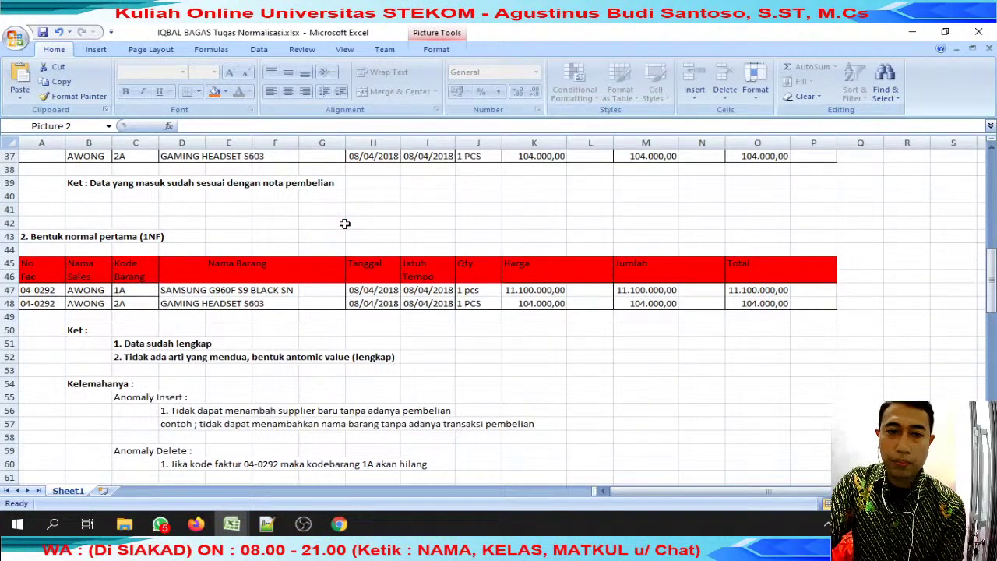
{"action": "scroll", "coordinate": [356, 337], "scroll_direction": "down", "scroll_amount": 3}
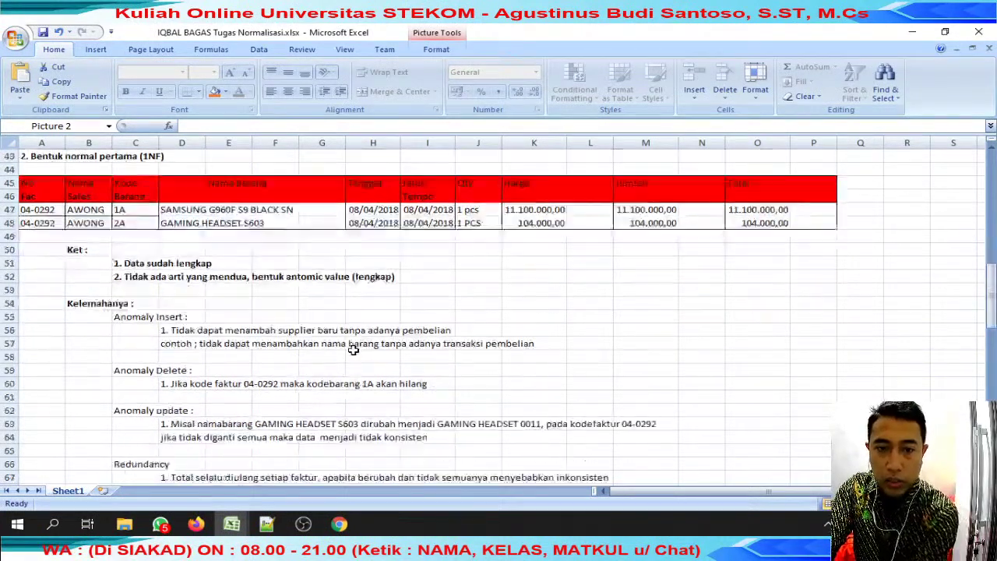
Scroll through the 1NF, 2NF and 3NF tables, checking the 2NF Nama header.
{"action": "left_click", "coordinate": [228, 332]}
{"action": "left_click", "coordinate": [374, 355]}
{"action": "scroll", "coordinate": [374, 353], "scroll_direction": "down", "scroll_amount": 4}
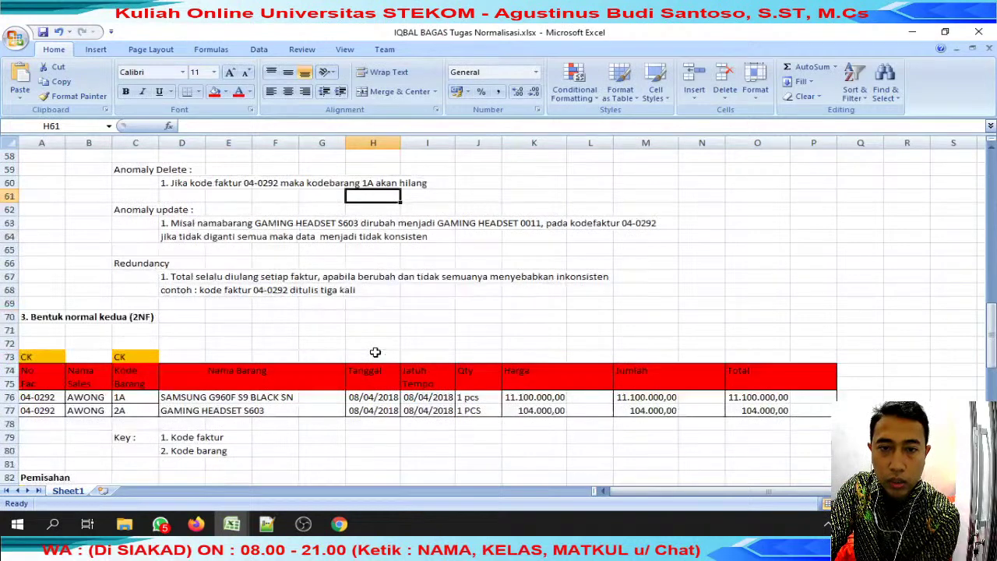
{"action": "scroll", "coordinate": [374, 352], "scroll_direction": "down", "scroll_amount": 4}
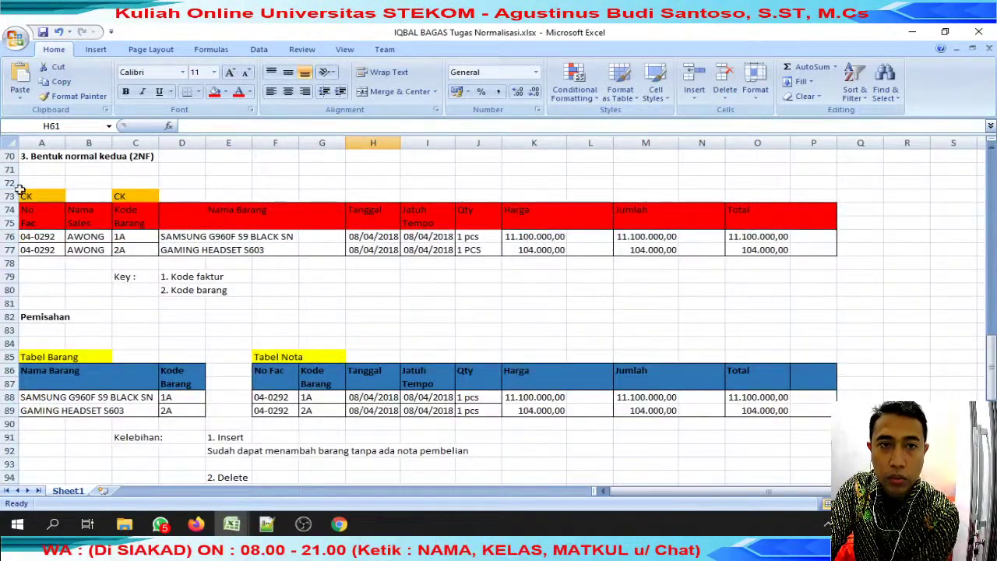
{"action": "left_click", "coordinate": [89, 210]}
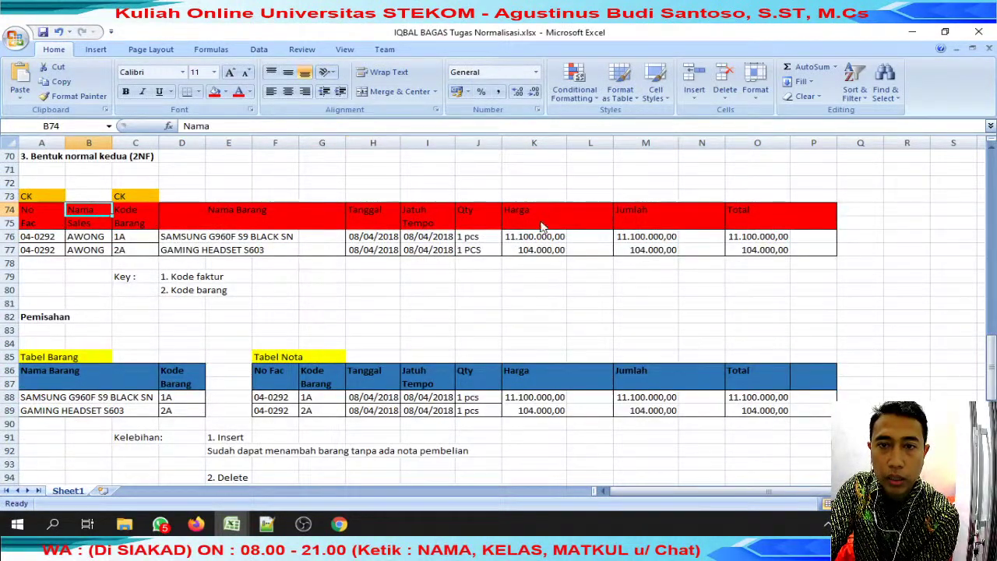
{"action": "scroll", "coordinate": [537, 187], "scroll_direction": "up", "scroll_amount": 20}
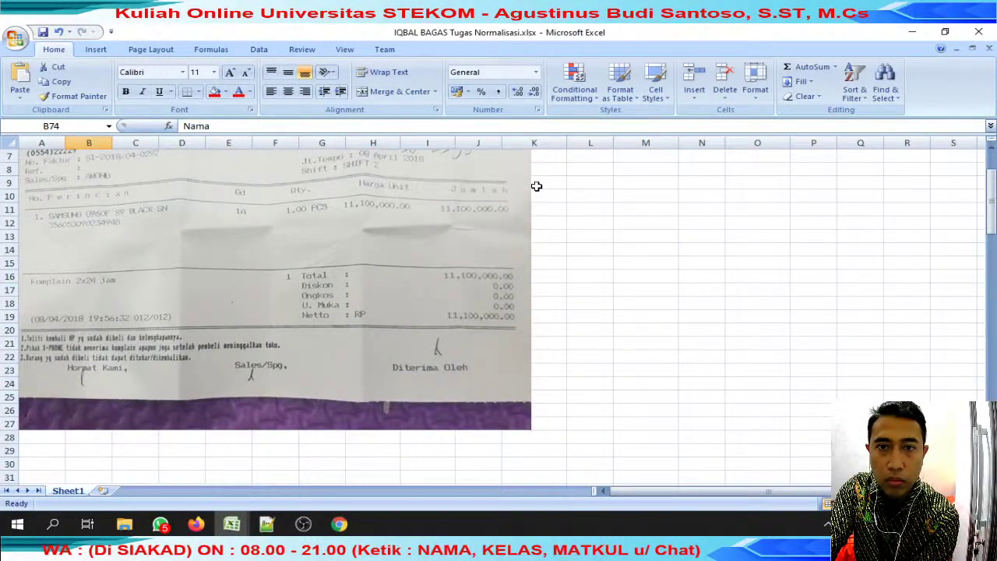
{"action": "scroll", "coordinate": [537, 187], "scroll_direction": "down", "scroll_amount": 20}
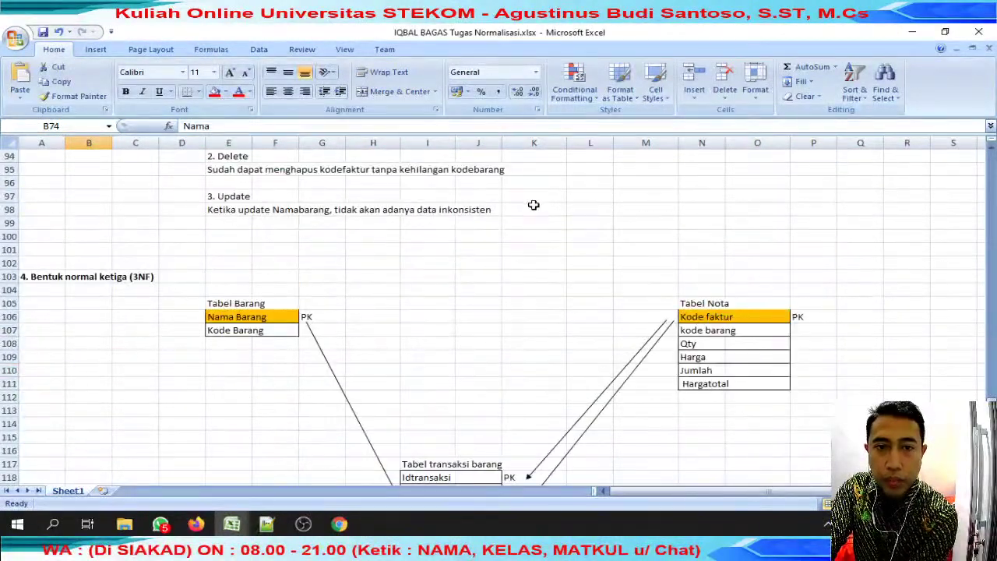
{"action": "scroll", "coordinate": [534, 204], "scroll_direction": "down", "scroll_amount": 5}
{"action": "scroll", "coordinate": [534, 205], "scroll_direction": "up", "scroll_amount": 6}
{"action": "scroll", "coordinate": [534, 207], "scroll_direction": "up", "scroll_amount": 13}
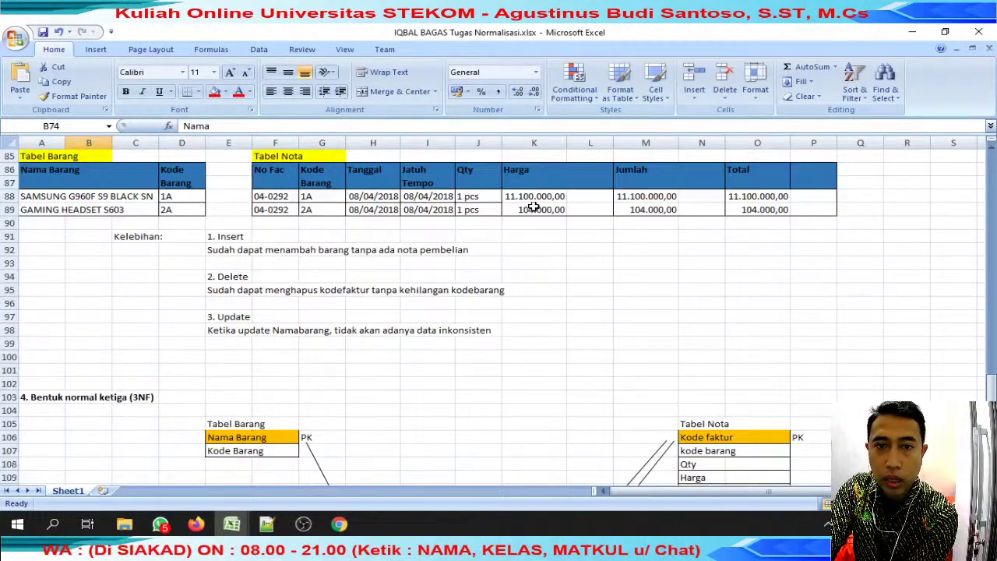
{"action": "scroll", "coordinate": [614, 214], "scroll_direction": "up", "scroll_amount": 15}
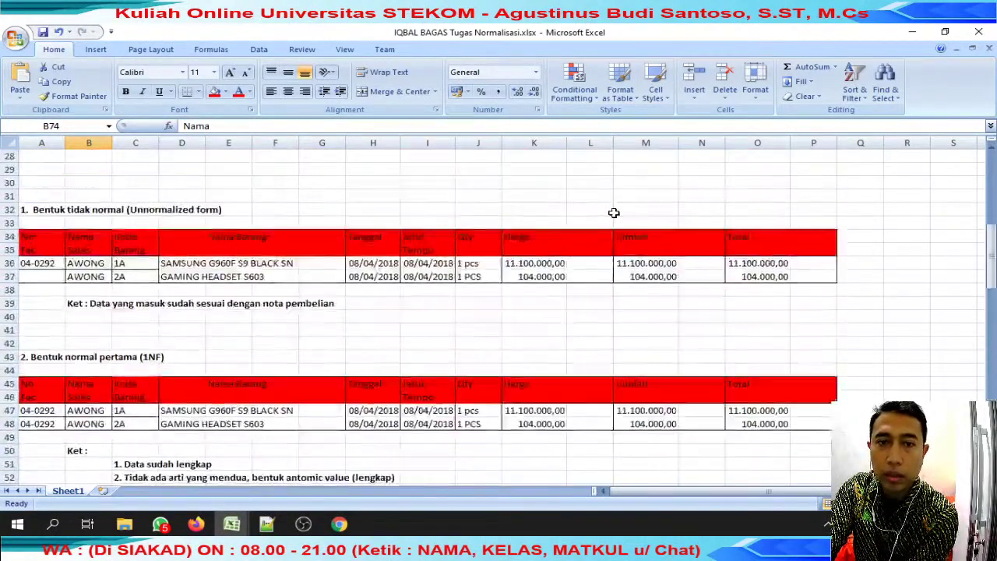
Close both student workbooks without saving, then reopen Tugas Normalisasi from review jumat and rescroll it.
{"action": "left_click", "coordinate": [975, 35]}
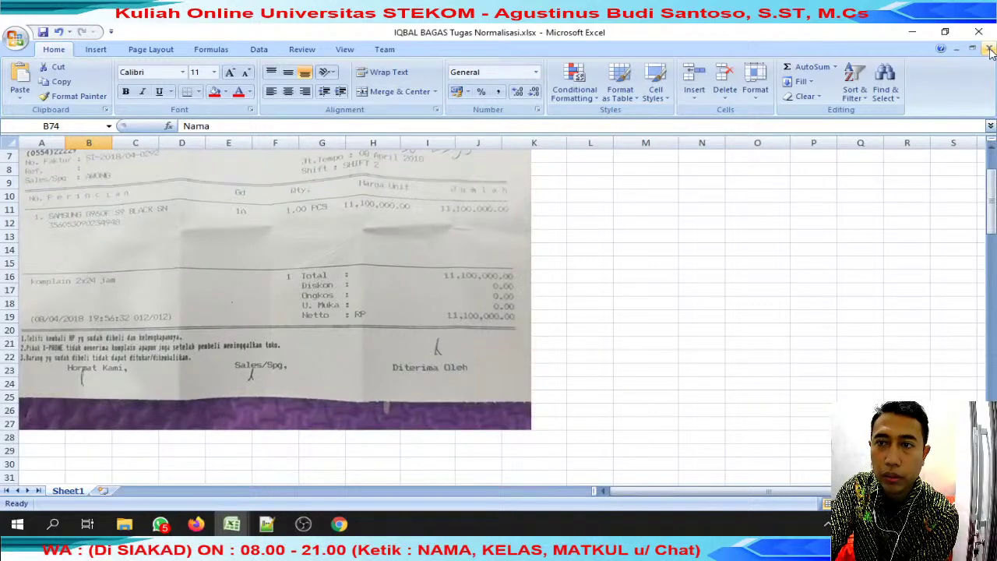
{"action": "left_click", "coordinate": [443, 309]}
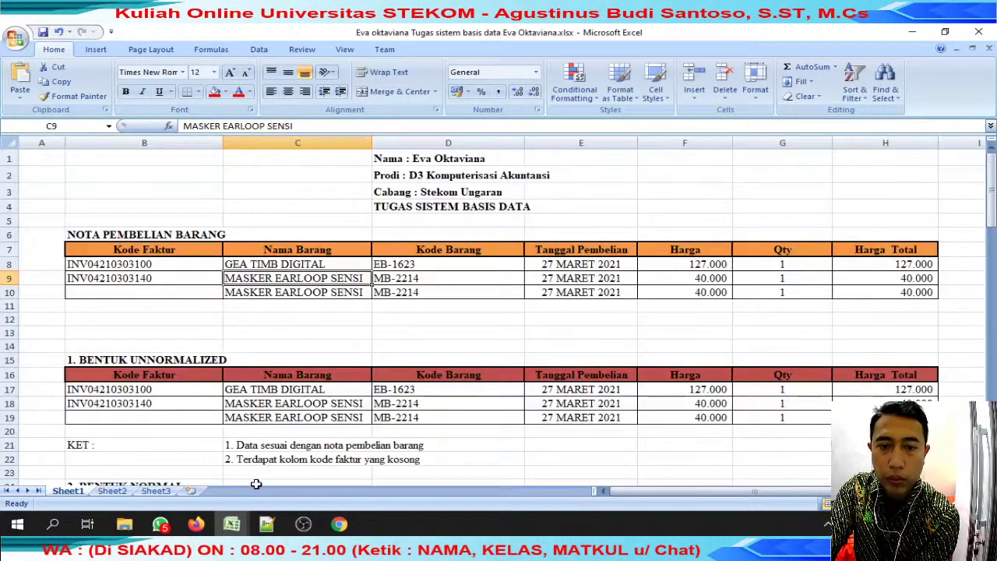
{"action": "left_click", "coordinate": [989, 49]}
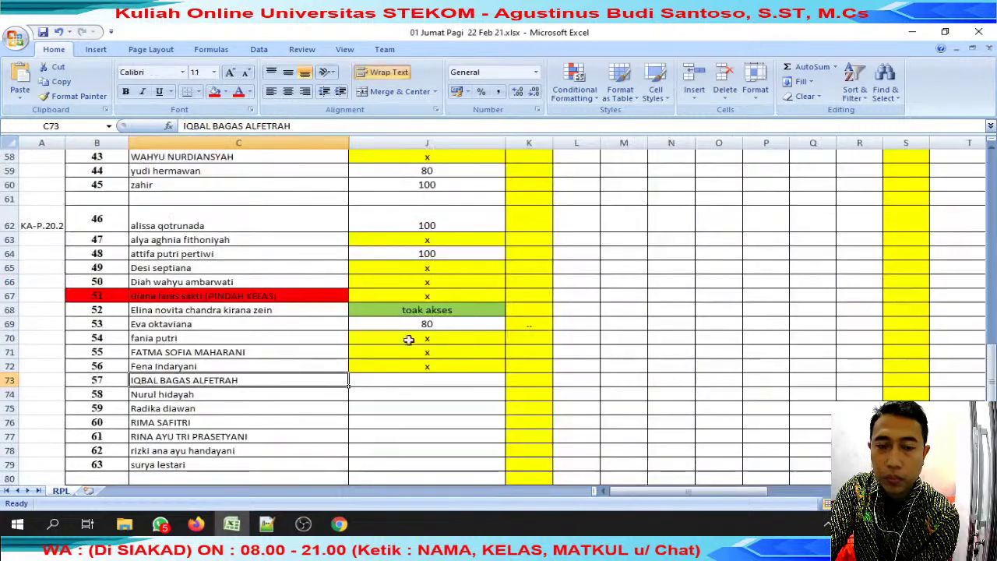
{"action": "mouse_move", "coordinate": [125, 524]}
{"action": "left_click", "coordinate": [231, 467]}
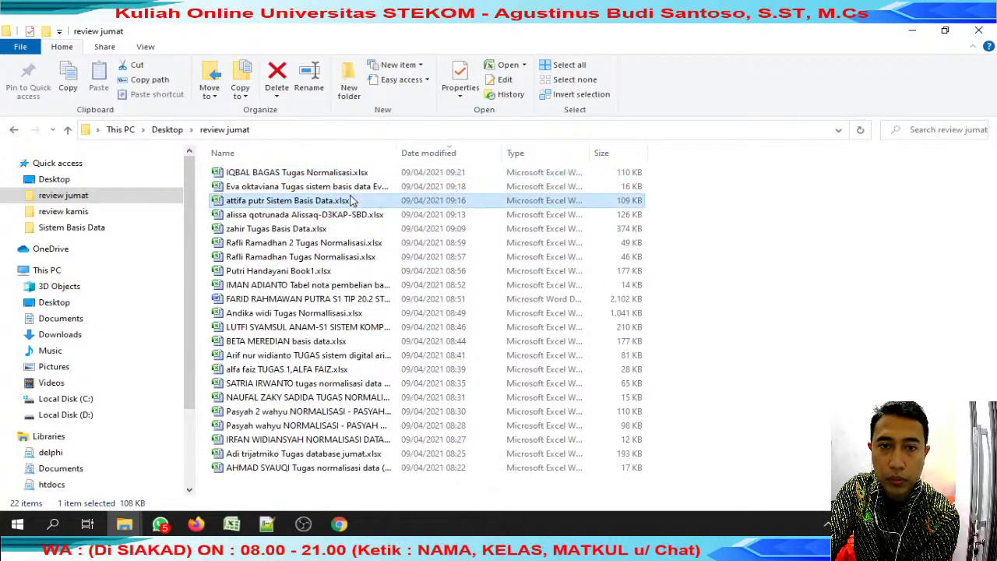
{"action": "double_click", "coordinate": [356, 173]}
{"action": "scroll", "coordinate": [356, 204], "scroll_direction": "down", "scroll_amount": 20}
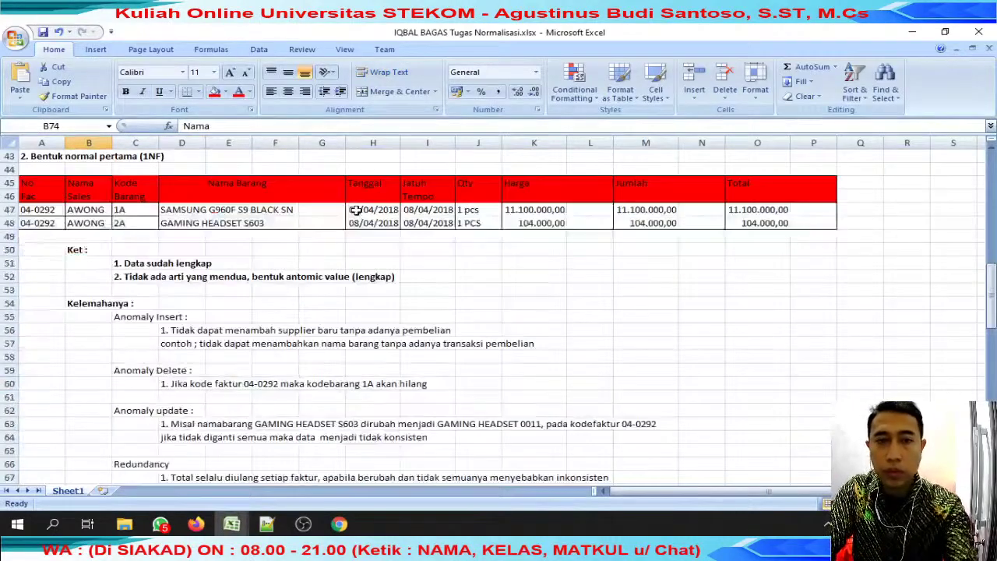
{"action": "scroll", "coordinate": [356, 209], "scroll_direction": "down", "scroll_amount": 3}
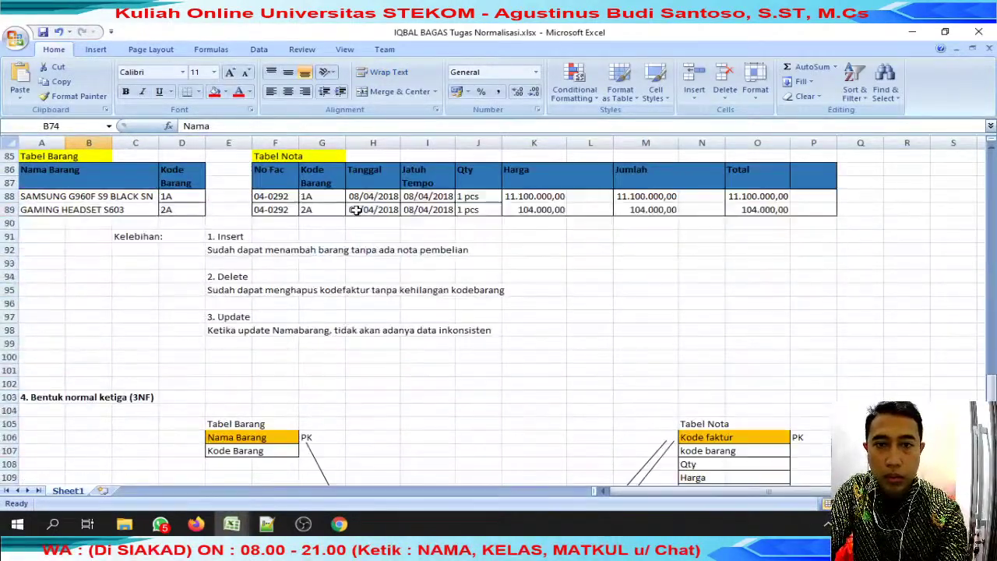
{"action": "scroll", "coordinate": [355, 211], "scroll_direction": "down", "scroll_amount": 6}
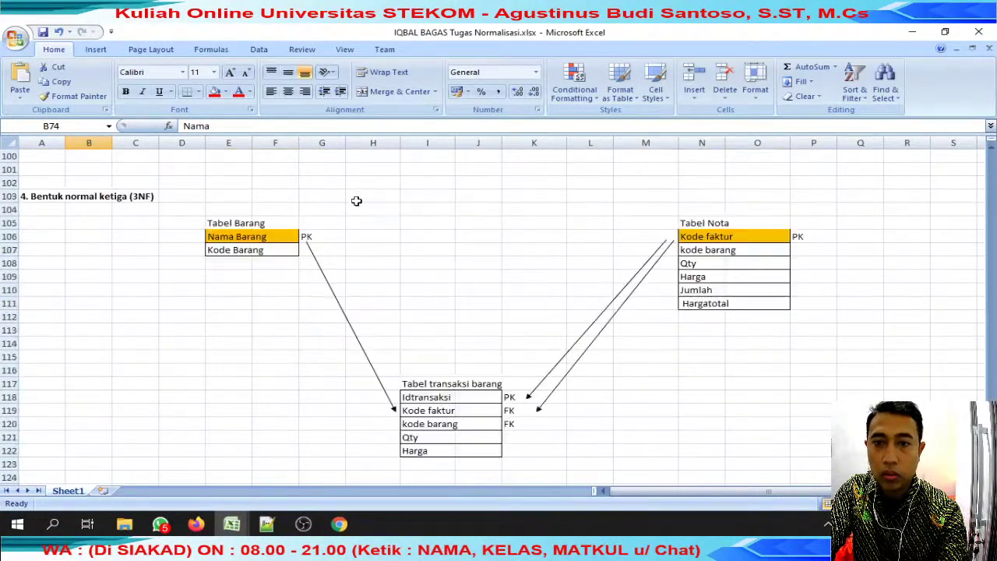
{"action": "scroll", "coordinate": [356, 179], "scroll_direction": "up", "scroll_amount": 20}
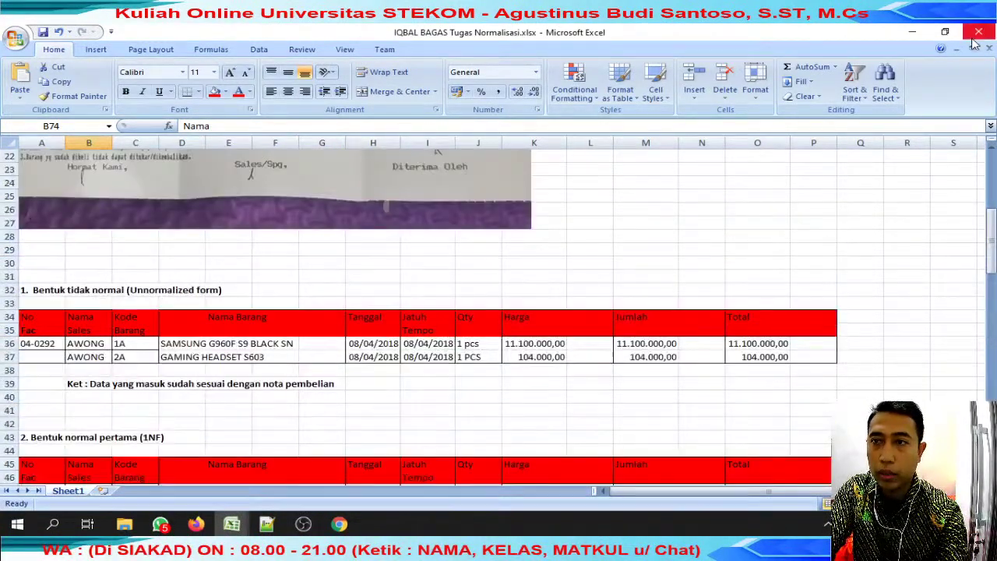
Close the student's workbook and give student 57 a score of 90 in J73.
{"action": "left_click", "coordinate": [990, 48]}
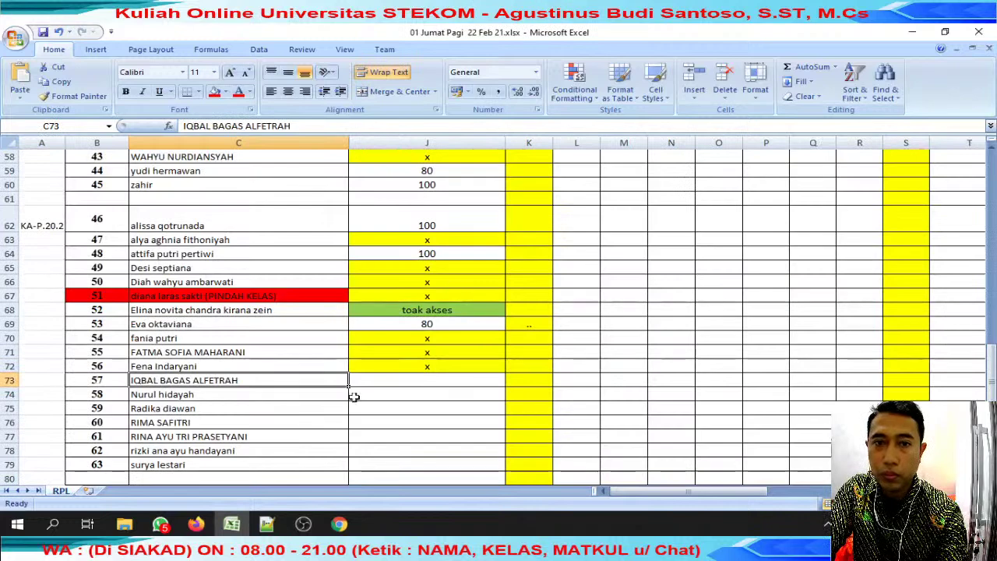
{"action": "left_click", "coordinate": [417, 371]}
{"action": "left_click", "coordinate": [419, 379]}
{"action": "type", "text": "90"}
{"action": "key", "text": "Return"}
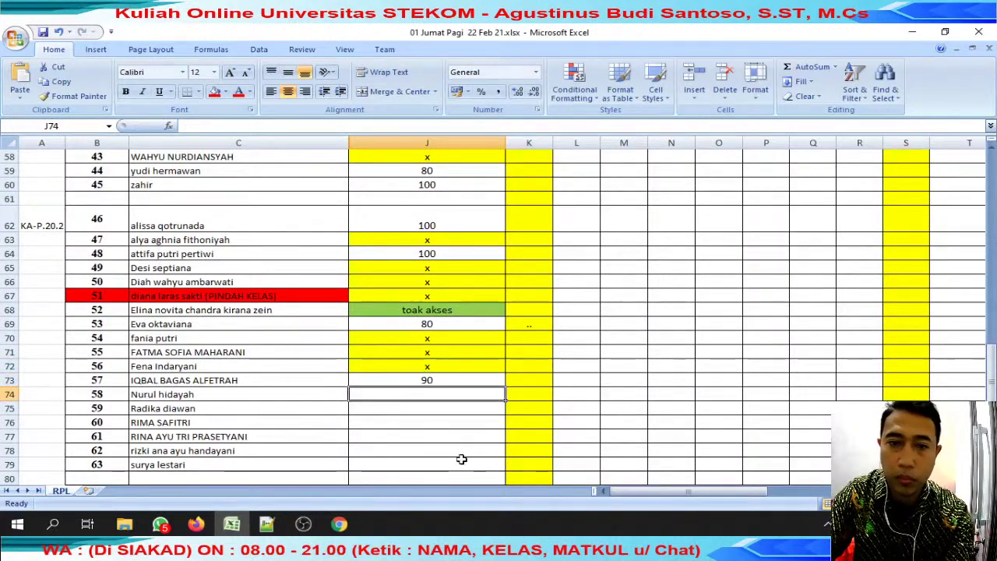
Copy the C74 student's name and find their submission chat in WhatsApp.
{"action": "left_click", "coordinate": [231, 394]}
{"action": "left_click_drag", "start_coordinate": [184, 125], "coordinate": [247, 125]}
{"action": "key", "text": "ctrl+c"}
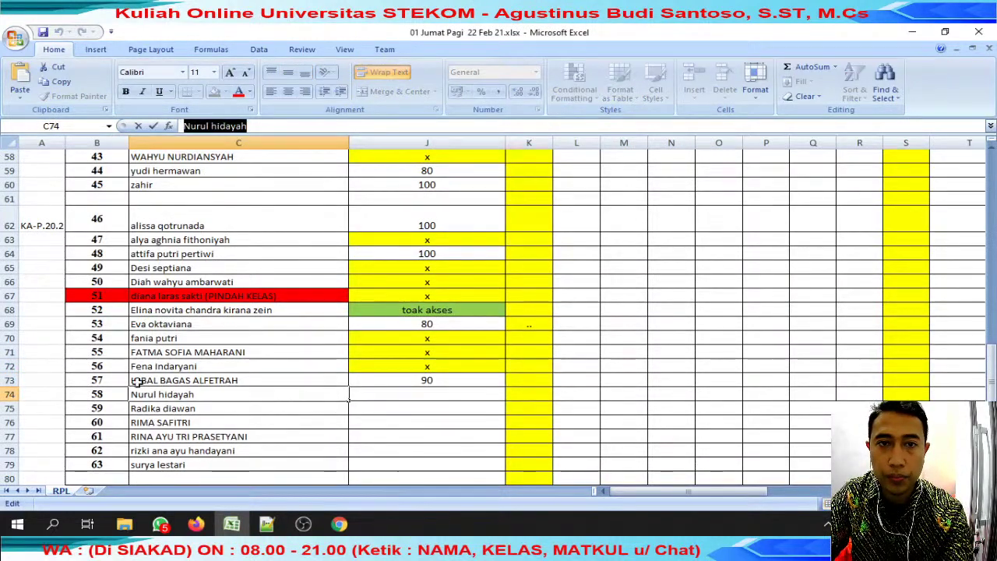
{"action": "key", "text": "alt+Tab"}
{"action": "key", "text": "ctrl+v"}
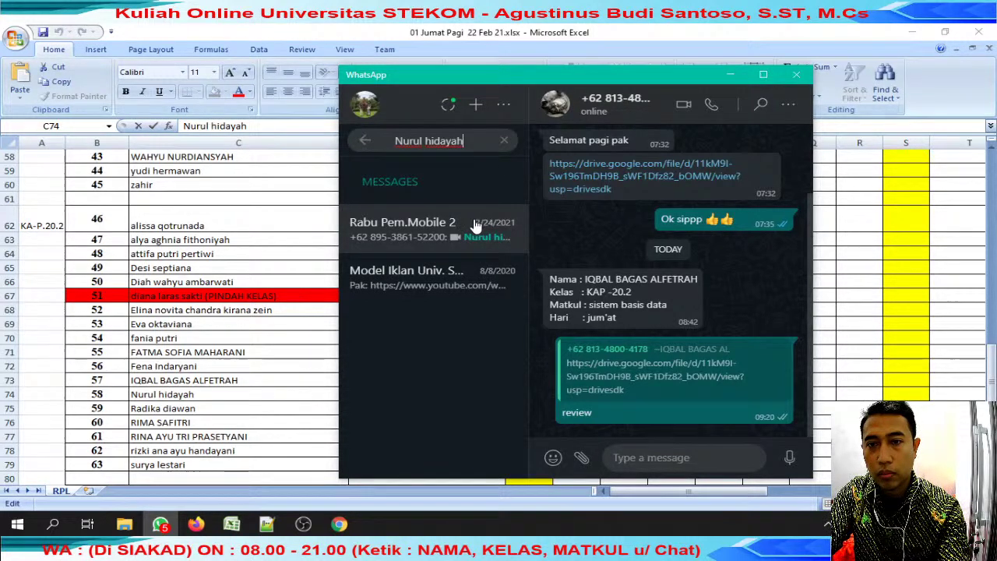
{"action": "left_click", "coordinate": [475, 224]}
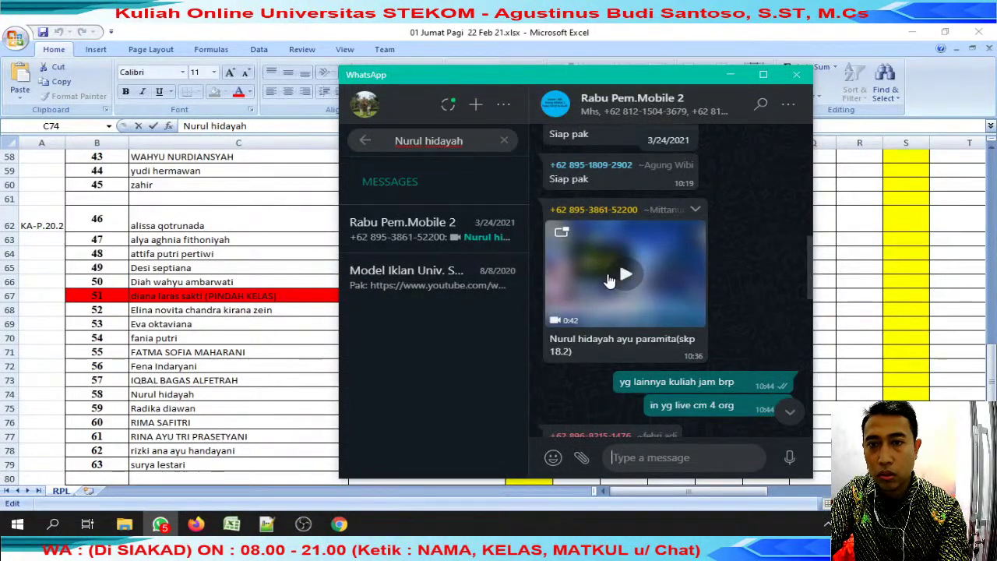
Copy the x from J72 and paste it into J74 for student 58.
{"action": "left_click", "coordinate": [81, 286]}
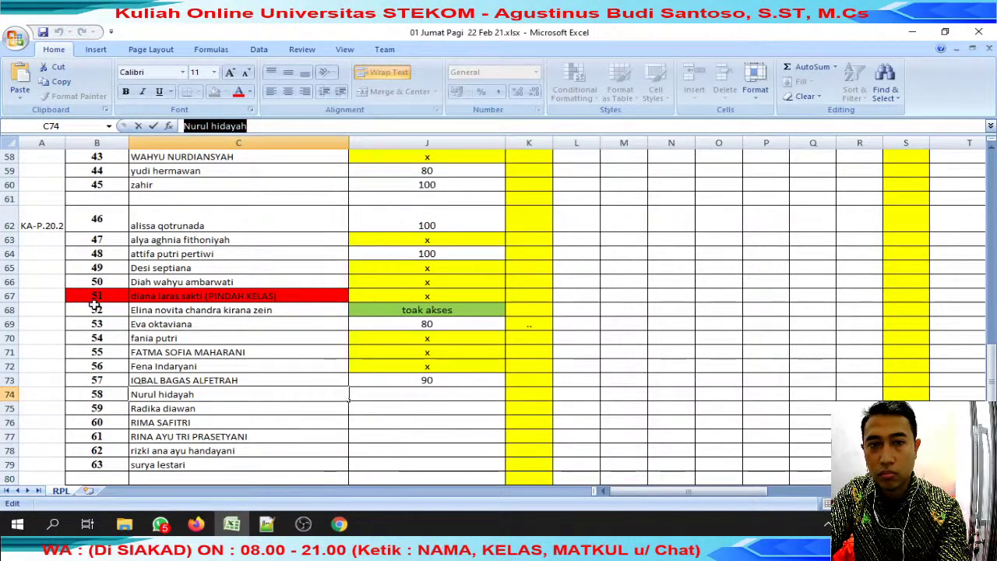
{"action": "left_click", "coordinate": [416, 371]}
{"action": "key", "text": "ctrl+c"}
{"action": "left_click", "coordinate": [418, 393]}
{"action": "key", "text": "ctrl+v"}
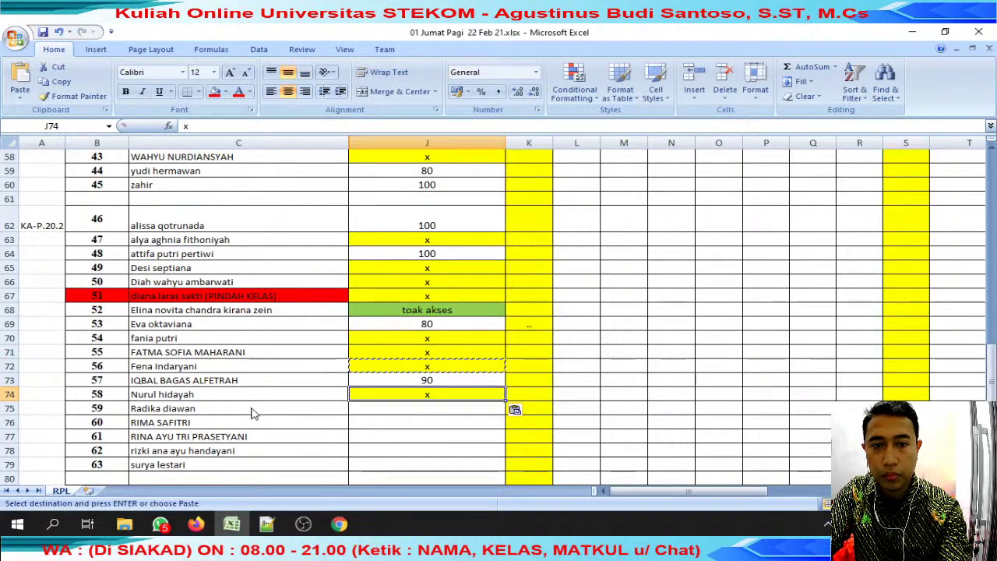
{"action": "left_click", "coordinate": [252, 409]}
Copy the student's name from the grading sheet and open their WhatsApp submission chat.
{"action": "left_click", "coordinate": [248, 126]}
{"action": "left_click_drag", "start_coordinate": [248, 126], "coordinate": [4, 140]}
{"action": "left_click", "coordinate": [160, 524]}
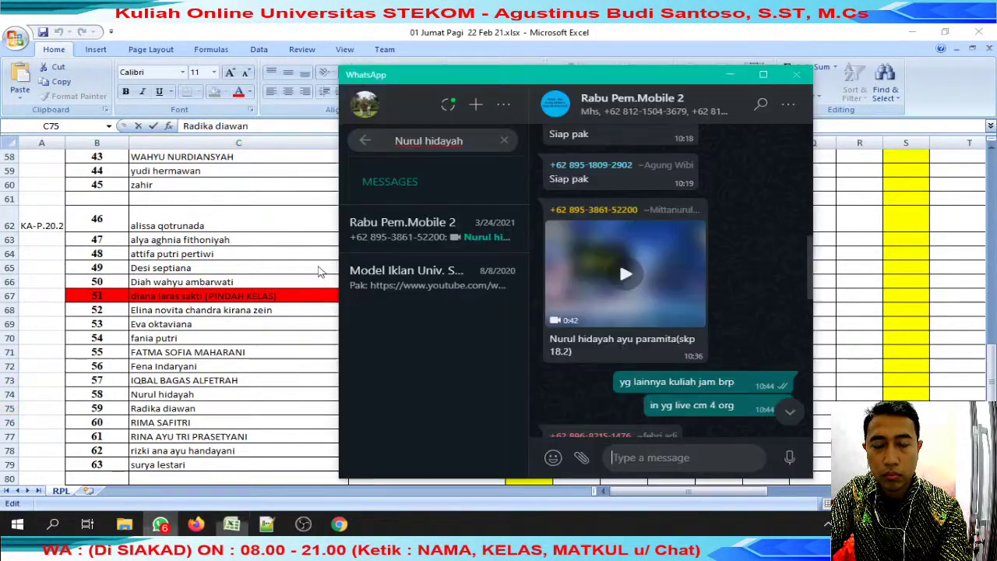
{"action": "left_click_drag", "start_coordinate": [467, 141], "coordinate": [351, 143]}
{"action": "key", "text": "ctrl+v"}
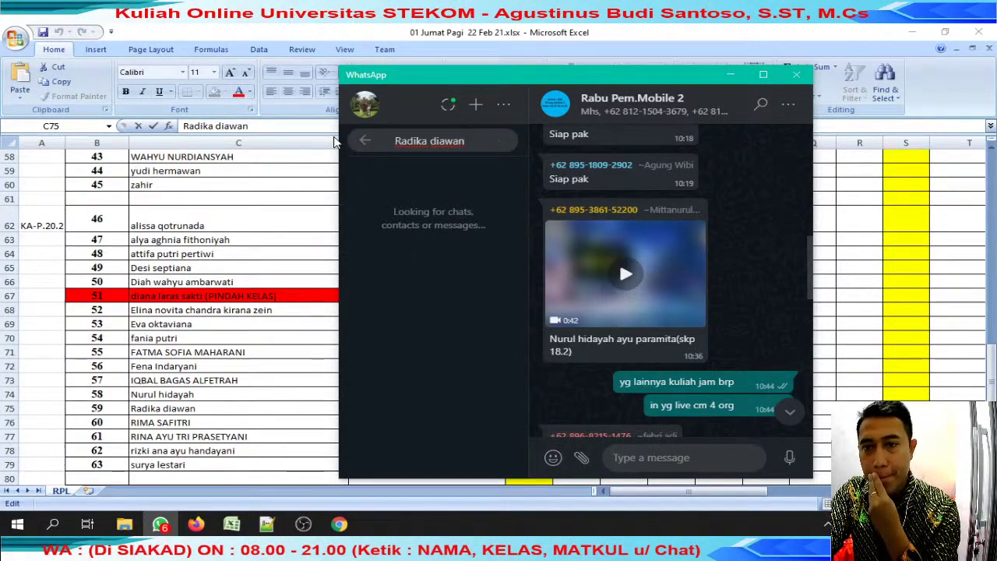
{"action": "left_click", "coordinate": [456, 234]}
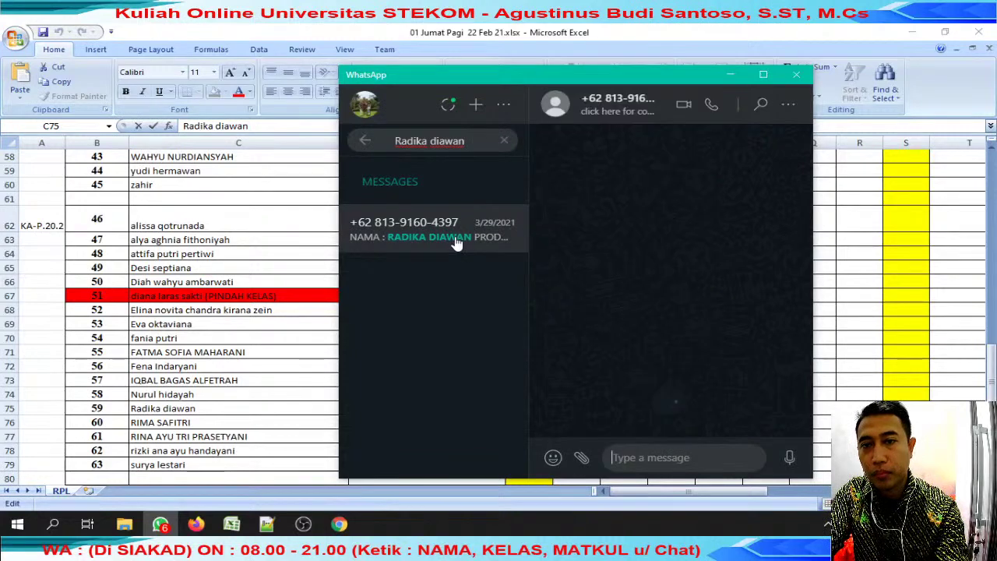
Reply 'review' to the submission message and open its Drive link in the browser.
{"action": "left_click", "coordinate": [768, 247]}
{"action": "left_click", "coordinate": [733, 291]}
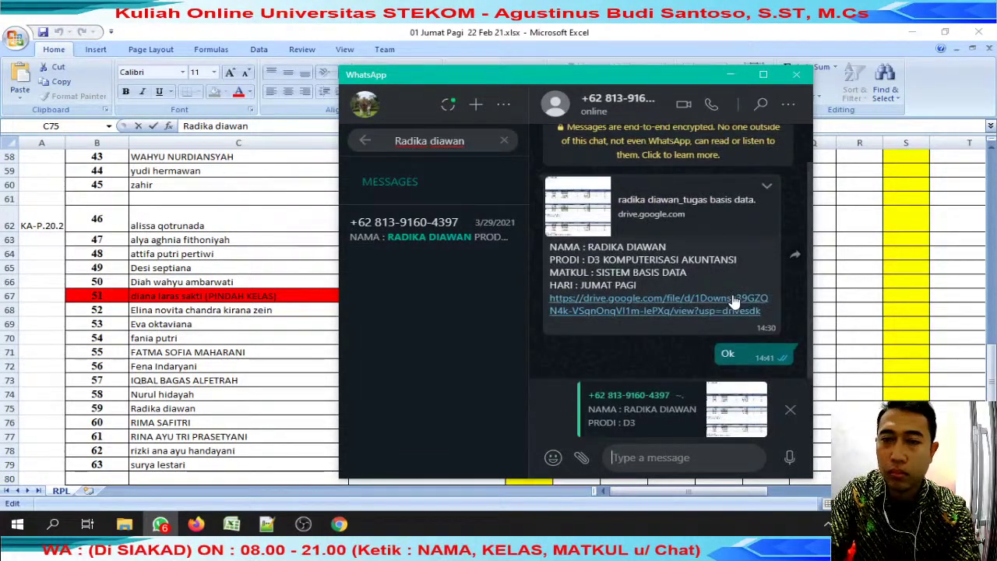
{"action": "type", "text": "review"}
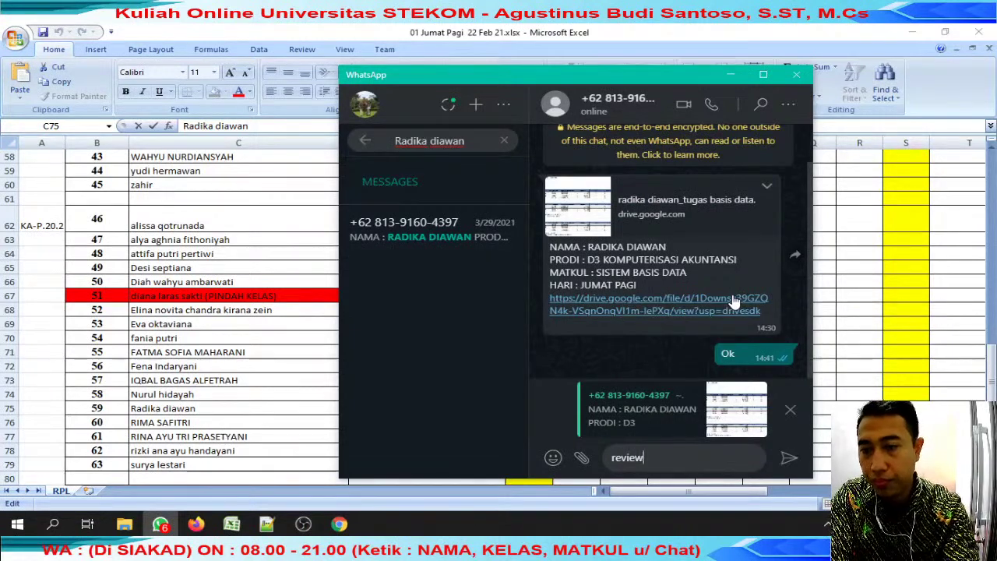
{"action": "key", "text": "Return"}
{"action": "left_click", "coordinate": [592, 250]}
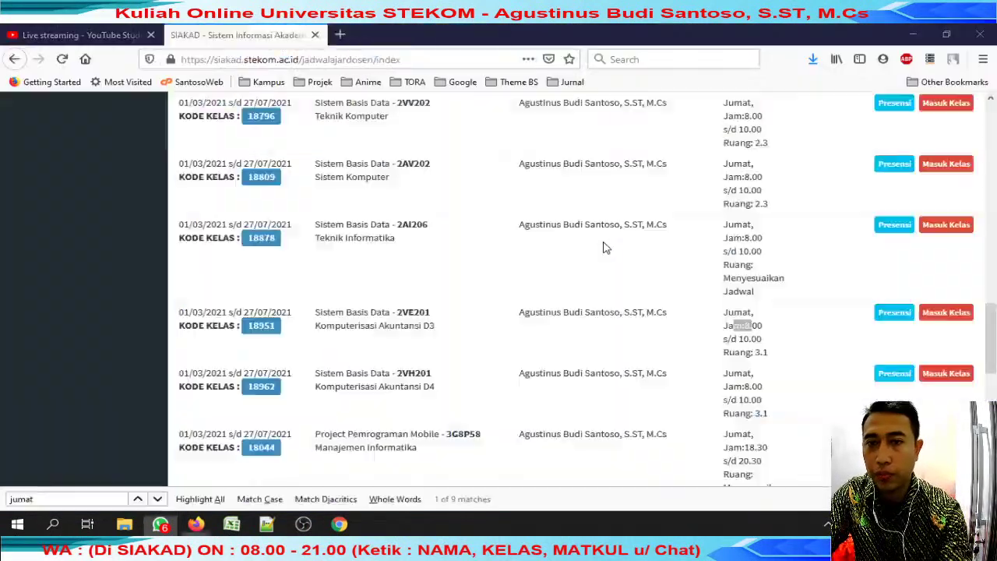
{"action": "left_click", "coordinate": [161, 525]}
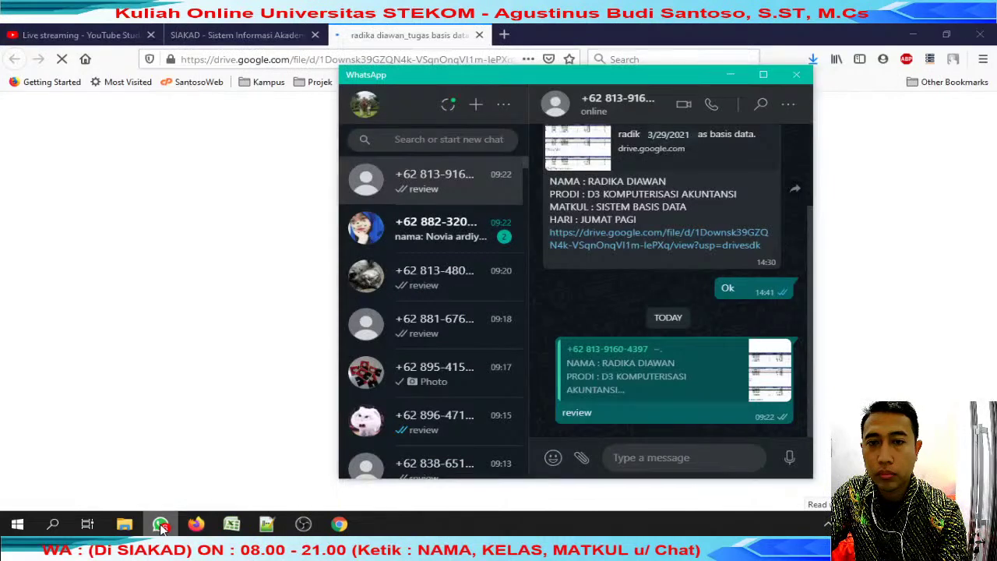
Download the assignment spreadsheet from Drive with the student's name prefixed to the file name.
{"action": "left_click", "coordinate": [160, 525]}
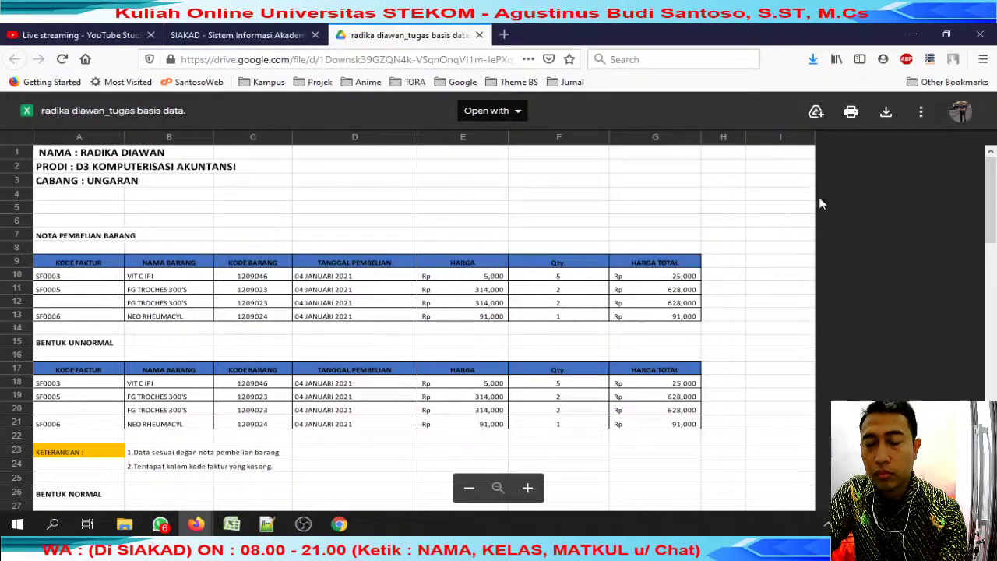
{"action": "left_click", "coordinate": [885, 114]}
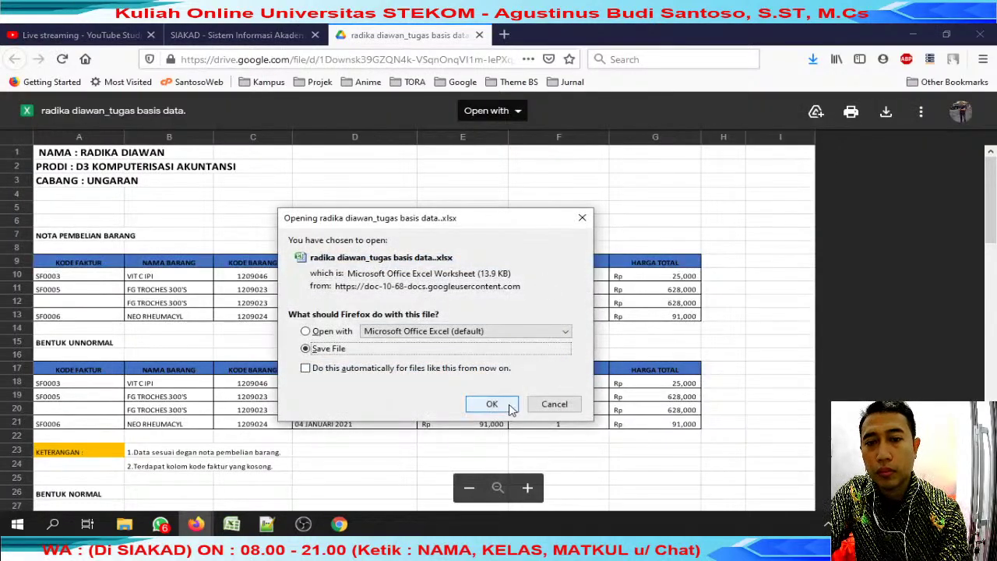
{"action": "left_click", "coordinate": [492, 404]}
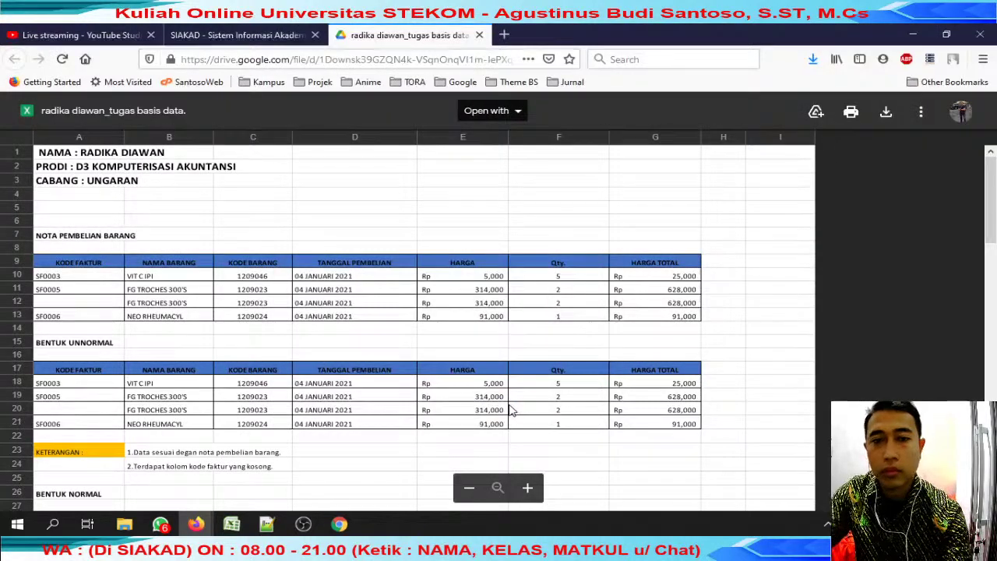
{"action": "key", "text": "Home"}
{"action": "key", "text": "Return"}
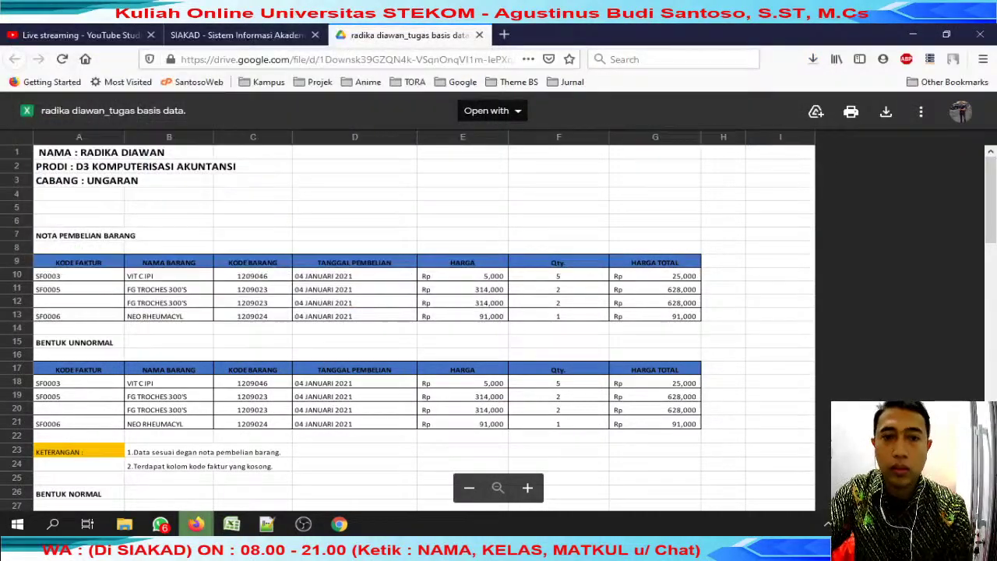
Close the Drive tab and open the downloaded workbook from the review jumat folder.
{"action": "left_click", "coordinate": [478, 36]}
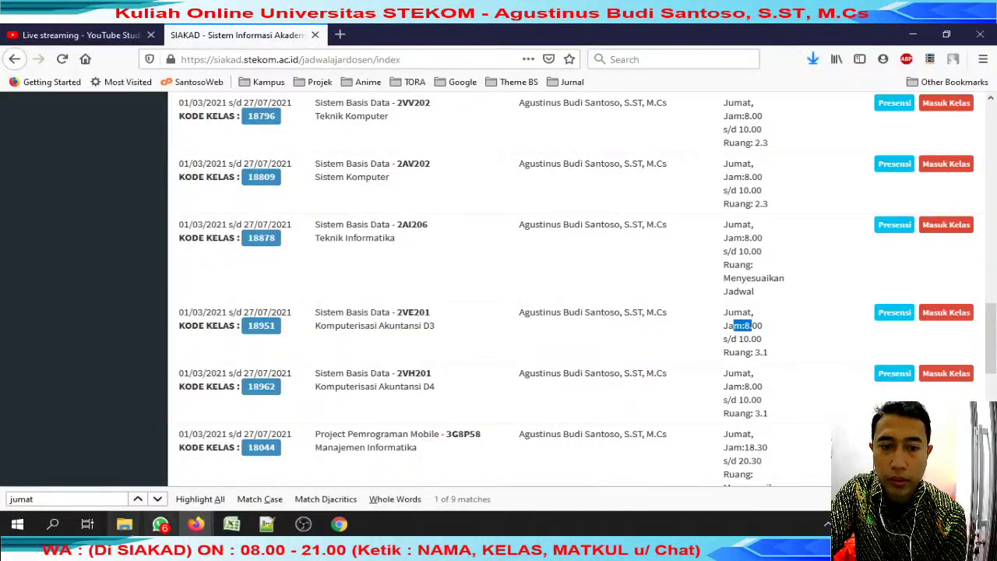
{"action": "mouse_move", "coordinate": [124, 524]}
{"action": "left_click", "coordinate": [234, 444]}
{"action": "key", "text": "alt+Tab"}
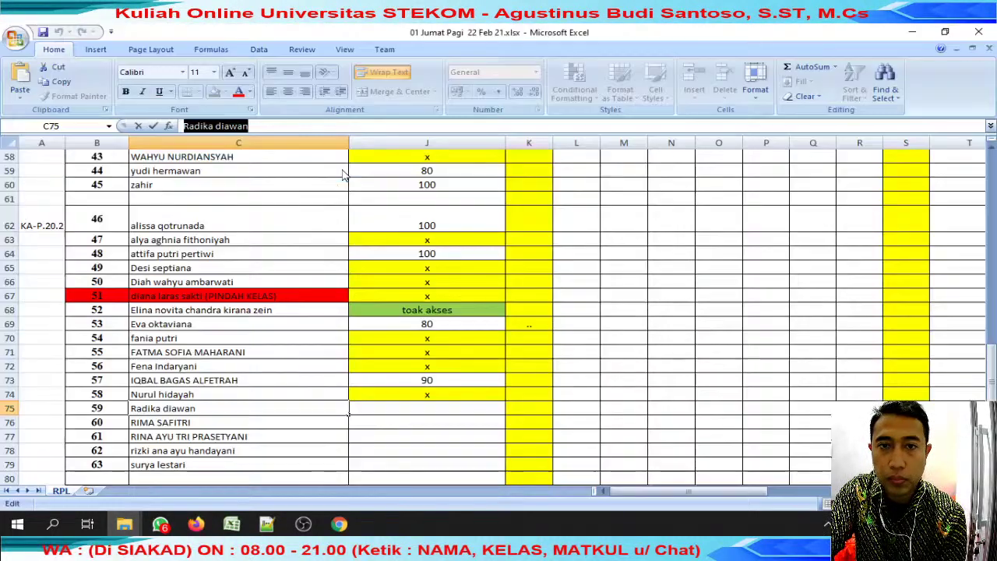
Scroll through the first submitted workbook's normalization tables.
{"action": "left_click", "coordinate": [326, 211]}
{"action": "scroll", "coordinate": [327, 214], "scroll_direction": "down", "scroll_amount": 20}
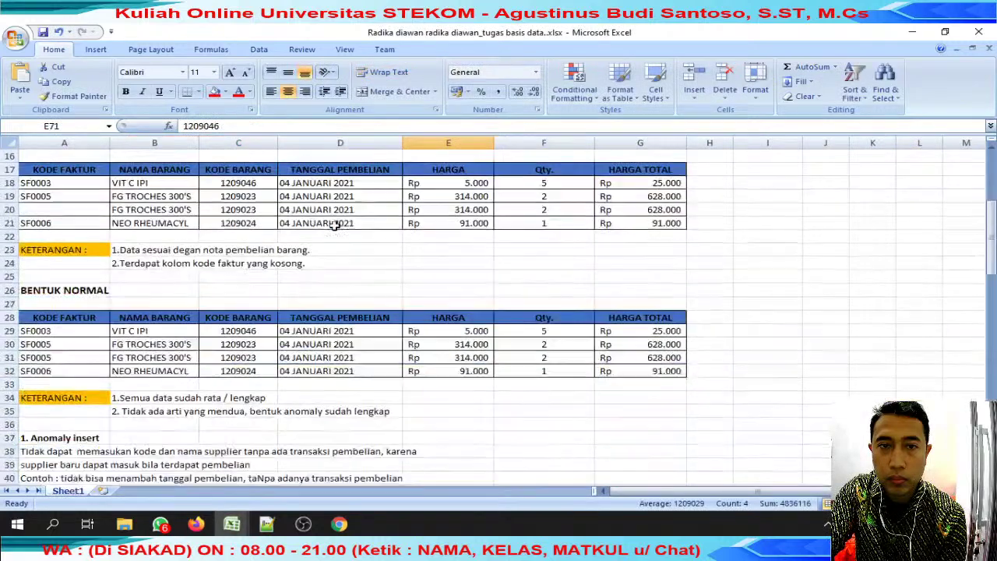
{"action": "scroll", "coordinate": [332, 227], "scroll_direction": "up", "scroll_amount": 14}
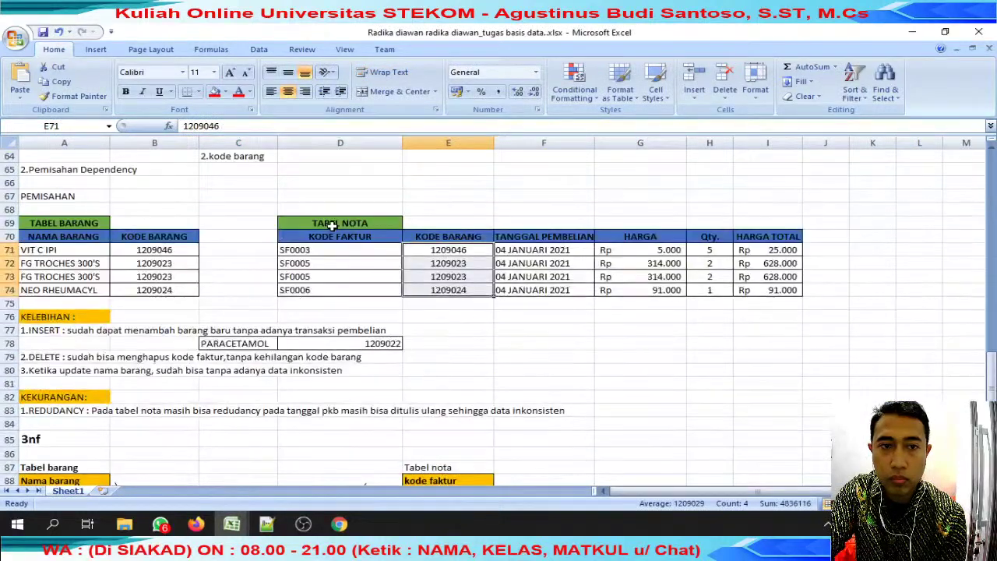
{"action": "scroll", "coordinate": [333, 225], "scroll_direction": "up", "scroll_amount": 14}
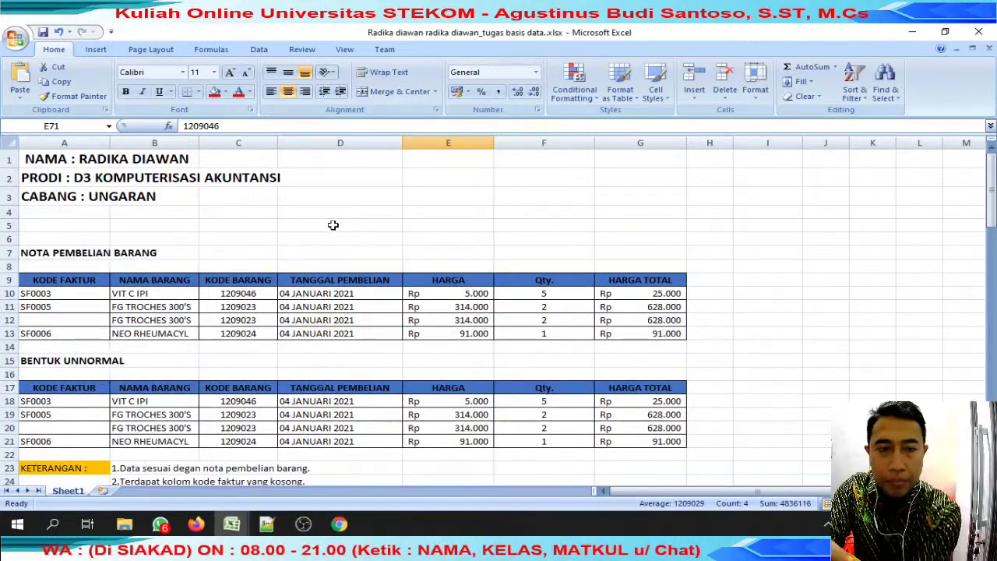
{"action": "scroll", "coordinate": [332, 224], "scroll_direction": "down", "scroll_amount": 5}
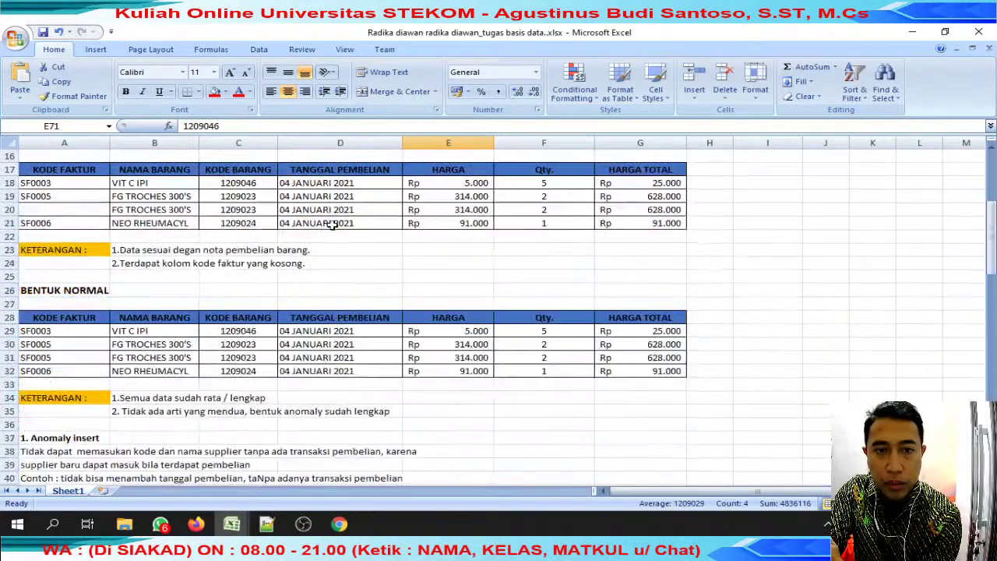
{"action": "scroll", "coordinate": [333, 224], "scroll_direction": "down", "scroll_amount": 4}
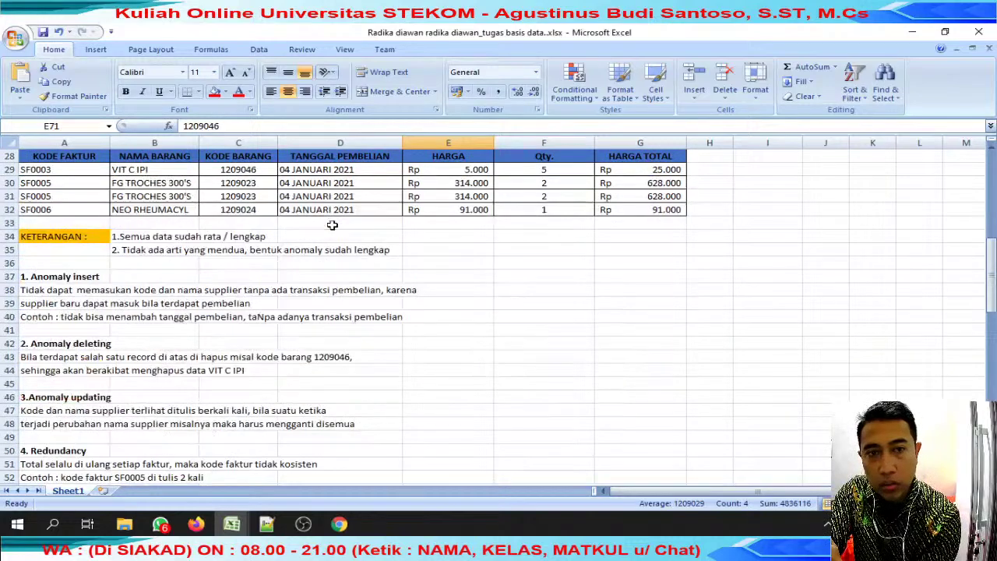
{"action": "scroll", "coordinate": [332, 224], "scroll_direction": "down", "scroll_amount": 4}
{"action": "scroll", "coordinate": [333, 224], "scroll_direction": "up", "scroll_amount": 7}
{"action": "scroll", "coordinate": [332, 225], "scroll_direction": "down", "scroll_amount": 9}
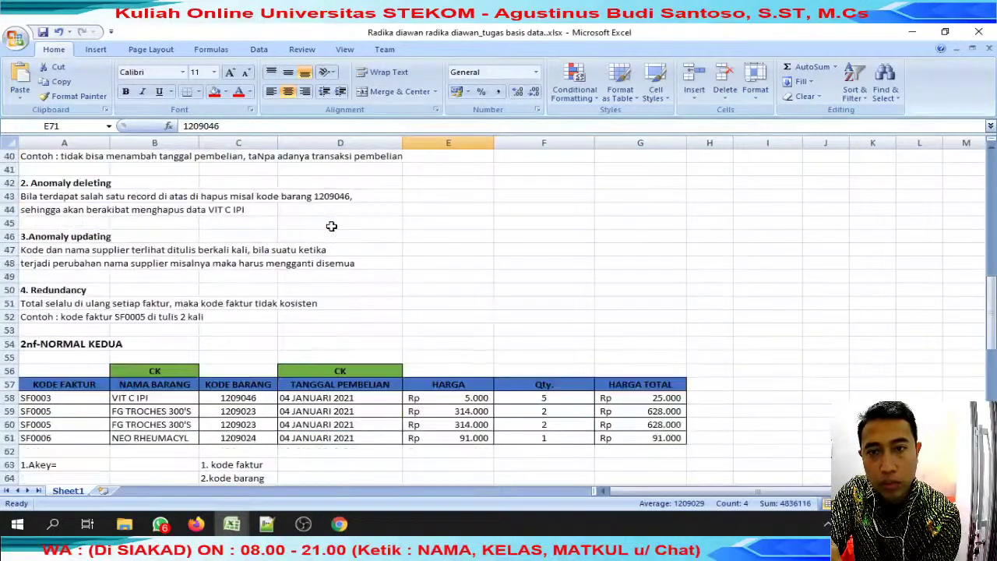
{"action": "scroll", "coordinate": [331, 226], "scroll_direction": "down", "scroll_amount": 1}
{"action": "scroll", "coordinate": [331, 226], "scroll_direction": "down", "scroll_amount": 2}
{"action": "scroll", "coordinate": [331, 226], "scroll_direction": "down", "scroll_amount": 2}
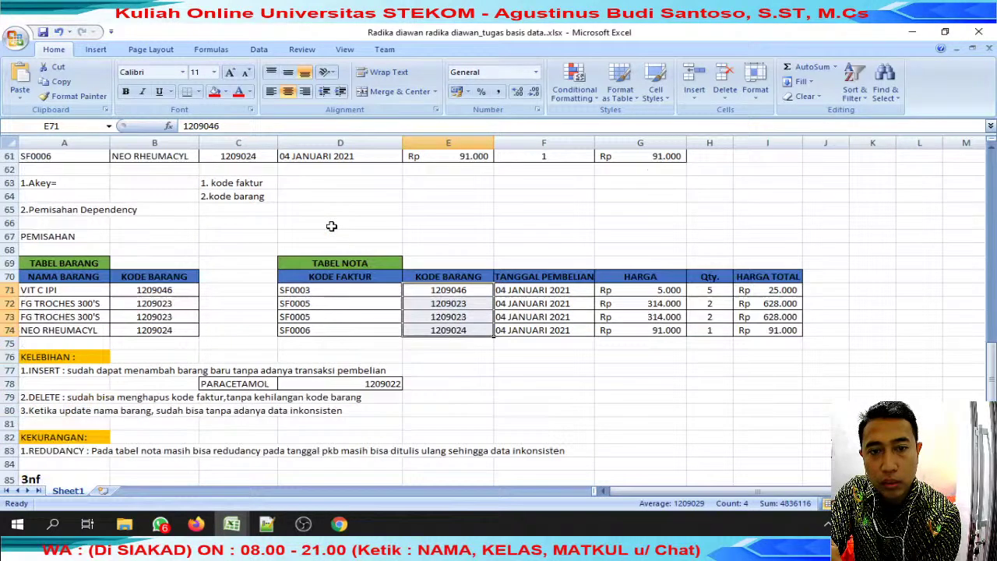
{"action": "scroll", "coordinate": [331, 226], "scroll_direction": "down", "scroll_amount": 5}
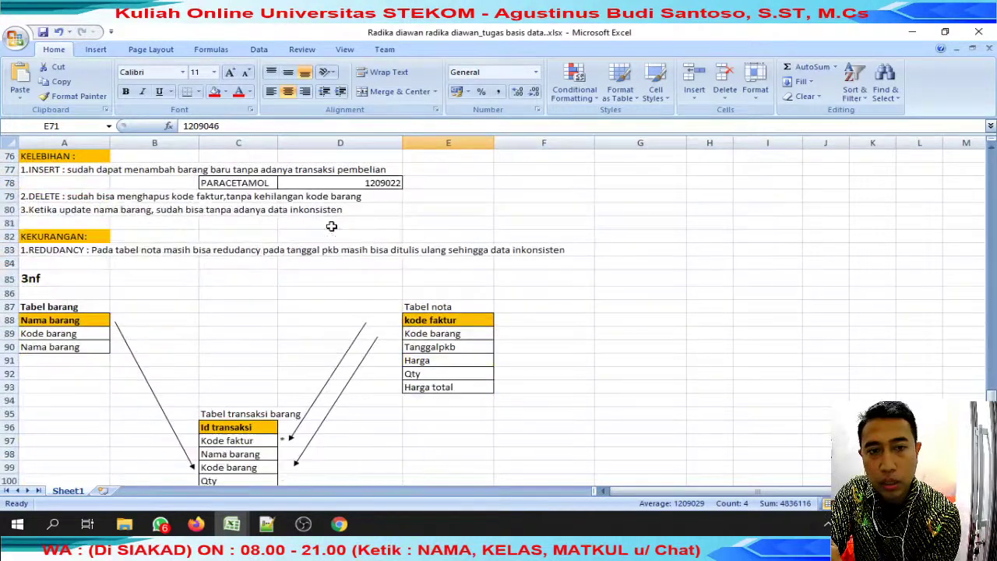
{"action": "scroll", "coordinate": [331, 226], "scroll_direction": "up", "scroll_amount": 3}
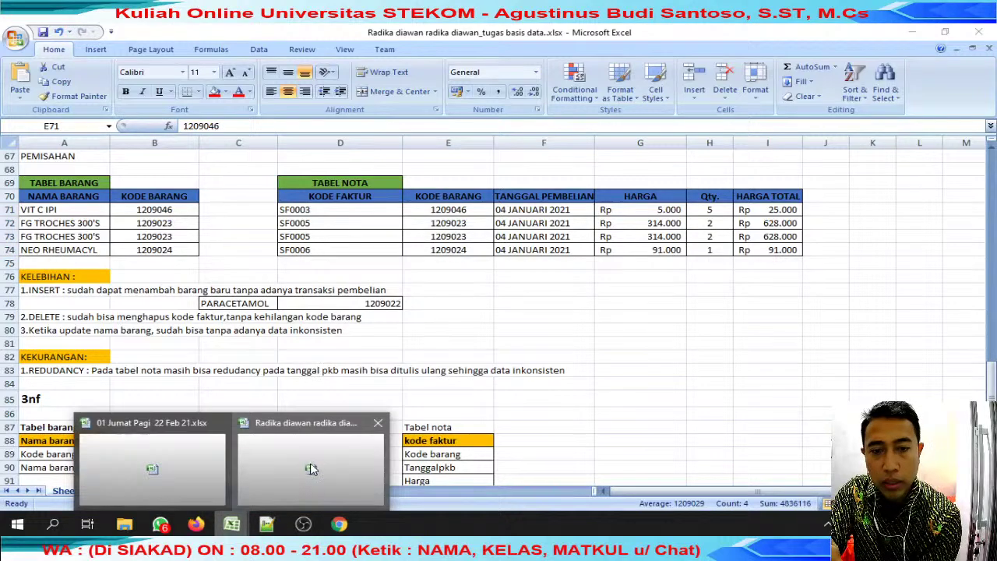
Check the grading workbook, then open another submission from the review jumat folder and scroll it.
{"action": "mouse_move", "coordinate": [231, 524]}
{"action": "left_click", "coordinate": [144, 460]}
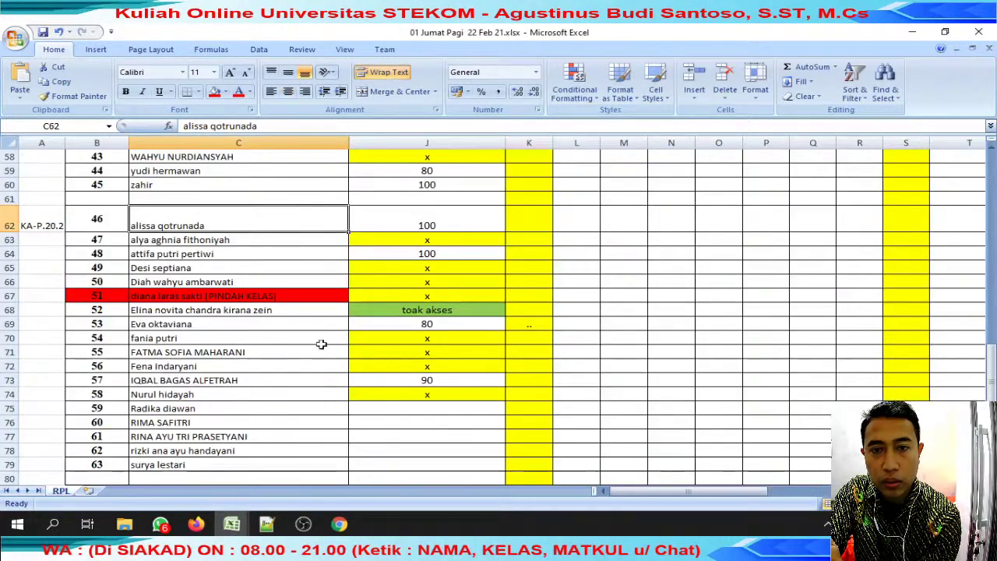
{"action": "scroll", "coordinate": [352, 312], "scroll_direction": "up", "scroll_amount": 13}
{"action": "scroll", "coordinate": [354, 311], "scroll_direction": "down", "scroll_amount": 4}
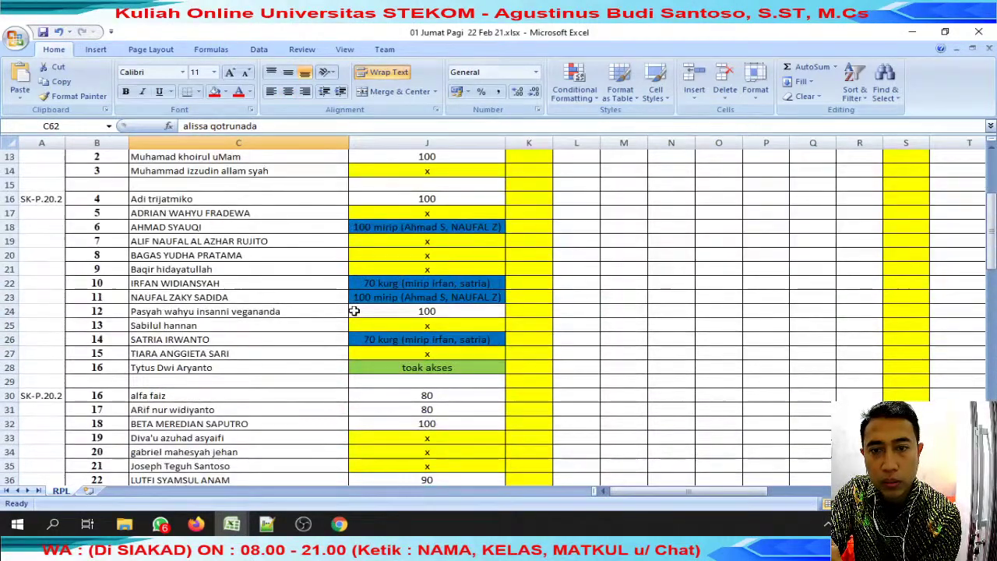
{"action": "mouse_move", "coordinate": [124, 523]}
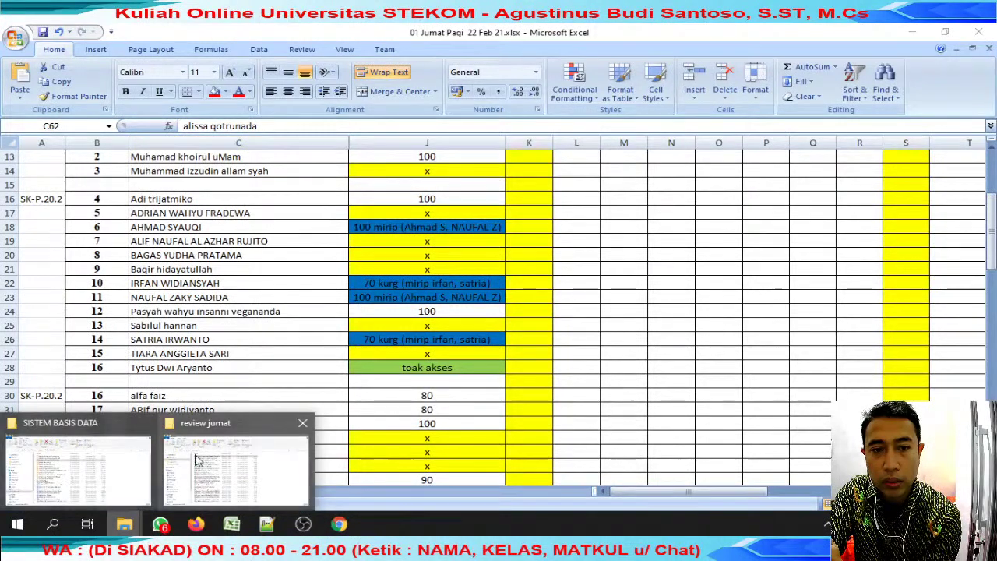
{"action": "left_click", "coordinate": [200, 463]}
{"action": "double_click", "coordinate": [267, 481]}
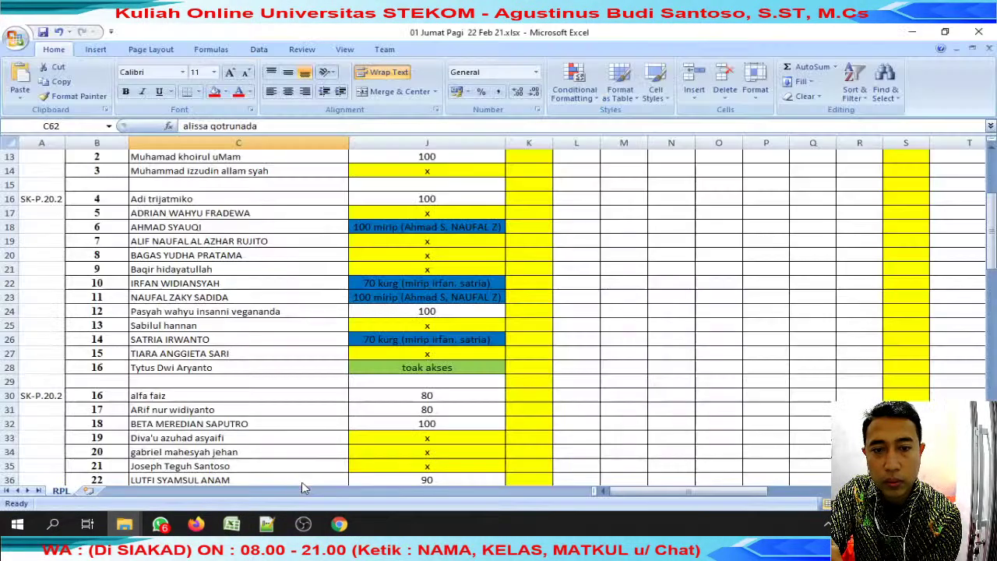
{"action": "scroll", "coordinate": [302, 330], "scroll_direction": "up", "scroll_amount": 20}
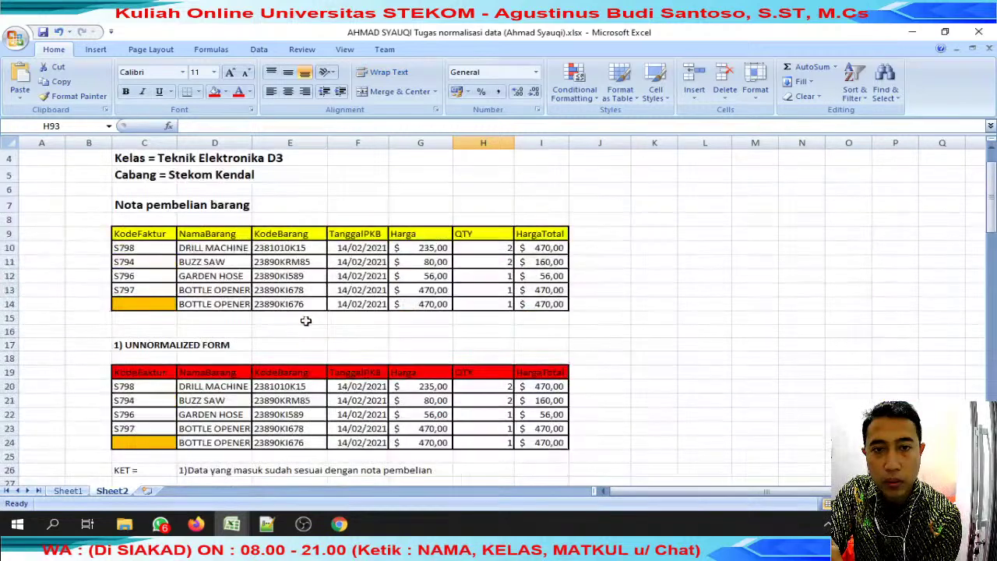
{"action": "scroll", "coordinate": [305, 320], "scroll_direction": "down", "scroll_amount": 4}
{"action": "scroll", "coordinate": [306, 320], "scroll_direction": "down", "scroll_amount": 4}
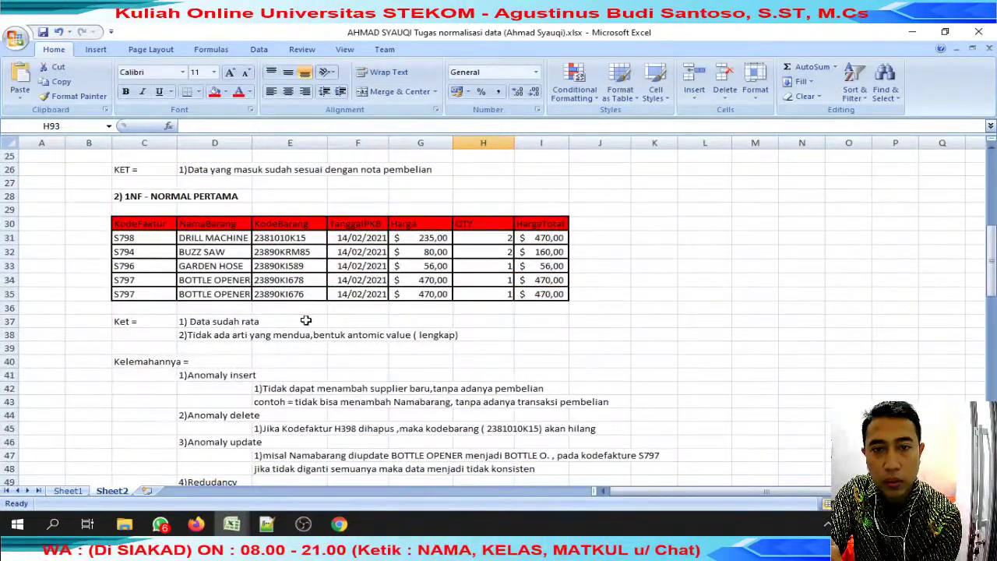
Compare the other submission's normalization tables, then close both submission workbooks.
{"action": "mouse_move", "coordinate": [232, 523]}
{"action": "left_click", "coordinate": [232, 461]}
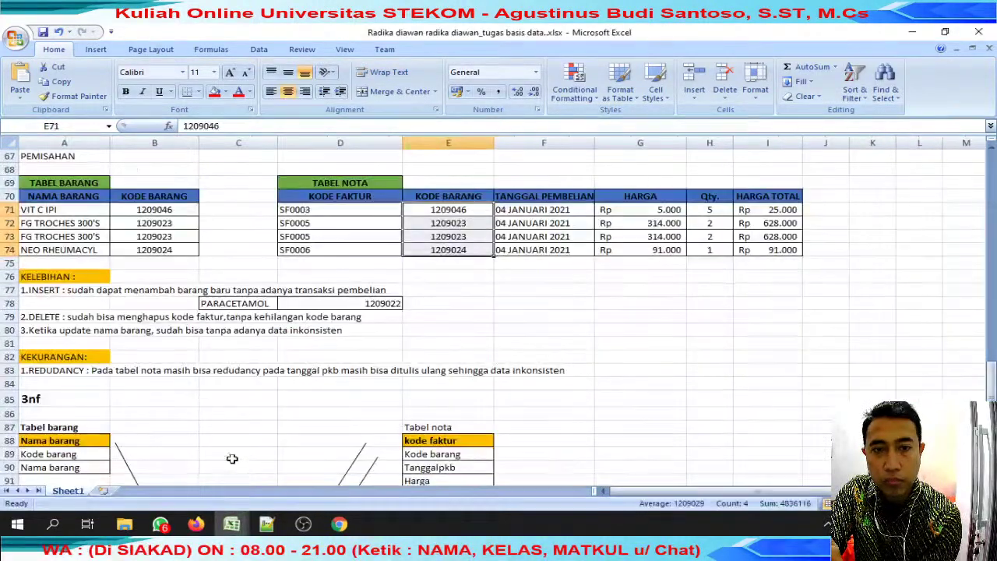
{"action": "scroll", "coordinate": [243, 414], "scroll_direction": "up", "scroll_amount": 4}
{"action": "scroll", "coordinate": [244, 413], "scroll_direction": "down", "scroll_amount": 4}
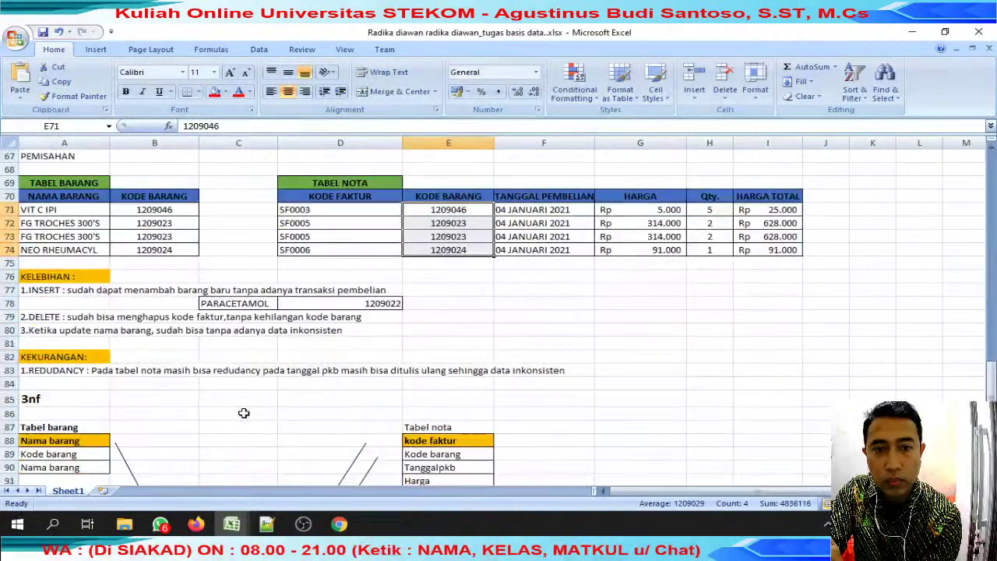
{"action": "scroll", "coordinate": [244, 413], "scroll_direction": "down", "scroll_amount": 5}
{"action": "scroll", "coordinate": [244, 413], "scroll_direction": "up", "scroll_amount": 15}
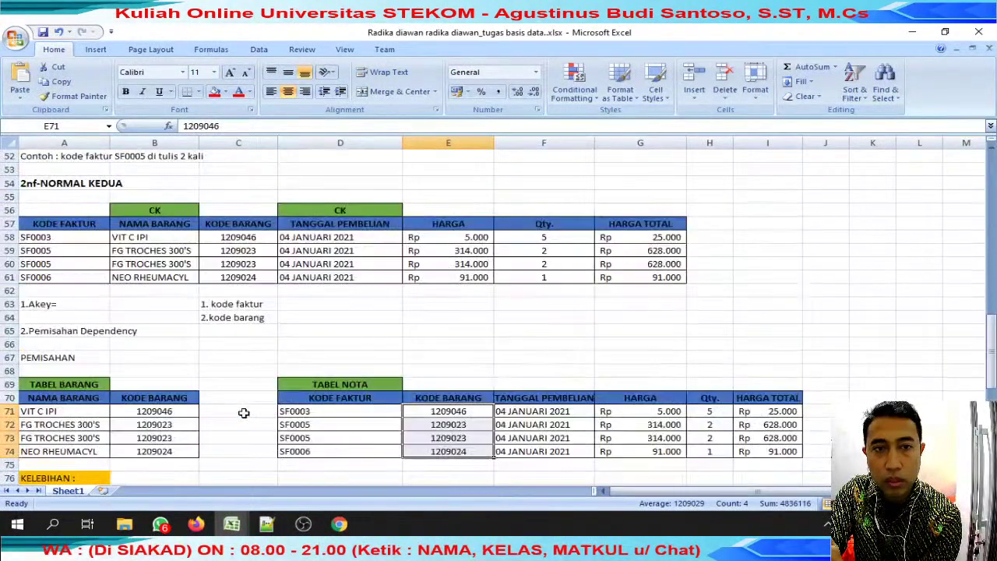
{"action": "scroll", "coordinate": [244, 413], "scroll_direction": "up", "scroll_amount": 4}
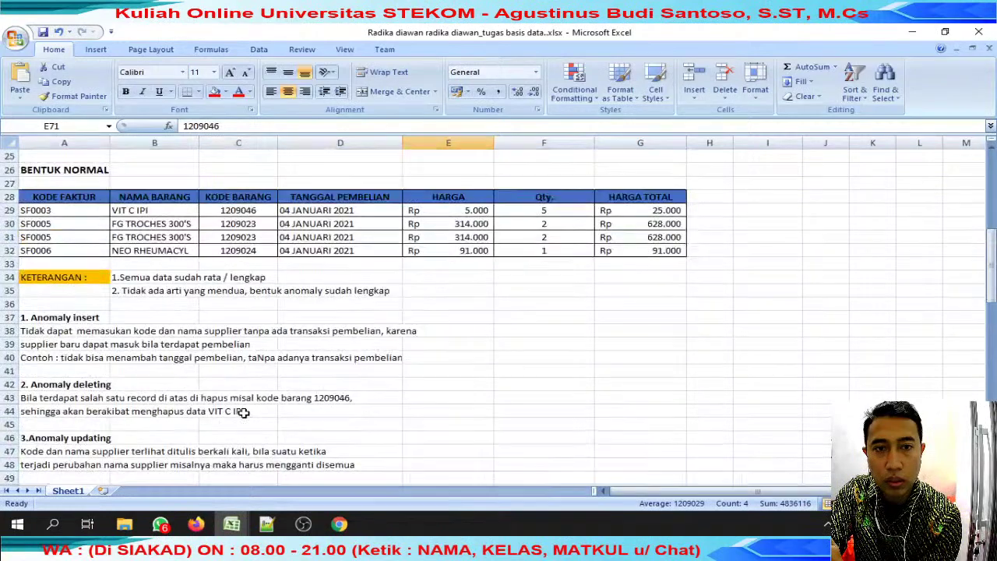
{"action": "scroll", "coordinate": [244, 413], "scroll_direction": "down", "scroll_amount": 1}
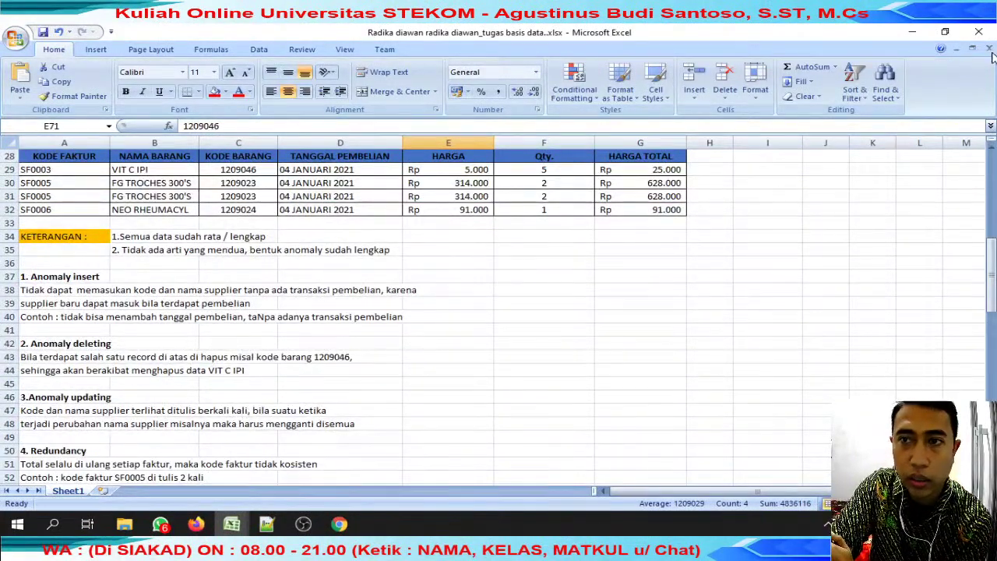
{"action": "scroll", "coordinate": [897, 155], "scroll_direction": "up", "scroll_amount": 6}
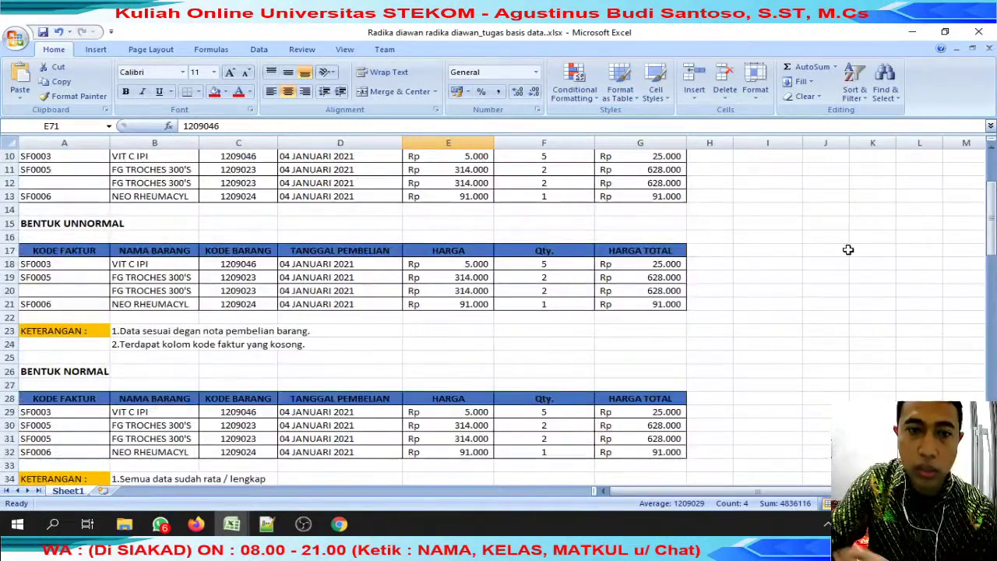
{"action": "scroll", "coordinate": [800, 282], "scroll_direction": "up", "scroll_amount": 3}
{"action": "scroll", "coordinate": [799, 285], "scroll_direction": "down", "scroll_amount": 11}
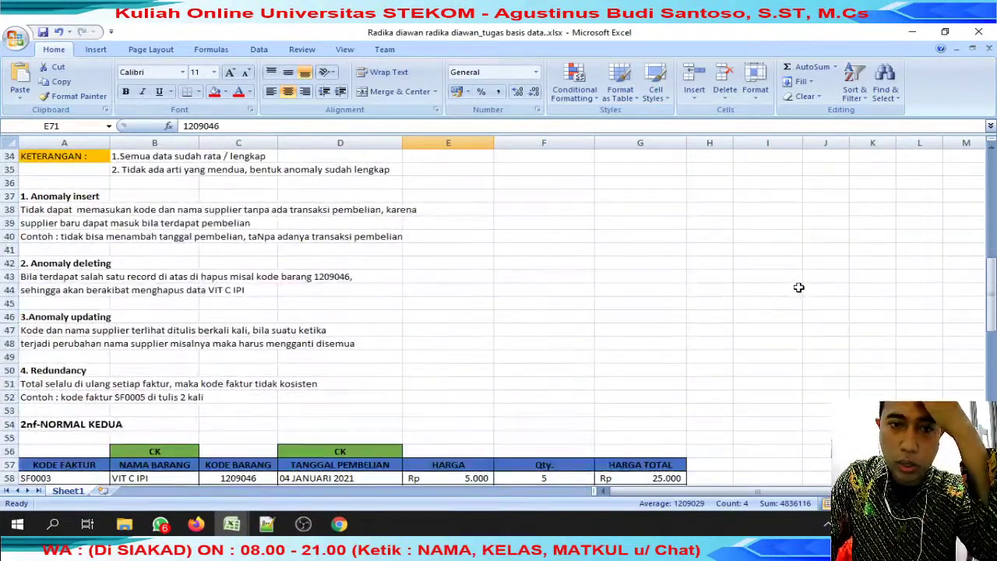
{"action": "scroll", "coordinate": [799, 288], "scroll_direction": "down", "scroll_amount": 1}
{"action": "left_click", "coordinate": [989, 49]}
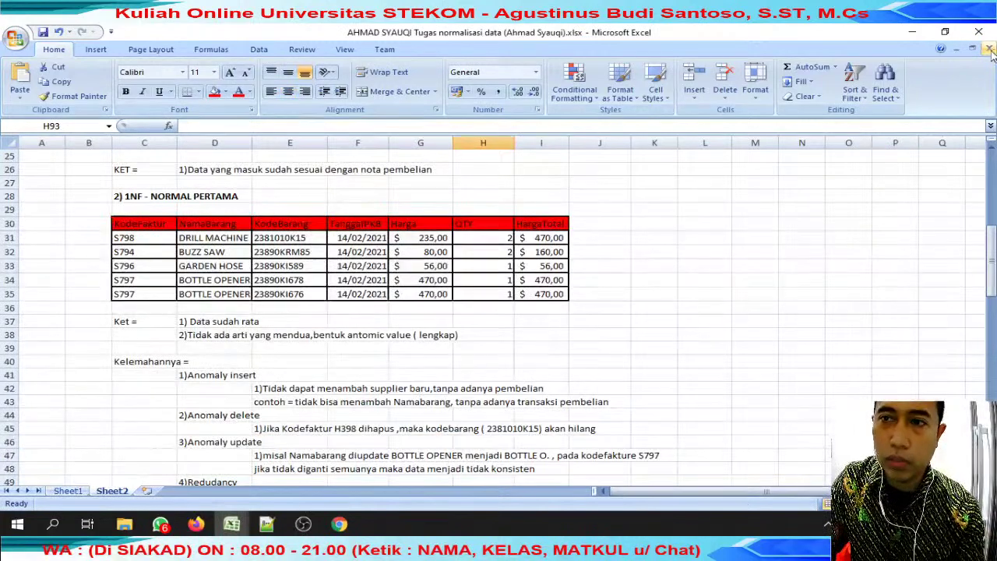
{"action": "left_click", "coordinate": [989, 49]}
Enter 80 in J75 as student 59's score.
{"action": "left_click", "coordinate": [399, 420]}
{"action": "scroll", "coordinate": [421, 389], "scroll_direction": "down", "scroll_amount": 13}
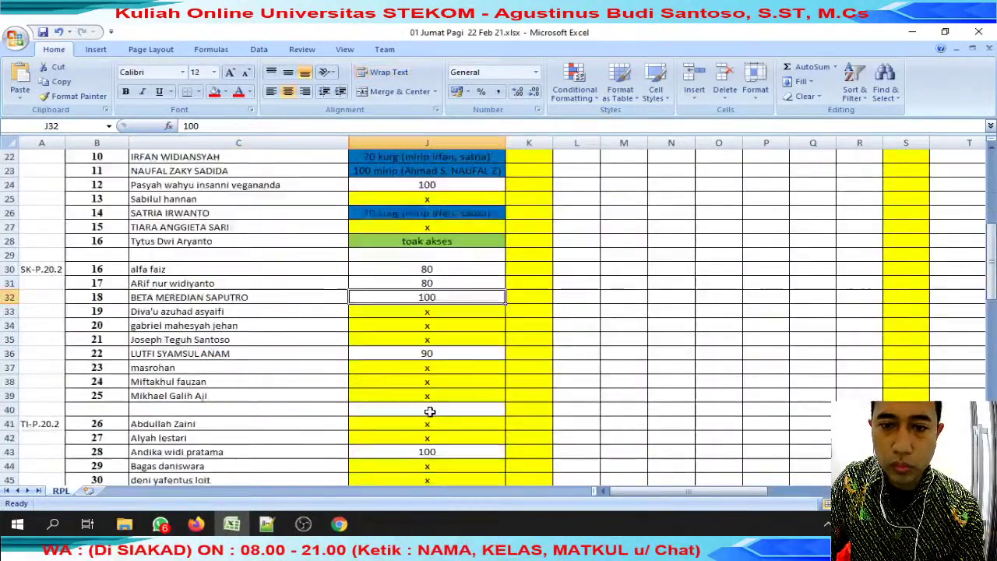
{"action": "scroll", "coordinate": [439, 368], "scroll_direction": "down", "scroll_amount": 5}
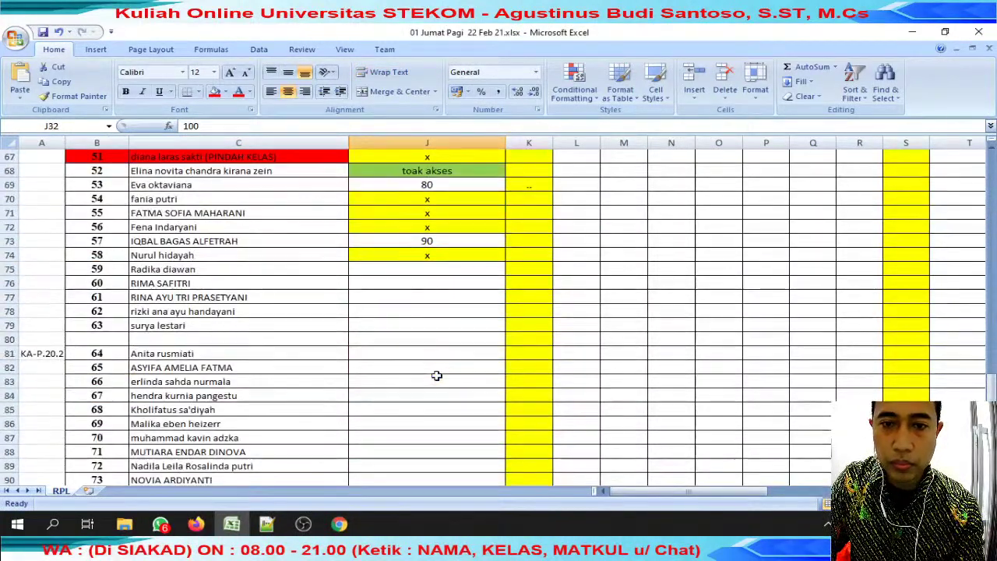
{"action": "left_click", "coordinate": [434, 280]}
{"action": "left_click", "coordinate": [435, 272]}
{"action": "type", "text": "80"}
{"action": "key", "text": "Return"}
Copy the next student's name from C76 and start a WhatsApp chat search.
{"action": "left_click", "coordinate": [312, 282]}
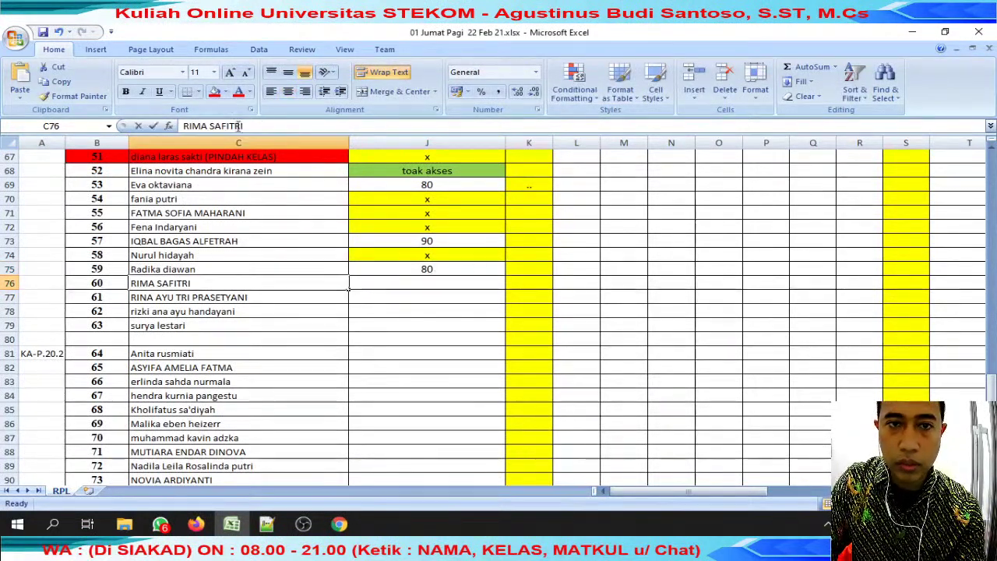
{"action": "left_click", "coordinate": [263, 126]}
{"action": "left_click", "coordinate": [160, 523]}
{"action": "left_click", "coordinate": [429, 137]}
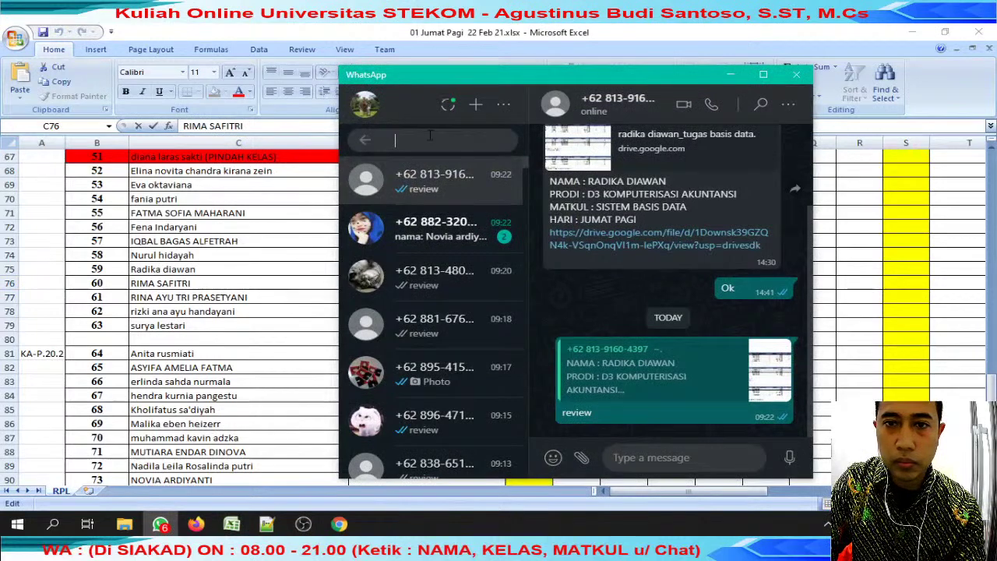
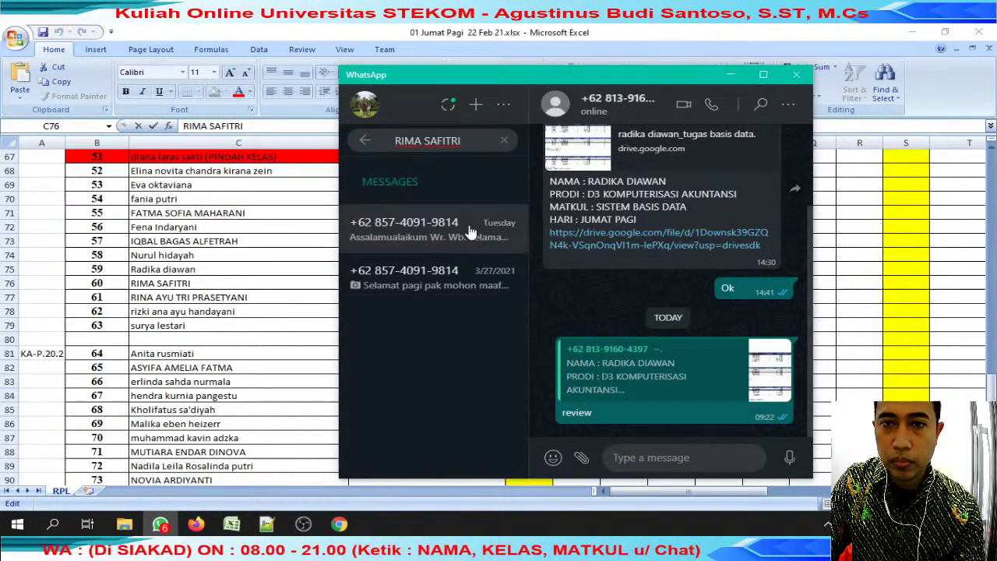
Find student 60's chat, reply 'review' to their submission, and open the shared Drive link.
{"action": "left_click", "coordinate": [484, 252]}
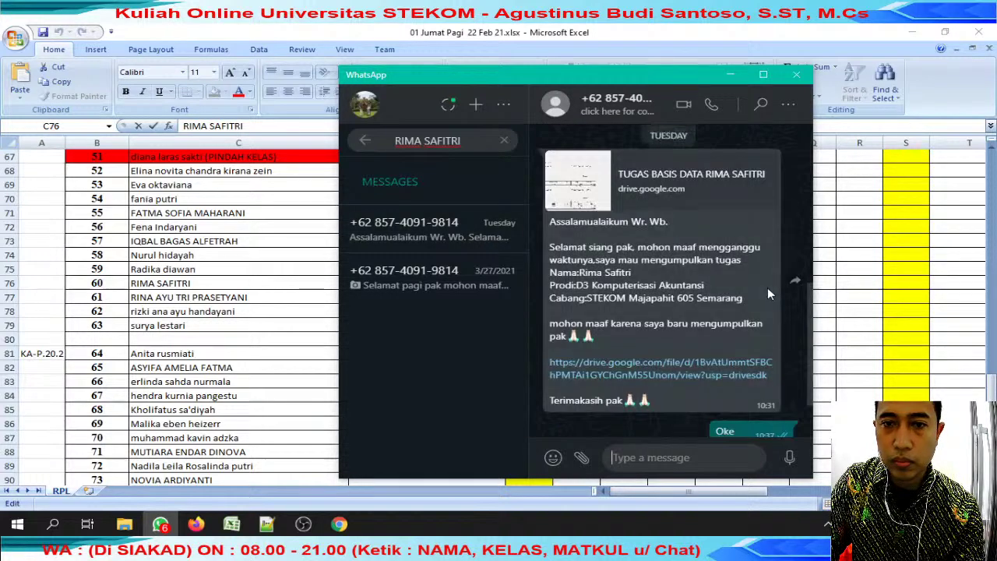
{"action": "left_click", "coordinate": [766, 162]}
{"action": "left_click", "coordinate": [728, 205]}
{"action": "type", "text": "review"}
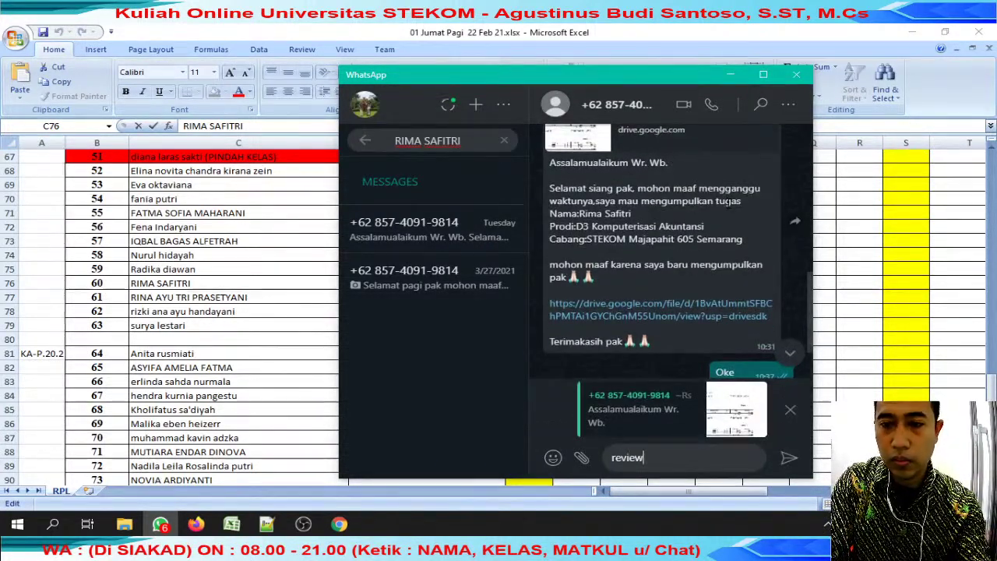
{"action": "key", "text": "Return"}
{"action": "left_click", "coordinate": [663, 103]}
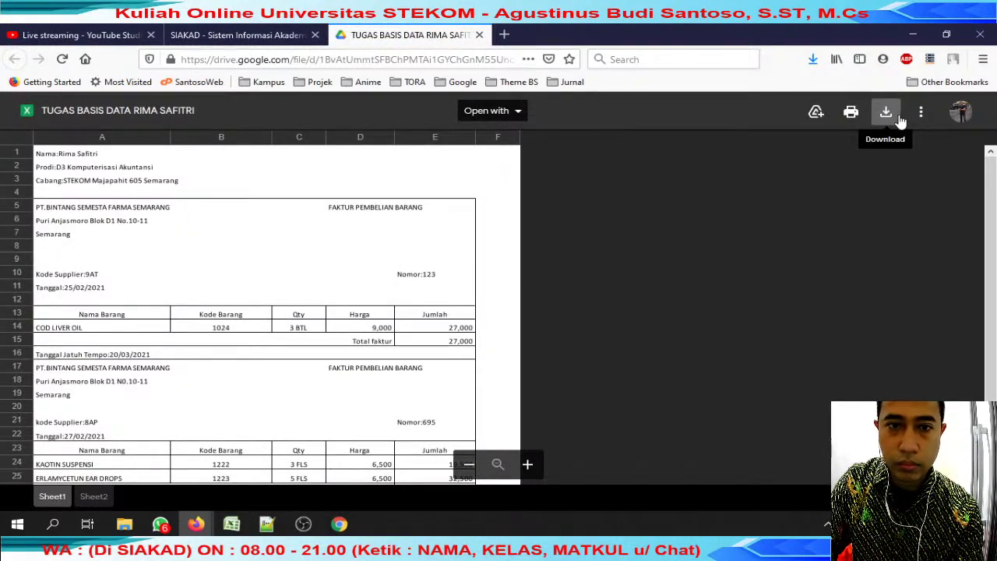
Download the TUGAS BASIS DATA spreadsheet with the student's name prefixed to the file name.
{"action": "left_click", "coordinate": [900, 121]}
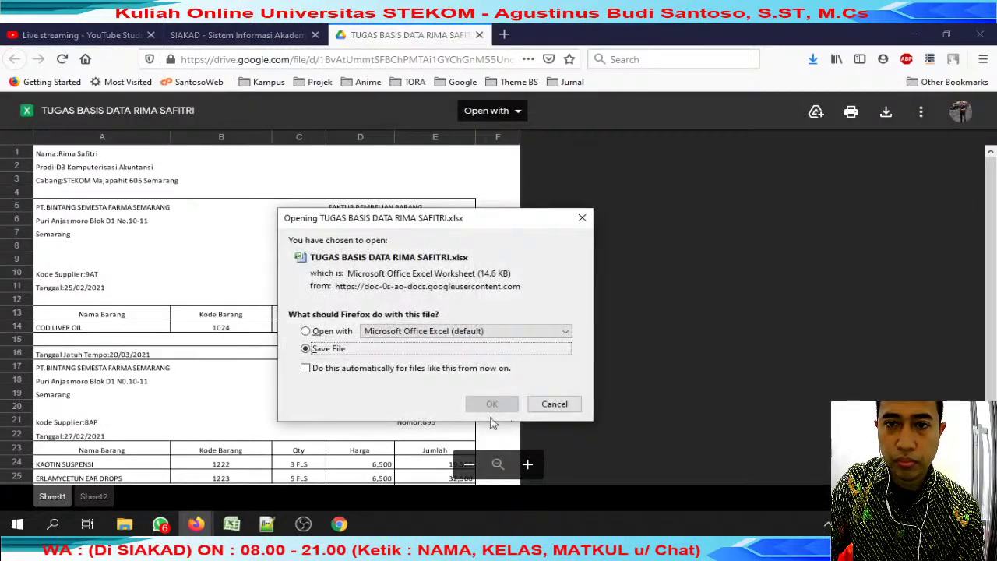
{"action": "left_click", "coordinate": [490, 405]}
{"action": "key", "text": "Home"}
{"action": "key", "text": "Return"}
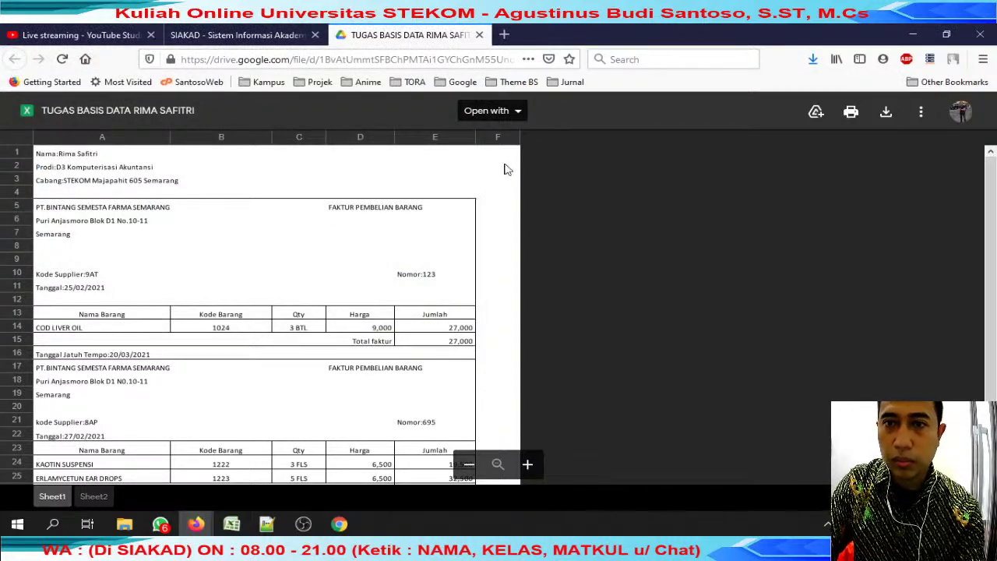
Close the Drive tab and bring up the review jumat folder.
{"action": "left_click", "coordinate": [480, 35]}
{"action": "left_click", "coordinate": [124, 524]}
{"action": "left_click", "coordinate": [224, 479]}
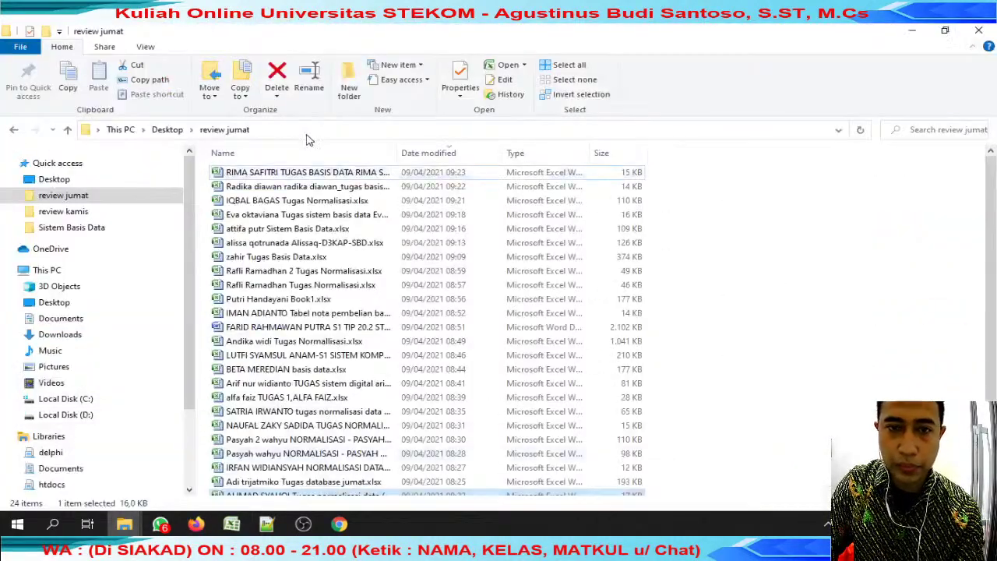
Open the downloaded TUGAS BASIS DATA workbook and review Sheet2's unnormalized, 1NF and 2NF tables.
{"action": "double_click", "coordinate": [292, 174]}
{"action": "left_click", "coordinate": [303, 214]}
{"action": "scroll", "coordinate": [304, 215], "scroll_direction": "down", "scroll_amount": 20}
{"action": "scroll", "coordinate": [304, 217], "scroll_direction": "up", "scroll_amount": 7}
{"action": "scroll", "coordinate": [318, 240], "scroll_direction": "up", "scroll_amount": 7}
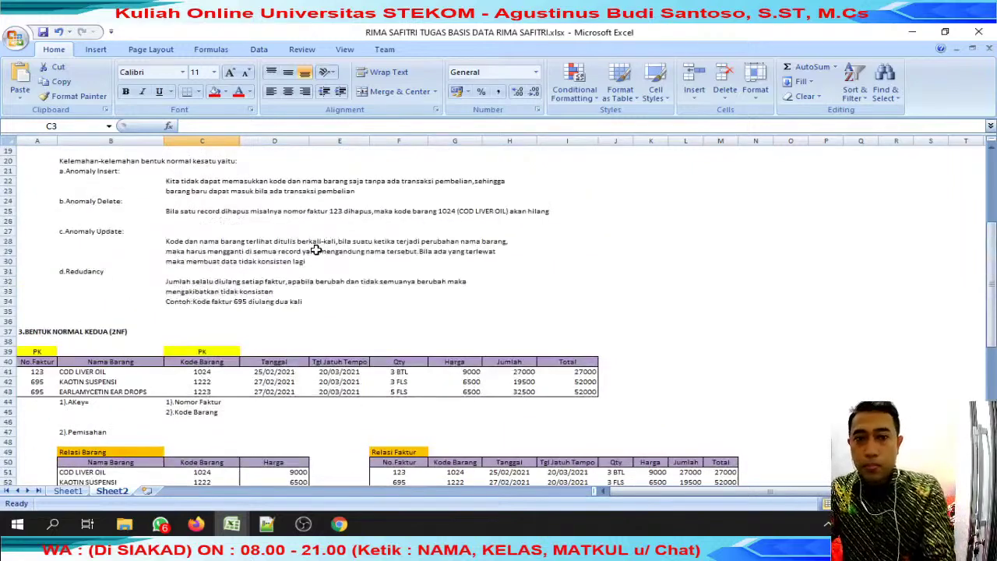
{"action": "scroll", "coordinate": [340, 204], "scroll_direction": "up", "scroll_amount": 5}
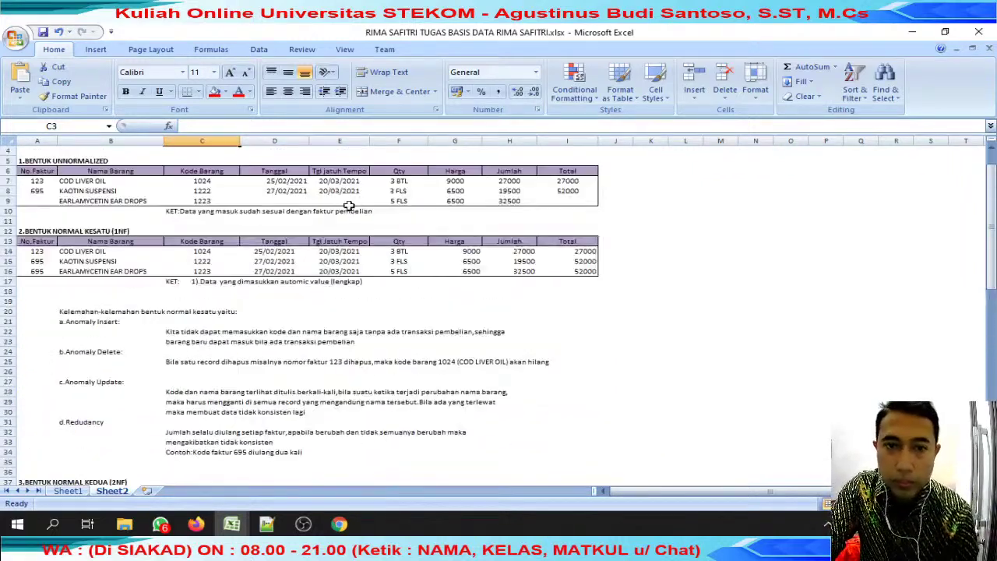
{"action": "scroll", "coordinate": [367, 211], "scroll_direction": "up", "scroll_amount": 2}
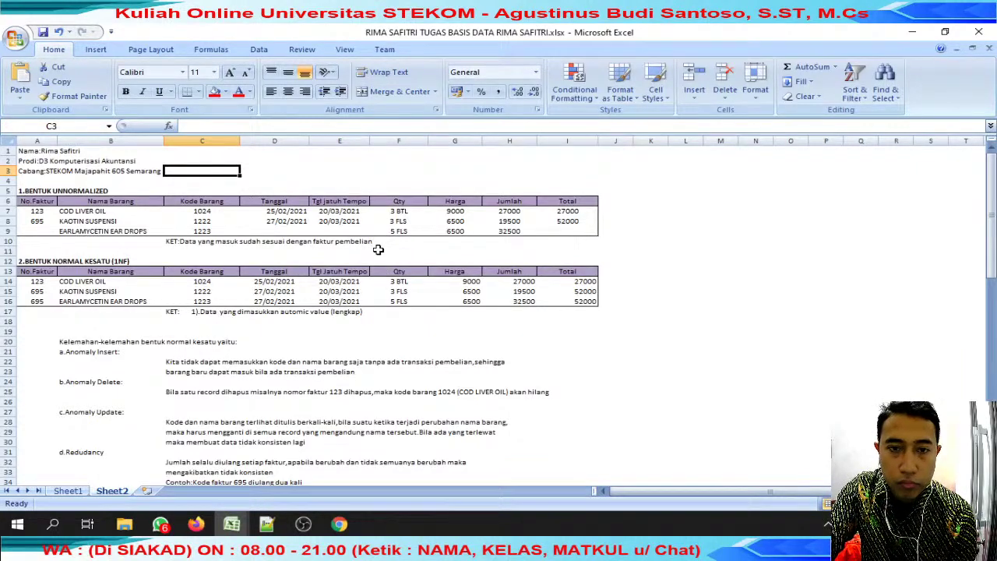
{"action": "scroll", "coordinate": [378, 250], "scroll_direction": "down", "scroll_amount": 3}
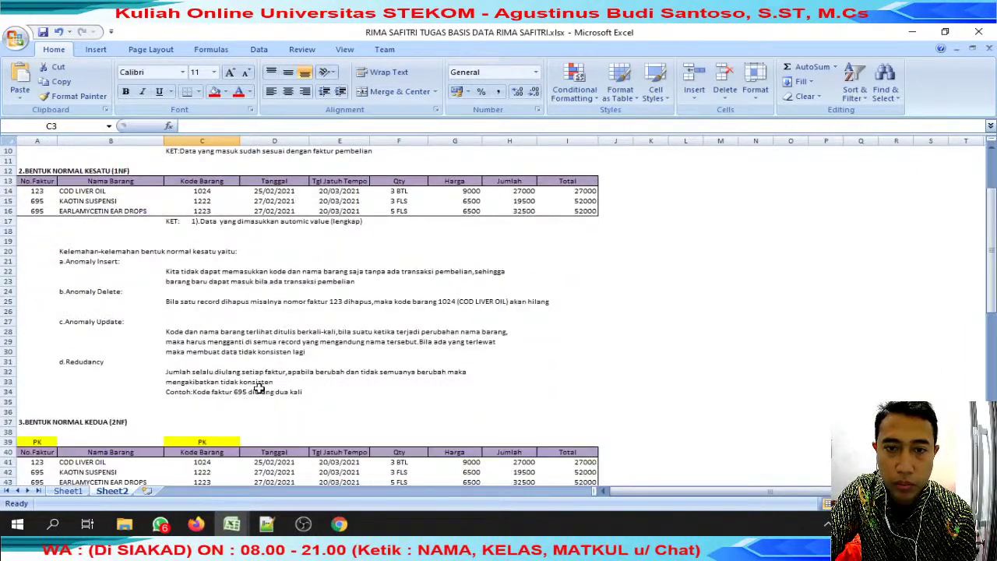
{"action": "left_click", "coordinate": [242, 527]}
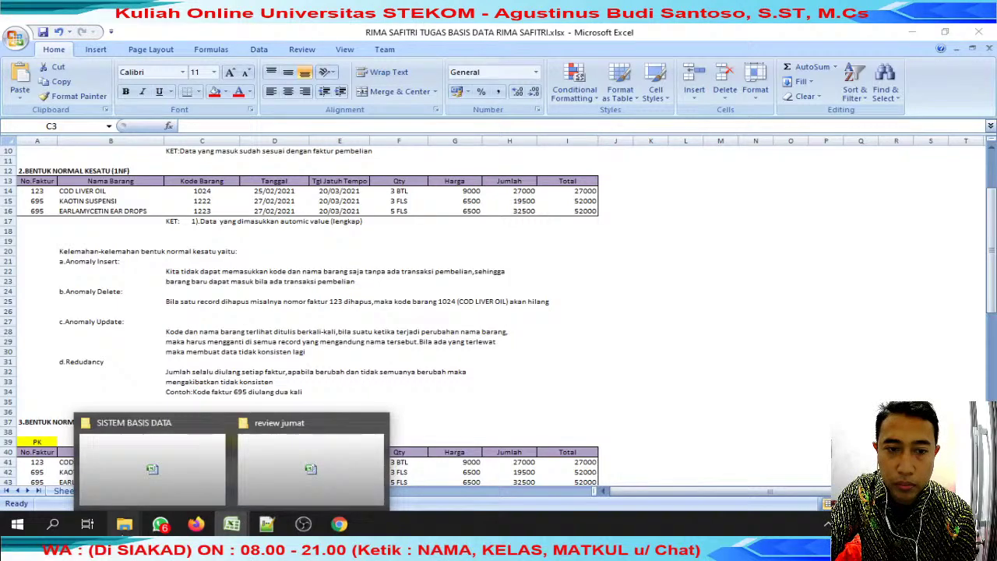
Open a classmate's submission from review jumat to compare, then close it.
{"action": "left_click", "coordinate": [219, 427]}
{"action": "scroll", "coordinate": [219, 427], "scroll_direction": "up", "scroll_amount": 16}
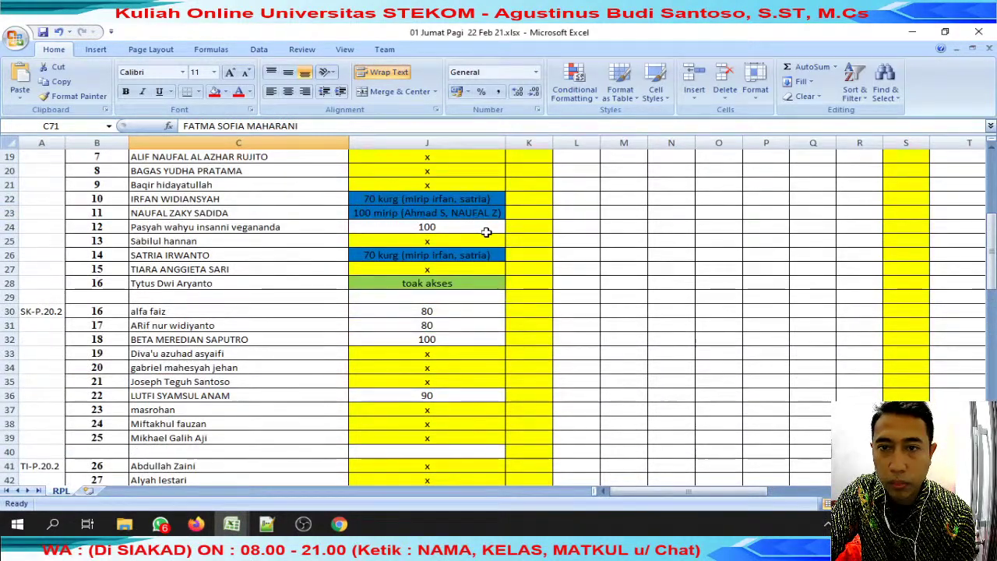
{"action": "scroll", "coordinate": [487, 232], "scroll_direction": "up", "scroll_amount": 6}
{"action": "scroll", "coordinate": [485, 232], "scroll_direction": "down", "scroll_amount": 3}
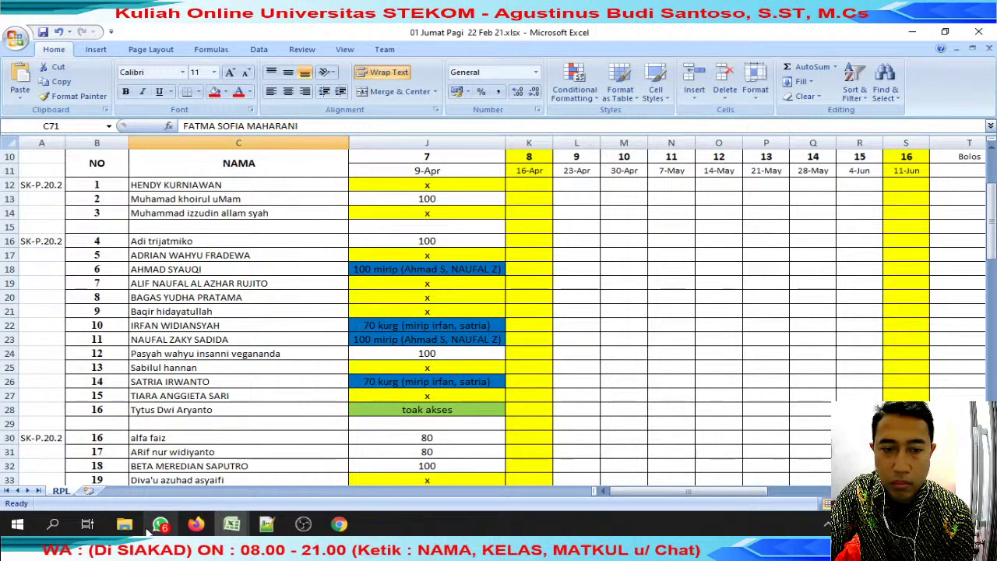
{"action": "left_click", "coordinate": [124, 524]}
{"action": "left_click", "coordinate": [218, 466]}
{"action": "left_click", "coordinate": [301, 354]}
{"action": "key", "text": "n"}
{"action": "key", "text": "Return"}
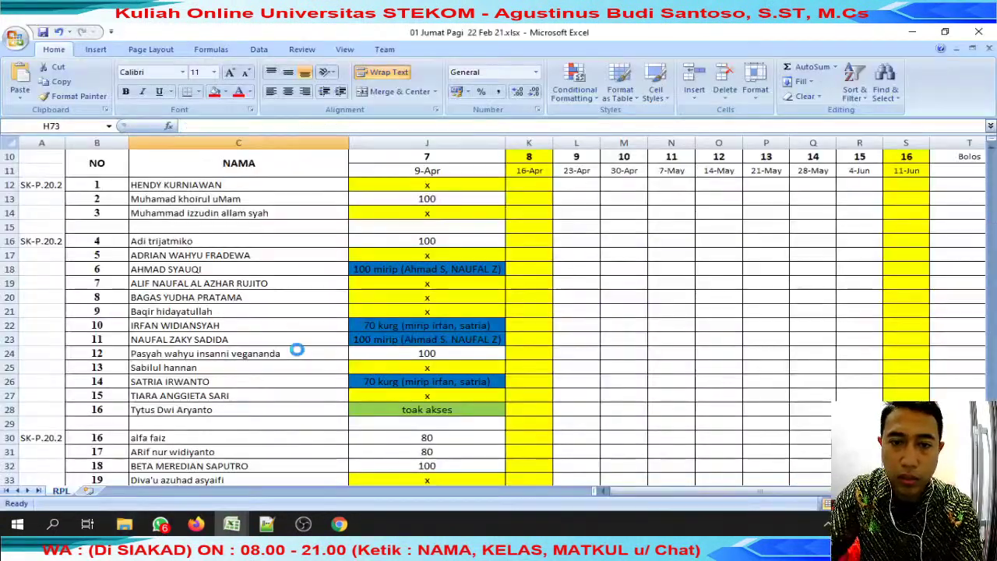
{"action": "scroll", "coordinate": [299, 340], "scroll_direction": "up", "scroll_amount": 15}
{"action": "scroll", "coordinate": [299, 340], "scroll_direction": "up", "scroll_amount": 7}
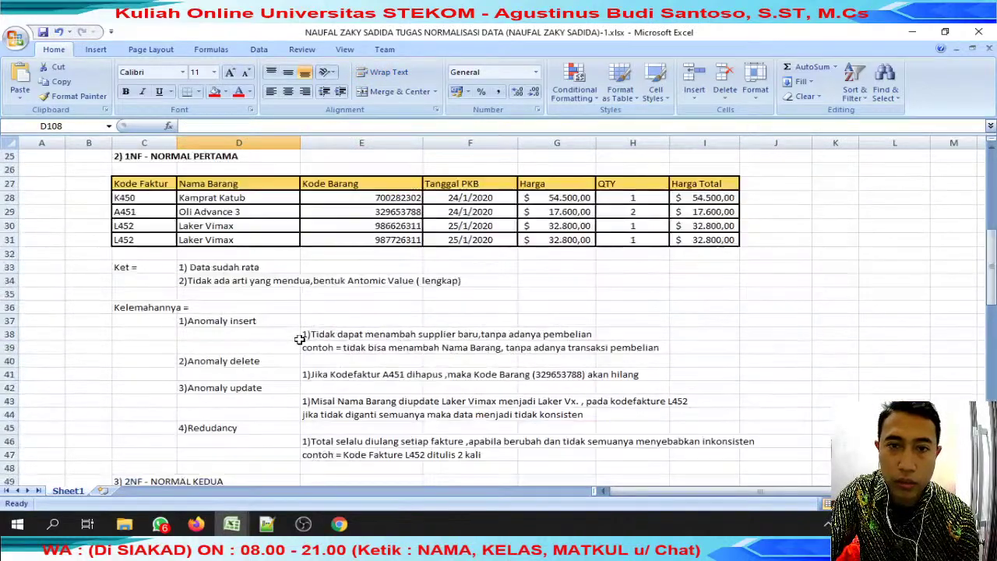
{"action": "left_click", "coordinate": [989, 50]}
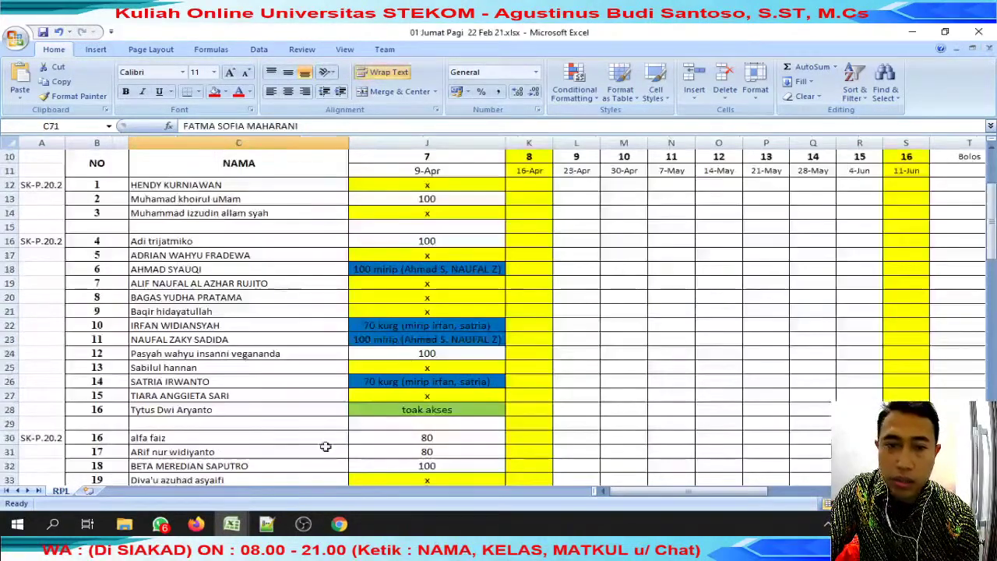
Add the new matching student to J23's similarity note, lower 100 to 80, and autofit column J.
{"action": "double_click", "coordinate": [443, 335]}
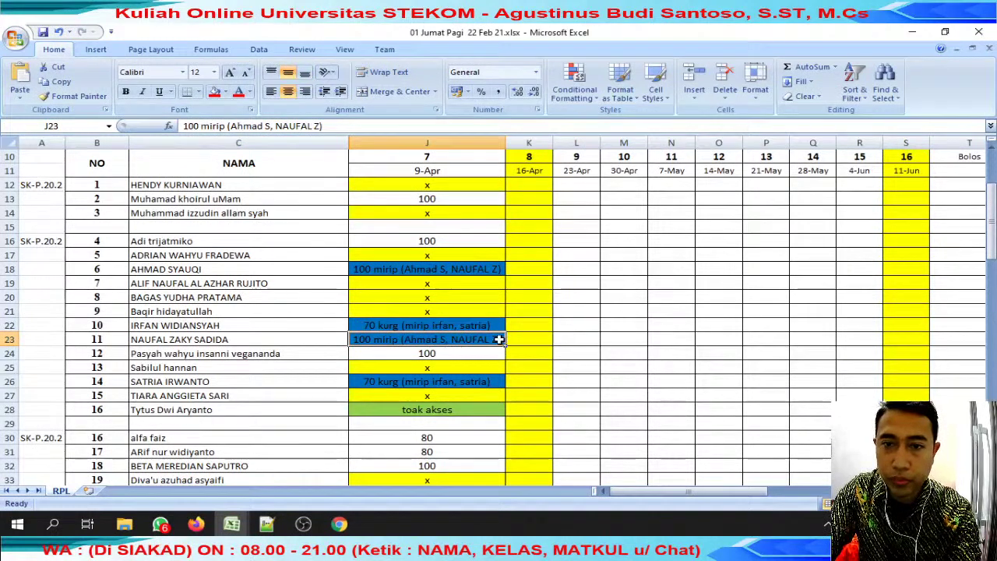
{"action": "type", "text": ", rima"}
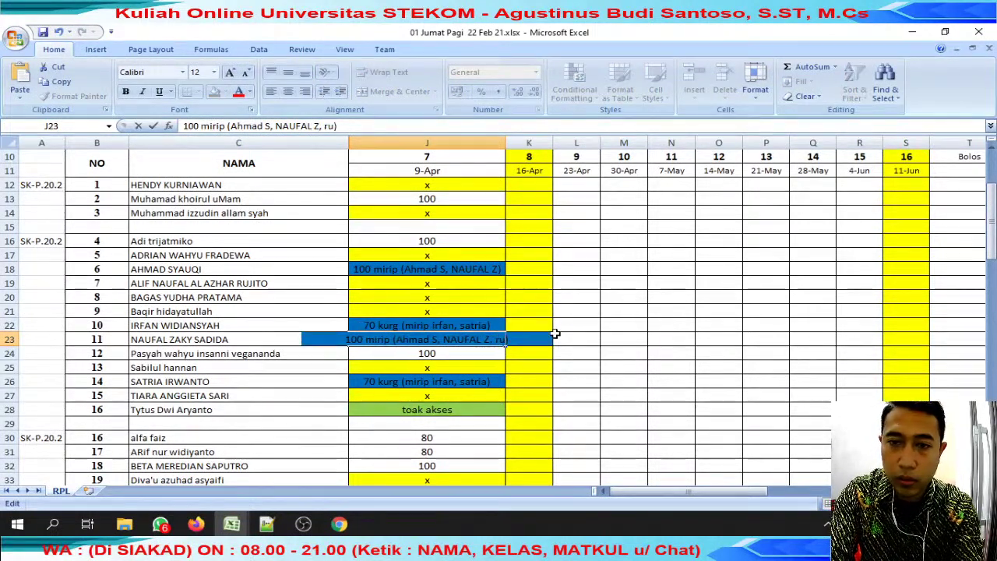
{"action": "key", "text": "Return"}
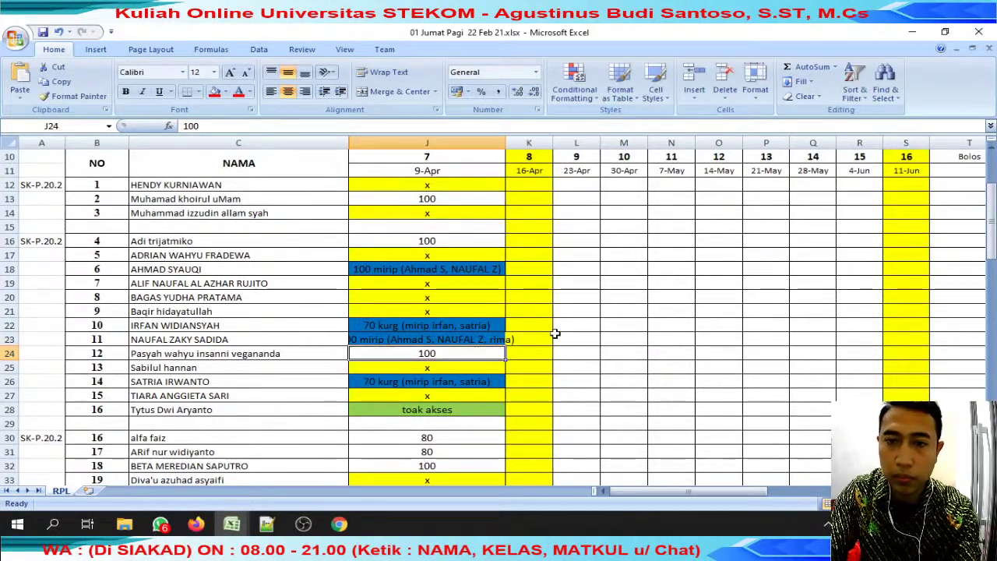
{"action": "key", "text": "Up"}
{"action": "double_click", "coordinate": [505, 142]}
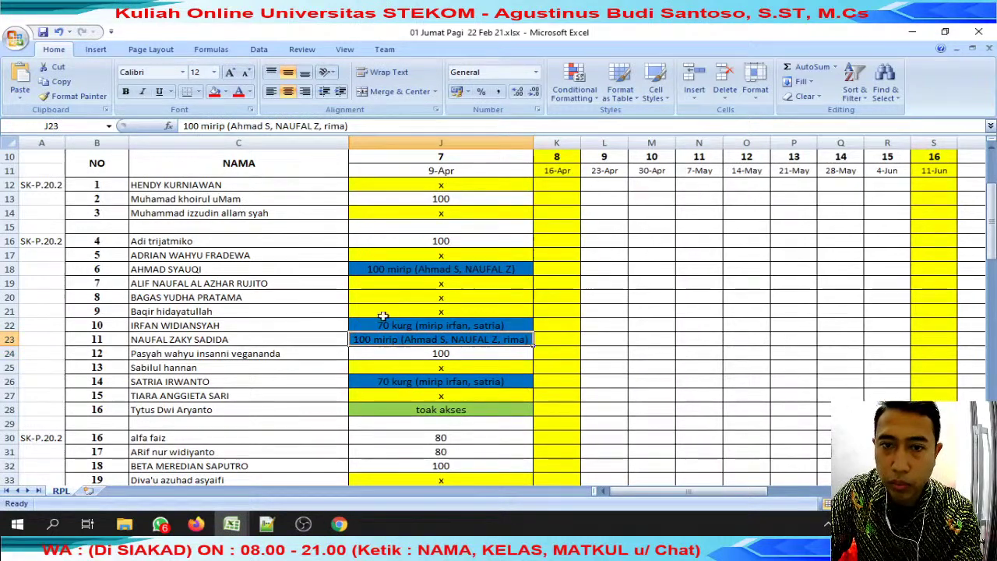
{"action": "double_click", "coordinate": [363, 340]}
{"action": "double_click", "coordinate": [362, 340]}
{"action": "type", "text": "80"}
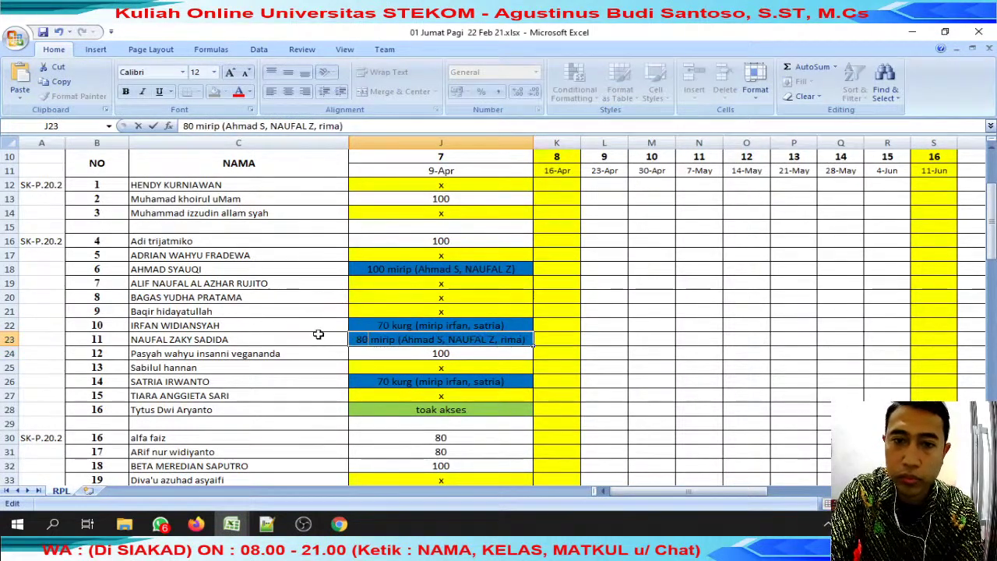
{"action": "key", "text": "Return"}
{"action": "key", "text": "Up"}
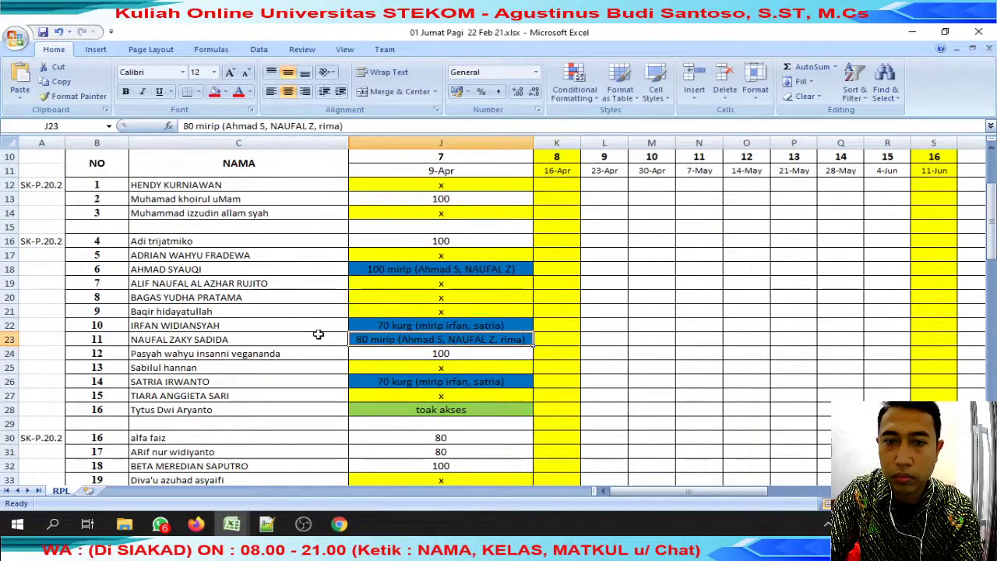
Copy J23's 80 mirip note into J18 and J76.
{"action": "key", "text": "ctrl+c"}
{"action": "left_click", "coordinate": [428, 269]}
{"action": "key", "text": "ctrl+v"}
{"action": "scroll", "coordinate": [499, 374], "scroll_direction": "down", "scroll_amount": 15}
{"action": "left_click", "coordinate": [473, 423]}
{"action": "key", "text": "Return"}
{"action": "key", "text": "Down"}
{"action": "key", "text": "Down"}
Copy the first two words of the next student's name in C77.
{"action": "left_click", "coordinate": [270, 447]}
{"action": "left_click", "coordinate": [270, 437]}
{"action": "left_click", "coordinate": [225, 124]}
{"action": "left_click_drag", "start_coordinate": [224, 124], "coordinate": [184, 126]}
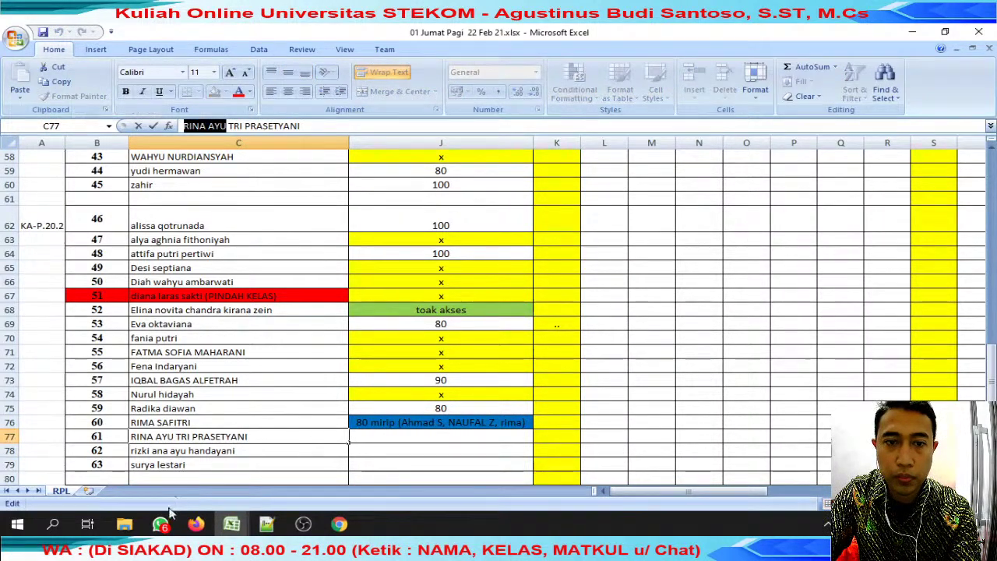
{"action": "left_click", "coordinate": [160, 524]}
Search WhatsApp chats for the student's name, meanwhile re-checking the other open submission workbook.
{"action": "left_click", "coordinate": [417, 139]}
{"action": "key", "text": "ctrl+v"}
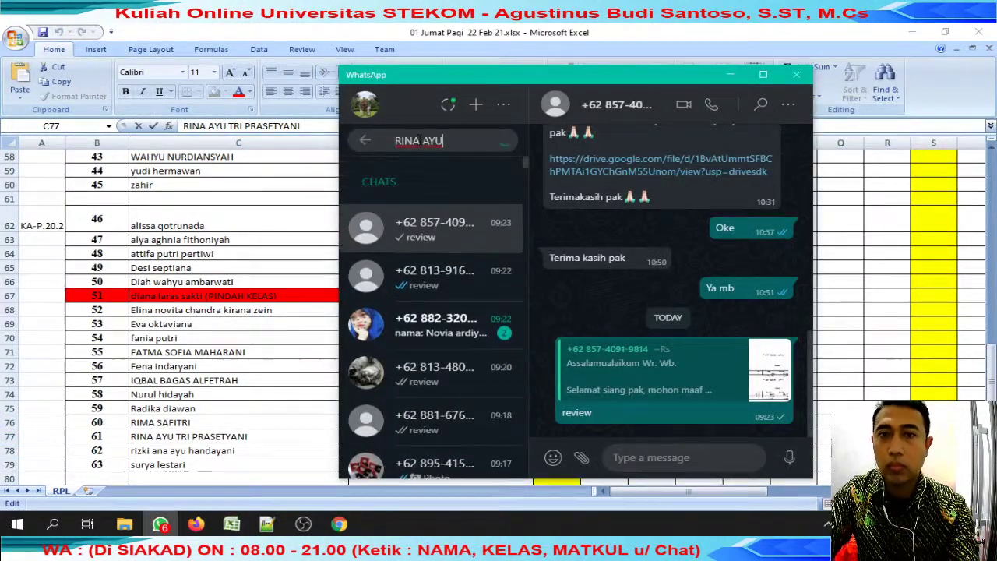
{"action": "mouse_move", "coordinate": [231, 524]}
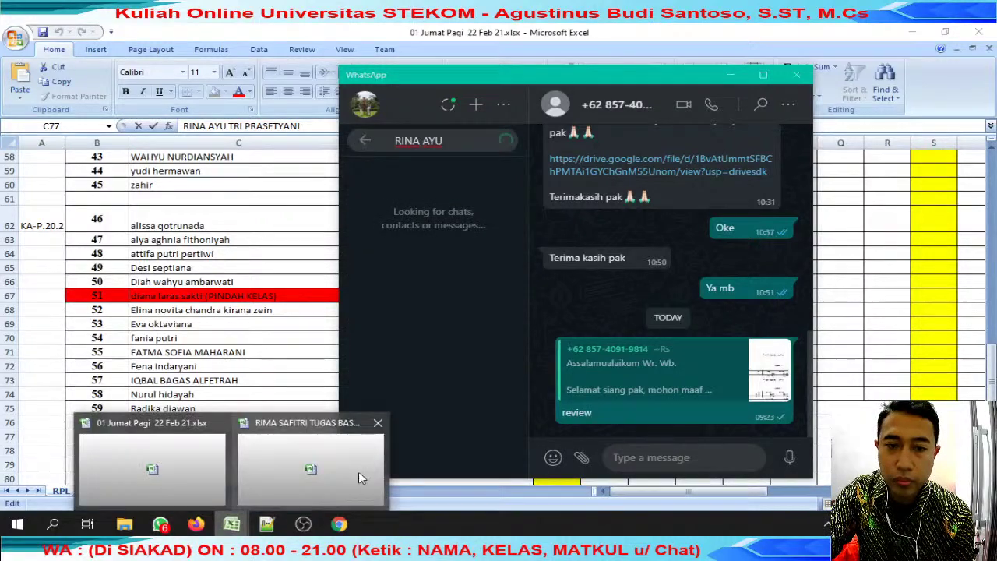
{"action": "left_click", "coordinate": [310, 501]}
{"action": "left_click", "coordinate": [306, 343]}
{"action": "scroll", "coordinate": [308, 347], "scroll_direction": "down", "scroll_amount": 2}
{"action": "scroll", "coordinate": [308, 347], "scroll_direction": "up", "scroll_amount": 2}
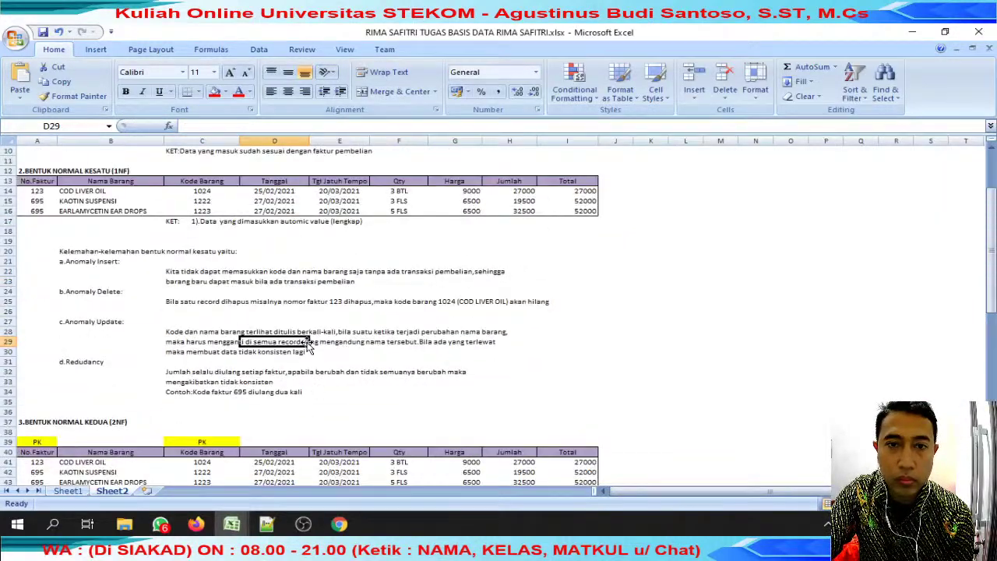
{"action": "scroll", "coordinate": [308, 347], "scroll_direction": "down", "scroll_amount": 18}
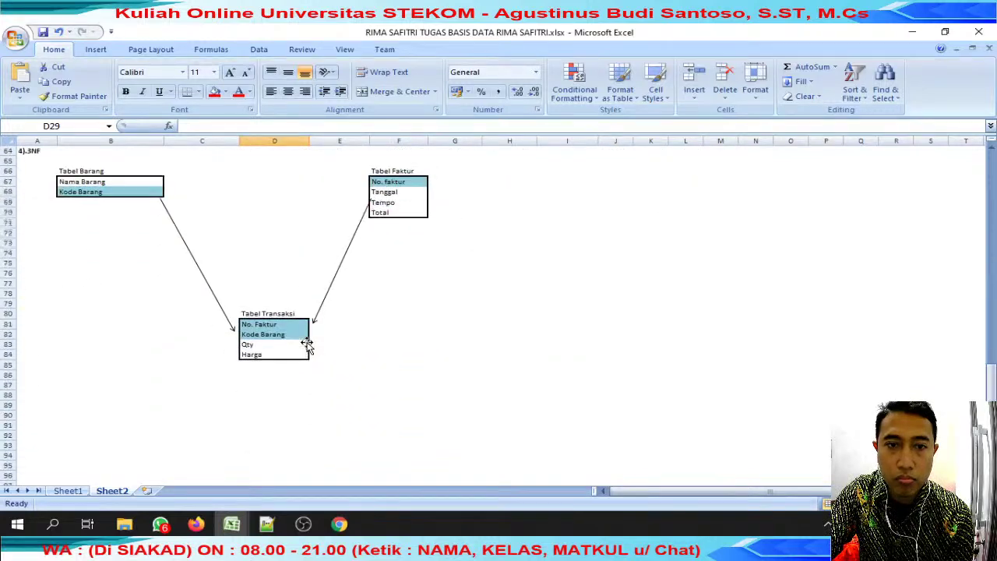
{"action": "scroll", "coordinate": [308, 347], "scroll_direction": "up", "scroll_amount": 3}
{"action": "mouse_move", "coordinate": [232, 523]}
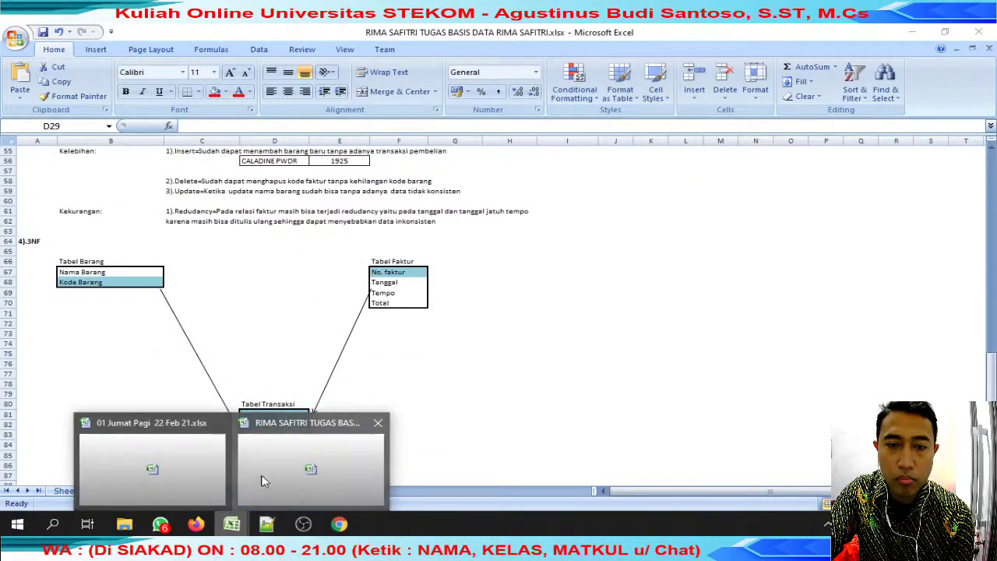
{"action": "left_click", "coordinate": [174, 462]}
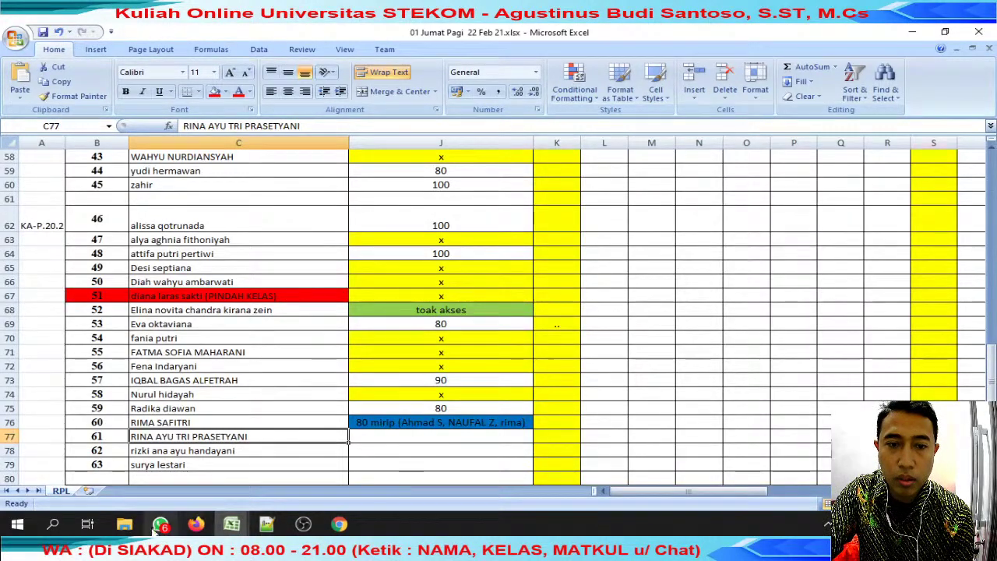
Open the student's chat, reply 'REVIEW' to the submission, and open its Google Drive link.
{"action": "left_click", "coordinate": [160, 524]}
{"action": "left_click", "coordinate": [397, 228]}
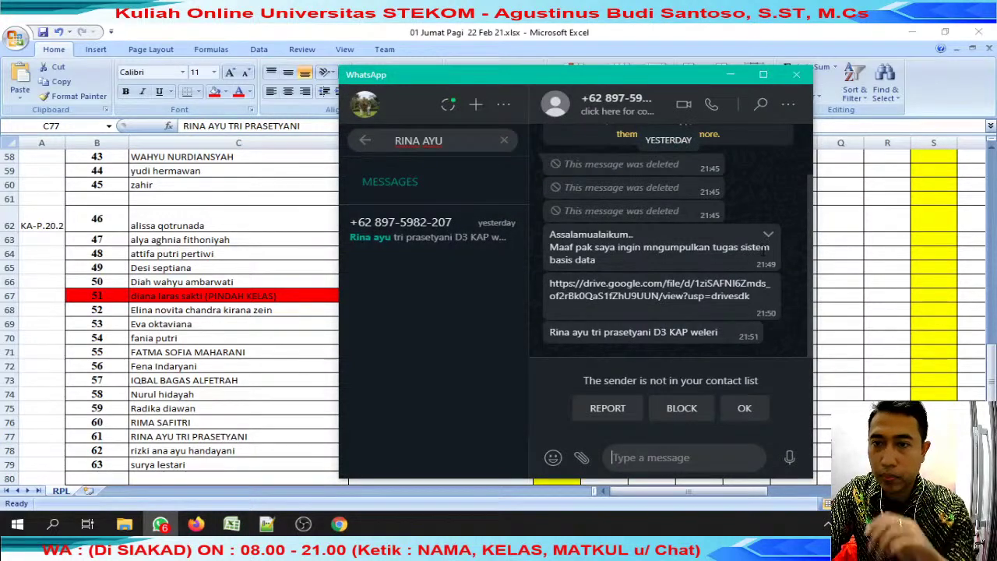
{"action": "left_click", "coordinate": [769, 235]}
{"action": "left_click", "coordinate": [723, 282]}
{"action": "type", "text": "REVIEW"}
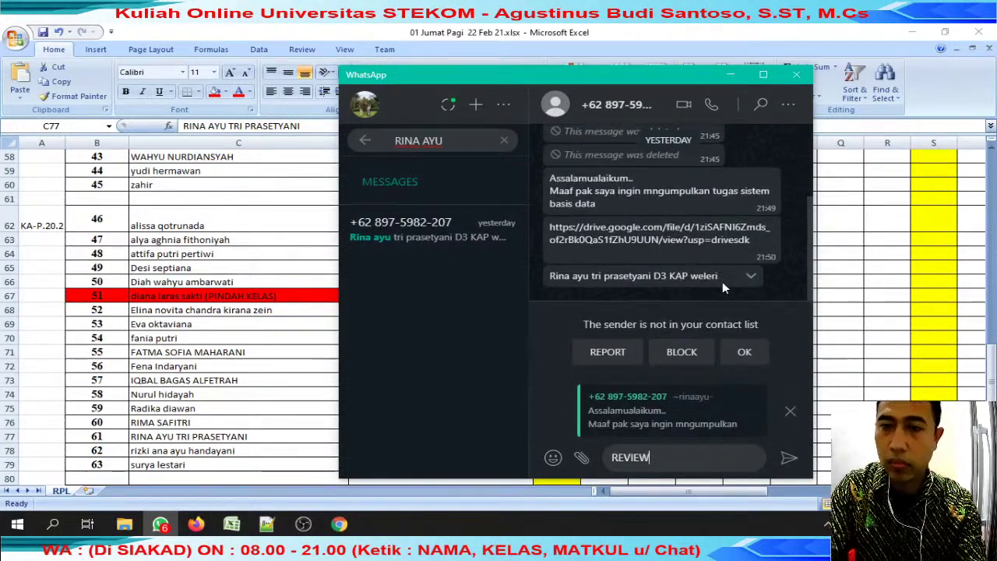
{"action": "key", "text": "Return"}
{"action": "left_click", "coordinate": [705, 246]}
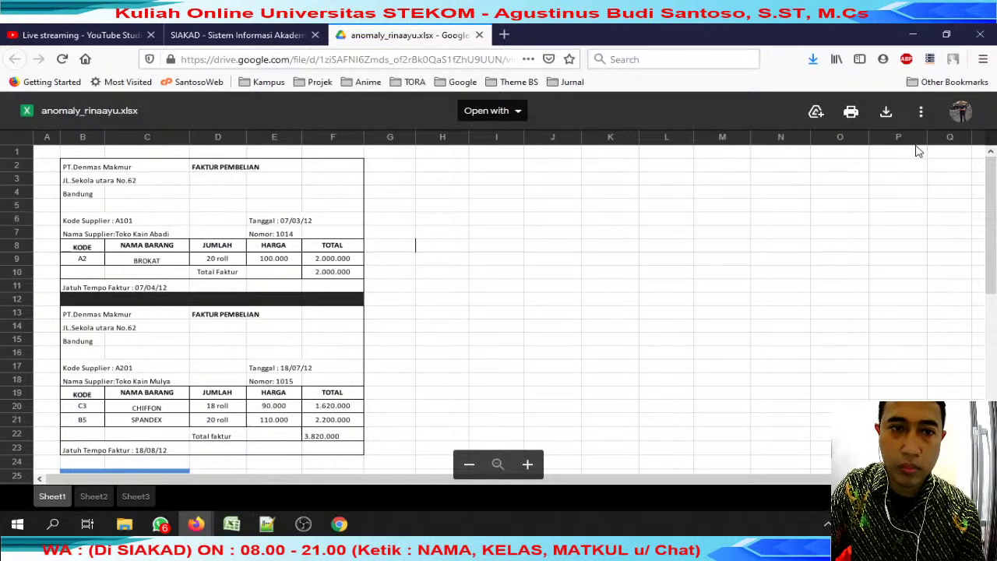
Download the spreadsheet from Drive with the student's name prefixed, then open it from Downloads.
{"action": "left_click", "coordinate": [887, 113]}
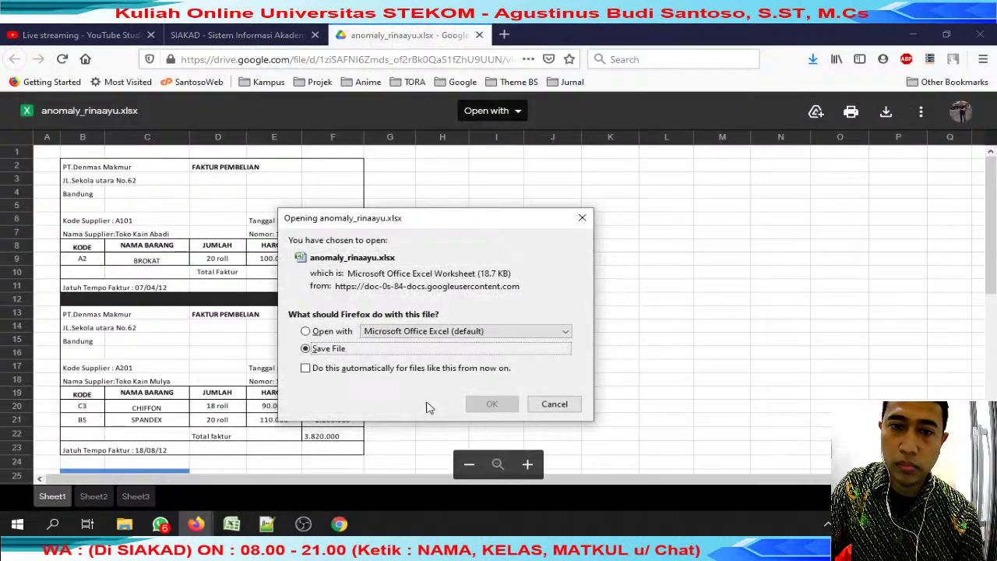
{"action": "left_click", "coordinate": [486, 406]}
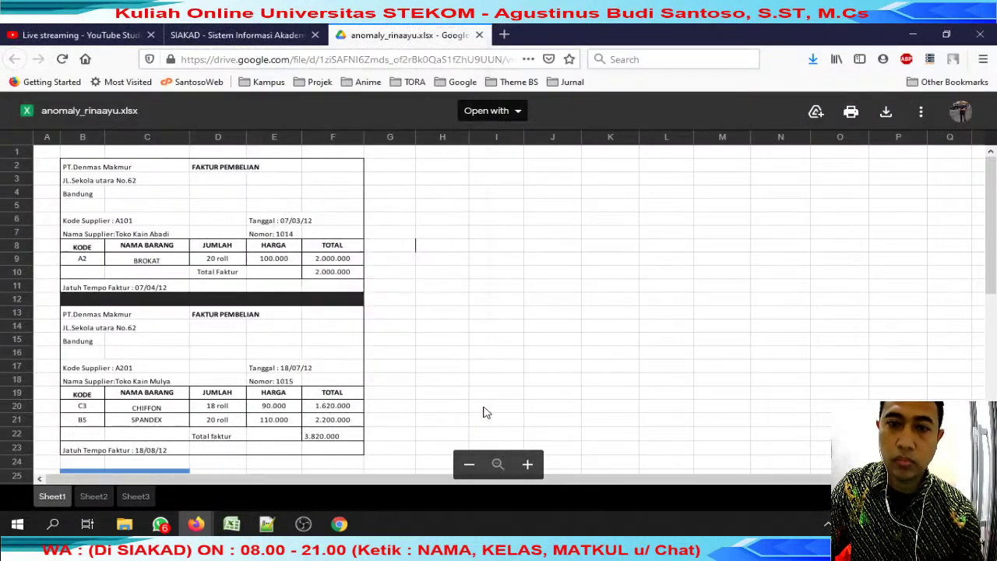
{"action": "key", "text": "Home"}
{"action": "key", "text": "Return"}
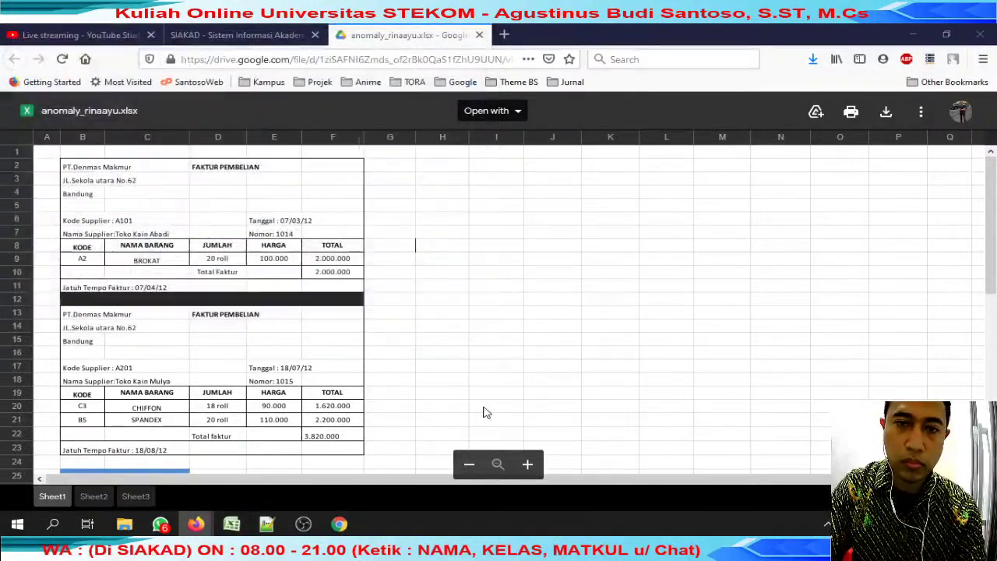
{"action": "left_click", "coordinate": [480, 35]}
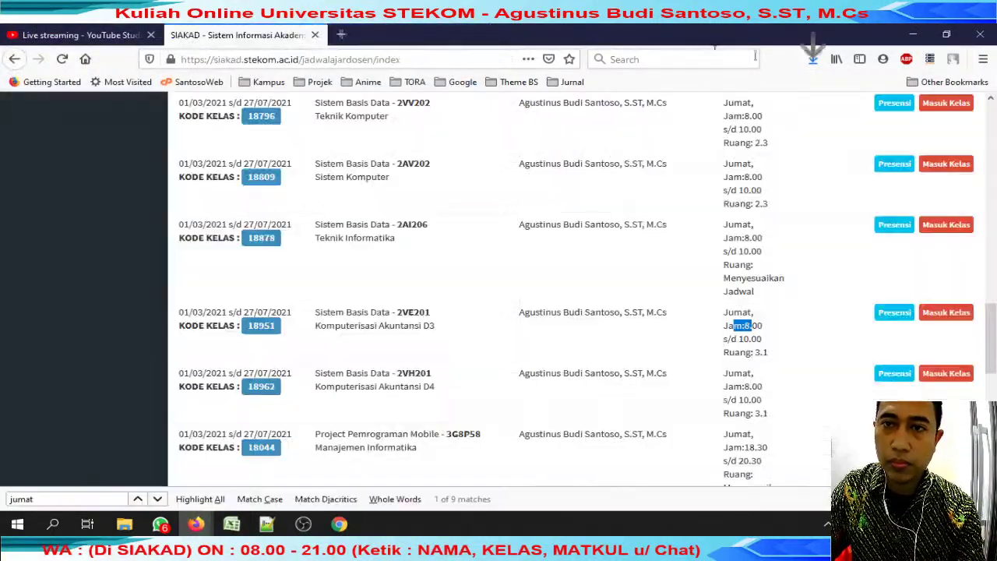
{"action": "left_click", "coordinate": [813, 59]}
{"action": "left_click", "coordinate": [679, 101]}
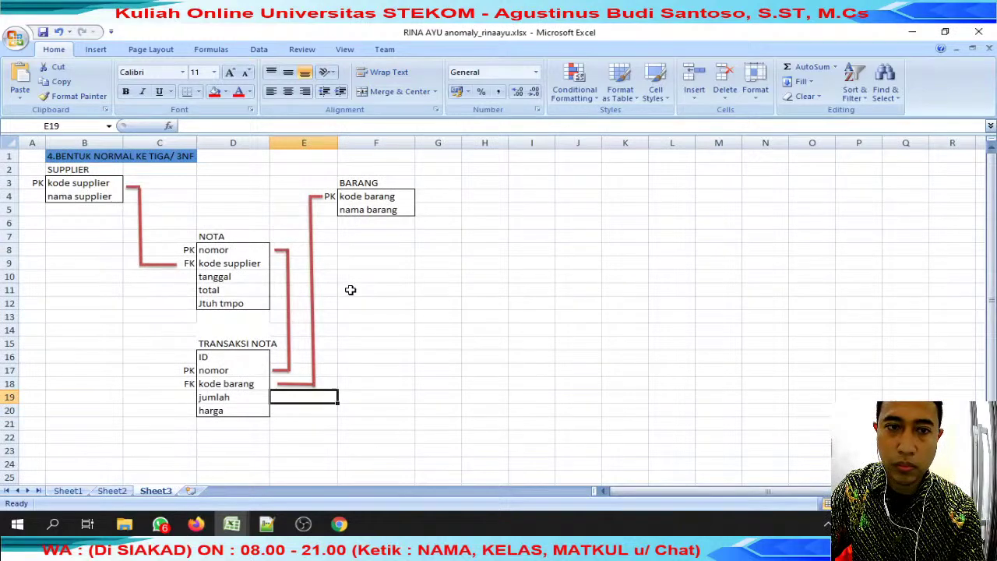
Review the submission's invoice sheet, its 2NF tables sheet and the 3NF diagram sheet.
{"action": "left_click", "coordinate": [68, 491]}
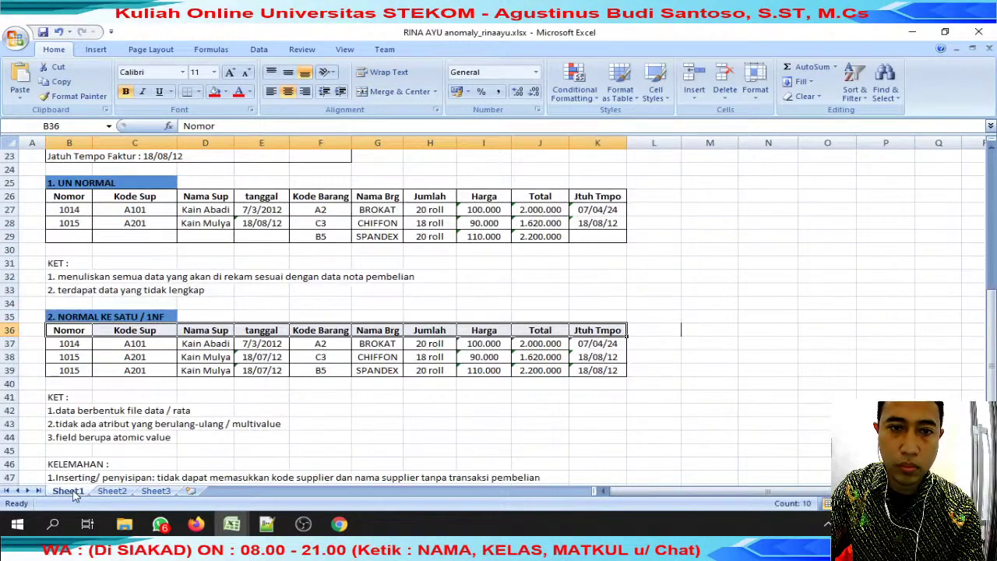
{"action": "scroll", "coordinate": [127, 450], "scroll_direction": "up", "scroll_amount": 7}
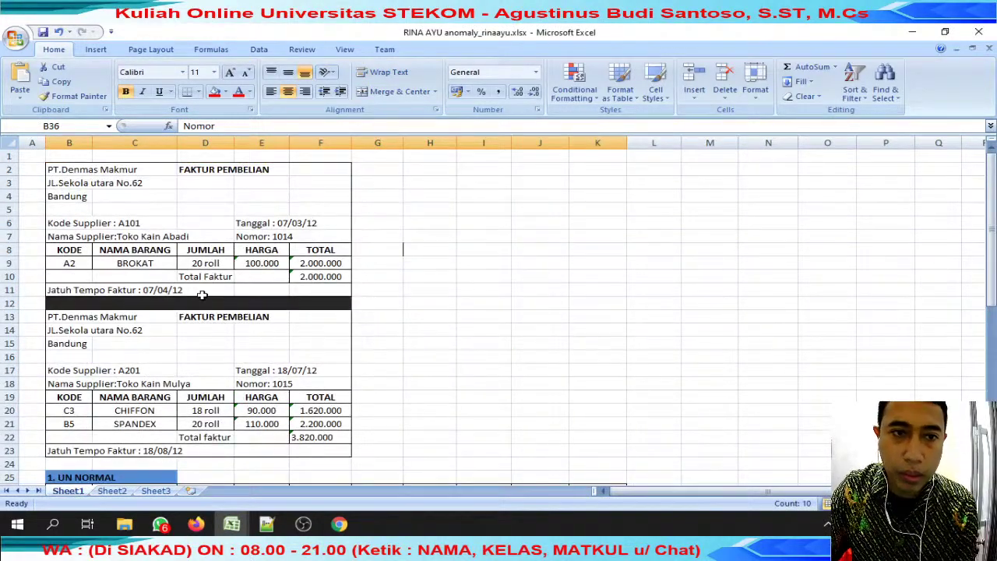
{"action": "left_click_drag", "start_coordinate": [194, 179], "coordinate": [347, 271]}
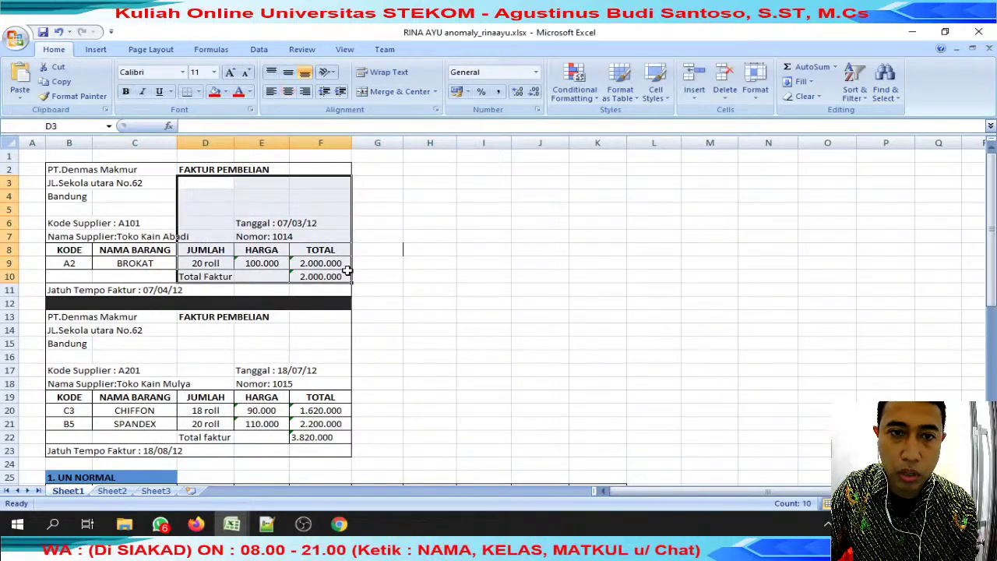
{"action": "left_click", "coordinate": [391, 240]}
{"action": "scroll", "coordinate": [391, 245], "scroll_direction": "down", "scroll_amount": 12}
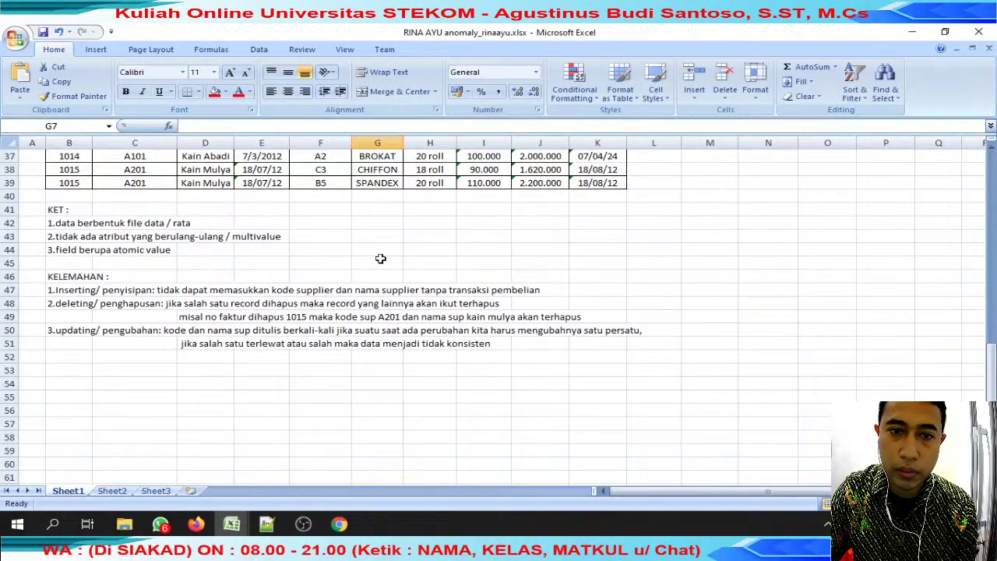
{"action": "left_click", "coordinate": [112, 491]}
{"action": "scroll", "coordinate": [156, 453], "scroll_direction": "up", "scroll_amount": 1}
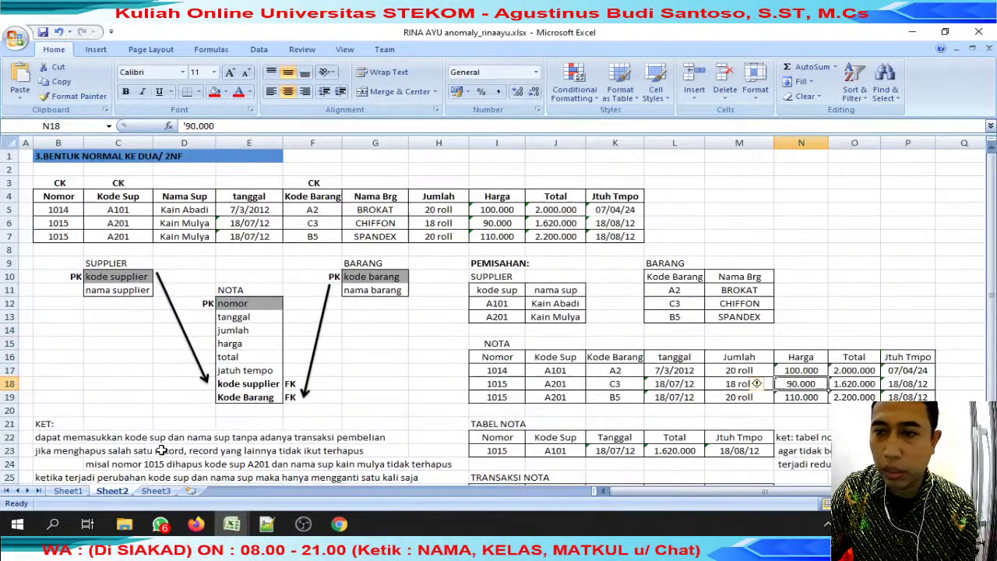
{"action": "scroll", "coordinate": [160, 451], "scroll_direction": "down", "scroll_amount": 7}
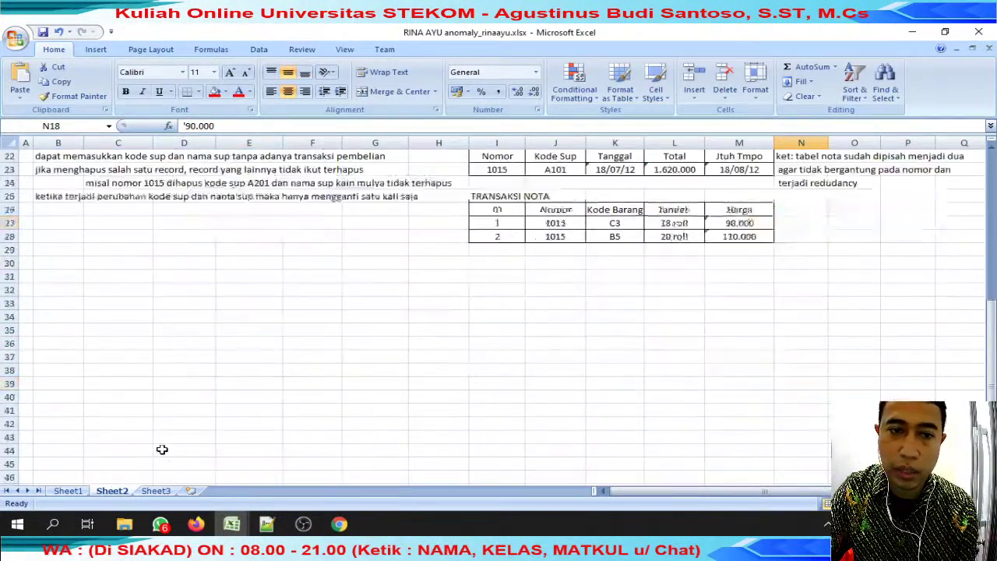
{"action": "scroll", "coordinate": [158, 460], "scroll_direction": "up", "scroll_amount": 5}
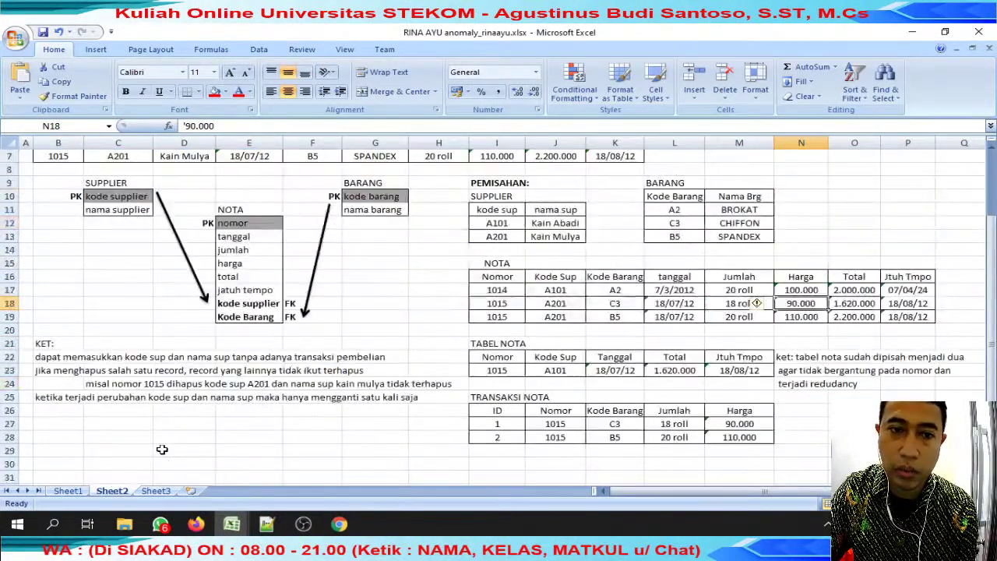
{"action": "left_click", "coordinate": [156, 491]}
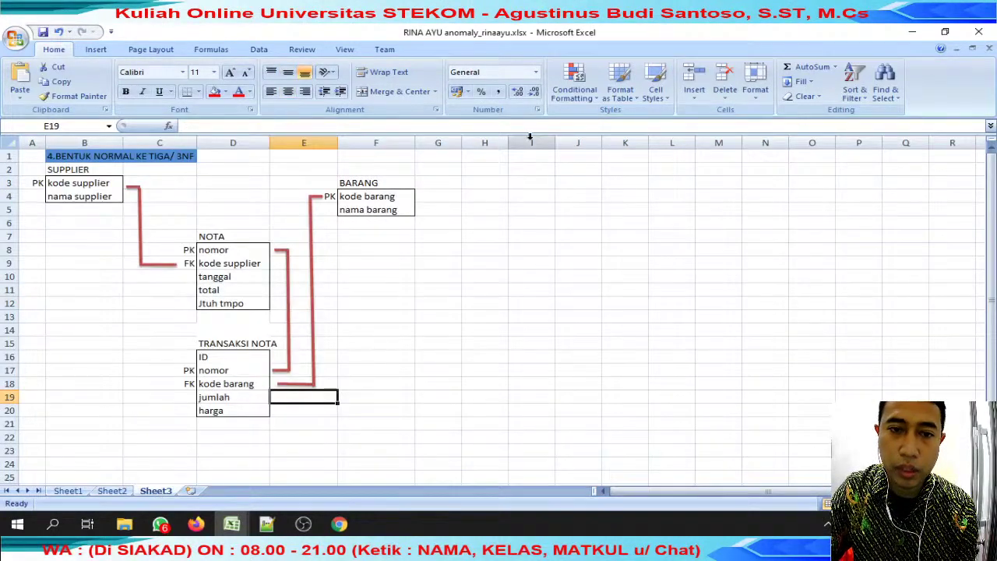
Re-inspect both purchase invoice blocks on the workbook's first sheet.
{"action": "left_click", "coordinate": [67, 489]}
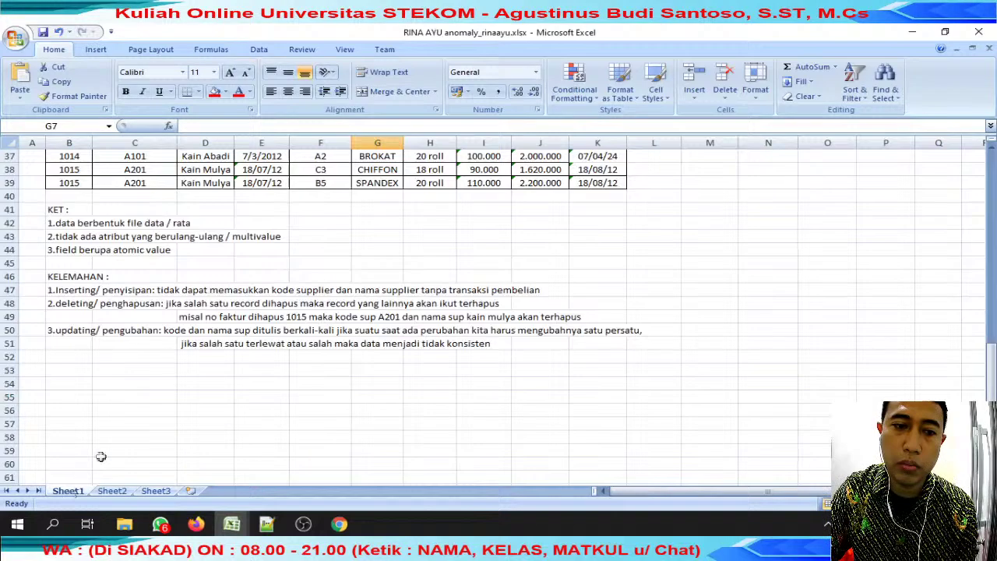
{"action": "scroll", "coordinate": [187, 335], "scroll_direction": "up", "scroll_amount": 9}
{"action": "left_click", "coordinate": [187, 199]}
{"action": "left_click_drag", "start_coordinate": [187, 199], "coordinate": [257, 386]}
{"action": "left_click_drag", "start_coordinate": [78, 171], "coordinate": [345, 452]}
{"action": "left_click", "coordinate": [407, 290]}
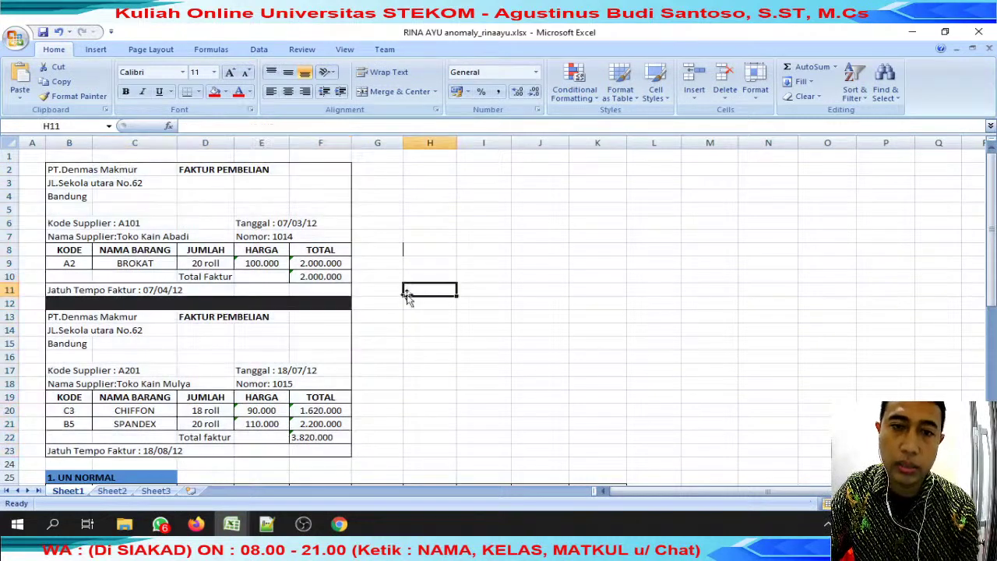
Close both reviewed student workbooks and enter a score of 80 in J77.
{"action": "left_click", "coordinate": [231, 528]}
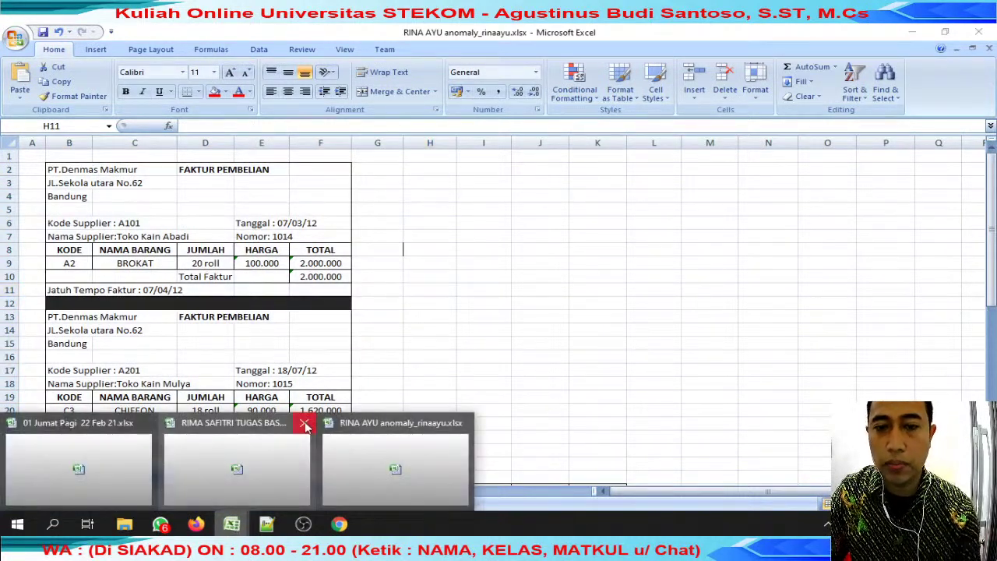
{"action": "left_click", "coordinate": [305, 426]}
{"action": "mouse_move", "coordinate": [231, 523]}
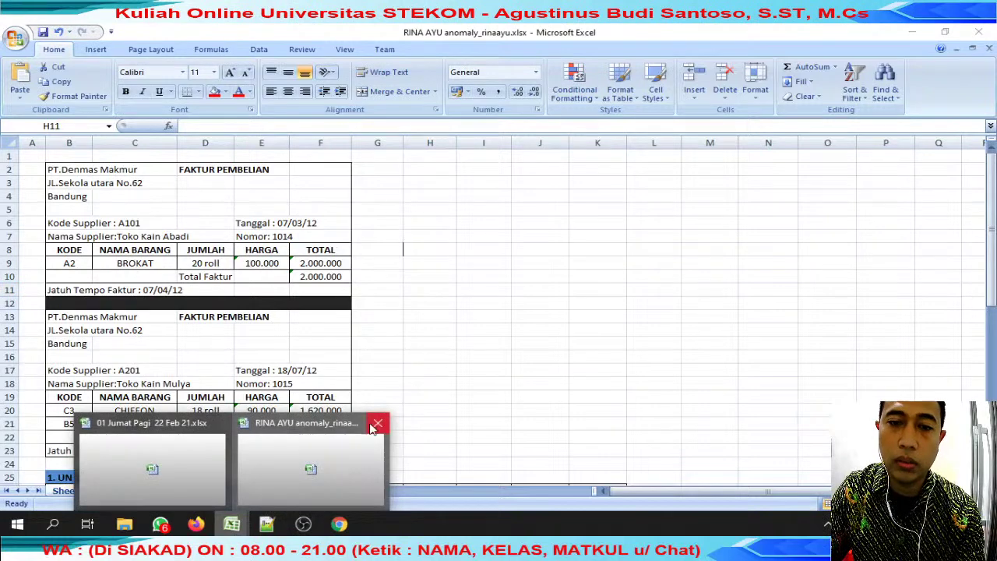
{"action": "left_click", "coordinate": [377, 424]}
{"action": "left_click", "coordinate": [411, 443]}
{"action": "type", "text": "80"}
{"action": "key", "text": "Return"}
Copy the student name from C78 and search for it in WhatsApp chats.
{"action": "left_click", "coordinate": [329, 449]}
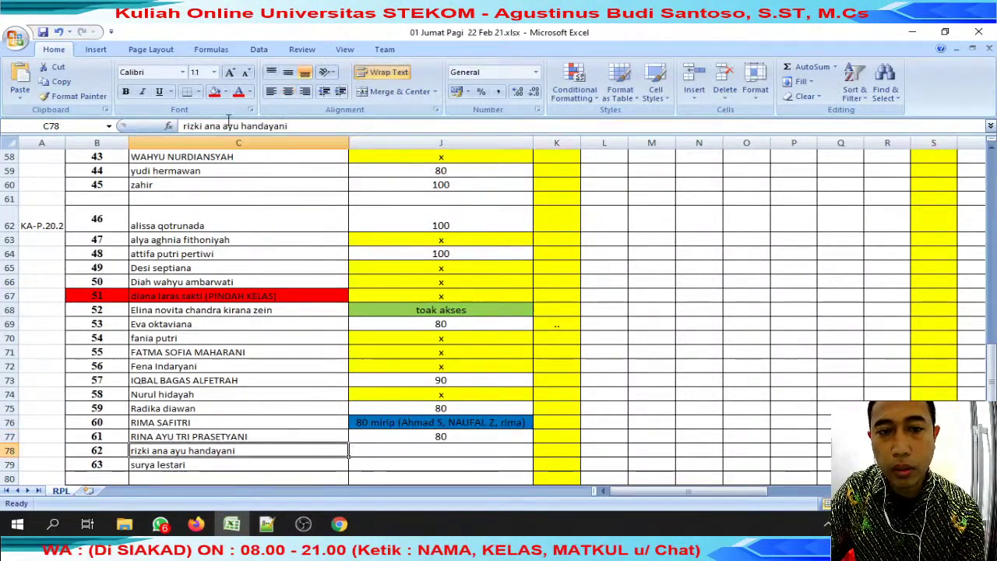
{"action": "left_click_drag", "start_coordinate": [183, 127], "coordinate": [239, 126]}
{"action": "key", "text": "ctrl+c"}
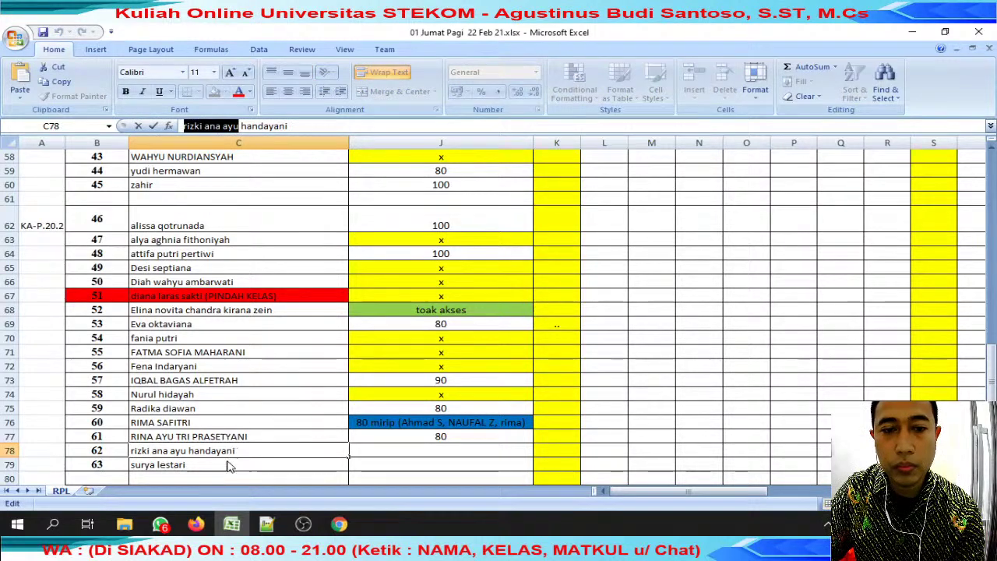
{"action": "left_click", "coordinate": [161, 525]}
{"action": "left_click", "coordinate": [440, 141]}
{"action": "key", "text": "ctrl+v"}
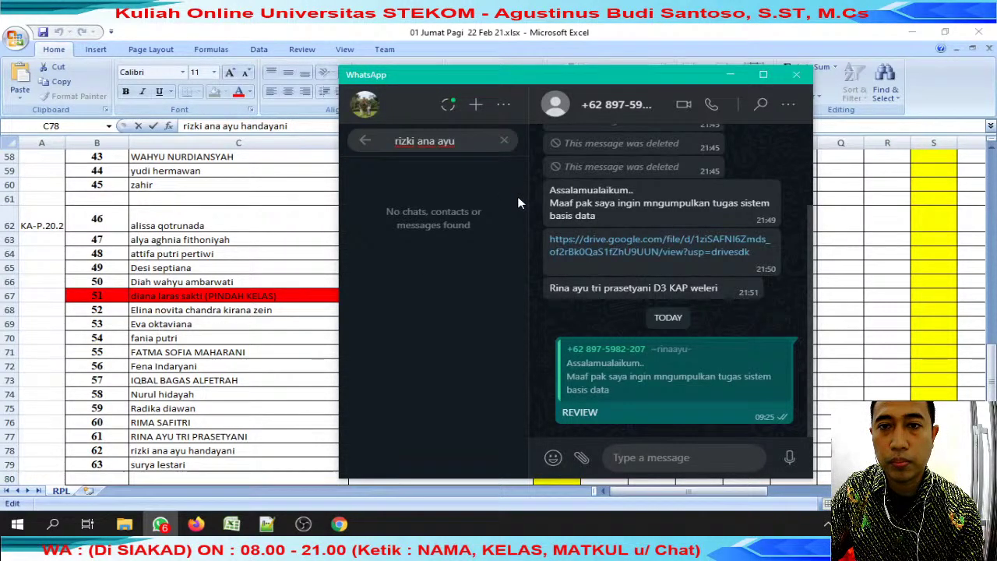
{"action": "key", "text": "alt+Tab"}
Copy the x mark from J74 into J78 since no submission exists.
{"action": "scroll", "coordinate": [393, 433], "scroll_direction": "down", "scroll_amount": 2}
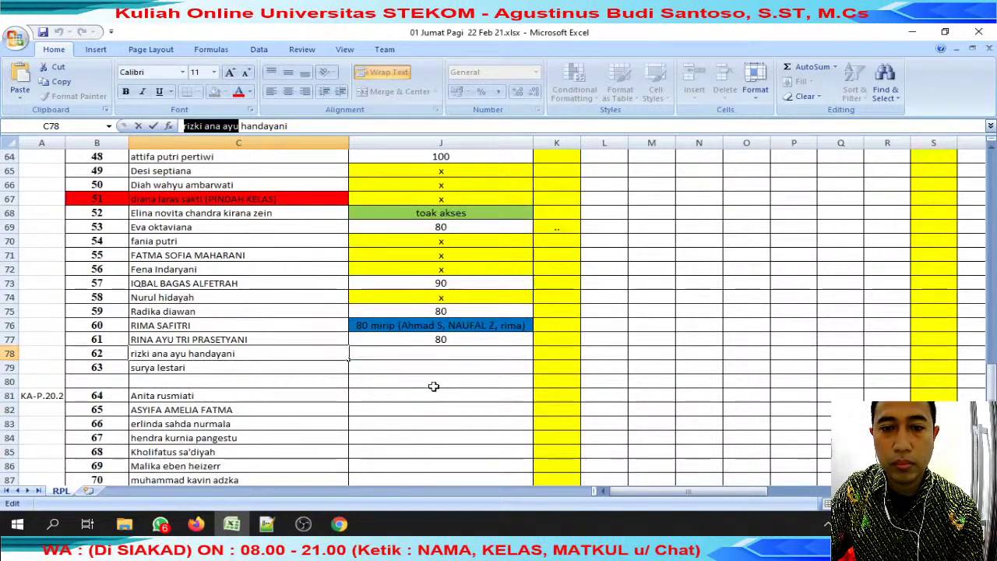
{"action": "left_click", "coordinate": [440, 341]}
{"action": "left_click", "coordinate": [418, 353]}
{"action": "left_click", "coordinate": [441, 298]}
{"action": "key", "text": "ctrl+c"}
{"action": "left_click", "coordinate": [440, 352]}
{"action": "key", "text": "ctrl+v"}
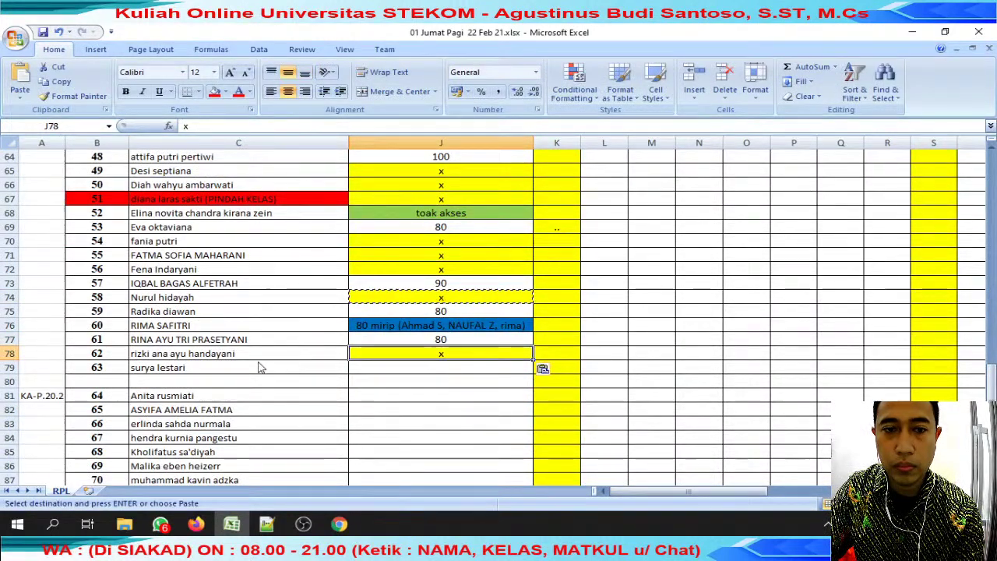
Copy the next student's name from C79 and bring WhatsApp forward.
{"action": "left_click", "coordinate": [260, 367]}
{"action": "left_click_drag", "start_coordinate": [239, 126], "coordinate": [183, 126]}
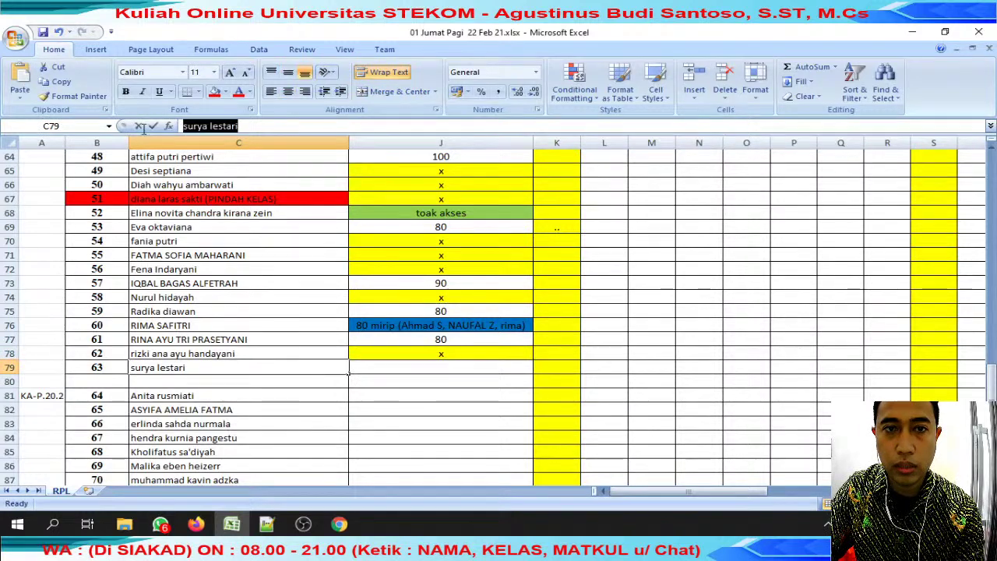
{"action": "left_click", "coordinate": [196, 524]}
{"action": "left_click", "coordinate": [162, 524]}
Find the next student's chat and save their submitted spreadsheet into Desktop\review jumat.
{"action": "key", "text": "ctrl+a"}
{"action": "key", "text": "ctrl+v"}
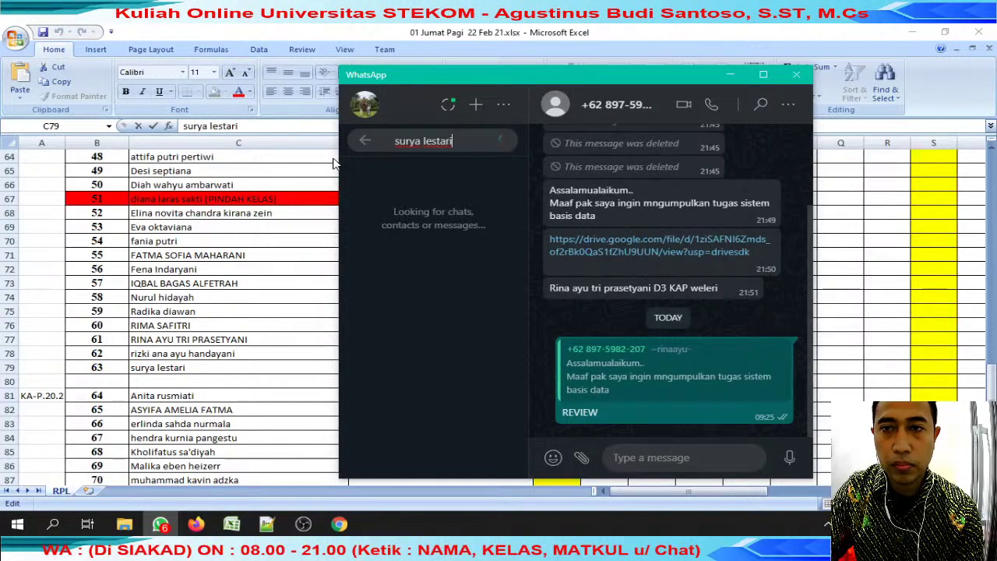
{"action": "left_click", "coordinate": [452, 243]}
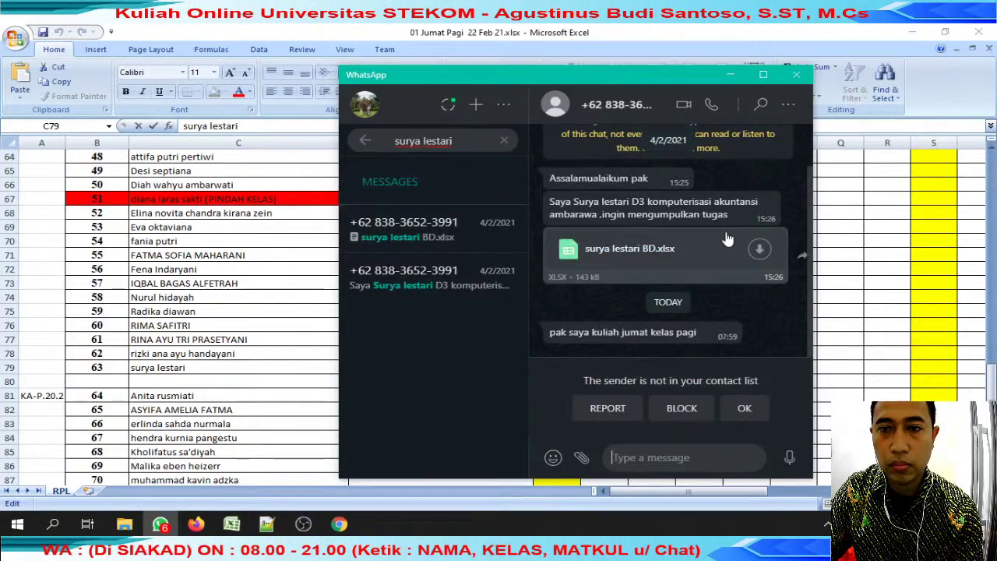
{"action": "left_click", "coordinate": [768, 253]}
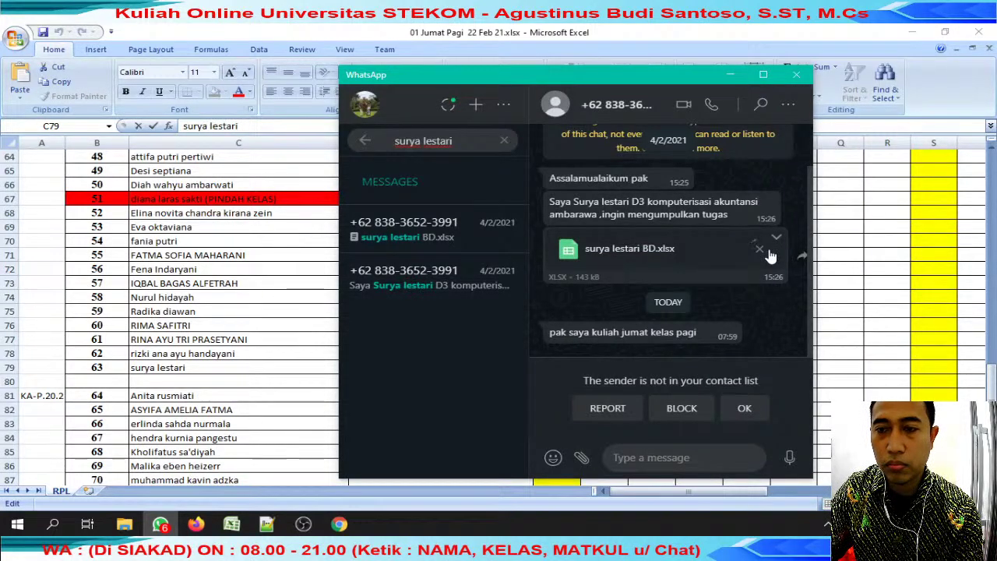
{"action": "key", "text": "Home"}
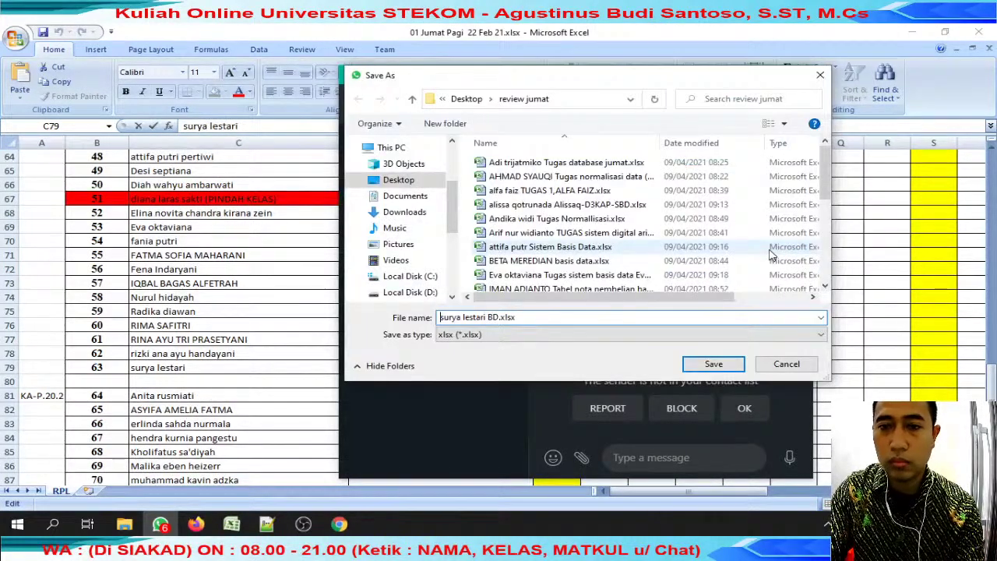
{"action": "key", "text": "BackSpace"}
{"action": "key", "text": "BackSpace"}
{"action": "key", "text": "BackSpace"}
{"action": "key", "text": "BackSpace"}
{"action": "key", "text": "BackSpace"}
{"action": "key", "text": "BackSpace"}
{"action": "key", "text": "BackSpace"}
{"action": "key", "text": "BackSpace"}
{"action": "key", "text": "BackSpace"}
{"action": "key", "text": "BackSpace"}
{"action": "key", "text": "BackSpace"}
{"action": "key", "text": "BackSpace"}
{"action": "key", "text": "BackSpace"}
{"action": "key", "text": "Return"}
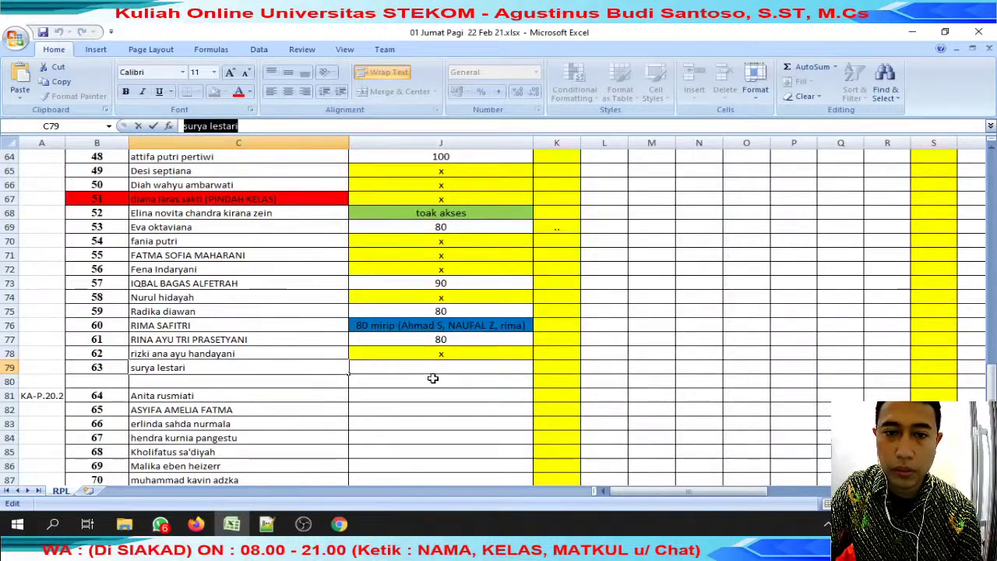
{"action": "key", "text": "Return"}
{"action": "key", "text": "alt+Tab"}
Scroll through BD.xlsx Sheet1, highlighting rows 31–32 and the INF NORMAL PERTAMA table.
{"action": "scroll", "coordinate": [446, 369], "scroll_direction": "up", "scroll_amount": 20}
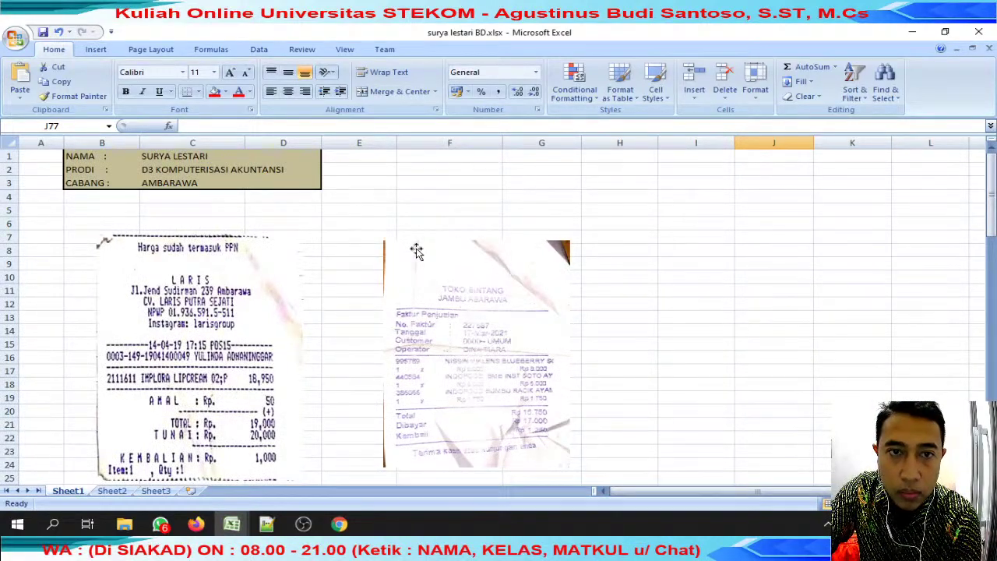
{"action": "scroll", "coordinate": [416, 250], "scroll_direction": "down", "scroll_amount": 19}
{"action": "scroll", "coordinate": [416, 250], "scroll_direction": "down", "scroll_amount": 11}
{"action": "scroll", "coordinate": [420, 248], "scroll_direction": "up", "scroll_amount": 20}
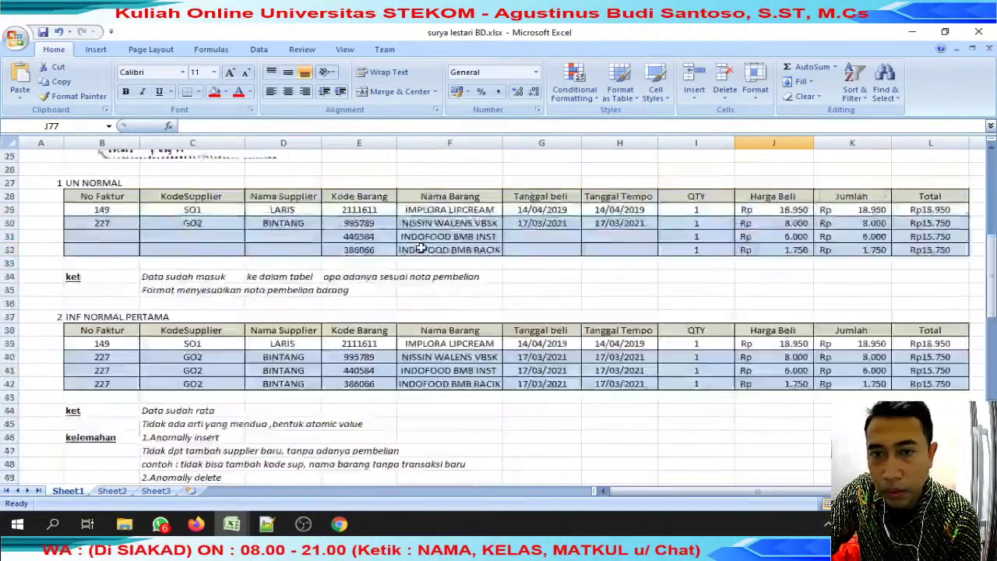
{"action": "scroll", "coordinate": [421, 248], "scroll_direction": "up", "scroll_amount": 8}
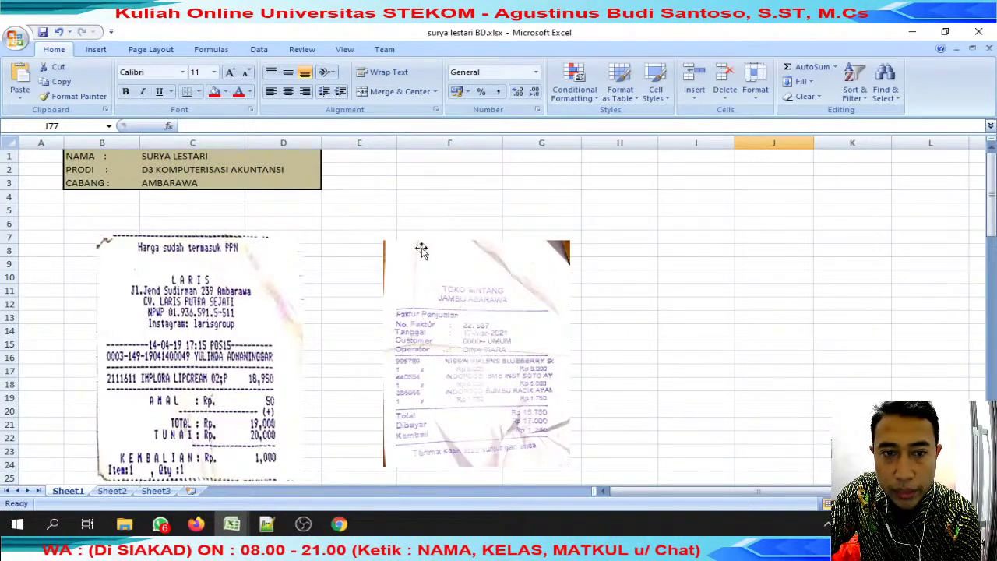
{"action": "scroll", "coordinate": [425, 249], "scroll_direction": "down", "scroll_amount": 6}
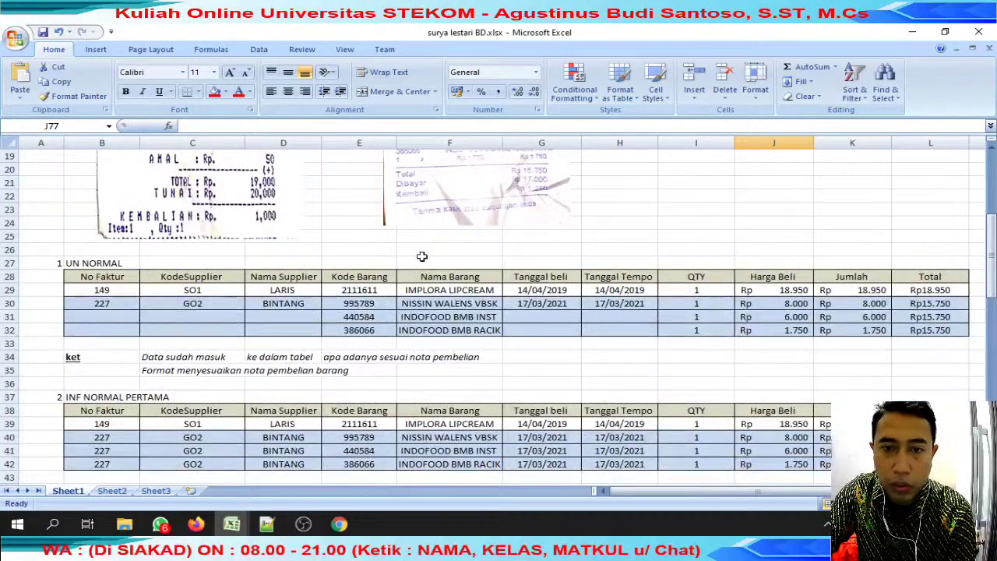
{"action": "left_click_drag", "start_coordinate": [123, 311], "coordinate": [863, 325]}
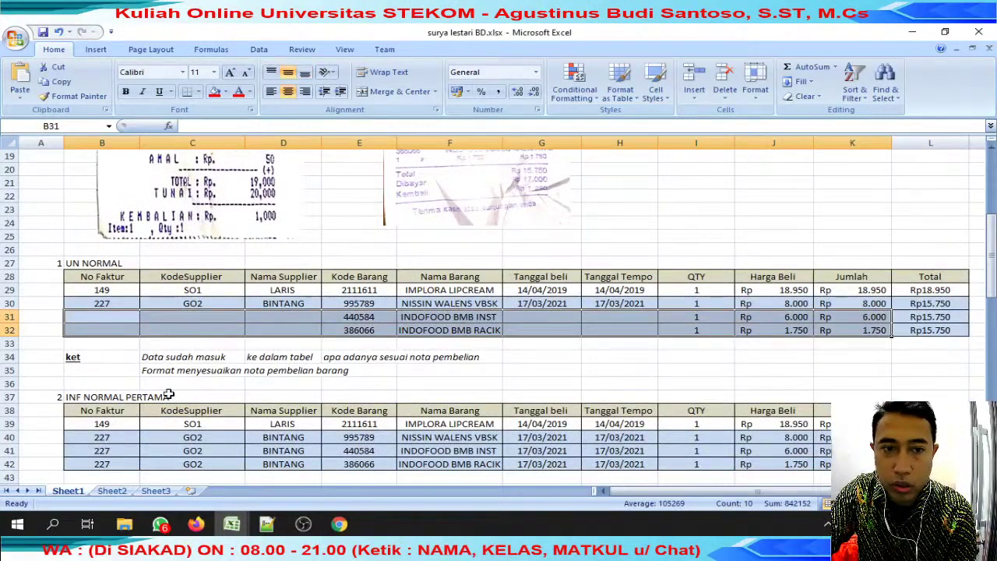
{"action": "left_click_drag", "start_coordinate": [177, 372], "coordinate": [343, 358]}
{"action": "scroll", "coordinate": [342, 358], "scroll_direction": "down", "scroll_amount": 2}
{"action": "left_click_drag", "start_coordinate": [121, 349], "coordinate": [935, 382]}
{"action": "scroll", "coordinate": [336, 390], "scroll_direction": "down", "scroll_amount": 3}
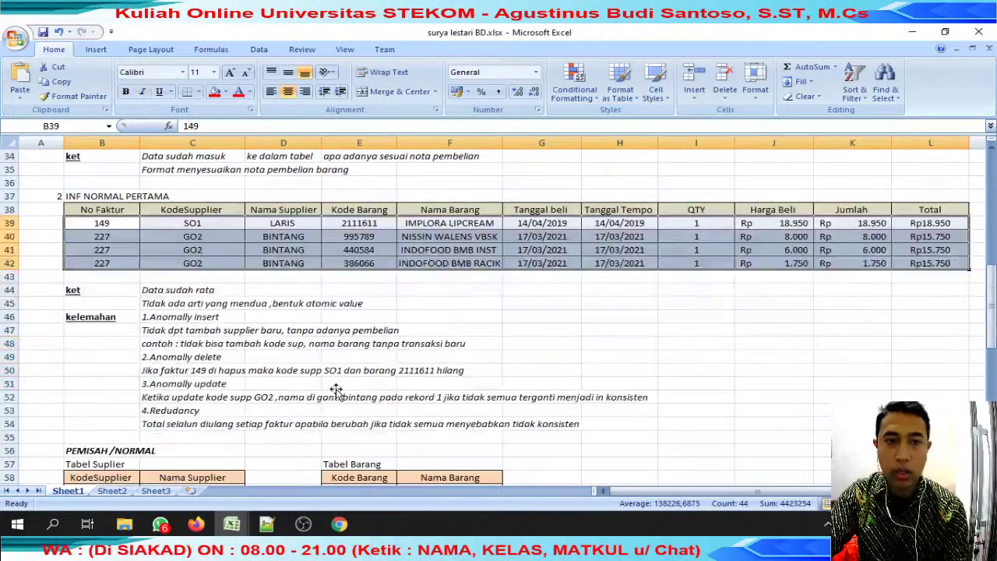
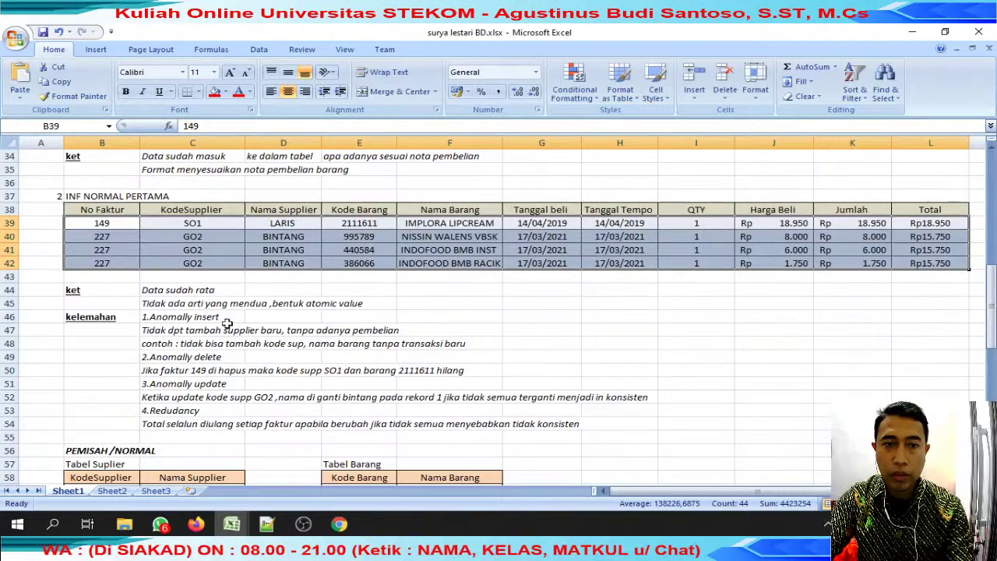
Review the insert, delete, update anomaly and inconsistency notes and the separated item table.
{"action": "left_click", "coordinate": [184, 319]}
{"action": "left_click", "coordinate": [183, 357]}
{"action": "left_click", "coordinate": [187, 384]}
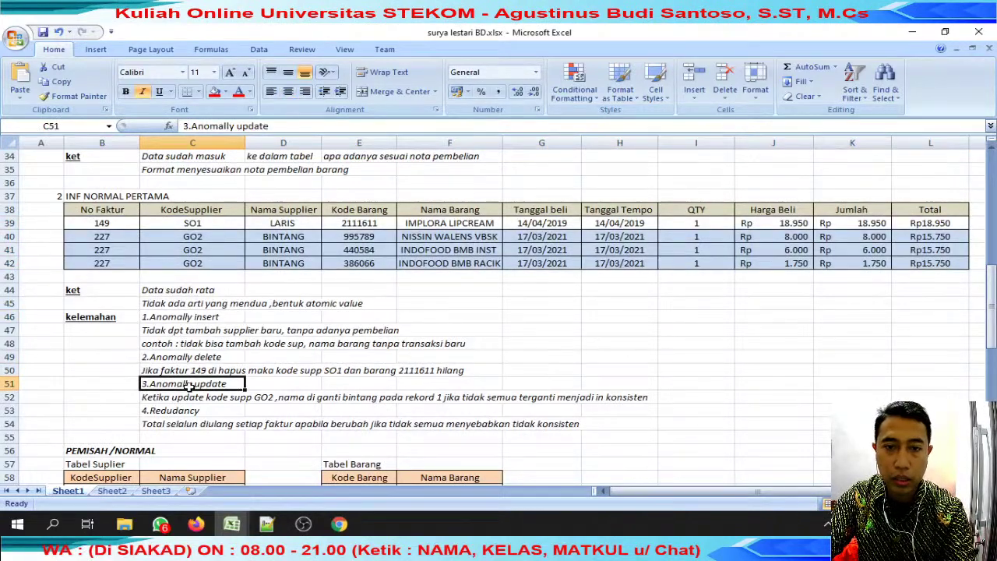
{"action": "left_click", "coordinate": [181, 423]}
{"action": "scroll", "coordinate": [178, 421], "scroll_direction": "down", "scroll_amount": 5}
{"action": "left_click_drag", "start_coordinate": [136, 249], "coordinate": [194, 308]}
{"action": "left_click", "coordinate": [359, 290]}
{"action": "scroll", "coordinate": [368, 297], "scroll_direction": "down", "scroll_amount": 3}
Check the Tabel Nota header, the advantage notes, the Tabel Suplier and the second invoice table.
{"action": "left_click", "coordinate": [134, 252]}
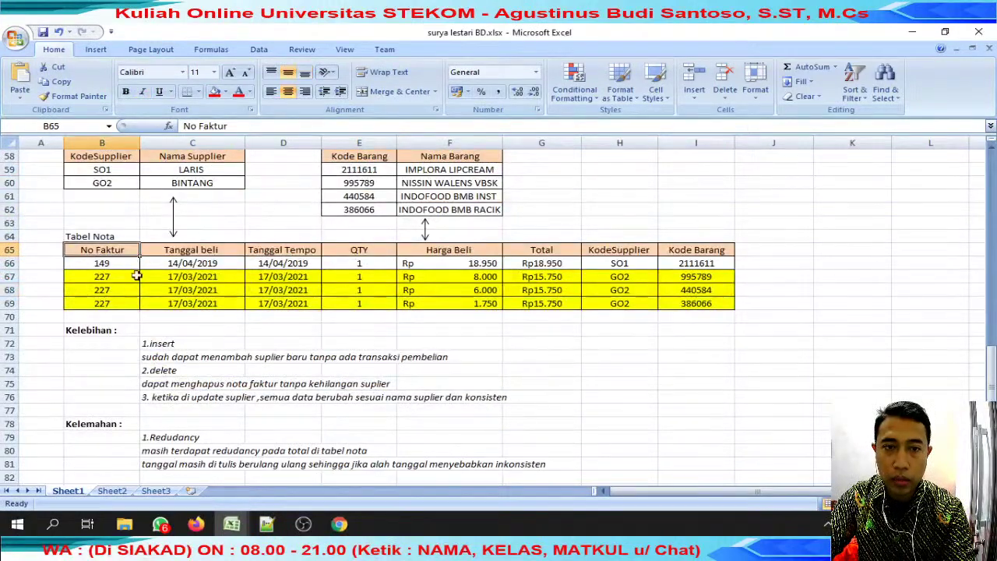
{"action": "left_click", "coordinate": [178, 383]}
{"action": "left_click", "coordinate": [177, 397]}
{"action": "scroll", "coordinate": [180, 366], "scroll_direction": "down", "scroll_amount": 2}
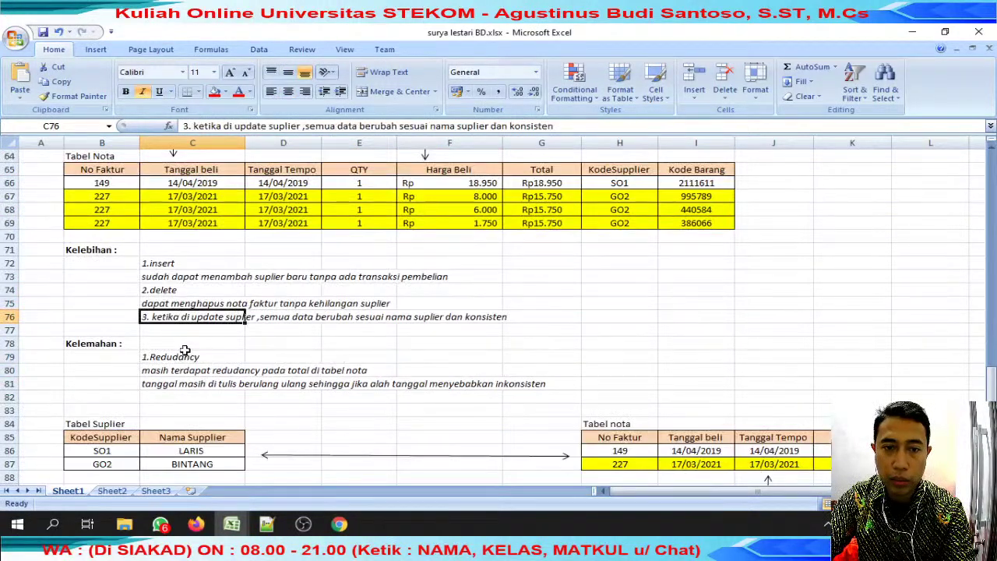
{"action": "left_click_drag", "start_coordinate": [184, 357], "coordinate": [206, 380]}
{"action": "scroll", "coordinate": [206, 379], "scroll_direction": "down", "scroll_amount": 3}
{"action": "left_click_drag", "start_coordinate": [121, 307], "coordinate": [195, 331]}
{"action": "left_click", "coordinate": [635, 311]}
{"action": "scroll", "coordinate": [316, 374], "scroll_direction": "down", "scroll_amount": 5}
{"action": "scroll", "coordinate": [317, 372], "scroll_direction": "up", "scroll_amount": 17}
{"action": "scroll", "coordinate": [316, 355], "scroll_direction": "up", "scroll_amount": 12}
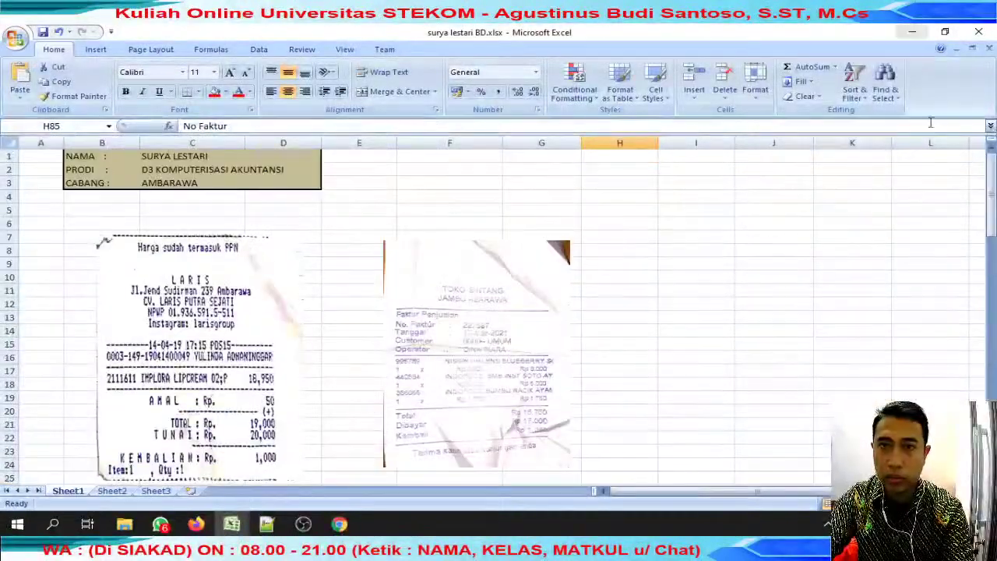
Close the reviewed workbook and enter a score of 90 in J79.
{"action": "left_click", "coordinate": [989, 48]}
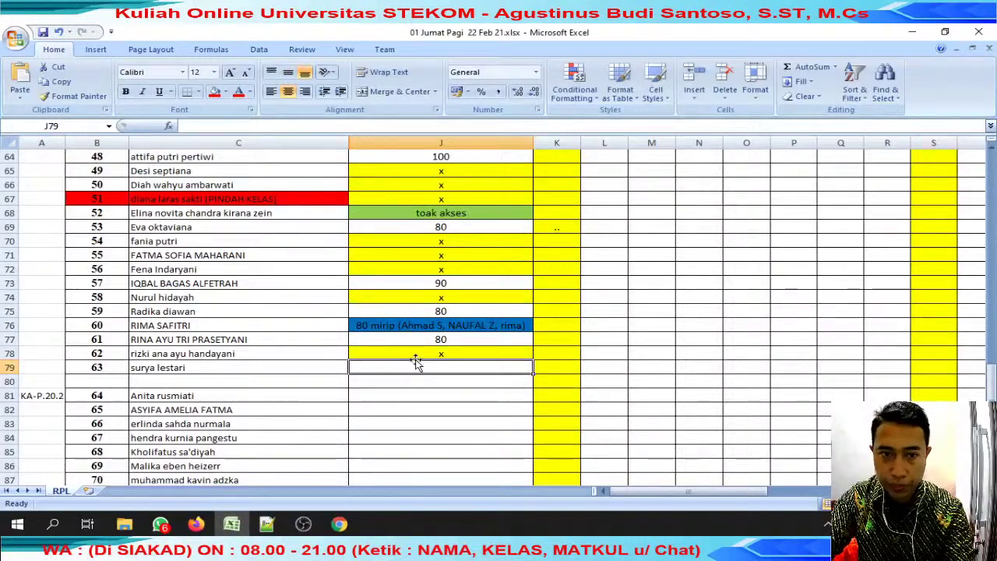
{"action": "type", "text": "90"}
{"action": "key", "text": "Return"}
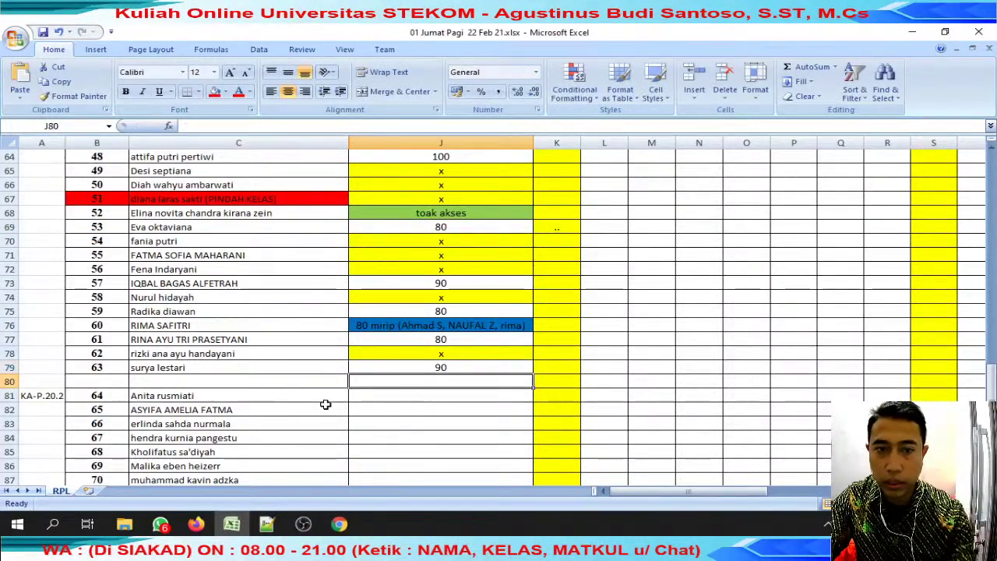
Copy the next student's name from C81 and search for it in WhatsApp.
{"action": "left_click", "coordinate": [327, 404]}
{"action": "left_click", "coordinate": [324, 396]}
{"action": "left_click", "coordinate": [280, 127]}
{"action": "key", "text": "shift+Home"}
{"action": "key", "text": "ctrl+c"}
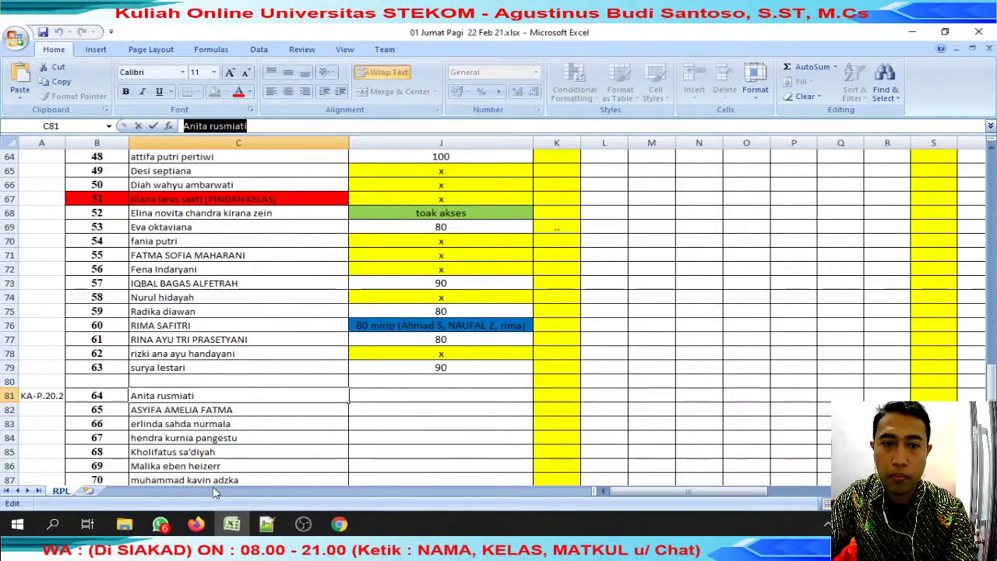
{"action": "left_click", "coordinate": [160, 523]}
{"action": "key", "text": "ctrl+f"}
{"action": "key", "text": "ctrl+v"}
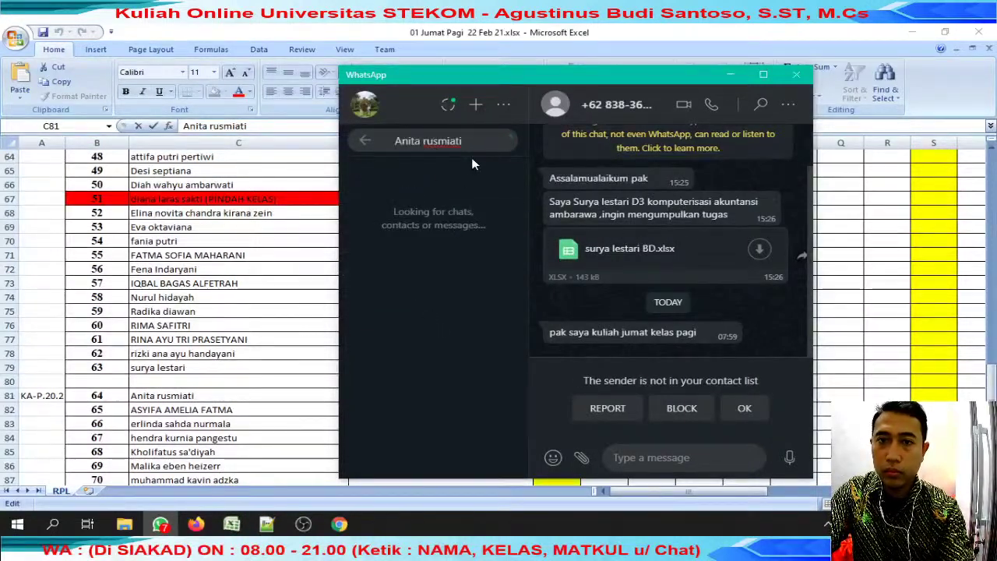
Reply 'review' to the student's submitted file in WhatsApp.
{"action": "key", "text": "Escape"}
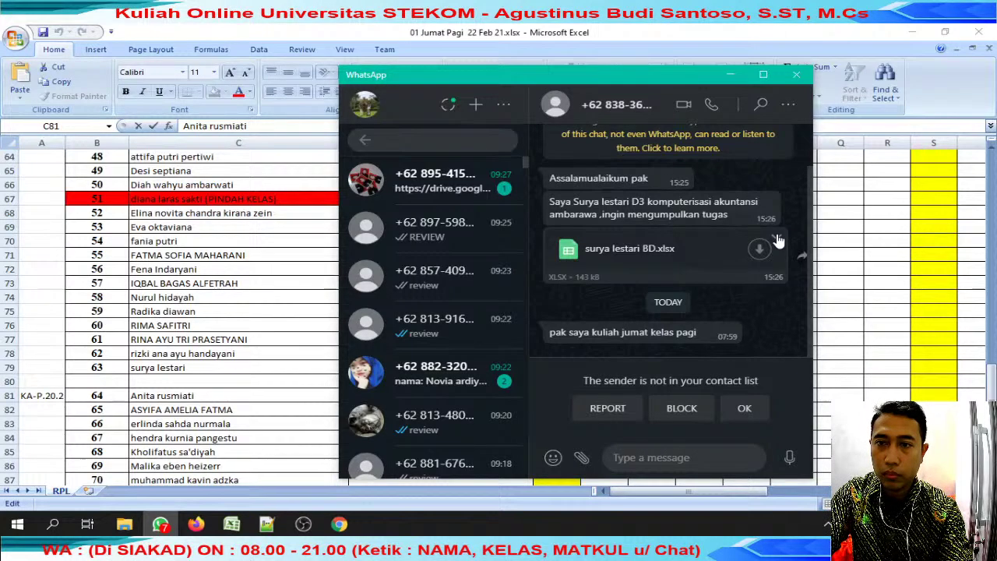
{"action": "left_click", "coordinate": [776, 240]}
{"action": "left_click", "coordinate": [745, 274]}
{"action": "type", "text": "review"}
{"action": "key", "text": "Return"}
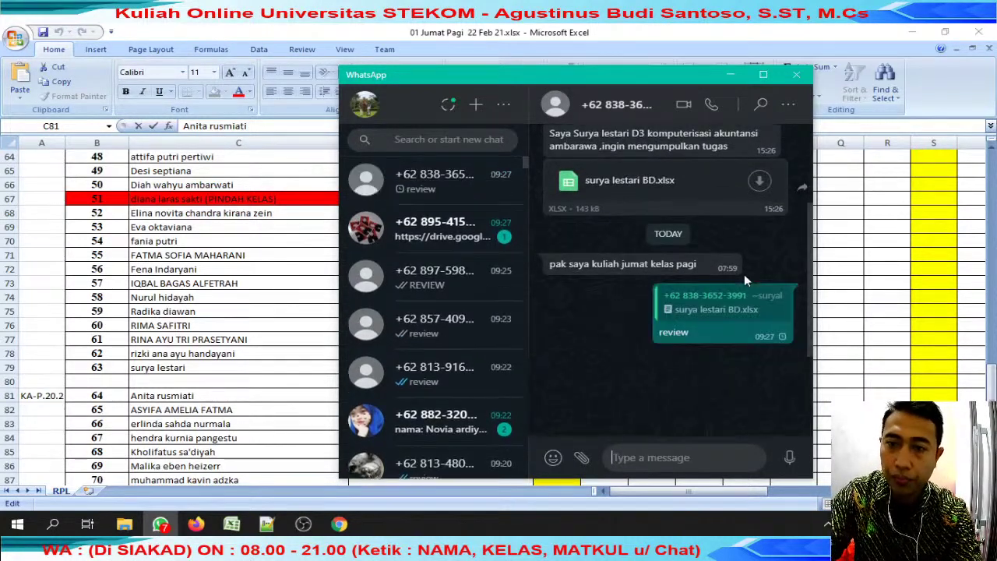
Copy the x mark from J78 into J81 for the missing submission.
{"action": "left_click", "coordinate": [465, 139]}
{"action": "key", "text": "ctrl+v"}
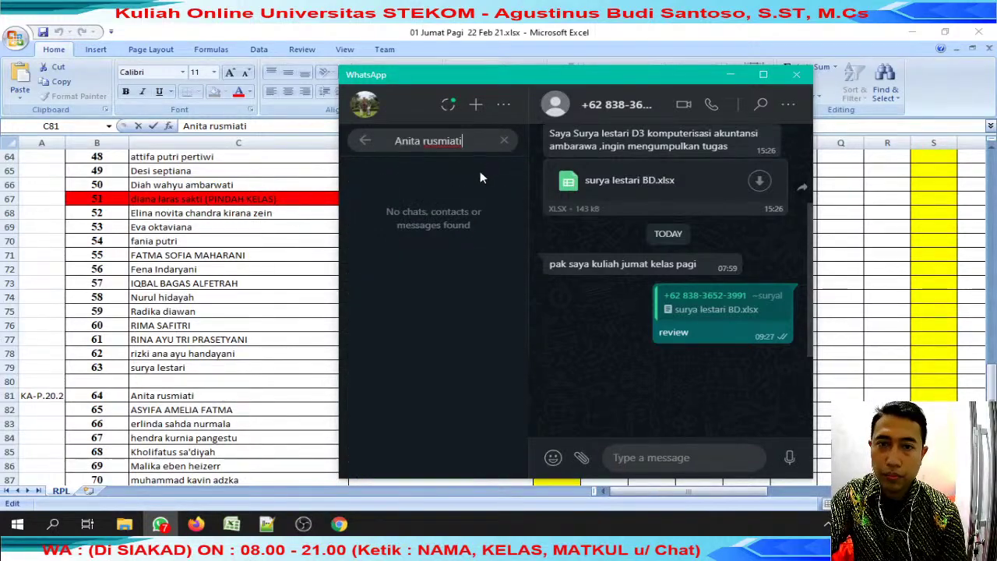
{"action": "key", "text": "alt+Tab"}
{"action": "left_click", "coordinate": [418, 353]}
{"action": "key", "text": "ctrl+c"}
{"action": "left_click", "coordinate": [421, 397]}
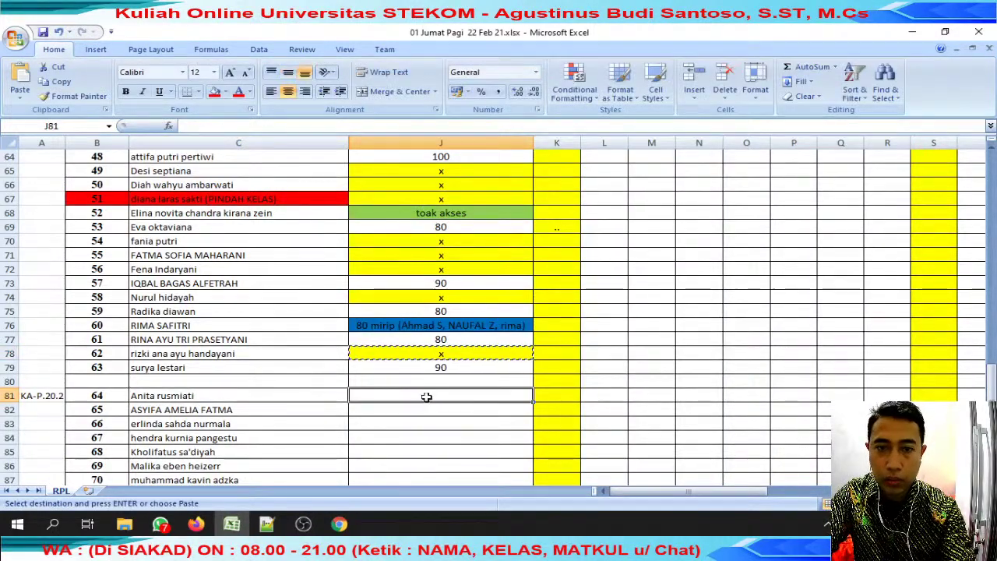
{"action": "key", "text": "Return"}
Copy the next student's name from C82 and search WhatsApp chats for it.
{"action": "left_click", "coordinate": [283, 411]}
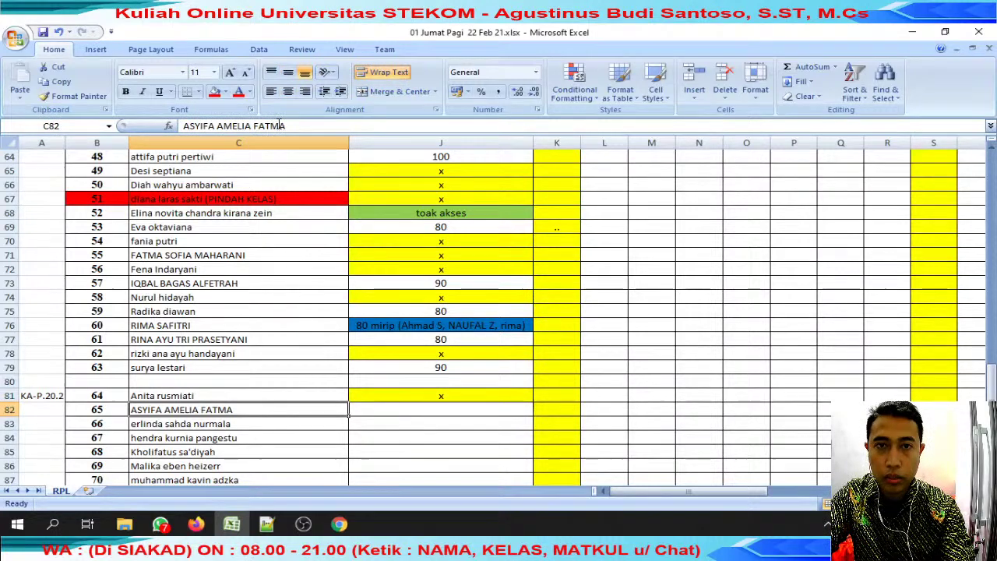
{"action": "left_click_drag", "start_coordinate": [184, 126], "coordinate": [286, 125]}
{"action": "key", "text": "alt+Tab"}
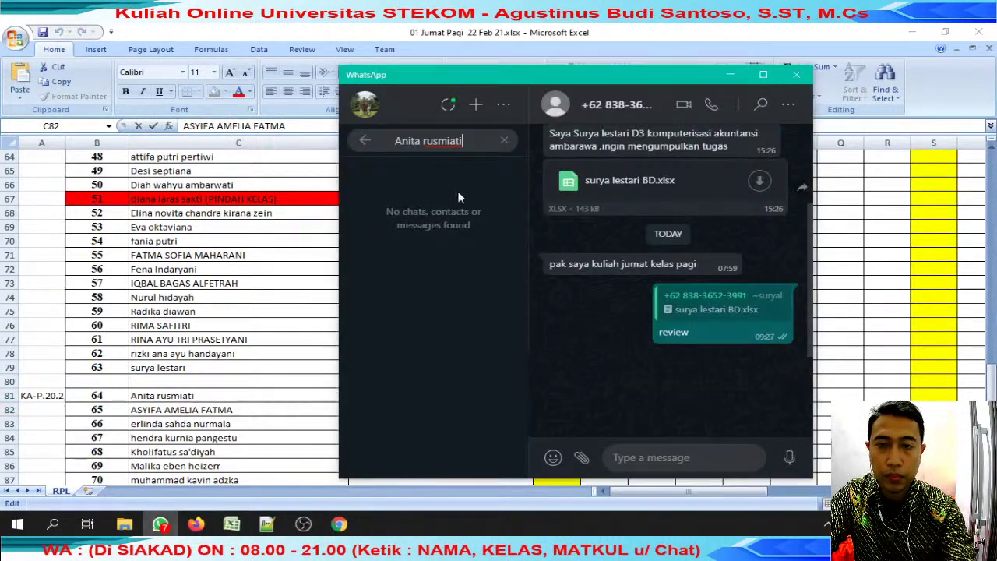
{"action": "key", "text": "ctrl+a"}
{"action": "key", "text": "ctrl+v"}
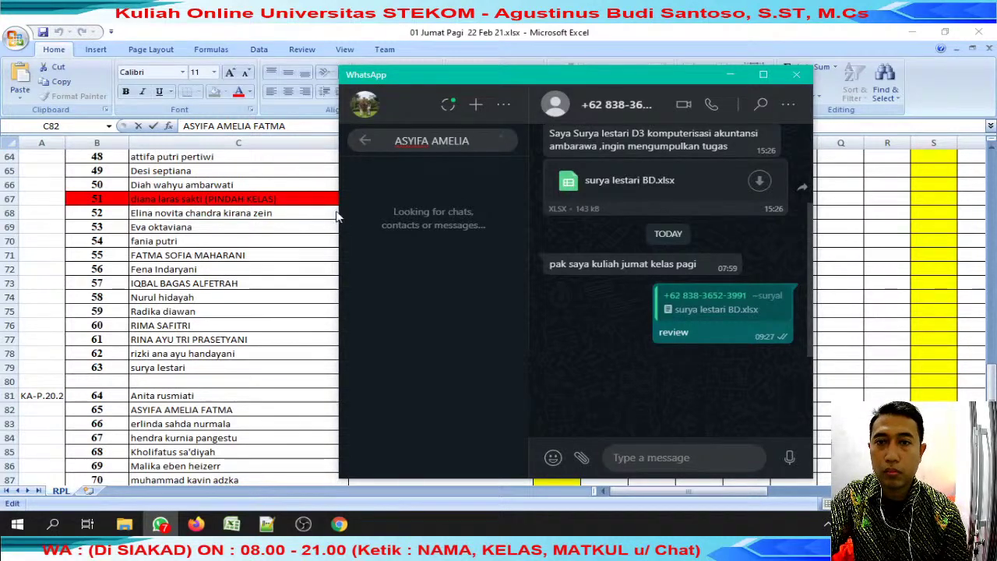
Open the matching chat and reply 'review' to the student's submitted file.
{"action": "left_click", "coordinate": [374, 234]}
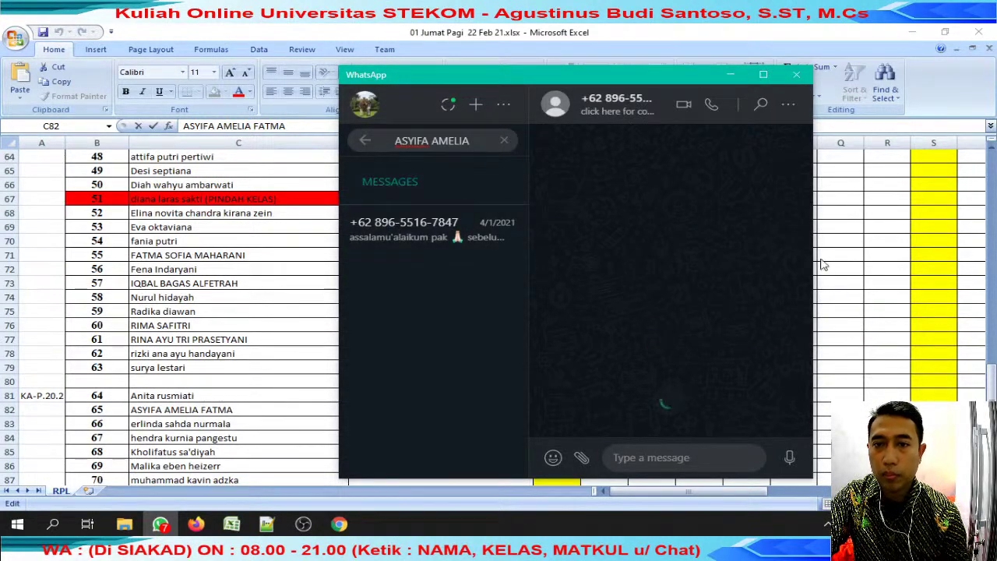
{"action": "left_click", "coordinate": [789, 411]}
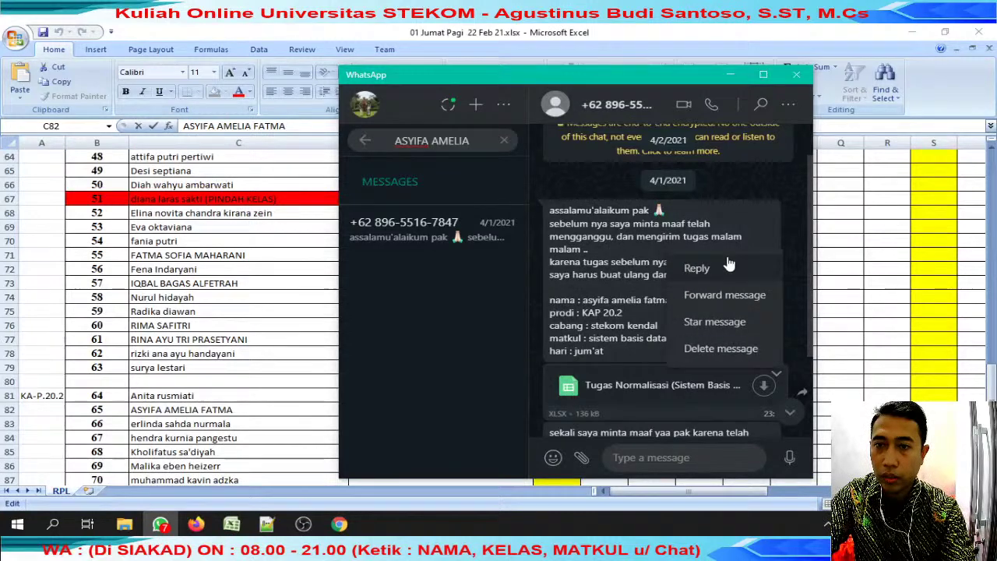
{"action": "left_click", "coordinate": [727, 264]}
{"action": "type", "text": "review"}
{"action": "key", "text": "Return"}
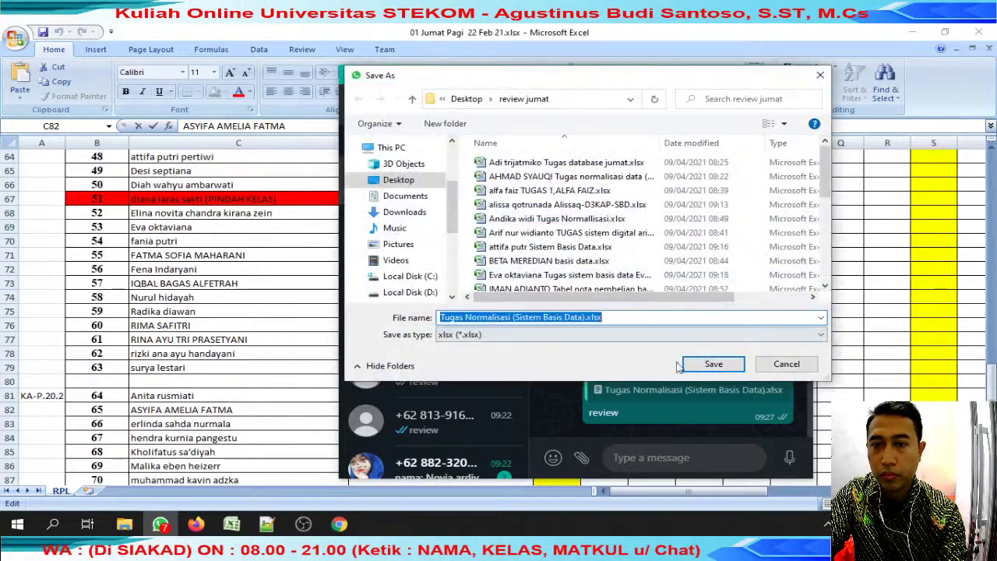
Save the downloaded workbook with the student's name prefixed to the file name and open it.
{"action": "key", "text": "Home"}
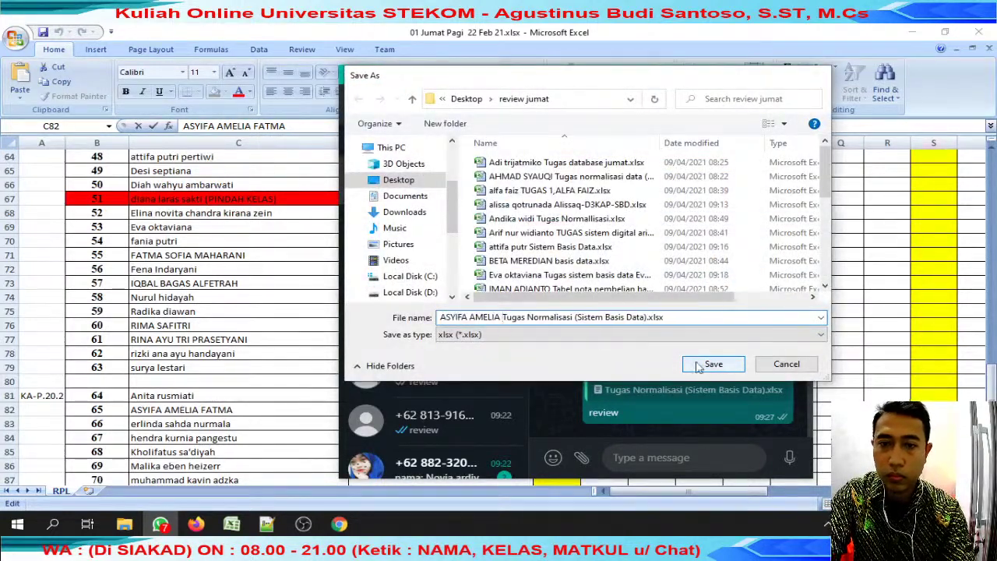
{"action": "left_click", "coordinate": [697, 364]}
{"action": "left_click", "coordinate": [482, 453]}
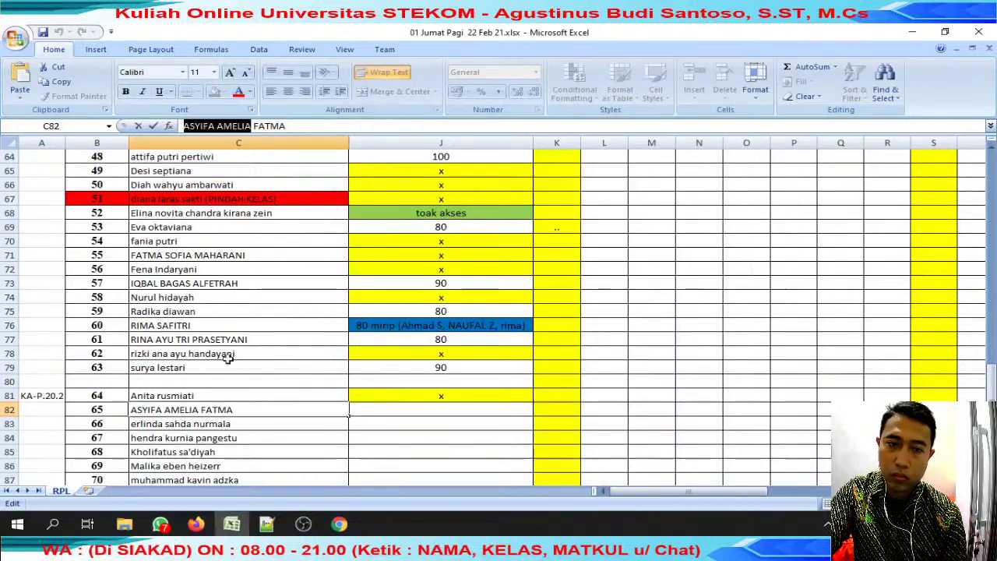
{"action": "scroll", "coordinate": [432, 327], "scroll_direction": "down", "scroll_amount": 2}
{"action": "scroll", "coordinate": [434, 328], "scroll_direction": "down", "scroll_amount": 15}
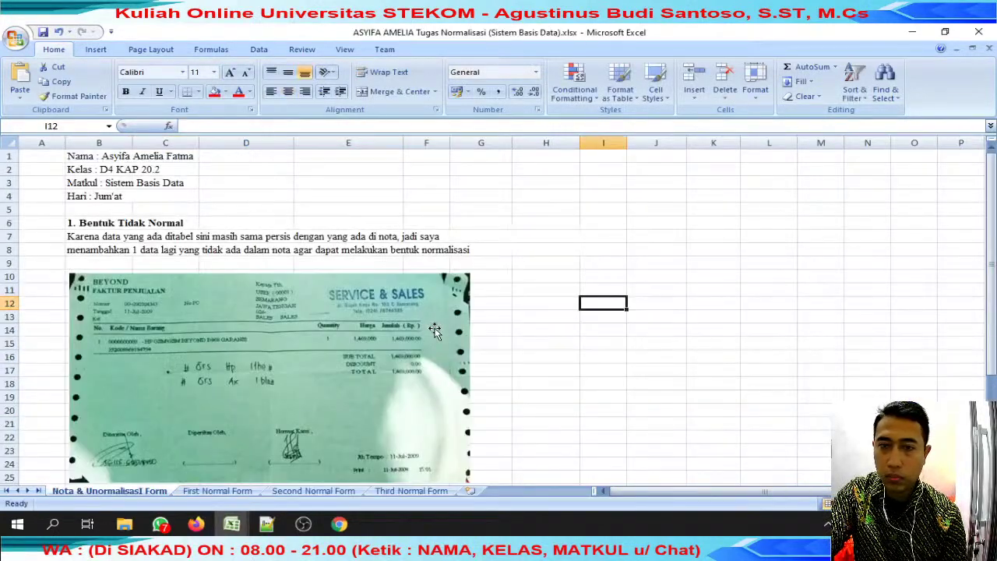
Review the First and Second Normal Form sheets of the submitted workbook.
{"action": "left_click", "coordinate": [216, 492]}
{"action": "scroll", "coordinate": [317, 412], "scroll_direction": "down", "scroll_amount": 5}
{"action": "scroll", "coordinate": [316, 411], "scroll_direction": "up", "scroll_amount": 5}
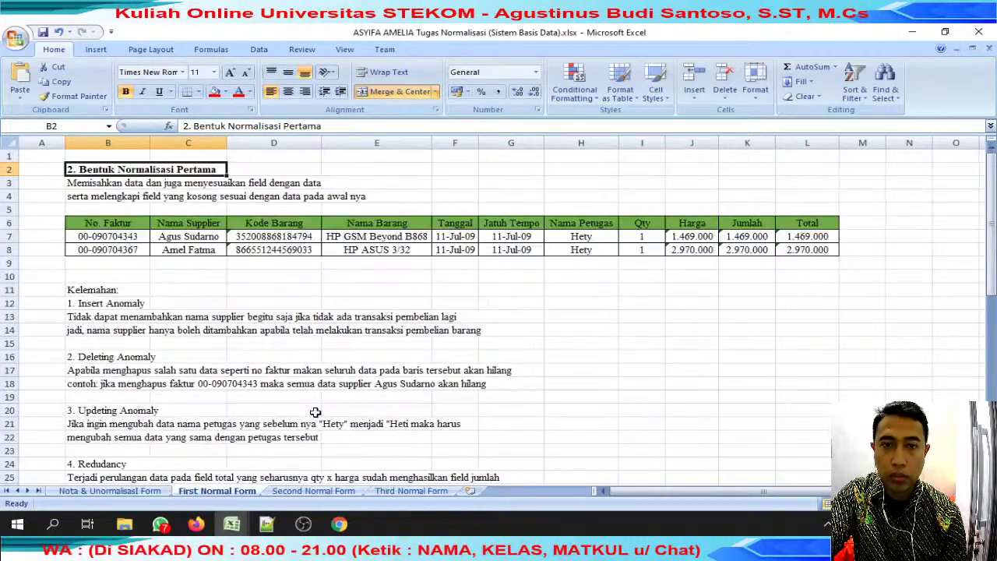
{"action": "left_click", "coordinate": [296, 492]}
{"action": "scroll", "coordinate": [321, 430], "scroll_direction": "up", "scroll_amount": 2}
{"action": "scroll", "coordinate": [316, 434], "scroll_direction": "down", "scroll_amount": 1}
{"action": "left_click", "coordinate": [234, 492]}
{"action": "scroll", "coordinate": [300, 374], "scroll_direction": "down", "scroll_amount": 2}
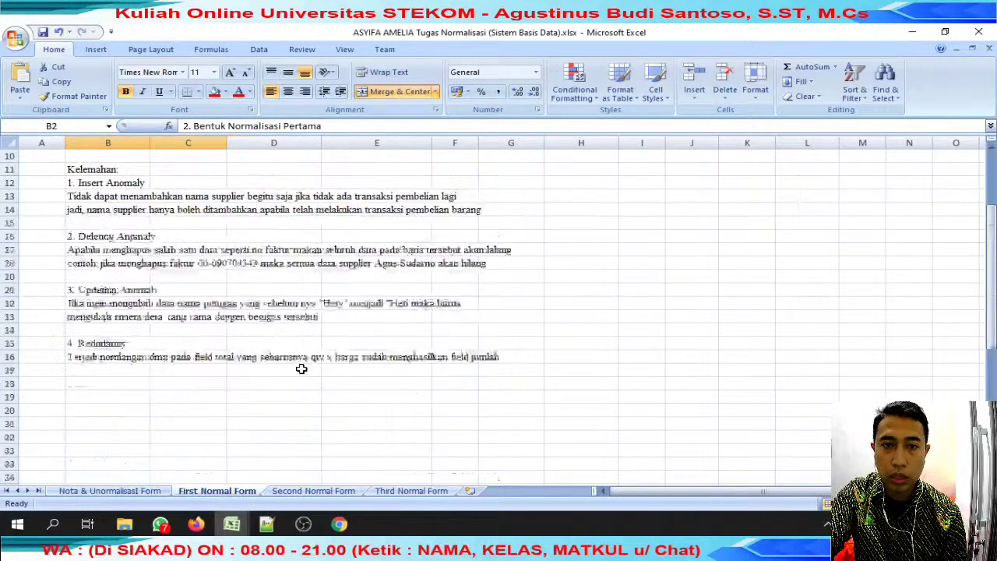
{"action": "left_click", "coordinate": [314, 491]}
{"action": "scroll", "coordinate": [331, 399], "scroll_direction": "up", "scroll_amount": 1}
{"action": "scroll", "coordinate": [330, 394], "scroll_direction": "down", "scroll_amount": 4}
{"action": "scroll", "coordinate": [331, 394], "scroll_direction": "up", "scroll_amount": 2}
Check the Third Normal Form, Nota & Unormalisasi sheets and the anomaly explanations.
{"action": "left_click", "coordinate": [427, 491]}
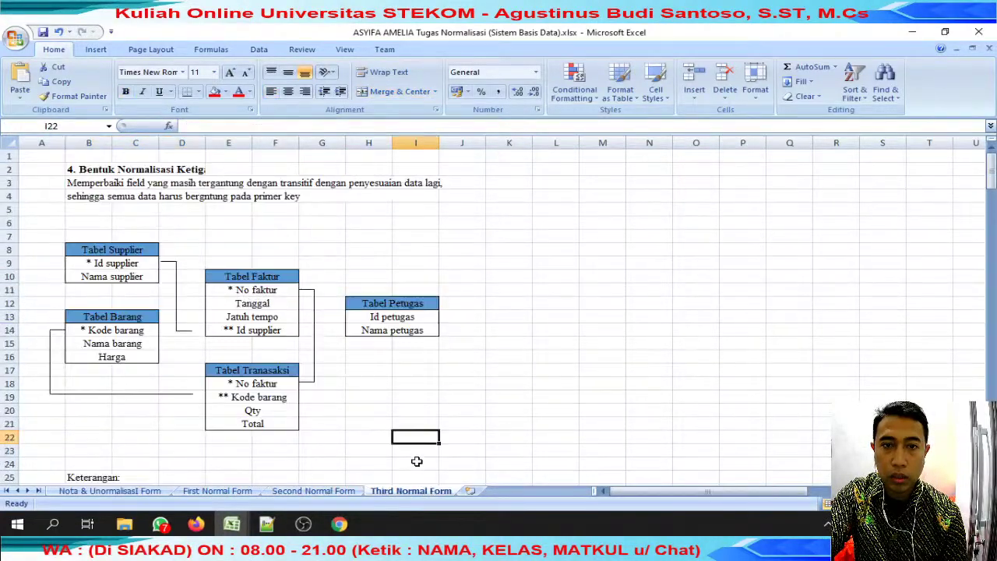
{"action": "left_click", "coordinate": [313, 492]}
{"action": "scroll", "coordinate": [321, 465], "scroll_direction": "up", "scroll_amount": 2}
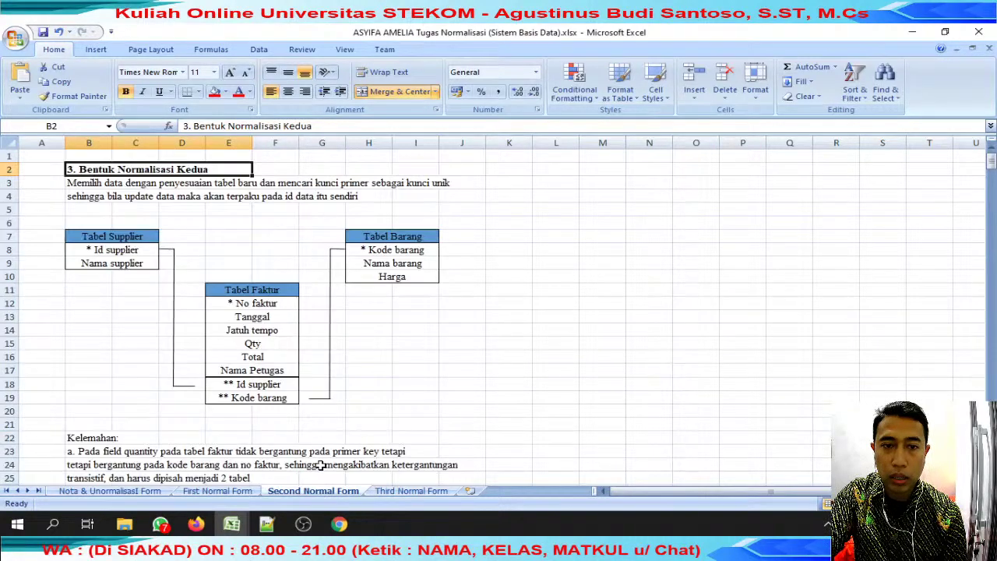
{"action": "left_click", "coordinate": [218, 492]}
{"action": "scroll", "coordinate": [286, 450], "scroll_direction": "up", "scroll_amount": 2}
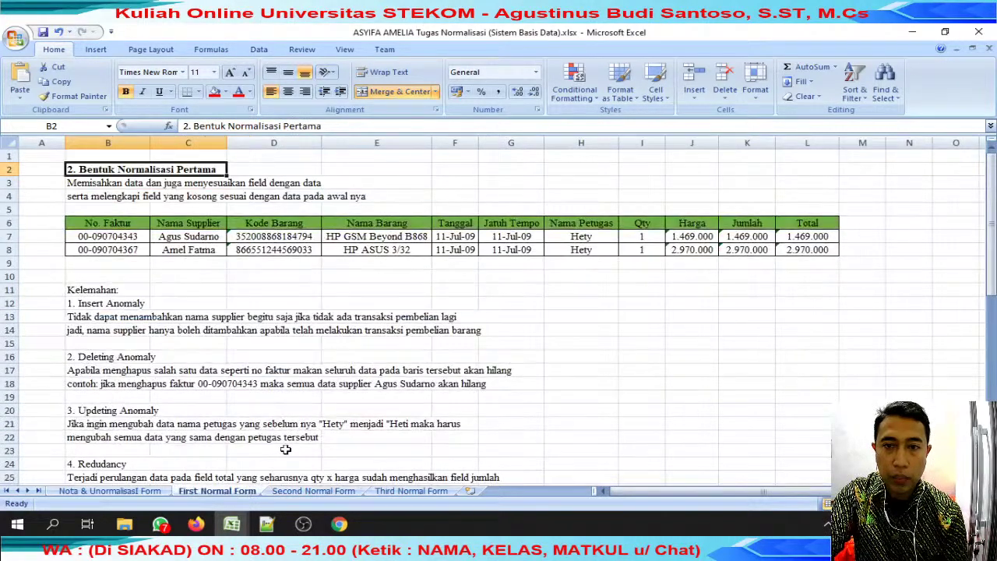
{"action": "left_click", "coordinate": [109, 492]}
{"action": "scroll", "coordinate": [221, 438], "scroll_direction": "up", "scroll_amount": 10}
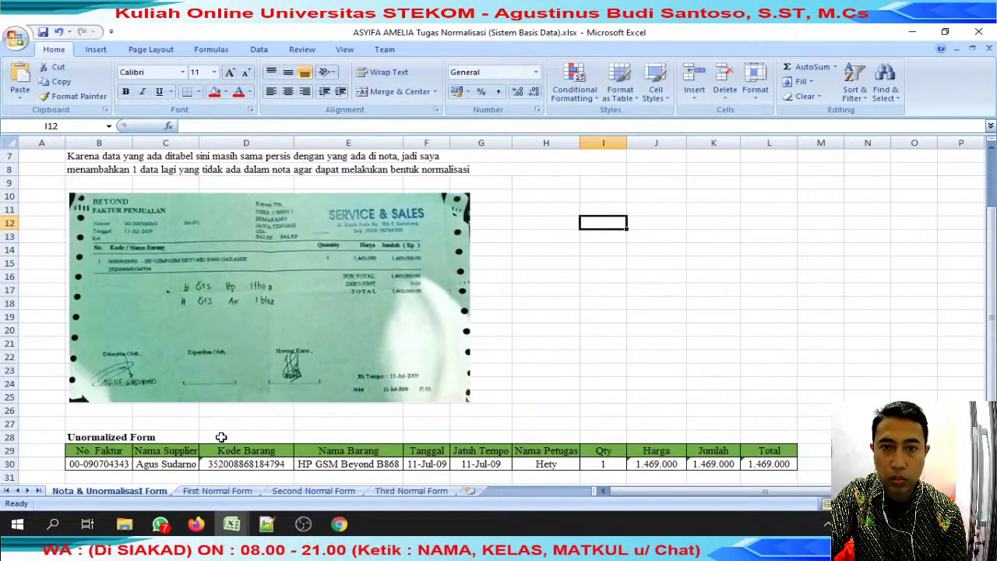
{"action": "scroll", "coordinate": [221, 437], "scroll_direction": "down", "scroll_amount": 3}
{"action": "mouse_move", "coordinate": [177, 520]}
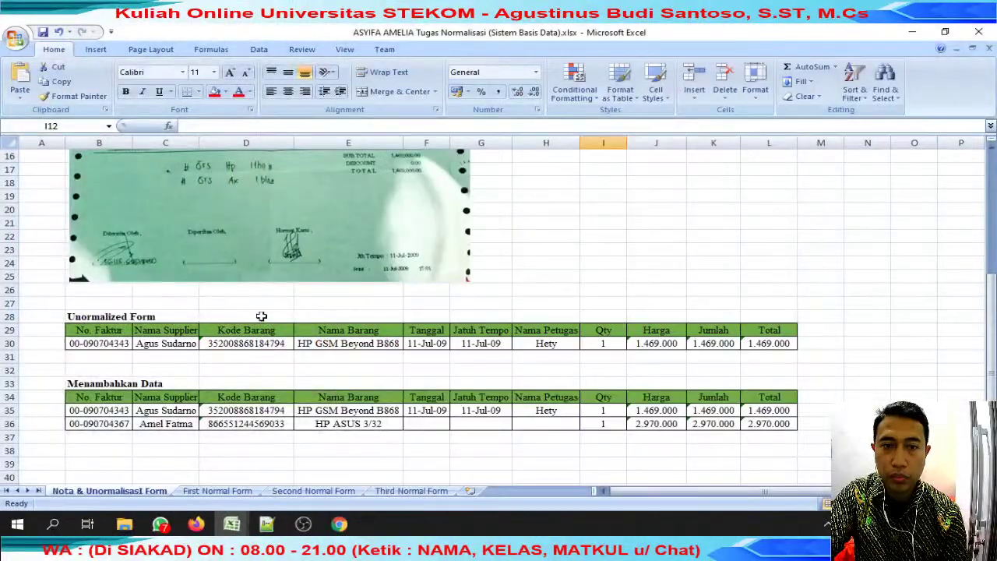
{"action": "left_click", "coordinate": [215, 492]}
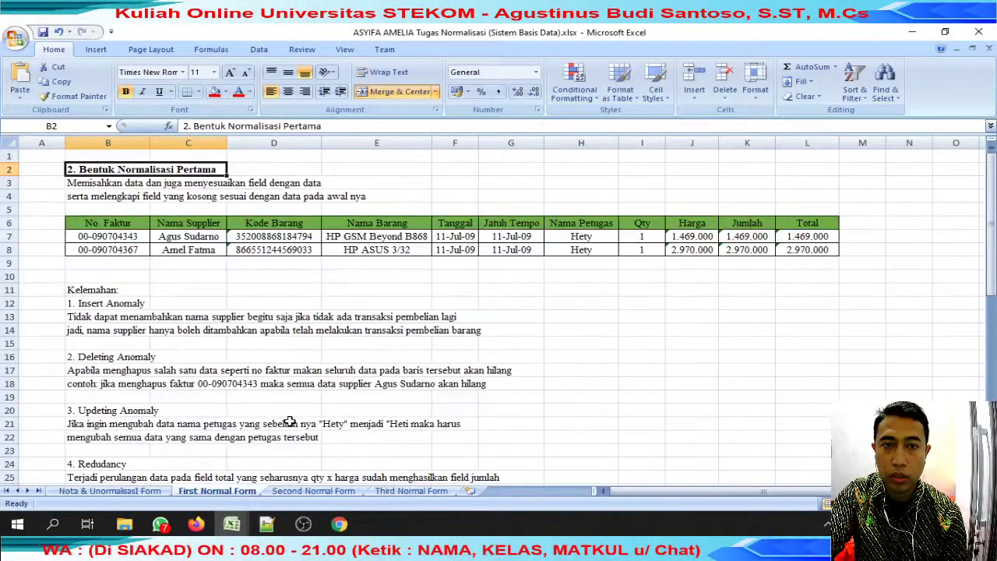
{"action": "scroll", "coordinate": [290, 421], "scroll_direction": "down", "scroll_amount": 1}
{"action": "left_click", "coordinate": [188, 304]}
{"action": "left_click", "coordinate": [188, 357]}
{"action": "left_click", "coordinate": [291, 490]}
{"action": "scroll", "coordinate": [318, 387], "scroll_direction": "down", "scroll_amount": 2}
{"action": "scroll", "coordinate": [318, 387], "scroll_direction": "up", "scroll_amount": 2}
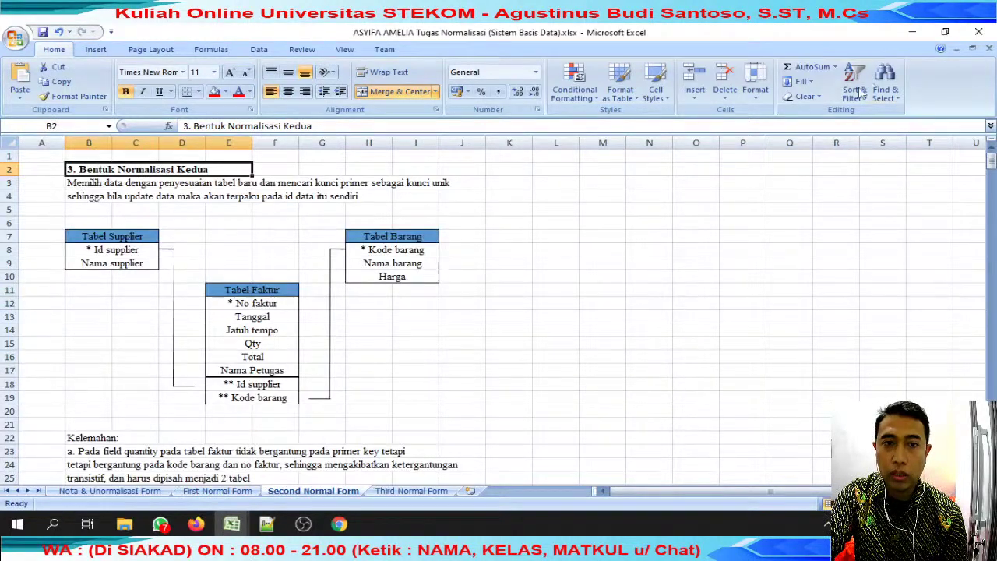
Close the workbook, score 100 in J82, and select the next student's name in C83.
{"action": "left_click", "coordinate": [990, 50]}
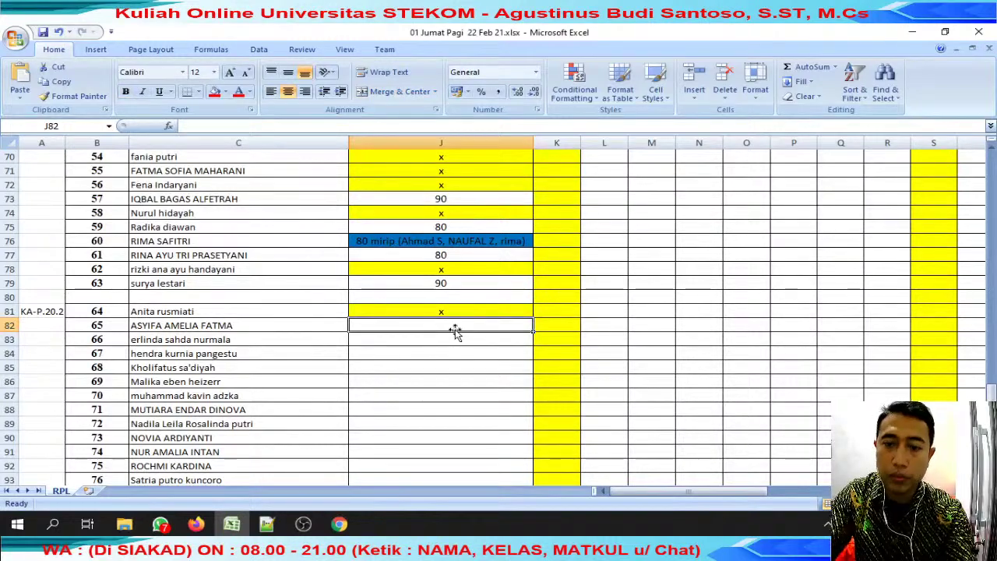
{"action": "type", "text": "100"}
{"action": "key", "text": "Return"}
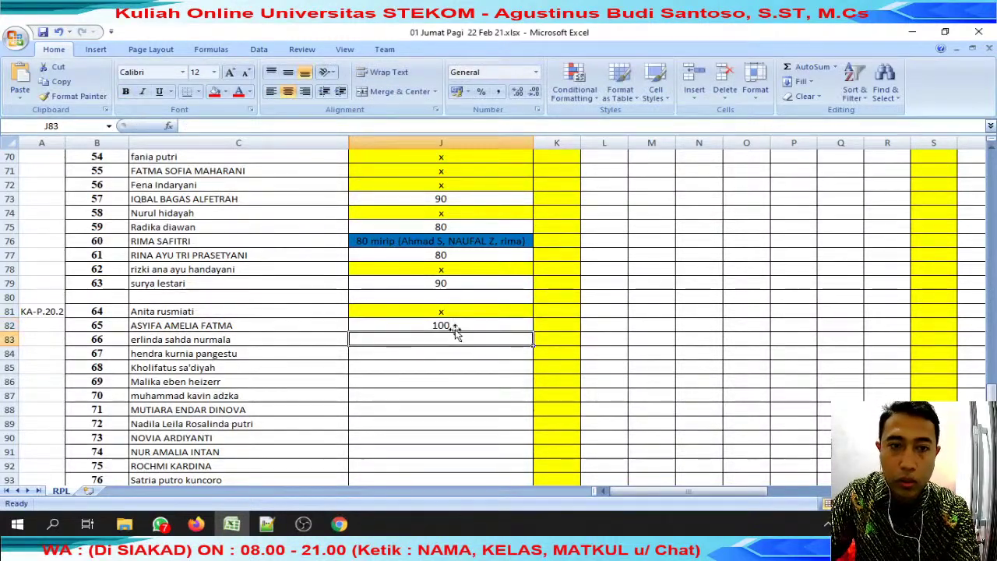
{"action": "left_click", "coordinate": [256, 339]}
{"action": "left_click_drag", "start_coordinate": [185, 126], "coordinate": [244, 126]}
{"action": "key", "text": "ctrl+c"}
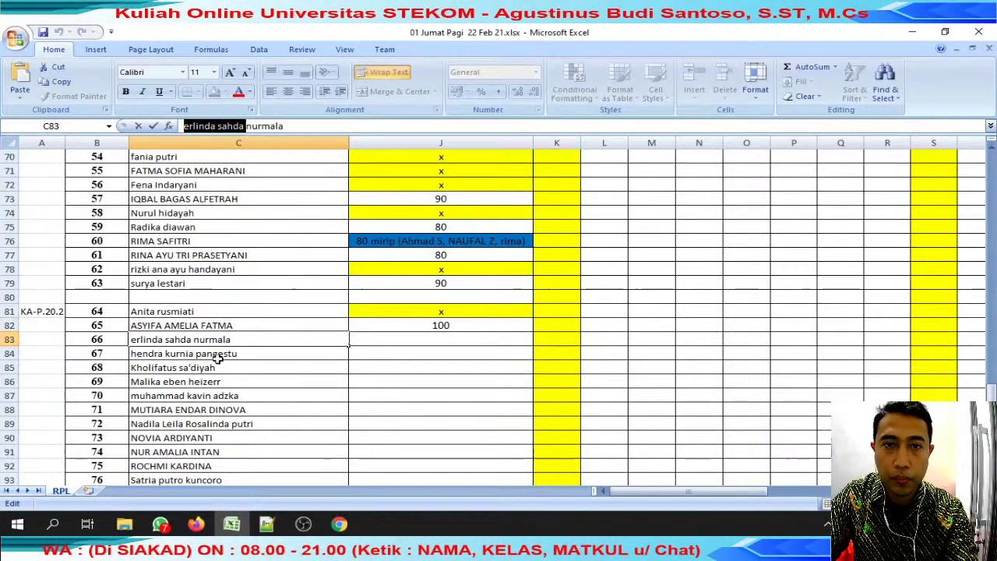
Search WhatsApp for the copied name, reply 'review' to the Drive link, and open the link.
{"action": "left_click", "coordinate": [159, 524]}
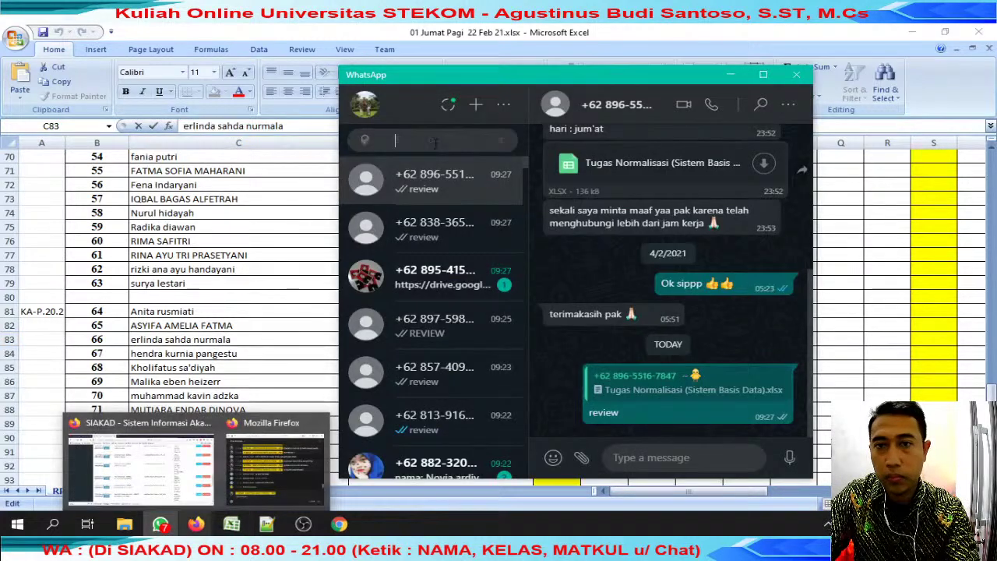
{"action": "key", "text": "ctrl+v"}
{"action": "left_click", "coordinate": [458, 240]}
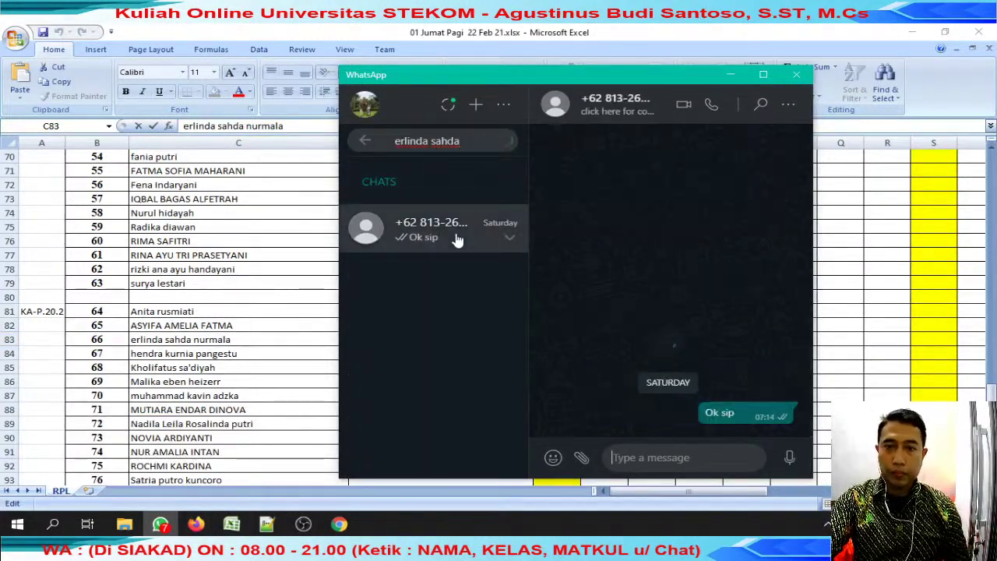
{"action": "left_click", "coordinate": [769, 184]}
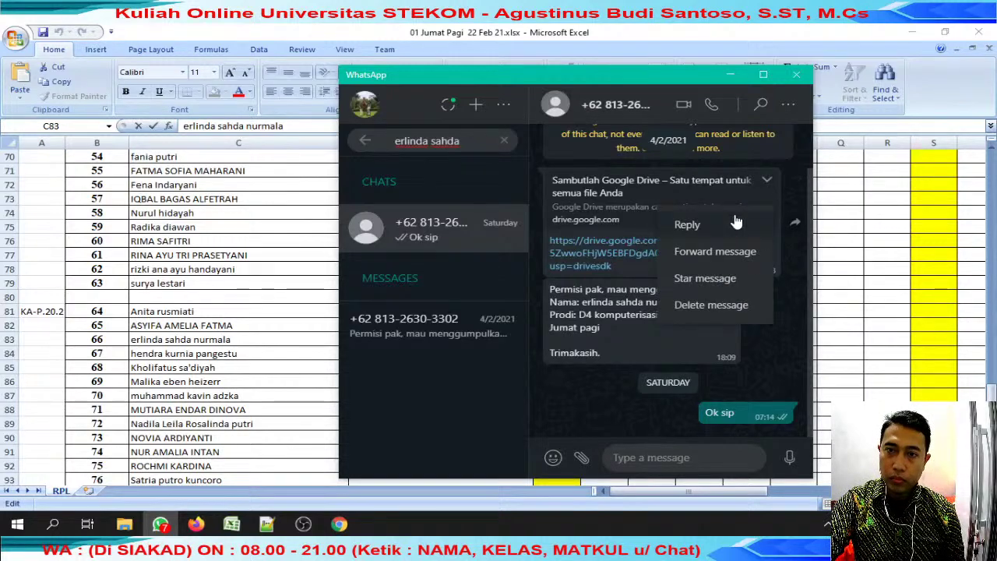
{"action": "left_click", "coordinate": [734, 214]}
{"action": "type", "text": "review"}
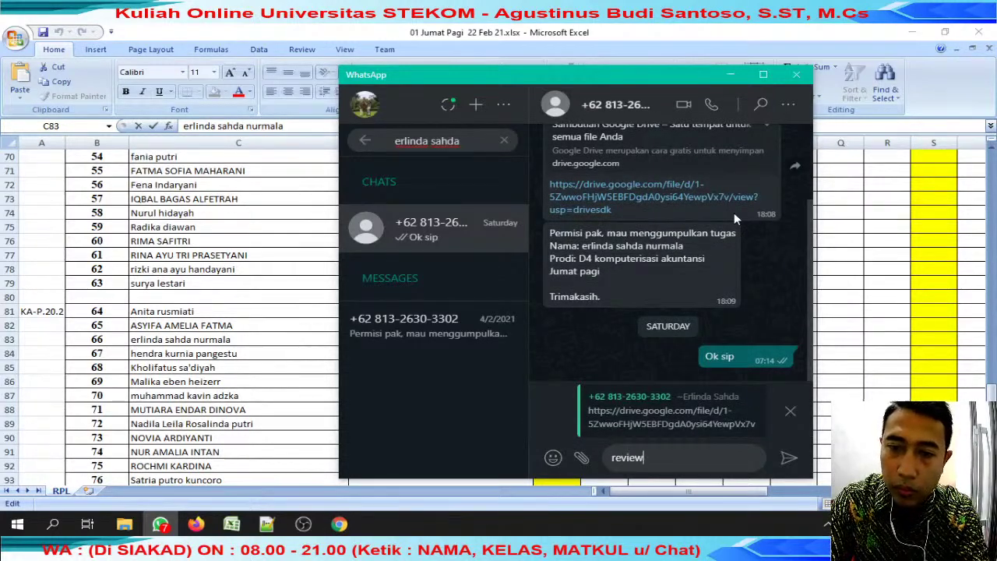
{"action": "key", "text": "Return"}
{"action": "key", "text": "alt+Tab"}
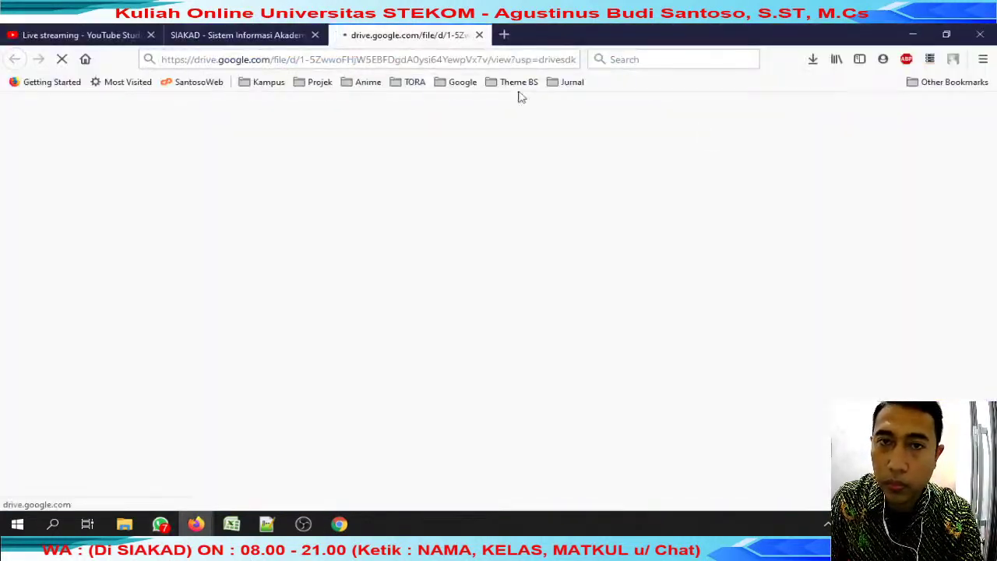
Dismiss a stray save dialog, launch FastStone Capture, and capture the Drive access-required page.
{"action": "left_click", "coordinate": [267, 524]}
{"action": "type", "text": "s"}
{"action": "left_click", "coordinate": [453, 319]}
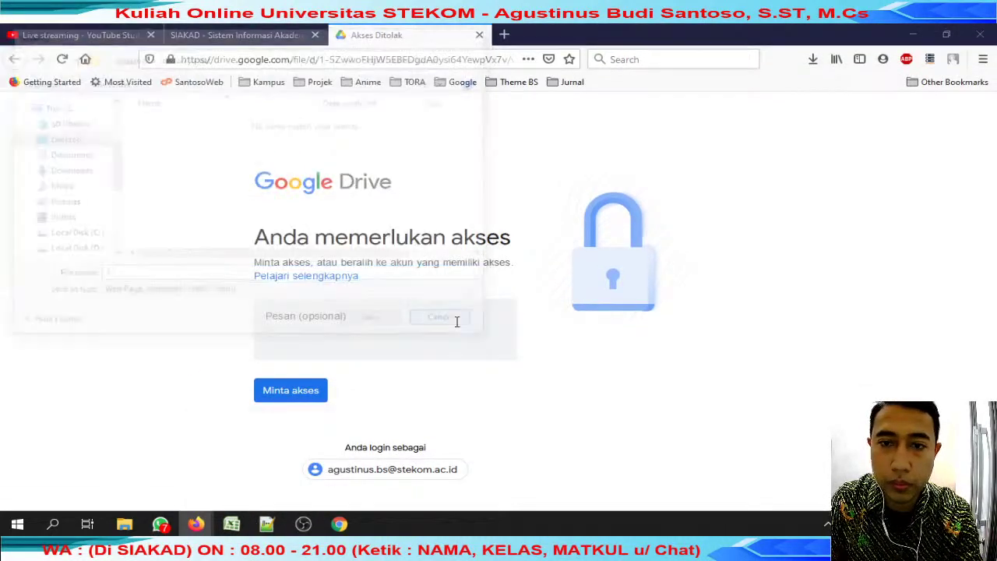
{"action": "key", "text": "super"}
{"action": "type", "text": "fast"}
{"action": "key", "text": "Return"}
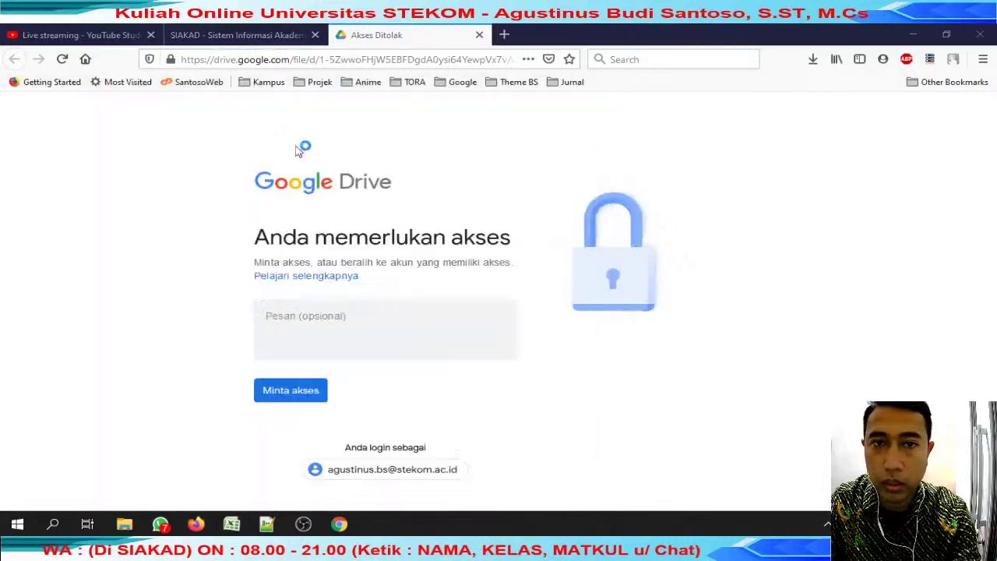
{"action": "left_click", "coordinate": [829, 221]}
{"action": "left_click_drag", "start_coordinate": [182, 117], "coordinate": [724, 495]}
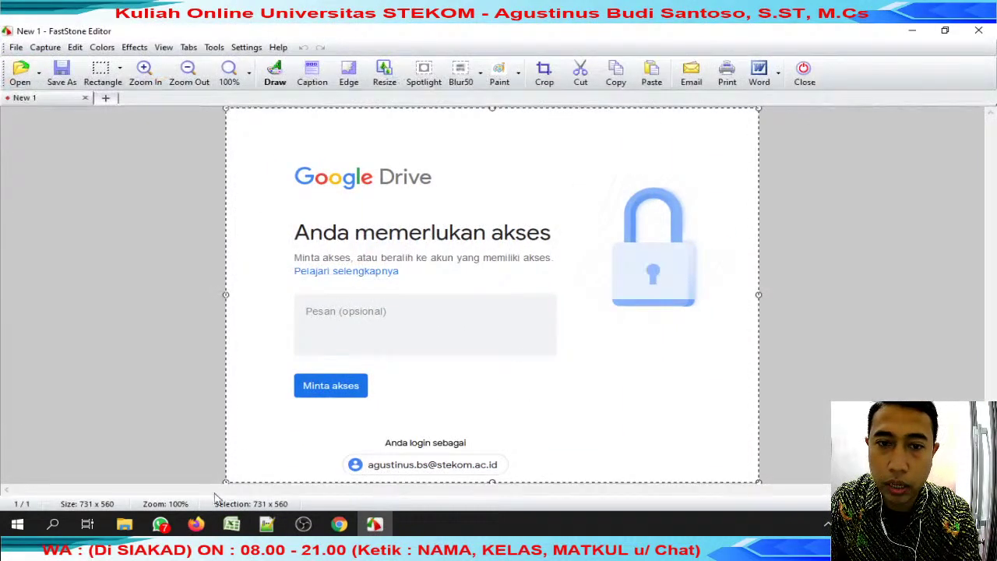
Paste the screenshot into the student's WhatsApp chat and send it.
{"action": "left_click", "coordinate": [161, 525]}
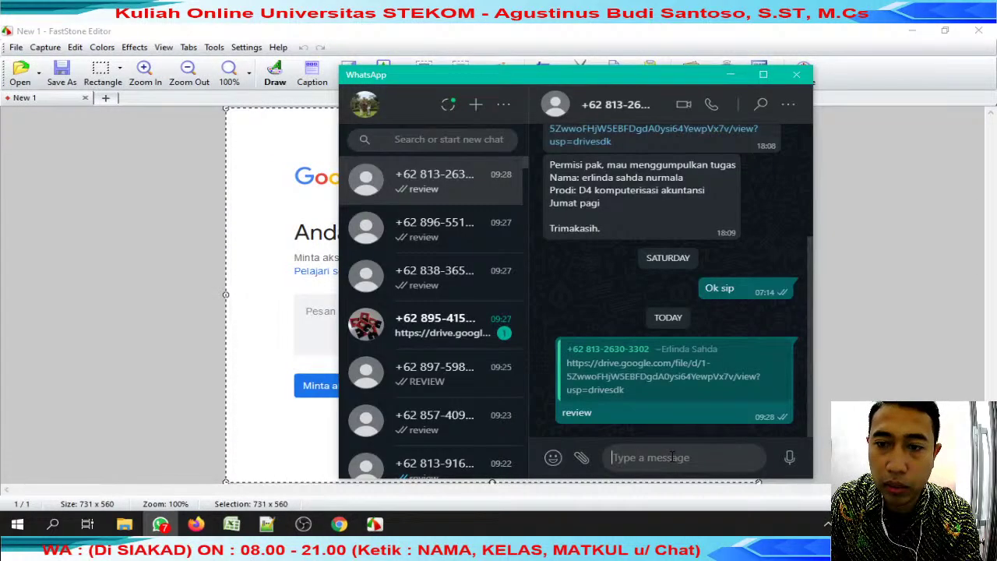
{"action": "key", "text": "ctrl+v"}
{"action": "key", "text": "Escape"}
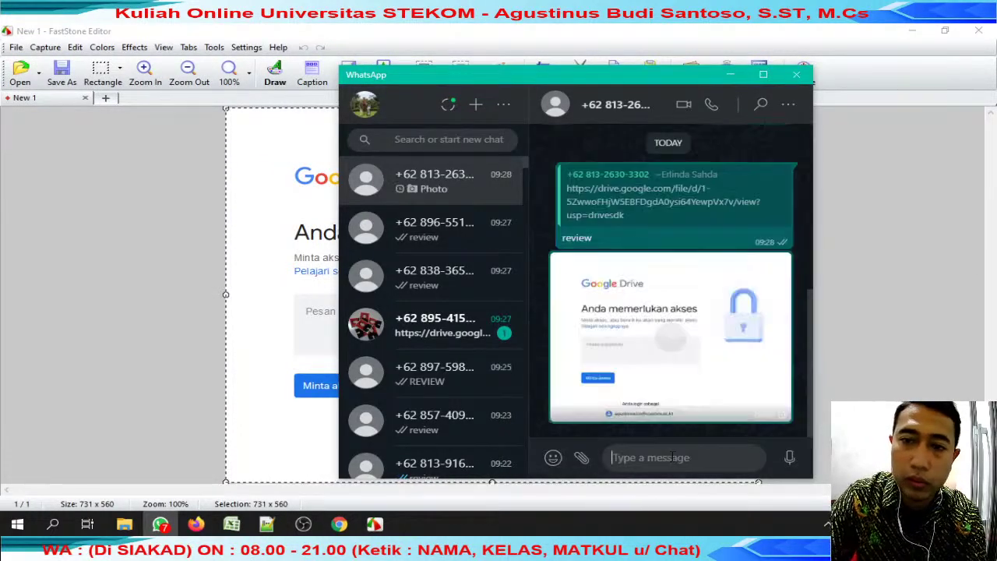
{"action": "left_click", "coordinate": [225, 295]}
Close the screenshot editor and the Drive tab, returning to the grade sheet.
{"action": "left_click", "coordinate": [804, 74]}
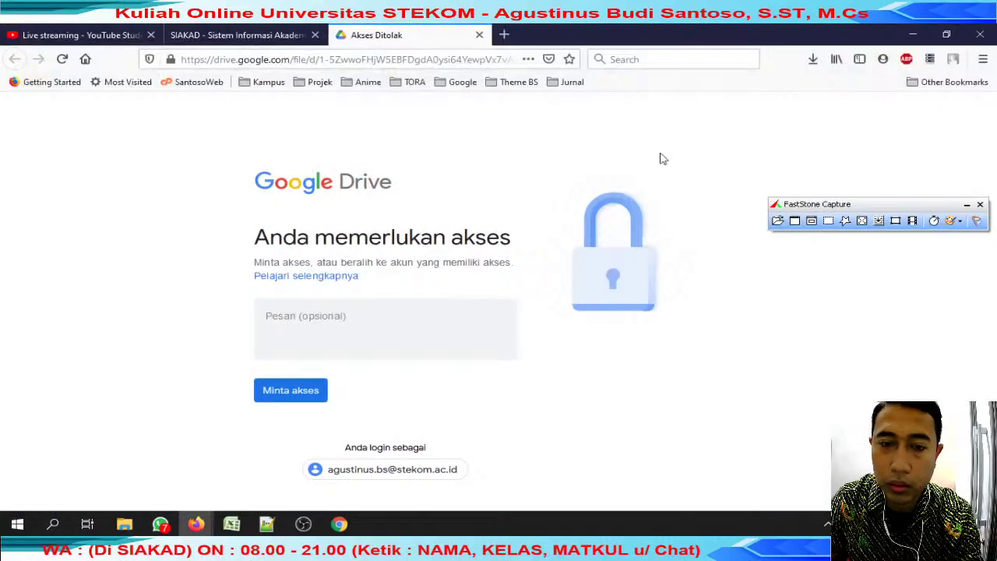
{"action": "left_click", "coordinate": [480, 35]}
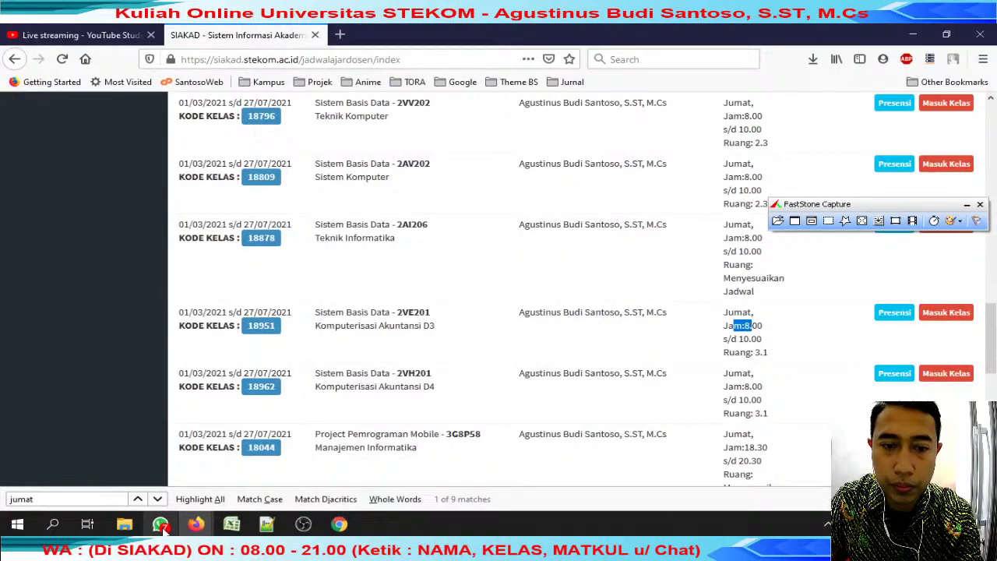
{"action": "left_click", "coordinate": [231, 523]}
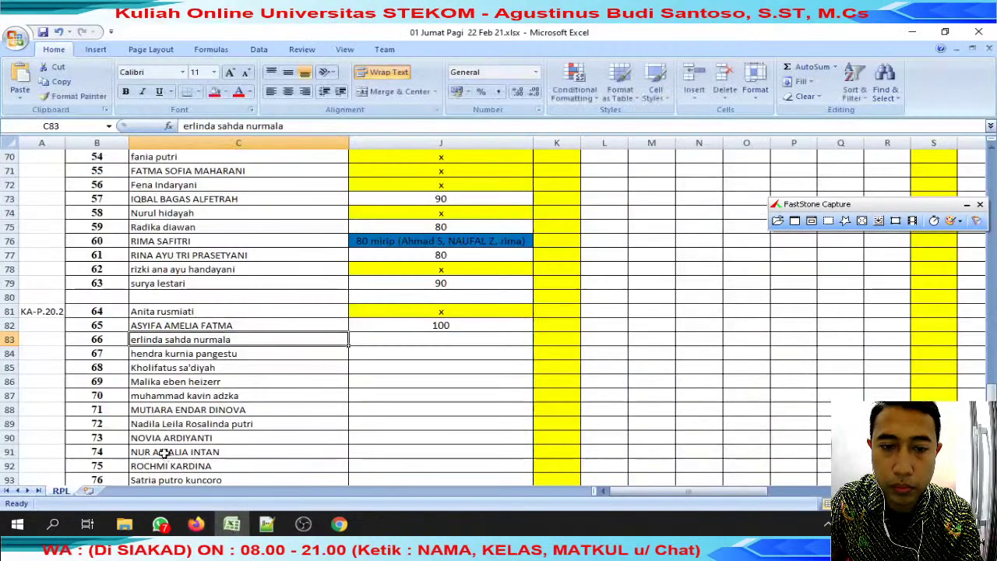
Look back through the earlier 'toak akses' entries in J68 and J49.
{"action": "left_click", "coordinate": [391, 338]}
{"action": "type", "text": "s"}
{"action": "left_click", "coordinate": [436, 315]}
{"action": "scroll", "coordinate": [435, 314], "scroll_direction": "up", "scroll_amount": 6}
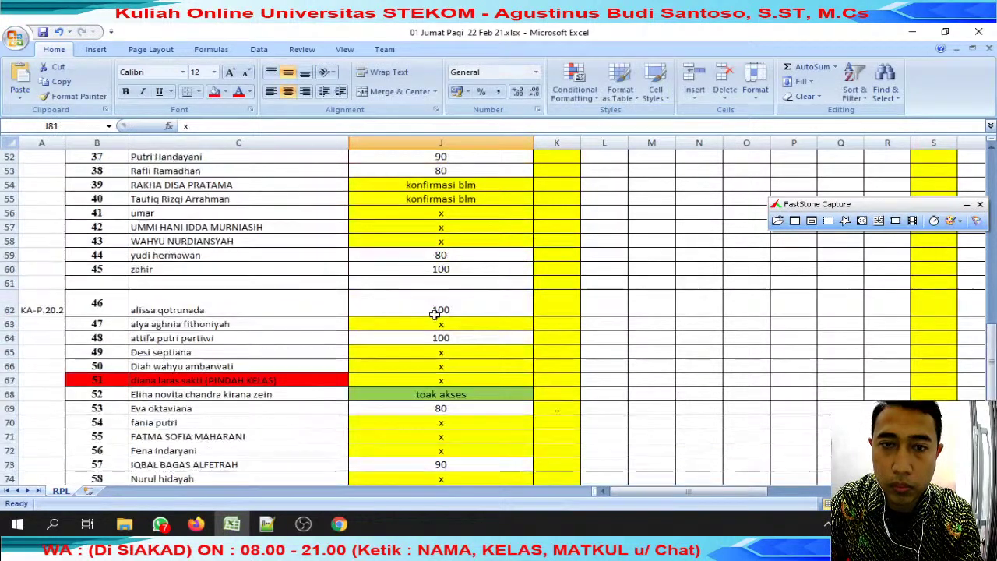
{"action": "left_click", "coordinate": [433, 394]}
{"action": "key", "text": "ctrl+c"}
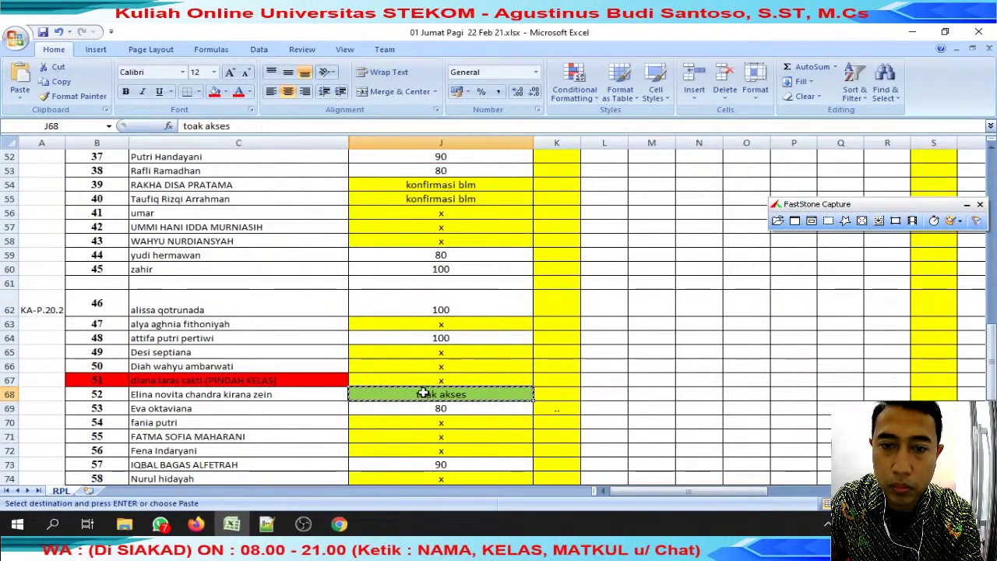
{"action": "double_click", "coordinate": [434, 394]}
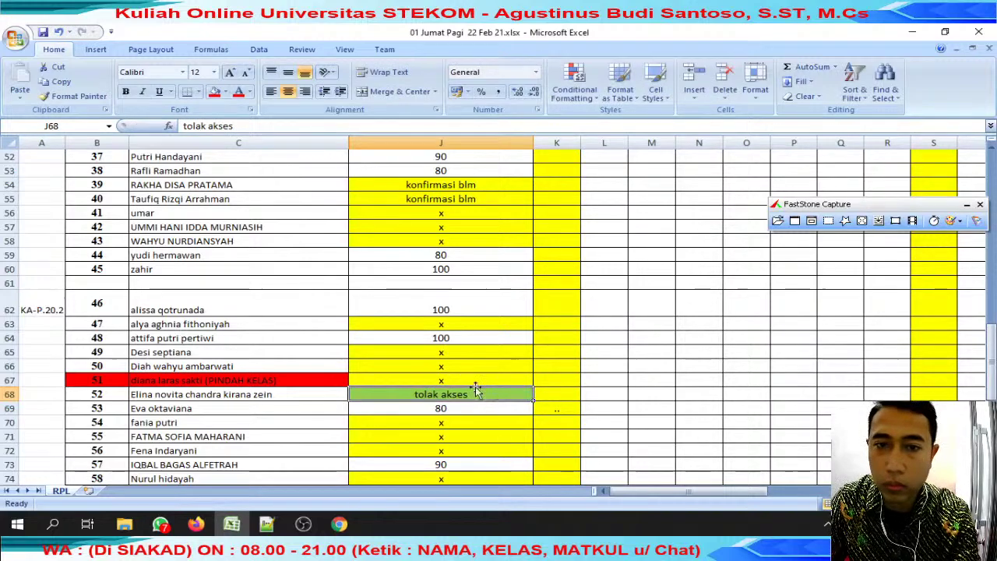
{"action": "key", "text": "Escape"}
{"action": "scroll", "coordinate": [477, 374], "scroll_direction": "up", "scroll_amount": 5}
{"action": "left_click", "coordinate": [477, 354]}
{"action": "scroll", "coordinate": [477, 363], "scroll_direction": "up", "scroll_amount": 2}
{"action": "scroll", "coordinate": [477, 363], "scroll_direction": "up", "scroll_amount": 5}
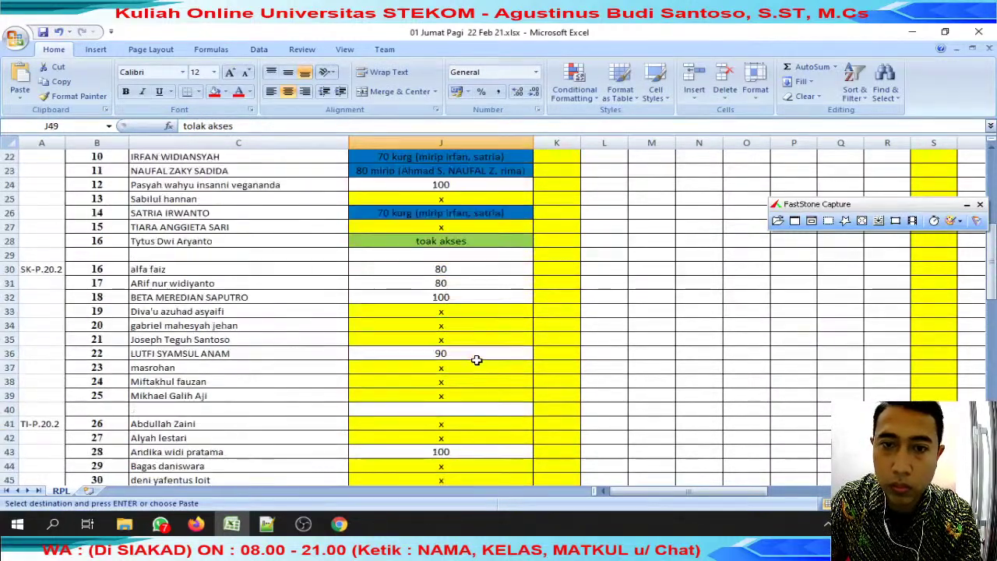
Copy the correctly spelled green 'tolak akses' cell J28 into J83.
{"action": "left_click", "coordinate": [483, 327]}
{"action": "scroll", "coordinate": [484, 328], "scroll_direction": "up", "scroll_amount": 4}
{"action": "scroll", "coordinate": [484, 328], "scroll_direction": "down", "scroll_amount": 20}
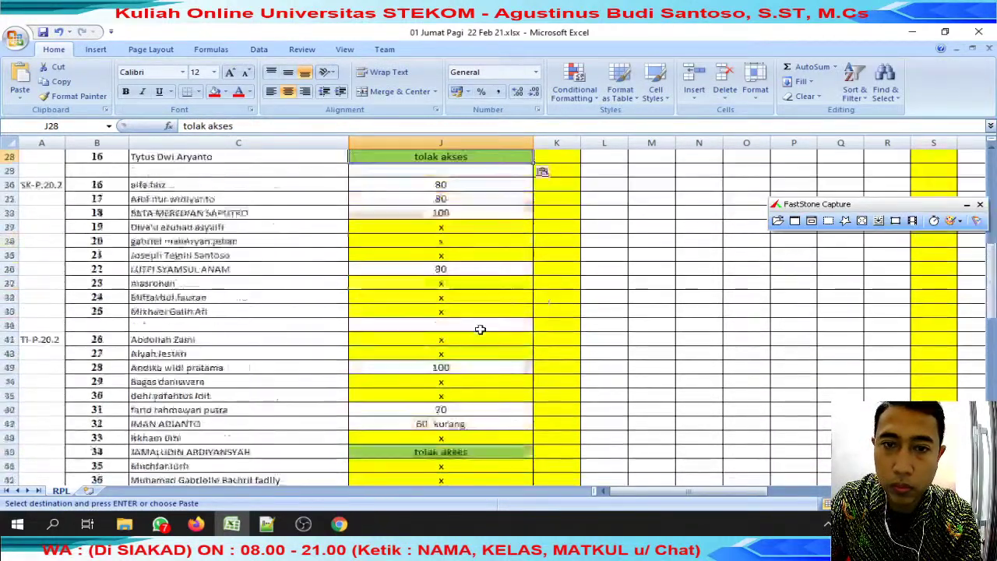
{"action": "left_click", "coordinate": [471, 262]}
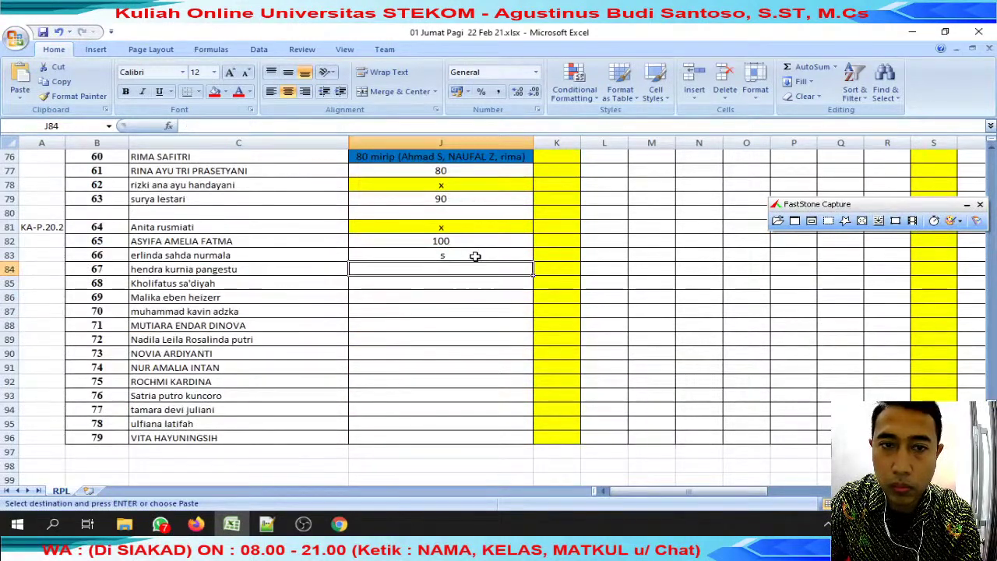
{"action": "key", "text": "ctrl+v"}
Copy the next student's name from C84 and search WhatsApp chats for it.
{"action": "left_click", "coordinate": [289, 283]}
{"action": "left_click", "coordinate": [243, 267]}
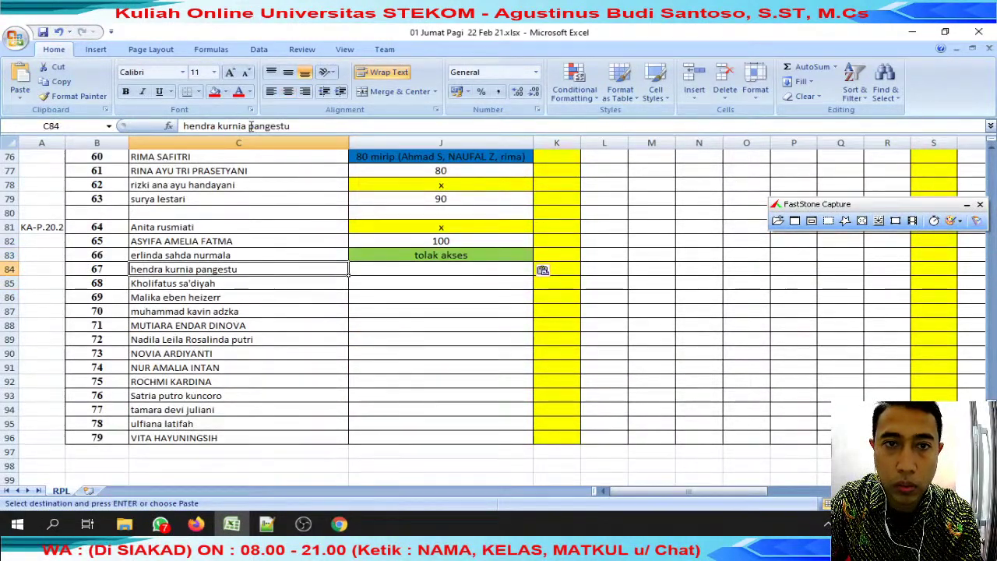
{"action": "left_click_drag", "start_coordinate": [292, 126], "coordinate": [183, 125]}
{"action": "left_click", "coordinate": [161, 524]}
{"action": "key", "text": "ctrl+v"}
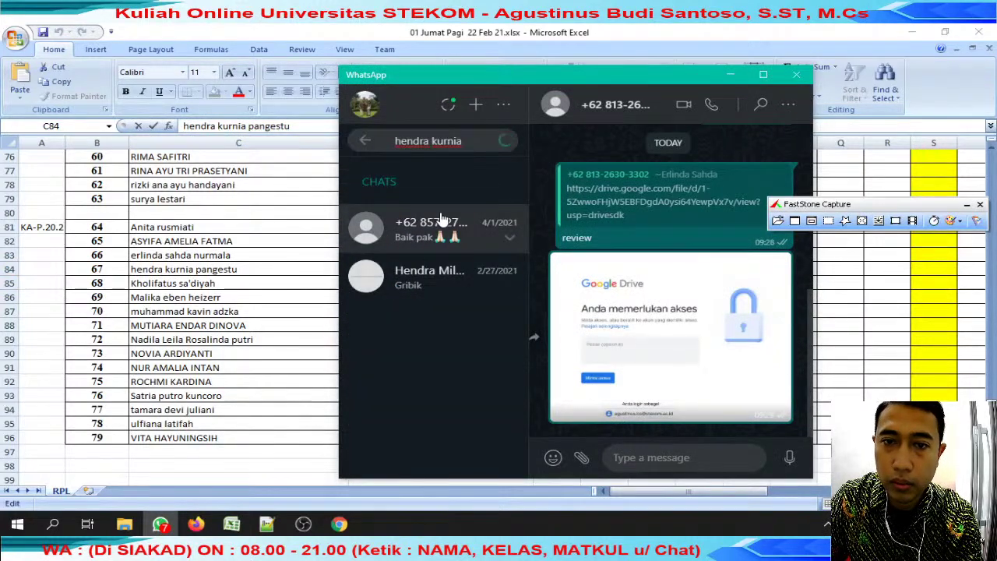
Reply 'review' to the student's tugas1.xlsx link and open the Drive link.
{"action": "left_click", "coordinate": [436, 225]}
{"action": "right_click", "coordinate": [725, 306]}
{"action": "left_click", "coordinate": [731, 307]}
{"action": "type", "text": "review"}
{"action": "key", "text": "Return"}
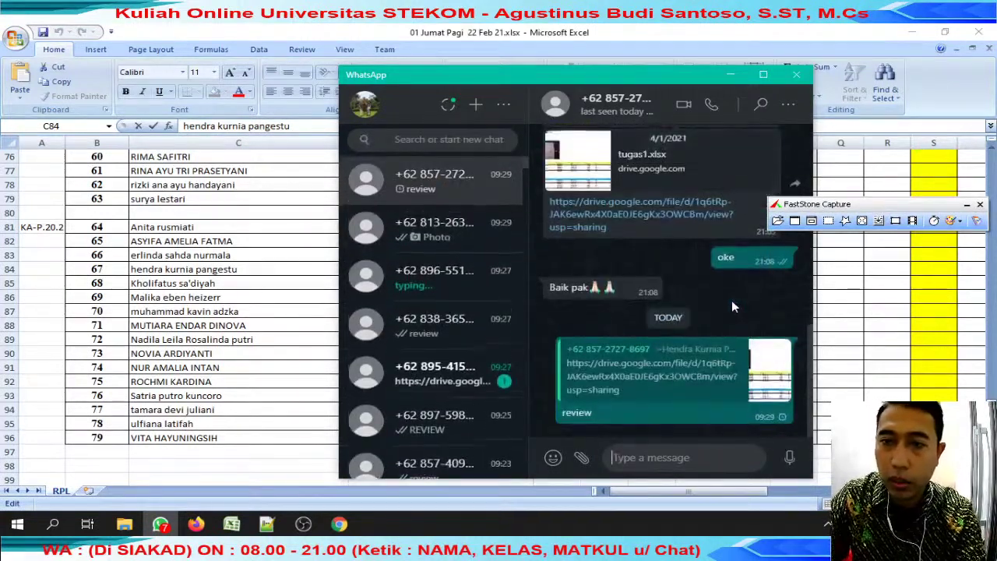
{"action": "left_click", "coordinate": [666, 217]}
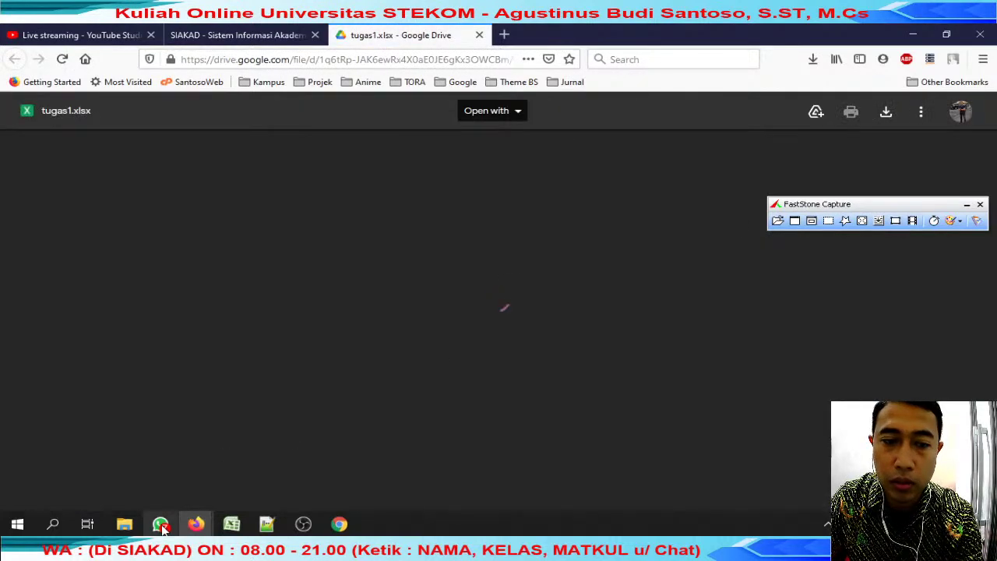
{"action": "left_click", "coordinate": [161, 524]}
In the Sistem Basis Data - Jumat group, post 'yg sudah di review sudah bolehlepas yutbe' and 'spytdk boros kuota'.
{"action": "left_click", "coordinate": [459, 139]}
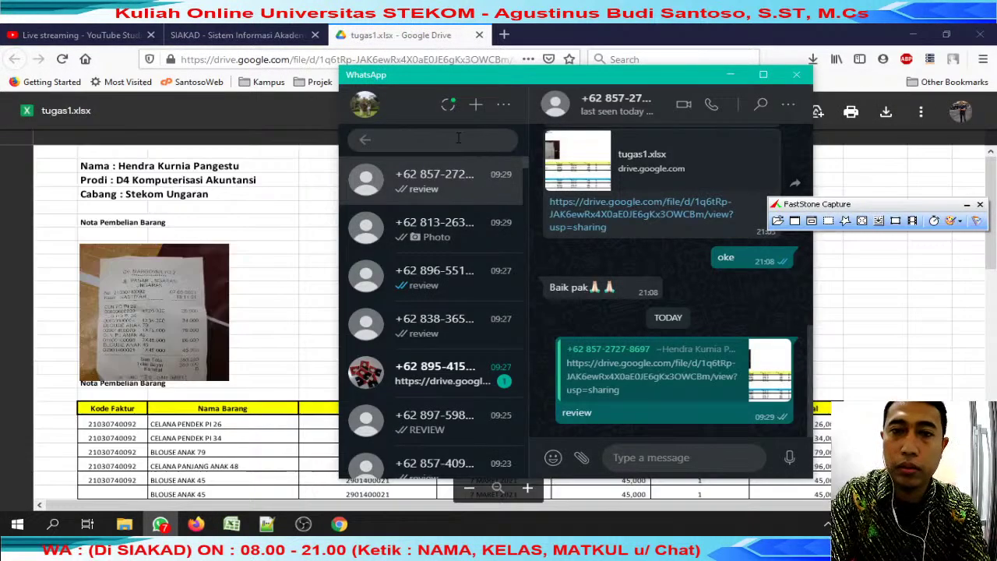
{"action": "type", "text": "jumat"}
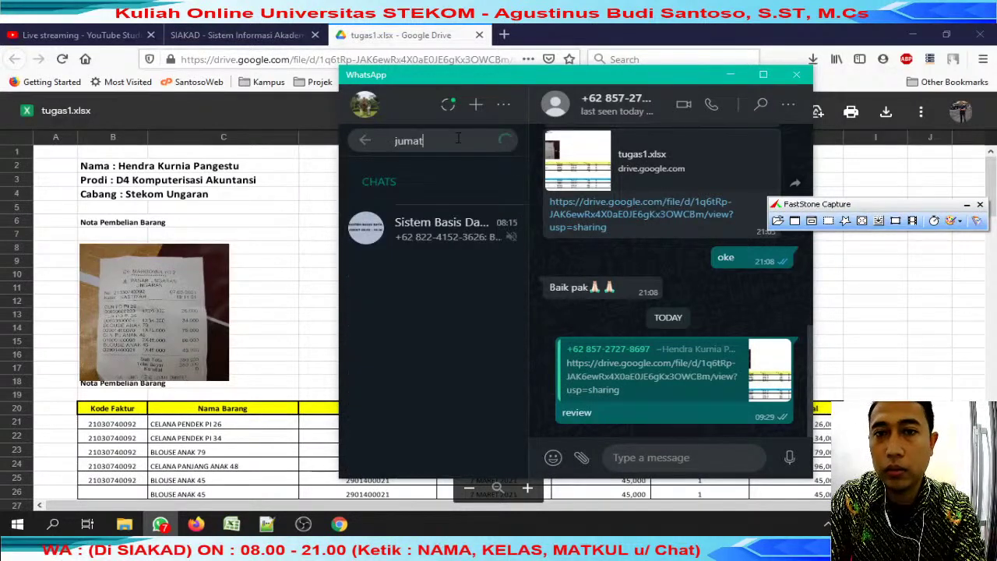
{"action": "key", "text": "Return"}
{"action": "type", "text": "yg sudah di review sudah bolehlepas"}
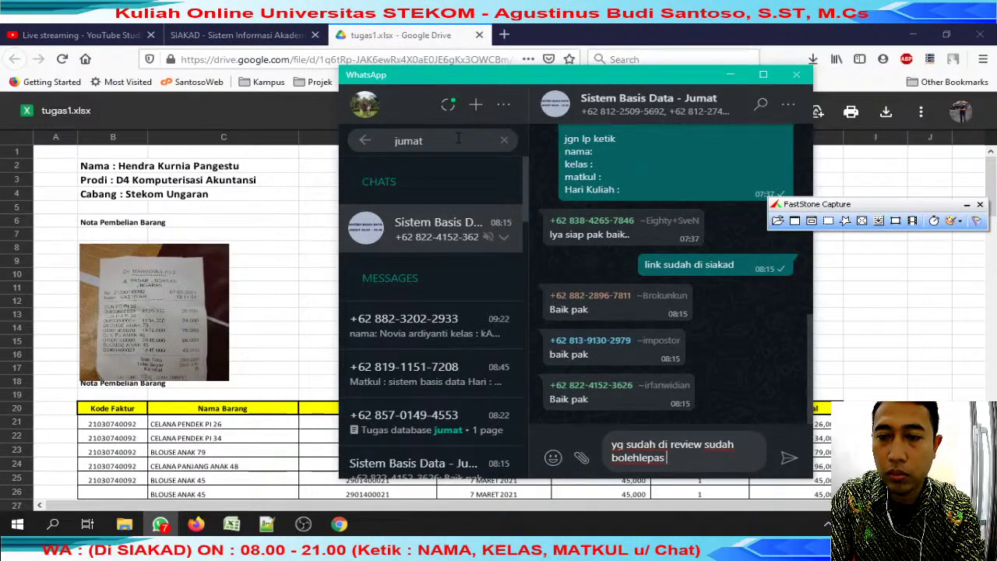
{"action": "type", "text": " yutbe"}
{"action": "key", "text": "Return"}
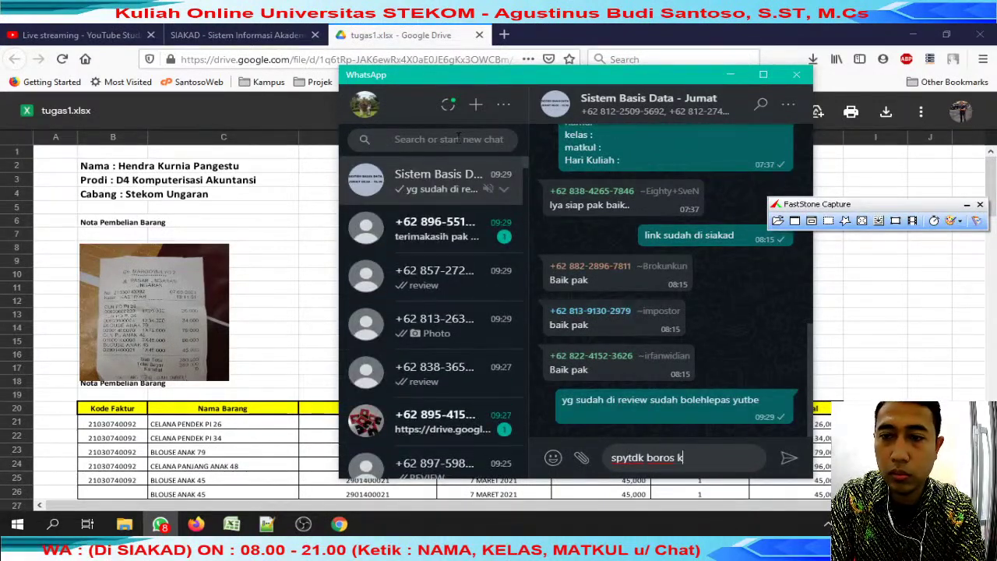
{"action": "type", "text": "spytdk boros kuota"}
{"action": "key", "text": "Return"}
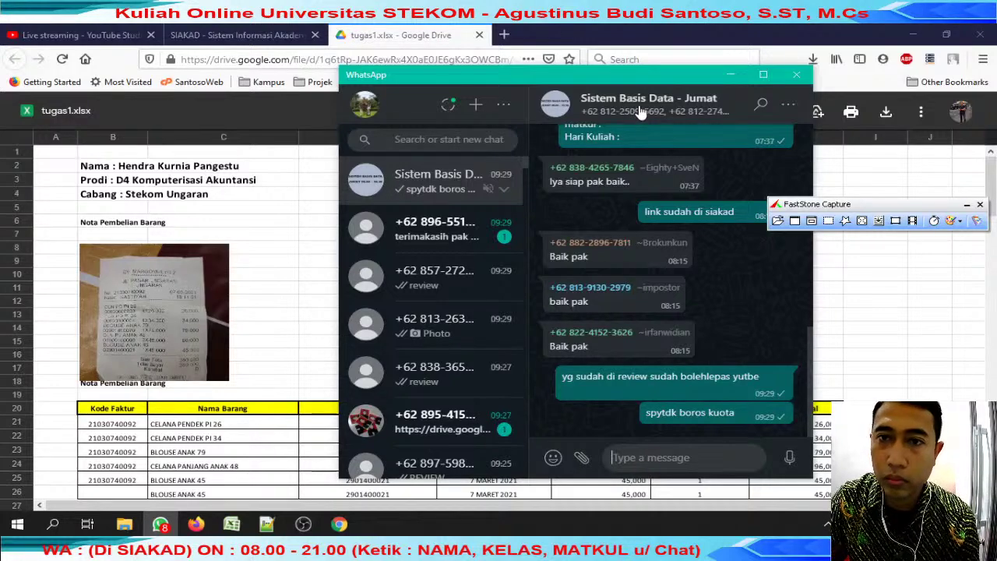
Look over the group's member list, then go back to the Drive file.
{"action": "left_click", "coordinate": [641, 109]}
{"action": "scroll", "coordinate": [667, 222], "scroll_direction": "down", "scroll_amount": 10}
{"action": "scroll", "coordinate": [668, 226], "scroll_direction": "down", "scroll_amount": 4}
{"action": "scroll", "coordinate": [653, 185], "scroll_direction": "up", "scroll_amount": 10}
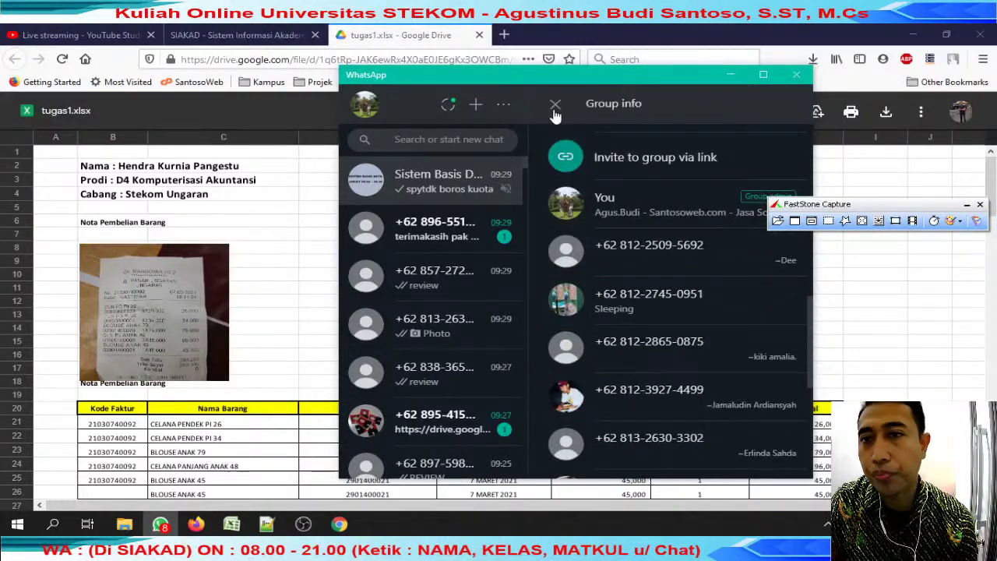
{"action": "key", "text": "alt+Tab"}
{"action": "scroll", "coordinate": [395, 277], "scroll_direction": "down", "scroll_amount": 2}
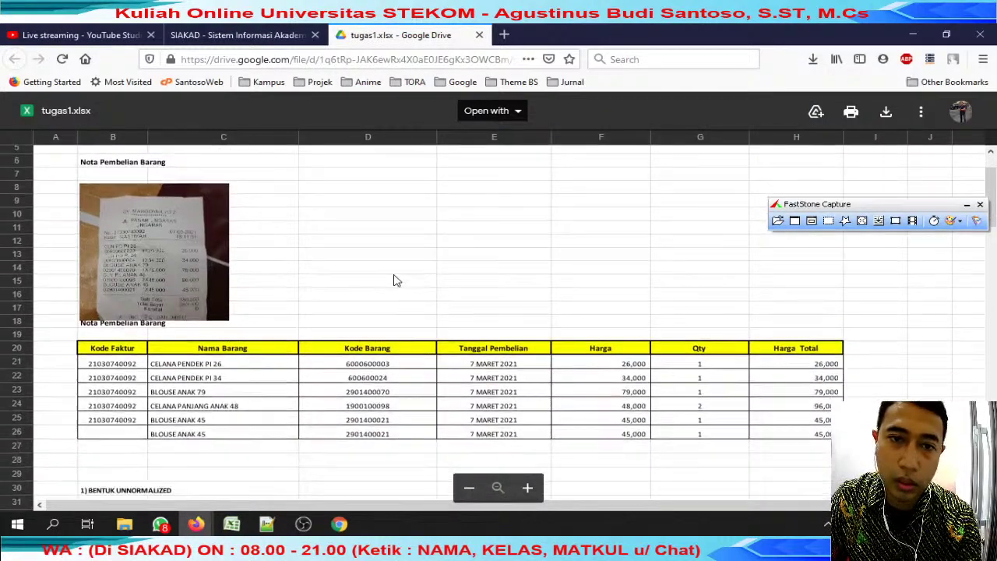
Download tugas1.xlsx from Drive and save it under the student's name.
{"action": "scroll", "coordinate": [395, 281], "scroll_direction": "down", "scroll_amount": 1}
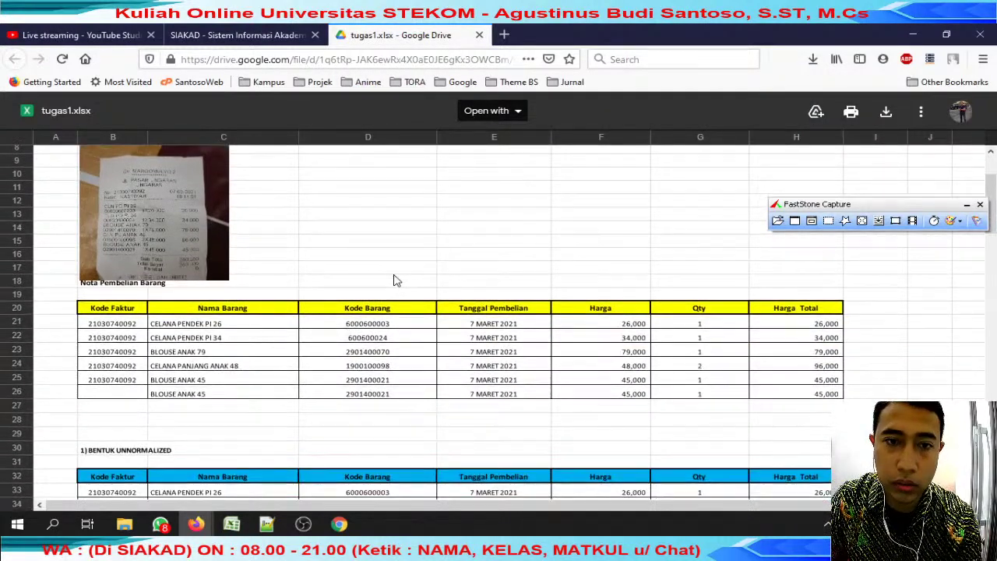
{"action": "scroll", "coordinate": [396, 280], "scroll_direction": "up", "scroll_amount": 2}
{"action": "scroll", "coordinate": [394, 279], "scroll_direction": "down", "scroll_amount": 2}
{"action": "left_click", "coordinate": [886, 111]}
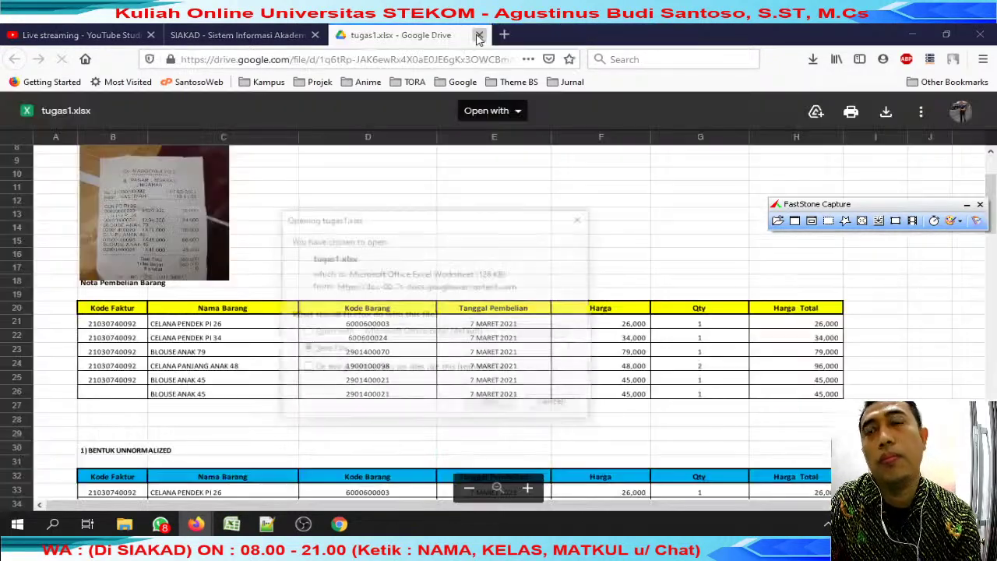
{"action": "left_click", "coordinate": [479, 36]}
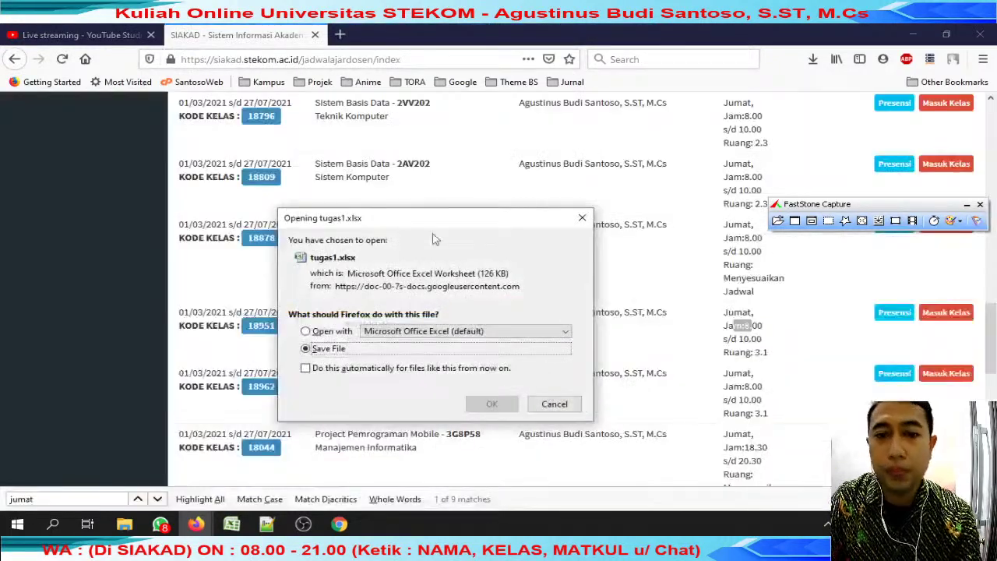
{"action": "left_click", "coordinate": [494, 403]}
{"action": "key", "text": "ctrl+v"}
{"action": "key", "text": "Return"}
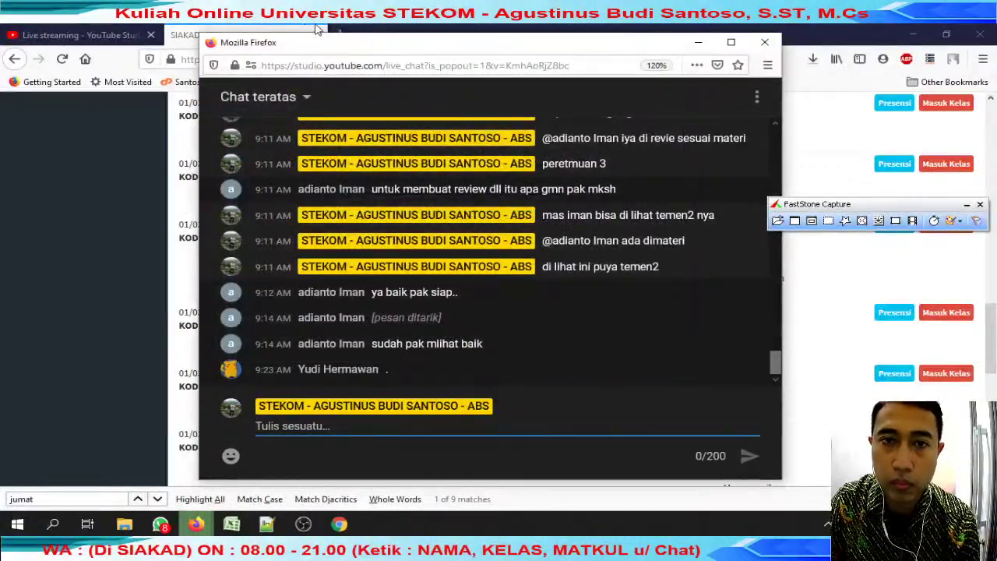
Open the downloaded file from the review jumat folder.
{"action": "left_click", "coordinate": [195, 524]}
{"action": "left_click", "coordinate": [232, 523]}
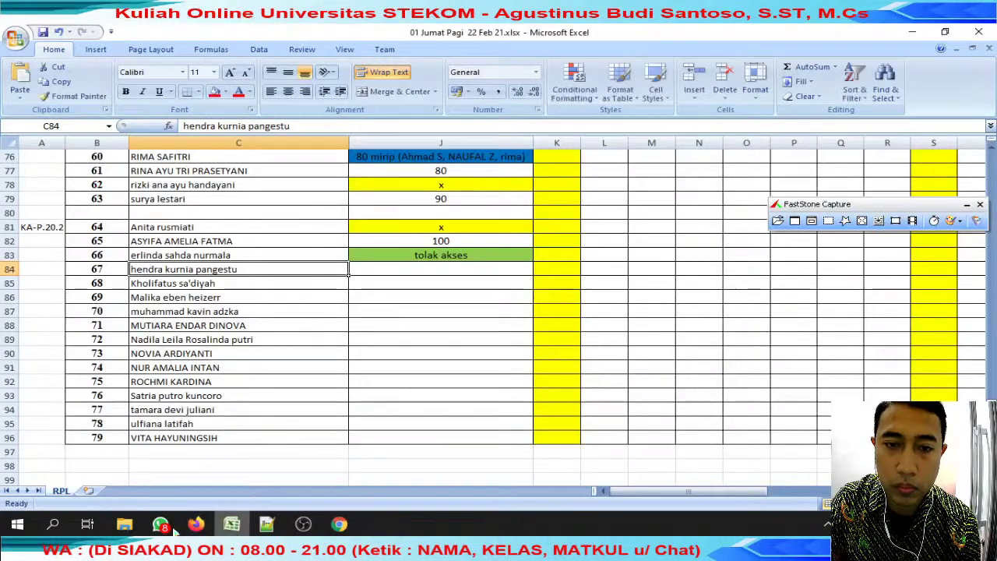
{"action": "left_click", "coordinate": [125, 524]}
{"action": "left_click", "coordinate": [234, 460]}
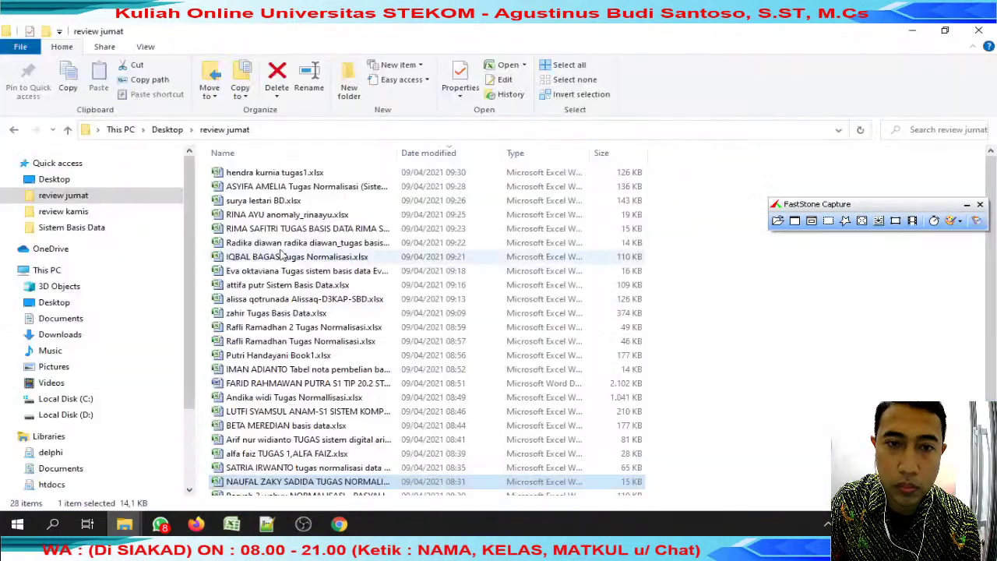
{"action": "double_click", "coordinate": [274, 172]}
Scroll through the student's tugas1 1NF–3NF tables, then close the workbook.
{"action": "left_click", "coordinate": [368, 215]}
{"action": "scroll", "coordinate": [374, 223], "scroll_direction": "down", "scroll_amount": 1}
{"action": "scroll", "coordinate": [220, 411], "scroll_direction": "up", "scroll_amount": 2}
{"action": "scroll", "coordinate": [143, 464], "scroll_direction": "up", "scroll_amount": 20}
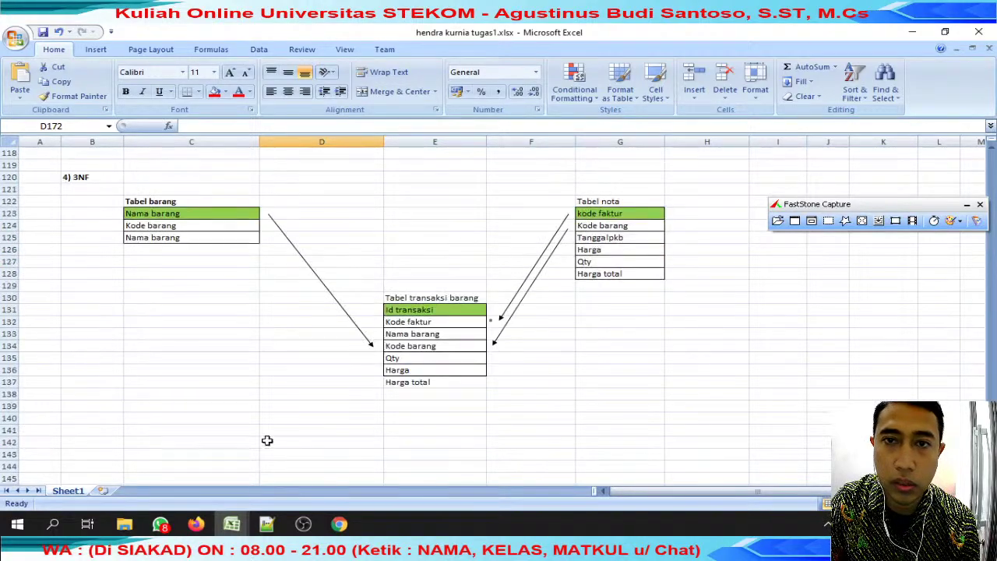
{"action": "scroll", "coordinate": [514, 432], "scroll_direction": "down", "scroll_amount": 7}
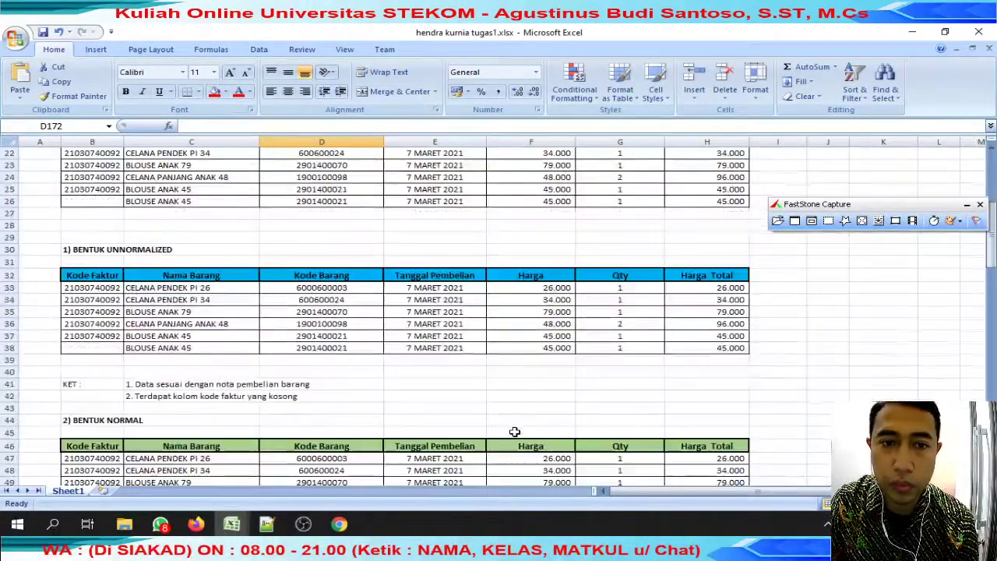
{"action": "scroll", "coordinate": [514, 432], "scroll_direction": "down", "scroll_amount": 15}
{"action": "scroll", "coordinate": [514, 432], "scroll_direction": "up", "scroll_amount": 20}
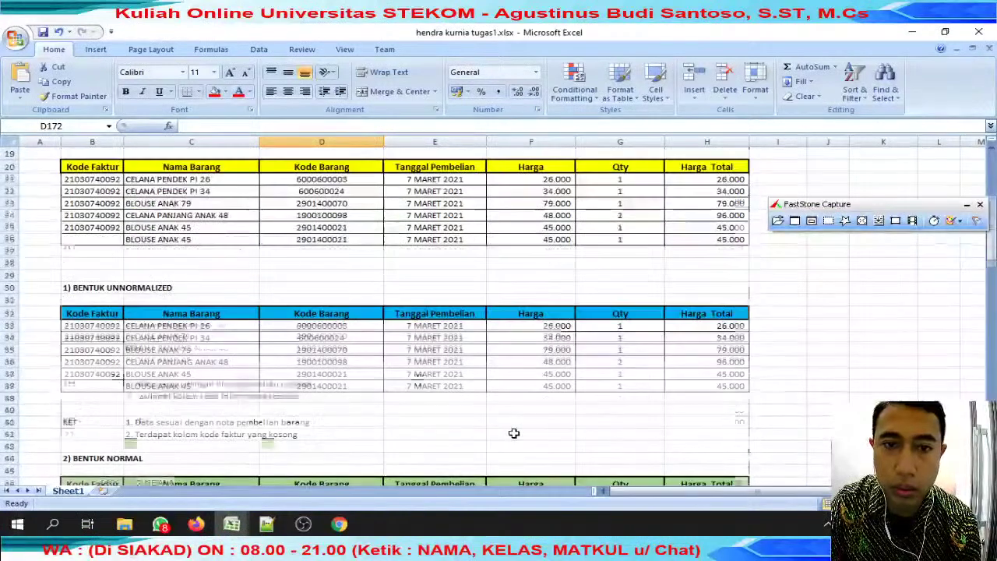
{"action": "scroll", "coordinate": [515, 433], "scroll_direction": "down", "scroll_amount": 15}
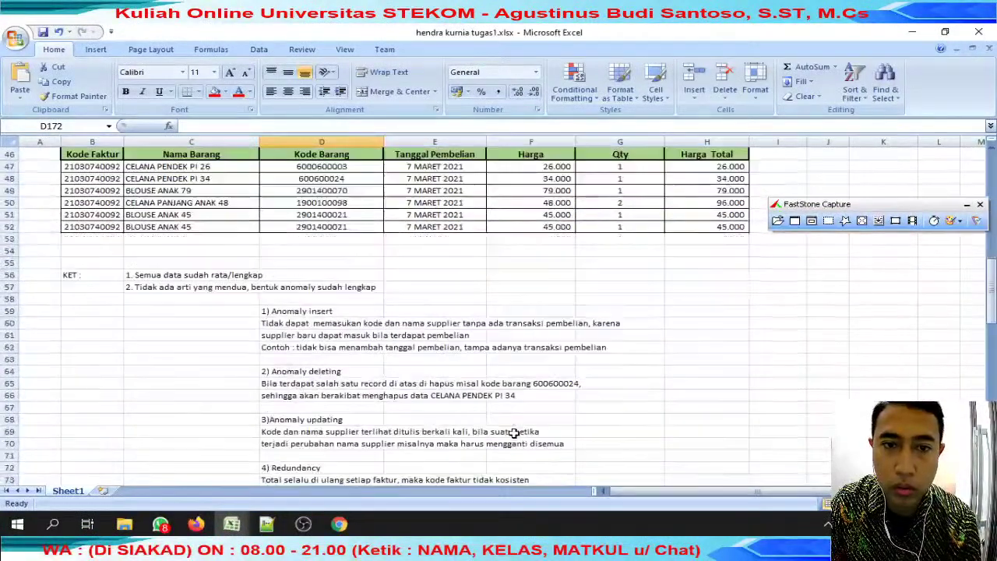
{"action": "scroll", "coordinate": [514, 433], "scroll_direction": "down", "scroll_amount": 11}
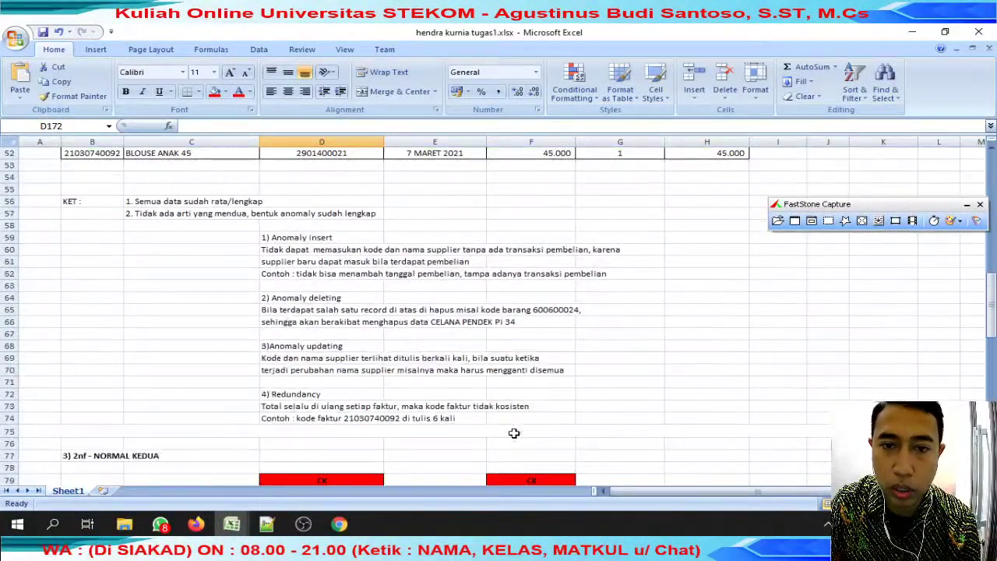
{"action": "scroll", "coordinate": [515, 433], "scroll_direction": "down", "scroll_amount": 4}
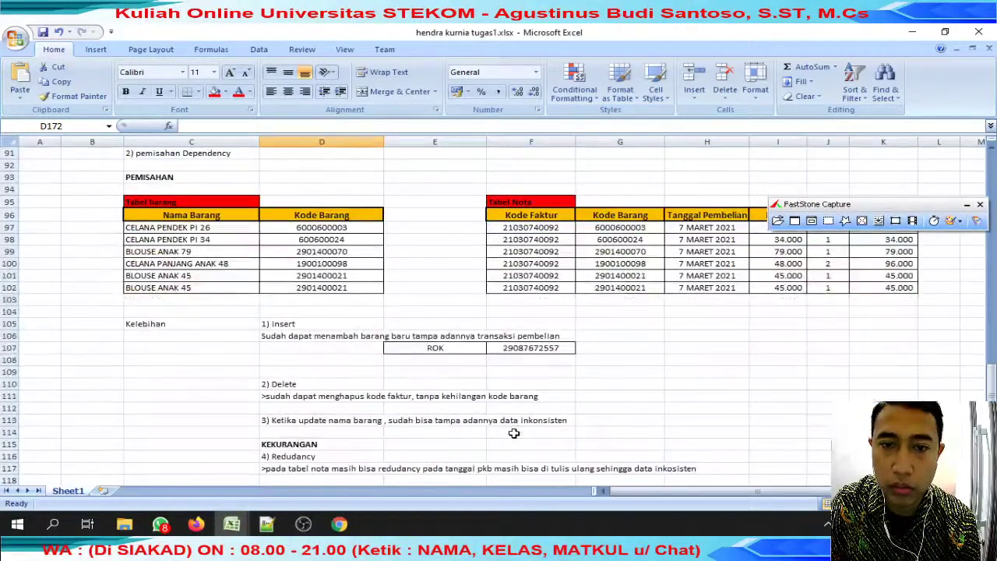
{"action": "scroll", "coordinate": [515, 433], "scroll_direction": "down", "scroll_amount": 8}
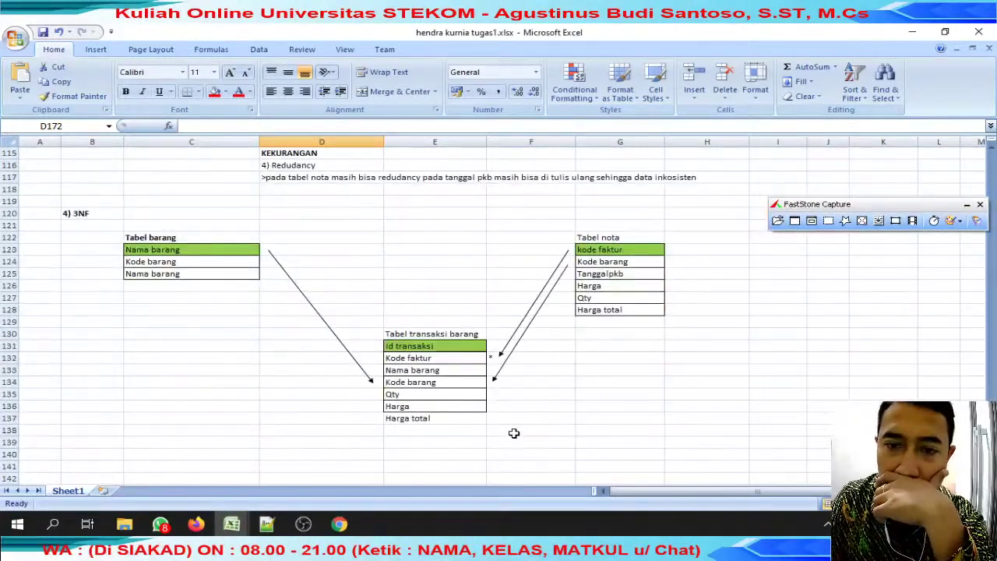
{"action": "scroll", "coordinate": [514, 433], "scroll_direction": "up", "scroll_amount": 5}
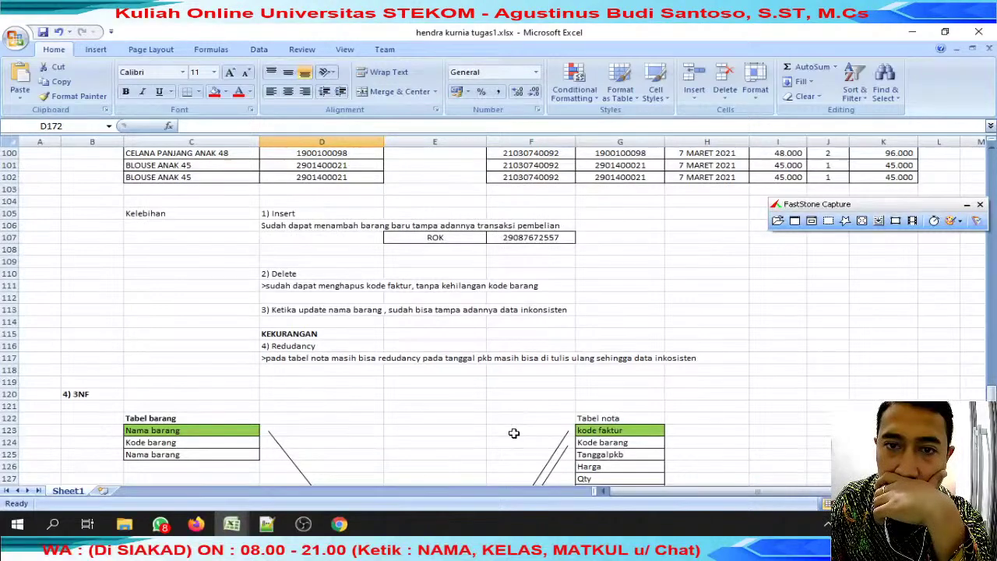
{"action": "scroll", "coordinate": [515, 433], "scroll_direction": "up", "scroll_amount": 9}
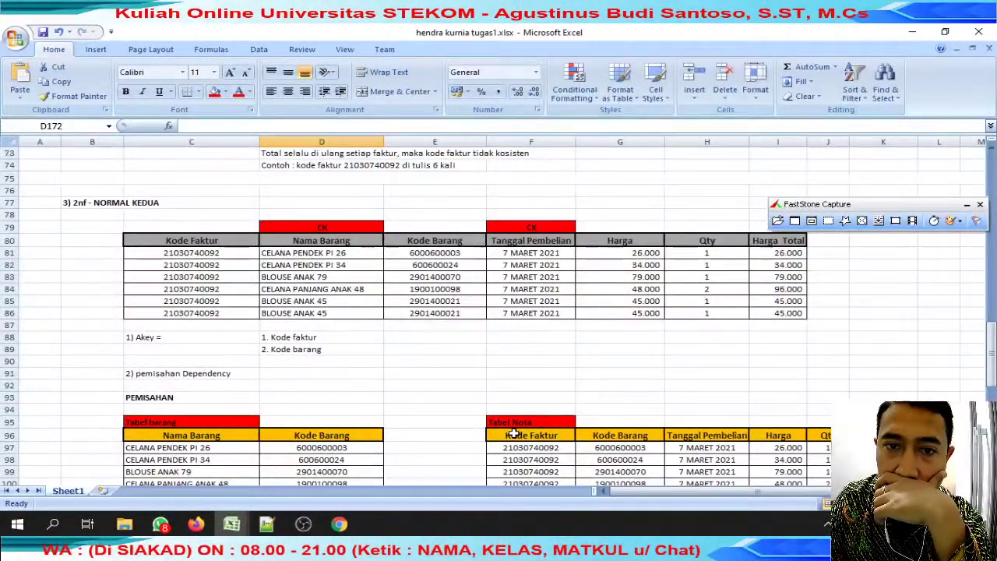
{"action": "scroll", "coordinate": [515, 433], "scroll_direction": "up", "scroll_amount": 3}
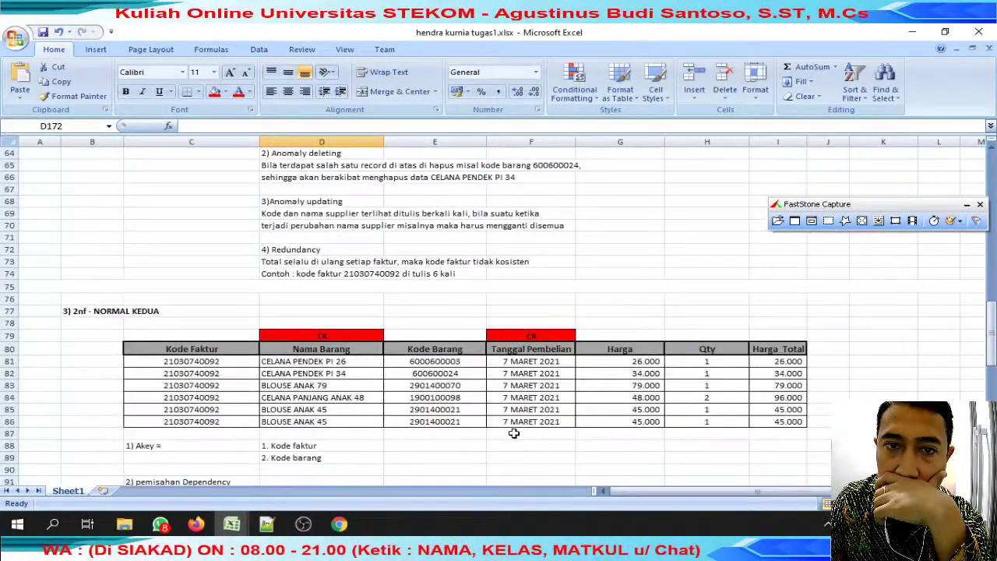
{"action": "scroll", "coordinate": [514, 433], "scroll_direction": "up", "scroll_amount": 4}
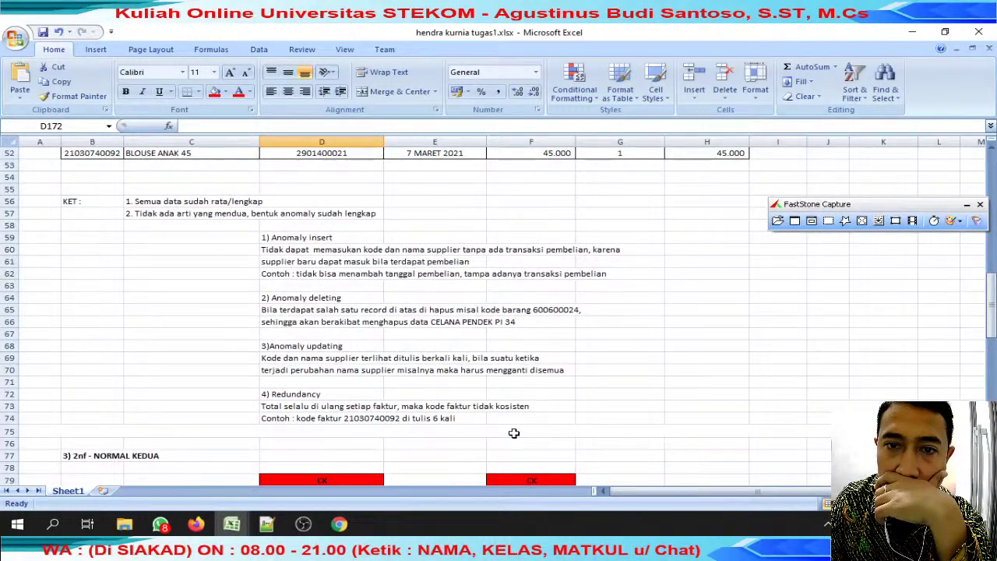
{"action": "scroll", "coordinate": [514, 434], "scroll_direction": "up", "scroll_amount": 17}
{"action": "scroll", "coordinate": [514, 433], "scroll_direction": "down", "scroll_amount": 13}
{"action": "scroll", "coordinate": [515, 434], "scroll_direction": "down", "scroll_amount": 20}
{"action": "scroll", "coordinate": [529, 421], "scroll_direction": "down", "scroll_amount": 3}
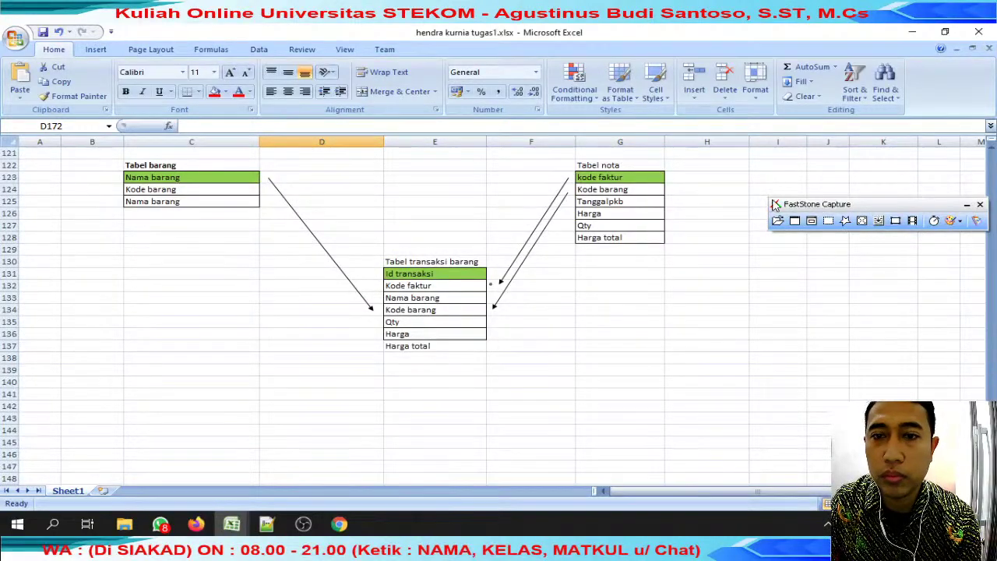
{"action": "left_click", "coordinate": [655, 202]}
{"action": "scroll", "coordinate": [691, 287], "scroll_direction": "up", "scroll_amount": 20}
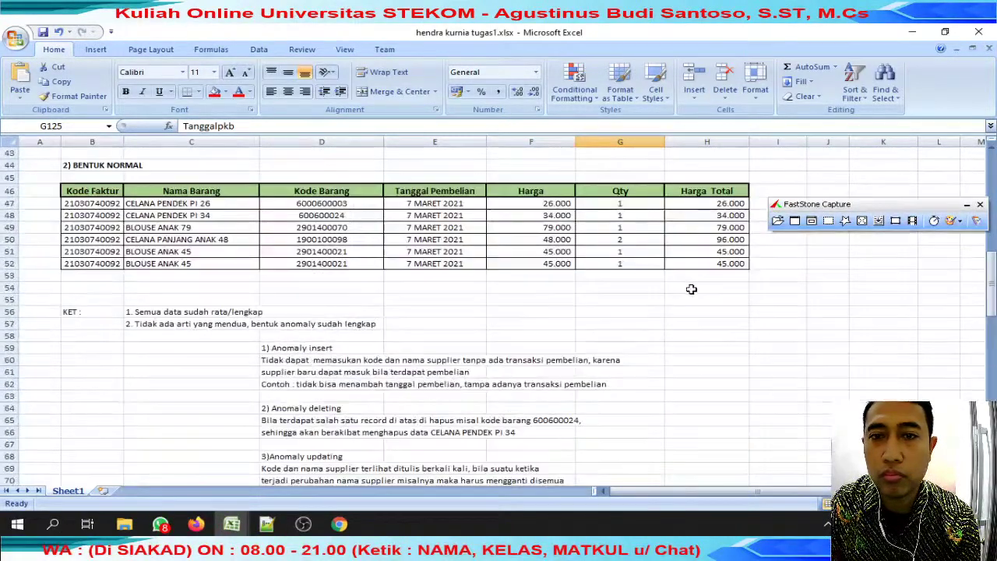
{"action": "scroll", "coordinate": [691, 290], "scroll_direction": "up", "scroll_amount": 2}
{"action": "left_click", "coordinate": [988, 49]}
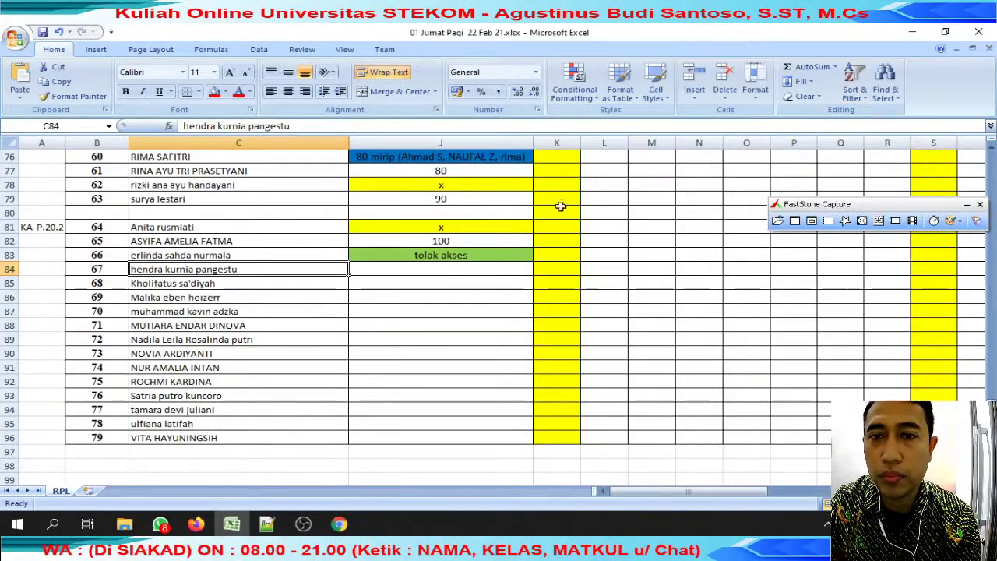
Score J84 as 100, then search WhatsApp for the next student and mark J85 with x.
{"action": "key", "text": "Tab"}
{"action": "type", "text": "100"}
{"action": "key", "text": "Return"}
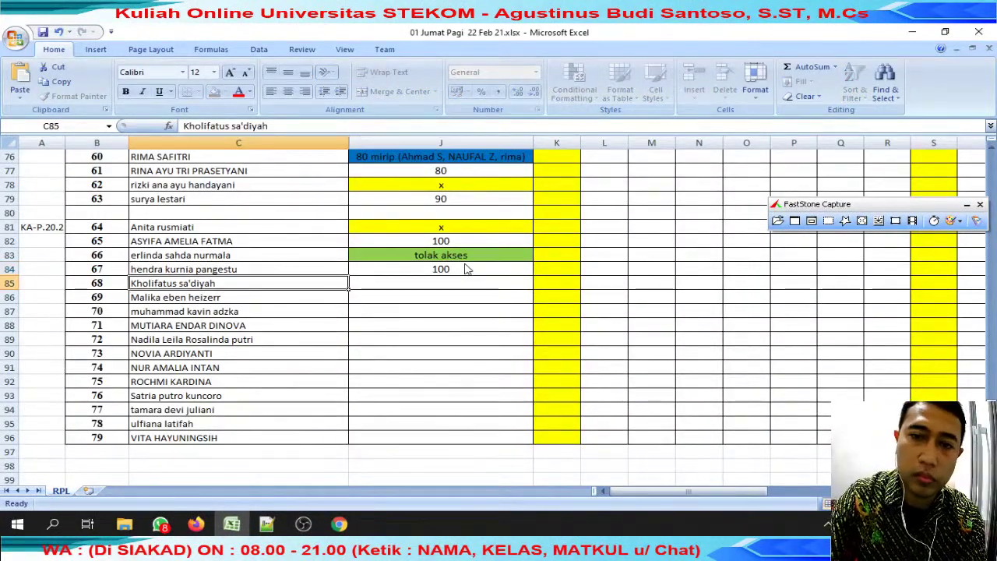
{"action": "double_click", "coordinate": [225, 126]}
{"action": "key", "text": "ctrl+c"}
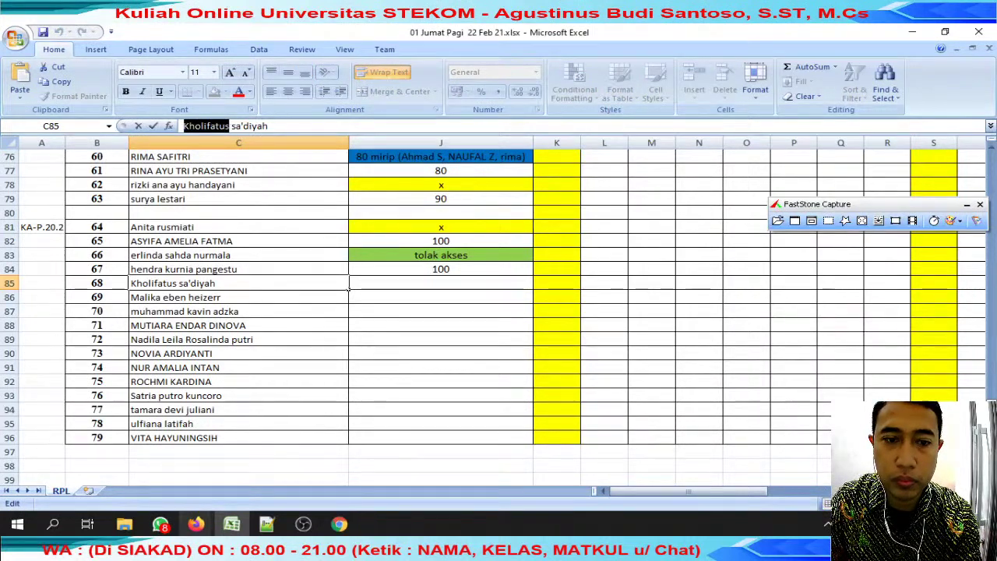
{"action": "left_click", "coordinate": [160, 524]}
{"action": "left_click", "coordinate": [443, 139]}
{"action": "key", "text": "ctrl+v"}
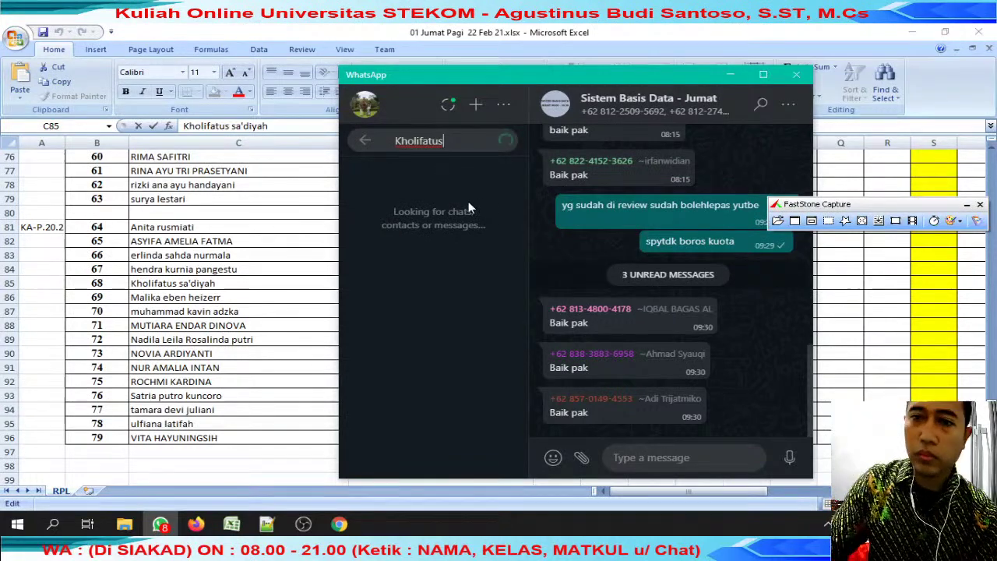
{"action": "left_click", "coordinate": [167, 276]}
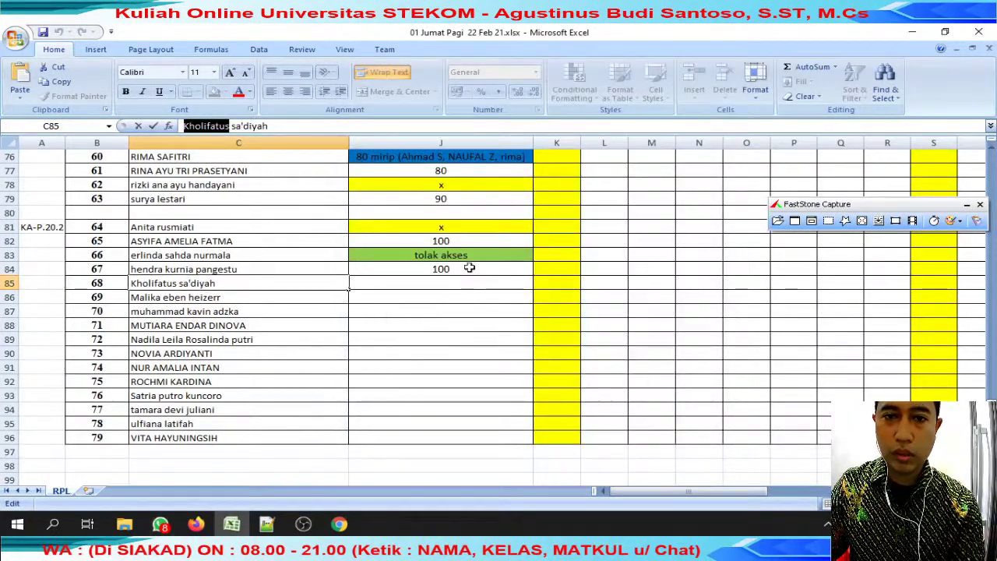
{"action": "left_click", "coordinate": [468, 227]}
{"action": "key", "text": "ctrl+c"}
{"action": "left_click", "coordinate": [440, 283]}
{"action": "key", "text": "ctrl+v"}
Search WhatsApp for the C86 student's name and mark J86 with x.
{"action": "left_click", "coordinate": [285, 300]}
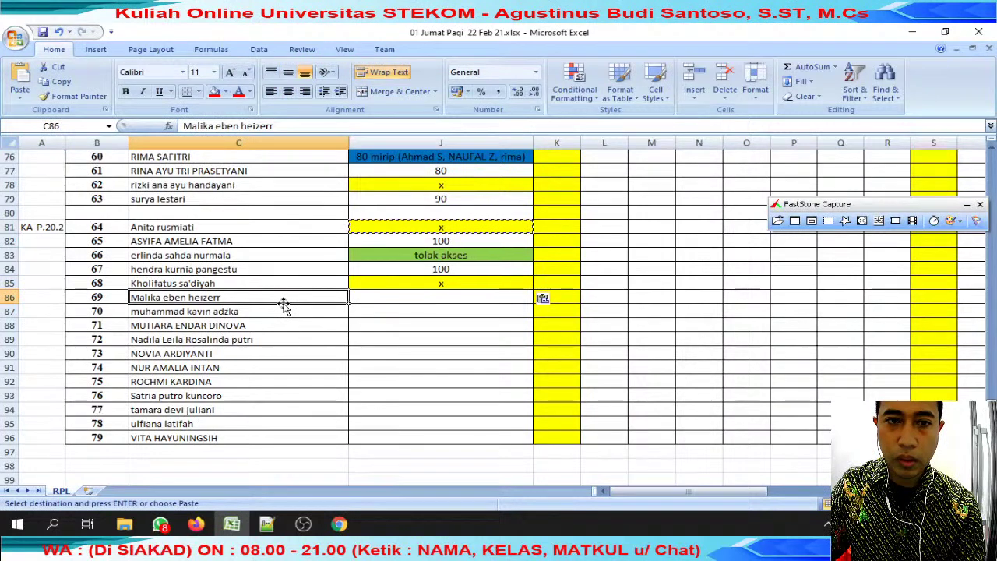
{"action": "double_click", "coordinate": [204, 297]}
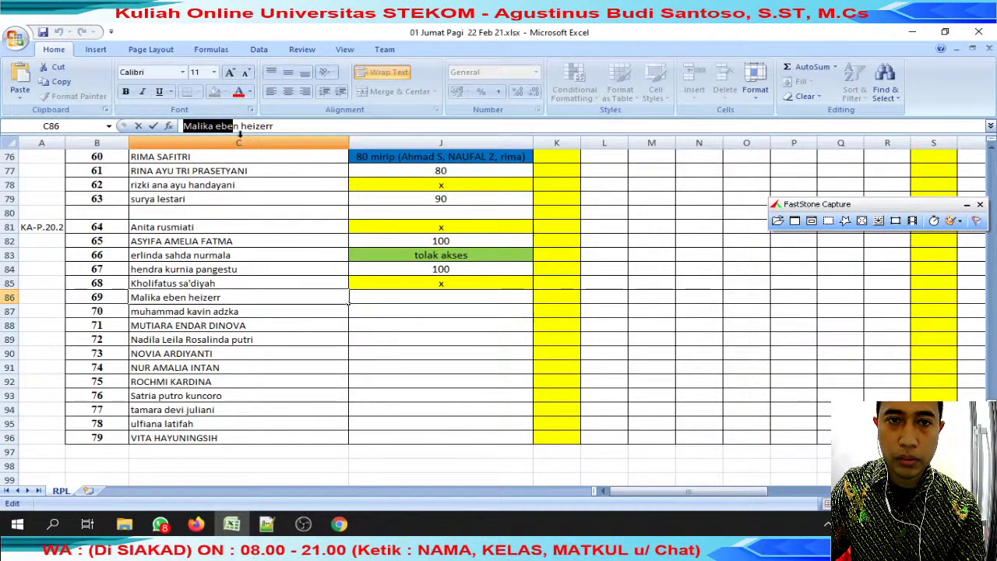
{"action": "key", "text": "shift+Right"}
{"action": "key", "text": "shift+Right"}
{"action": "key", "text": "alt+Tab"}
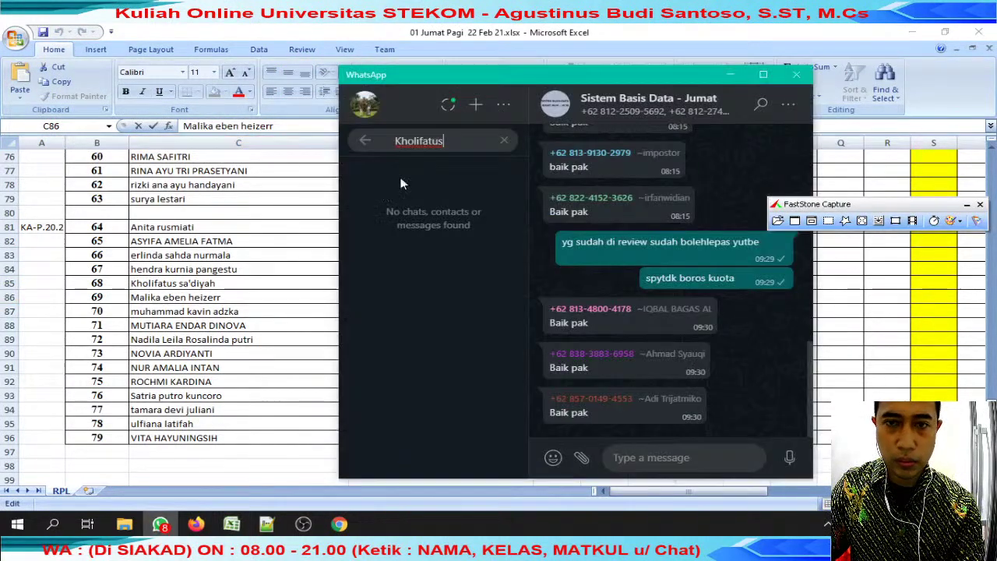
{"action": "key", "text": "ctrl+a"}
{"action": "key", "text": "ctrl+v"}
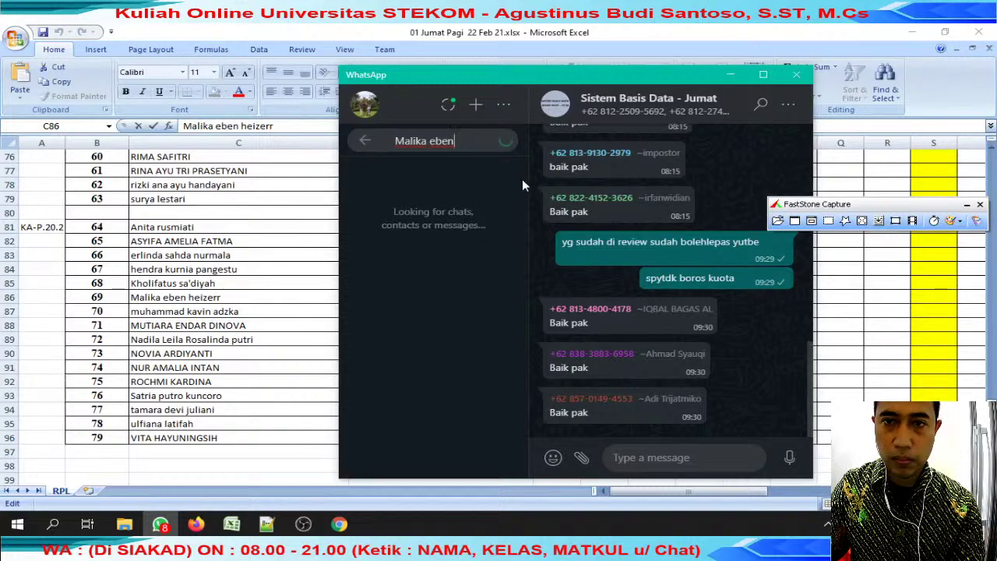
{"action": "key", "text": "alt+Tab"}
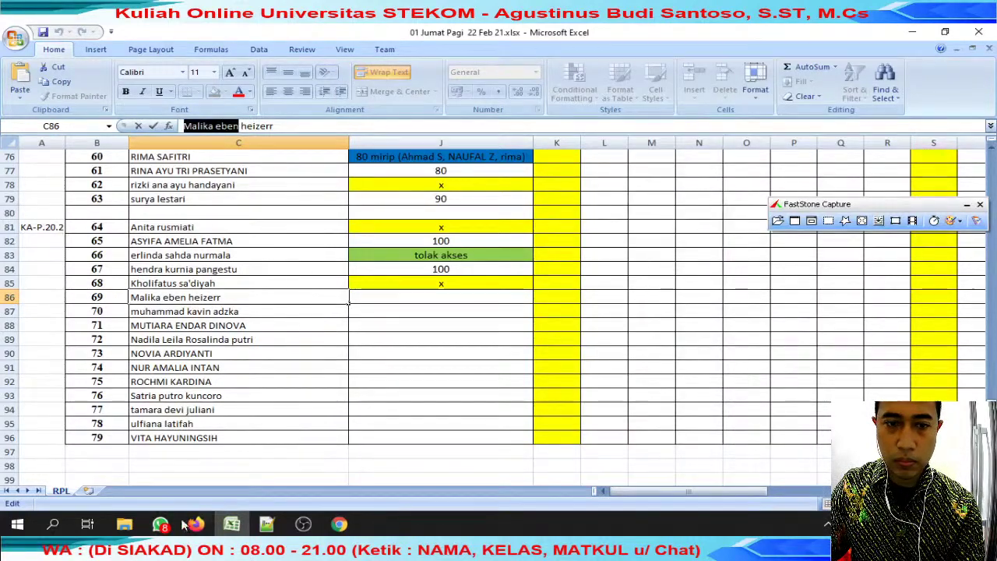
{"action": "key", "text": "alt+Tab"}
{"action": "key", "text": "alt+Tab"}
{"action": "left_click", "coordinate": [437, 280]}
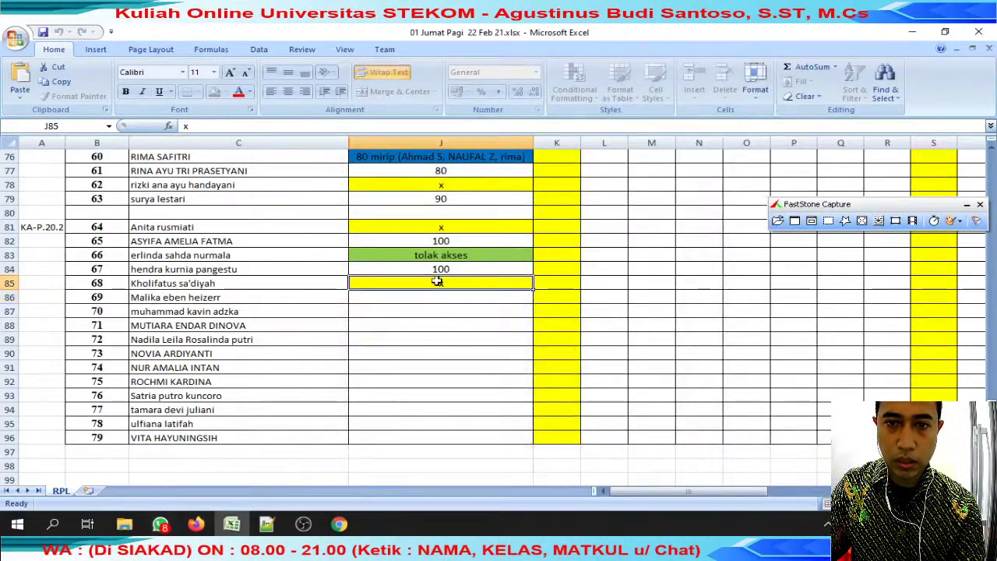
{"action": "key", "text": "ctrl+c"}
{"action": "left_click", "coordinate": [438, 298]}
{"action": "key", "text": "ctrl+v"}
Search WhatsApp for the C87 student's name and mark J87 with x.
{"action": "left_click", "coordinate": [385, 312]}
{"action": "left_click", "coordinate": [287, 311]}
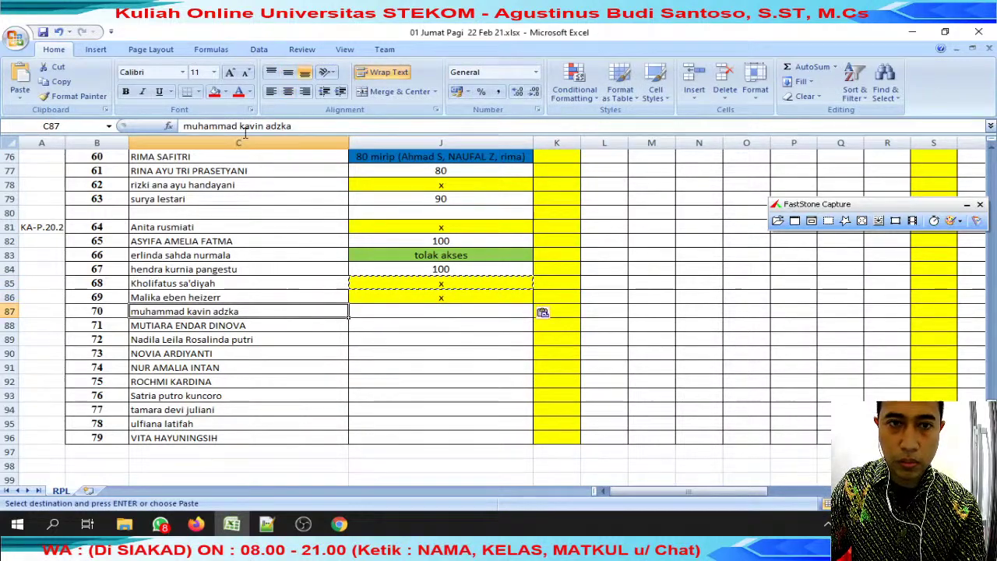
{"action": "left_click_drag", "start_coordinate": [183, 126], "coordinate": [266, 126]}
{"action": "key", "text": "alt+Tab"}
{"action": "key", "text": "ctrl+a"}
{"action": "key", "text": "ctrl+v"}
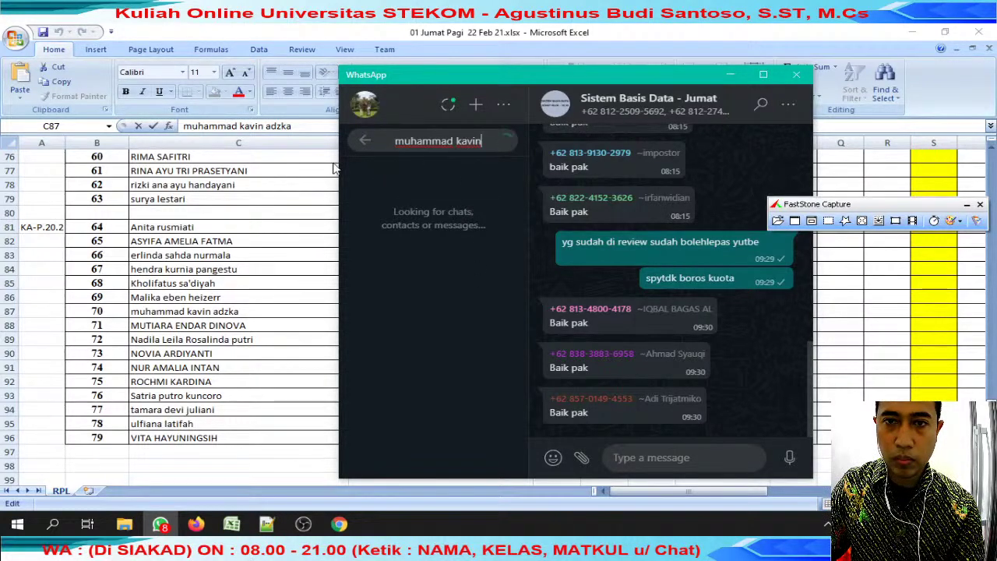
{"action": "key", "text": "alt+Tab"}
{"action": "left_click", "coordinate": [434, 300]}
{"action": "key", "text": "ctrl+c"}
{"action": "left_click", "coordinate": [434, 312]}
{"action": "key", "text": "ctrl+v"}
Search WhatsApp for the C88 student's name and mark J88 with x.
{"action": "left_click", "coordinate": [295, 322]}
{"action": "left_click_drag", "start_coordinate": [263, 125], "coordinate": [183, 126]}
{"action": "left_click", "coordinate": [161, 524]}
{"action": "key", "text": "ctrl+a"}
{"action": "key", "text": "ctrl+v"}
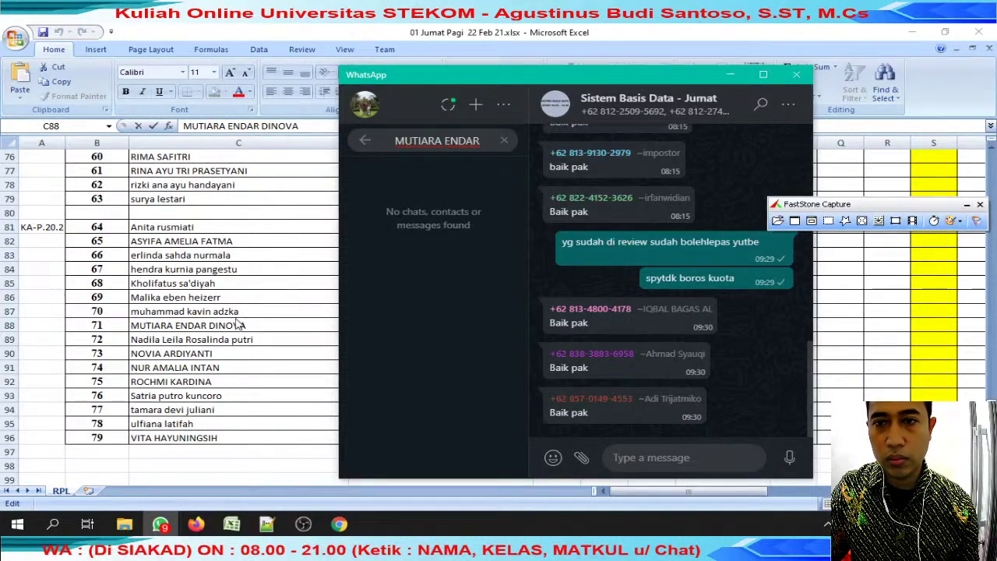
{"action": "key", "text": "alt+Tab"}
{"action": "left_click", "coordinate": [409, 312]}
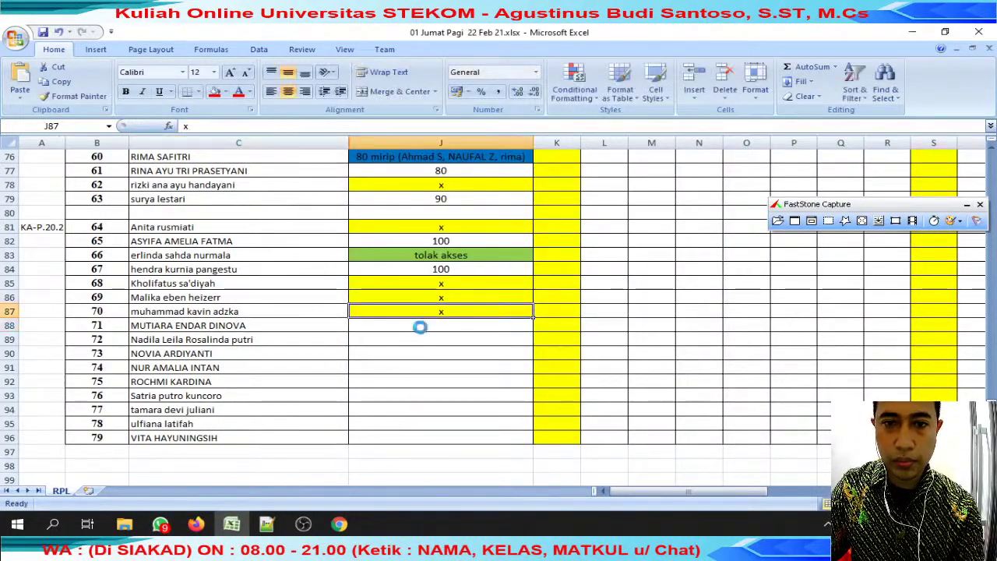
{"action": "key", "text": "ctrl+c"}
{"action": "left_click", "coordinate": [409, 325]}
{"action": "key", "text": "ctrl+v"}
Search WhatsApp for the next student's name and mark J89 with x.
{"action": "left_click", "coordinate": [244, 340]}
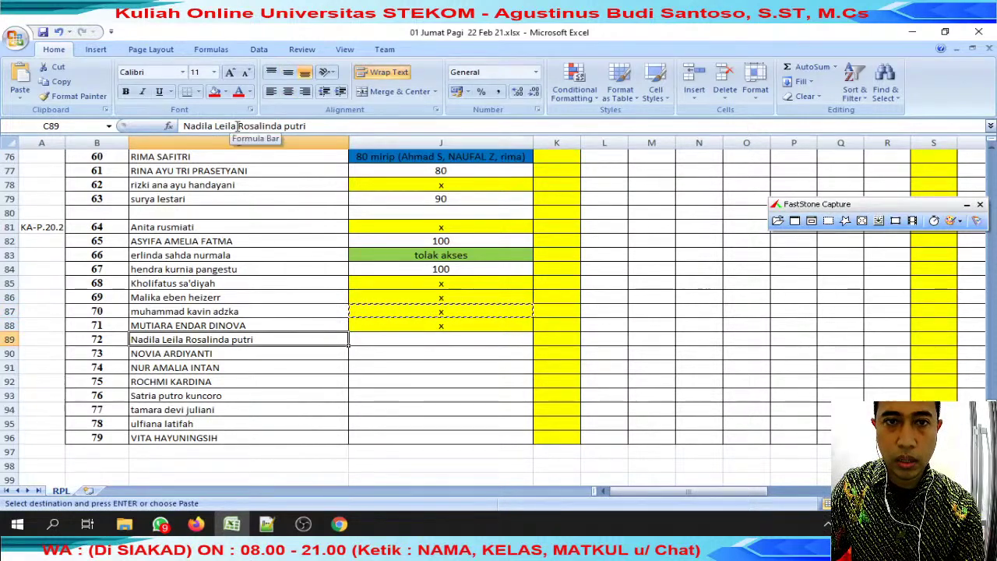
{"action": "left_click_drag", "start_coordinate": [244, 126], "coordinate": [184, 127]}
{"action": "key", "text": "ctrl+c"}
{"action": "key", "text": "alt+Tab"}
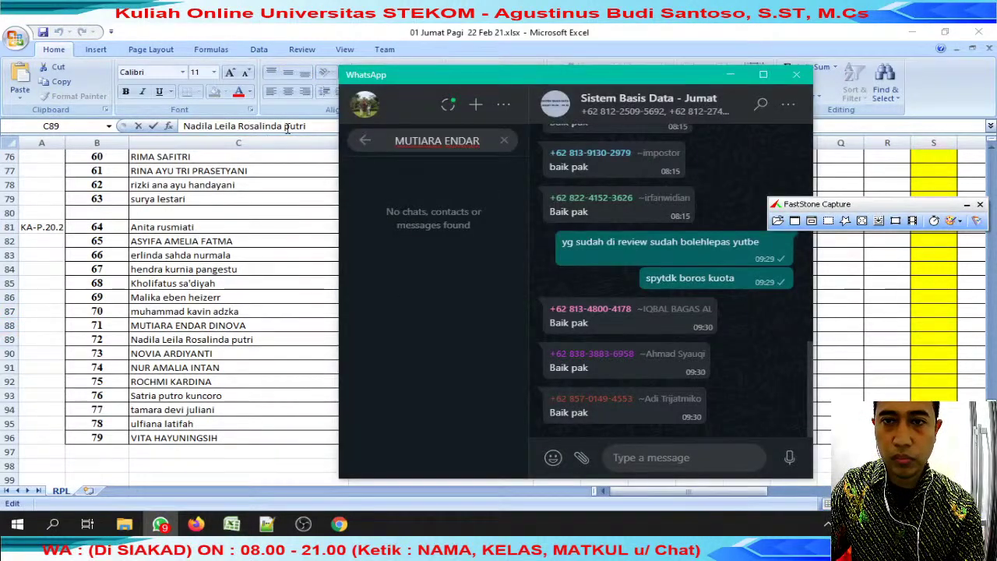
{"action": "key", "text": "ctrl+a"}
{"action": "key", "text": "ctrl+v"}
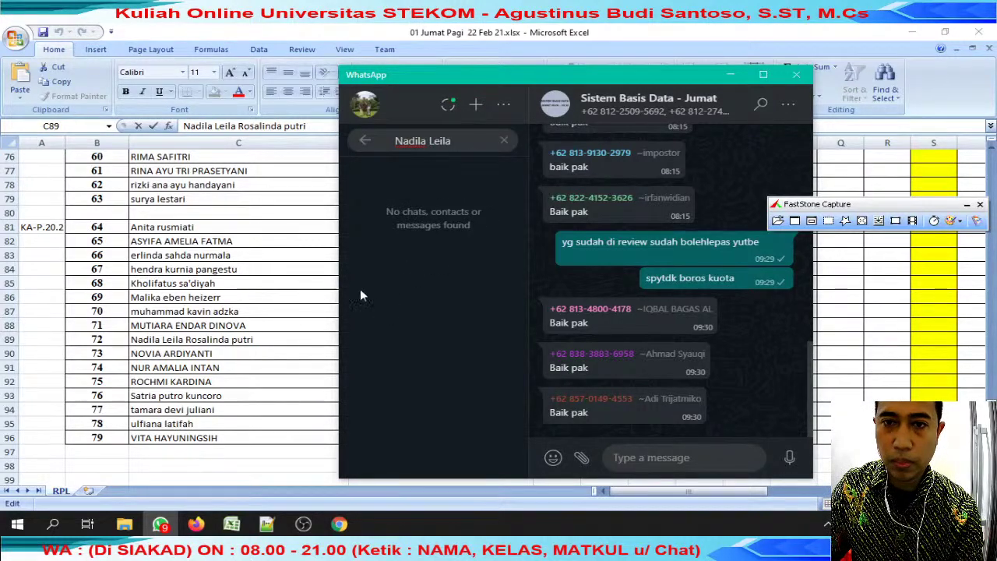
{"action": "key", "text": "alt+Tab"}
{"action": "left_click", "coordinate": [425, 330]}
{"action": "key", "text": "ctrl+c"}
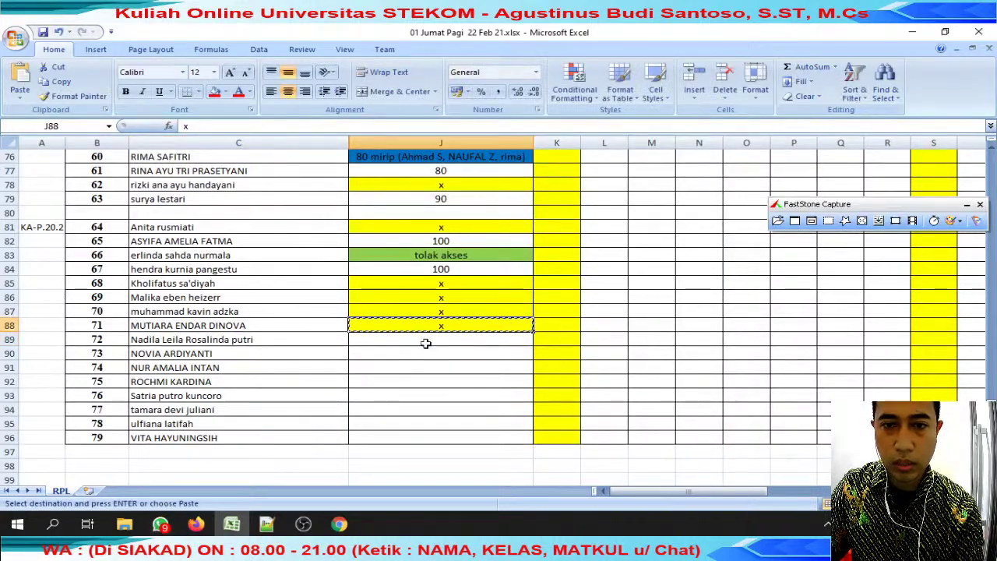
{"action": "left_click", "coordinate": [441, 339]}
{"action": "key", "text": "ctrl+v"}
Copy the row-90 student's name from C90 for a WhatsApp search.
{"action": "left_click", "coordinate": [234, 353]}
{"action": "key", "text": "Escape"}
{"action": "left_click_drag", "start_coordinate": [185, 126], "coordinate": [265, 126]}
{"action": "key", "text": "ctrl+c"}
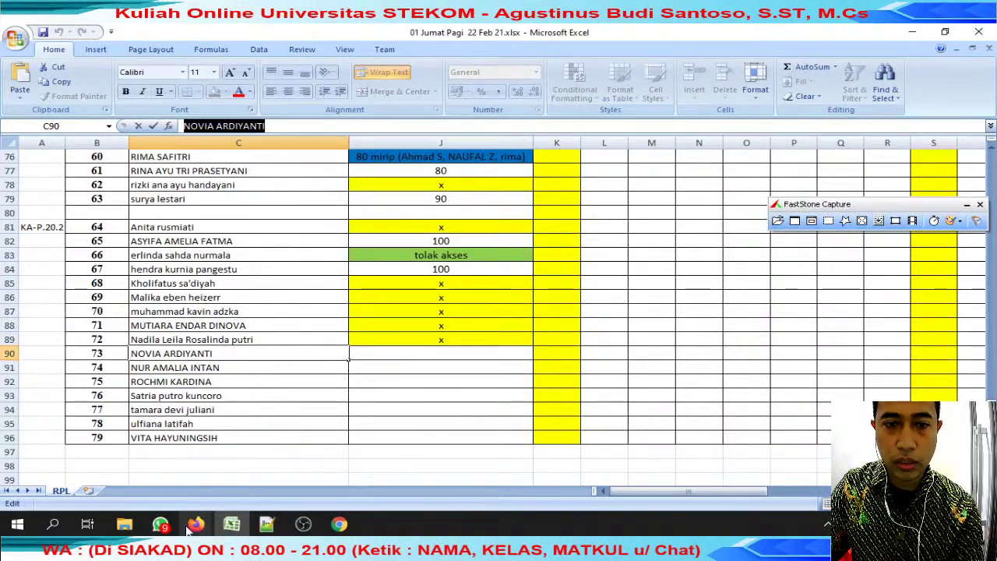
{"action": "key", "text": "alt+Tab"}
{"action": "key", "text": "ctrl+a"}
Find the row-90 student's chat, save their xlsx attachment with their name prefixed, and open it.
{"action": "key", "text": "ctrl+v"}
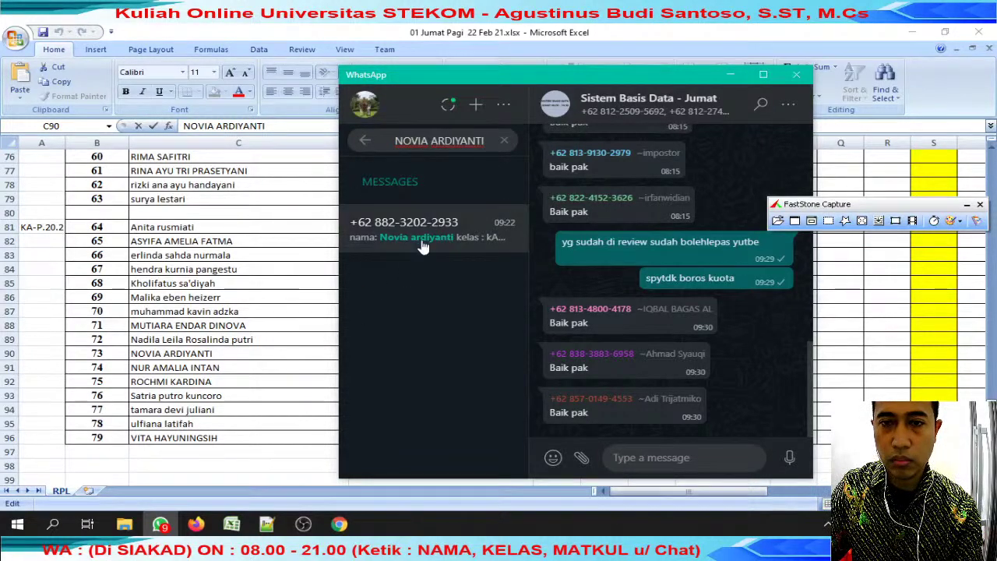
{"action": "left_click", "coordinate": [420, 234]}
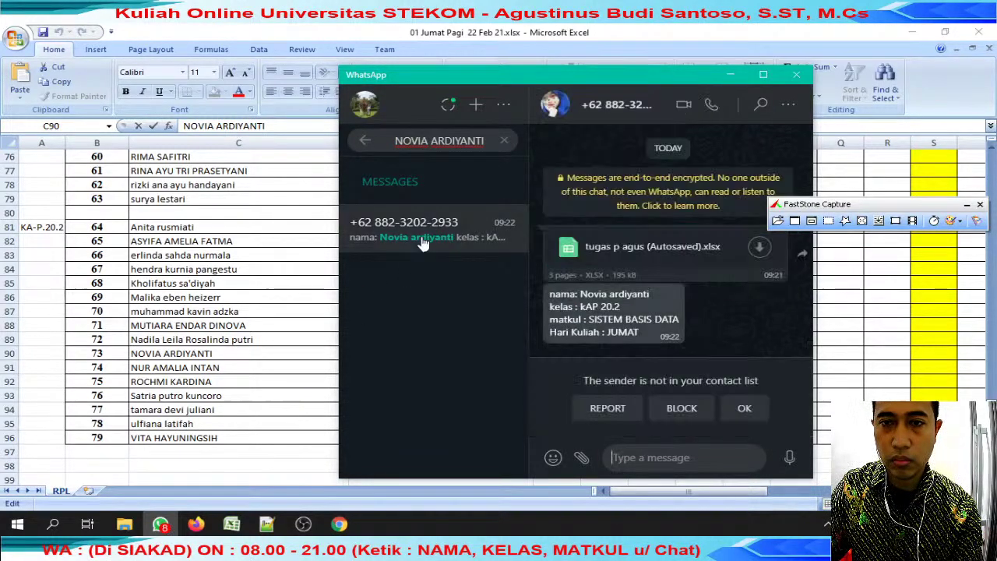
{"action": "left_click", "coordinate": [752, 263]}
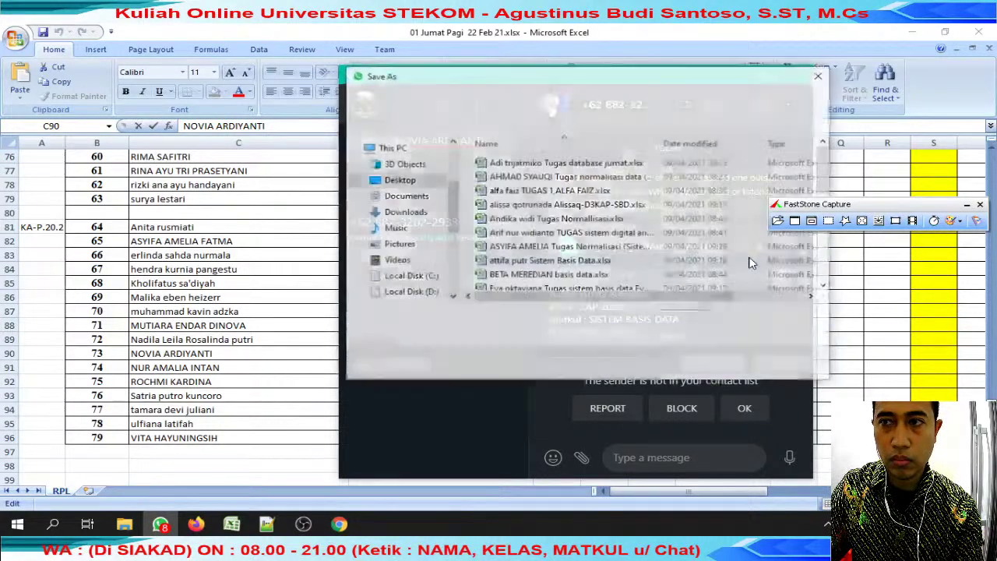
{"action": "key", "text": "Home"}
{"action": "key", "text": "ctrl+v"}
{"action": "key", "text": "Return"}
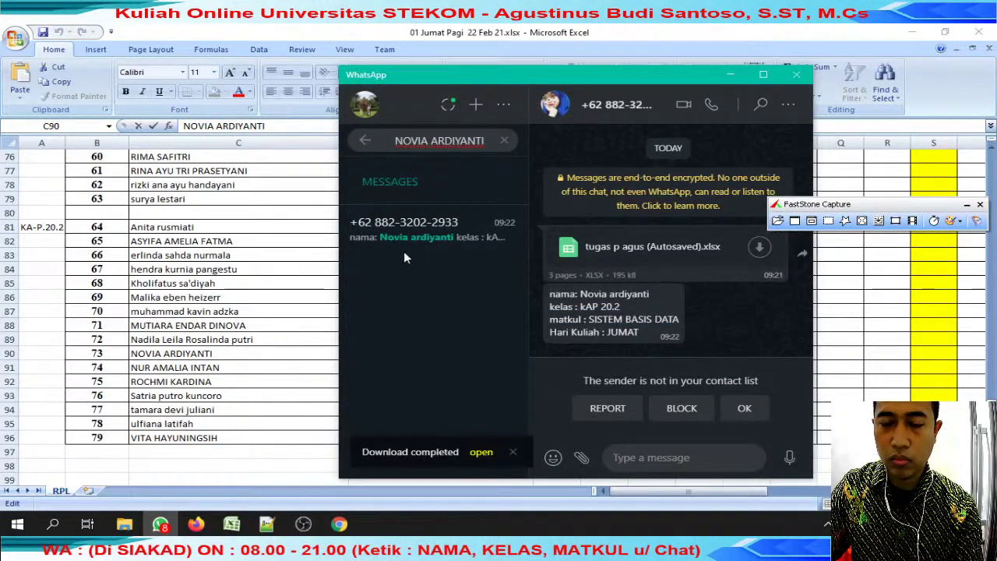
{"action": "key", "text": "alt+Tab"}
{"action": "left_click", "coordinate": [465, 355]}
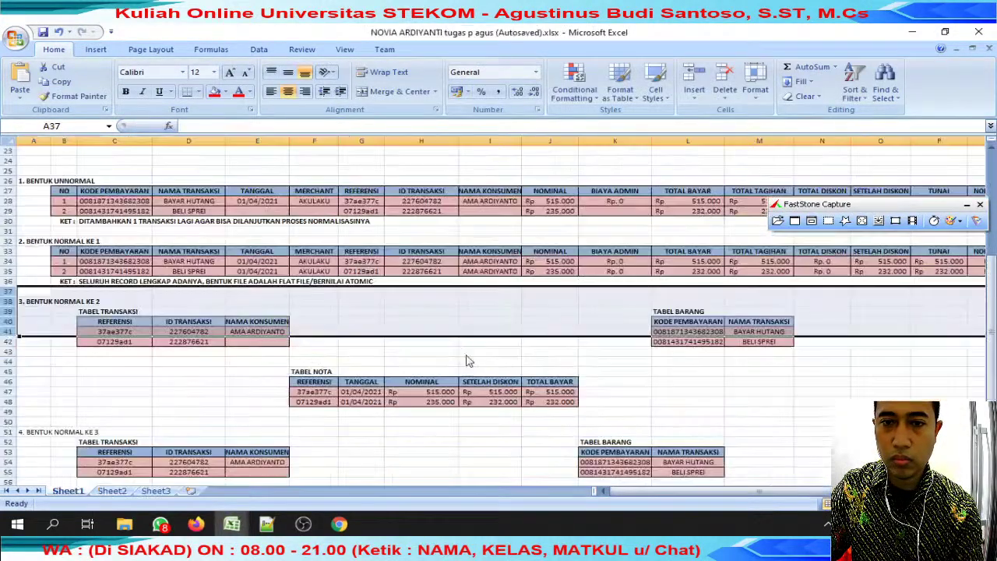
Scroll through the row-90 student's receipt and normal-form tables, then close the workbook.
{"action": "scroll", "coordinate": [425, 265], "scroll_direction": "up", "scroll_amount": 8}
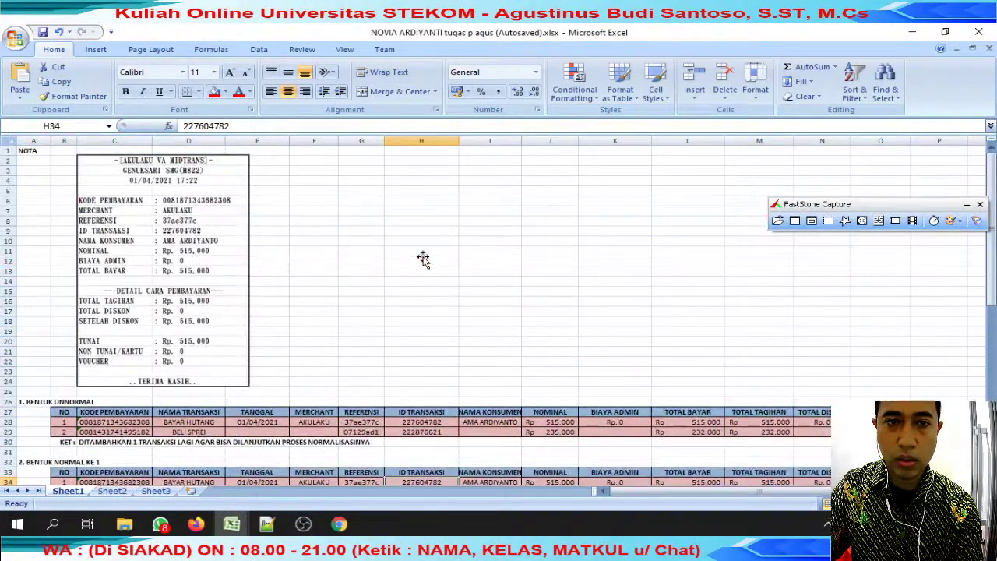
{"action": "left_click", "coordinate": [204, 242]}
{"action": "scroll", "coordinate": [248, 263], "scroll_direction": "down", "scroll_amount": 12}
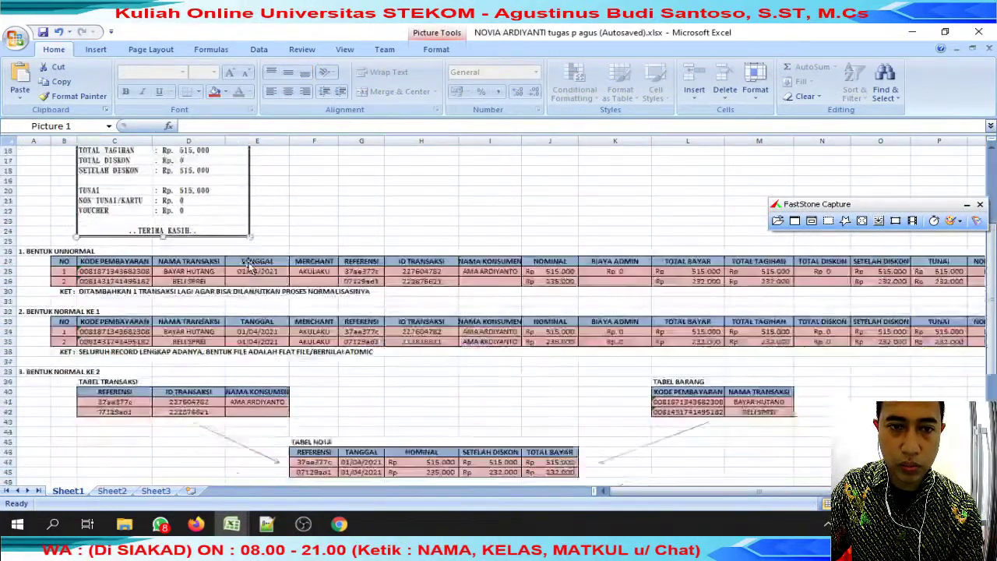
{"action": "scroll", "coordinate": [248, 266], "scroll_direction": "up", "scroll_amount": 12}
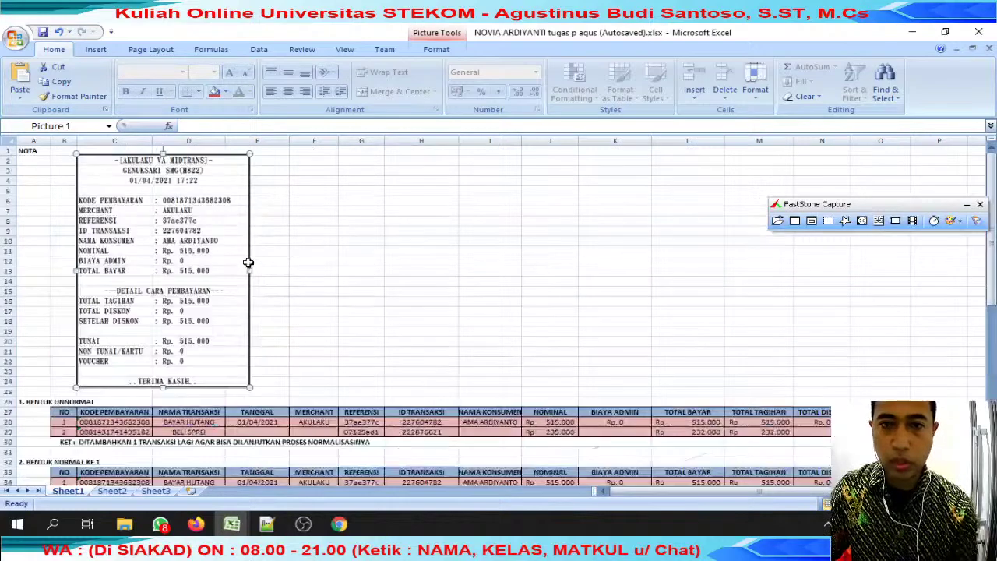
{"action": "scroll", "coordinate": [248, 265], "scroll_direction": "down", "scroll_amount": 8}
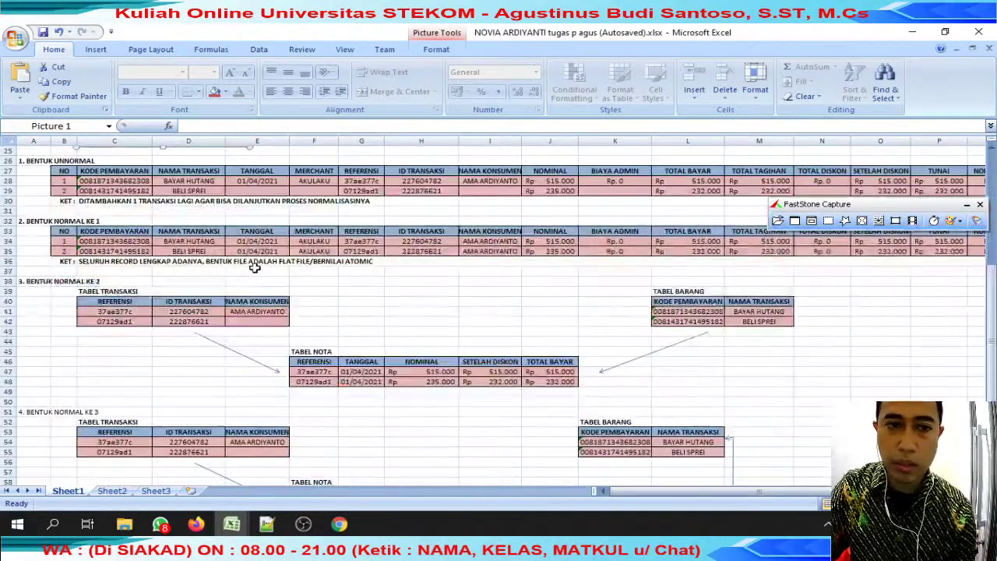
{"action": "scroll", "coordinate": [255, 267], "scroll_direction": "down", "scroll_amount": 7}
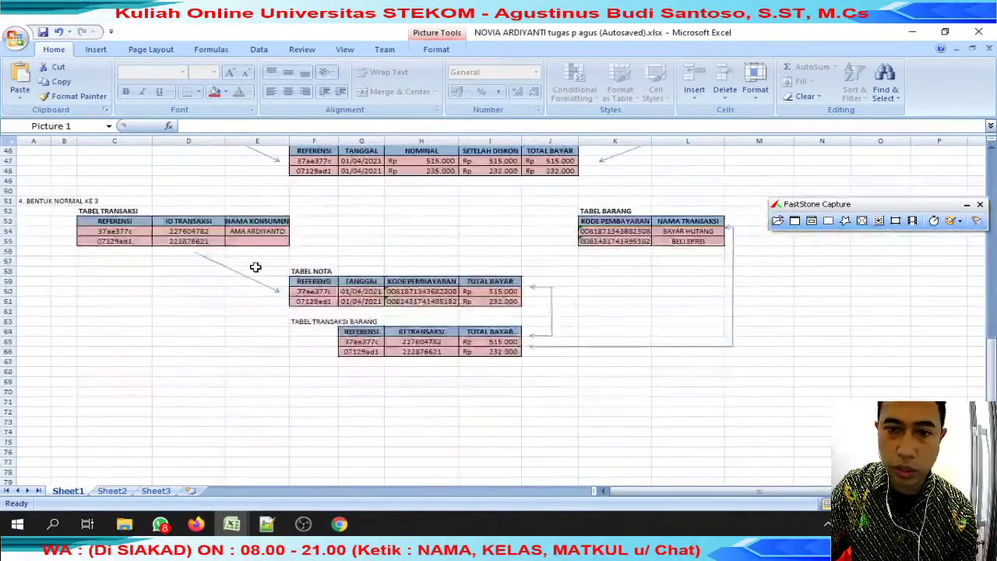
{"action": "scroll", "coordinate": [254, 267], "scroll_direction": "up", "scroll_amount": 6}
{"action": "left_click", "coordinate": [989, 48]}
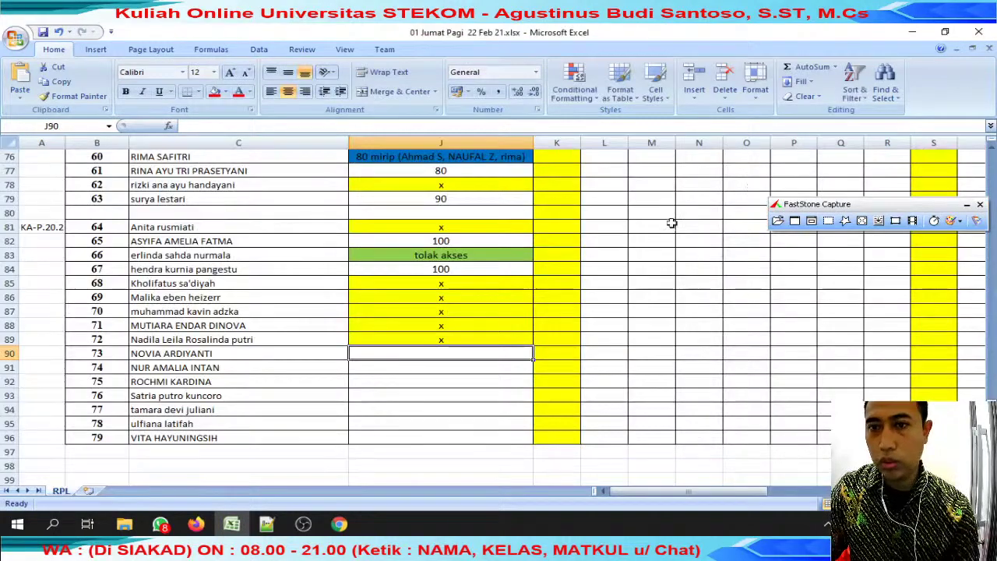
Enter a score of 70 in J90, removing the stray text typed after it.
{"action": "type", "text": "70"}
{"action": "key", "text": "Return"}
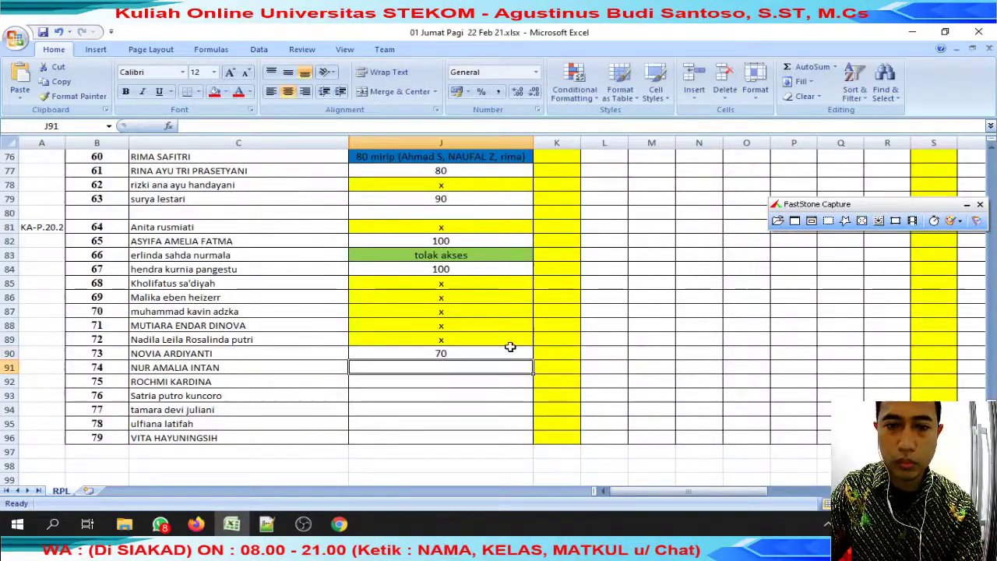
{"action": "key", "text": "ctrl+Up"}
{"action": "key", "text": "ctrl+Up"}
{"action": "left_click", "coordinate": [476, 353]}
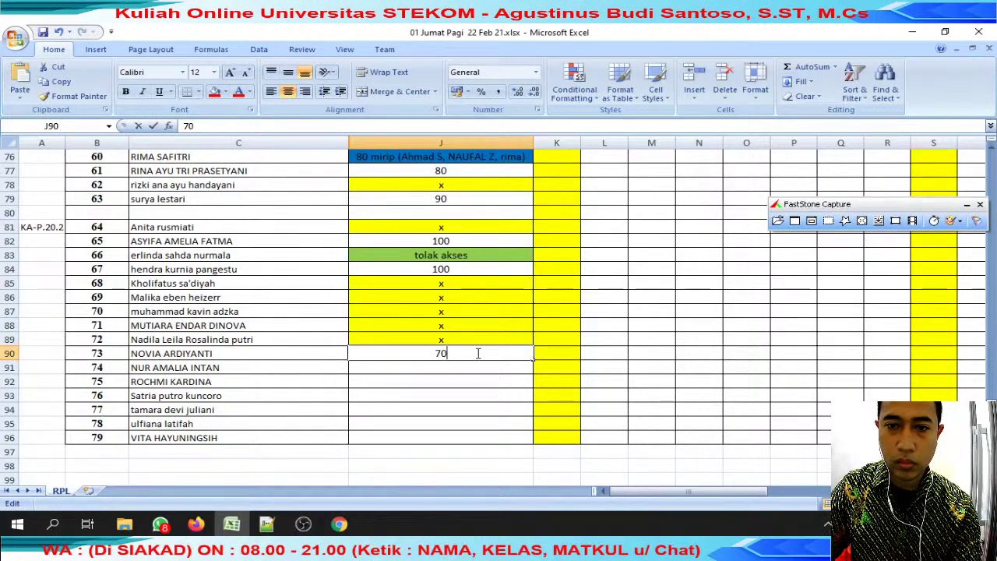
{"action": "double_click", "coordinate": [477, 353]}
{"action": "type", "text": "kurg"}
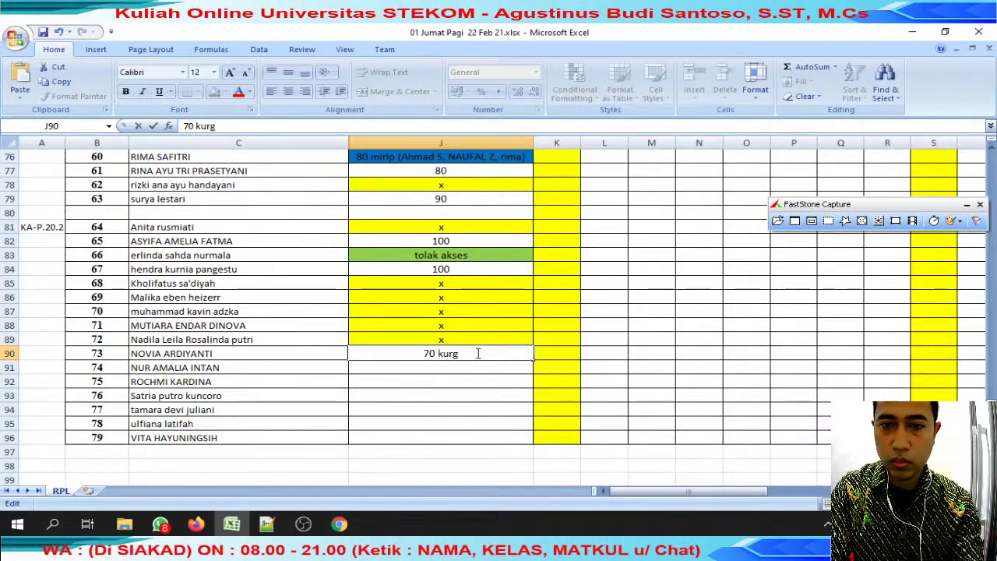
{"action": "key", "text": "BackSpace"}
{"action": "key", "text": "BackSpace"}
{"action": "key", "text": "Return"}
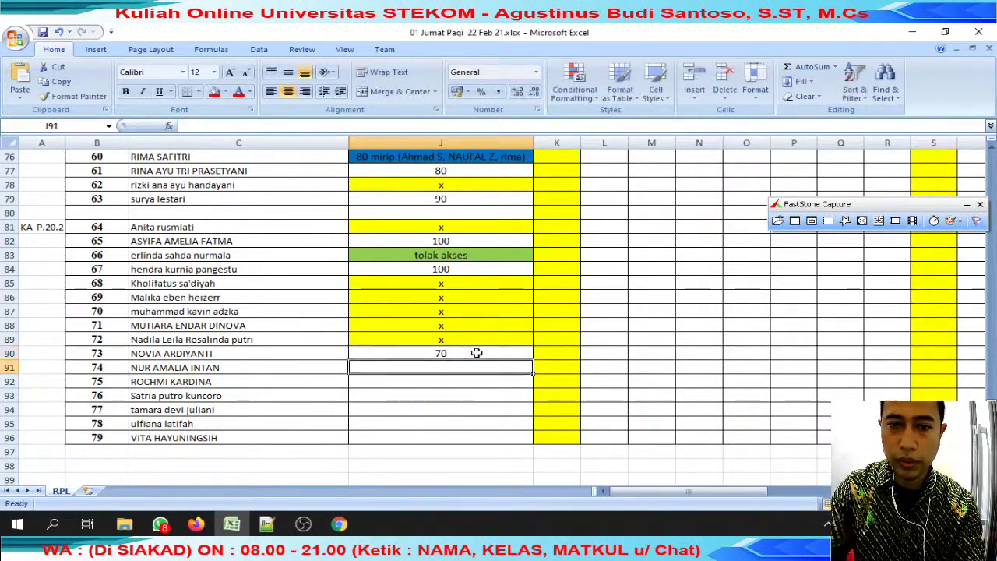
Copy the C91 student's name, find their WhatsApp chat, and reply 'review' to their file.
{"action": "left_click", "coordinate": [234, 367]}
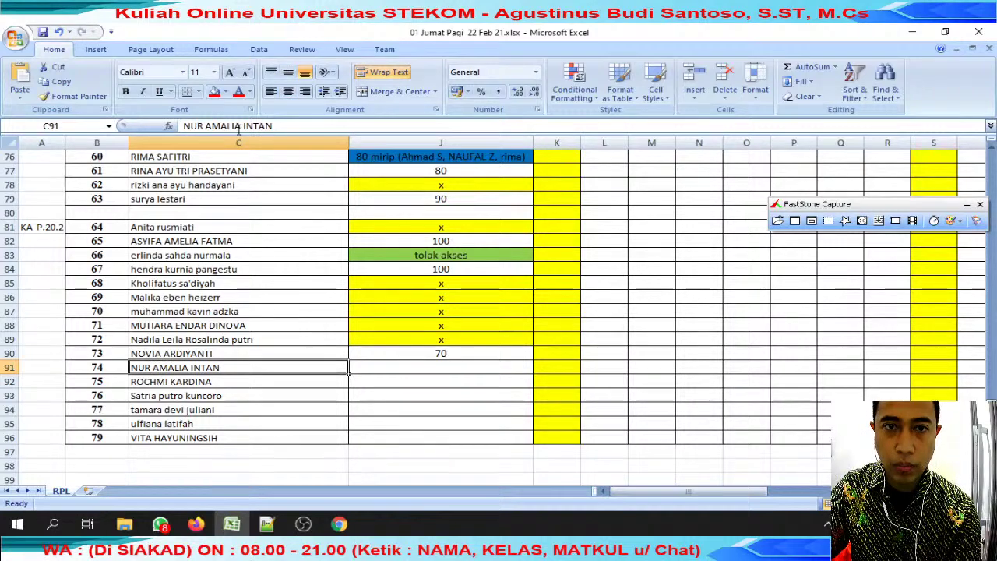
{"action": "left_click_drag", "start_coordinate": [242, 126], "coordinate": [45, 127]}
{"action": "key", "text": "ctrl+c"}
{"action": "left_click", "coordinate": [159, 524]}
{"action": "triple_click", "coordinate": [490, 141]}
{"action": "key", "text": "ctrl+v"}
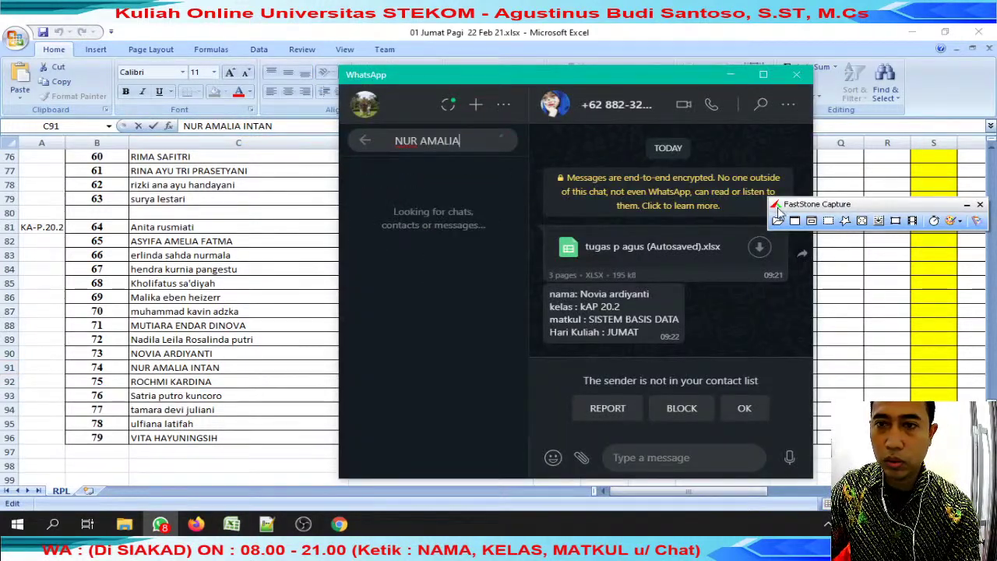
{"action": "left_click", "coordinate": [776, 245]}
{"action": "left_click", "coordinate": [744, 278]}
{"action": "type", "text": "review"}
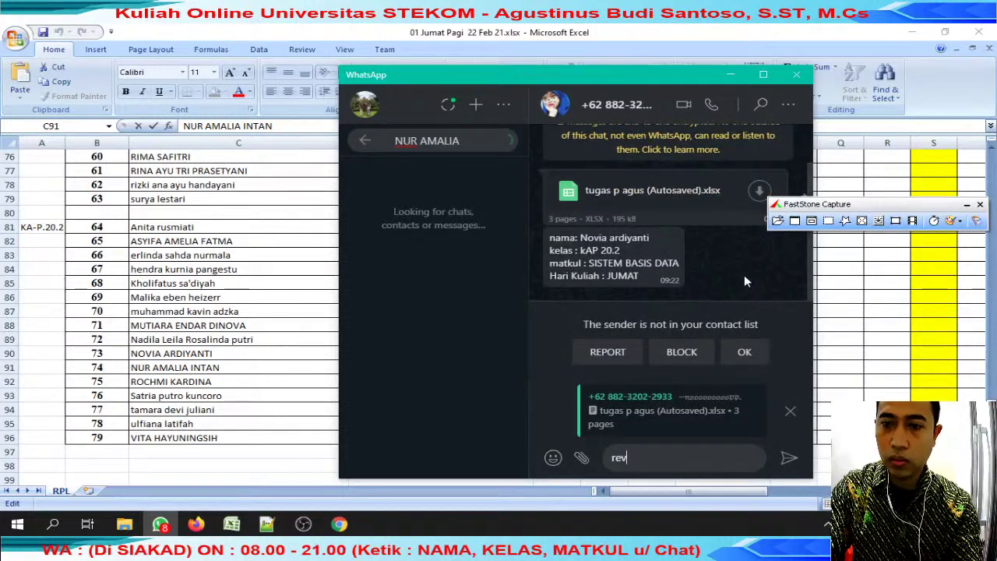
{"action": "key", "text": "Return"}
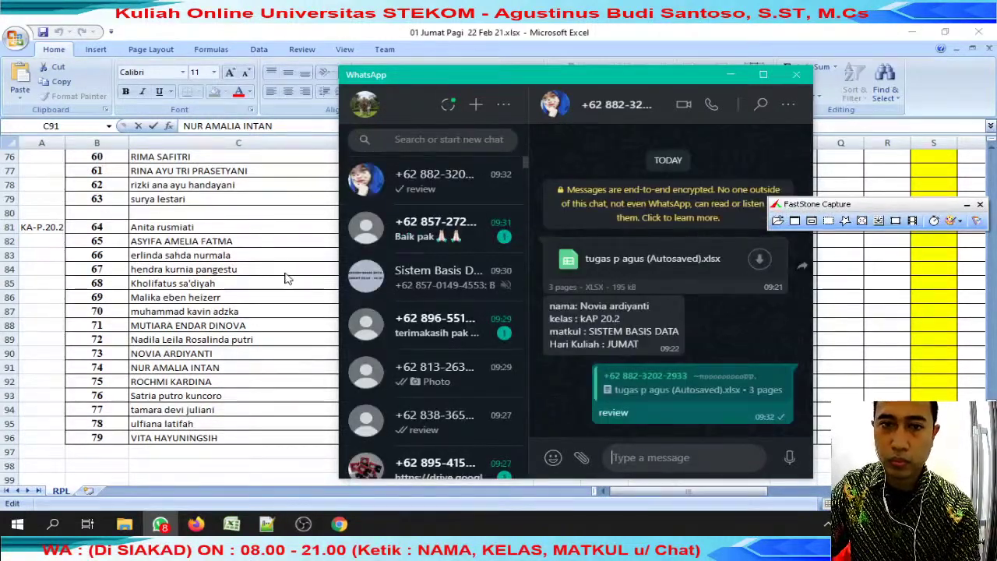
{"action": "left_click", "coordinate": [332, 327]}
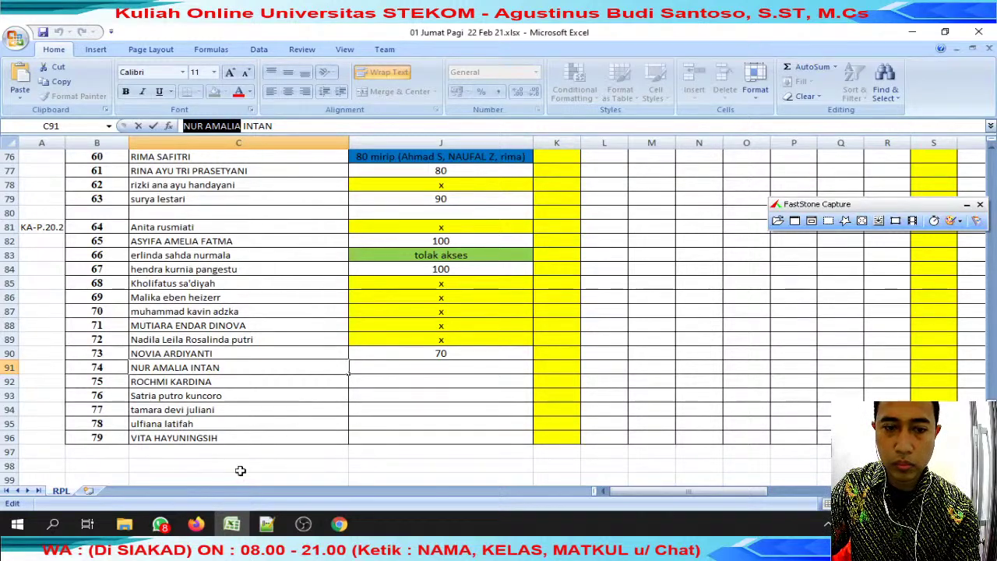
Search WhatsApp for the row-91 student and check their chat for a submission.
{"action": "key", "text": "alt+Tab"}
{"action": "left_click", "coordinate": [437, 139]}
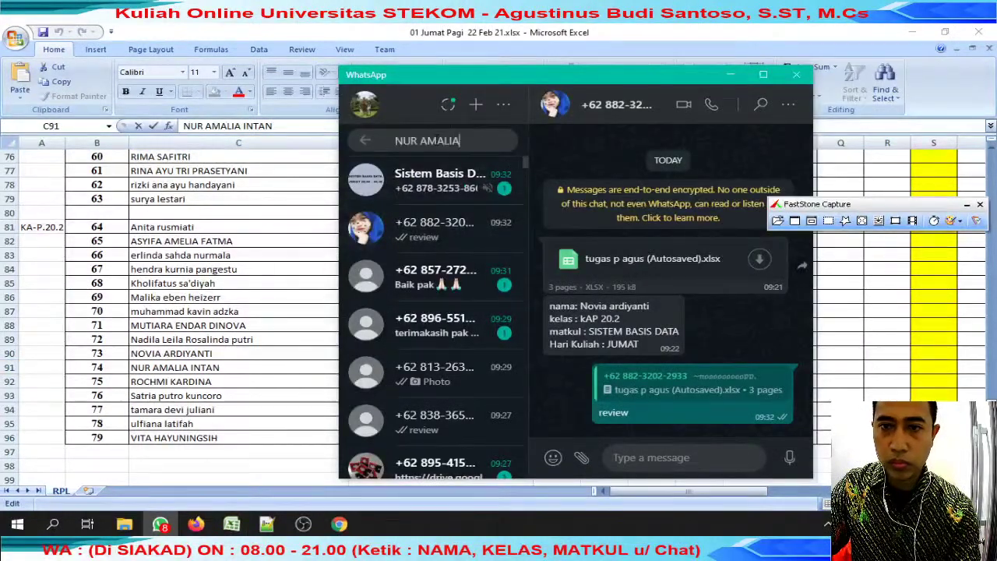
{"action": "key", "text": "ctrl+v"}
{"action": "left_click", "coordinate": [421, 229]}
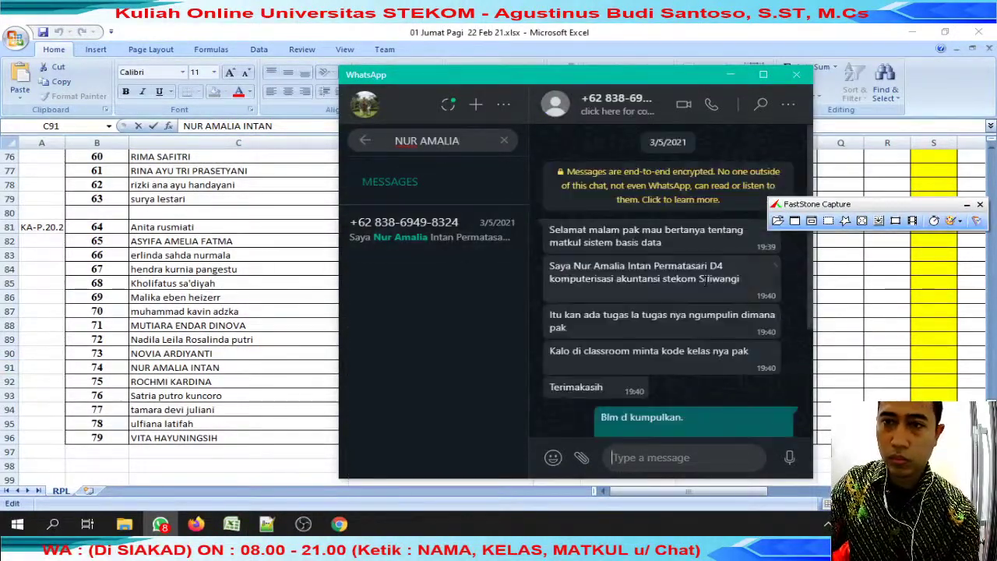
{"action": "scroll", "coordinate": [710, 296], "scroll_direction": "down", "scroll_amount": 3}
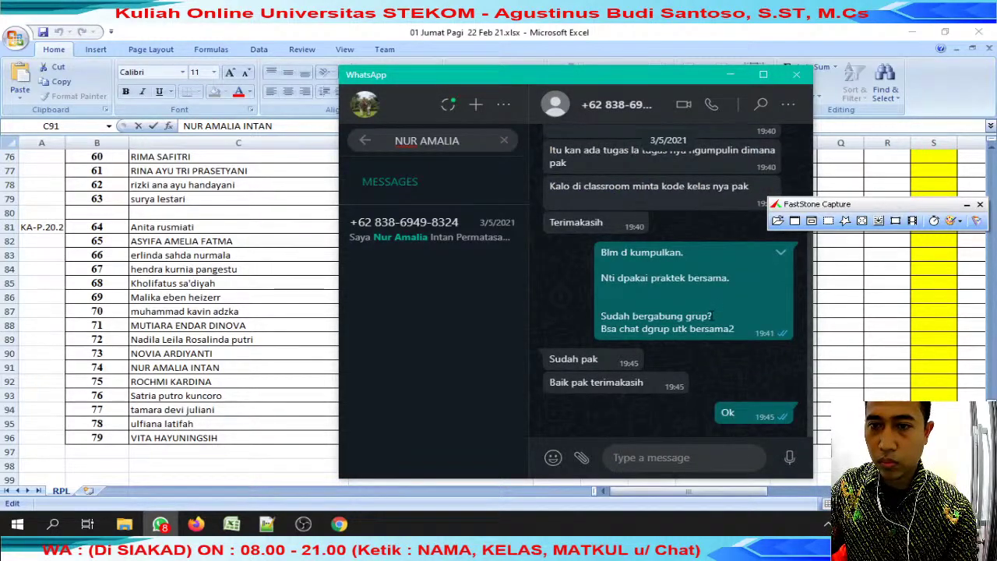
{"action": "scroll", "coordinate": [710, 314], "scroll_direction": "up", "scroll_amount": 3}
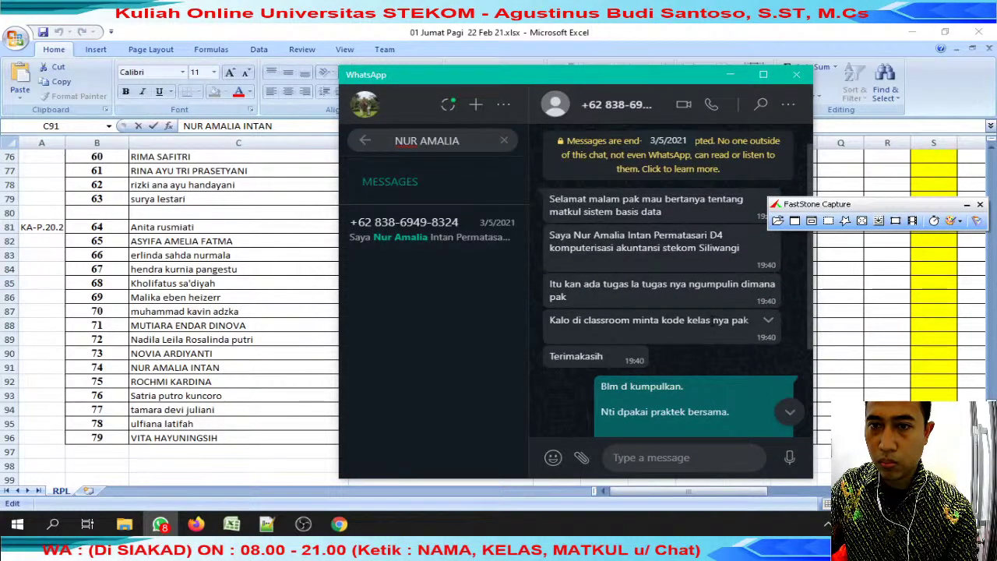
{"action": "scroll", "coordinate": [717, 328], "scroll_direction": "down", "scroll_amount": 3}
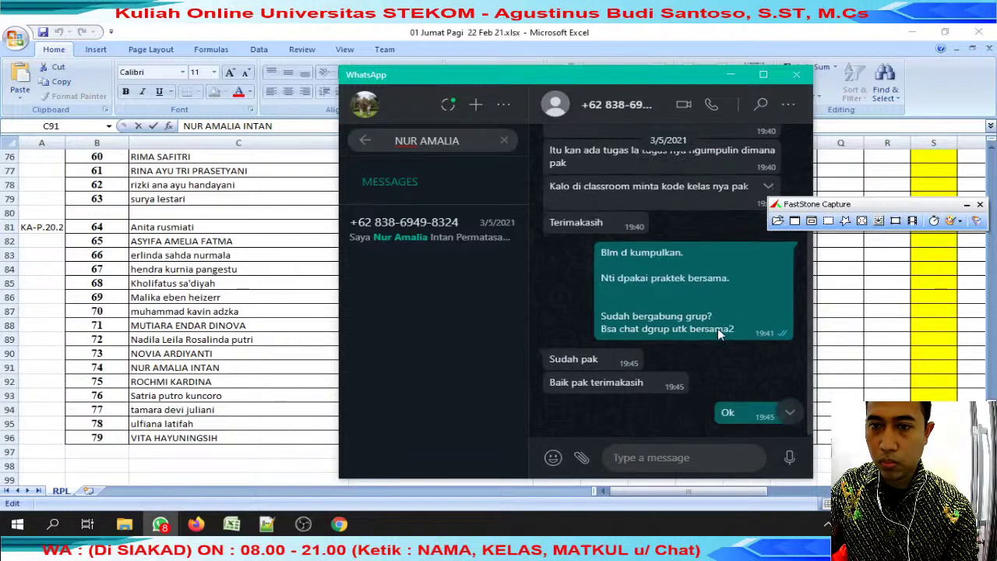
Copy the x mark from J89 into J91.
{"action": "left_click", "coordinate": [272, 341]}
{"action": "left_click", "coordinate": [441, 339]}
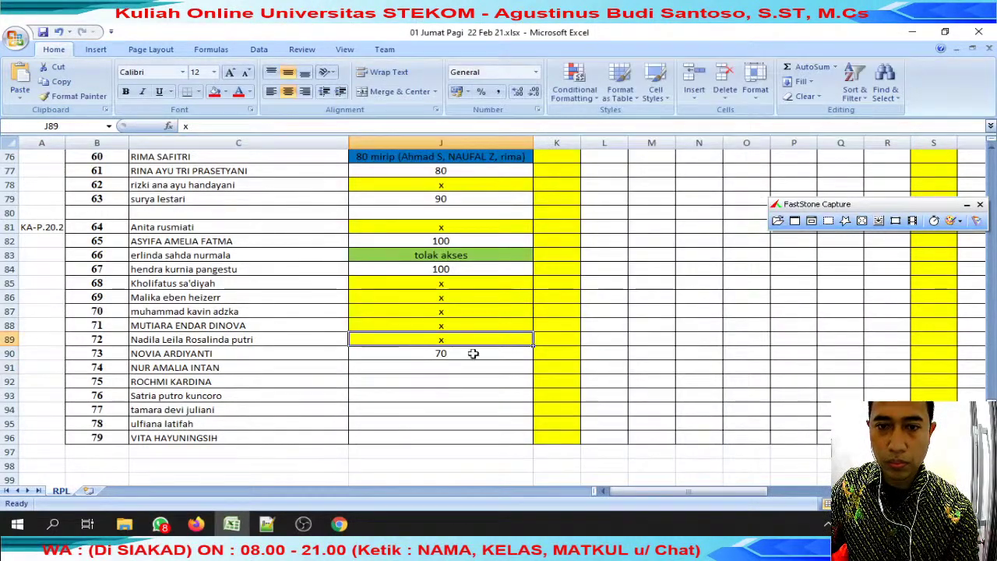
{"action": "key", "text": "ctrl+c"}
{"action": "left_click", "coordinate": [451, 366]}
{"action": "key", "text": "ctrl+v"}
Copy the C92 student's name and search WhatsApp chats for it, finding nothing.
{"action": "left_click", "coordinate": [309, 381]}
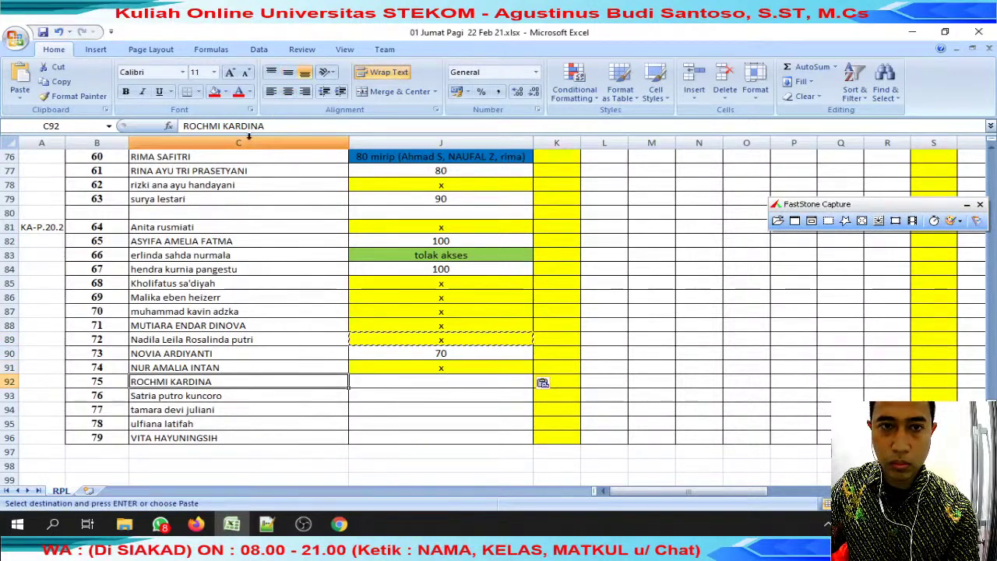
{"action": "key", "text": "F2"}
{"action": "key", "text": "shift+Home"}
{"action": "key", "text": "ctrl+c"}
{"action": "left_click", "coordinate": [160, 523]}
{"action": "key", "text": "ctrl+a"}
{"action": "key", "text": "ctrl+v"}
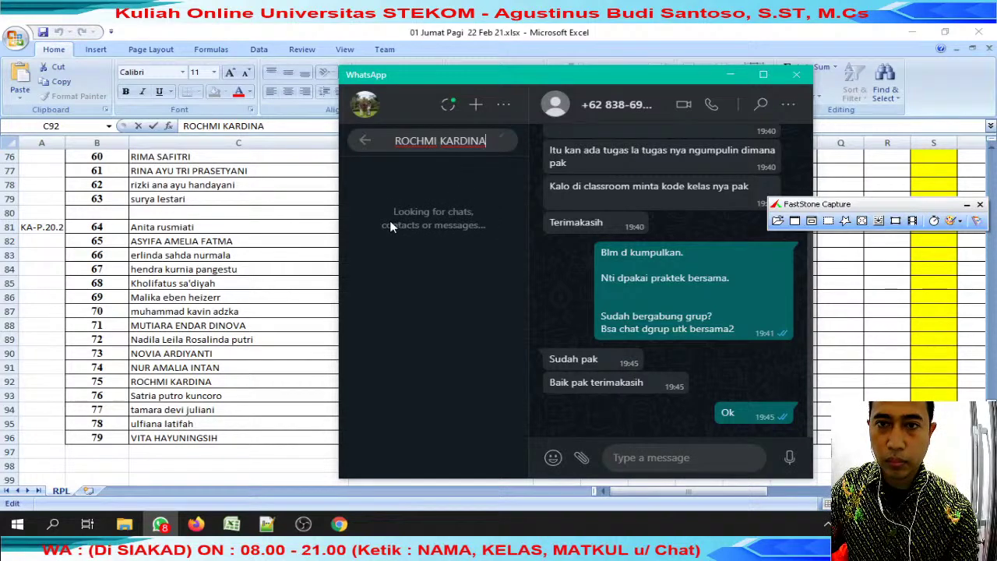
{"action": "key", "text": "alt+Tab"}
Copy the x mark from J91 into J92.
{"action": "left_click", "coordinate": [429, 367]}
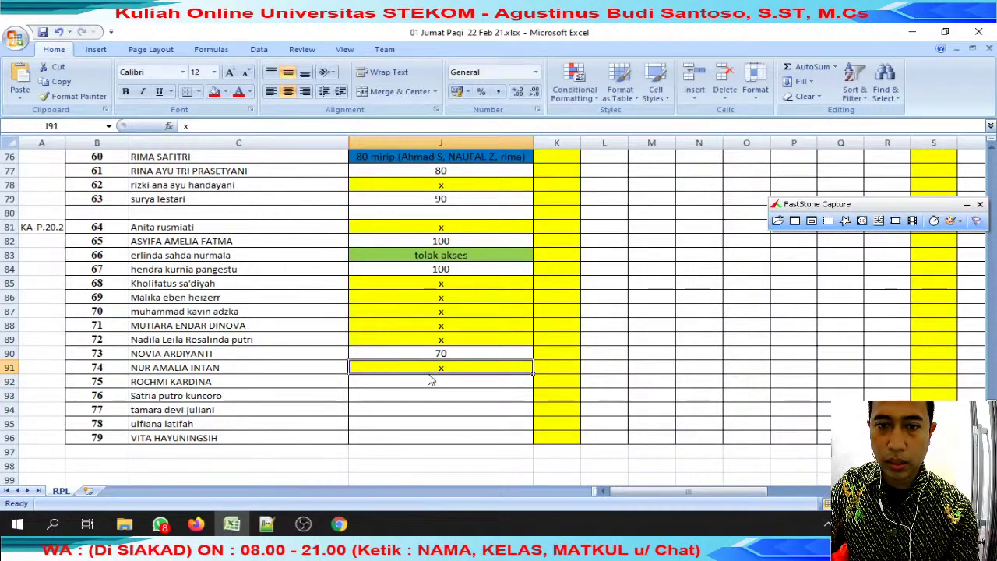
{"action": "key", "text": "ctrl+c"}
{"action": "left_click", "coordinate": [423, 381]}
{"action": "key", "text": "ctrl+v"}
Search WhatsApp for the C93 student's name, then select part of the C94 name.
{"action": "left_click", "coordinate": [231, 402]}
{"action": "key", "text": "alt+Tab"}
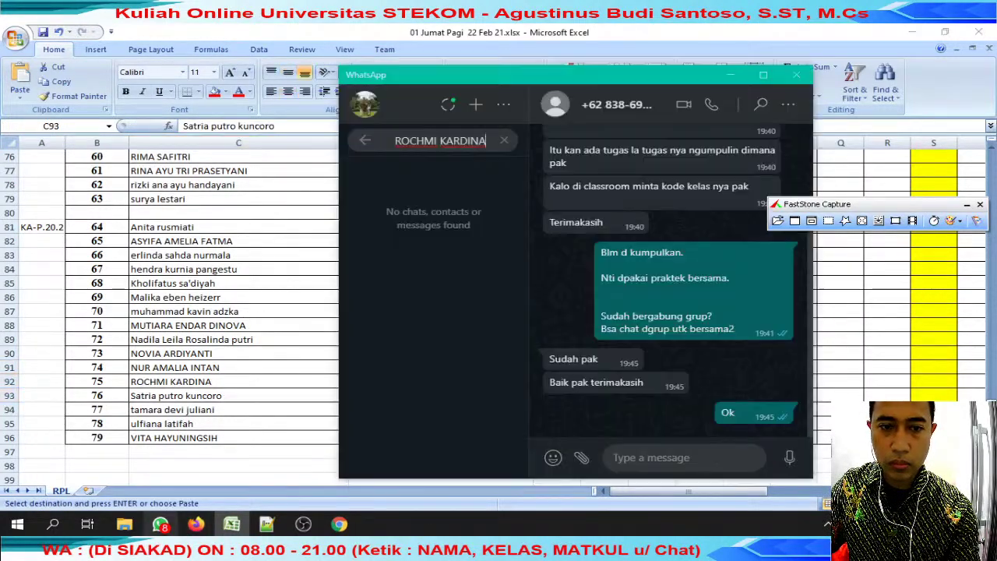
{"action": "key", "text": "alt+Tab"}
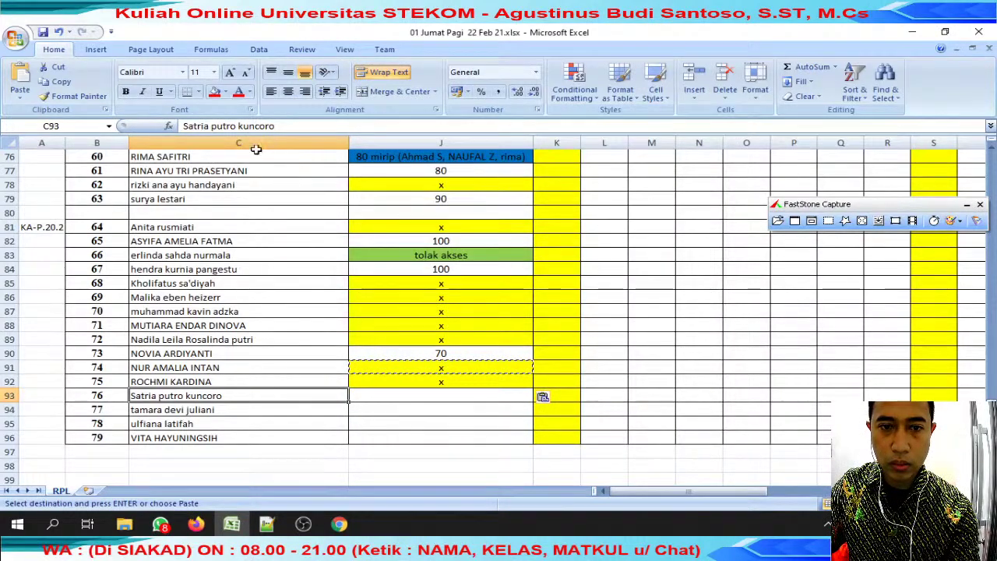
{"action": "key", "text": "F2"}
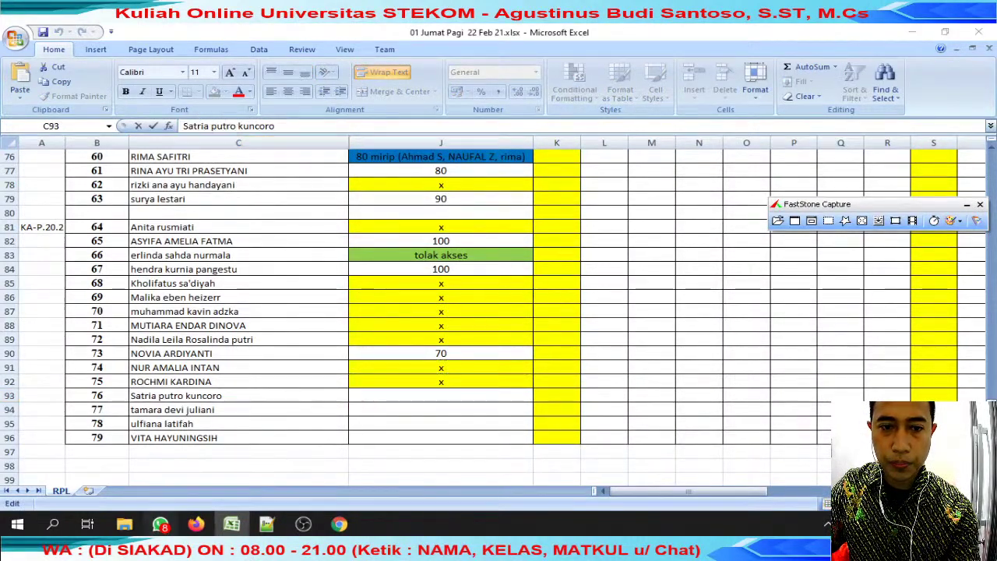
{"action": "key", "text": "alt+Tab"}
{"action": "key", "text": "ctrl+a"}
{"action": "key", "text": "ctrl+v"}
{"action": "key", "text": "alt+Tab"}
{"action": "left_click", "coordinate": [244, 410]}
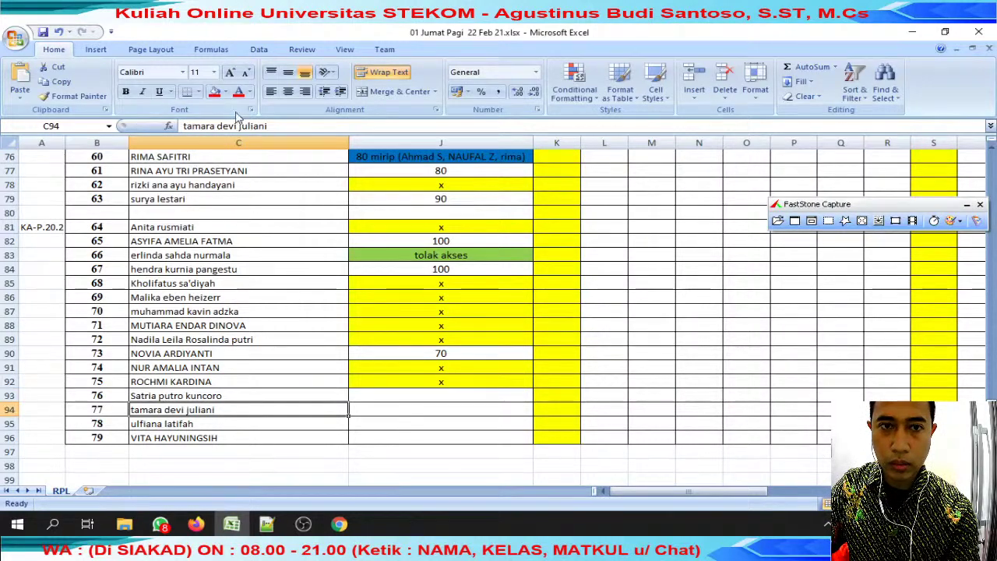
{"action": "left_click_drag", "start_coordinate": [182, 125], "coordinate": [237, 125]}
Open the row-93 student's chat and start a reply to their submitted file.
{"action": "left_click", "coordinate": [160, 525]}
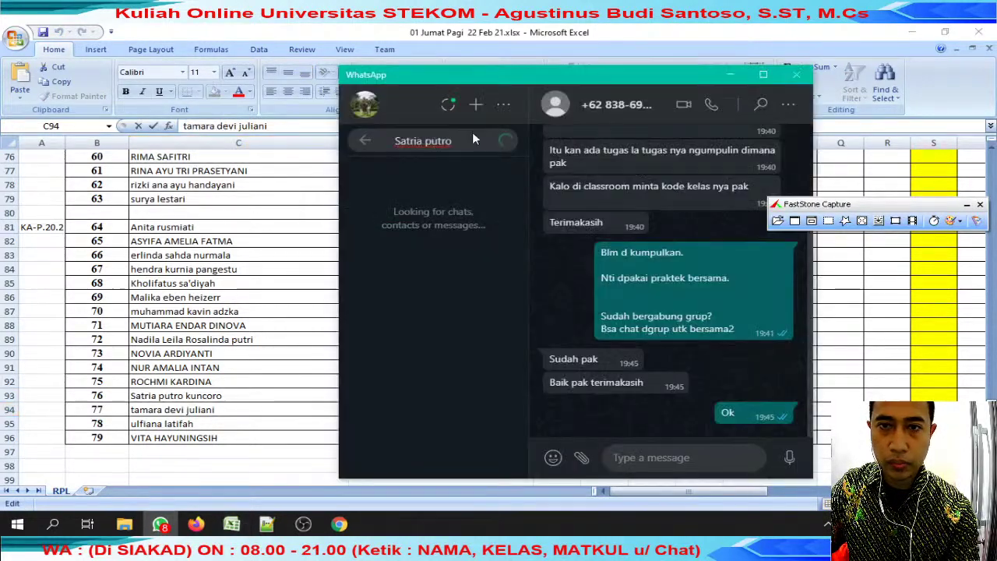
{"action": "left_click", "coordinate": [459, 277]}
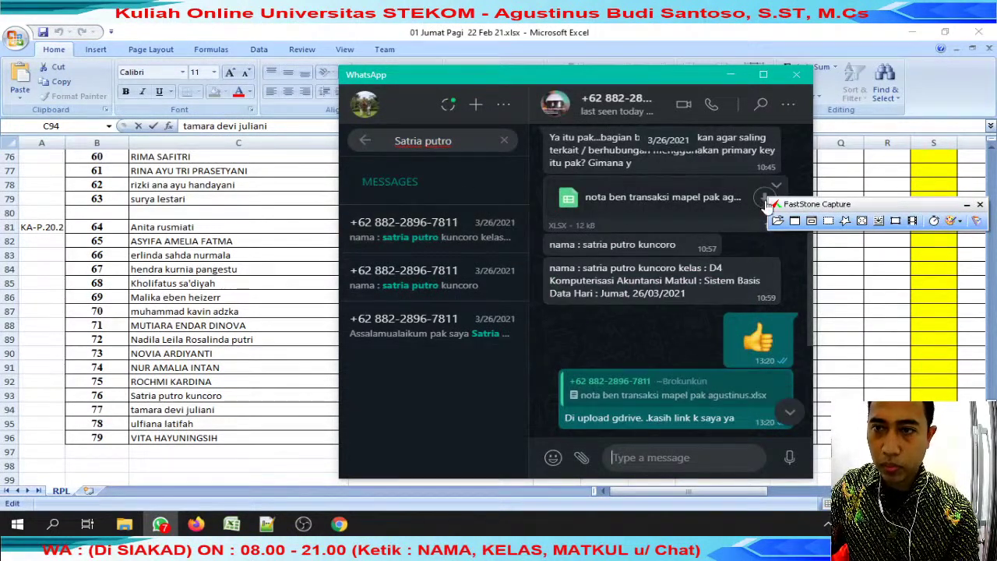
{"action": "left_click", "coordinate": [776, 186]}
{"action": "left_click", "coordinate": [726, 230]}
{"action": "type", "text": "r"}
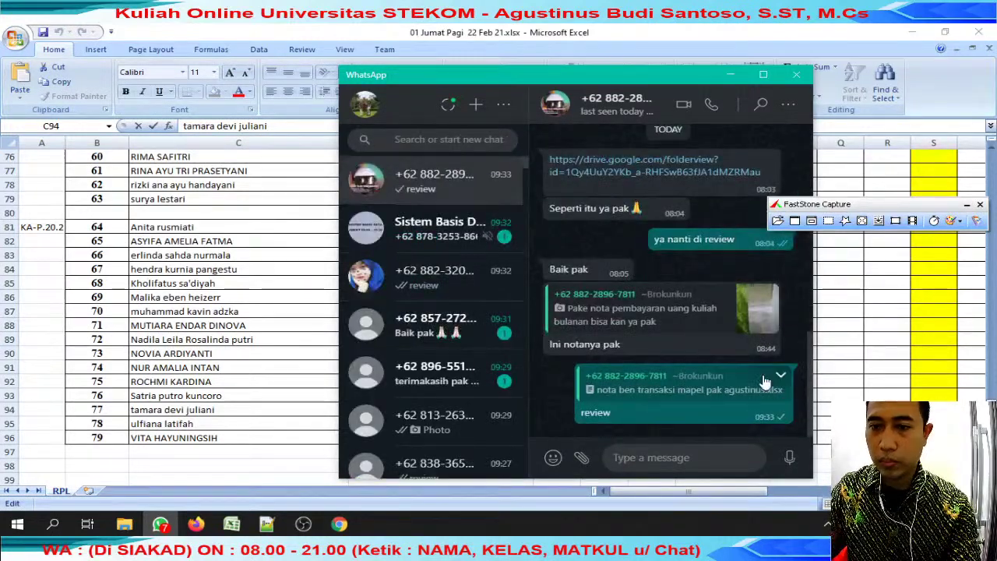
Download the nota ben transaksi workbook, saving it with the student's name prefixed.
{"action": "left_click", "coordinate": [705, 394]}
{"action": "left_click", "coordinate": [765, 276]}
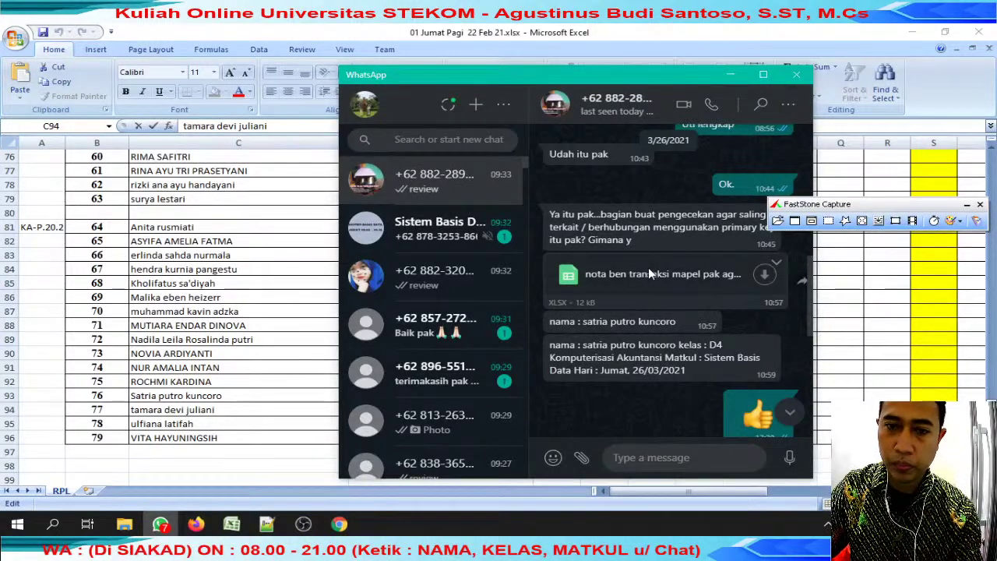
{"action": "key", "text": "Home"}
{"action": "key", "text": "Return"}
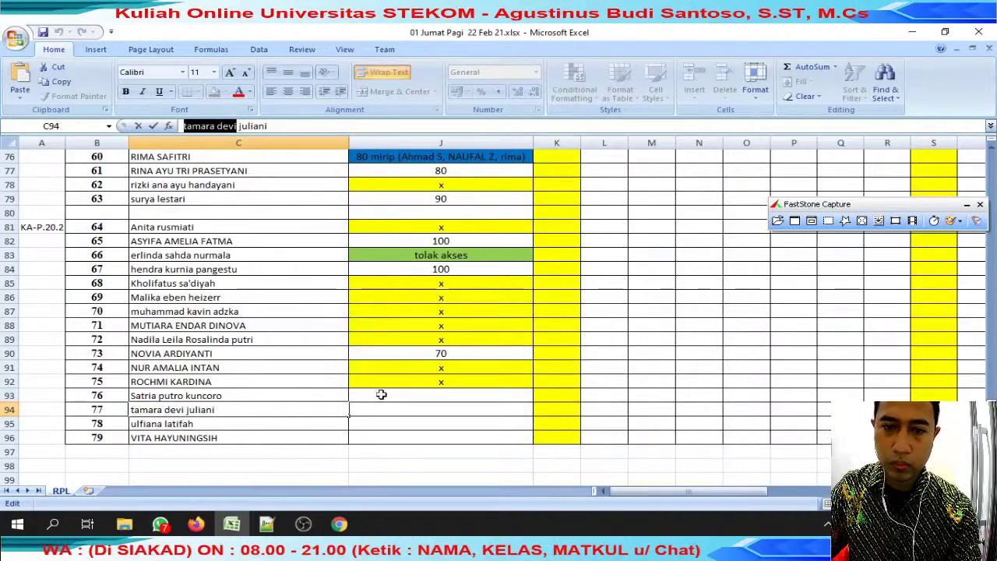
{"action": "scroll", "coordinate": [318, 316], "scroll_direction": "up", "scroll_amount": 1}
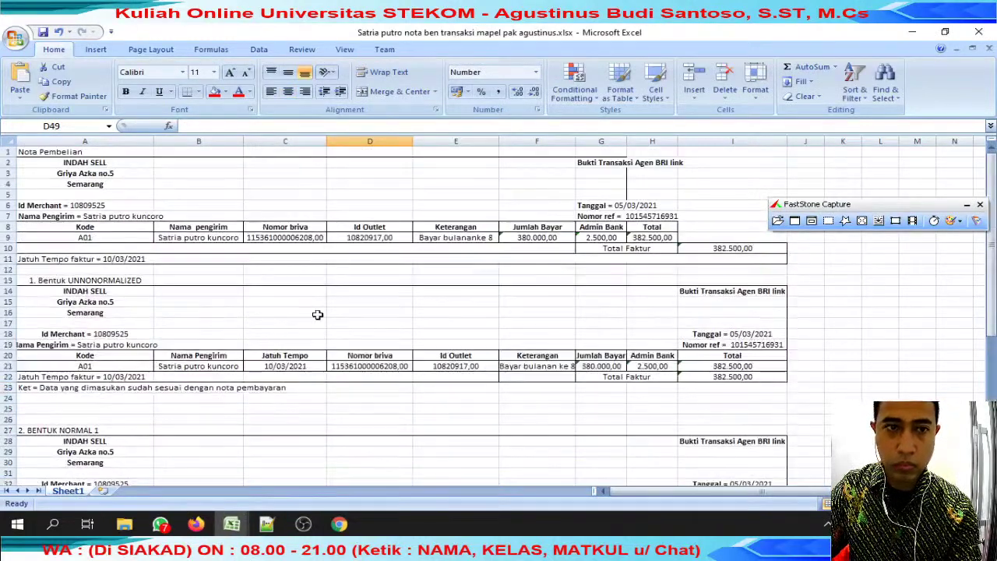
Scroll through the submitted transaction workbook, then close it.
{"action": "scroll", "coordinate": [318, 315], "scroll_direction": "down", "scroll_amount": 15}
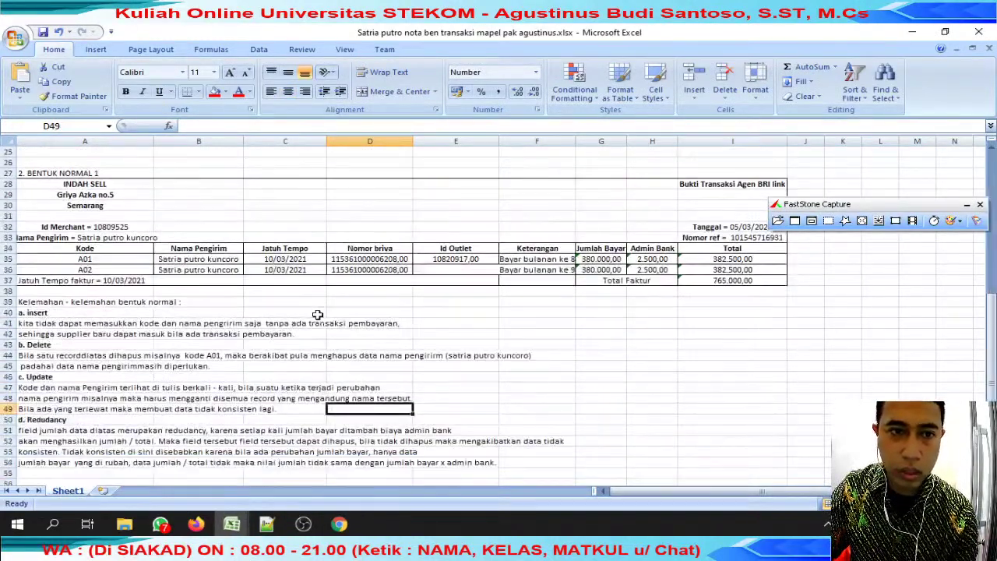
{"action": "scroll", "coordinate": [219, 338], "scroll_direction": "up", "scroll_amount": 10}
{"action": "scroll", "coordinate": [222, 331], "scroll_direction": "down", "scroll_amount": 5}
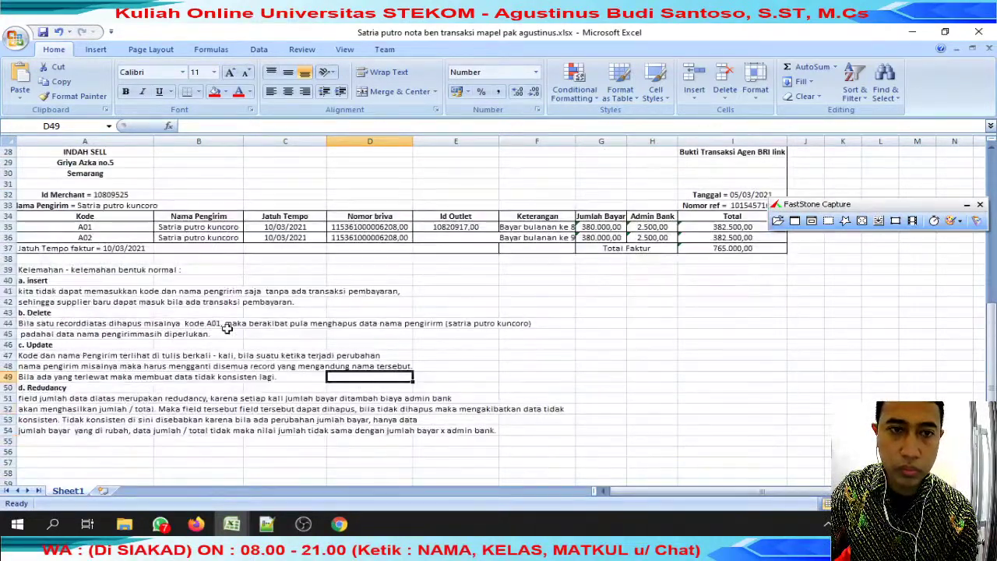
{"action": "scroll", "coordinate": [227, 328], "scroll_direction": "up", "scroll_amount": 7}
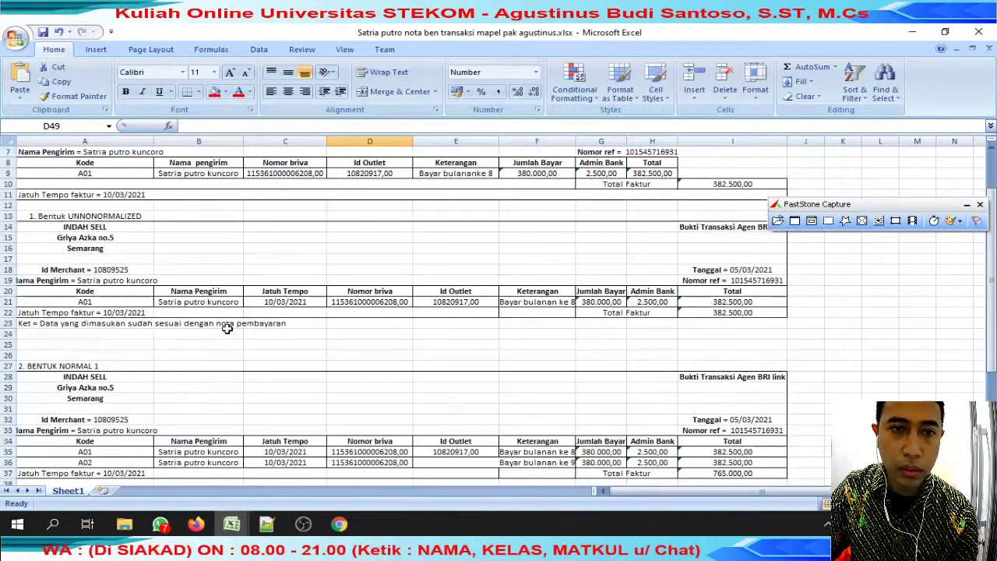
{"action": "scroll", "coordinate": [227, 328], "scroll_direction": "down", "scroll_amount": 10}
{"action": "scroll", "coordinate": [227, 328], "scroll_direction": "up", "scroll_amount": 7}
{"action": "left_click", "coordinate": [989, 48]}
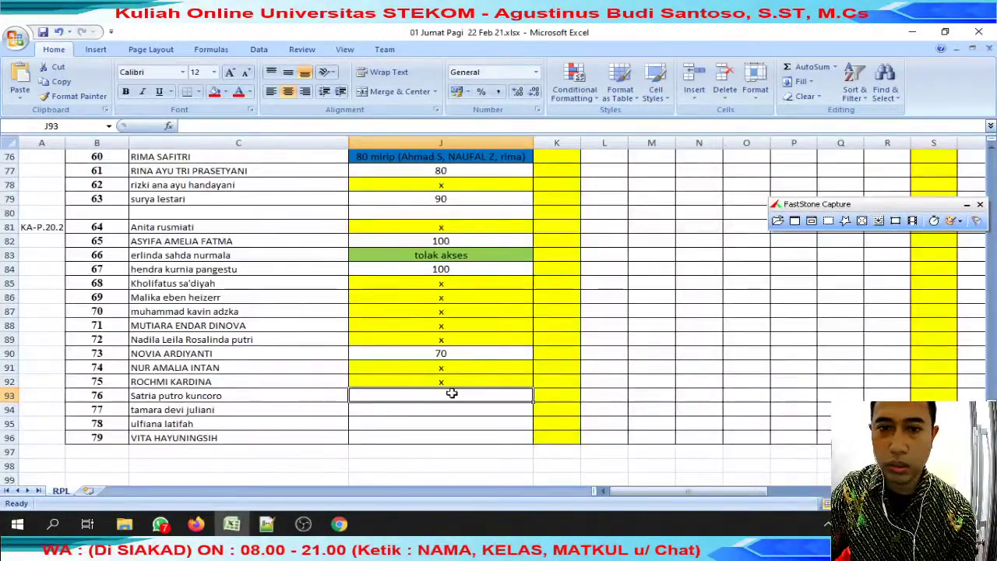
Record 70 in J93 and select the first part of the C94 student's name.
{"action": "type", "text": "70"}
{"action": "key", "text": "Return"}
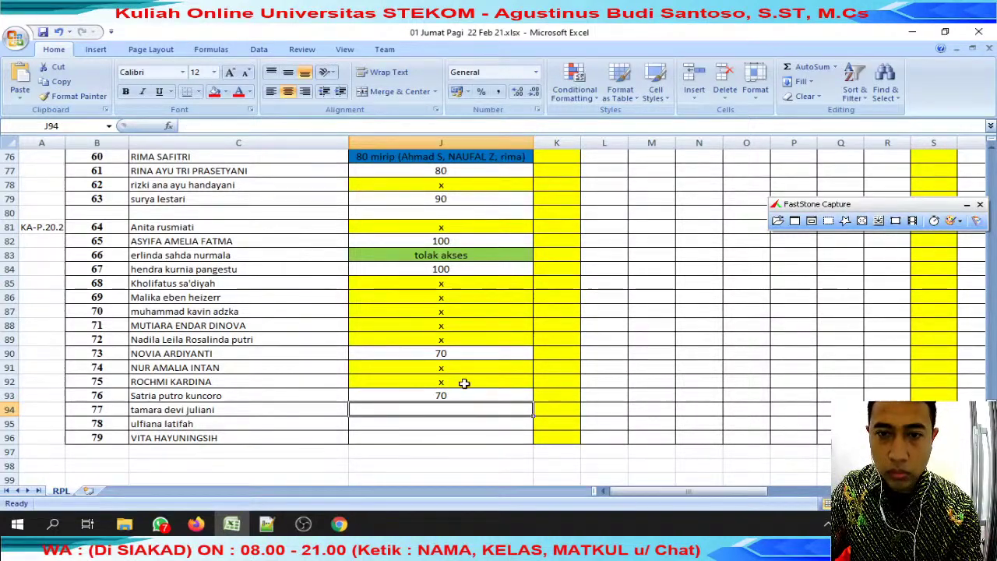
{"action": "left_click", "coordinate": [283, 411]}
{"action": "left_click_drag", "start_coordinate": [238, 126], "coordinate": [184, 126]}
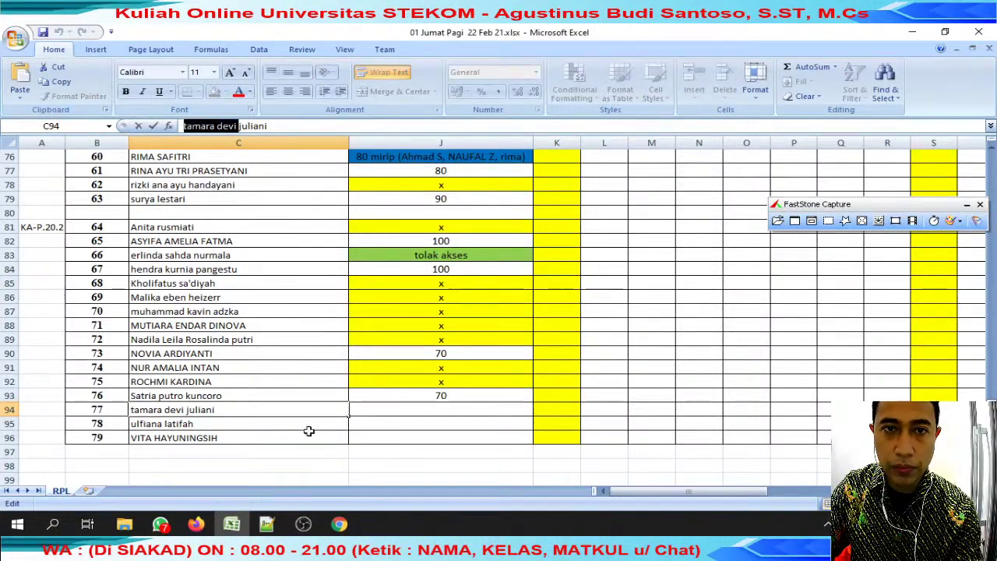
{"action": "left_click", "coordinate": [160, 524]}
Search WhatsApp for the row-94 student, find no chat, and copy the x into J94.
{"action": "key", "text": "ctrl+v"}
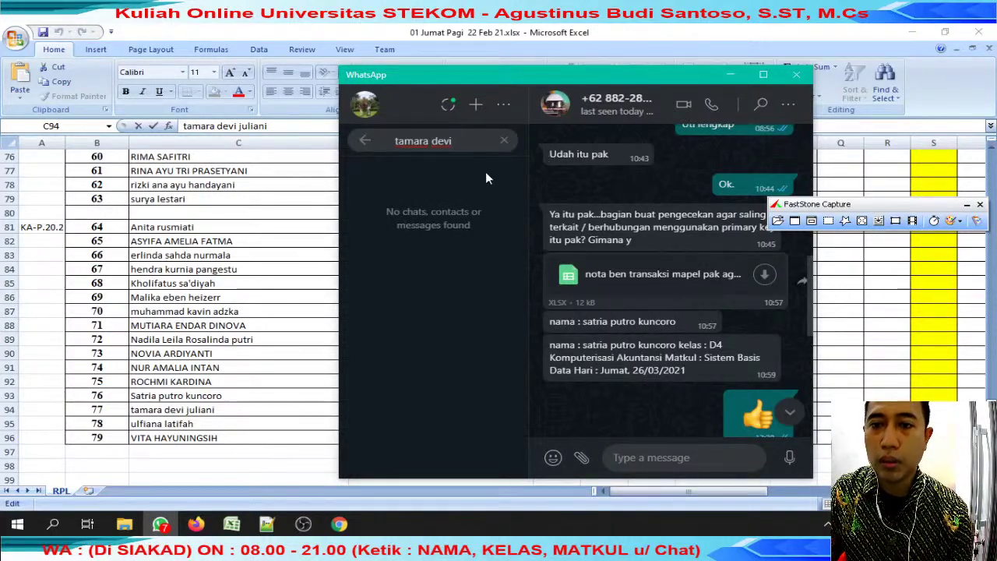
{"action": "scroll", "coordinate": [628, 266], "scroll_direction": "down", "scroll_amount": 15}
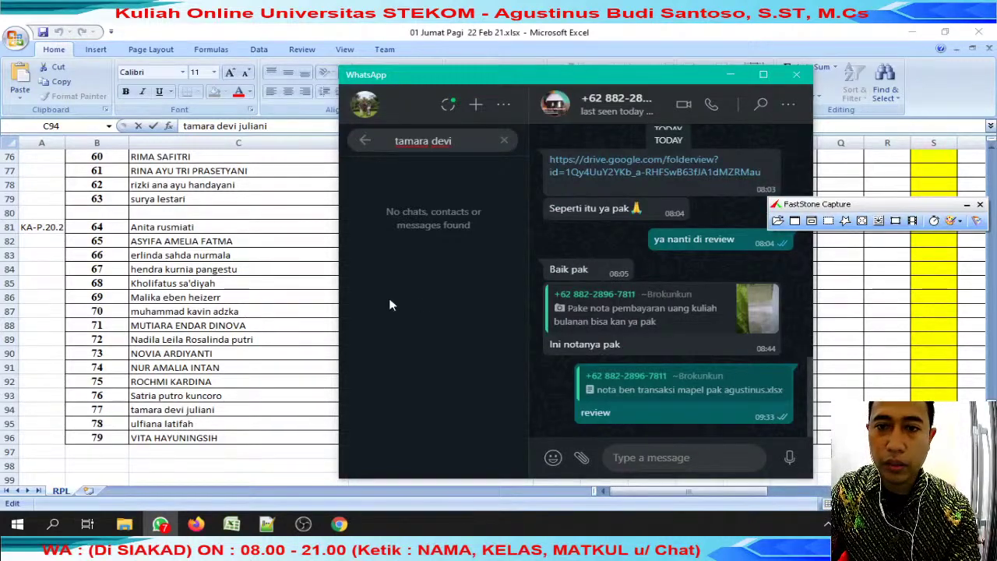
{"action": "left_click", "coordinate": [331, 296]}
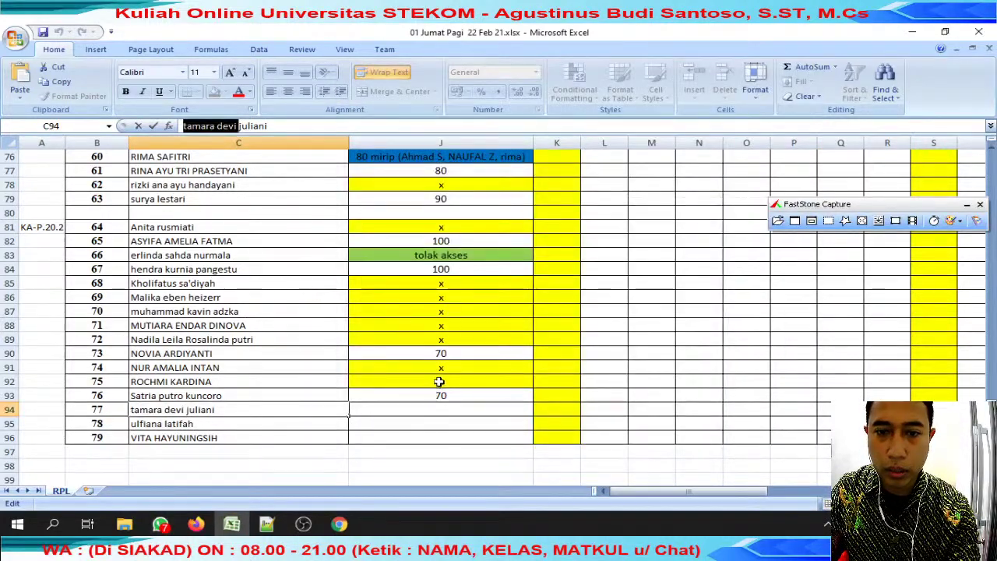
{"action": "left_click", "coordinate": [427, 386]}
{"action": "key", "text": "ctrl+c"}
{"action": "left_click", "coordinate": [426, 411]}
{"action": "key", "text": "ctrl+v"}
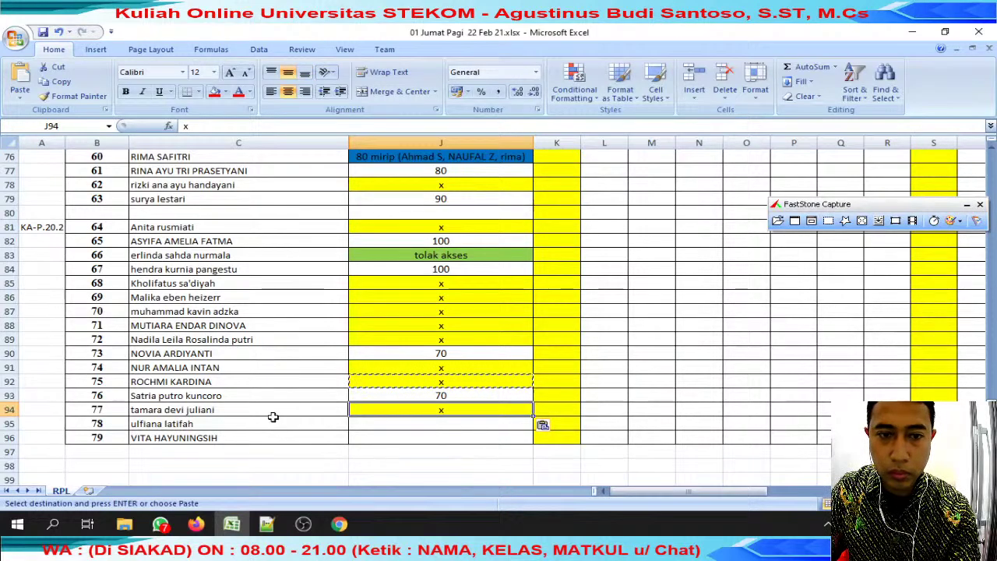
Copy the C95 student's name and search WhatsApp chats for it.
{"action": "left_click", "coordinate": [269, 423]}
{"action": "double_click", "coordinate": [234, 424]}
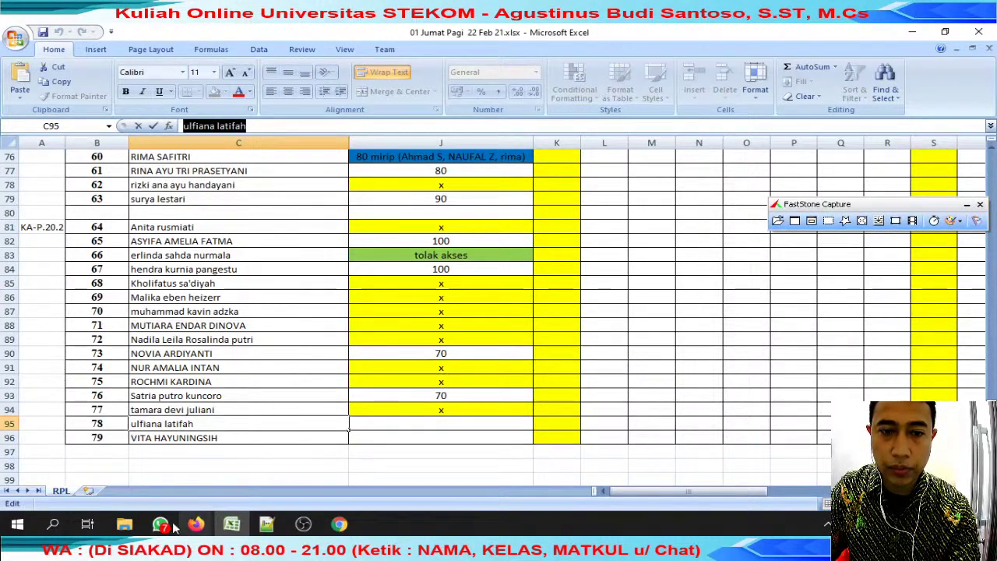
{"action": "left_click", "coordinate": [160, 523]}
{"action": "key", "text": "ctrl+a"}
{"action": "key", "text": "ctrl+v"}
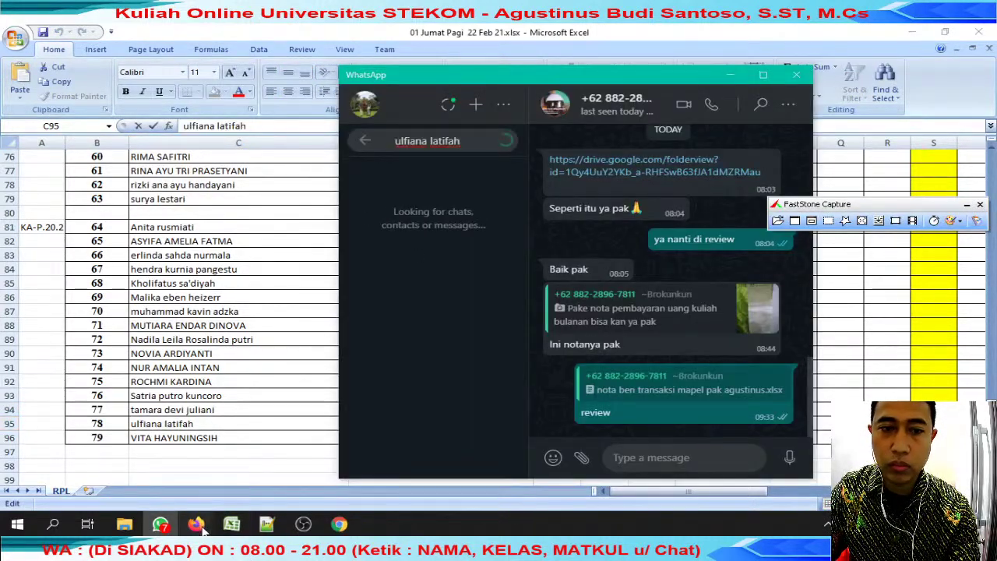
{"action": "left_click", "coordinate": [196, 524]}
Reply to a viewer in live chat: 'ya nanti dikriimkan sy cek di hari mggu dpan'.
{"action": "left_click", "coordinate": [549, 436]}
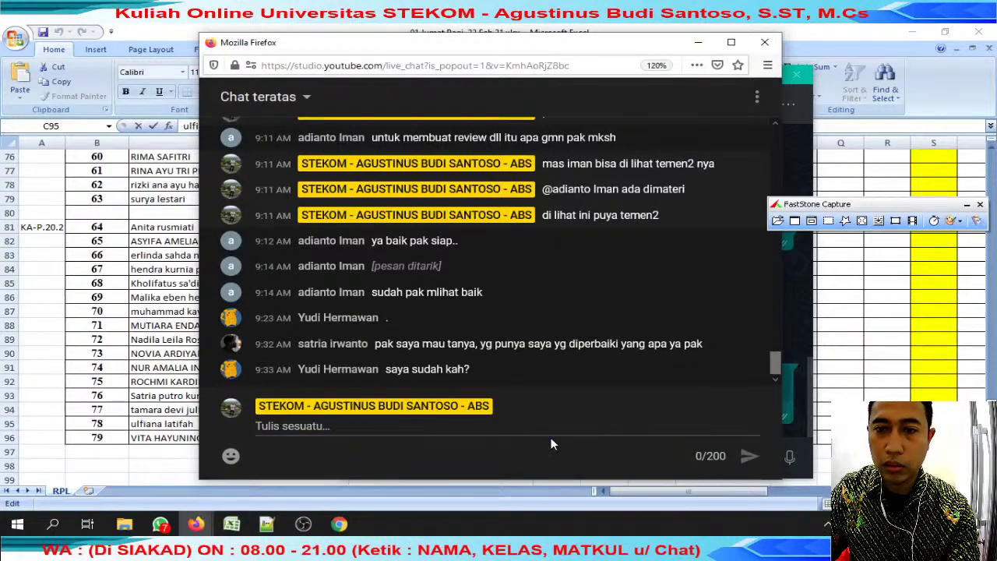
{"action": "type", "text": "@sa"}
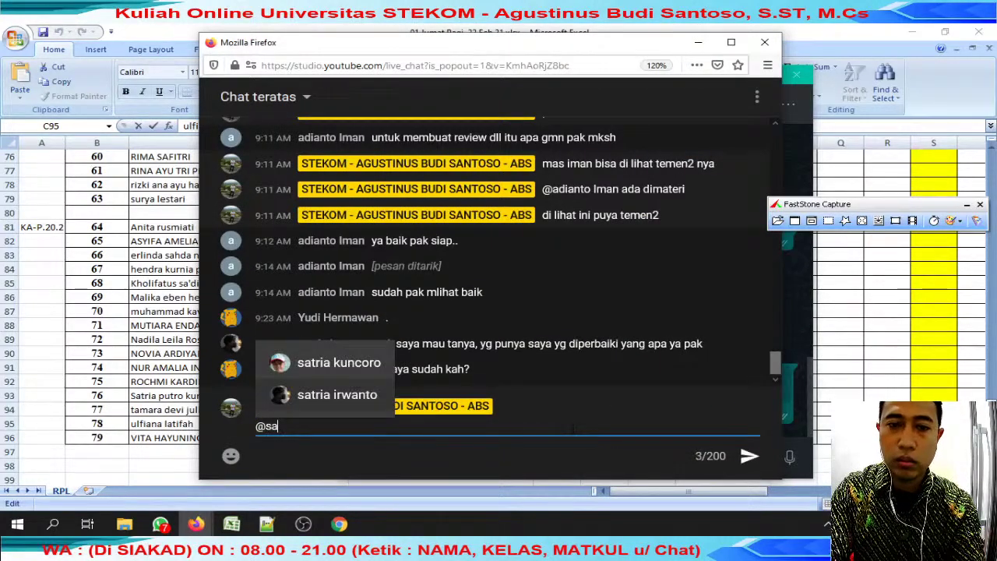
{"action": "key", "text": "Down"}
{"action": "key", "text": "Return"}
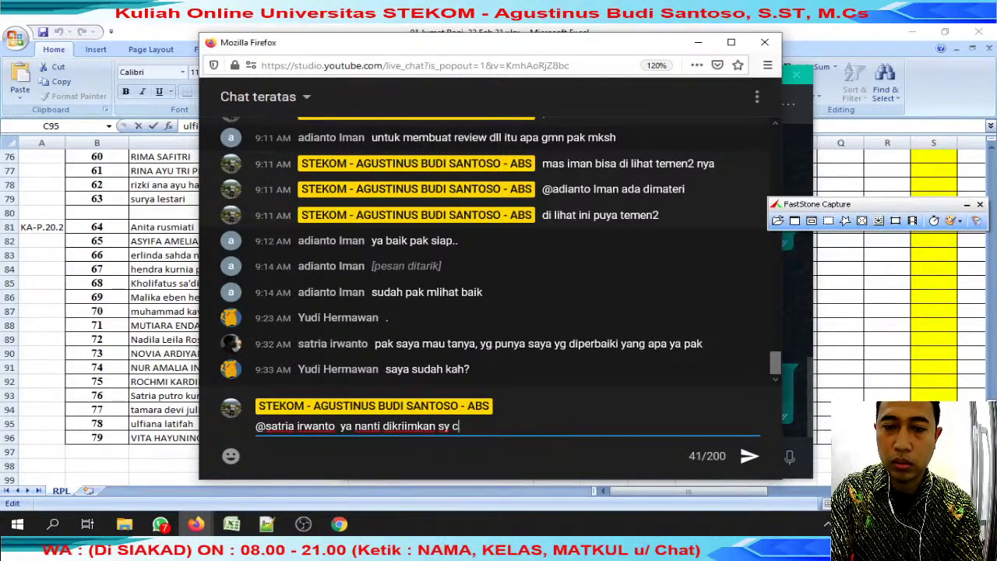
{"action": "type", "text": "ya nanti dikriimkan sy cek di hari mggu dp"}
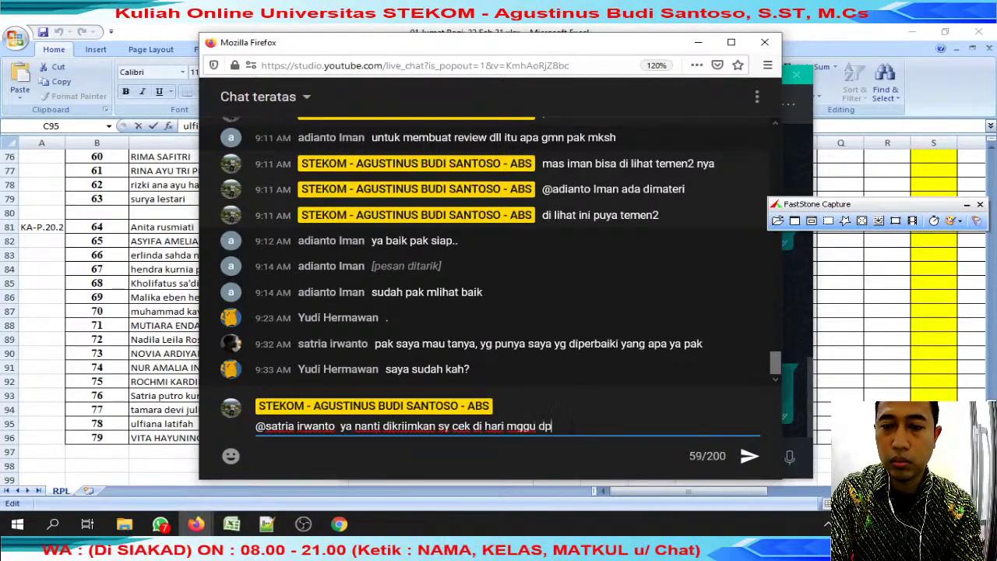
{"action": "type", "text": "an"}
{"action": "key", "text": "Return"}
Ask another viewer in live chat for their full name as in SIAKAD, with a follow-up '?'.
{"action": "type", "text": "@"}
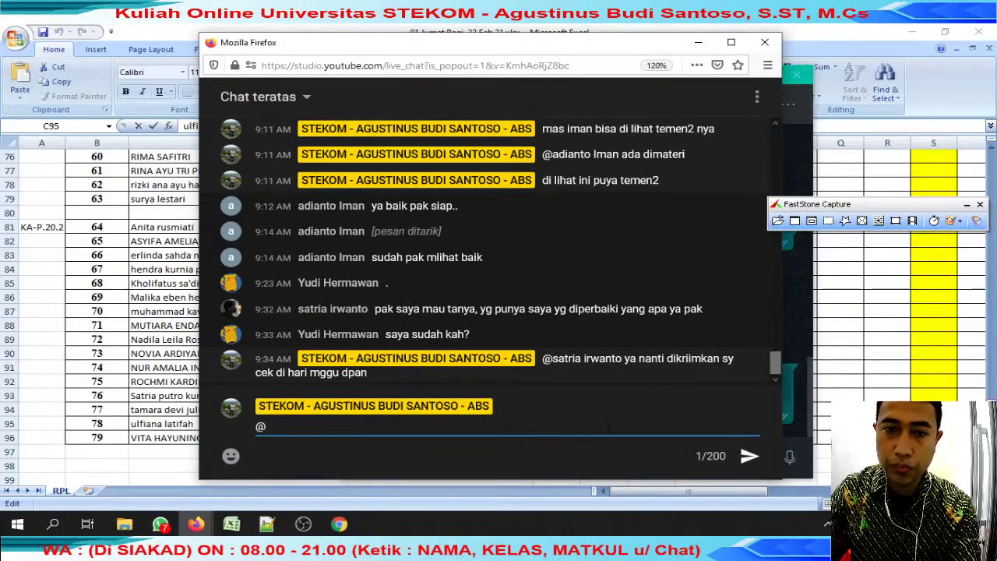
{"action": "type", "text": "yu"}
{"action": "key", "text": "Return"}
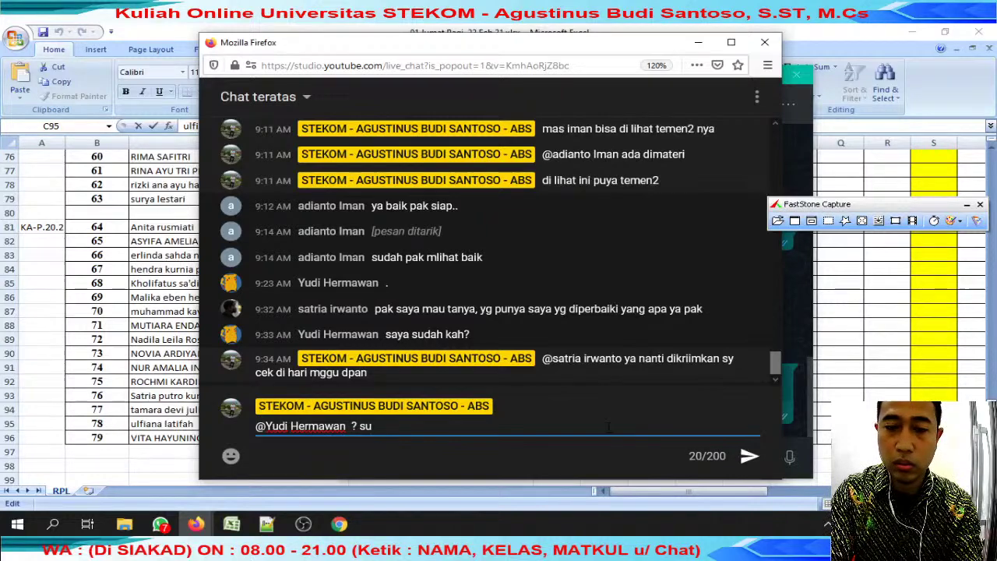
{"action": "type", "text": "? nama lengkap sesuai siakad"}
{"action": "key", "text": "Return"}
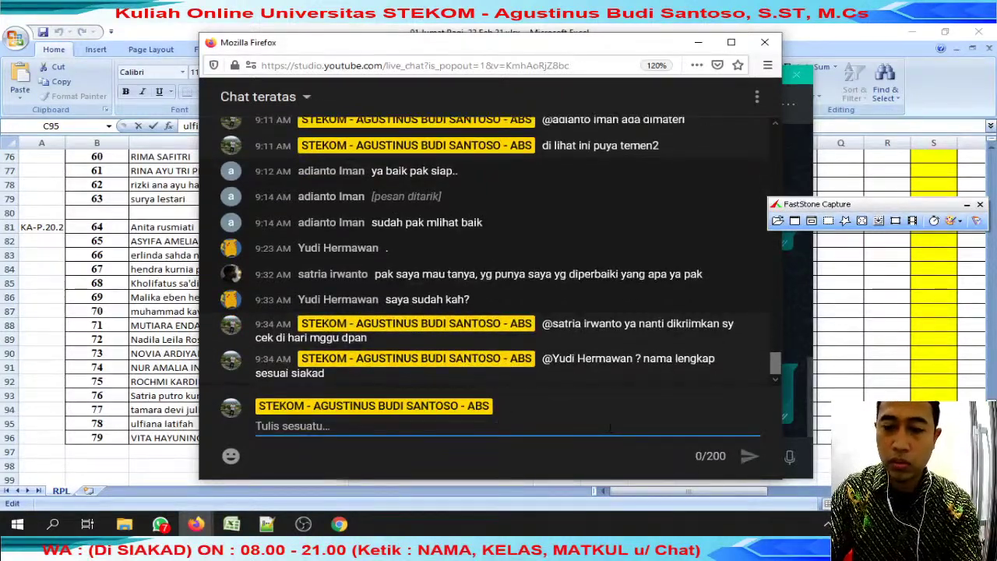
{"action": "type", "text": "?"}
{"action": "key", "text": "Return"}
Back in the grade sheet, select the row-95 student's name text in C95.
{"action": "key", "text": "alt+Tab"}
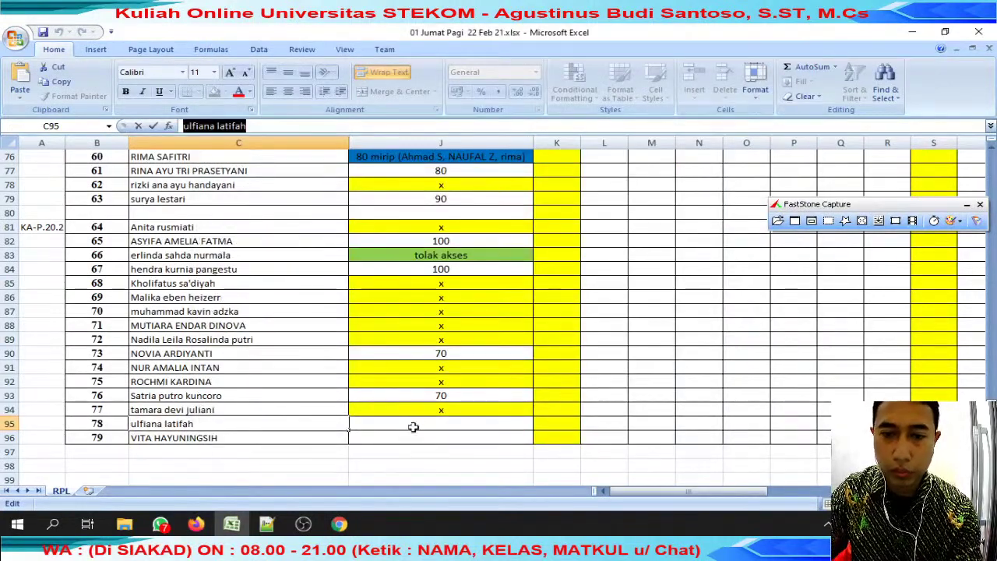
{"action": "left_click", "coordinate": [418, 427]}
{"action": "left_click", "coordinate": [211, 423]}
{"action": "left_click_drag", "start_coordinate": [257, 126], "coordinate": [184, 126]}
{"action": "key", "text": "ctrl+c"}
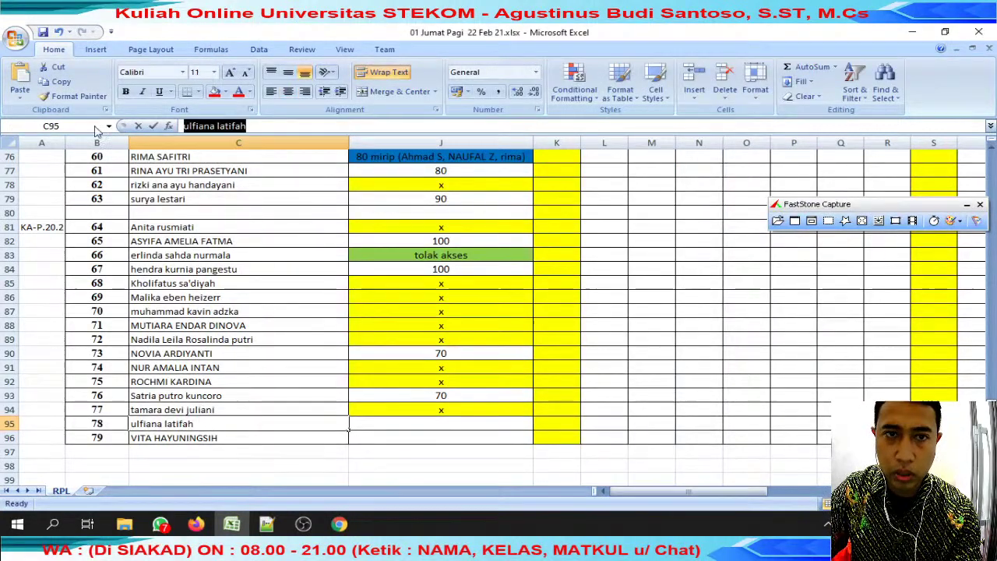
Ask the mentioned viewer 'sudah ikuti live ? sudah di tag review ?' in live chat.
{"action": "mouse_move", "coordinate": [197, 526]}
{"action": "left_click", "coordinate": [249, 457]}
{"action": "left_click", "coordinate": [396, 436]}
{"action": "type", "text": "@Yu"}
{"action": "key", "text": "Tab"}
{"action": "type", "text": "sudah ikuti live ?"}
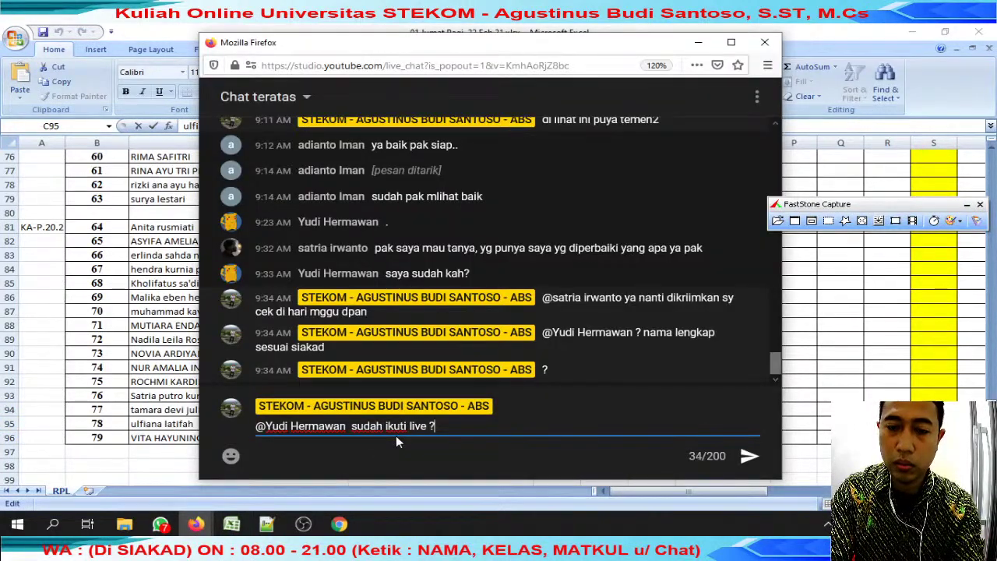
{"action": "type", "text": " sudah di tag re"}
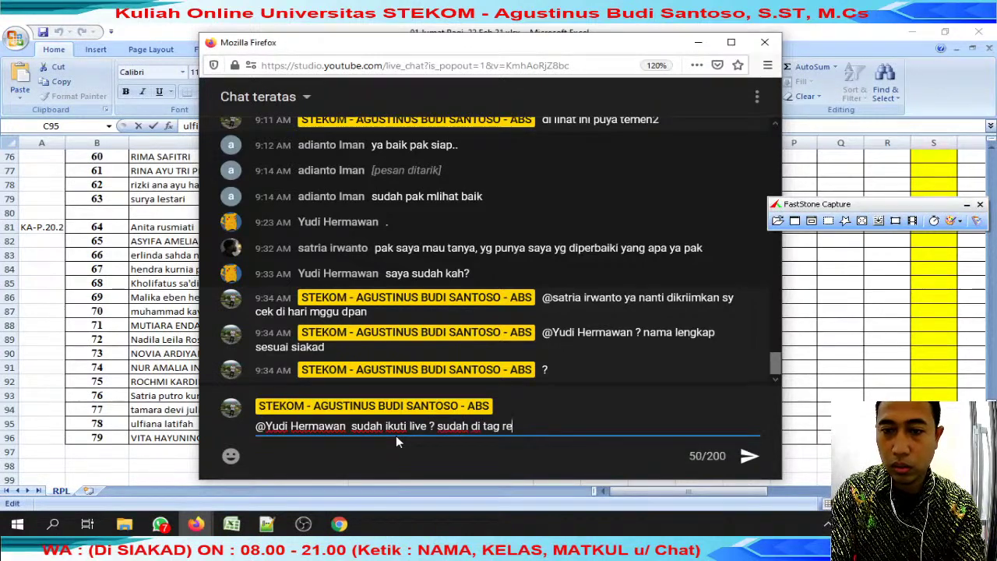
{"action": "type", "text": "view ?"}
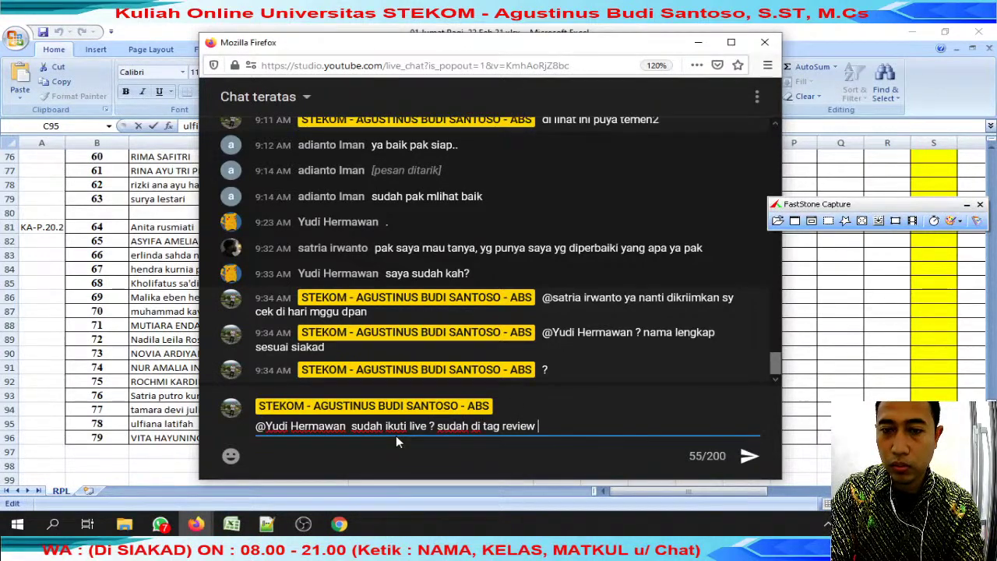
{"action": "key", "text": "Return"}
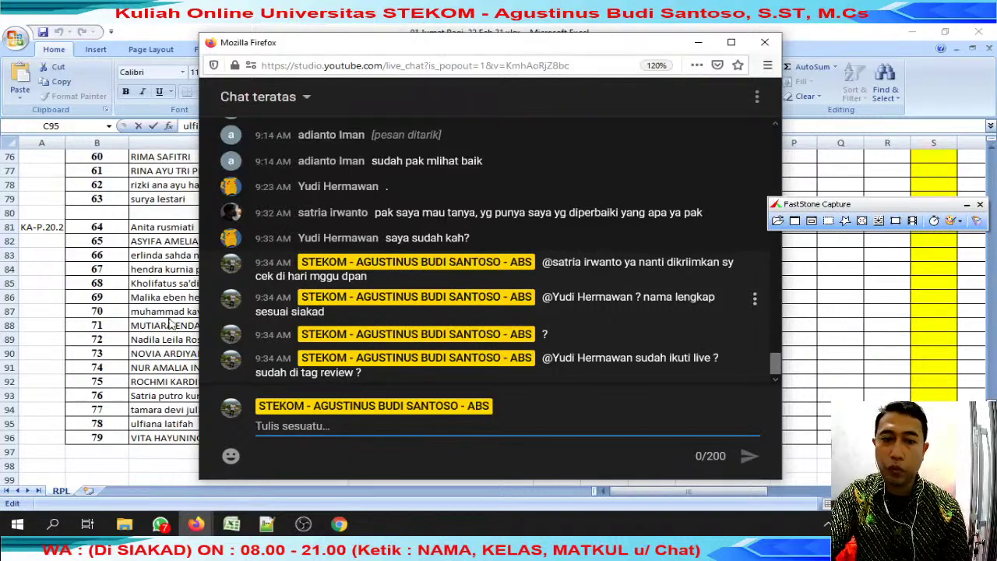
{"action": "left_click", "coordinate": [138, 340]}
{"action": "left_click", "coordinate": [456, 422]}
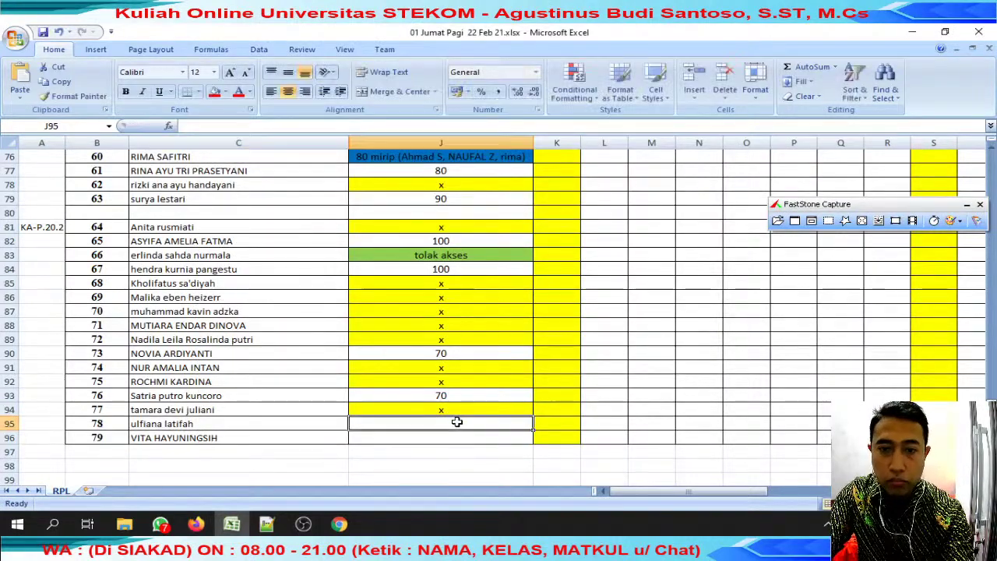
Copy the row-95 student's name and open their chat from the WhatsApp search.
{"action": "mouse_move", "coordinate": [196, 545]}
{"action": "left_click", "coordinate": [160, 524]}
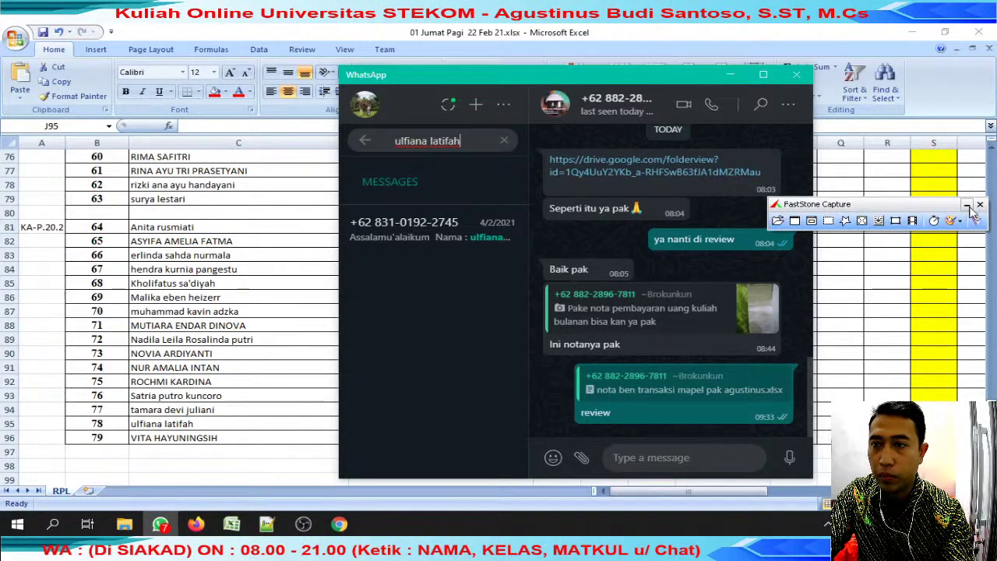
{"action": "left_click", "coordinate": [160, 523]}
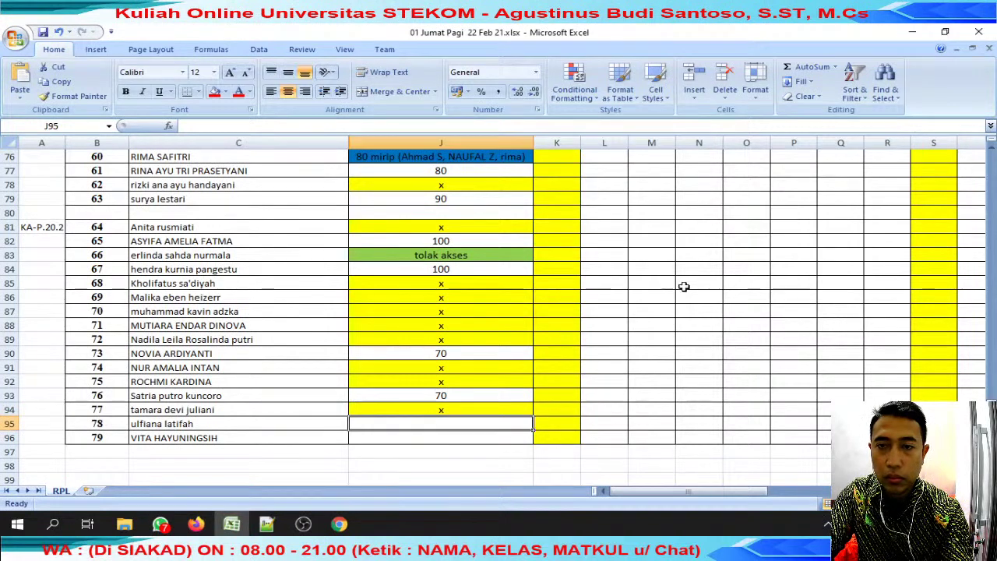
{"action": "left_click", "coordinate": [187, 423]}
{"action": "double_click", "coordinate": [187, 423]}
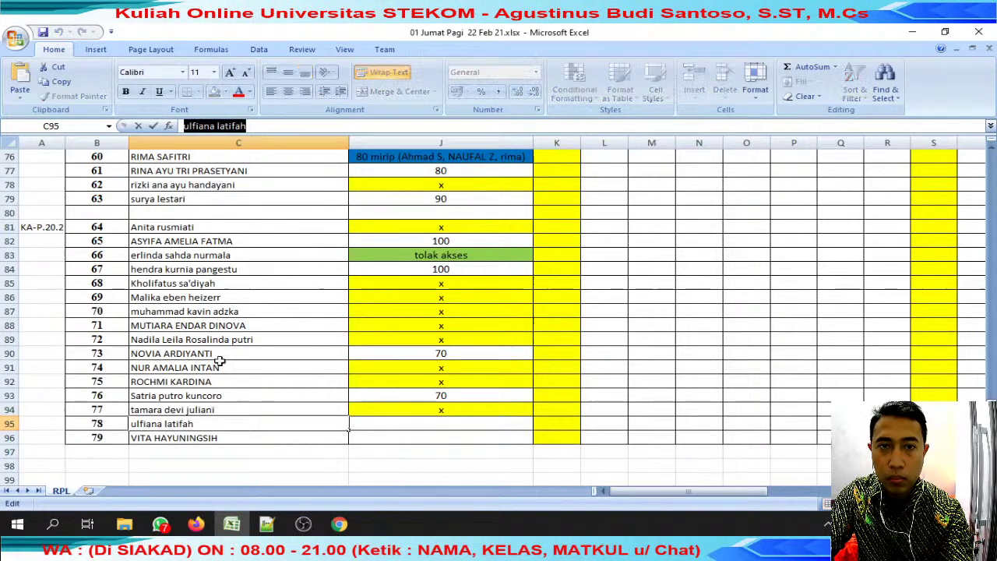
{"action": "left_click", "coordinate": [160, 523]}
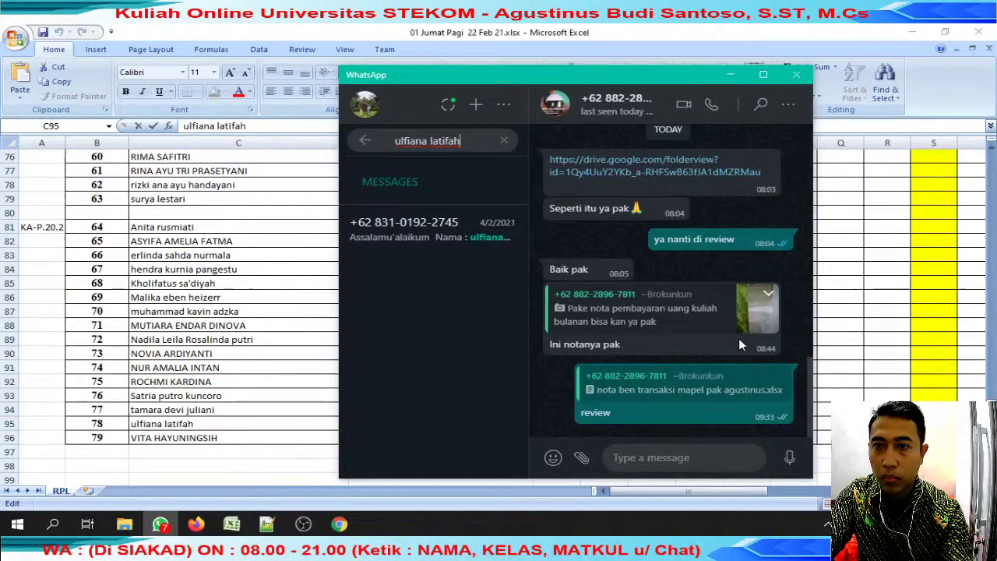
{"action": "left_click", "coordinate": [458, 227]}
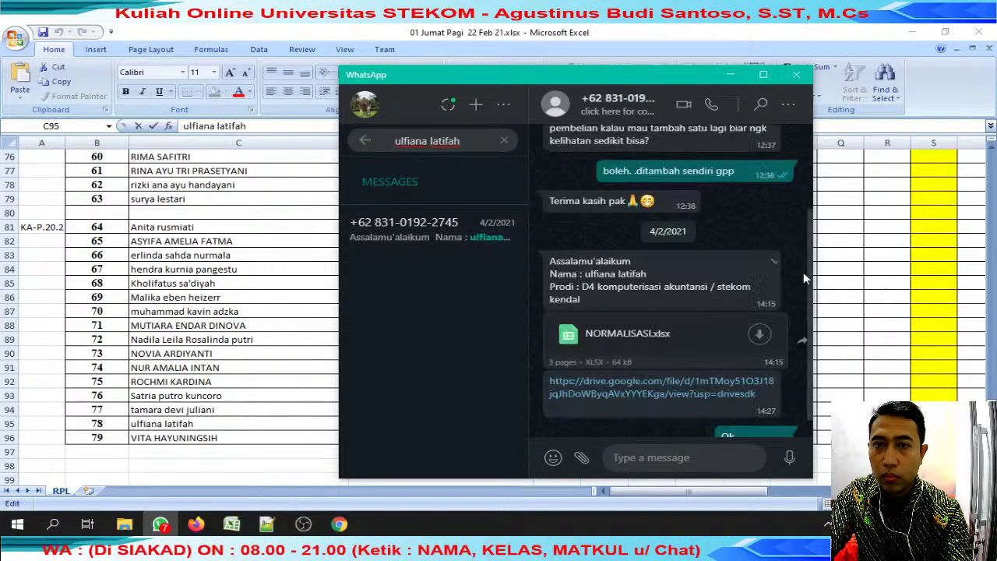
Reply 'review' to the NORMALISASI.xlsx message.
{"action": "left_click", "coordinate": [770, 323]}
{"action": "left_click", "coordinate": [734, 366]}
{"action": "type", "text": "review"}
{"action": "key", "text": "Return"}
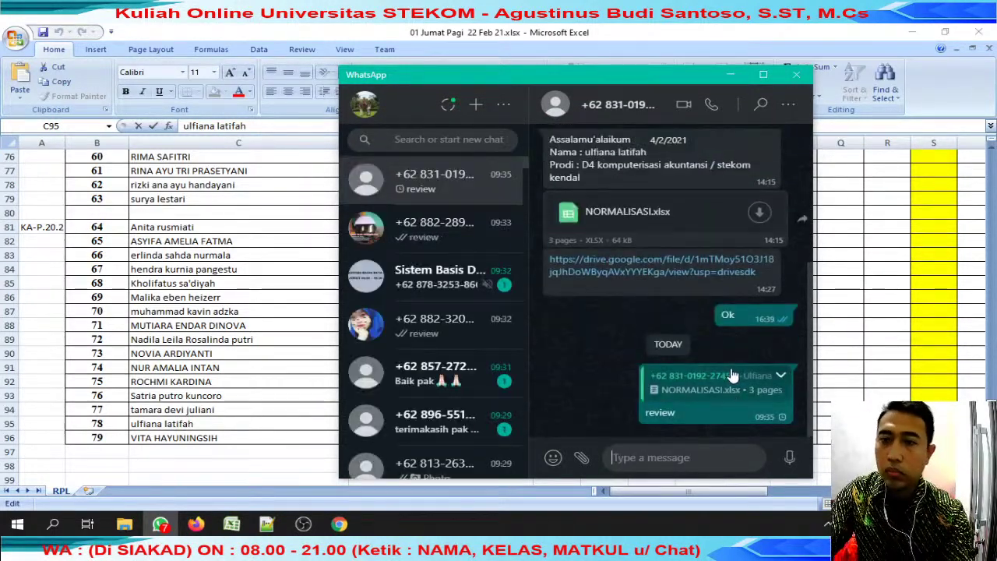
Download NORMALISASI.xlsx with the student's name prefixed to the file name.
{"action": "left_click", "coordinate": [760, 215]}
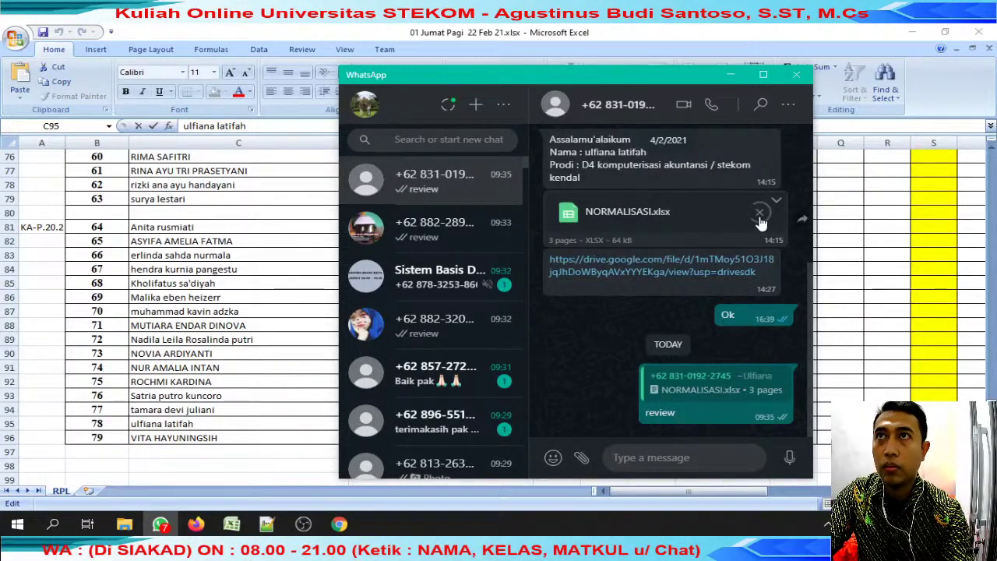
{"action": "key", "text": "Home"}
{"action": "key", "text": "ctrl+v"}
{"action": "key", "text": "Return"}
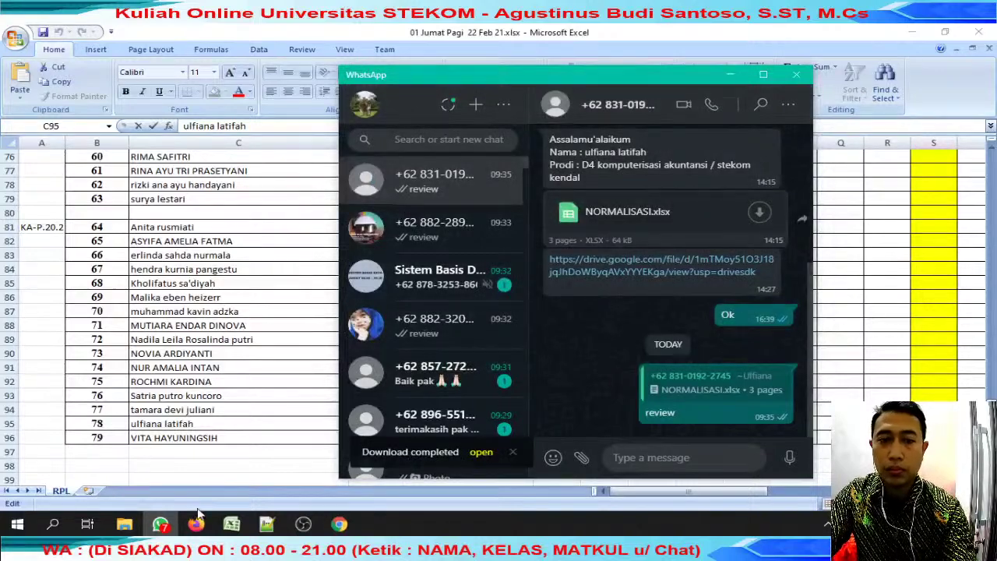
{"action": "mouse_move", "coordinate": [196, 523]}
{"action": "left_click", "coordinate": [302, 493]}
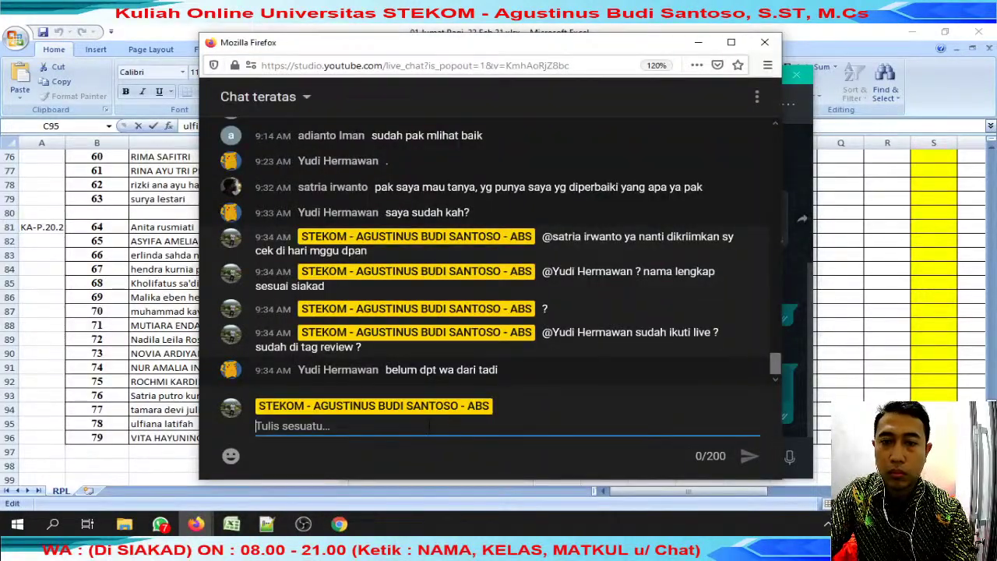
Send 'cb tag nama ?' to the viewer, then select a column J score cell.
{"action": "type", "text": "cb tag"}
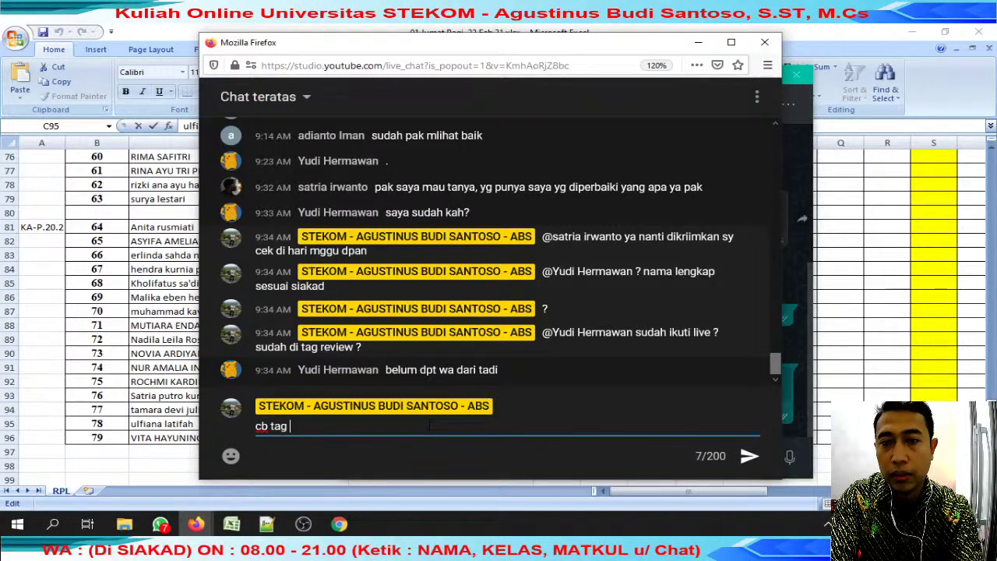
{"action": "key", "text": "Return"}
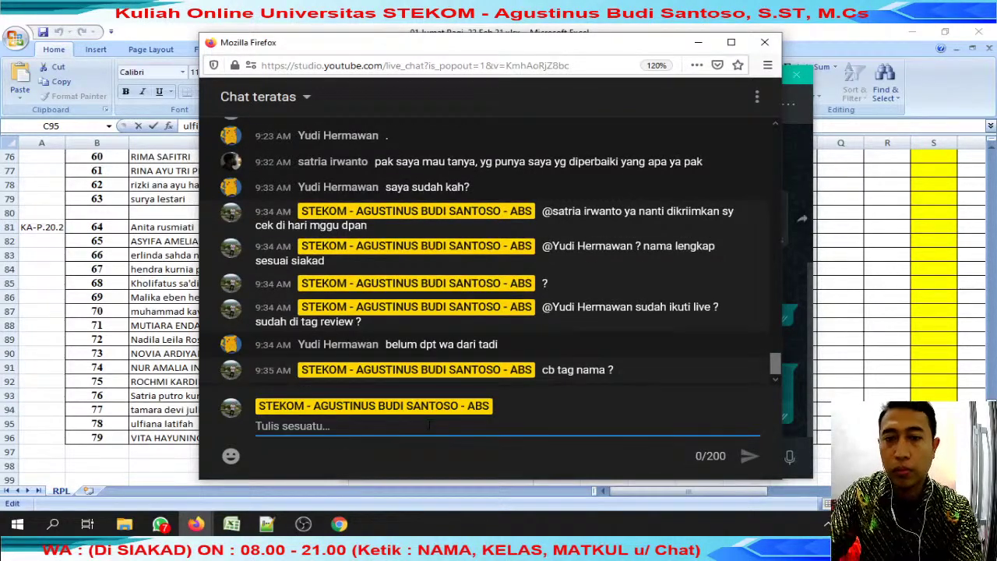
{"action": "key", "text": "alt+Tab"}
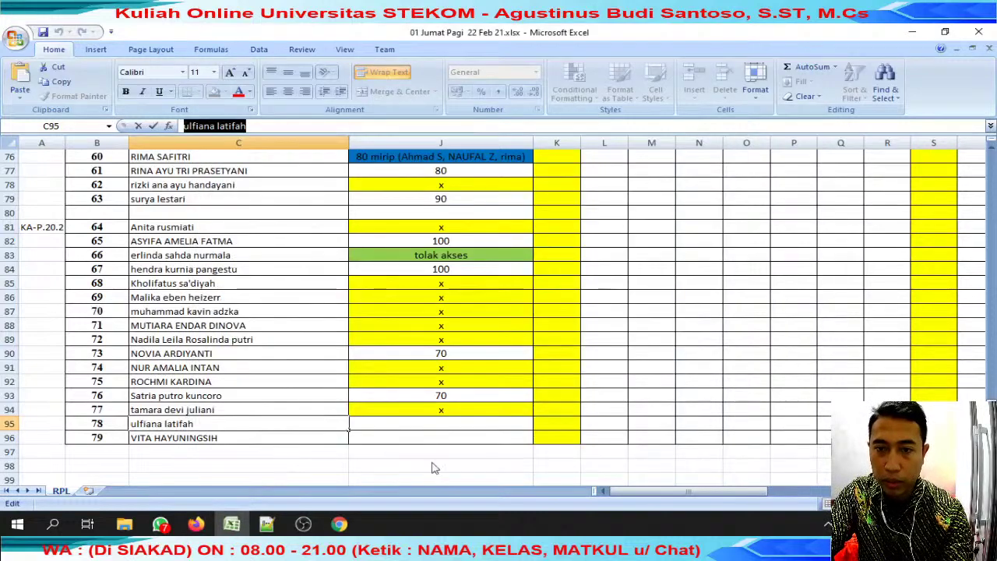
{"action": "left_click", "coordinate": [441, 412]}
Select the row-95 score cell, then open student 78's downloaded NORMALISASI workbook from the submissions folder.
{"action": "key", "text": "alt+Tab"}
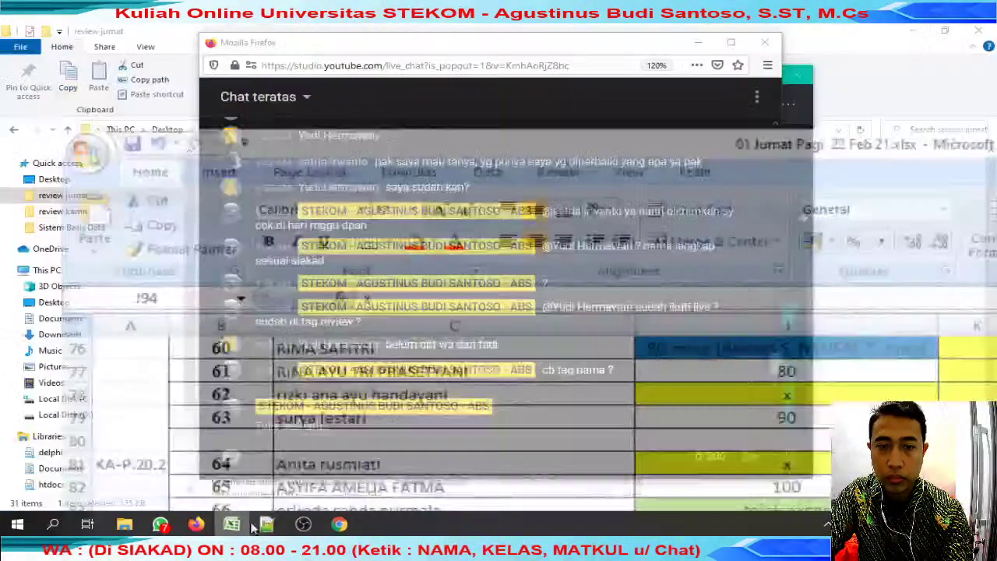
{"action": "left_click", "coordinate": [232, 522]}
{"action": "left_click", "coordinate": [408, 424]}
{"action": "left_click", "coordinate": [159, 524]}
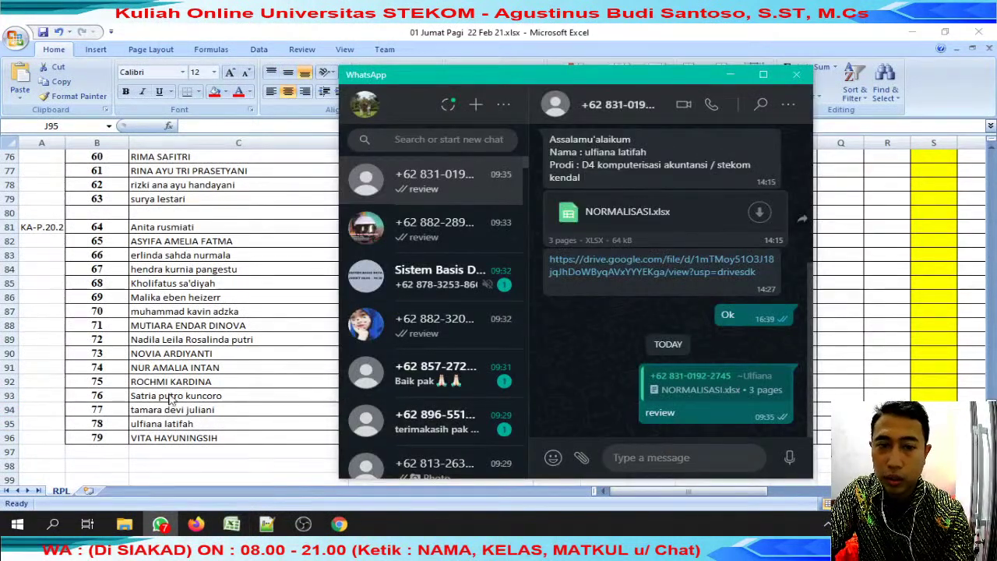
{"action": "mouse_move", "coordinate": [125, 523]}
{"action": "left_click", "coordinate": [257, 476]}
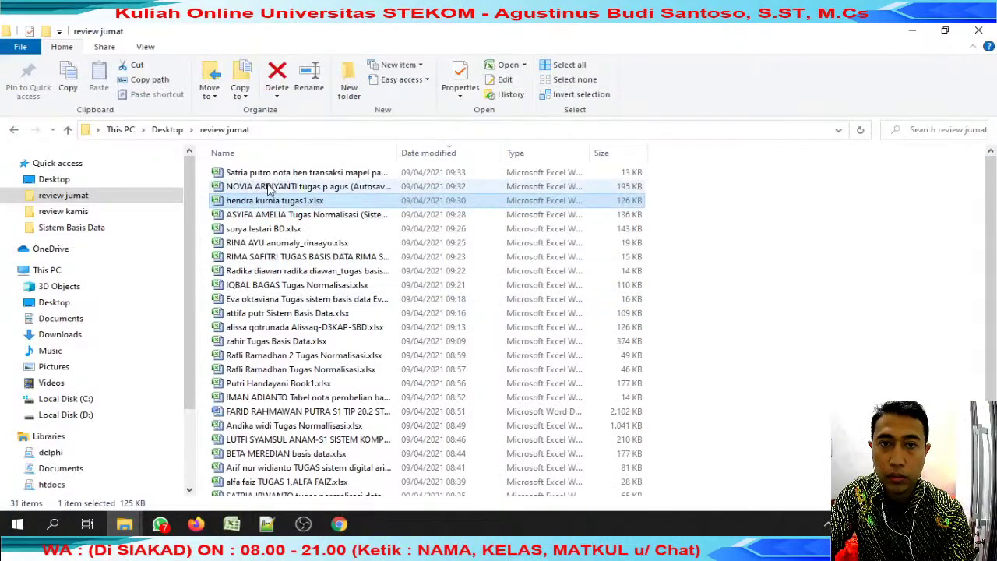
{"action": "scroll", "coordinate": [290, 207], "scroll_direction": "up", "scroll_amount": 1}
{"action": "double_click", "coordinate": [292, 172]}
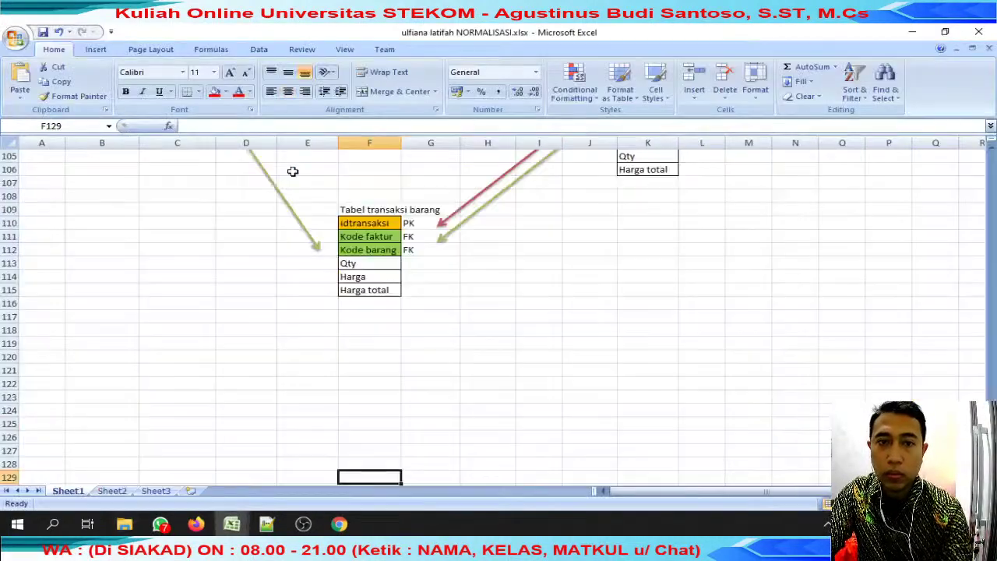
Review the top of the NORMALISASI submission, including its receipt photo.
{"action": "left_click", "coordinate": [369, 249]}
{"action": "scroll", "coordinate": [567, 366], "scroll_direction": "up", "scroll_amount": 20}
{"action": "scroll", "coordinate": [571, 363], "scroll_direction": "up", "scroll_amount": 1}
{"action": "scroll", "coordinate": [569, 363], "scroll_direction": "down", "scroll_amount": 16}
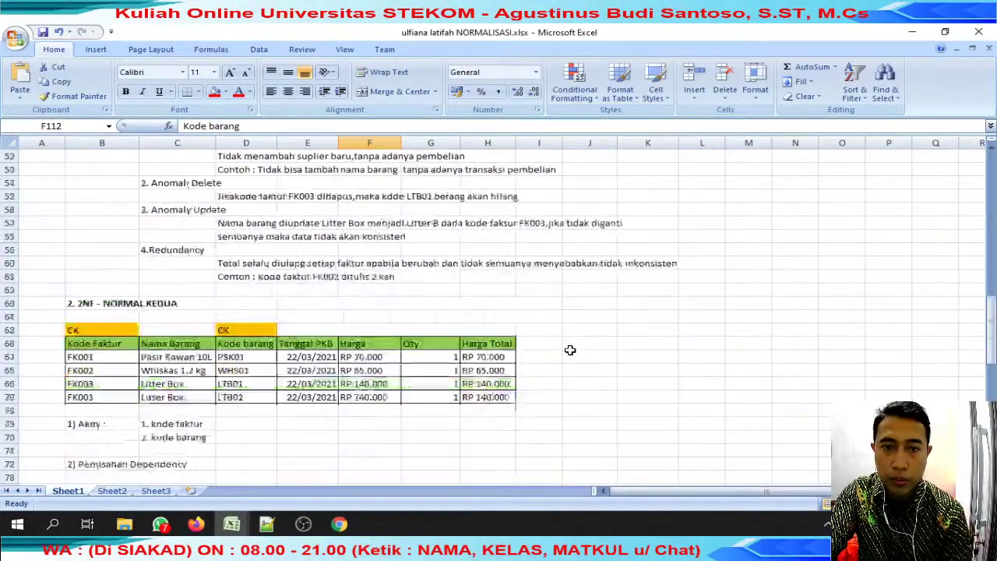
{"action": "scroll", "coordinate": [570, 350], "scroll_direction": "up", "scroll_amount": 16}
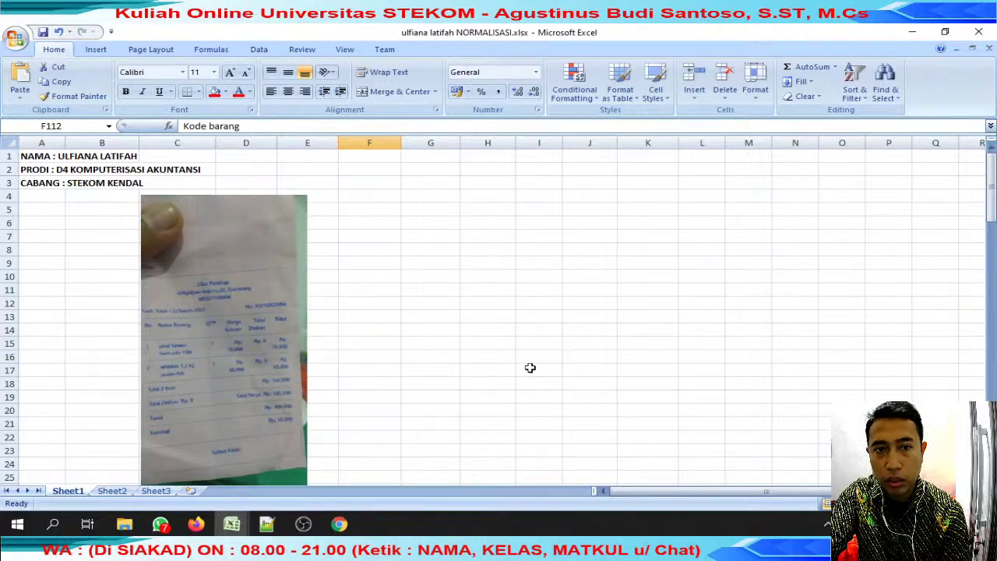
{"action": "left_click", "coordinate": [266, 336]}
{"action": "scroll", "coordinate": [267, 335], "scroll_direction": "up", "scroll_amount": 4}
{"action": "scroll", "coordinate": [272, 334], "scroll_direction": "down", "scroll_amount": 4}
{"action": "scroll", "coordinate": [272, 334], "scroll_direction": "down", "scroll_amount": 6}
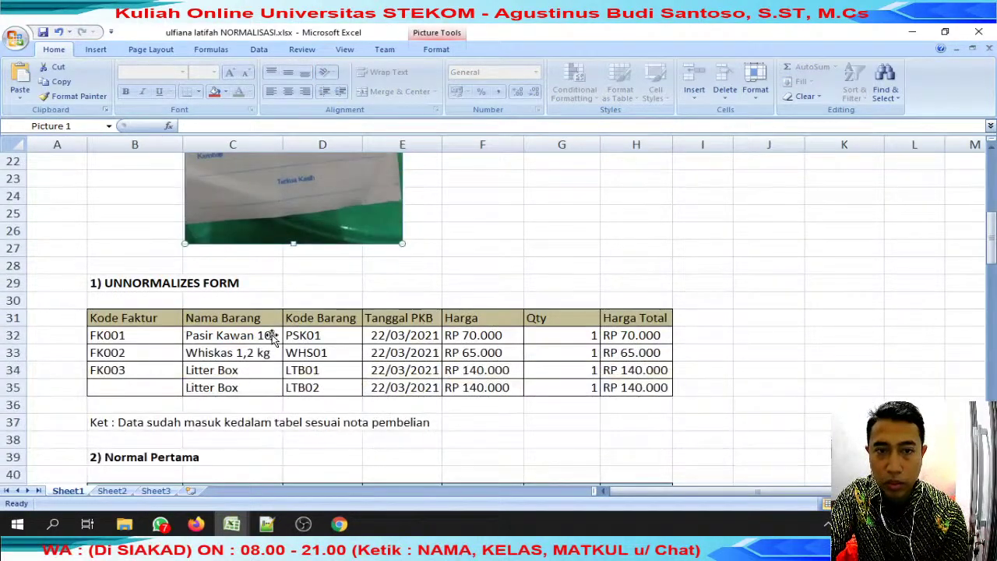
{"action": "scroll", "coordinate": [272, 335], "scroll_direction": "down", "scroll_amount": 1}
{"action": "scroll", "coordinate": [273, 331], "scroll_direction": "down", "scroll_amount": 3}
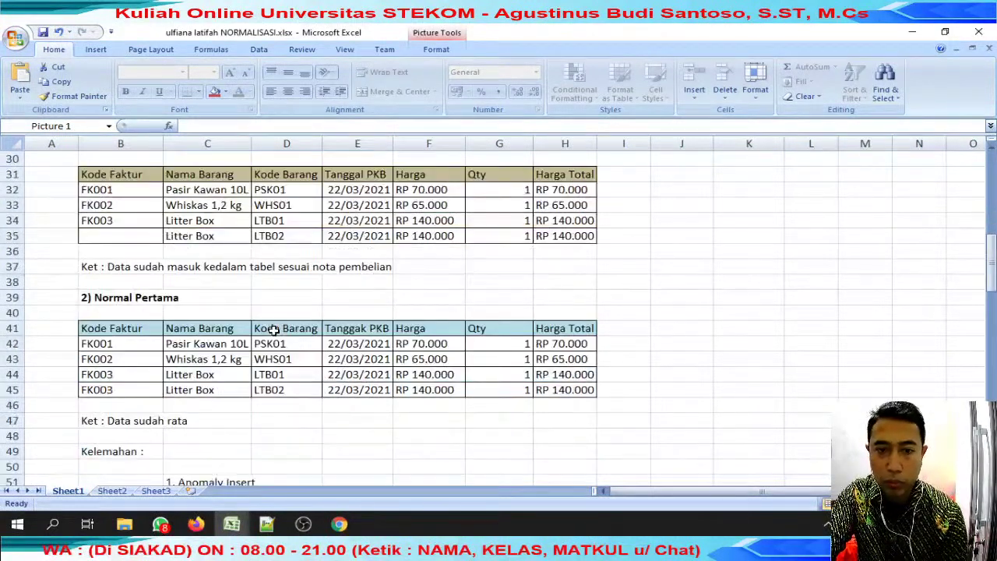
{"action": "scroll", "coordinate": [273, 331], "scroll_direction": "down", "scroll_amount": 2}
{"action": "scroll", "coordinate": [274, 329], "scroll_direction": "down", "scroll_amount": 5}
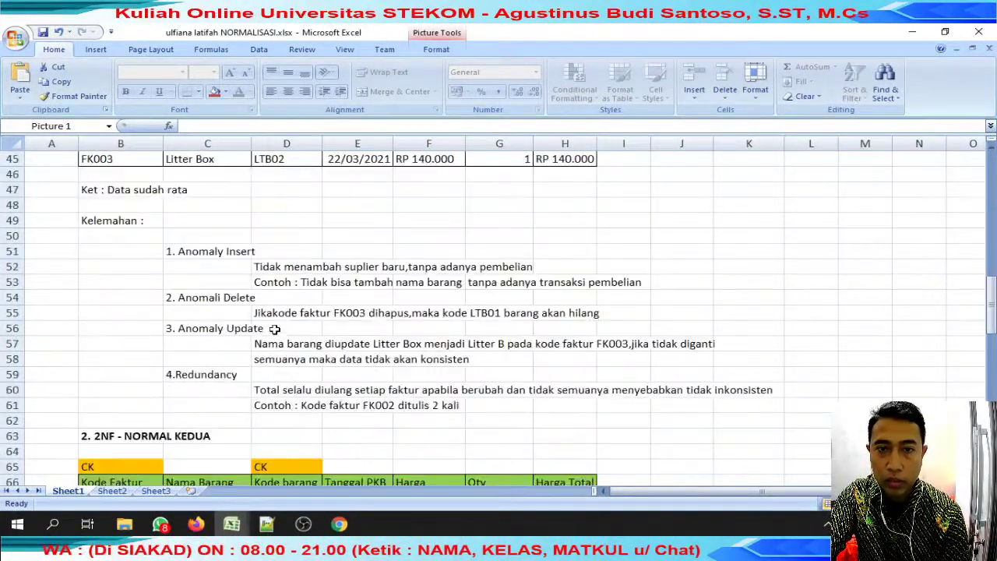
{"action": "left_click", "coordinate": [111, 375]}
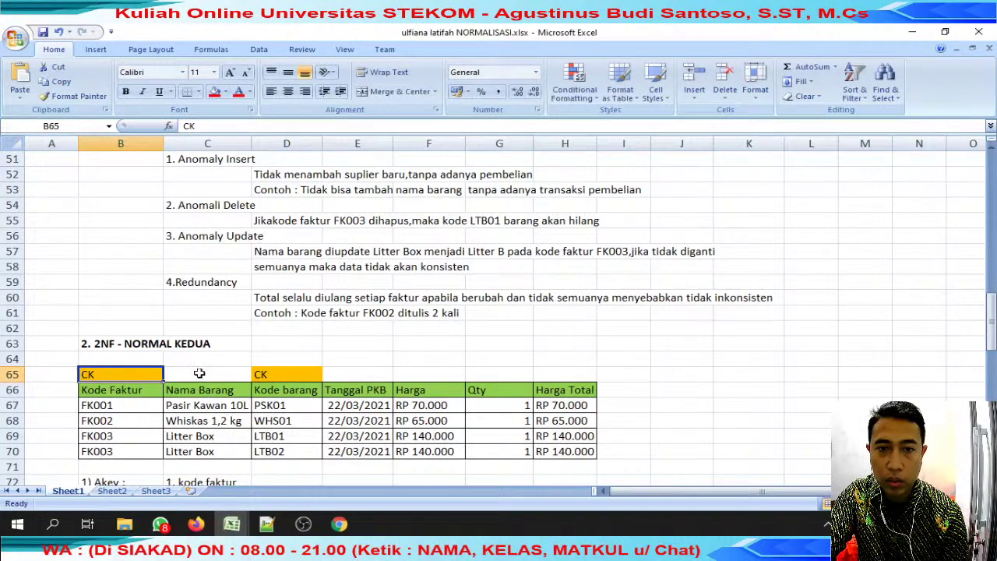
Check the 2NF table, the Cat litter insert example and the delete explanation text.
{"action": "left_click", "coordinate": [296, 373]}
{"action": "scroll", "coordinate": [316, 372], "scroll_direction": "up", "scroll_amount": 15}
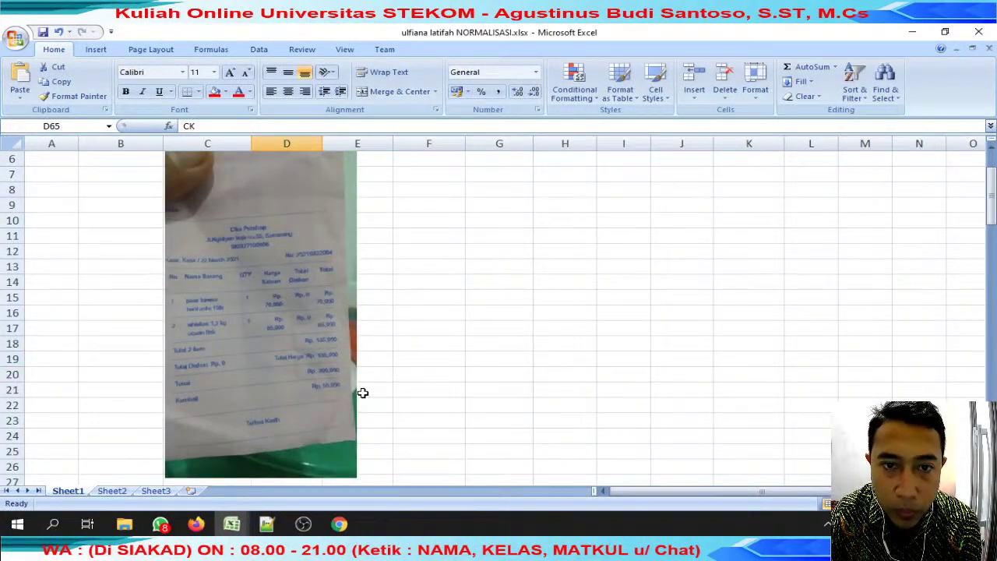
{"action": "scroll", "coordinate": [362, 392], "scroll_direction": "down", "scroll_amount": 20}
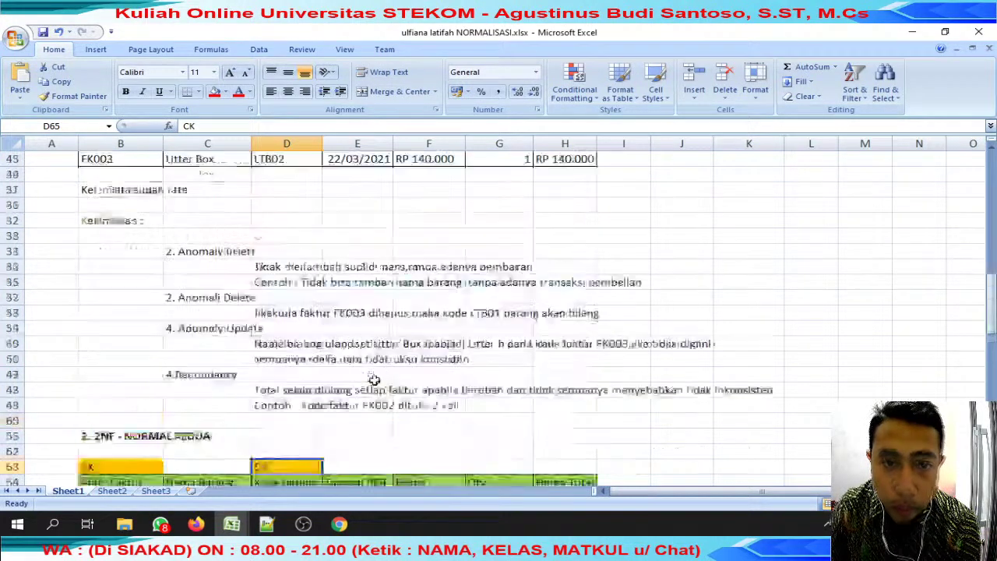
{"action": "left_click", "coordinate": [261, 302]}
{"action": "left_click", "coordinate": [327, 419]}
{"action": "left_click_drag", "start_coordinate": [301, 331], "coordinate": [370, 328]}
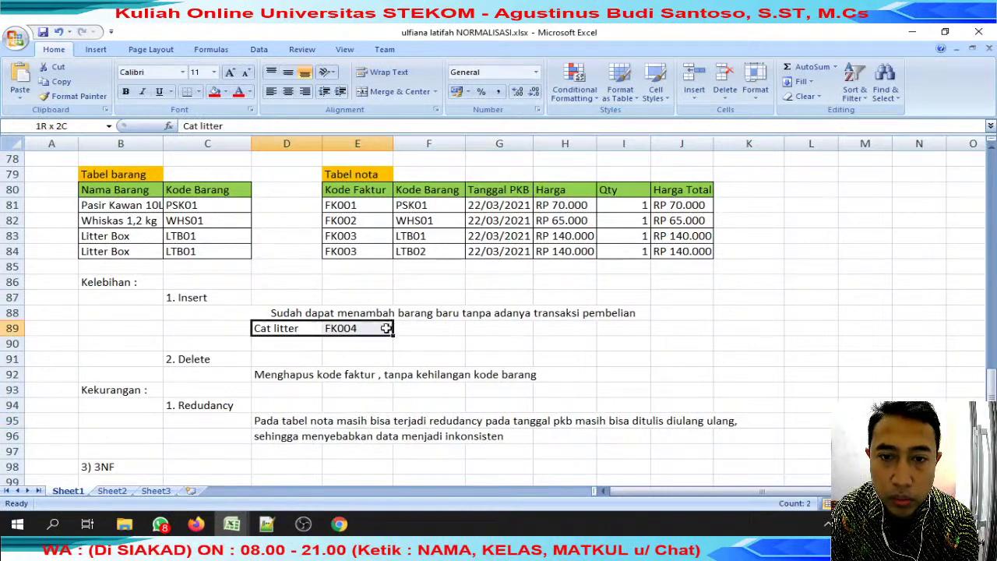
{"action": "left_click_drag", "start_coordinate": [281, 375], "coordinate": [518, 363]}
{"action": "scroll", "coordinate": [378, 383], "scroll_direction": "down", "scroll_amount": 4}
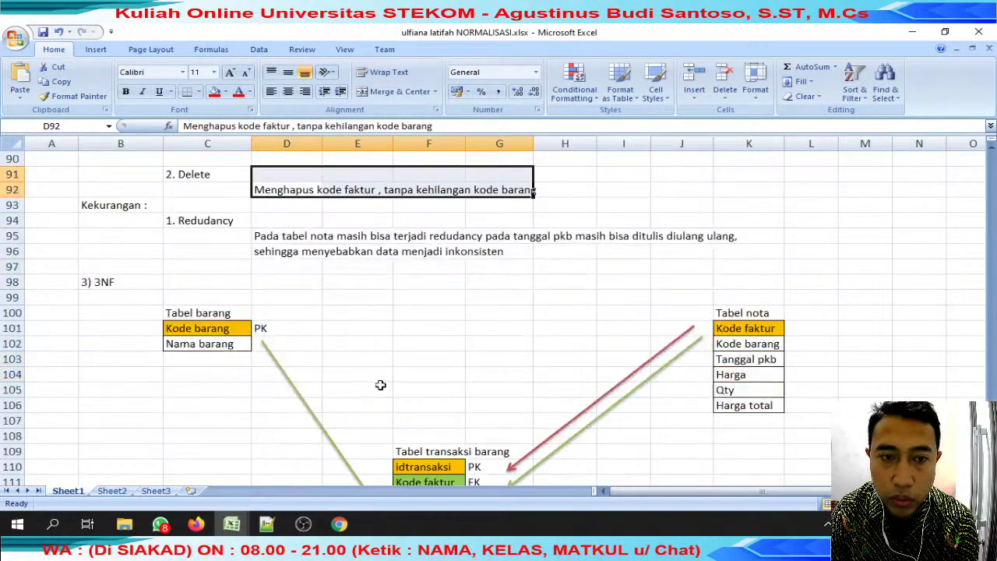
{"action": "left_click_drag", "start_coordinate": [189, 286], "coordinate": [828, 430]}
{"action": "scroll", "coordinate": [769, 434], "scroll_direction": "down", "scroll_amount": 5}
{"action": "scroll", "coordinate": [766, 430], "scroll_direction": "up", "scroll_amount": 12}
{"action": "scroll", "coordinate": [768, 430], "scroll_direction": "up", "scroll_amount": 20}
{"action": "scroll", "coordinate": [777, 409], "scroll_direction": "down", "scroll_amount": 18}
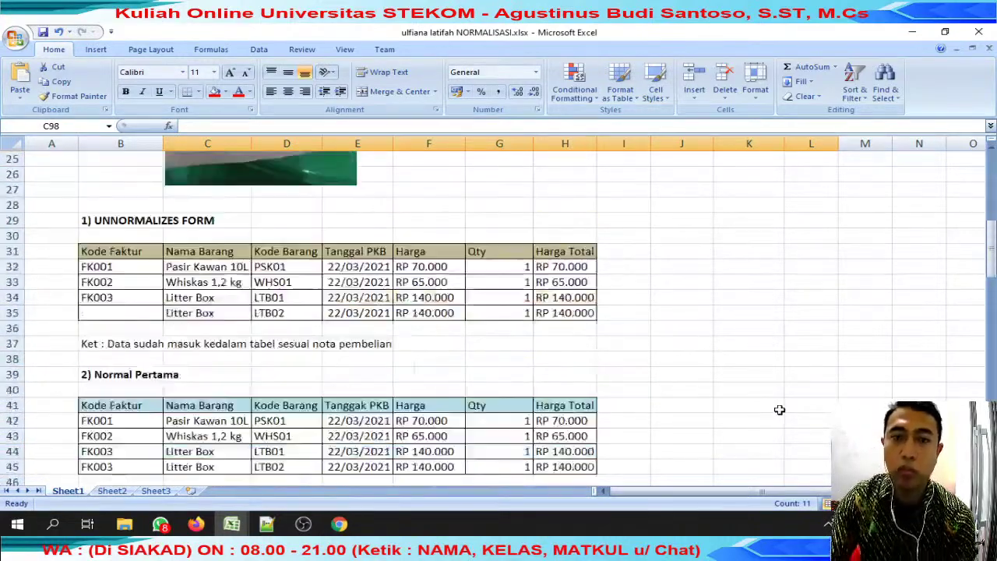
{"action": "scroll", "coordinate": [811, 385], "scroll_direction": "down", "scroll_amount": 5}
{"action": "scroll", "coordinate": [810, 385], "scroll_direction": "up", "scroll_amount": 2}
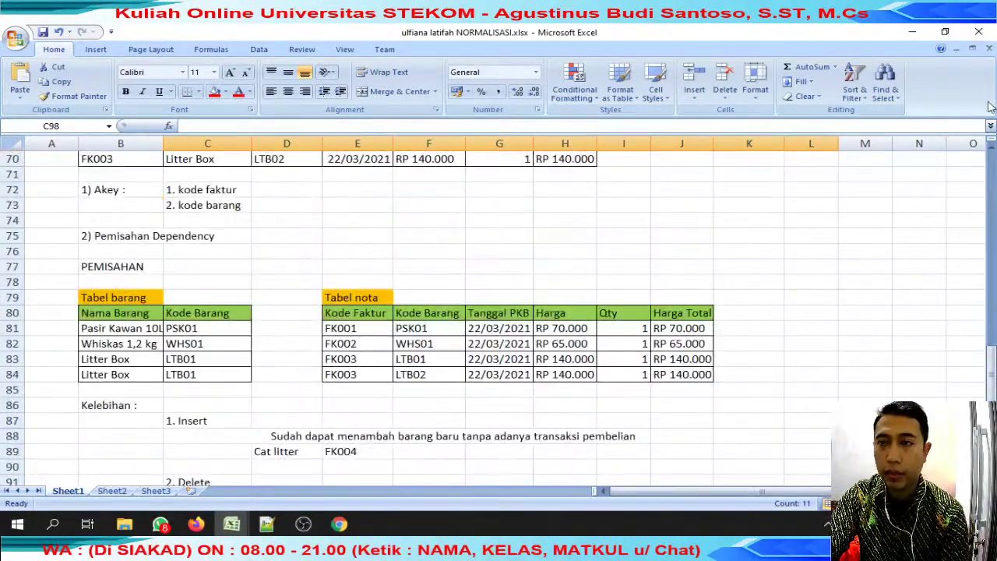
Close NORMALISASI.xlsx and enter a score of 90 in J95 of the grade sheet.
{"action": "left_click", "coordinate": [978, 32]}
{"action": "left_click", "coordinate": [231, 524]}
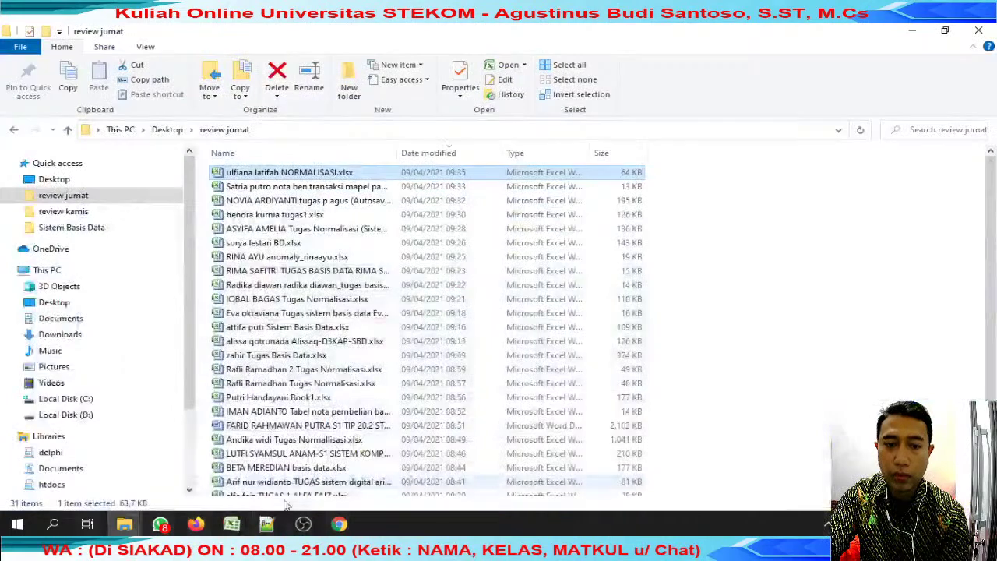
{"action": "left_click", "coordinate": [231, 524]}
{"action": "left_click", "coordinate": [372, 423]}
{"action": "type", "text": "90"}
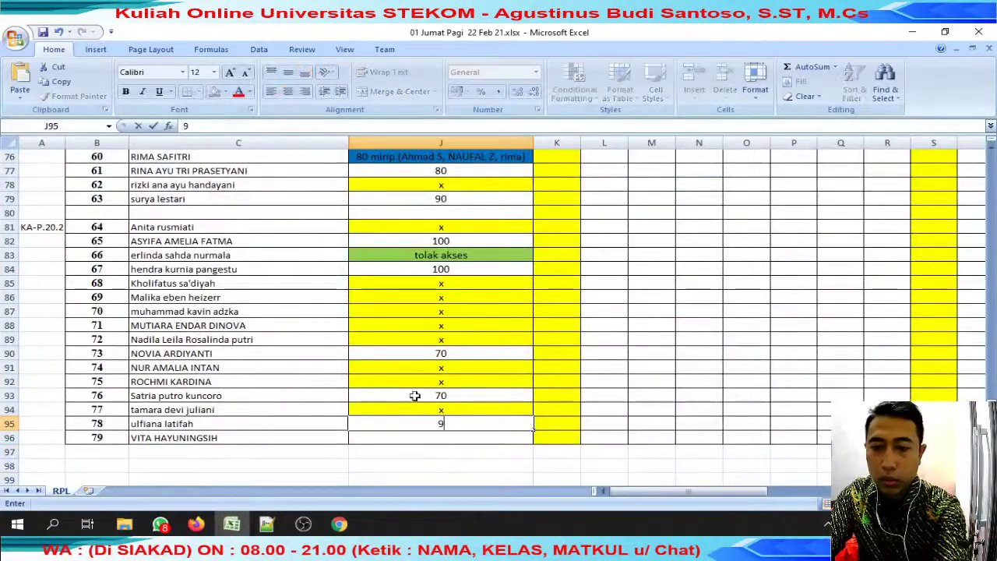
{"action": "key", "text": "Tab"}
{"action": "left_click", "coordinate": [161, 523]}
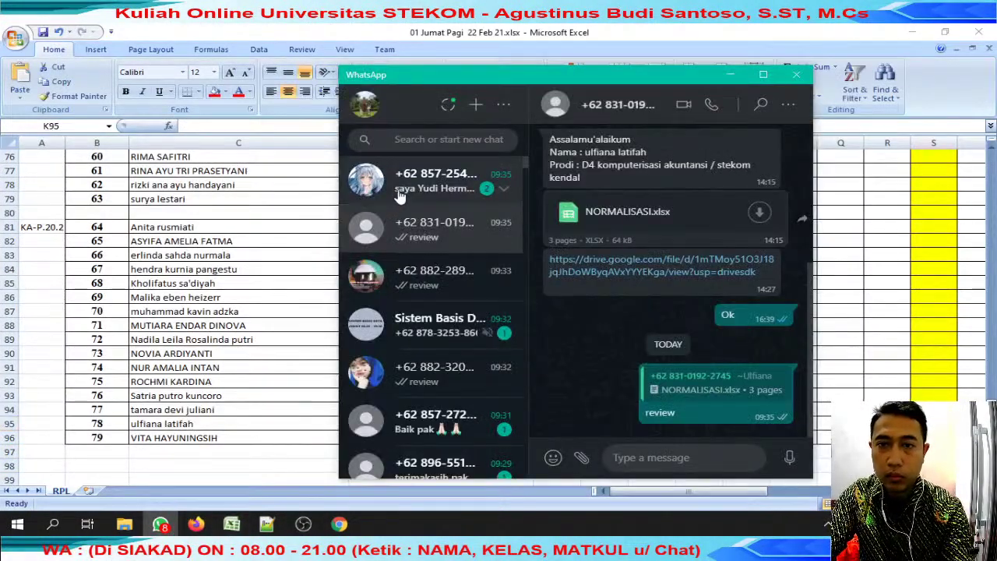
In the newest student chat, send 'ya di grup sudah gabung ??'.
{"action": "left_click", "coordinate": [399, 195]}
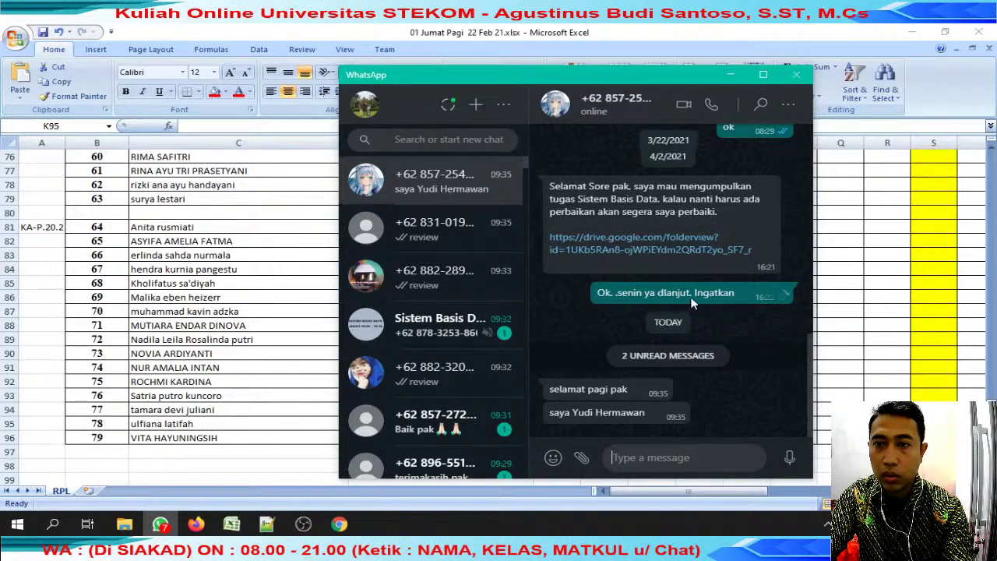
{"action": "scroll", "coordinate": [735, 241], "scroll_direction": "up", "scroll_amount": 6}
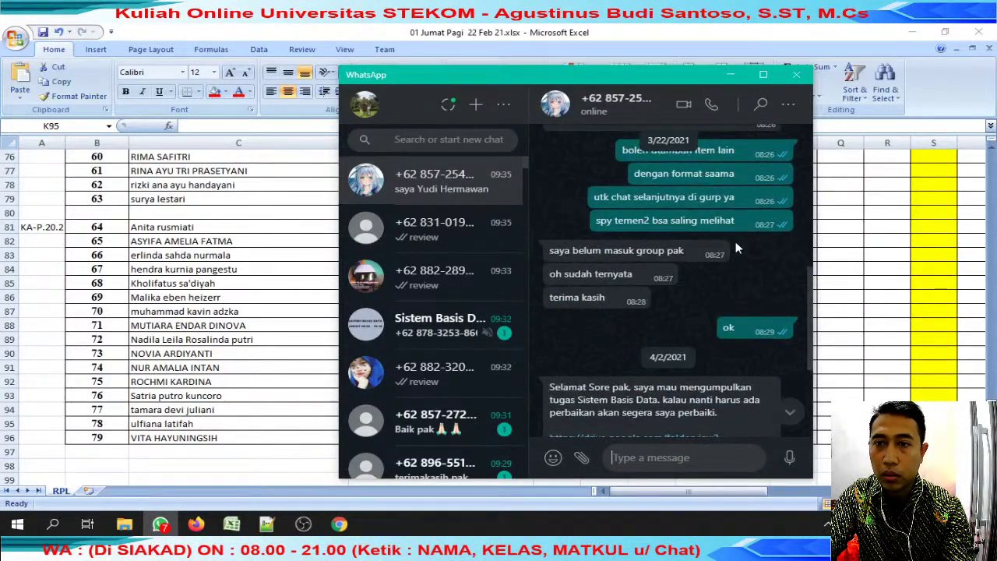
{"action": "scroll", "coordinate": [738, 248], "scroll_direction": "up", "scroll_amount": 3}
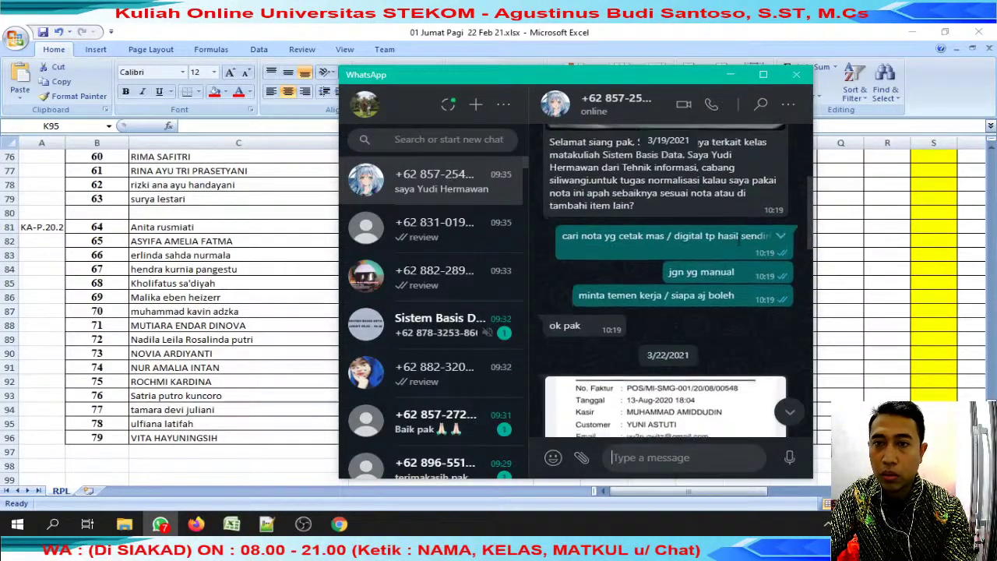
{"action": "scroll", "coordinate": [736, 254], "scroll_direction": "down", "scroll_amount": 5}
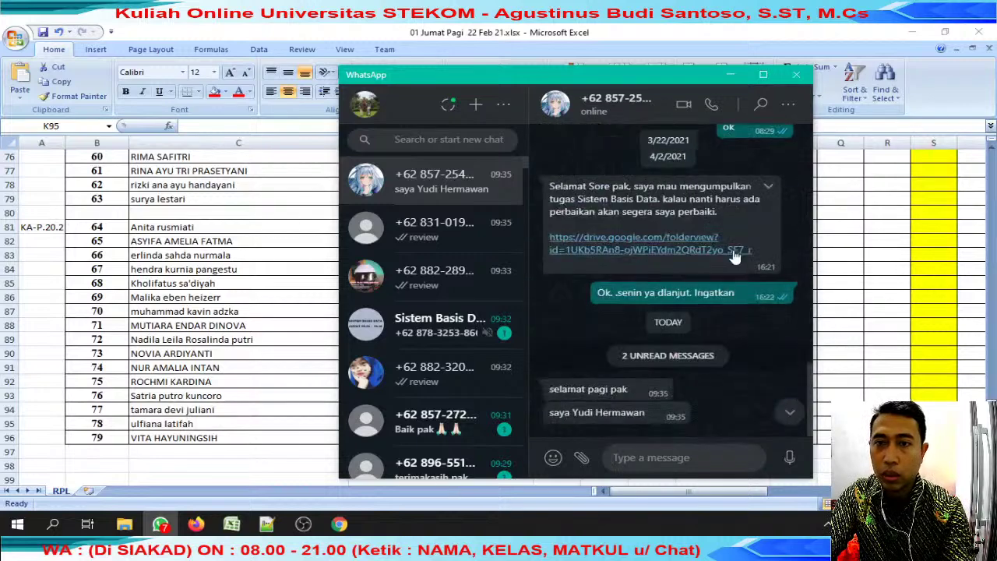
{"action": "left_click", "coordinate": [702, 457]}
{"action": "type", "text": "ya di g"}
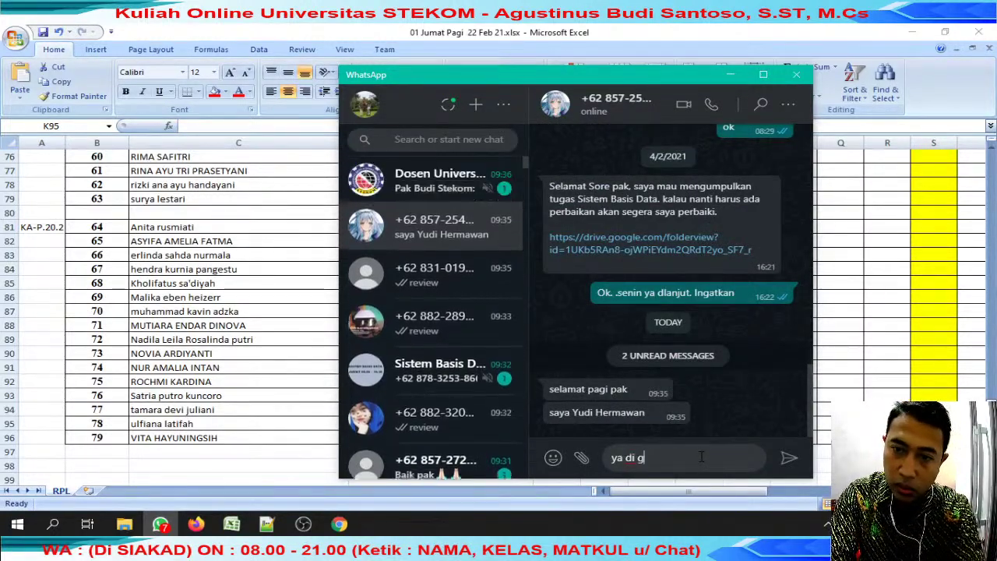
{"action": "type", "text": "rup sudah gabung ?"}
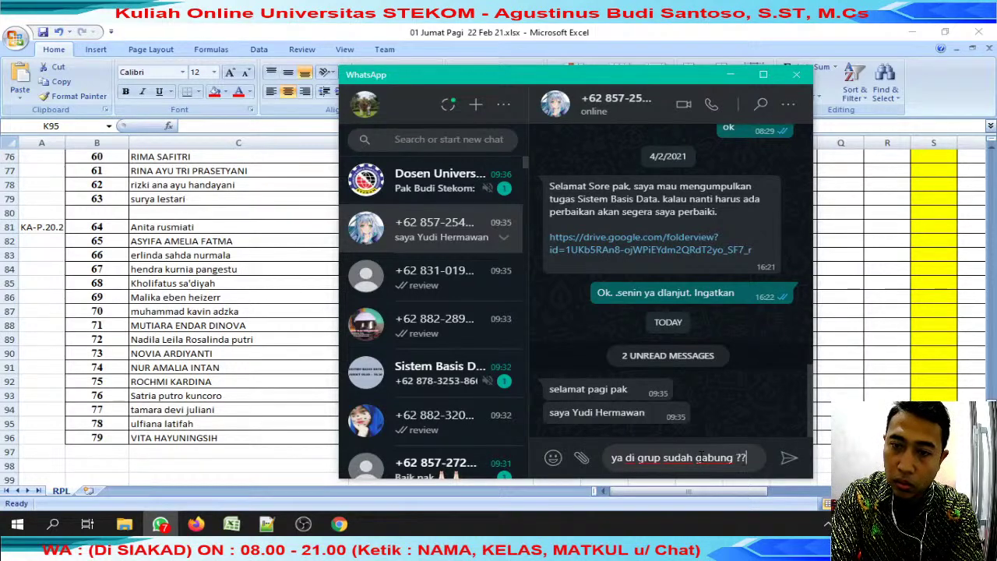
{"action": "type", "text": "?"}
{"action": "key", "text": "Return"}
Send the follow-up 'krn ditag tdkmuncul' explaining the tag didn't show up.
{"action": "type", "text": "kr"}
{"action": "key", "text": "BackSpace"}
{"action": "key", "text": "BackSpace"}
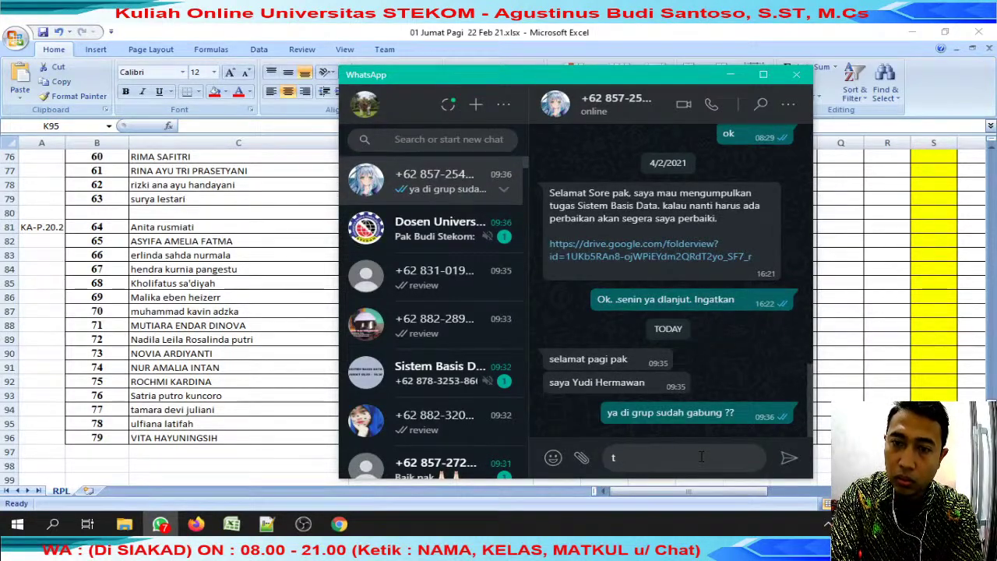
{"action": "type", "text": "krn di"}
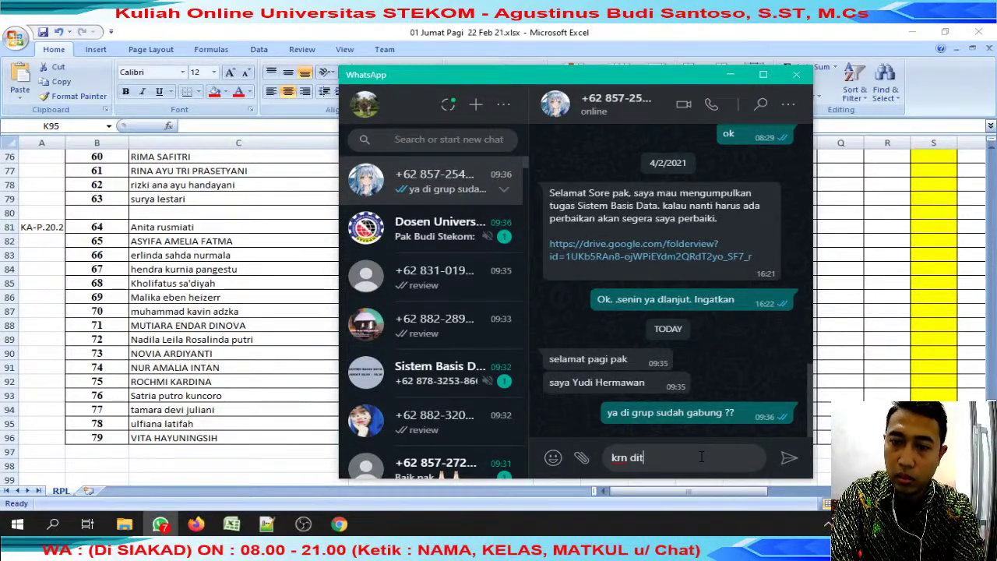
{"action": "type", "text": "tag tdkmuncul"}
{"action": "key", "text": "Return"}
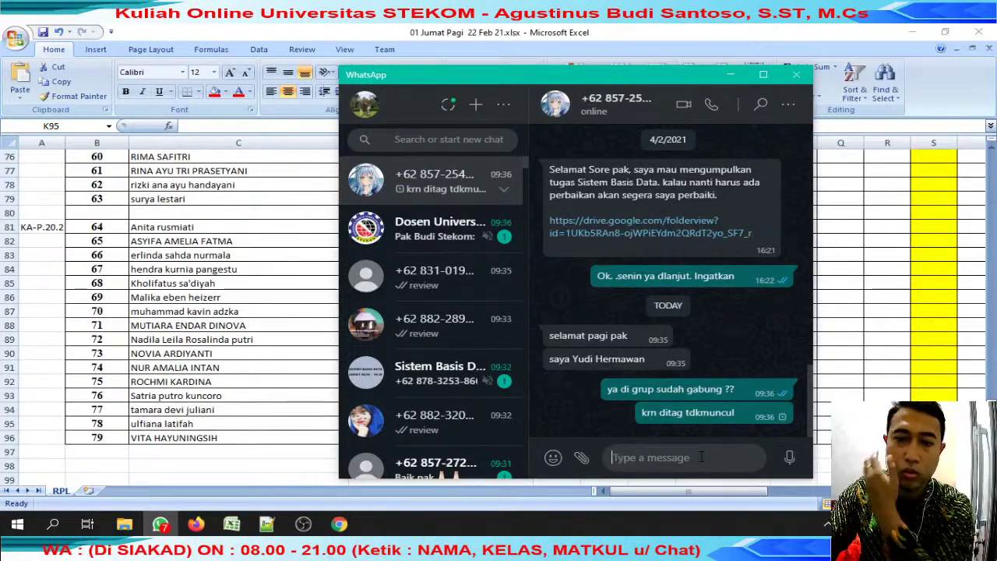
{"action": "key", "text": "alt+Tab"}
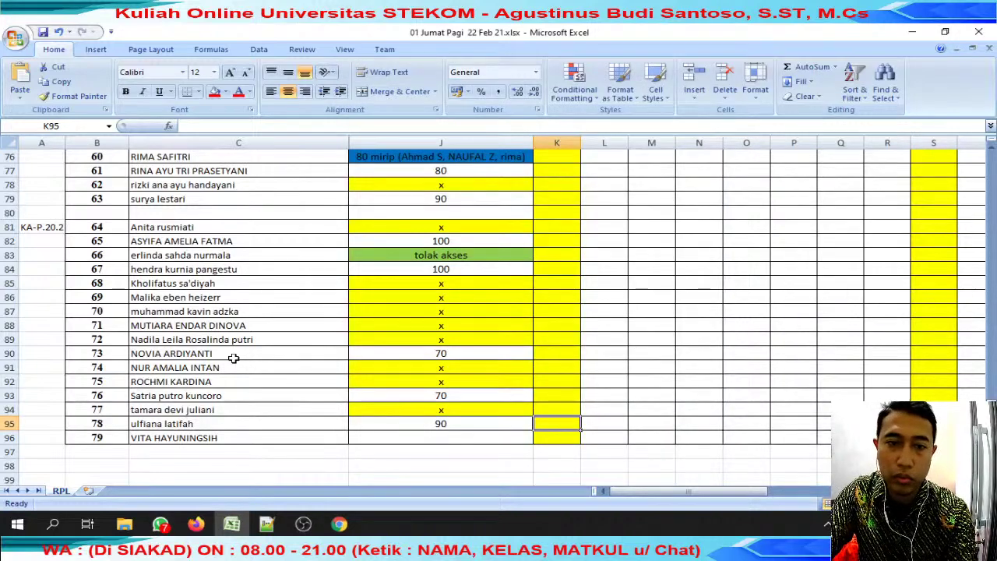
Search the grade sheet for the student's name and confirm their existing score of 80 in J59.
{"action": "left_click", "coordinate": [615, 353]}
{"action": "key", "text": "ctrl+Up"}
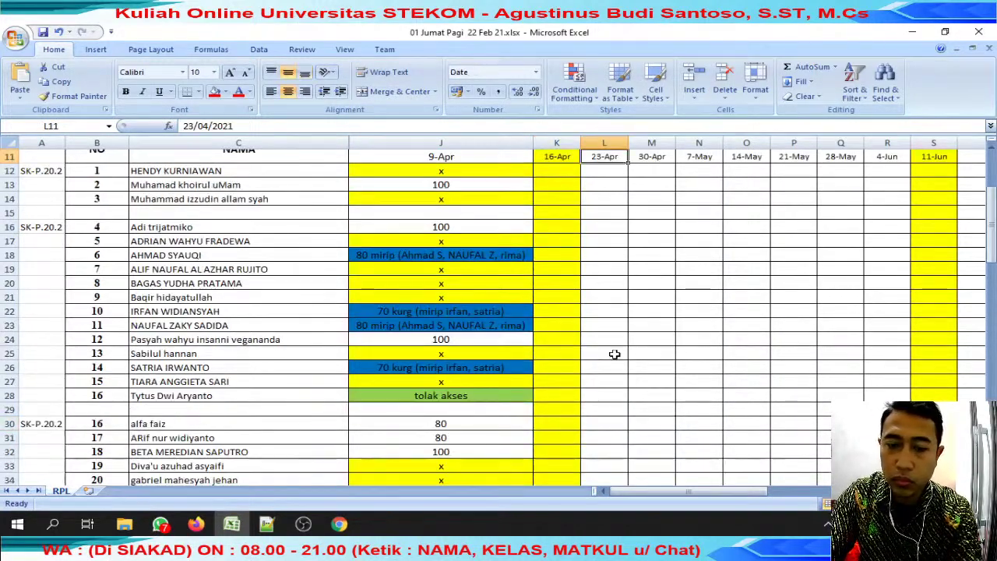
{"action": "key", "text": "ctrl+f"}
{"action": "type", "text": "yd"}
{"action": "type", "text": "udi"}
{"action": "key", "text": "Return"}
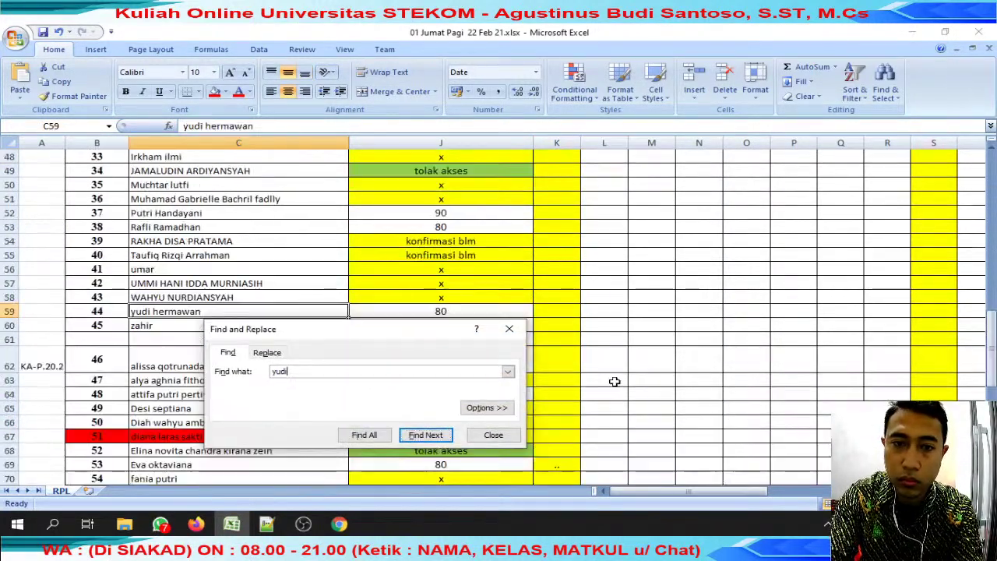
{"action": "key", "text": "Escape"}
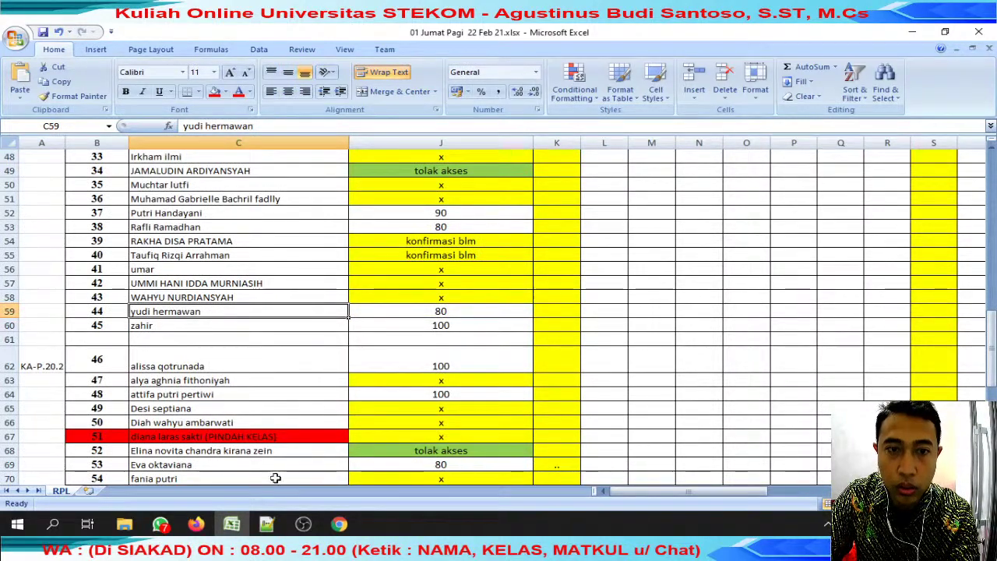
{"action": "left_click", "coordinate": [429, 312]}
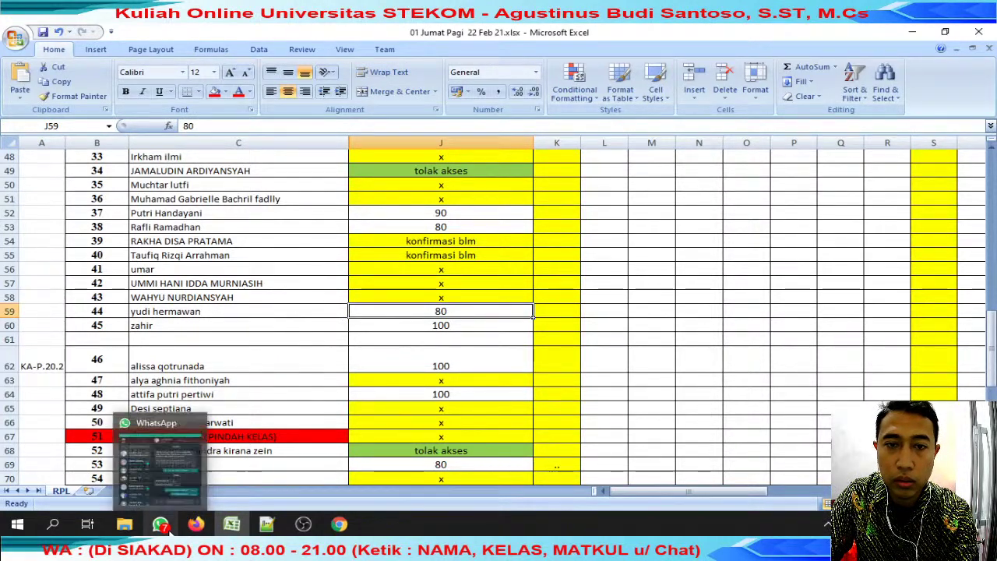
{"action": "left_click", "coordinate": [161, 525]}
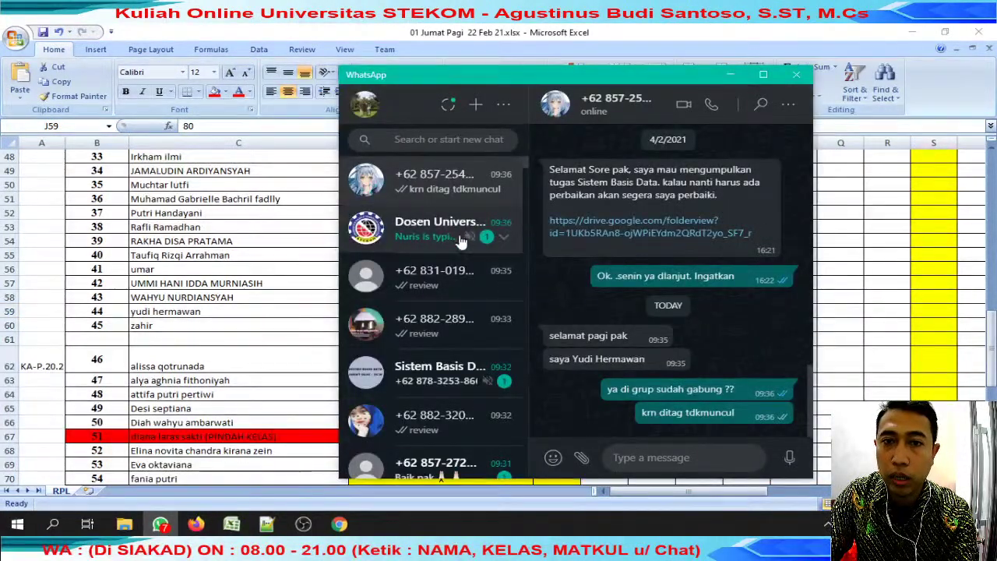
Send 'krn mggu lalu sudah live' in the student's chat.
{"action": "left_click", "coordinate": [461, 195]}
{"action": "type", "text": "krn mggu lalu sudah live"}
{"action": "key", "text": "Return"}
Reply to the student's submission message saying it was already reviewed last week.
{"action": "scroll", "coordinate": [768, 293], "scroll_direction": "up", "scroll_amount": 1}
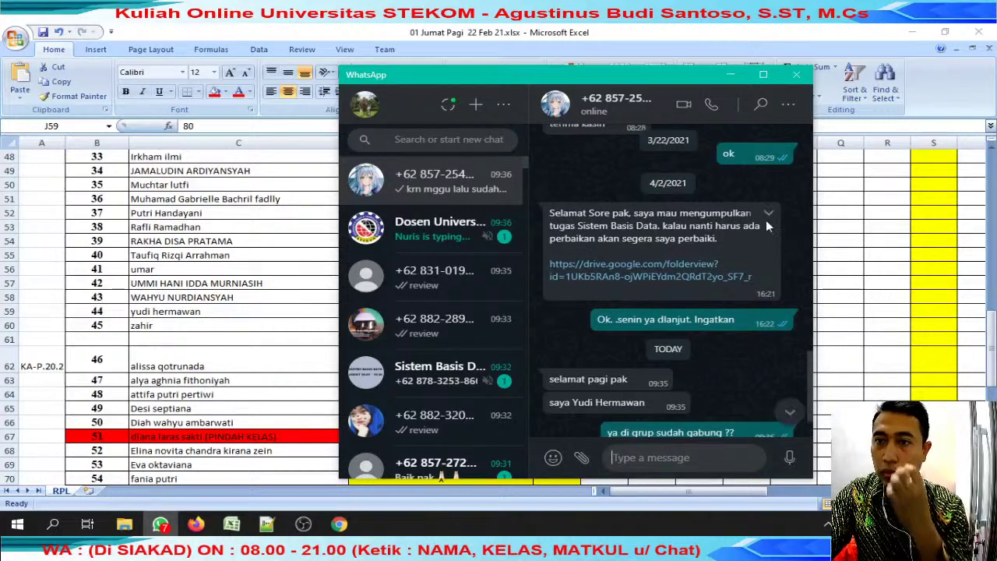
{"action": "left_click", "coordinate": [770, 212]}
{"action": "left_click", "coordinate": [750, 254]}
{"action": "type", "text": "s"}
{"action": "type", "text": "udah di review mggu dpn"}
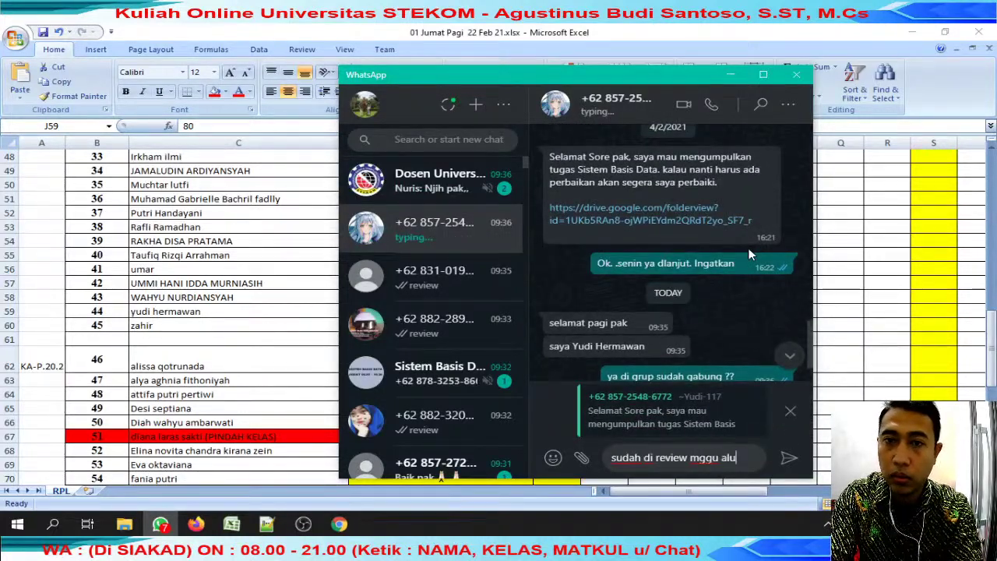
{"action": "key", "text": "Return"}
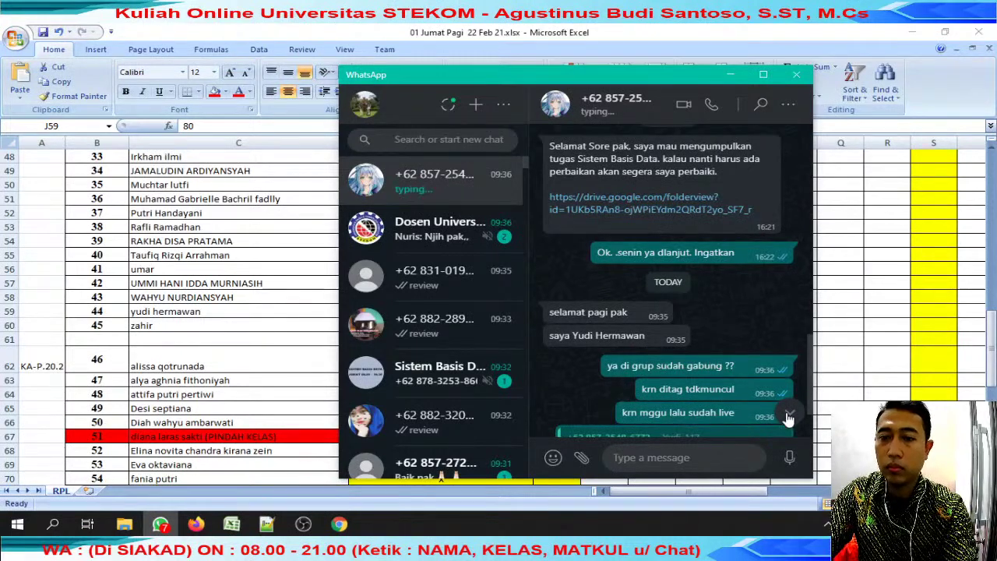
{"action": "left_click", "coordinate": [788, 415]}
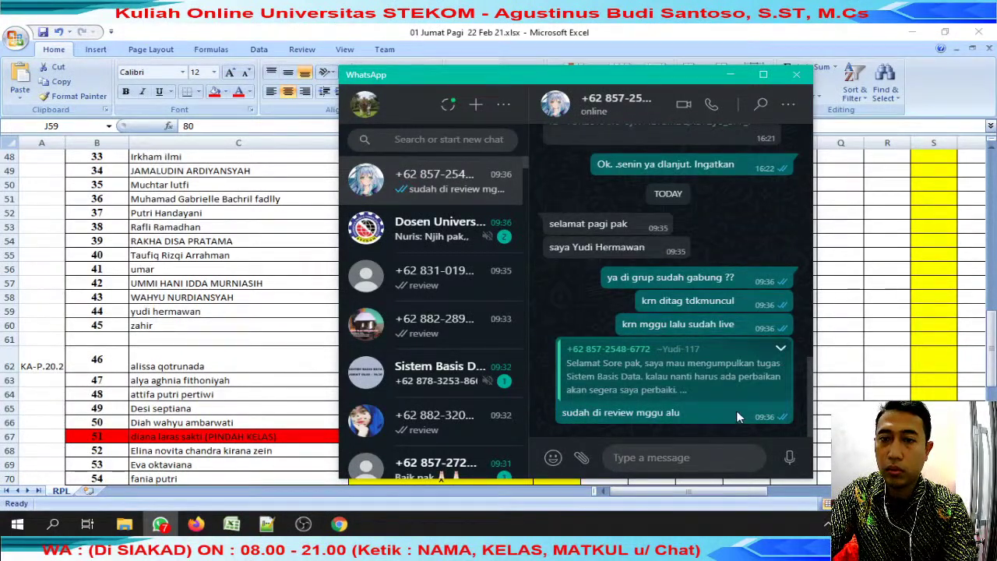
{"action": "key", "text": "alt+Tab"}
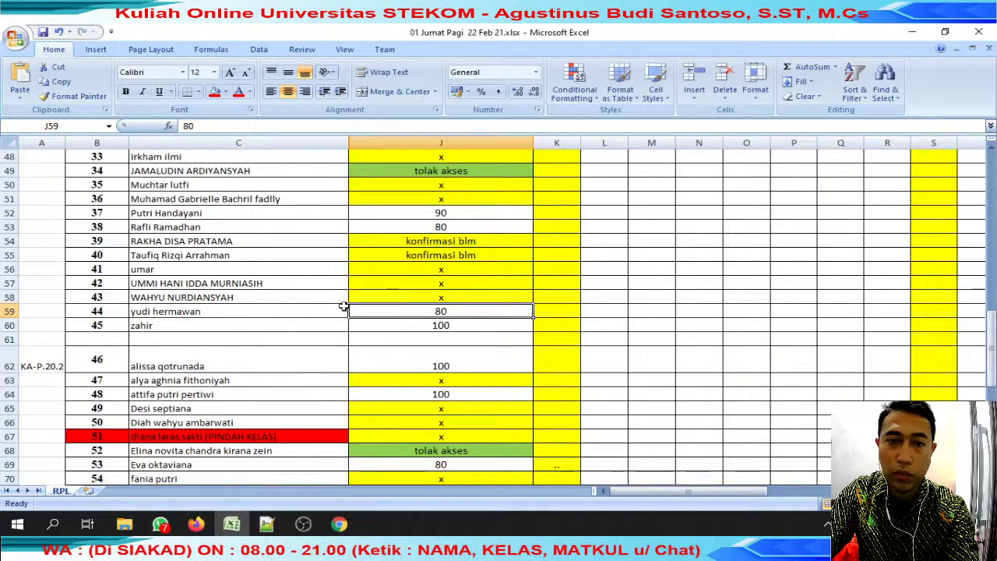